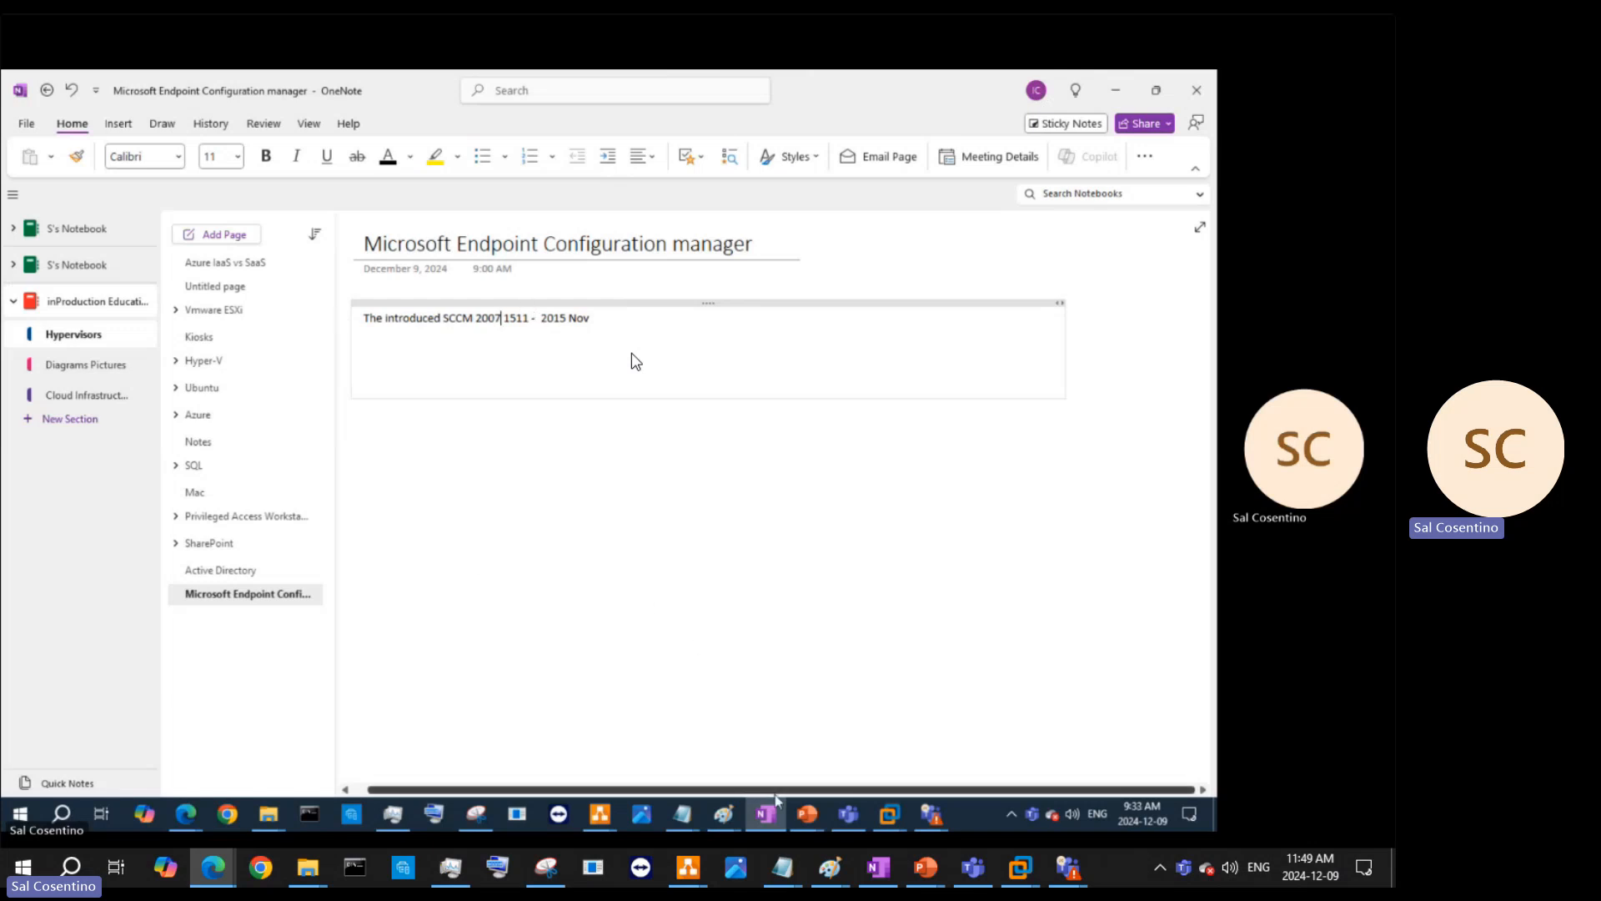
# - Switch to the SCMECMPS virtual machine and open the Administration workspace in Configuration Manager
pyautogui.click(890, 812)
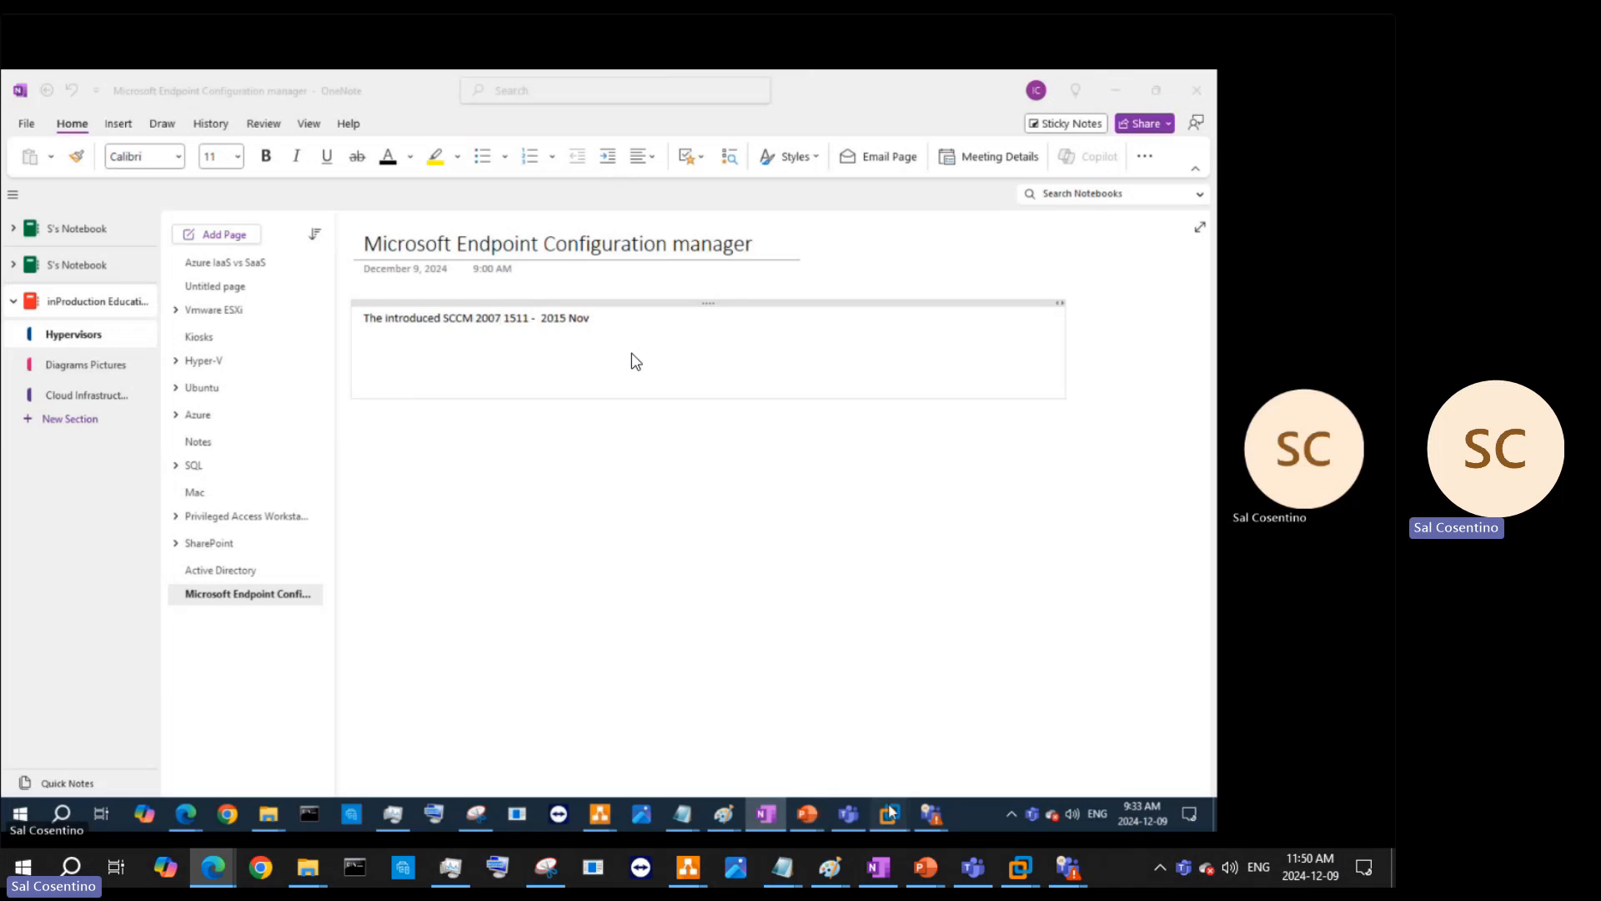
pyautogui.click(637, 719)
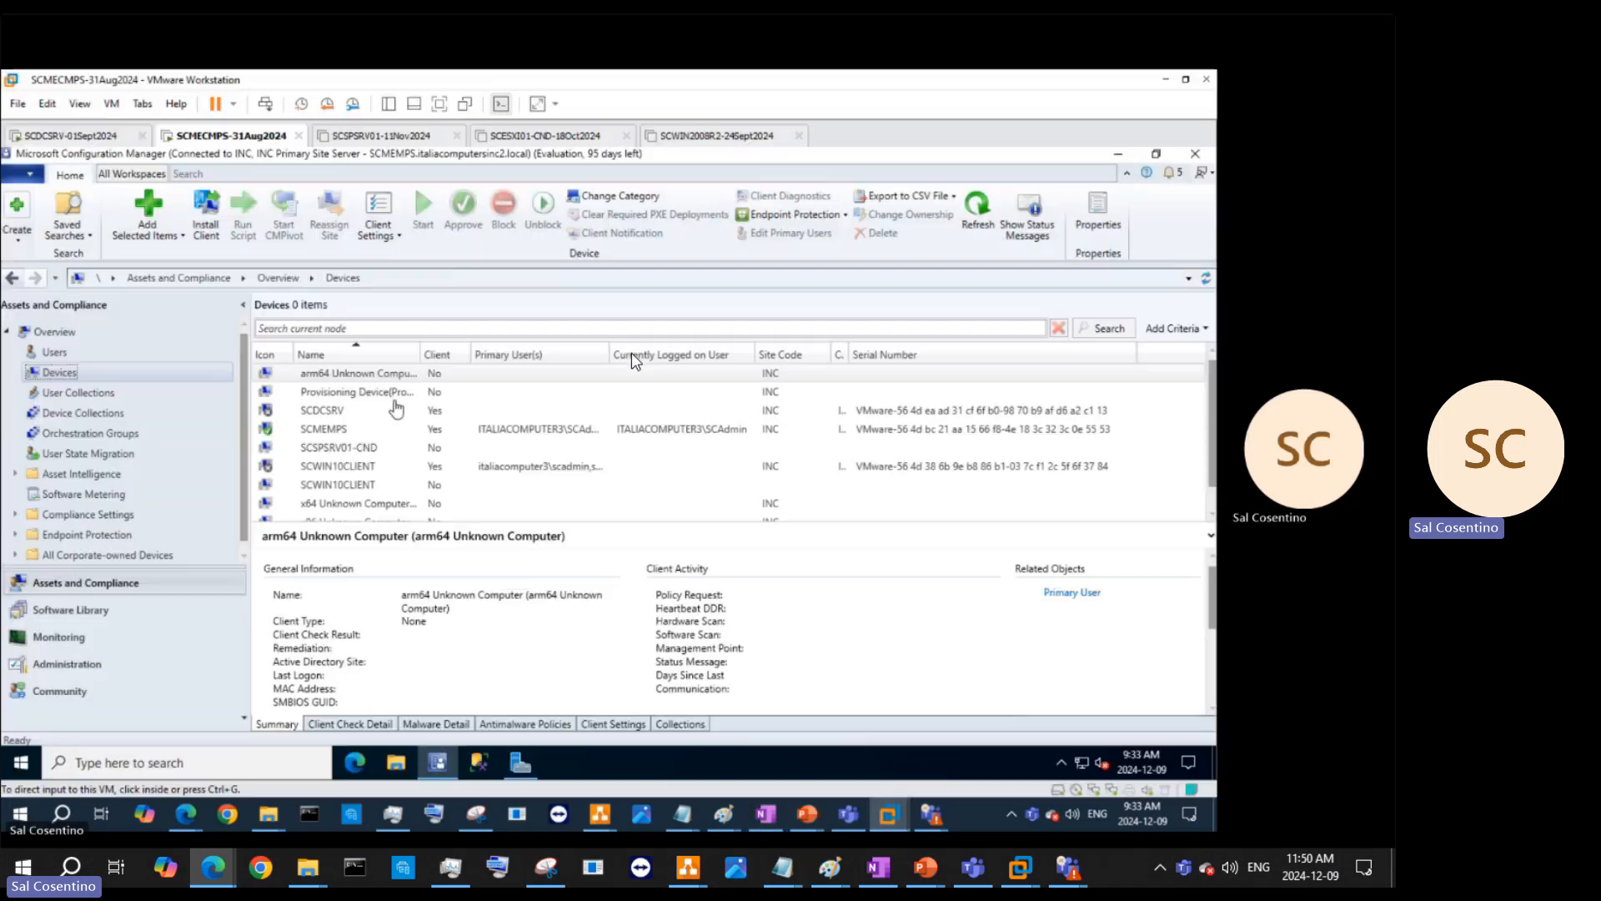
pyautogui.click(81, 671)
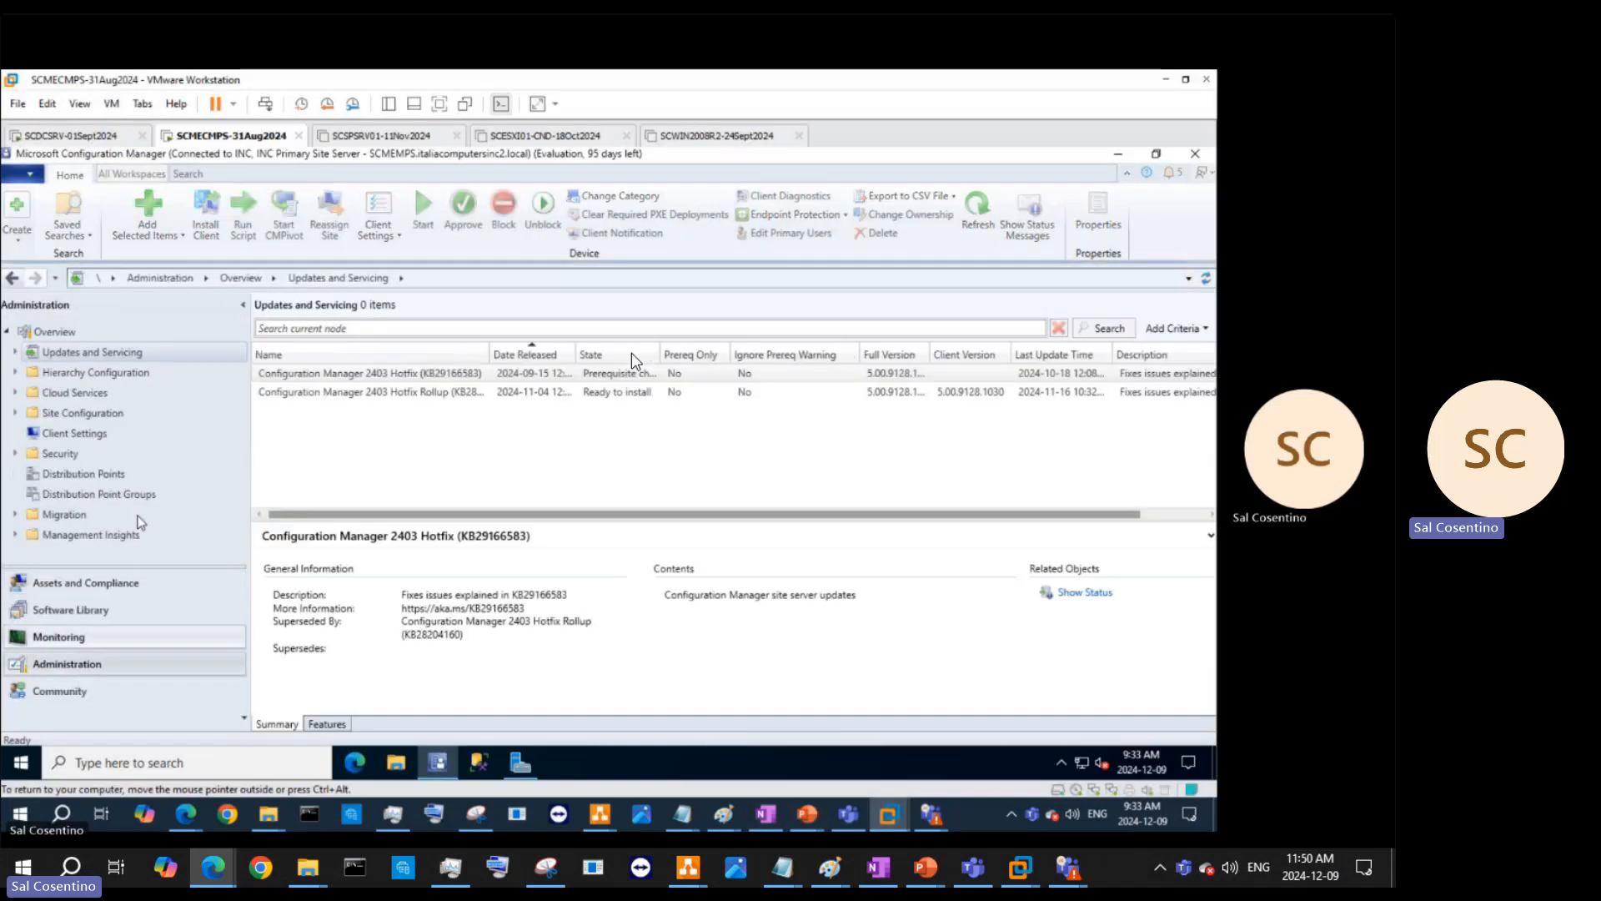
# - Widen the Name column to read both 2403 hotfix names, then show the first hotfix's Features tab
pyautogui.click(415, 376)
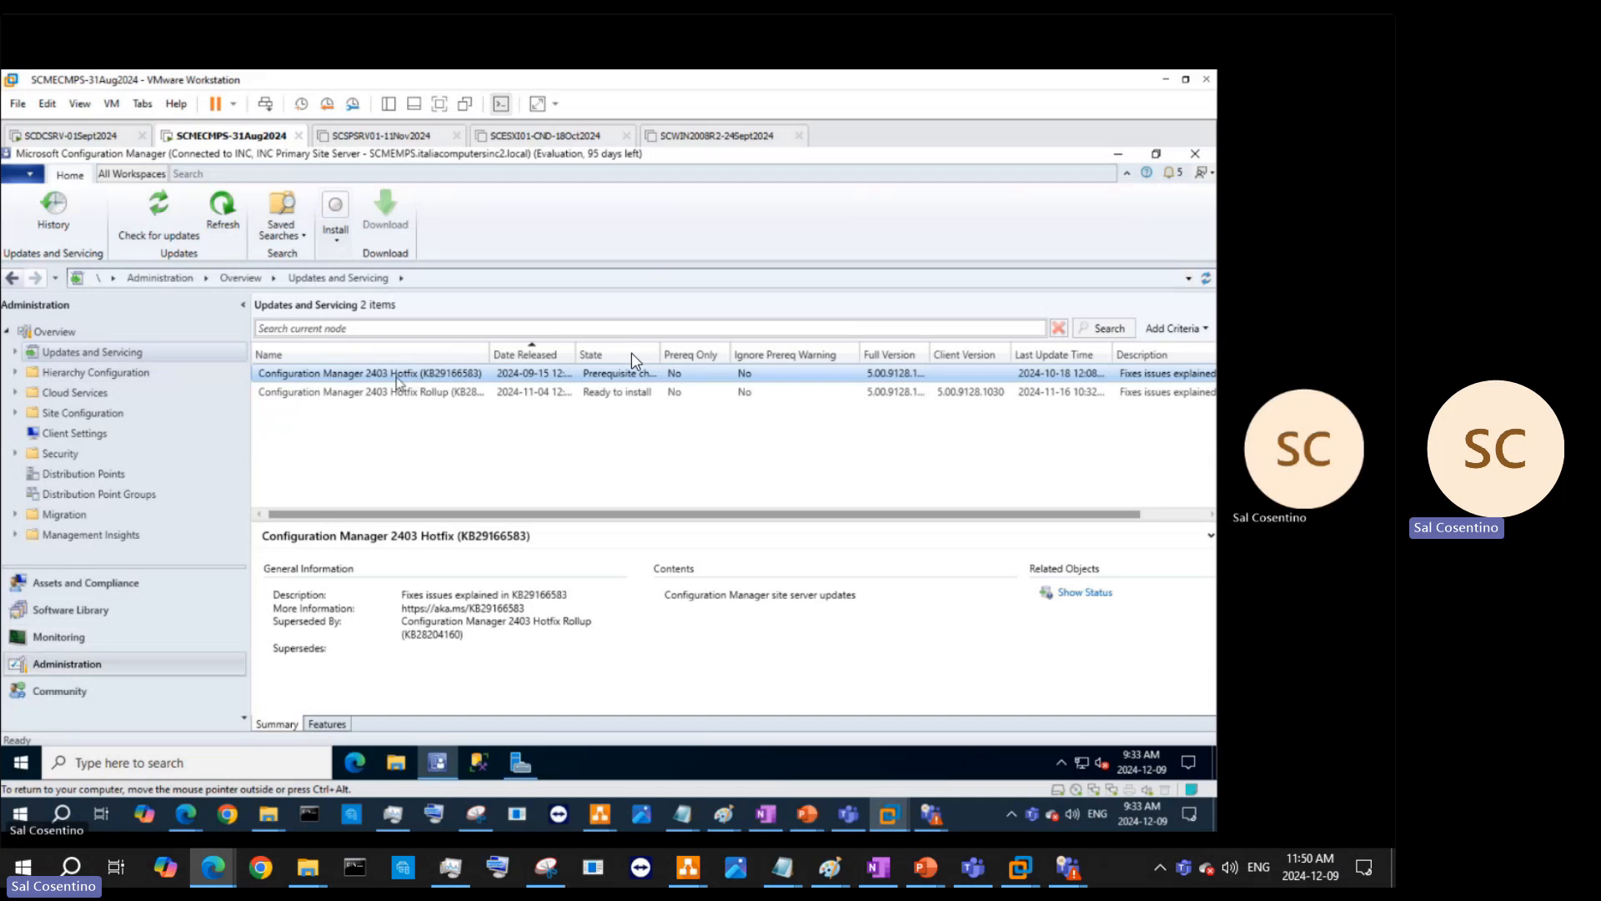
pyautogui.click(419, 394)
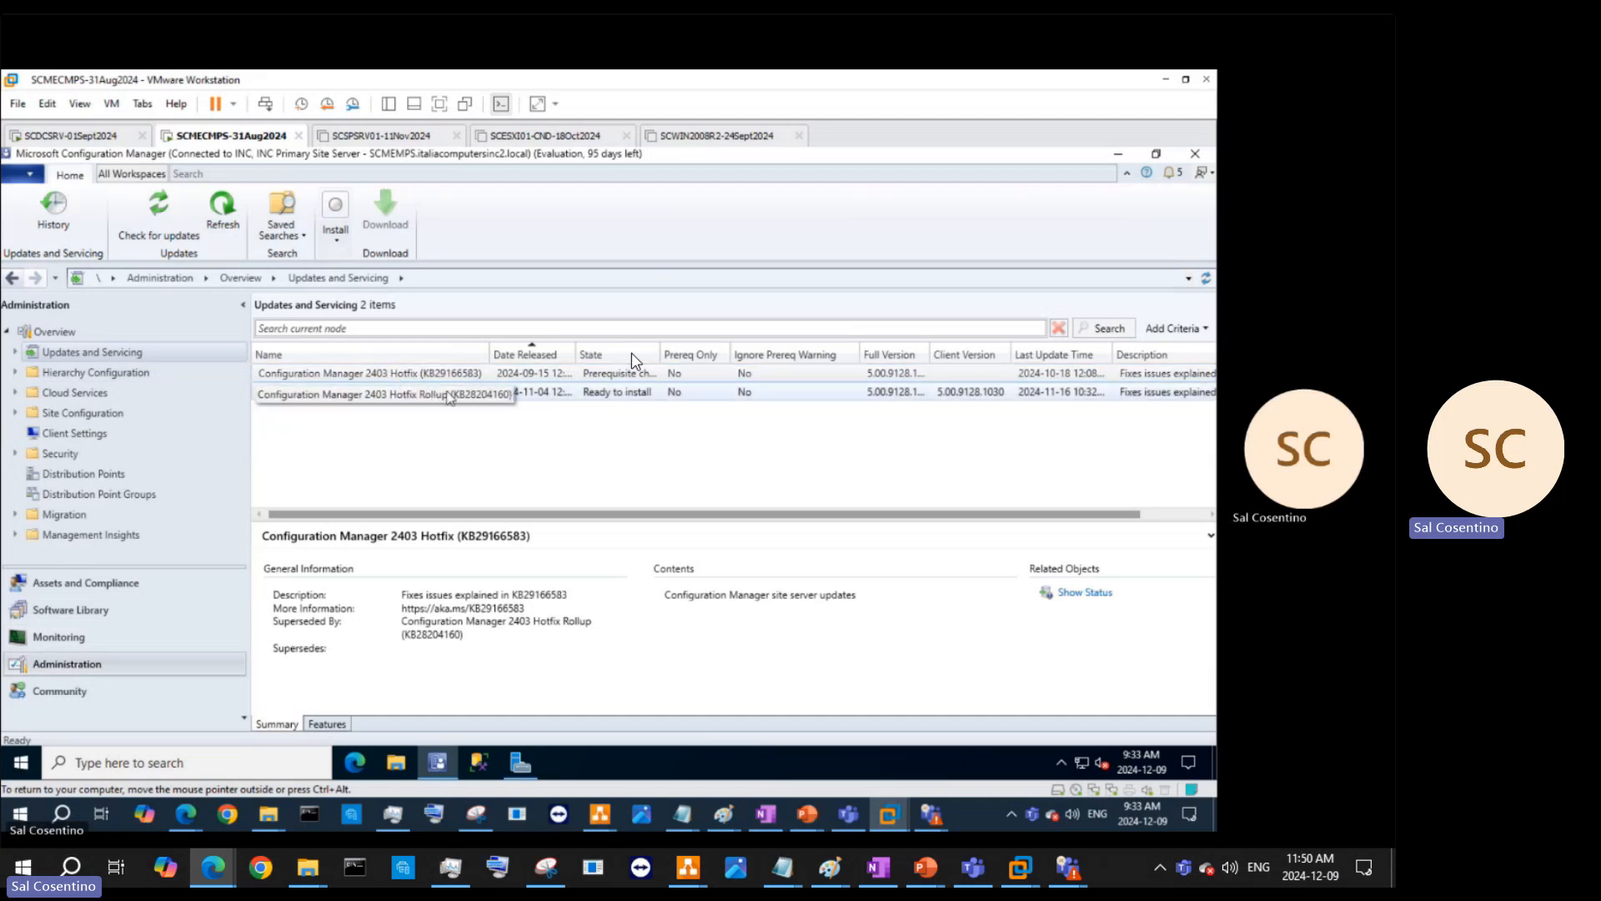
pyautogui.moveTo(491, 350); pyautogui.dragTo(517, 349)
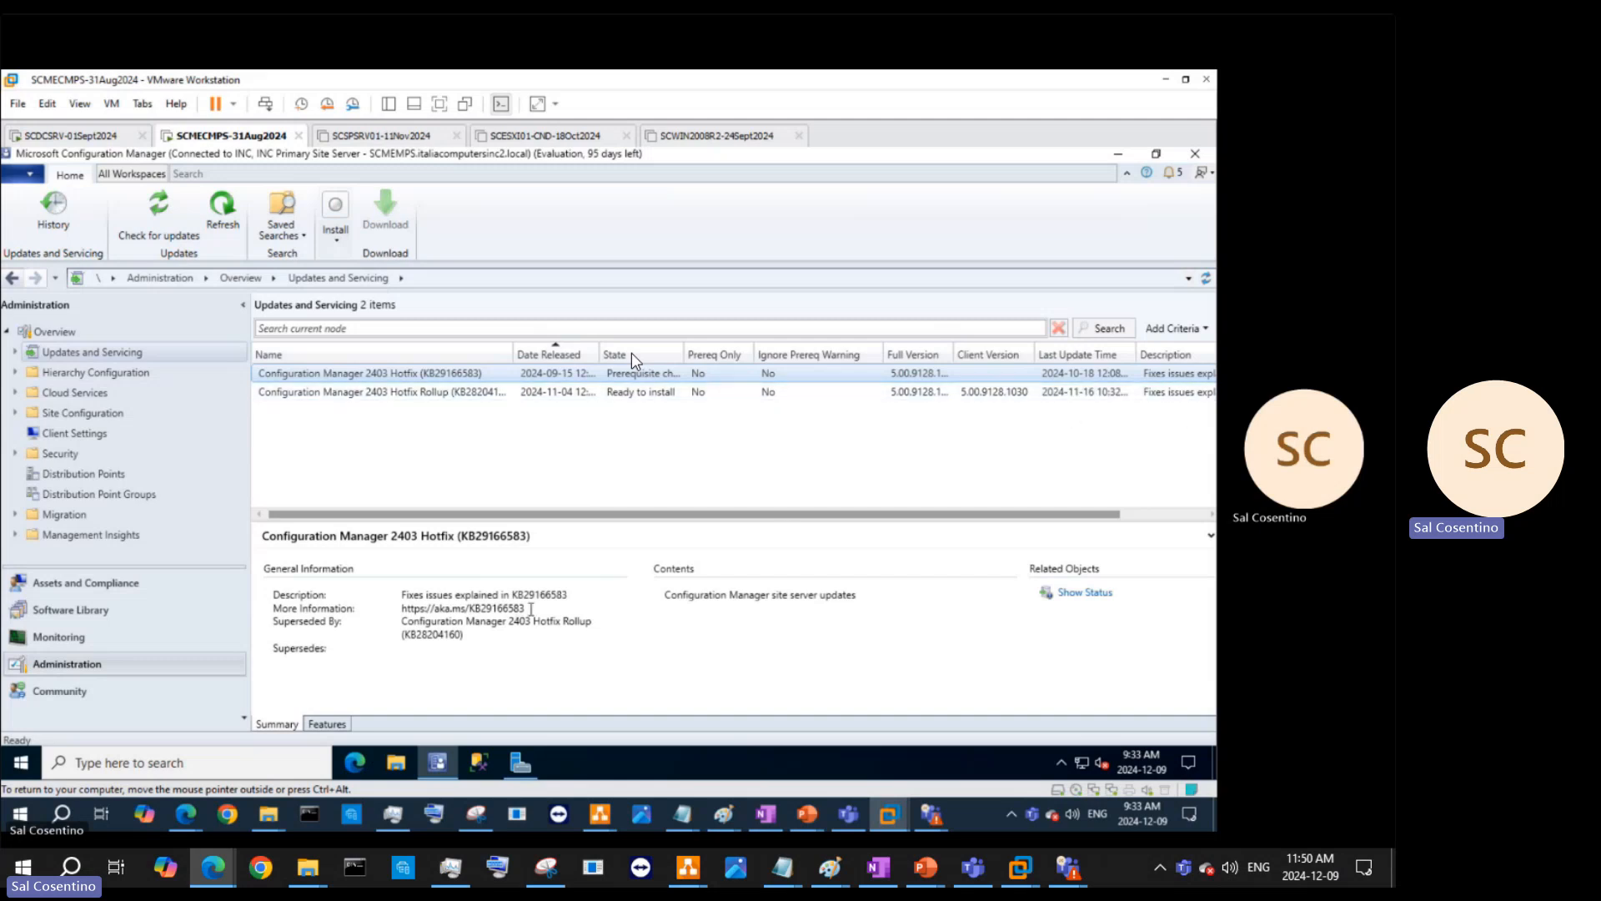
pyautogui.moveTo(527, 607); pyautogui.dragTo(406, 607)
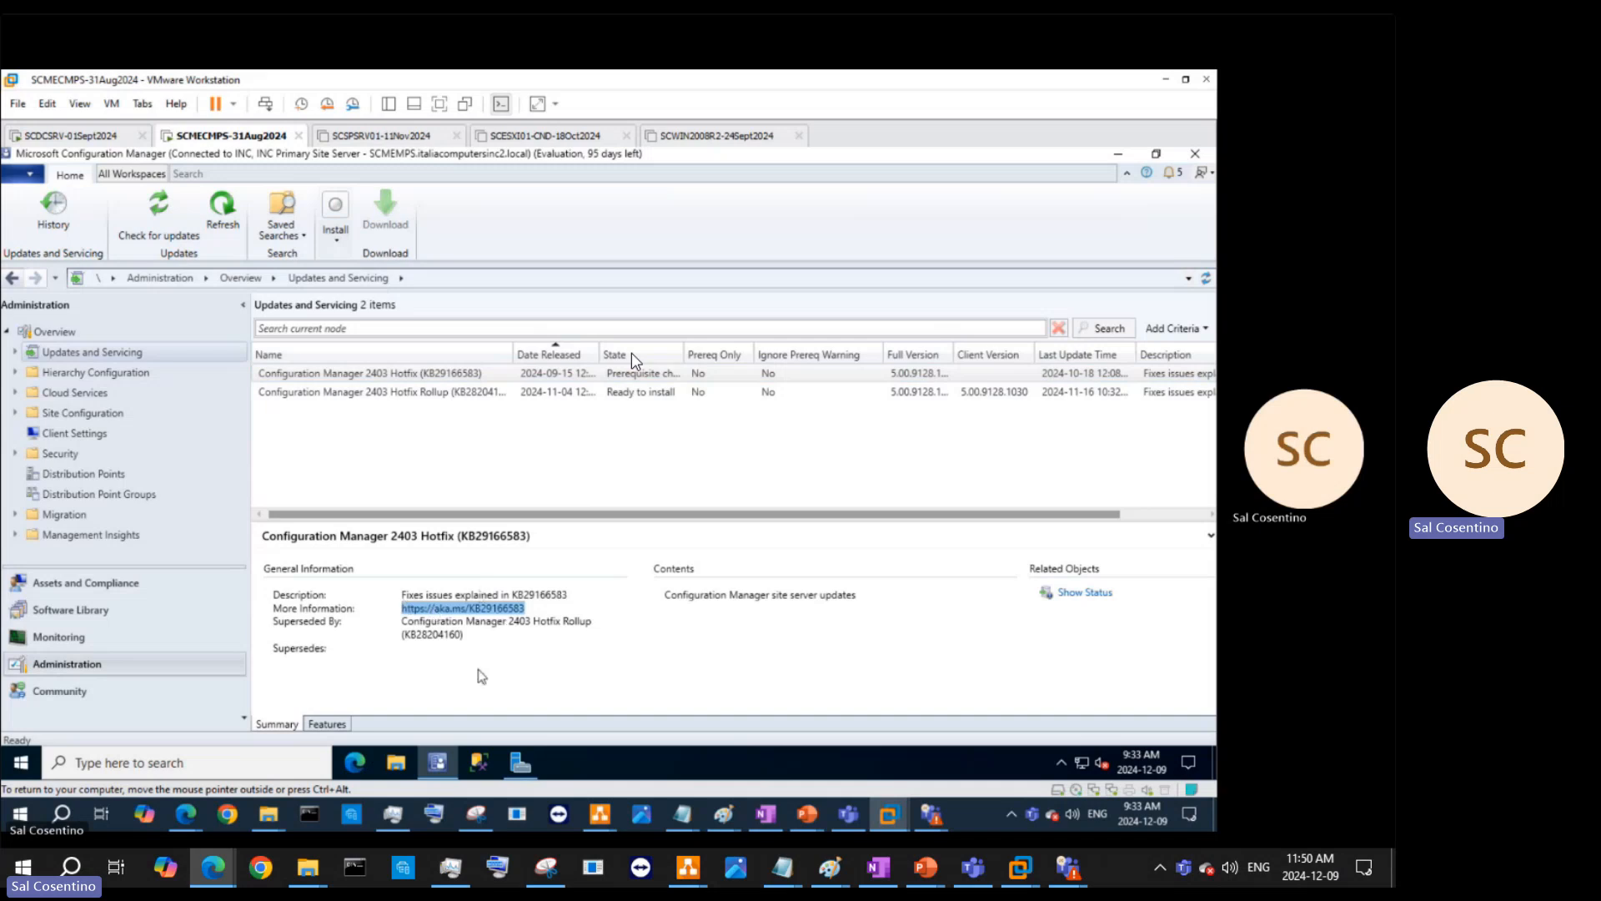
pyautogui.click(340, 724)
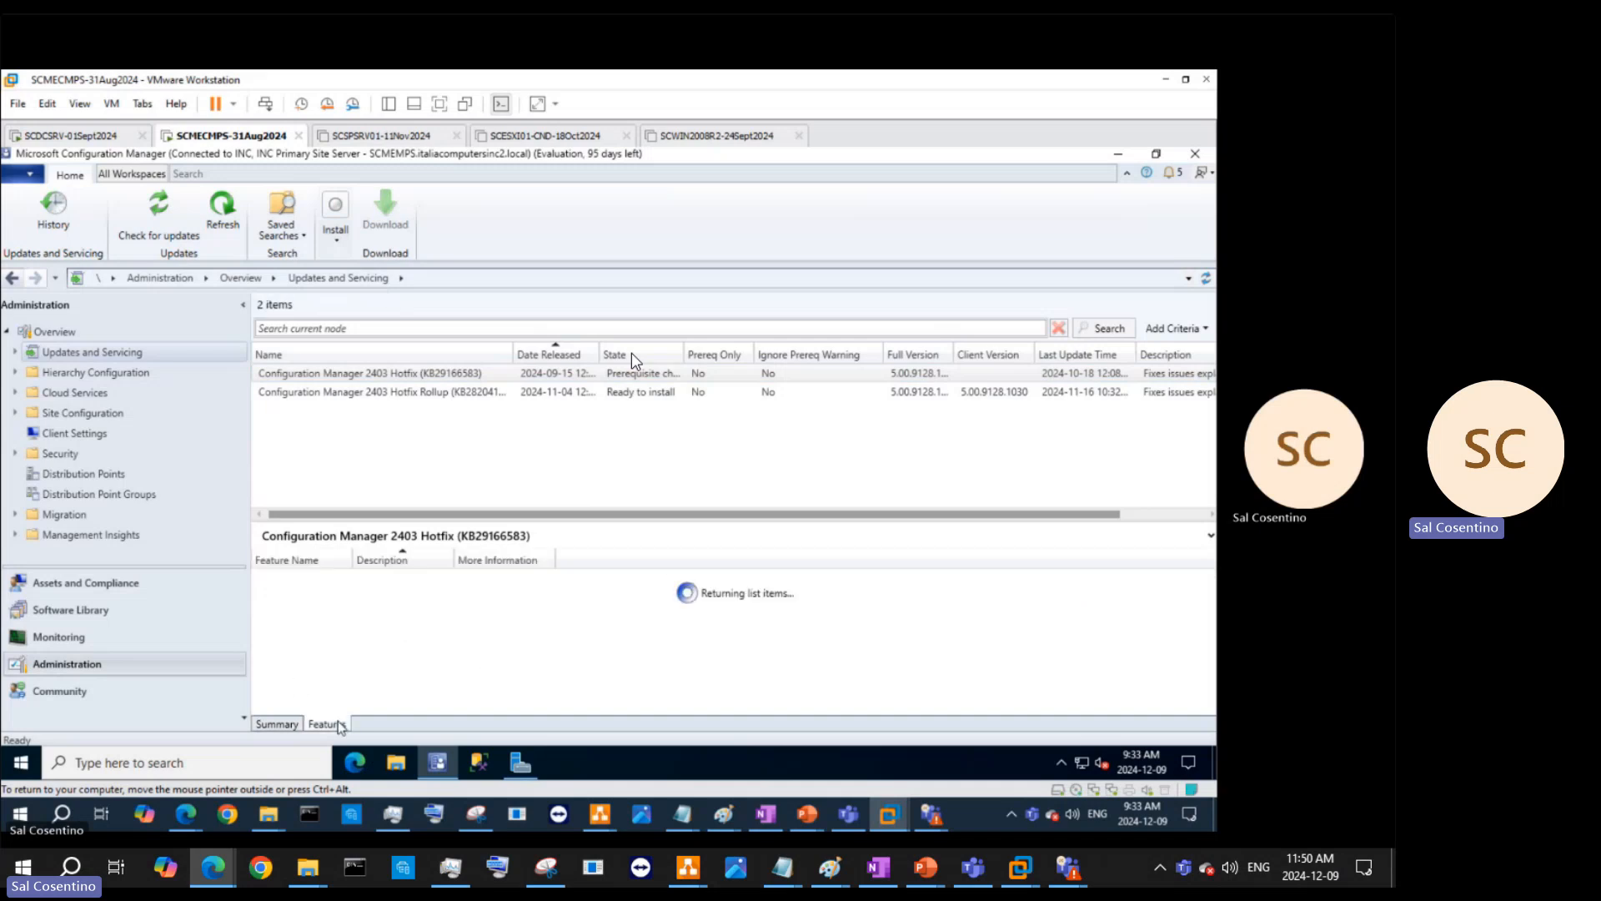
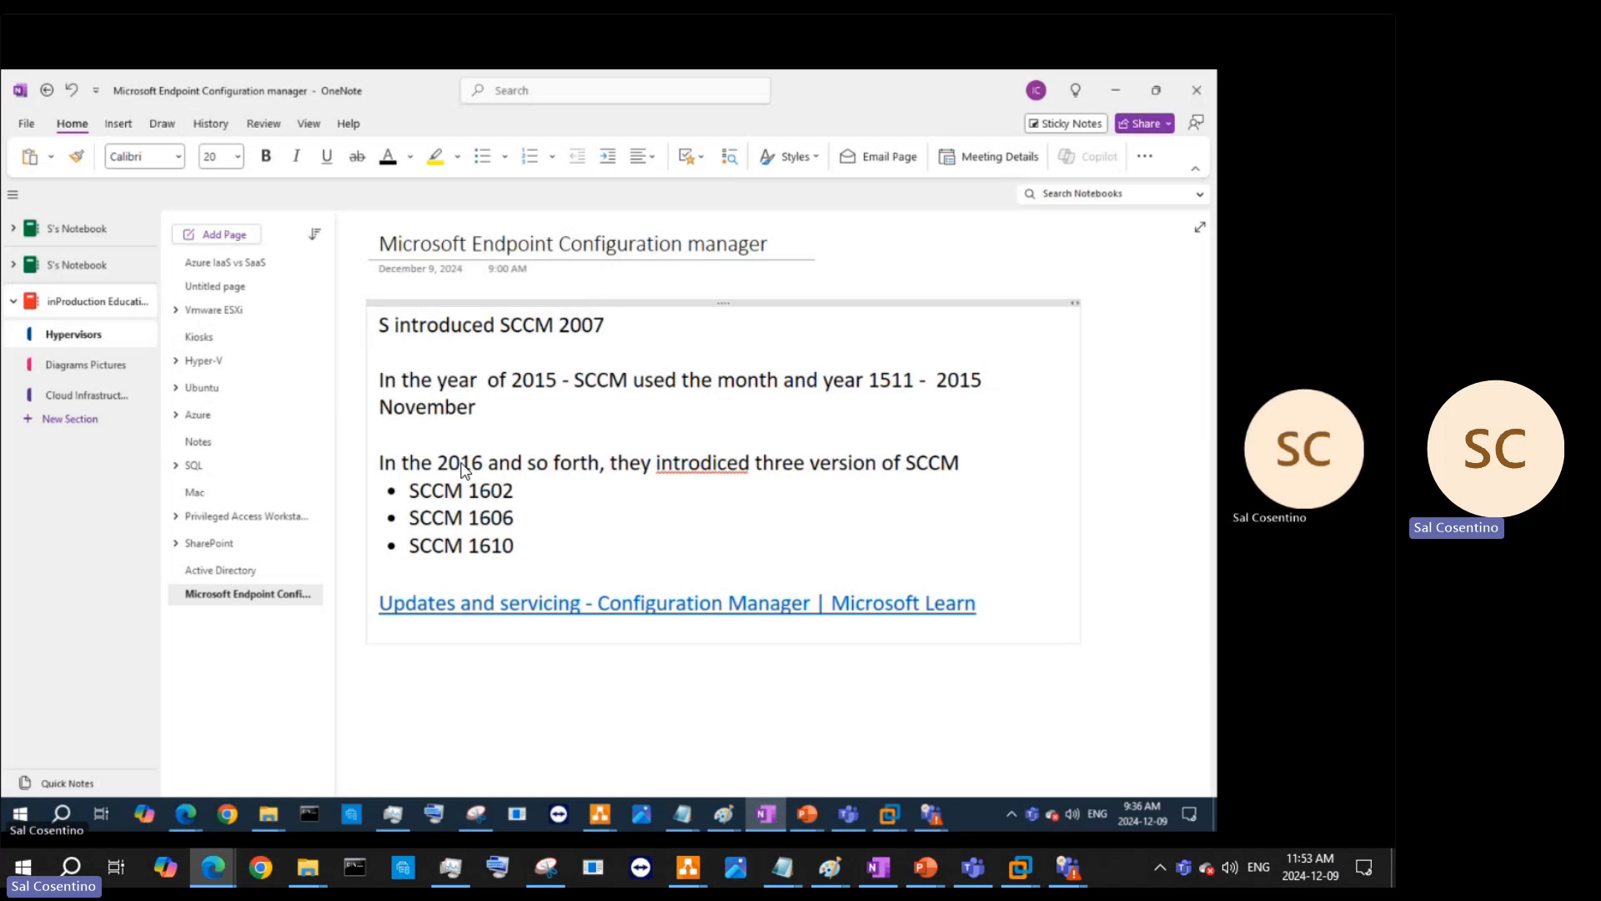
# - Retype the first line as 'SCCM was introduced in 2007 also known as', fixing the typo, and start a new paragraph
pyautogui.write('as introuduc')
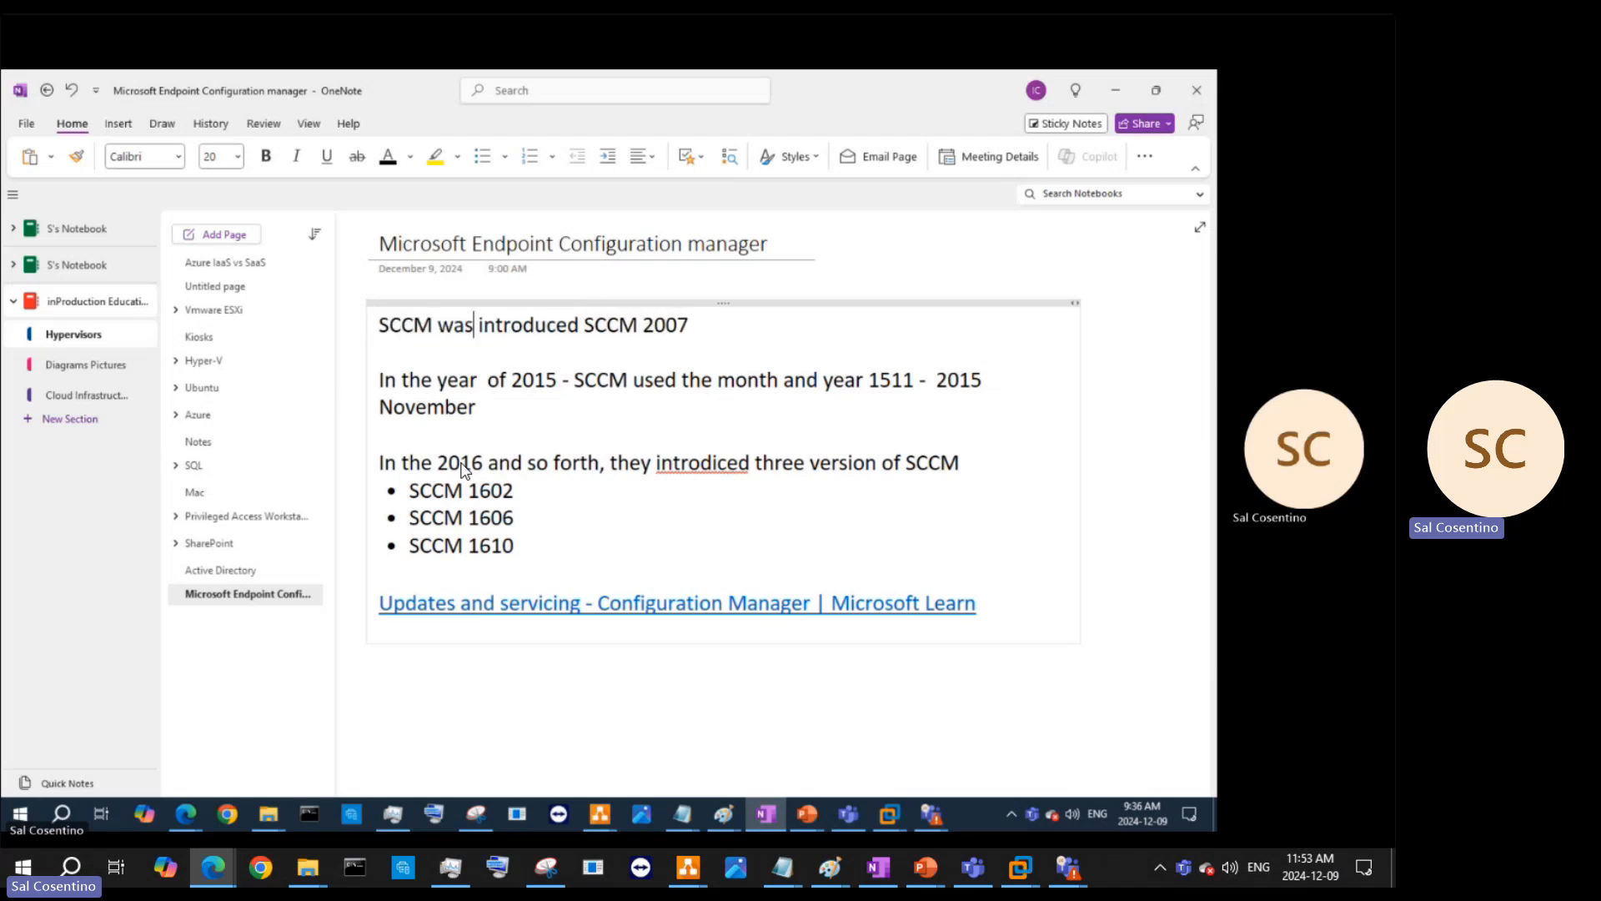
pyautogui.press('BackSpace')
pyautogui.press('BackSpace')
pyautogui.press('BackSpace')
pyautogui.press('BackSpace')
pyautogui.press('BackSpace')
pyautogui.press('BackSpace')
pyautogui.press('BackSpace')
pyautogui.press('BackSpace')
pyautogui.press('BackSpace')
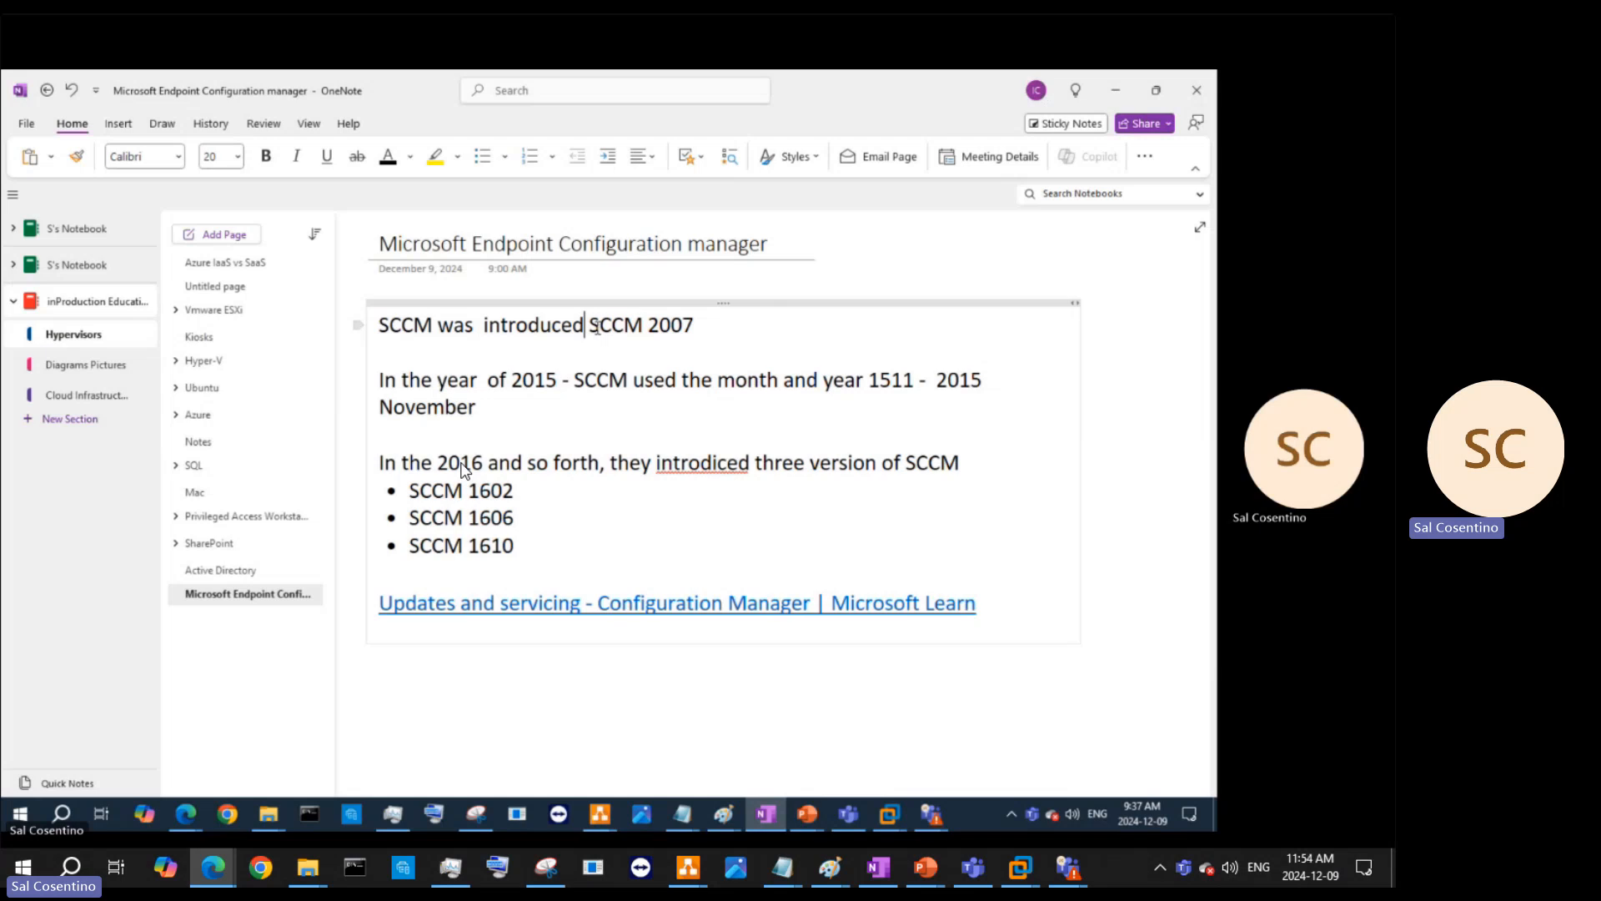
pyautogui.write('in 20 ')
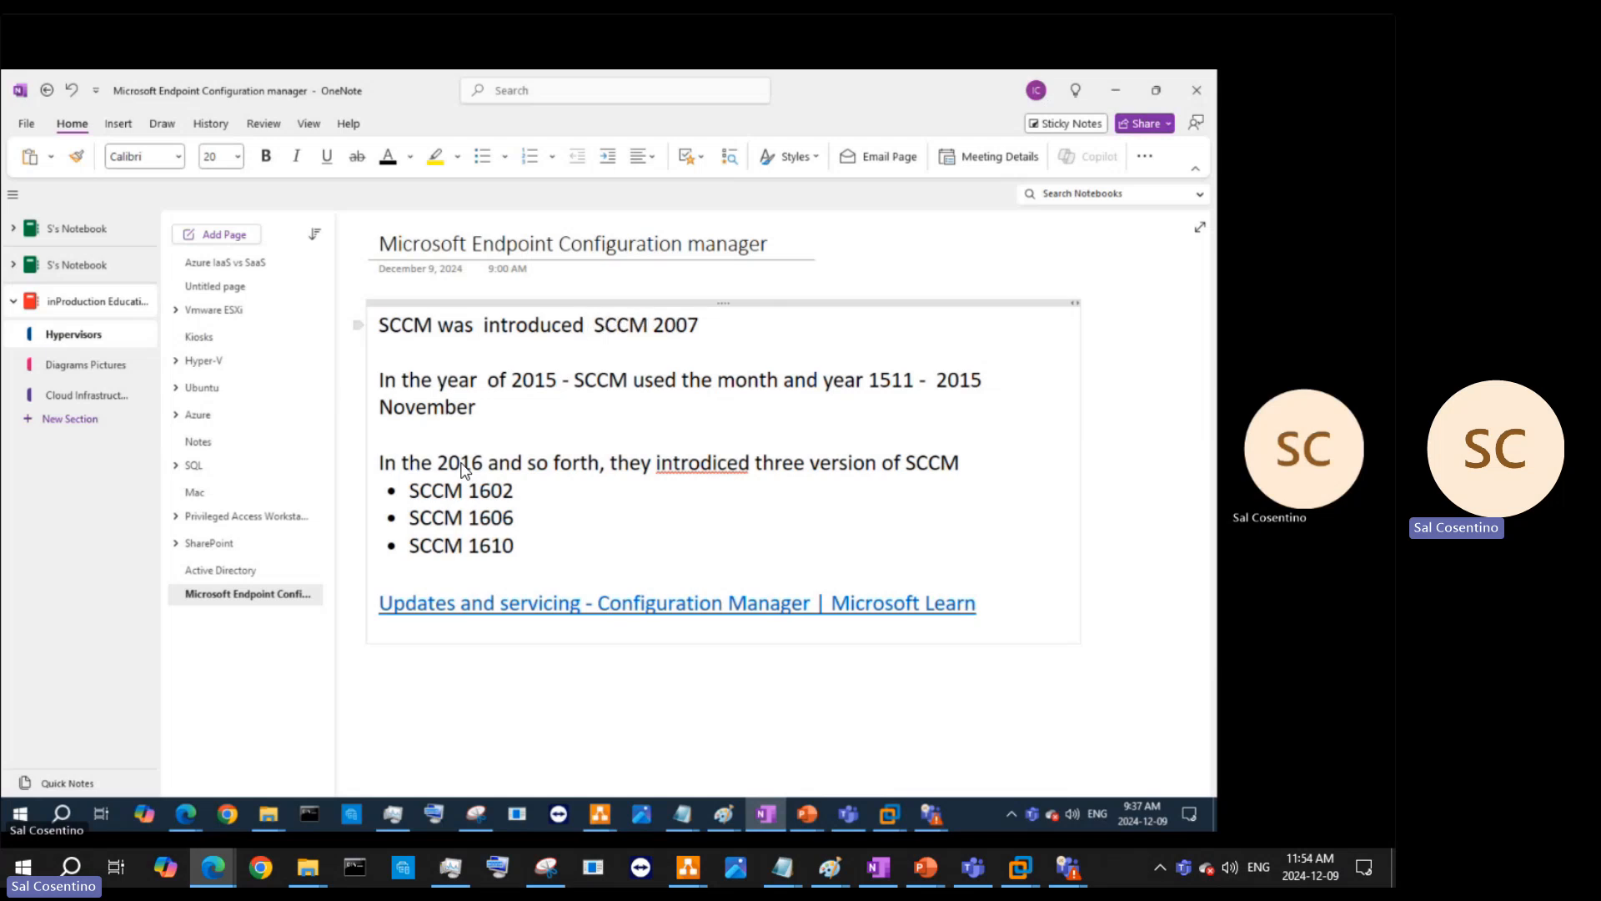
pyautogui.write('07 also ')
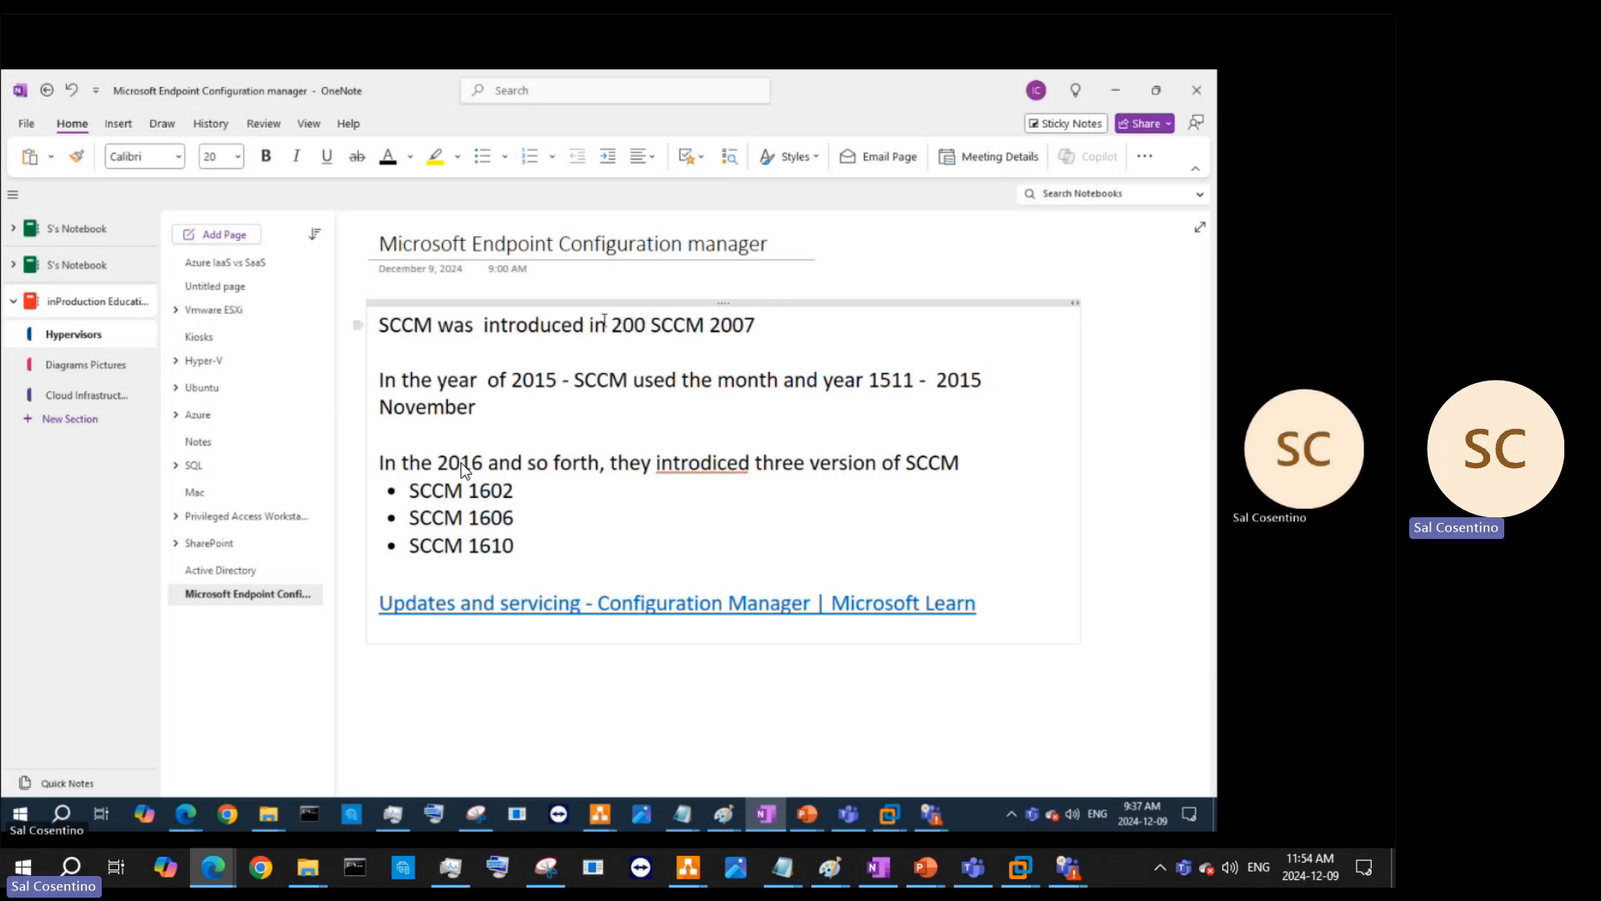
pyautogui.write('known as')
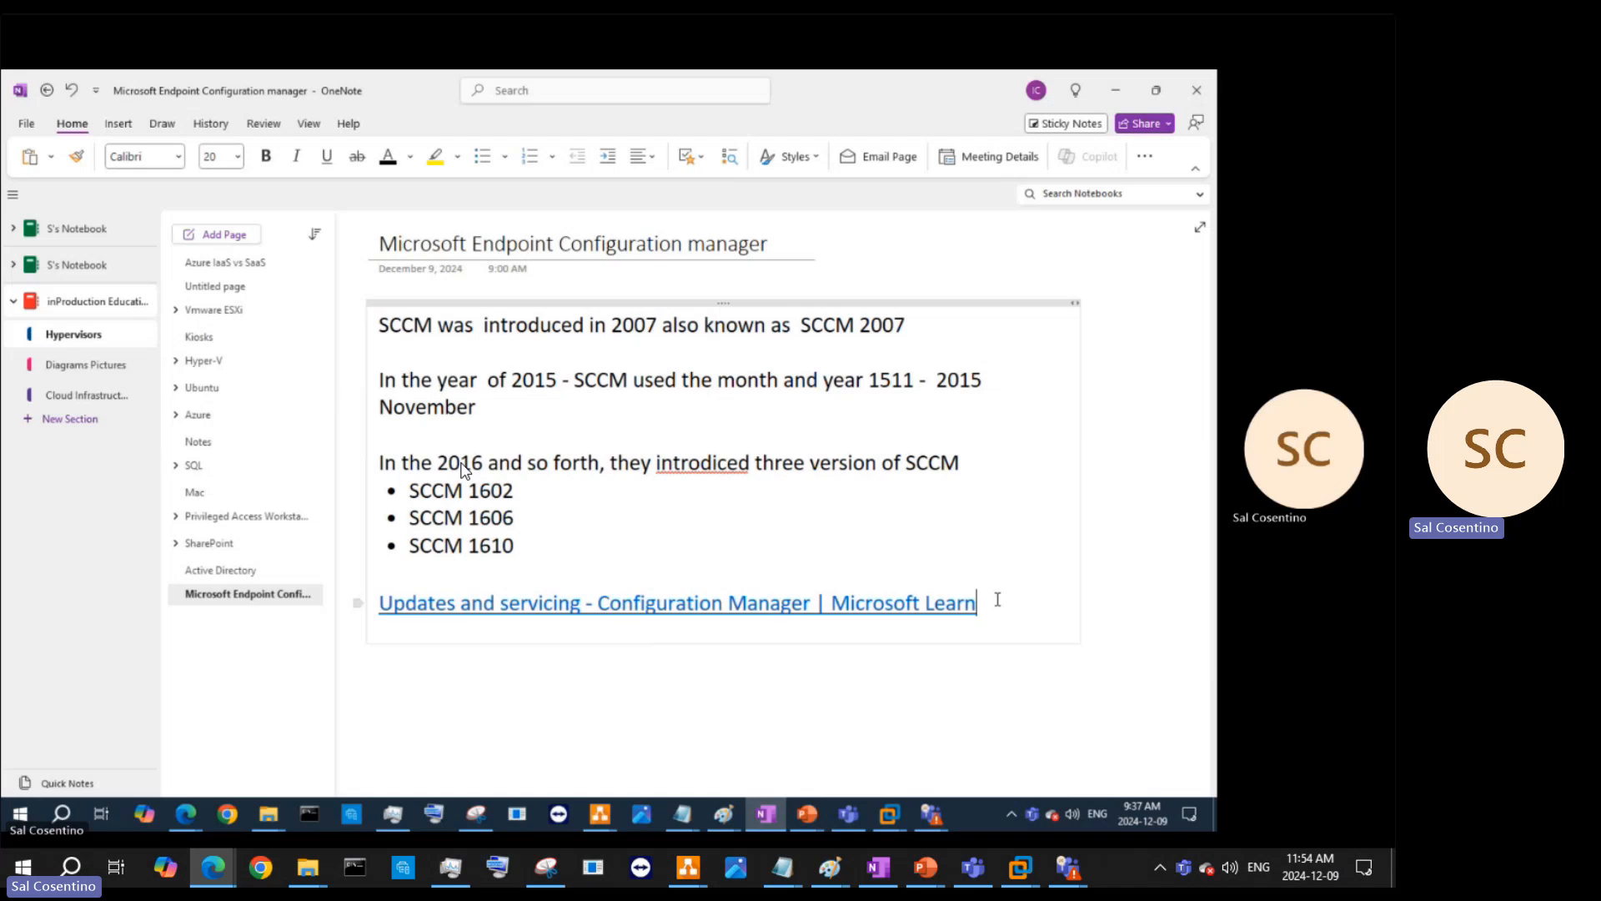
pyautogui.press('Return')
pyautogui.press('Return')
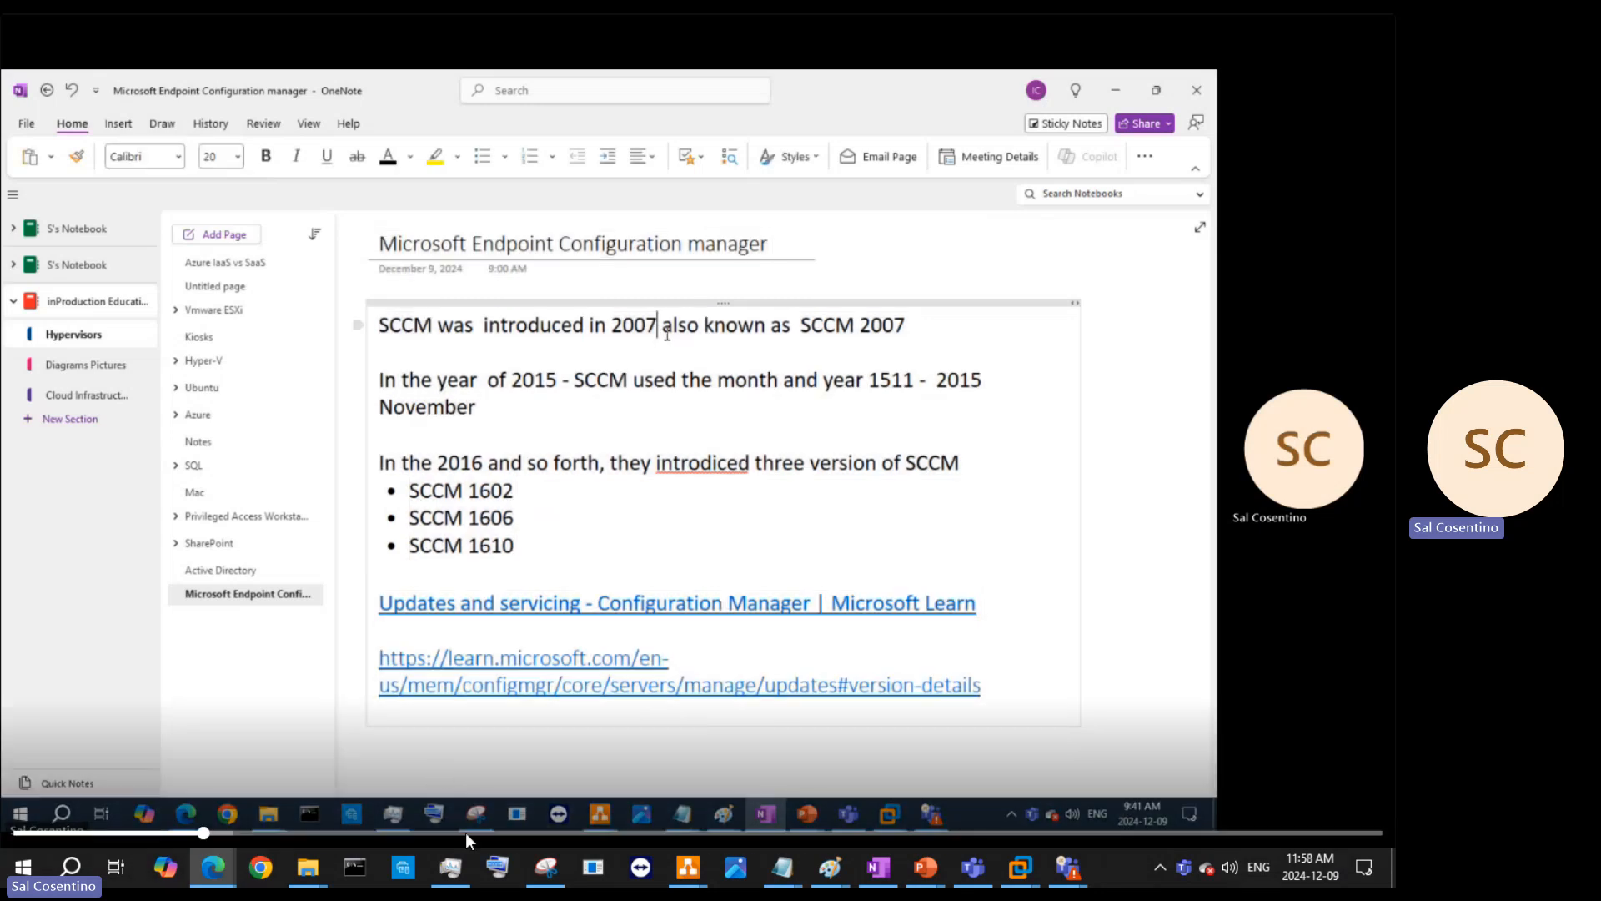
# - Switch from OneNote to the VMware Workstation window running the Configuration Manager console
pyautogui.moveTo(1034, 875)
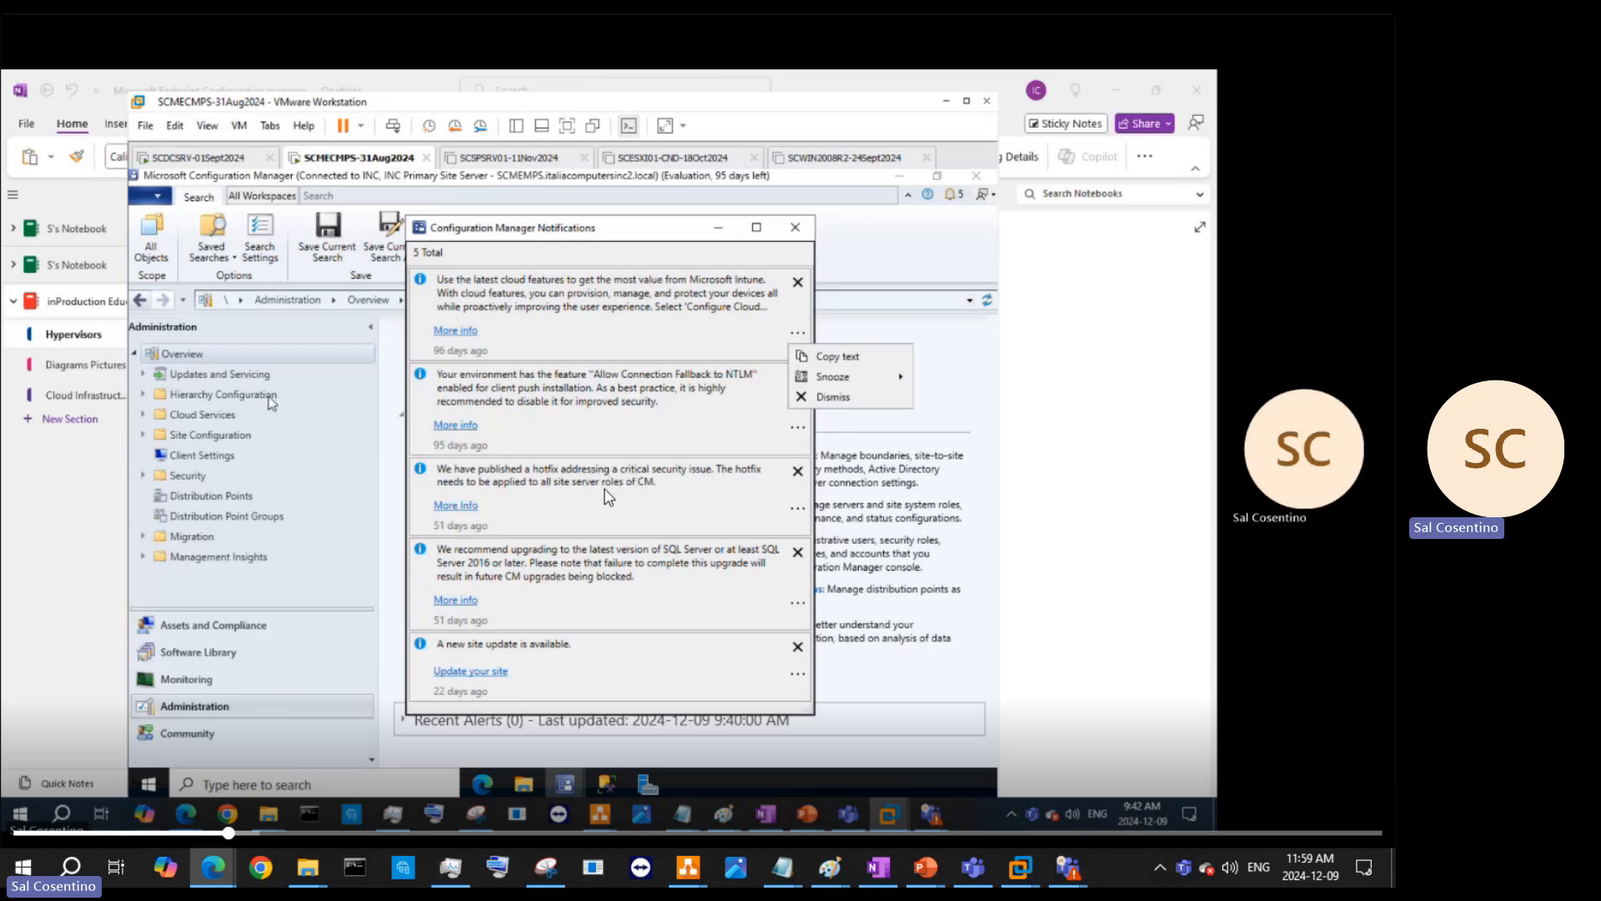
# - Show Updates and Servicing and select the Configuration Manager 2403 Hotfix beside the notifications window
pyautogui.click(214, 383)
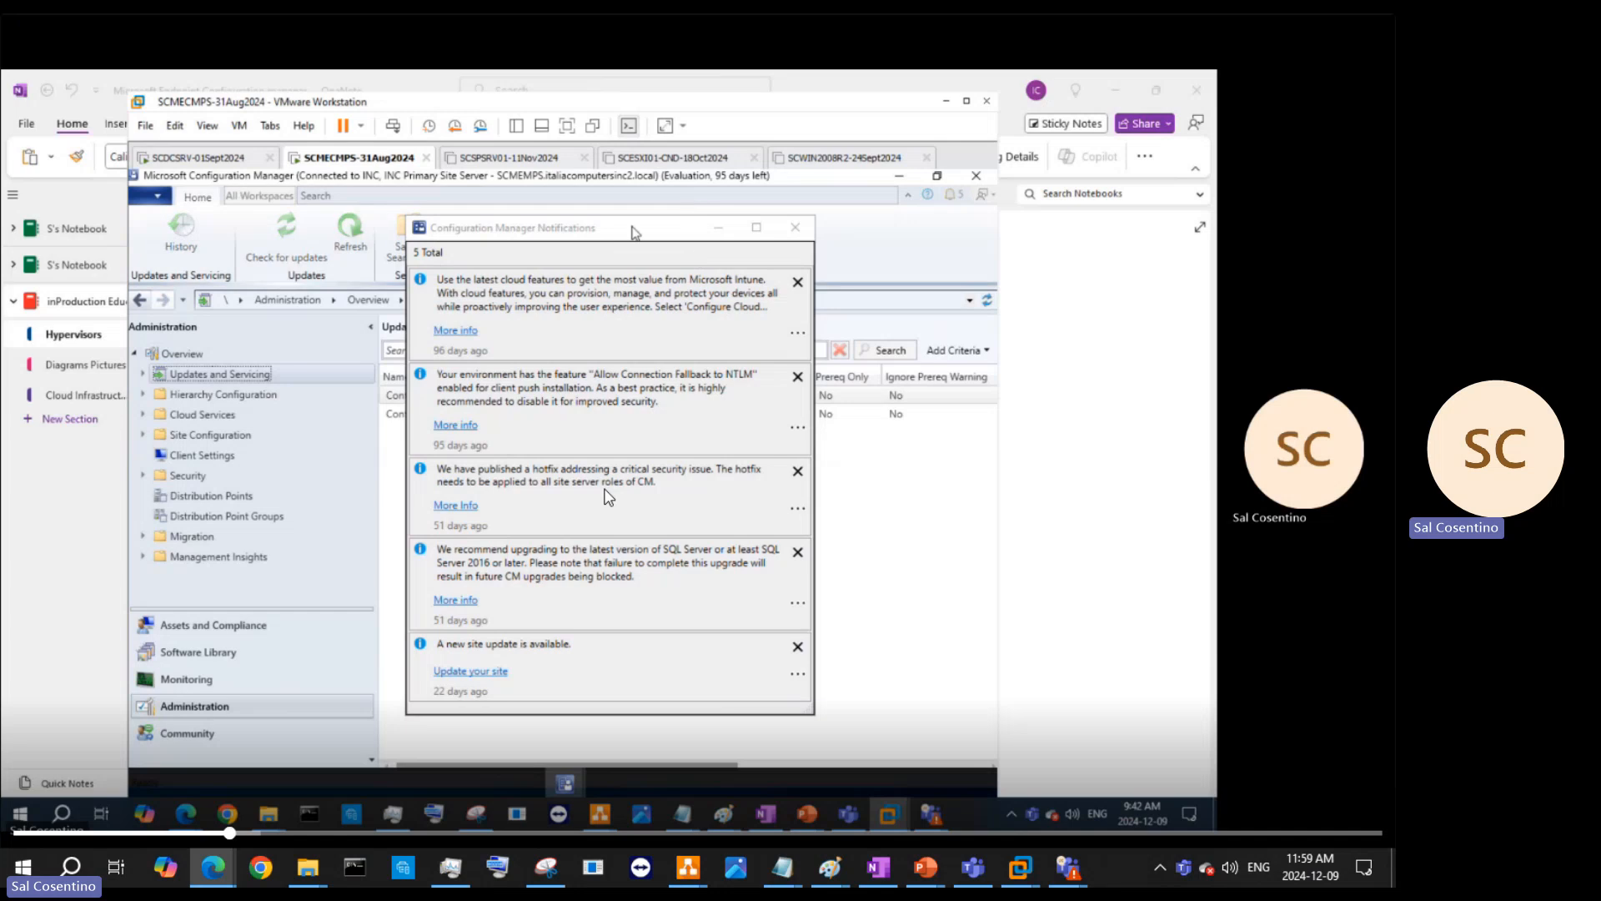
pyautogui.moveTo(636, 230); pyautogui.dragTo(992, 242)
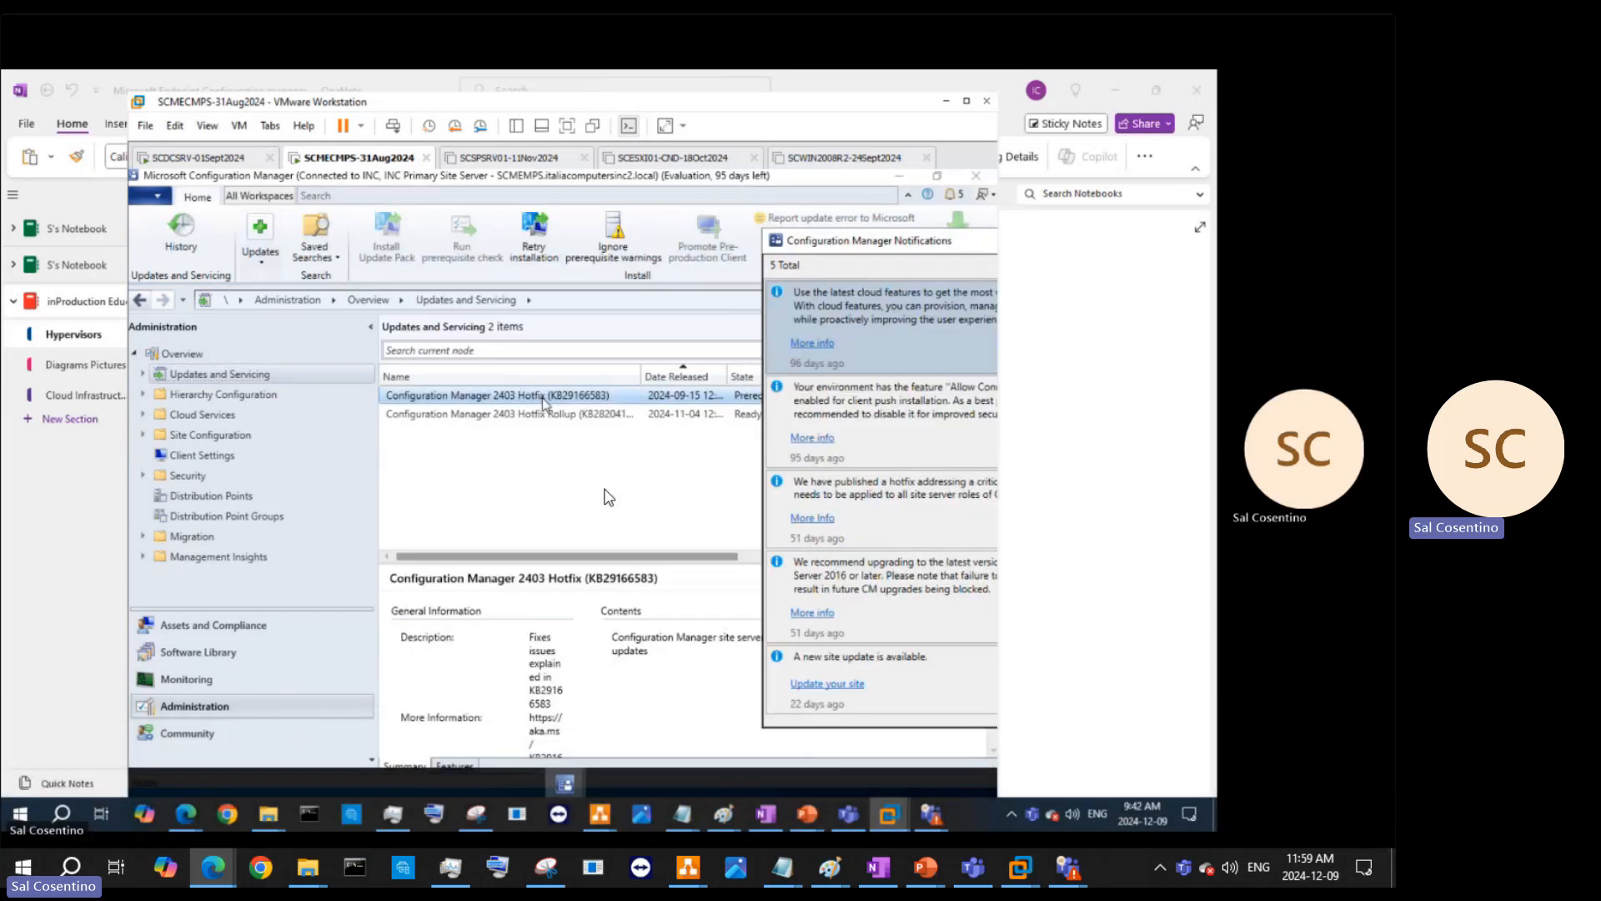
pyautogui.click(518, 395)
pyautogui.moveTo(852, 240); pyautogui.dragTo(493, 241)
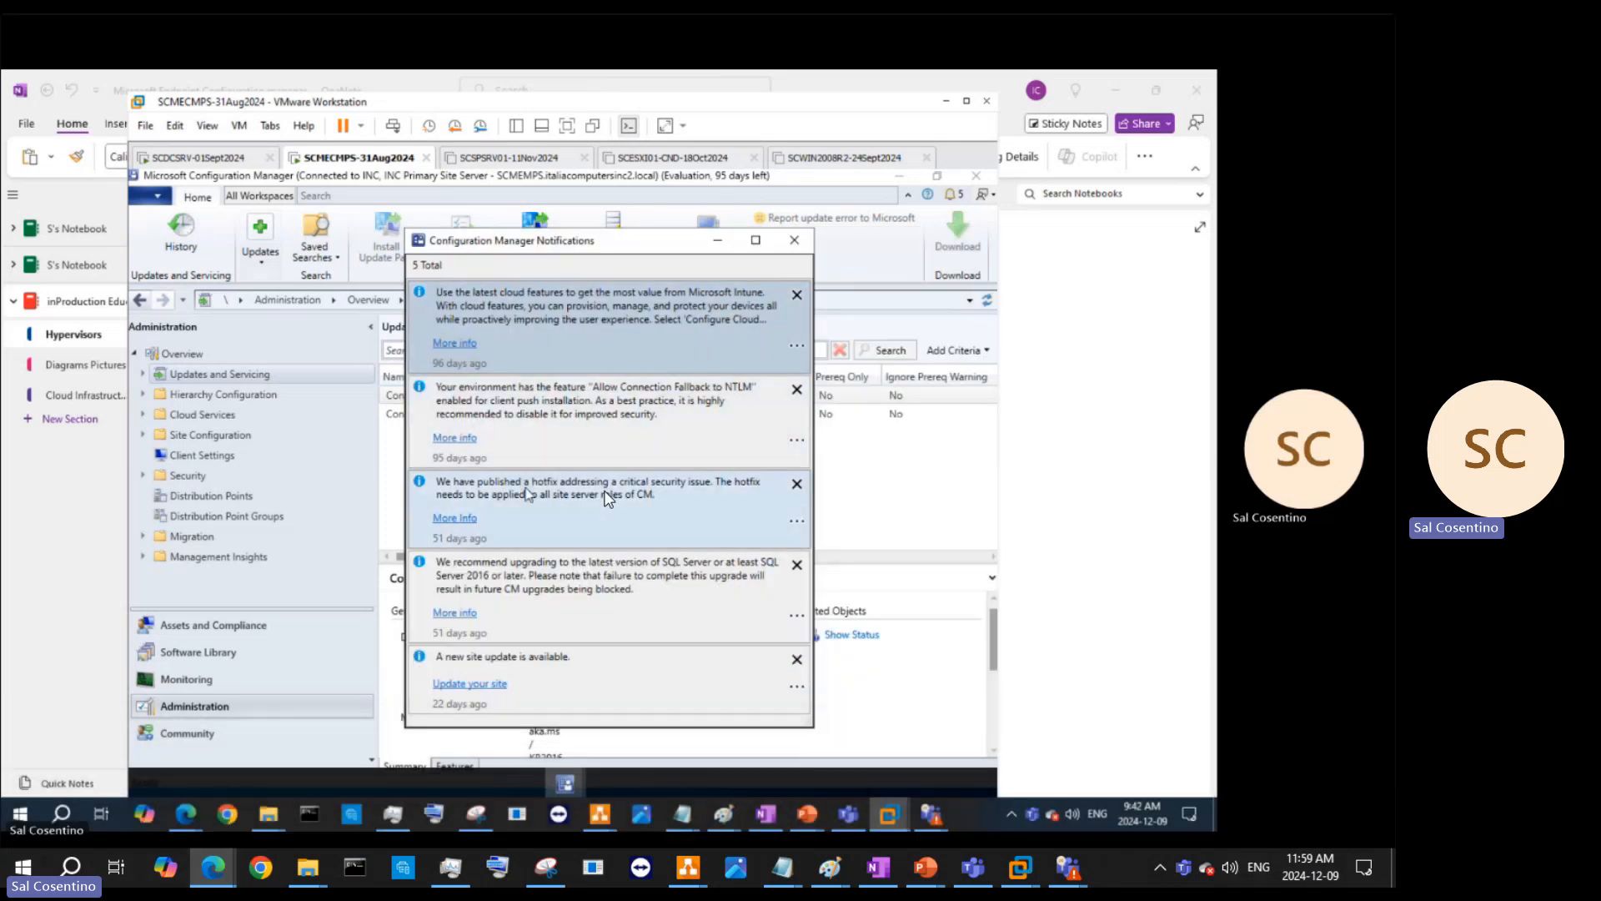
# - Open the critical security hotfix notice's details and maximize the virtual machine window
pyautogui.click(468, 520)
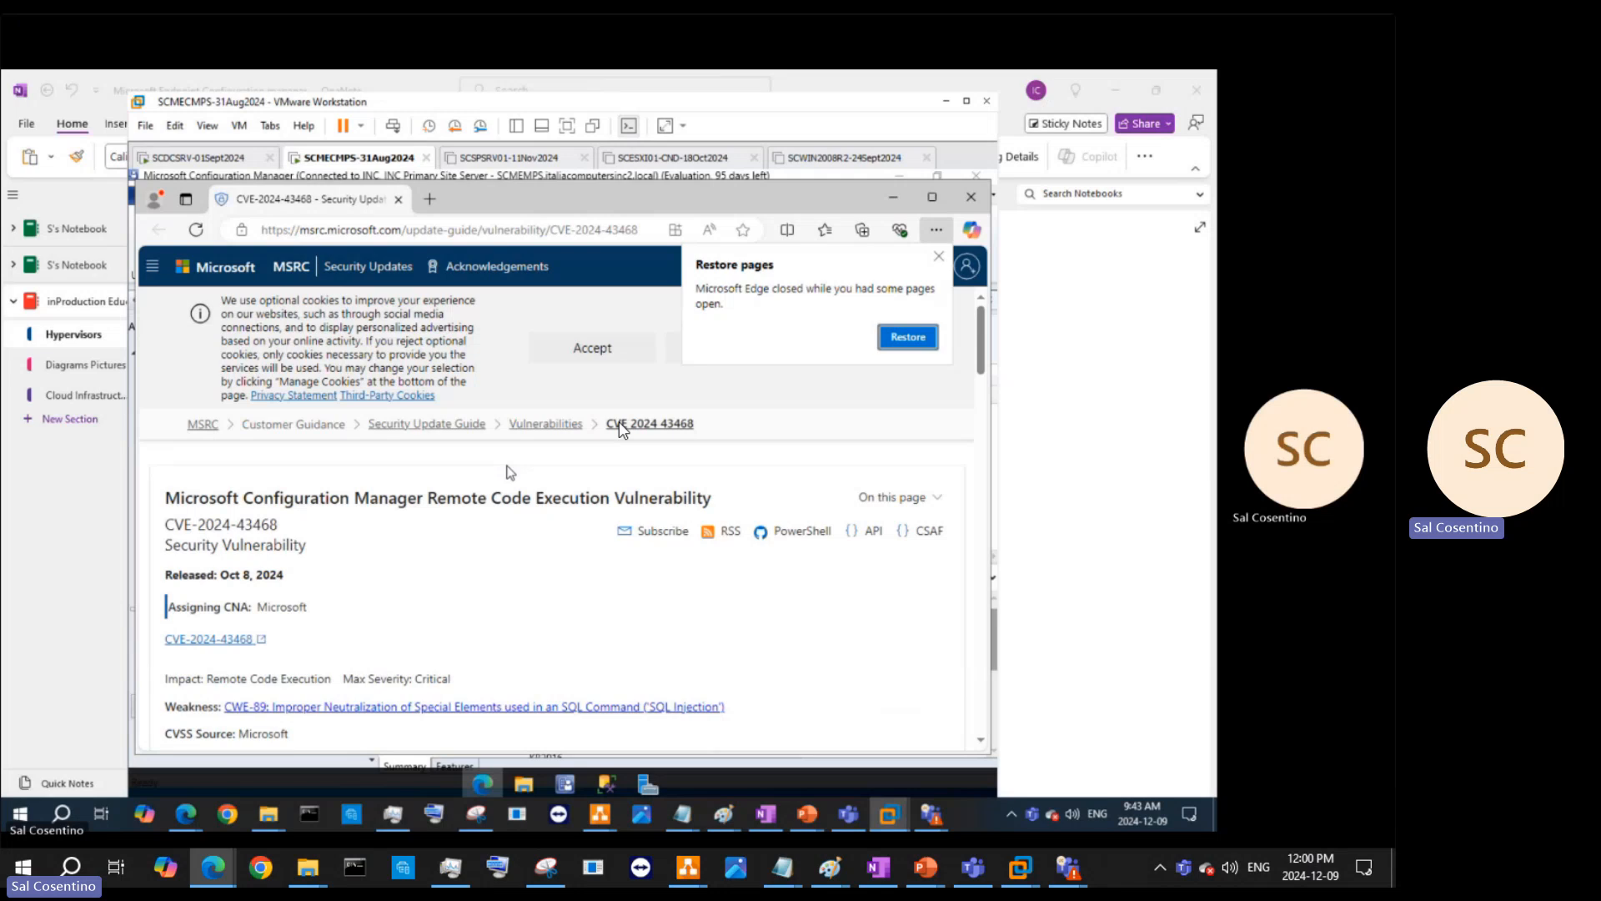
pyautogui.scroll(-5, 434, 530)
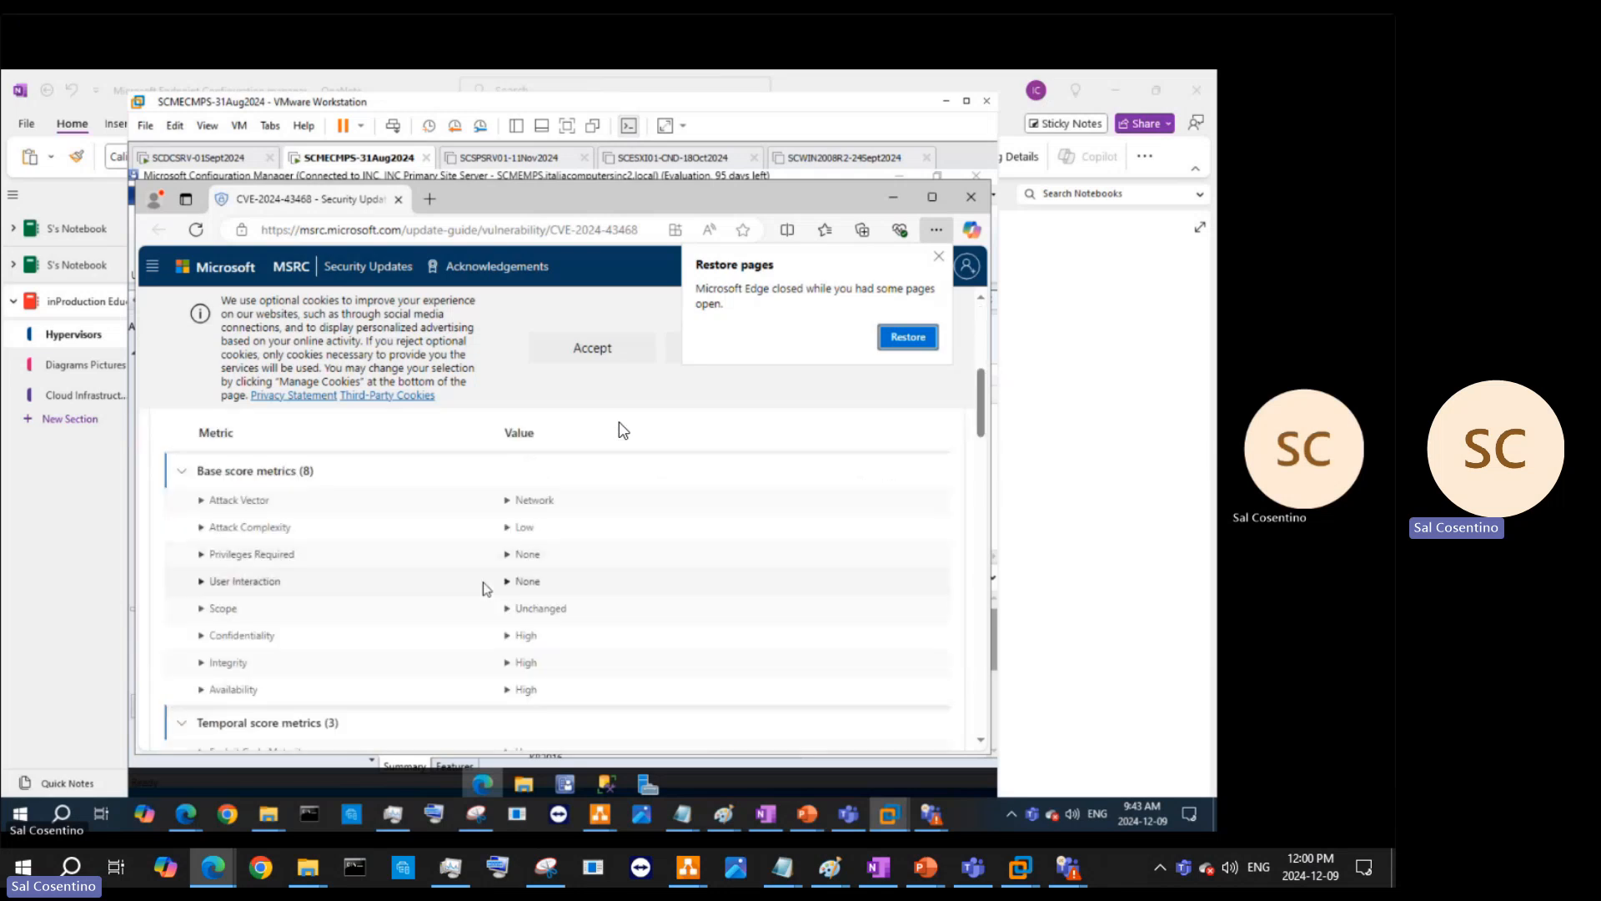
pyautogui.scroll(-5, 487, 588)
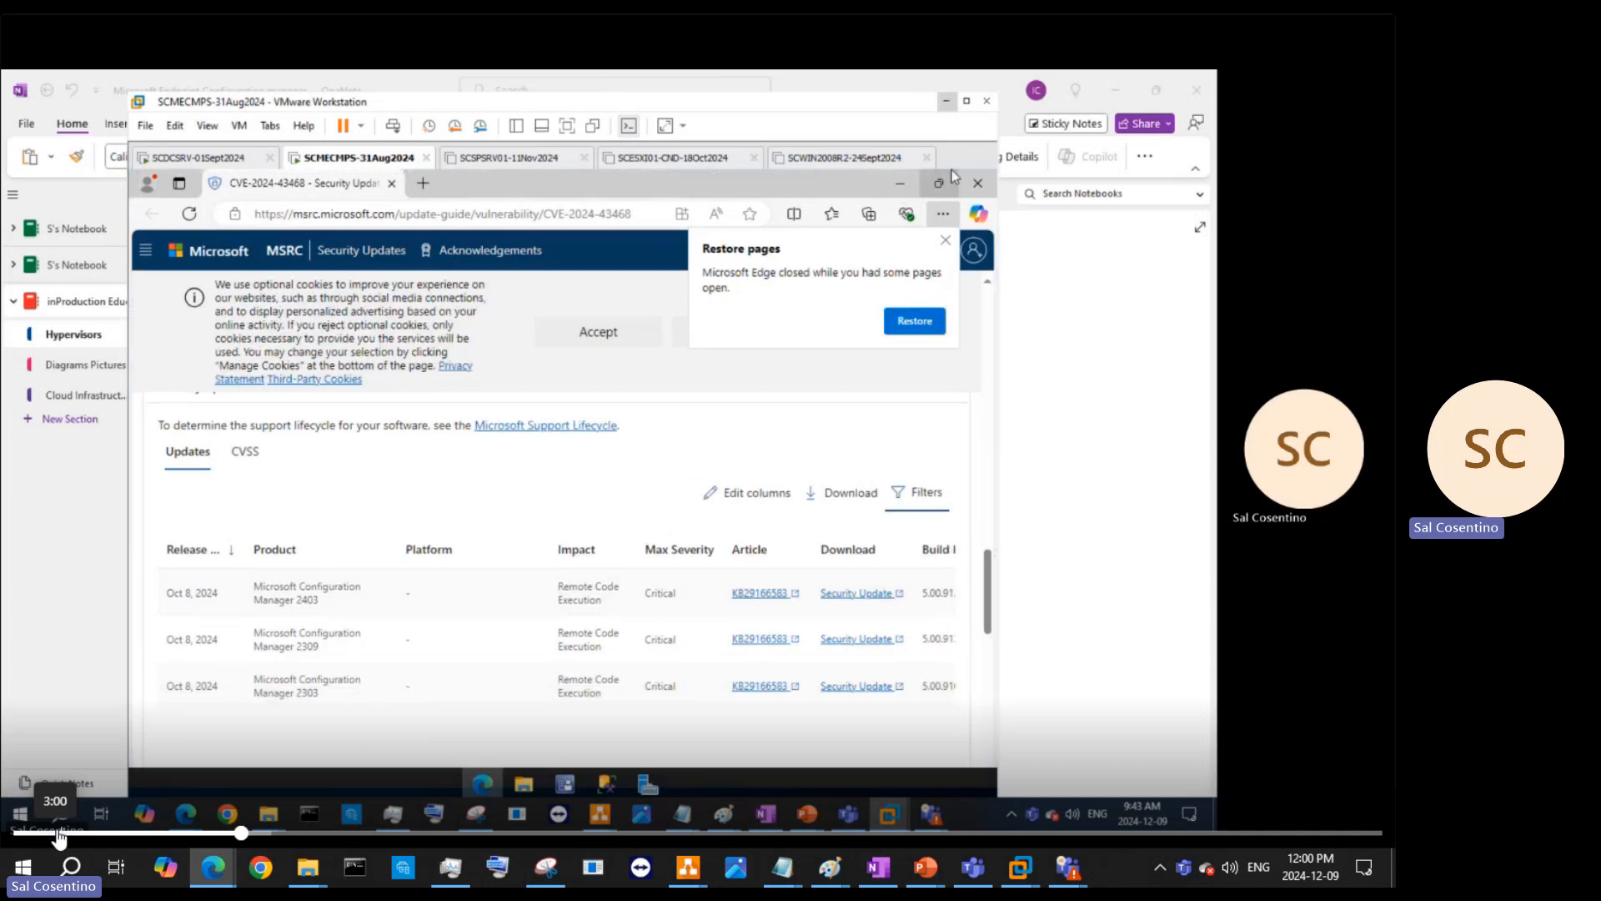
pyautogui.click(969, 102)
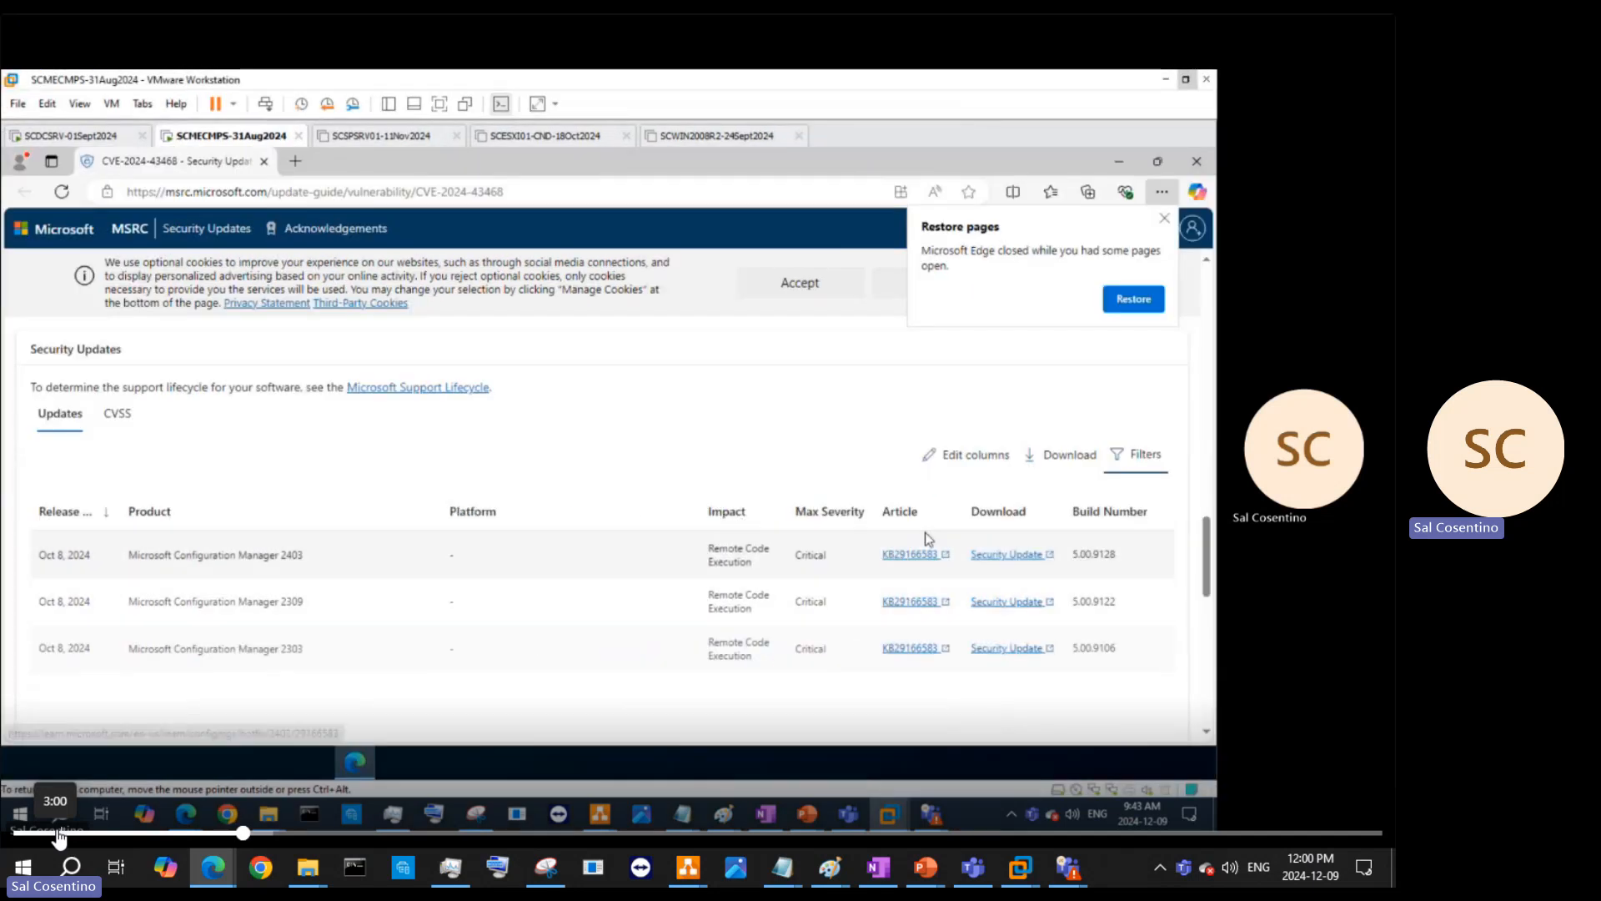
# - Open the KB29166583 article, return to the CVE-2024-43468 page and copy its address
pyautogui.click(909, 554)
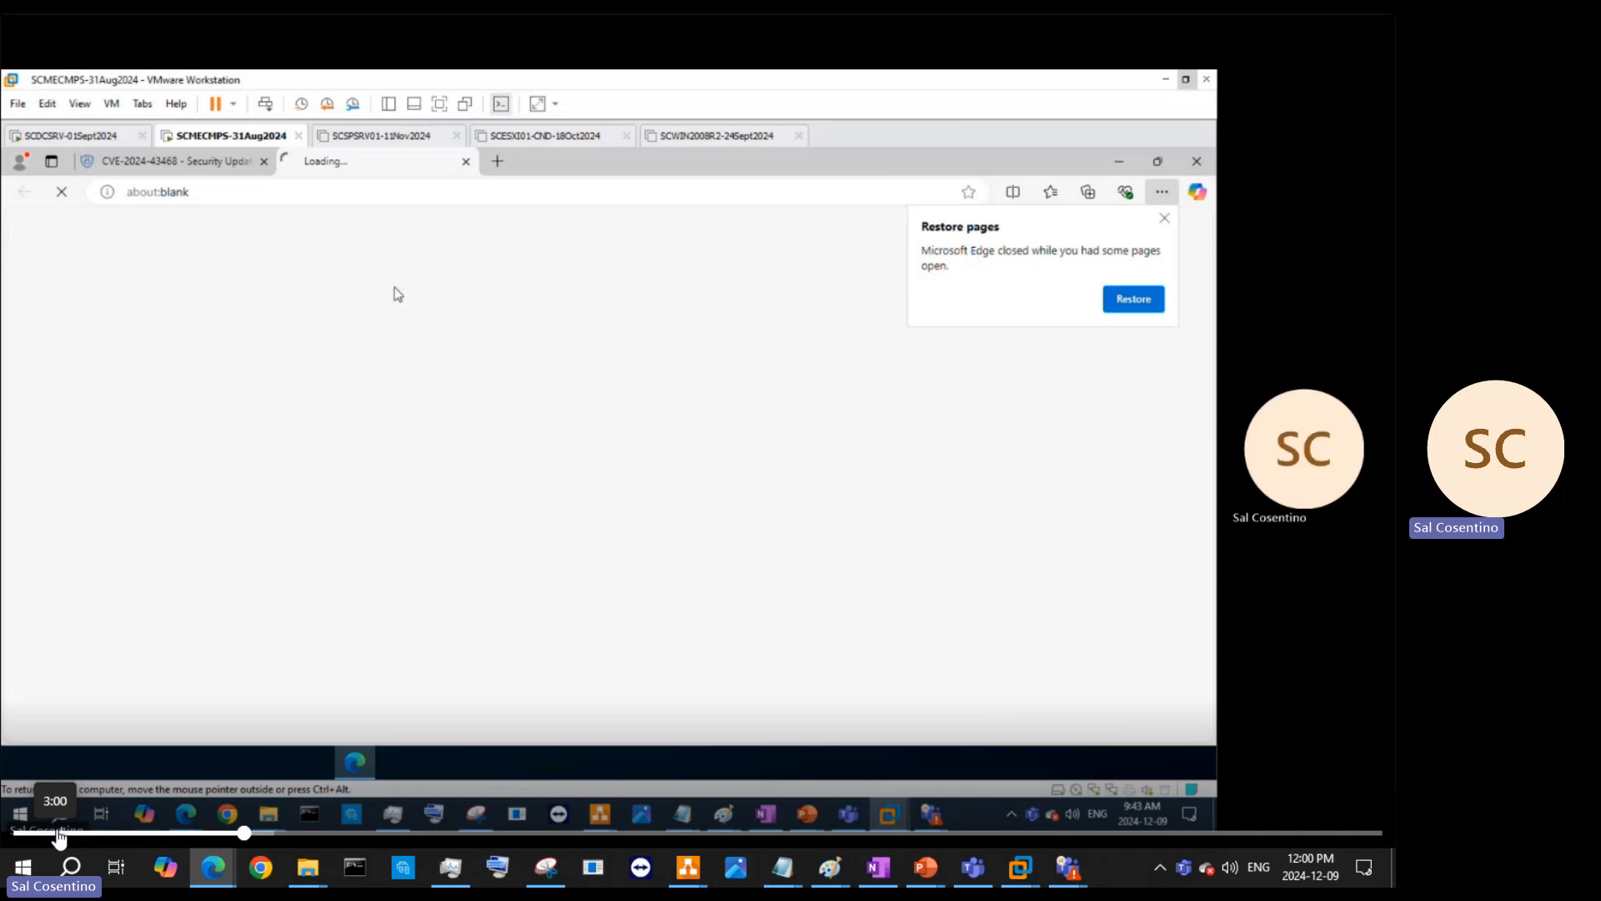
pyautogui.click(223, 157)
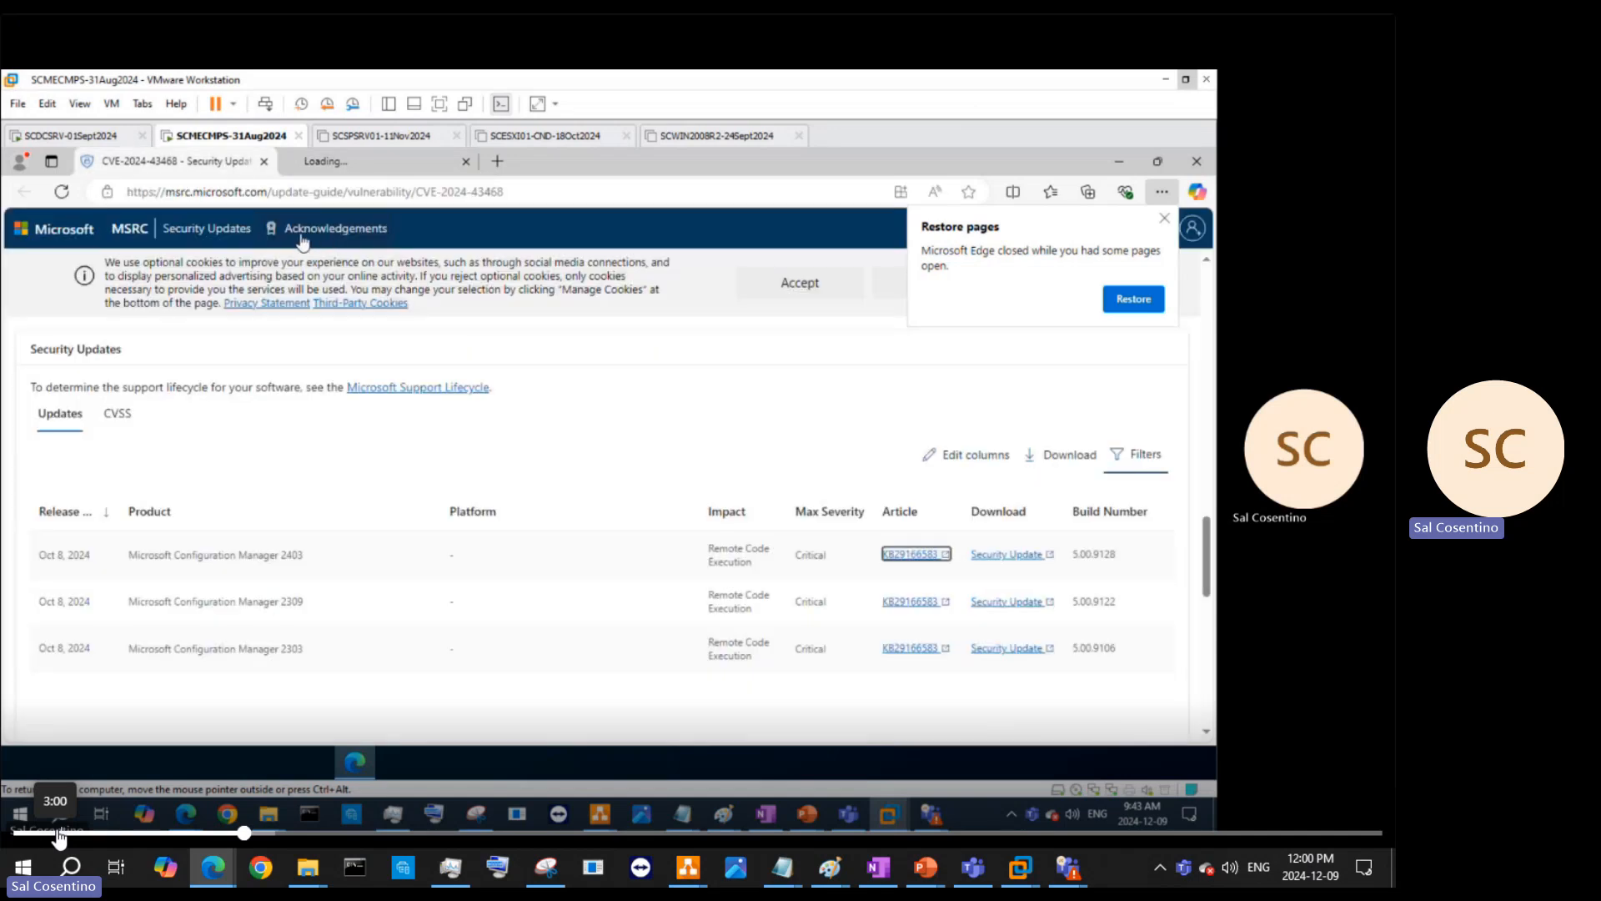
pyautogui.rightClick(310, 193)
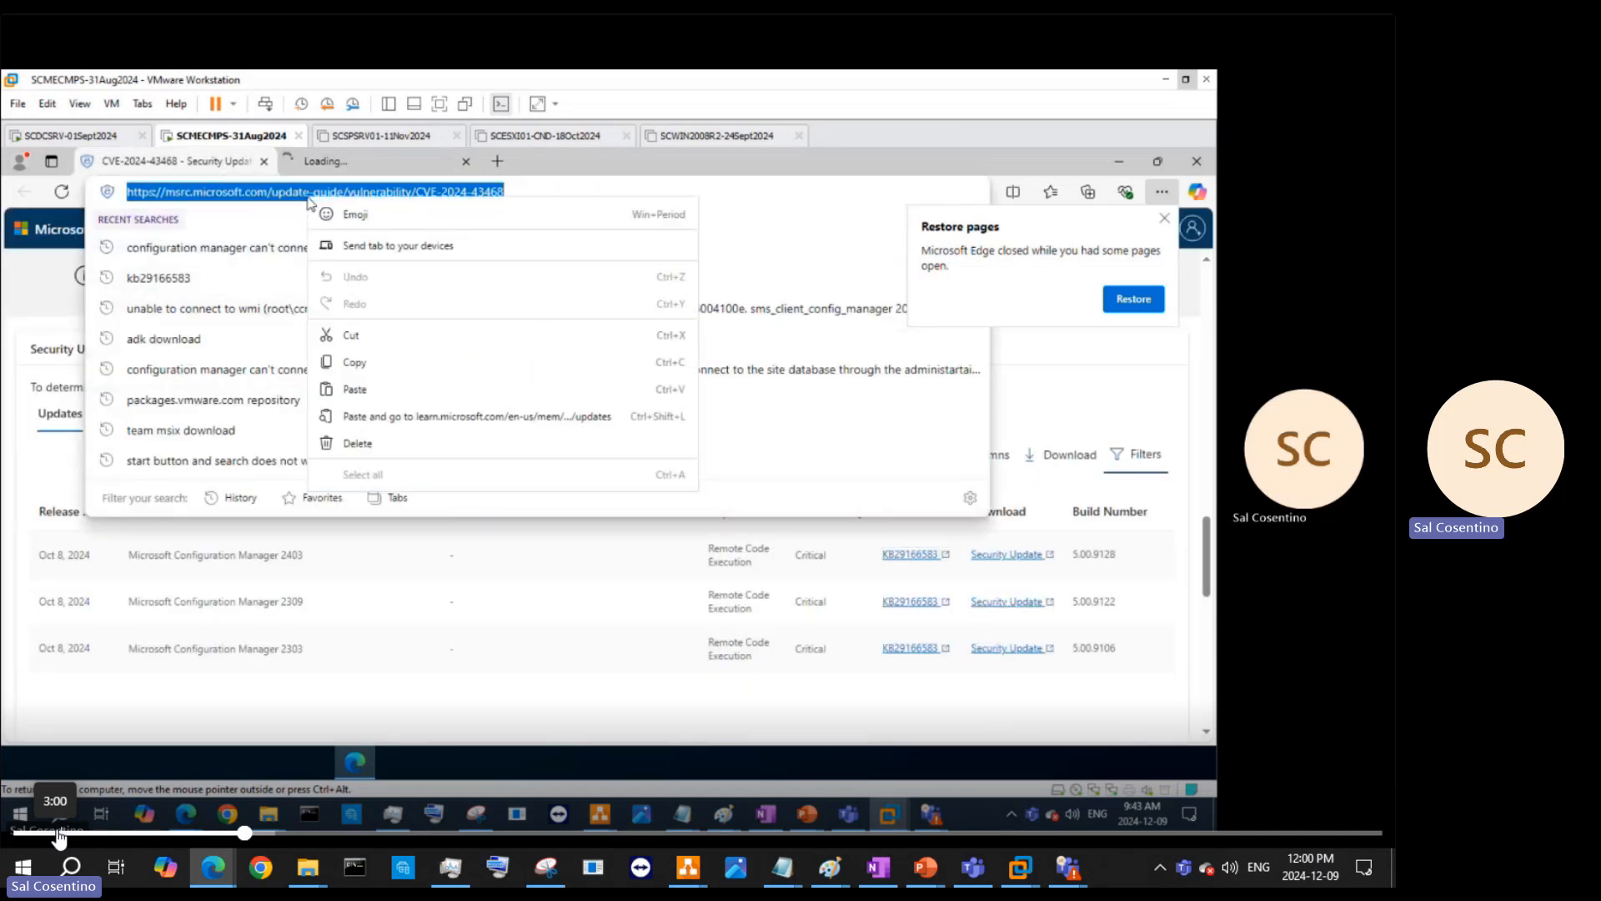
pyautogui.click(403, 360)
# - Paste the CVE-2024-43468 link, underline 'Update and Servicing', and prefix the link with 'We talked about the'
pyautogui.hotkey('alt', 'Tab')
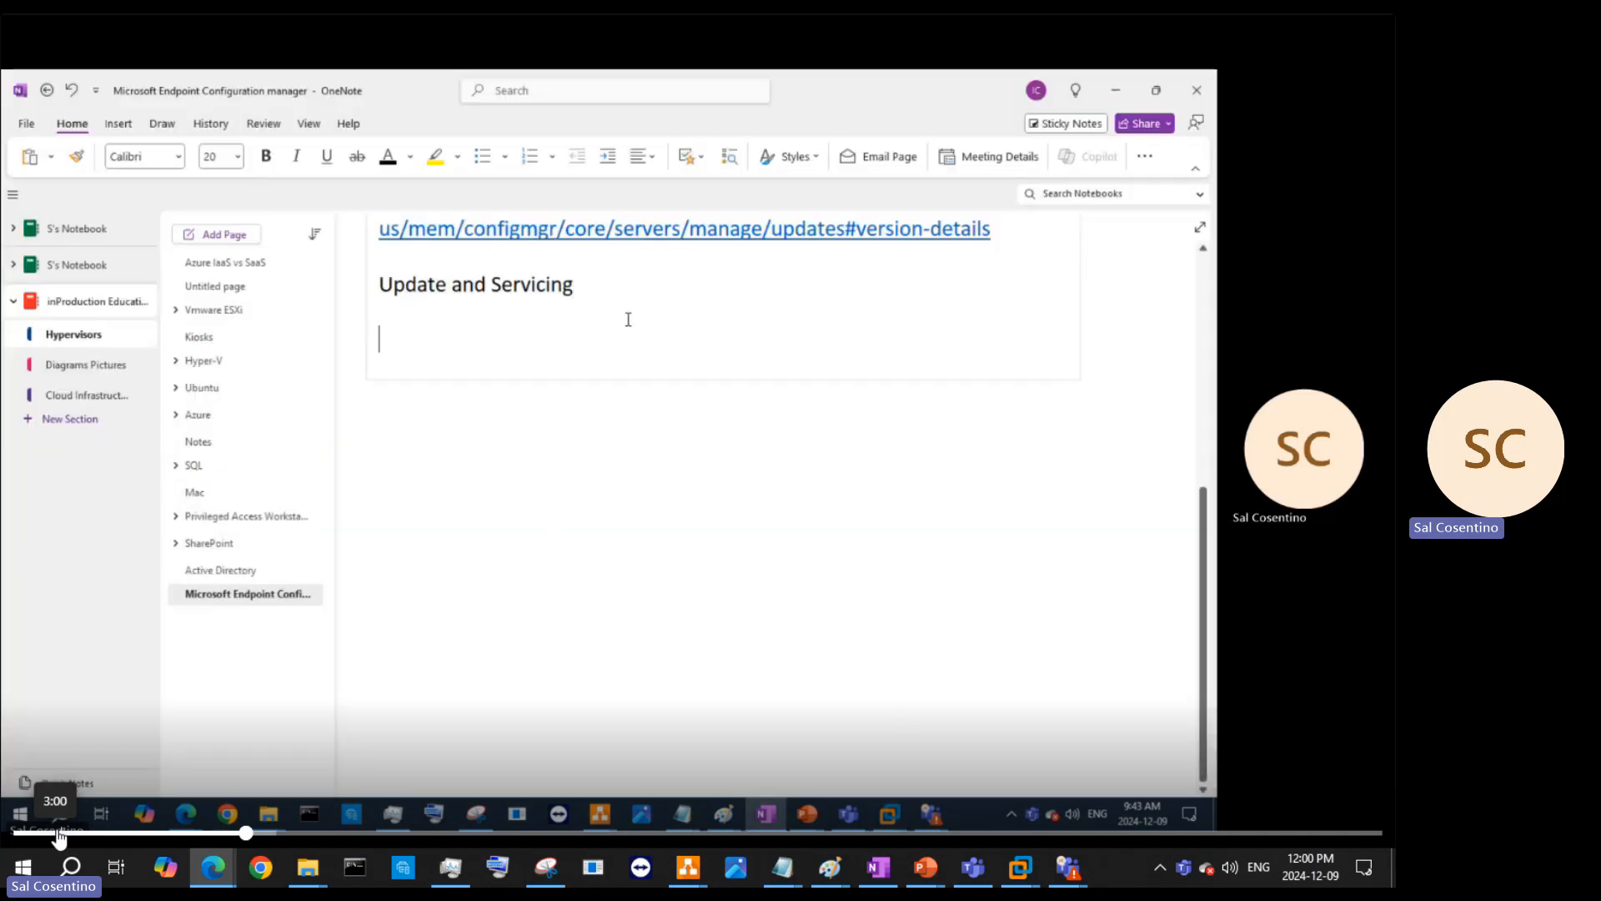
pyautogui.hotkey('ctrl', 'v')
pyautogui.moveTo(579, 286); pyautogui.dragTo(377, 286)
pyautogui.click(327, 156)
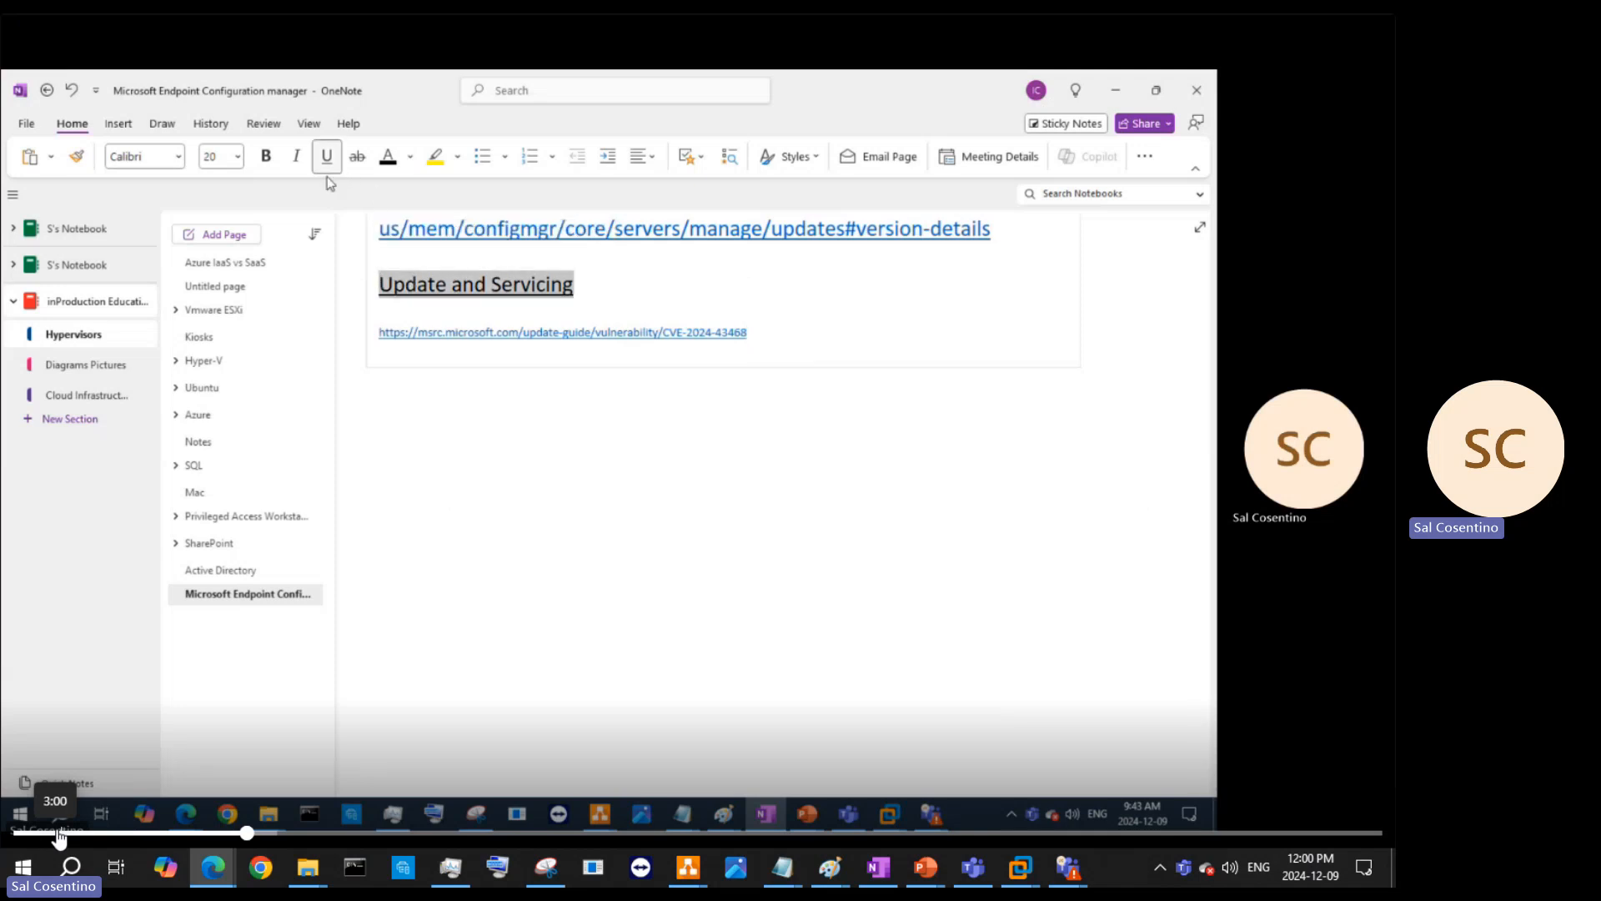
pyautogui.click(379, 337)
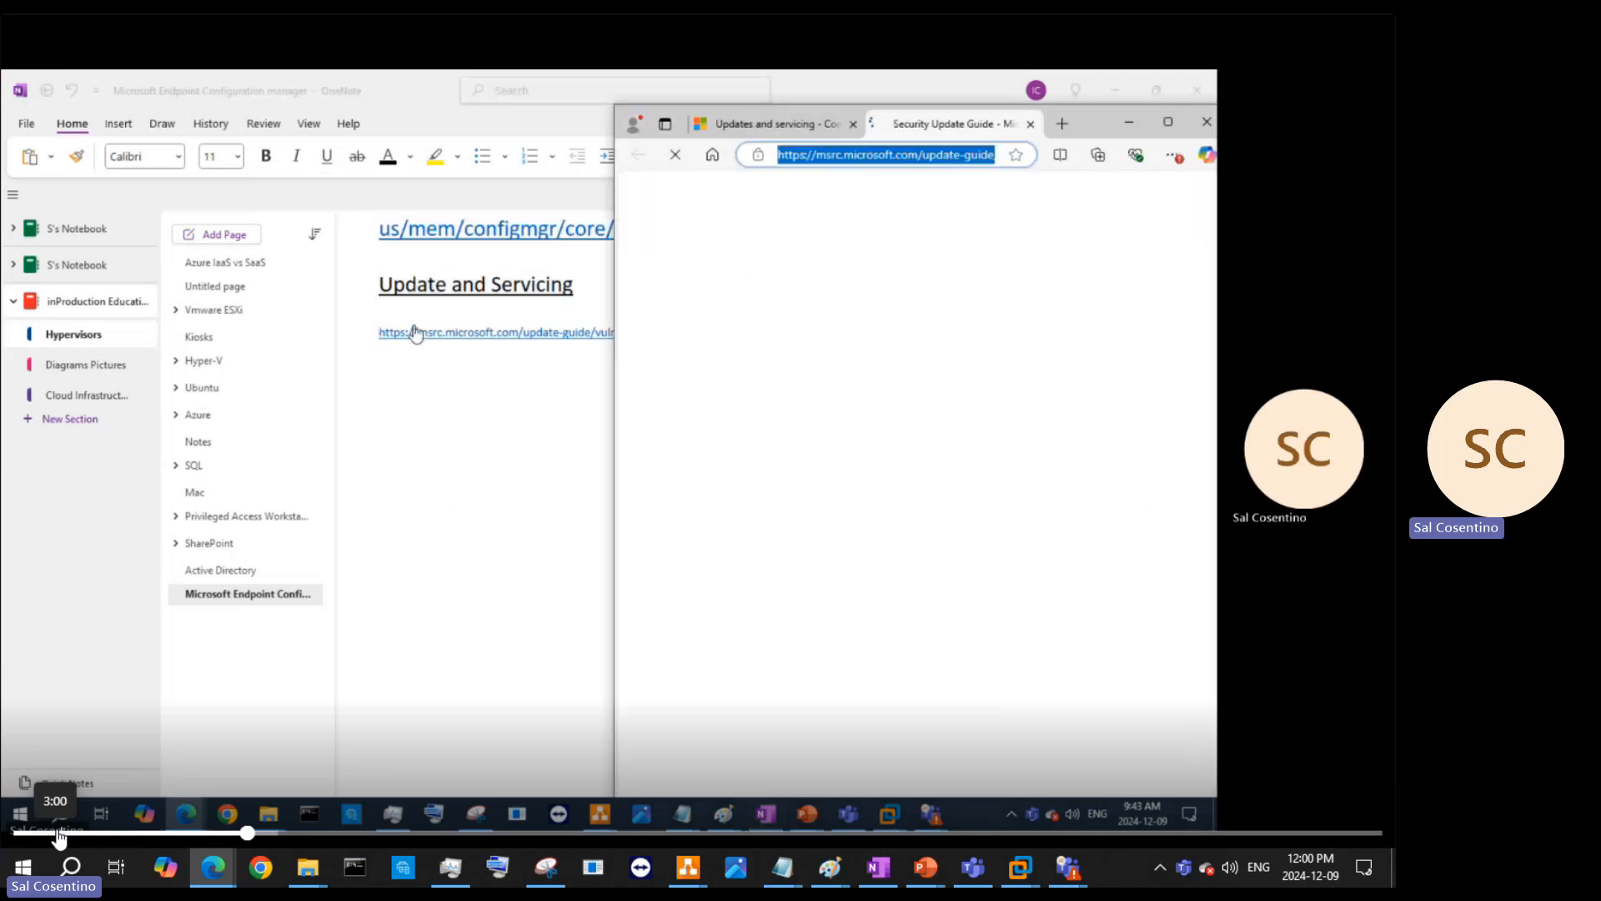
pyautogui.click(1127, 122)
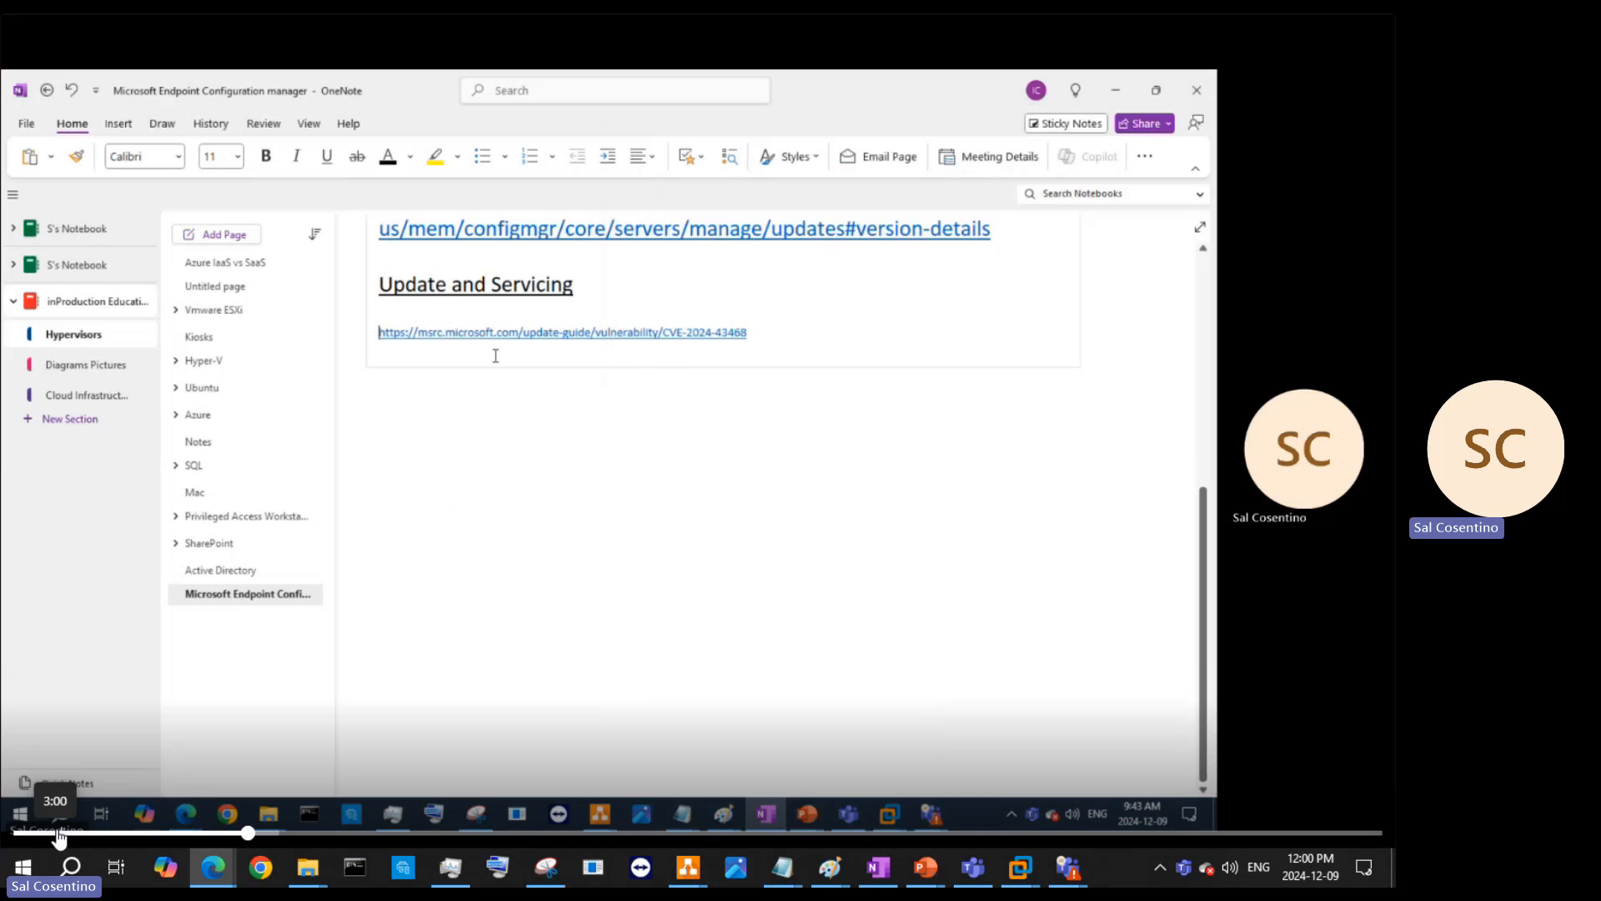
pyautogui.write('We talked a')
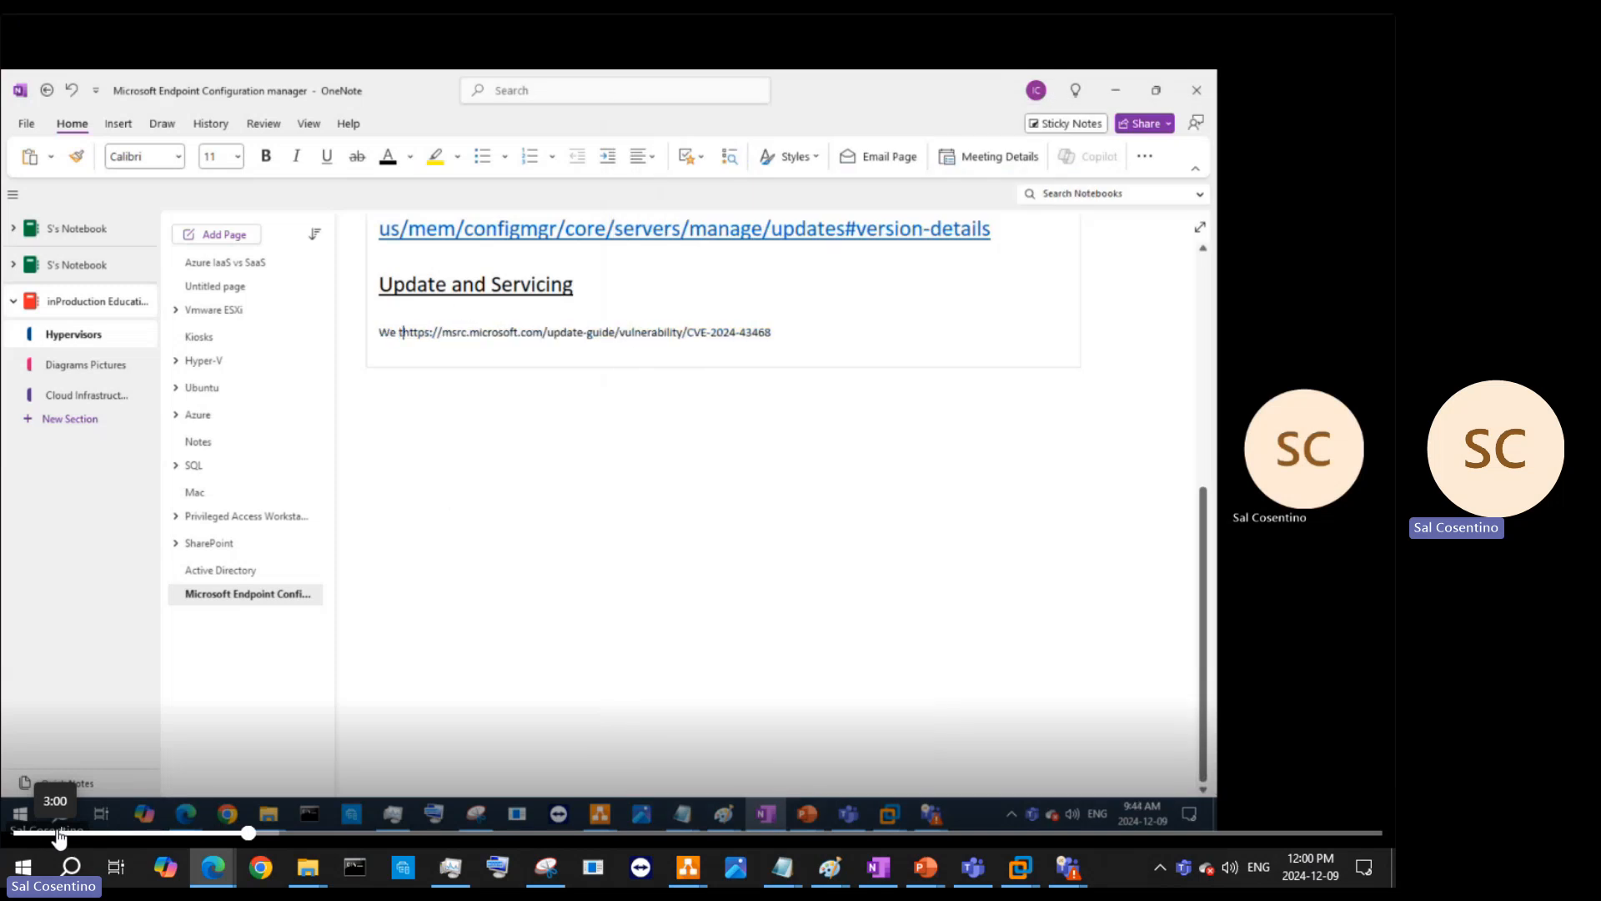
pyautogui.write('bout the')
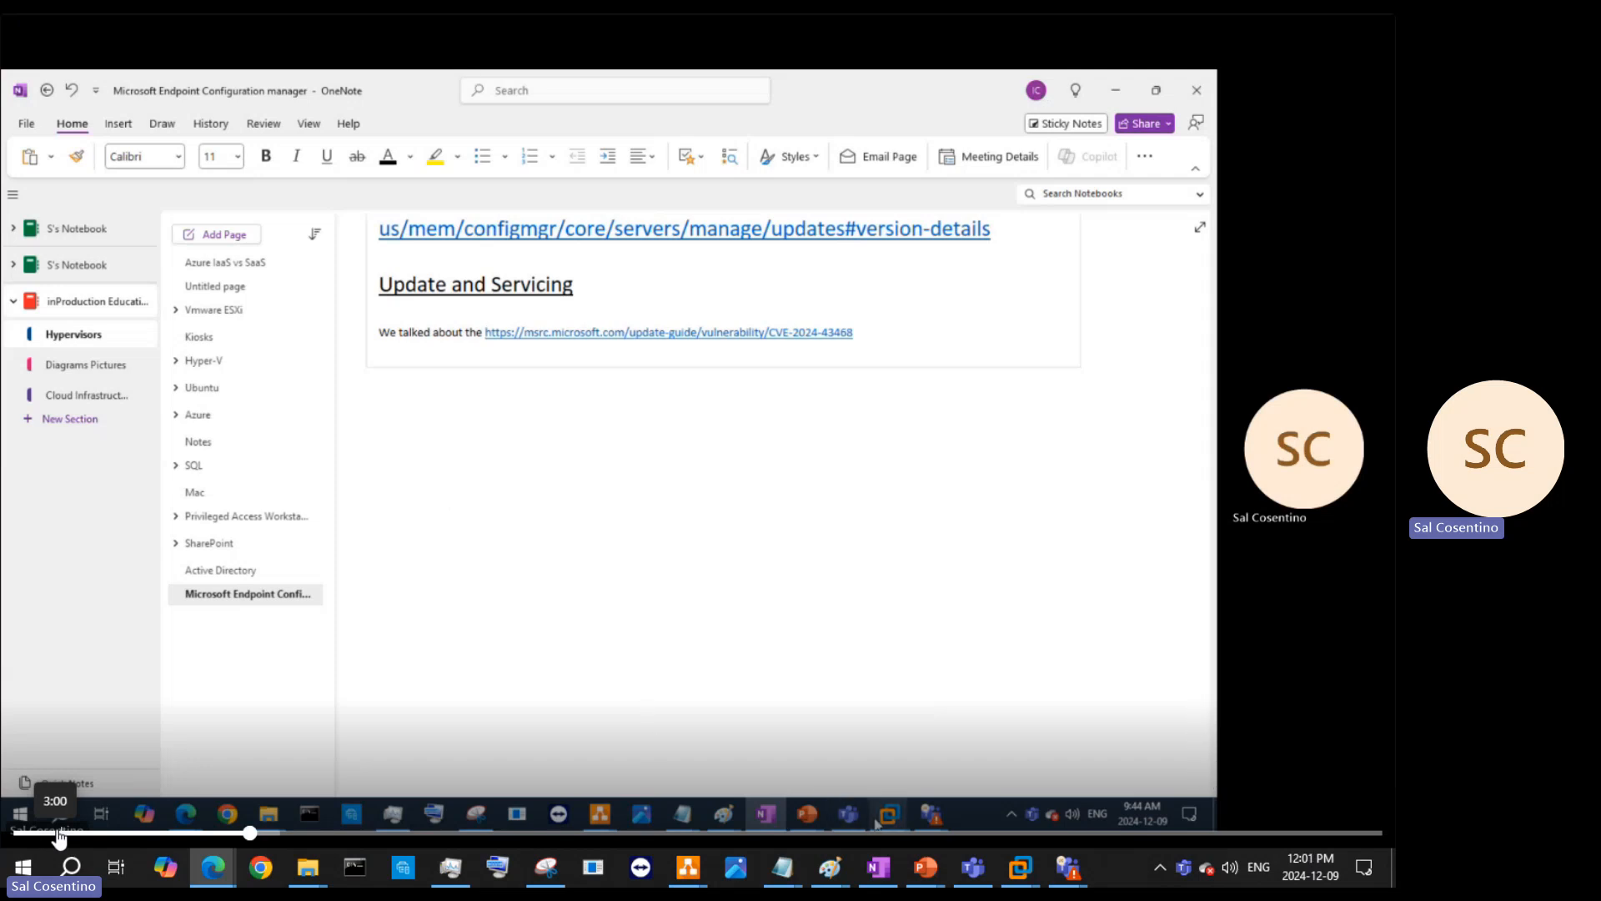
# - Return to the SCMECMPS-31Aug2024 VM, minimize Edge, and move the notifications beside the 2403 hotfix list
pyautogui.moveTo(876, 824)
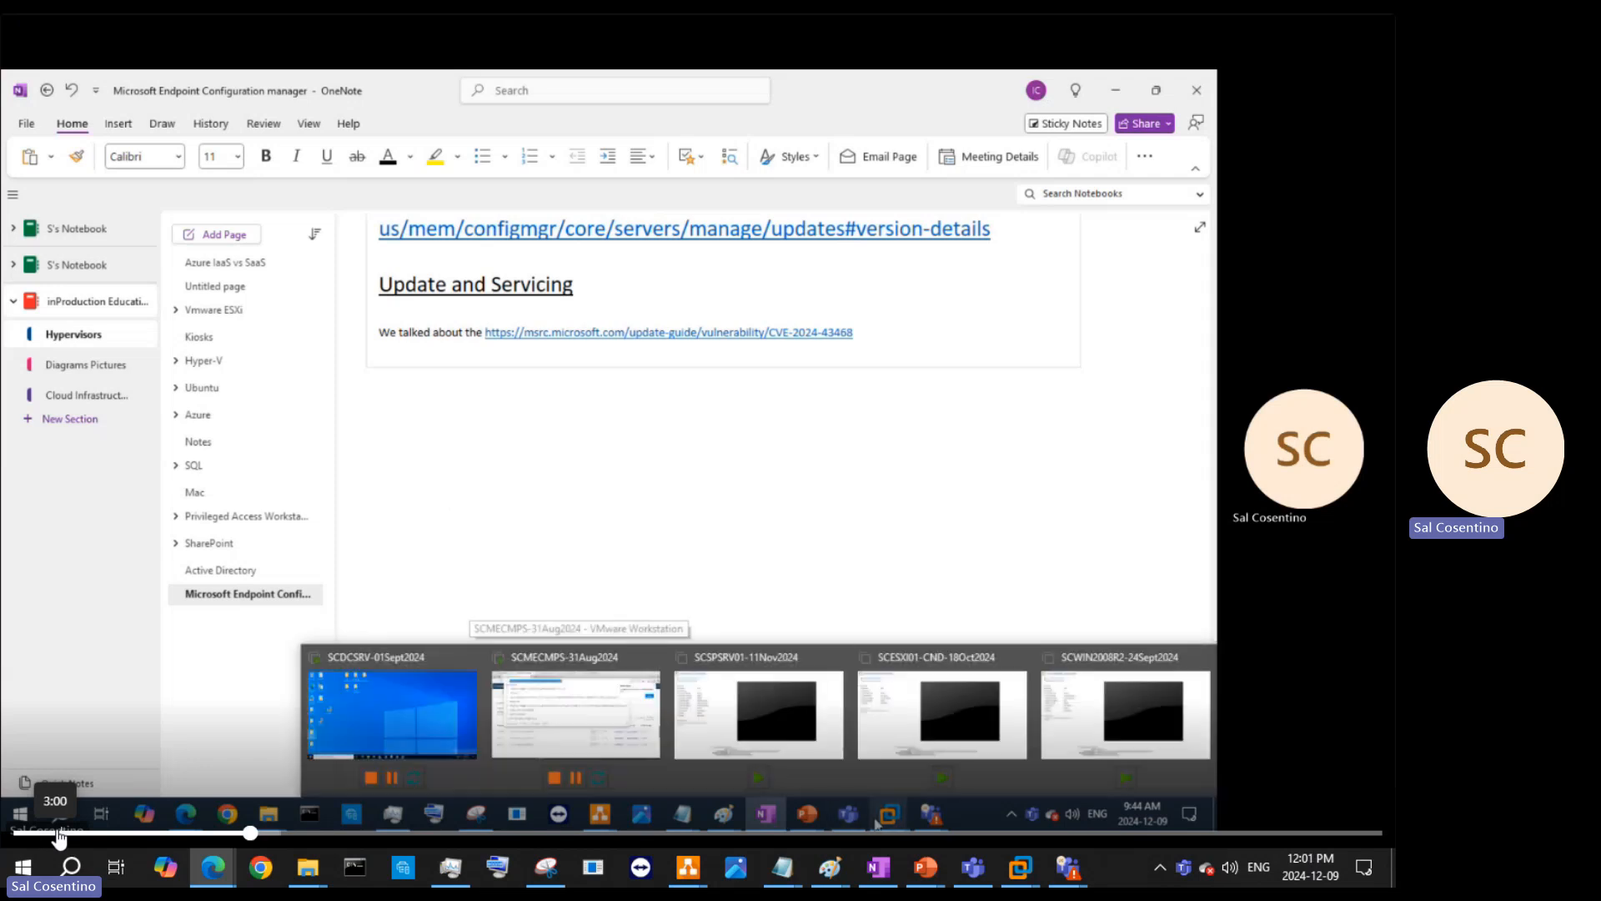
pyautogui.click(608, 730)
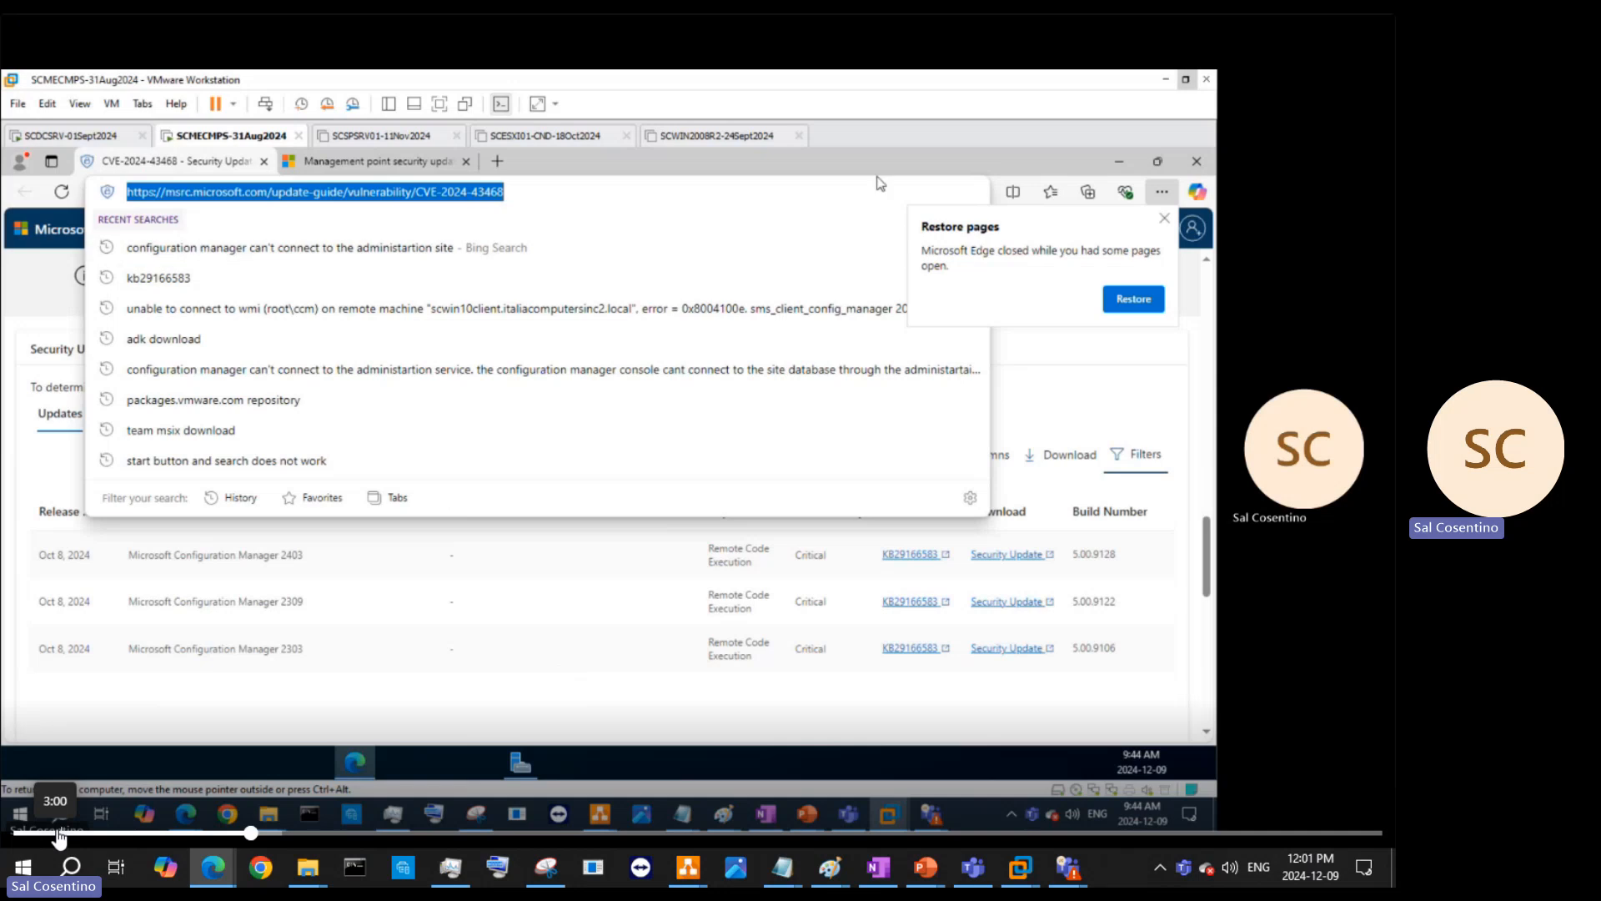
pyautogui.click(1119, 161)
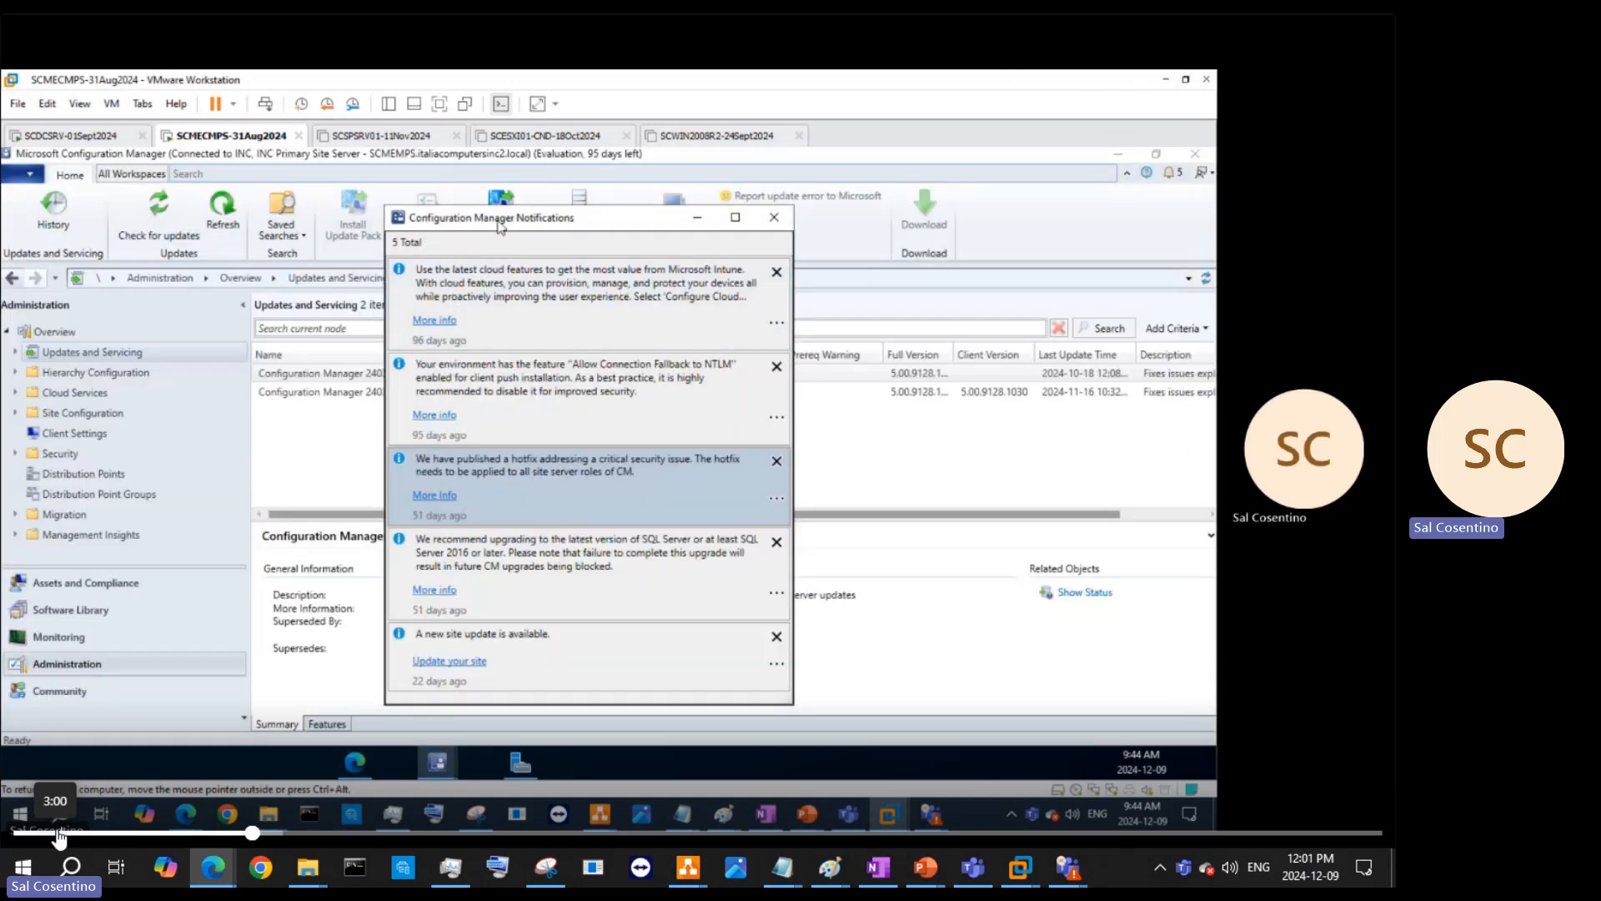
pyautogui.moveTo(538, 227); pyautogui.dragTo(984, 219)
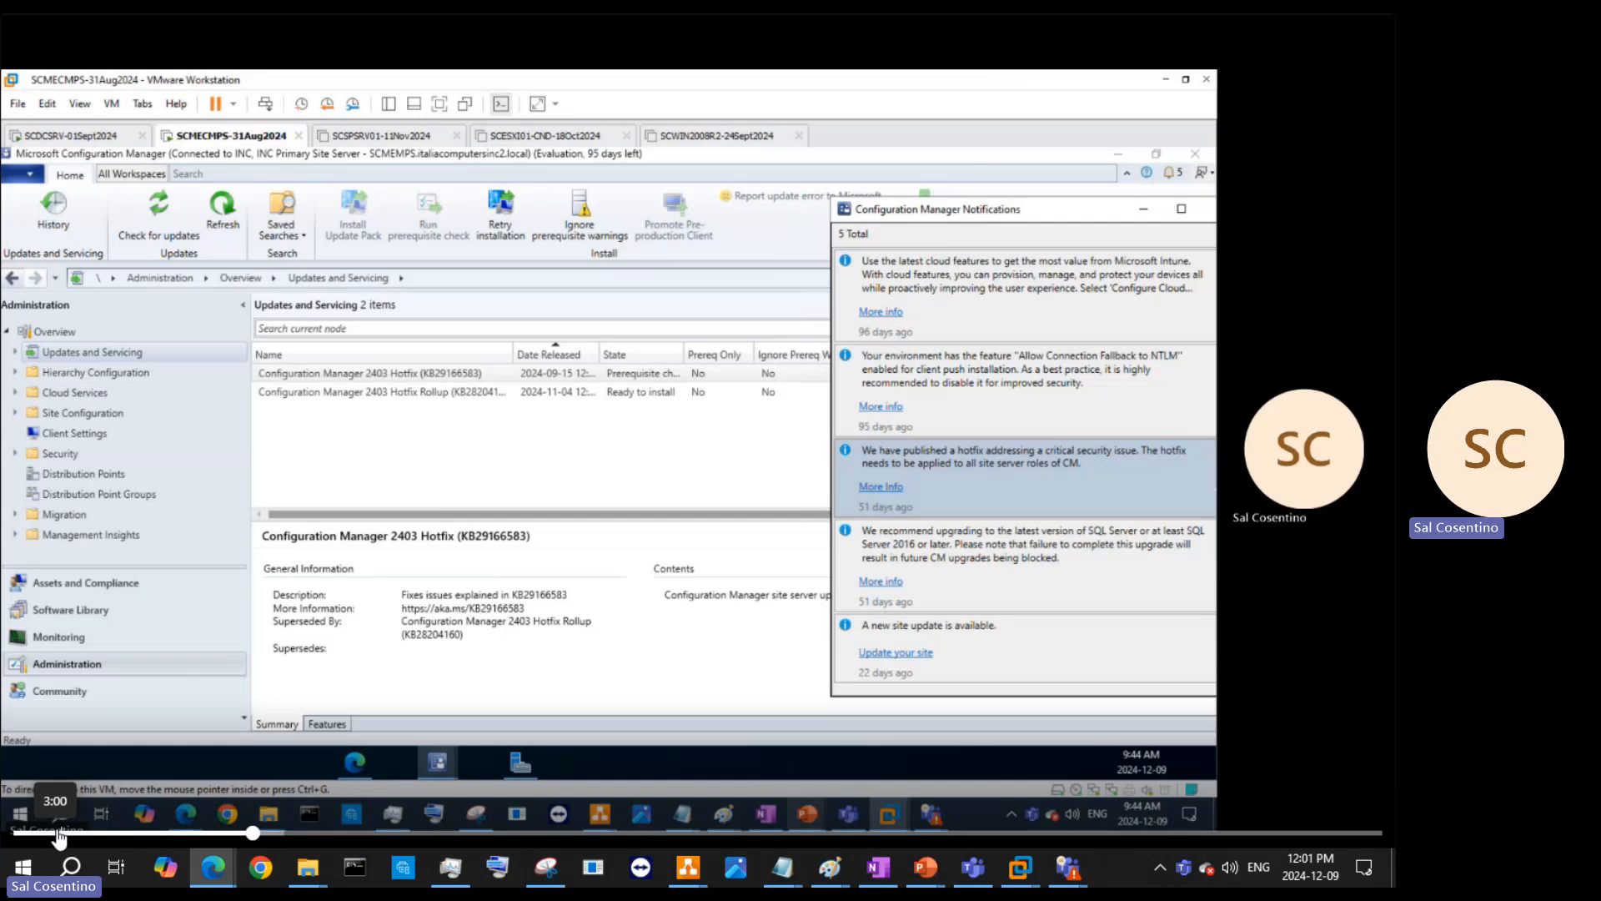
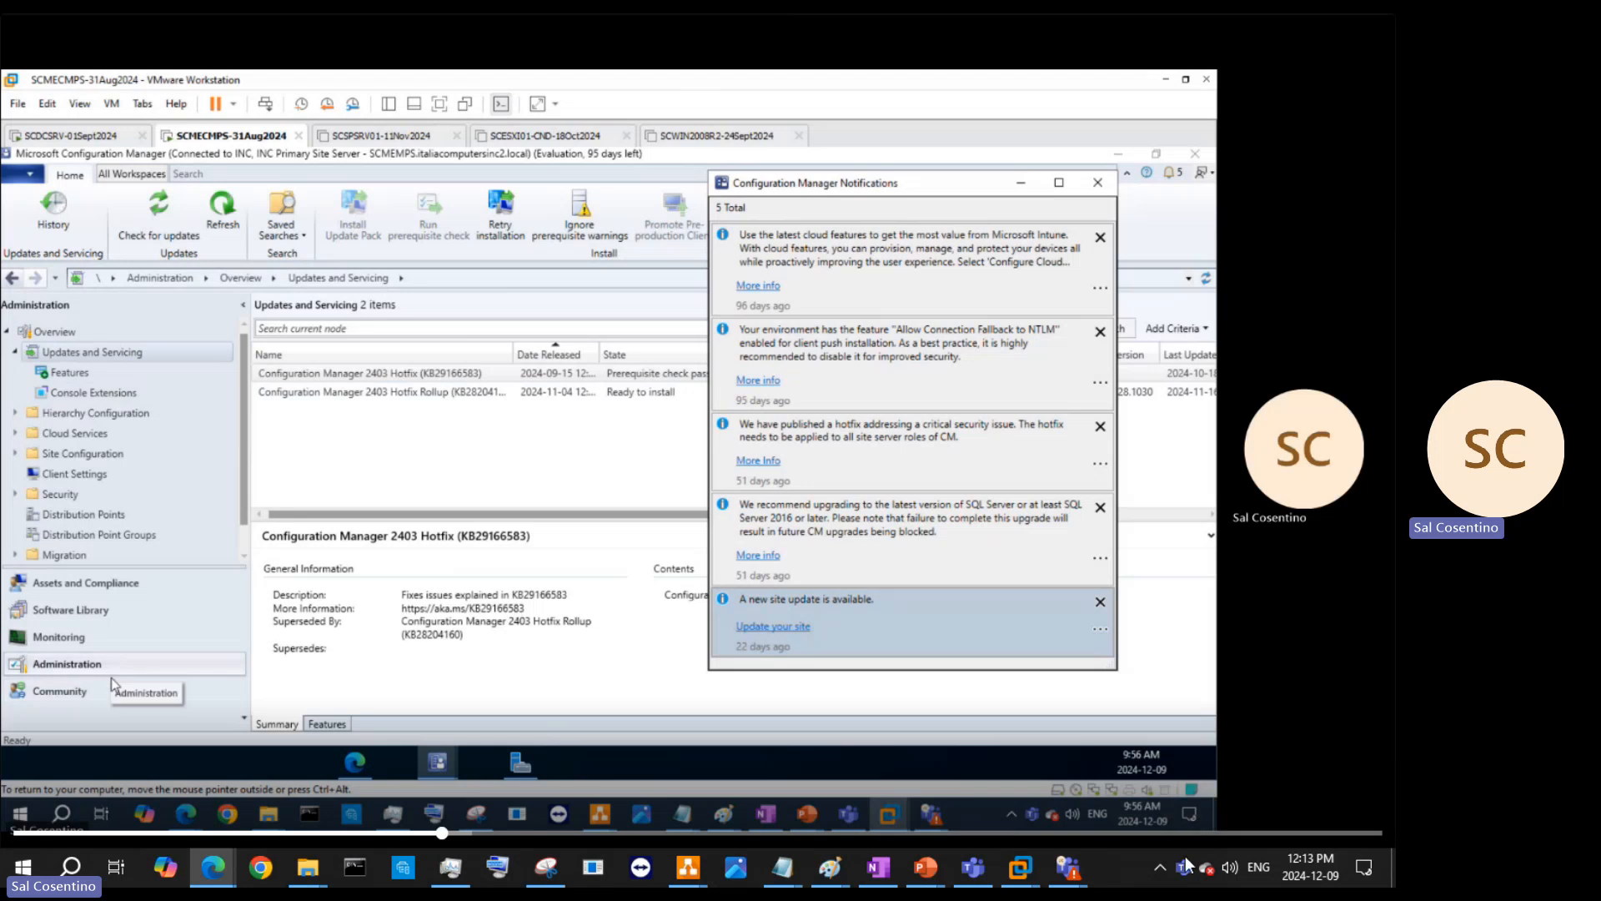
# - Raise the Teams meeting window from the hidden tray icons to check the call, then minimize it
pyautogui.click(1158, 868)
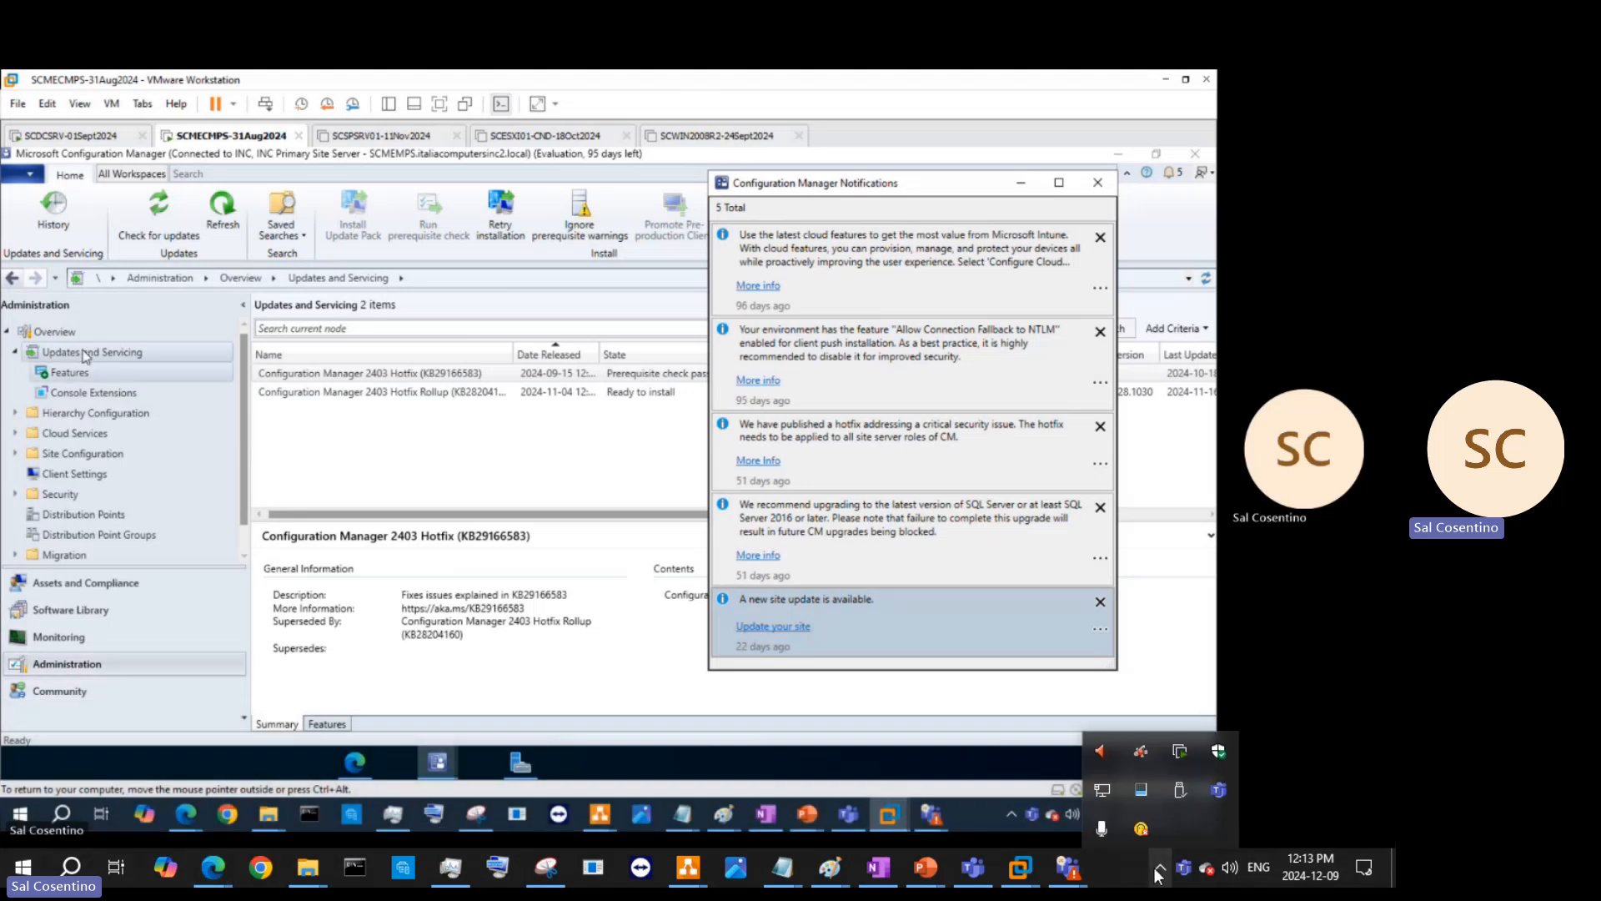
pyautogui.click(1109, 833)
pyautogui.moveTo(1075, 871)
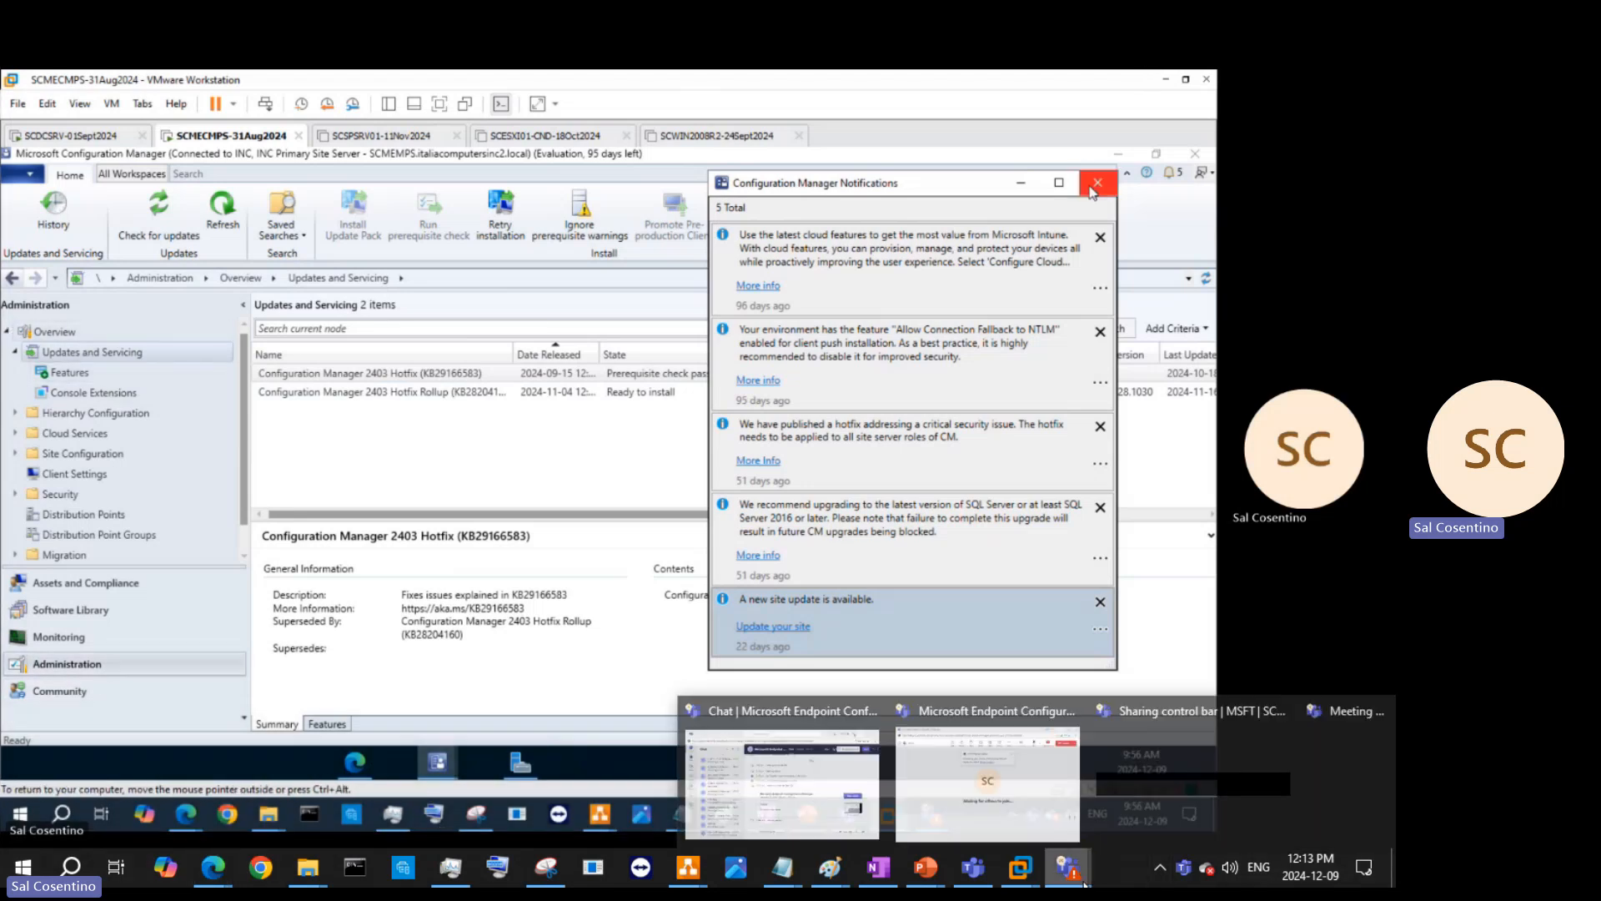
pyautogui.click(1039, 816)
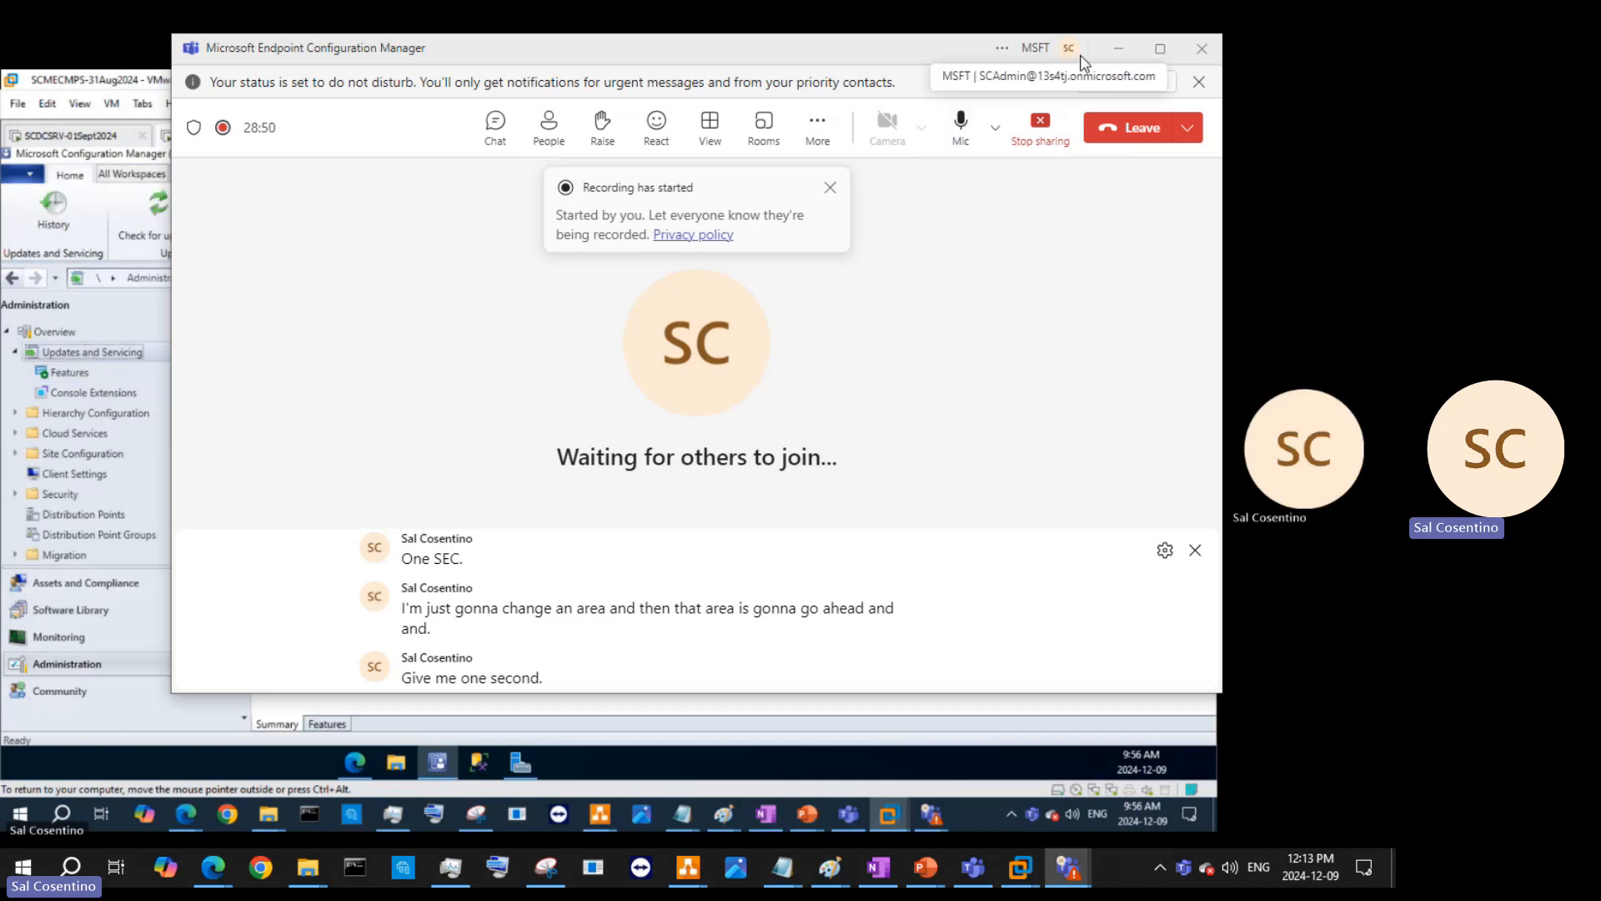
pyautogui.click(1118, 48)
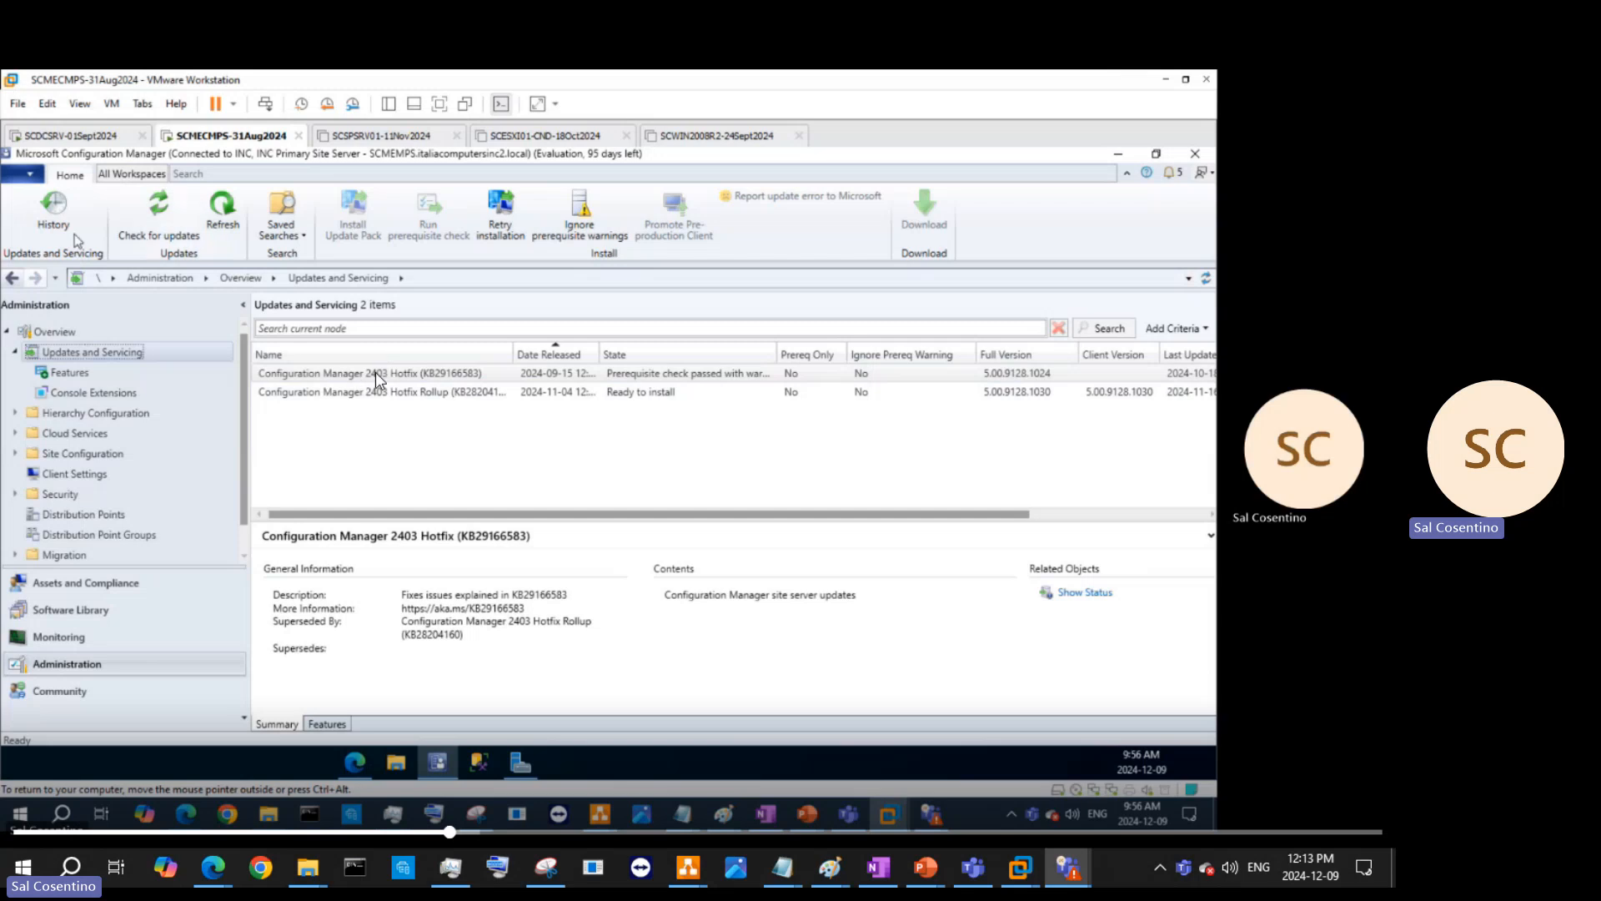
# - Refresh updates, select the 2403 Hotfix KB29166583, and set it to ignore prerequisite warnings
pyautogui.click(219, 213)
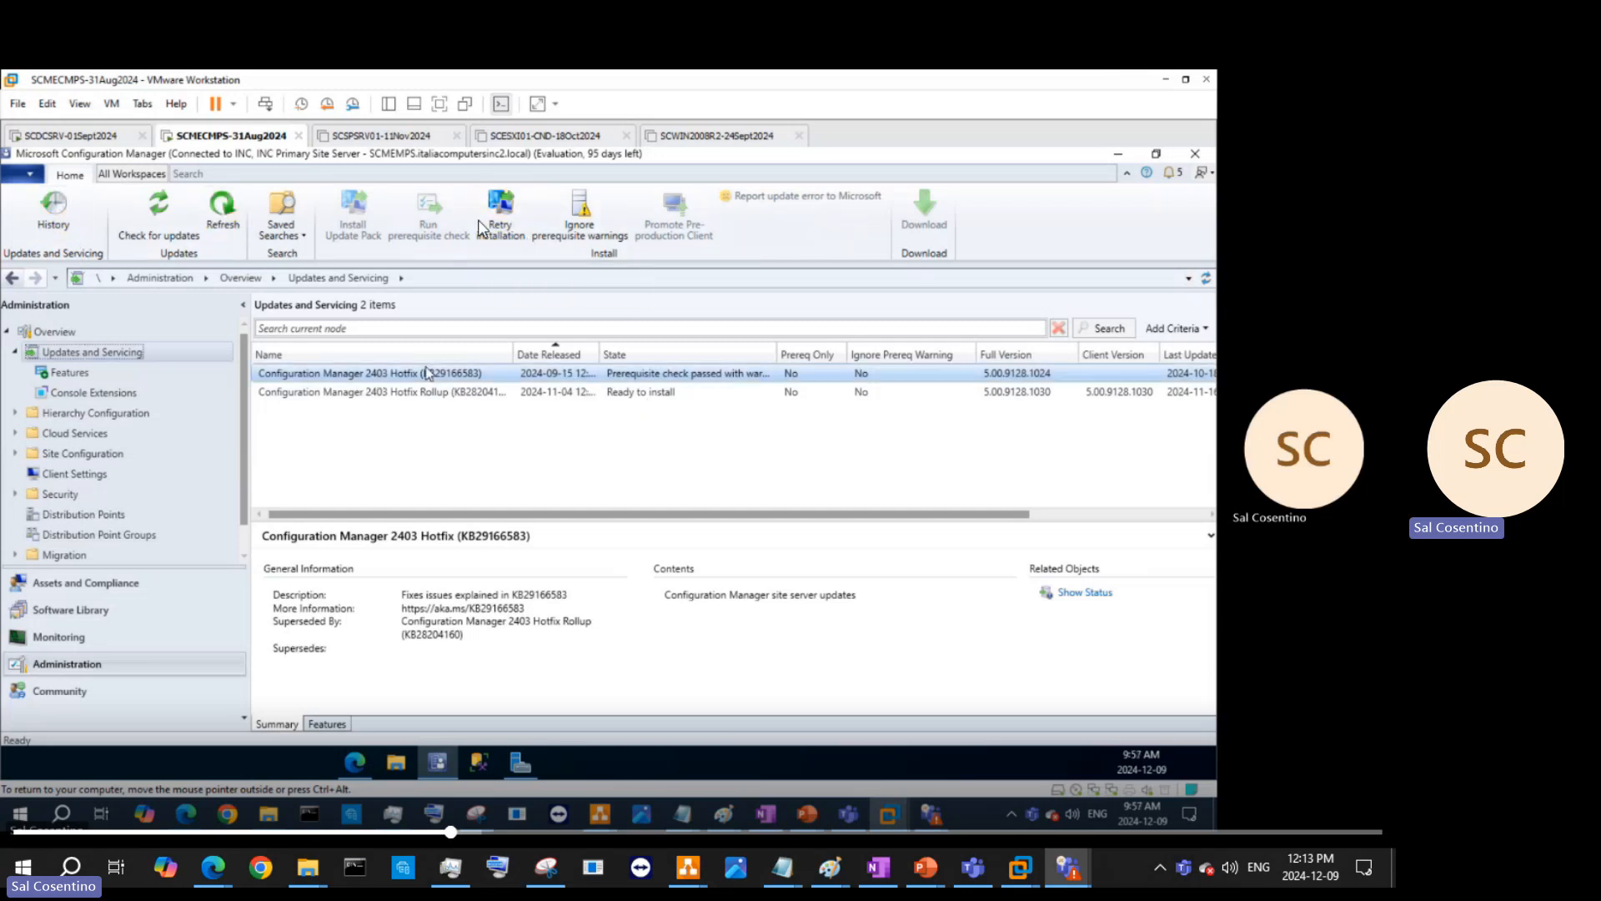
pyautogui.click(427, 373)
pyautogui.moveTo(815, 355)
pyautogui.mouseDown()
pyautogui.moveTo(865, 354)
pyautogui.moveTo(838, 357)
pyautogui.mouseUp()
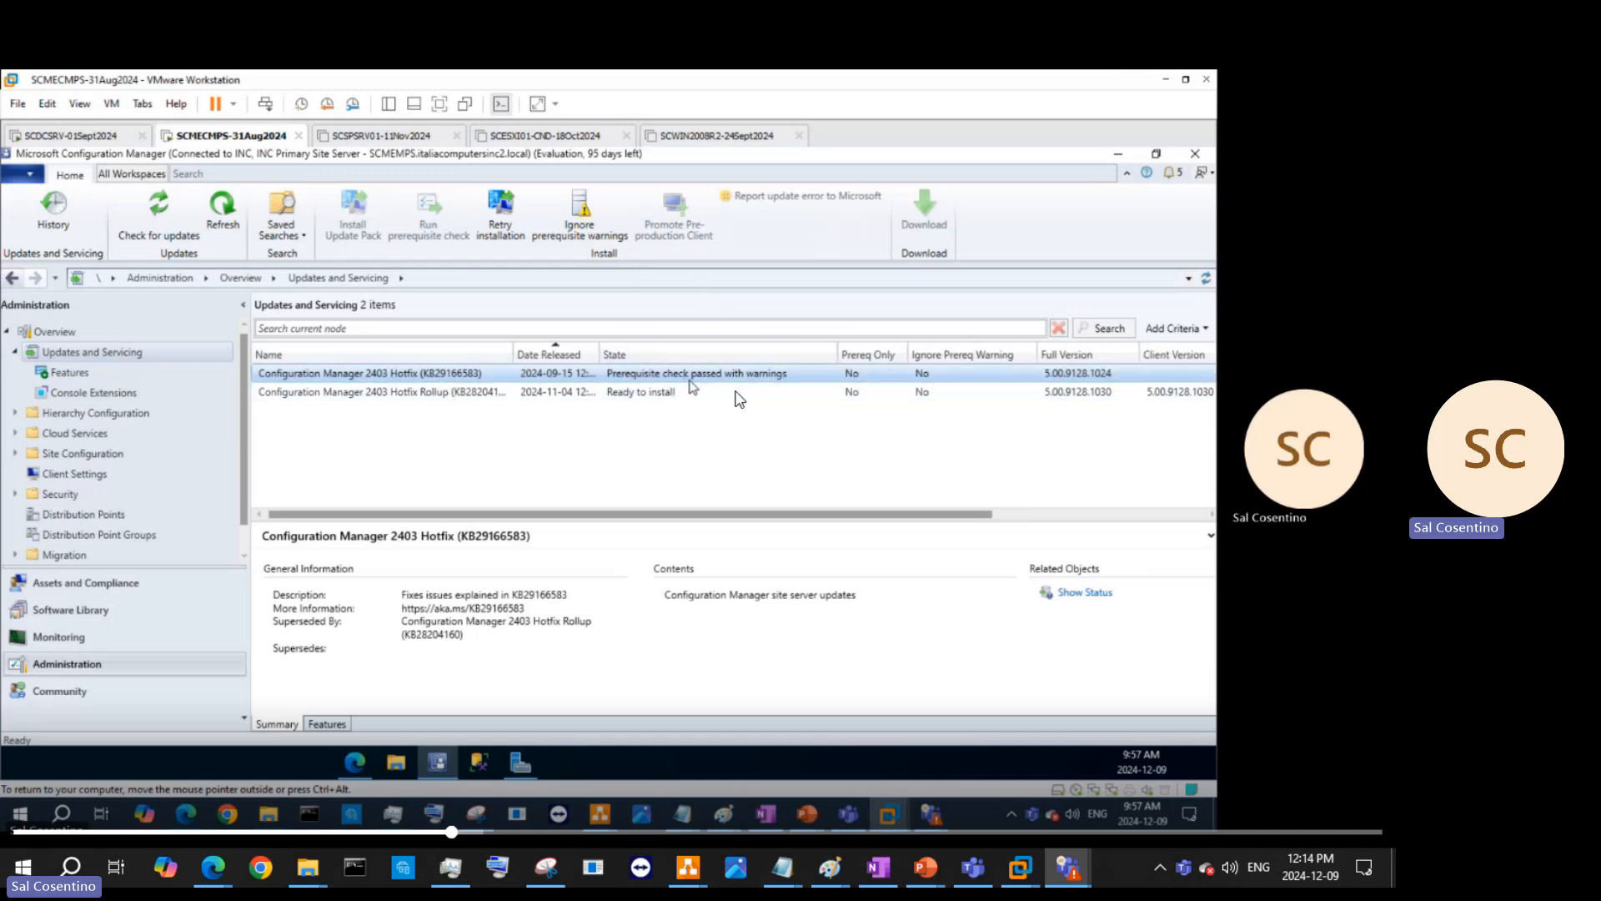
pyautogui.rightClick(874, 374)
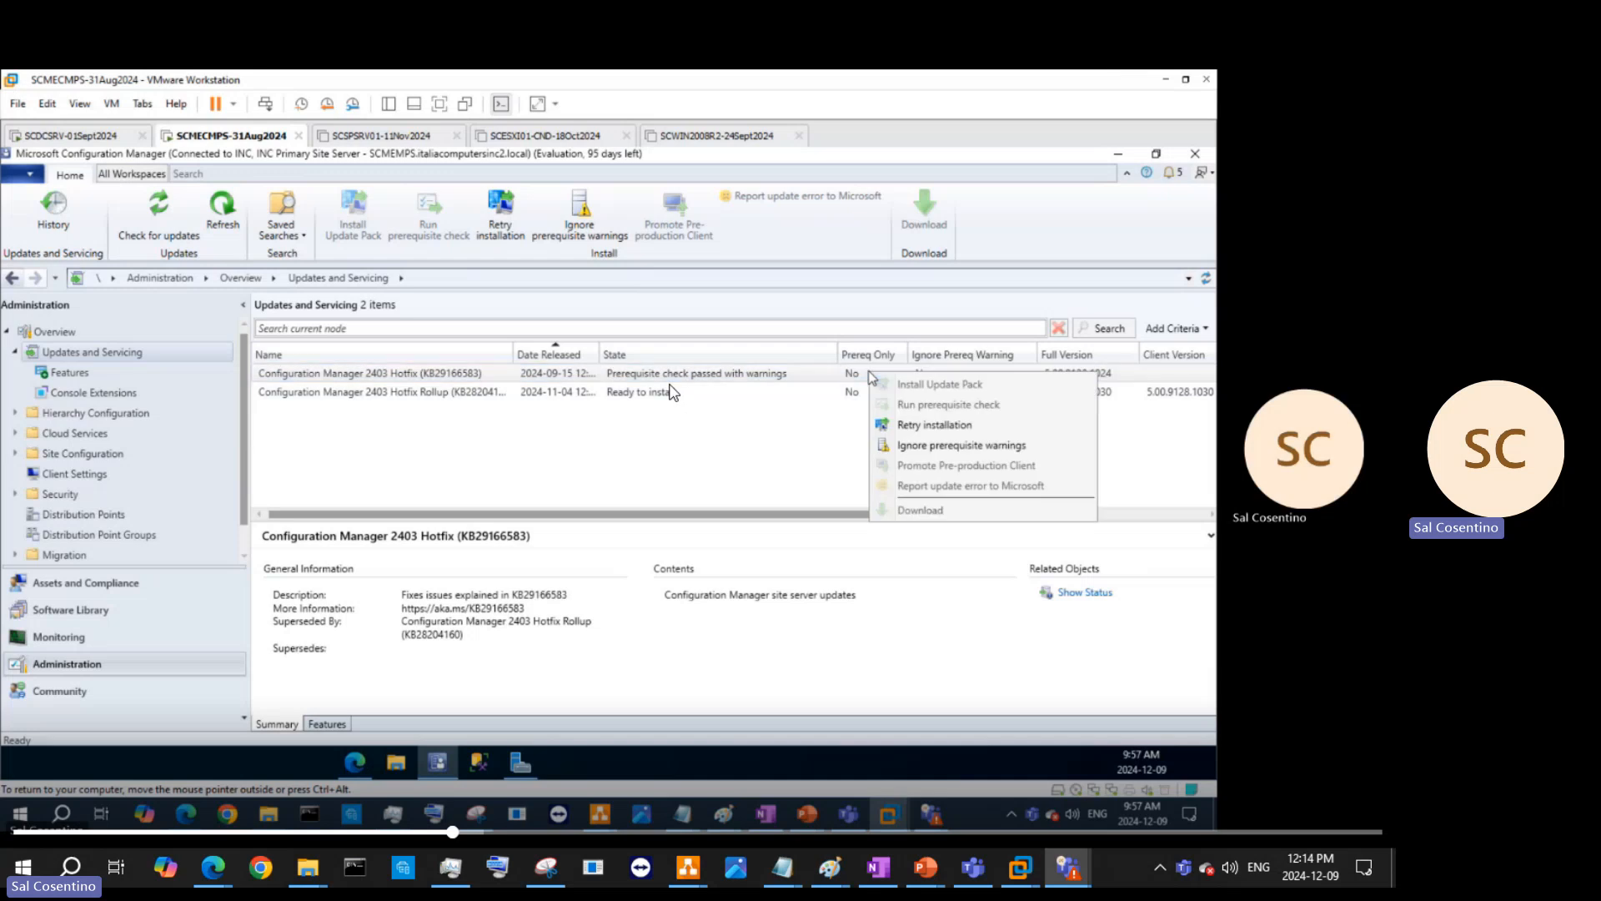
pyautogui.click(932, 446)
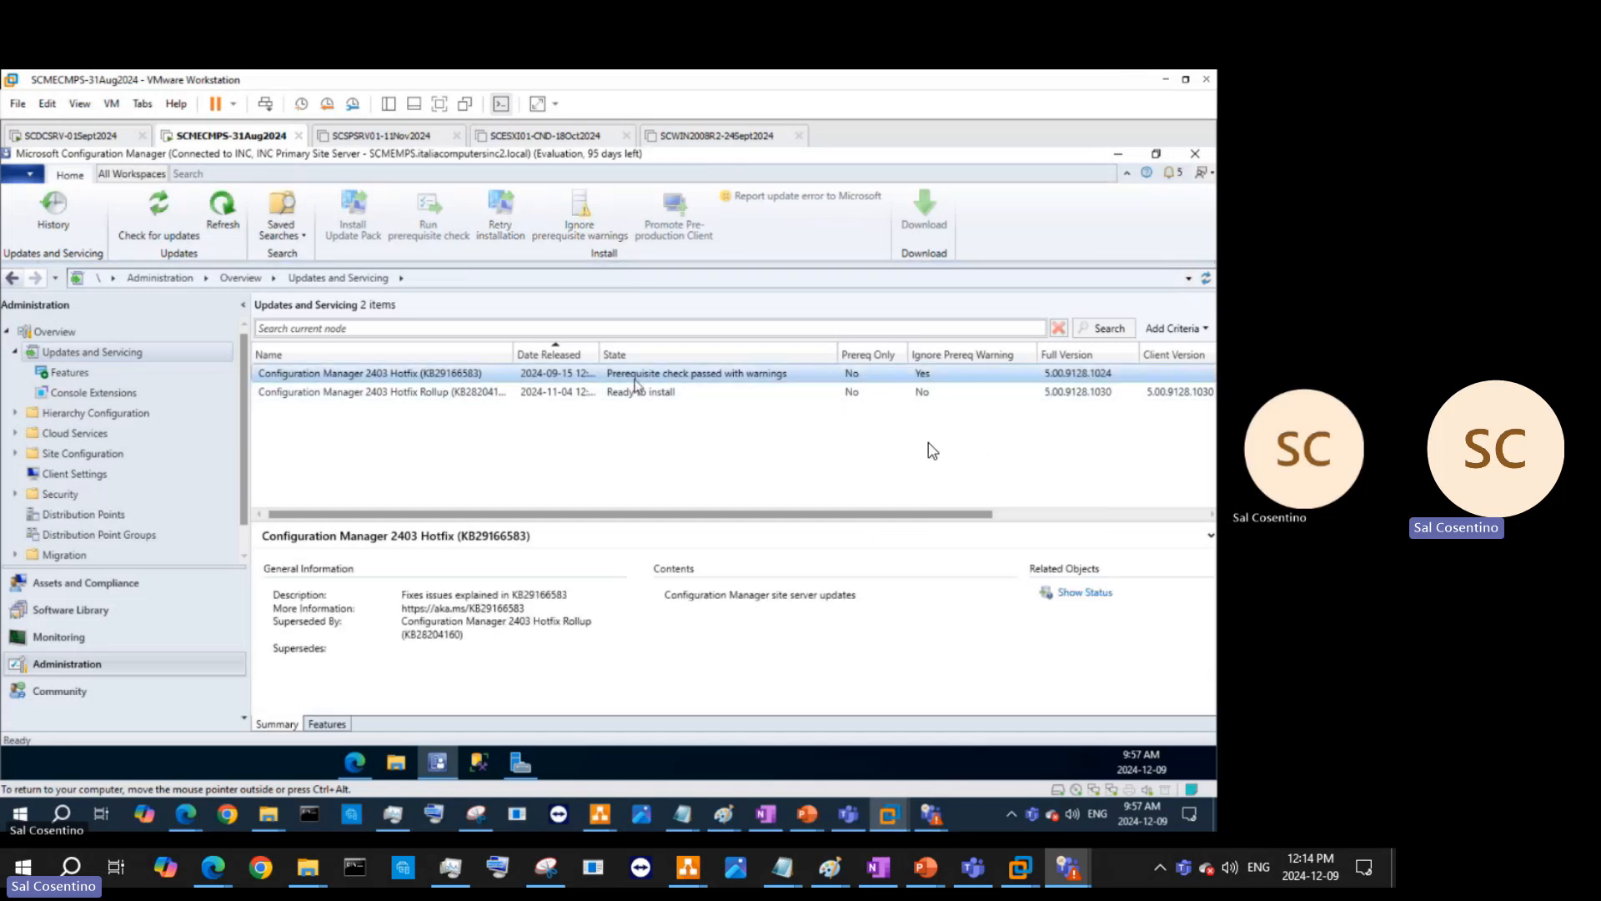
pyautogui.rightClick(636, 381)
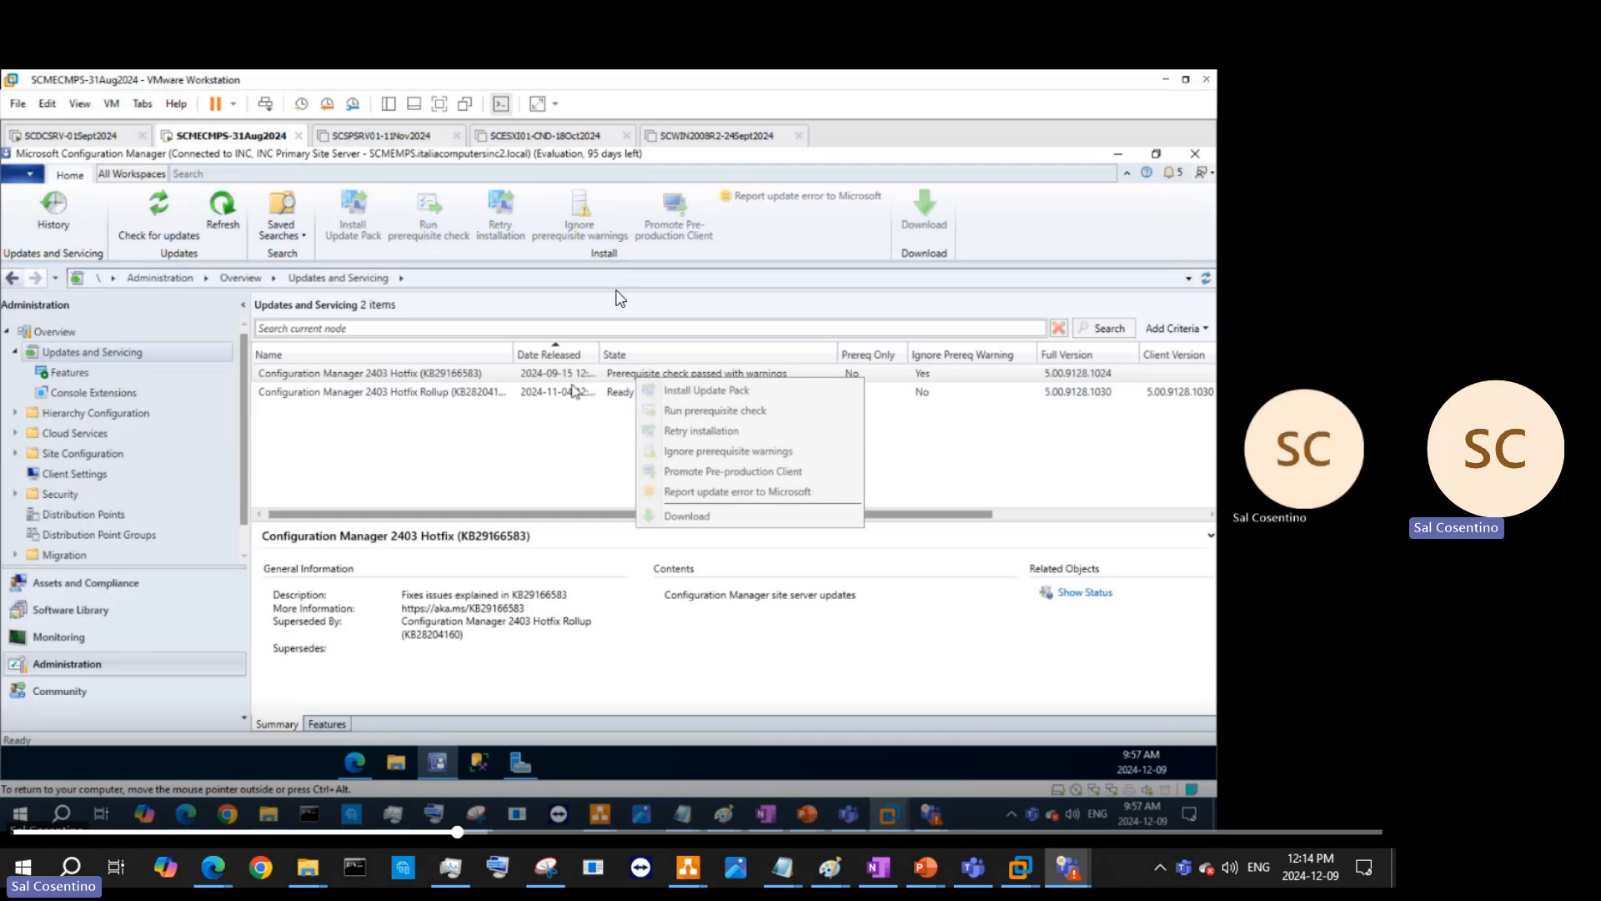
# - Run Check for updates in the console, then open File Explorer on the VM
pyautogui.click(166, 213)
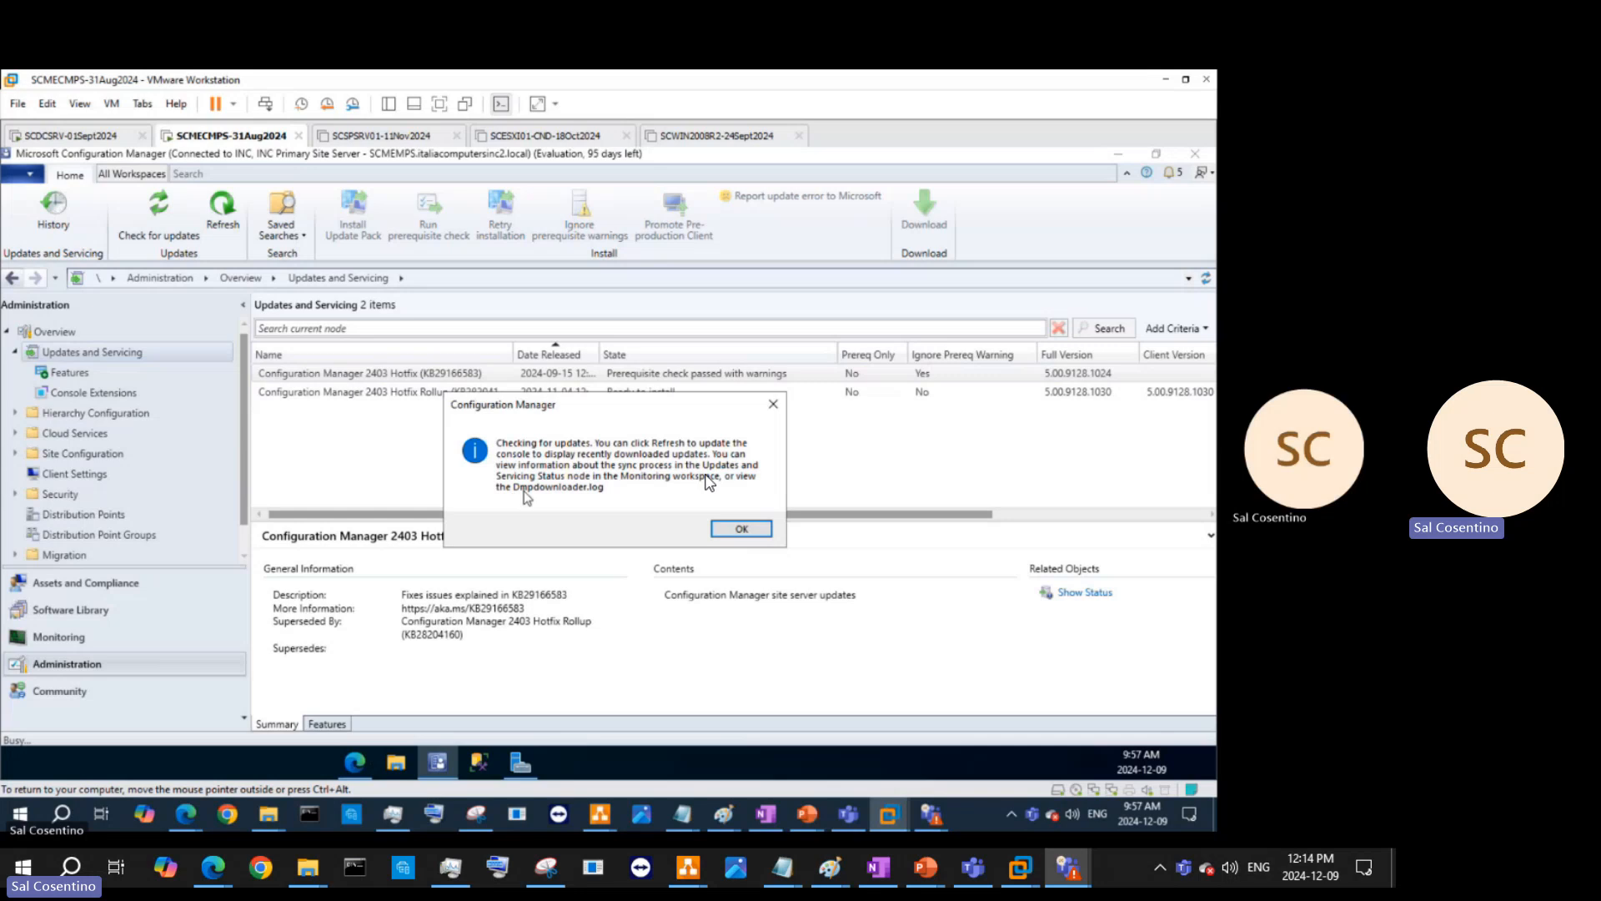
pyautogui.click(395, 769)
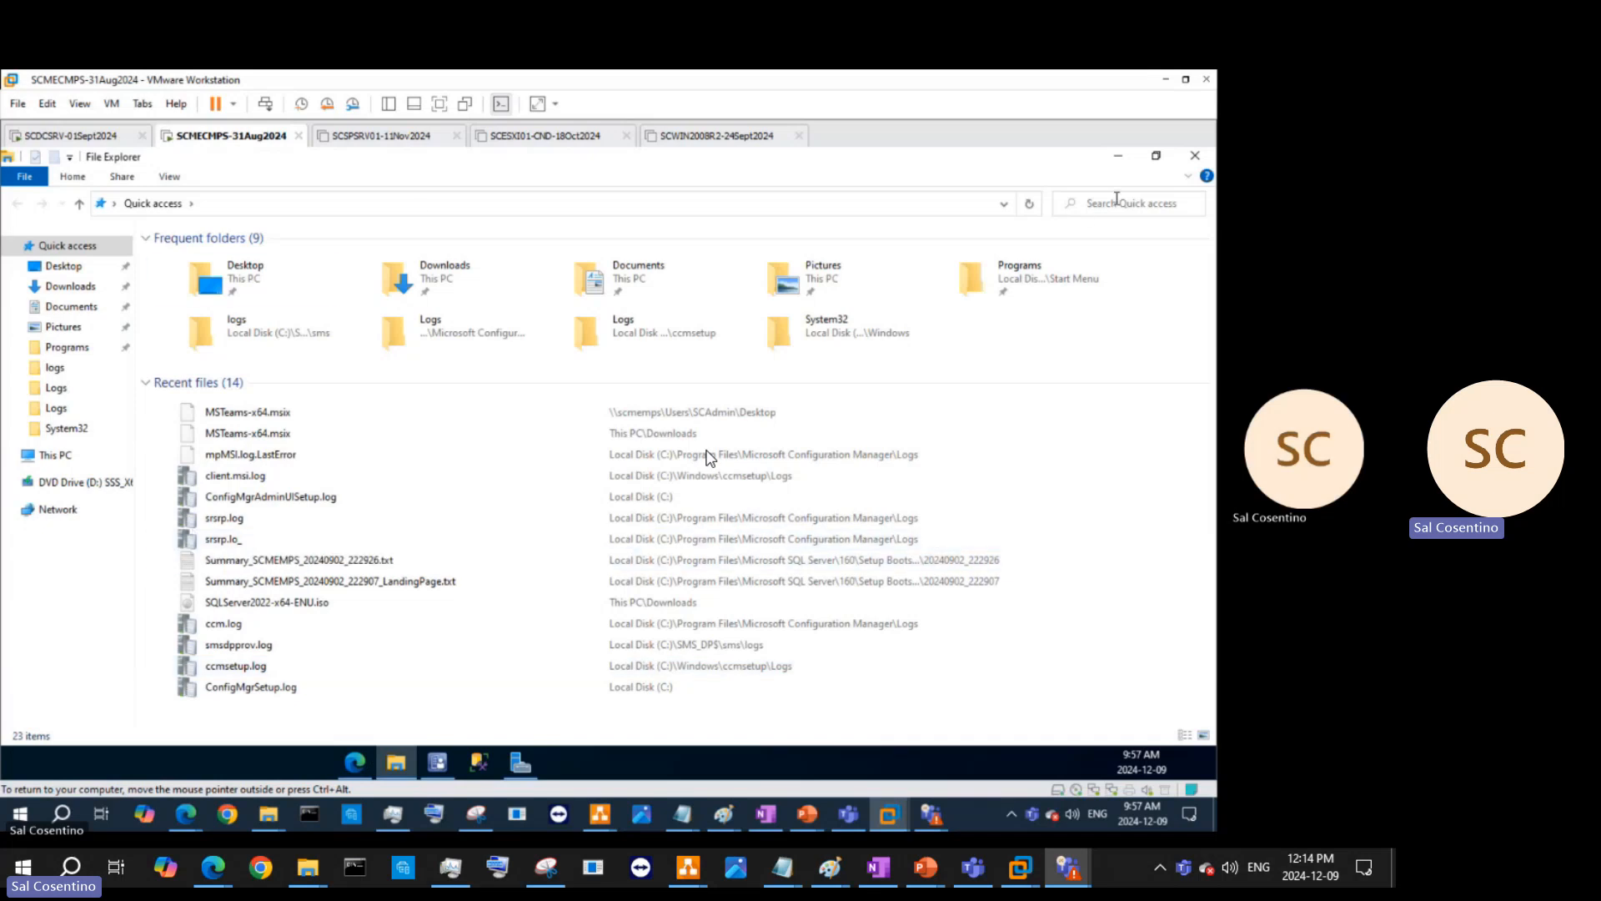
# - Go from Downloads and Documents to the This PC view and edit the address bar in File Explorer
pyautogui.click(445, 279)
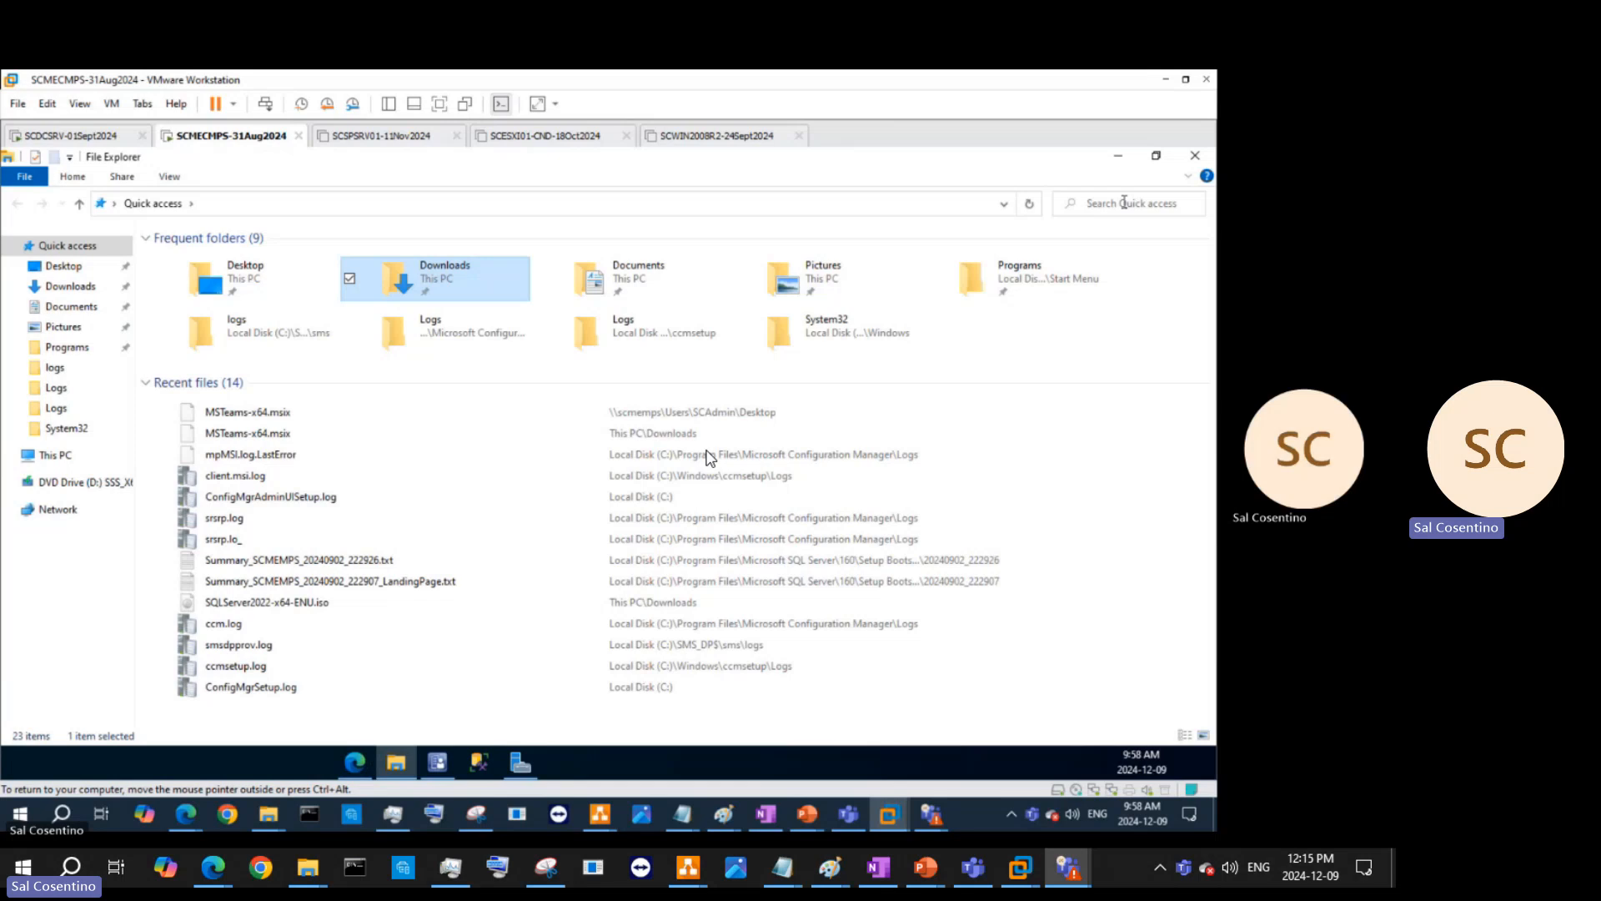
pyautogui.press('Right')
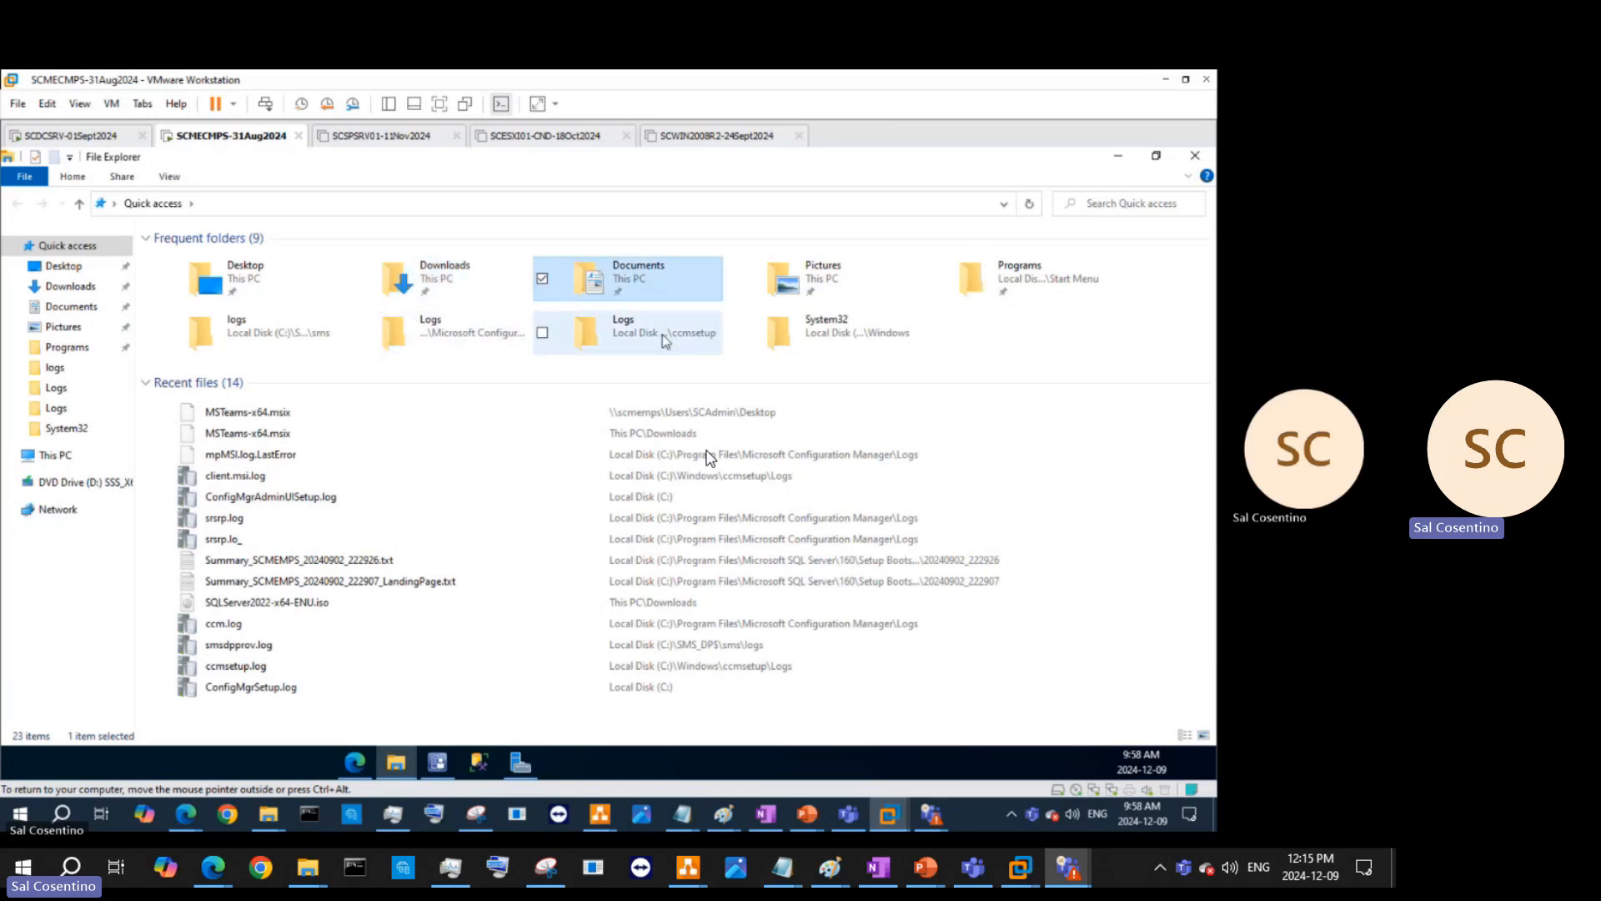
pyautogui.click(55, 454)
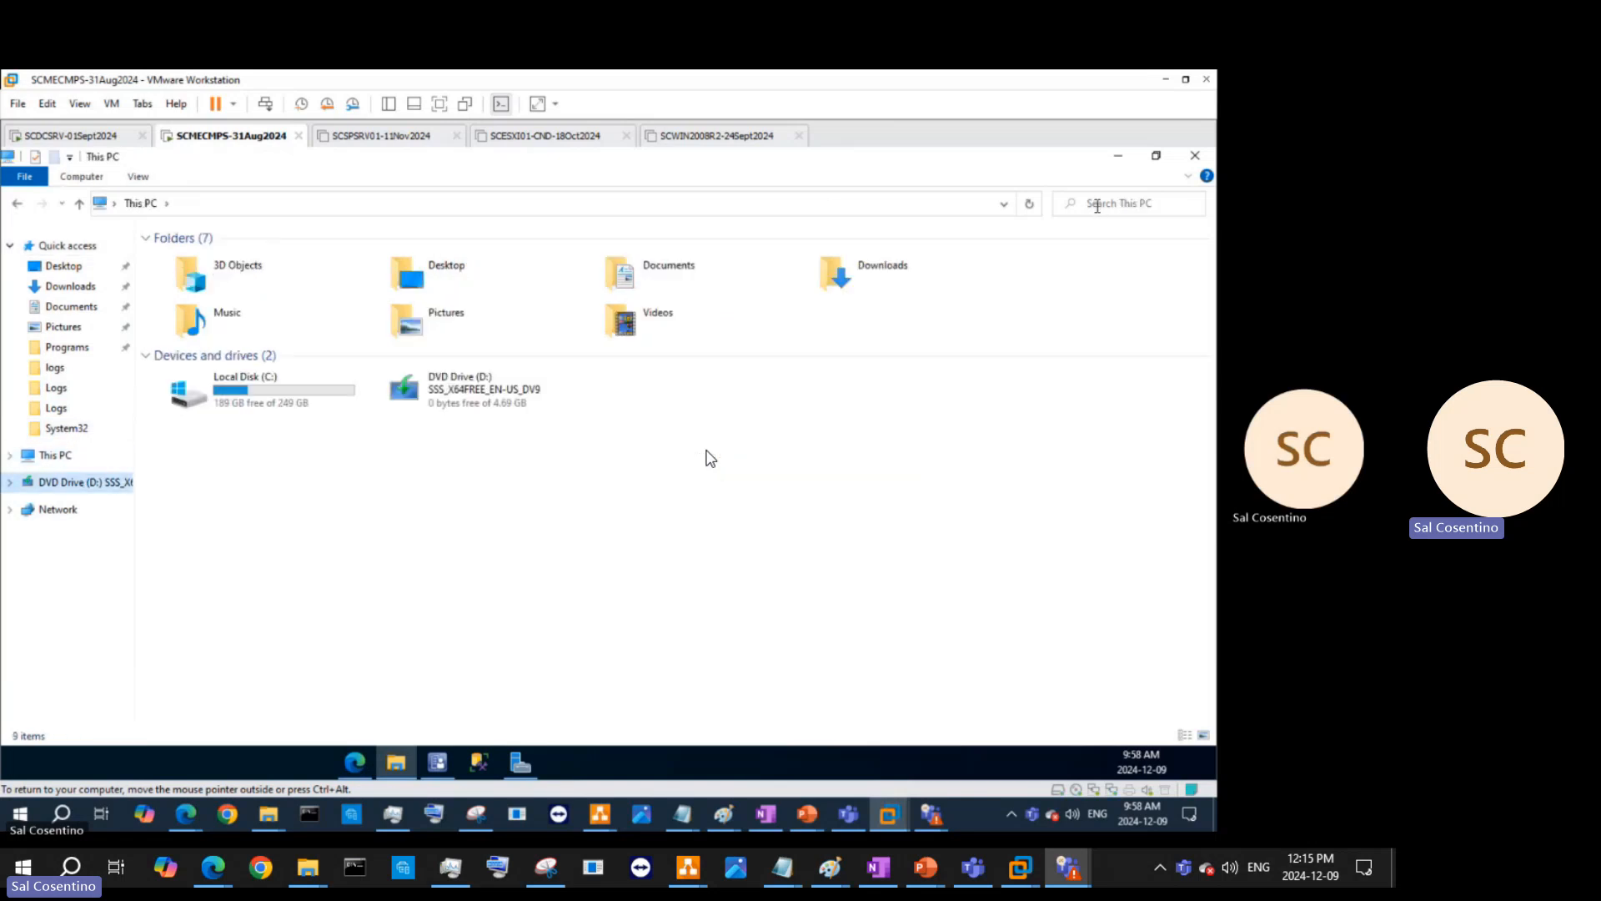
pyautogui.click(550, 204)
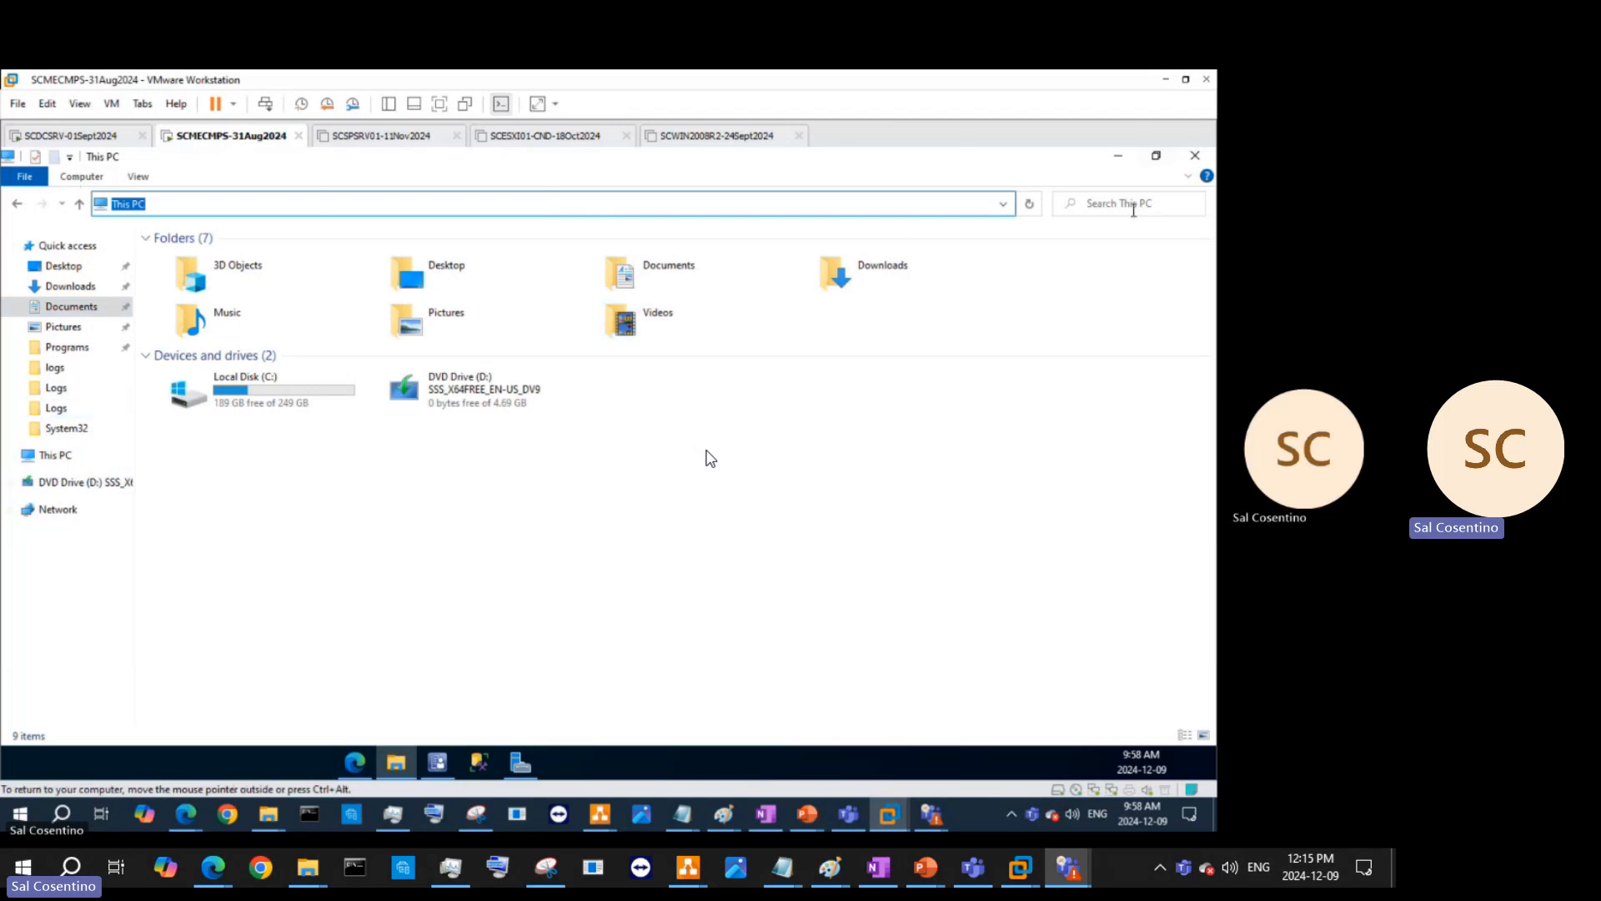
pyautogui.rightClick(1131, 207)
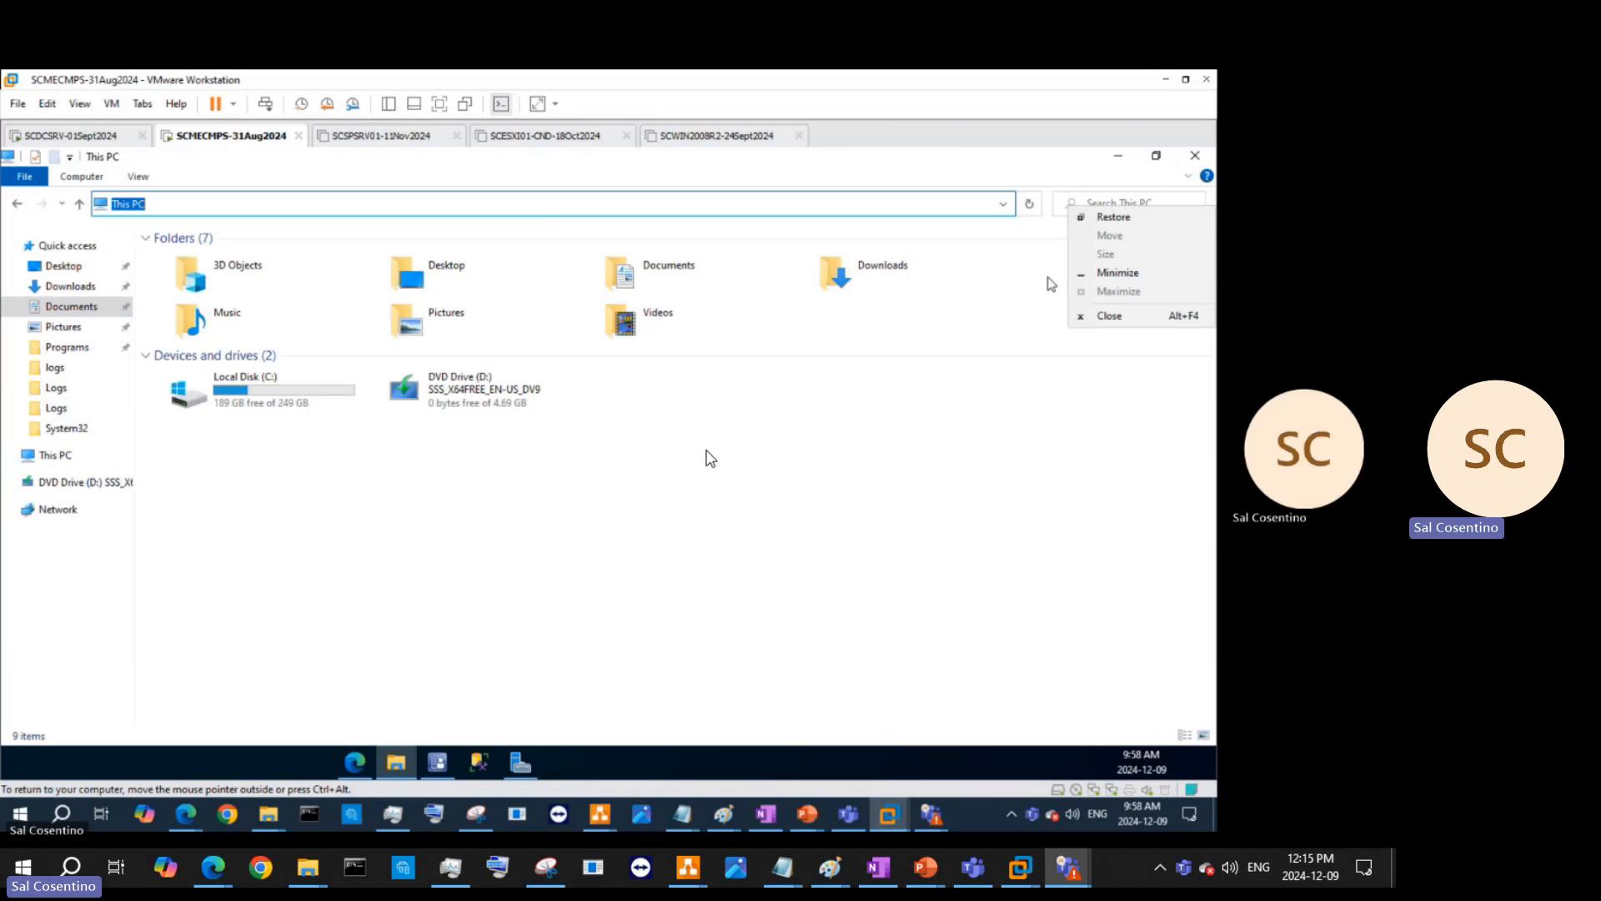
pyautogui.click(1112, 203)
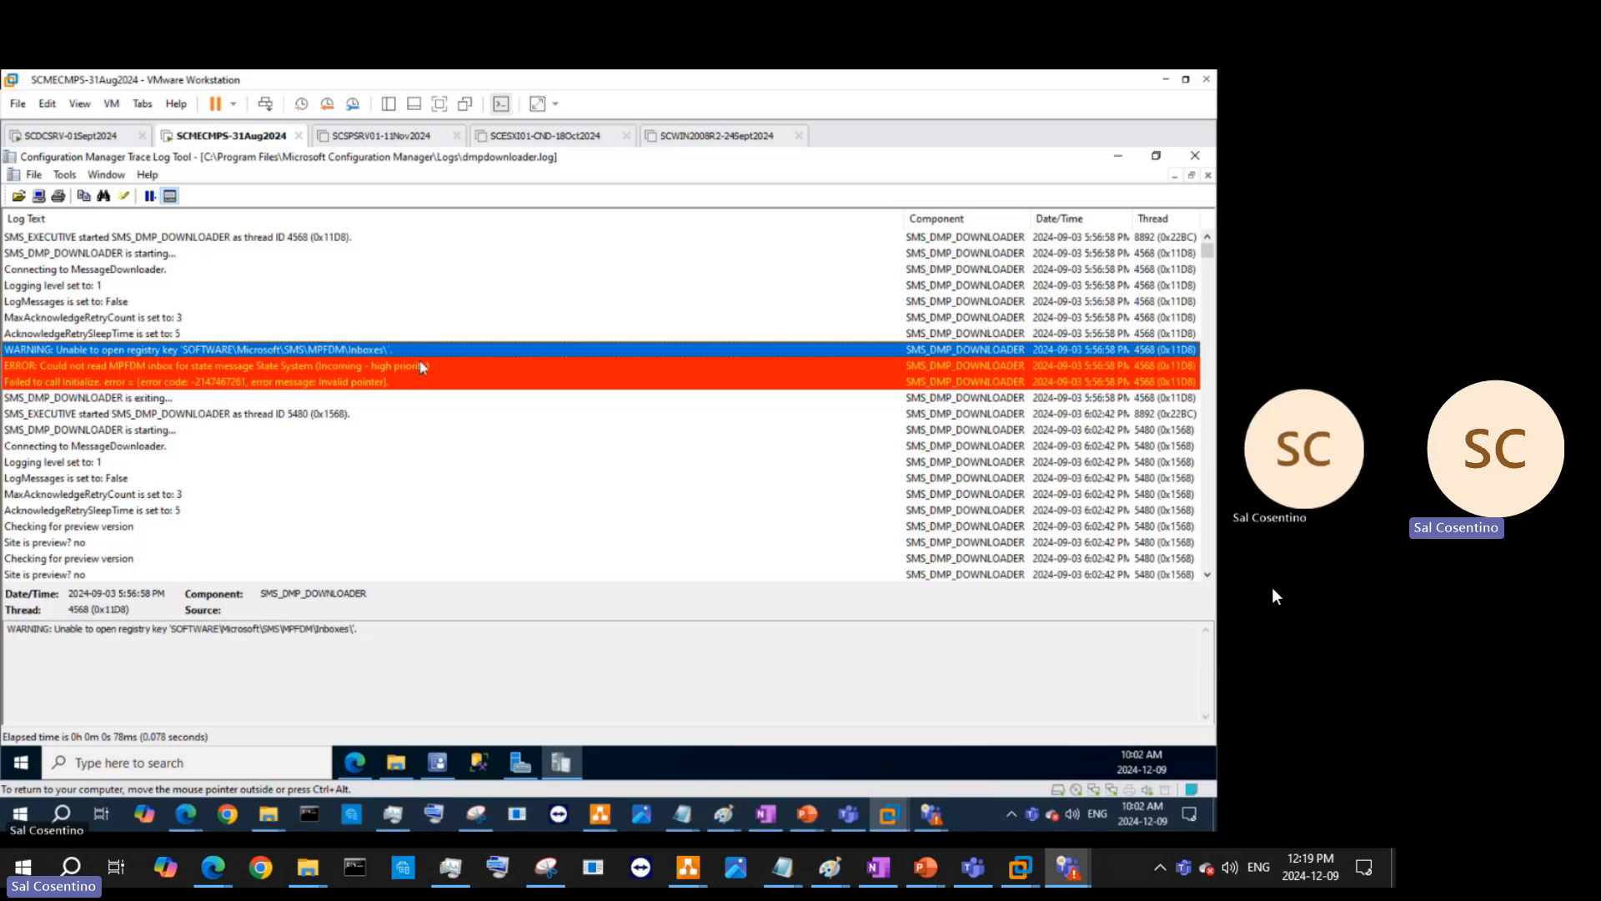
pyautogui.click(424, 382)
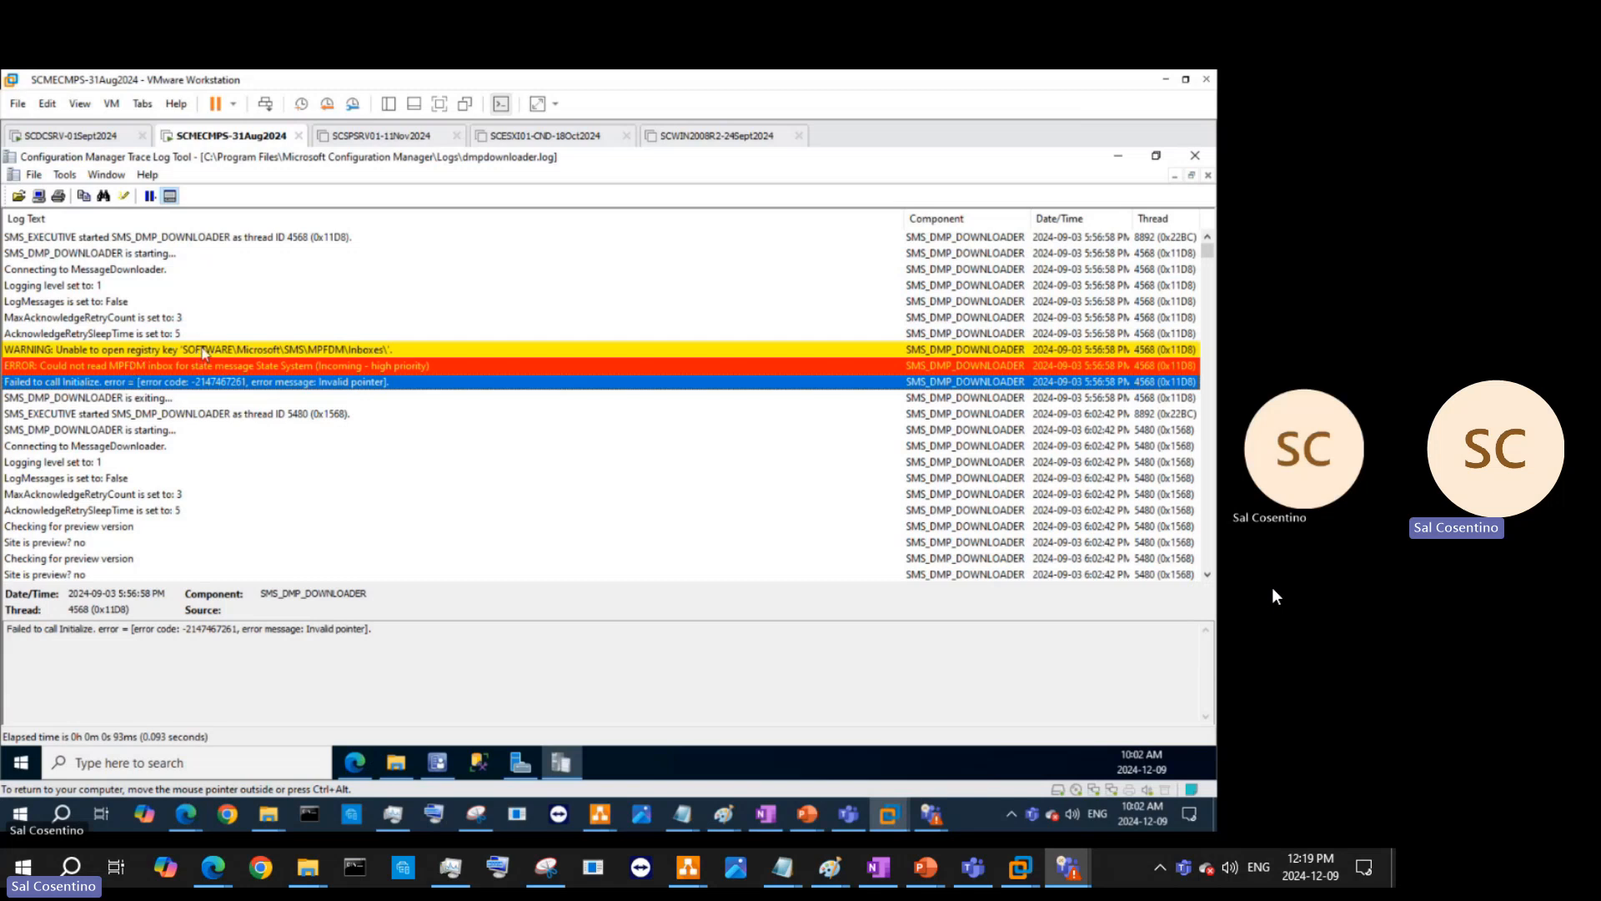
pyautogui.click(244, 766)
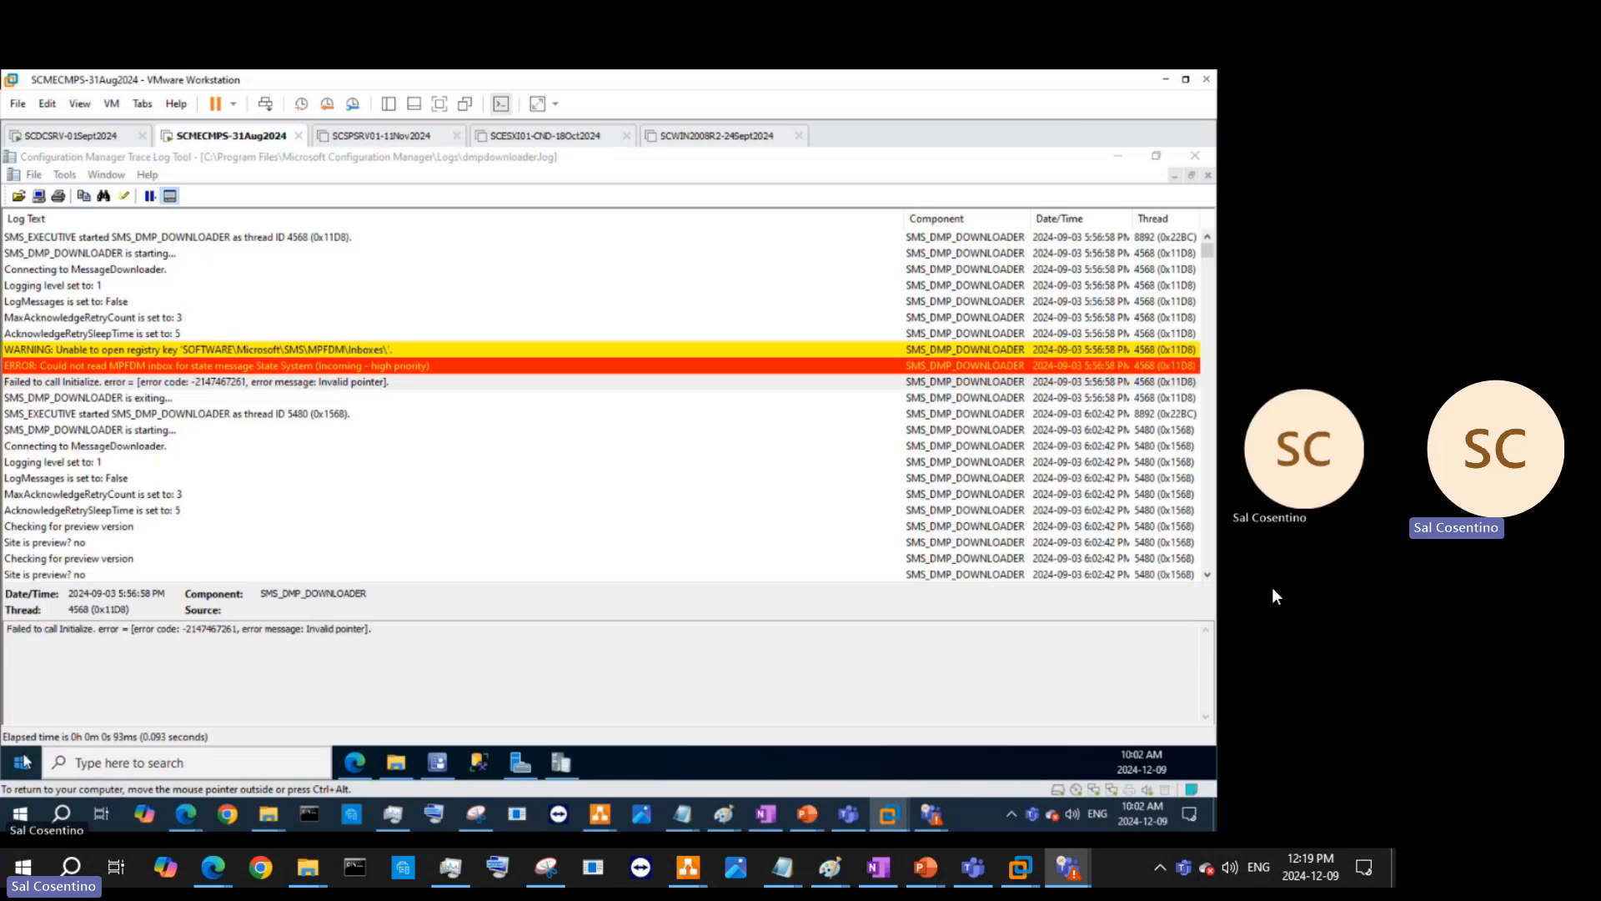
# - Launch Registry Editor as administrator with the Run command 'reged' and reposition its window
pyautogui.press('super+r')
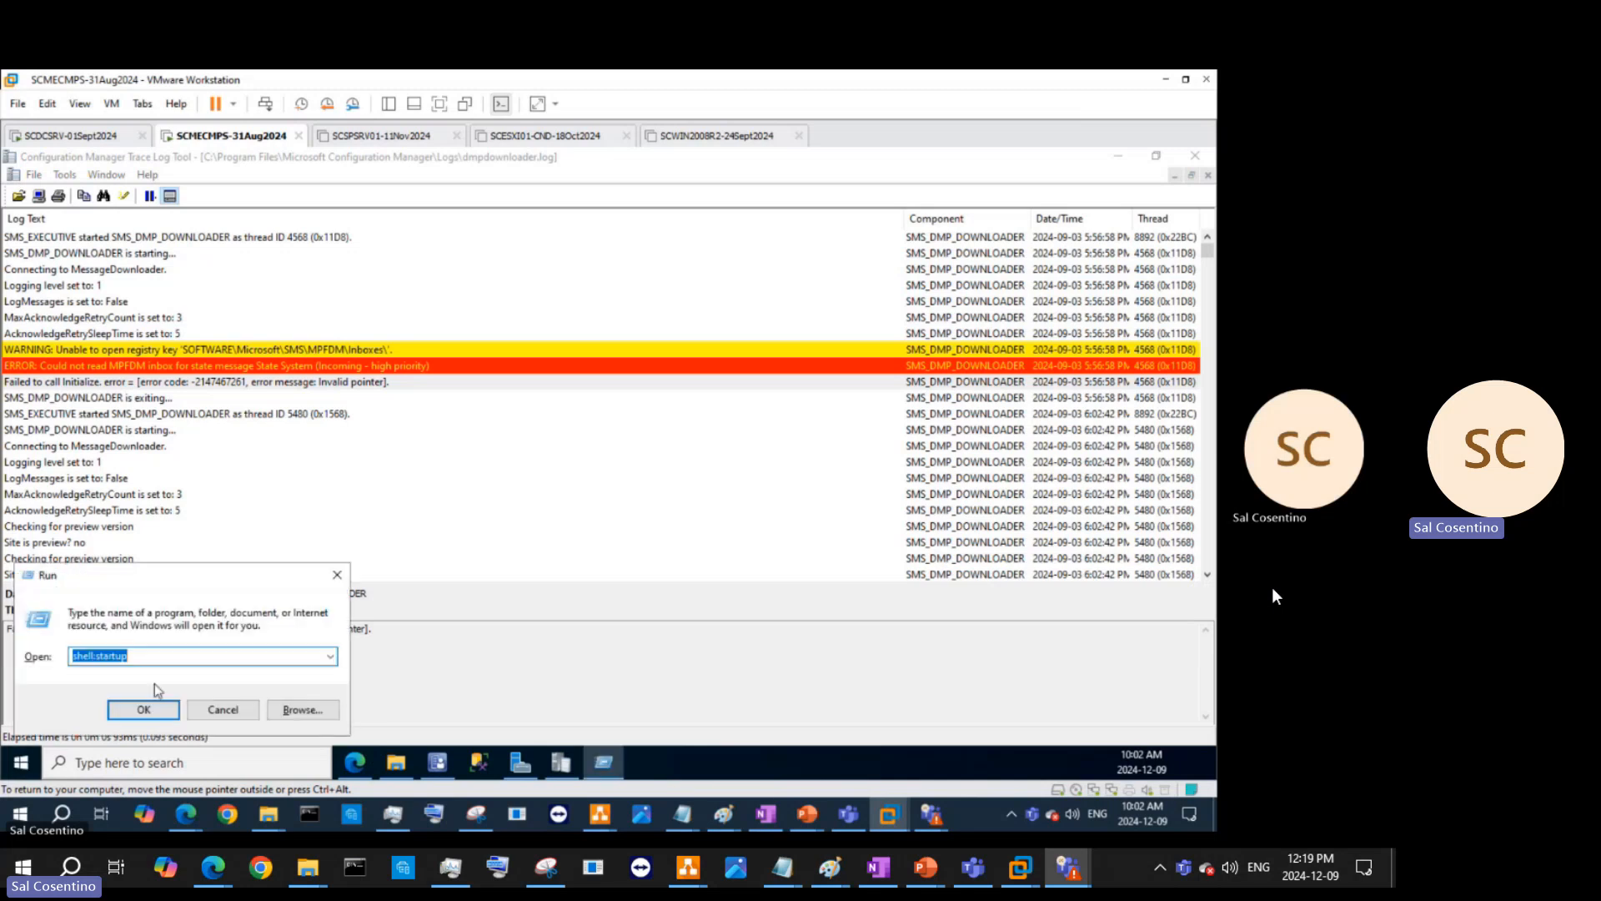
pyautogui.write('regedit')
pyautogui.press('Return')
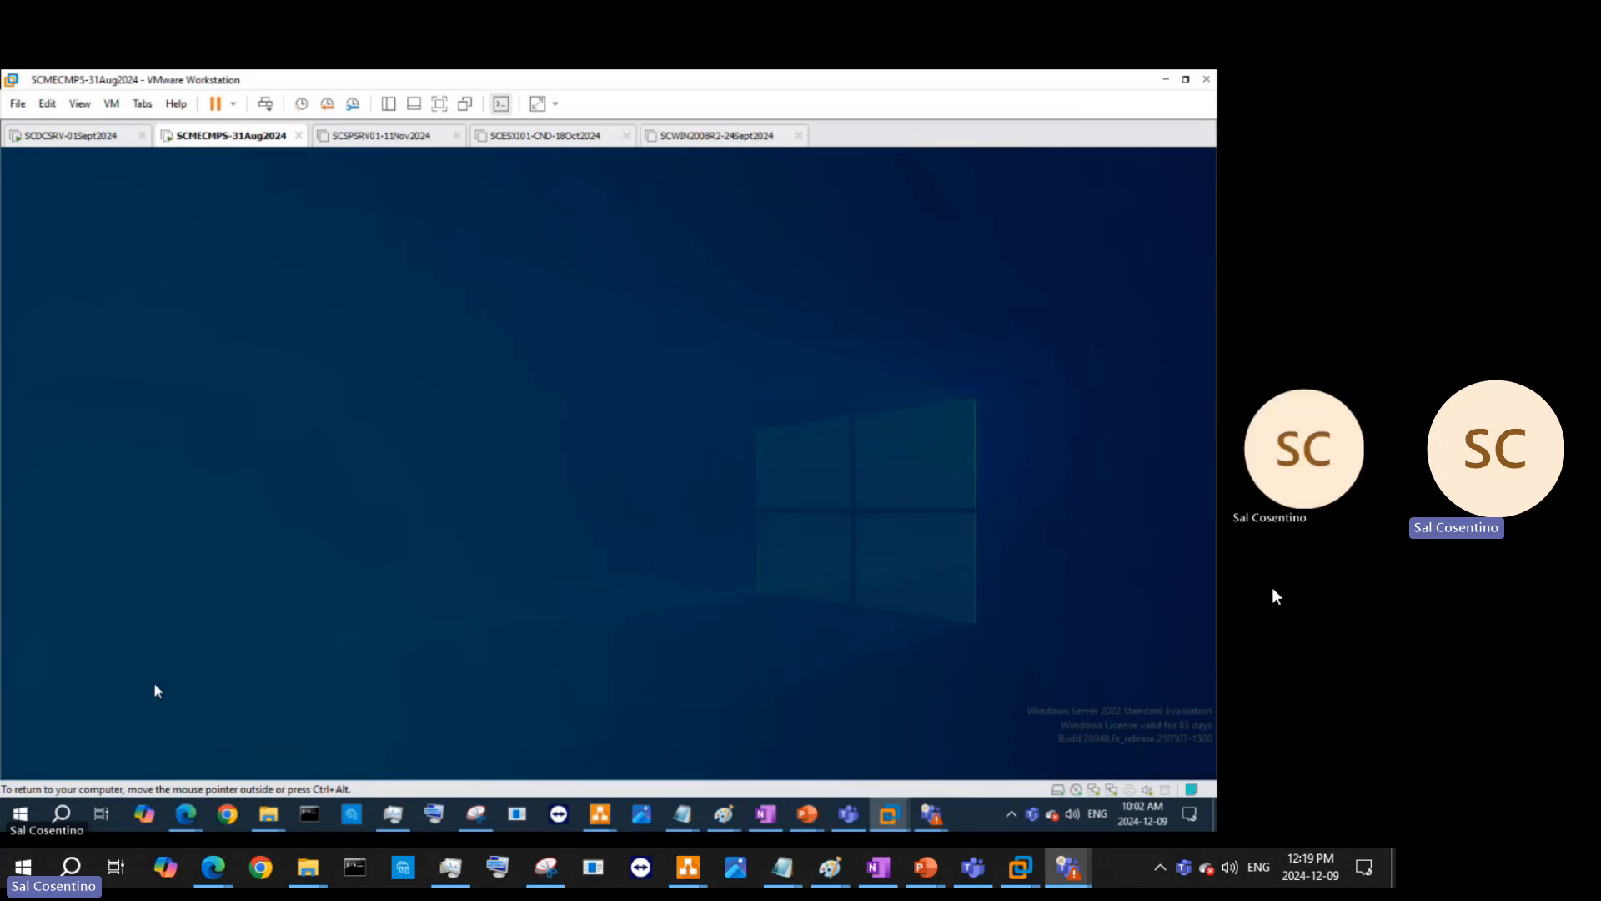
pyautogui.click(573, 562)
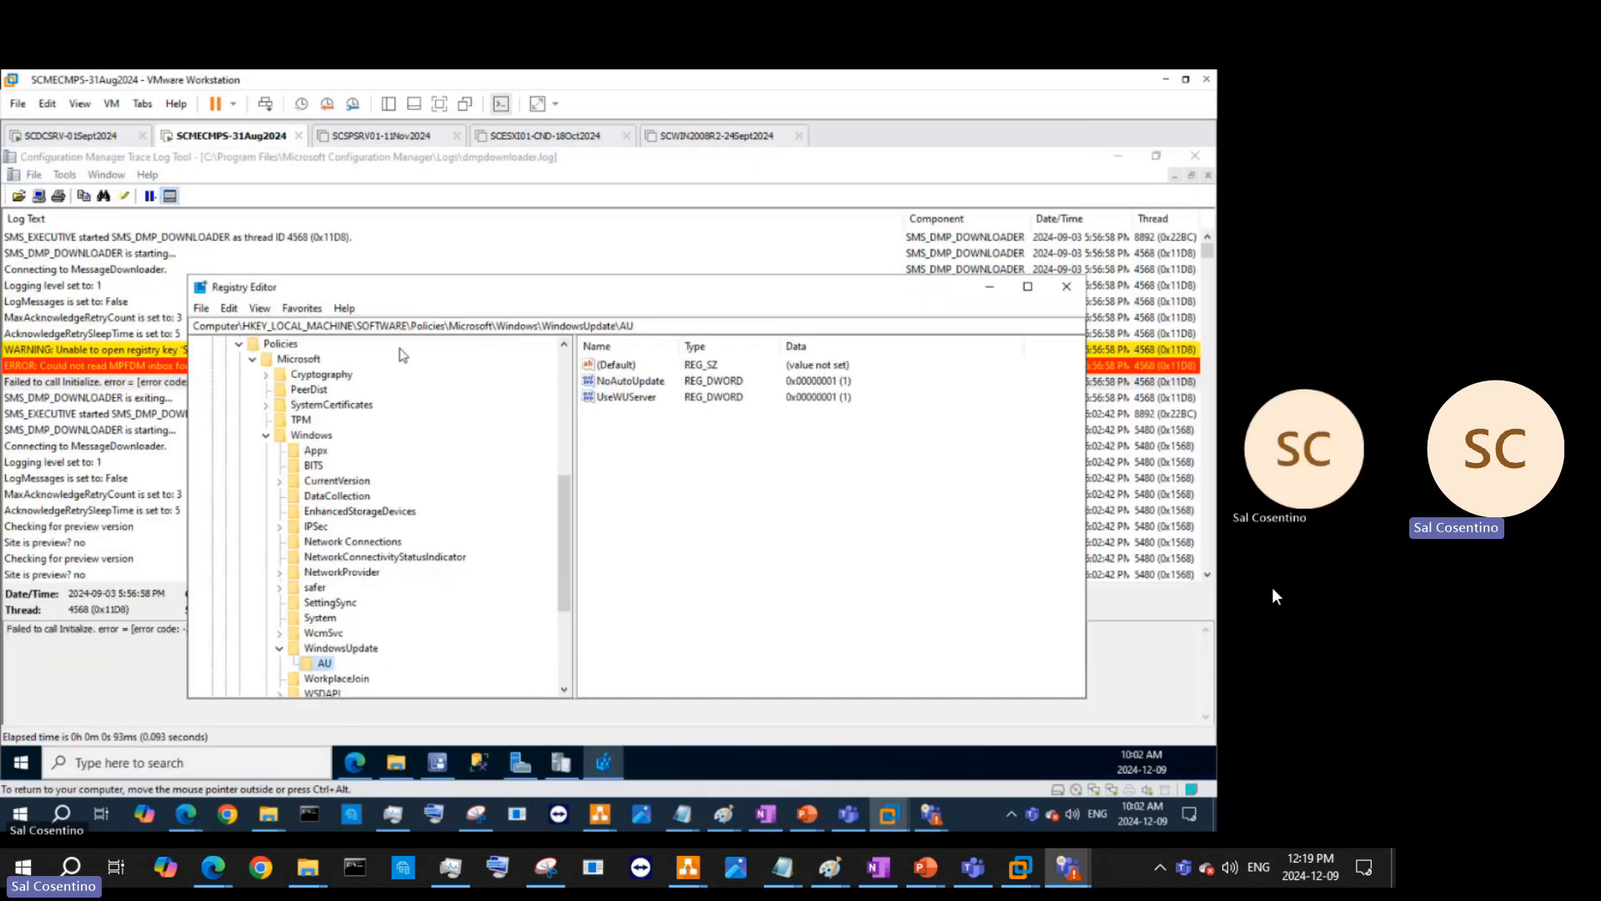
pyautogui.moveTo(413, 292); pyautogui.dragTo(591, 278)
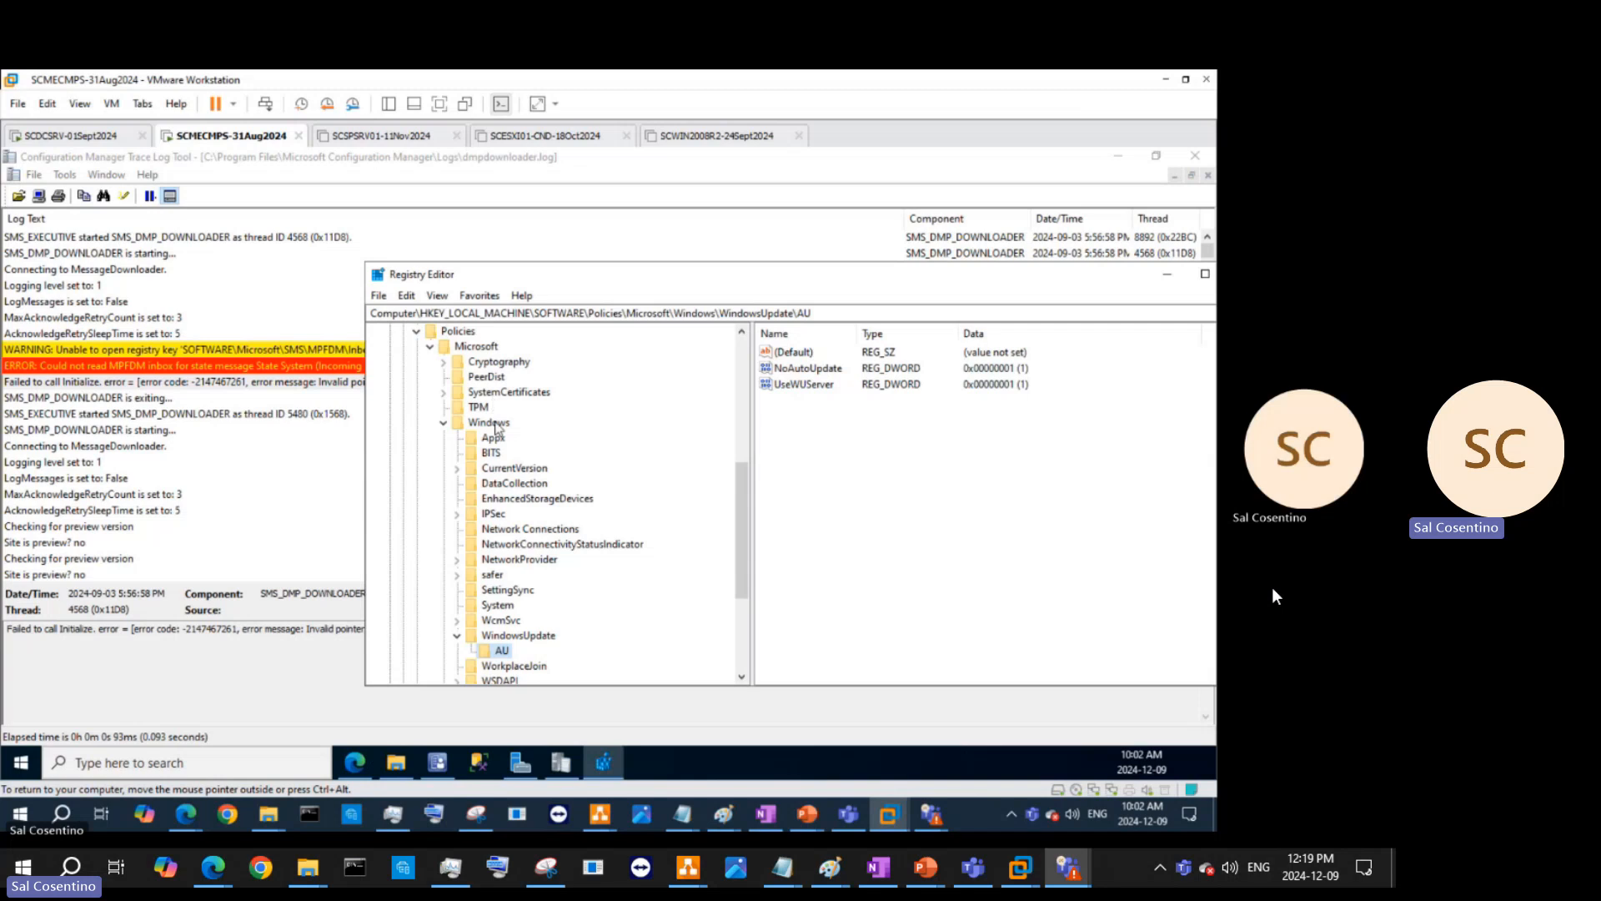
# - Navigate to HKLM\SOFTWARE\Microsoft\SMS\MPFDM\Inboxes and widen the Name column
pyautogui.click(474, 348)
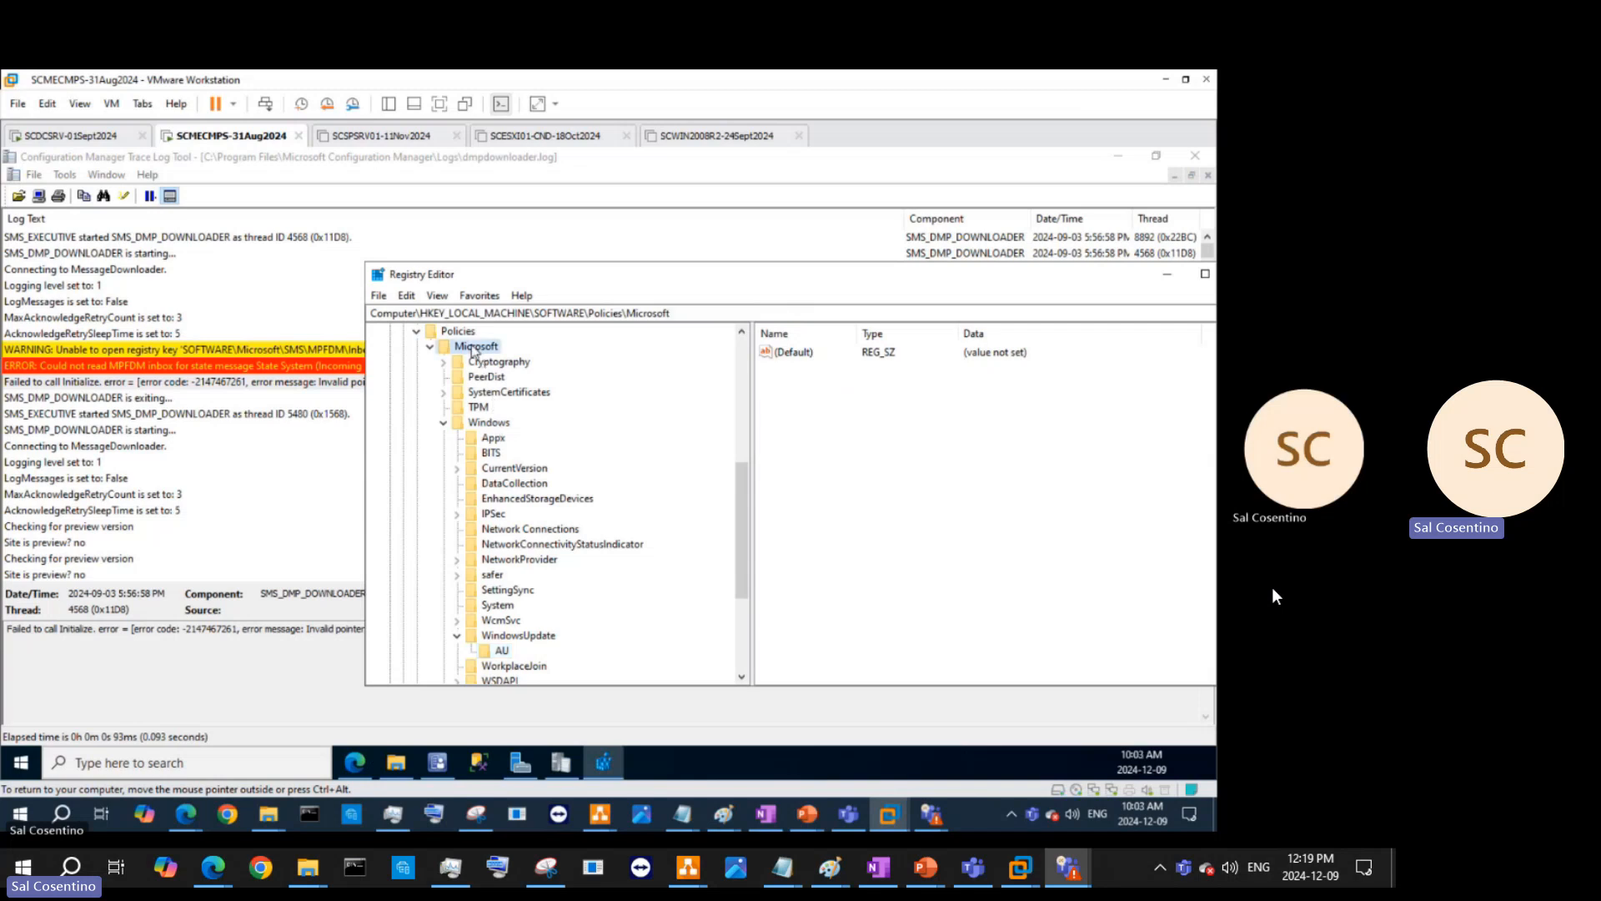
pyautogui.scroll(5, 467, 417)
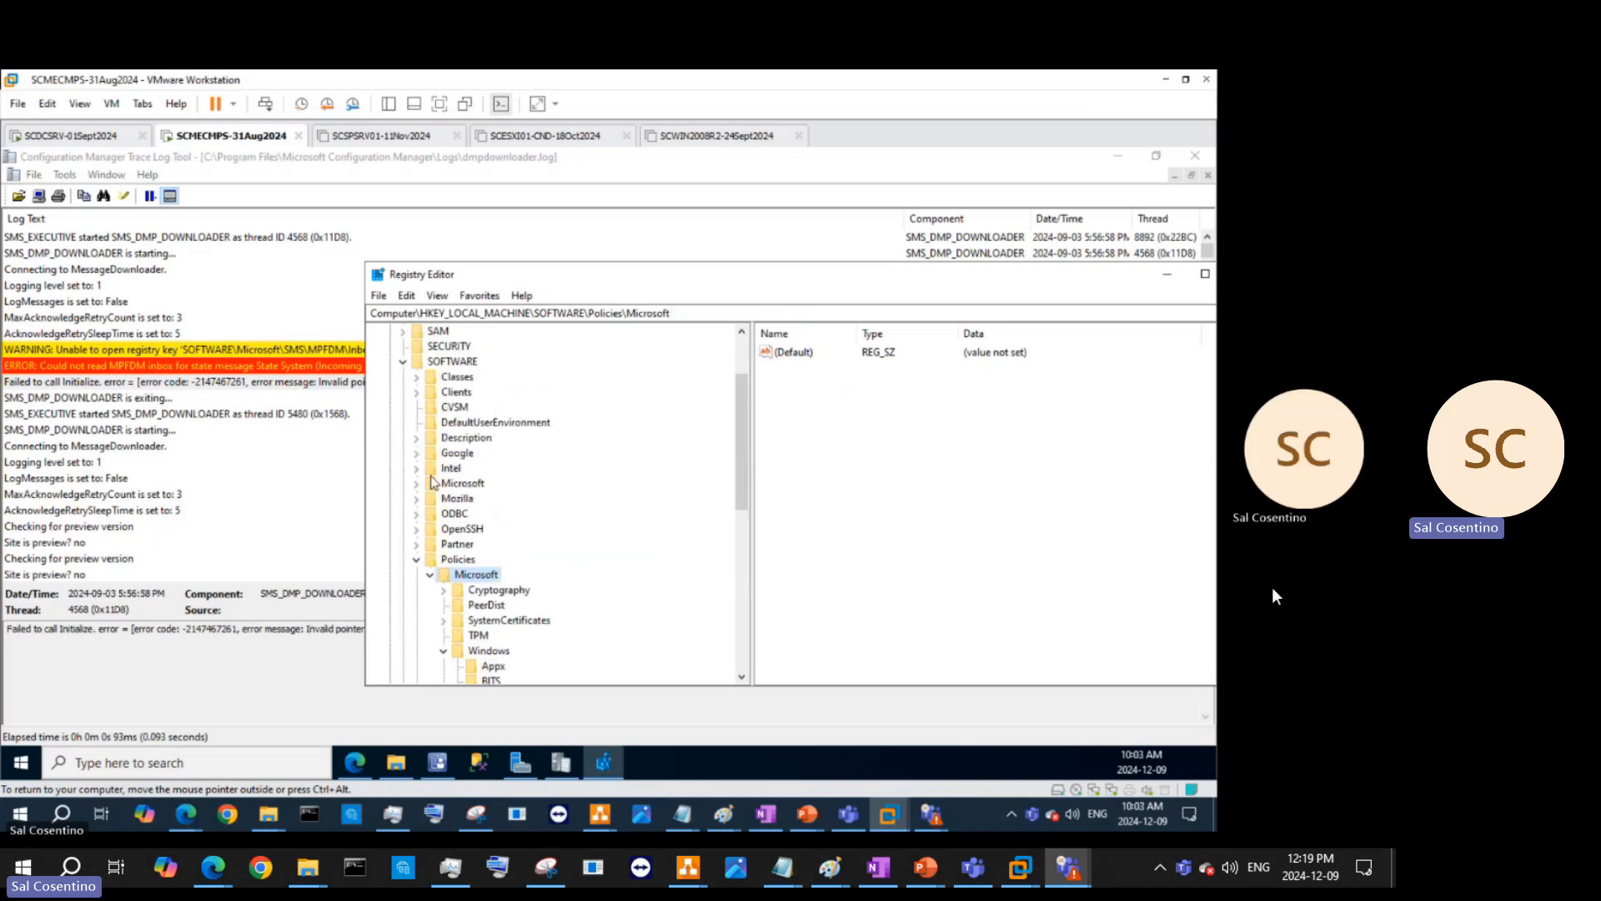
pyautogui.click(455, 483)
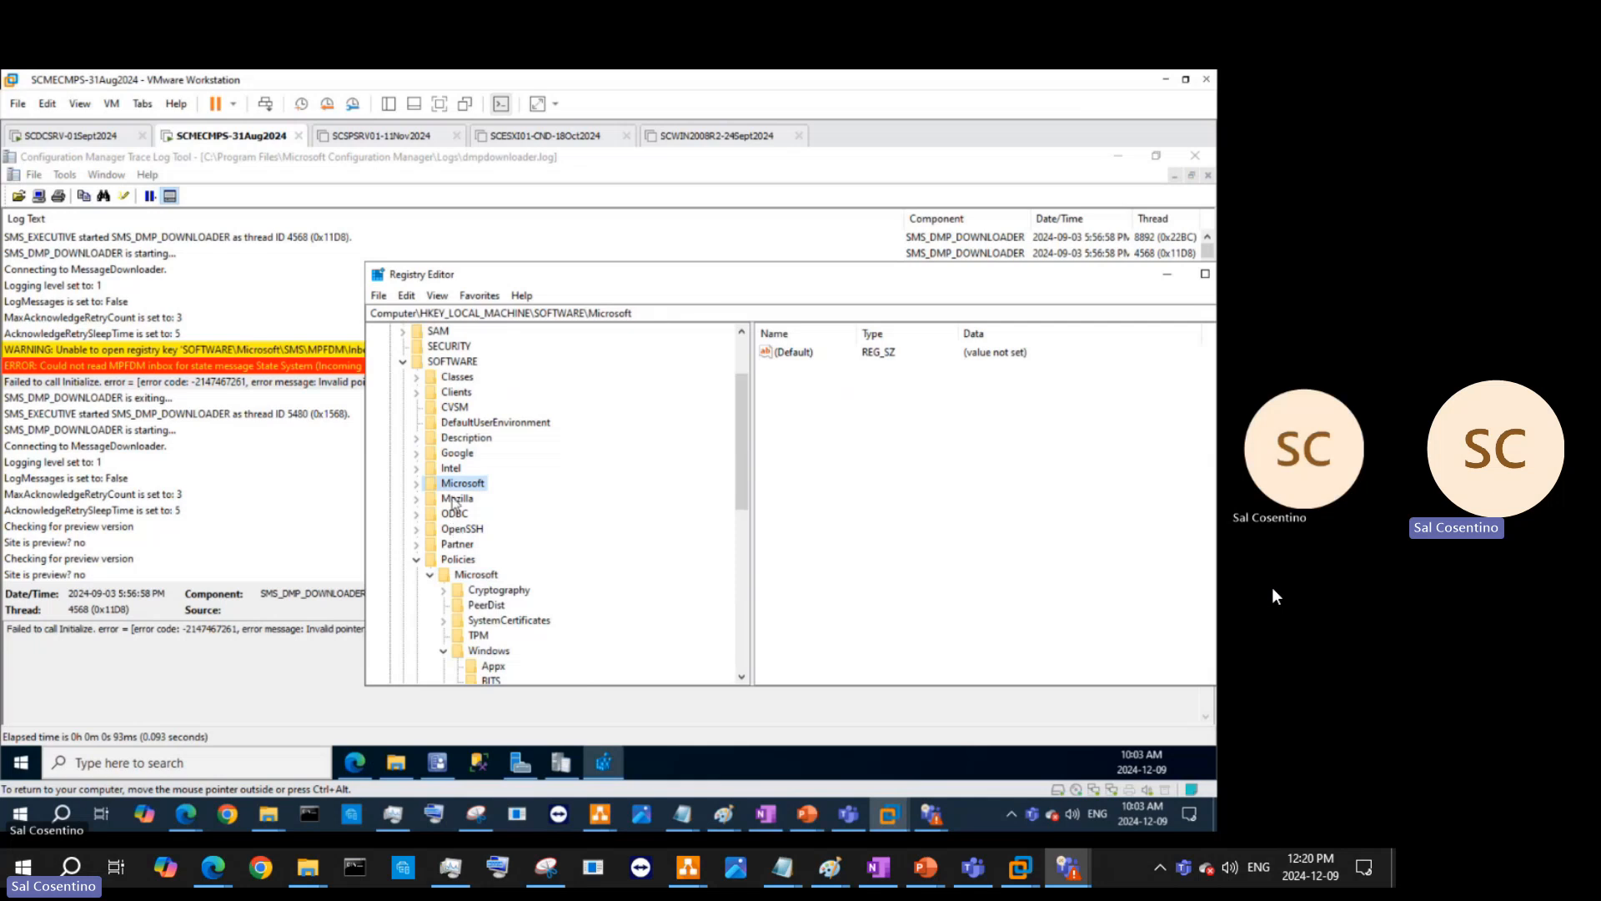
pyautogui.click(417, 484)
pyautogui.scroll(-15, 474, 581)
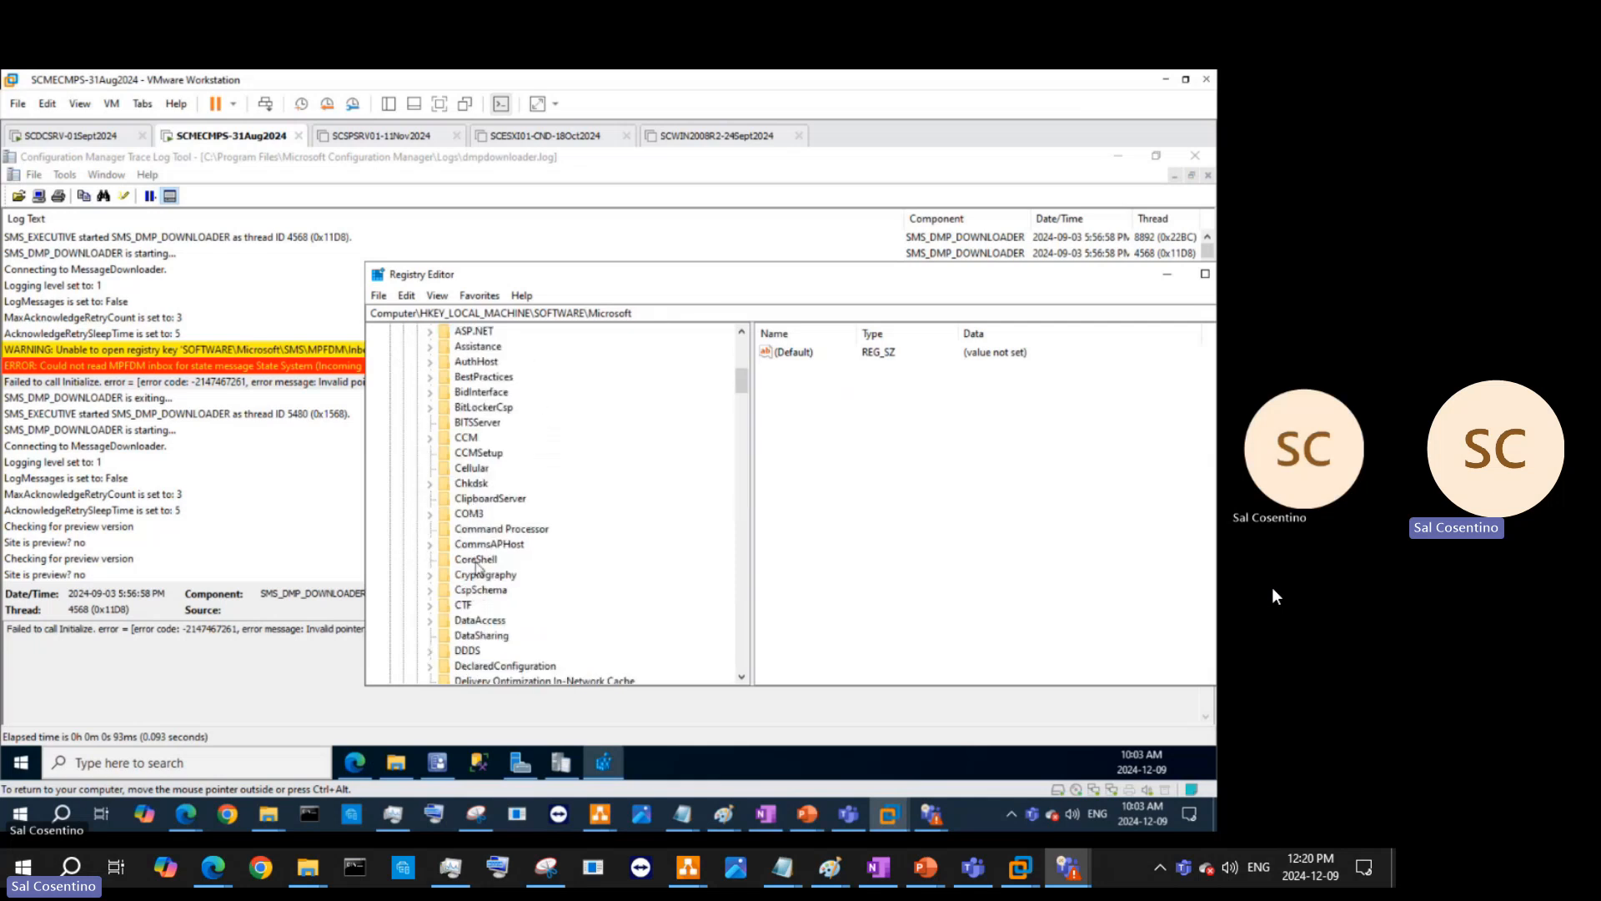
pyautogui.scroll(-15, 473, 581)
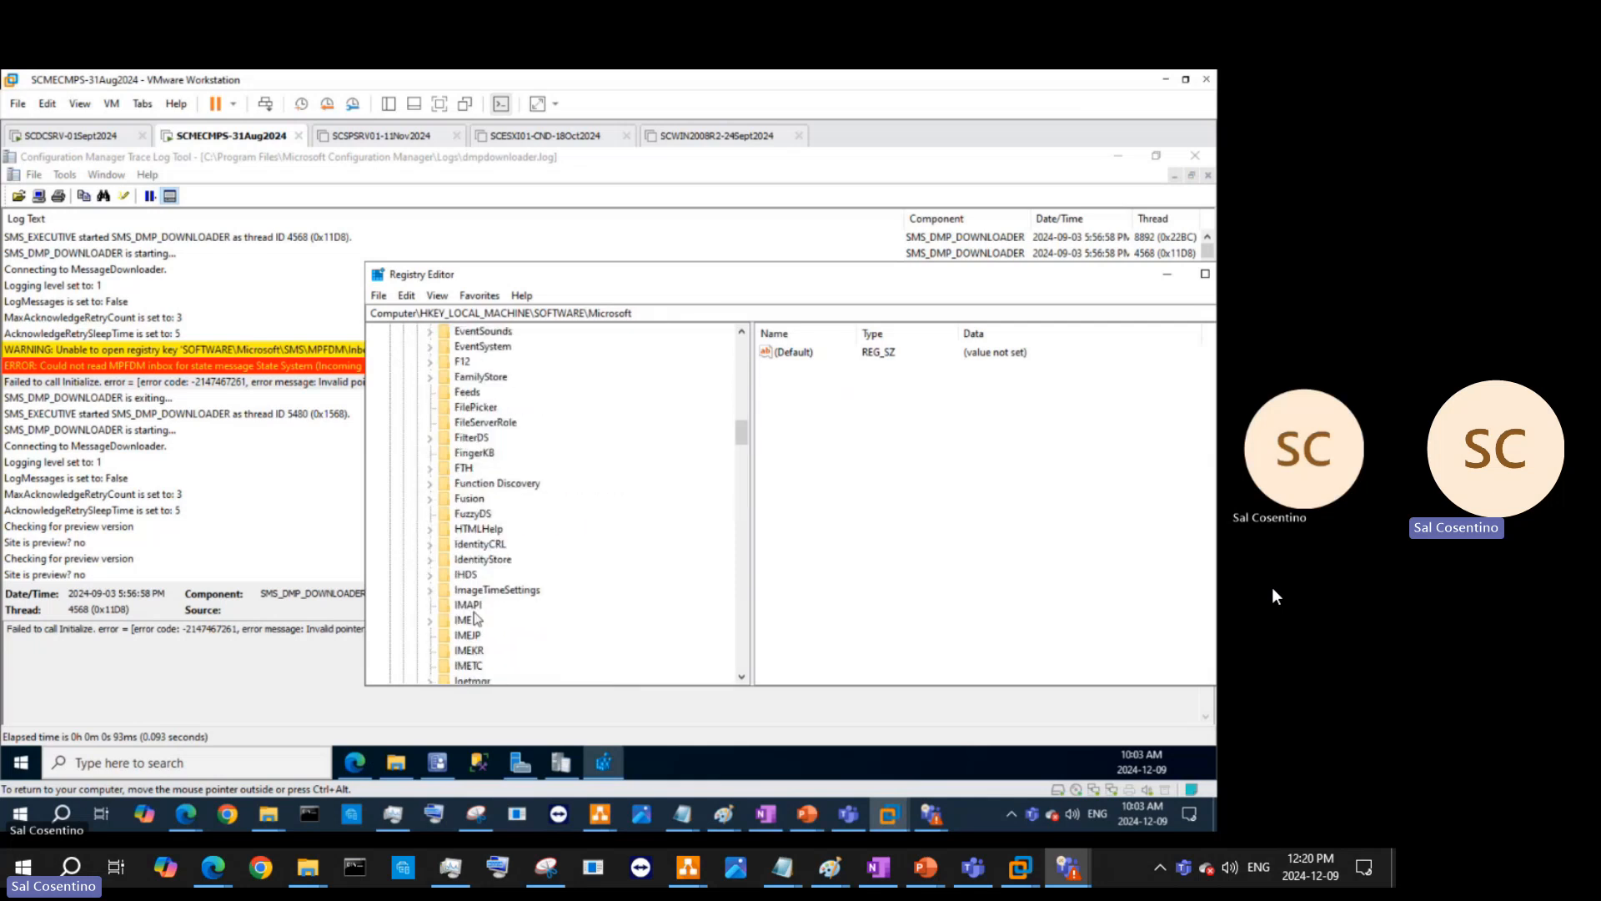
pyautogui.scroll(-2, 478, 627)
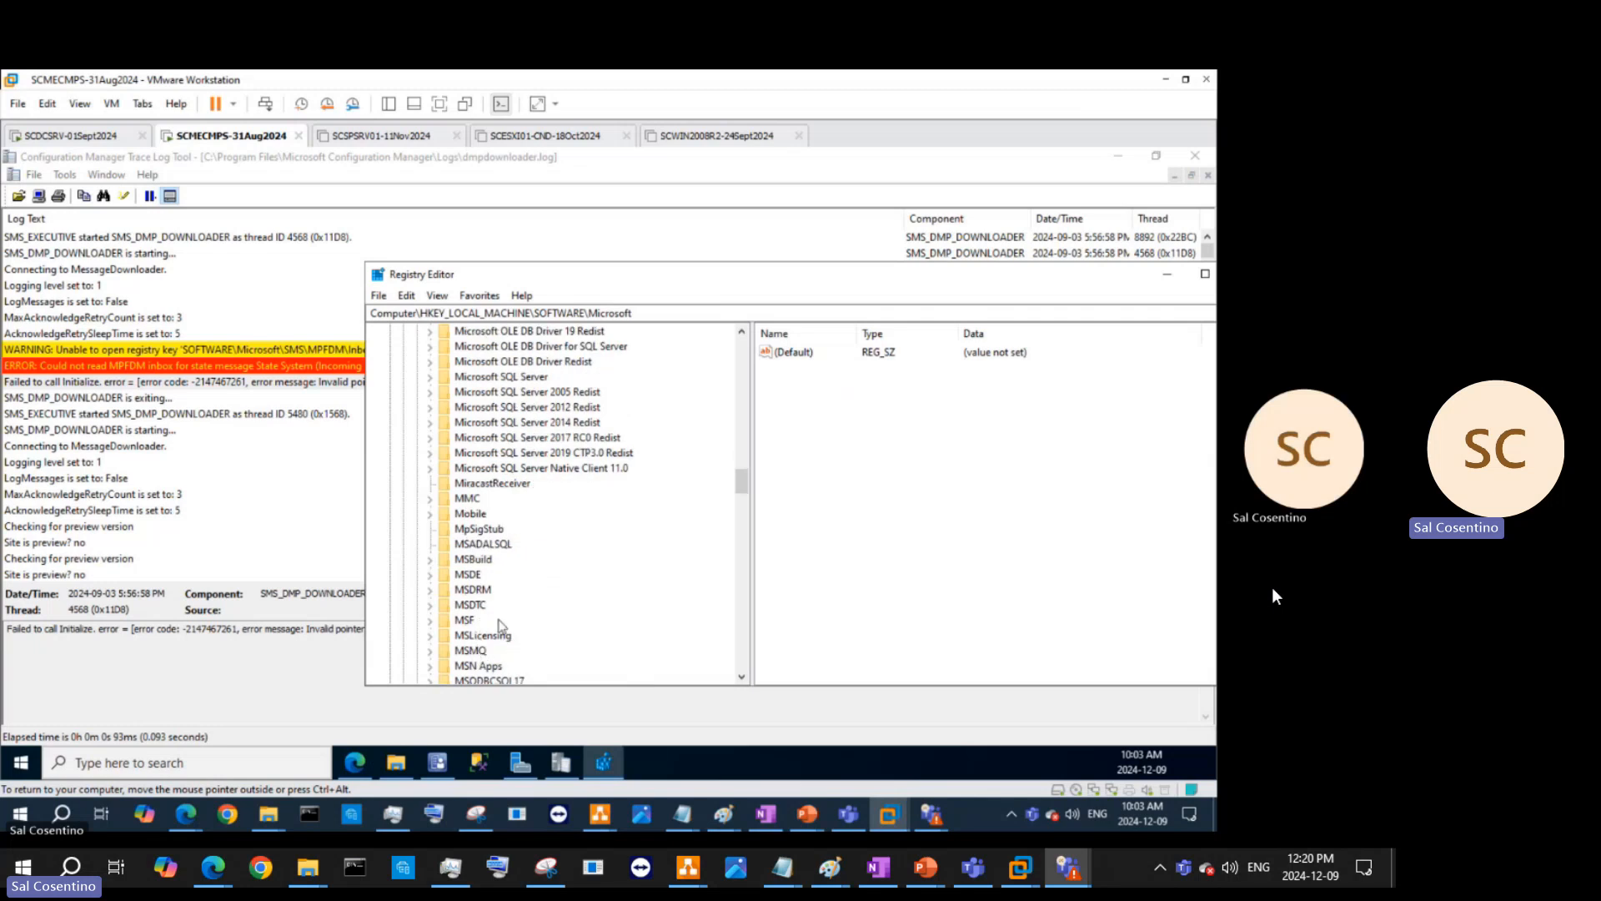
pyautogui.scroll(-1, 500, 627)
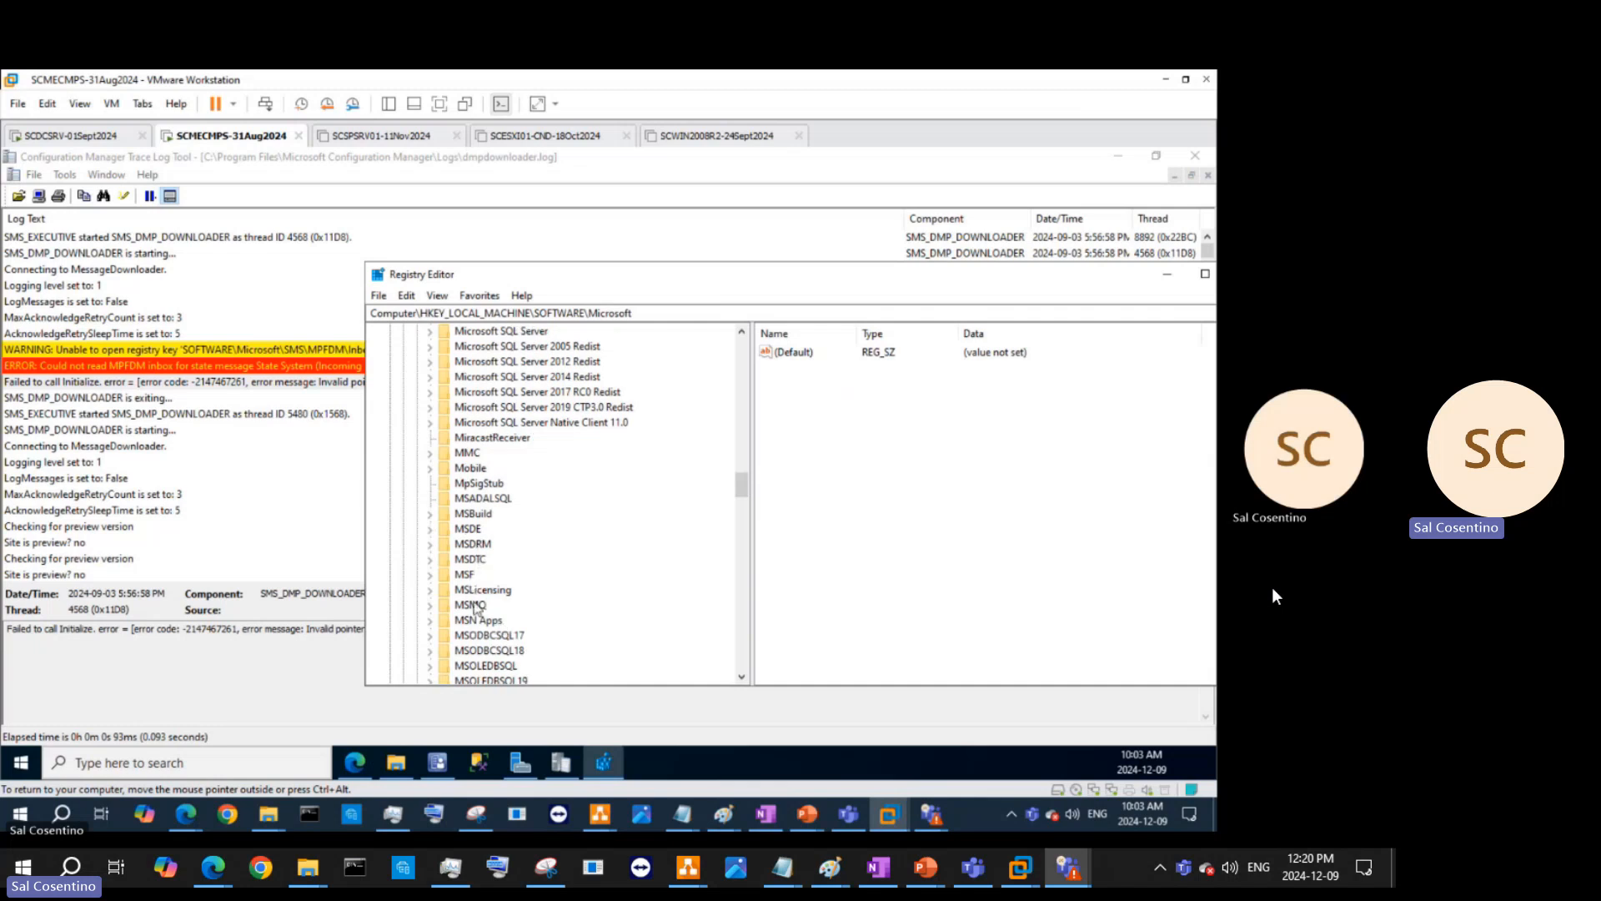
pyautogui.scroll(-15, 508, 629)
pyautogui.scroll(-1, 517, 633)
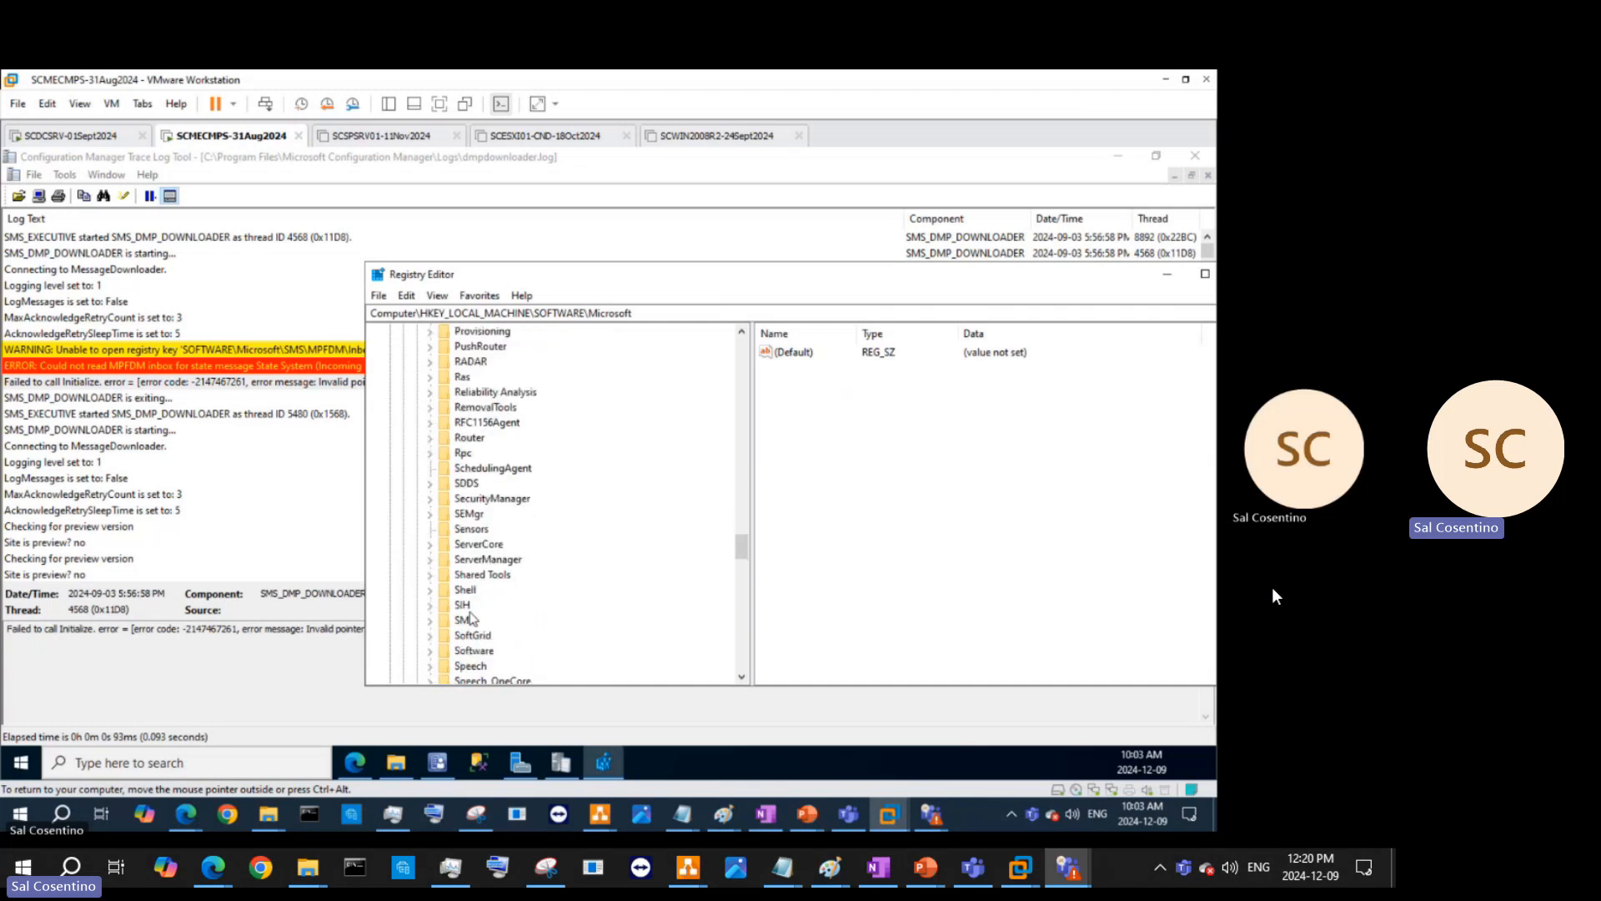
pyautogui.click(467, 620)
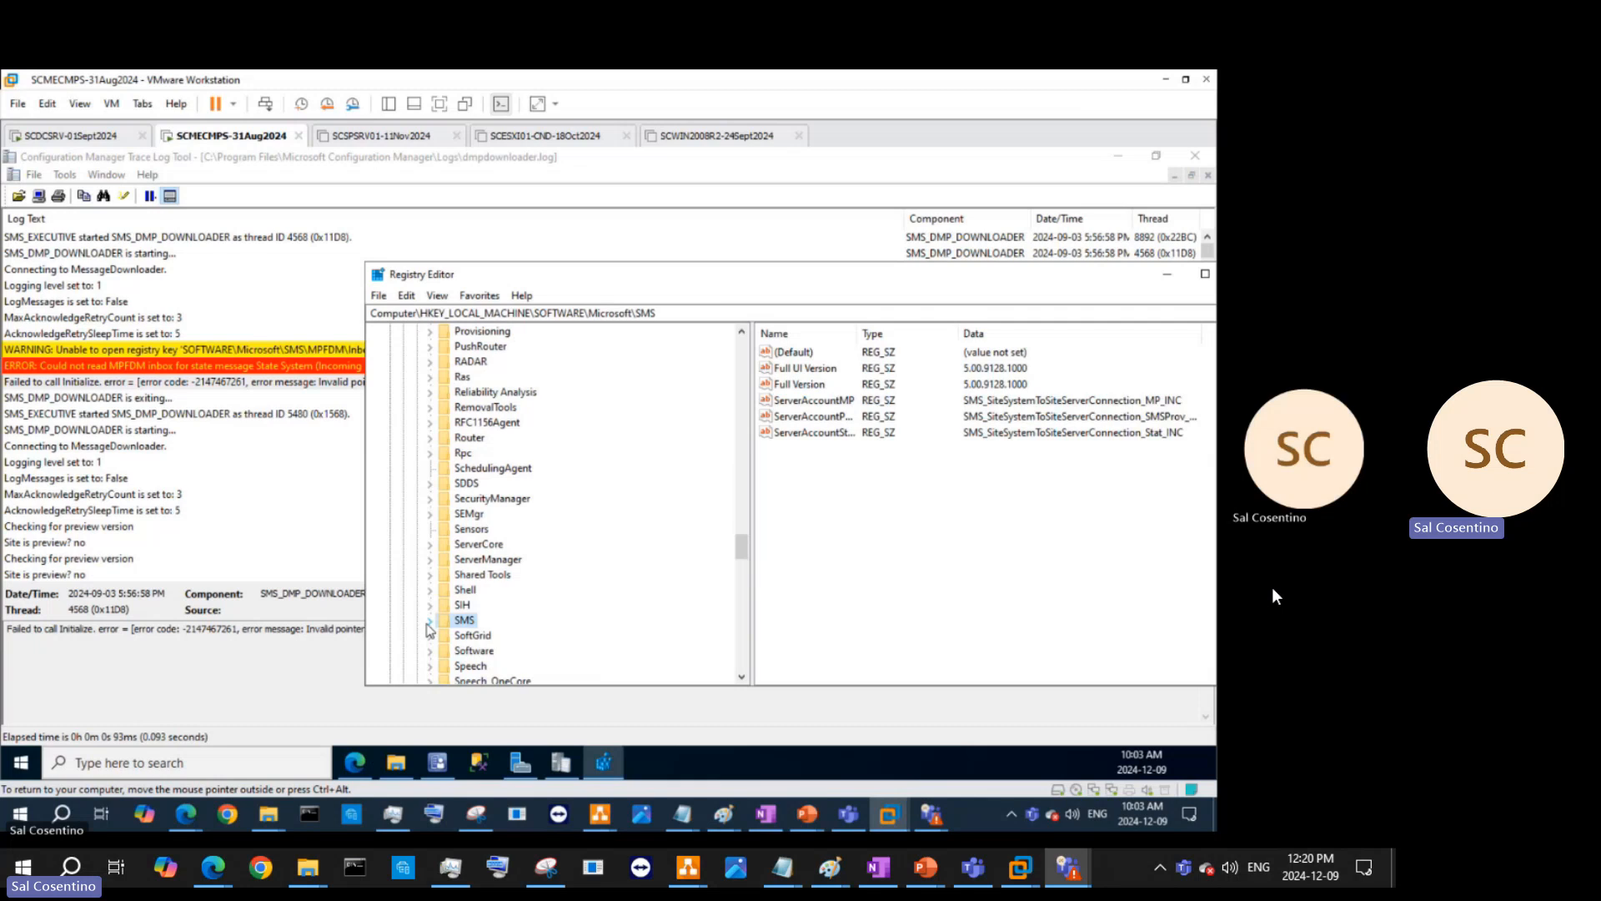
pyautogui.click(429, 623)
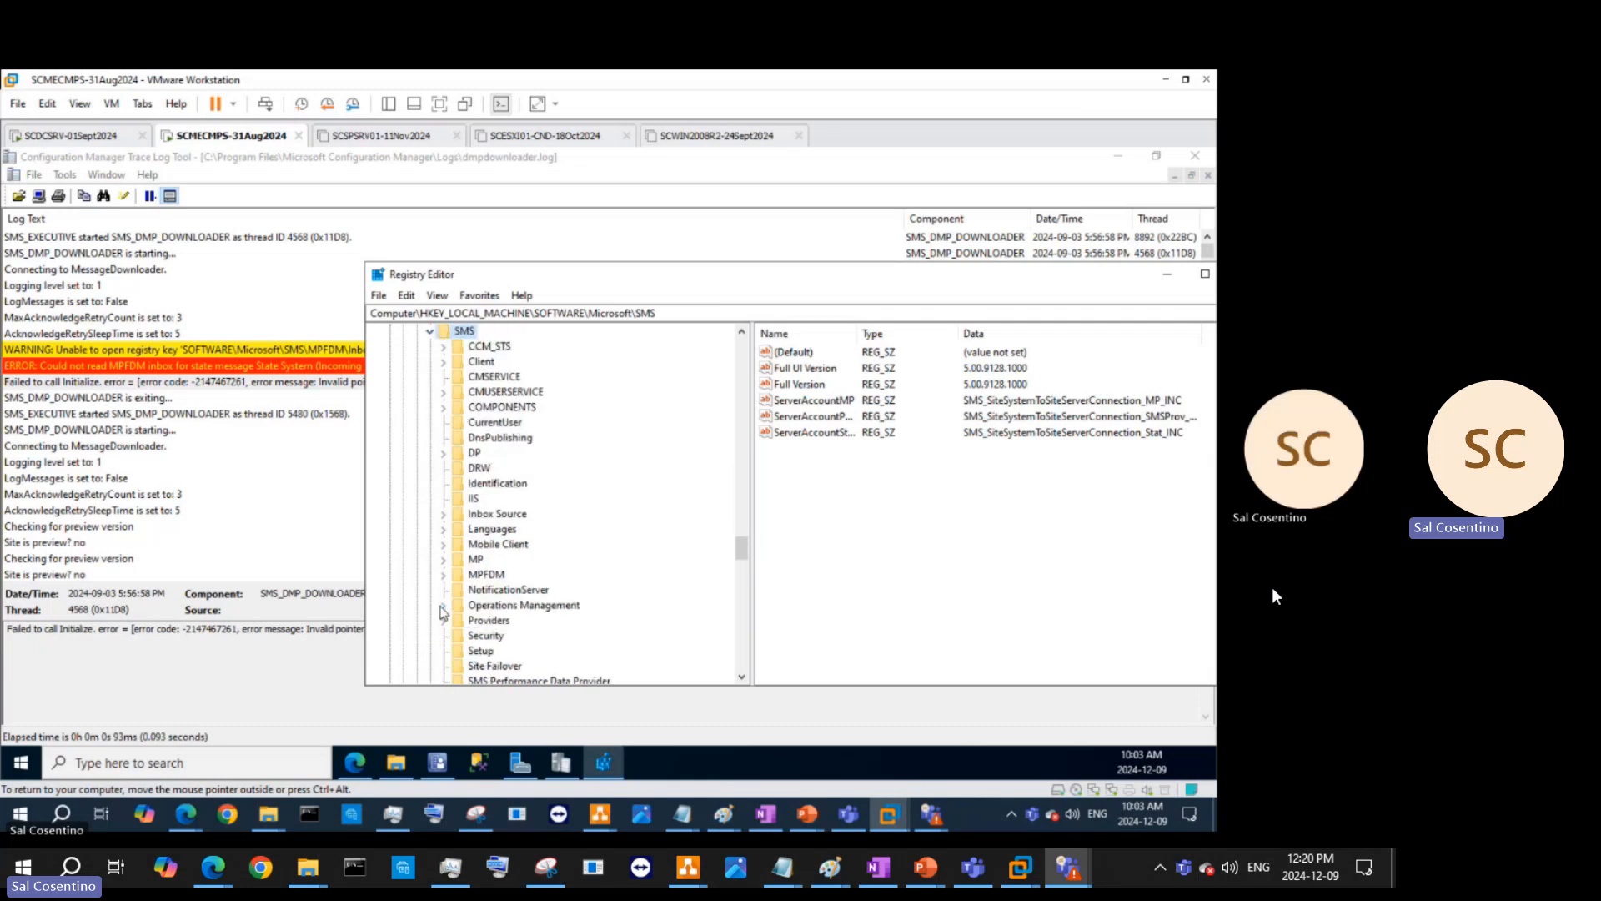
pyautogui.click(492, 575)
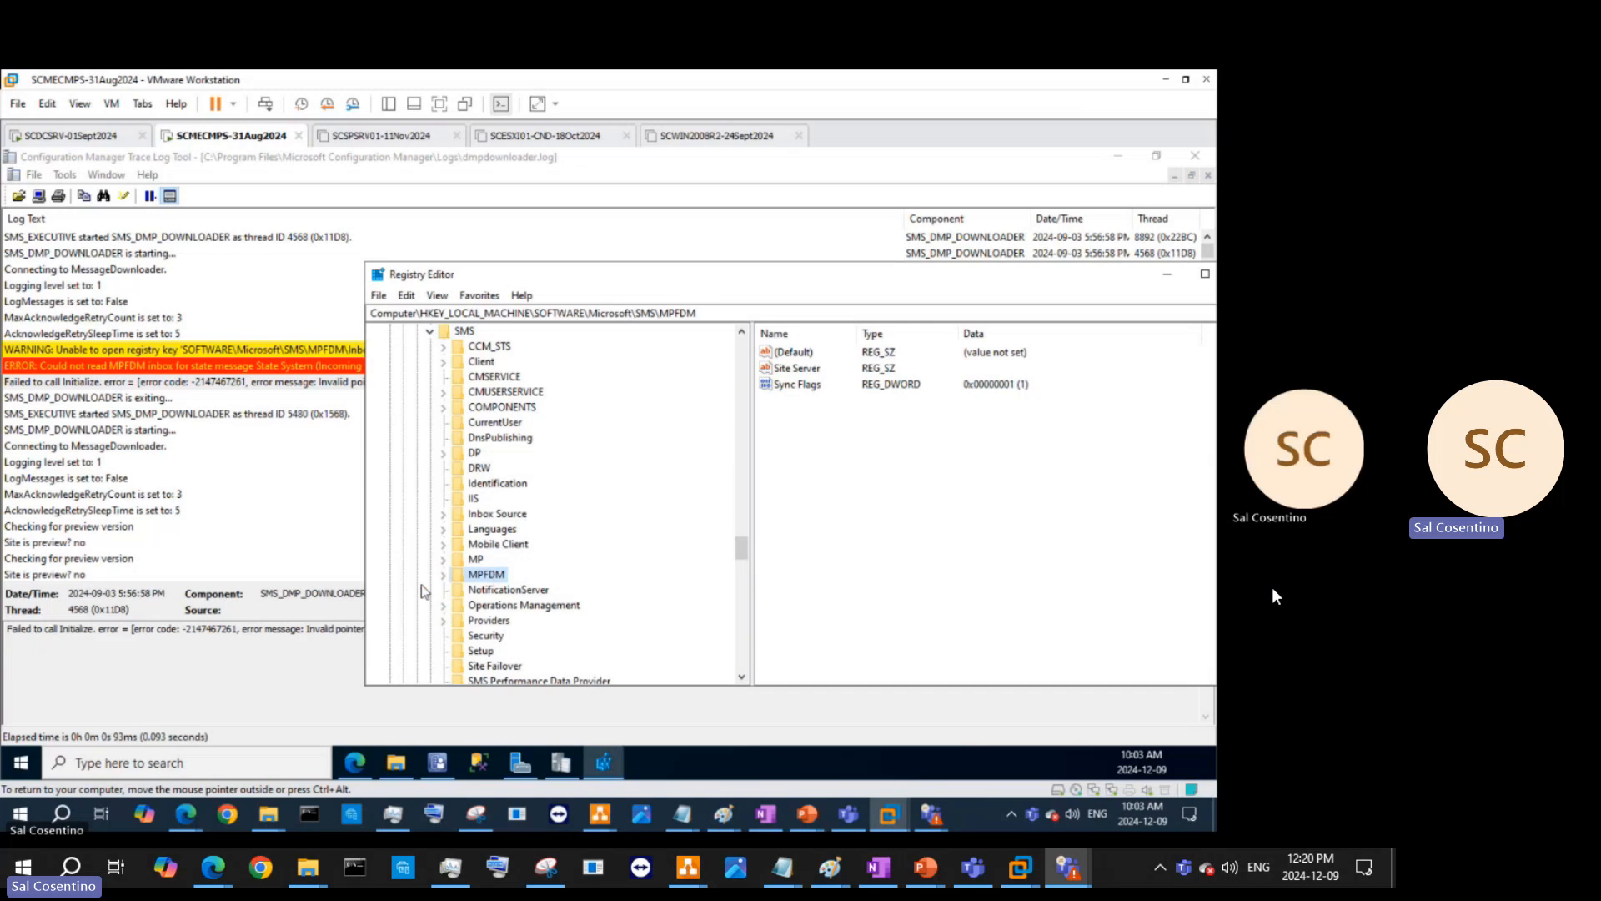
pyautogui.click(442, 574)
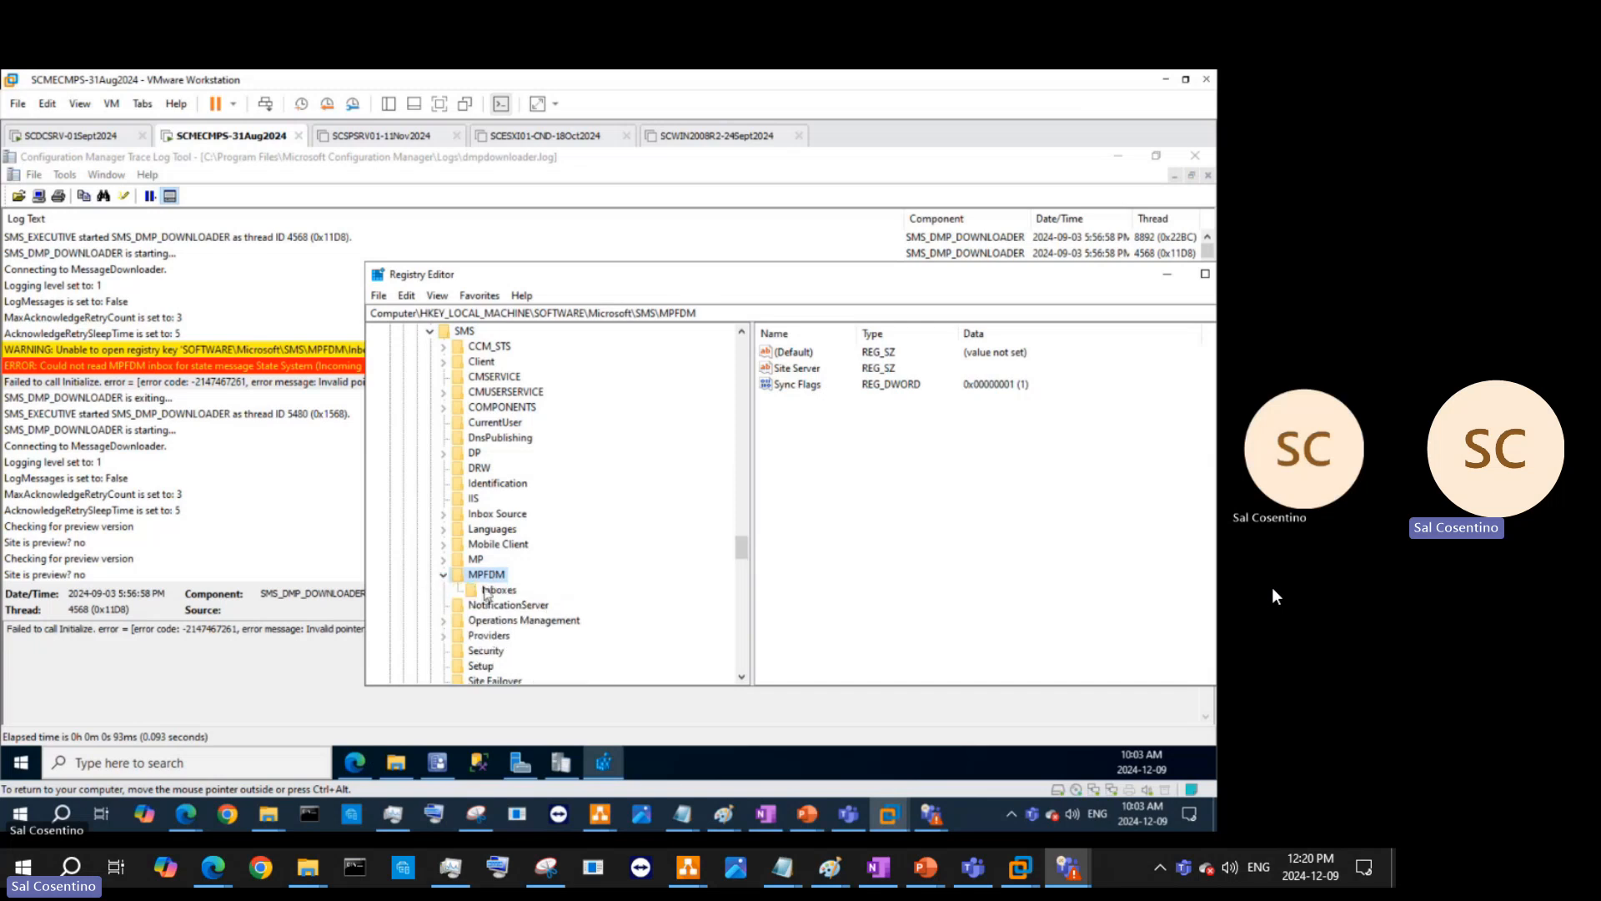
pyautogui.click(486, 591)
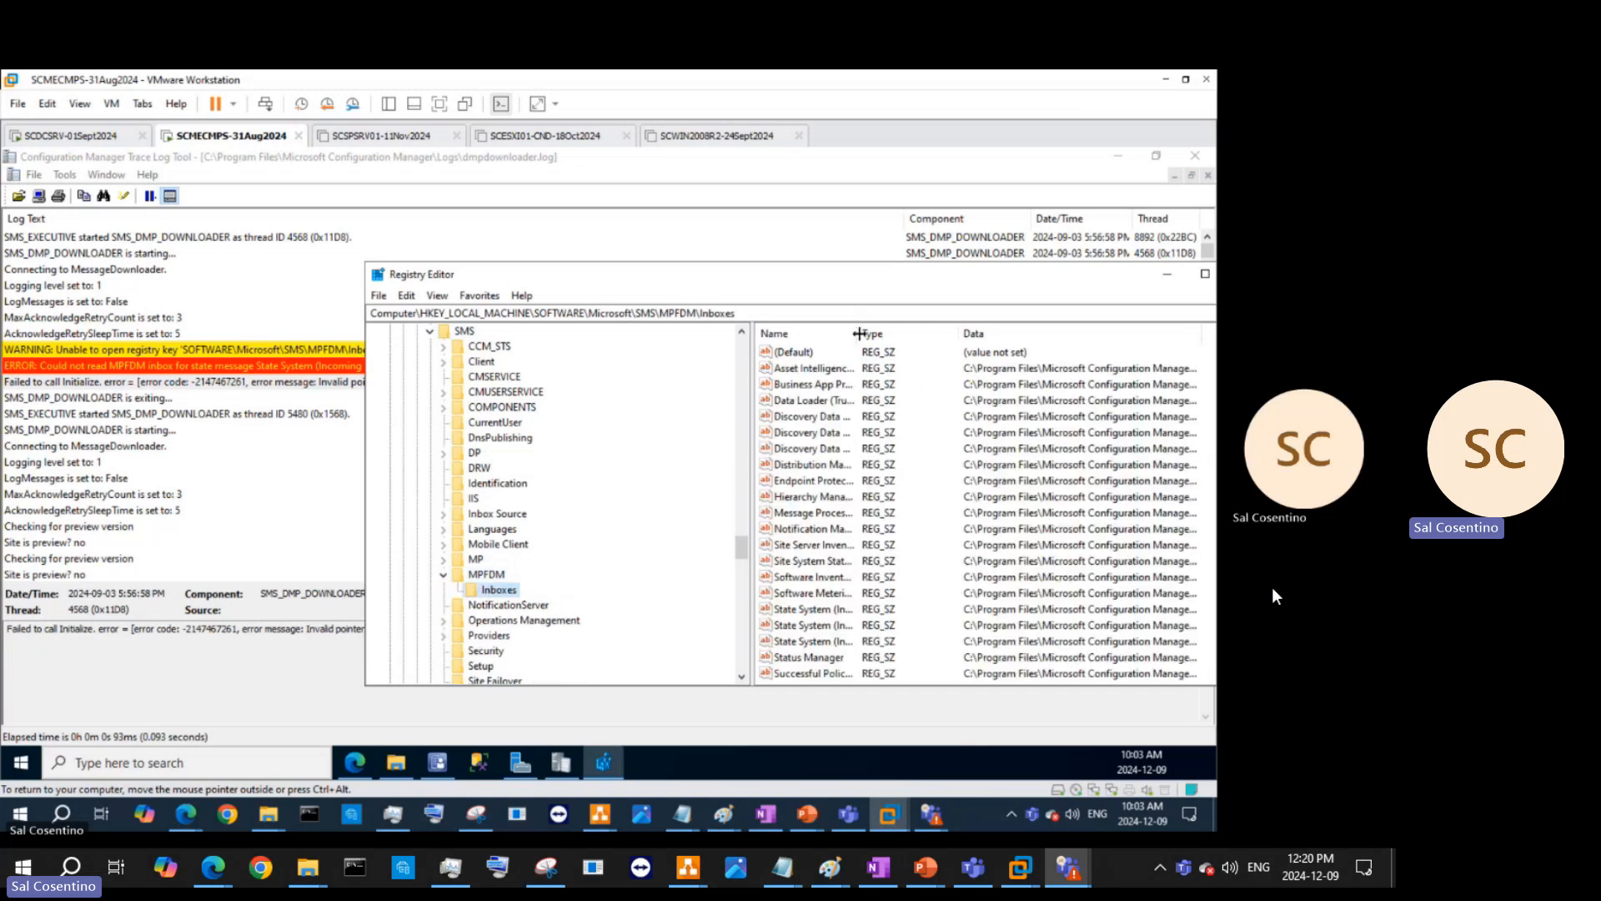
pyautogui.moveTo(859, 334); pyautogui.dragTo(932, 334)
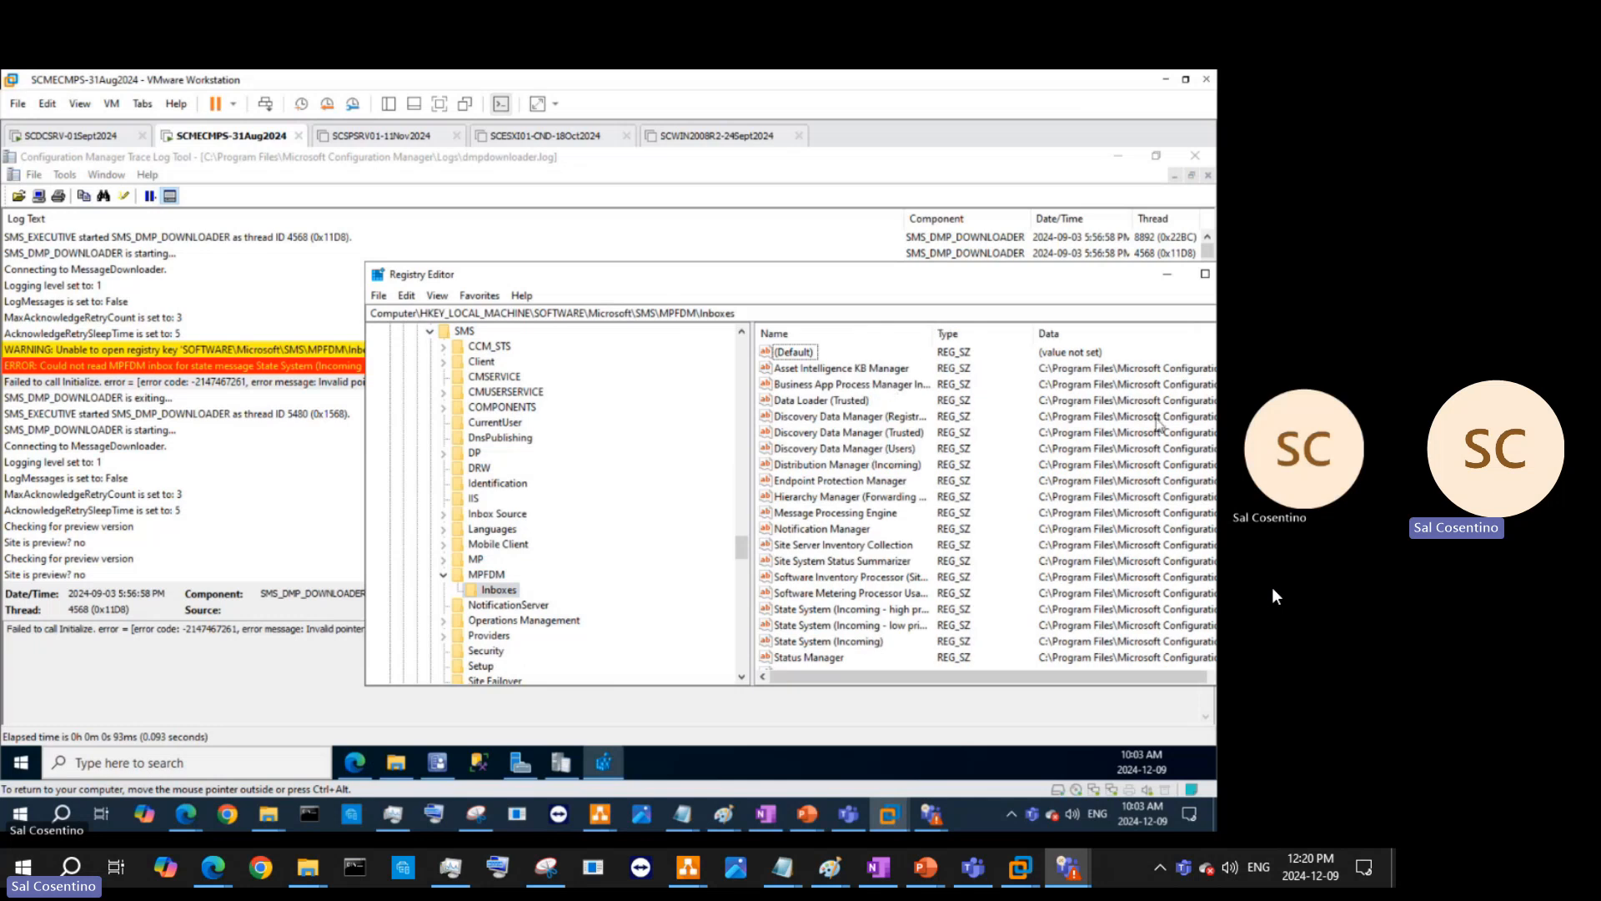
# - Compare against the dmpdownloader log, then maximize Registry Editor and widen Name and Data to show full inbox paths
pyautogui.click(1077, 254)
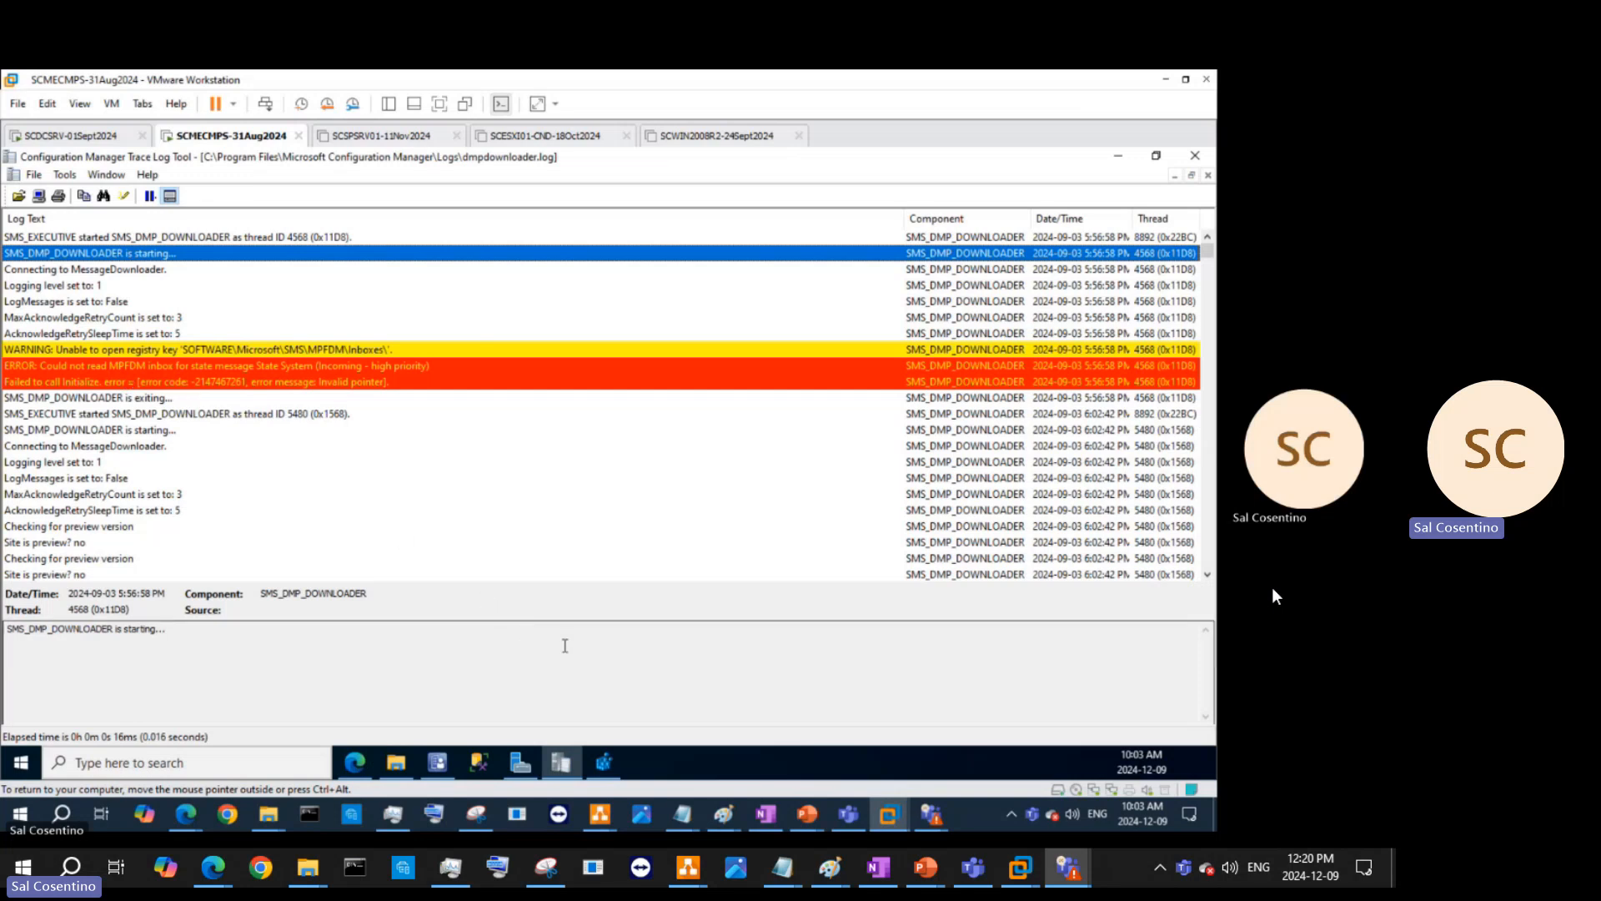
pyautogui.click(560, 762)
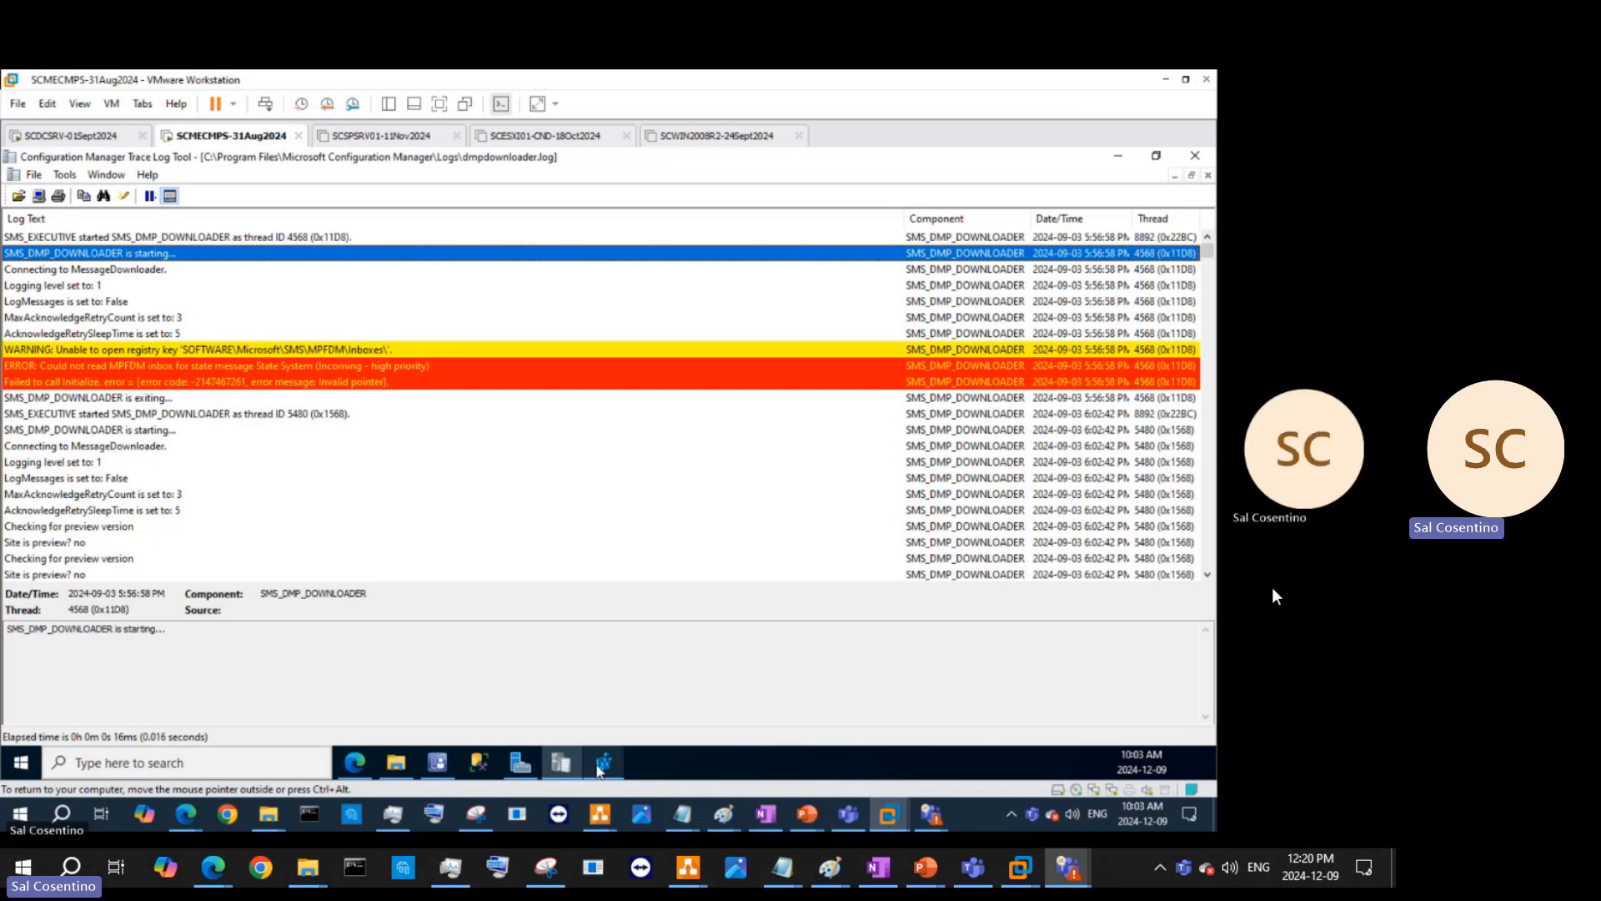
pyautogui.moveTo(796, 285); pyautogui.dragTo(567, 253)
pyautogui.click(975, 244)
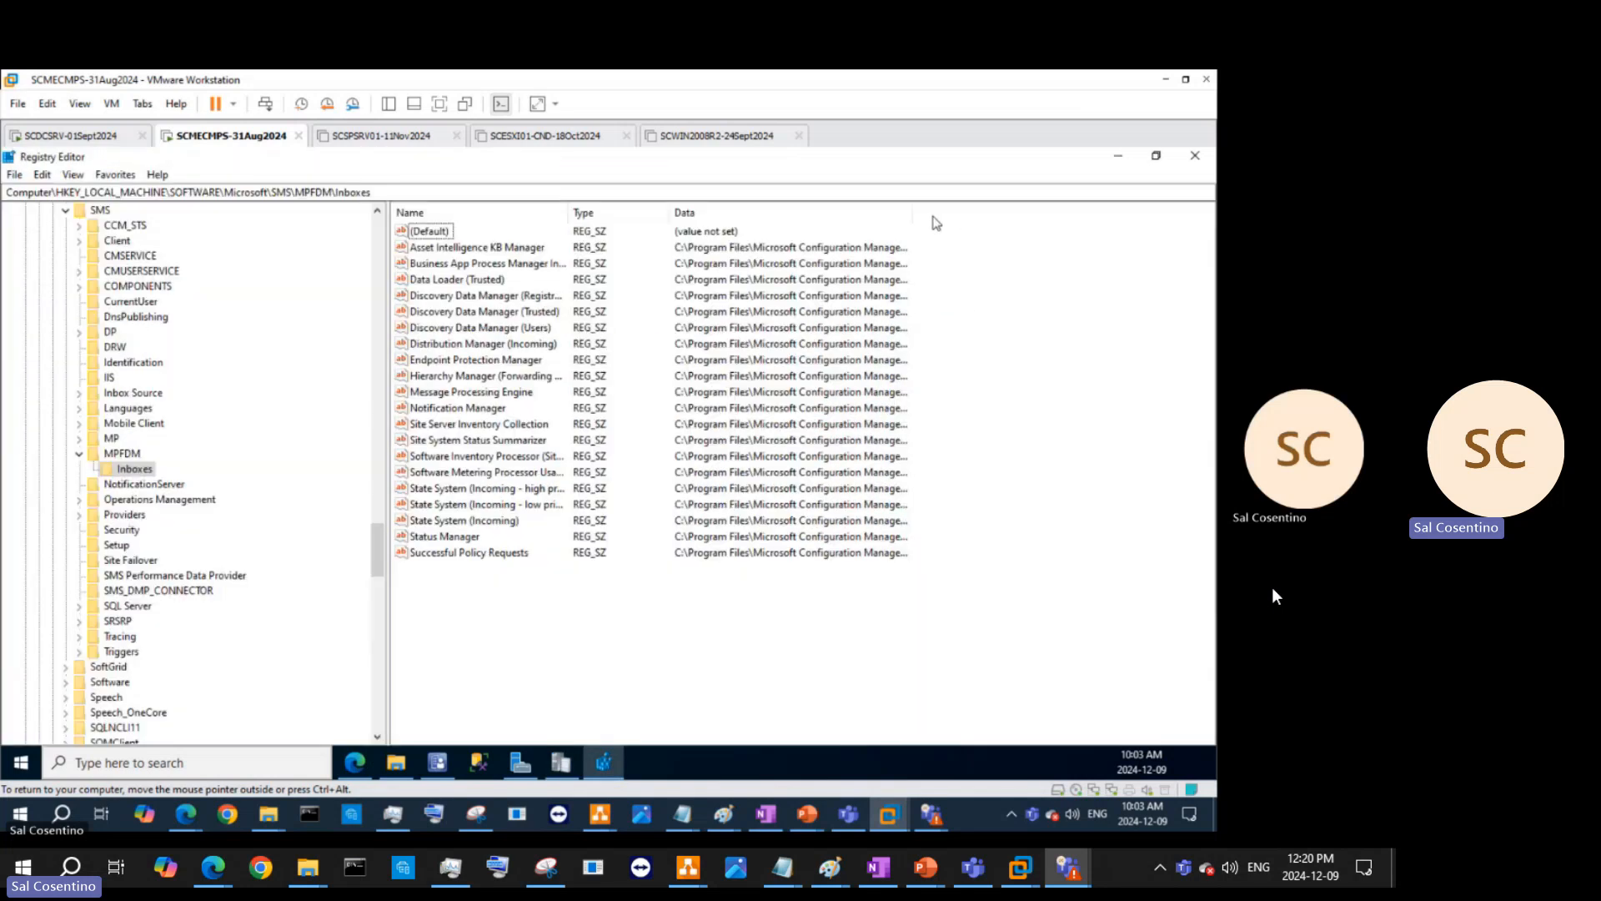
pyautogui.moveTo(936, 215); pyautogui.dragTo(1127, 220)
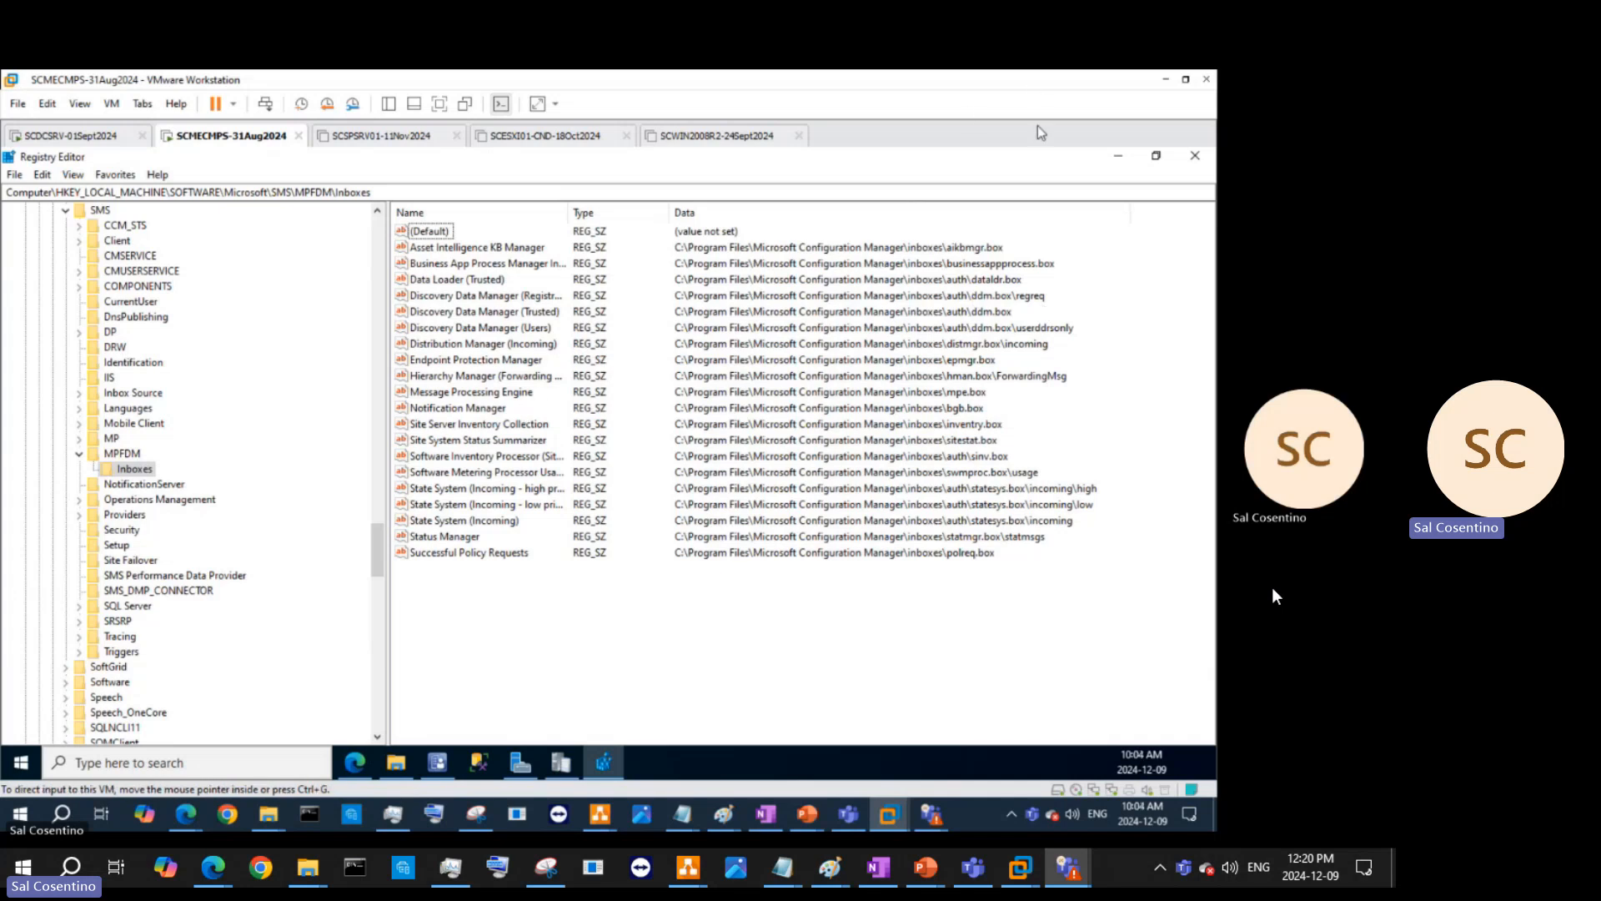
pyautogui.click(1162, 156)
pyautogui.moveTo(725, 237)
pyautogui.mouseDown()
pyautogui.moveTo(739, 406)
pyautogui.moveTo(719, 270)
pyautogui.mouseUp()
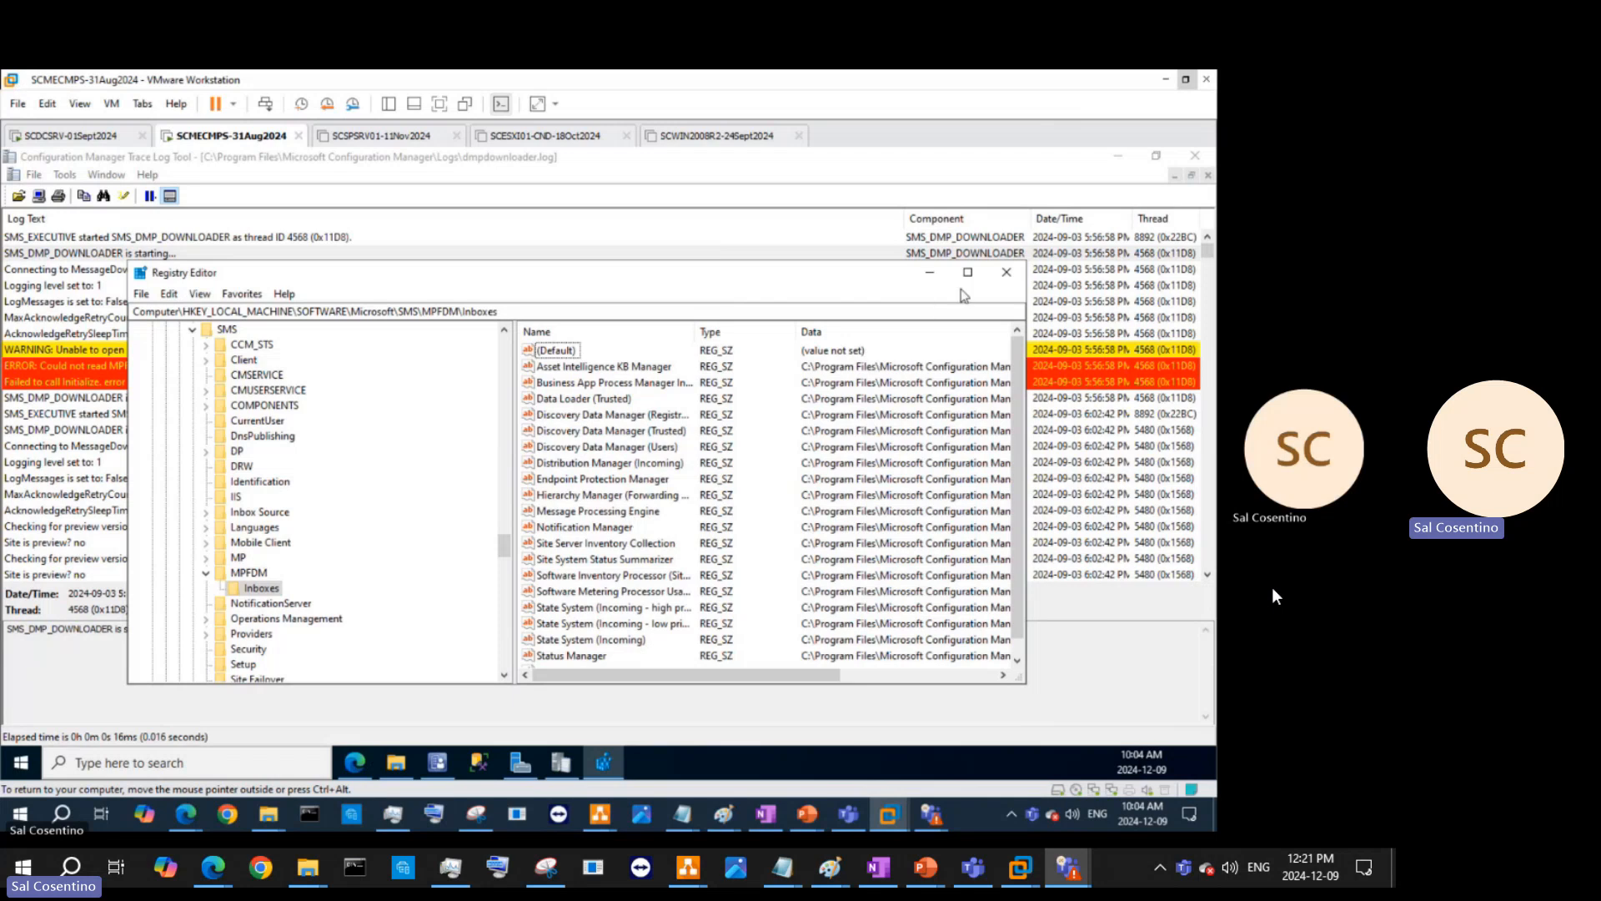
pyautogui.click(968, 272)
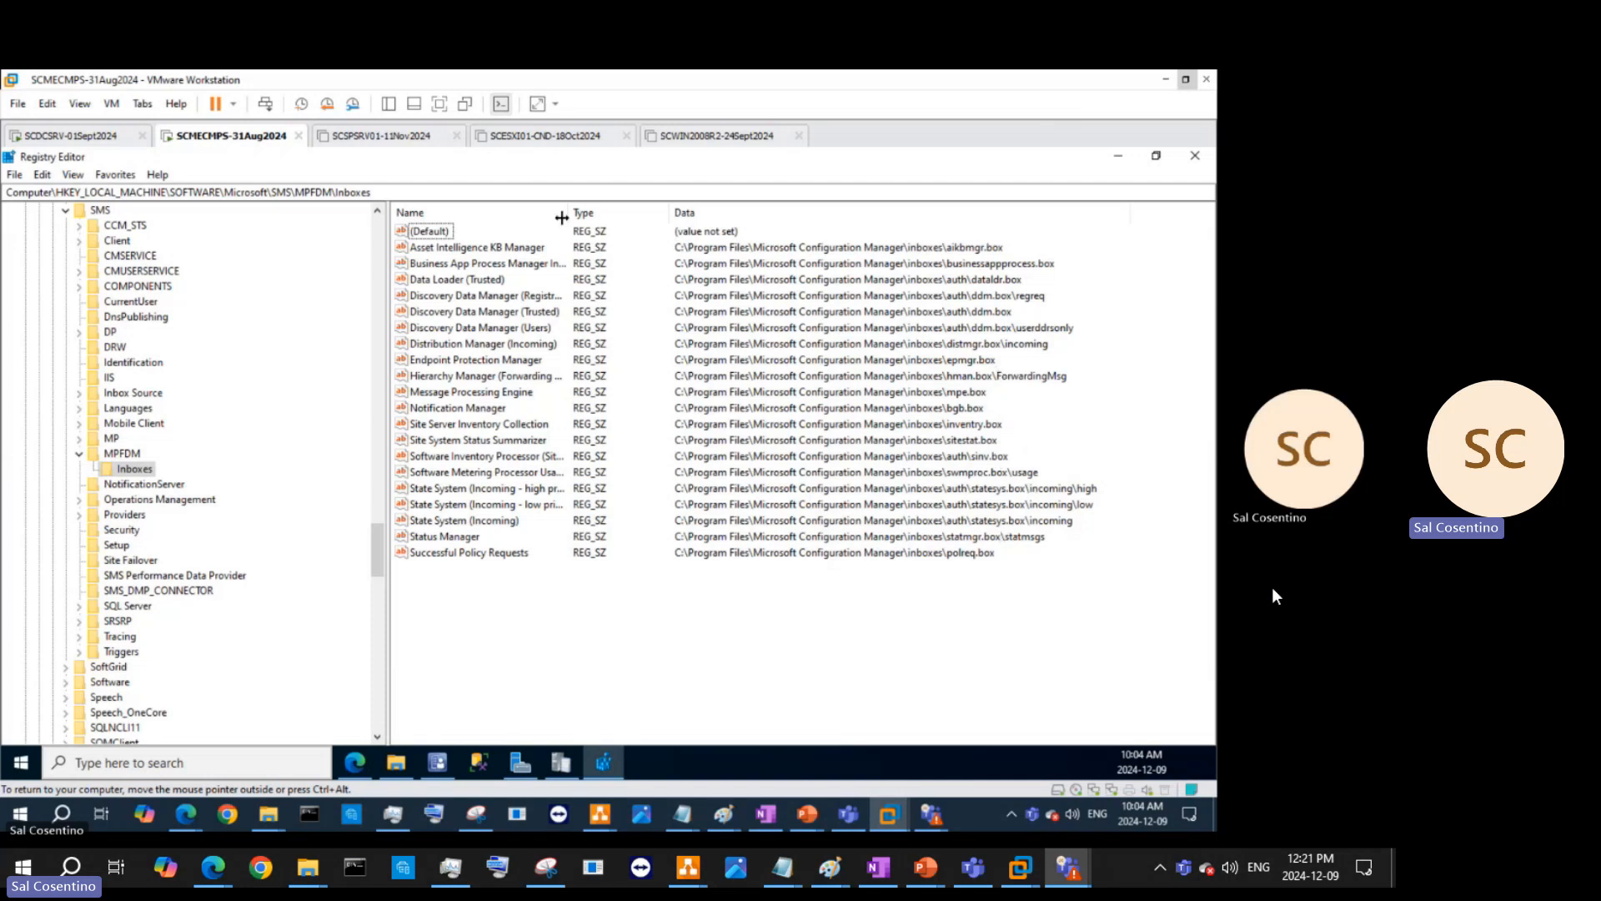
pyautogui.moveTo(571, 211); pyautogui.dragTo(671, 224)
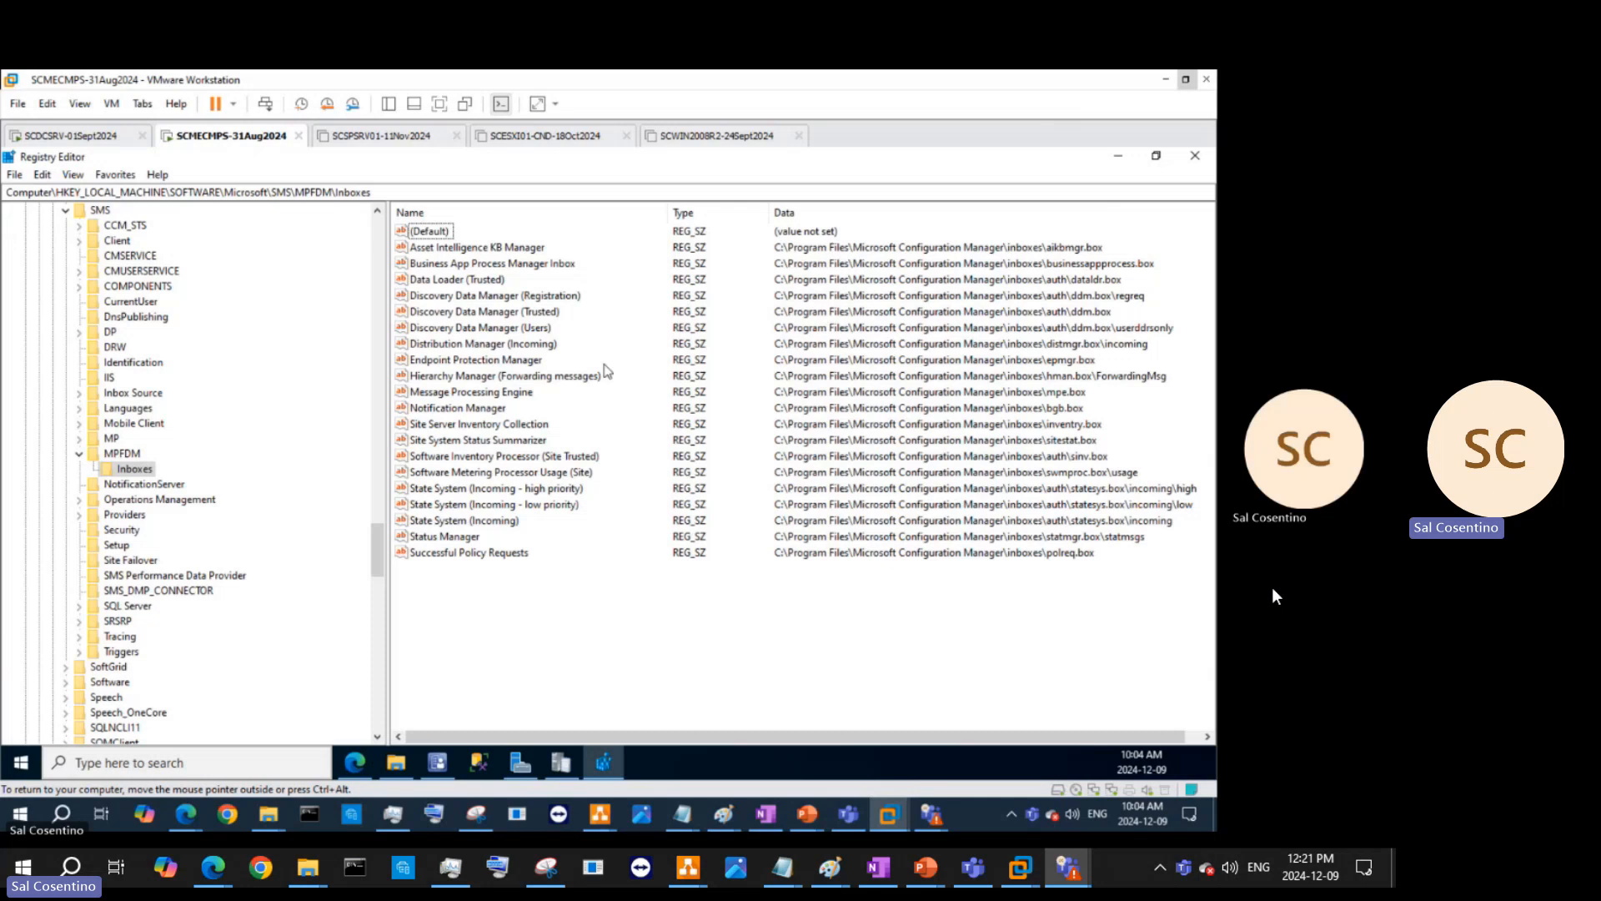
# - Select the State System high- and low-priority inbox values, then minimize Registry Editor
pyautogui.click(531, 492)
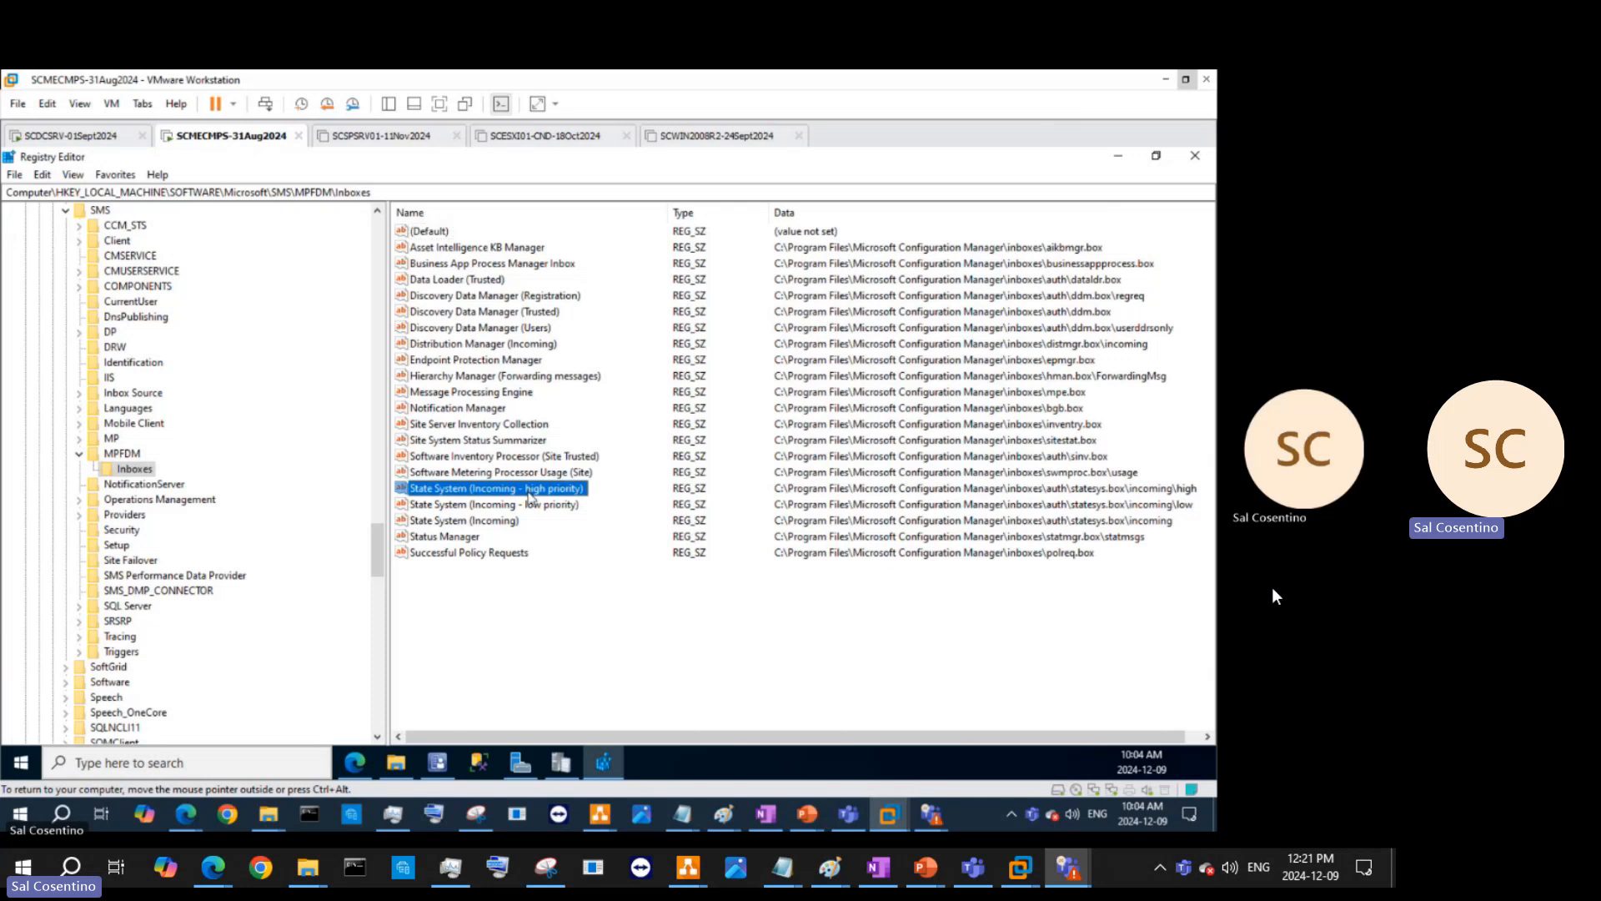
pyautogui.click(523, 506)
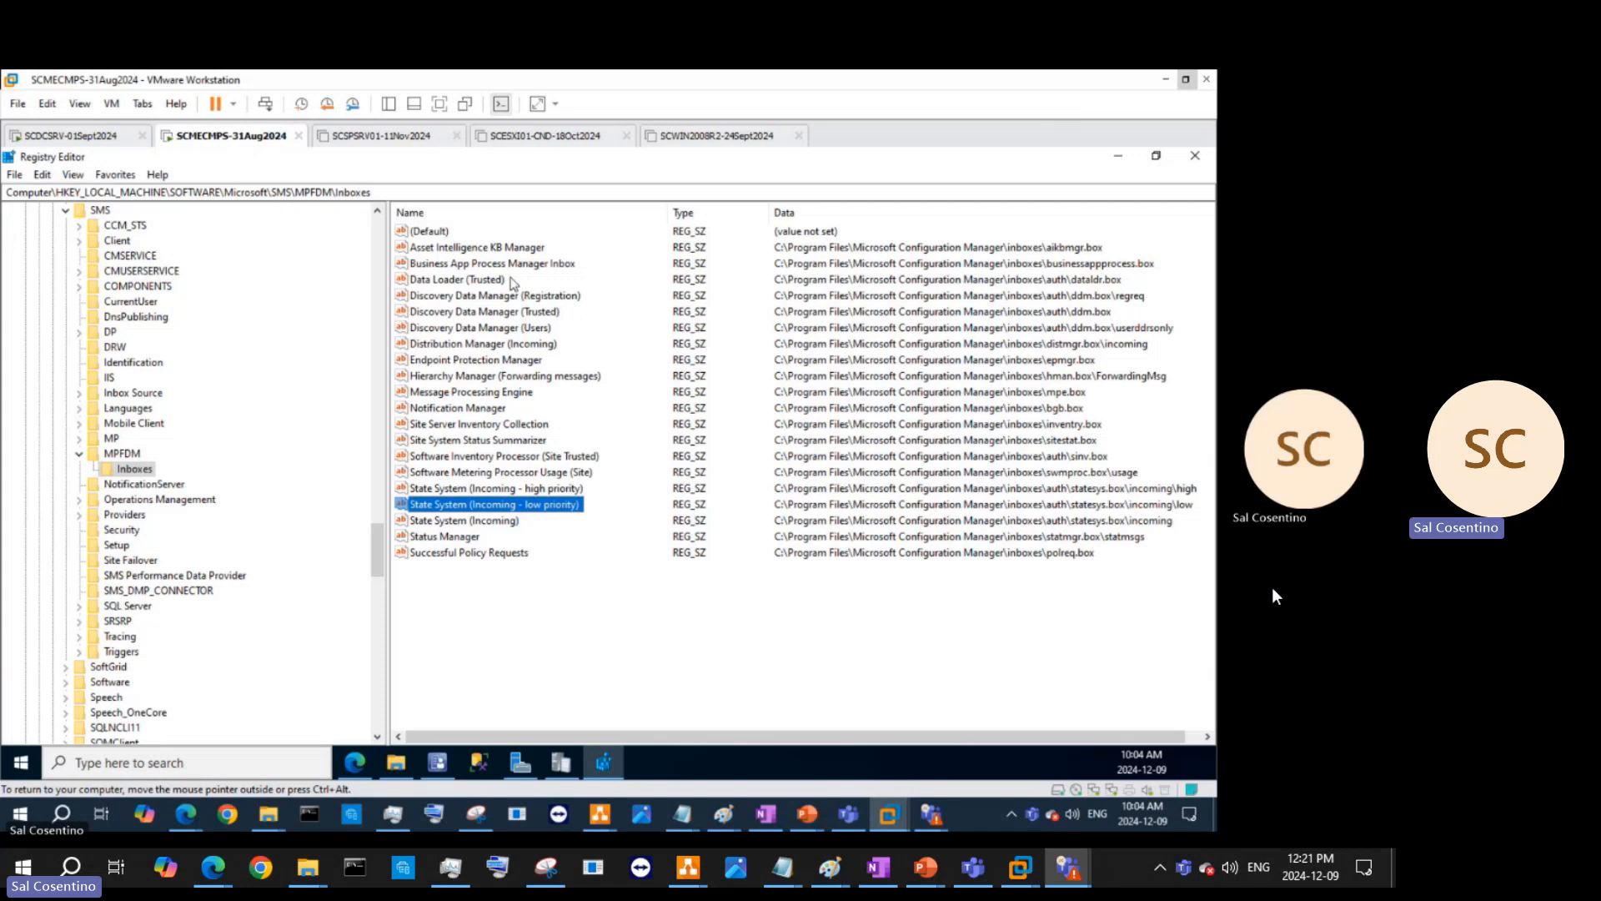
pyautogui.click(1132, 162)
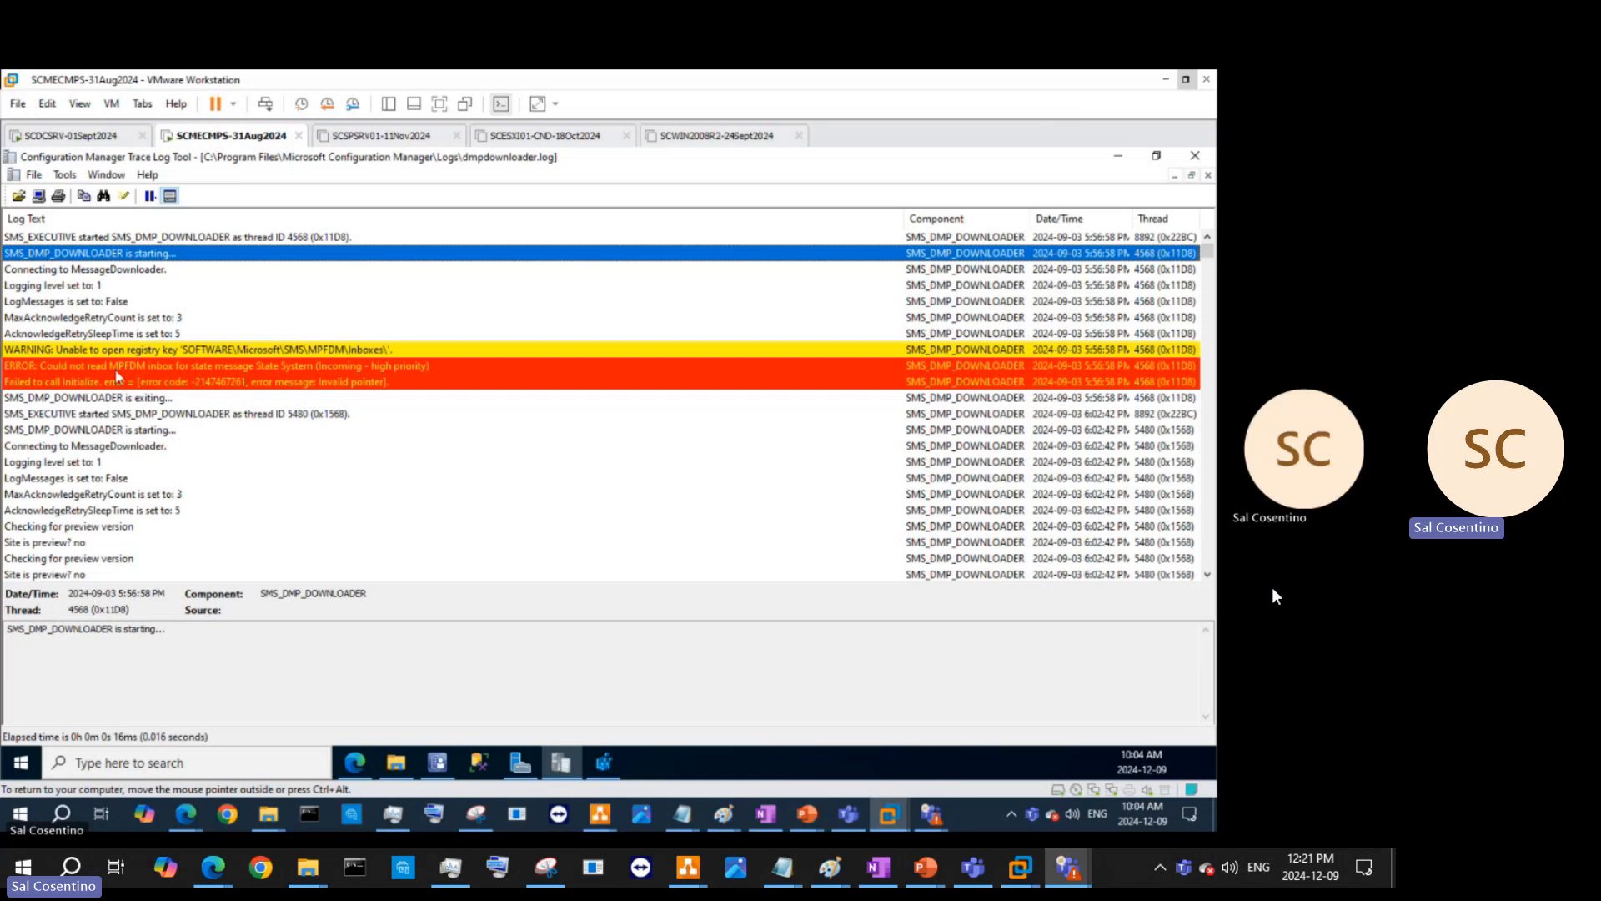
# - Copy the MPFDM inbox error line from CMTrace and search Bing for it in a new Edge tab
pyautogui.rightClick(187, 372)
pyautogui.click(307, 377)
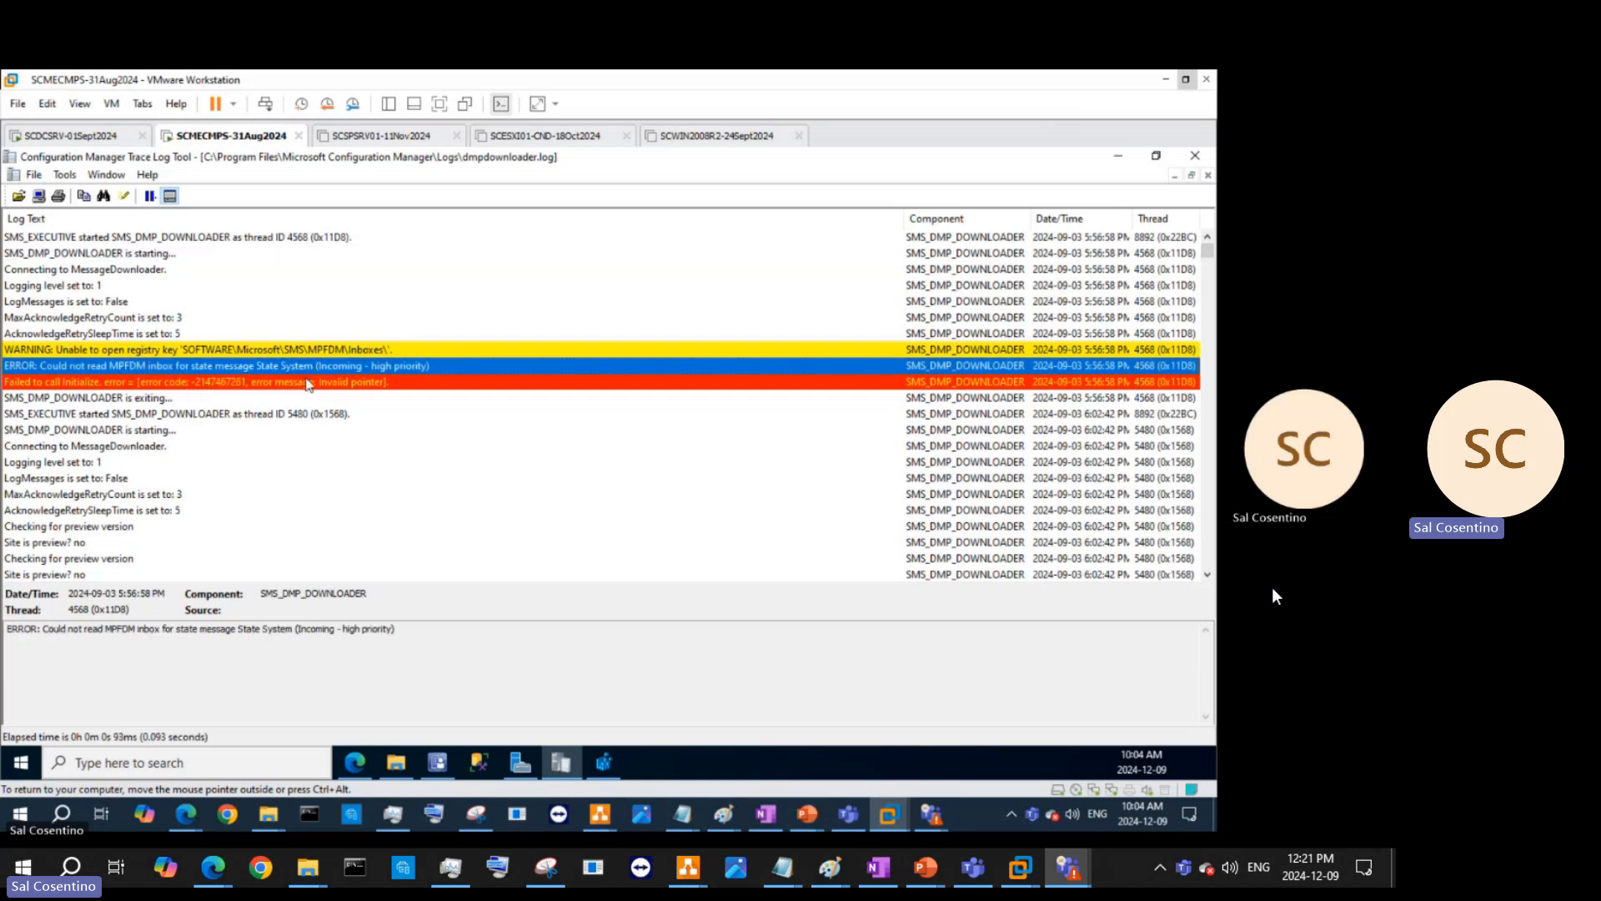
pyautogui.click(354, 762)
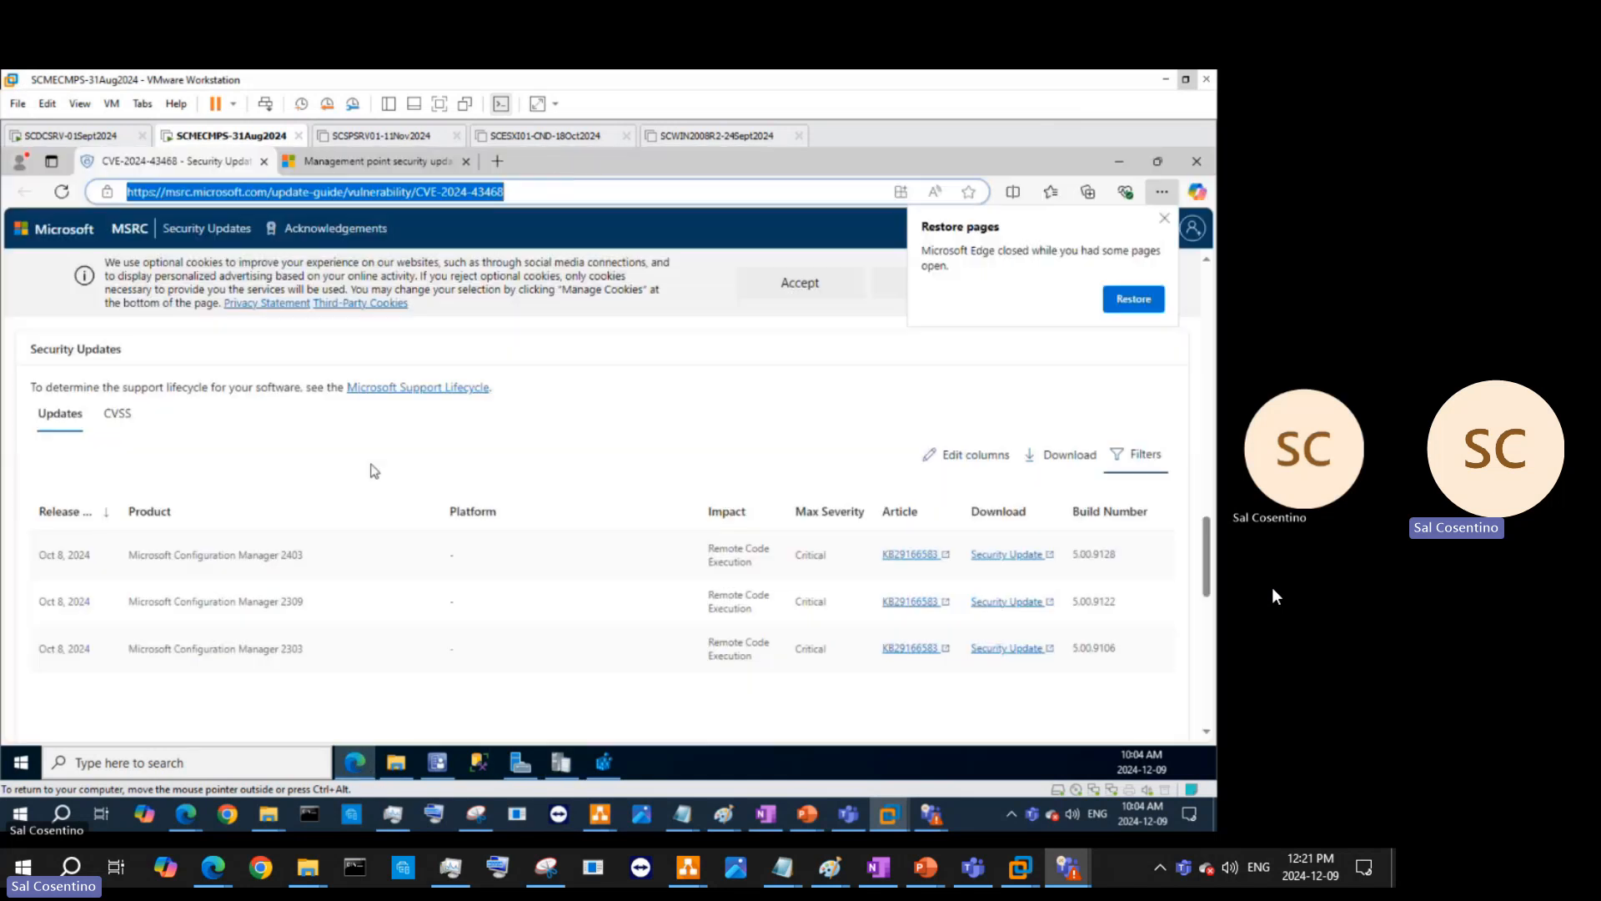
pyautogui.click(497, 160)
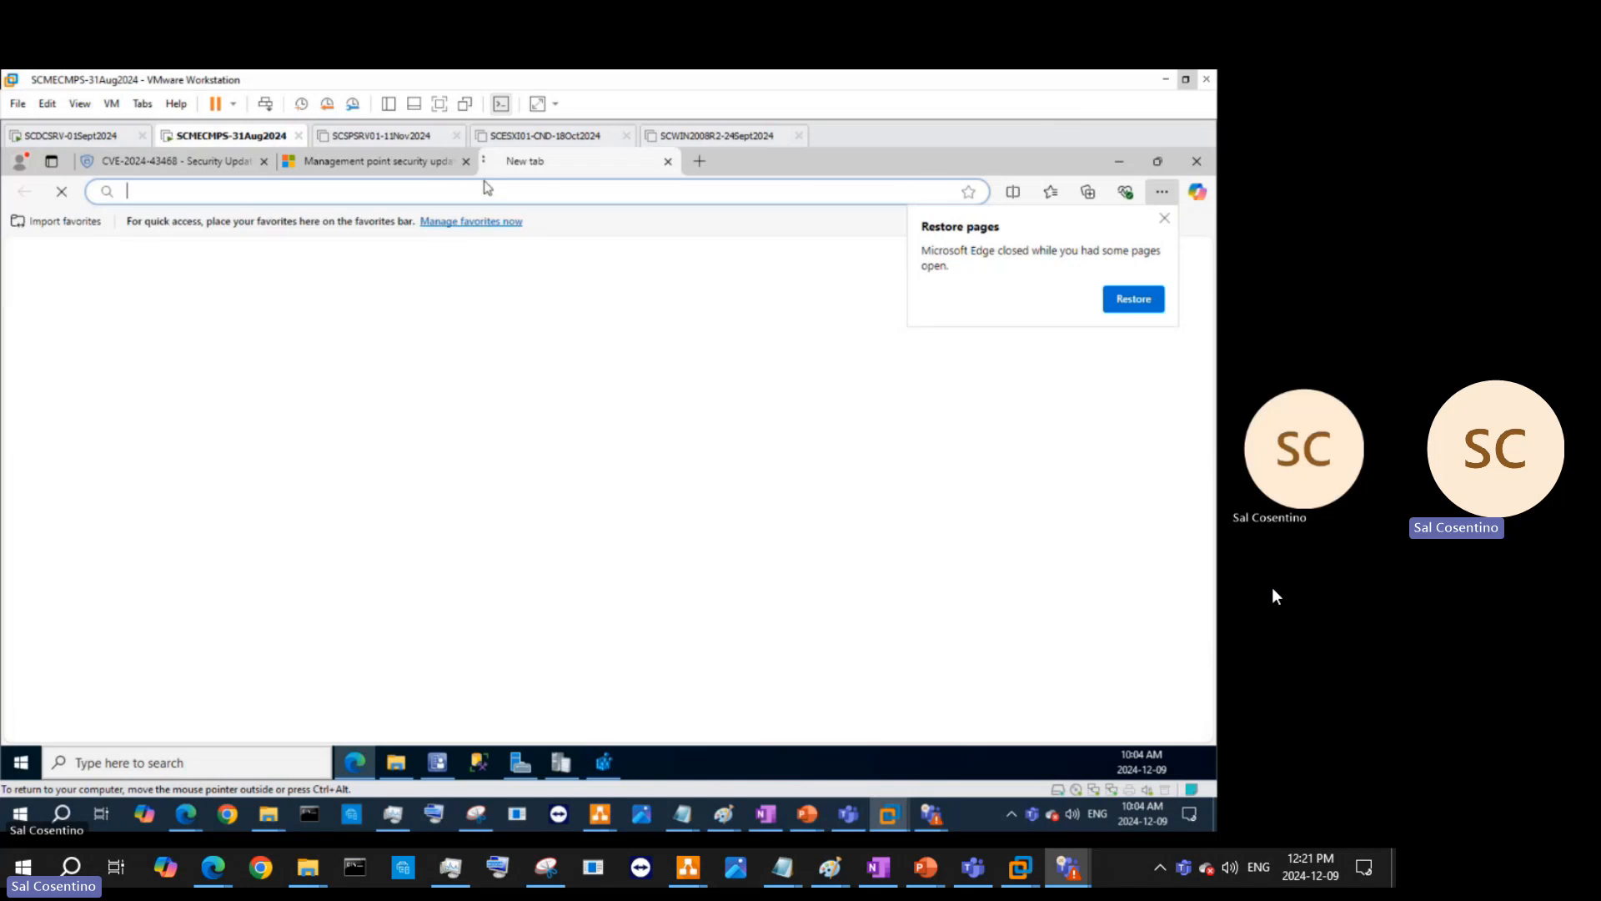
pyautogui.click(480, 192)
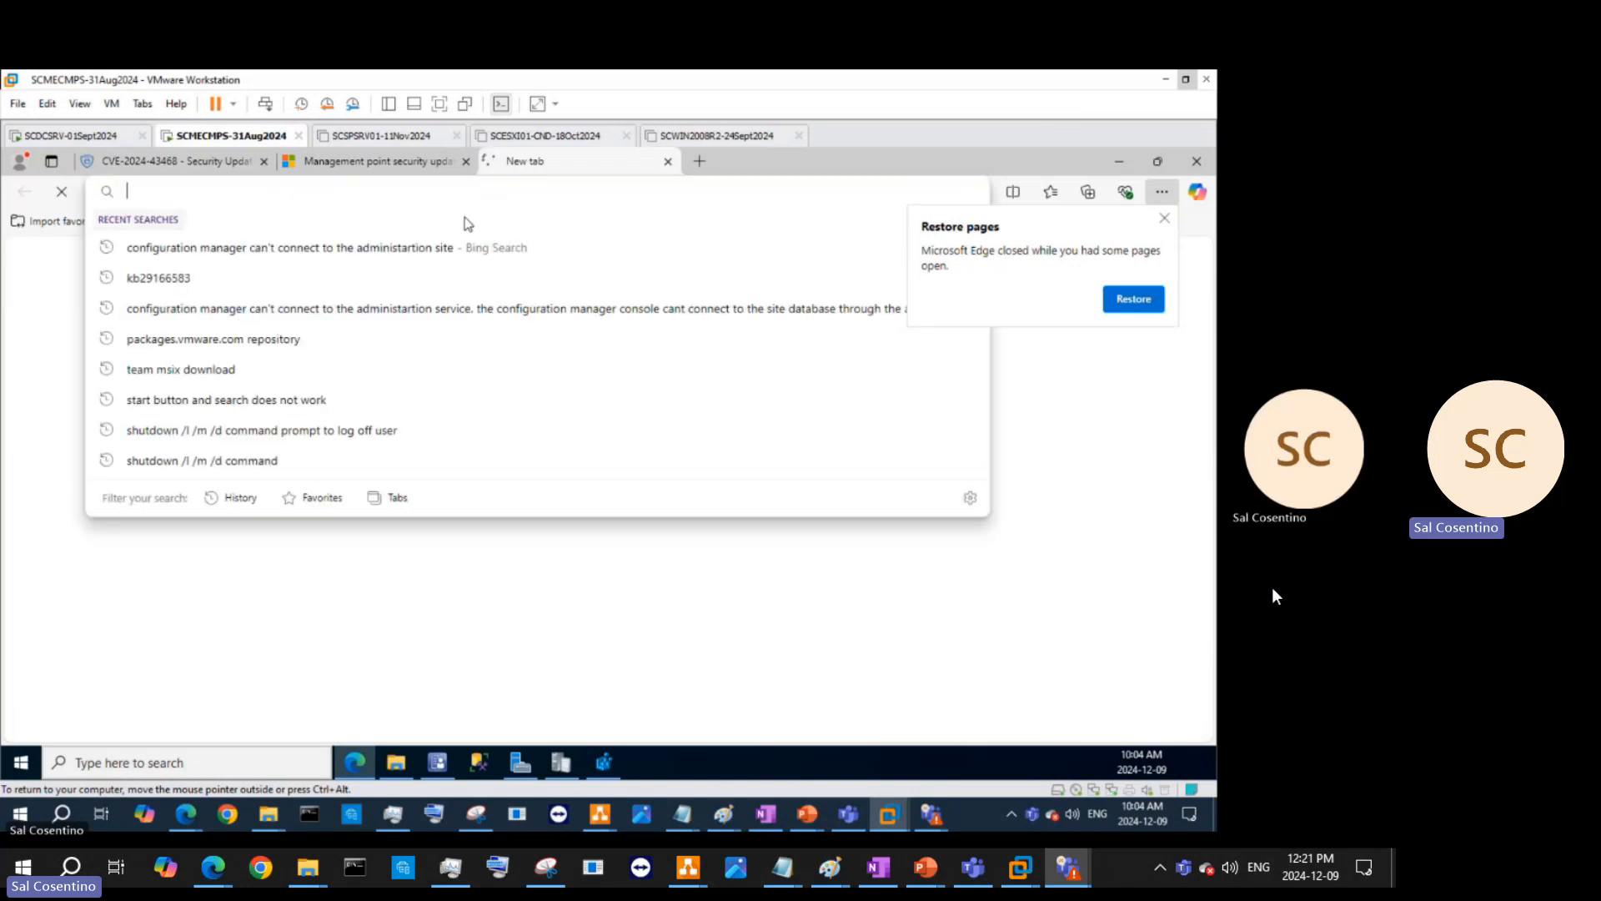
pyautogui.write('ERROR: Could not read MPFDM inbox for state message State System (Incoming - high priority)\tSMS_DMP_DOWNLOADER\t2024-09-03 5:56:58 PM\t4568 (0x11D8)')
pyautogui.click(492, 221)
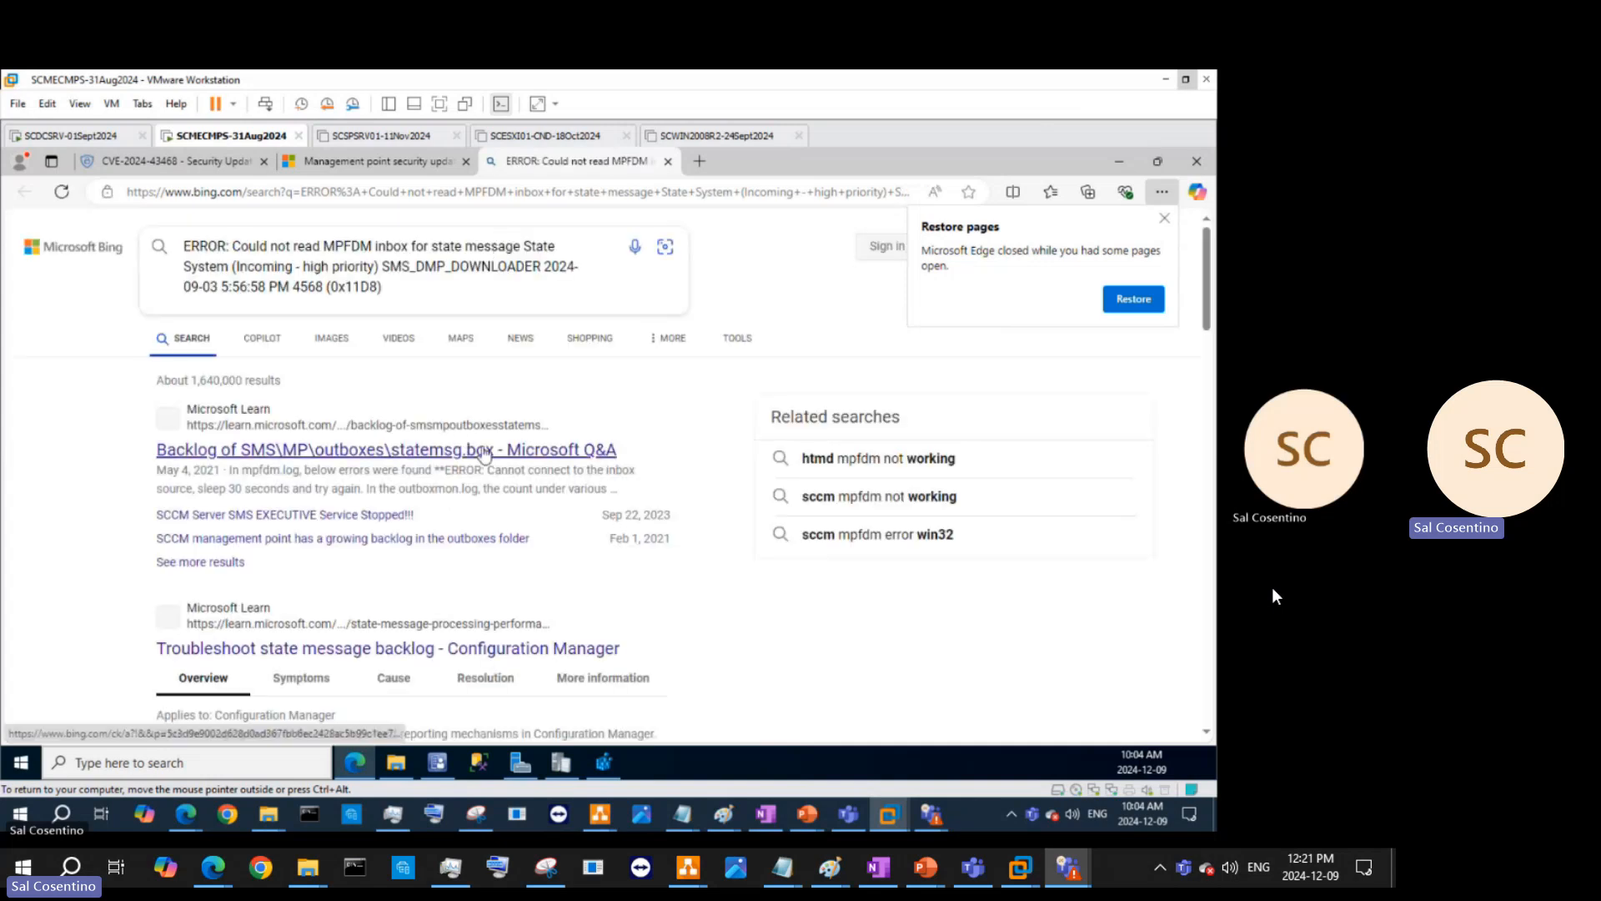
# - Open and read the Microsoft Learn Q&A thread 'Backlog of SMS\MP\outboxes\statemsg.box'
pyautogui.click(483, 446)
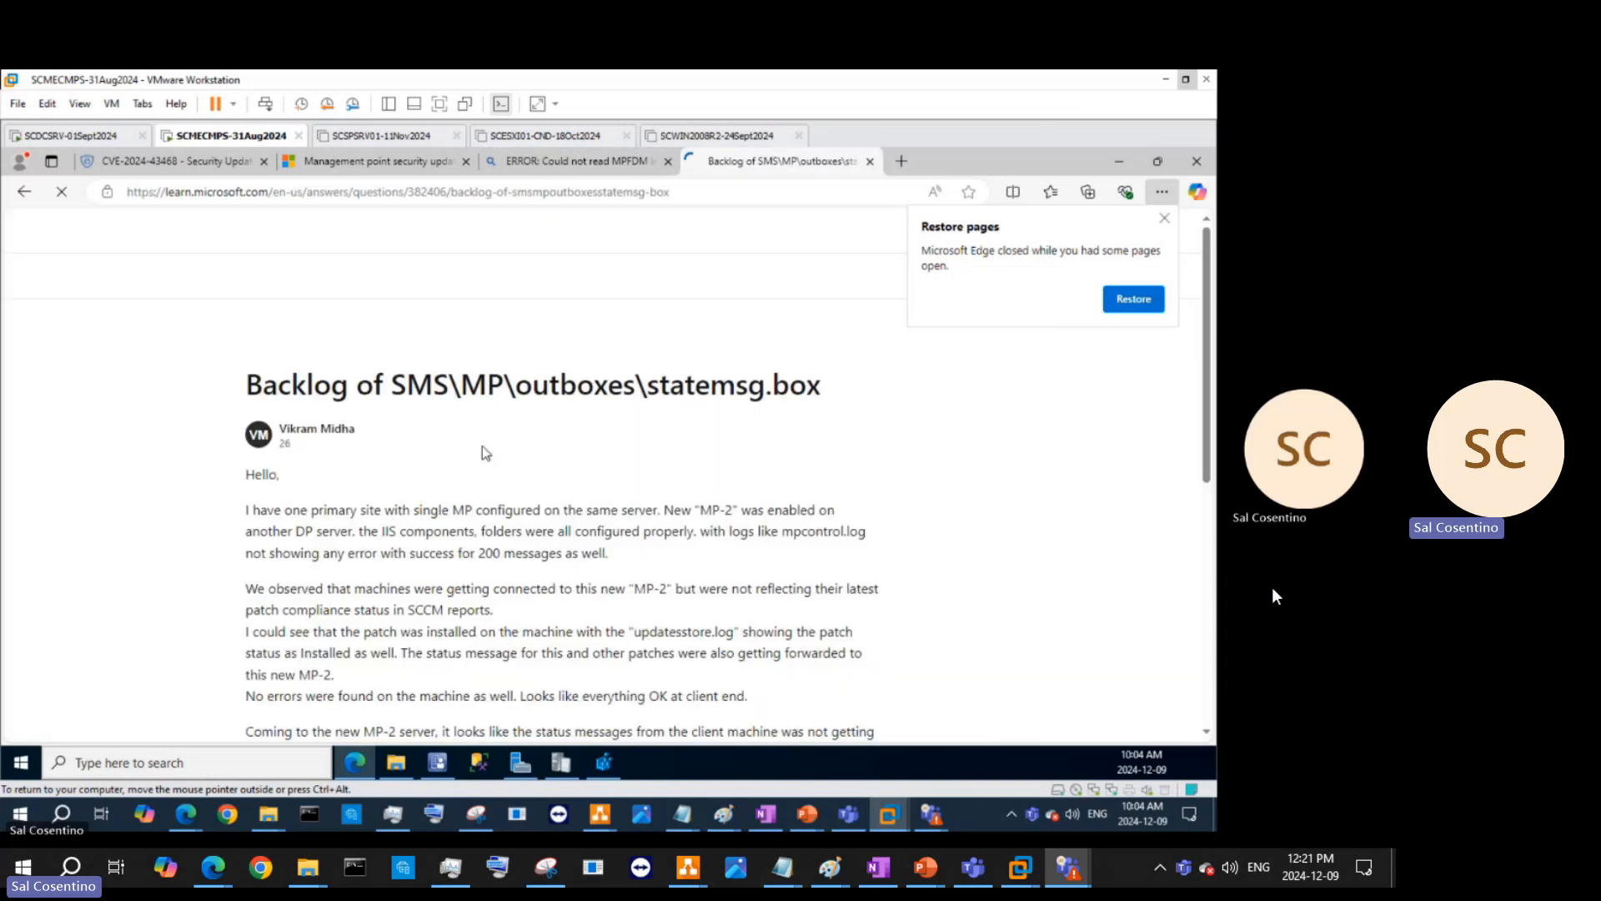
pyautogui.scroll(-5, 651, 553)
pyautogui.scroll(4, 497, 564)
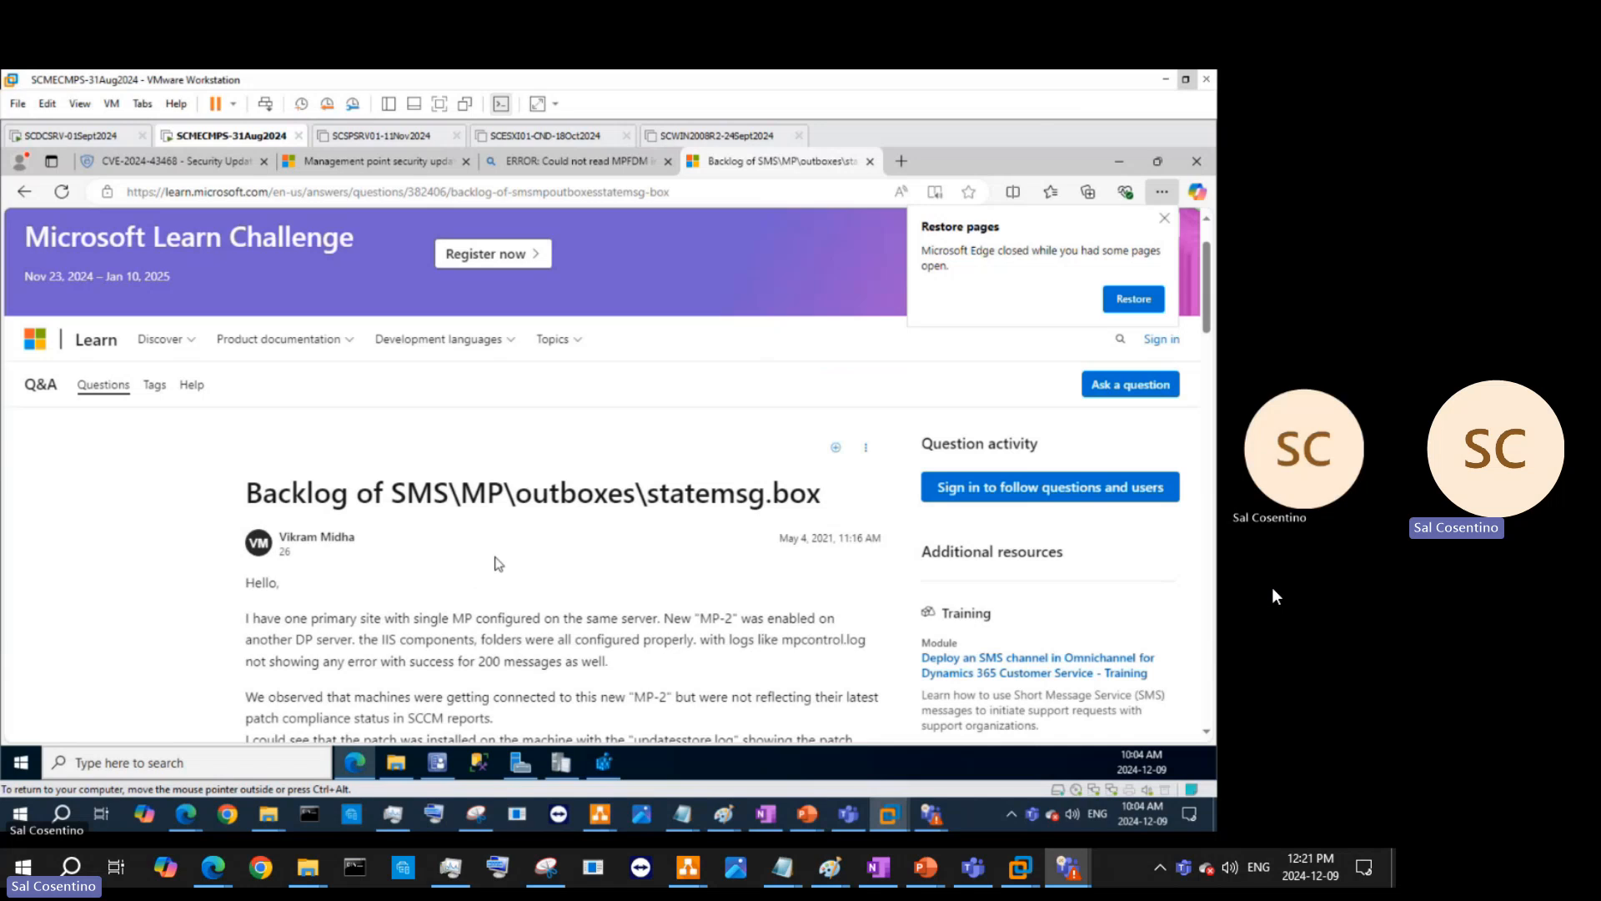
pyautogui.scroll(-2, 498, 564)
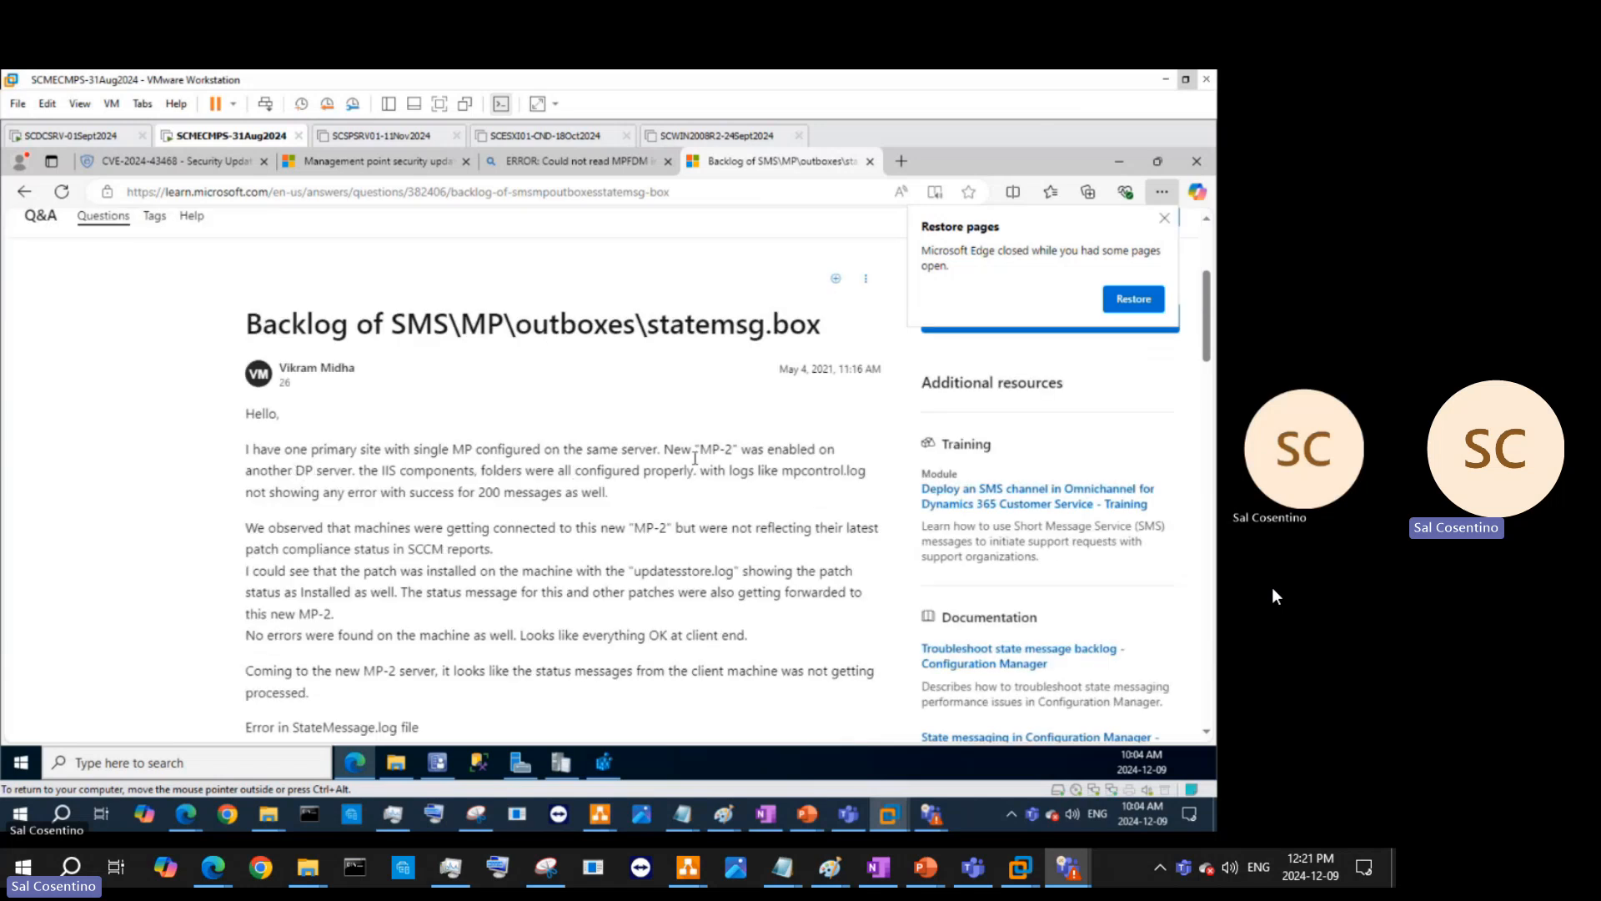
pyautogui.scroll(-4, 701, 467)
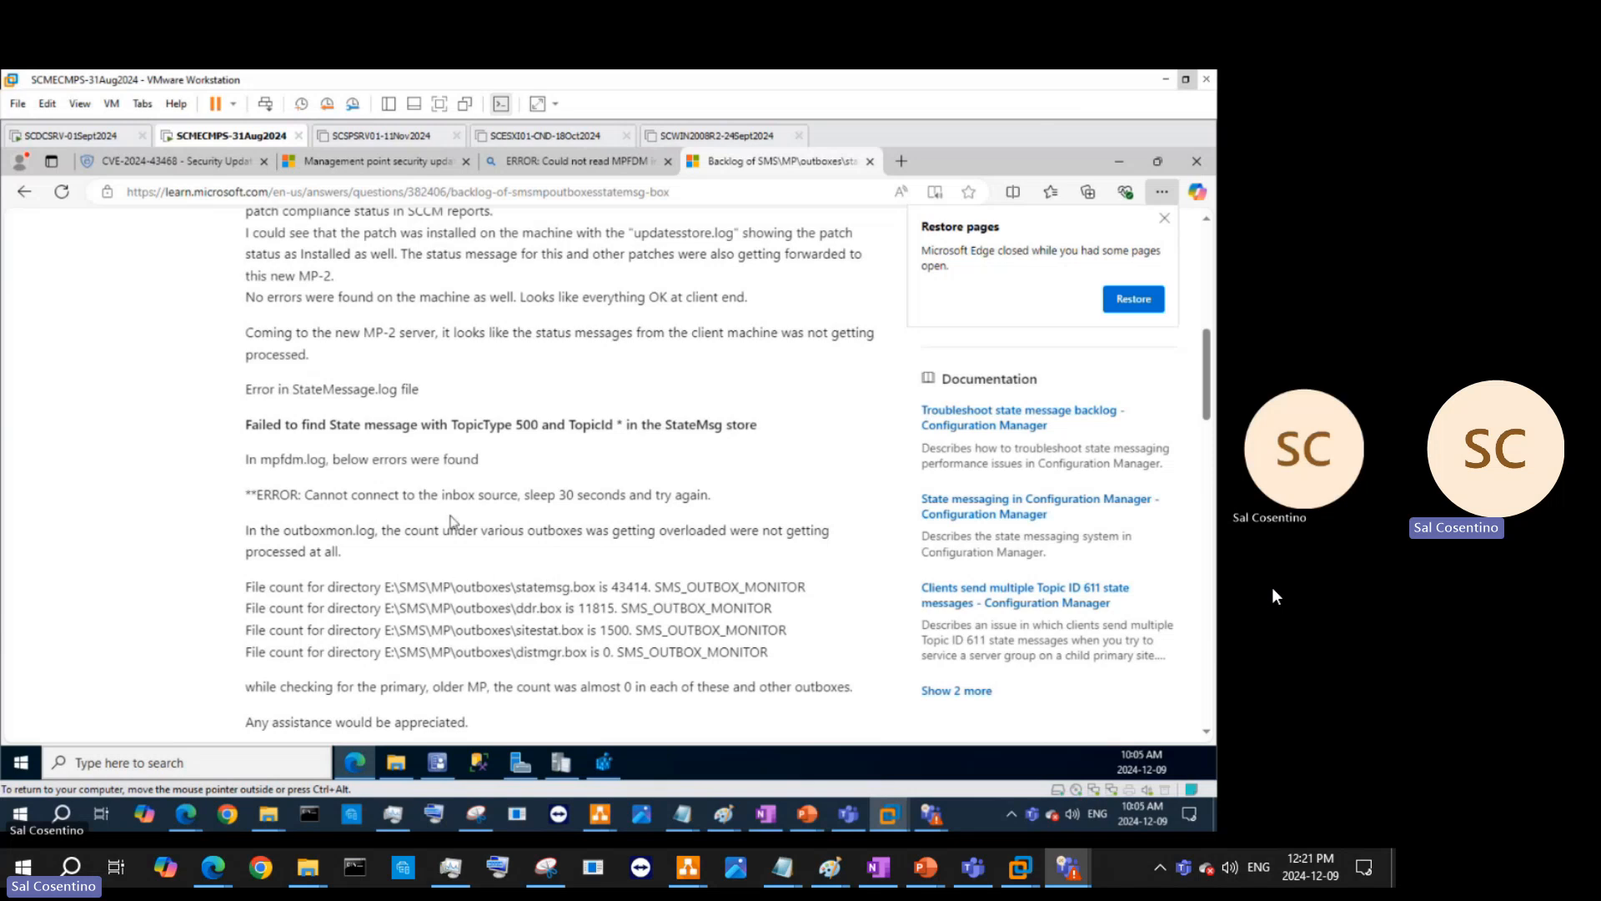
pyautogui.scroll(-2, 450, 521)
pyautogui.scroll(-12, 473, 524)
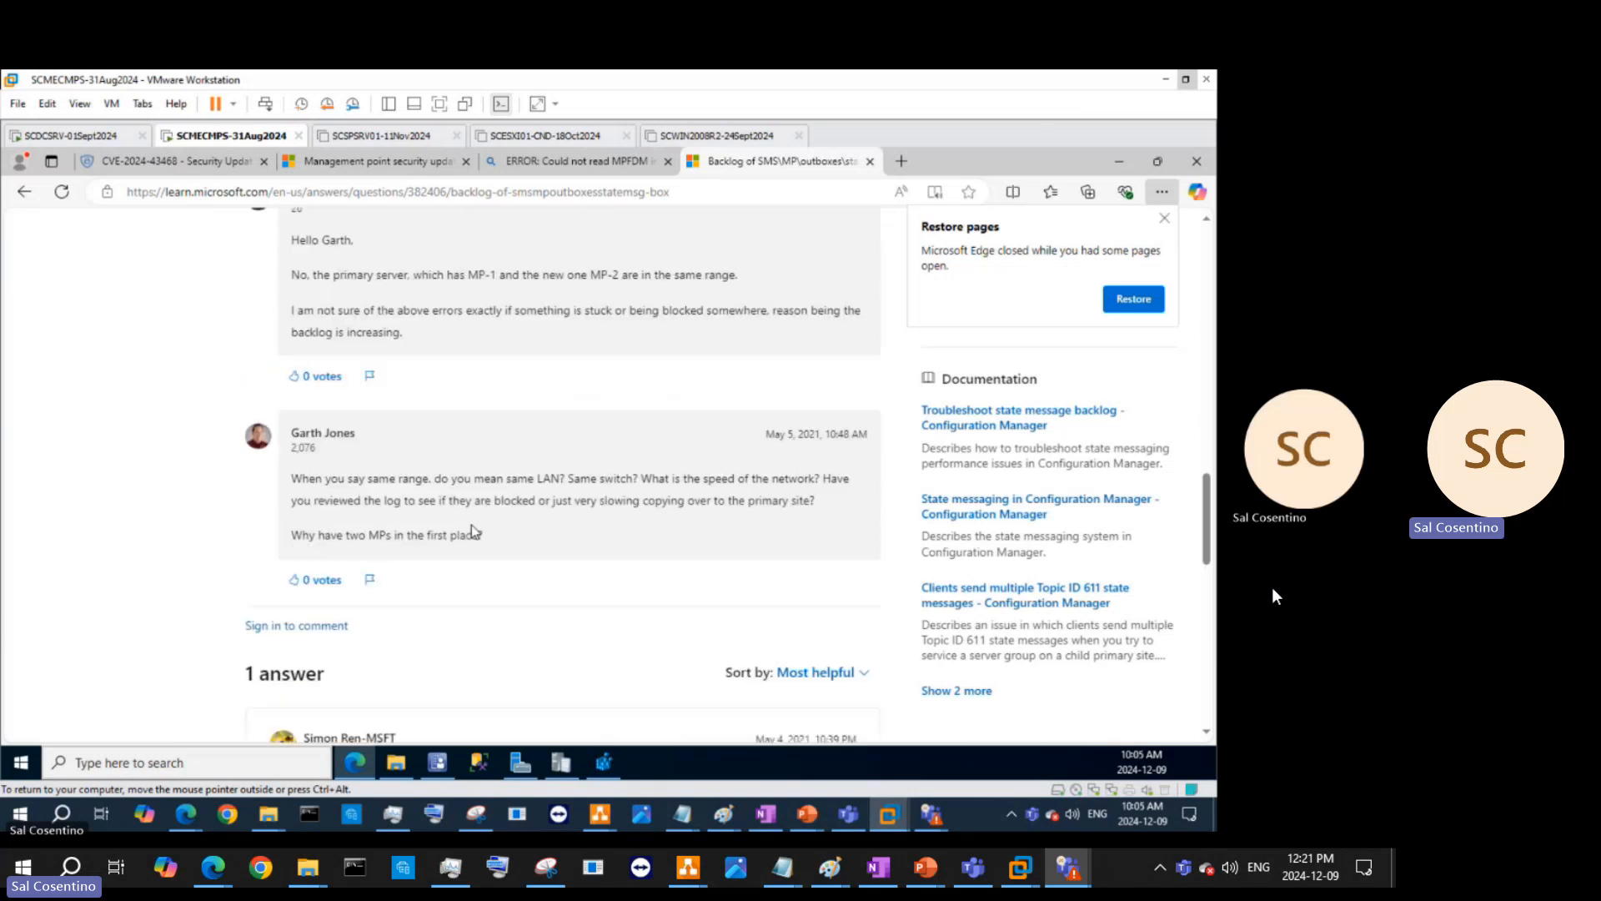
pyautogui.scroll(-4, 472, 525)
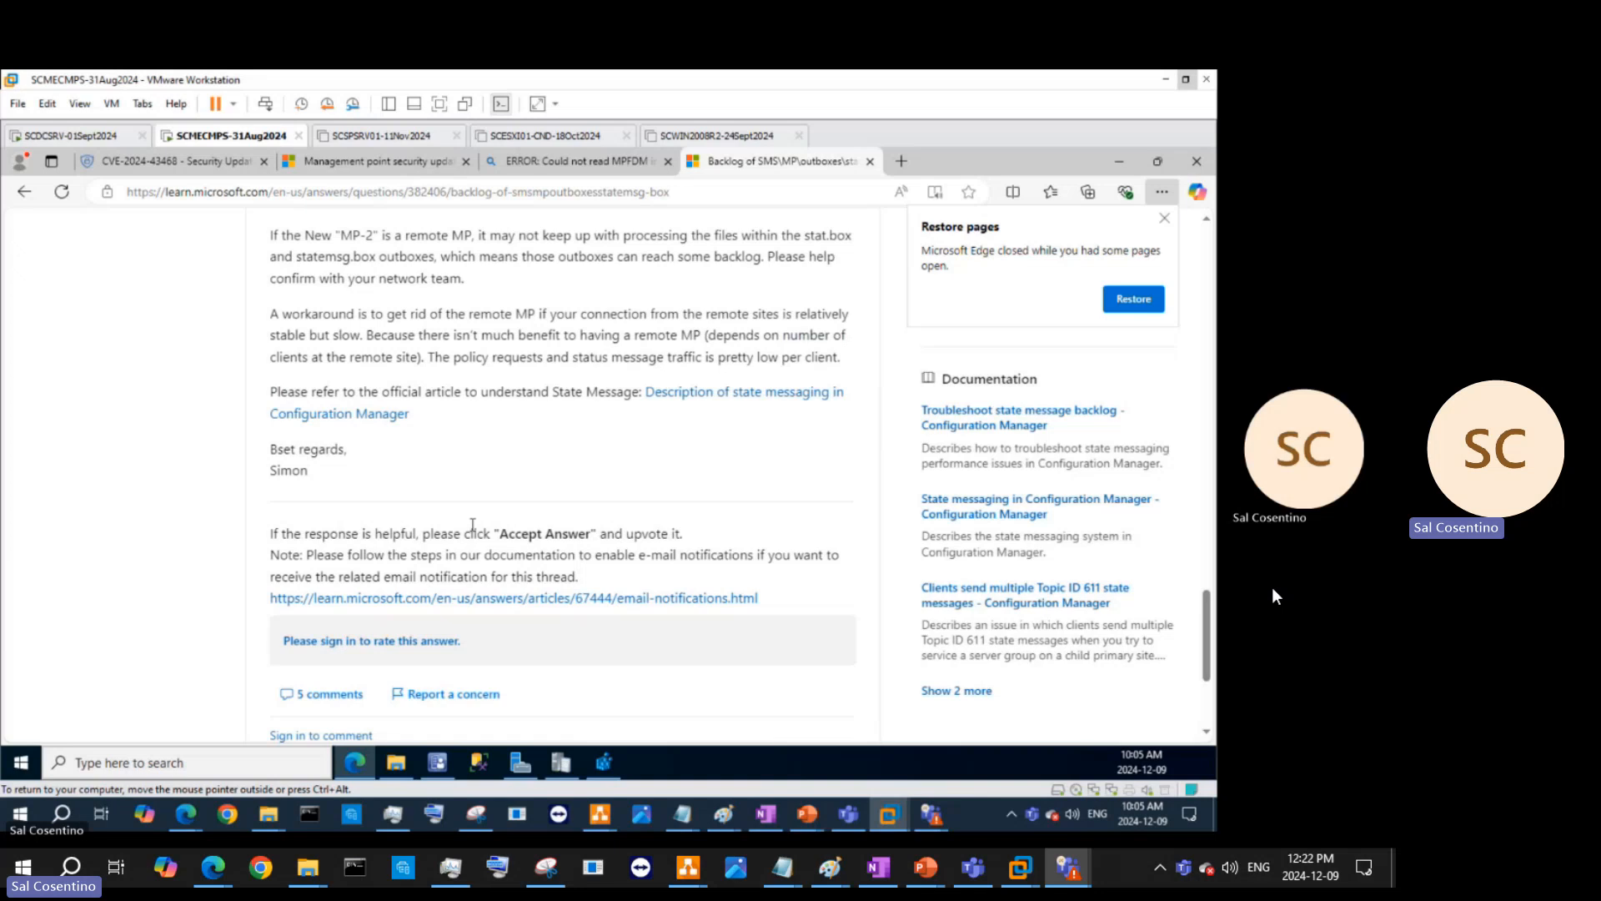
pyautogui.scroll(-3, 473, 525)
pyautogui.scroll(8, 472, 530)
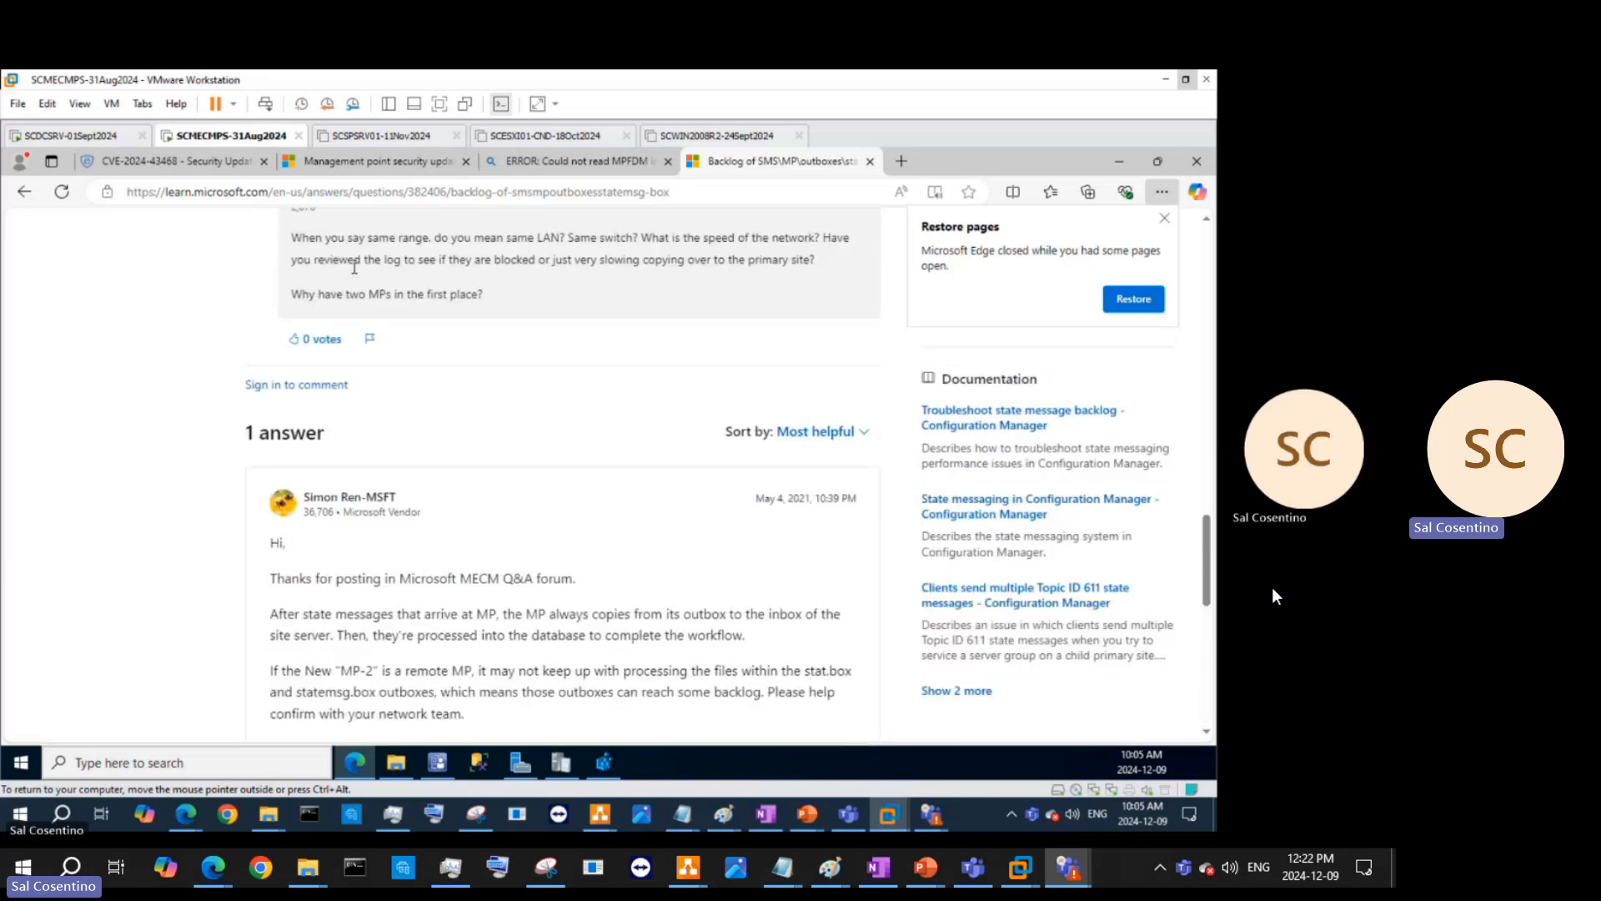
# - Open and scroll through the state message processing troubleshooting article
pyautogui.click(1013, 415)
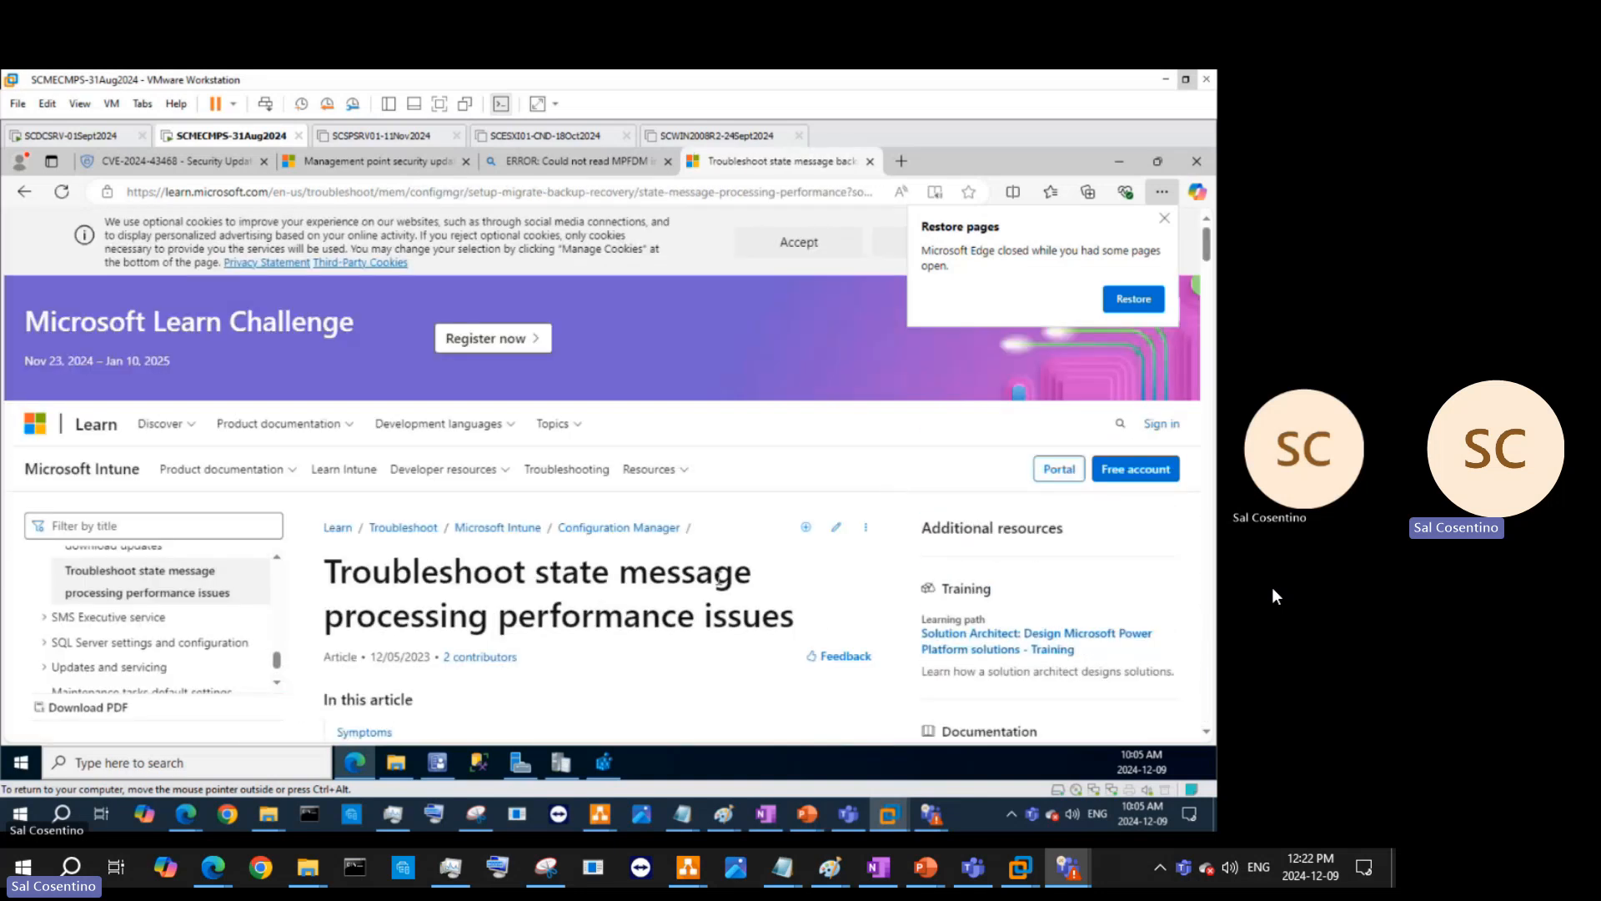
pyautogui.scroll(-3, 721, 583)
pyautogui.scroll(-6, 722, 584)
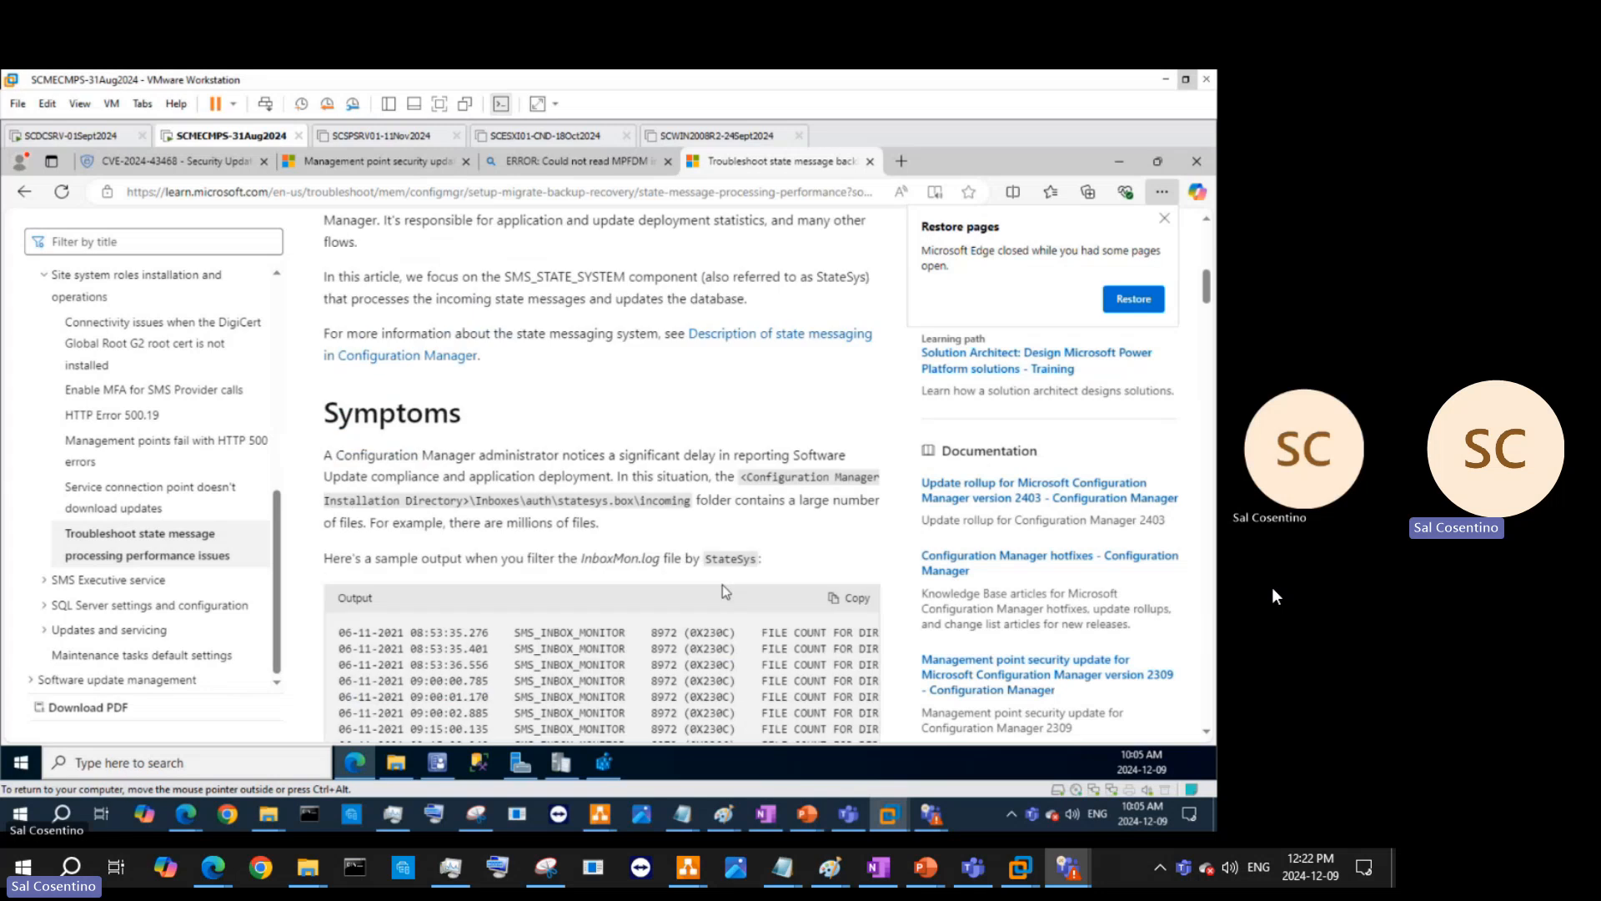
pyautogui.scroll(-5, 722, 584)
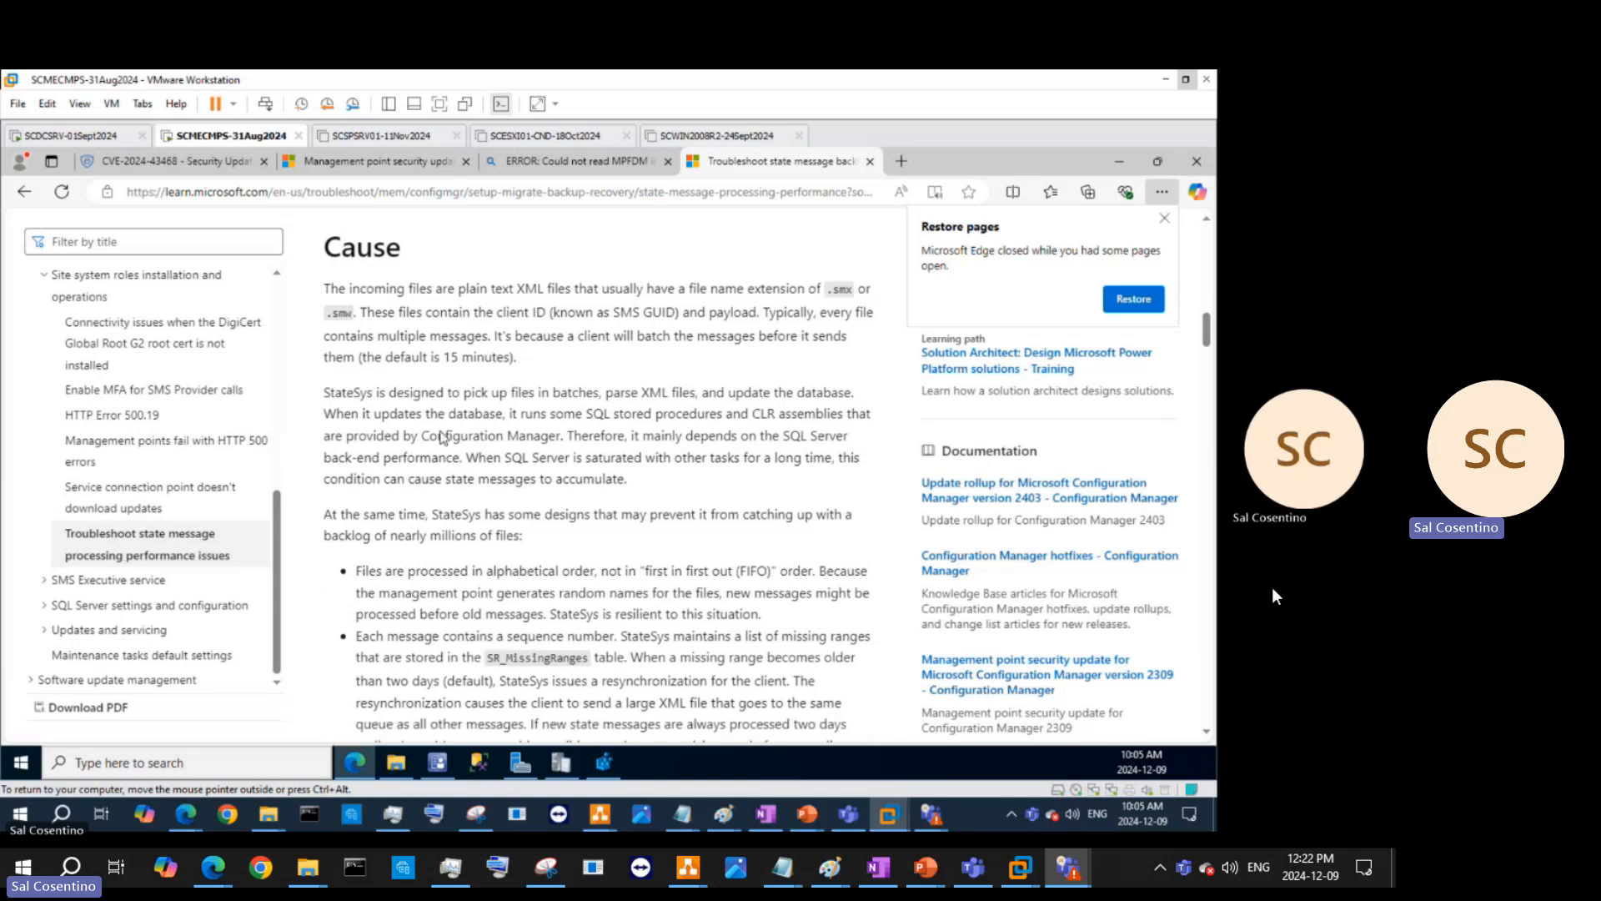
pyautogui.scroll(3, 563, 492)
pyautogui.scroll(10, 564, 493)
pyautogui.scroll(5, 571, 506)
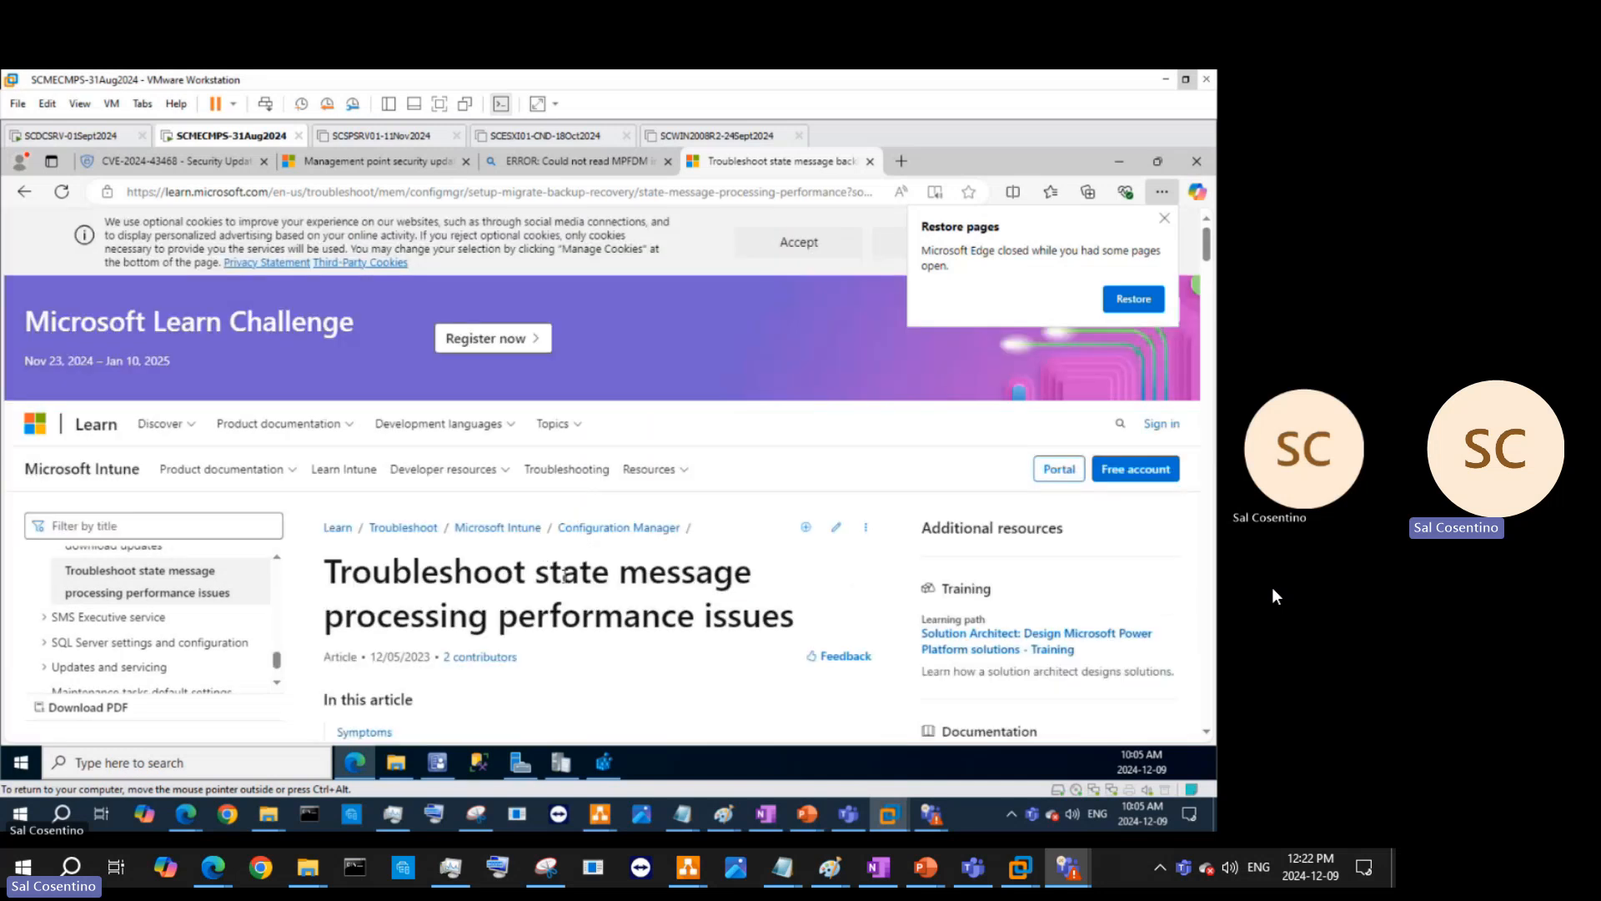
pyautogui.scroll(-5, 597, 584)
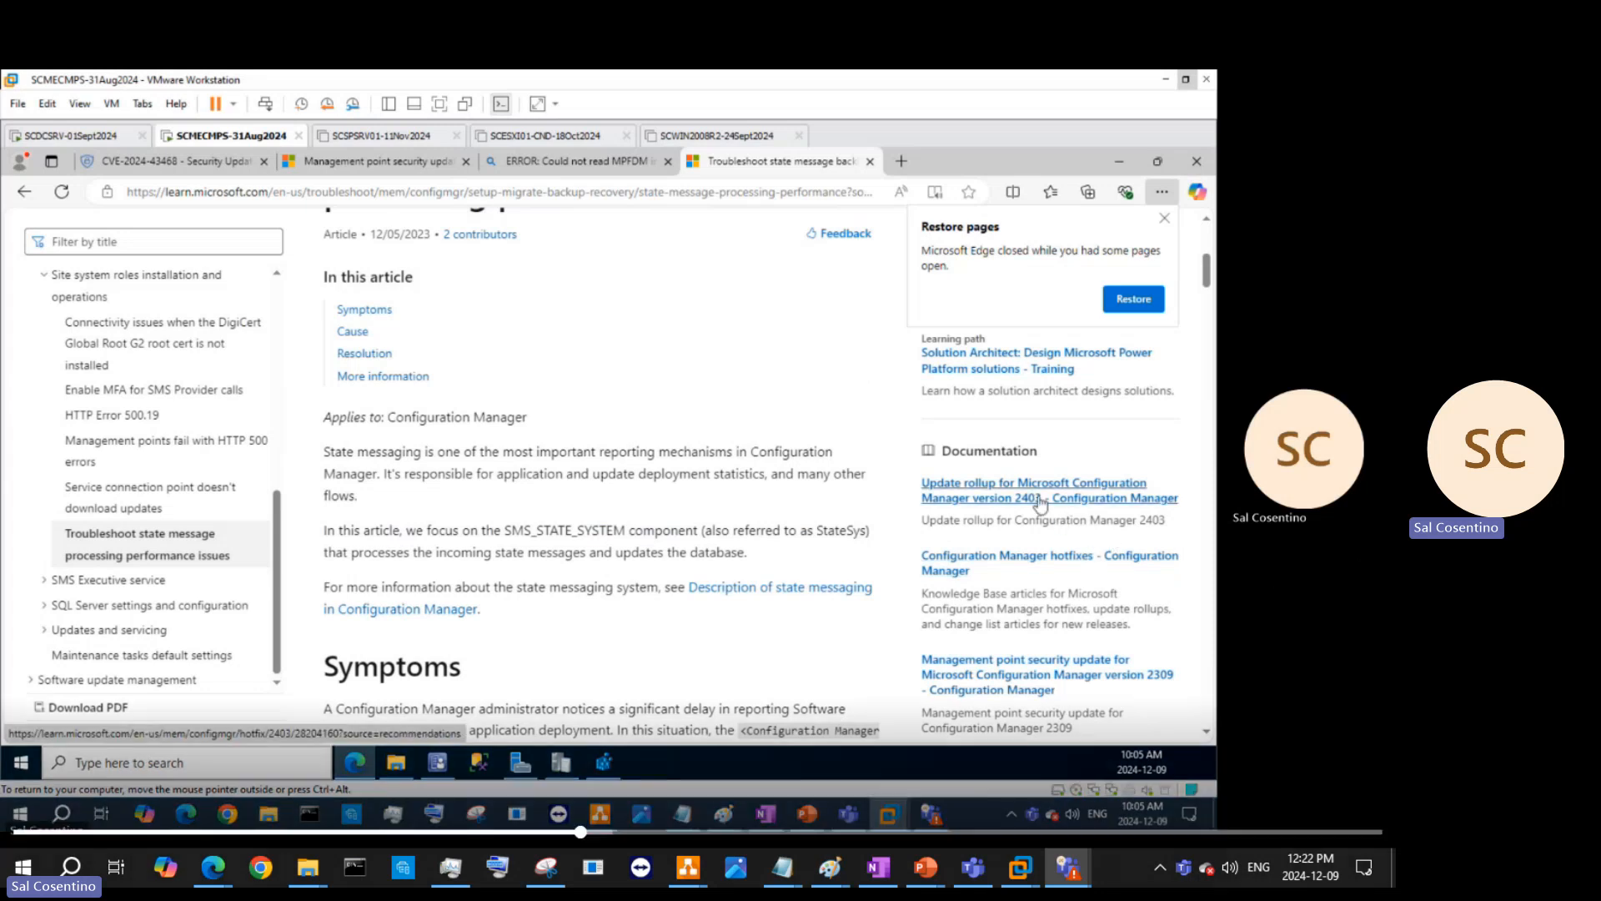
# - Open the 'Update rollup for Microsoft Configuration Manager version 2403' article
pyautogui.click(1040, 499)
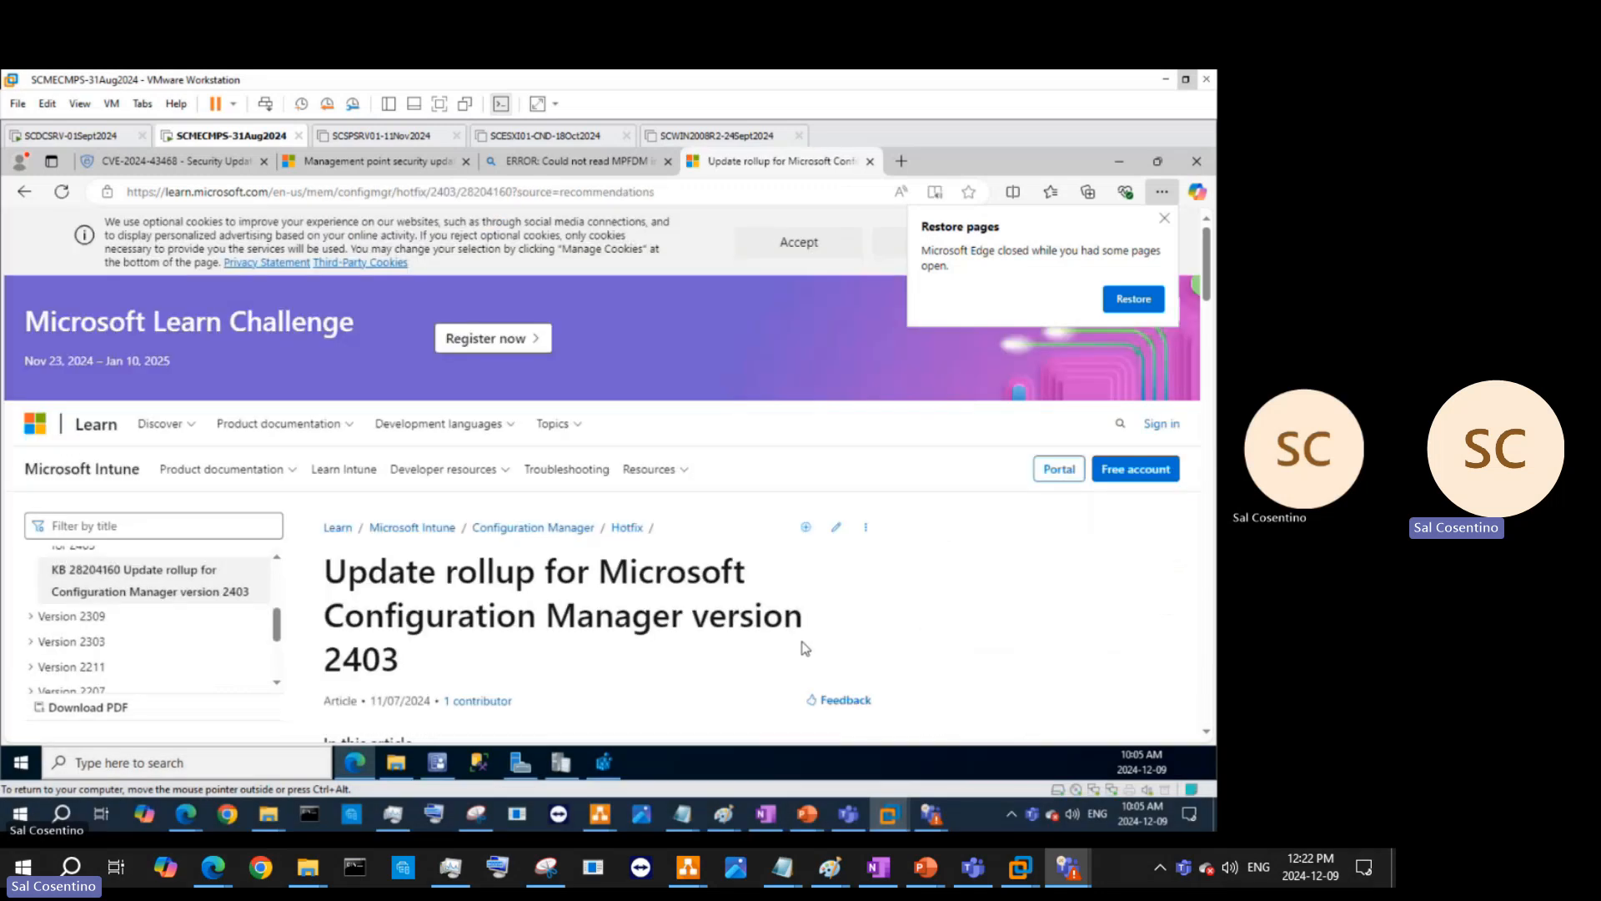
pyautogui.scroll(-4, 802, 642)
pyautogui.scroll(4, 809, 647)
# - Open a new Edge tab and enter 'dmpdownloader.log' as a search
pyautogui.hotkey('ctrl', 't')
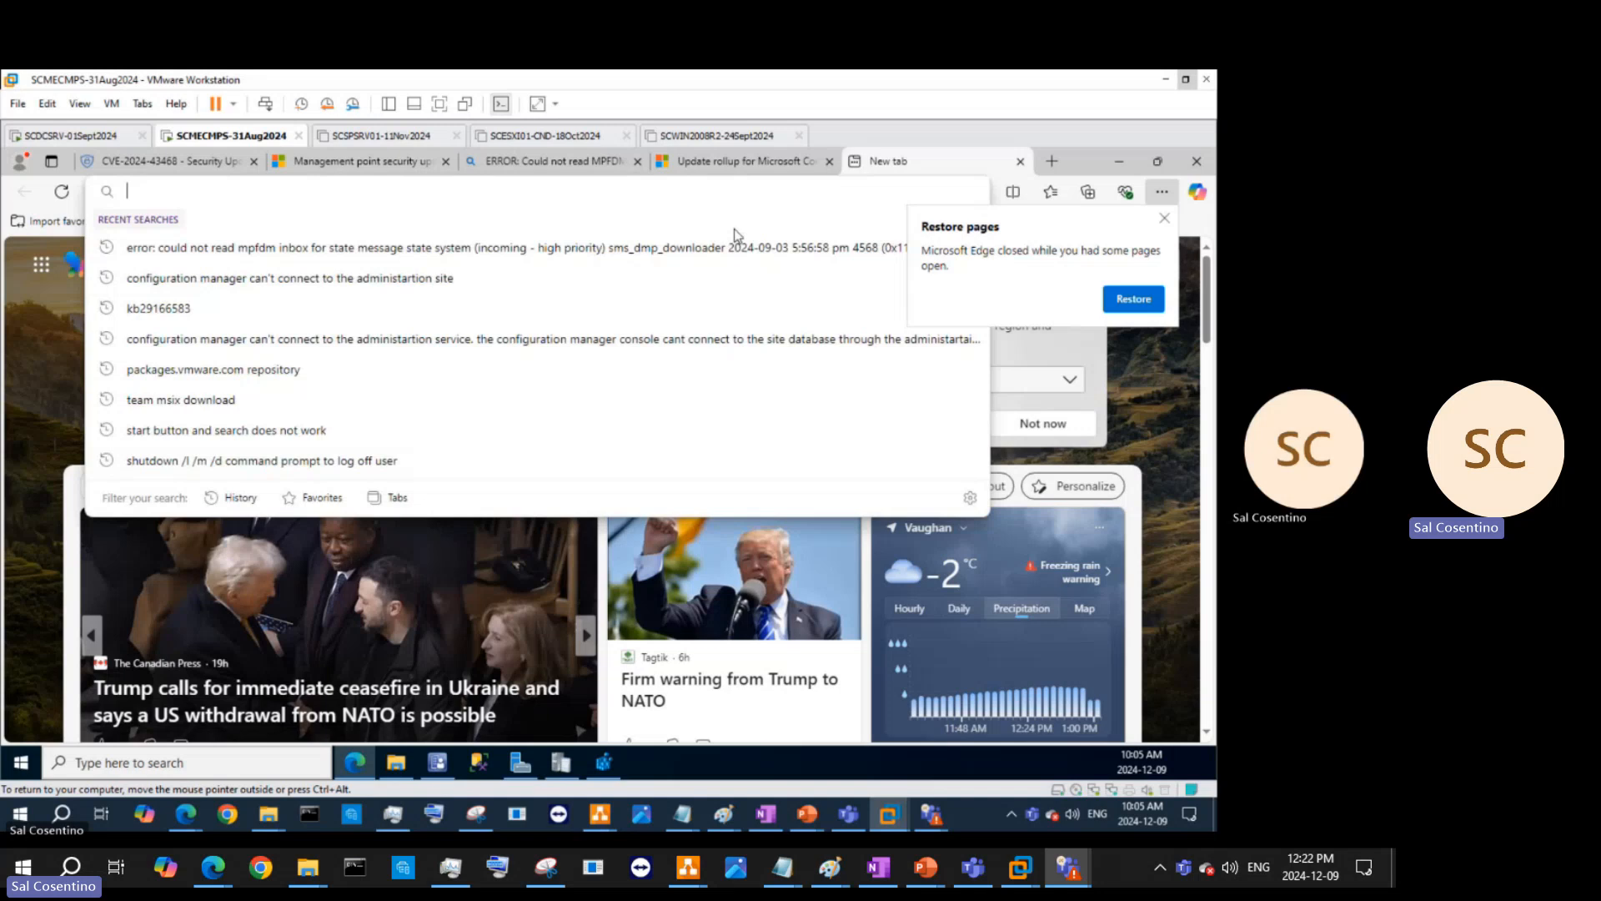
pyautogui.write('dmpd')
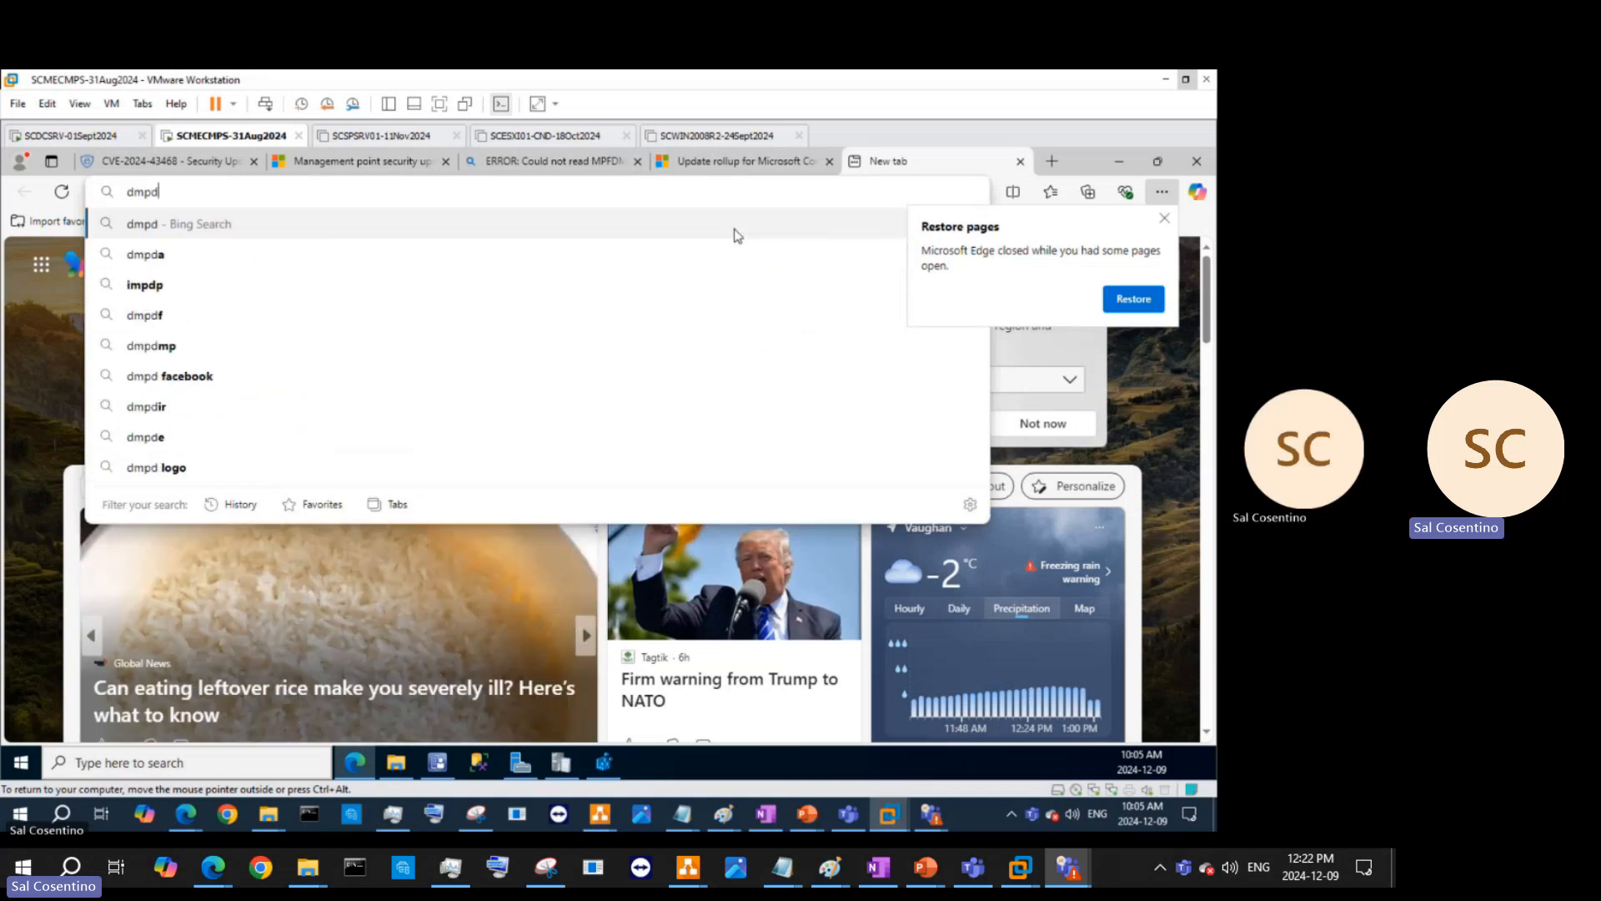
pyautogui.write('ownloader')
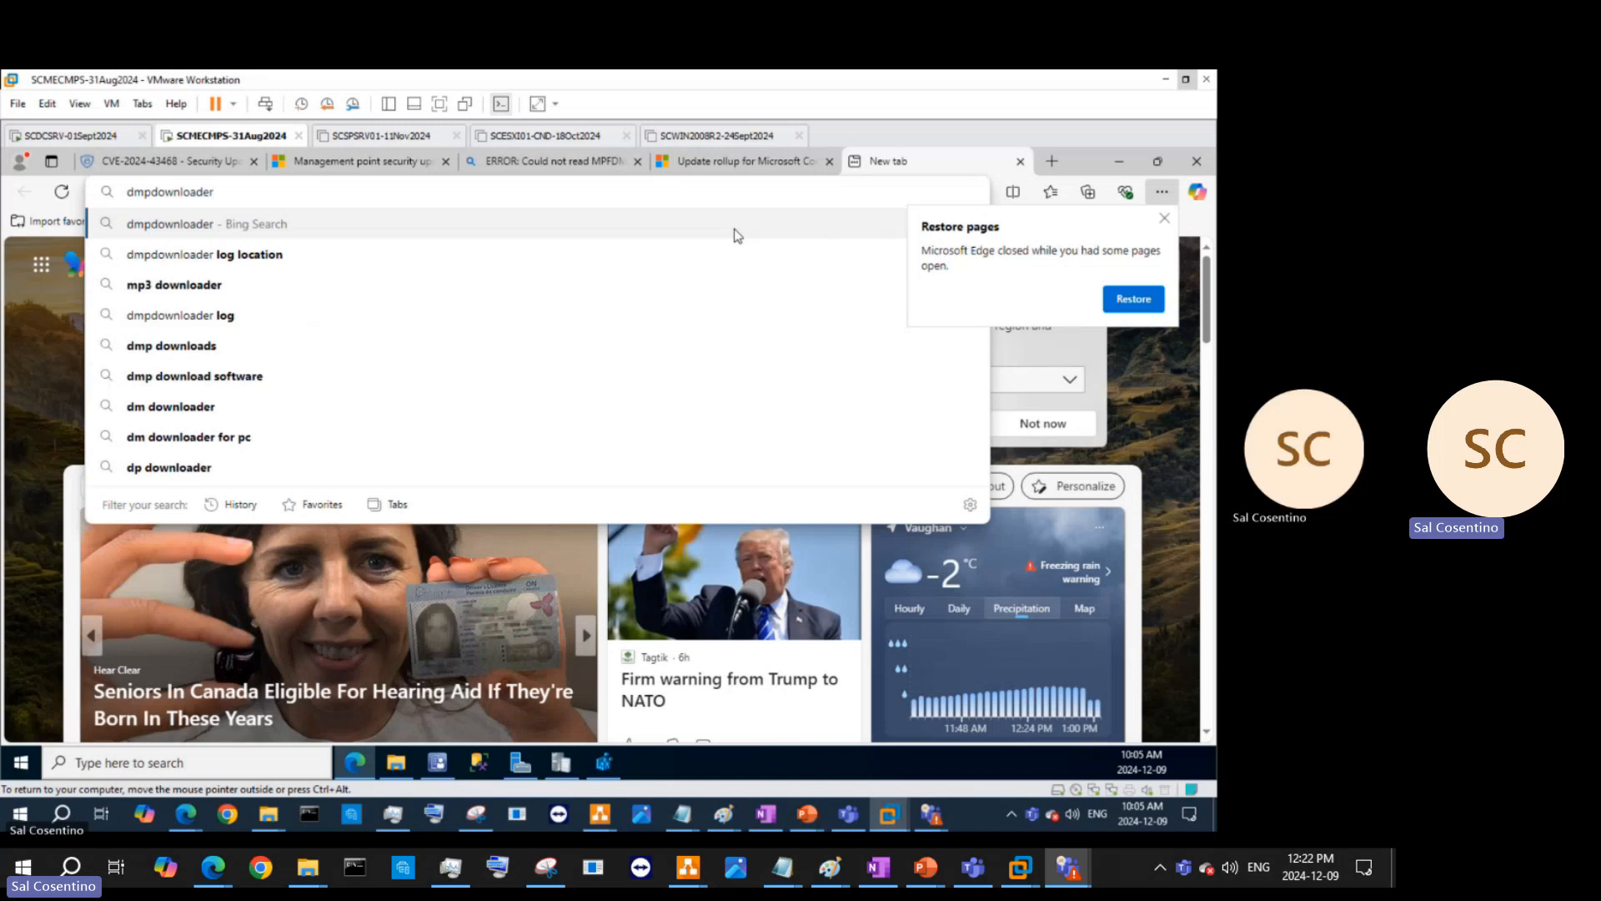
pyautogui.write('.')
pyautogui.write('log')
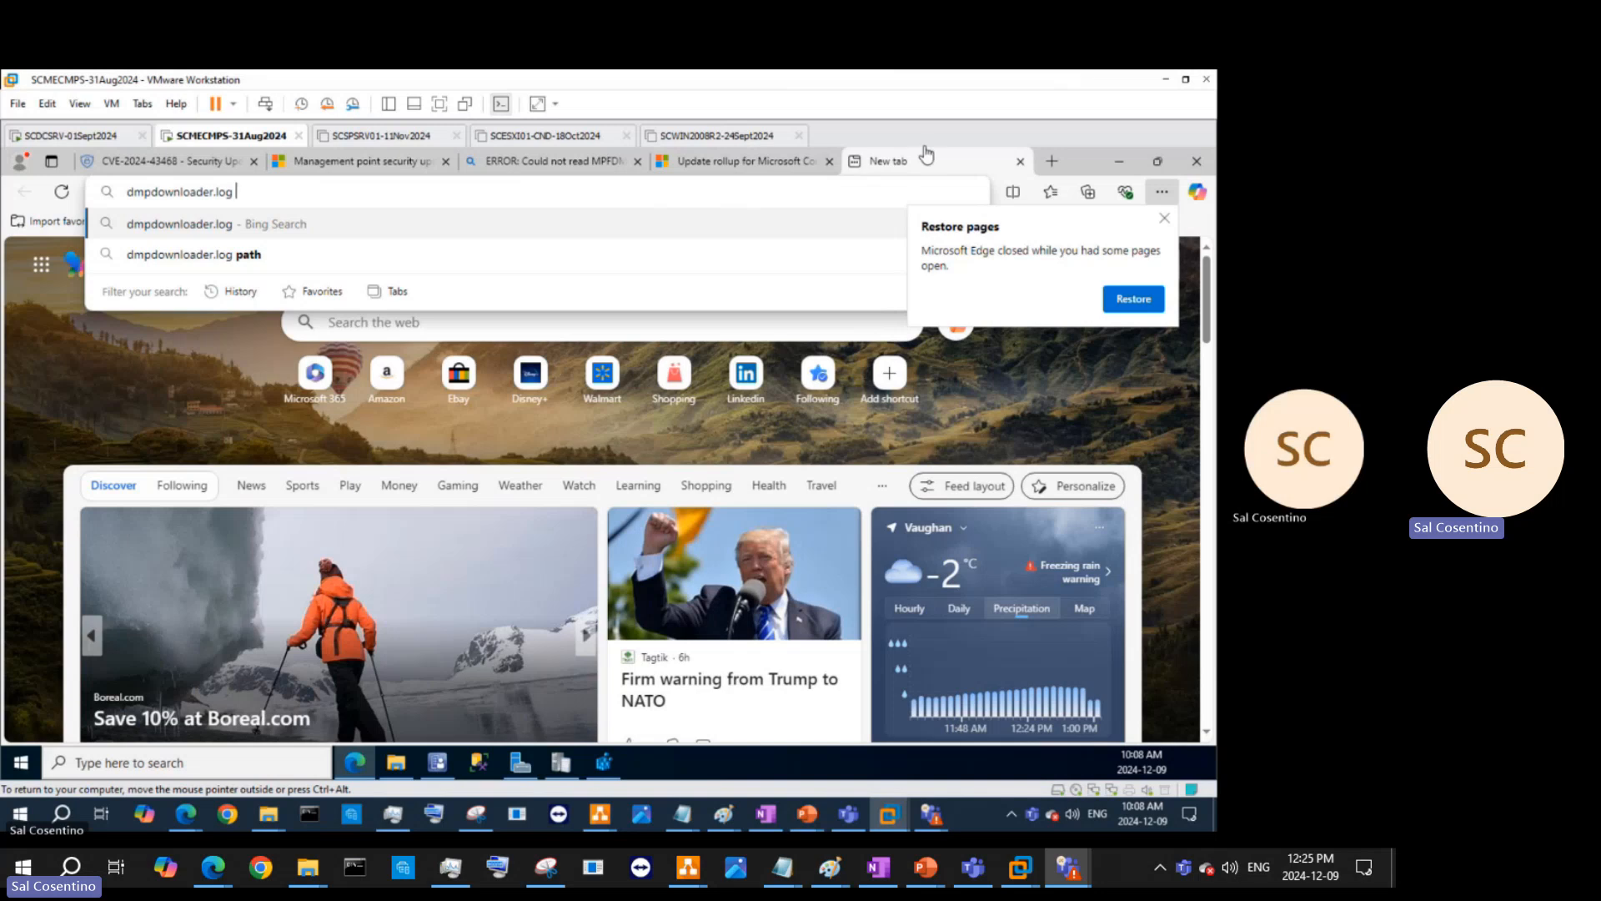
# - Minimize Edge to review the dmpdownloader.log entries in CMTrace, then minimize the log viewer
pyautogui.click(1116, 168)
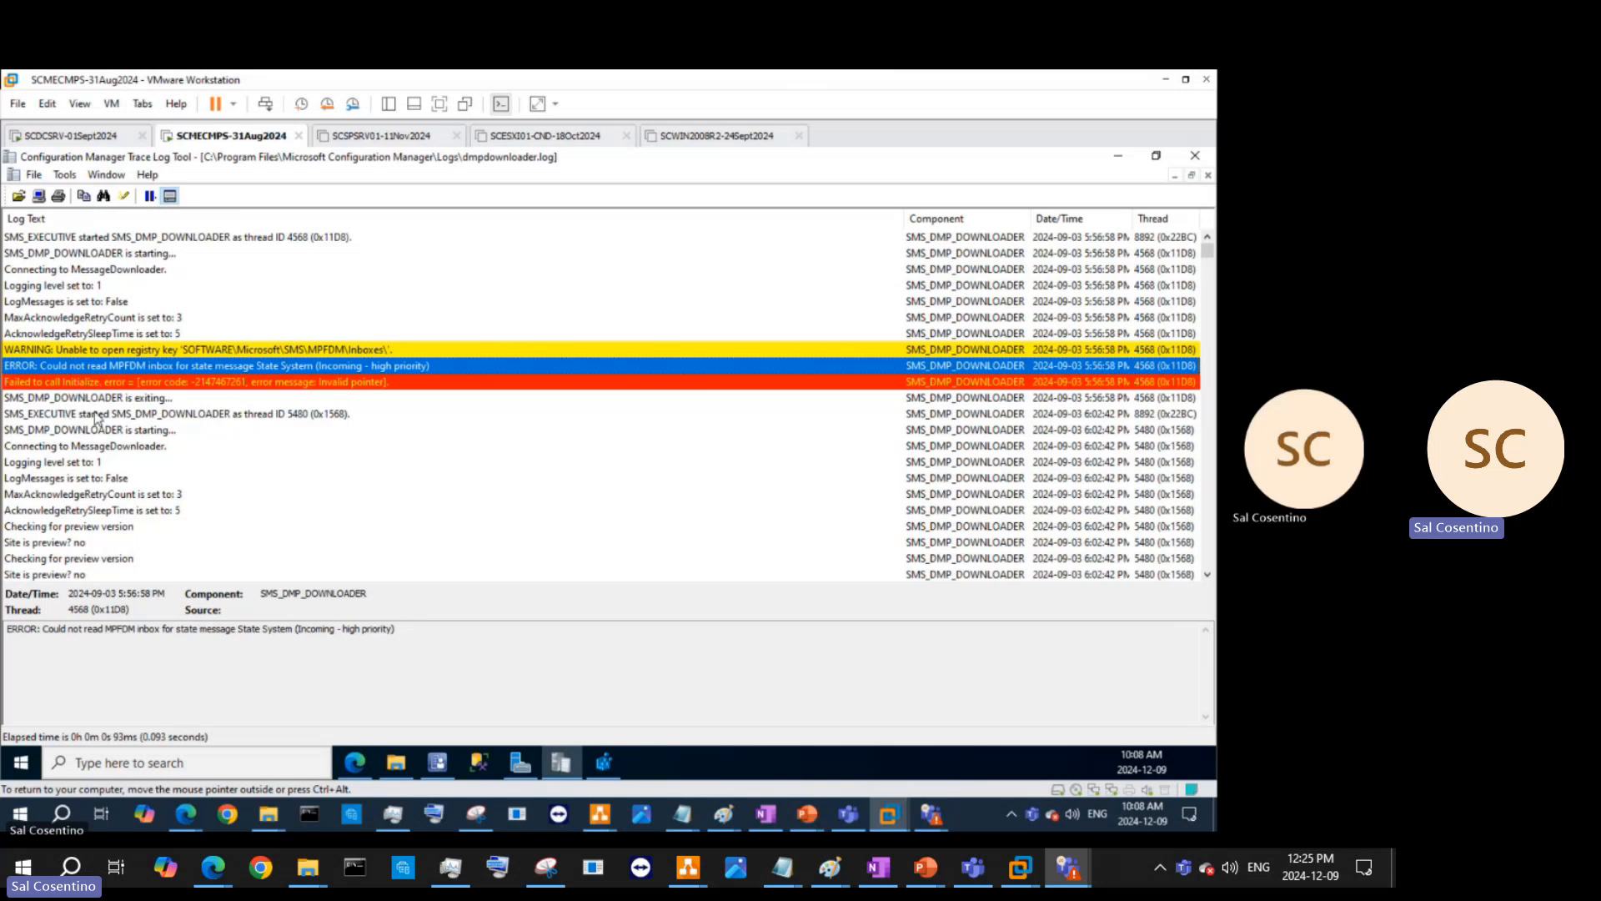
pyautogui.scroll(-3, 222, 472)
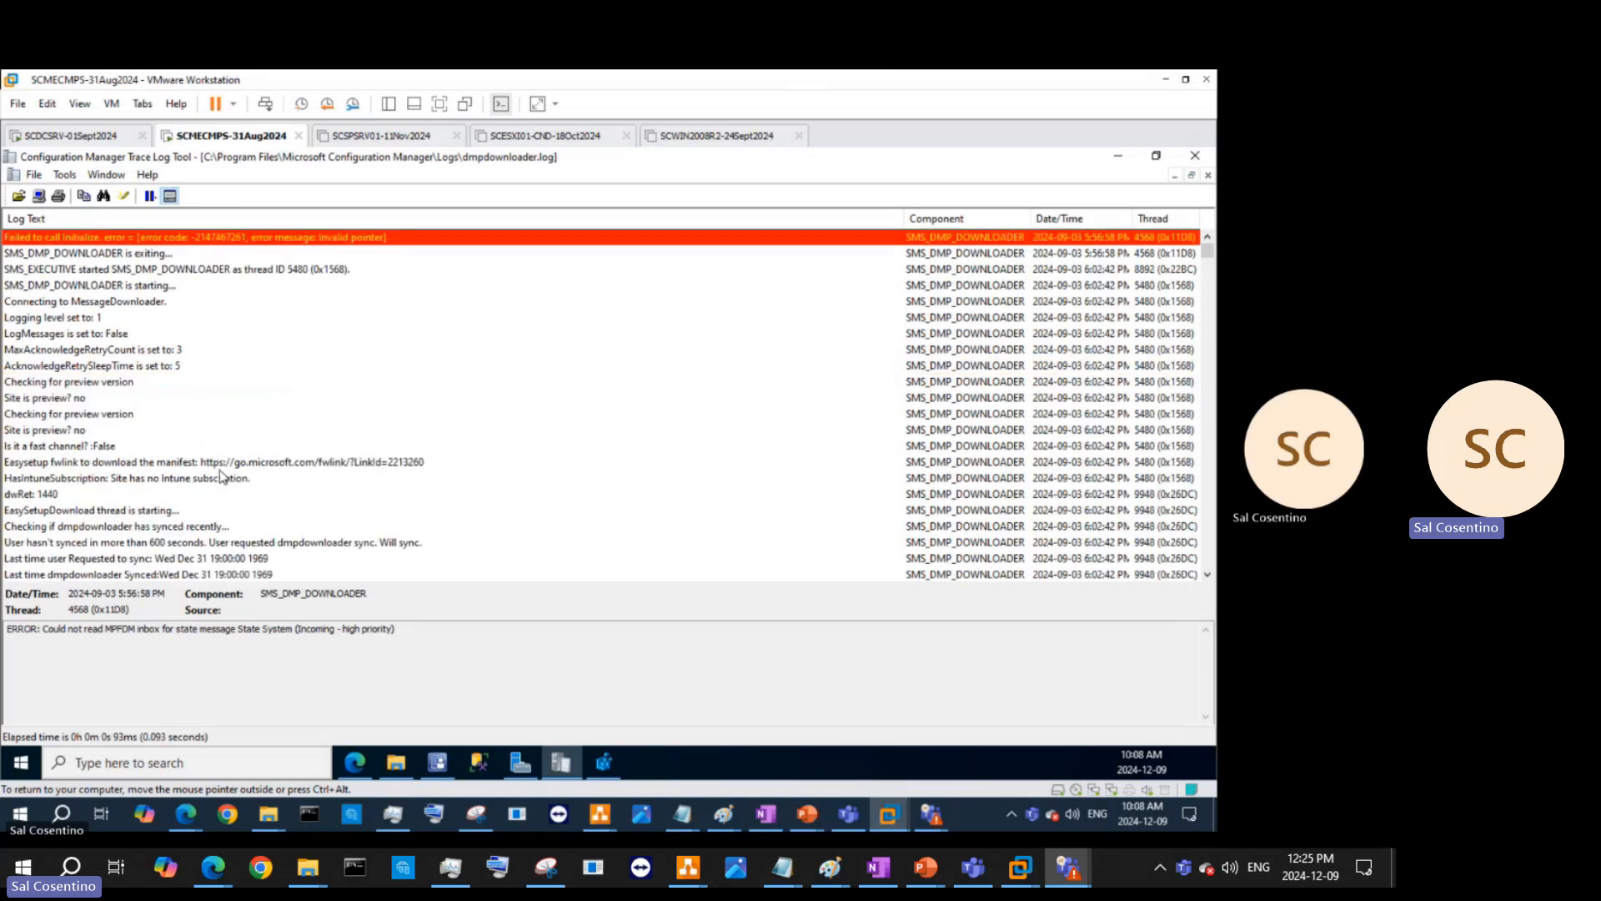
pyautogui.scroll(3, 159, 383)
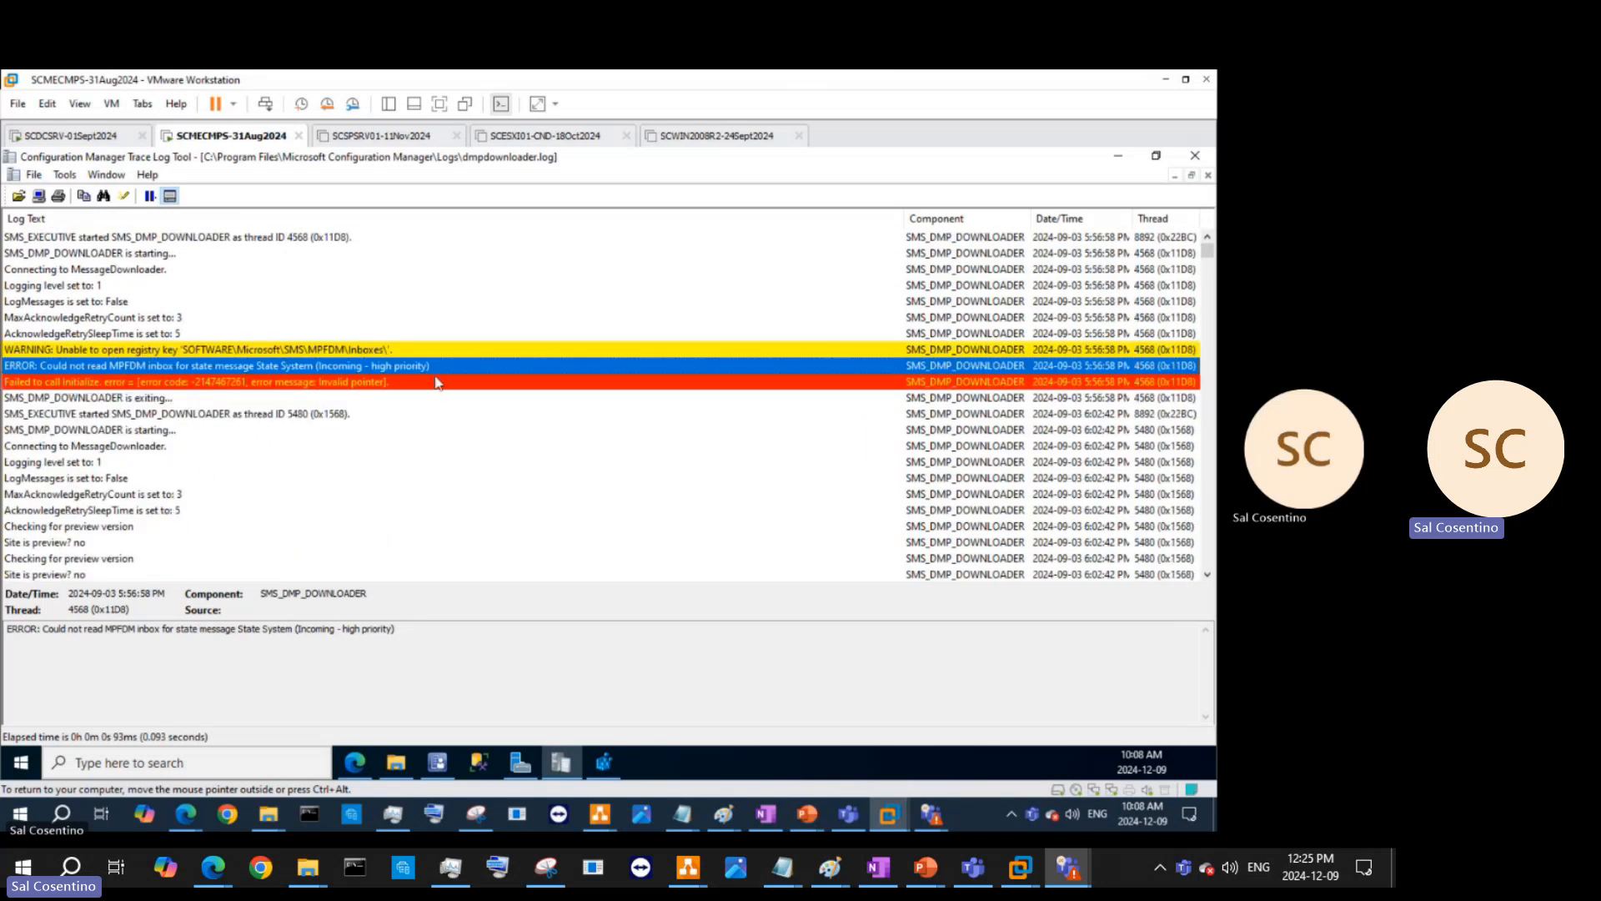
pyautogui.click(1155, 155)
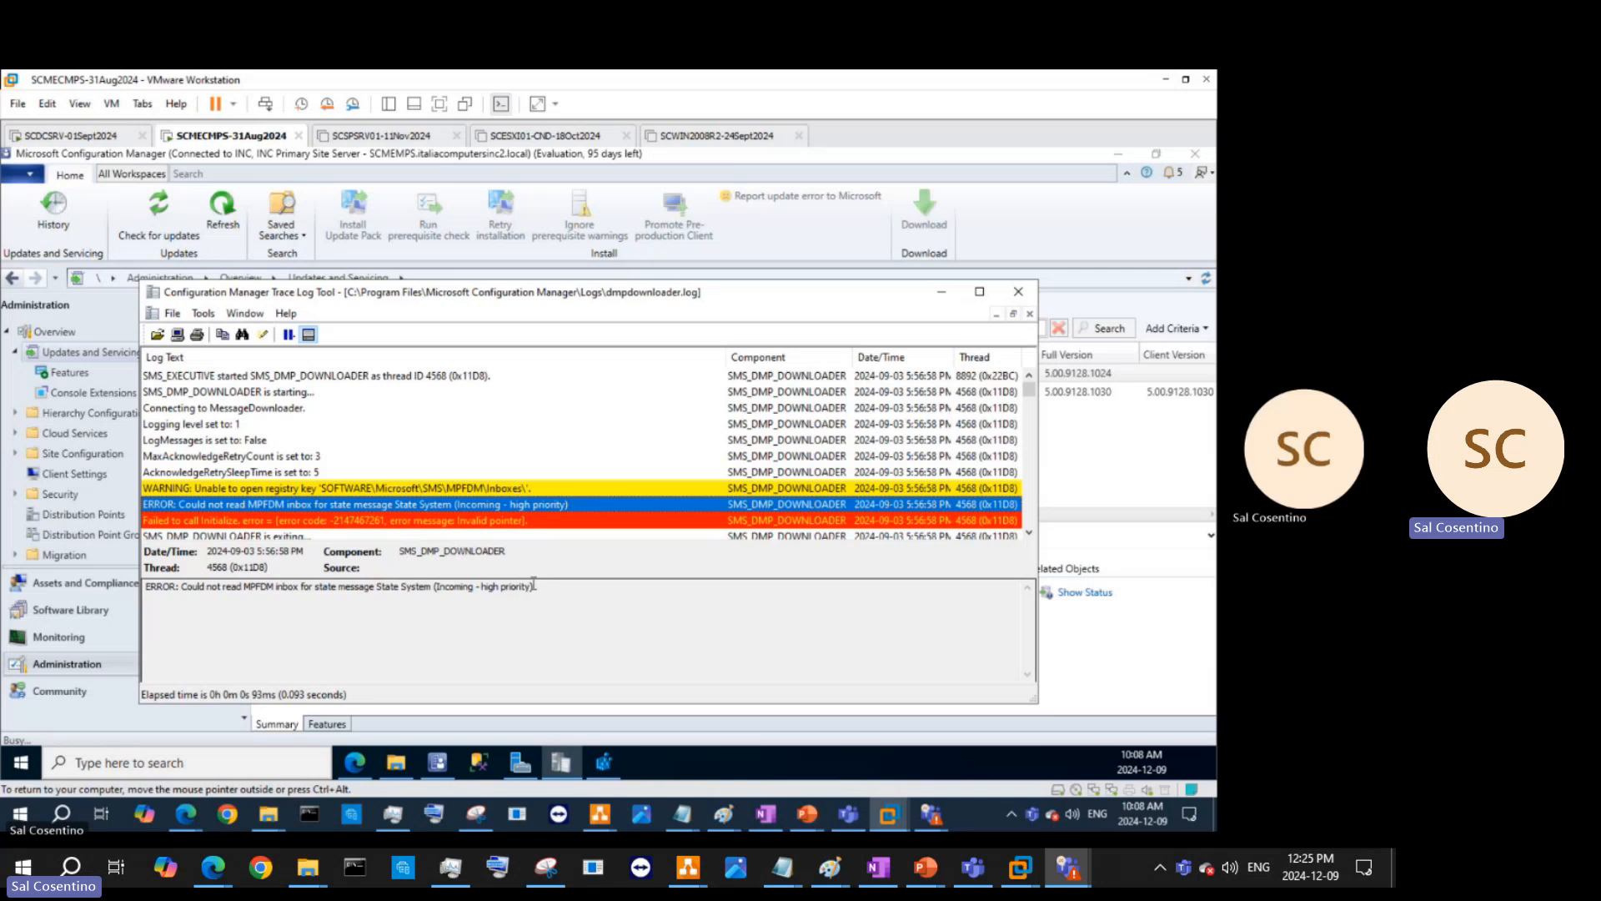
# - In Registry Editor, select the MPFDM Inboxes key path in the address bar and cut it
pyautogui.click(618, 771)
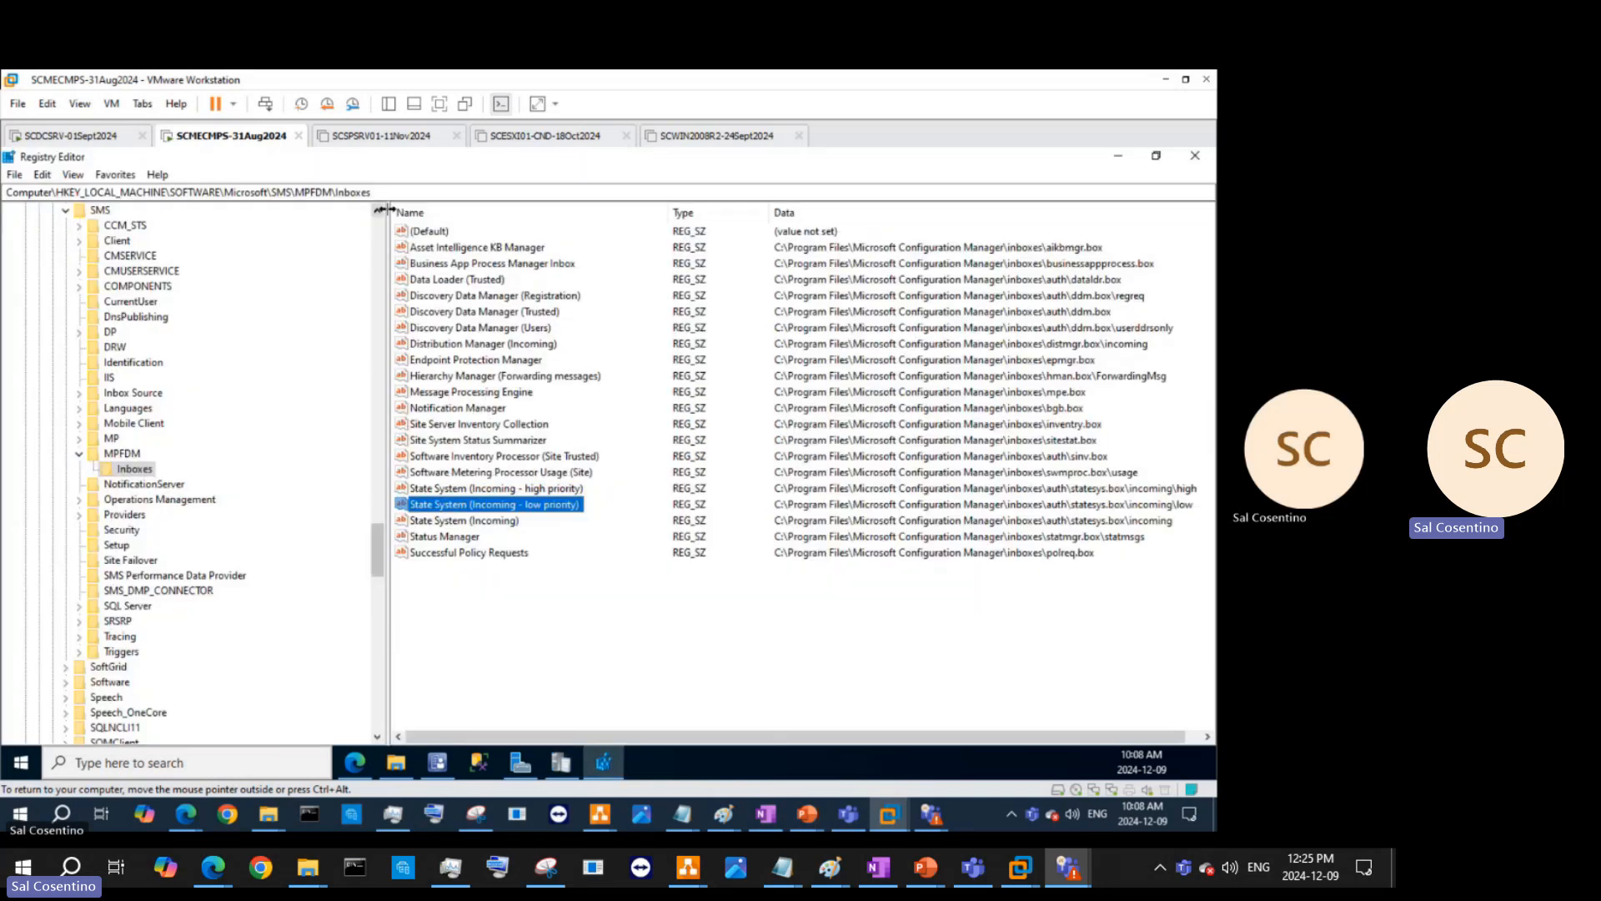
pyautogui.click(408, 188)
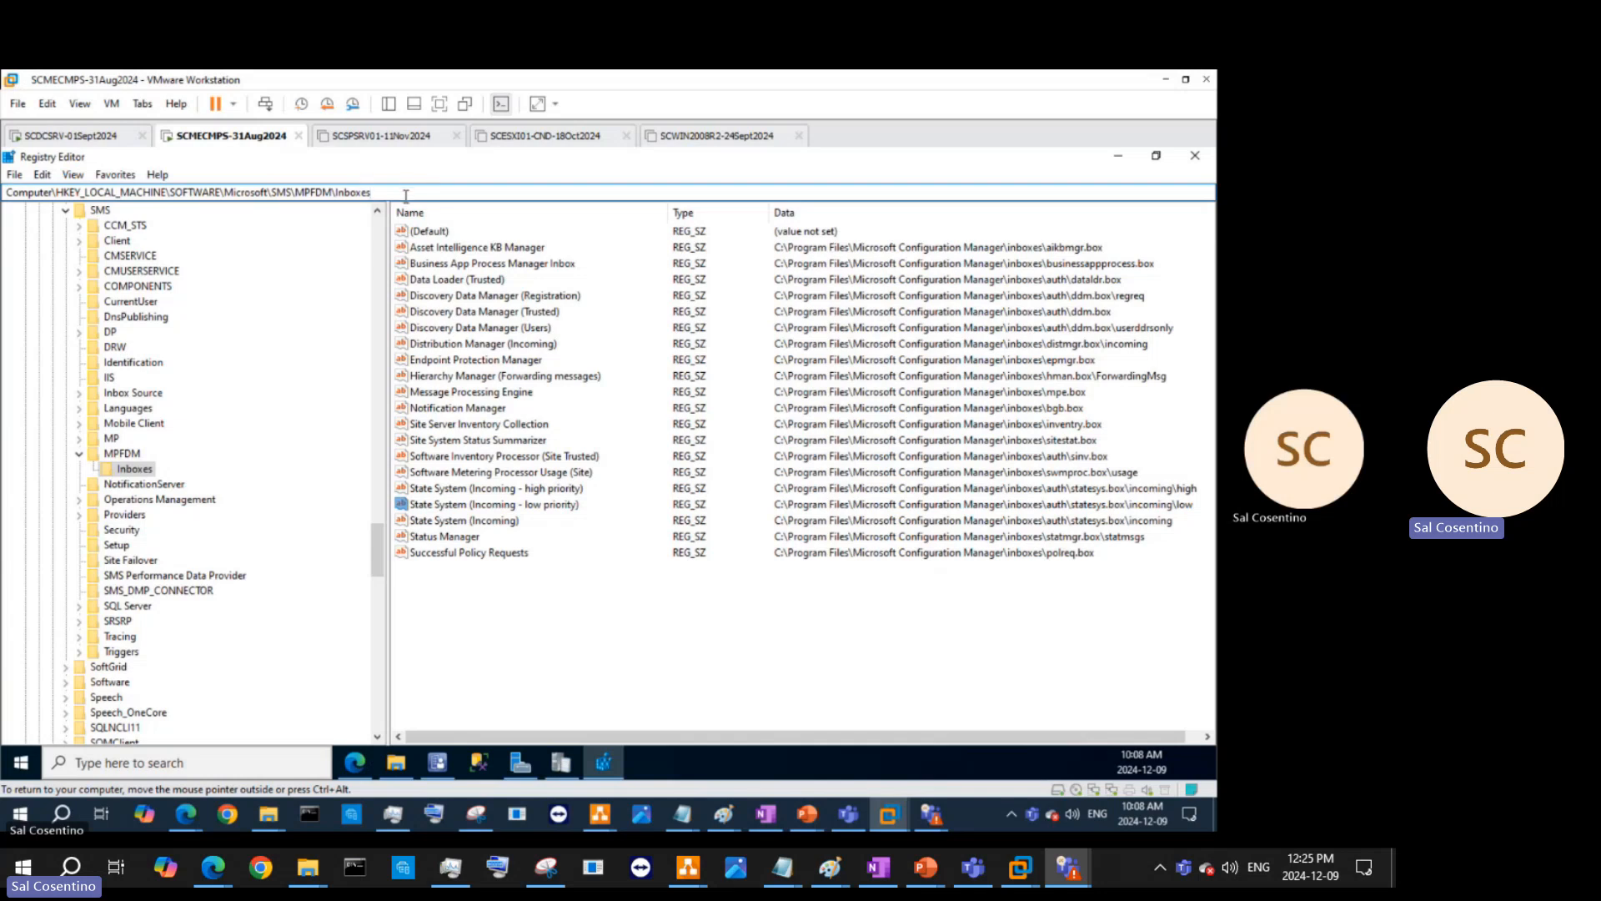
pyautogui.hotkey('ctrl', 'a')
pyautogui.press('BackSpace')
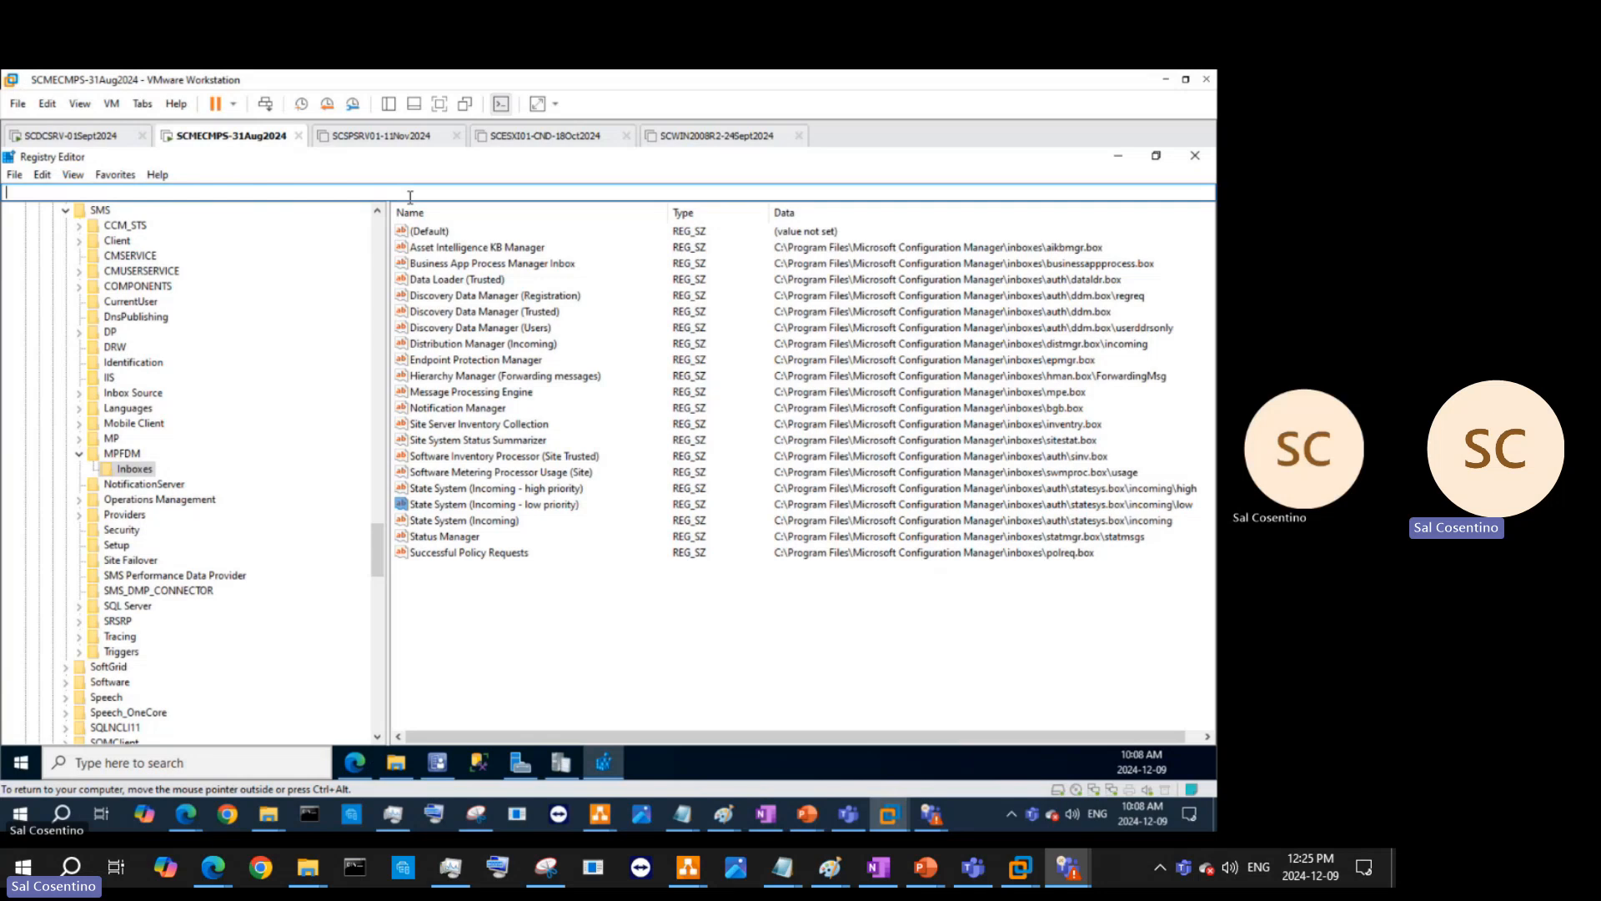
pyautogui.write('ERROR: Could not read MPFDM inbox for state message State System (Incoming - high priority)SMS_DMP_DOWNLOADER\t2024-09-03 5:56:58 PM\t4568 (0x11D8)')
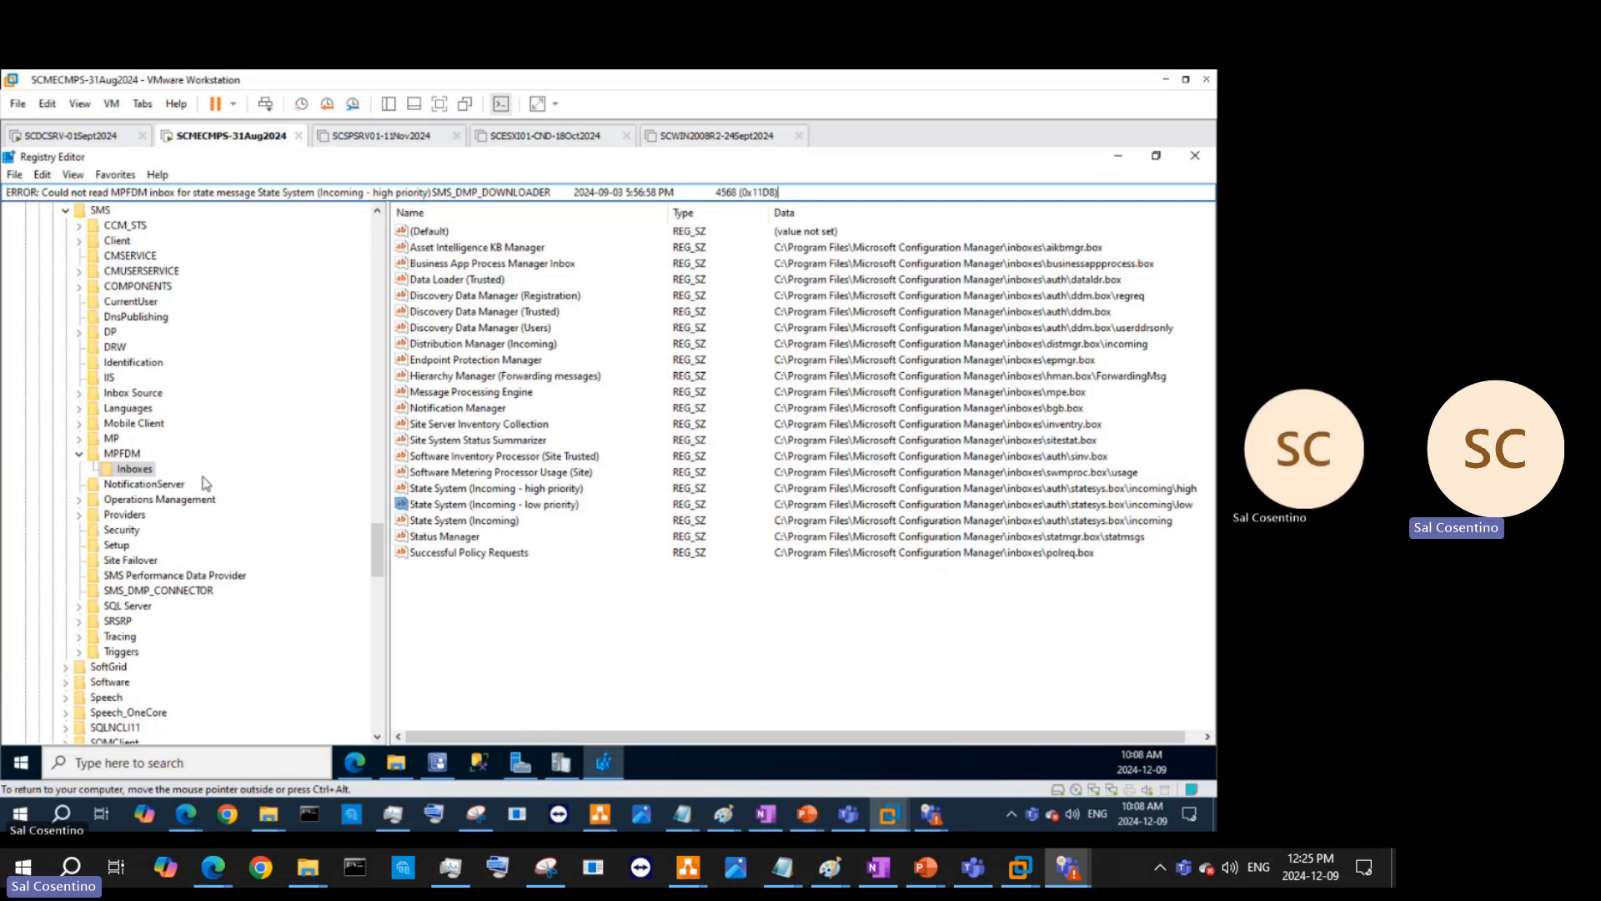
pyautogui.click(132, 486)
pyautogui.click(133, 469)
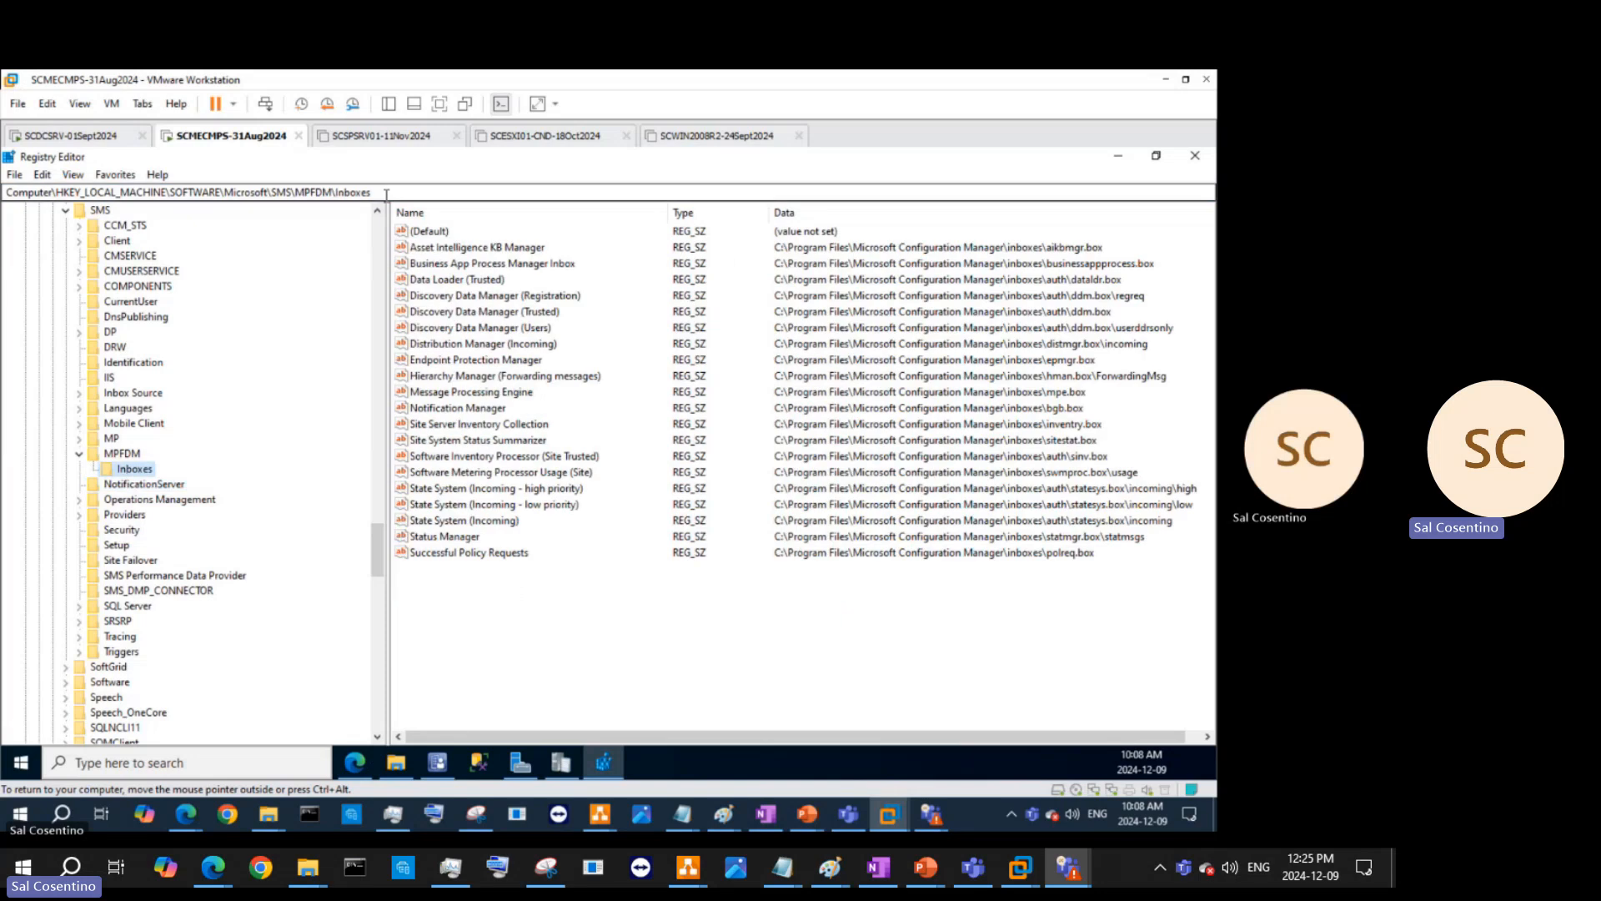
pyautogui.click(4, 193)
pyautogui.hotkey('ctrl', 'c')
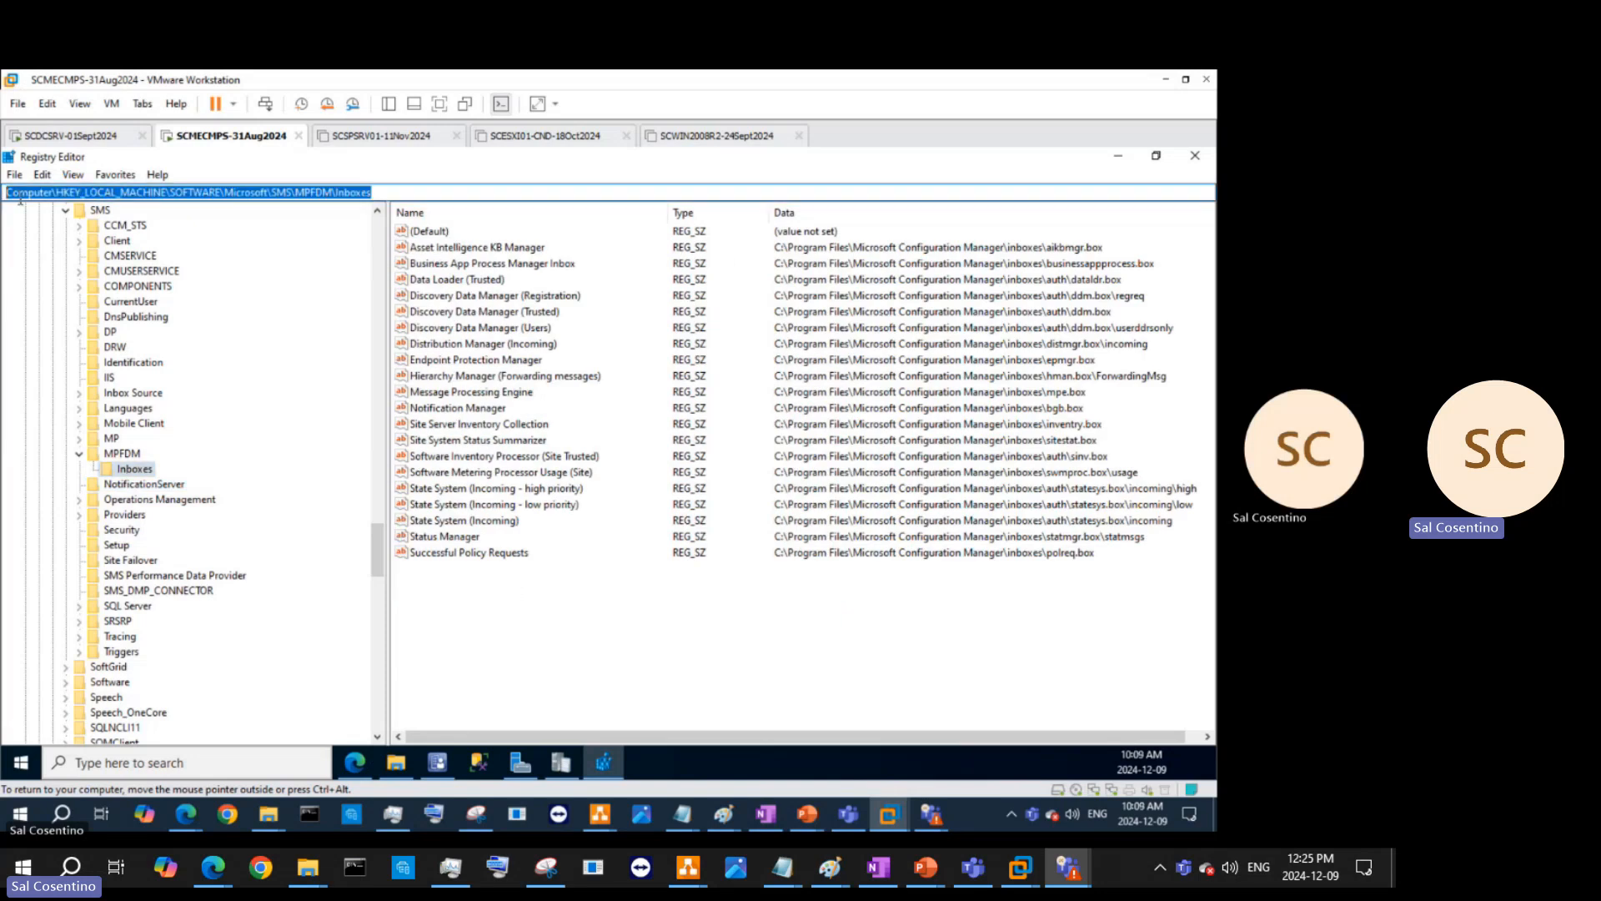
pyautogui.press('Delete')
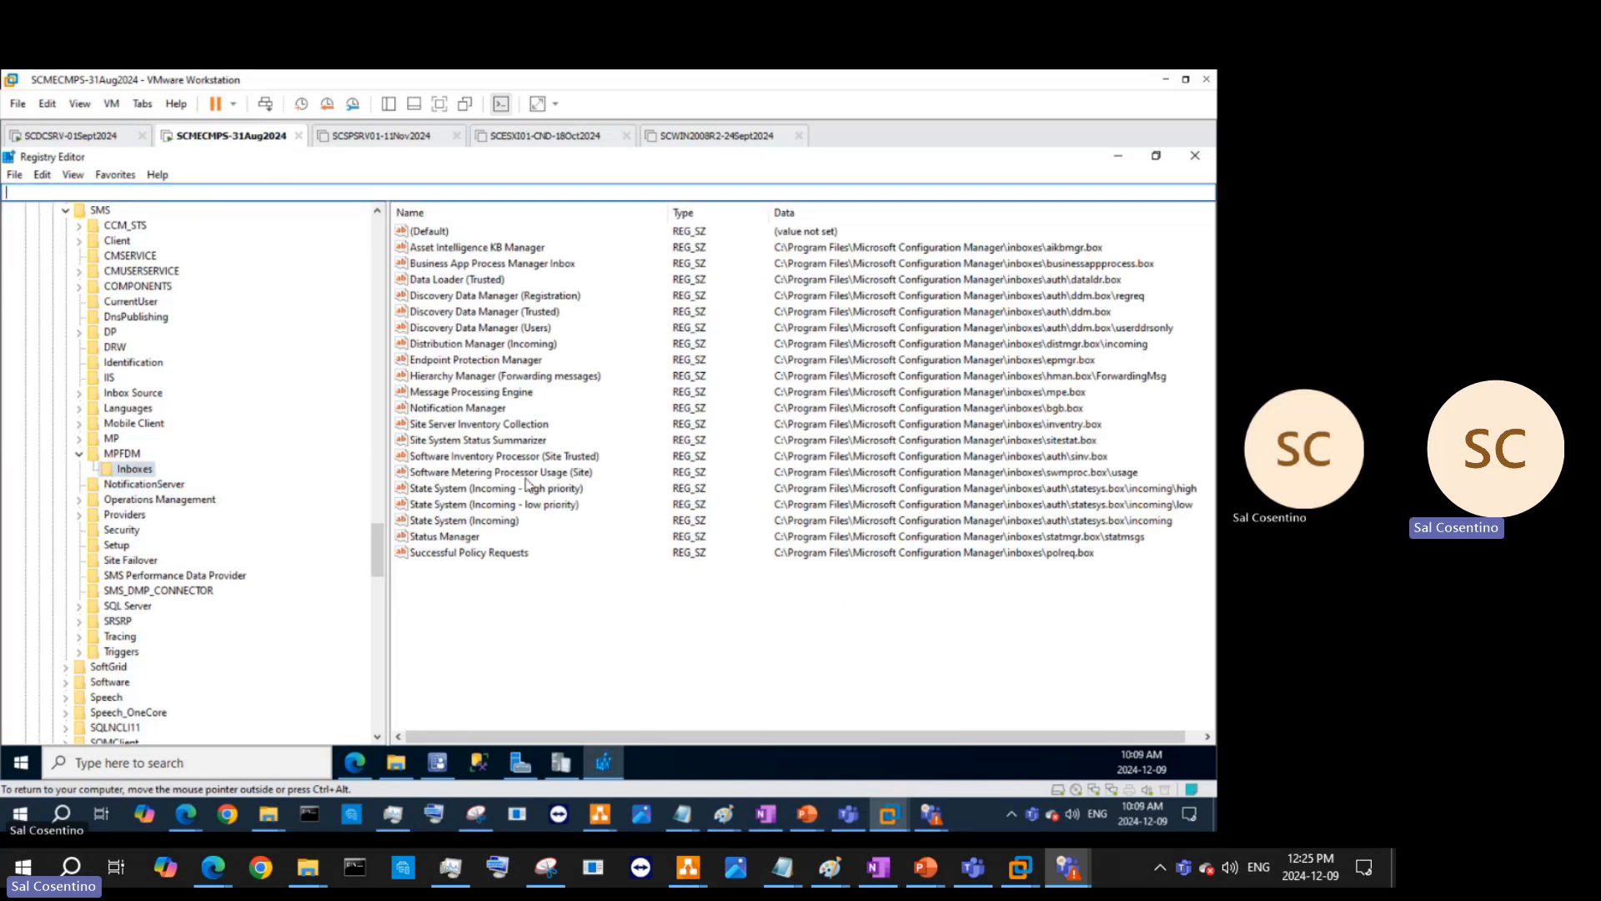
# - Paste the MPFDM Inboxes registry path below the dmpdownloader.log line and remove the space before DMPdownloader.log
pyautogui.click(766, 815)
pyautogui.click(870, 567)
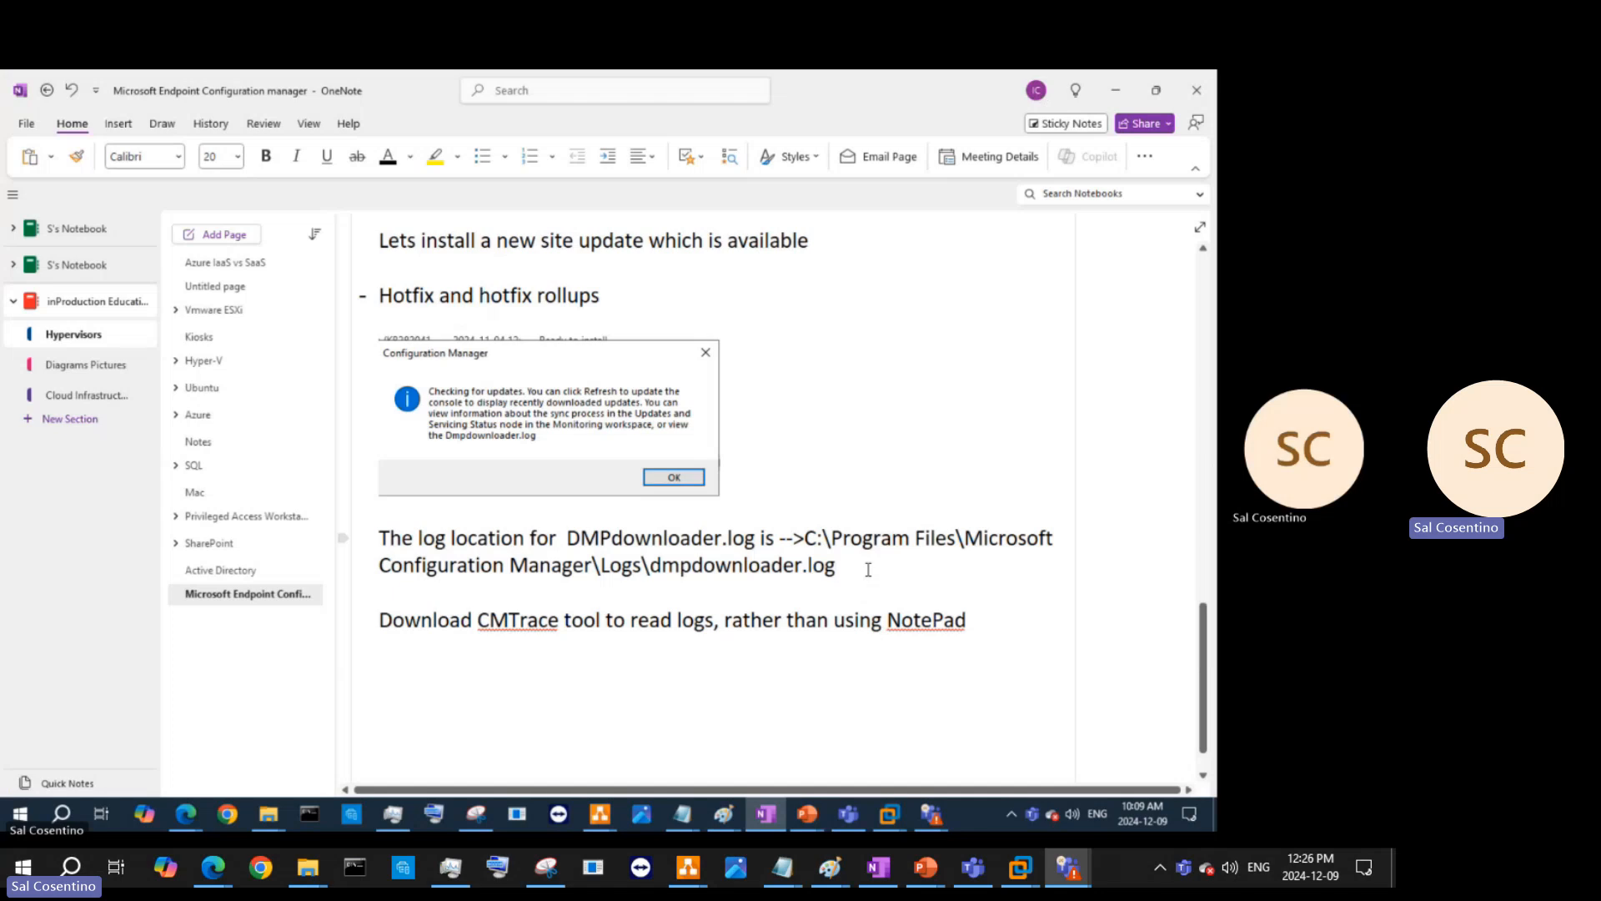
pyautogui.press('Return')
pyautogui.press('Return')
pyautogui.hotkey('ctrl', 'v')
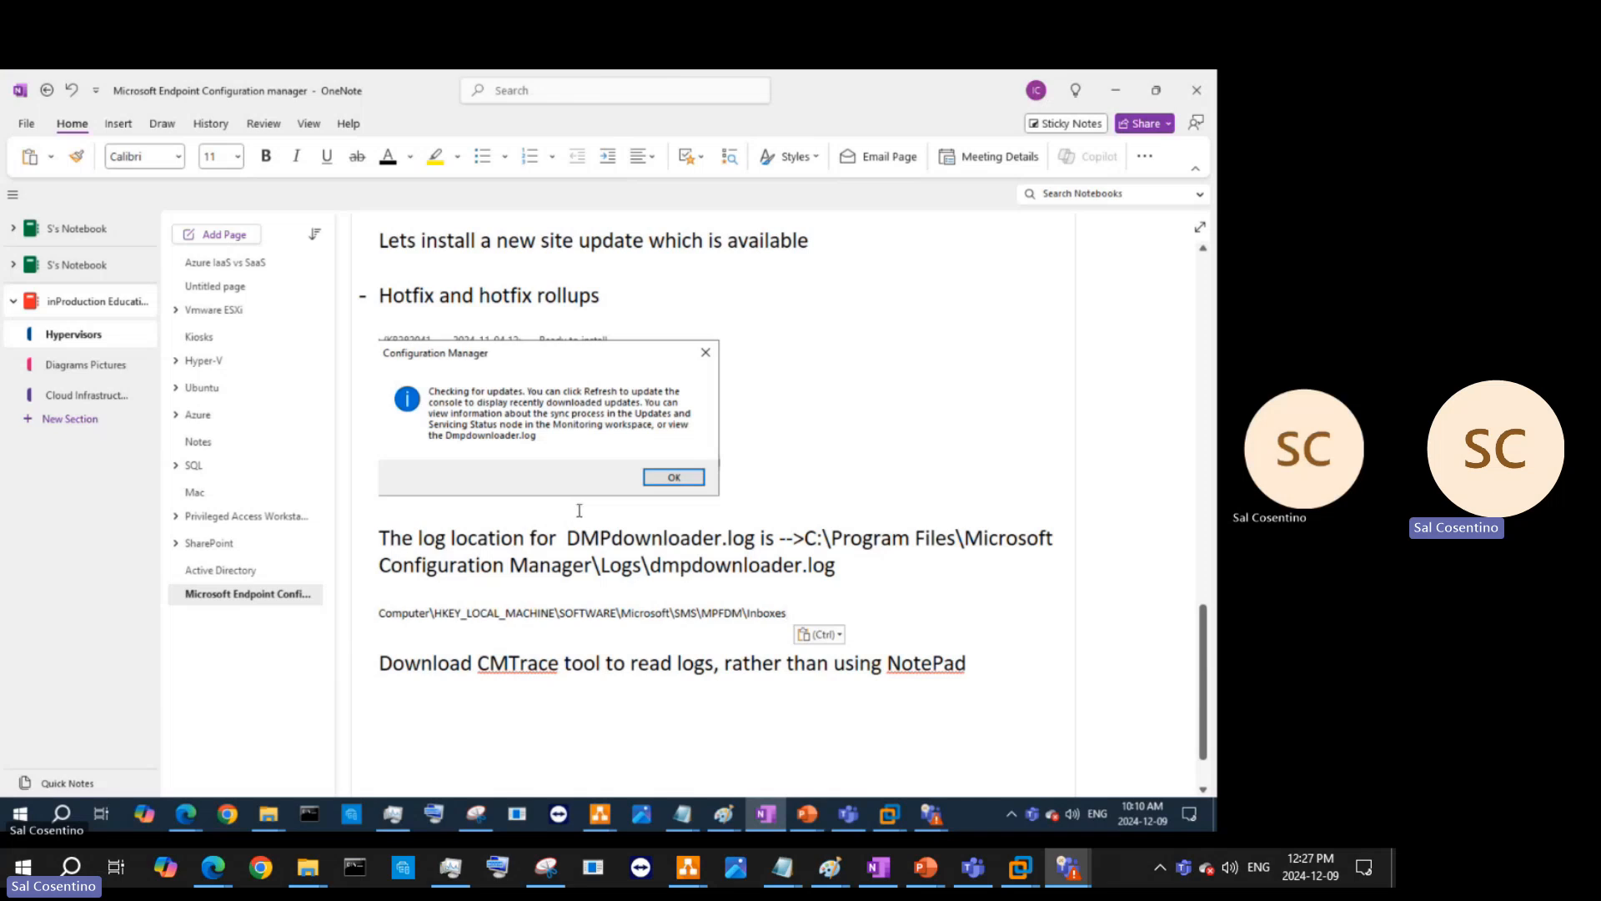
pyautogui.click(568, 537)
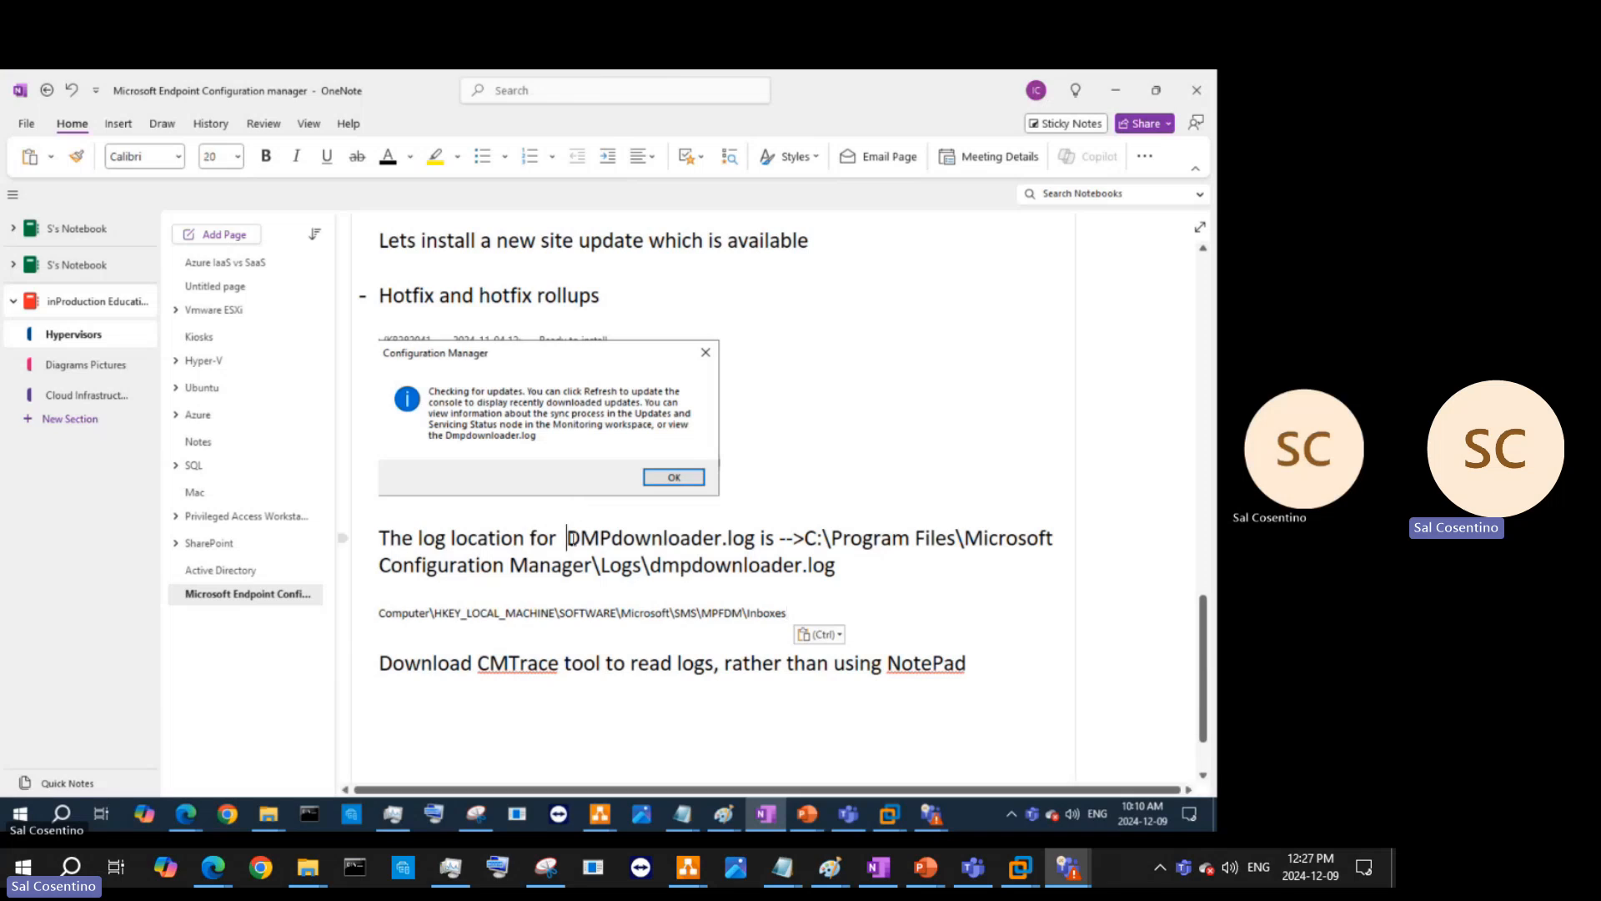
pyautogui.press('BackSpace')
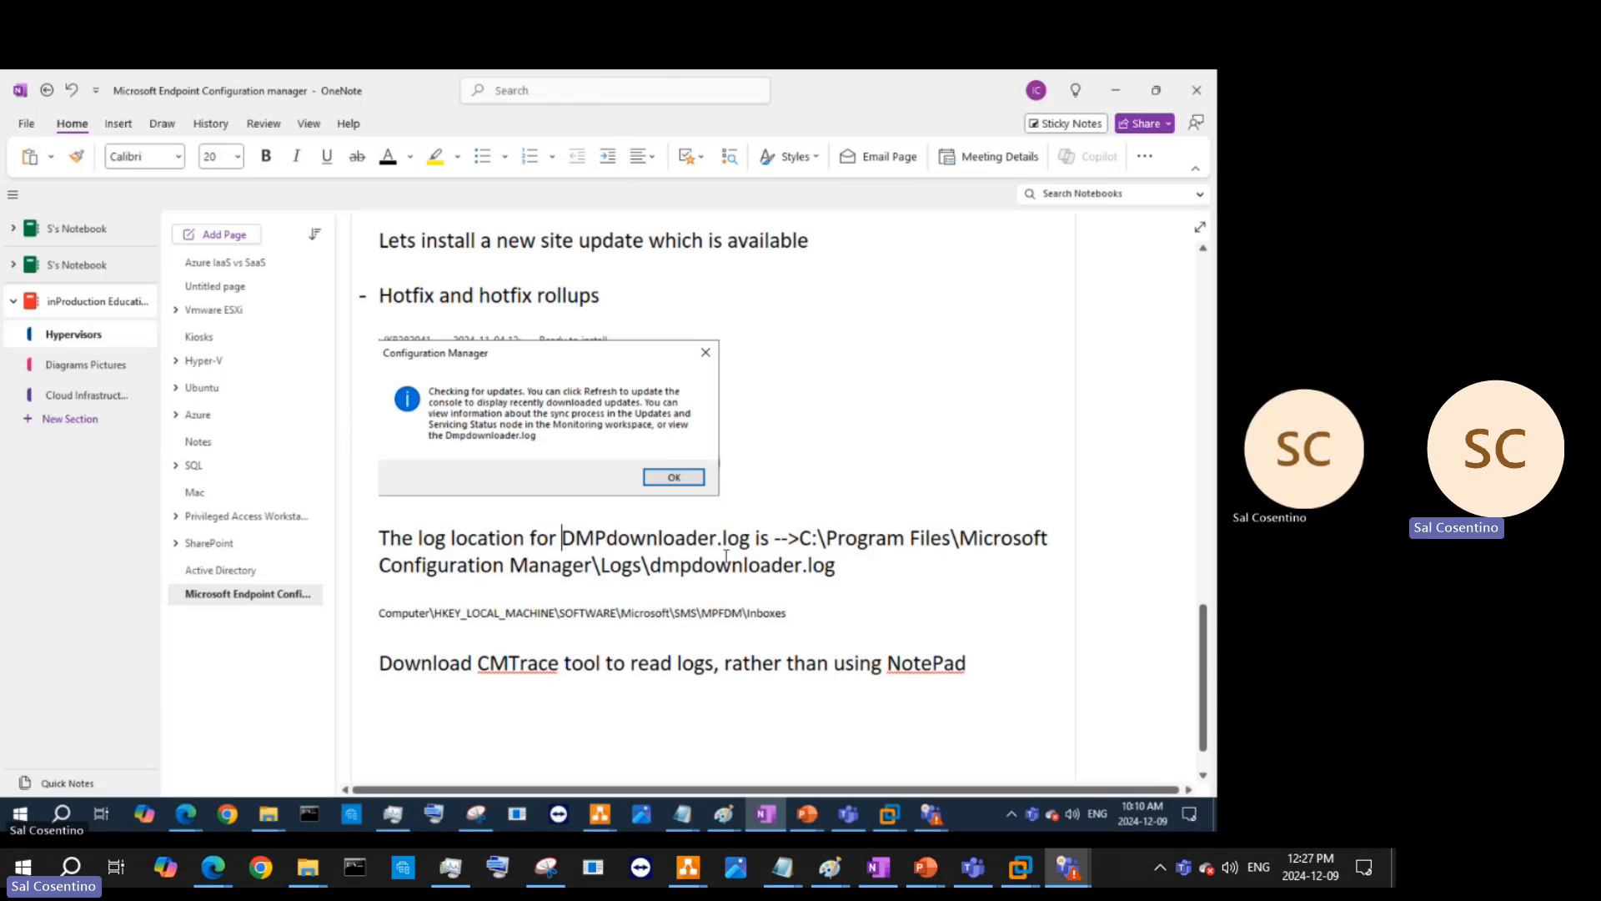
# - Write that MECM uses the DMPDownloader log to track DMS activities and download packages from Microsoft Vendor site
pyautogui.click(885, 572)
pyautogui.press('Return')
pyautogui.press('Return')
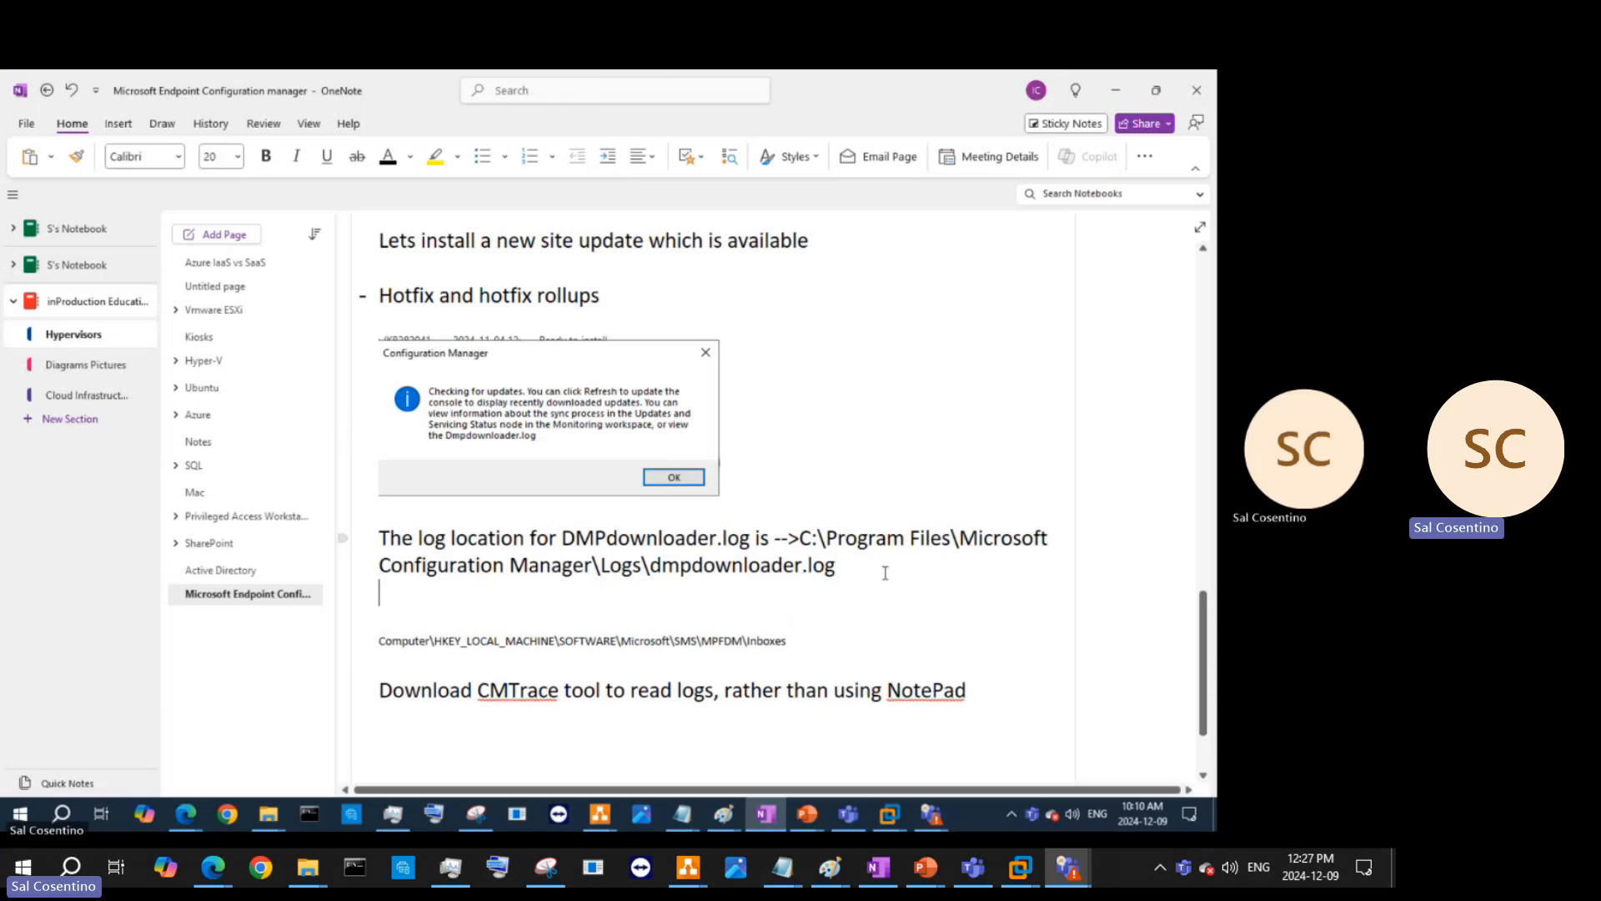
pyautogui.write('DMP')
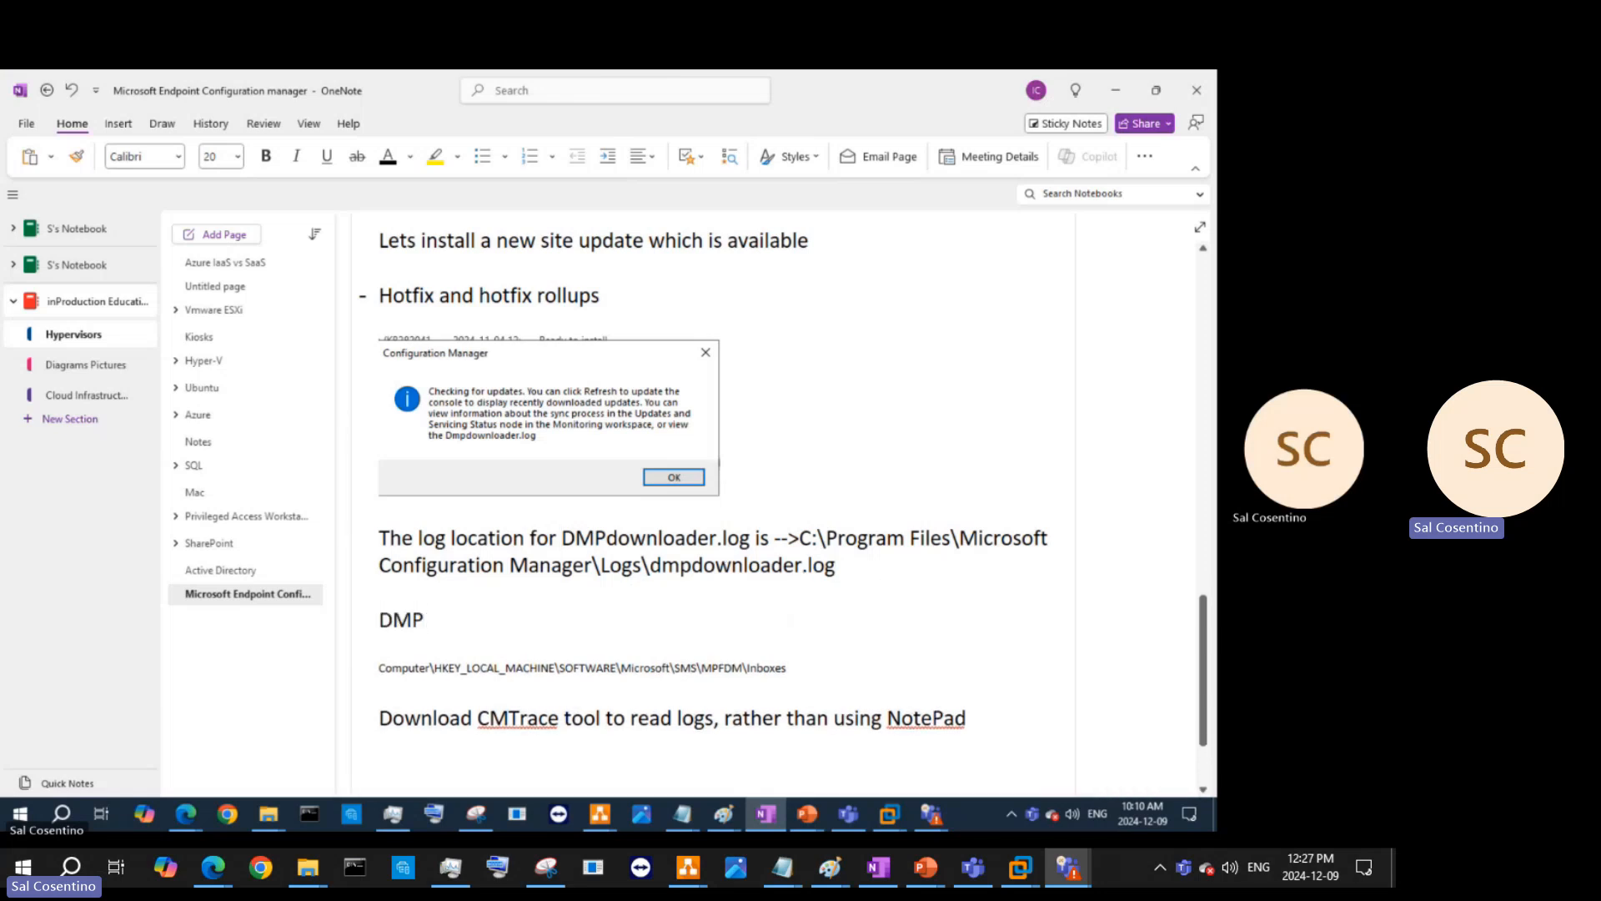
pyautogui.write('Downloader')
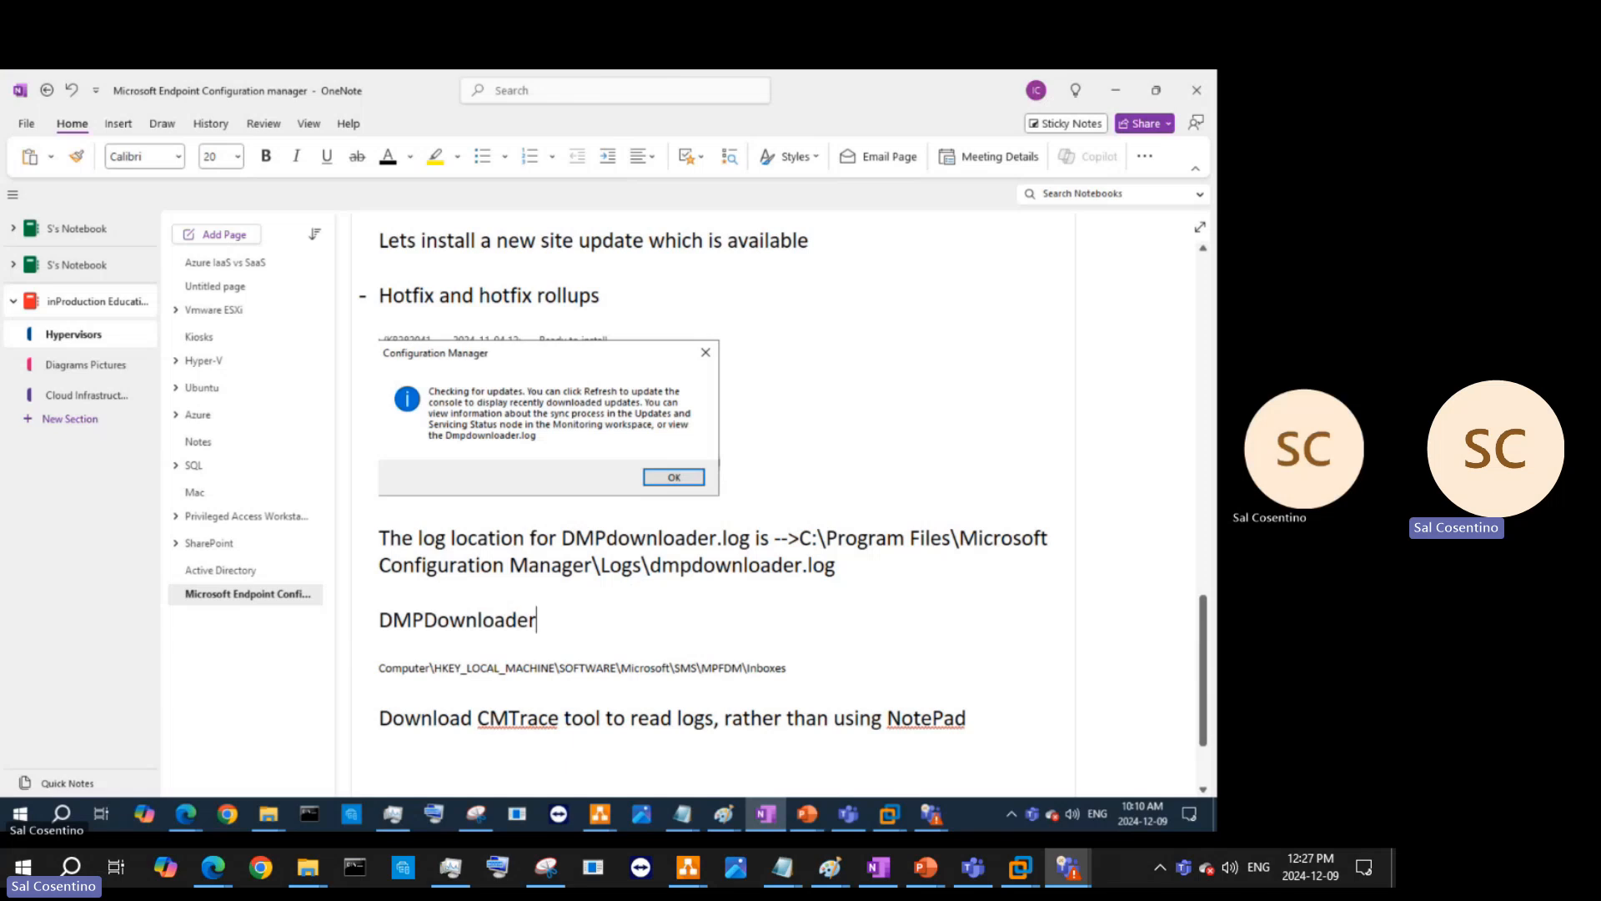
pyautogui.write(' log ')
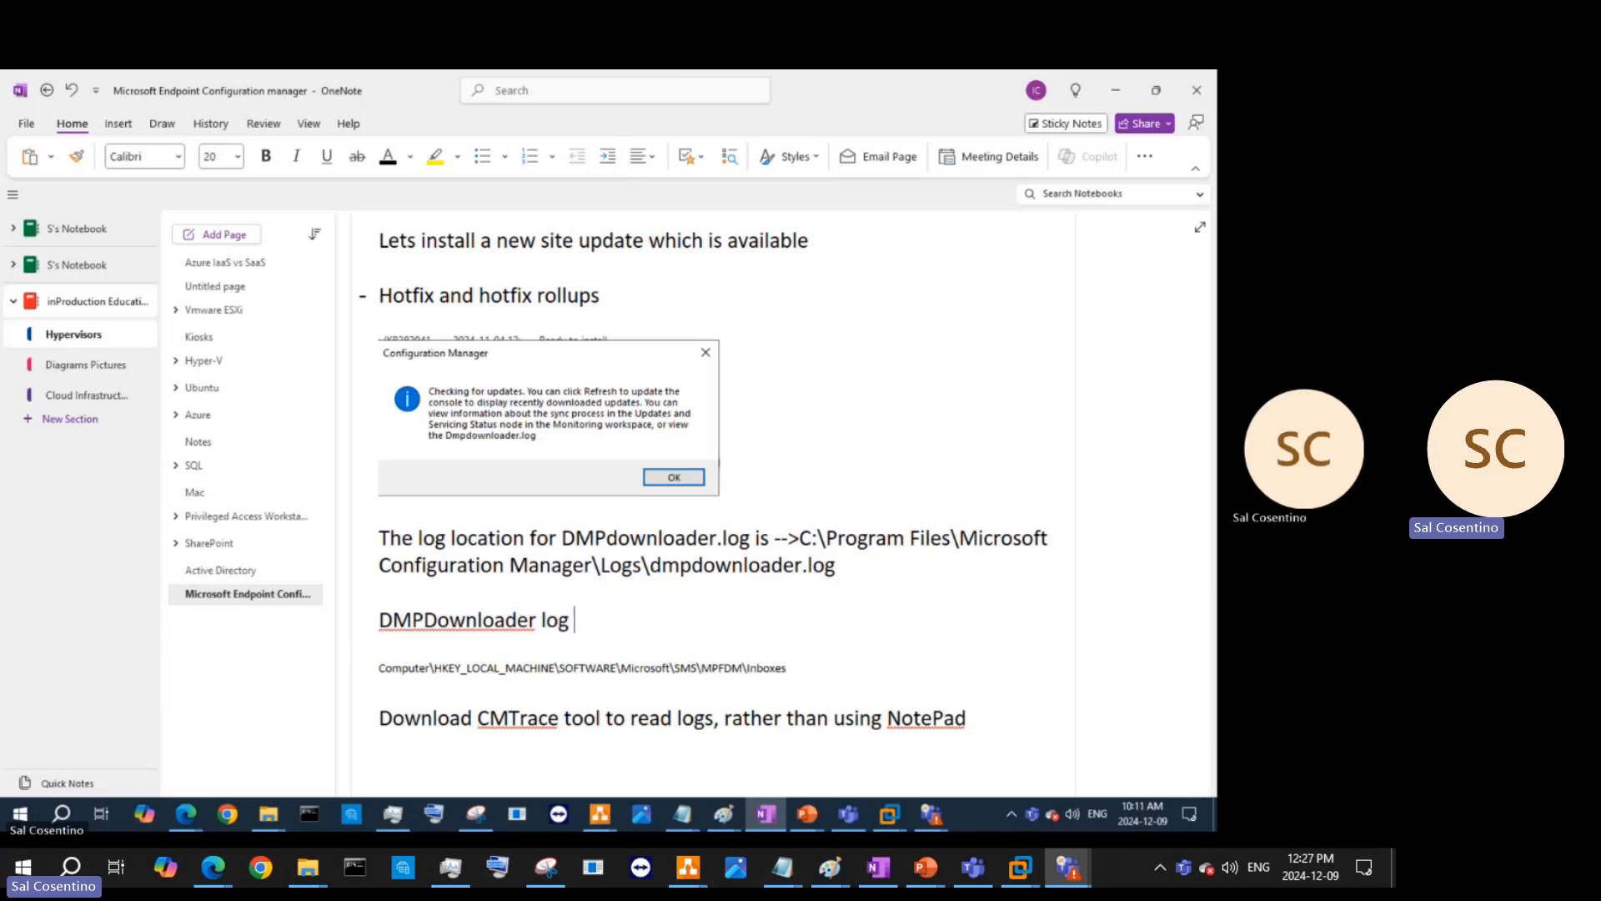
pyautogui.write('is a log dfi')
pyautogui.press('BackSpace')
pyautogui.press('BackSpace')
pyautogui.press('BackSpace')
pyautogui.write('file that we')
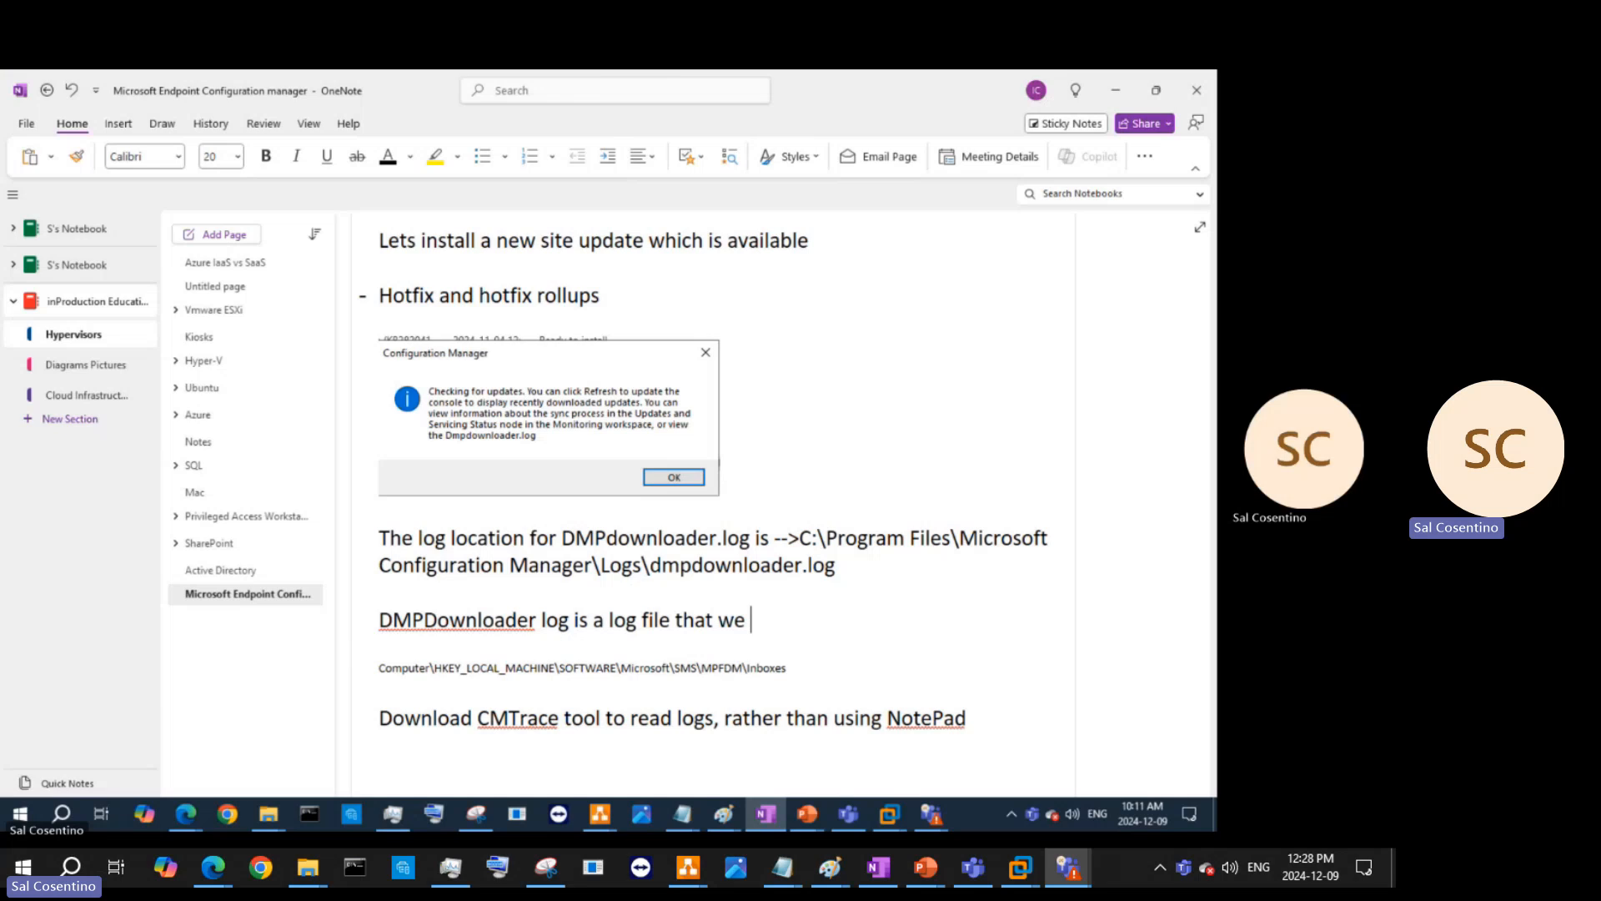
pyautogui.press('BackSpace')
pyautogui.press('BackSpace')
pyautogui.press('BackSpace')
pyautogui.write('MECM uses to track')
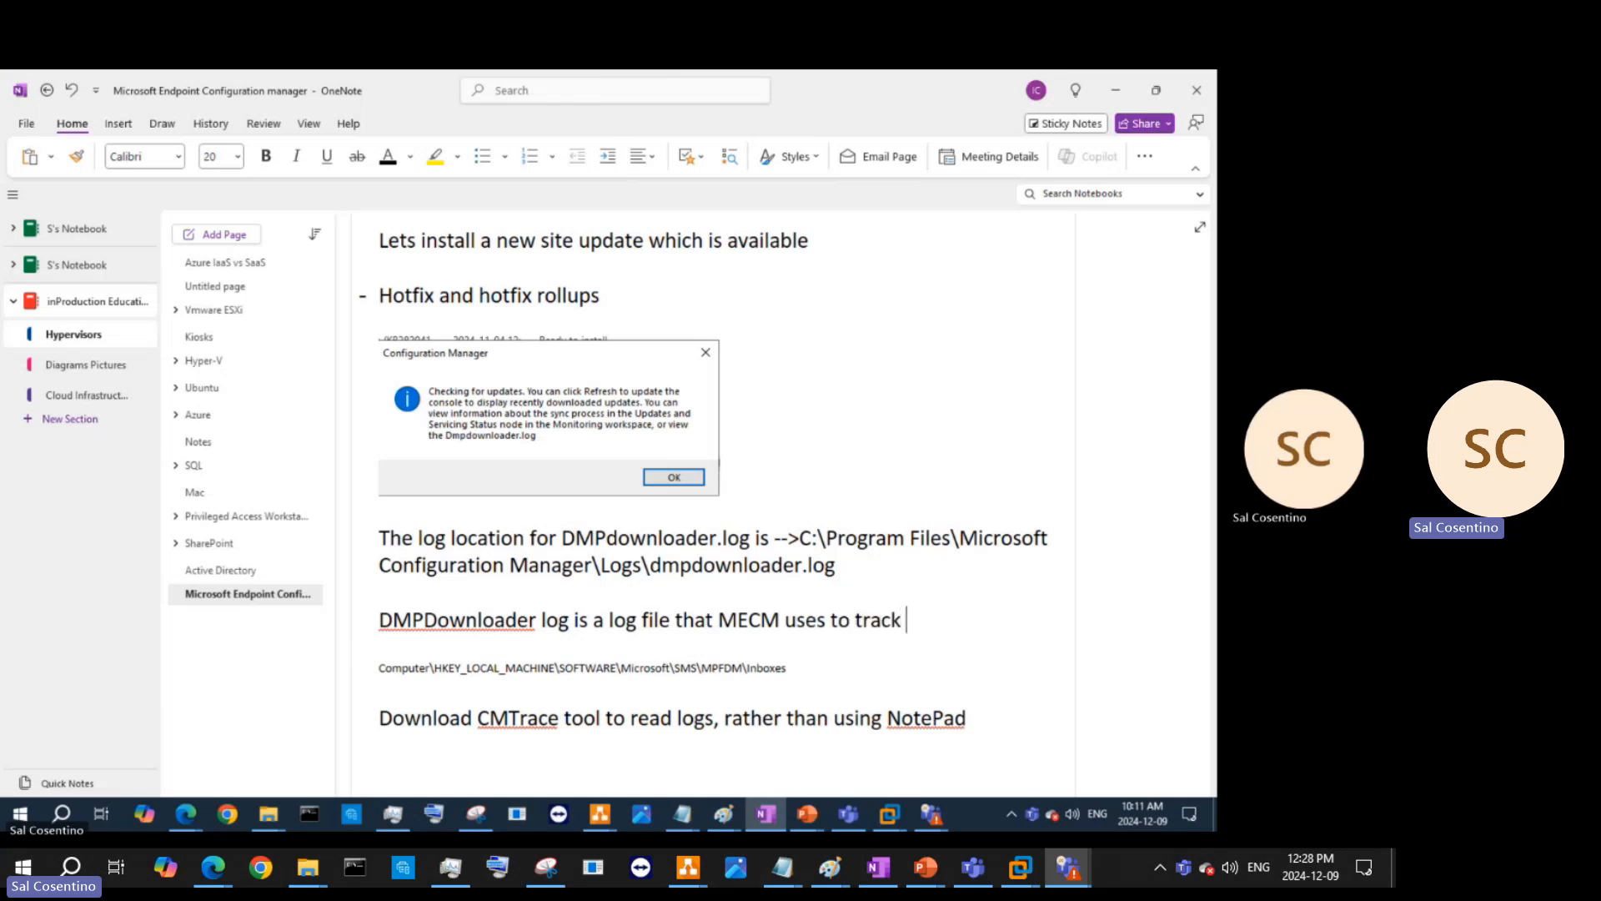
pyautogui.write(' and record activities ')
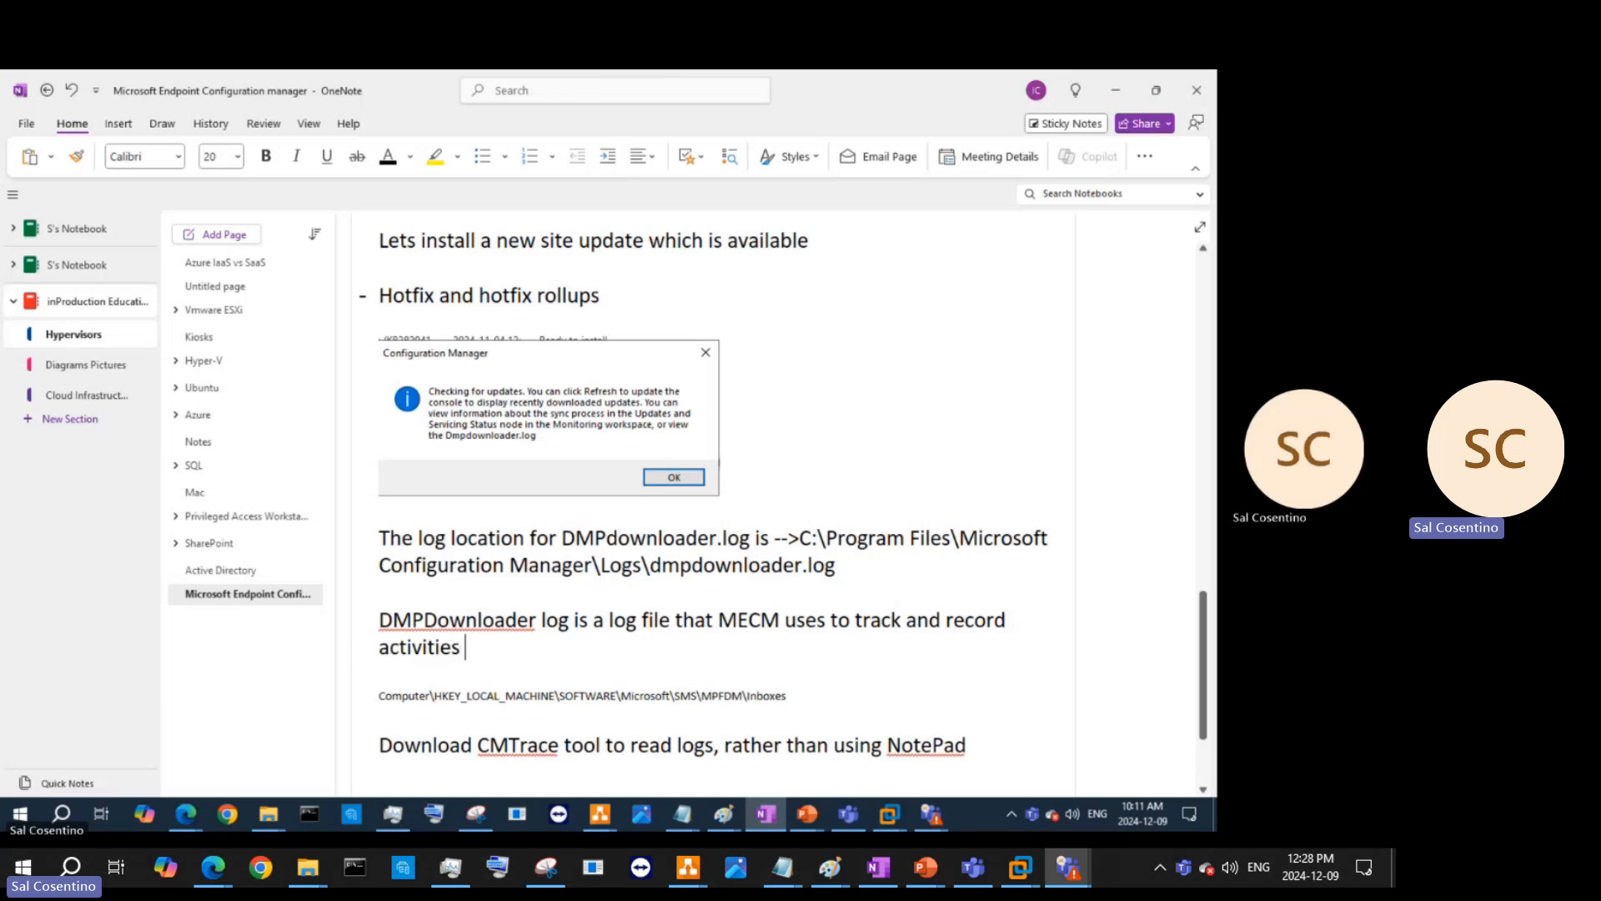
pyautogui.write('relatted to DMS')
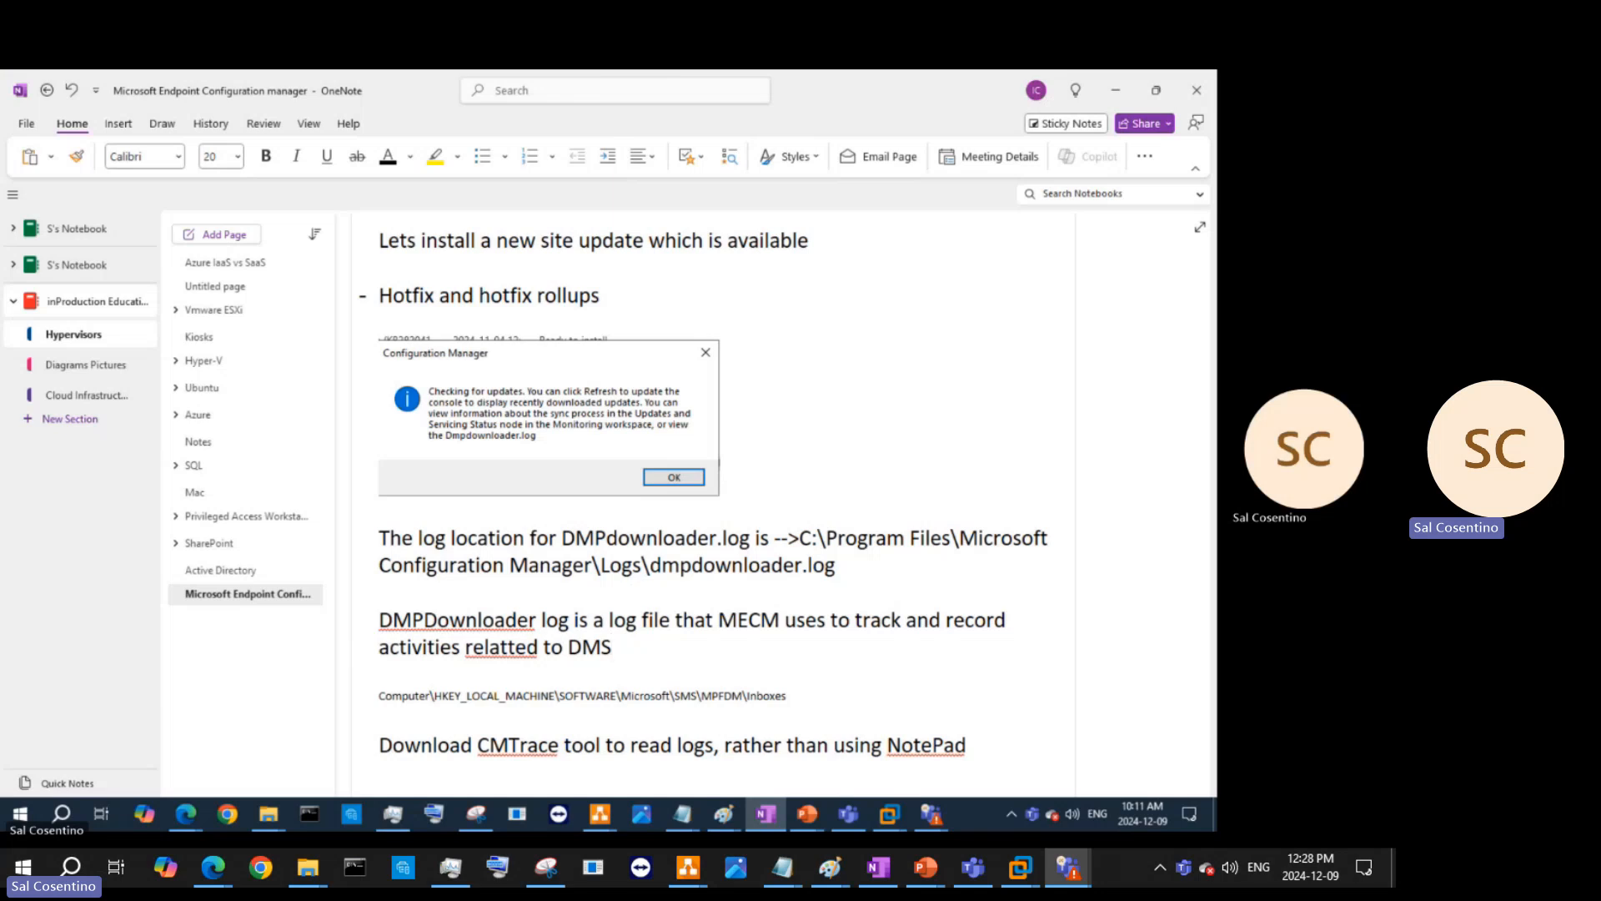
pyautogui.write('. This downloads')
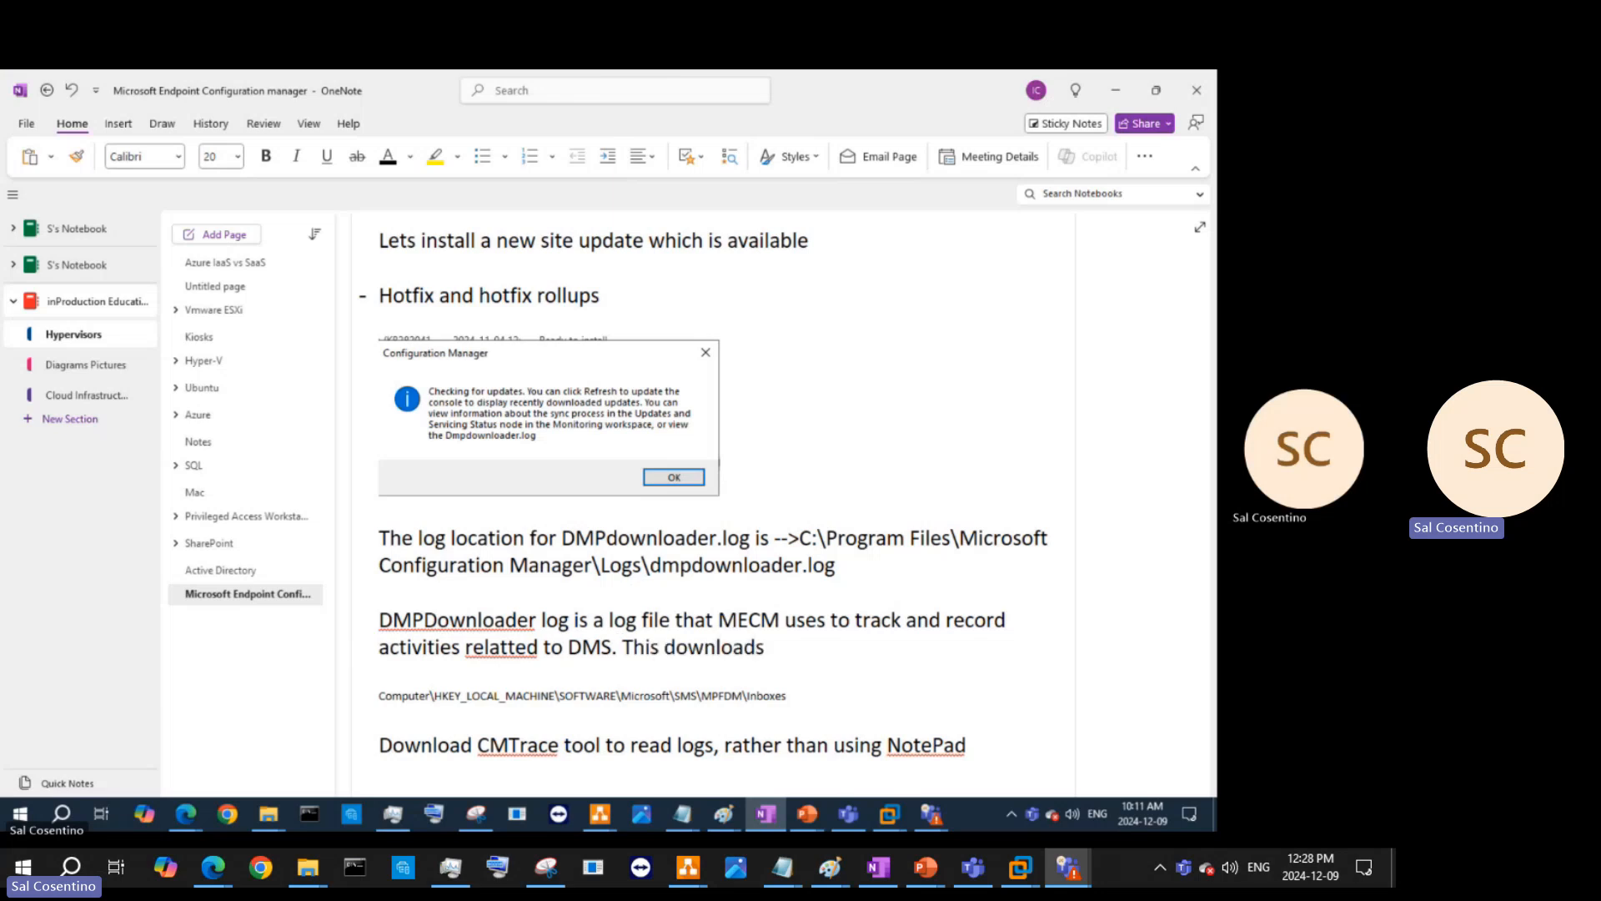
pyautogui.write(' update packages')
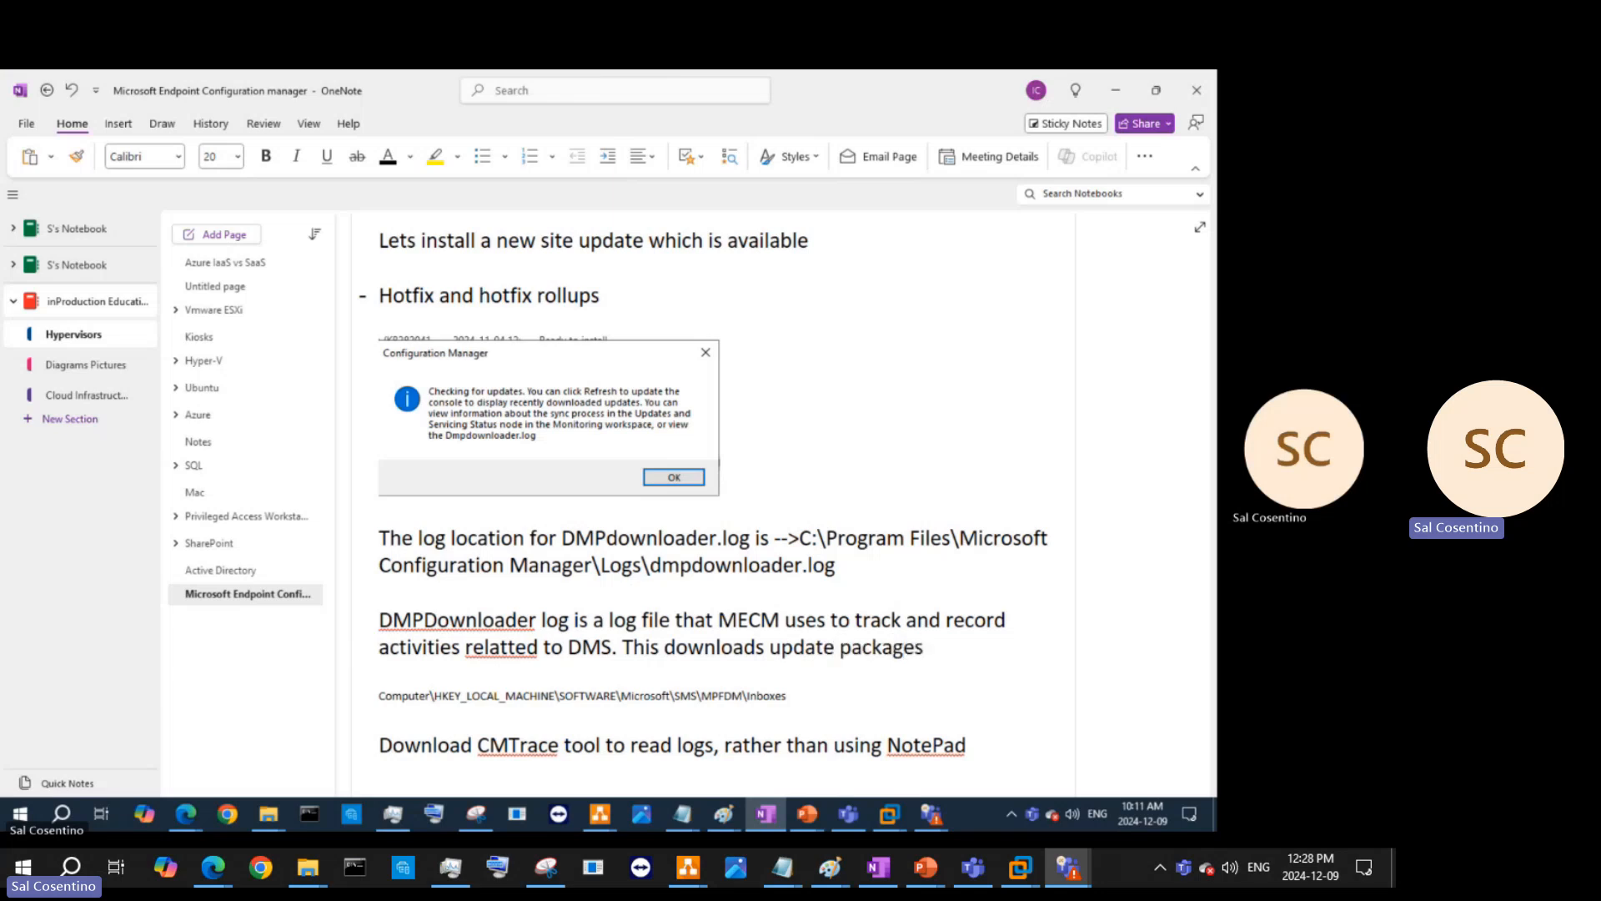
pyautogui.write(' from Microsoft Vendor')
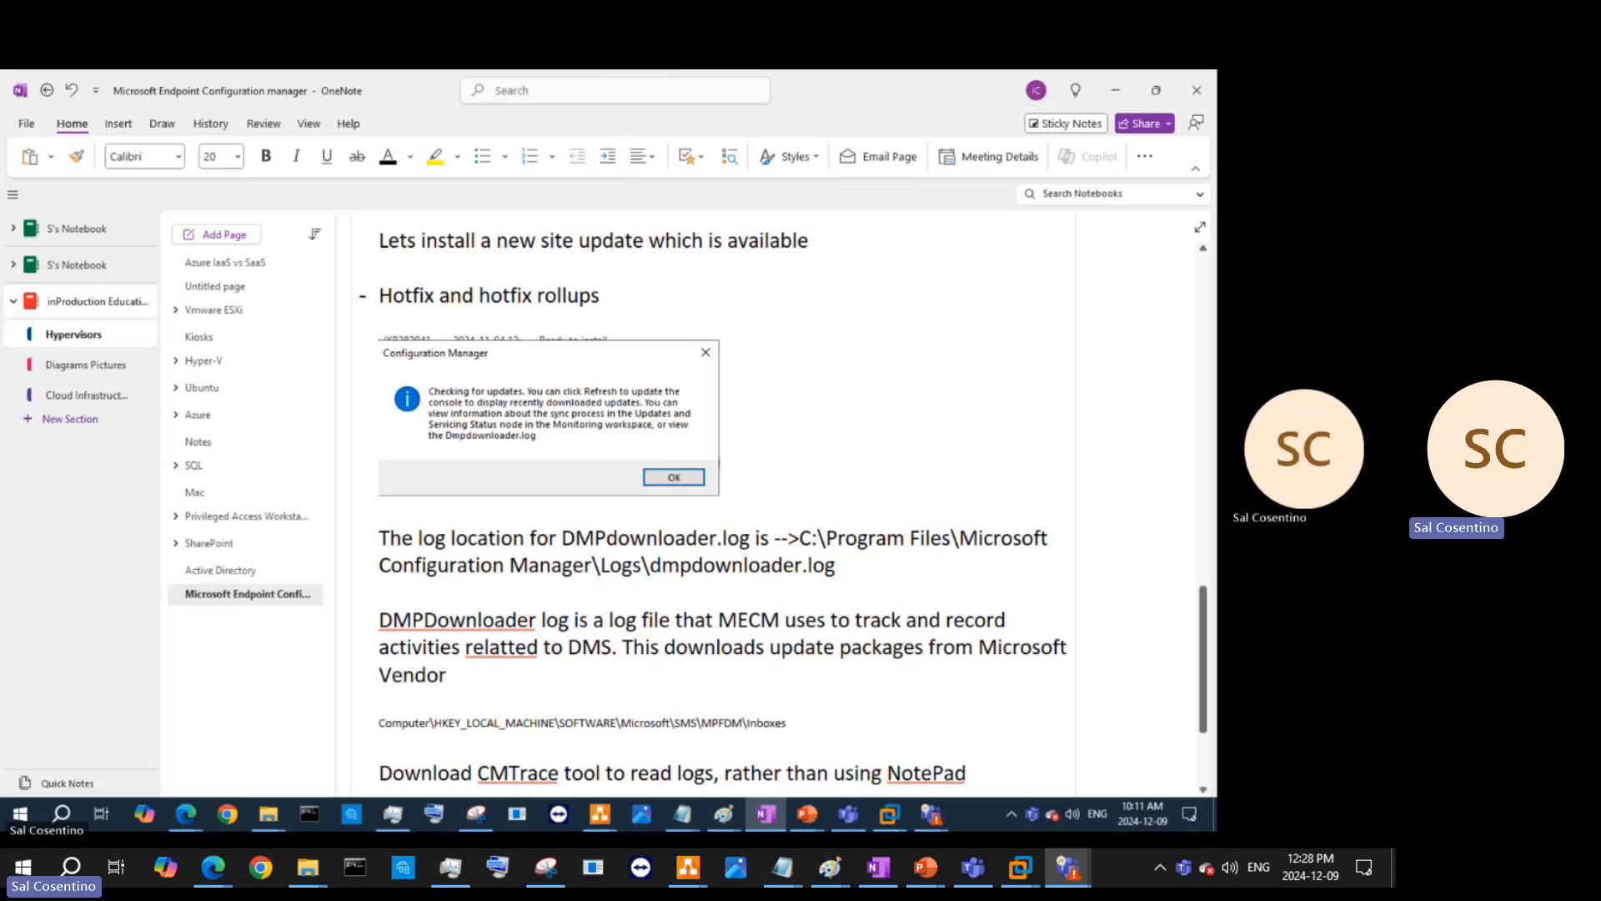
pyautogui.write(' site')
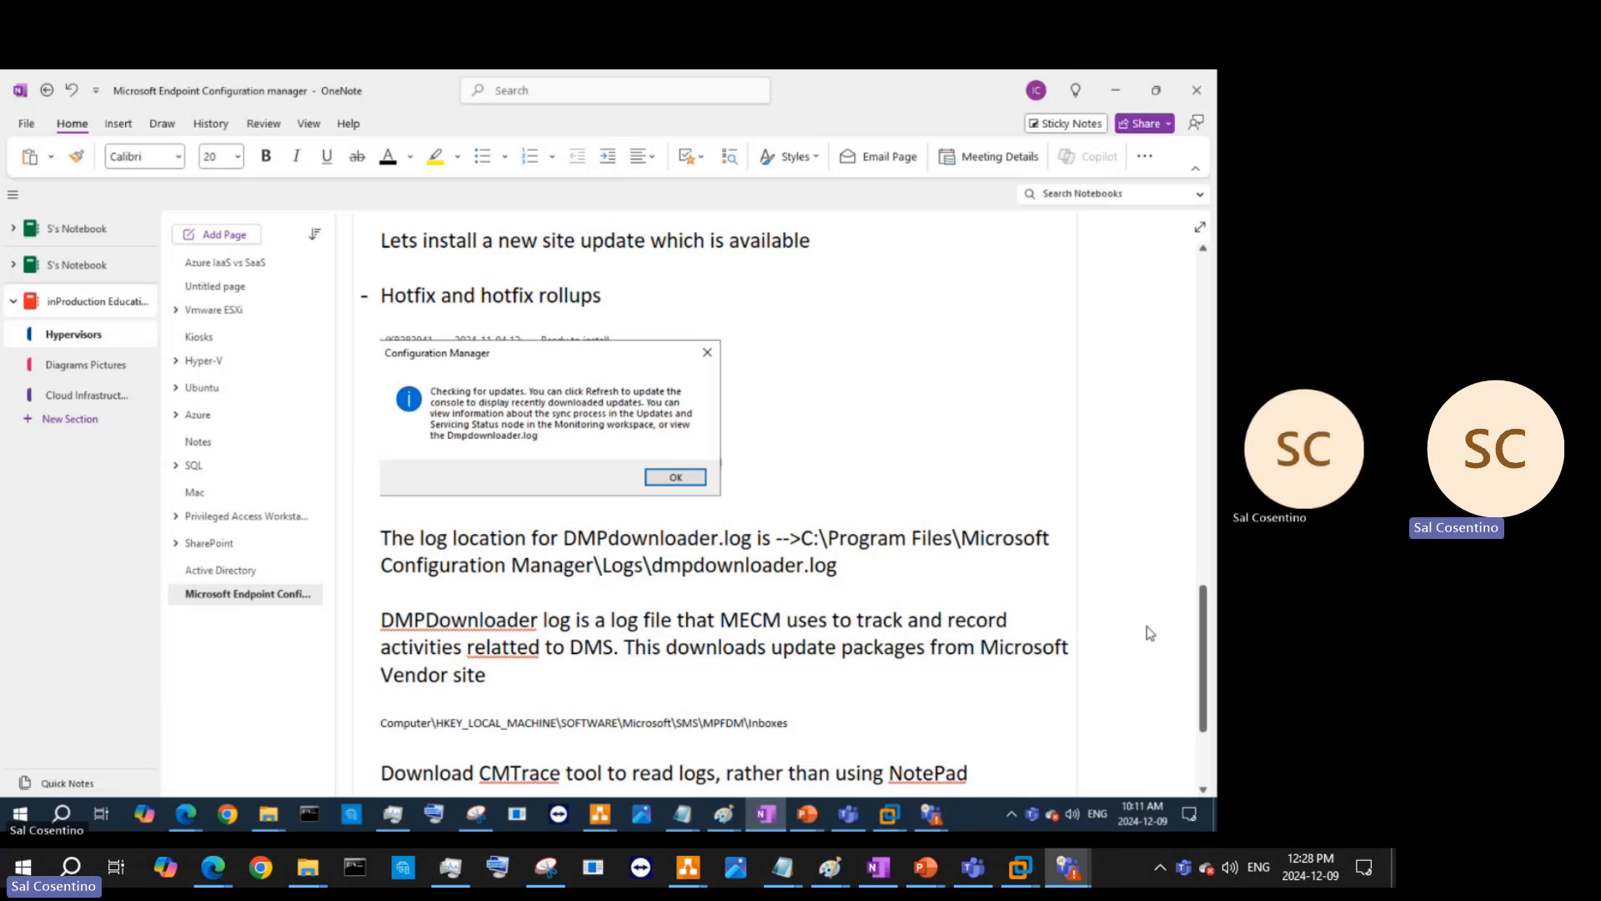
# - Correct the misspelling 'relatted' to 'related' using the spelling suggestions
pyautogui.rightClick(515, 656)
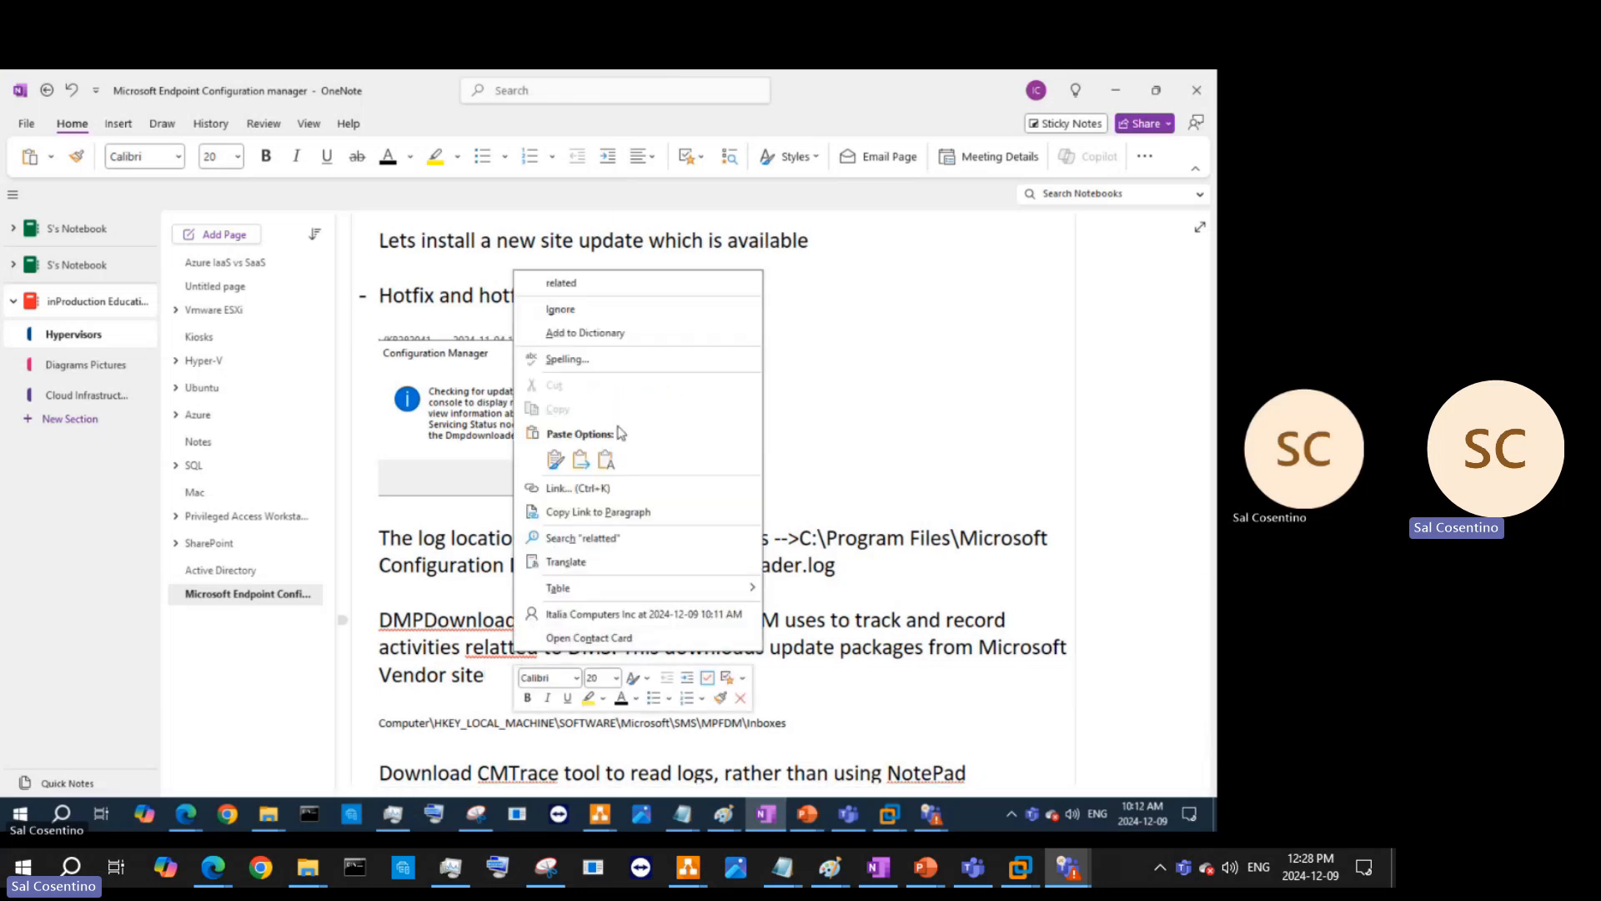
pyautogui.click(572, 362)
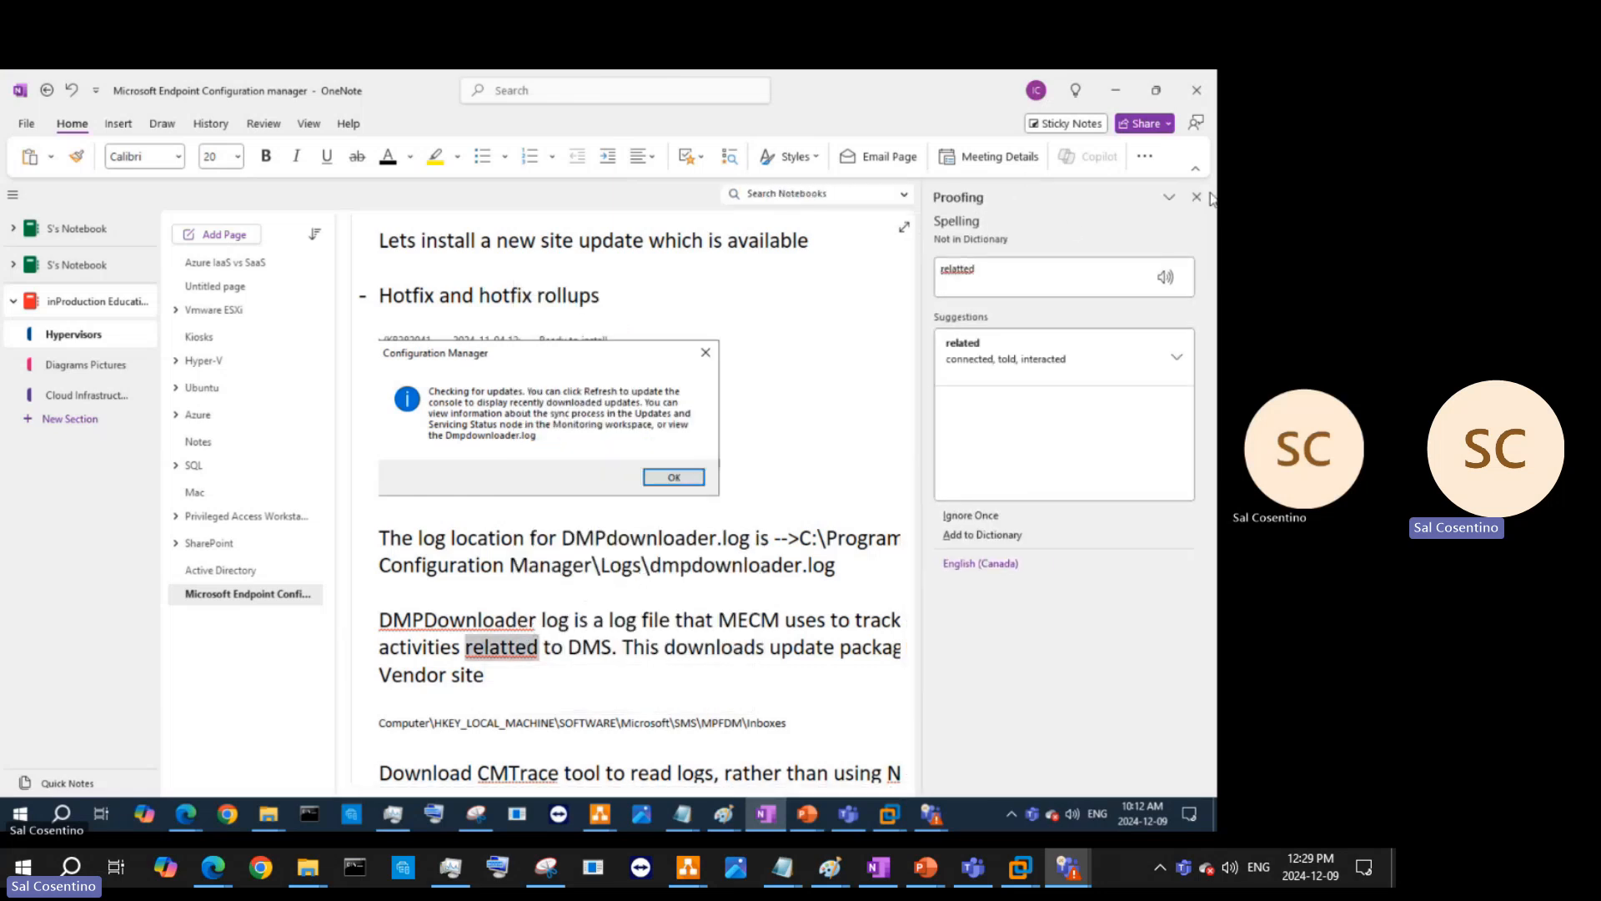
pyautogui.click(1101, 349)
pyautogui.click(1194, 198)
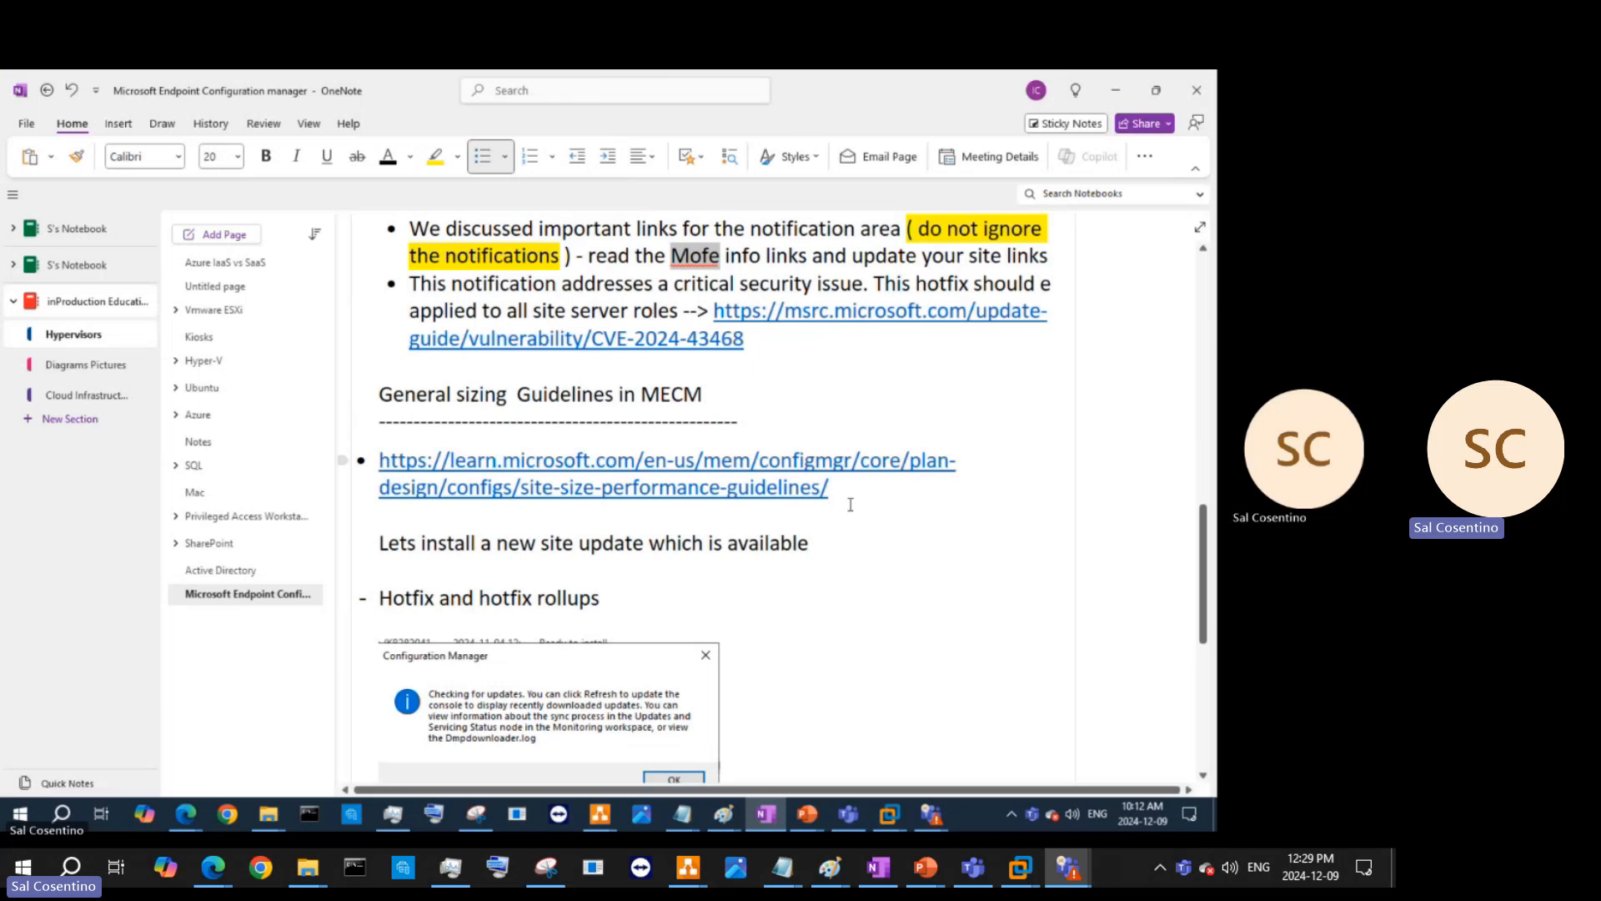
pyautogui.scroll(-8, 843, 533)
pyautogui.scroll(5, 609, 583)
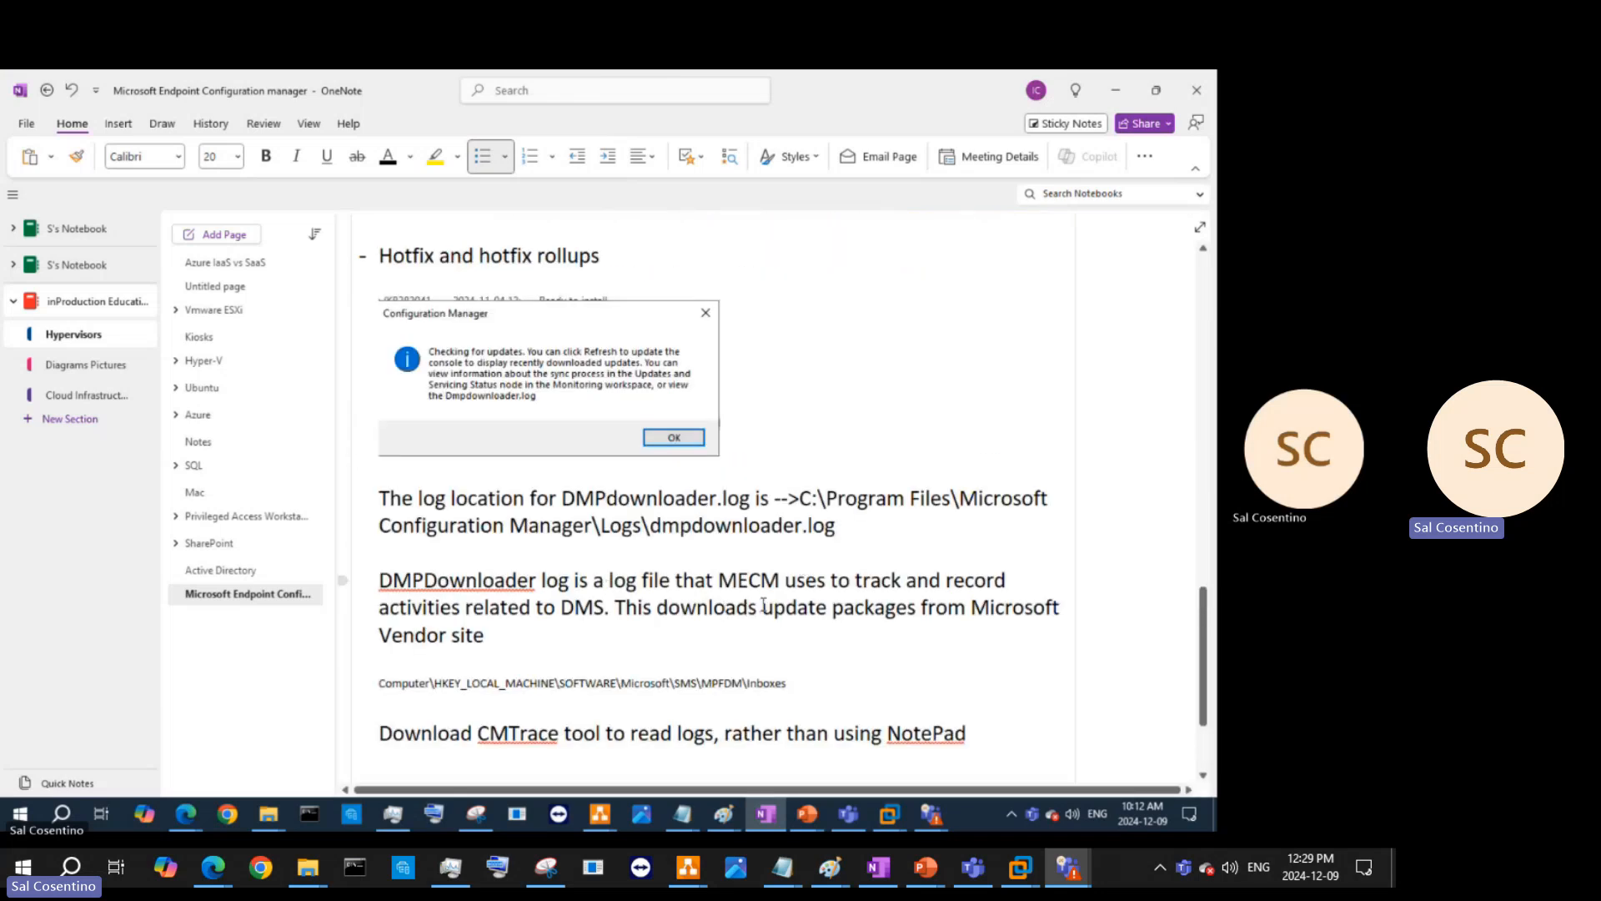
pyautogui.click(518, 643)
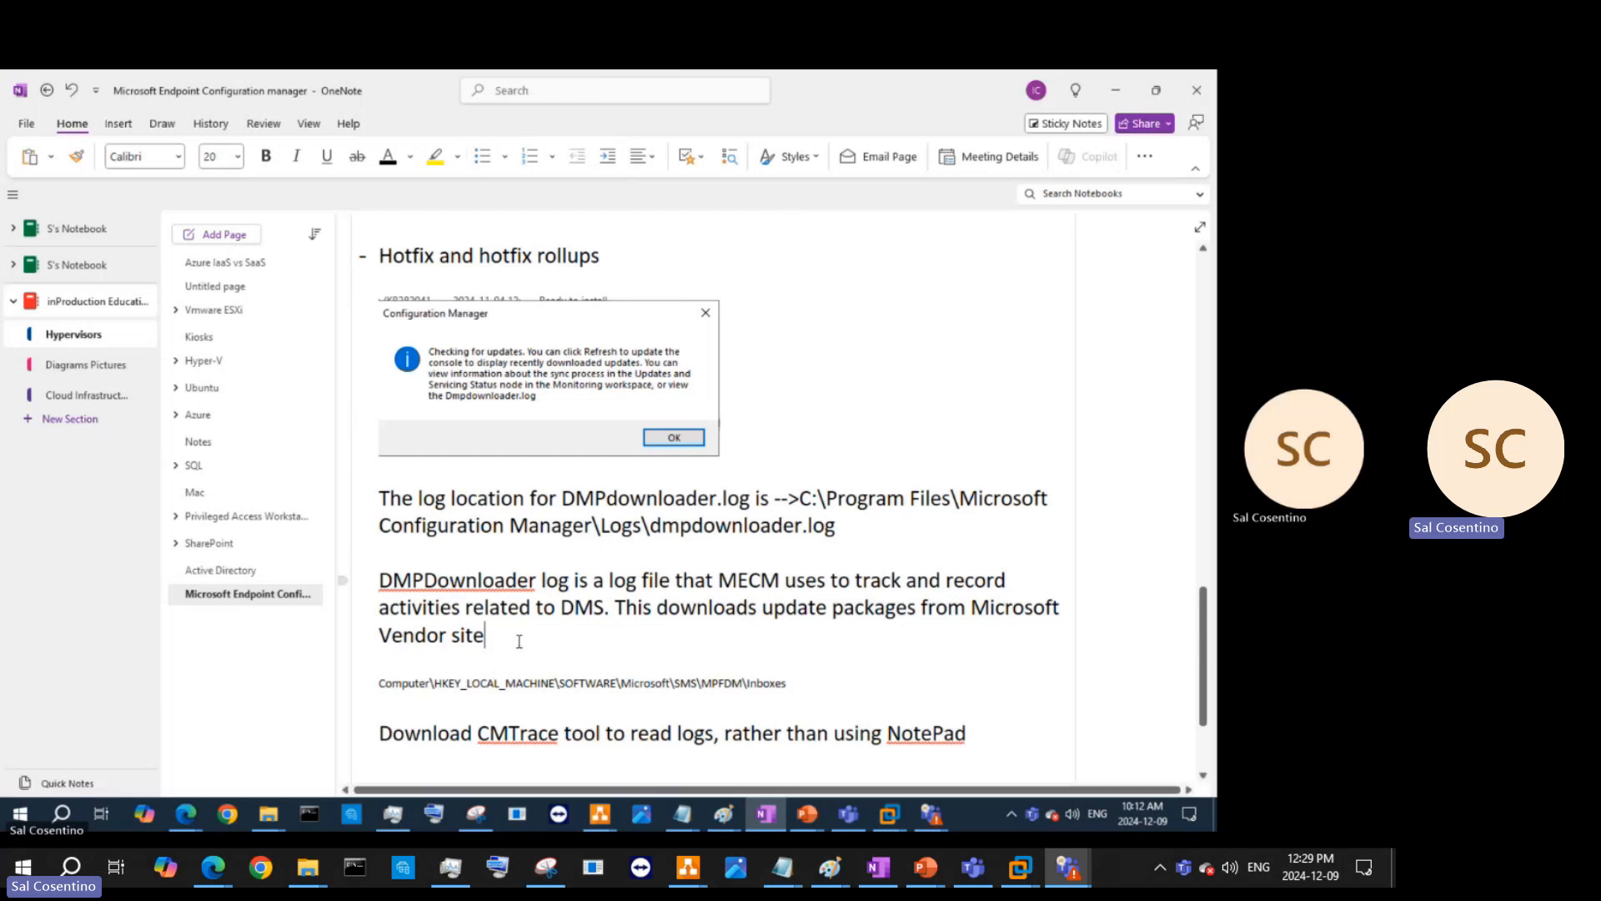
# - Add 'It is meant for troubleshooting issues related to downloading updates.' and an 'Updates : Software Updates, security patches…MUS' line
pyautogui.press('Return')
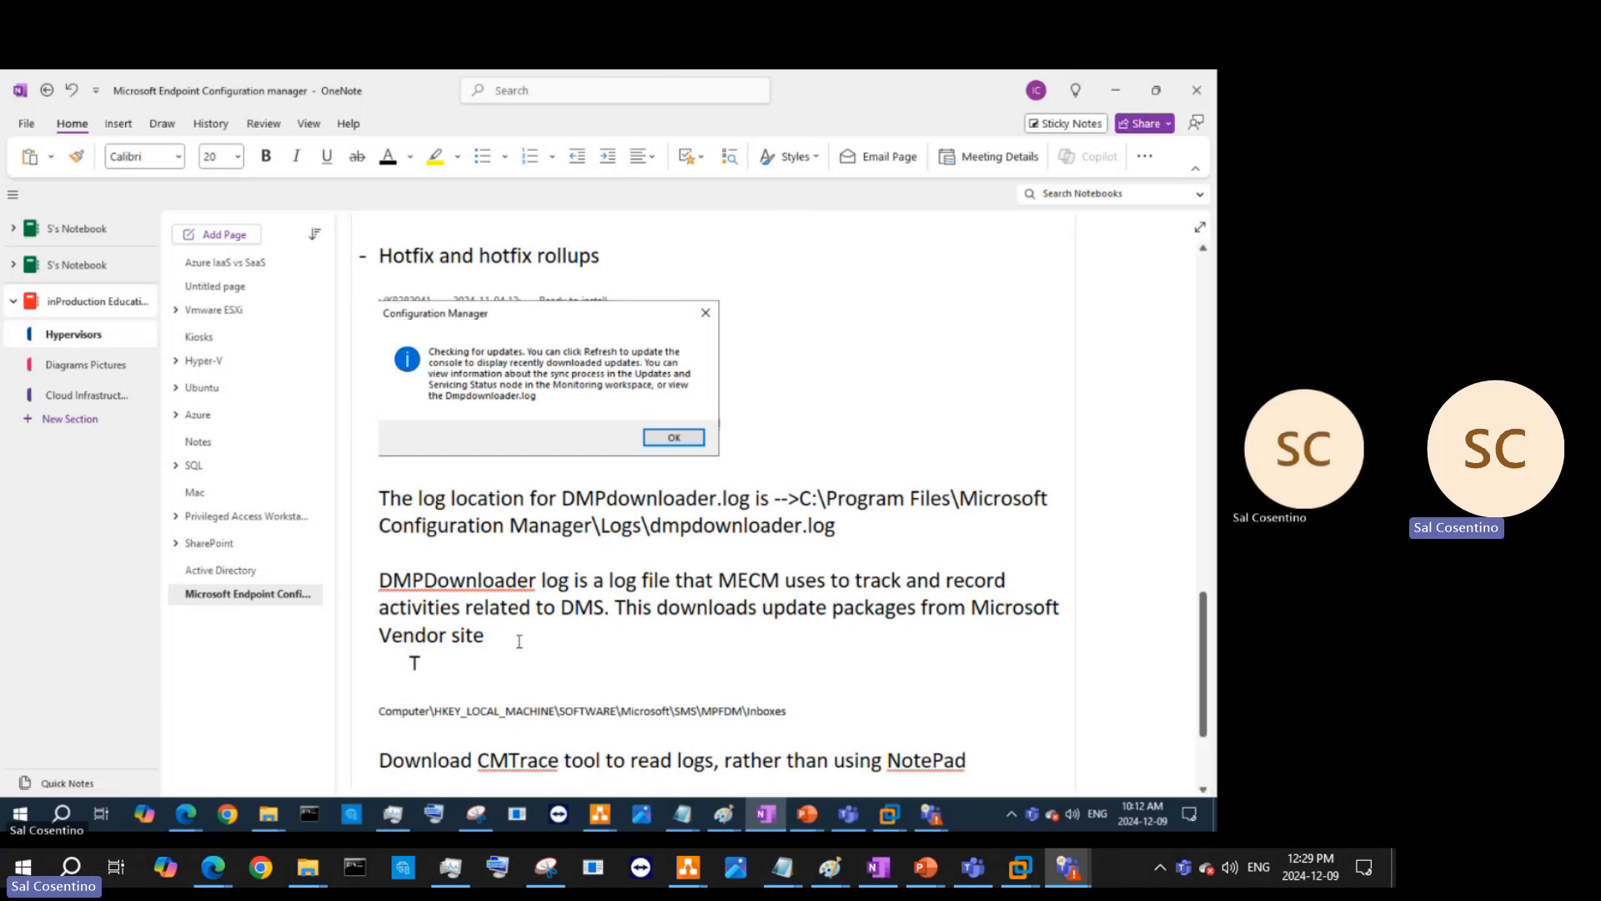
pyautogui.write('It is meant for trou')
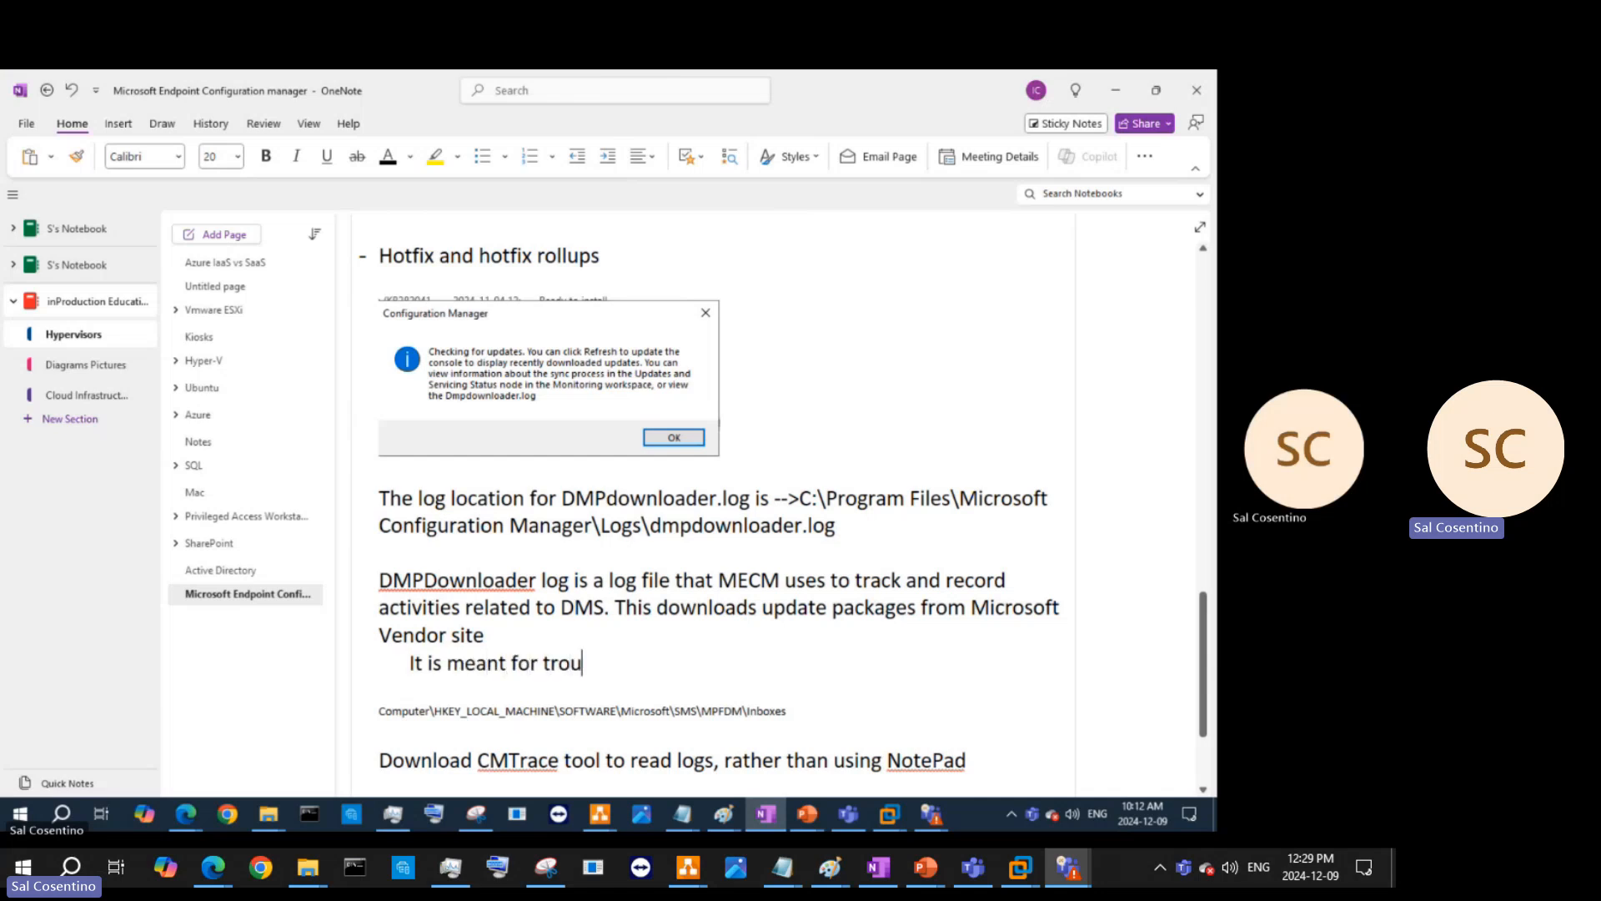
pyautogui.write('bleshootuing')
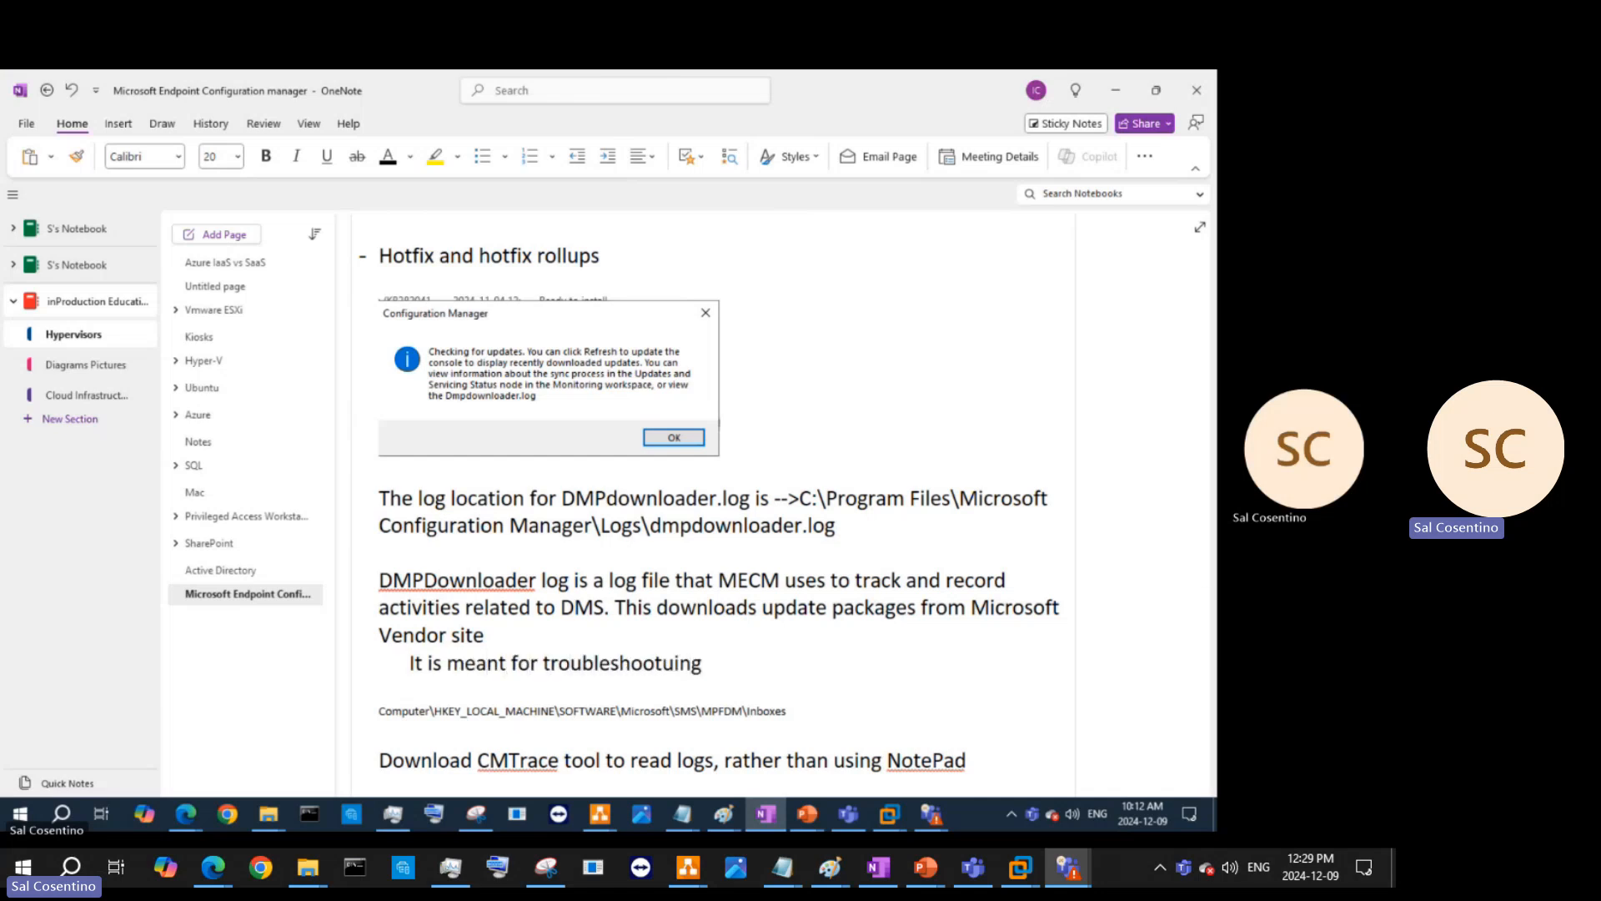
pyautogui.press('BackSpace')
pyautogui.press('BackSpace')
pyautogui.press('BackSpace')
pyautogui.write('ing')
pyautogui.write('issues related')
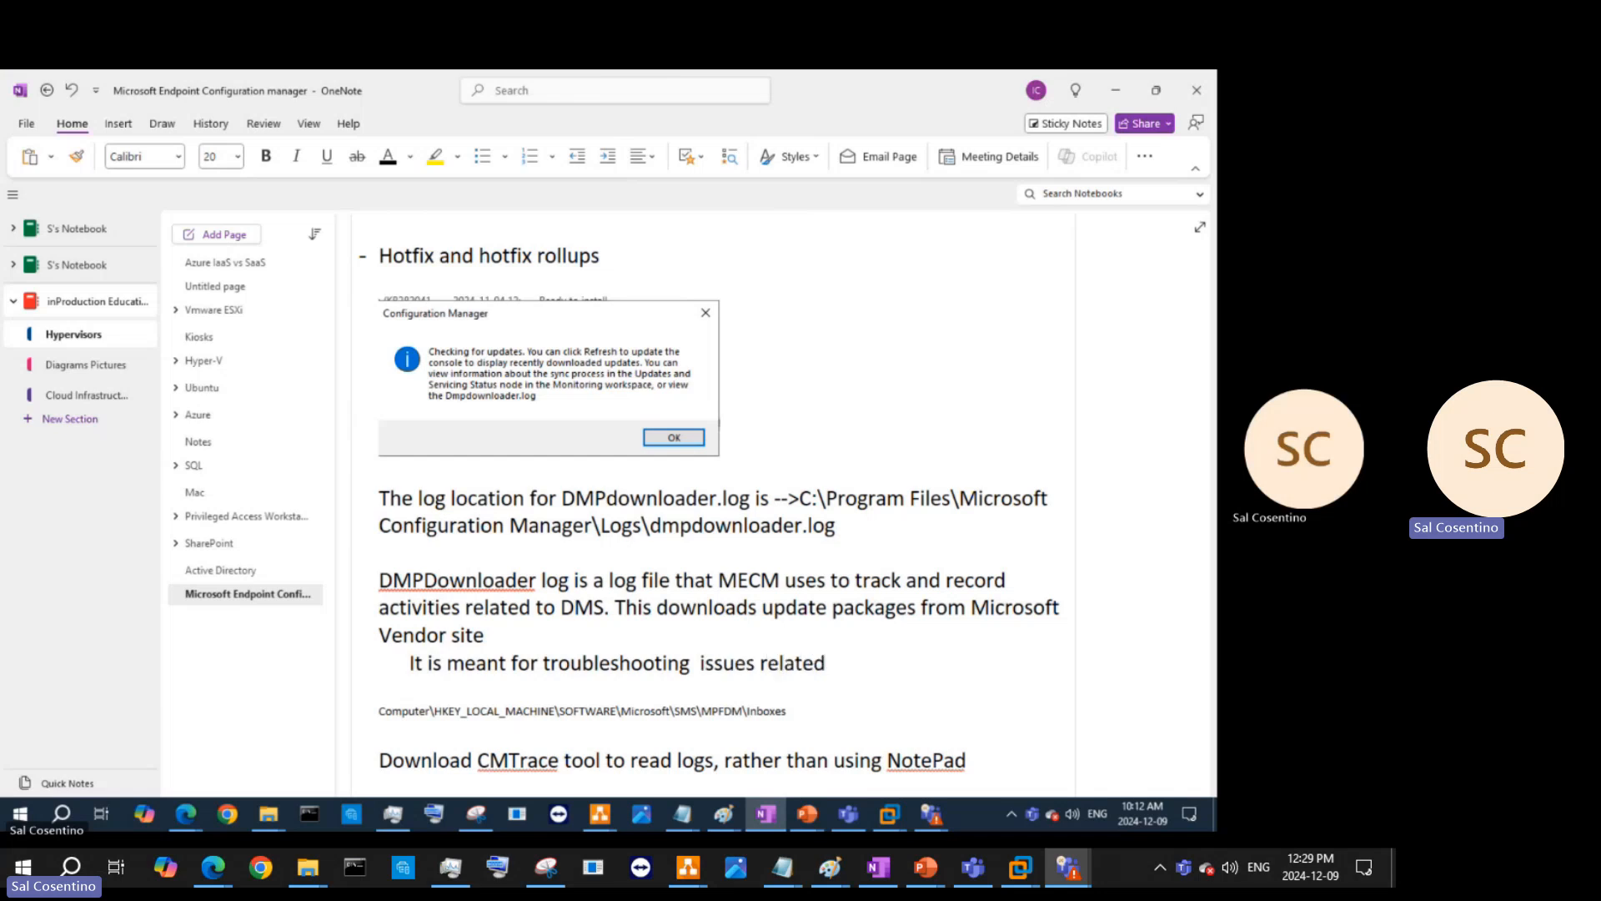
pyautogui.write('  to downloading updates')
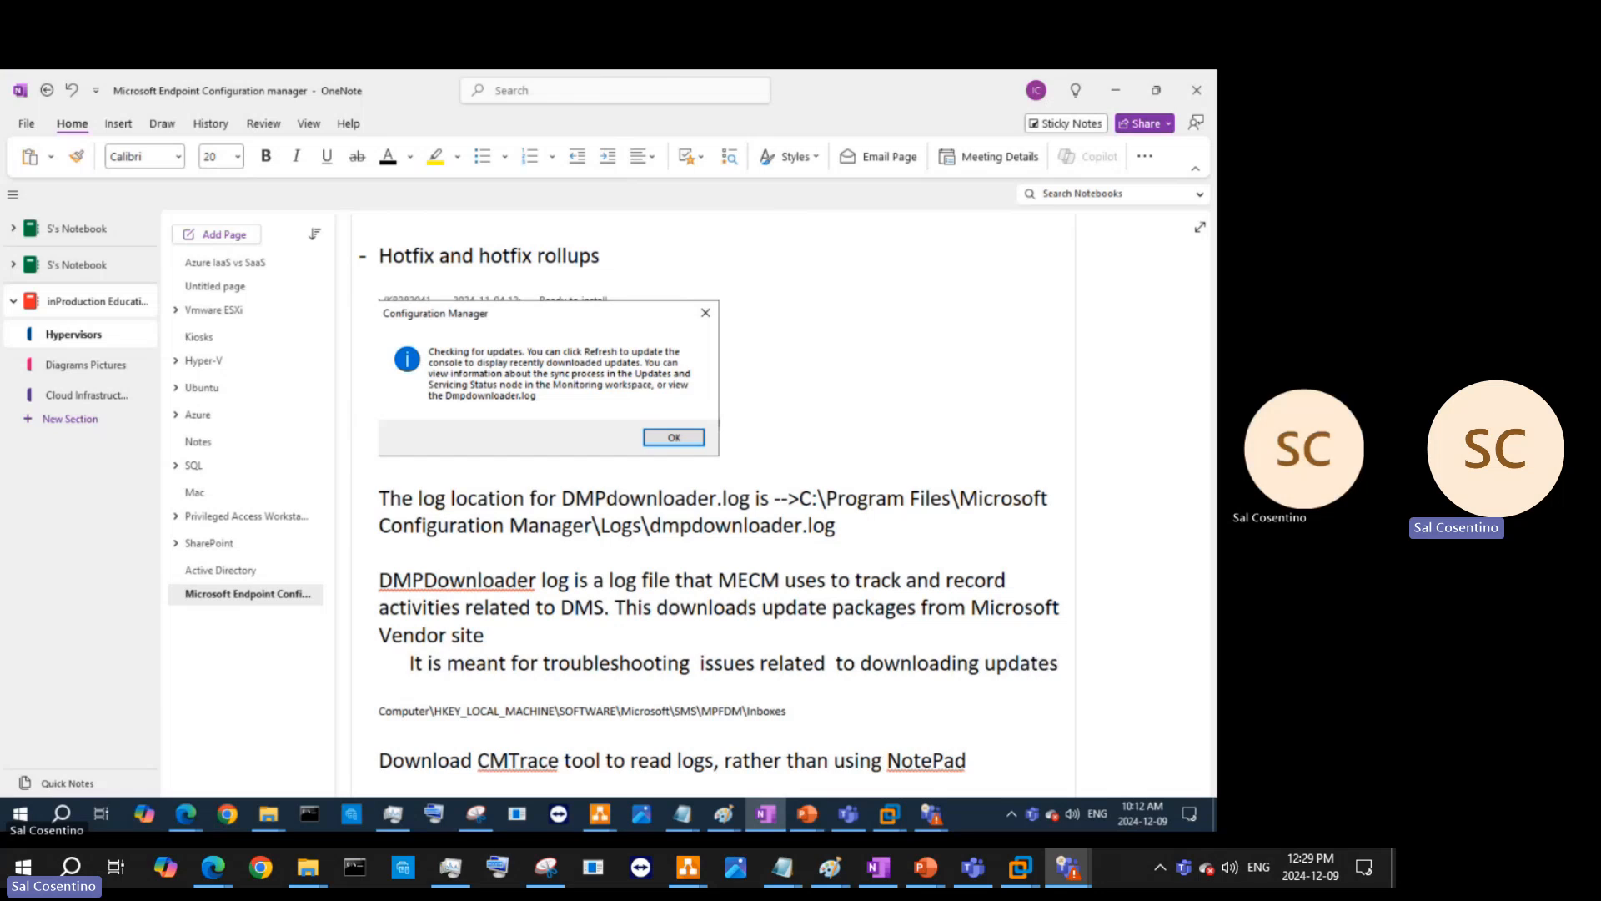
pyautogui.write('.')
pyautogui.press('Return')
pyautogui.write('Updates')
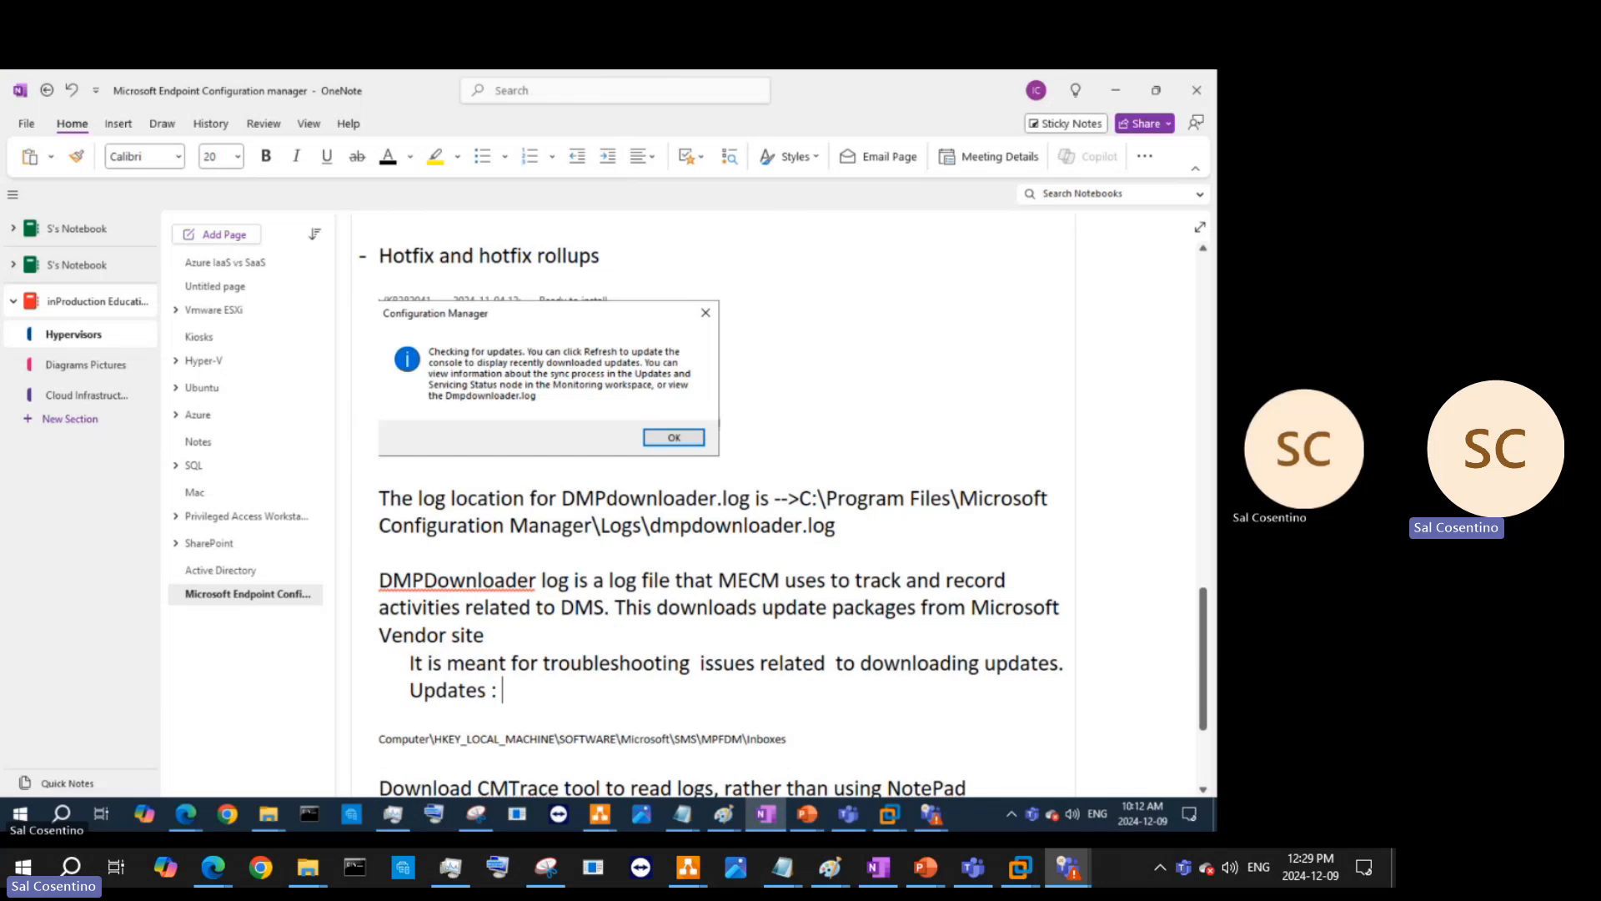
pyautogui.write(' : Software ')
pyautogui.write('Updates')
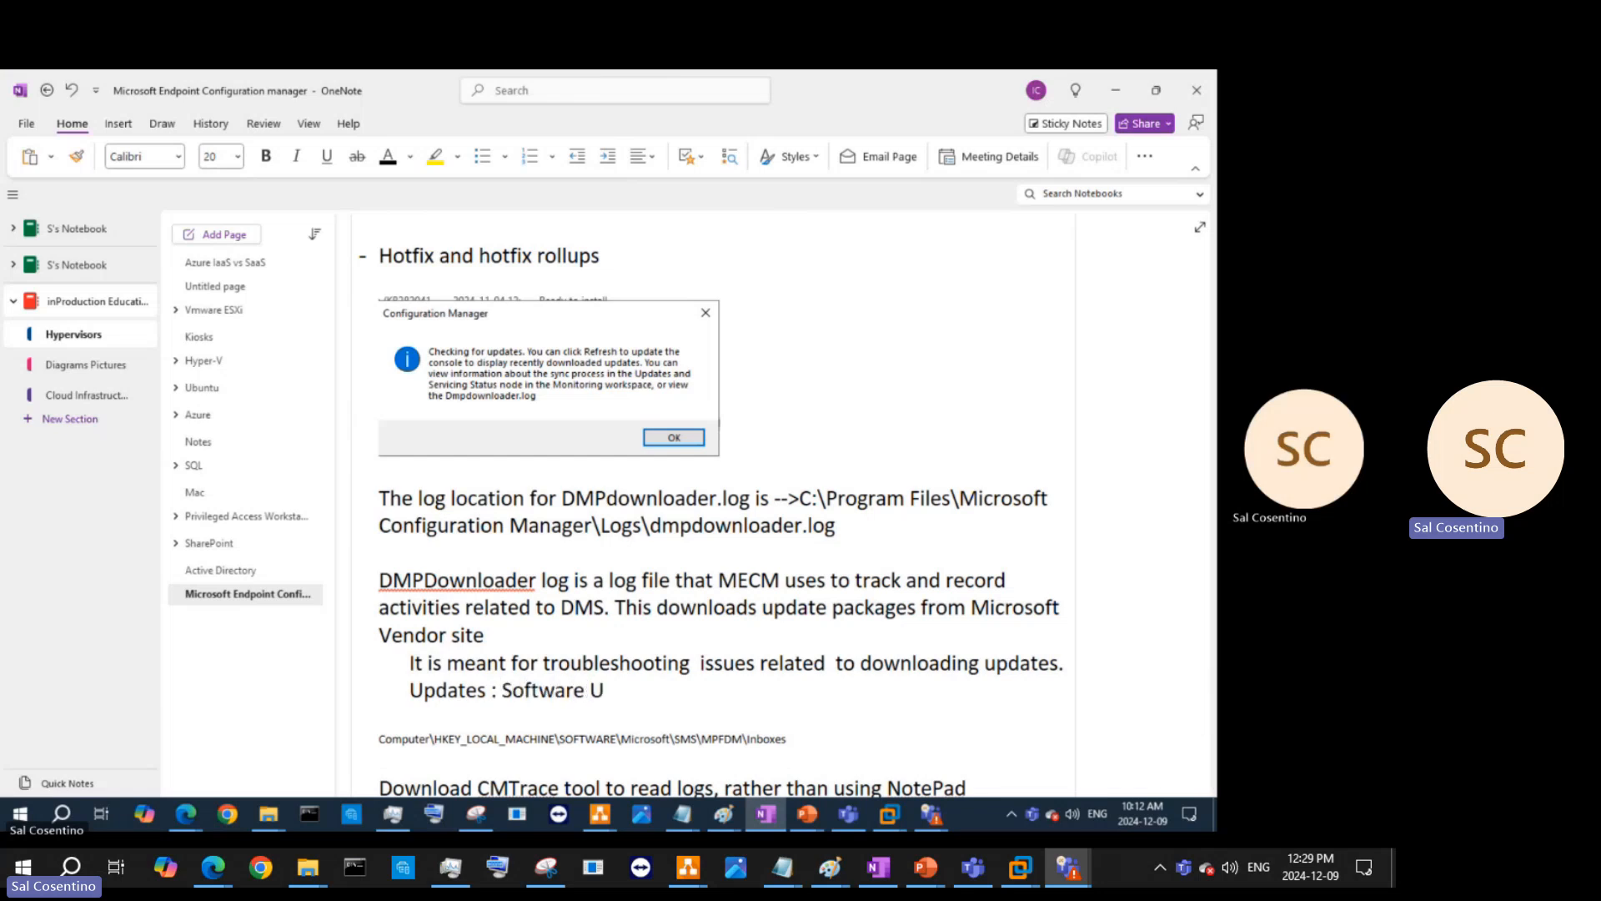
pyautogui.write(', security patc')
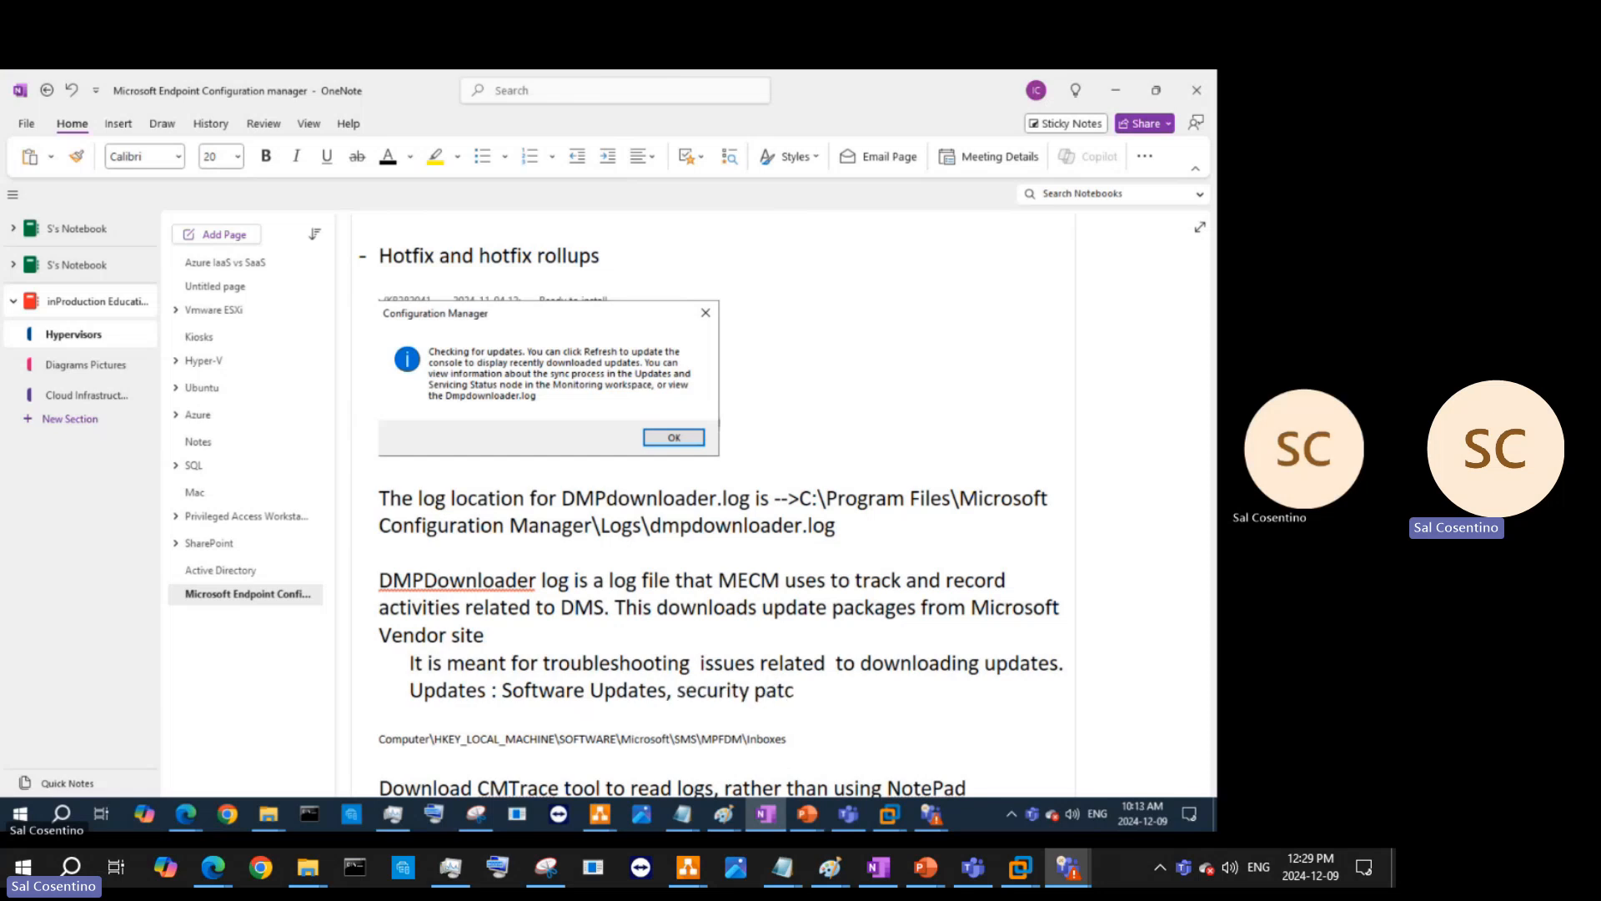
pyautogui.write('hes and other')
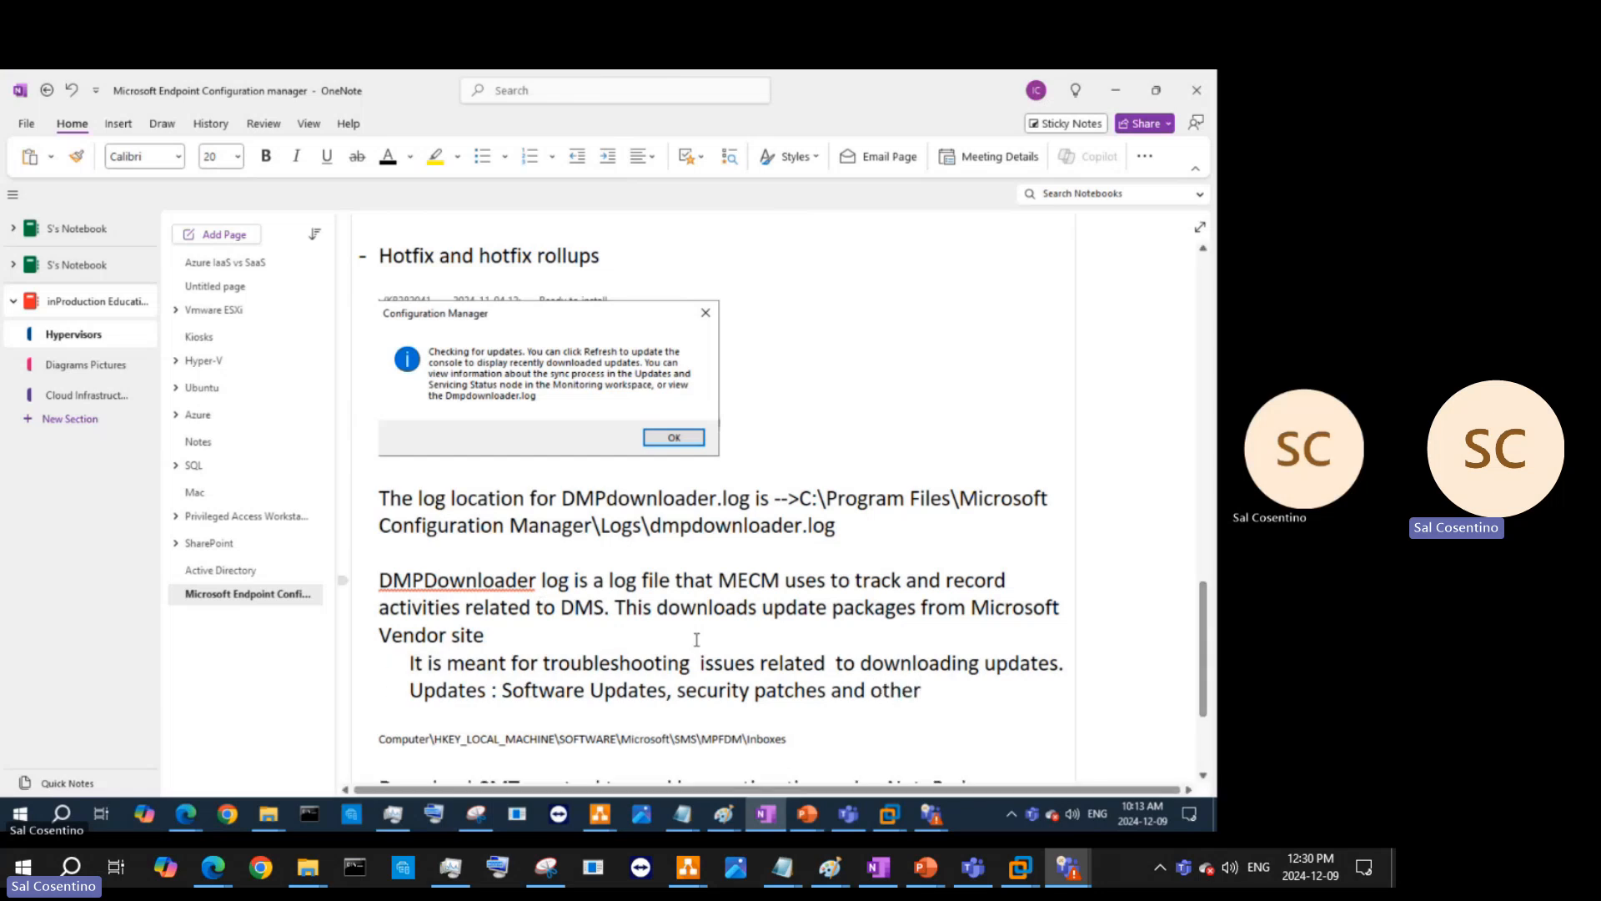
pyautogui.write(' con')
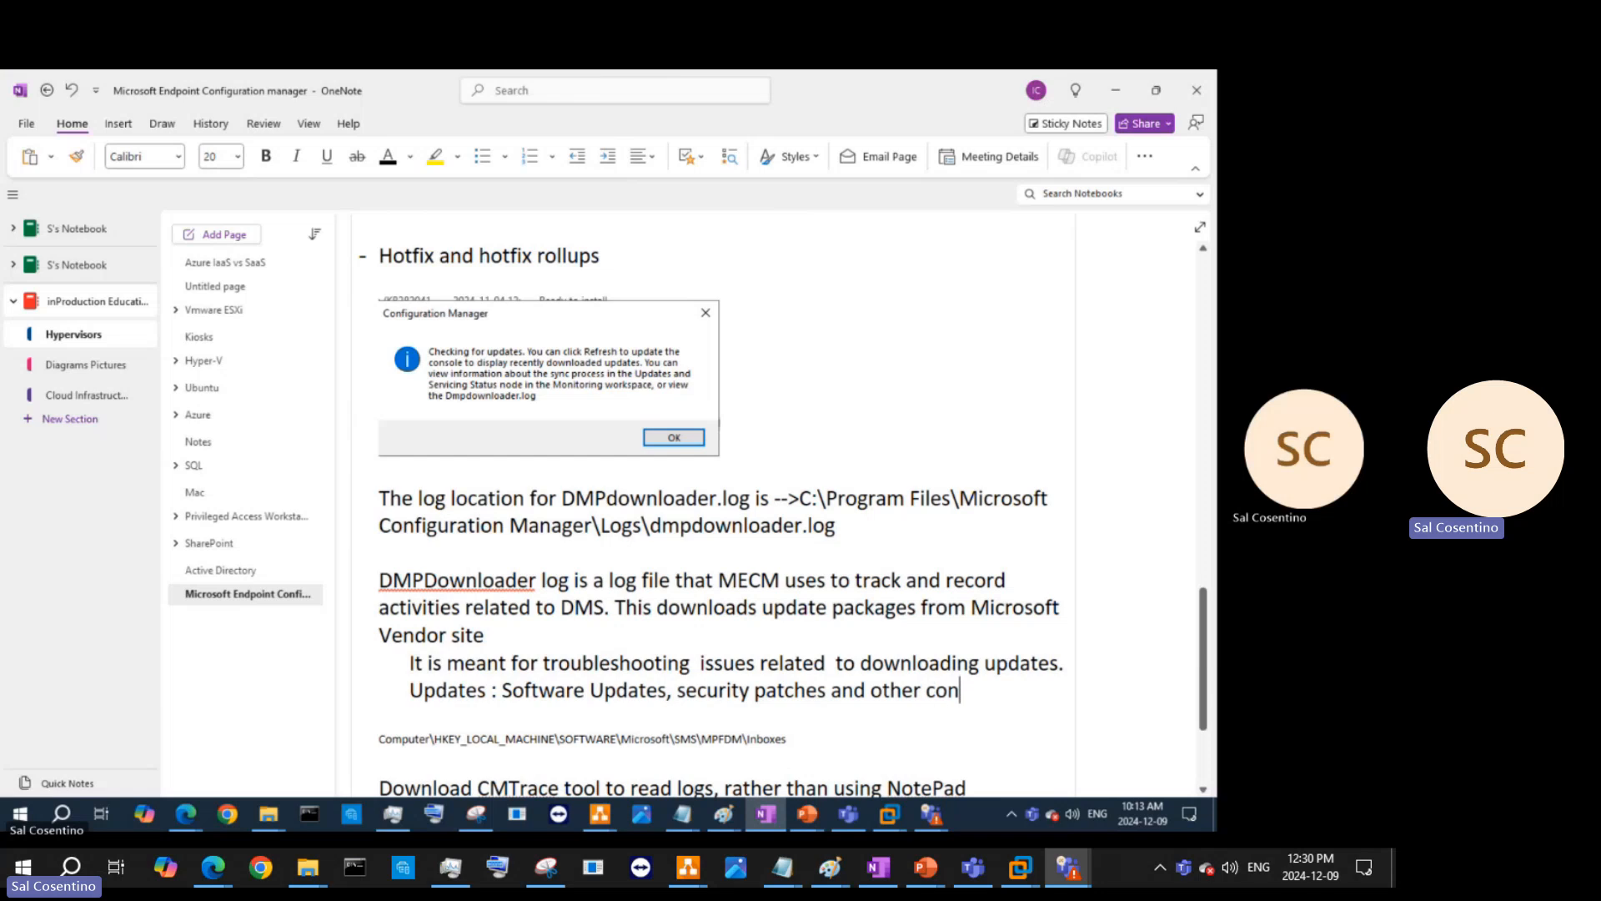
pyautogui.write('tent from the MUS')
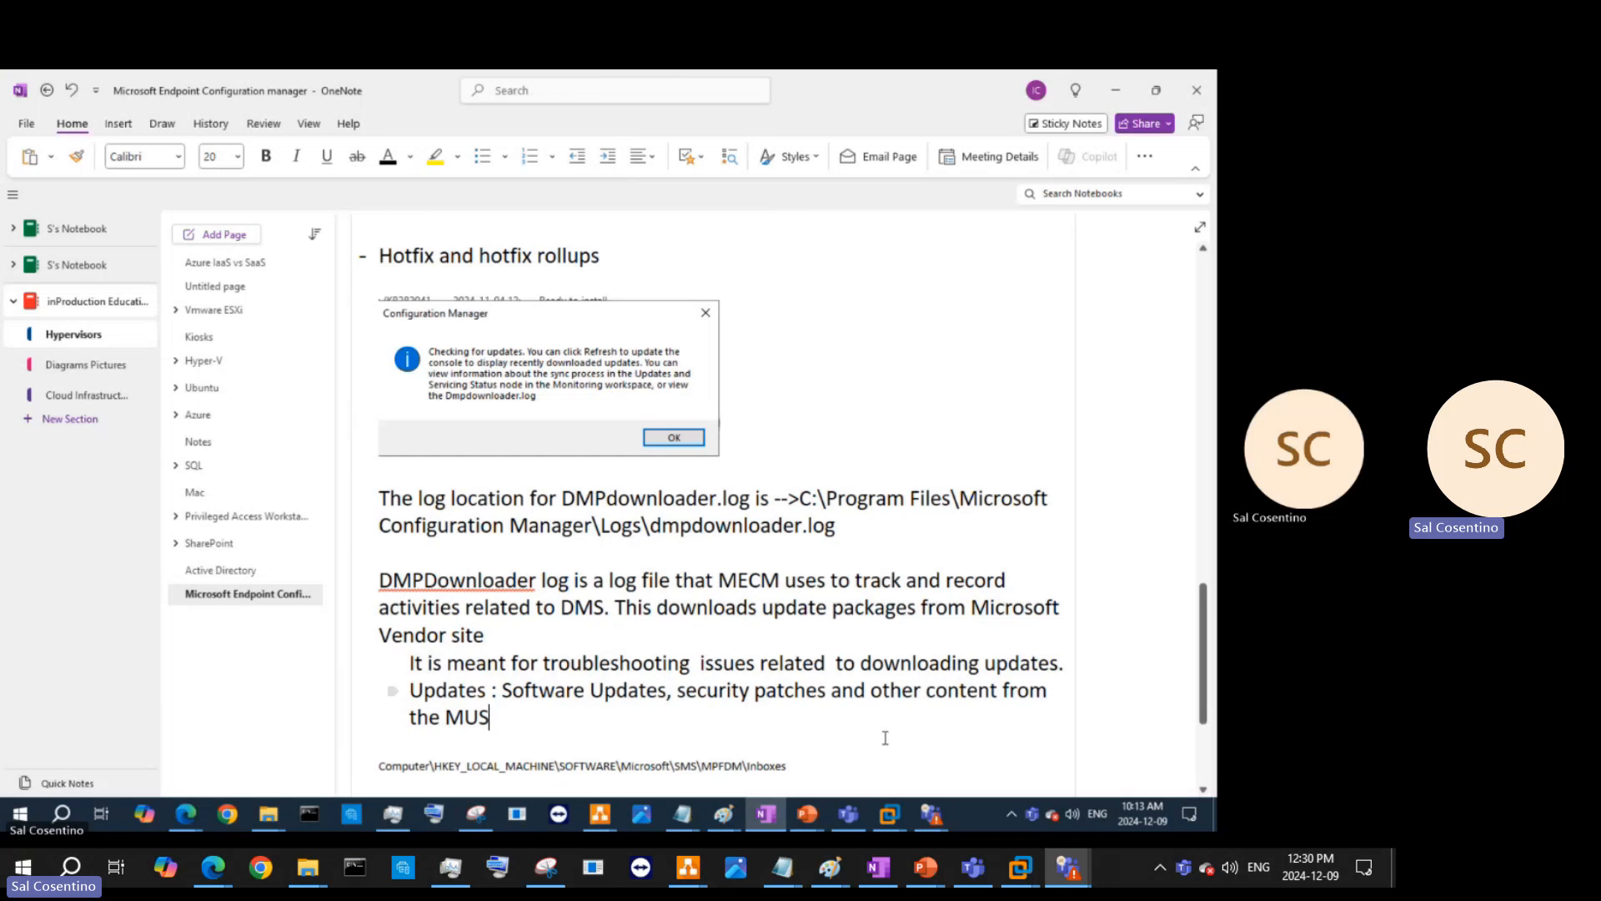
# - Snip the Registry Editor showing the Inboxes values and copy the capture to the clipboard
pyautogui.click(1118, 86)
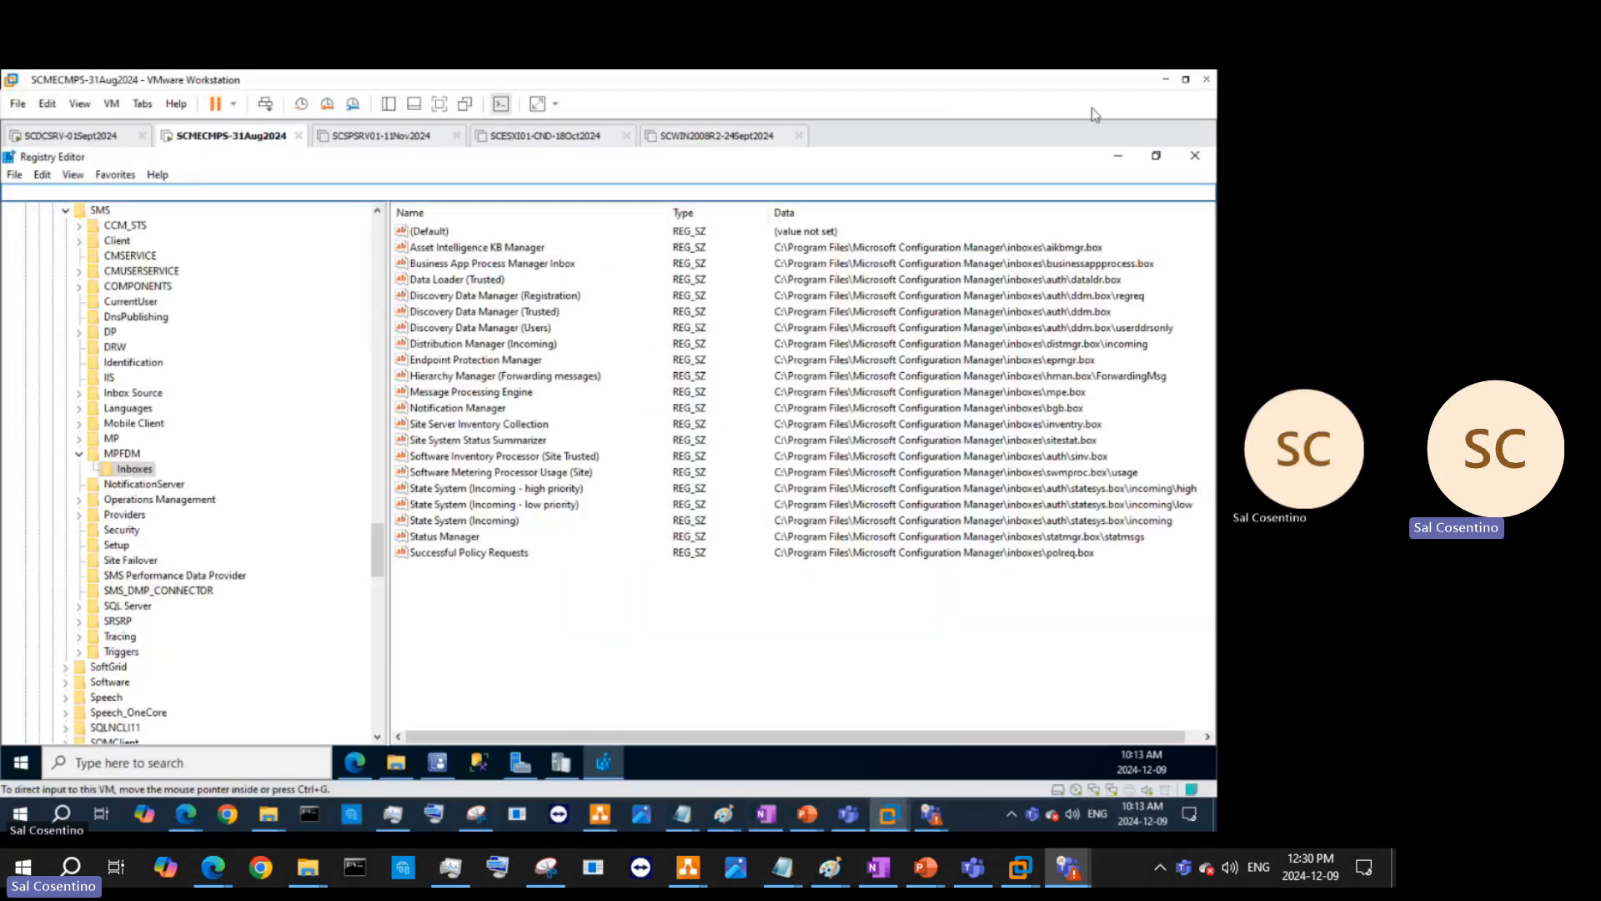
pyautogui.click(476, 814)
pyautogui.click(399, 298)
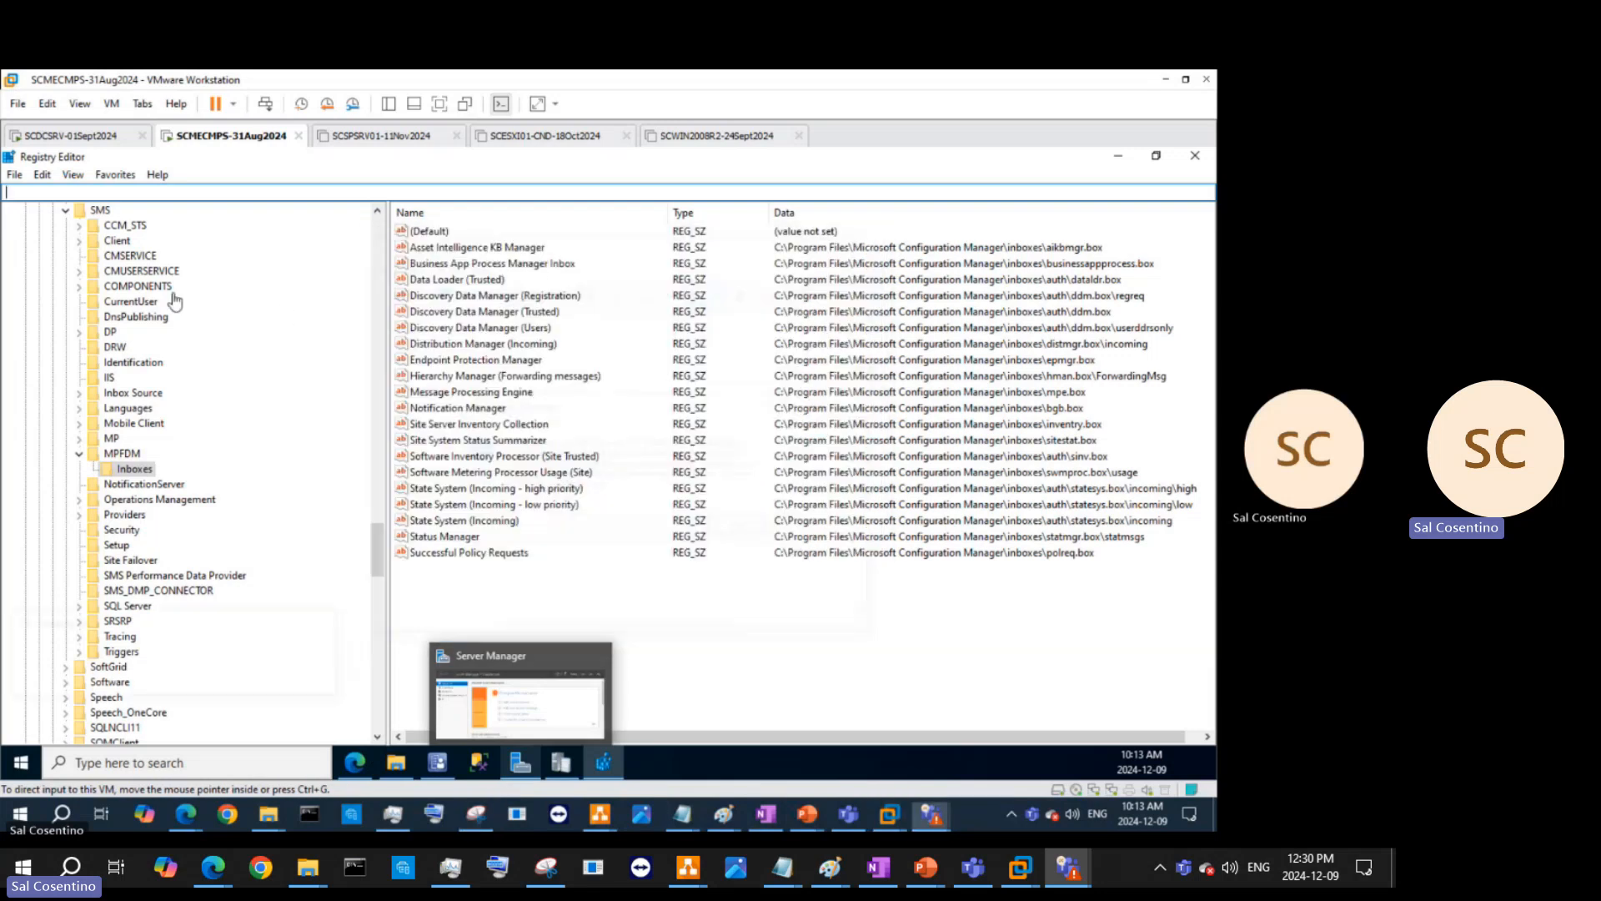
pyautogui.moveTo(29, 165); pyautogui.dragTo(1203, 632)
pyautogui.click(79, 104)
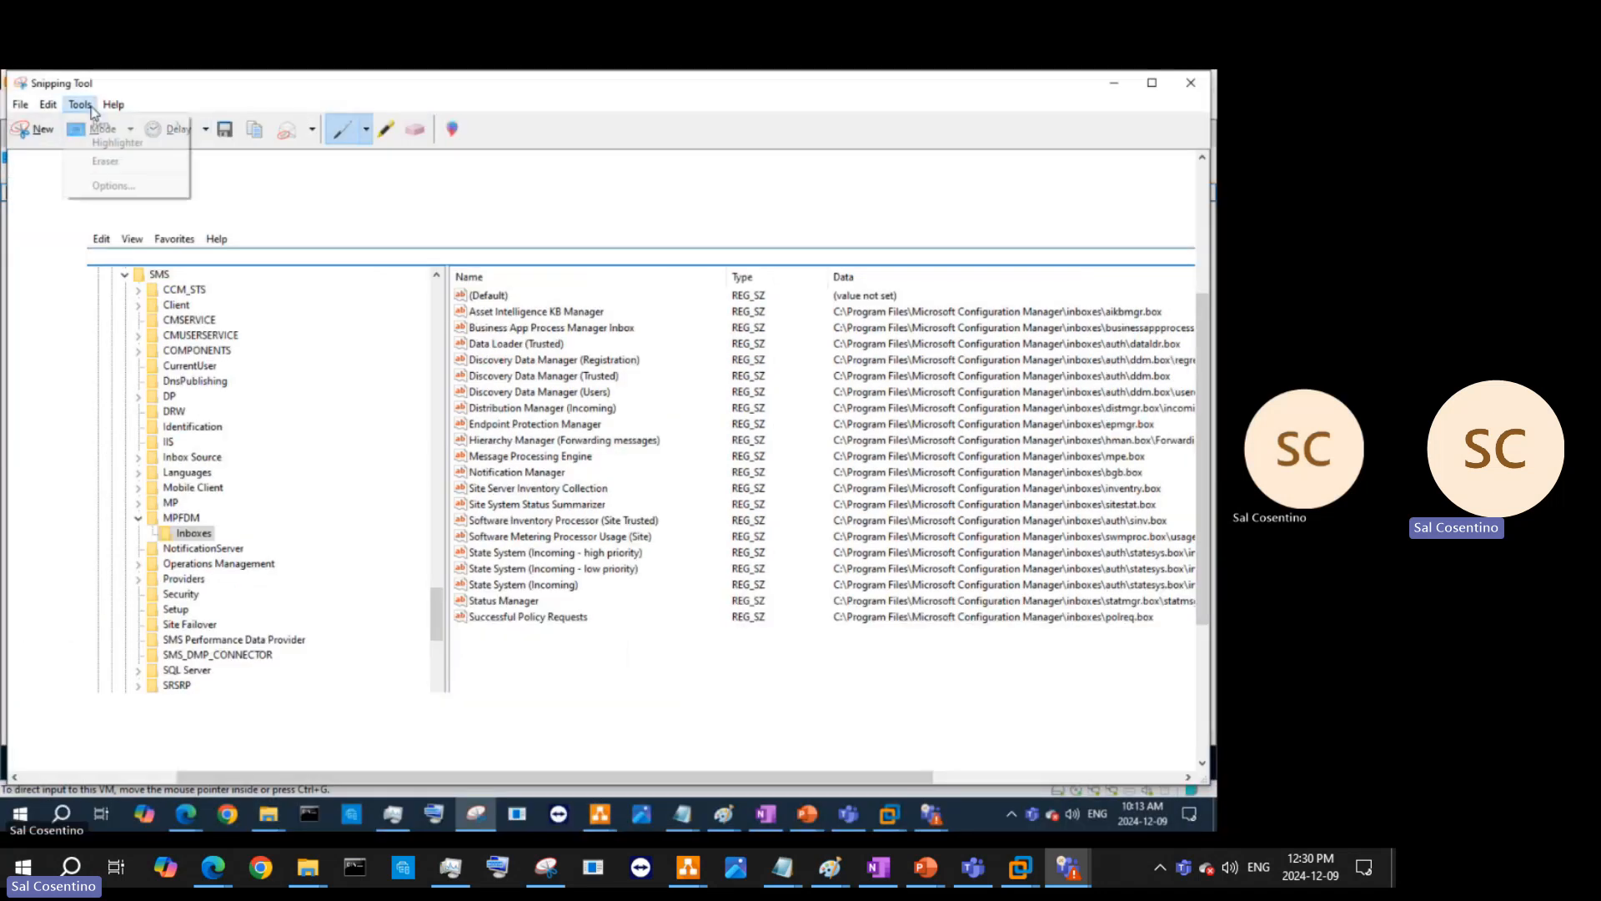
pyautogui.moveTo(47, 104)
pyautogui.click(82, 126)
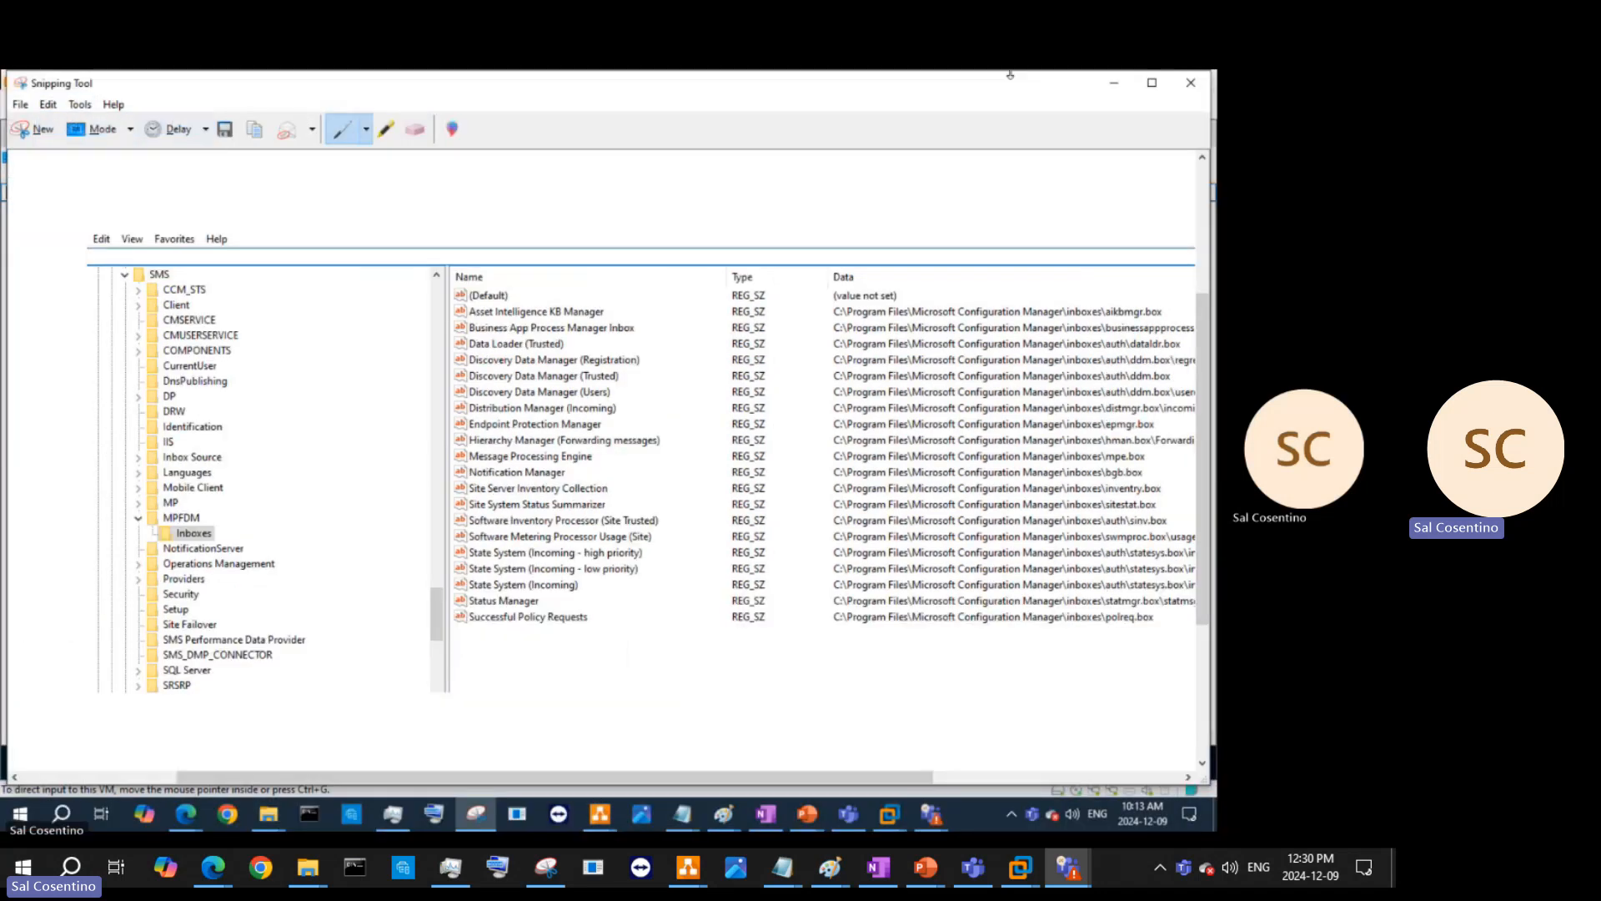
pyautogui.click(1118, 87)
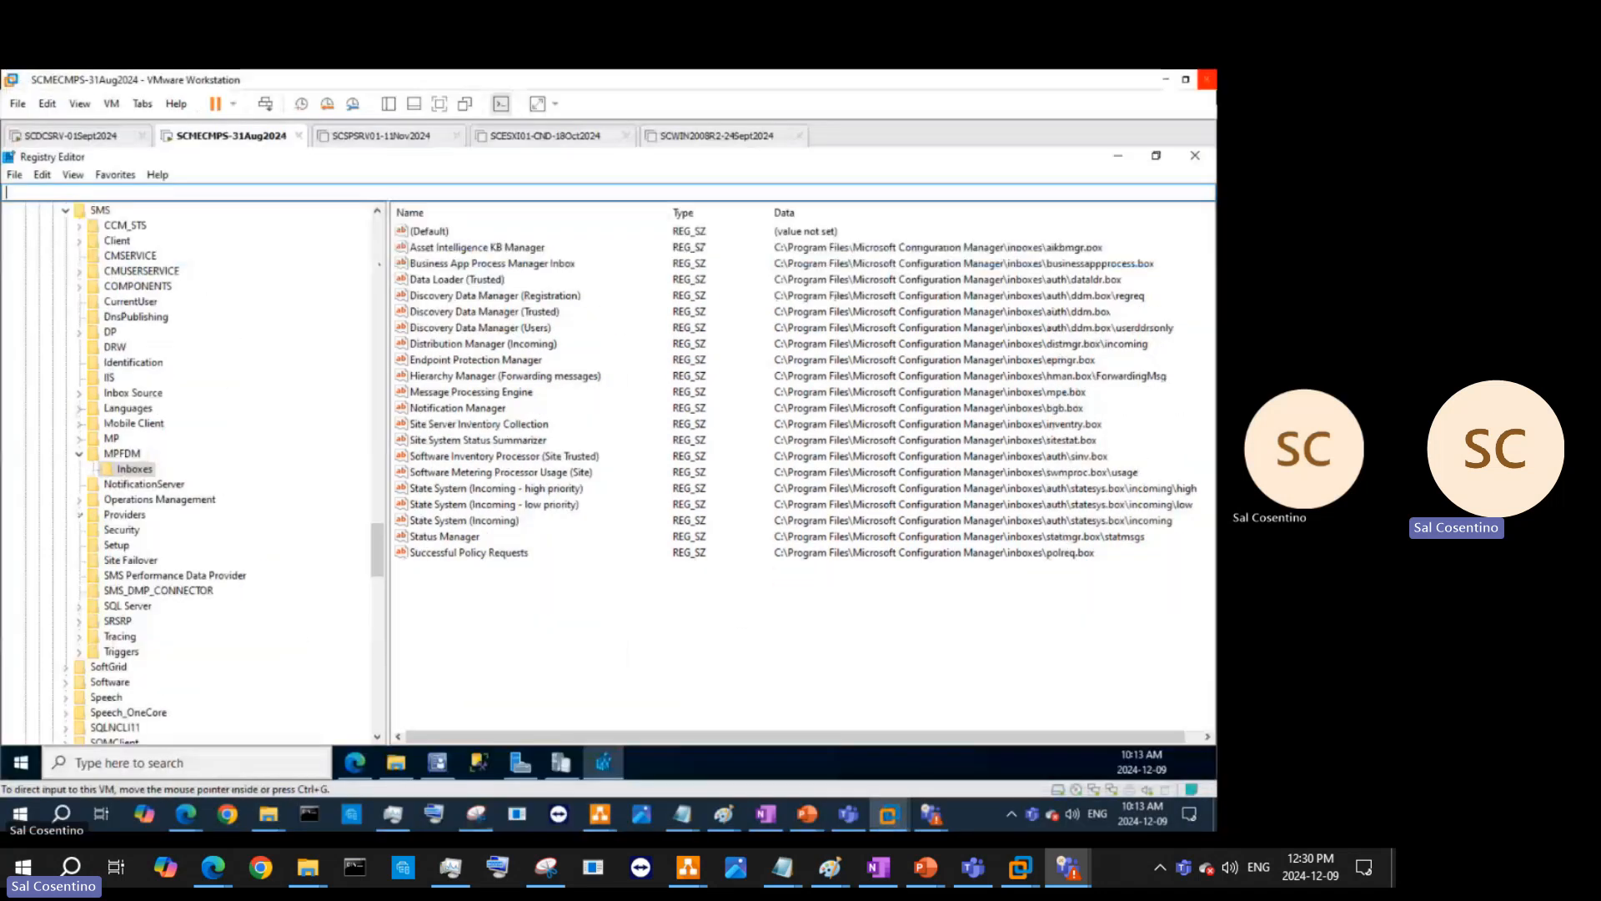
# - Scroll through dmpdownloader.log in CMTrace to review the WARNING, ERROR and Failed rows
pyautogui.click(1107, 158)
pyautogui.scroll(-3, 544, 463)
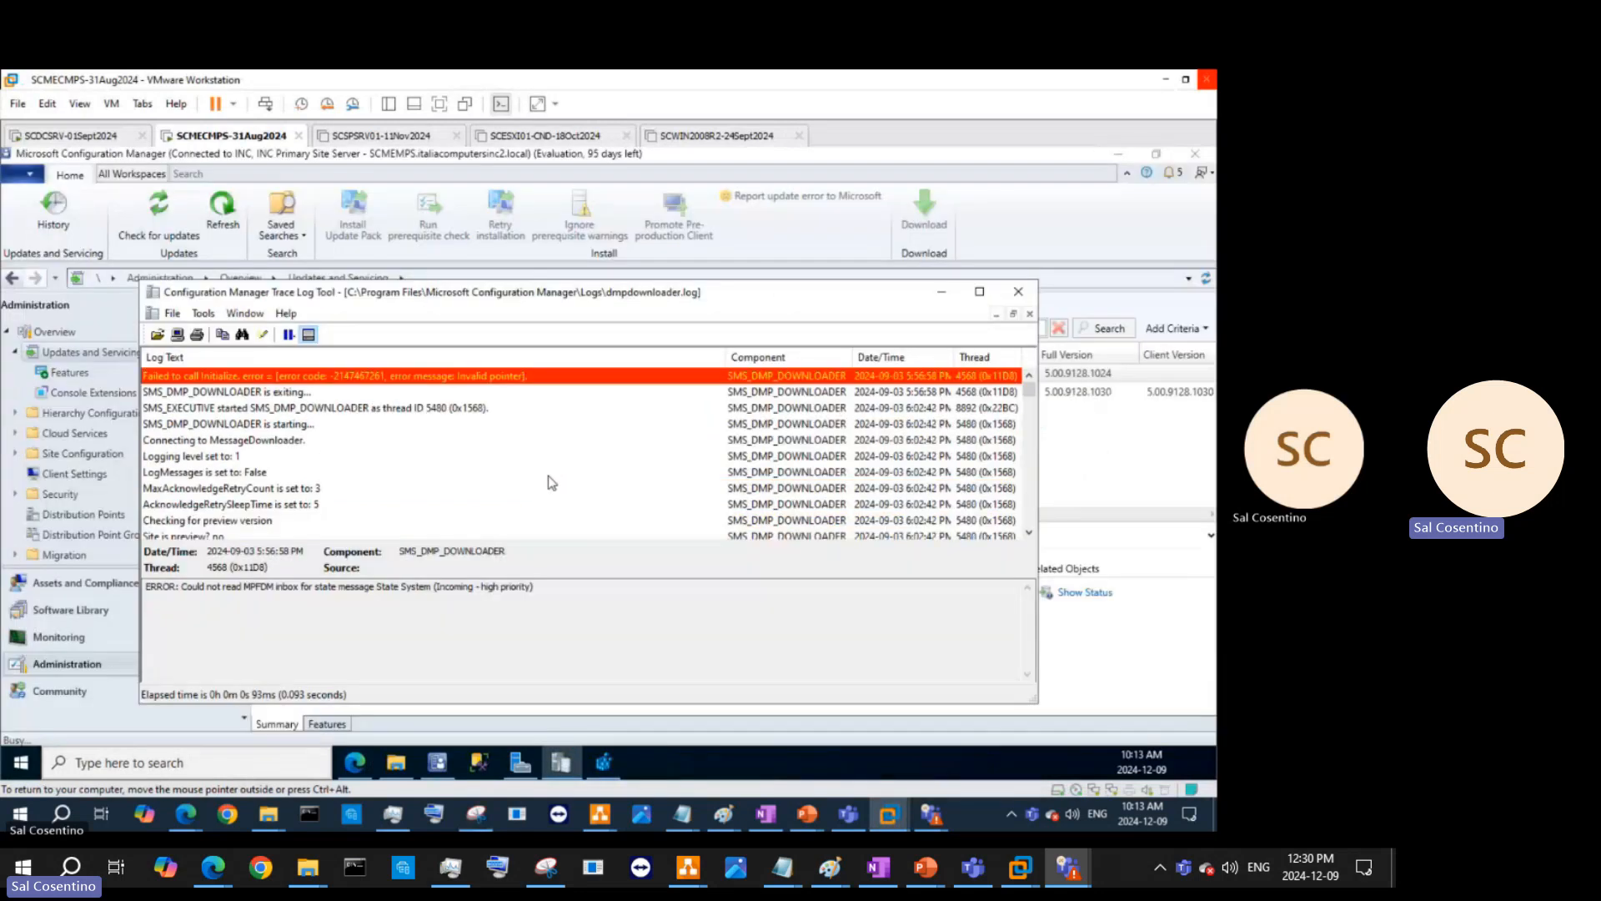
pyautogui.scroll(2, 548, 477)
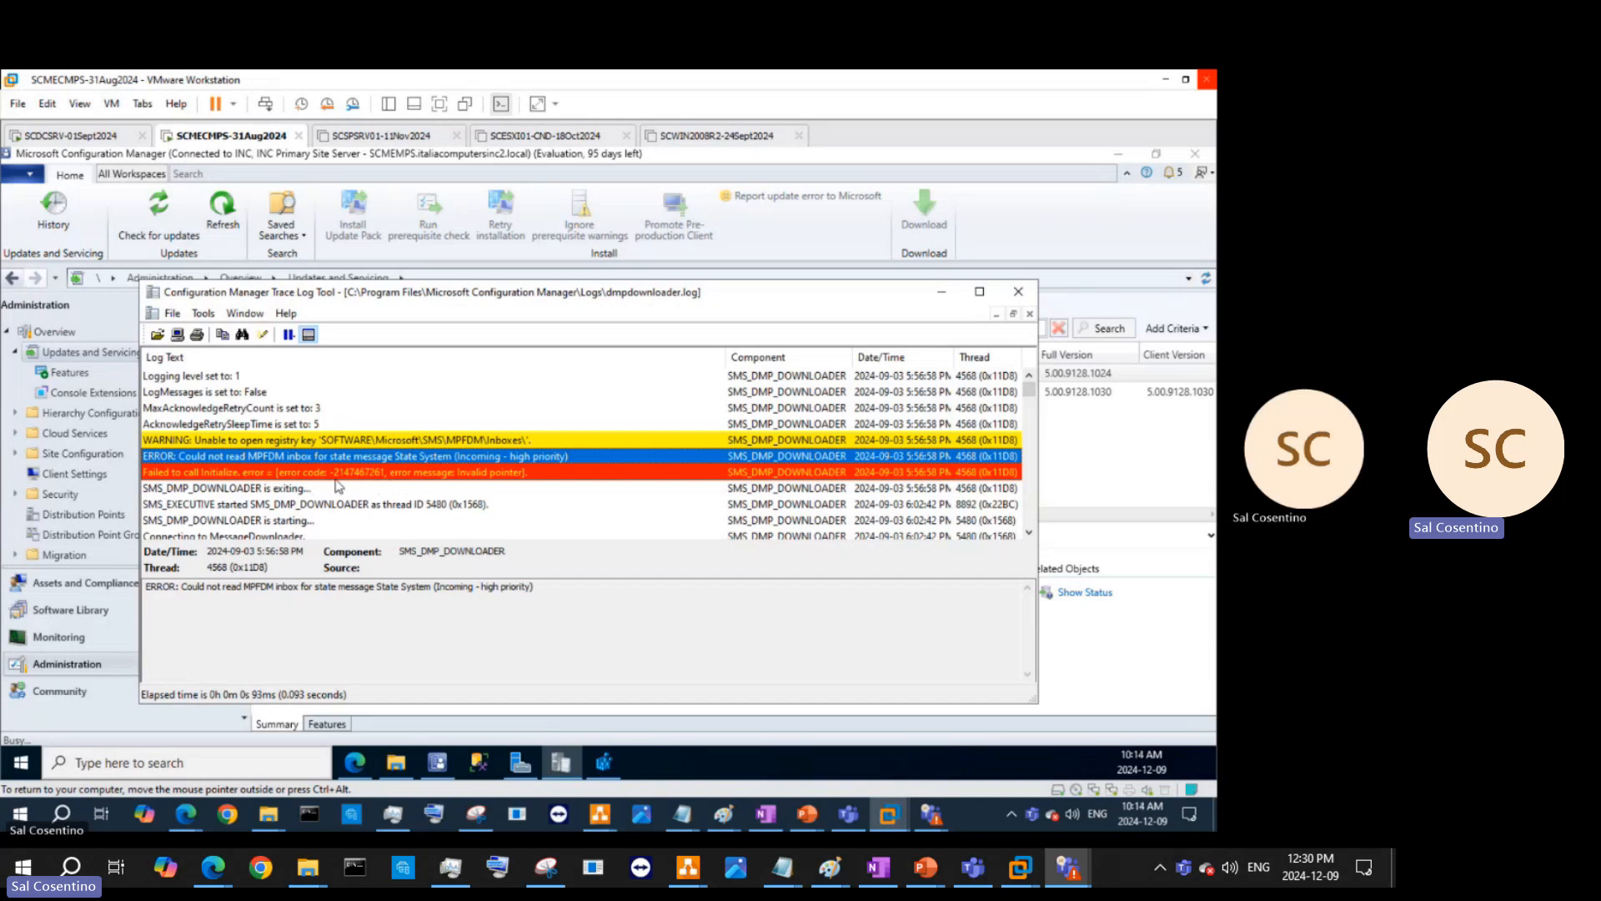
pyautogui.scroll(-1, 414, 503)
pyautogui.scroll(-4, 414, 503)
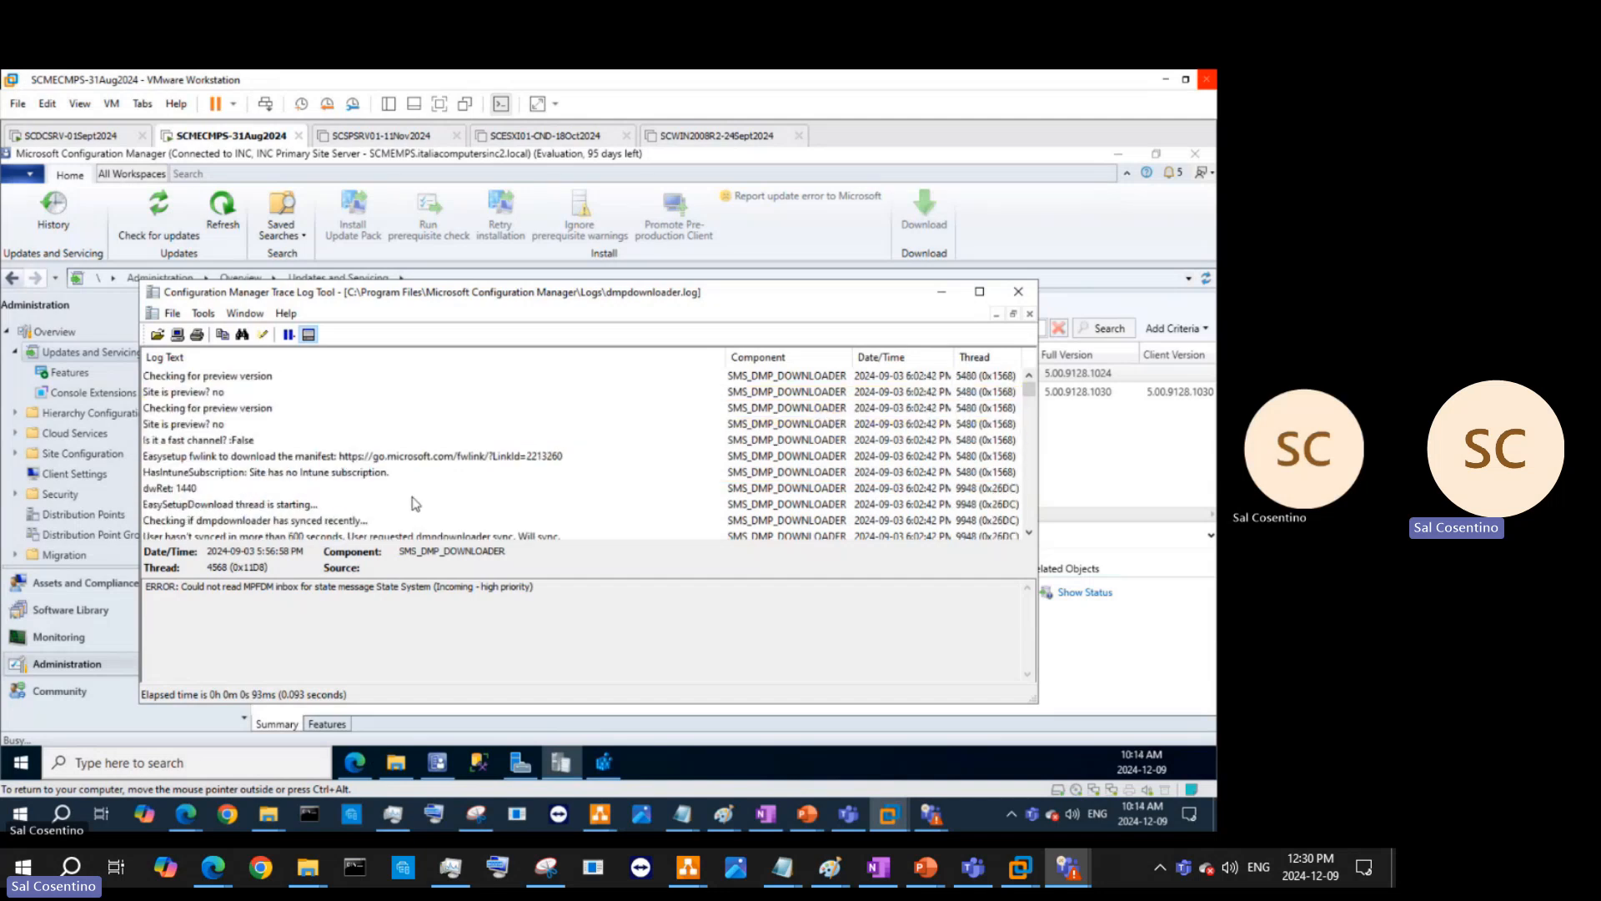
pyautogui.scroll(5, 414, 503)
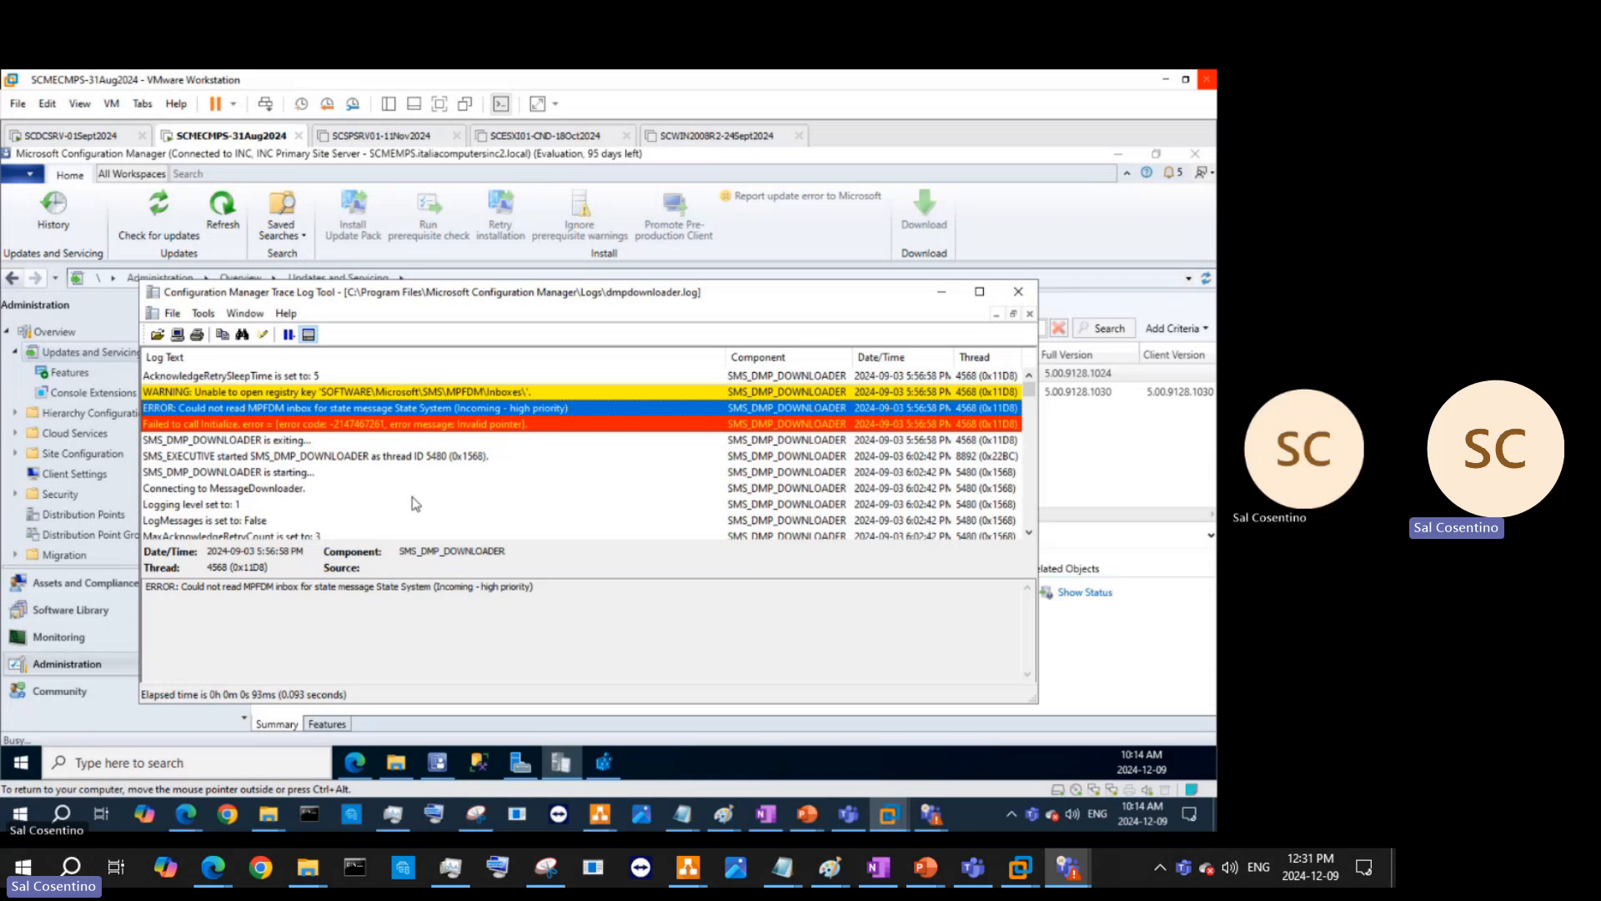
pyautogui.scroll(-3, 283, 499)
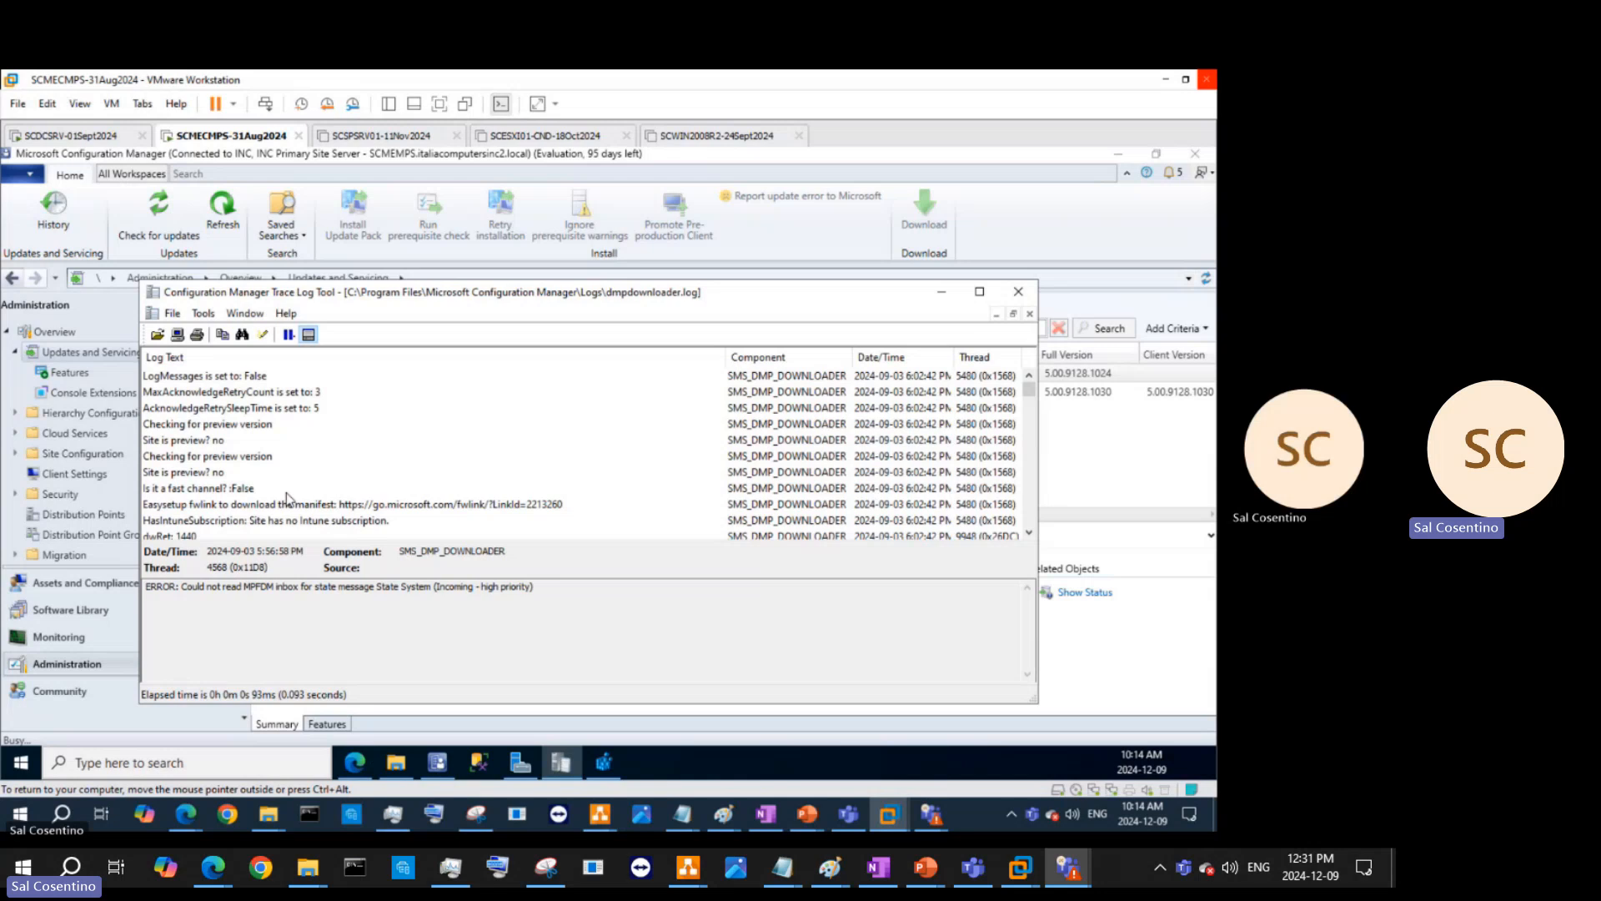
pyautogui.scroll(-3, 363, 469)
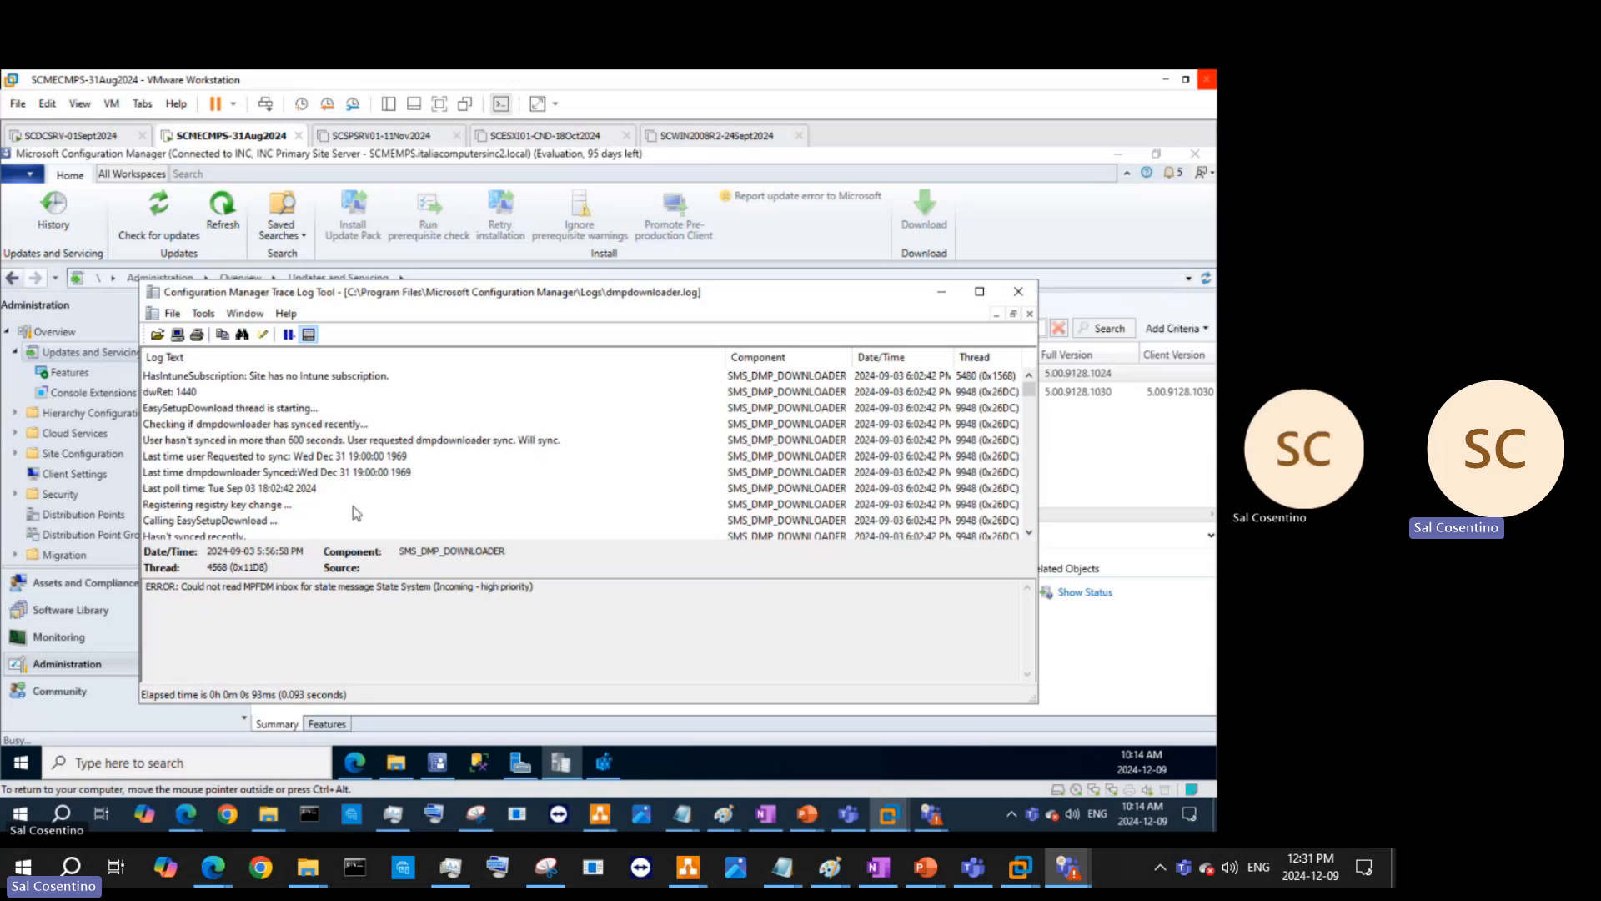
pyautogui.scroll(4, 402, 495)
pyautogui.scroll(2, 403, 496)
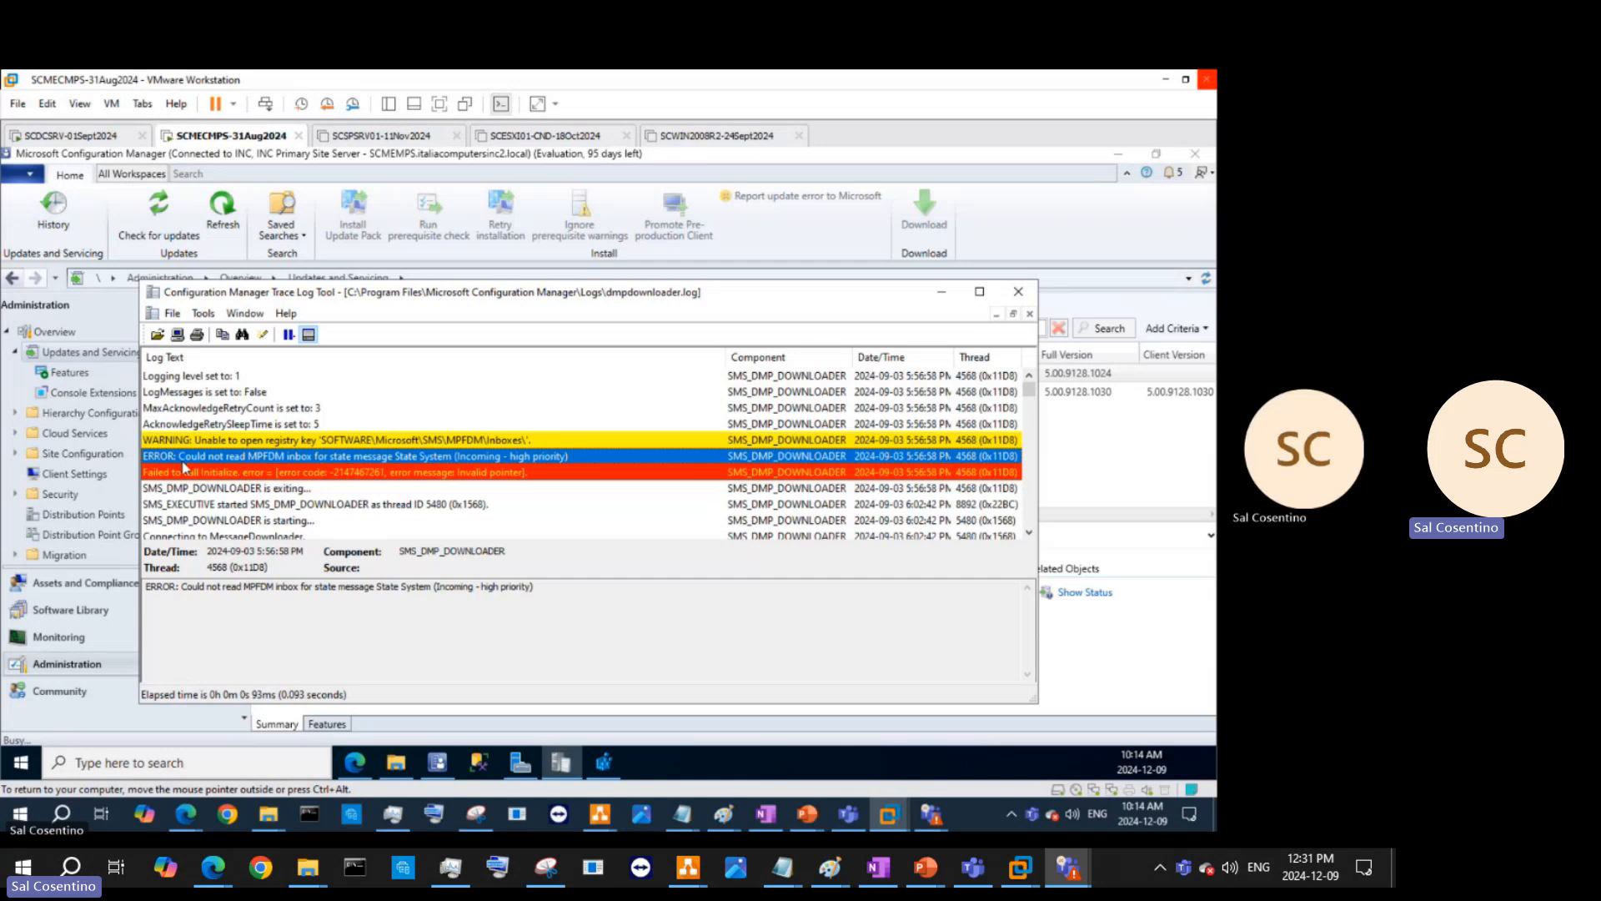
pyautogui.scroll(-4, 351, 467)
pyautogui.scroll(-6, 351, 467)
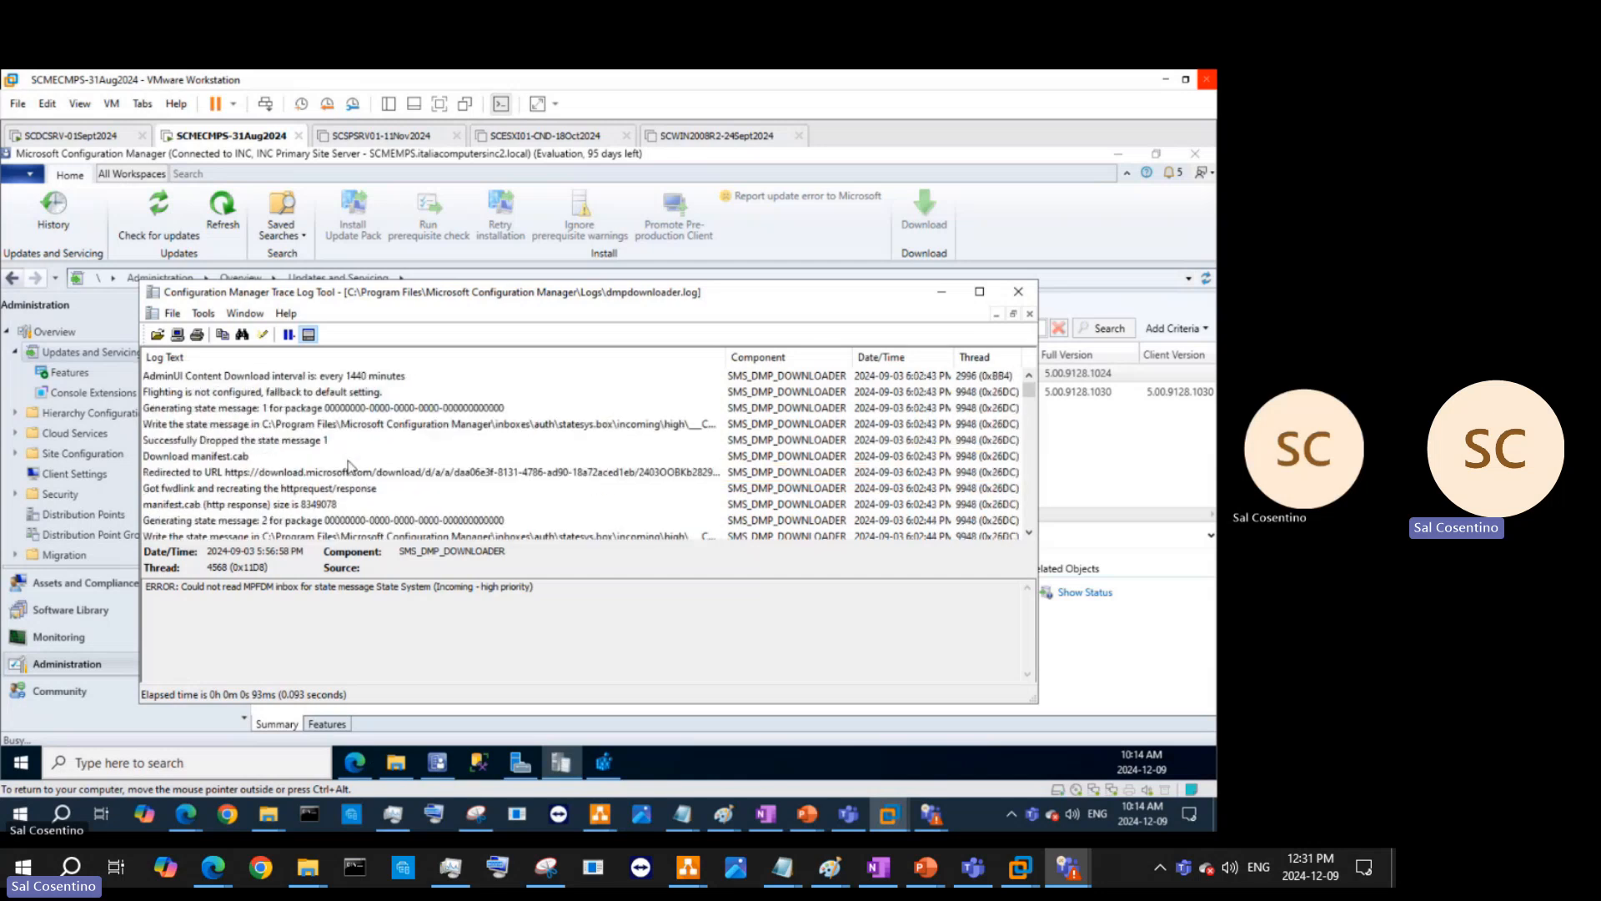
pyautogui.scroll(10, 350, 468)
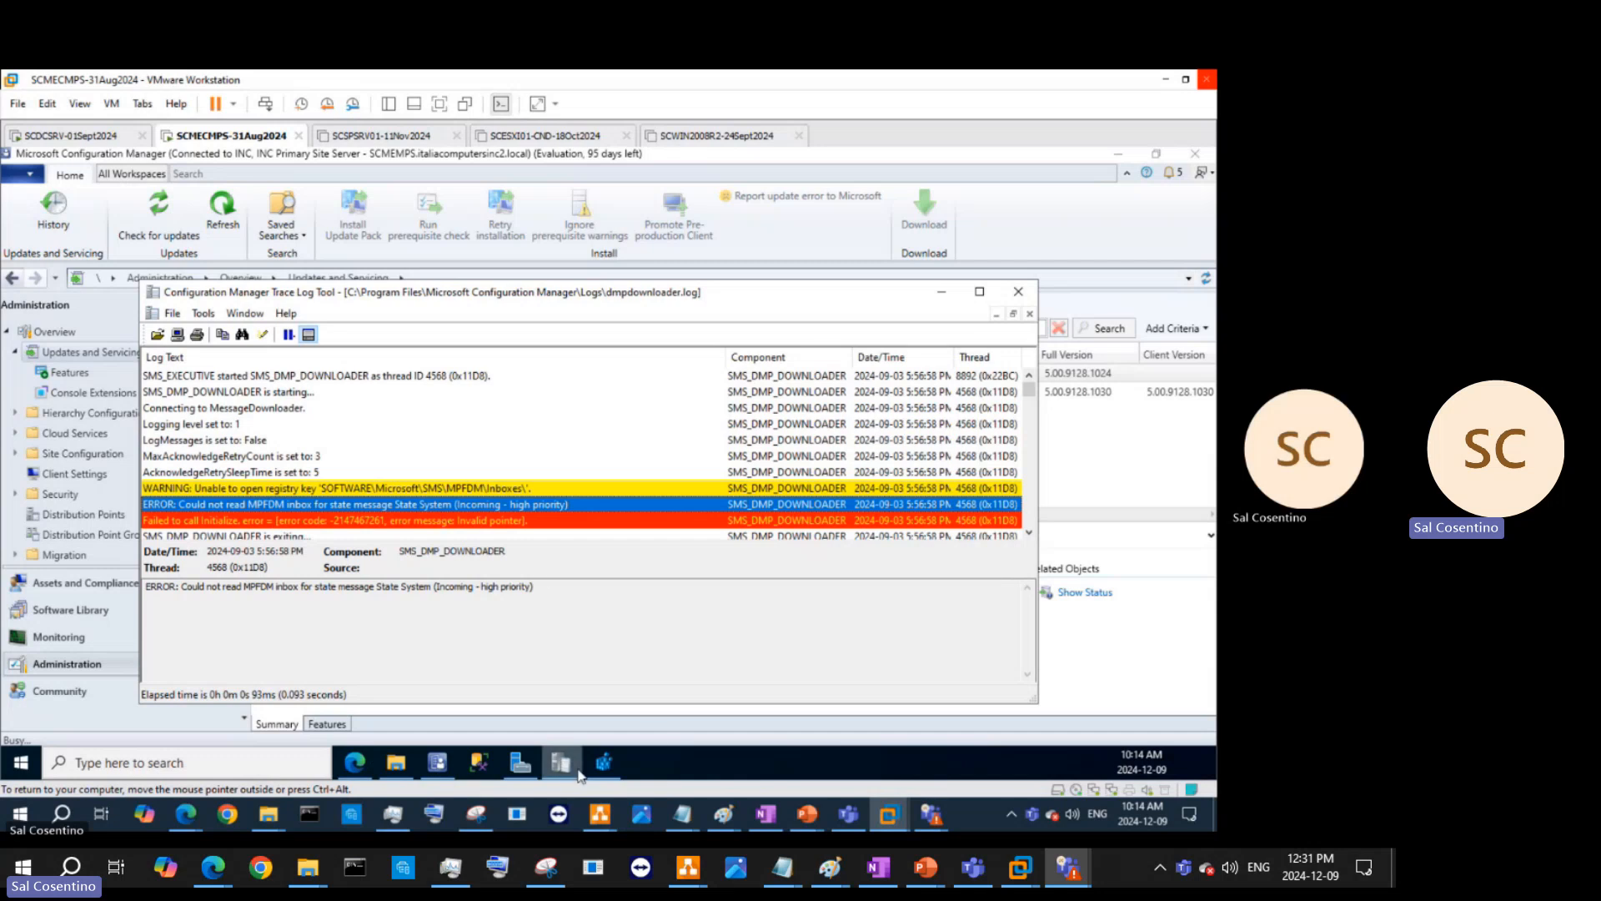
# - Paste the Registry Editor screenshot below the MUS paragraph in the notes
pyautogui.moveTo(603, 767)
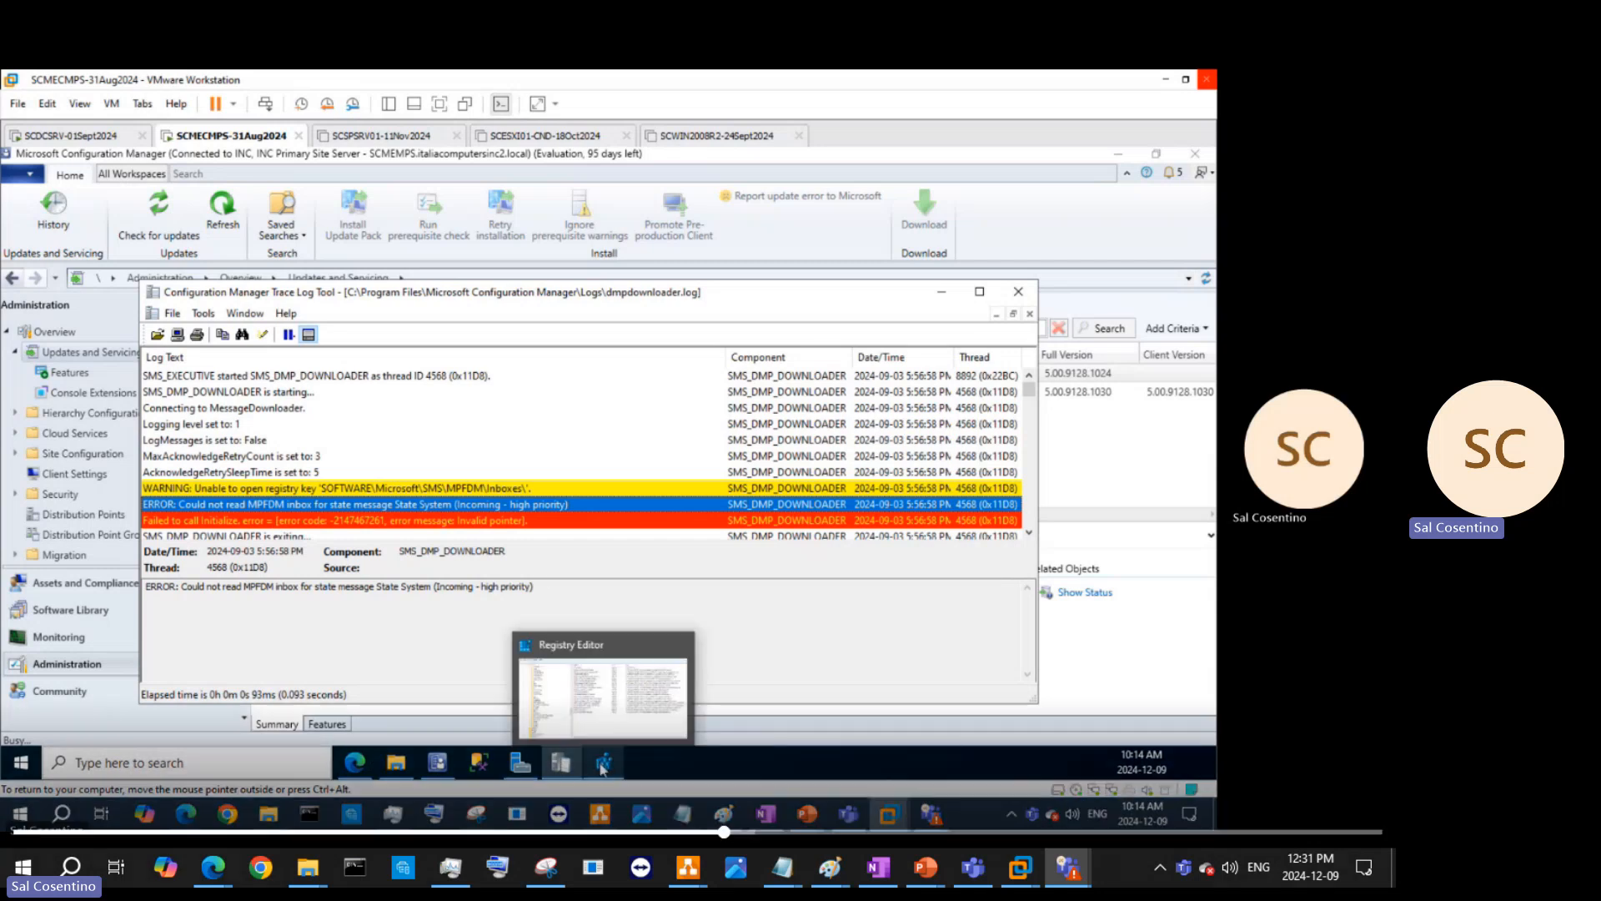
pyautogui.click(765, 814)
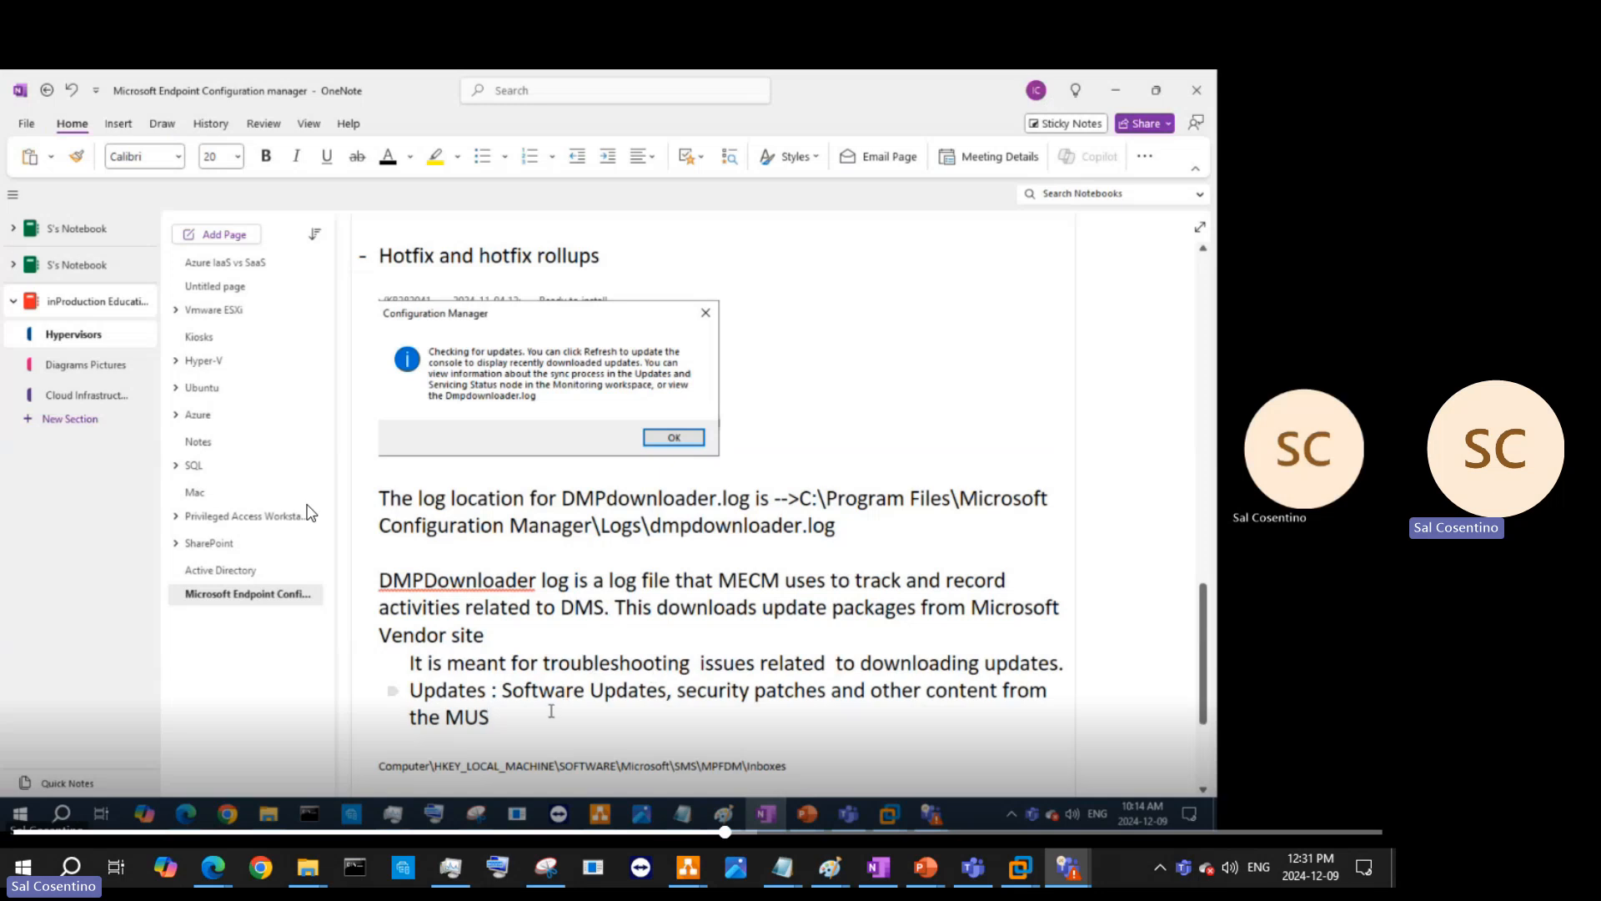
pyautogui.press('Return')
pyautogui.press('Return')
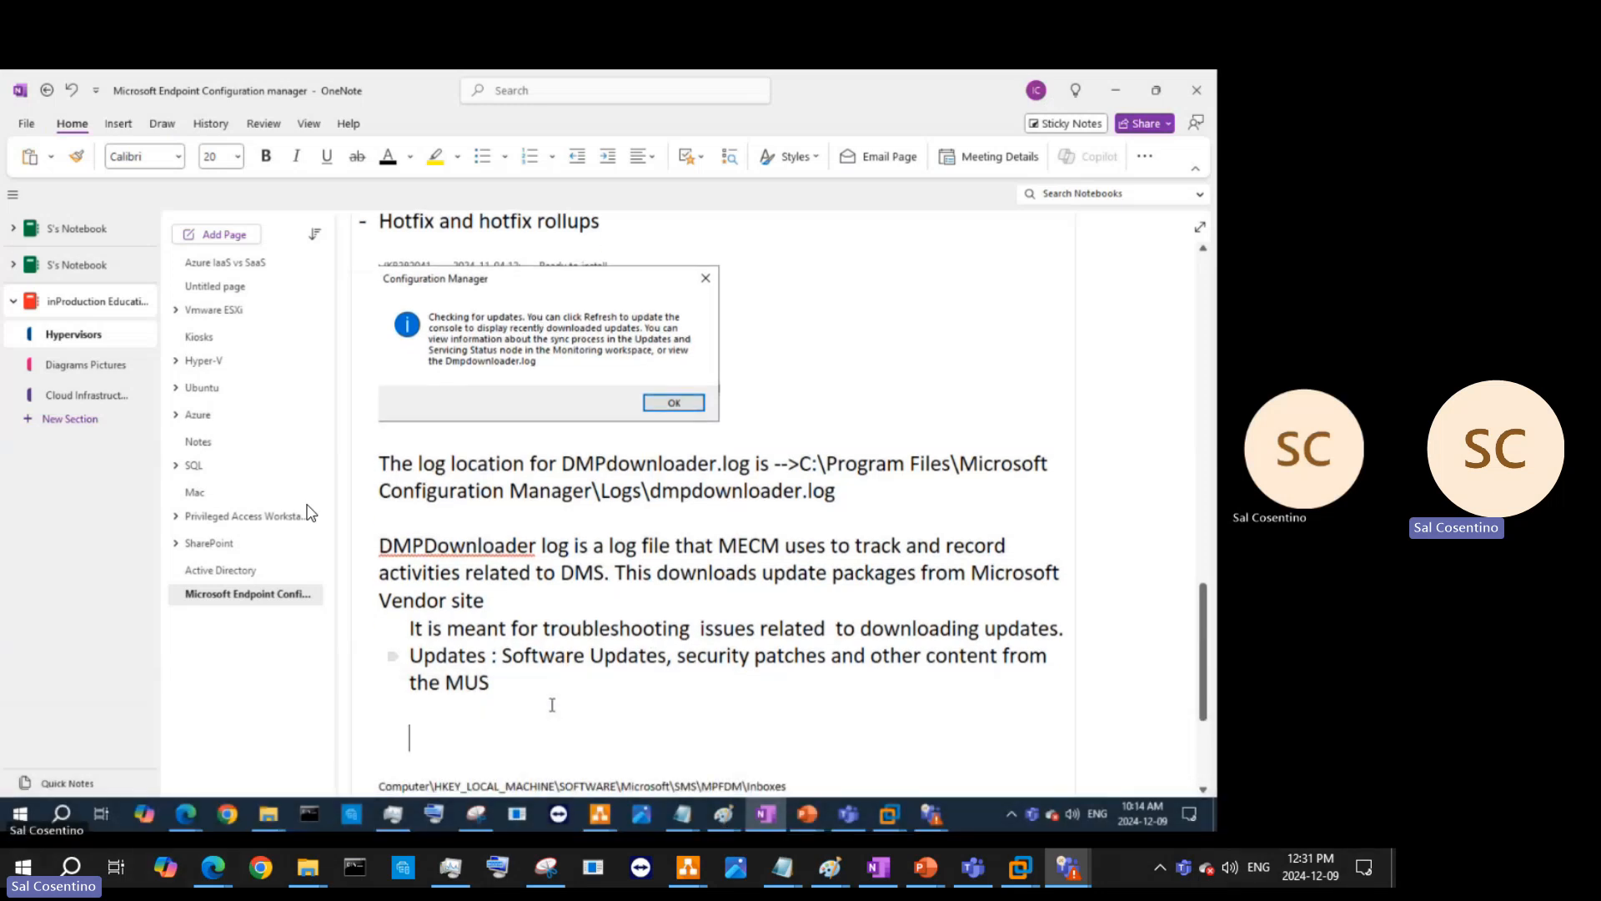
pyautogui.hotkey('ctrl', 'v')
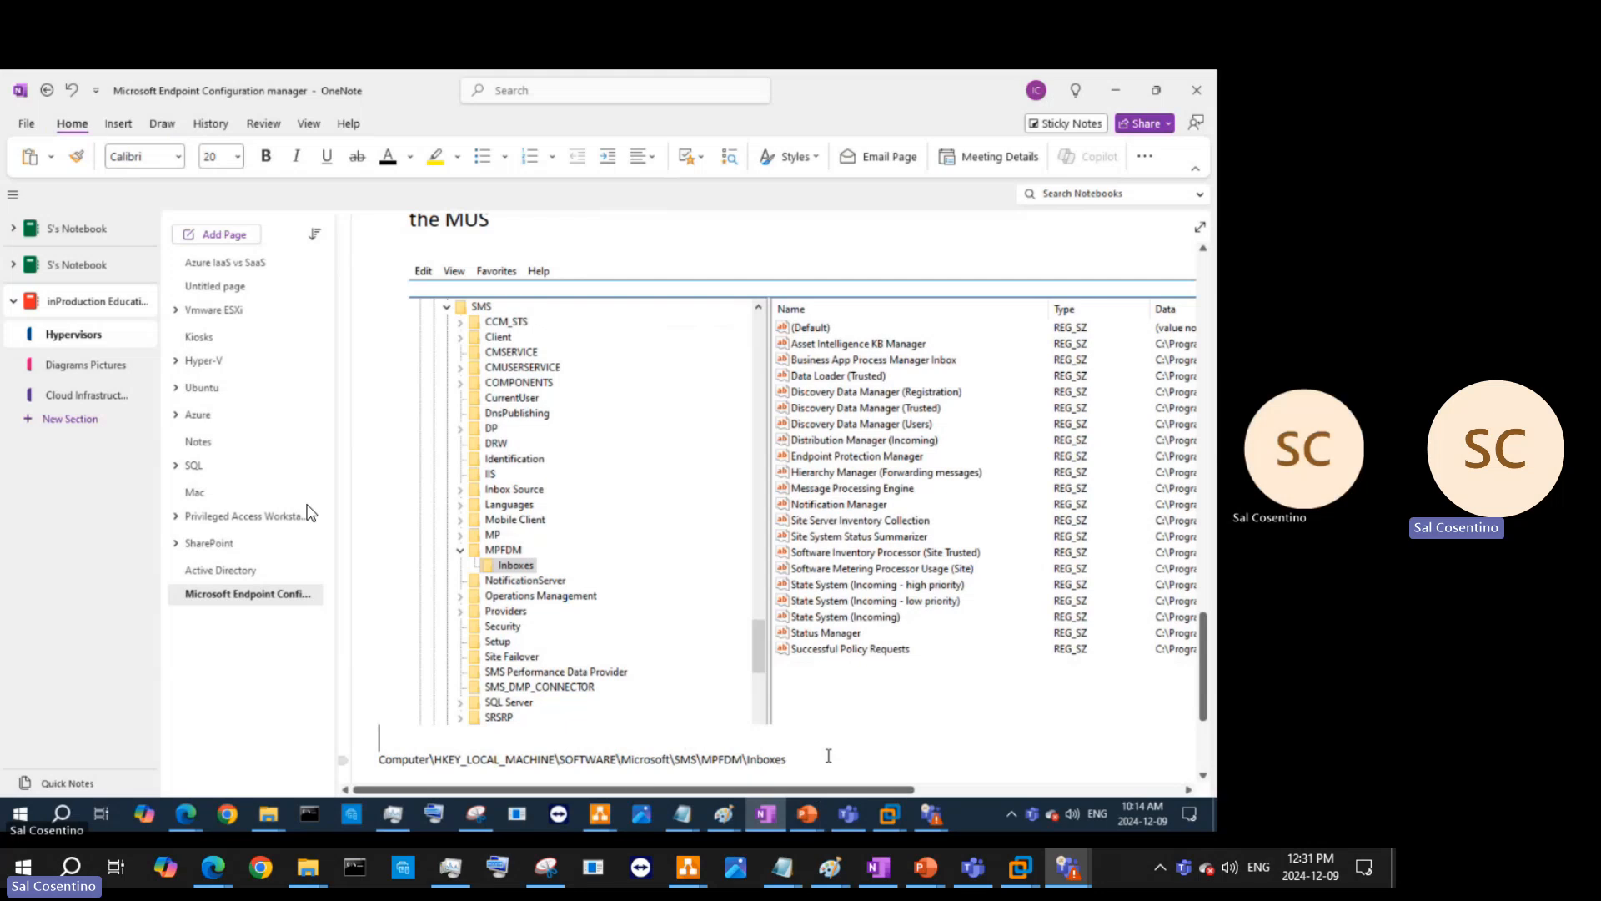
# - Set the MPFDM Inboxes path line to 20 pt and prefix it with a 'Registry editor:' label
pyautogui.click(343, 755)
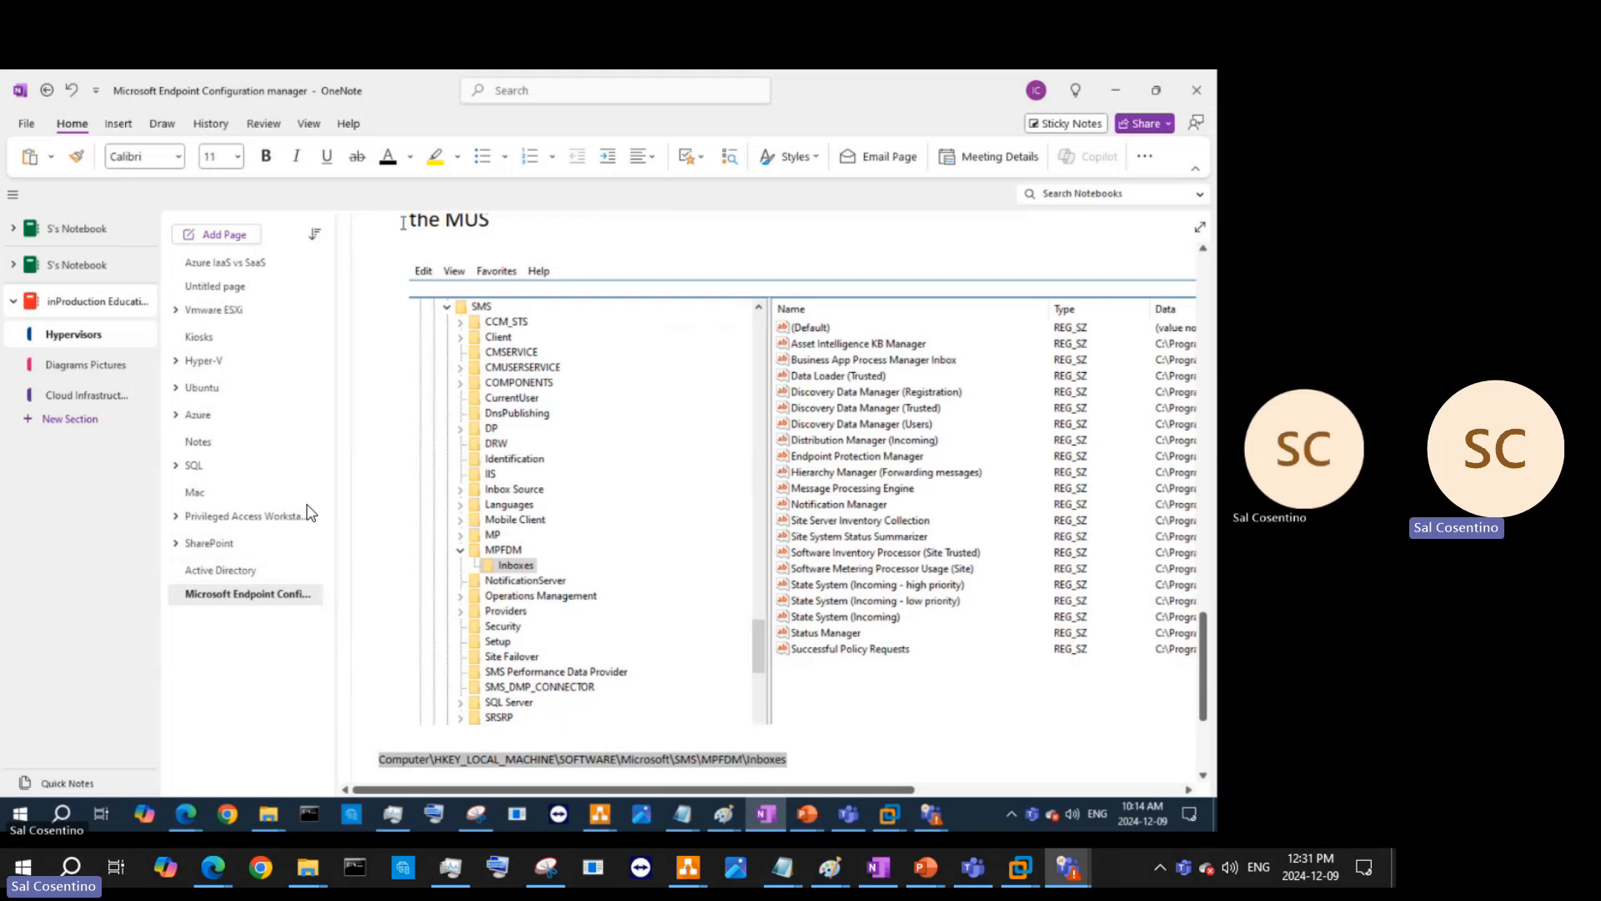
pyautogui.scroll(4, 450, 318)
pyautogui.scroll(-8, 449, 318)
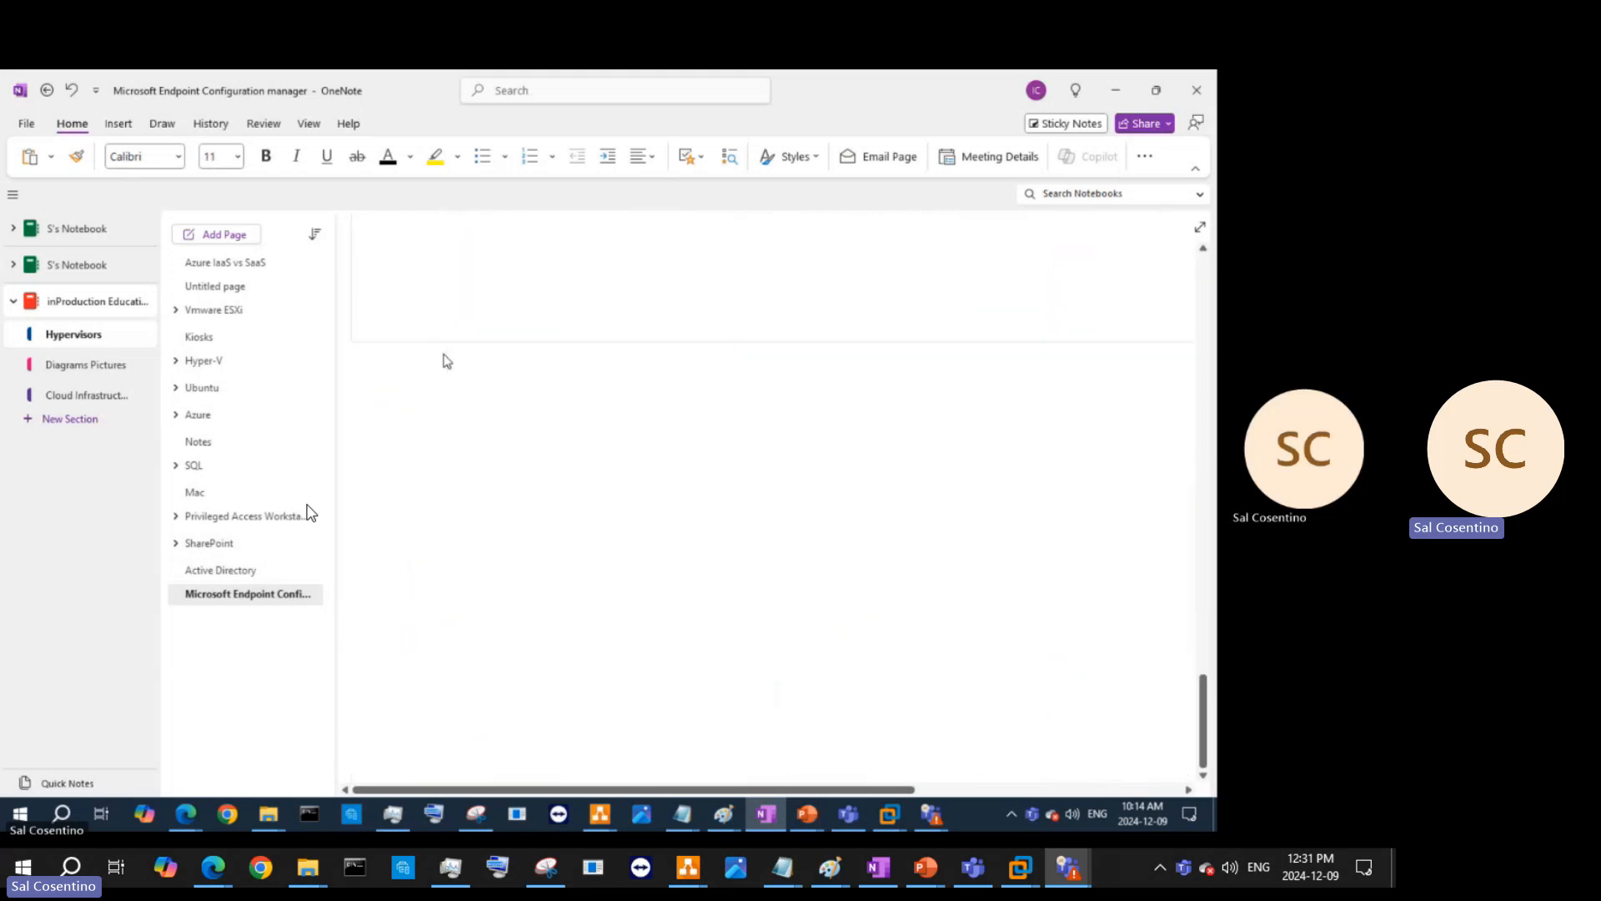
pyautogui.scroll(4, 447, 361)
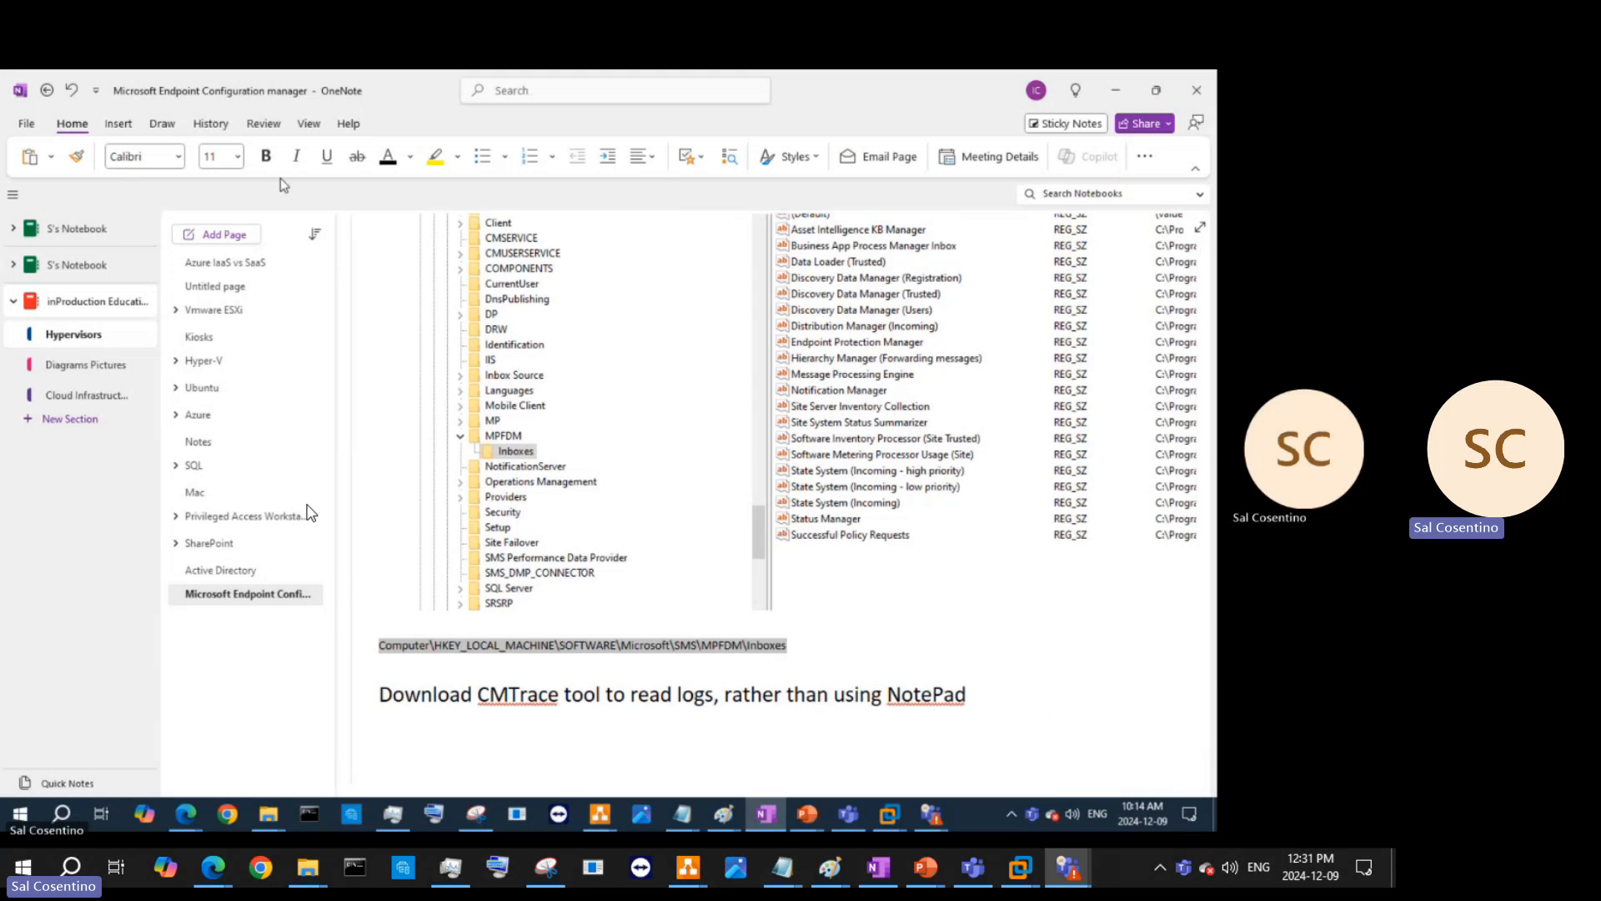
pyautogui.click(238, 156)
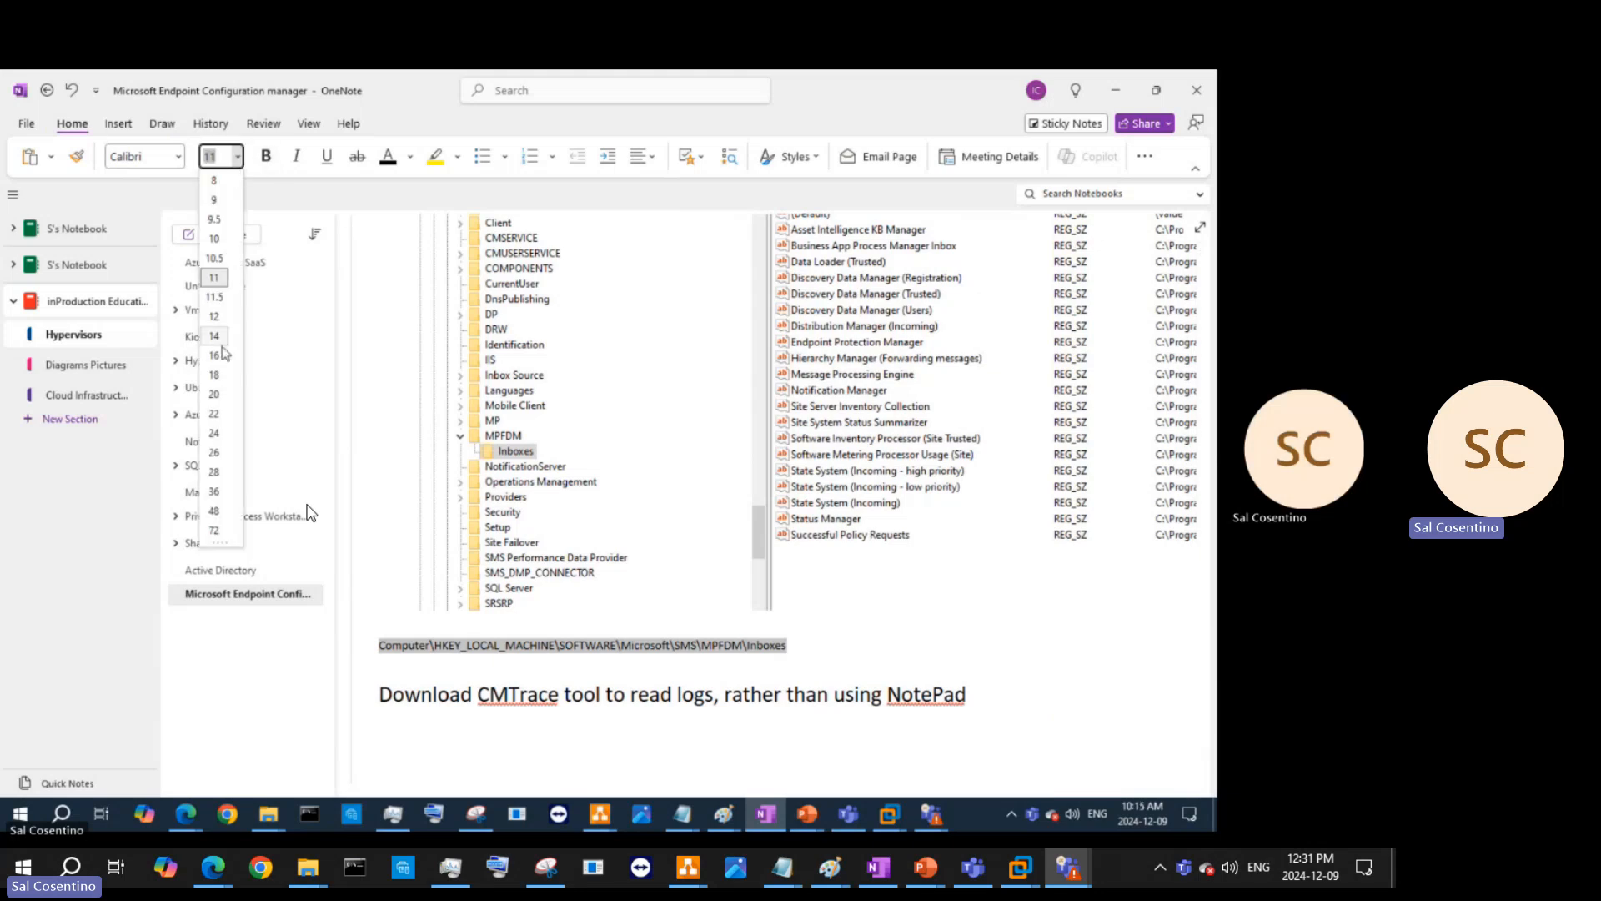
pyautogui.click(231, 399)
pyautogui.click(372, 653)
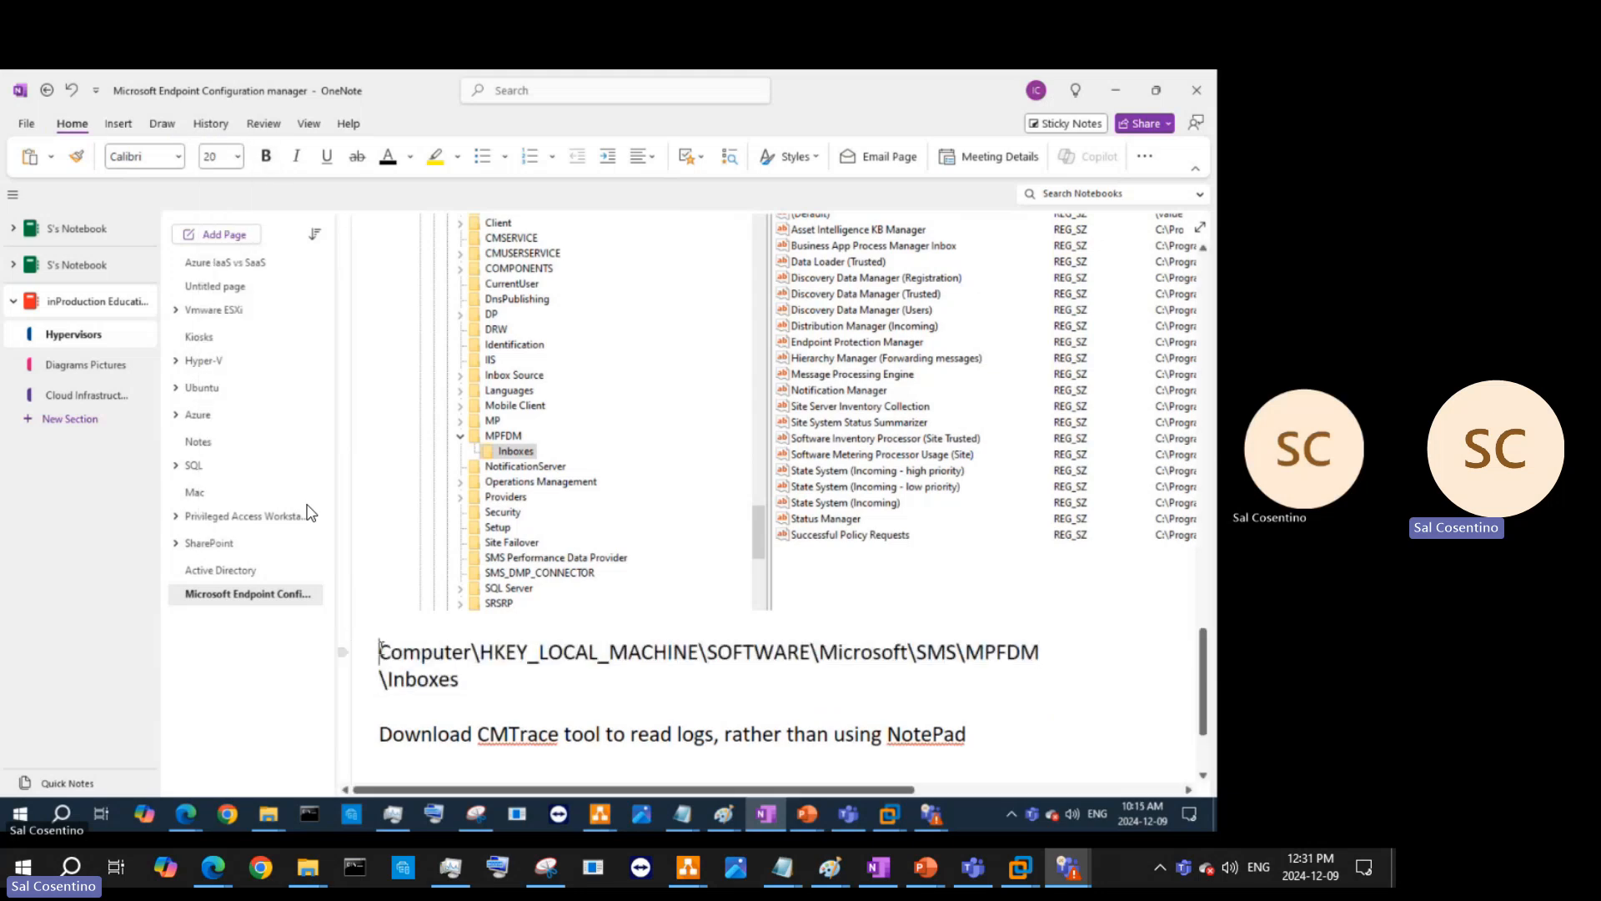
pyautogui.write('Reghuistry edit')
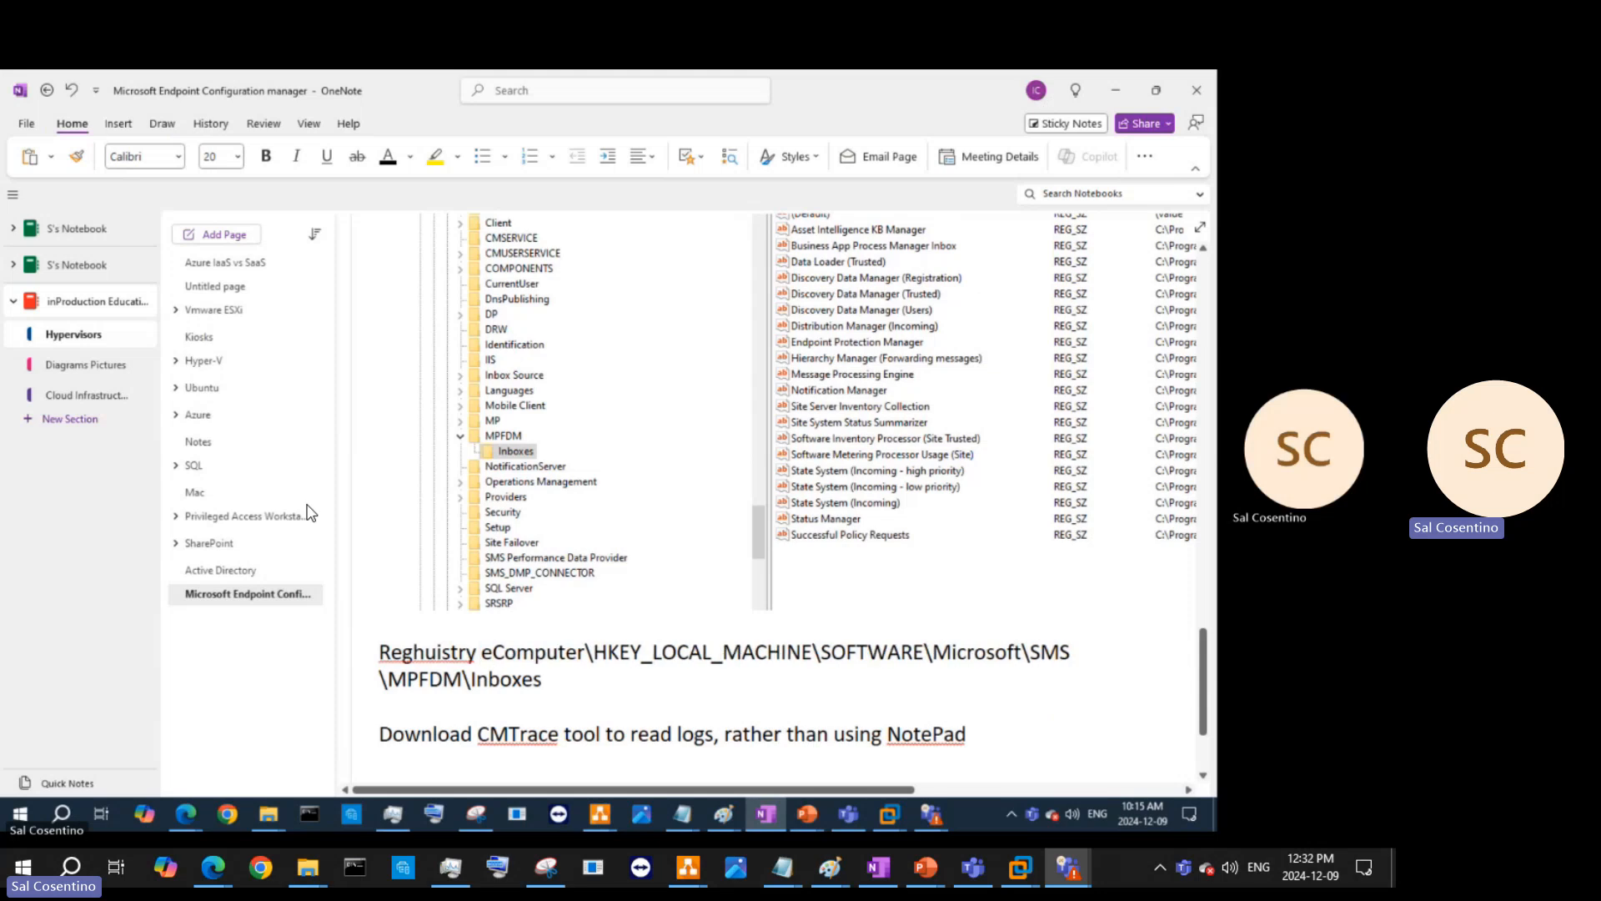
pyautogui.write('or')
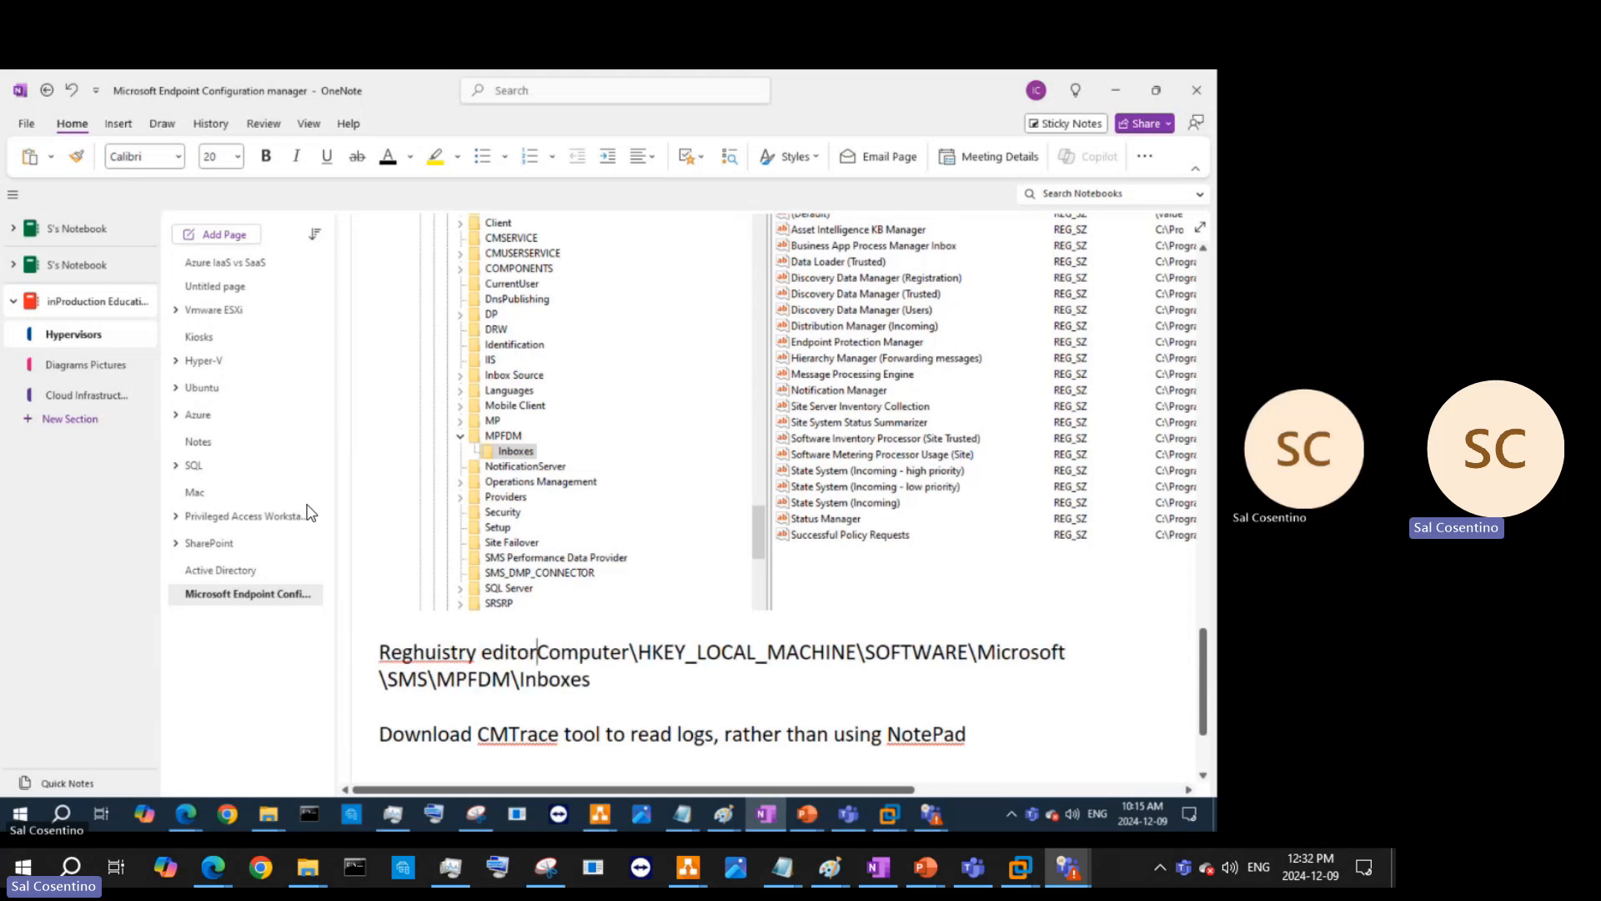
pyautogui.write(':')
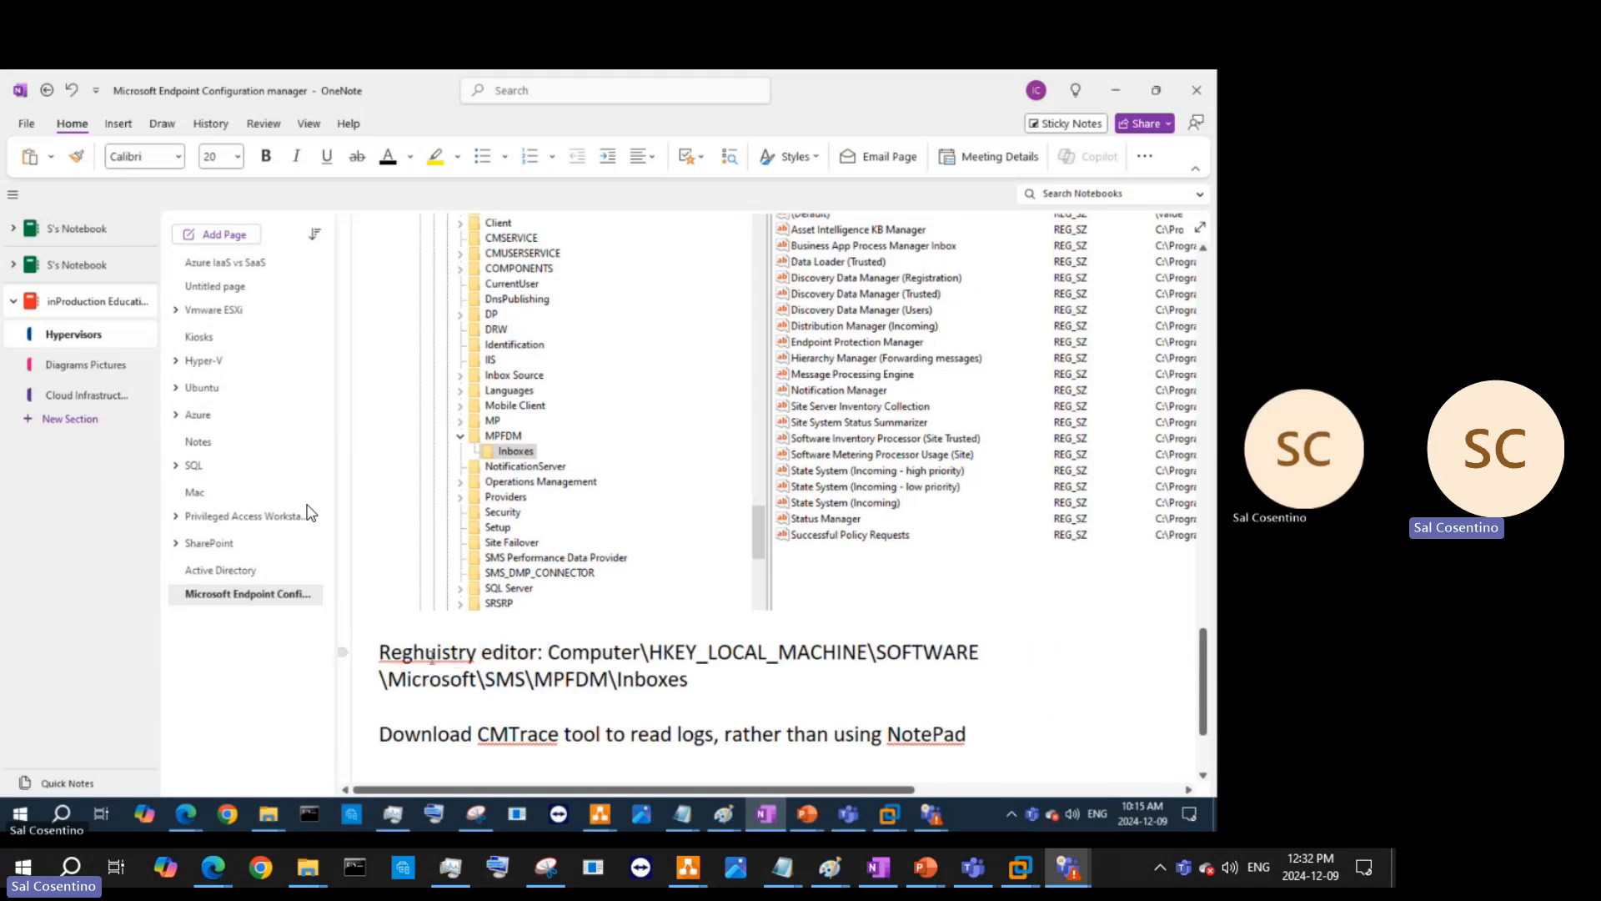
pyautogui.press('Left')
pyautogui.press('Left')
pyautogui.press('Left')
pyautogui.press('Left')
pyautogui.press('Left')
pyautogui.press('Left')
pyautogui.press('Left')
pyautogui.press('Left')
pyautogui.press('Left')
pyautogui.press('Left')
pyautogui.press('Left')
pyautogui.press('Left')
pyautogui.press('Left')
pyautogui.press('Left')
pyautogui.press('Left')
pyautogui.press('Left')
pyautogui.press('Delete')
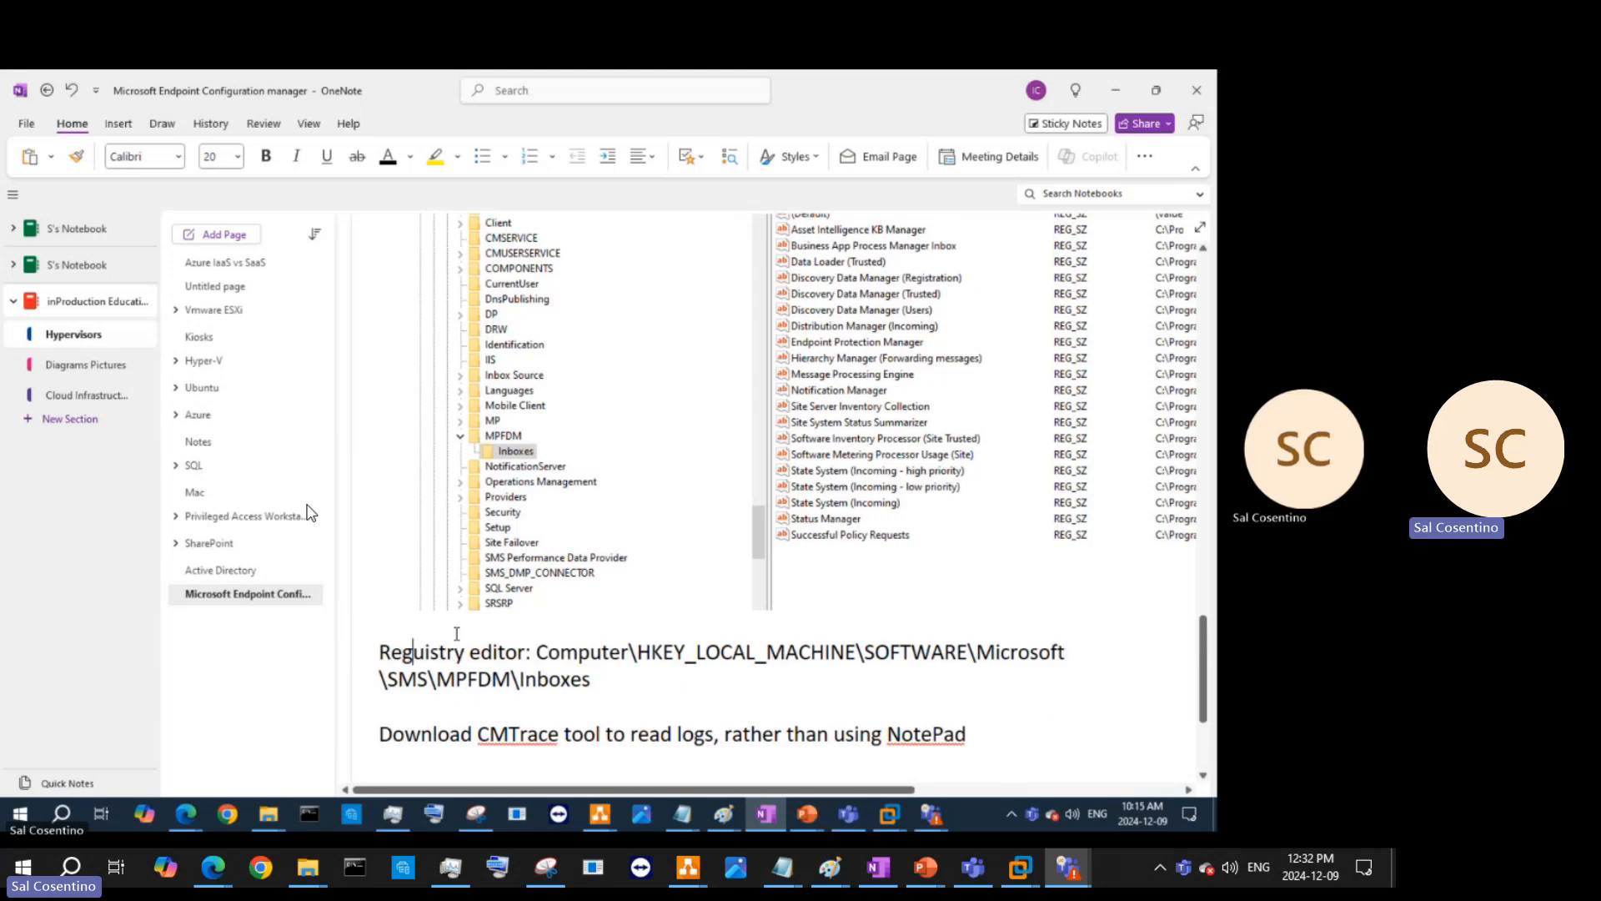
pyautogui.scroll(4, 458, 633)
pyautogui.scroll(4, 457, 632)
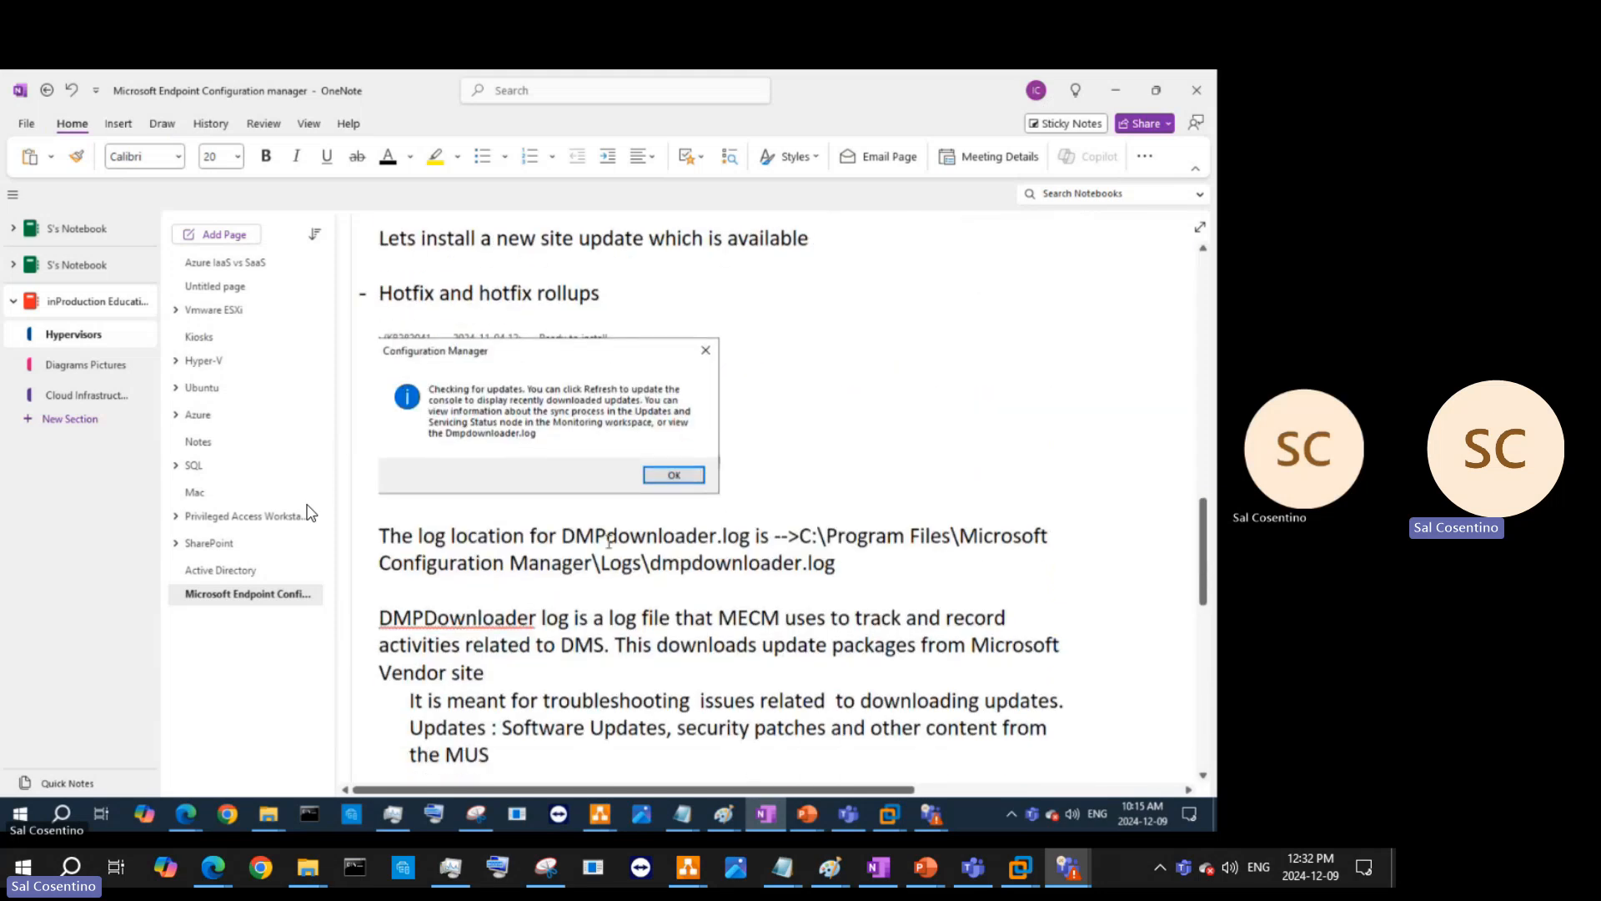
# - Fix the label to read 'Registry editor location :' by removing the stray 'u' and adding 'location'
pyautogui.scroll(-5, 609, 541)
pyautogui.scroll(4, 668, 428)
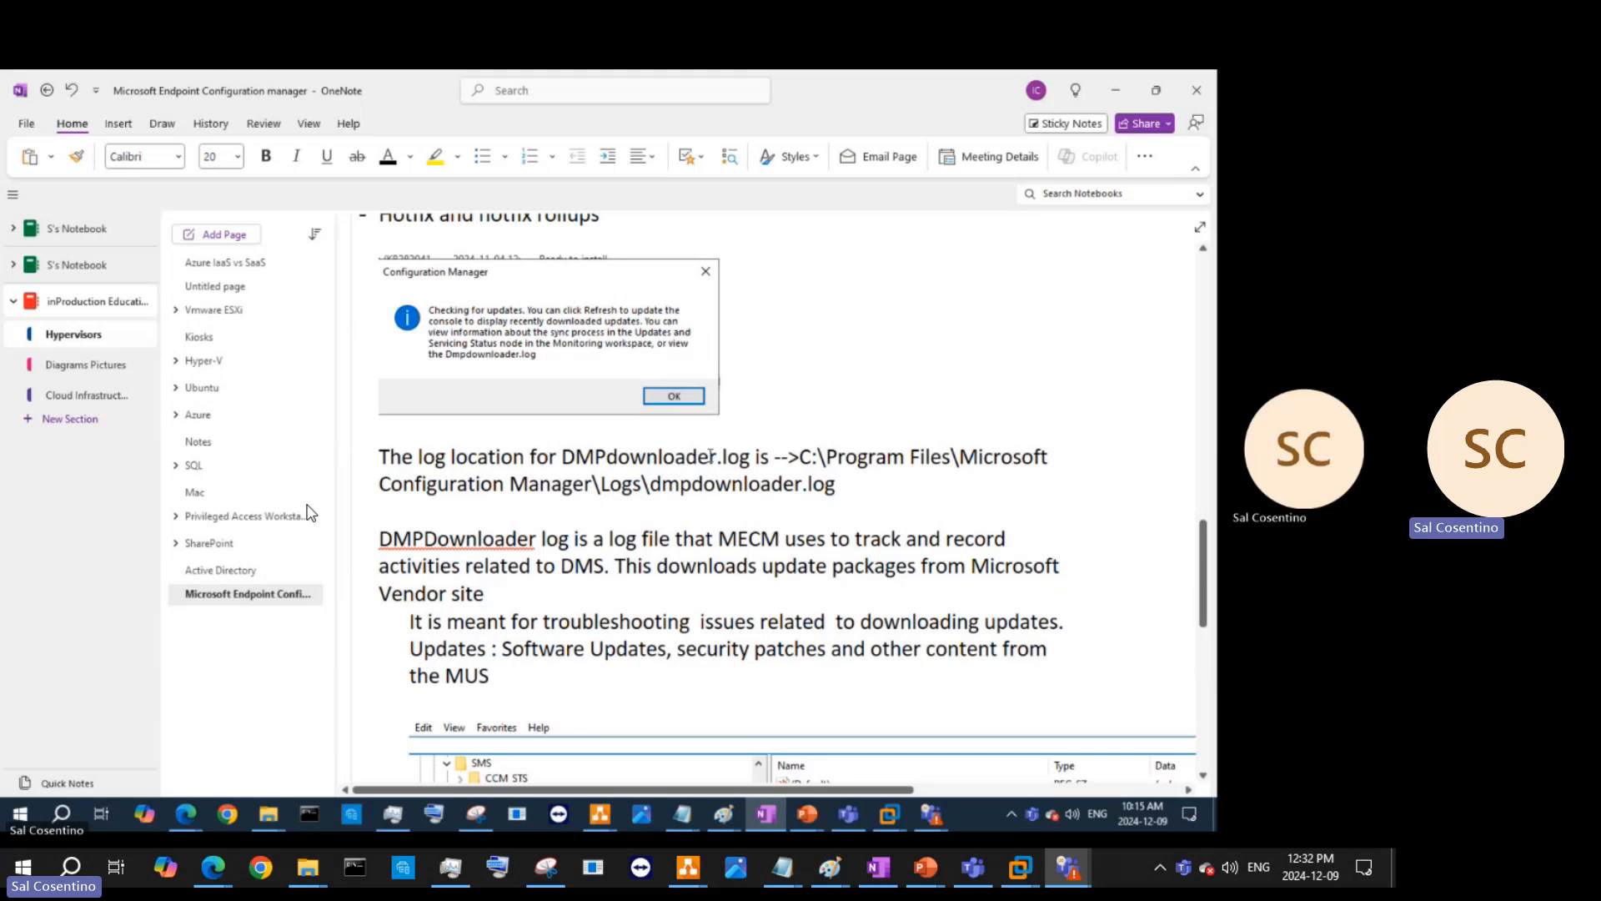
pyautogui.scroll(3, 718, 441)
pyautogui.scroll(-7, 711, 475)
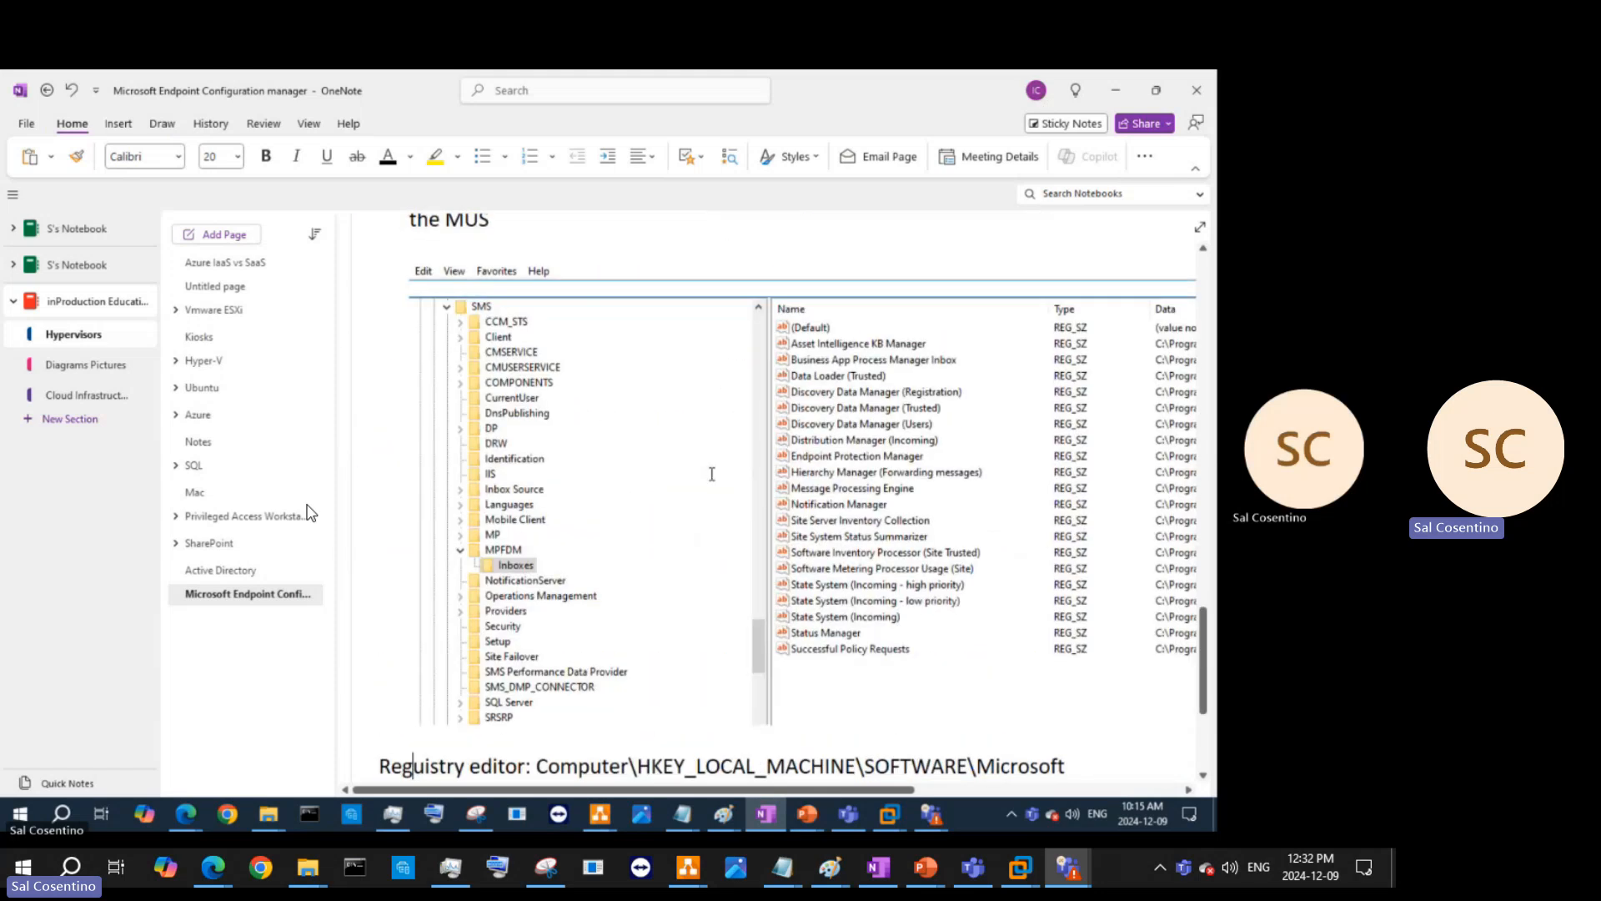
pyautogui.scroll(-3, 660, 542)
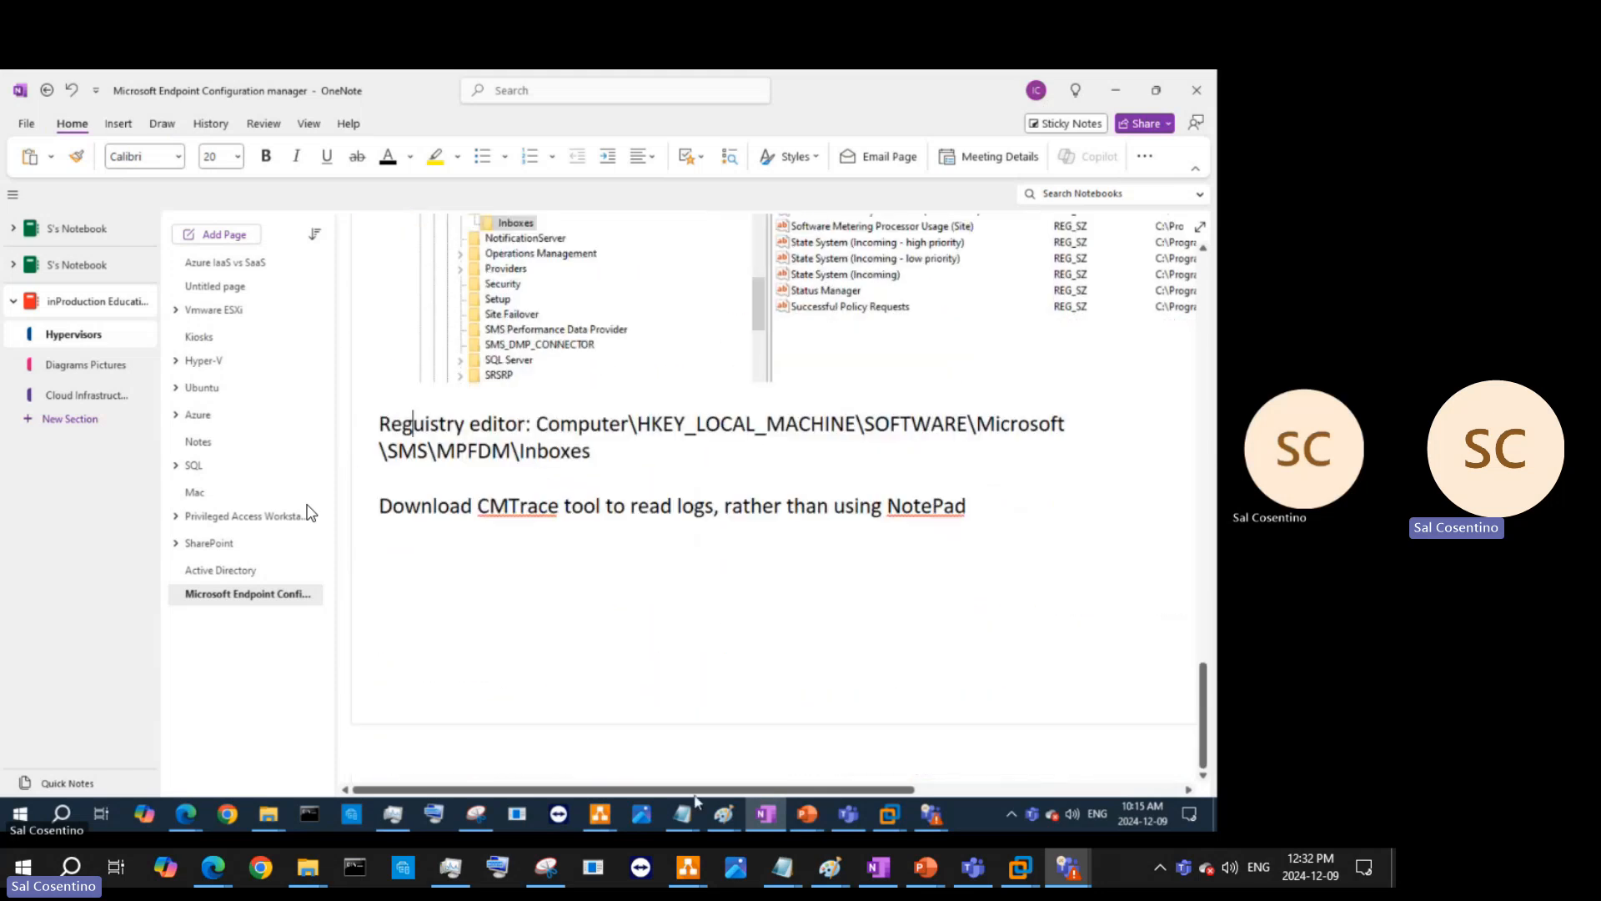
pyautogui.scroll(3, 656, 532)
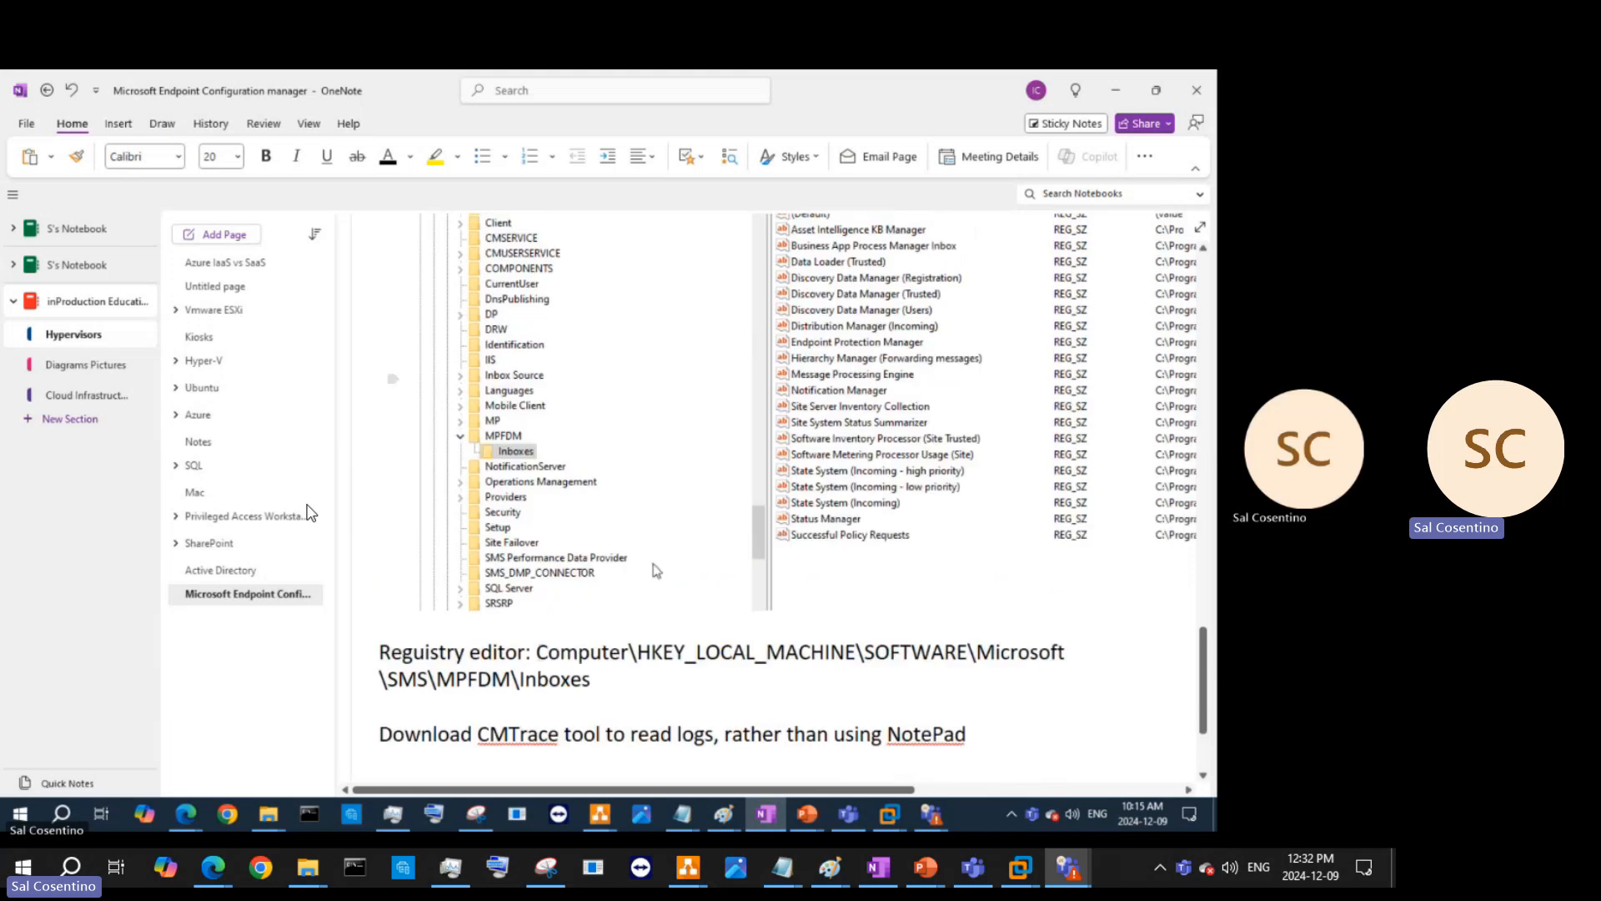
pyautogui.click(427, 653)
pyautogui.press('BackSpace')
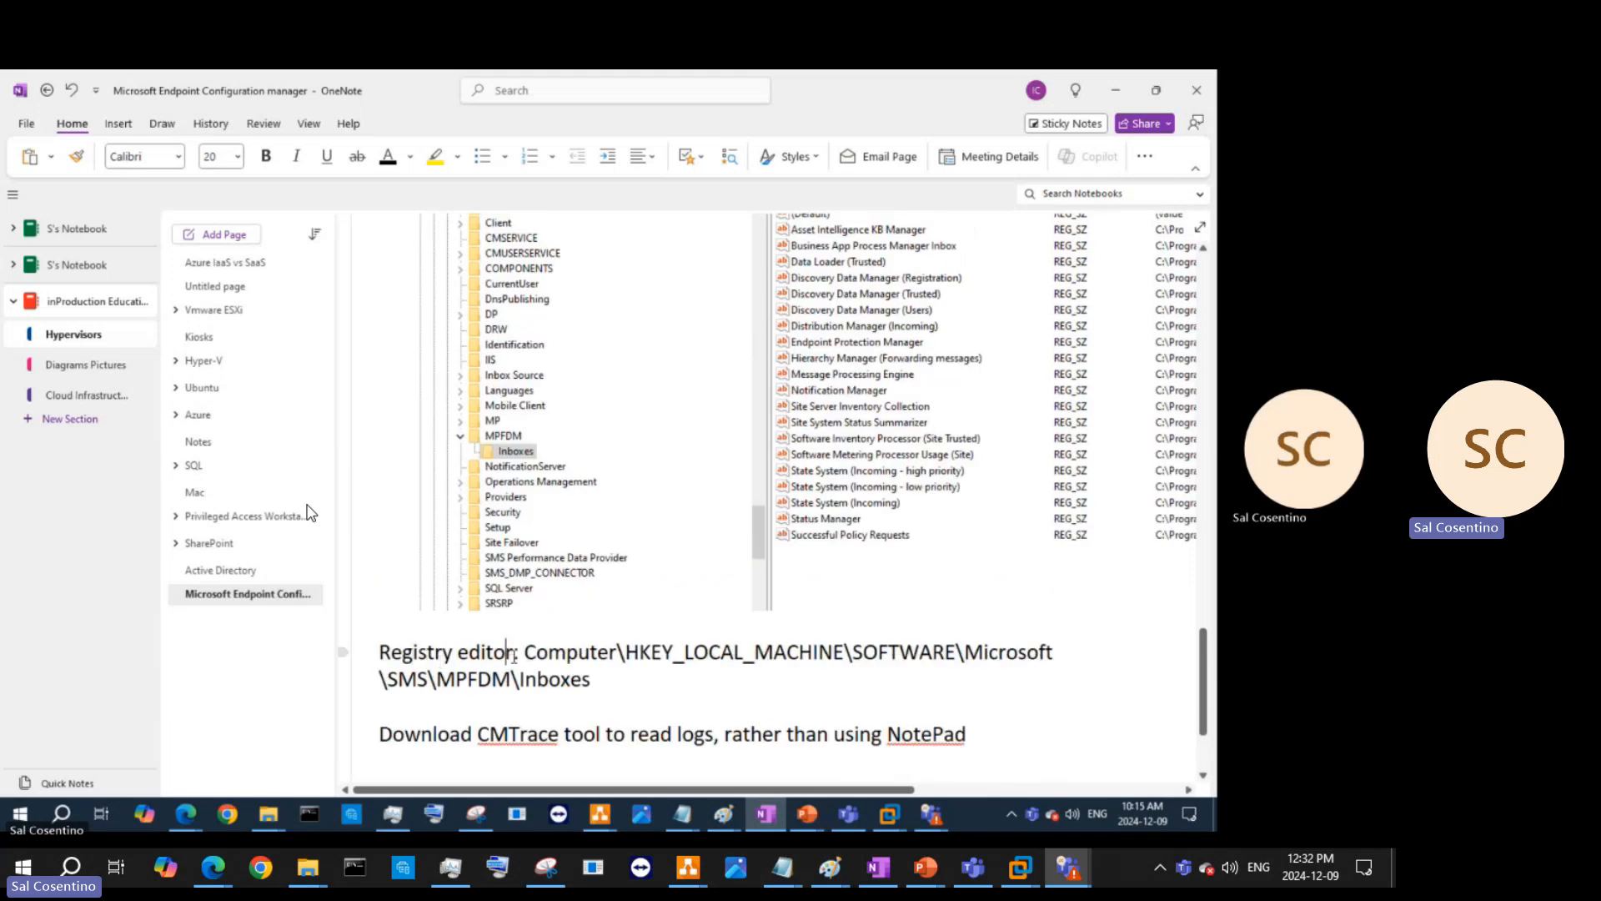
pyautogui.write('locatio')
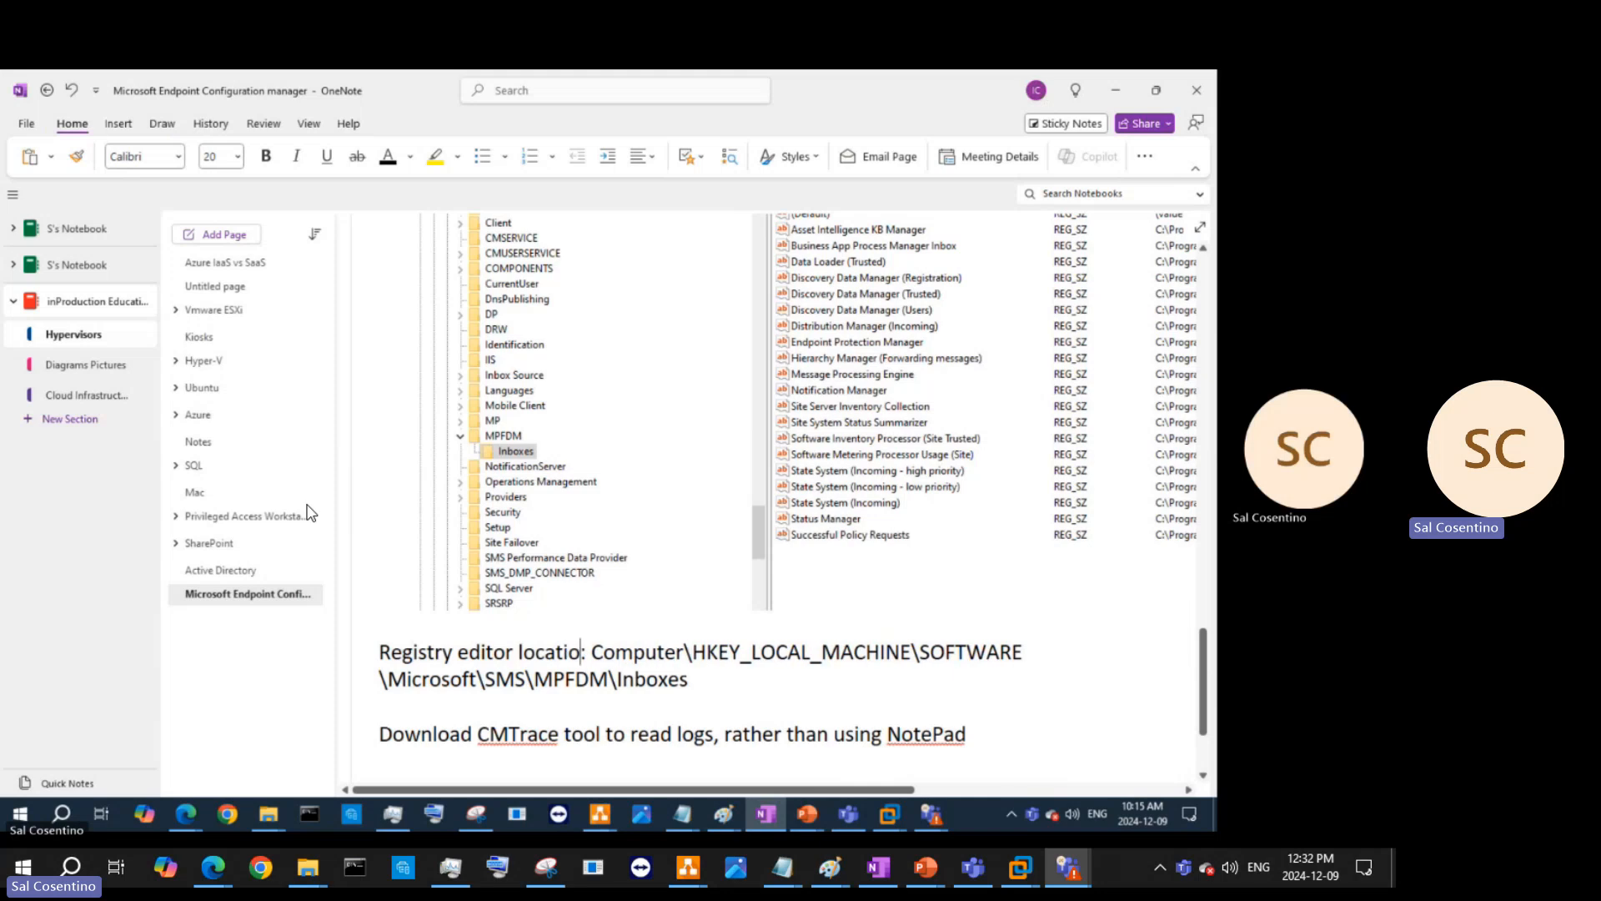
pyautogui.write('n')
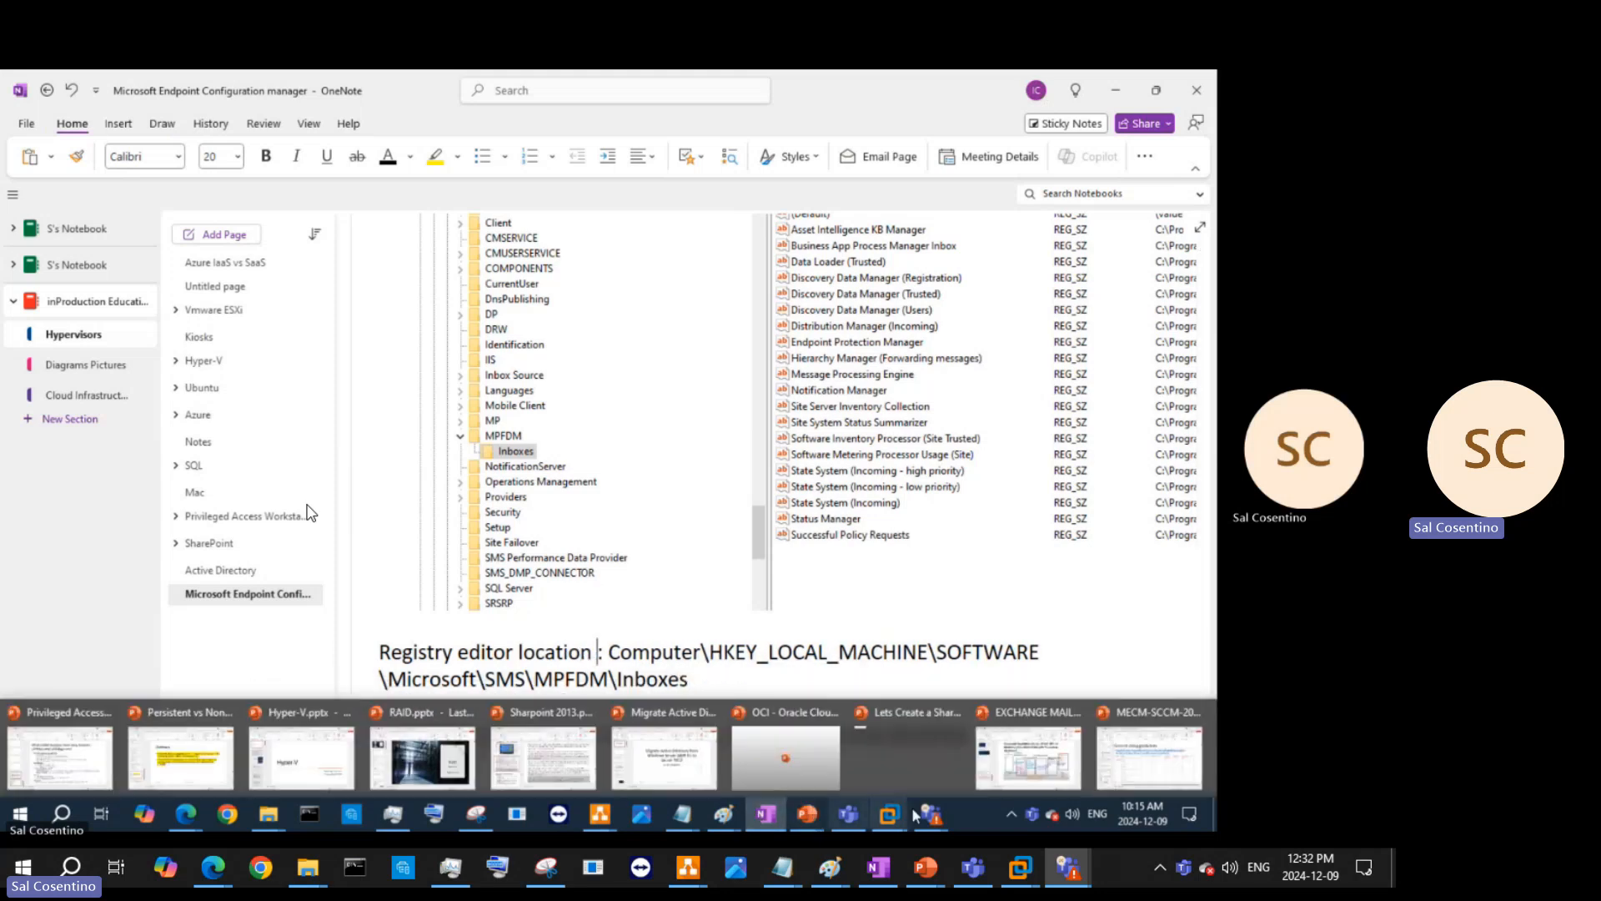
pyautogui.moveTo(929, 814)
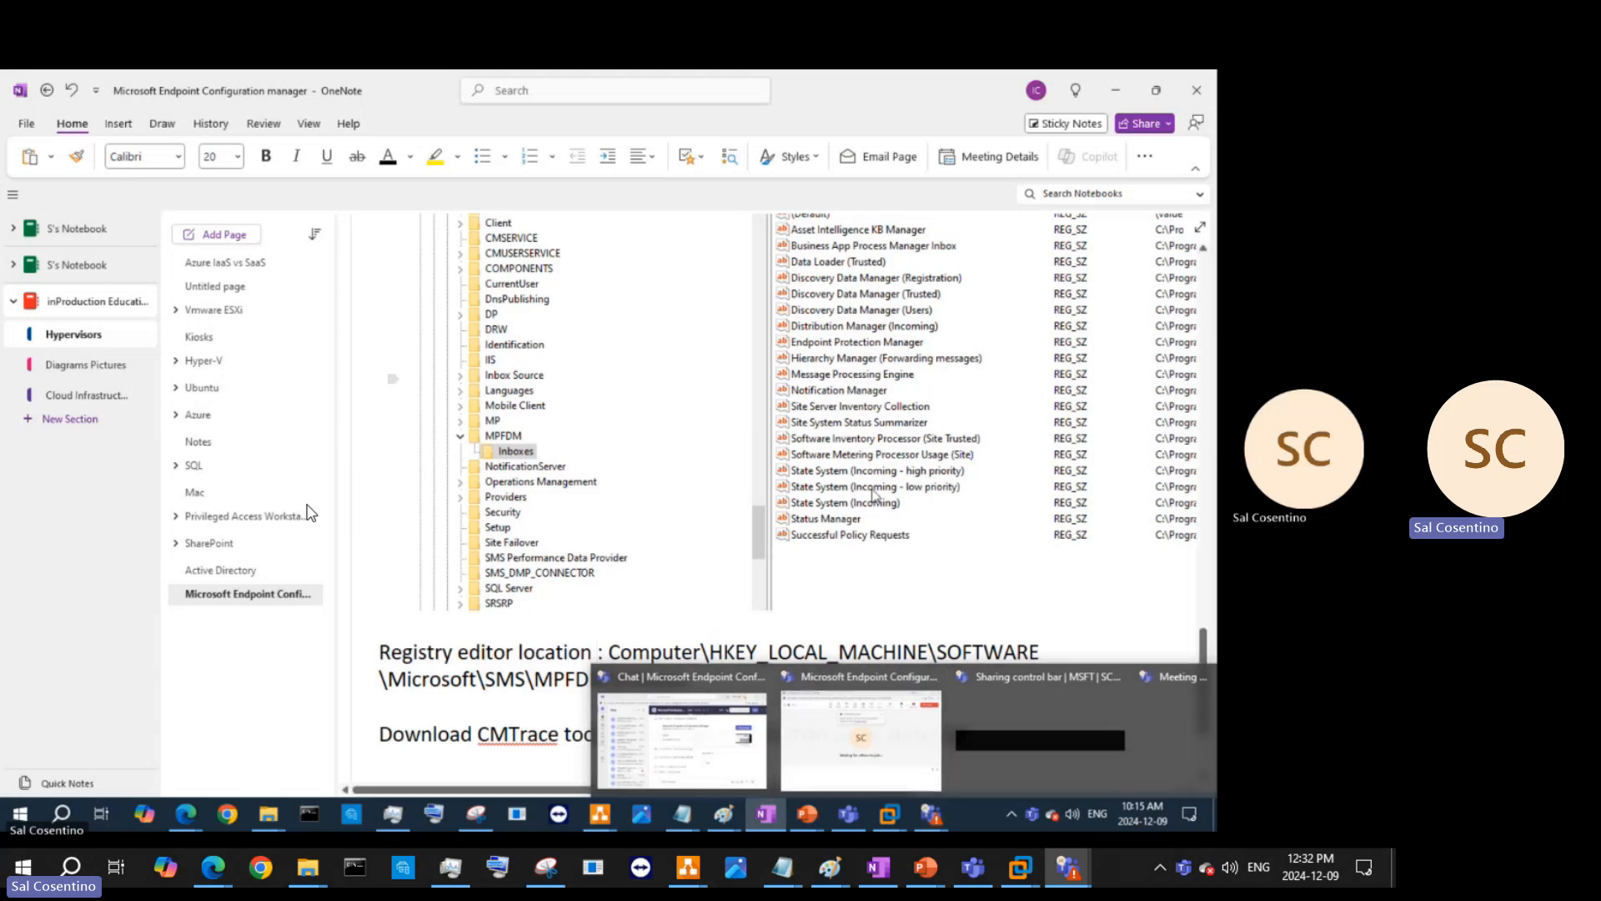
pyautogui.click(856, 488)
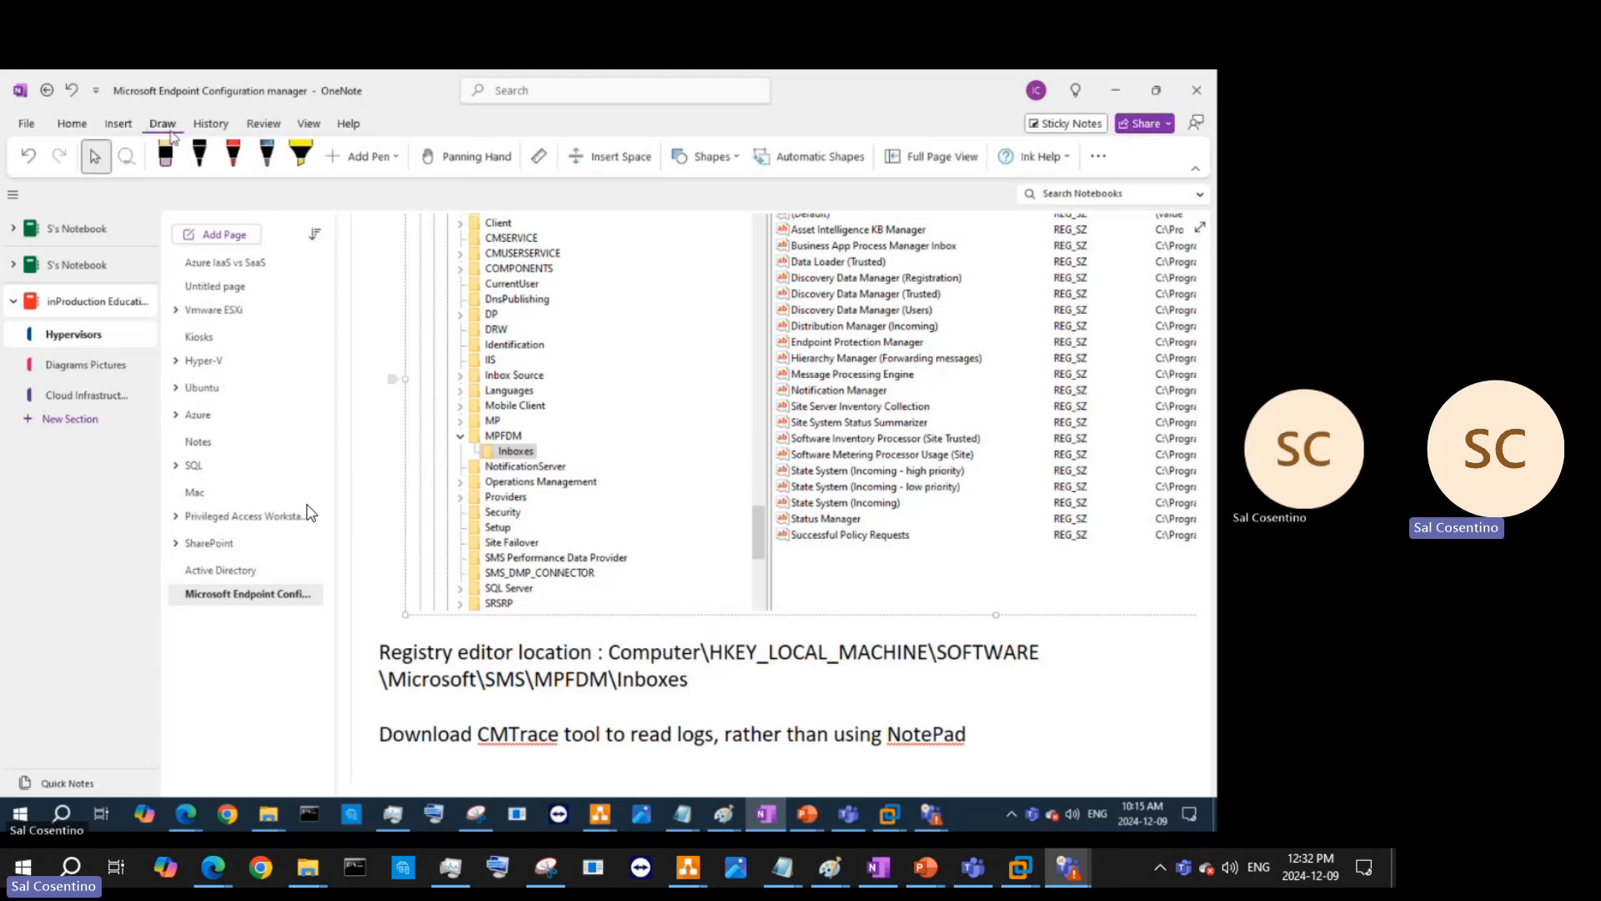
# - Add a new red pen, mark Inboxes through the State System entries on the screenshot, and minimize OneNote
pyautogui.click(233, 155)
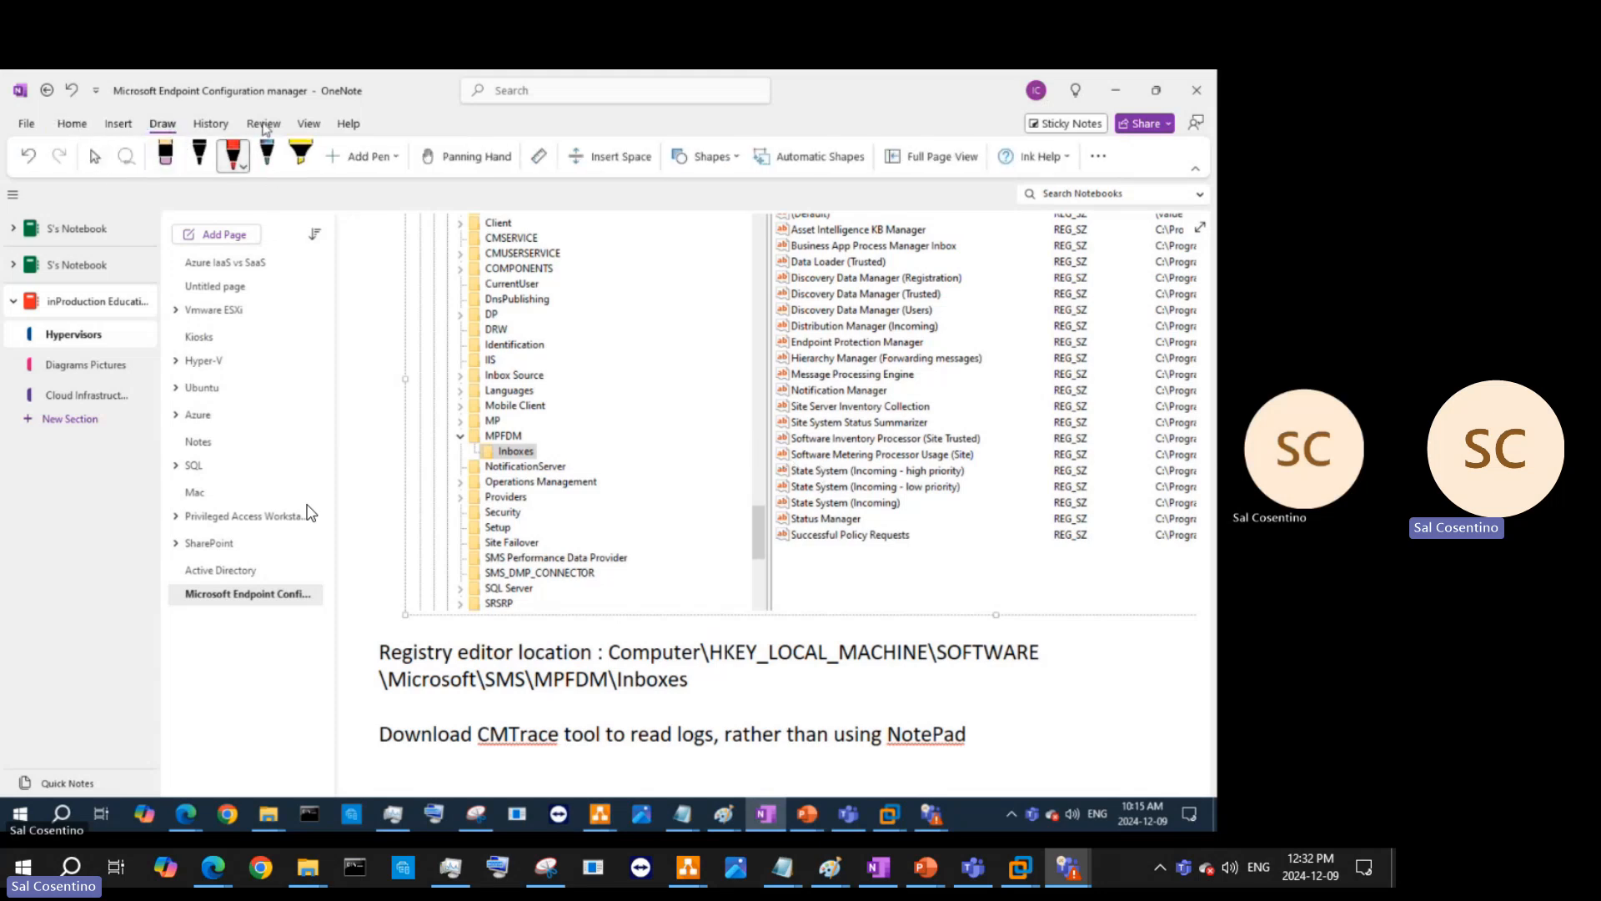
pyautogui.click(352, 158)
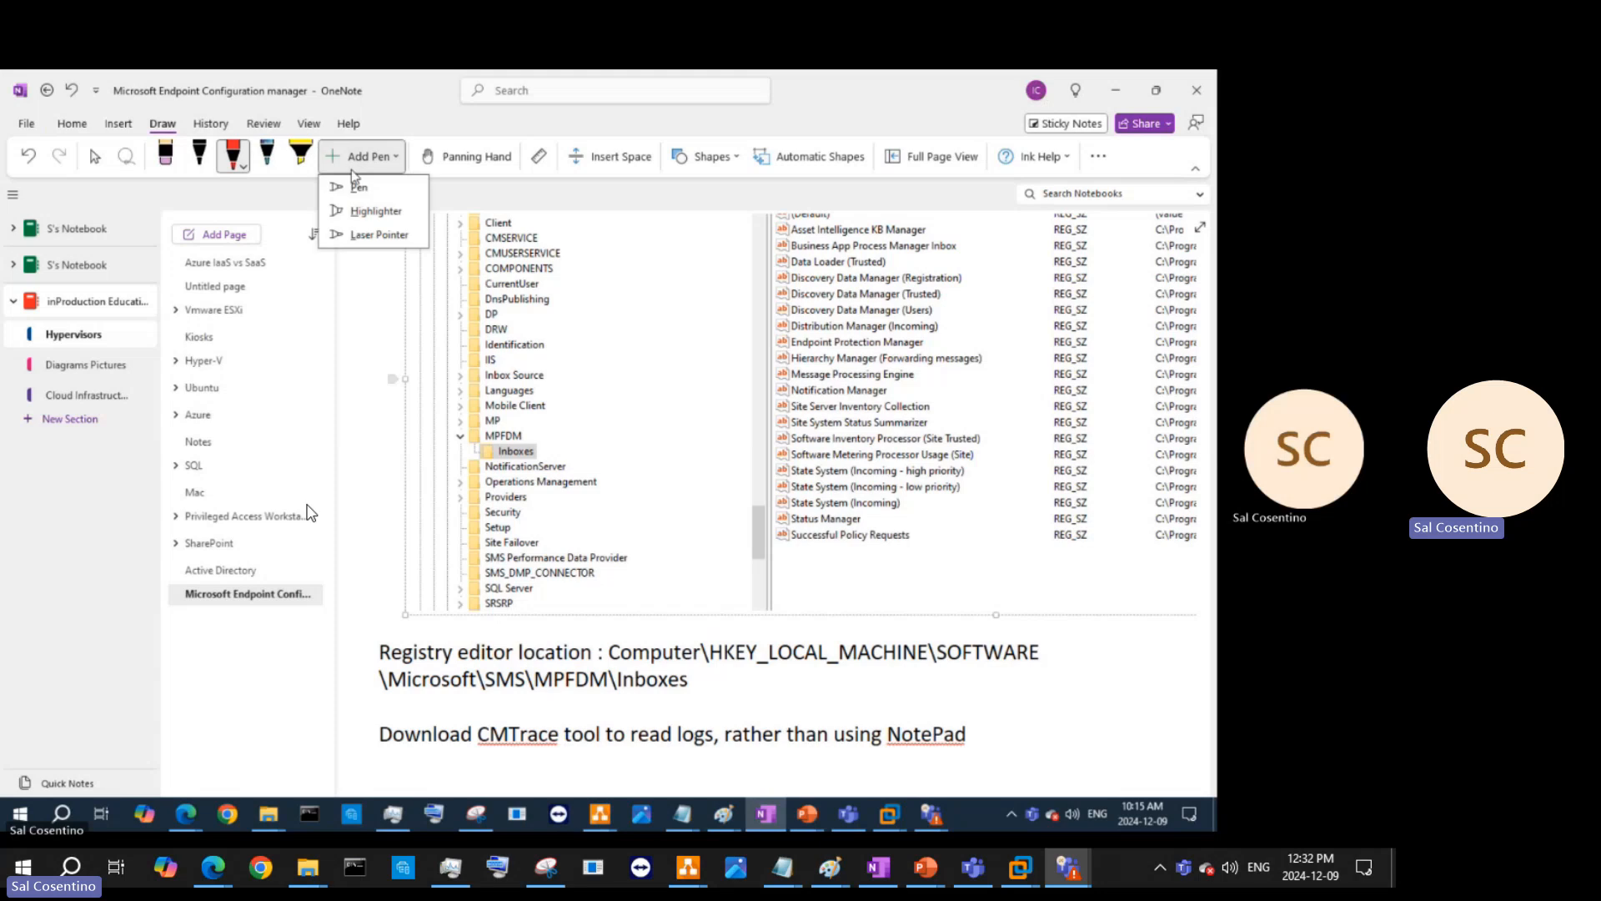
pyautogui.click(361, 184)
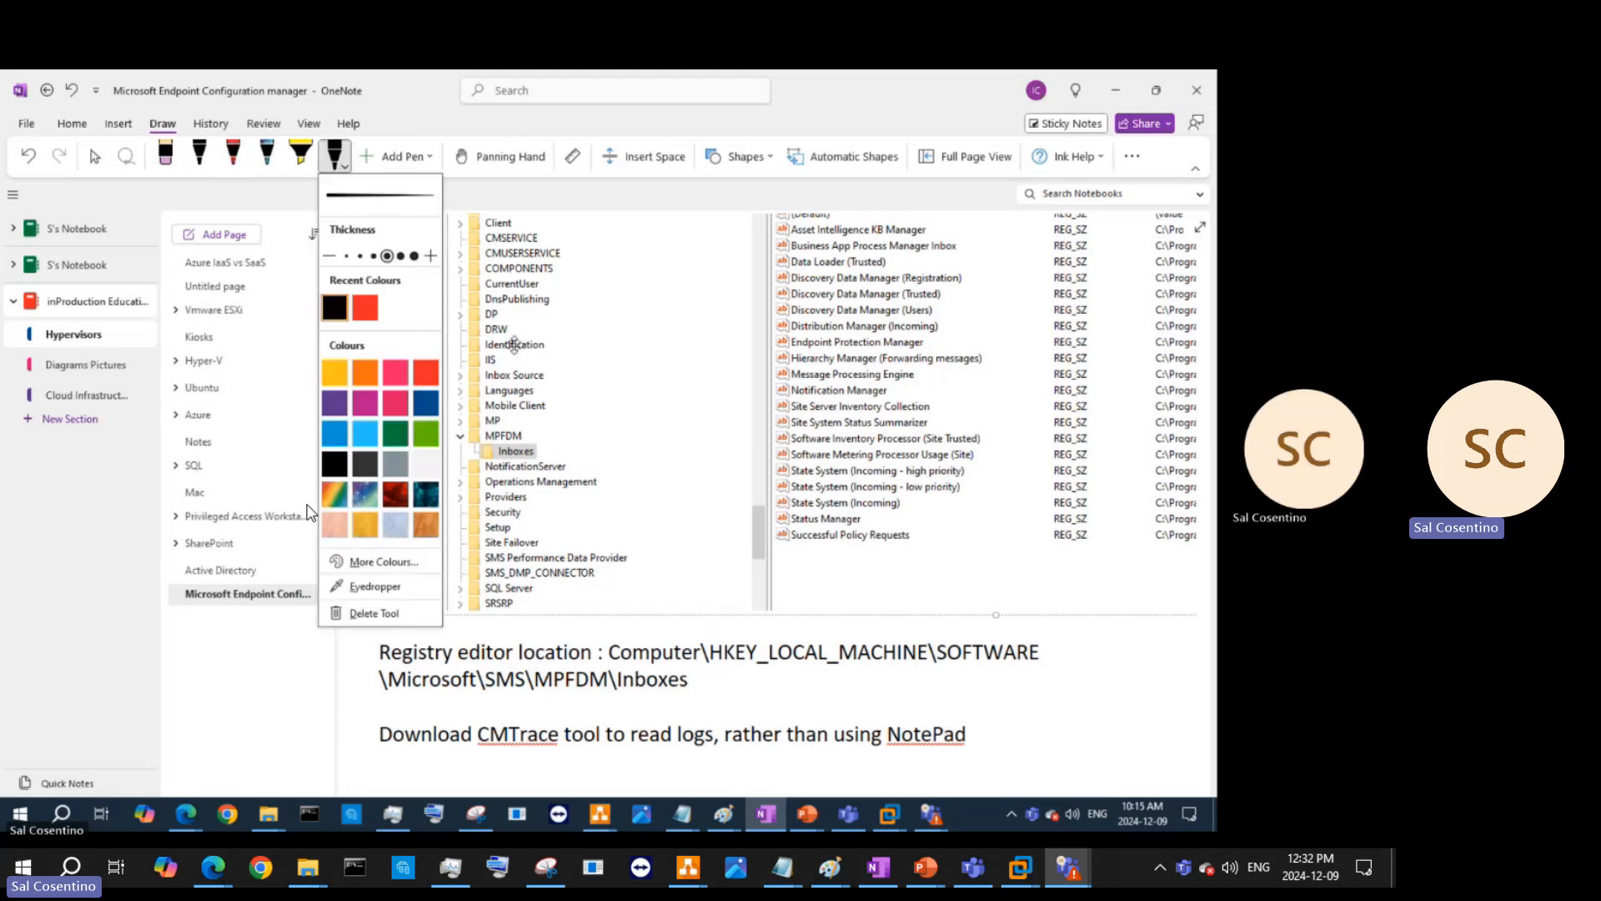
pyautogui.click(364, 307)
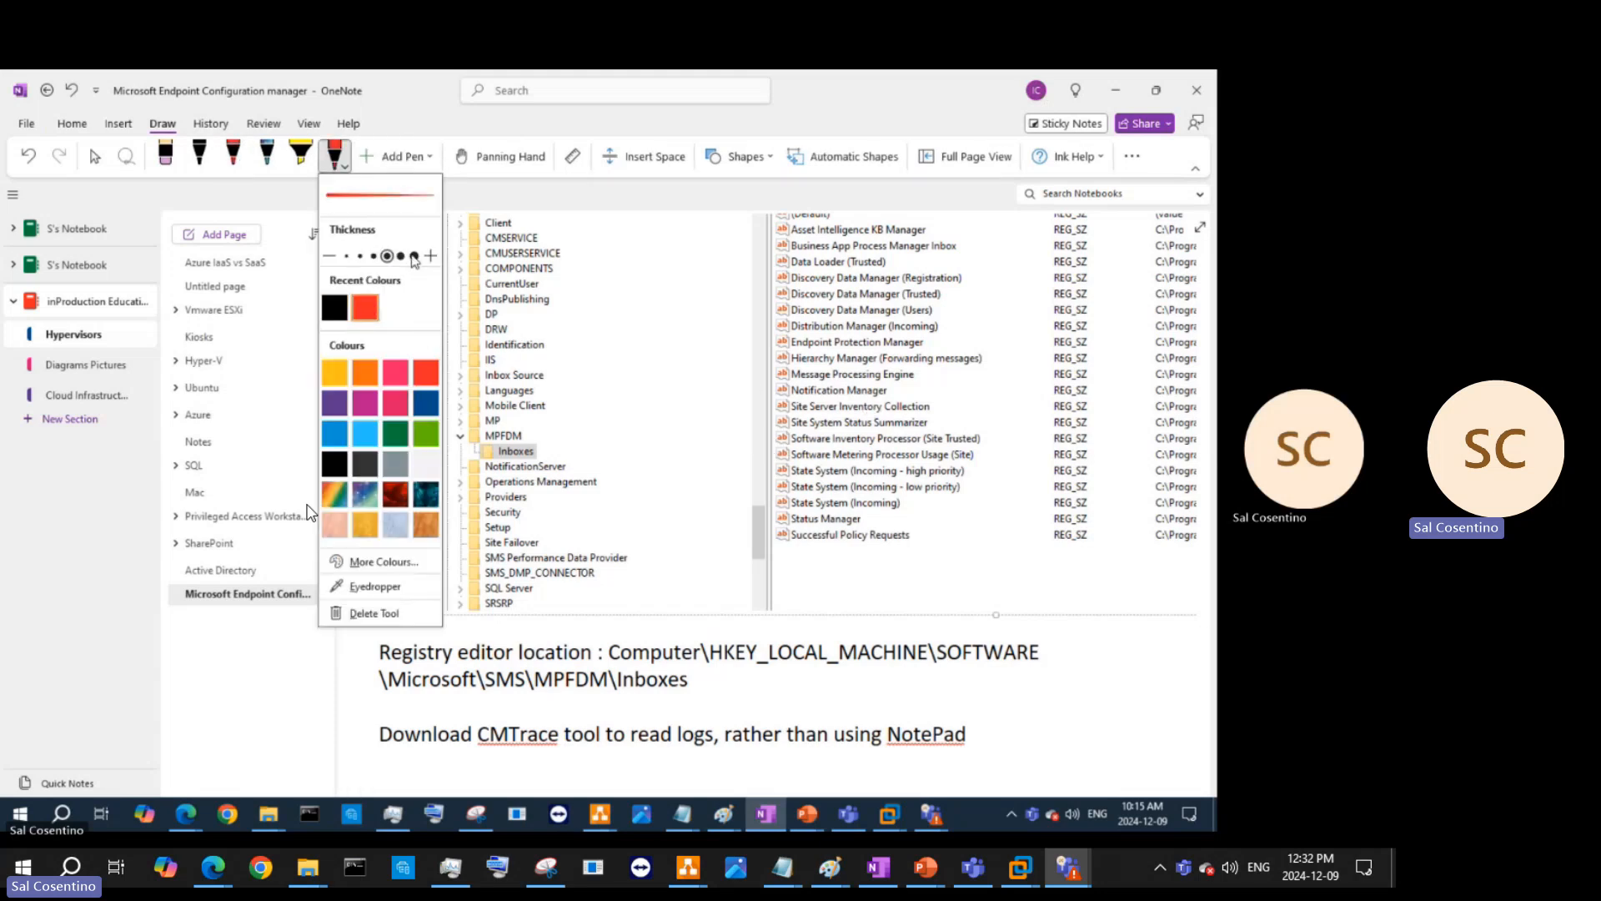
pyautogui.click(234, 158)
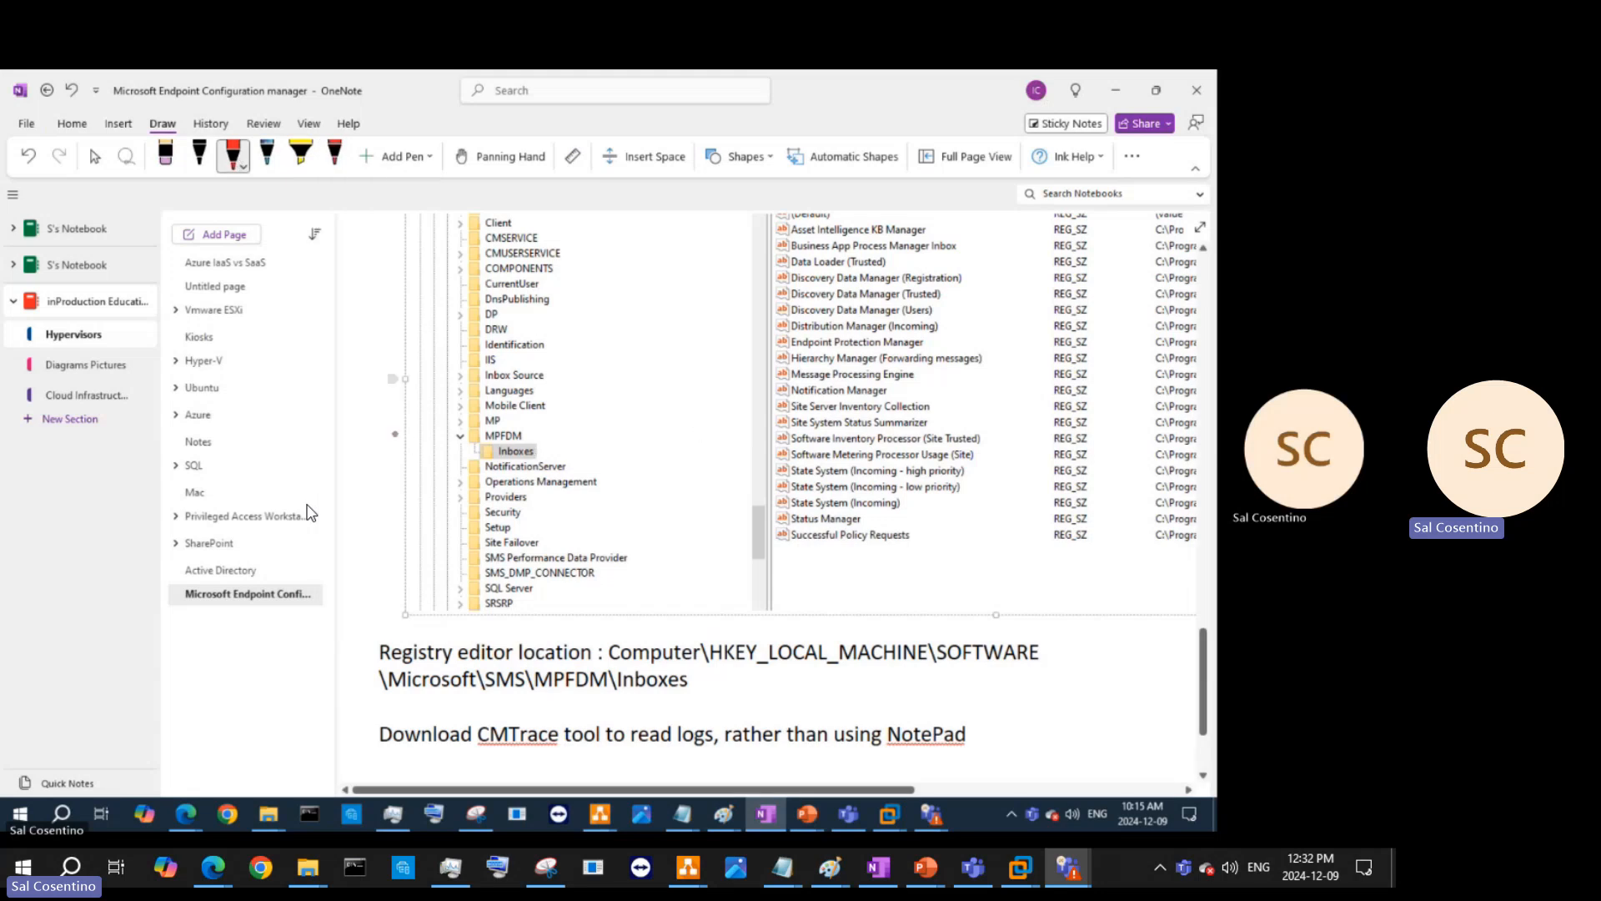
pyautogui.moveTo(385, 435)
pyautogui.mouseDown()
pyautogui.moveTo(974, 472)
pyautogui.moveTo(930, 502)
pyautogui.moveTo(798, 502)
pyautogui.moveTo(766, 468)
pyautogui.mouseUp()
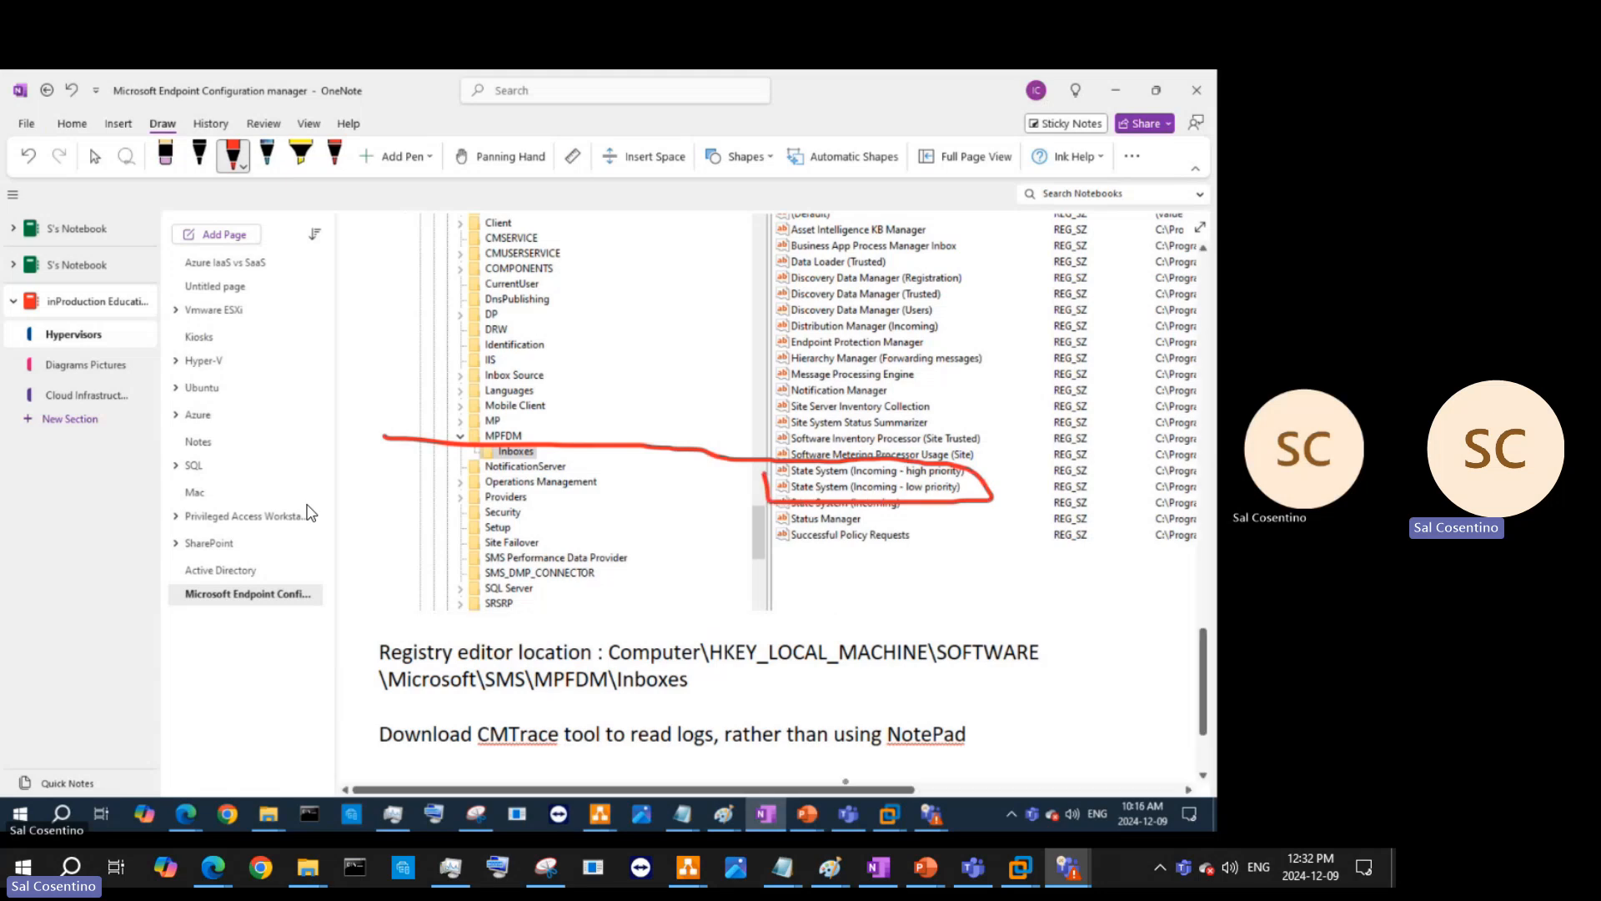
pyautogui.click(1109, 97)
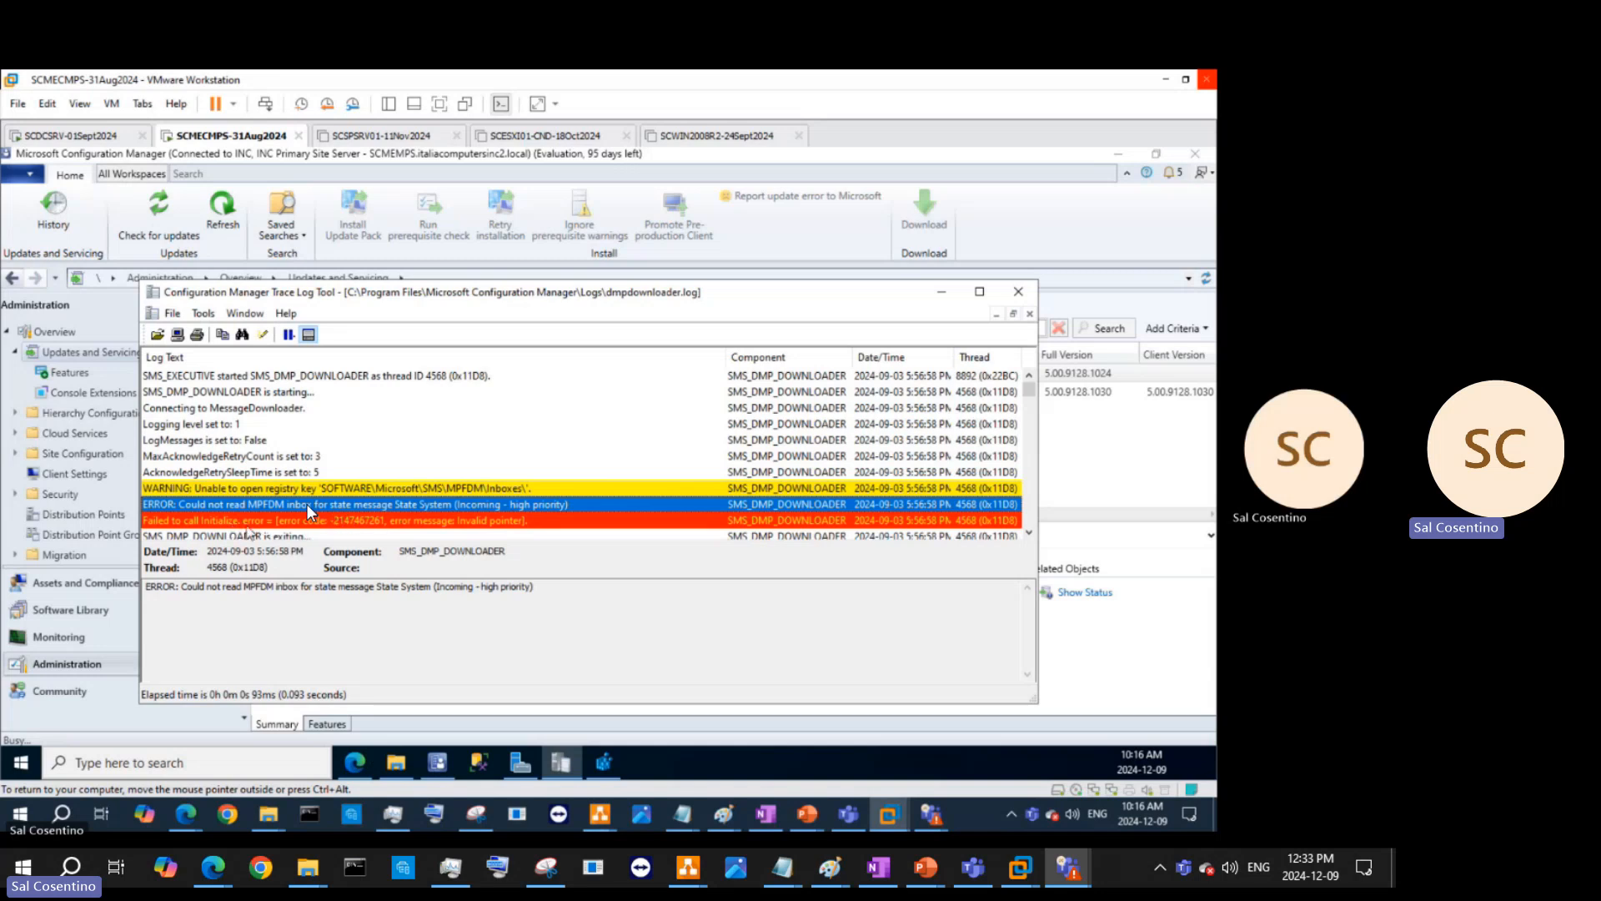
# - Select the full 'Failed to call Initialize' error text in CMTrace, then dismiss the console's update-check message
pyautogui.click(565, 526)
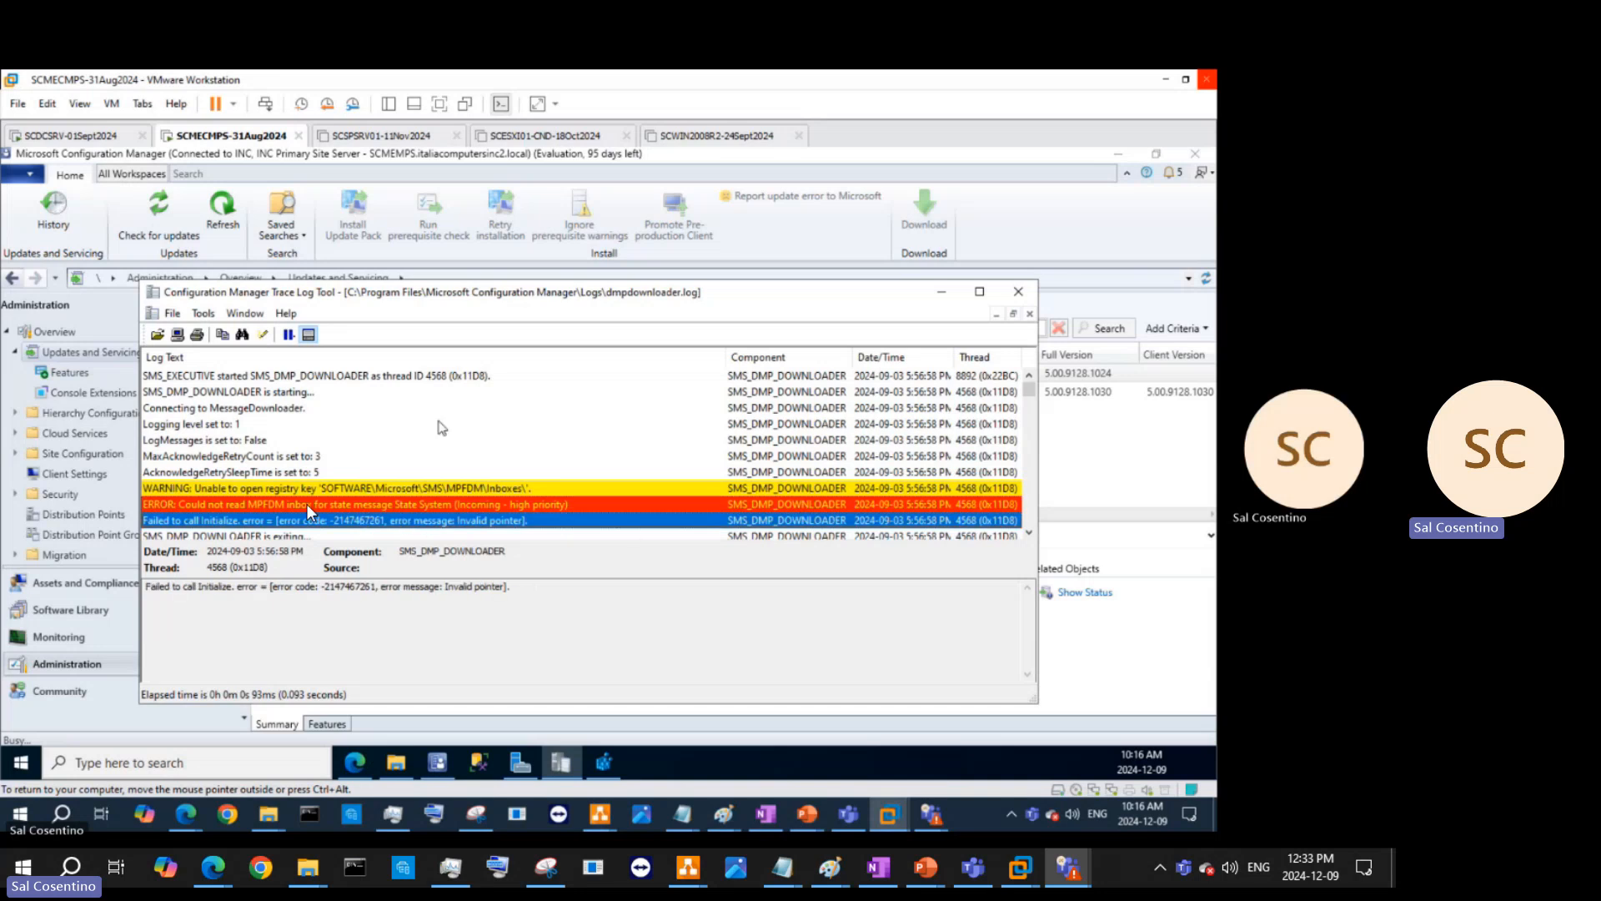
pyautogui.scroll(-1, 437, 422)
pyautogui.click(569, 484)
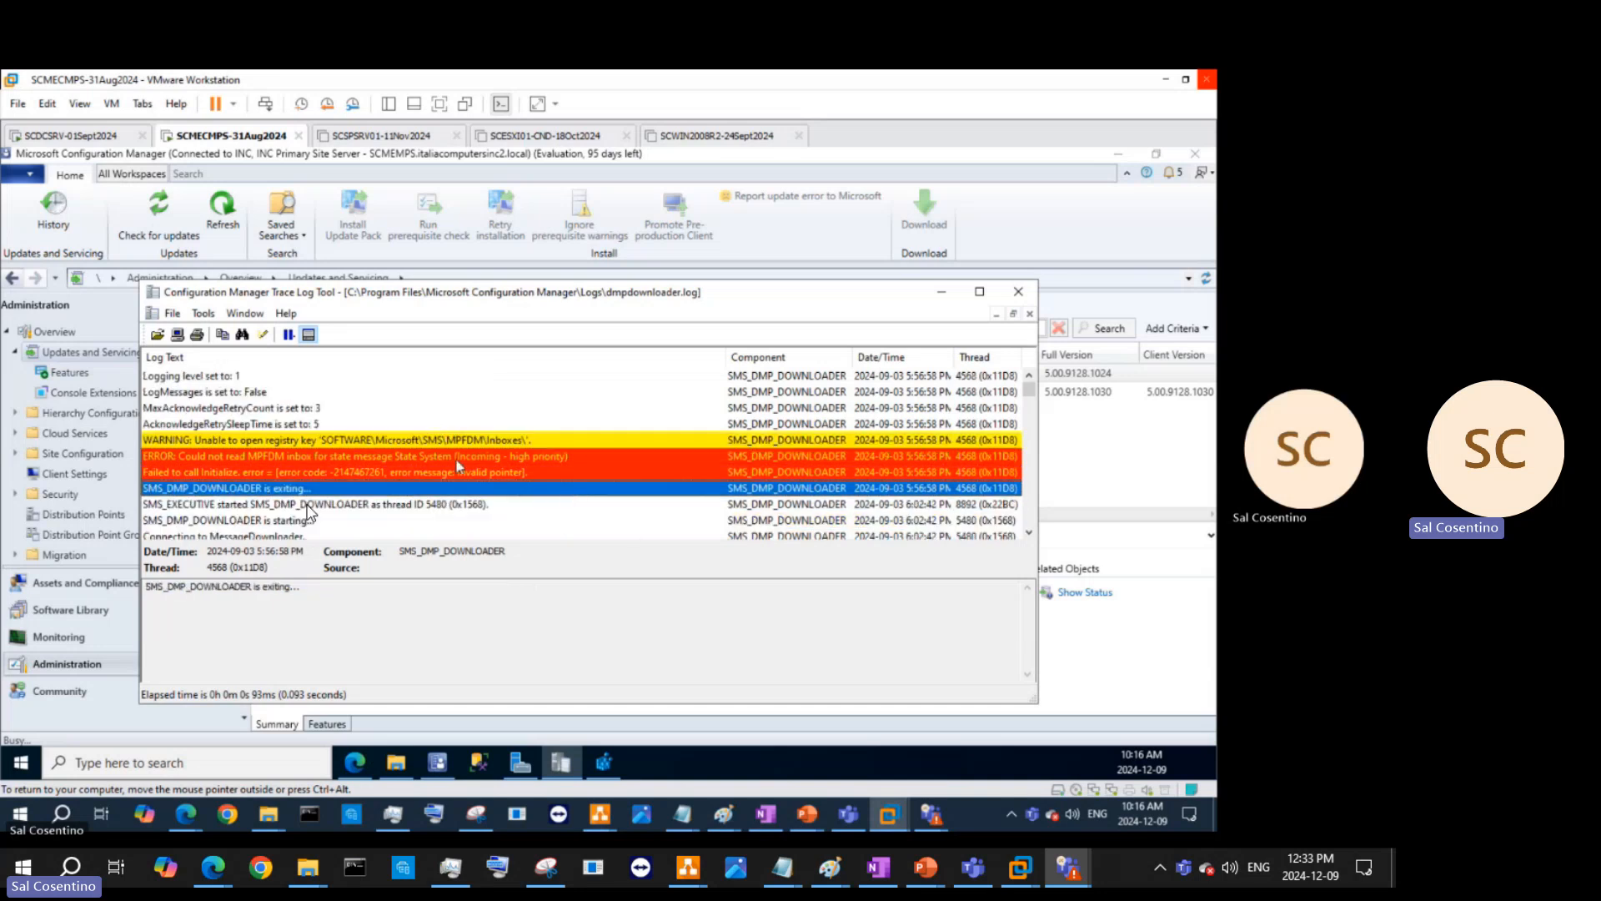
pyautogui.click(148, 442)
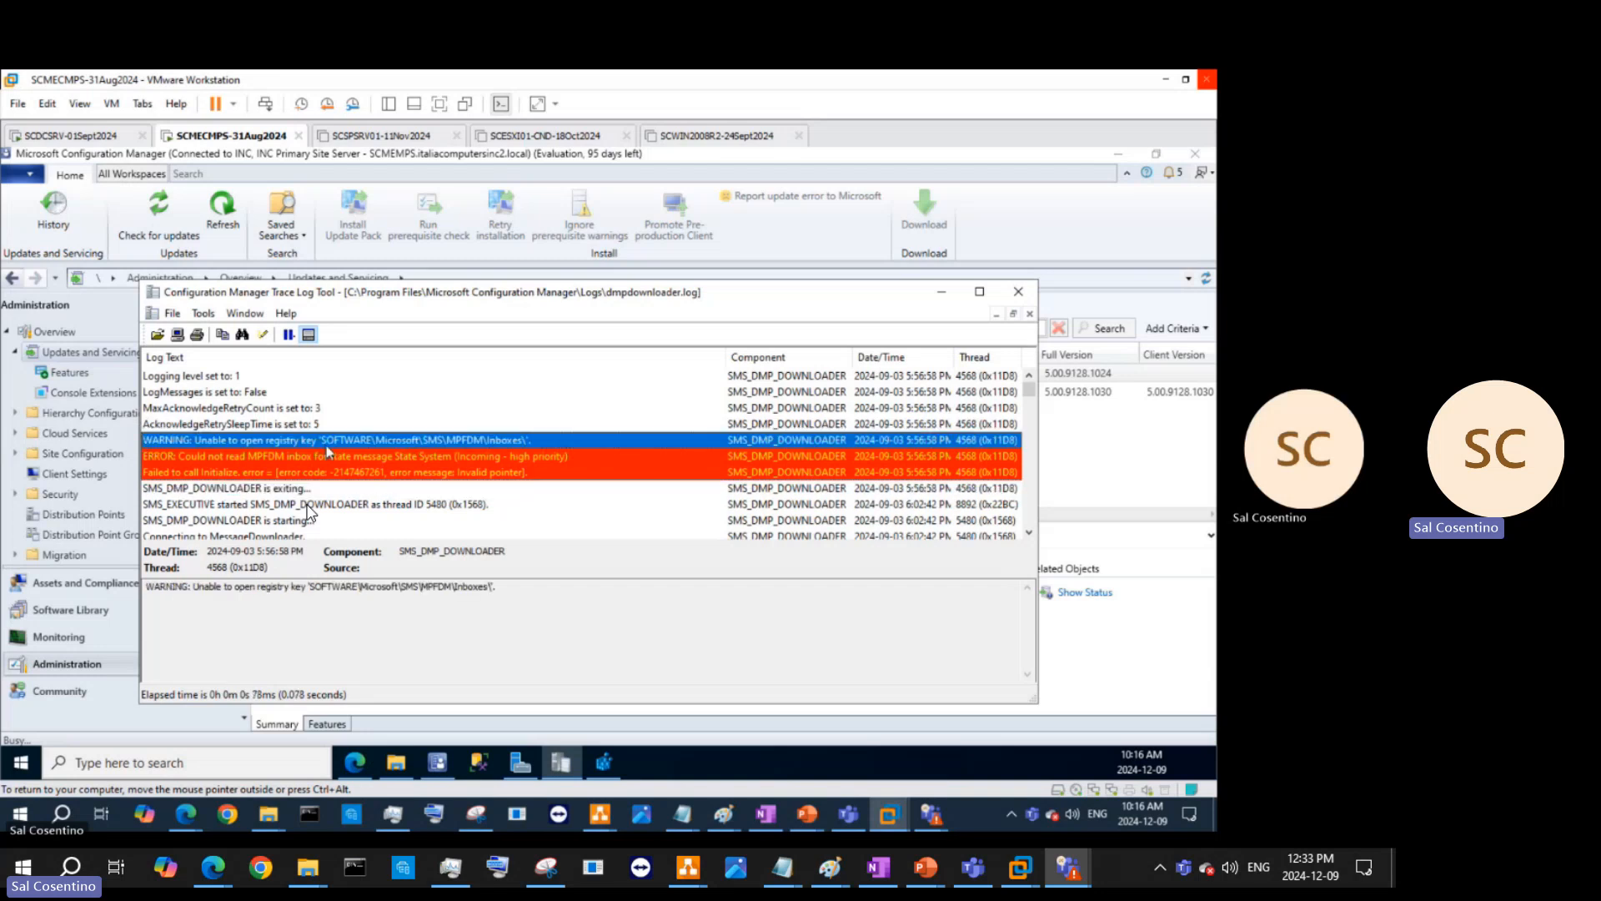
pyautogui.click(546, 472)
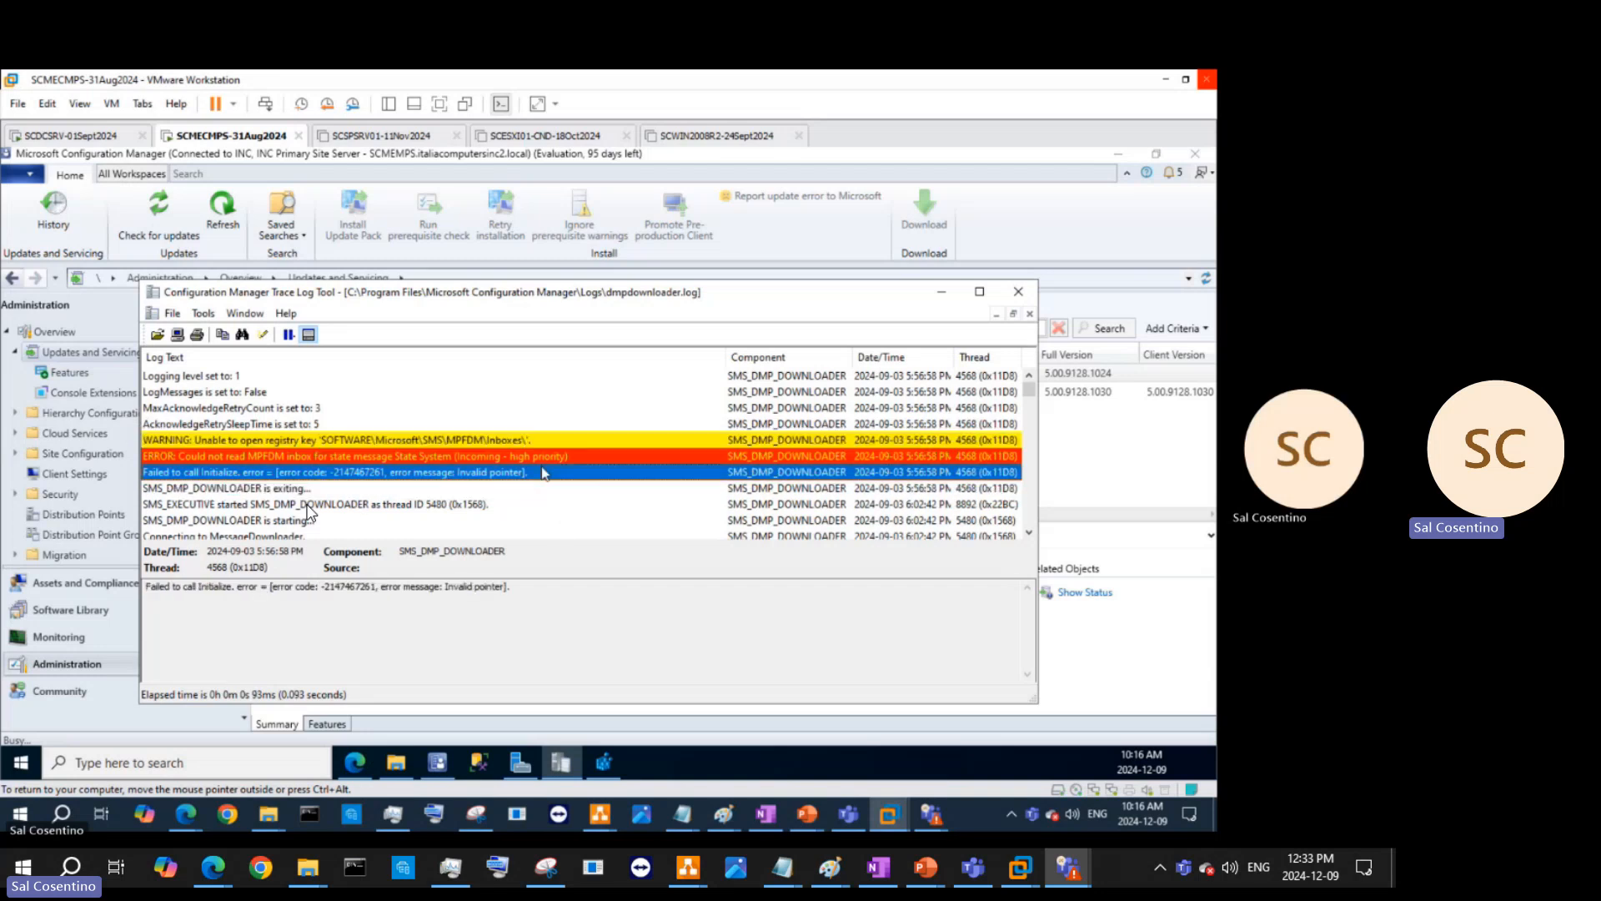
pyautogui.moveTo(524, 587); pyautogui.dragTo(56, 619)
pyautogui.hotkey('ctrl', 'c')
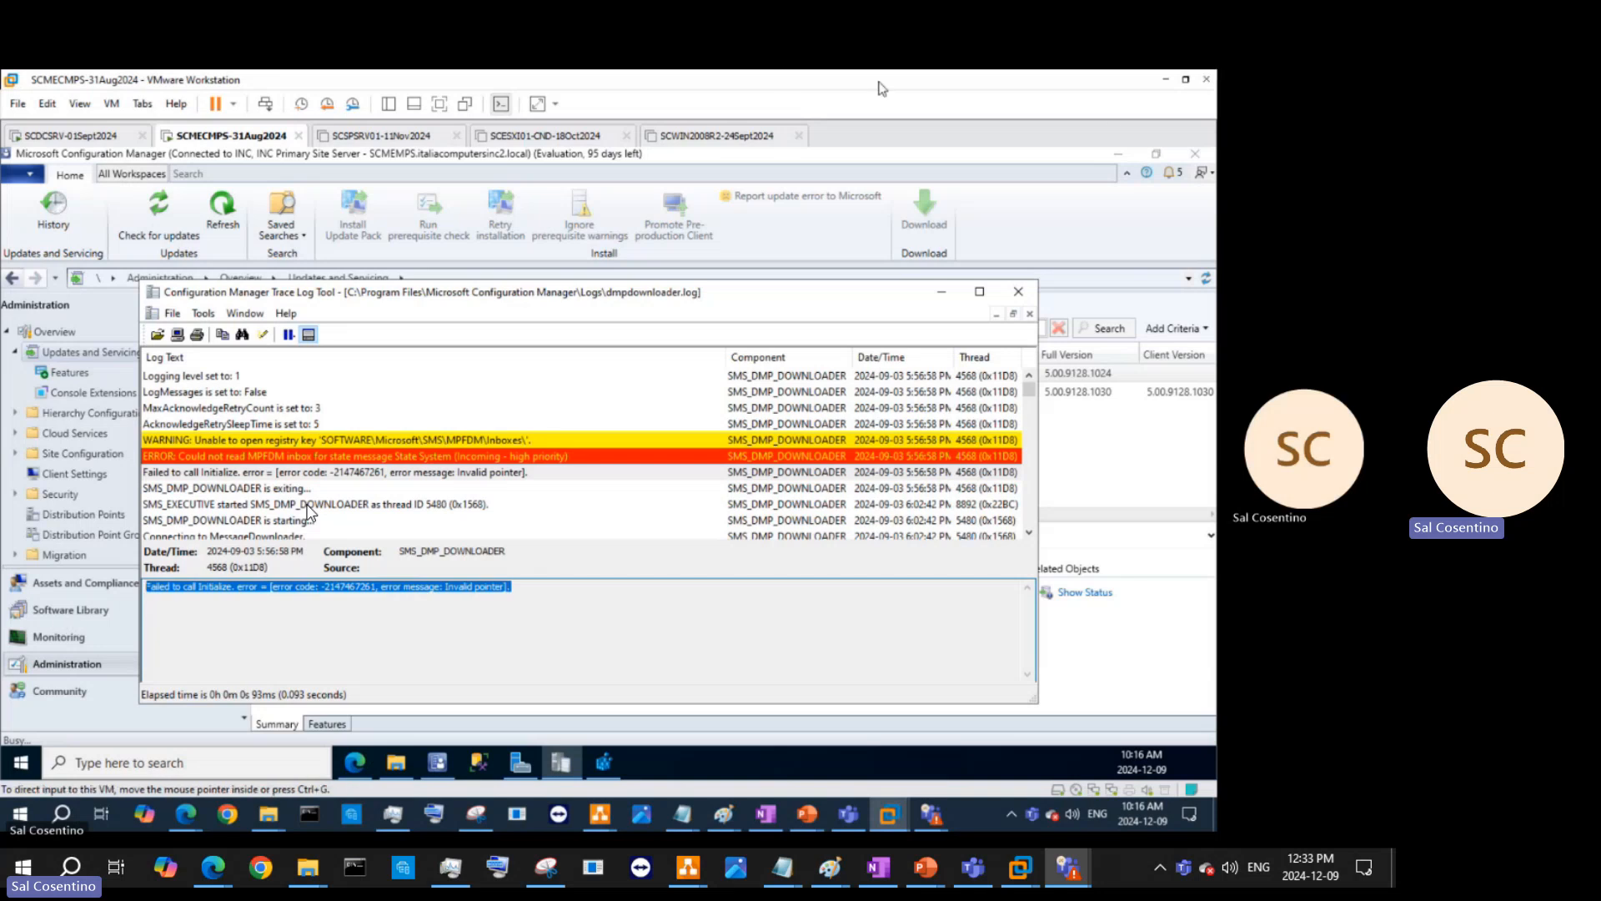
pyautogui.click(1117, 153)
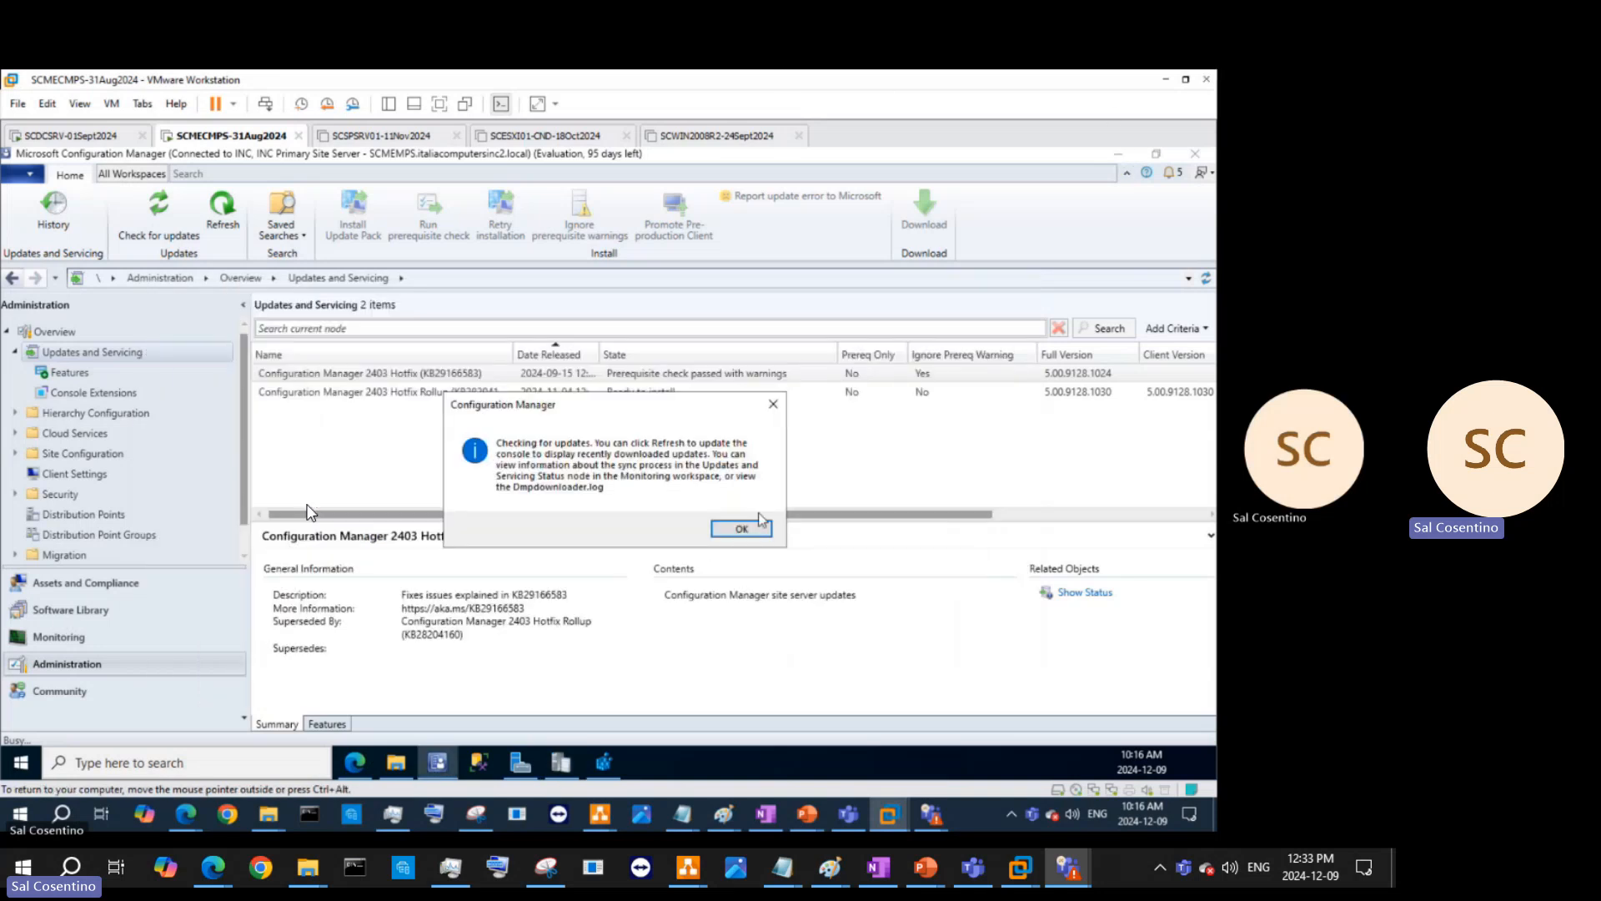
pyautogui.click(752, 538)
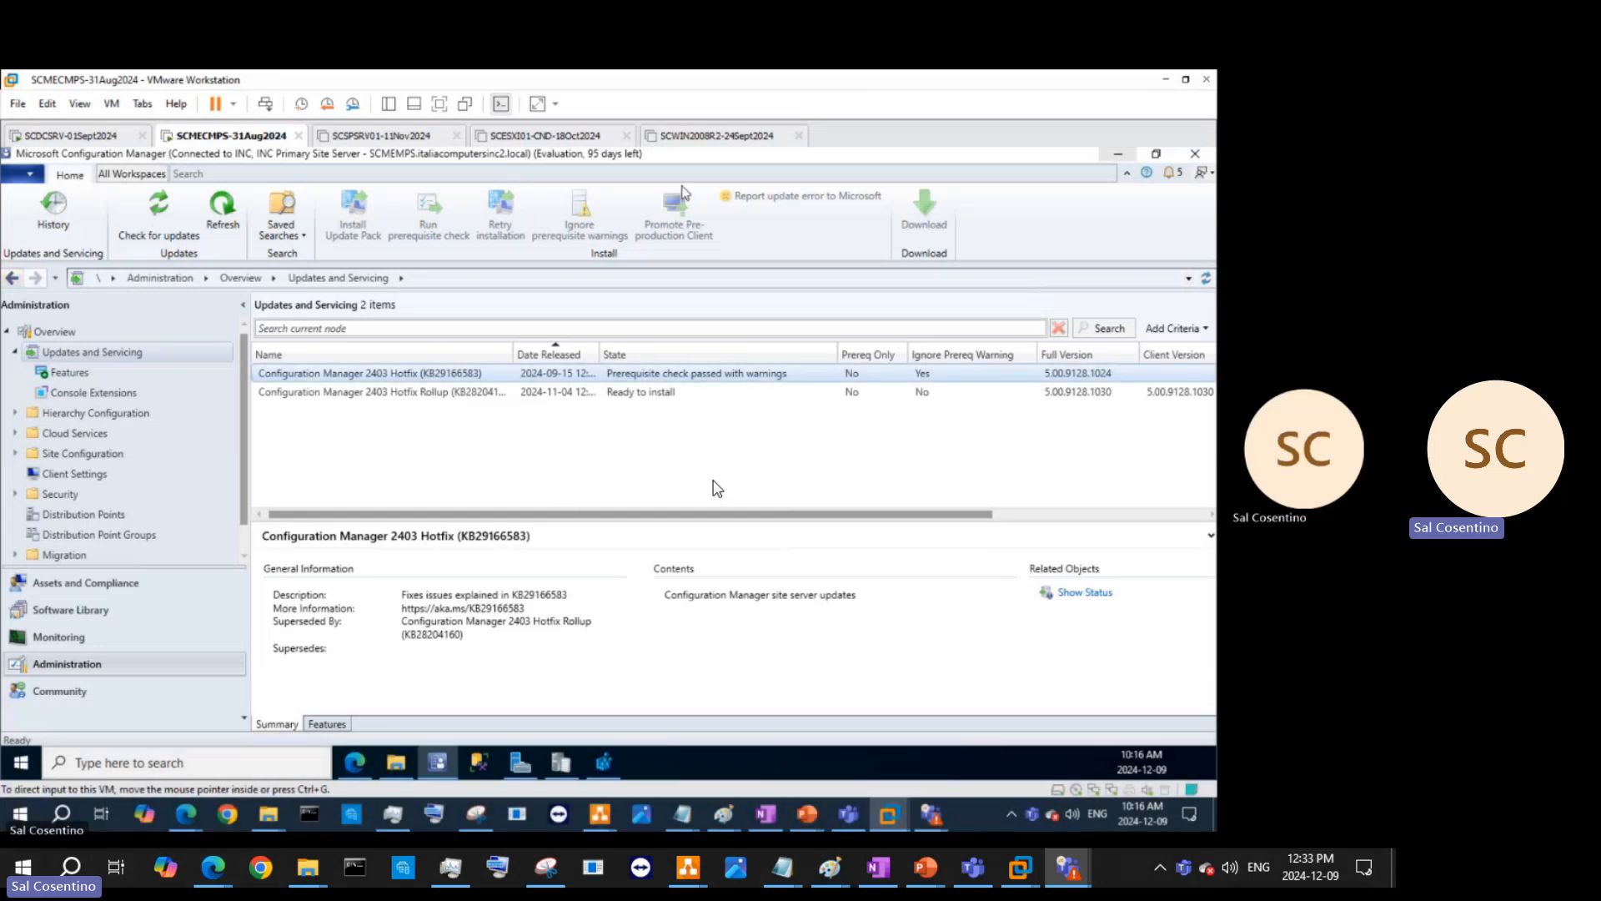
# - Below the Inboxes path, type 'Assignment: Research the following error code in the dmpdownloader.log' and paste the error
pyautogui.click(766, 816)
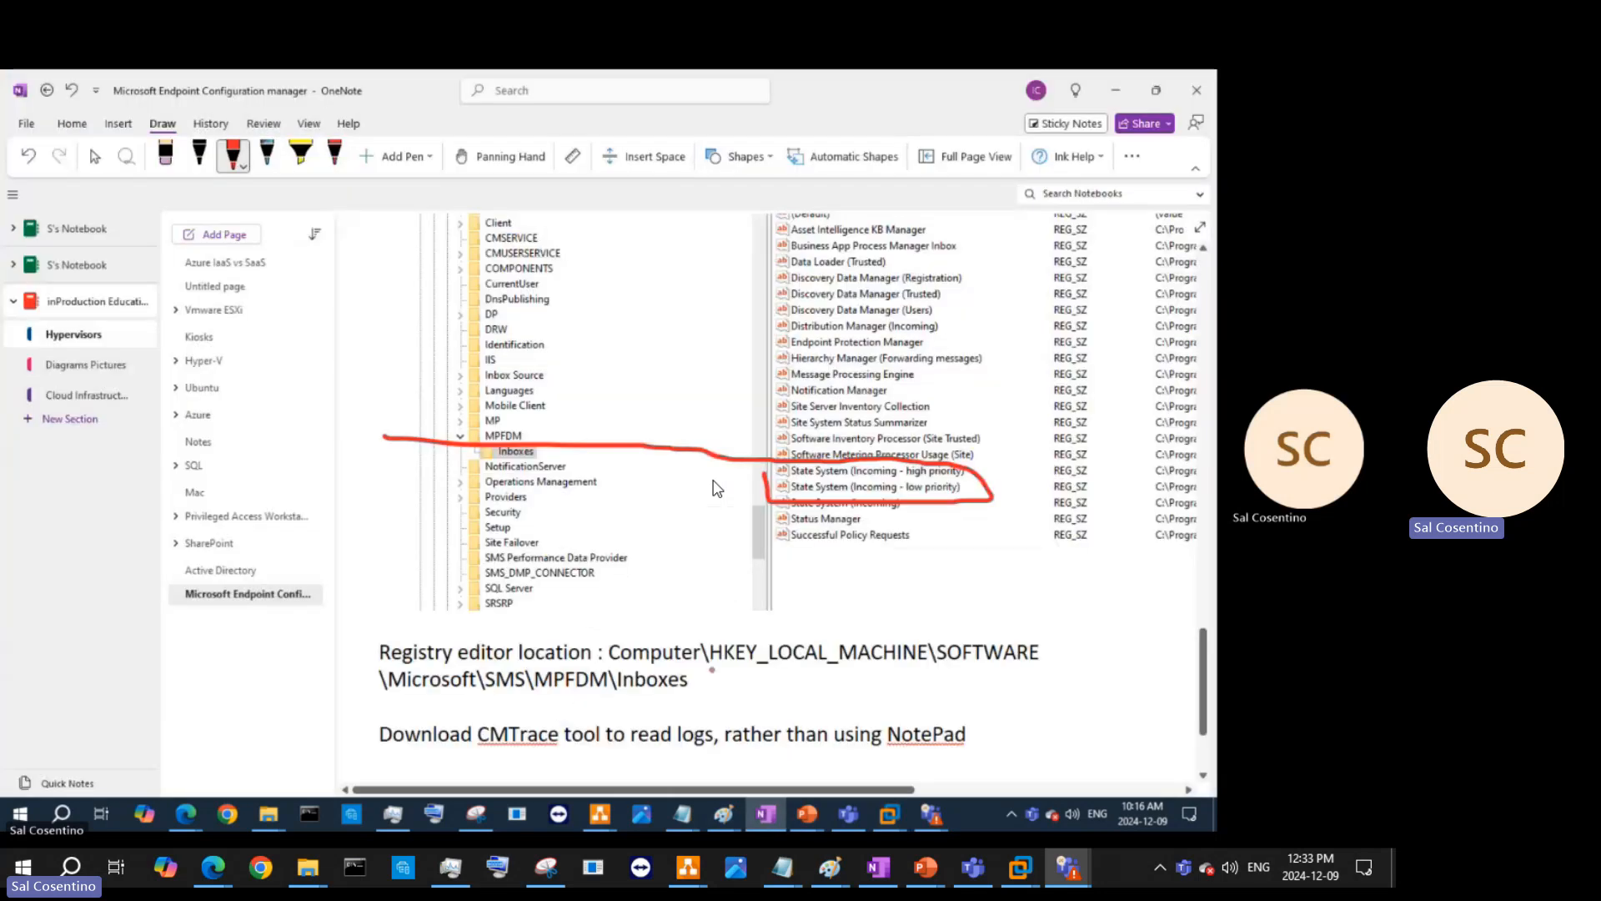
pyautogui.click(94, 156)
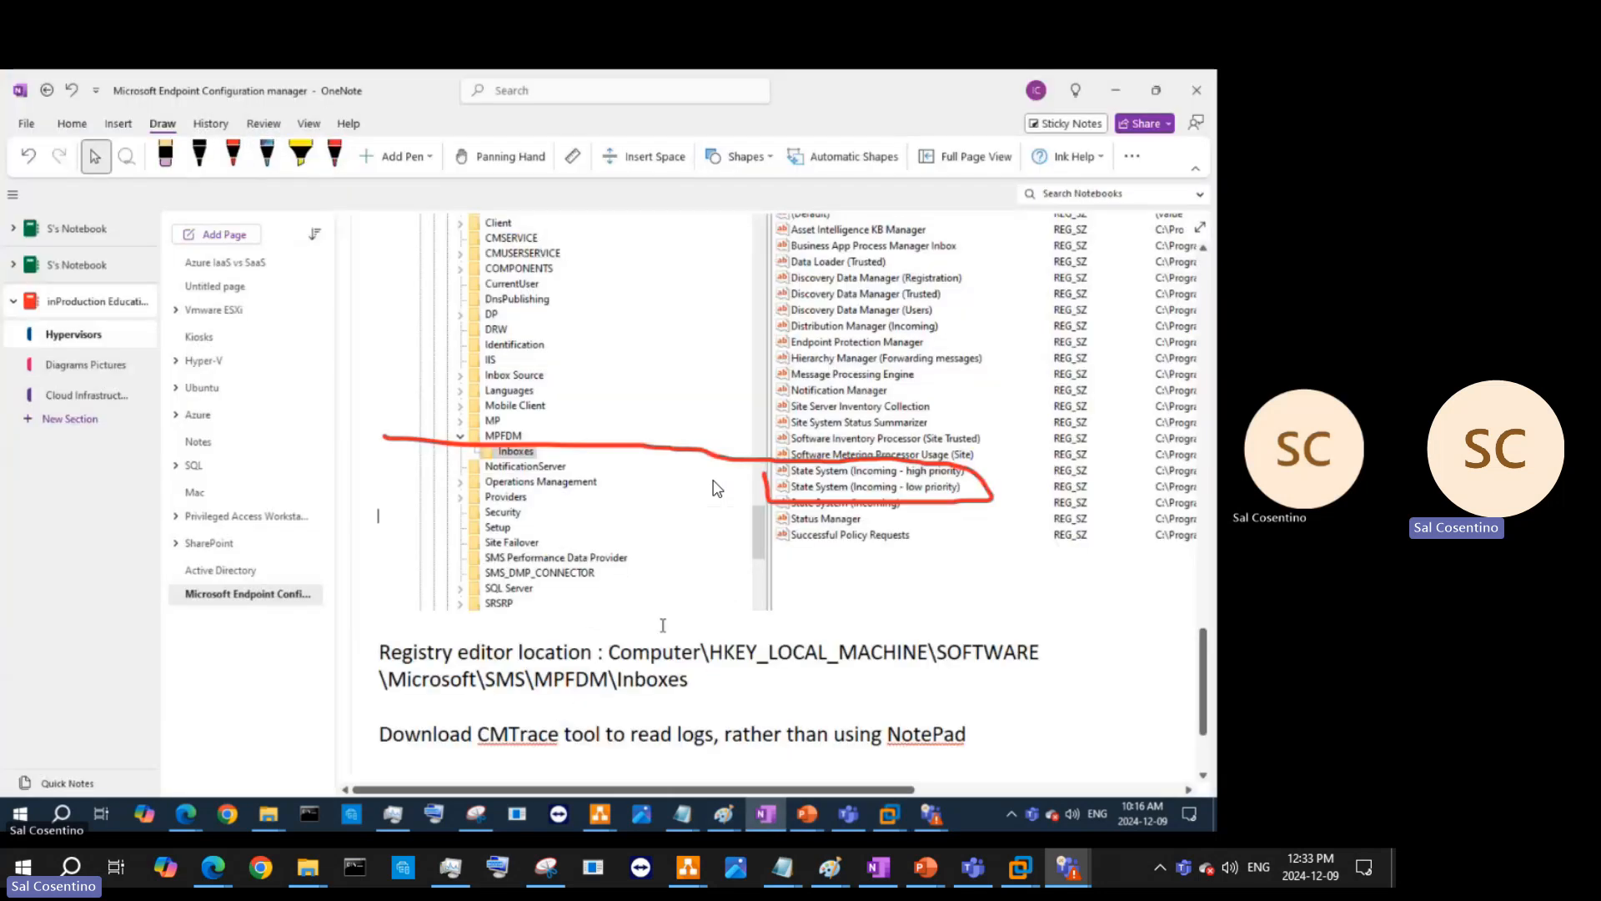
pyautogui.click(696, 685)
pyautogui.press('Return')
pyautogui.press('Return')
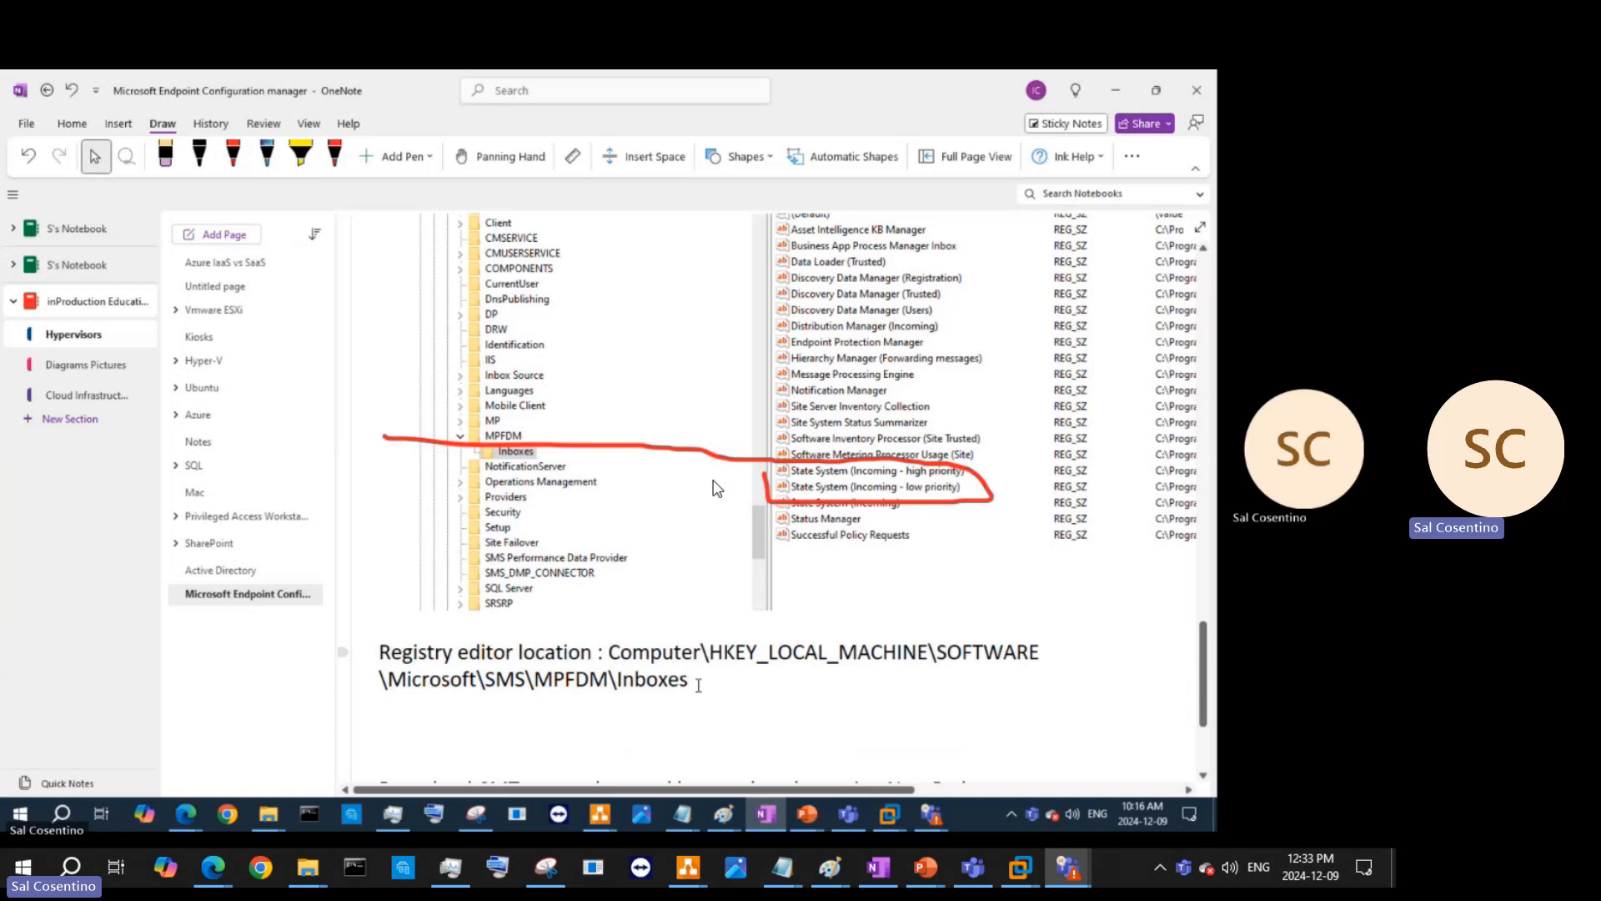
pyautogui.write('Assignment')
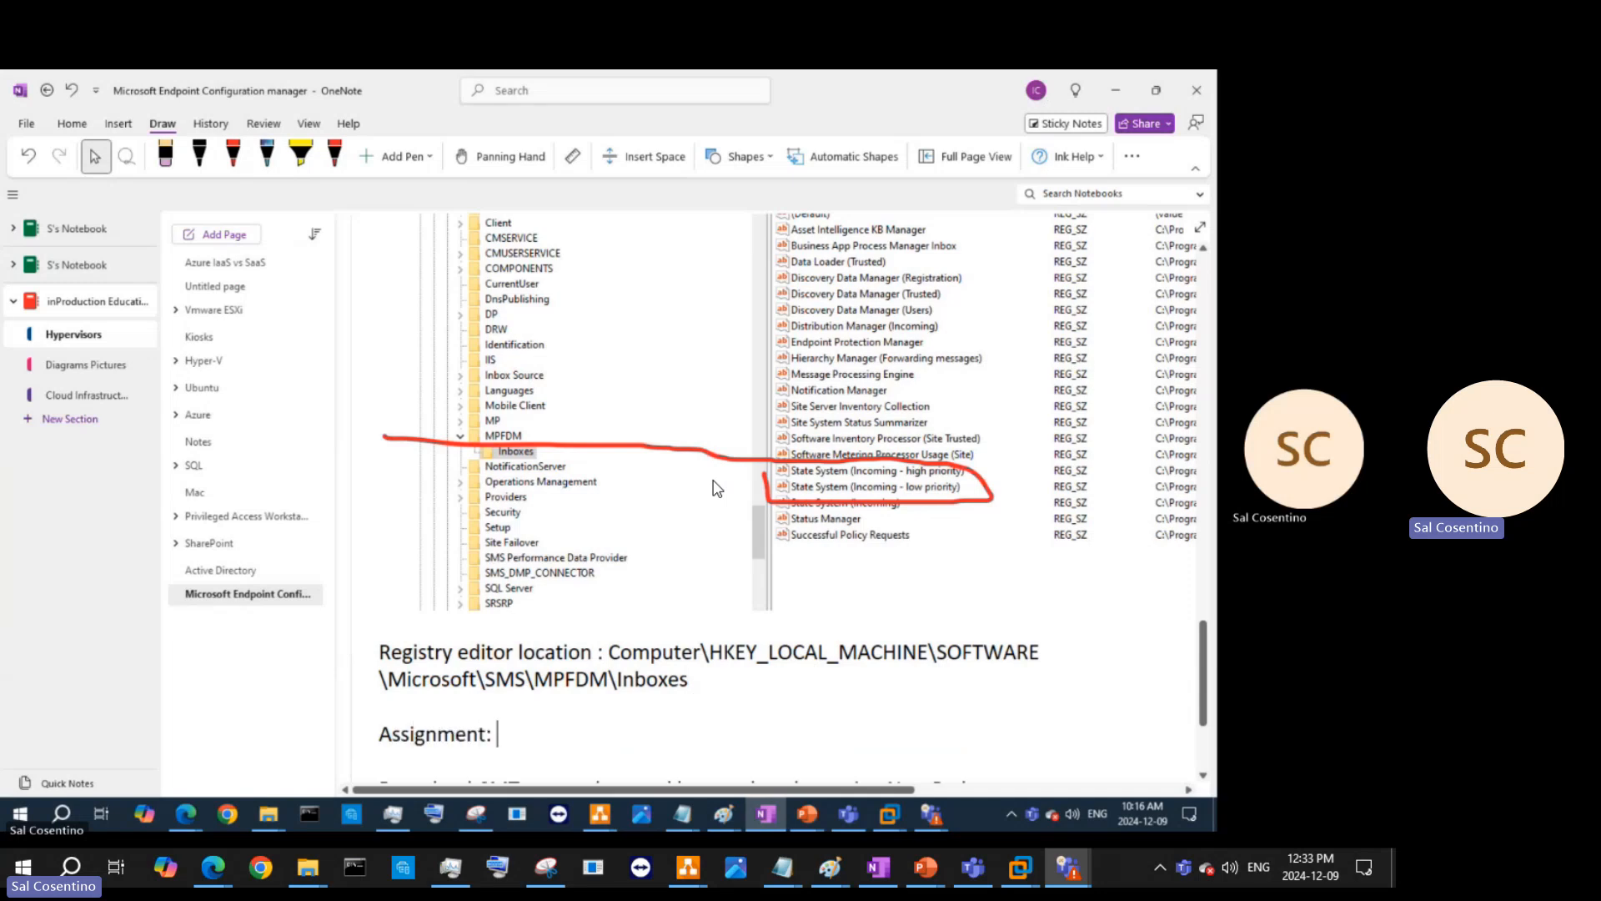
pyautogui.write(': Re')
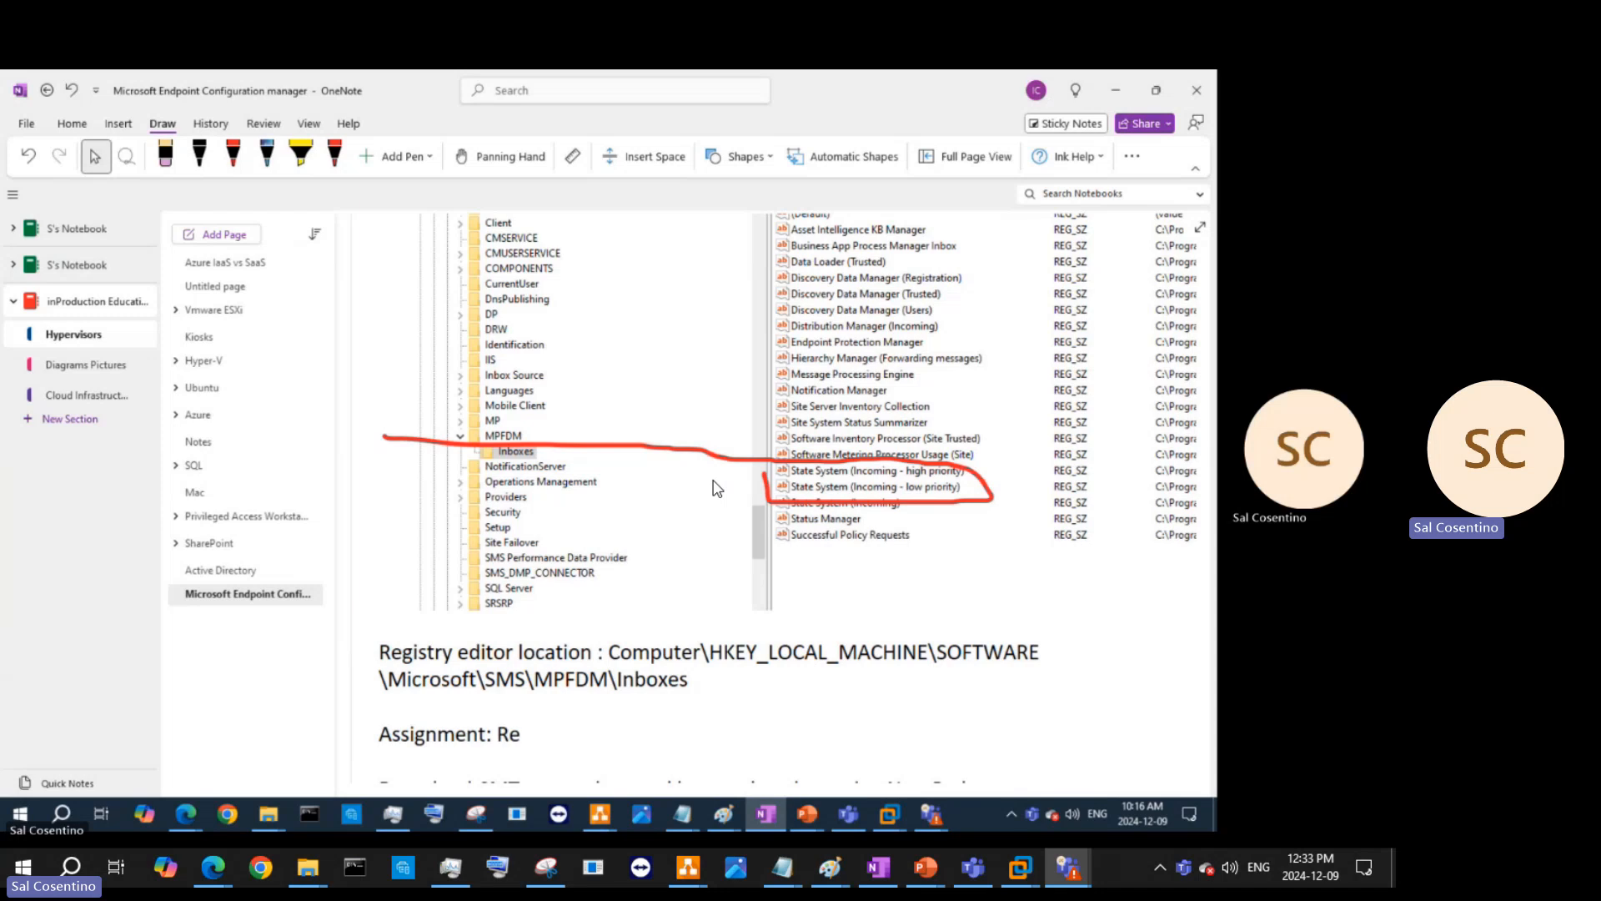
pyautogui.write('search and')
pyautogui.press('BackSpace')
pyautogui.press('BackSpace')
pyautogui.press('BackSpace')
pyautogui.write('the following')
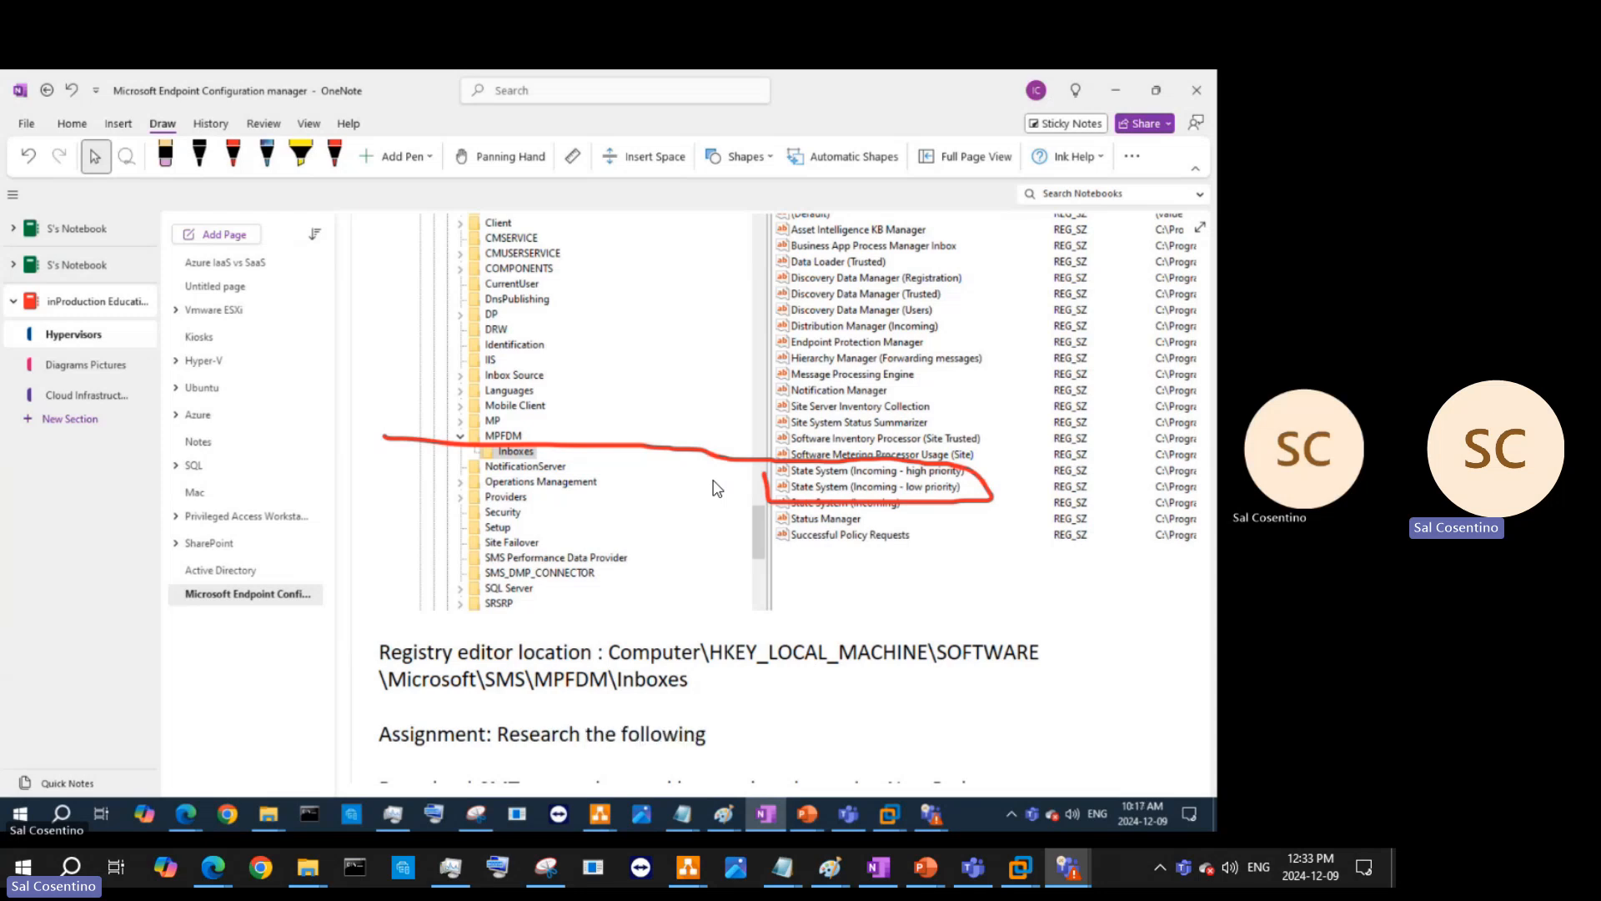
pyautogui.write(' error code in the dmp')
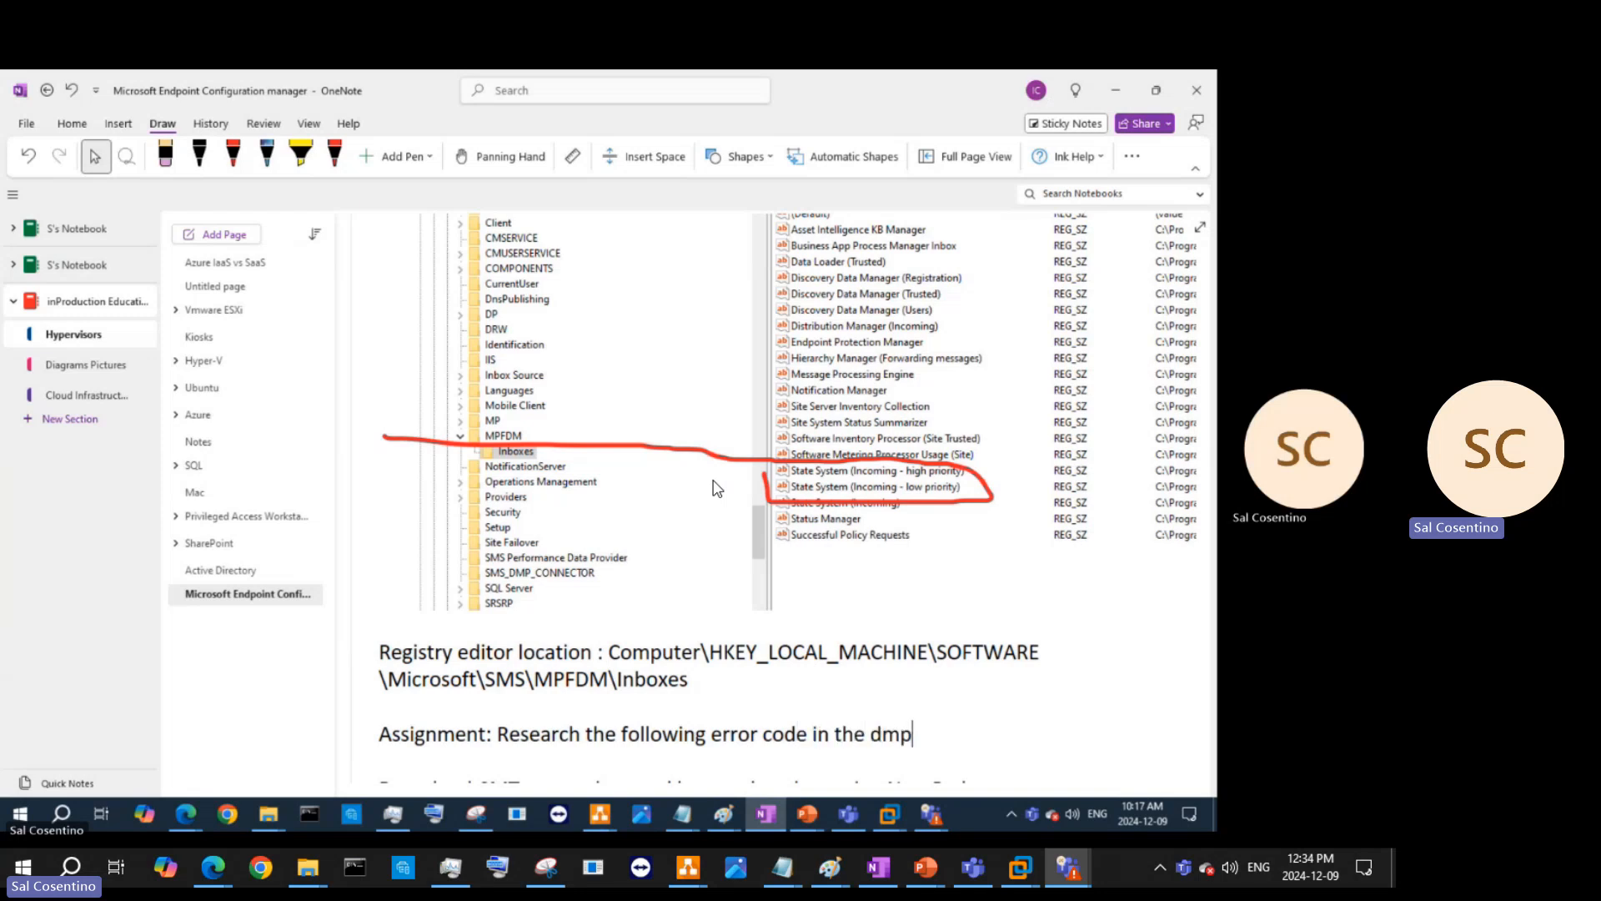
pyautogui.write('downloader.log')
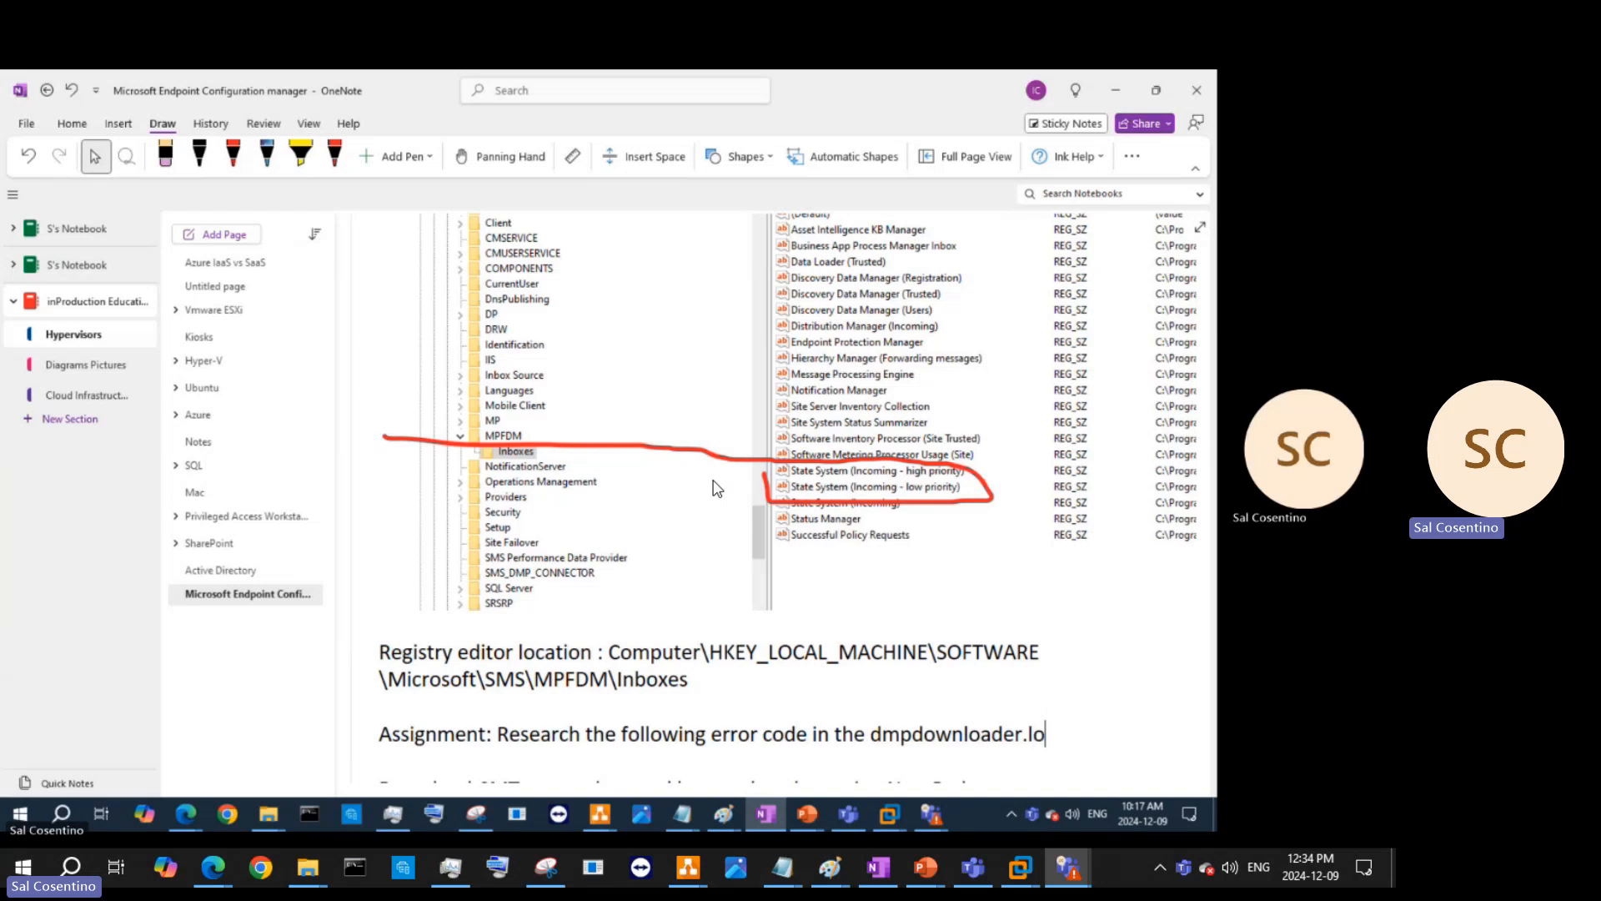
pyautogui.press('Return')
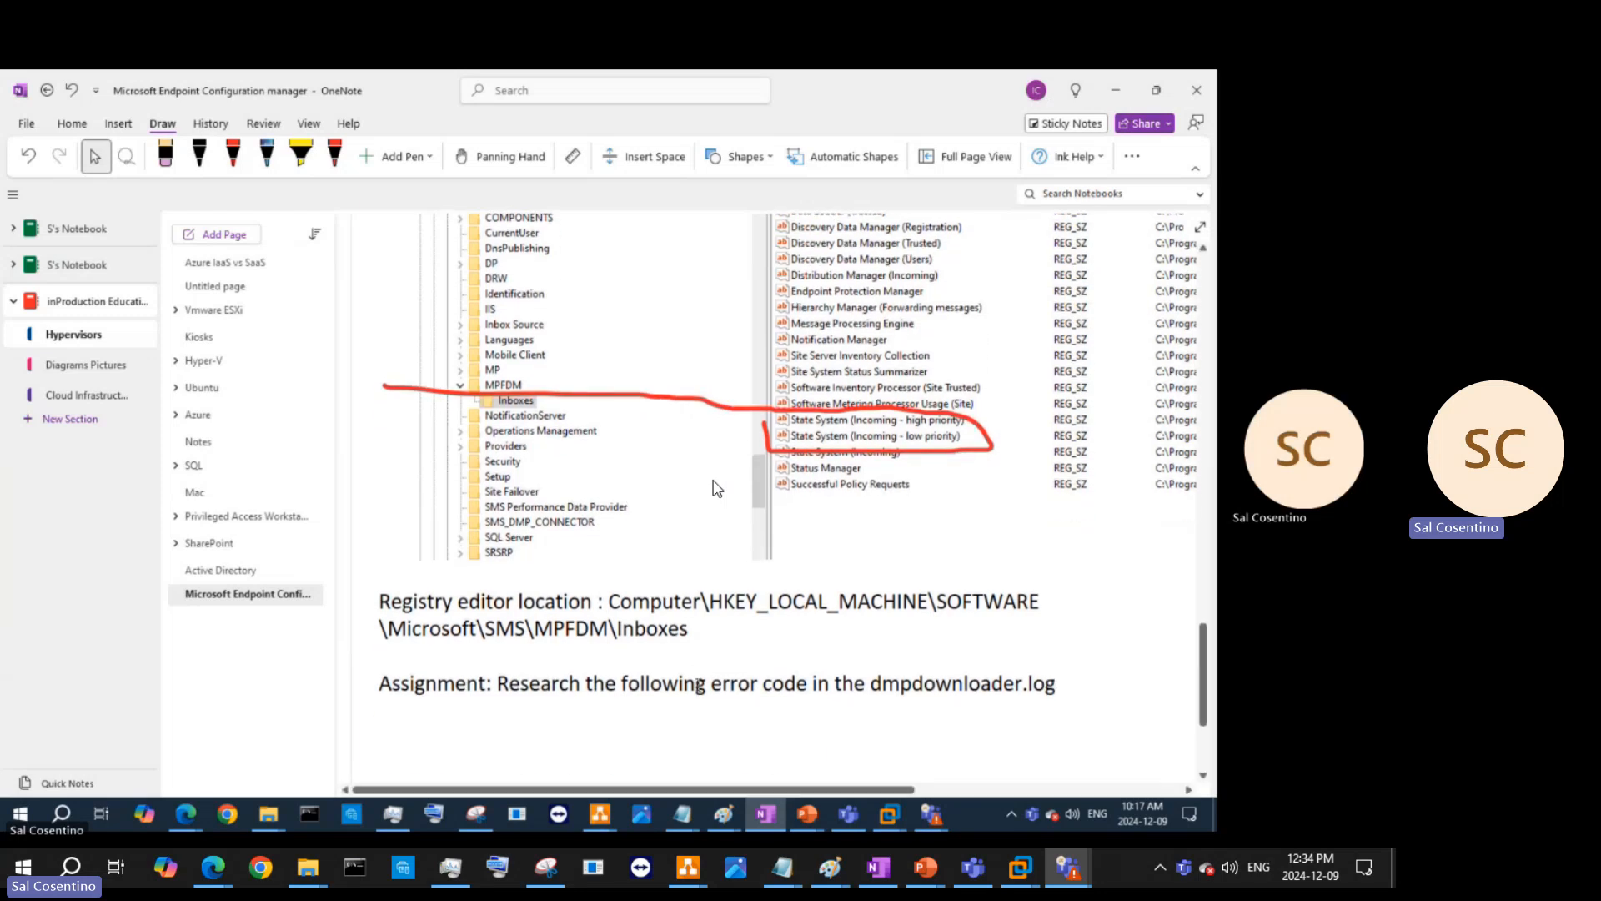
pyautogui.hotkey('ctrl', 'v')
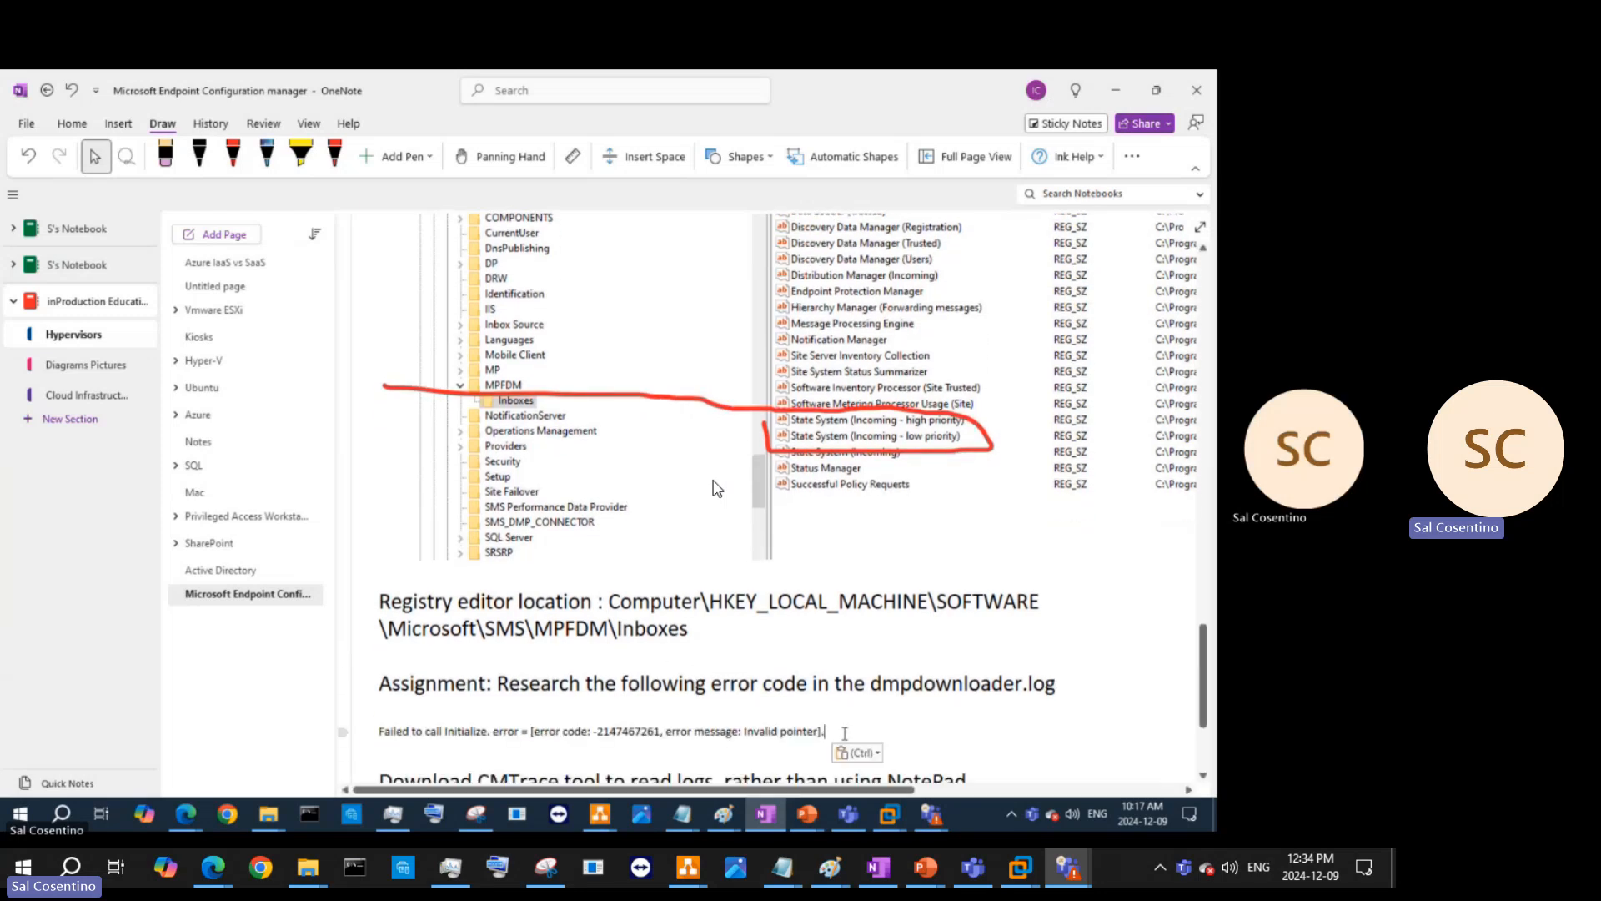
# - Append 'and tell me why this is happening' to the assignment and remove the blank line above the error
pyautogui.moveTo(824, 731); pyautogui.dragTo(388, 706)
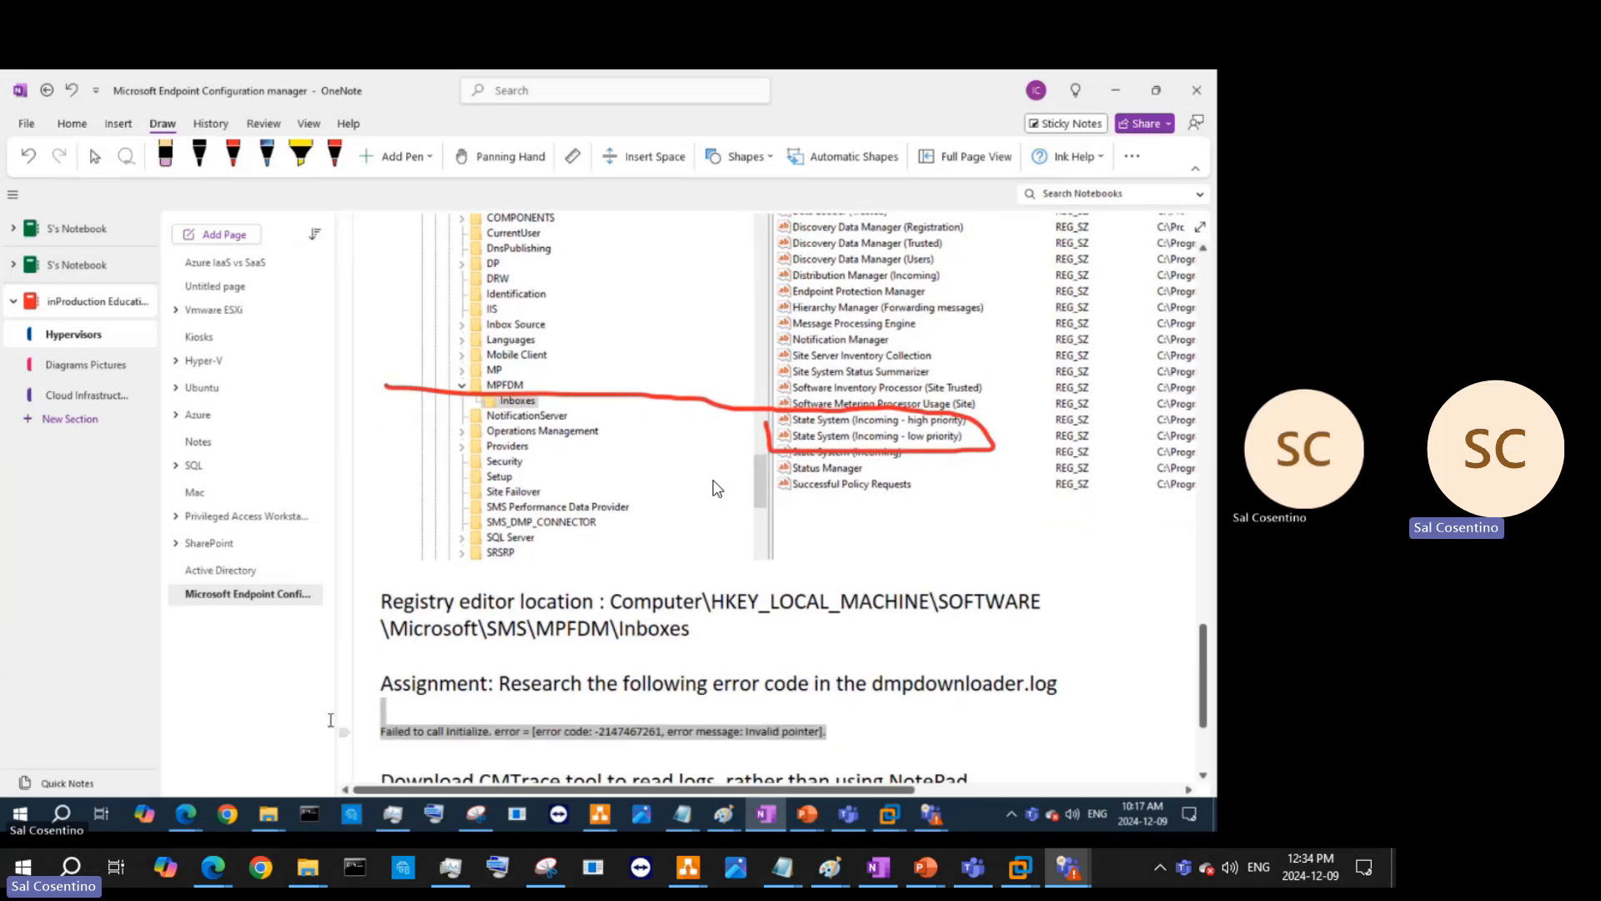
pyautogui.click(605, 697)
pyautogui.moveTo(381, 682); pyautogui.dragTo(1074, 680)
pyautogui.click(1074, 680)
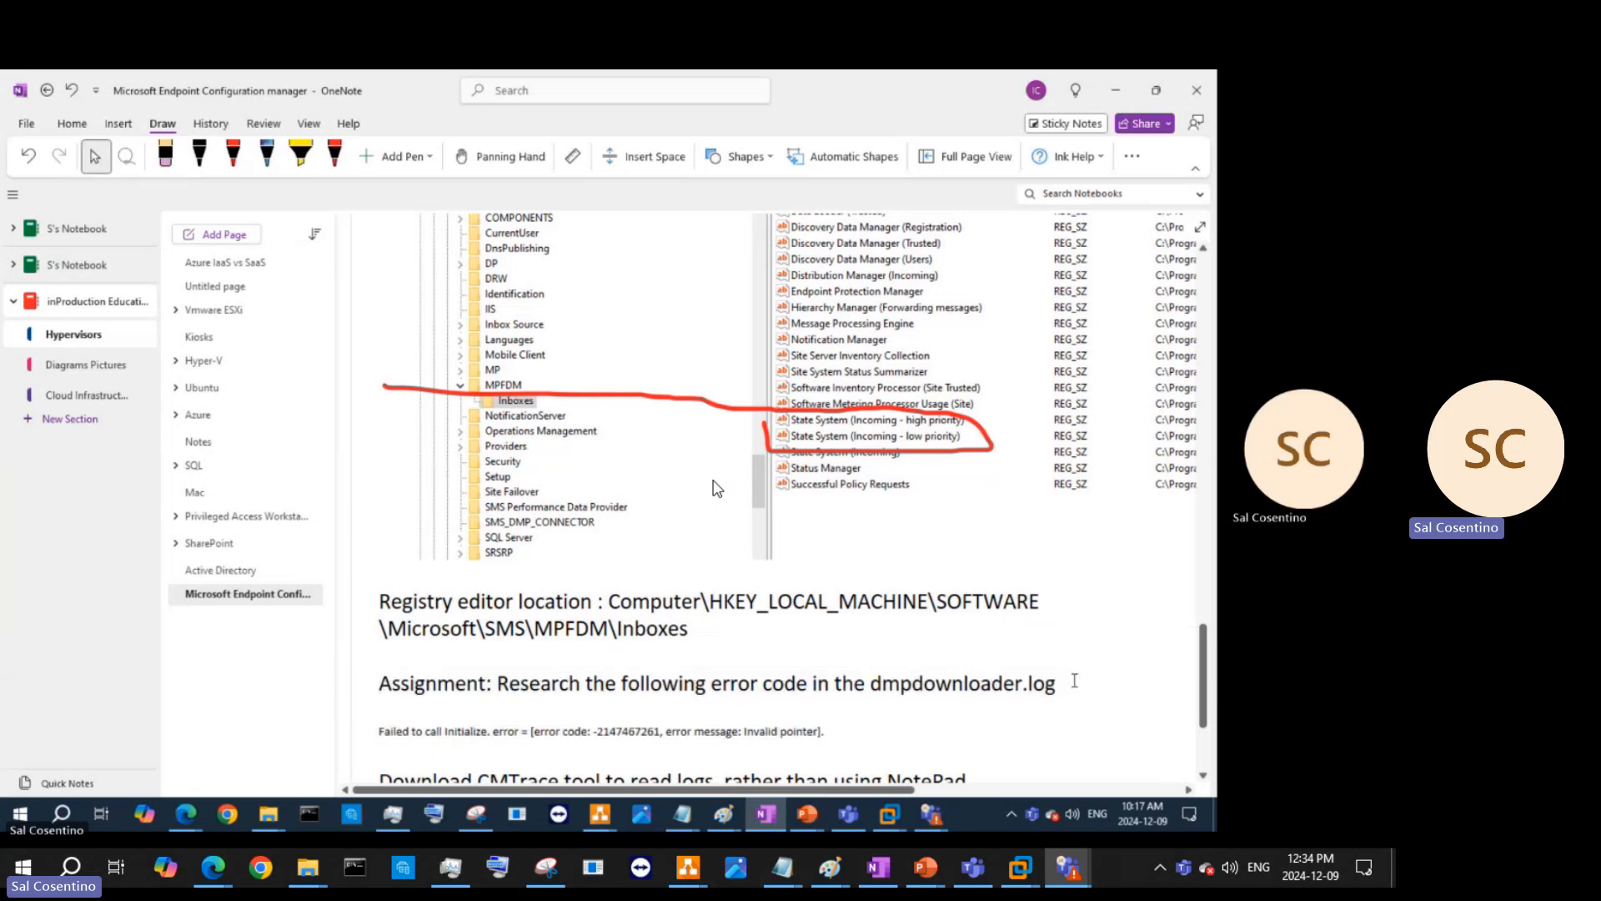
pyautogui.write('and t')
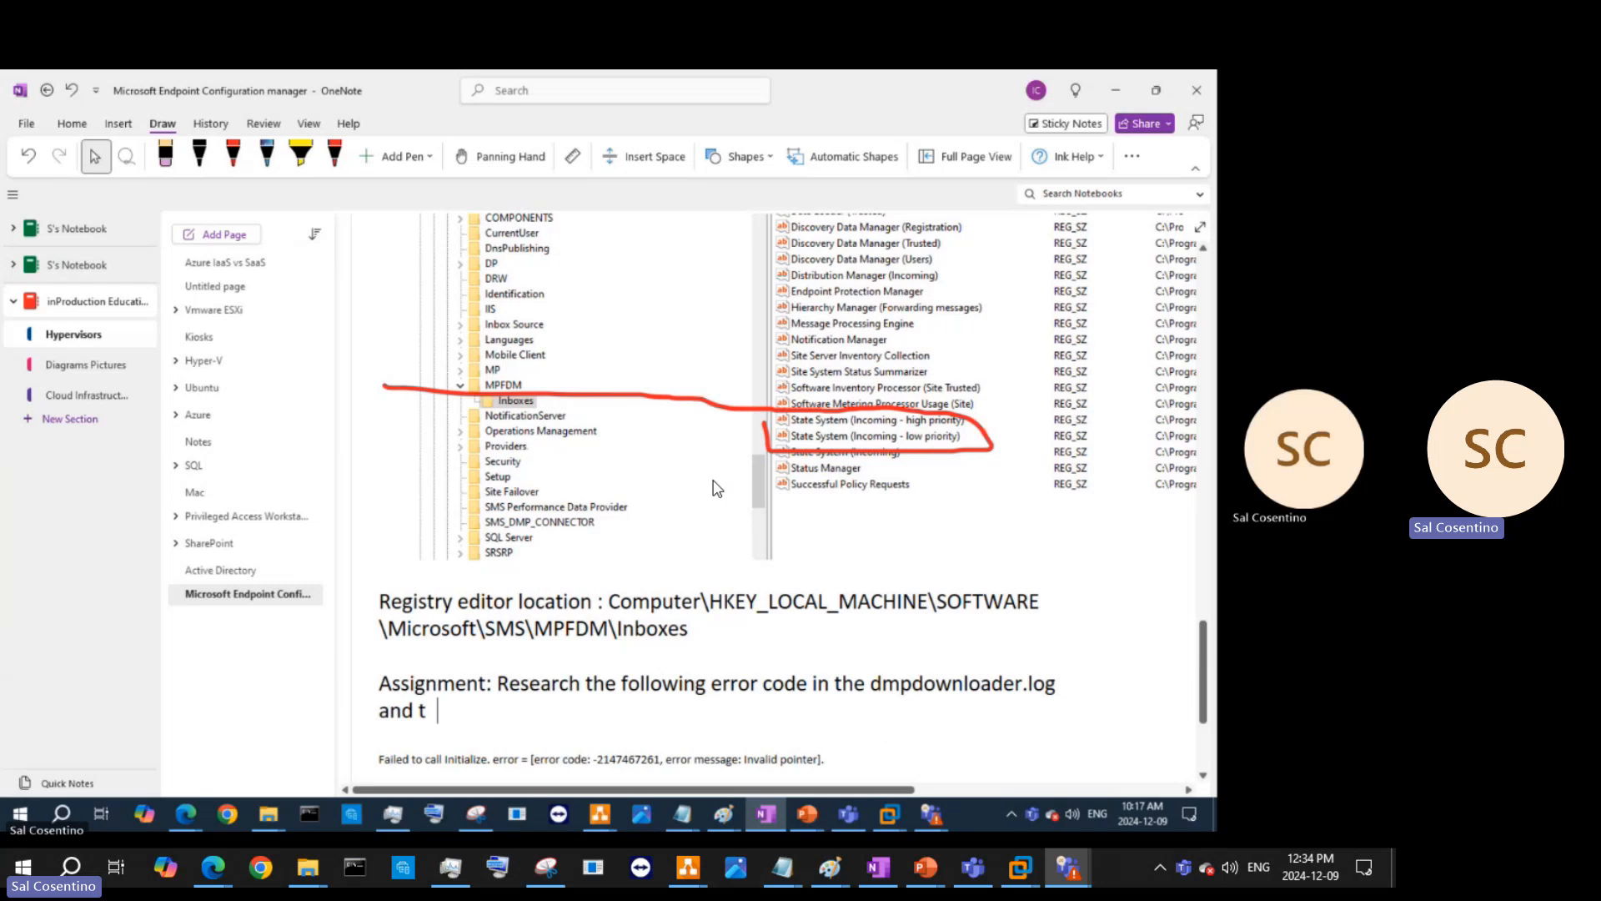
pyautogui.write('ell me why this ')
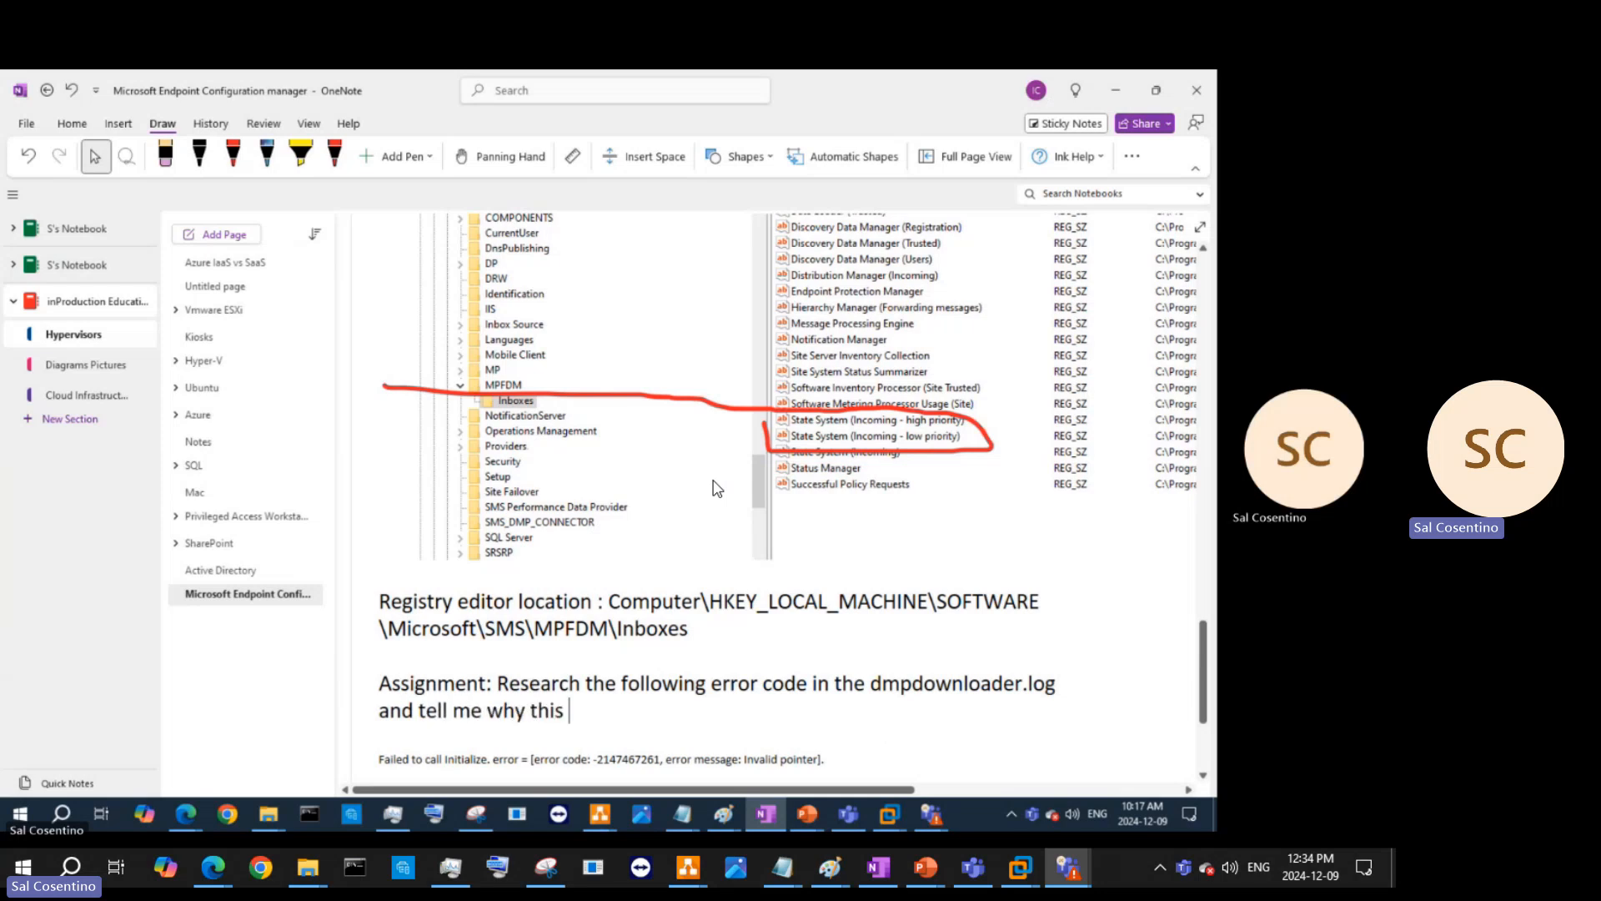
pyautogui.write('is happening')
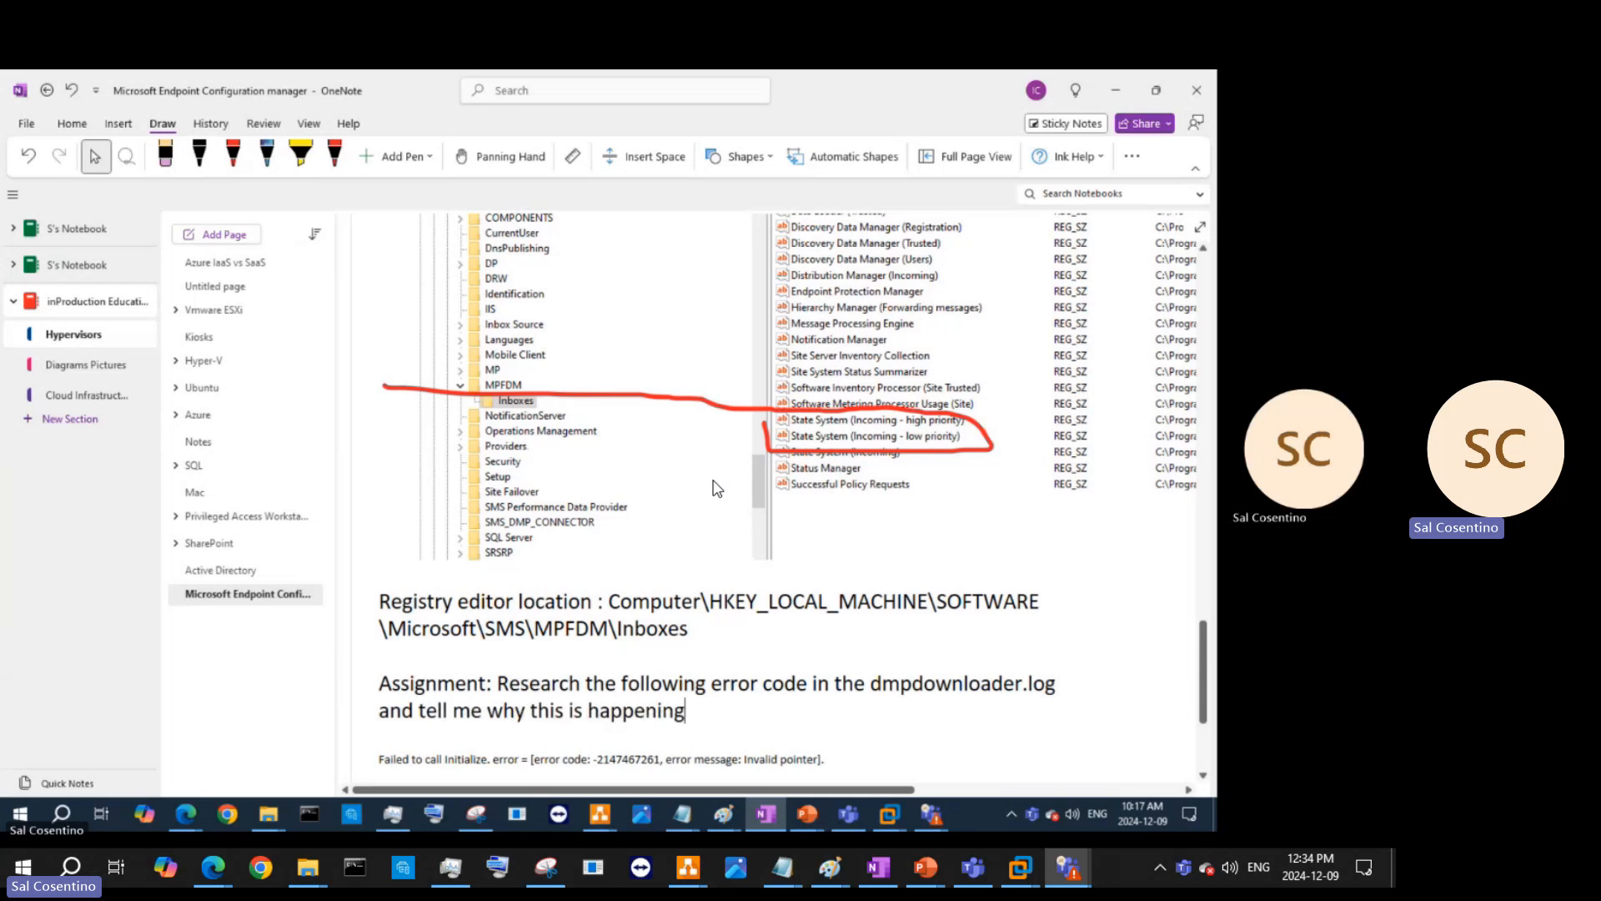
pyautogui.click(376, 760)
pyautogui.press('BackSpace')
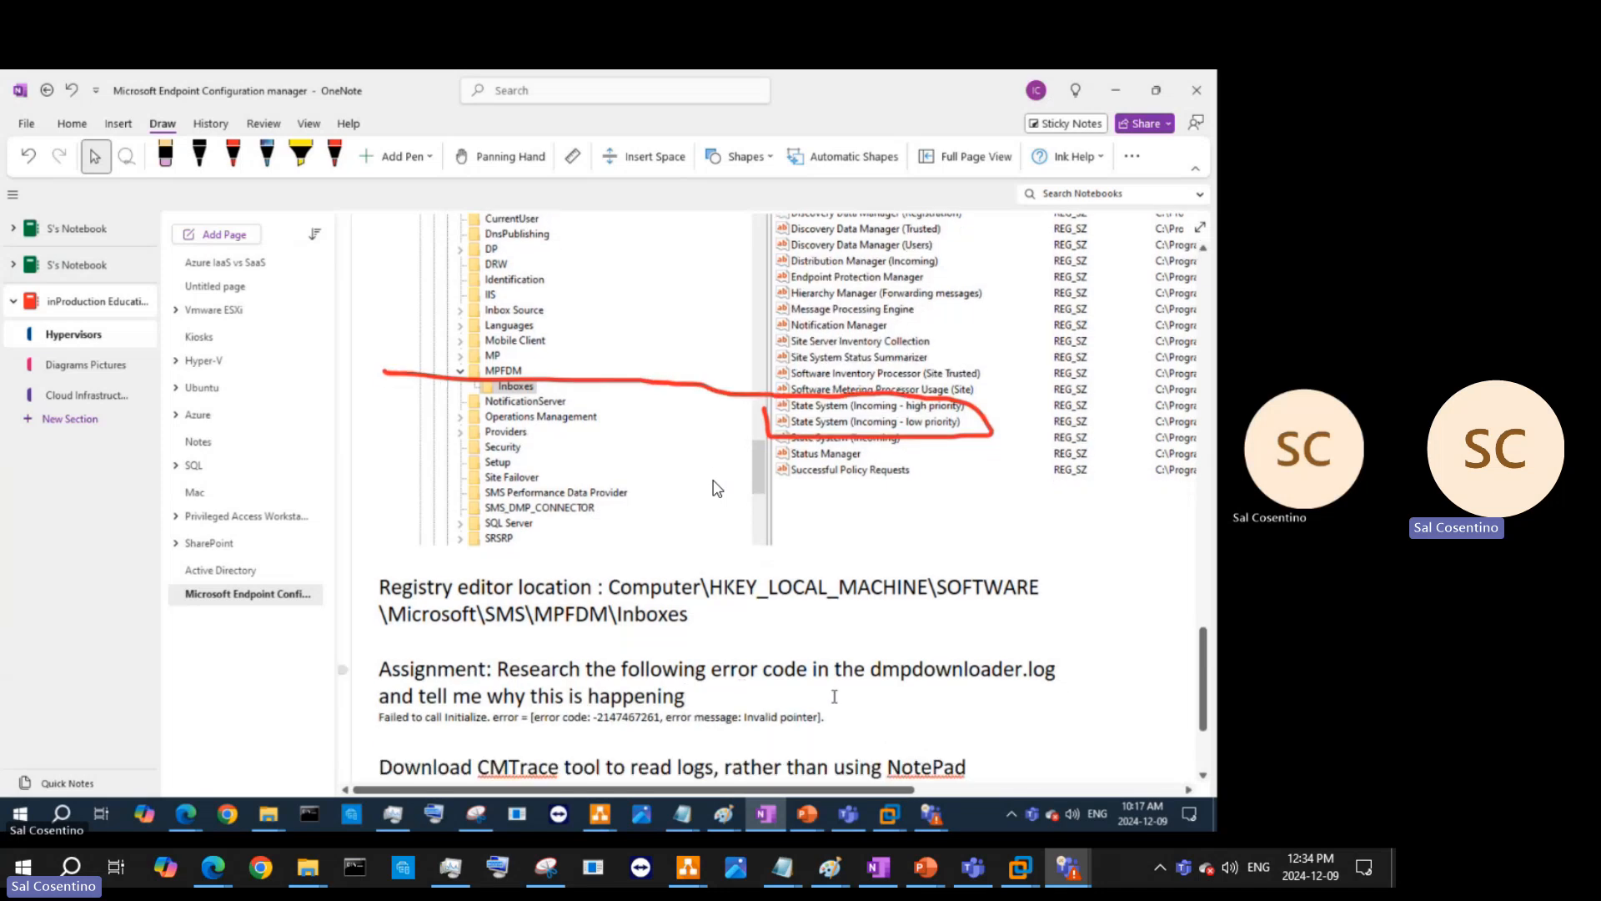
pyautogui.moveTo(827, 716); pyautogui.dragTo(271, 669)
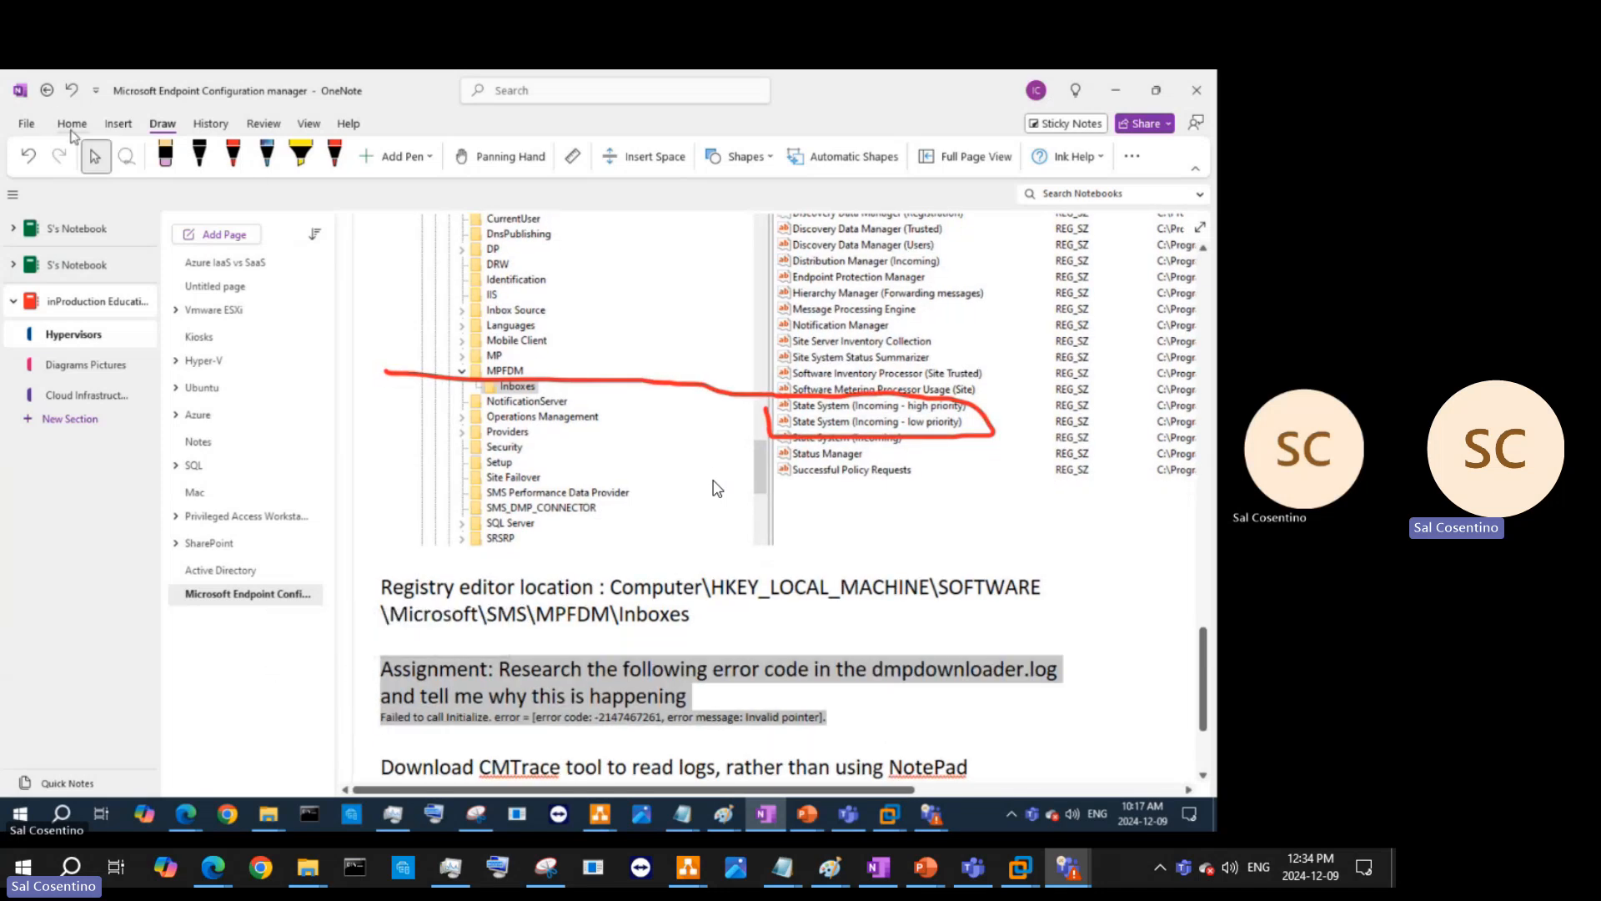
# - Set the assignment text to 20 pt and add a row of plus signs under 'Assignment:'
pyautogui.click(71, 123)
pyautogui.click(234, 158)
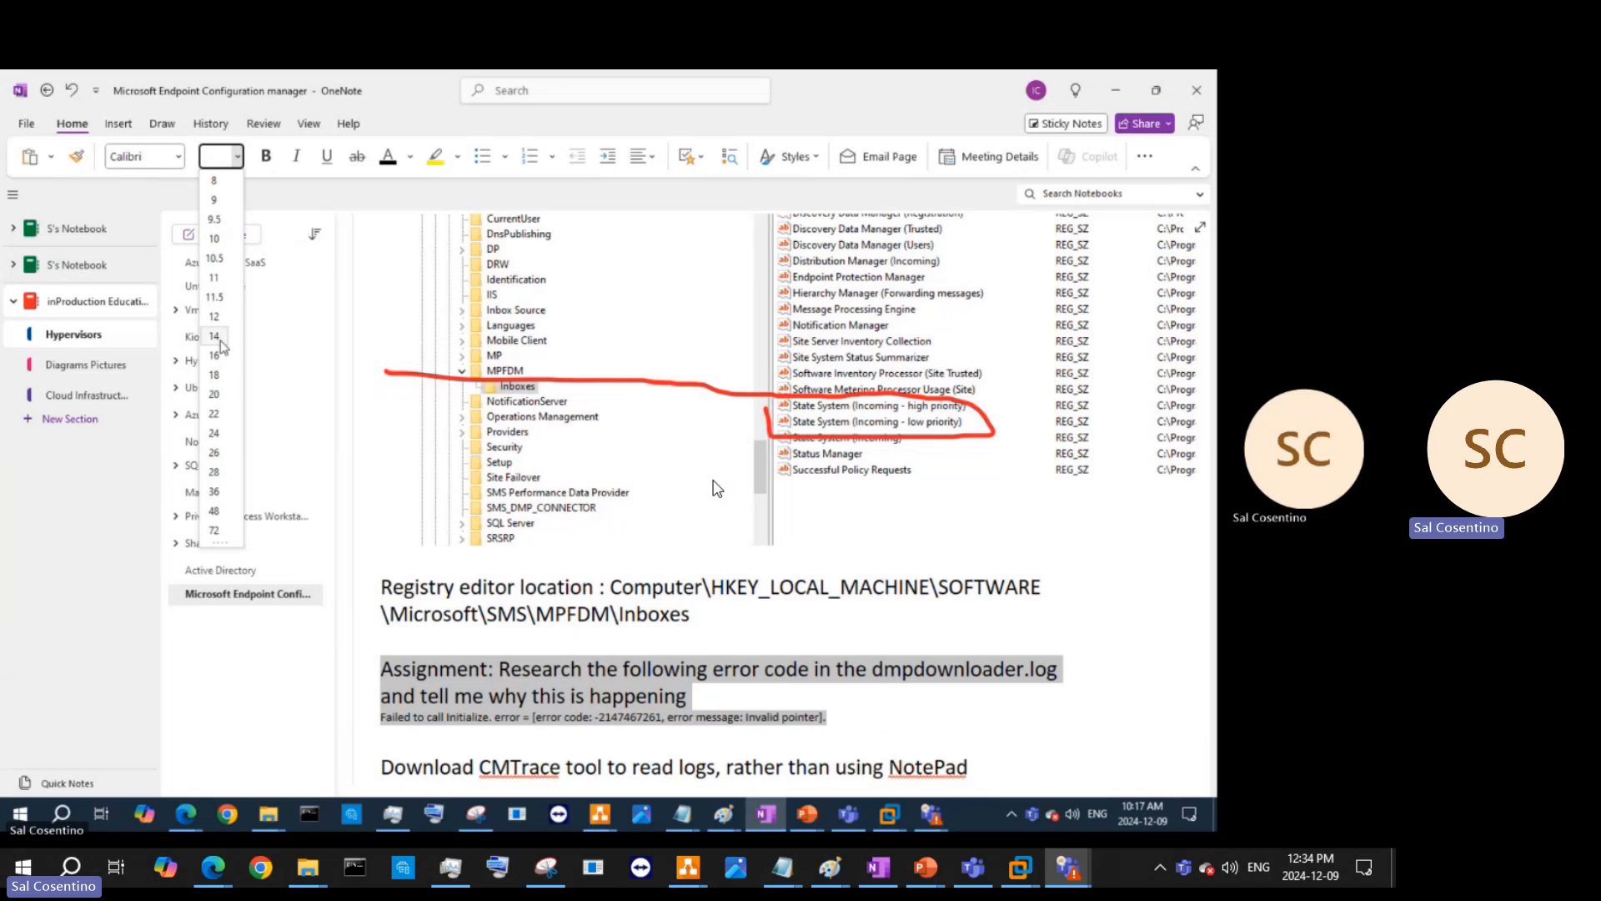
pyautogui.click(215, 375)
pyautogui.click(599, 760)
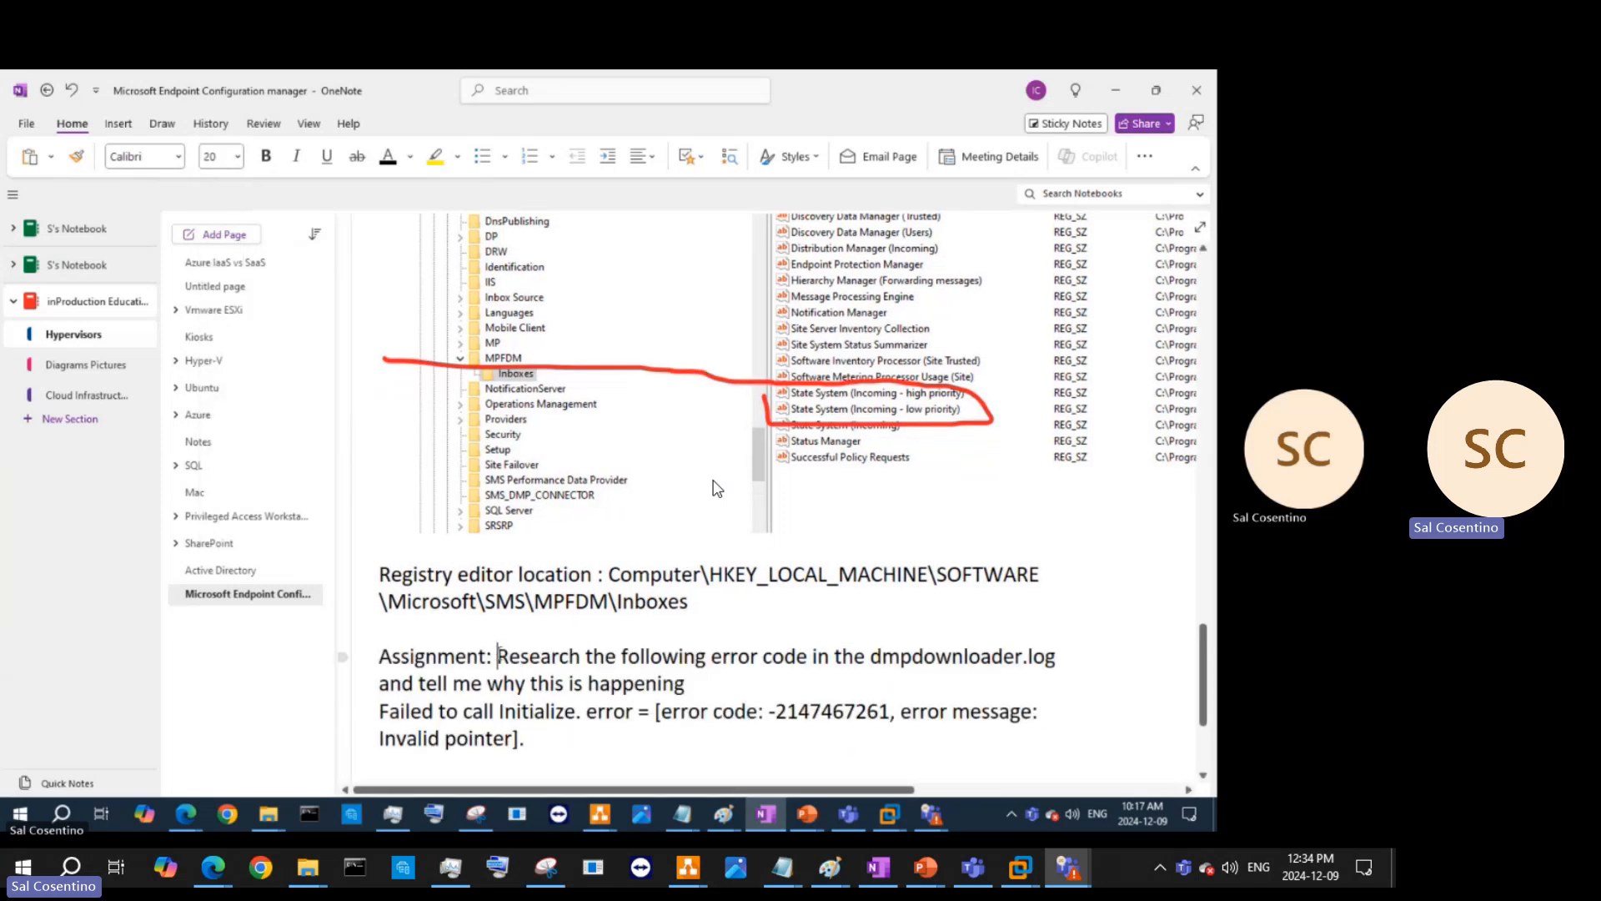
pyautogui.press('Return')
pyautogui.write('+++++++++++++++')
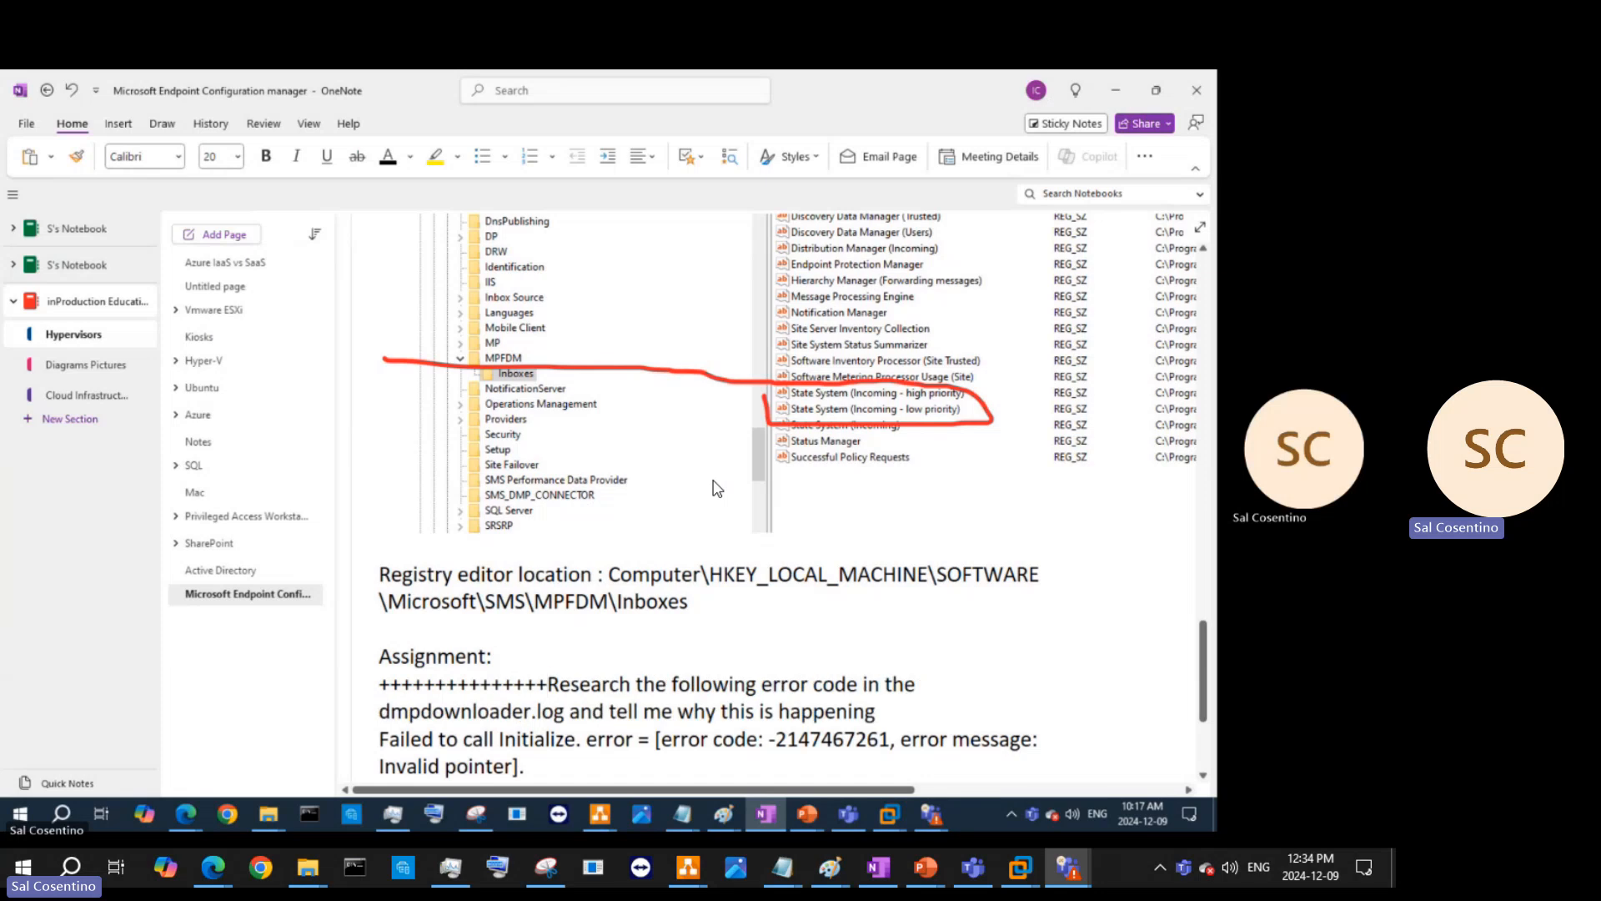
pyautogui.press('Return')
# - Add dashed separator lines around the assignment and make the 'Assignment:' heading bold
pyautogui.scroll(-3, 714, 488)
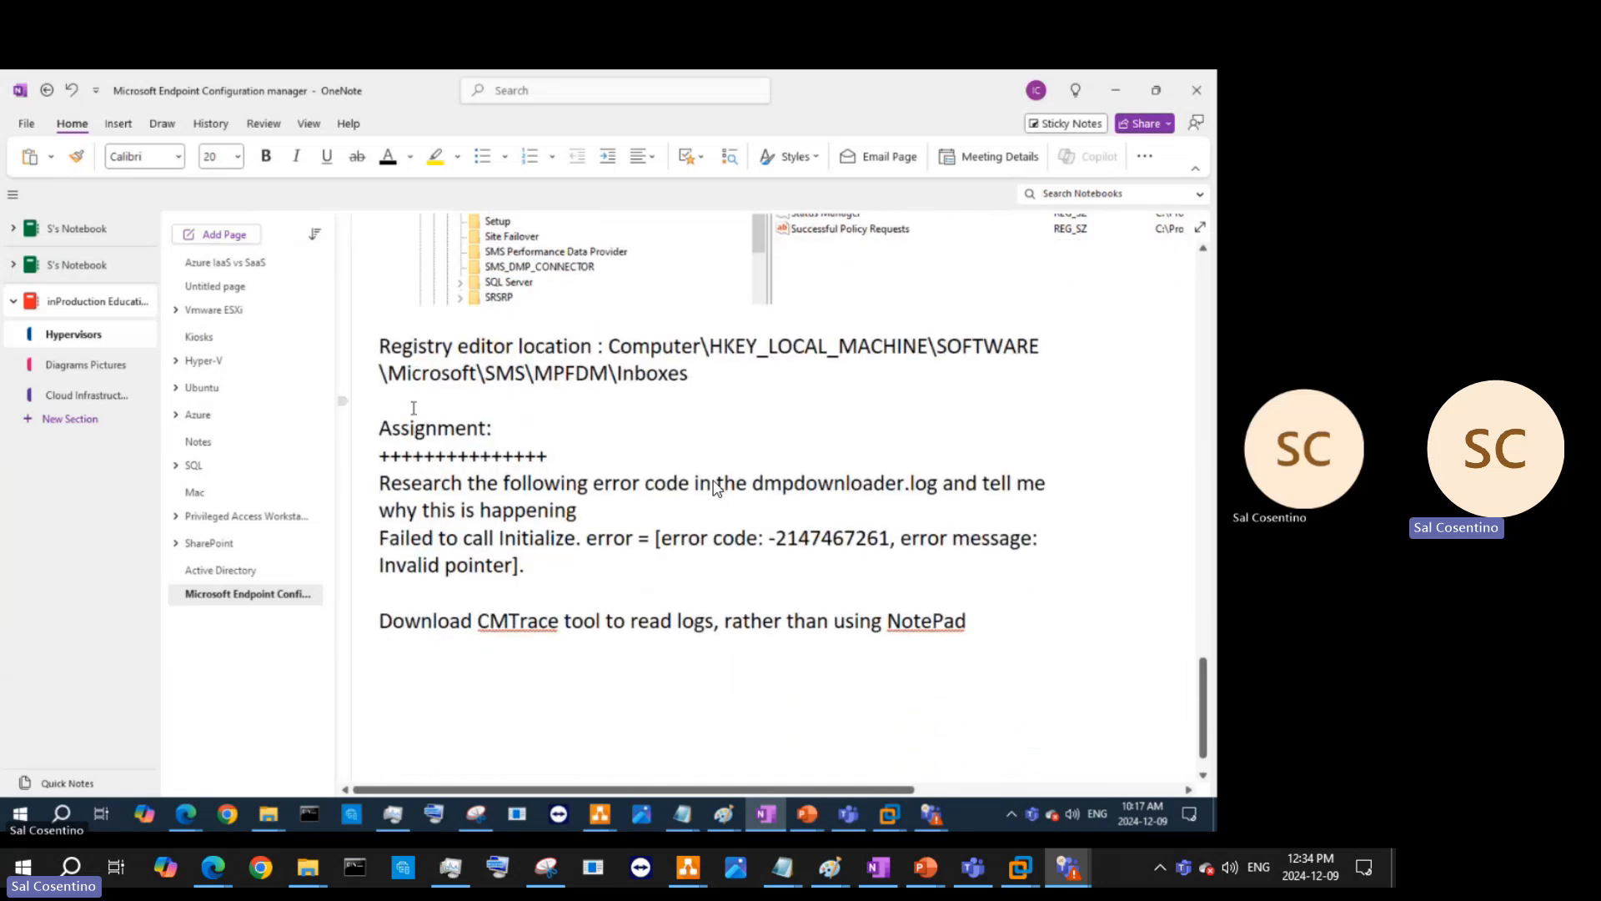
pyautogui.write('---------------------------------')
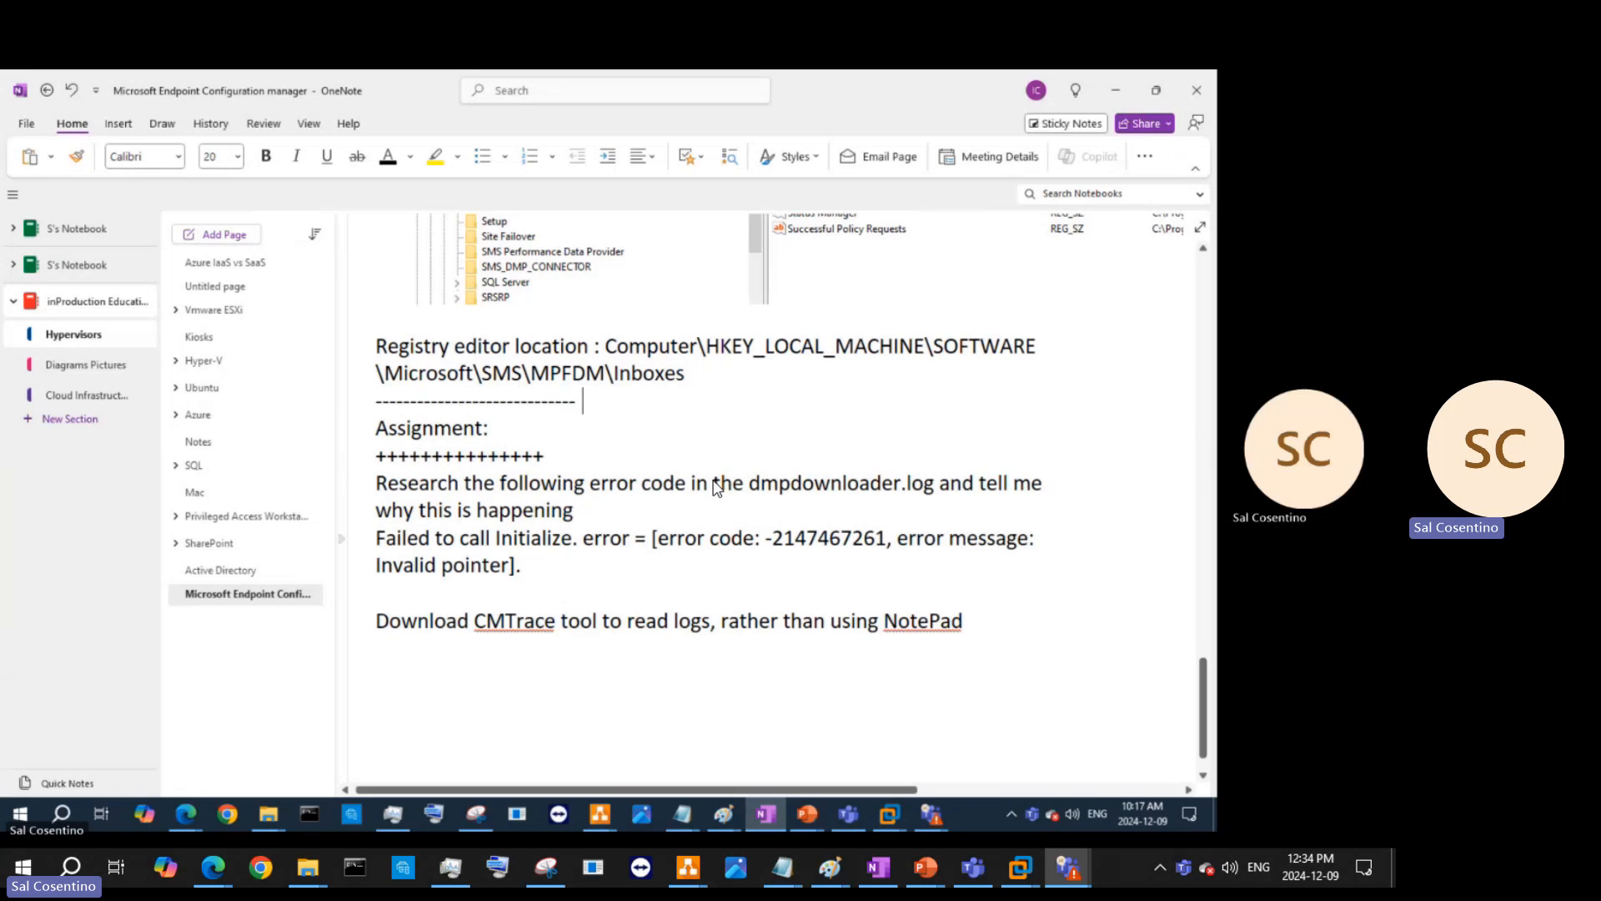
pyautogui.click(433, 600)
pyautogui.write('------------------------------------------------------------------')
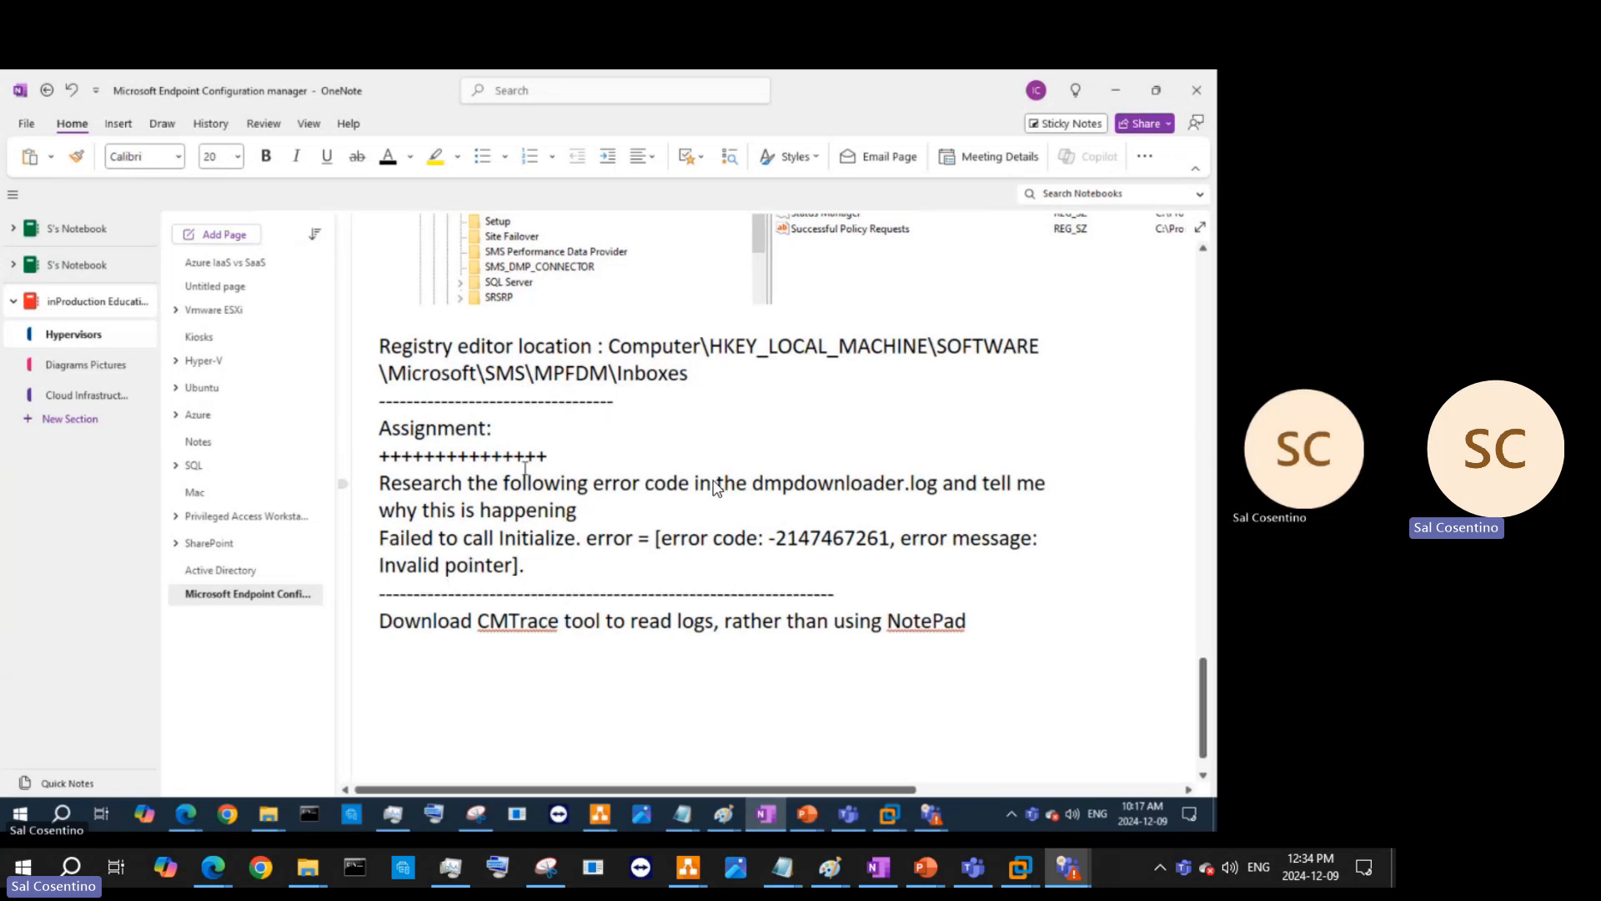
pyautogui.moveTo(504, 427); pyautogui.dragTo(380, 421)
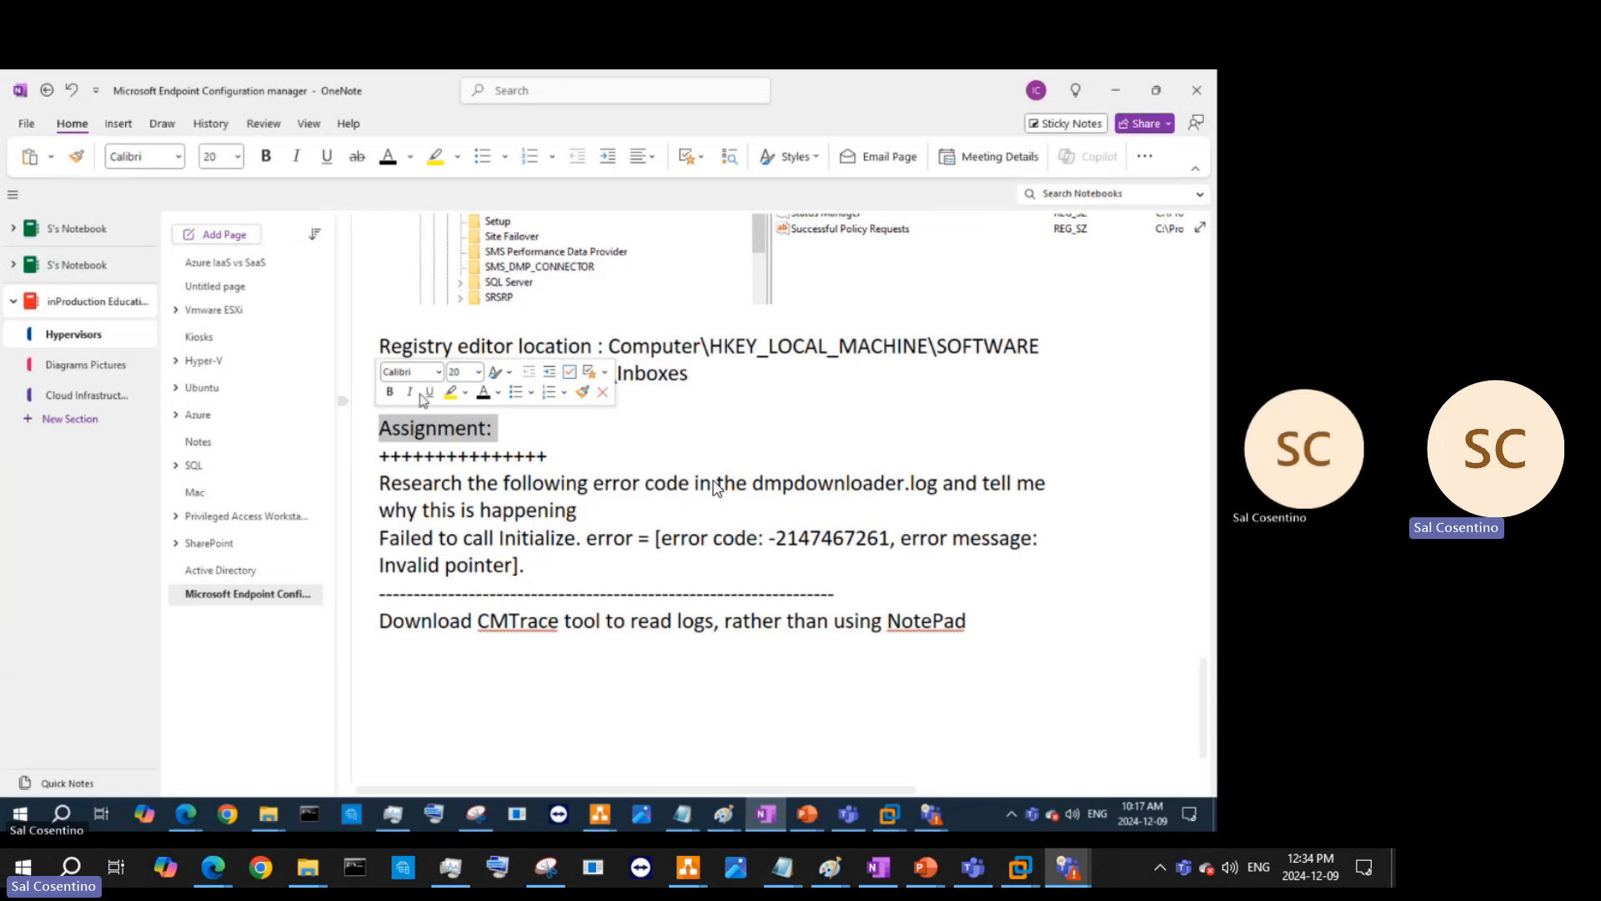
pyautogui.click(390, 391)
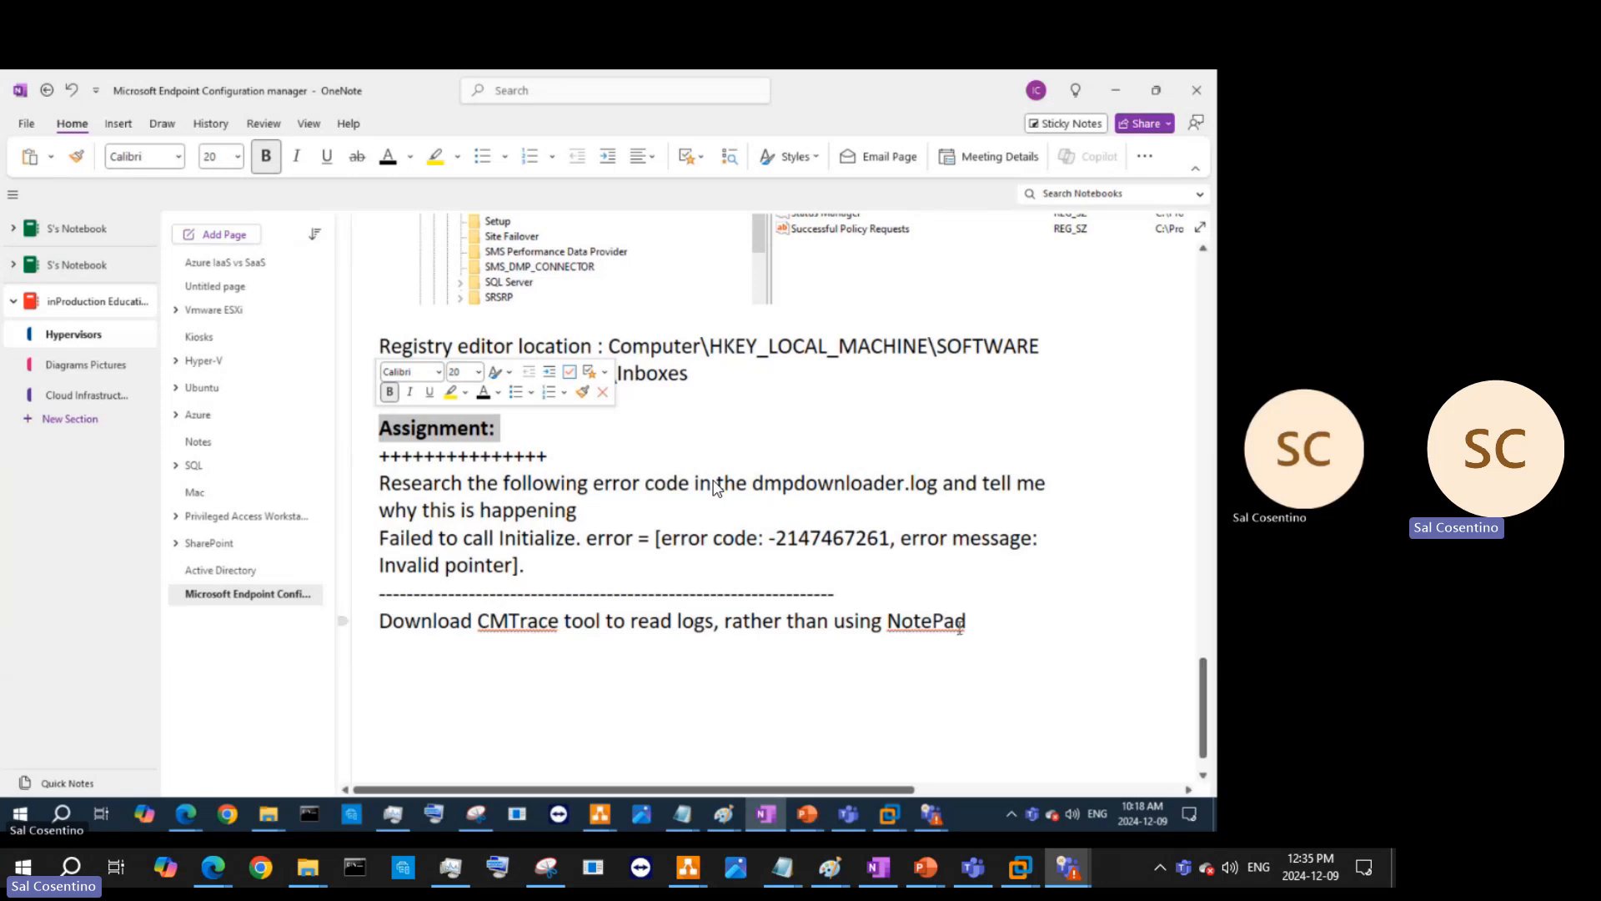
pyautogui.moveTo(961, 627); pyautogui.dragTo(382, 635)
pyautogui.hotkey('ctrl', 'c')
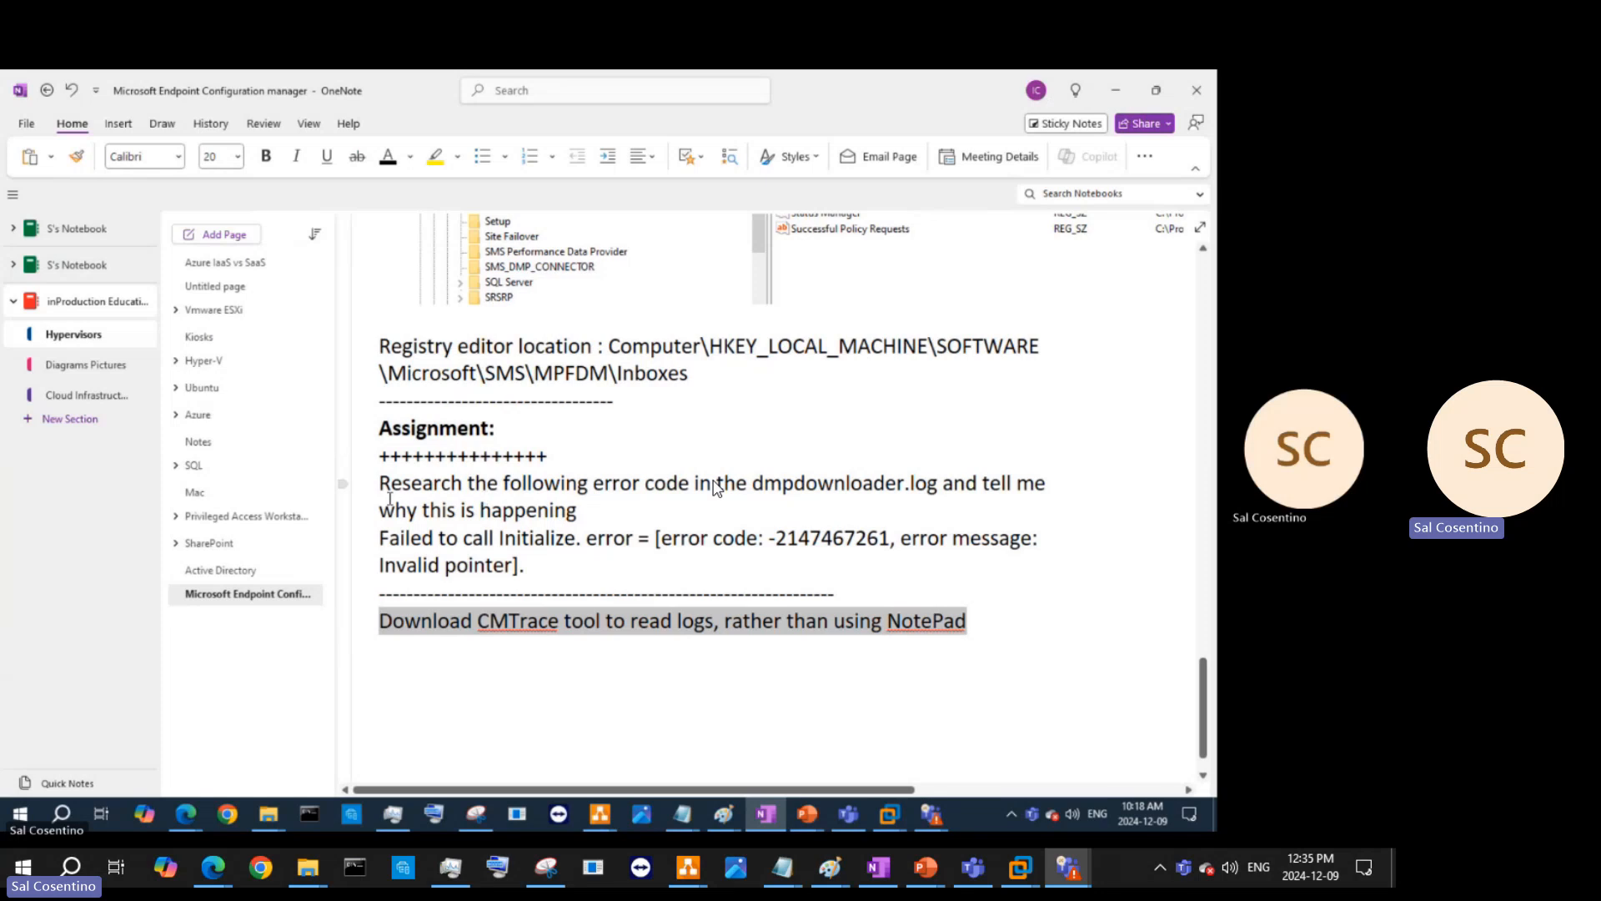
# - Add '?' after 'happening', number the Research item 2), and insert item 1) with the pasted CMTrace sentence
pyautogui.click(586, 515)
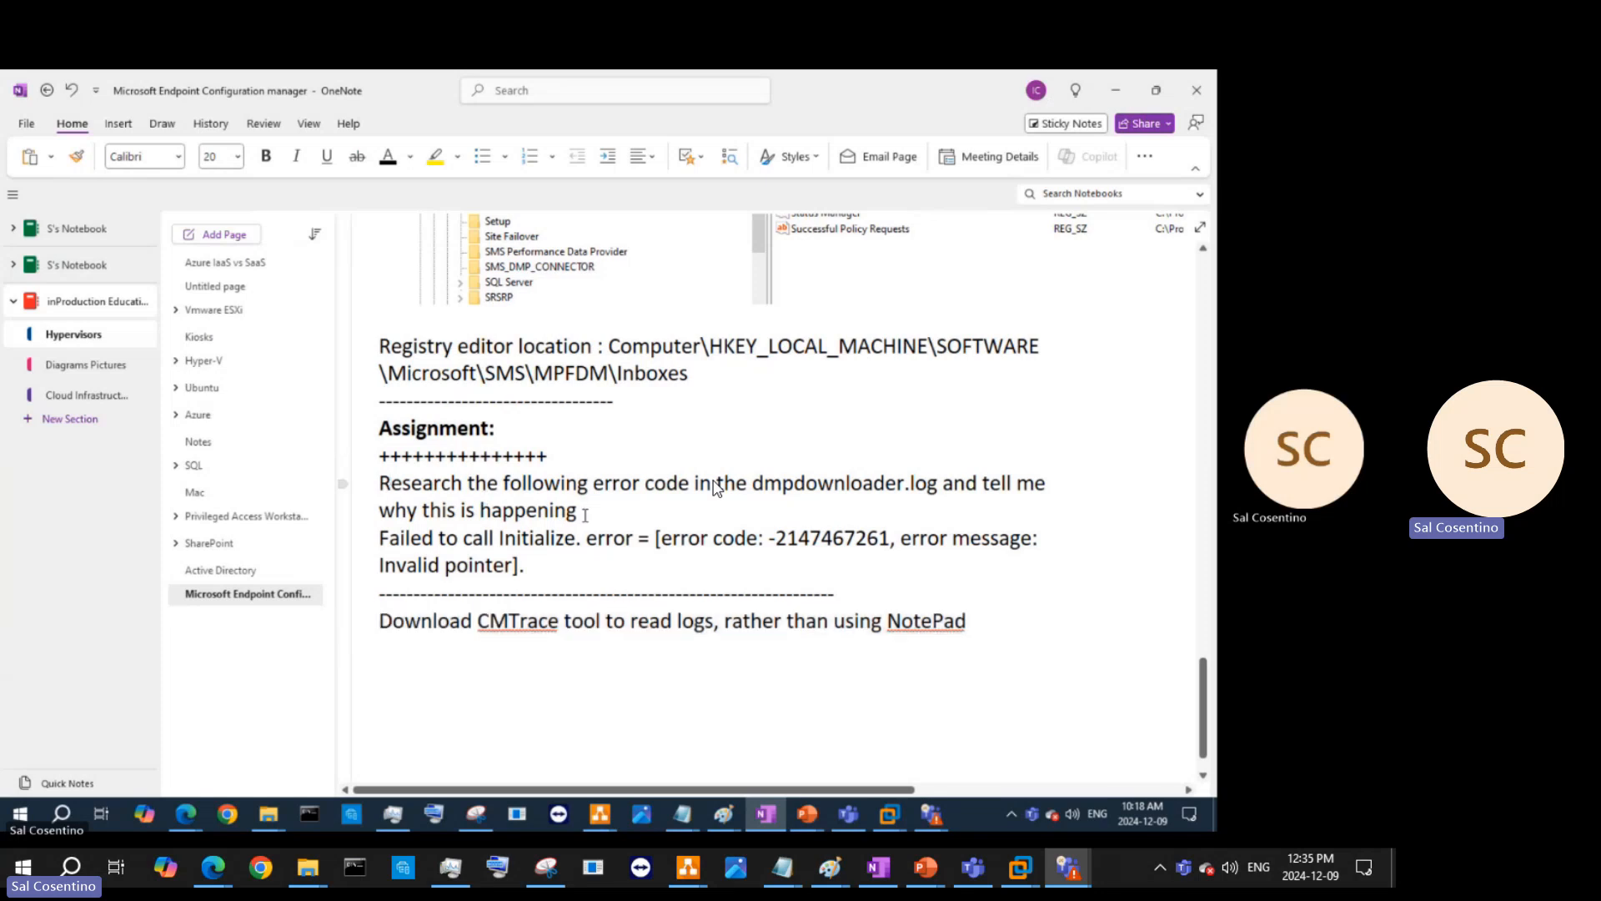
pyautogui.write('?')
pyautogui.write('2)')
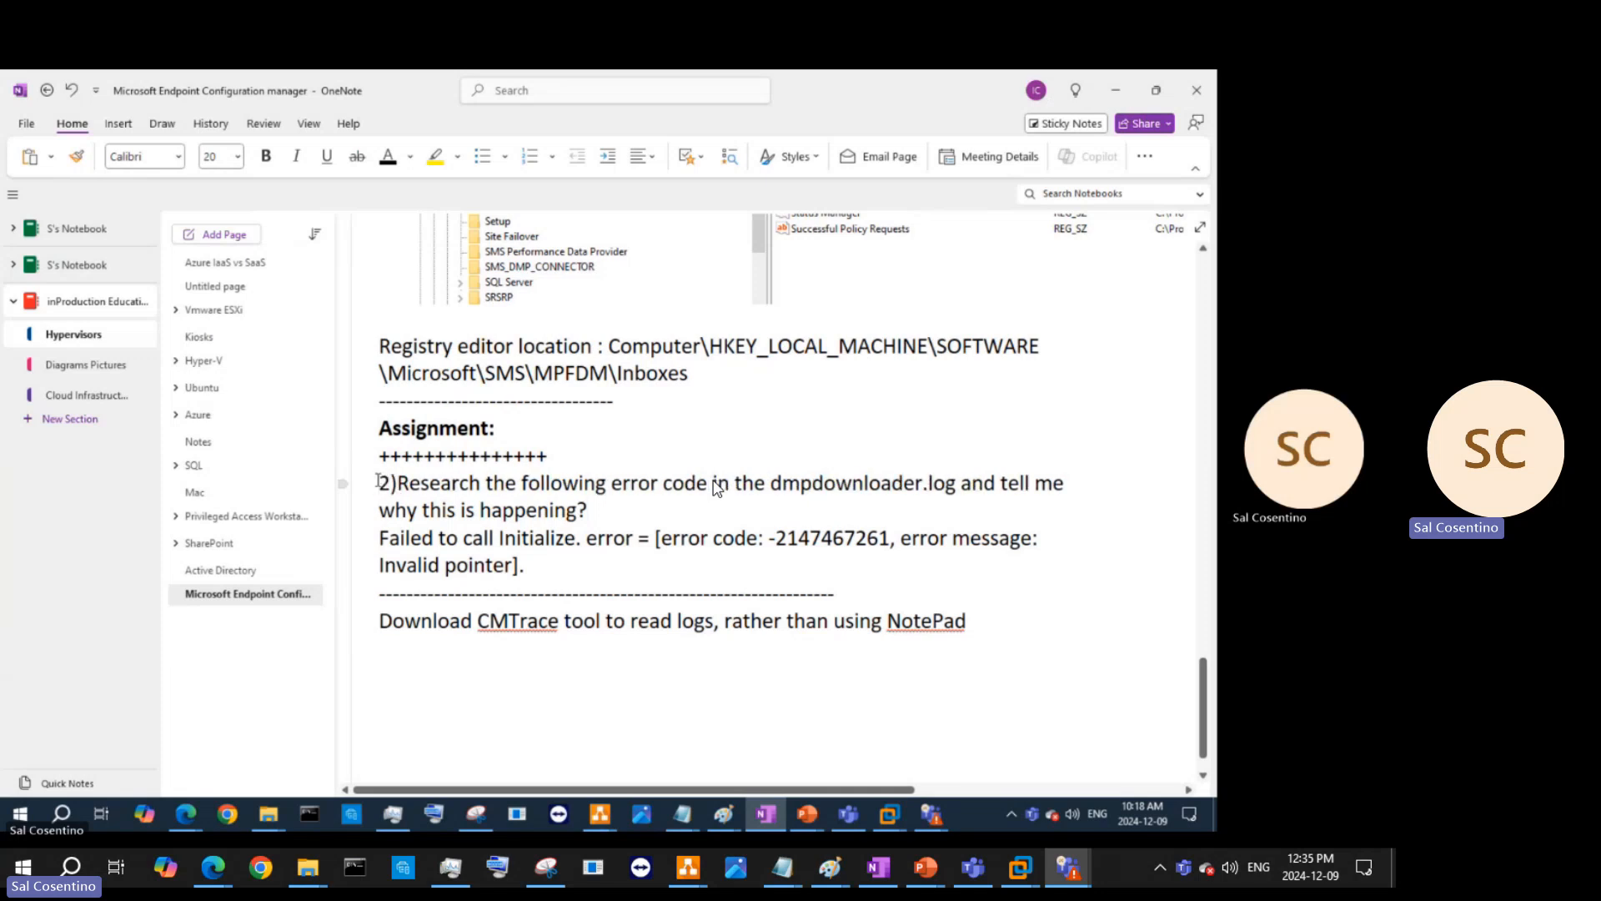
pyautogui.press('Home')
pyautogui.press('Return')
pyautogui.write('1')
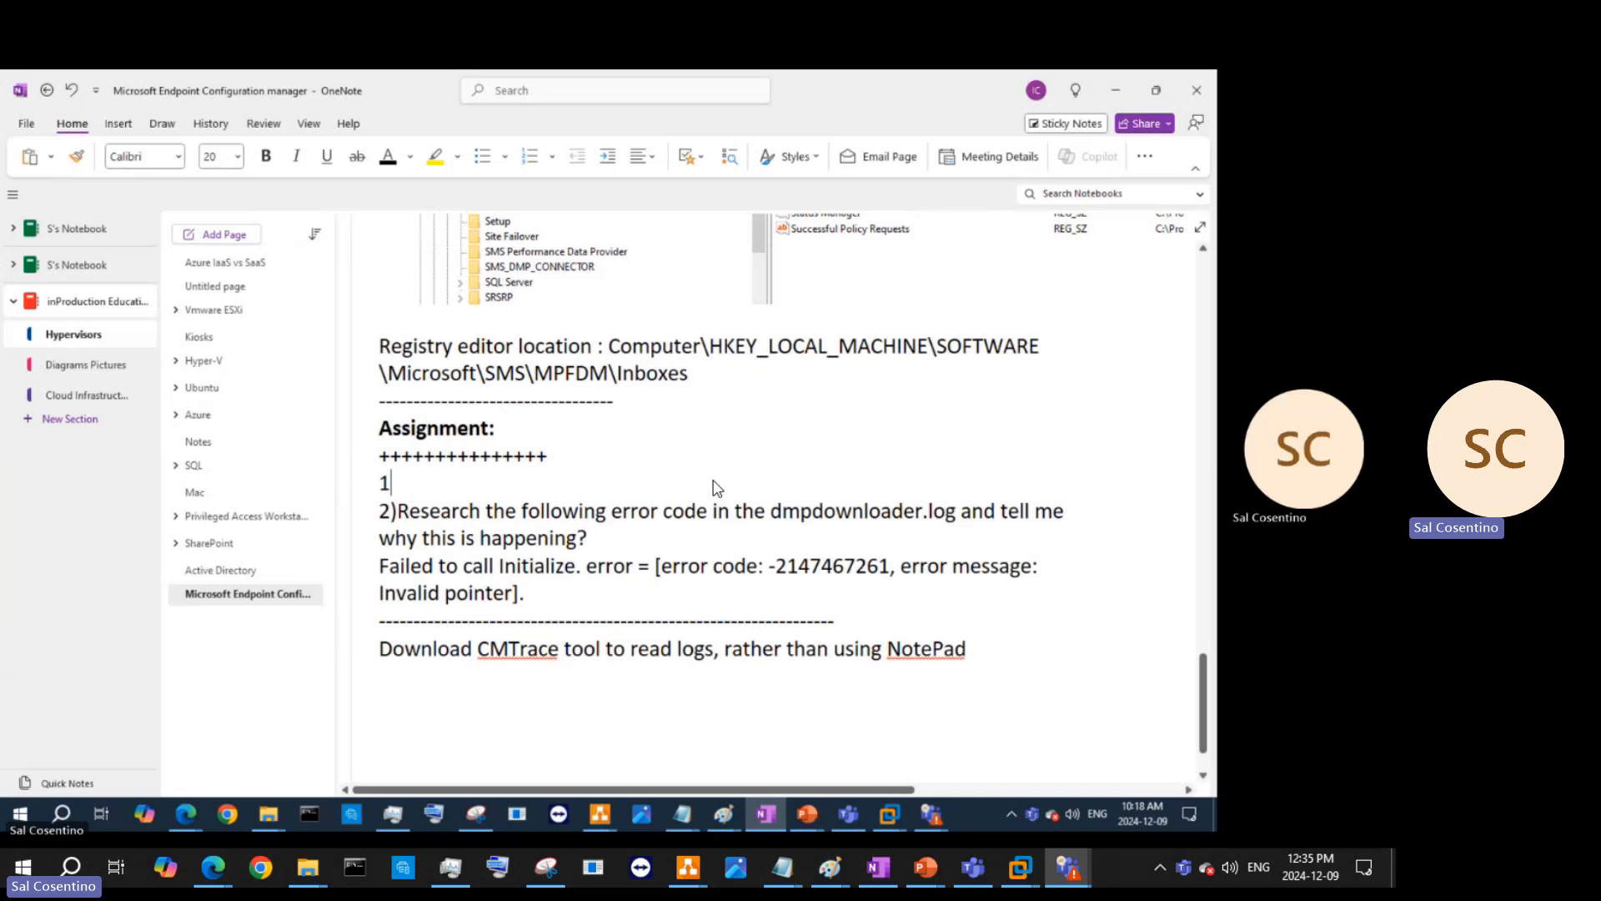
pyautogui.write(')')
pyautogui.hotkey('ctrl', 'v')
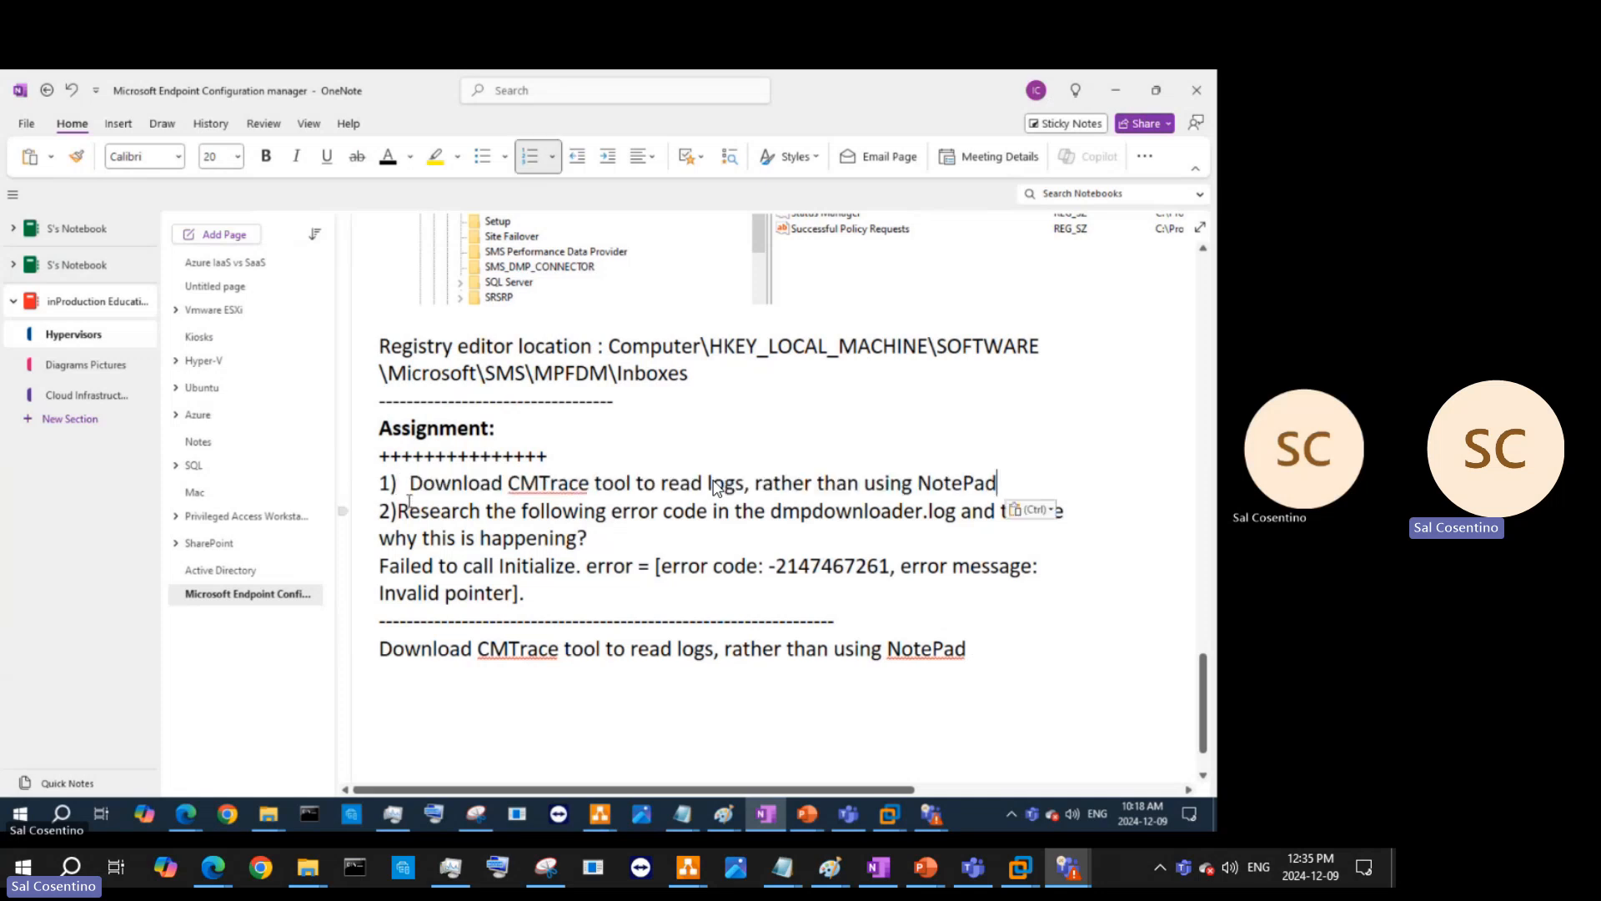
# - Indent and bullet the error text under item 2, then delete the duplicate Download CMTrace line
pyautogui.click(400, 513)
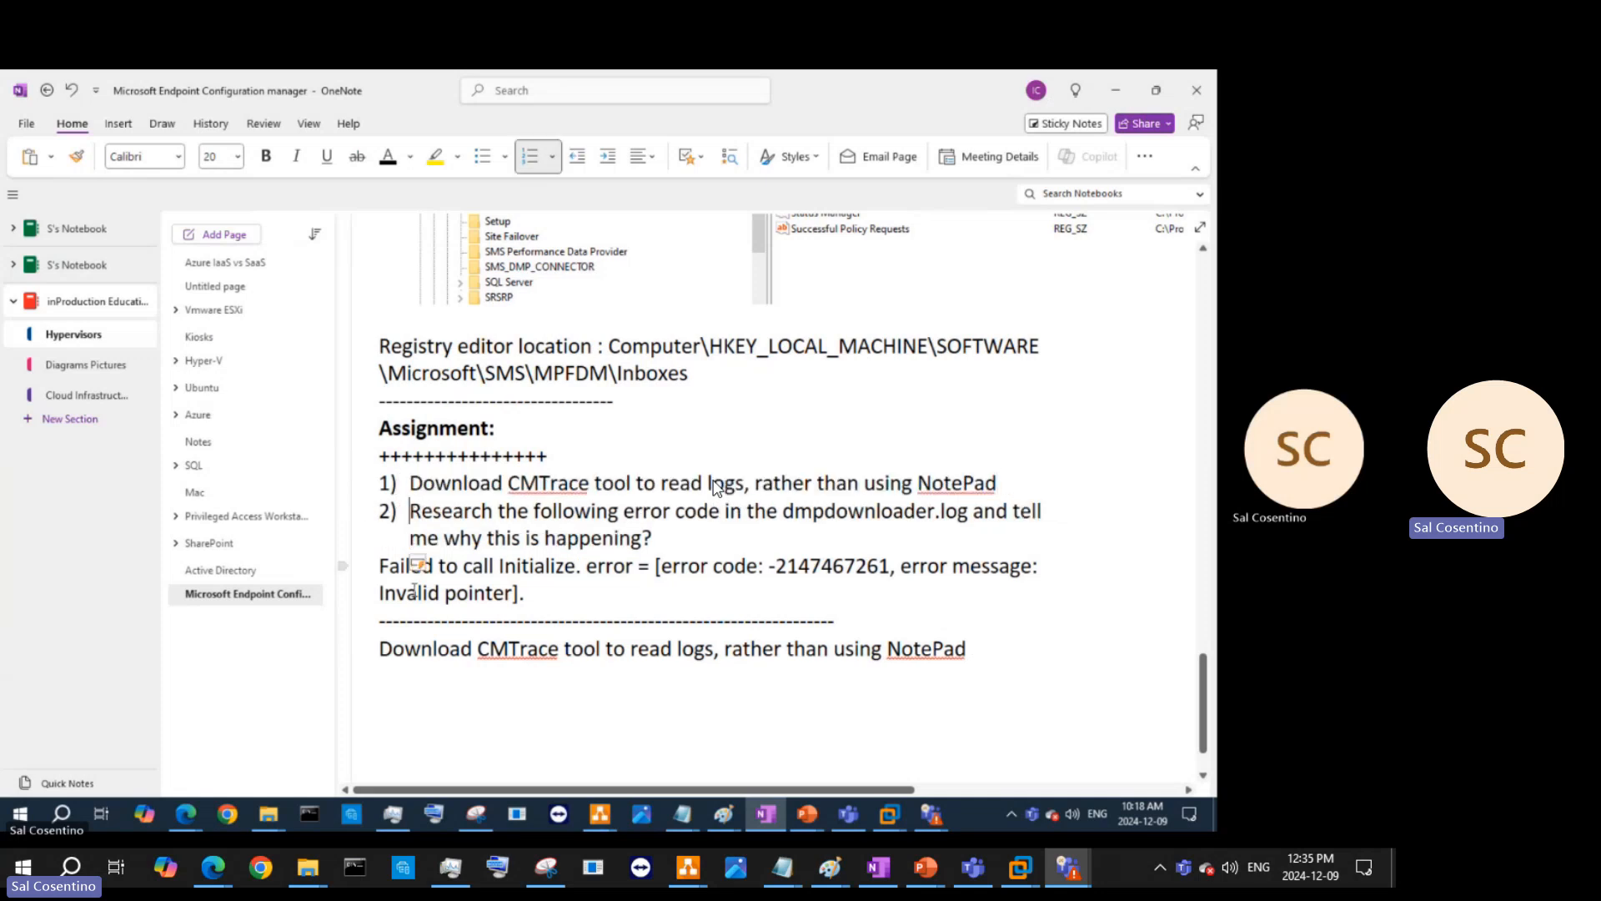
pyautogui.click(378, 572)
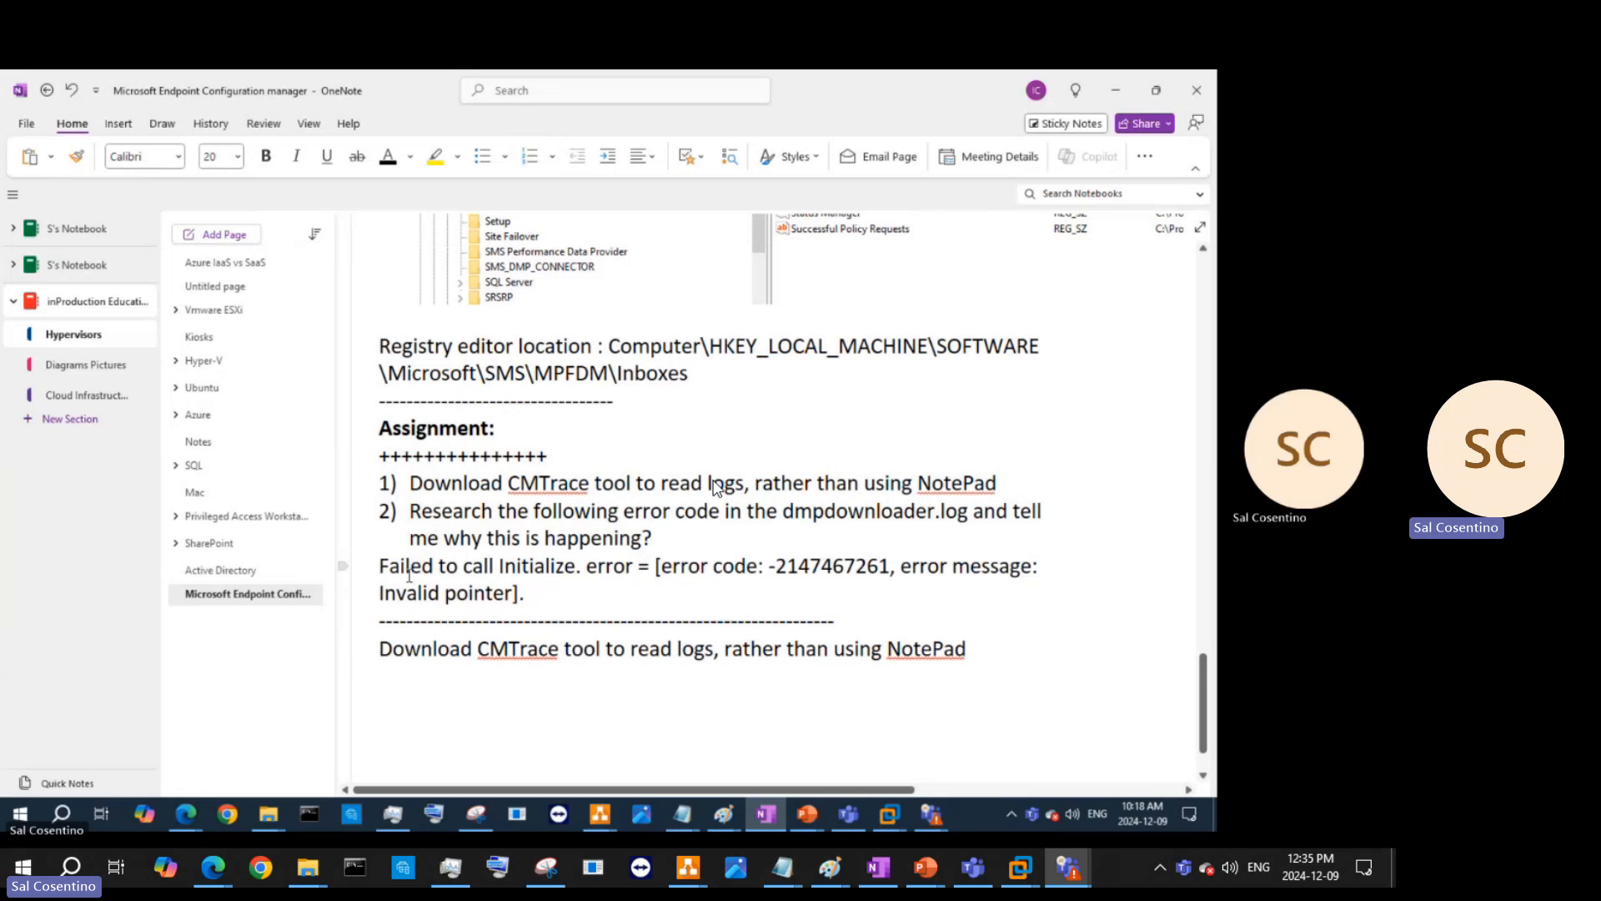
pyautogui.press('Tab')
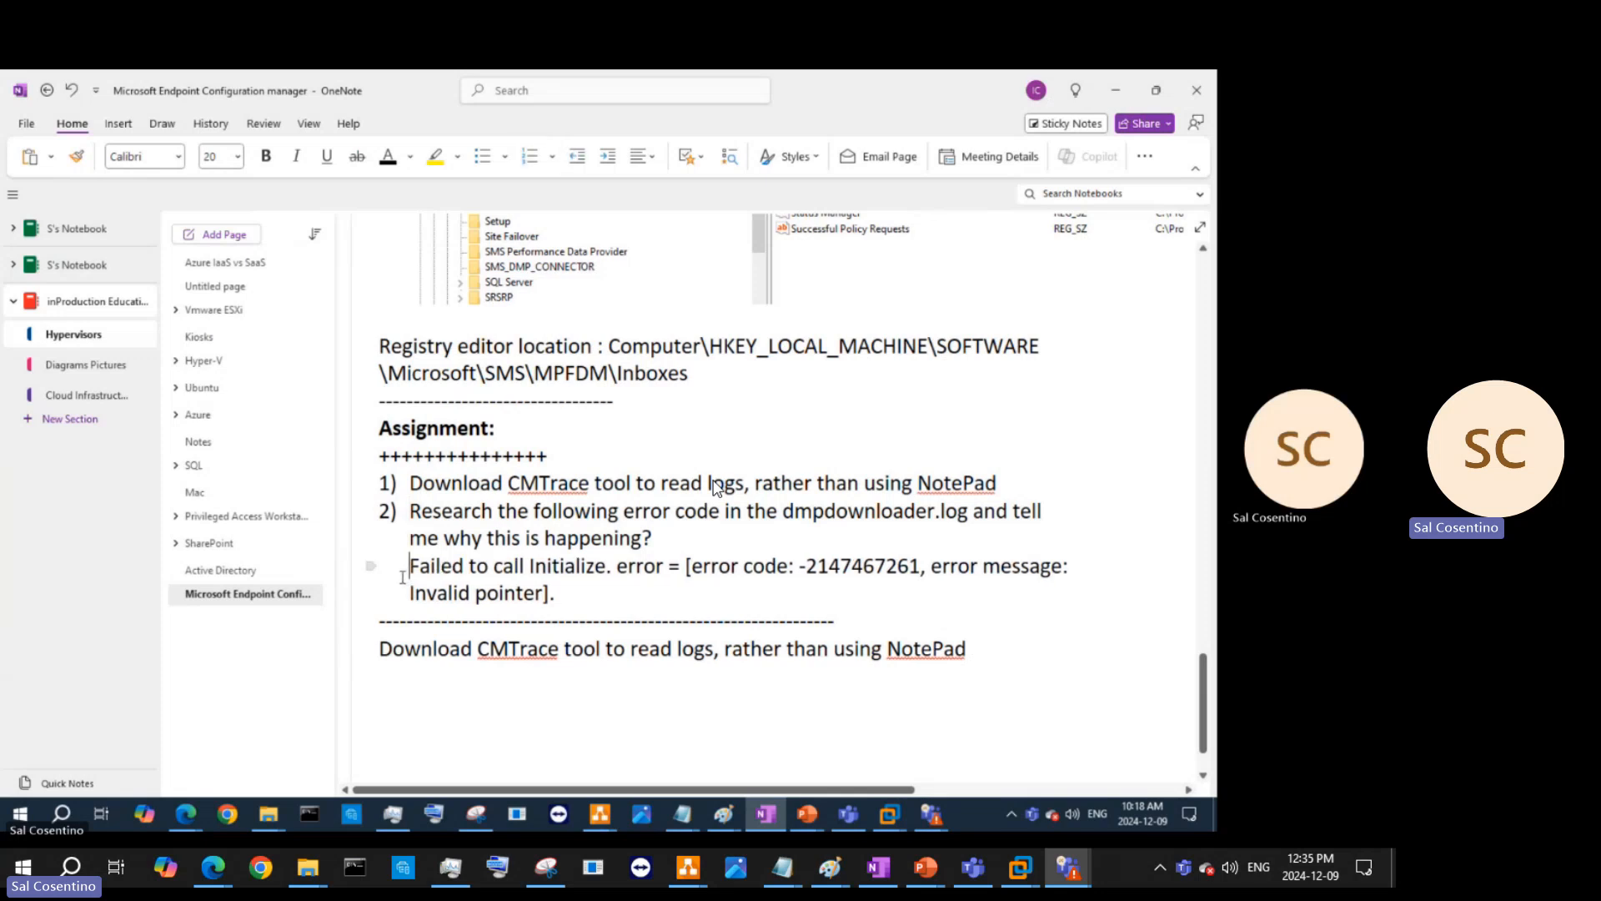
pyautogui.click(485, 157)
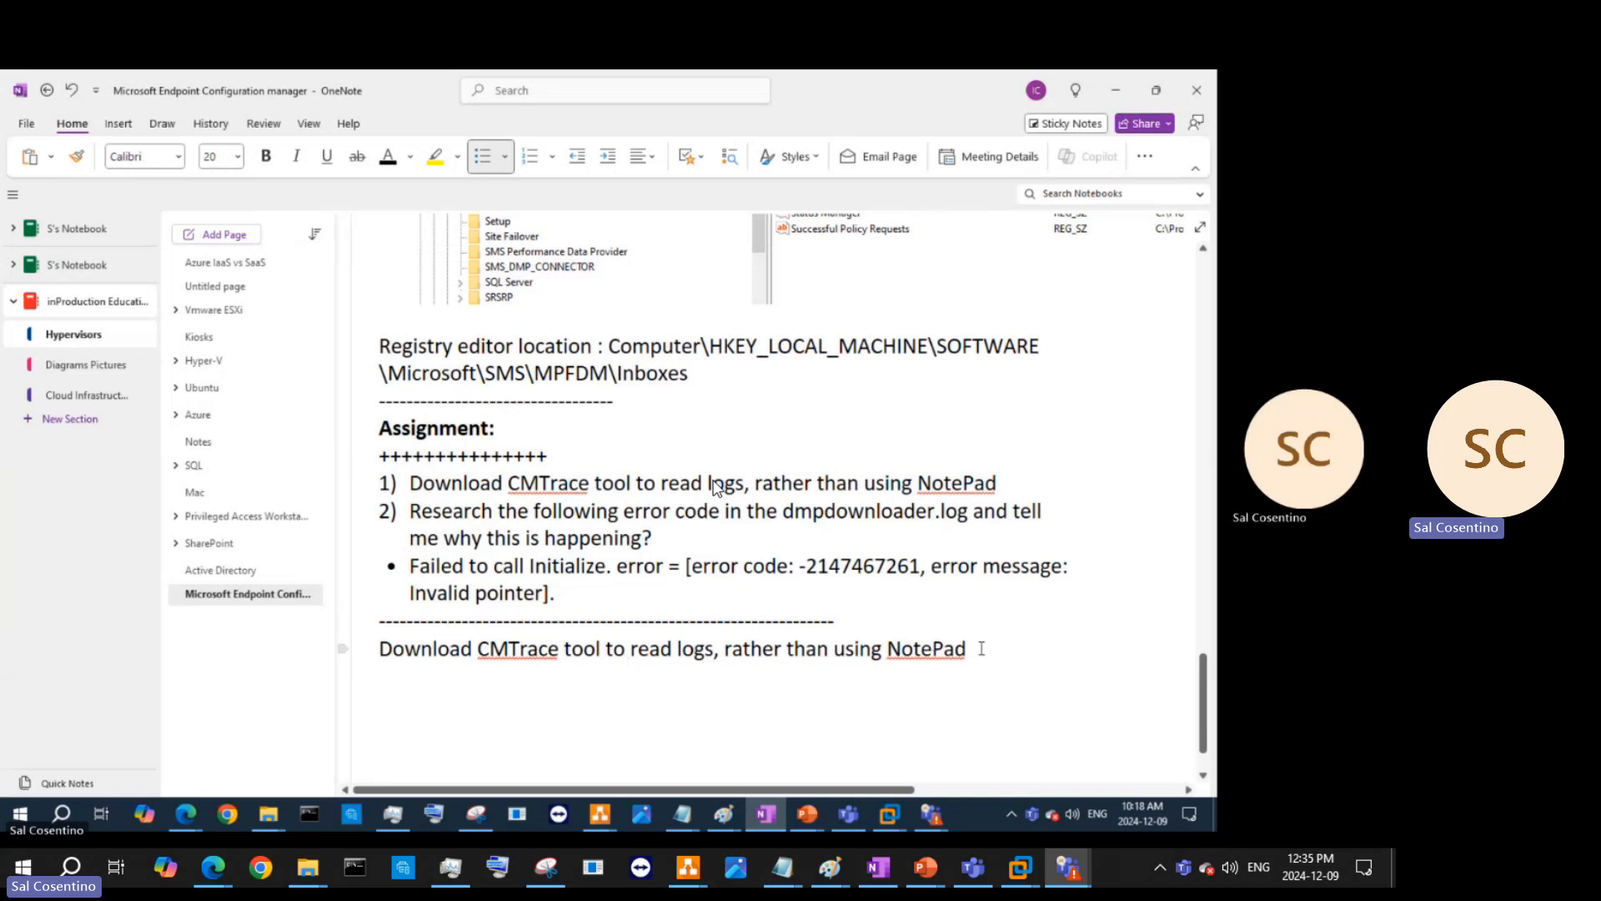
pyautogui.moveTo(981, 648); pyautogui.dragTo(371, 640)
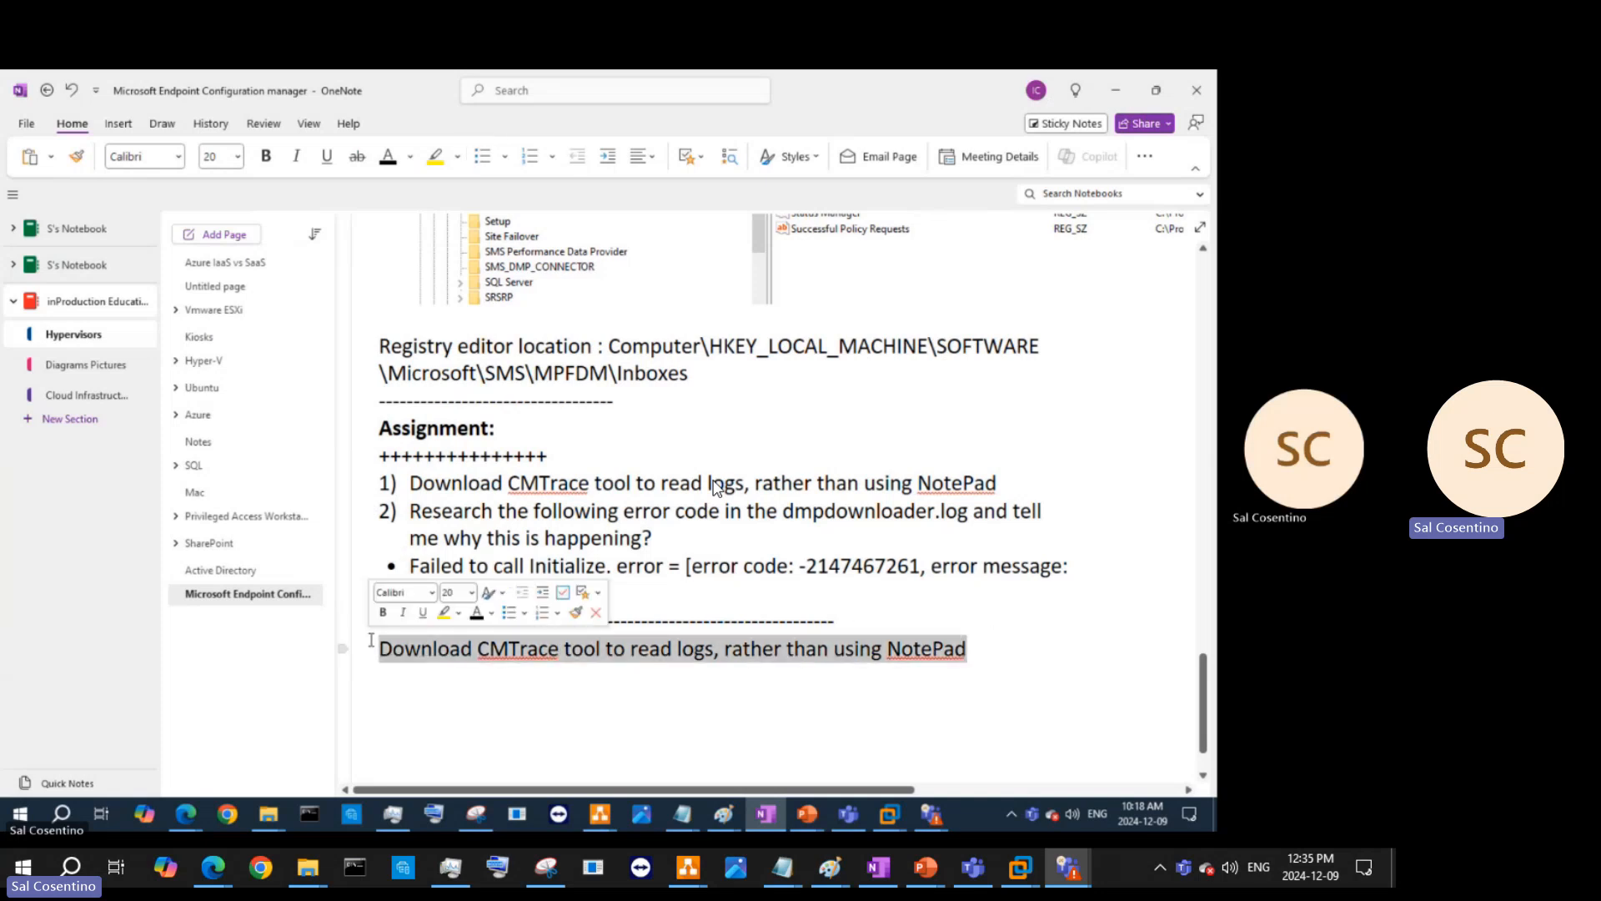
pyautogui.press('Delete')
pyautogui.scroll(15, 714, 487)
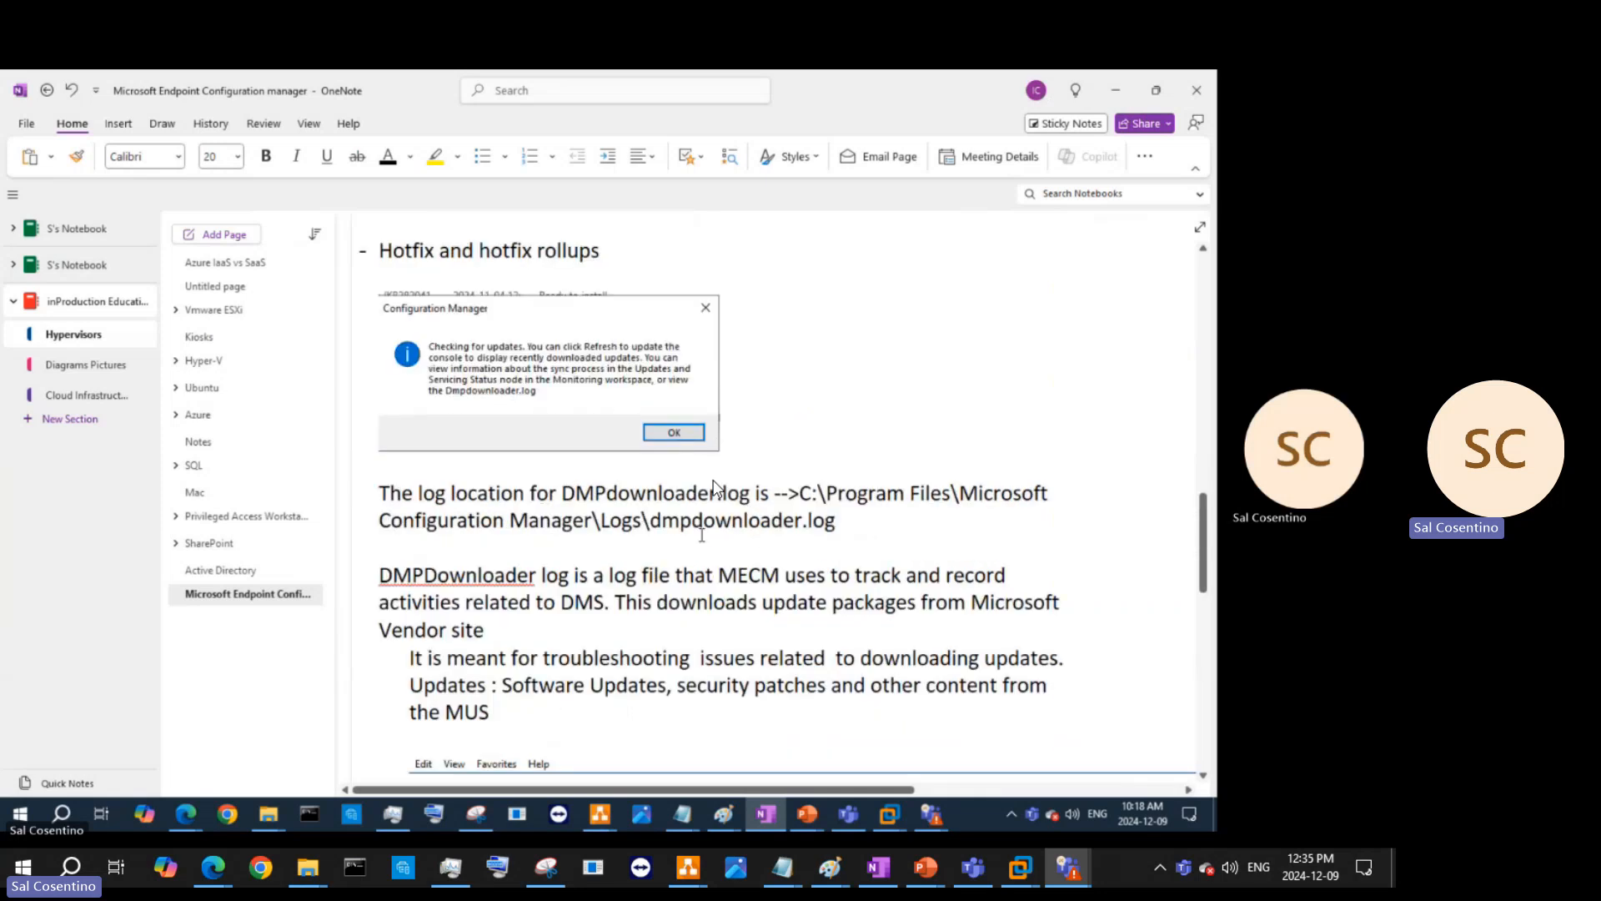
pyautogui.scroll(-10, 715, 484)
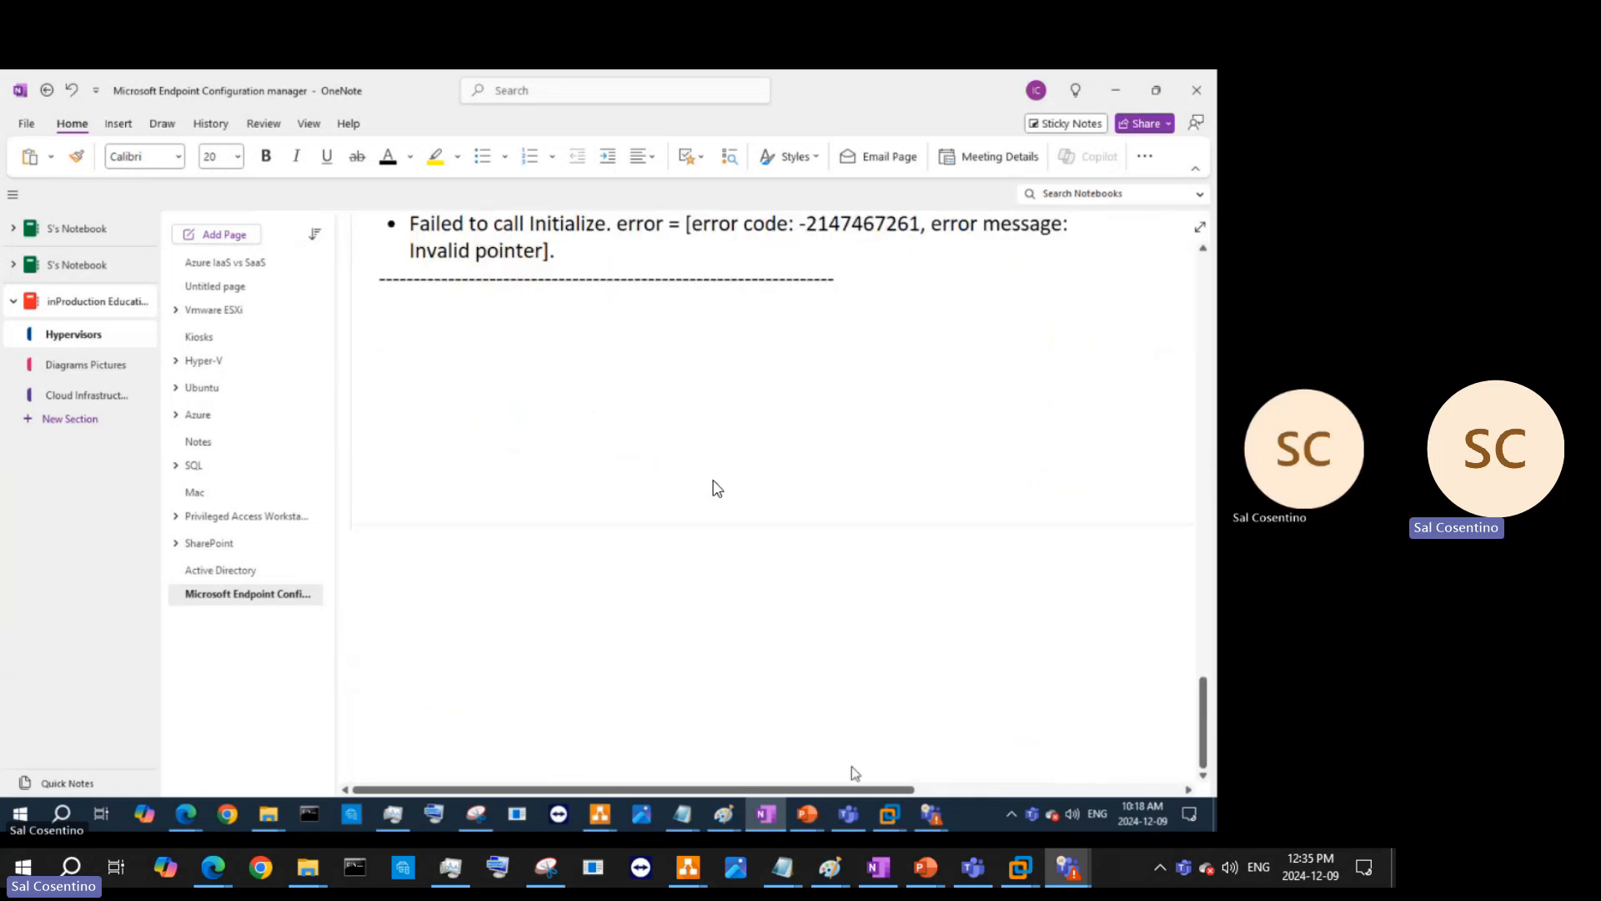
# - On the VM, inspect the Last poll time and Registering registry key change entries in dmpdownloader.log
pyautogui.click(890, 813)
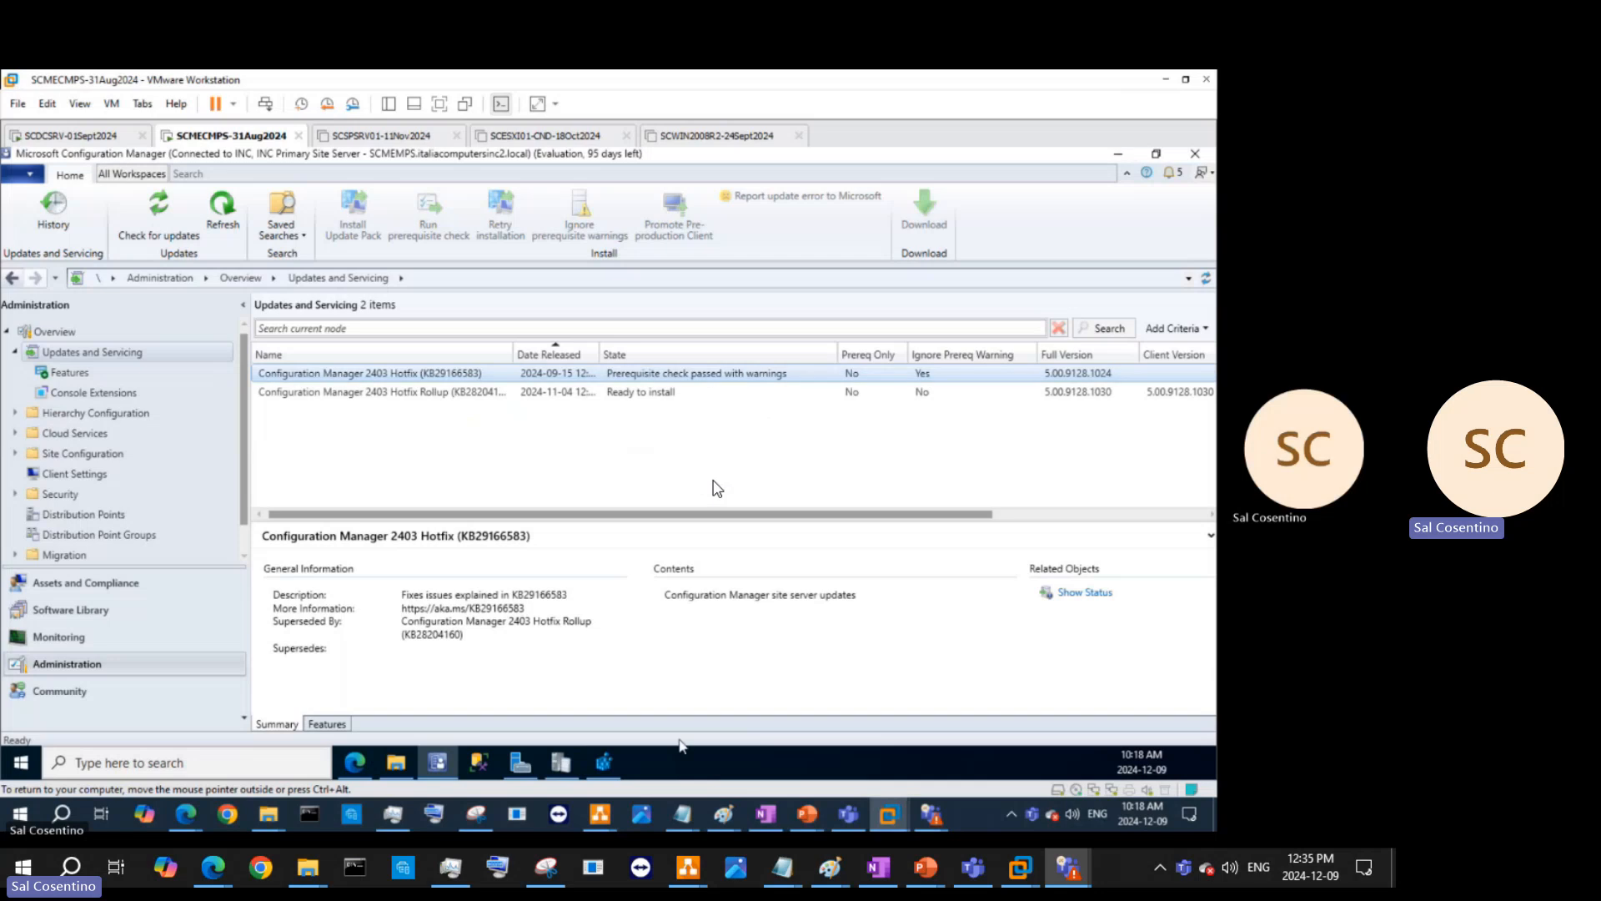
pyautogui.click(573, 769)
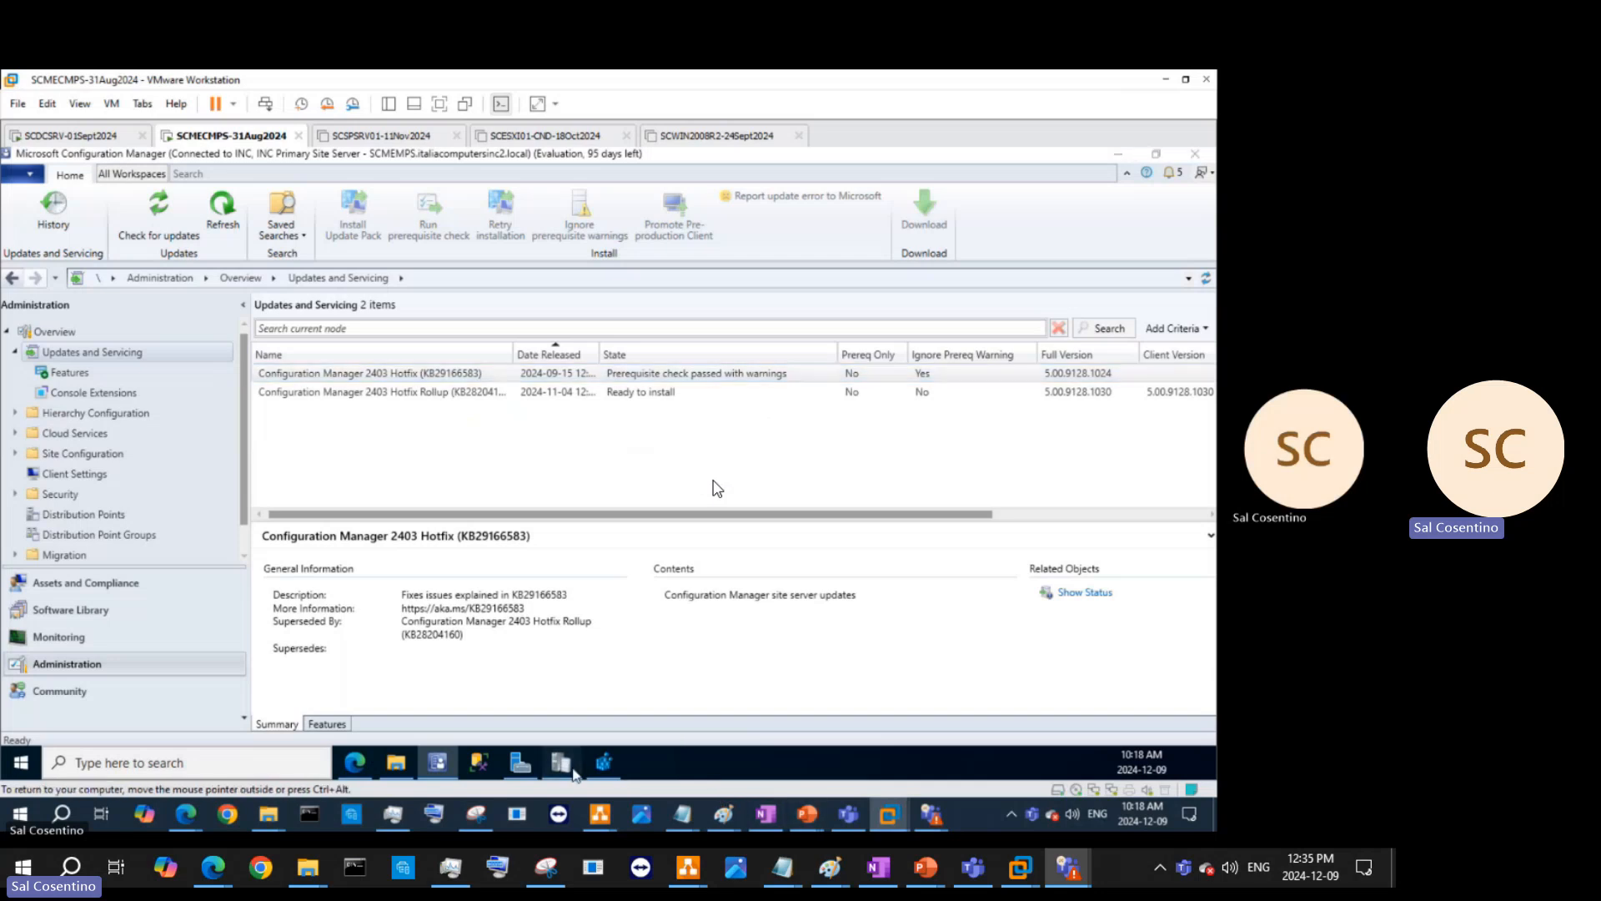
pyautogui.scroll(-5, 461, 472)
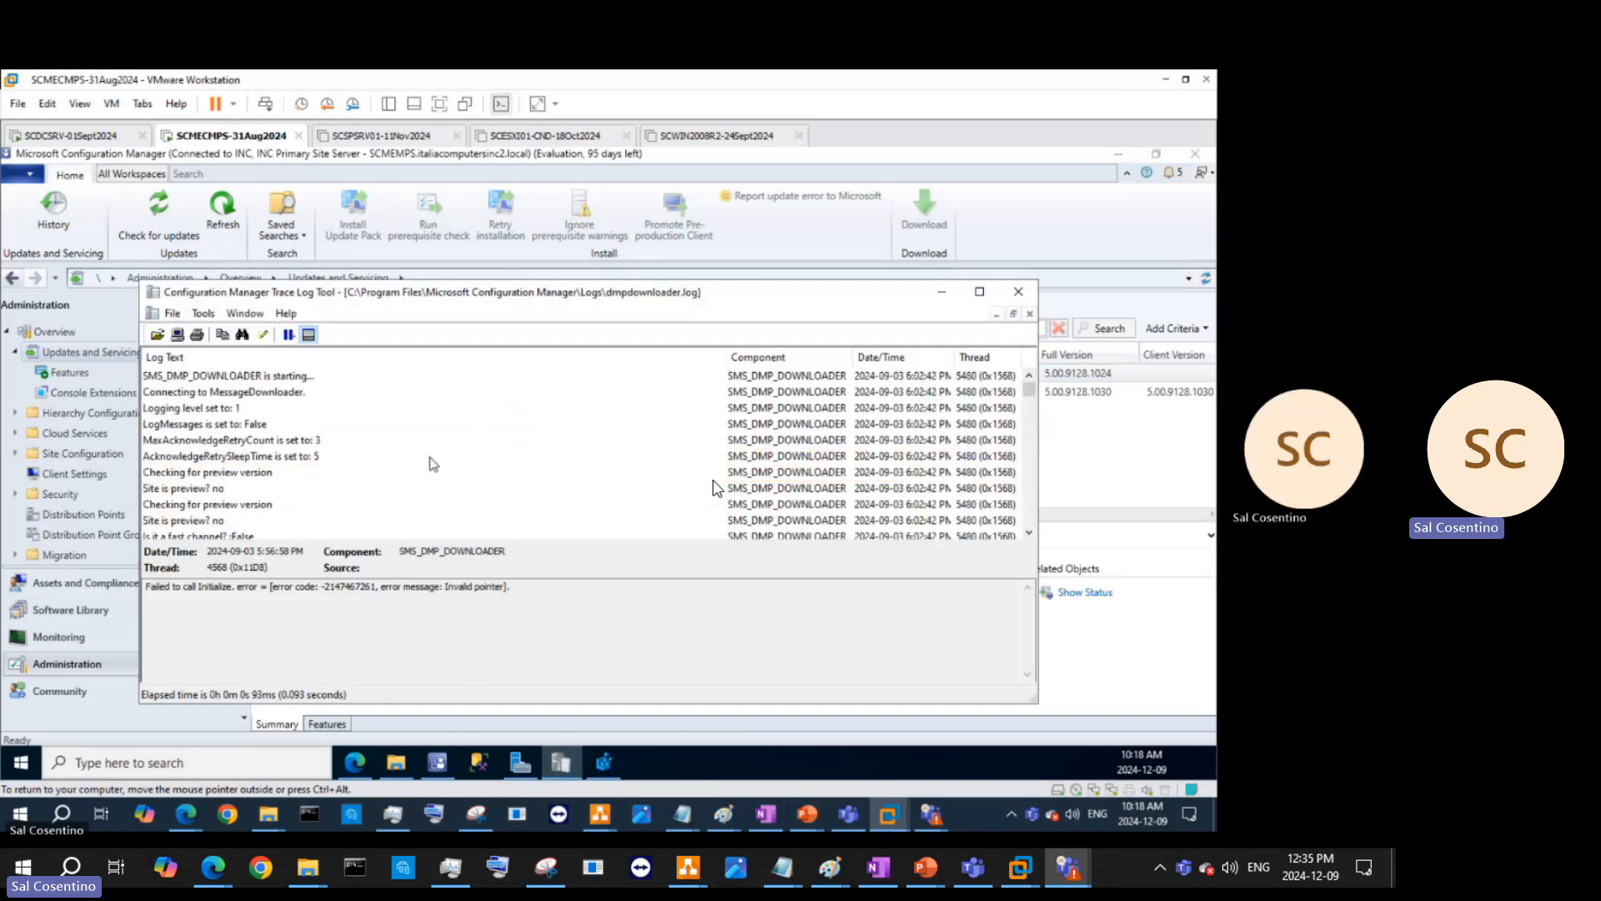
pyautogui.click(284, 441)
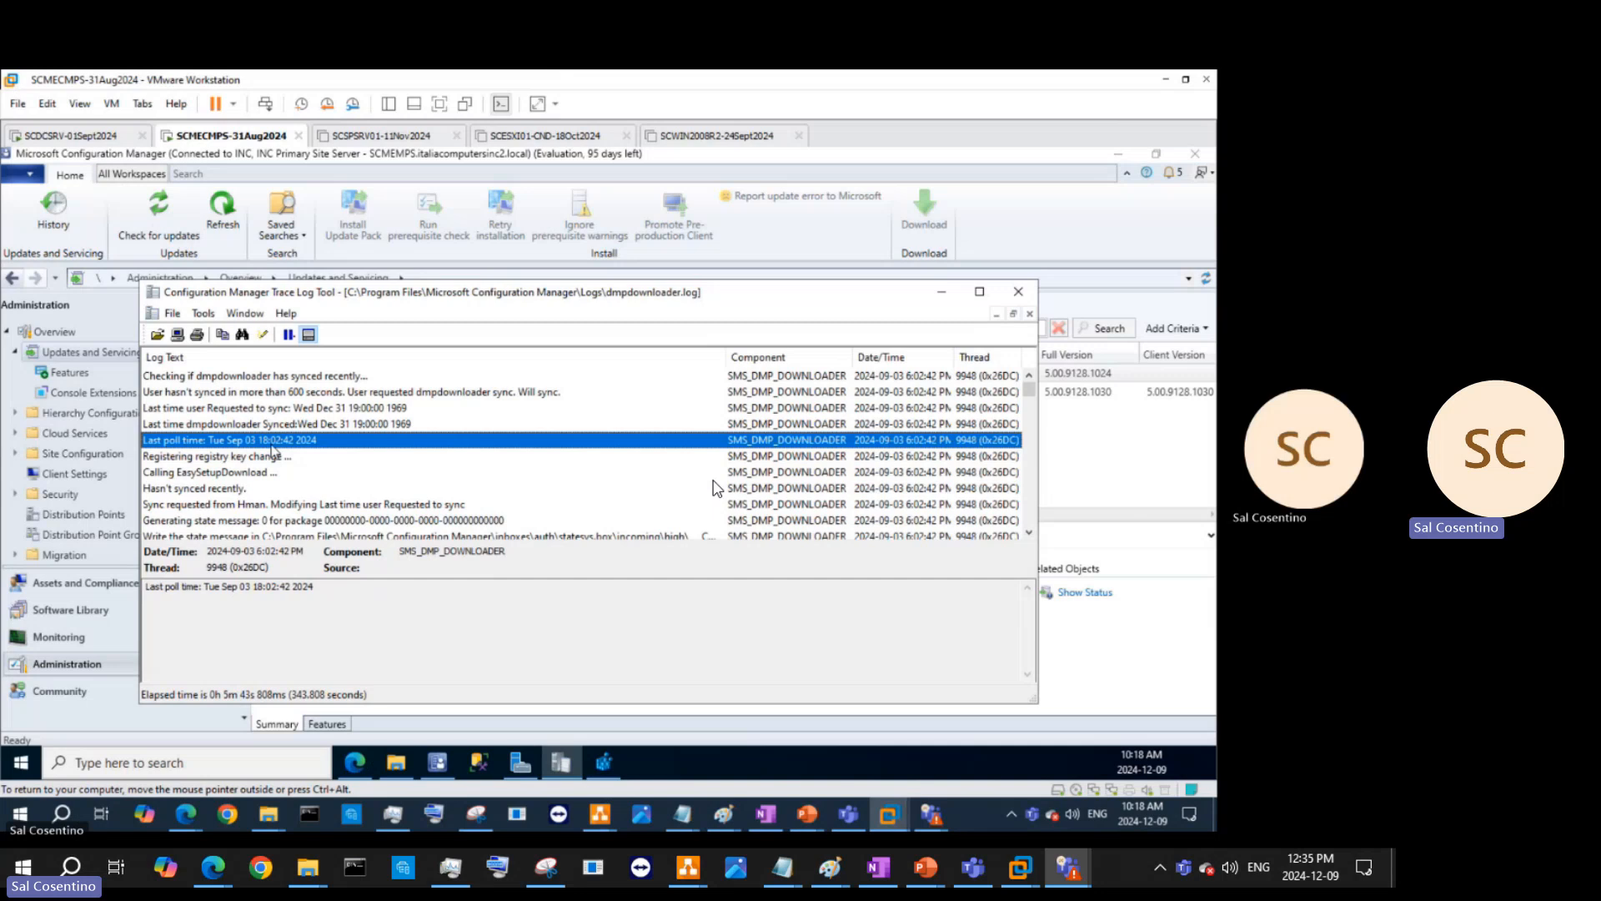
pyautogui.click(261, 460)
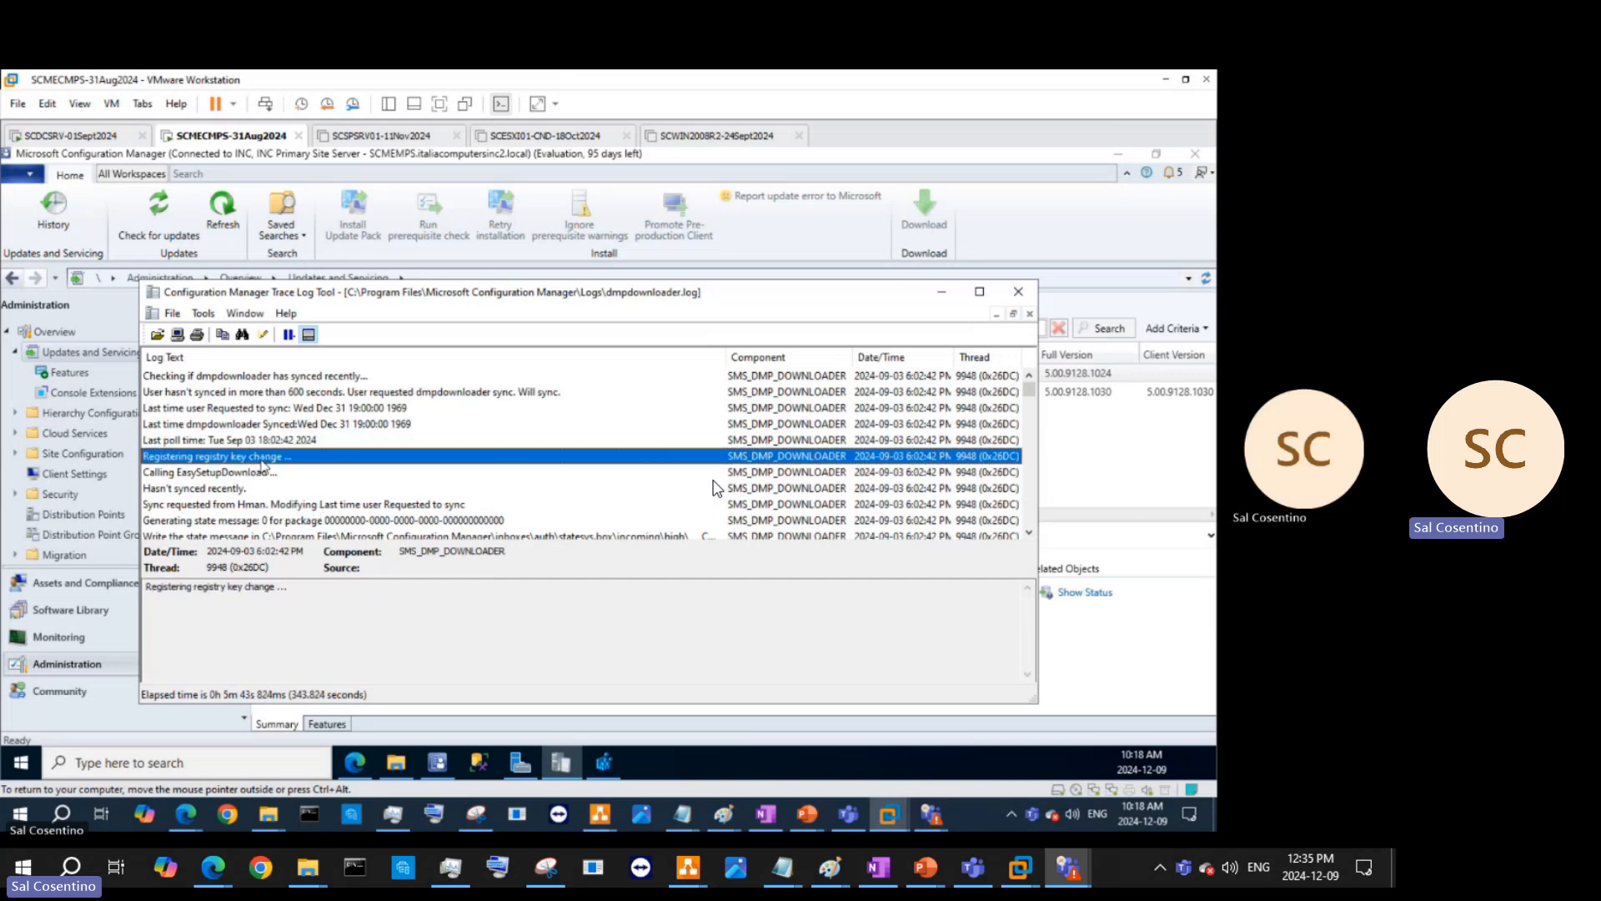
pyautogui.scroll(-2, 263, 465)
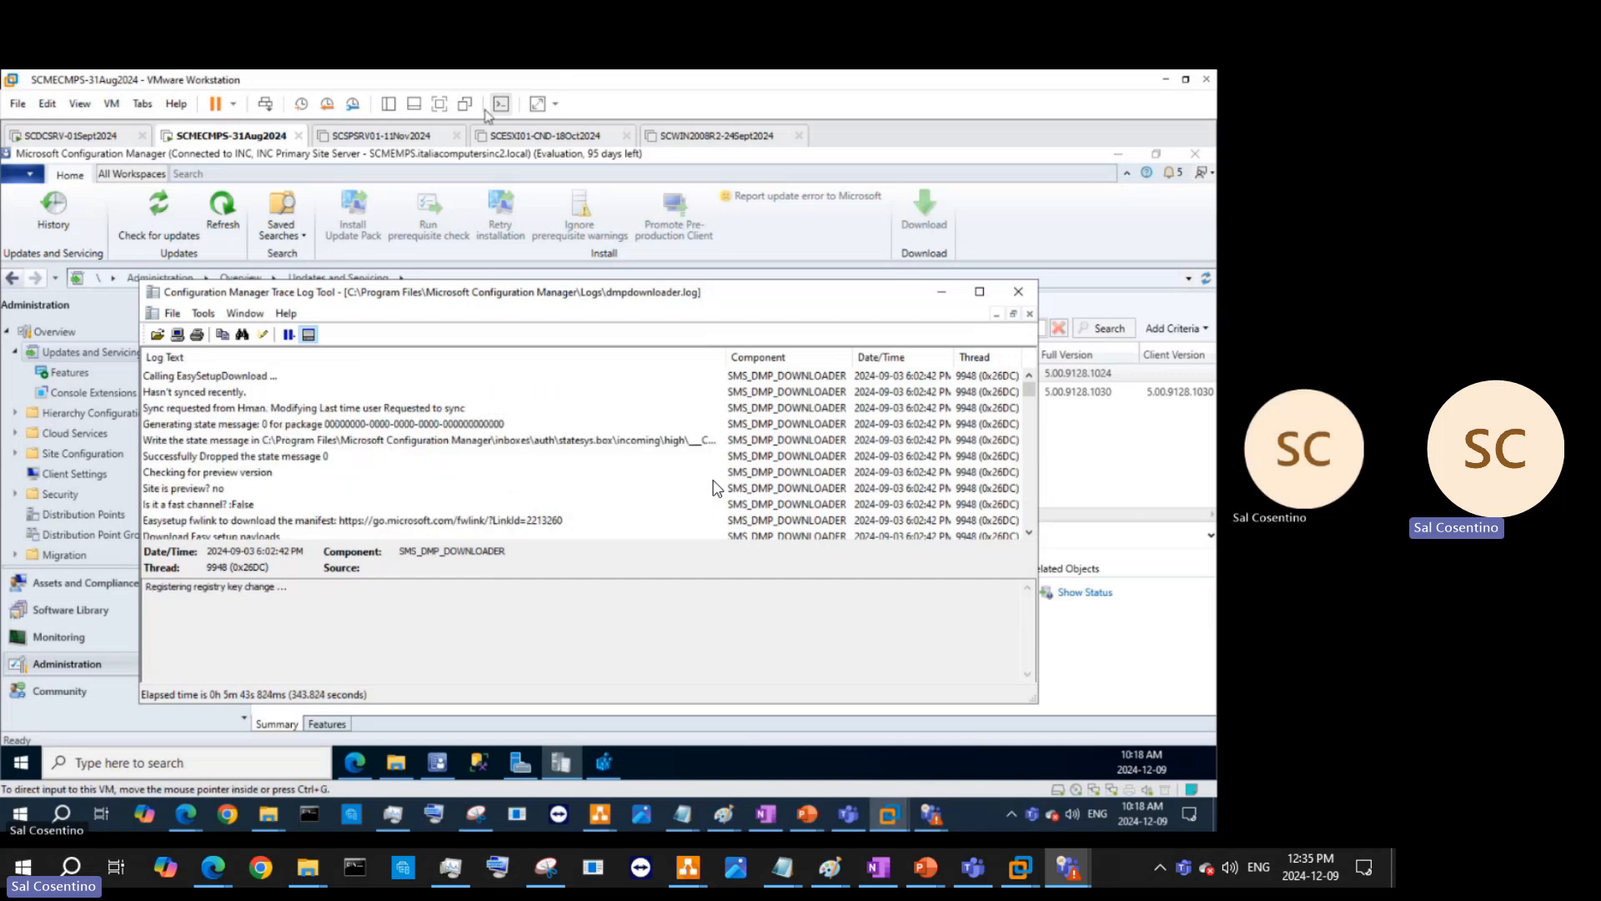
# - Minimize the Configuration Manager console and log viewer, then restore the CMTrace window
pyautogui.click(1118, 154)
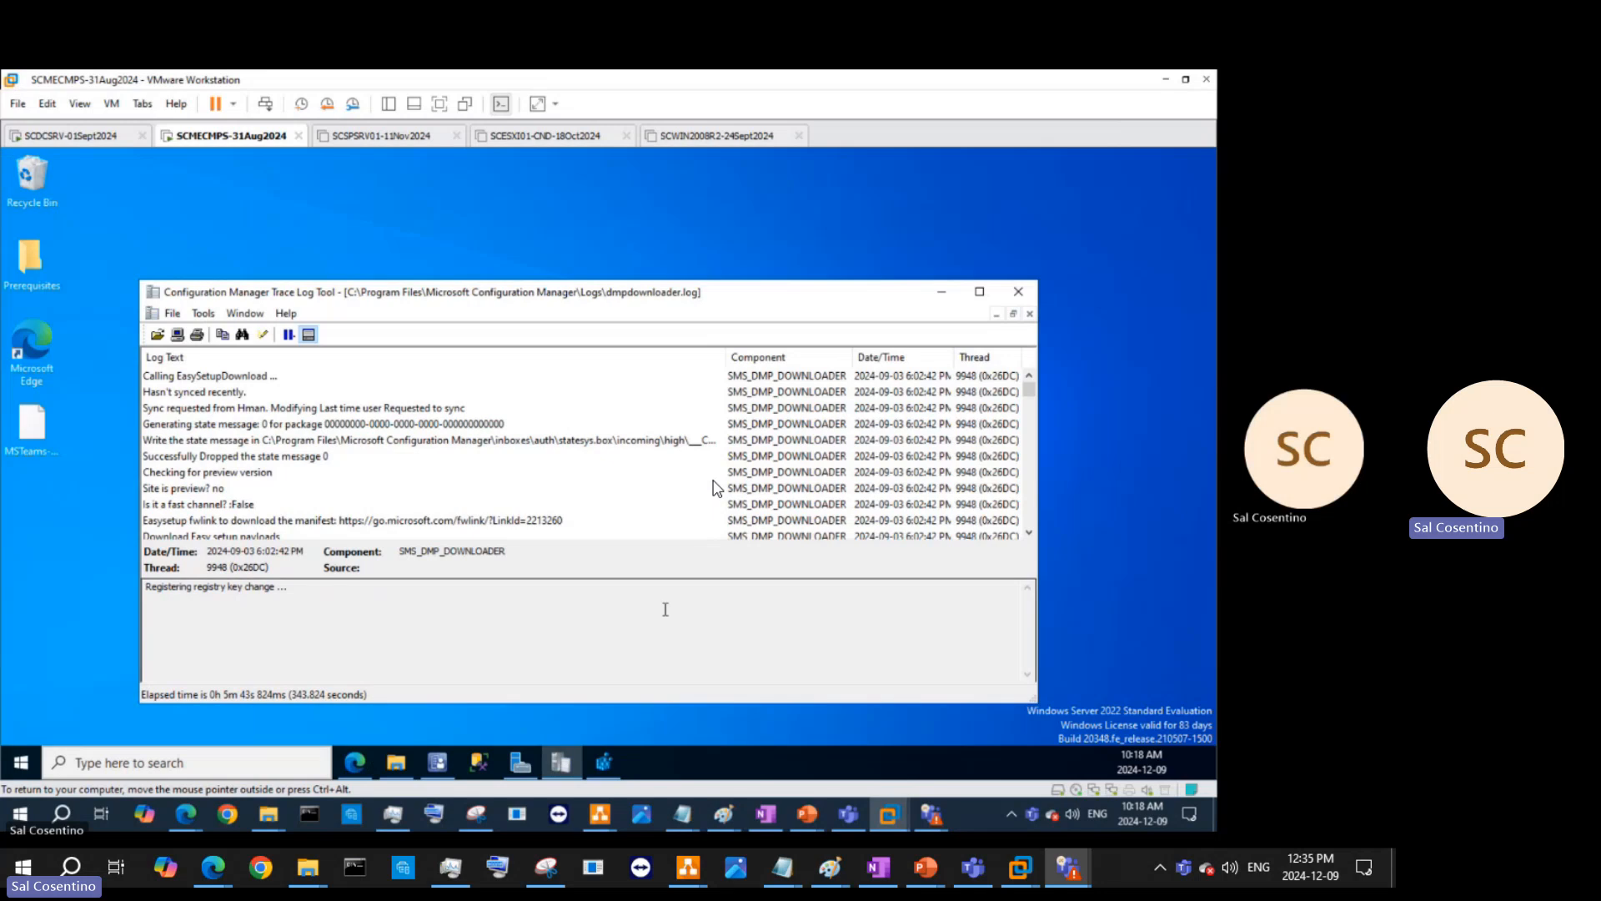
pyautogui.click(943, 293)
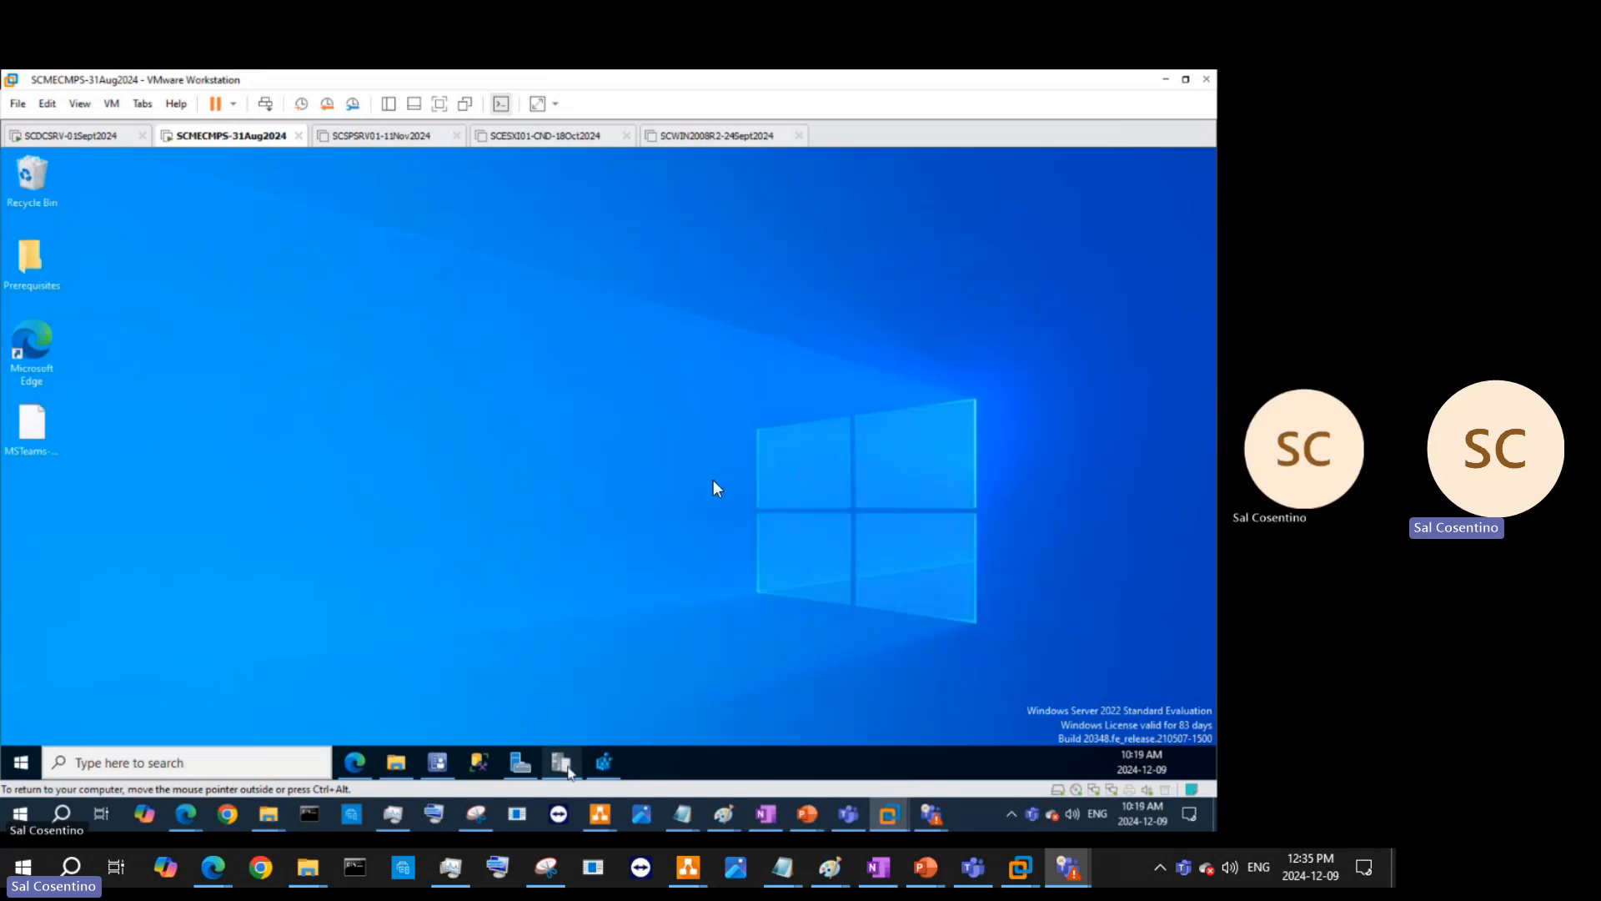
pyautogui.moveTo(570, 770)
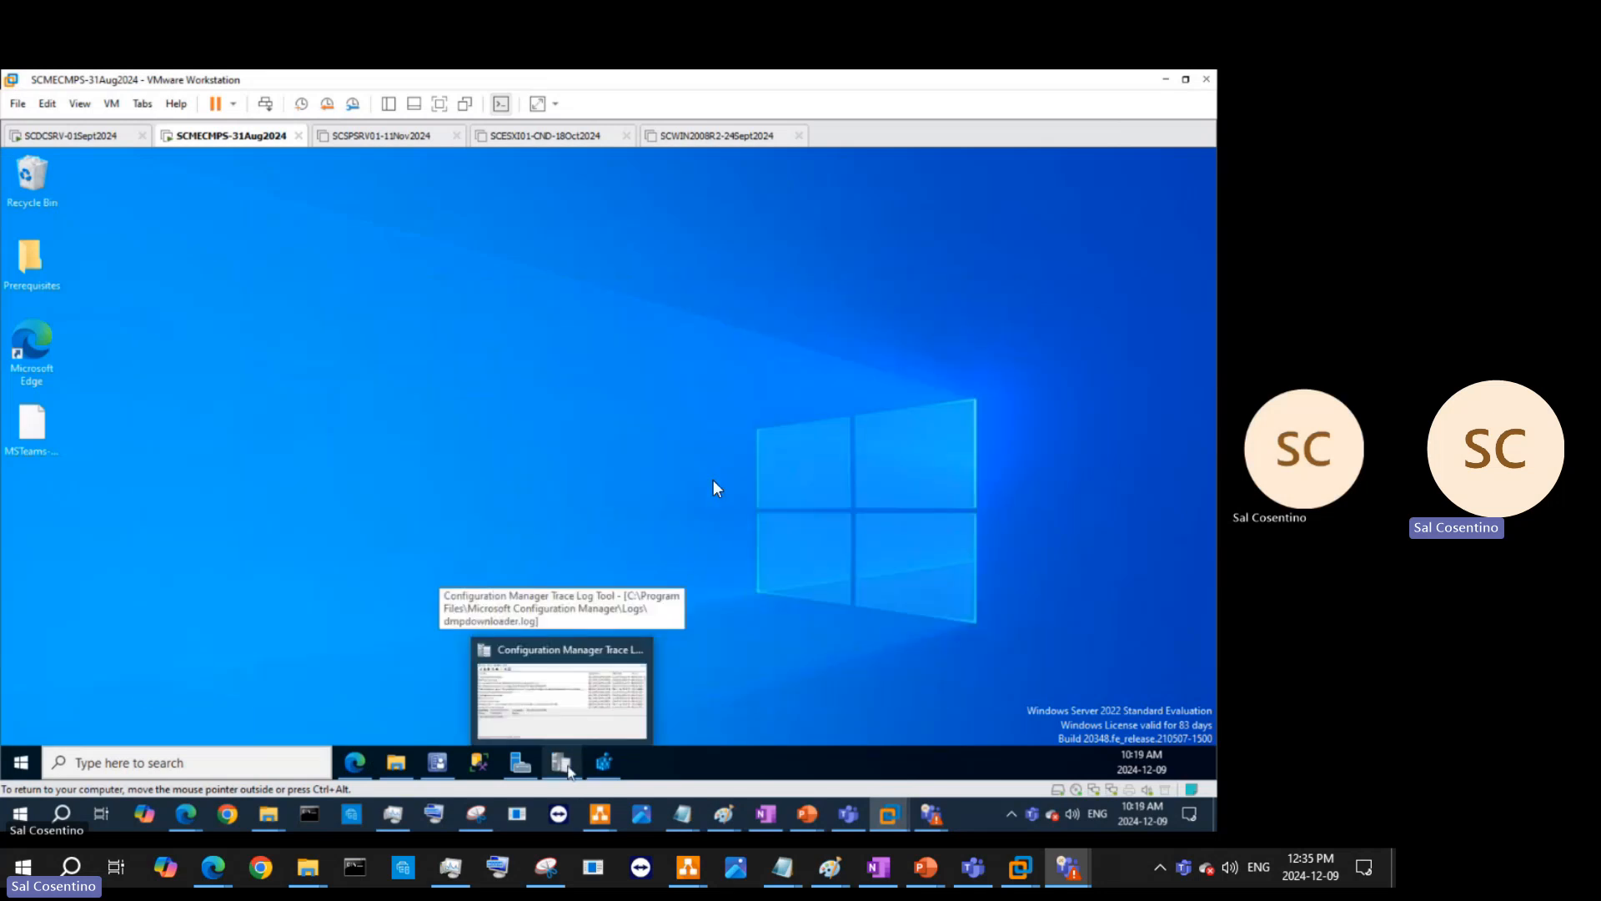
pyautogui.click(567, 766)
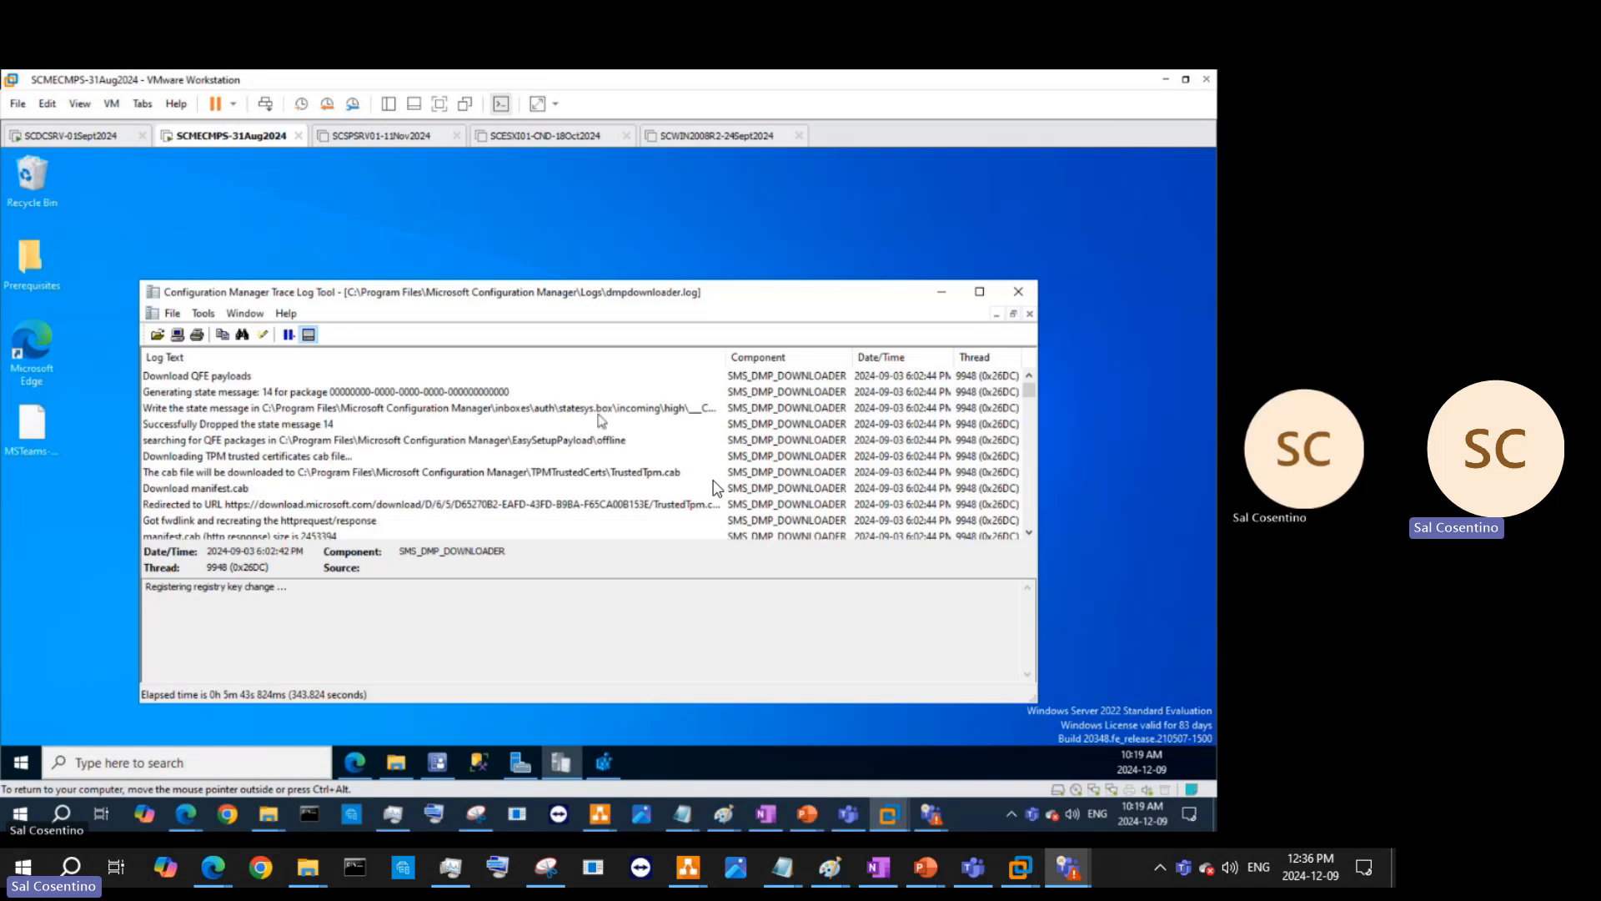
# - Read the Discovery Data Manager (Registration) inbox path without changes, then bring up Message Processing Engine's options
pyautogui.click(605, 773)
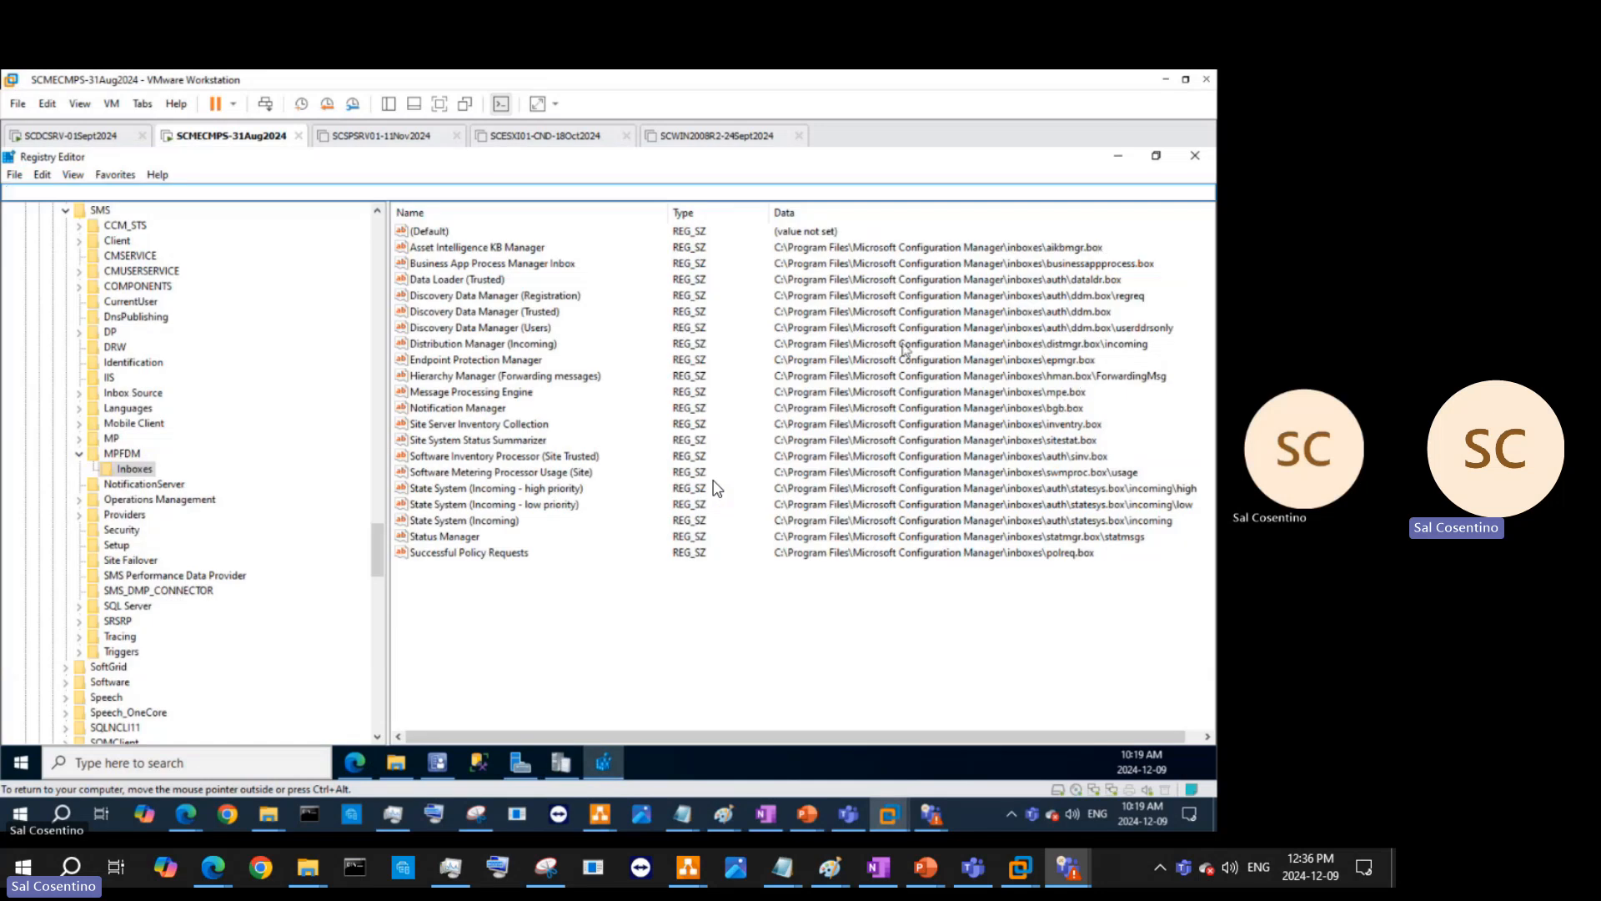
pyautogui.click(802, 278)
pyautogui.click(499, 298)
pyautogui.doubleClick(499, 298)
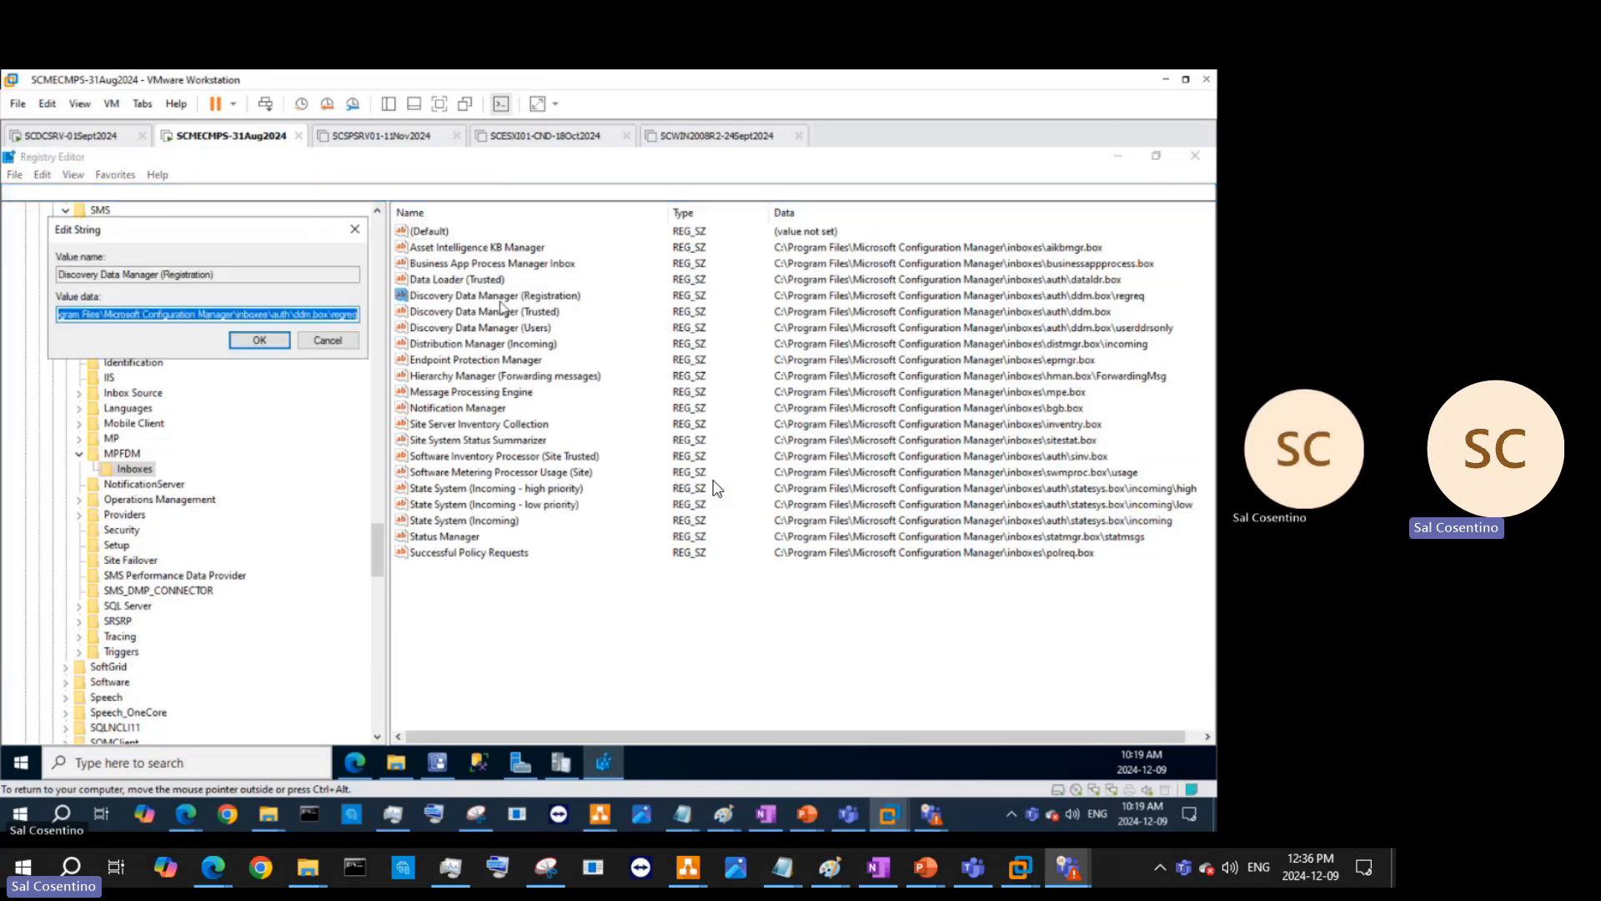
pyautogui.click(349, 349)
pyautogui.click(327, 340)
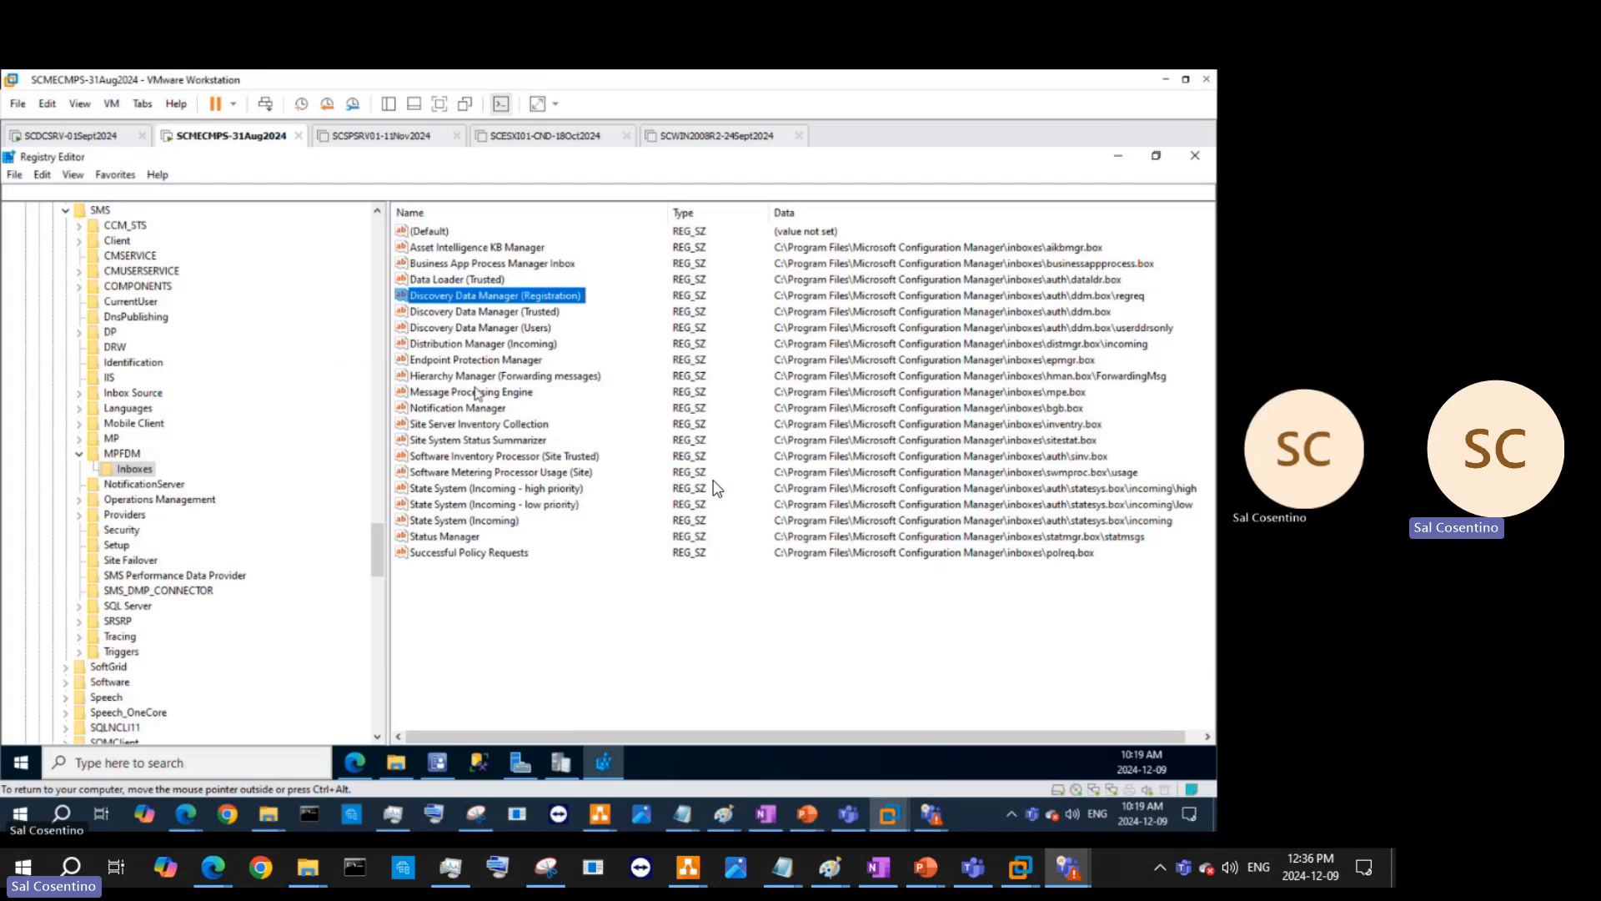
pyautogui.rightClick(472, 392)
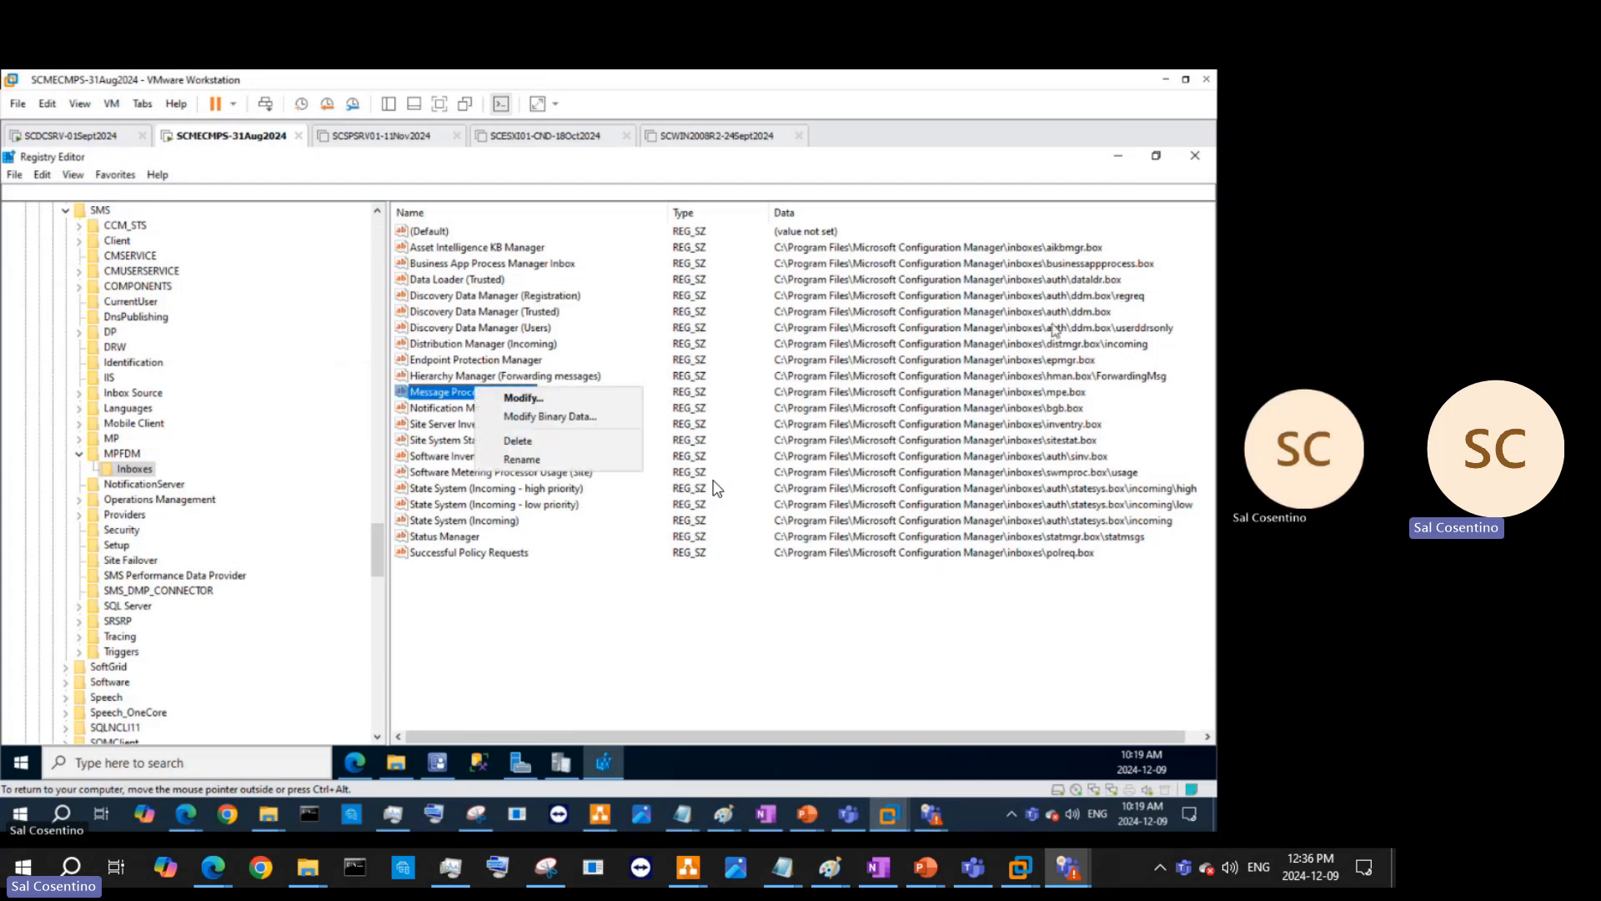
# - Open the inboxes folder under C:\Program Files\Microsoft Configuration Manager, granting access, and browse its .box folders
pyautogui.click(396, 764)
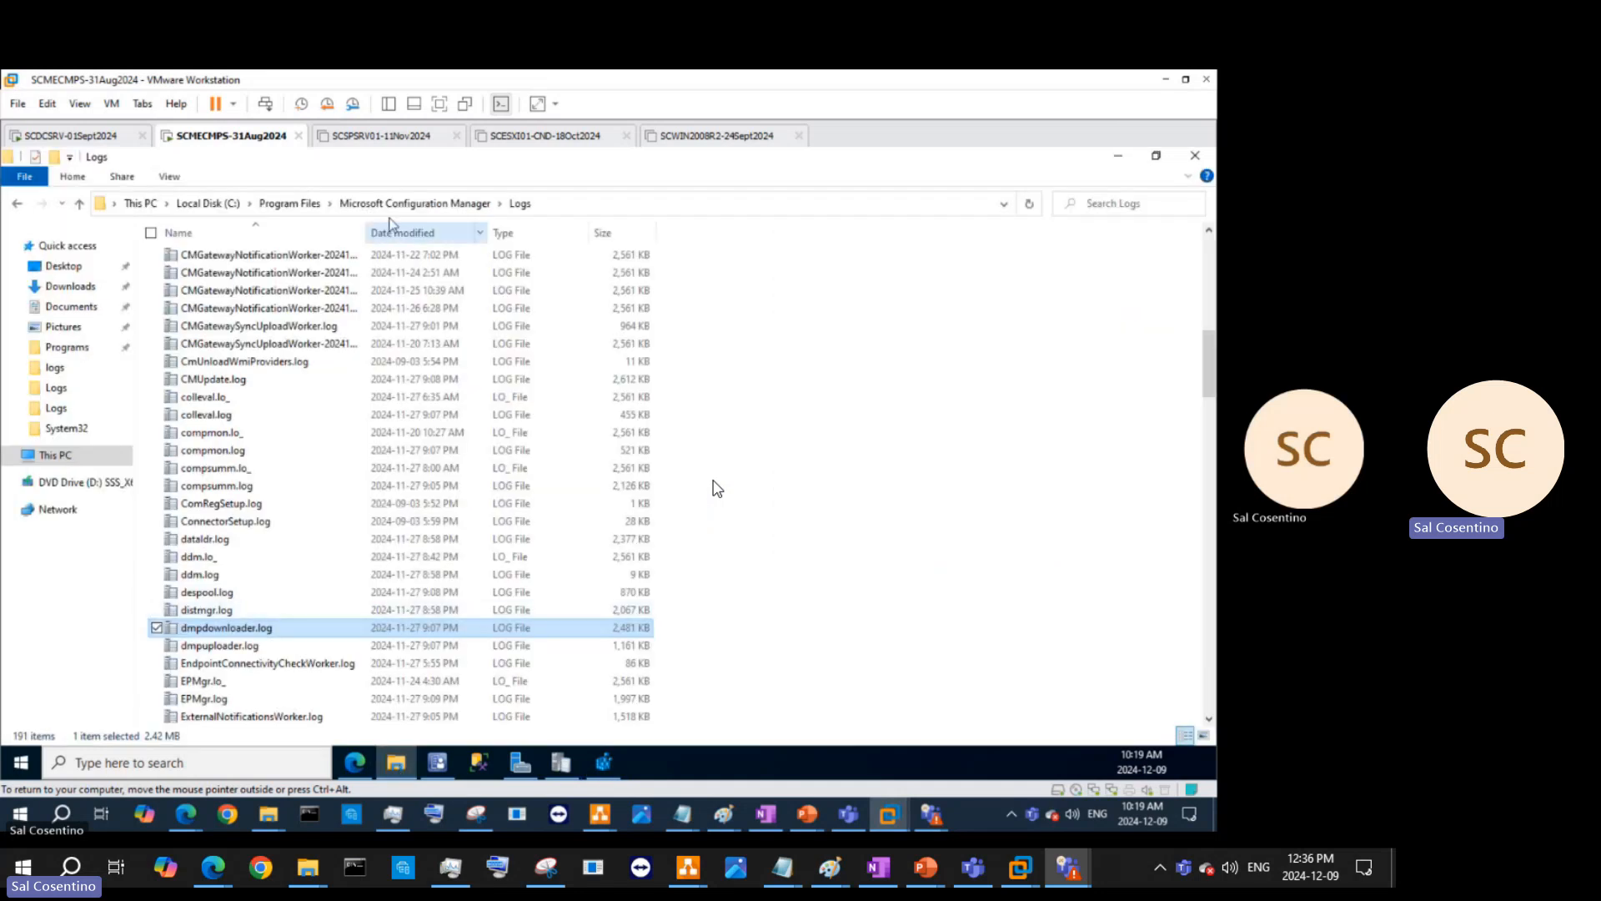
pyautogui.click(354, 205)
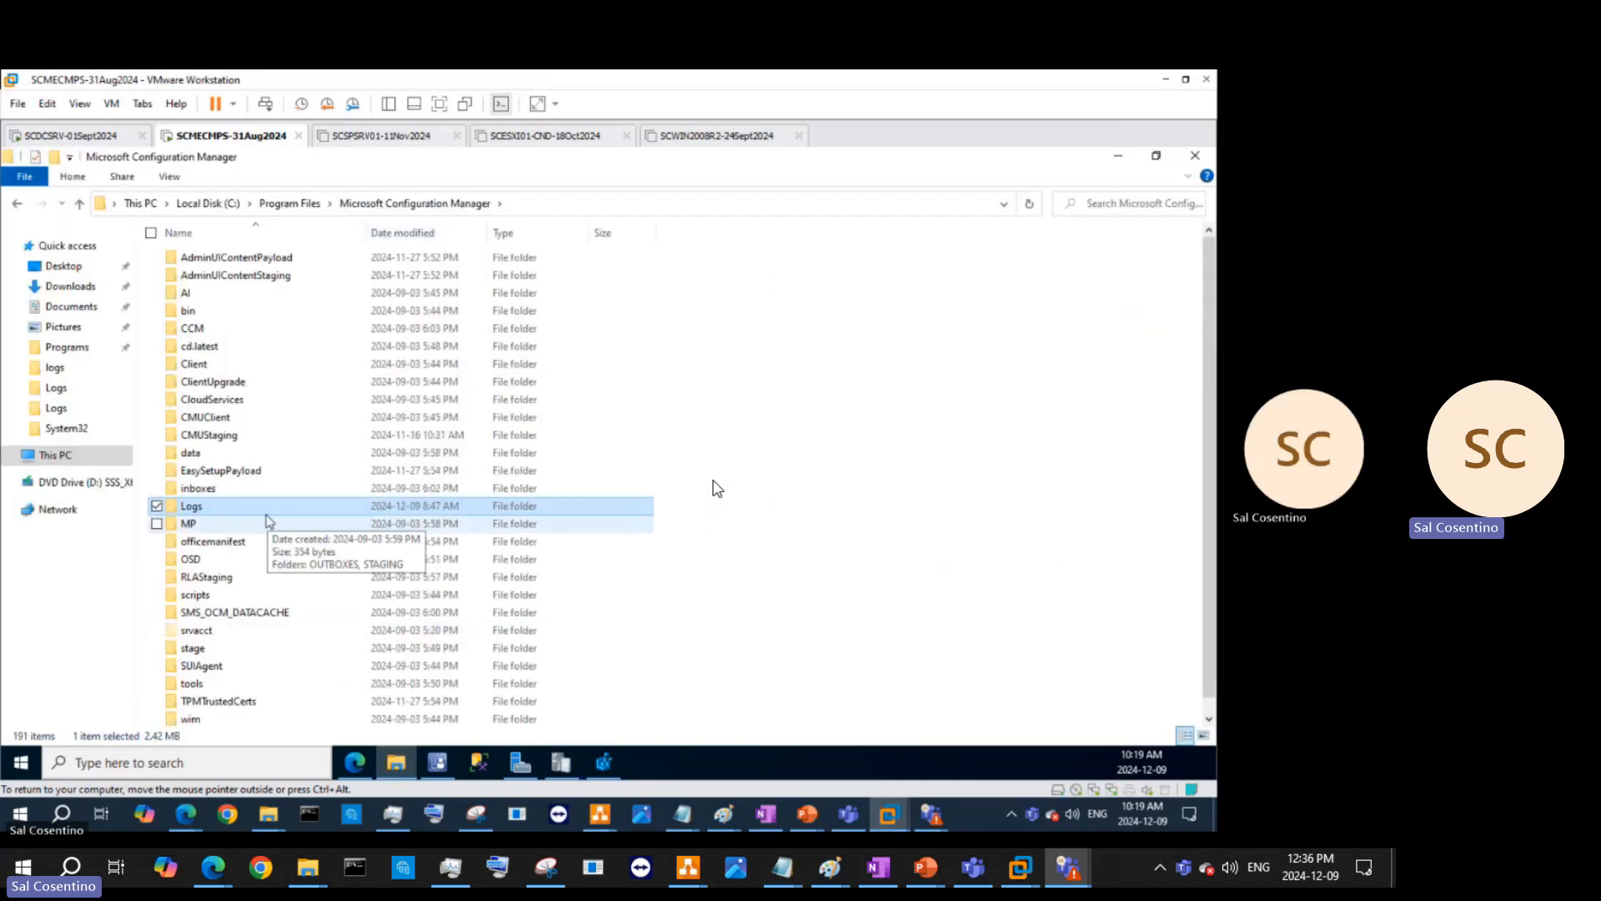
pyautogui.doubleClick(241, 489)
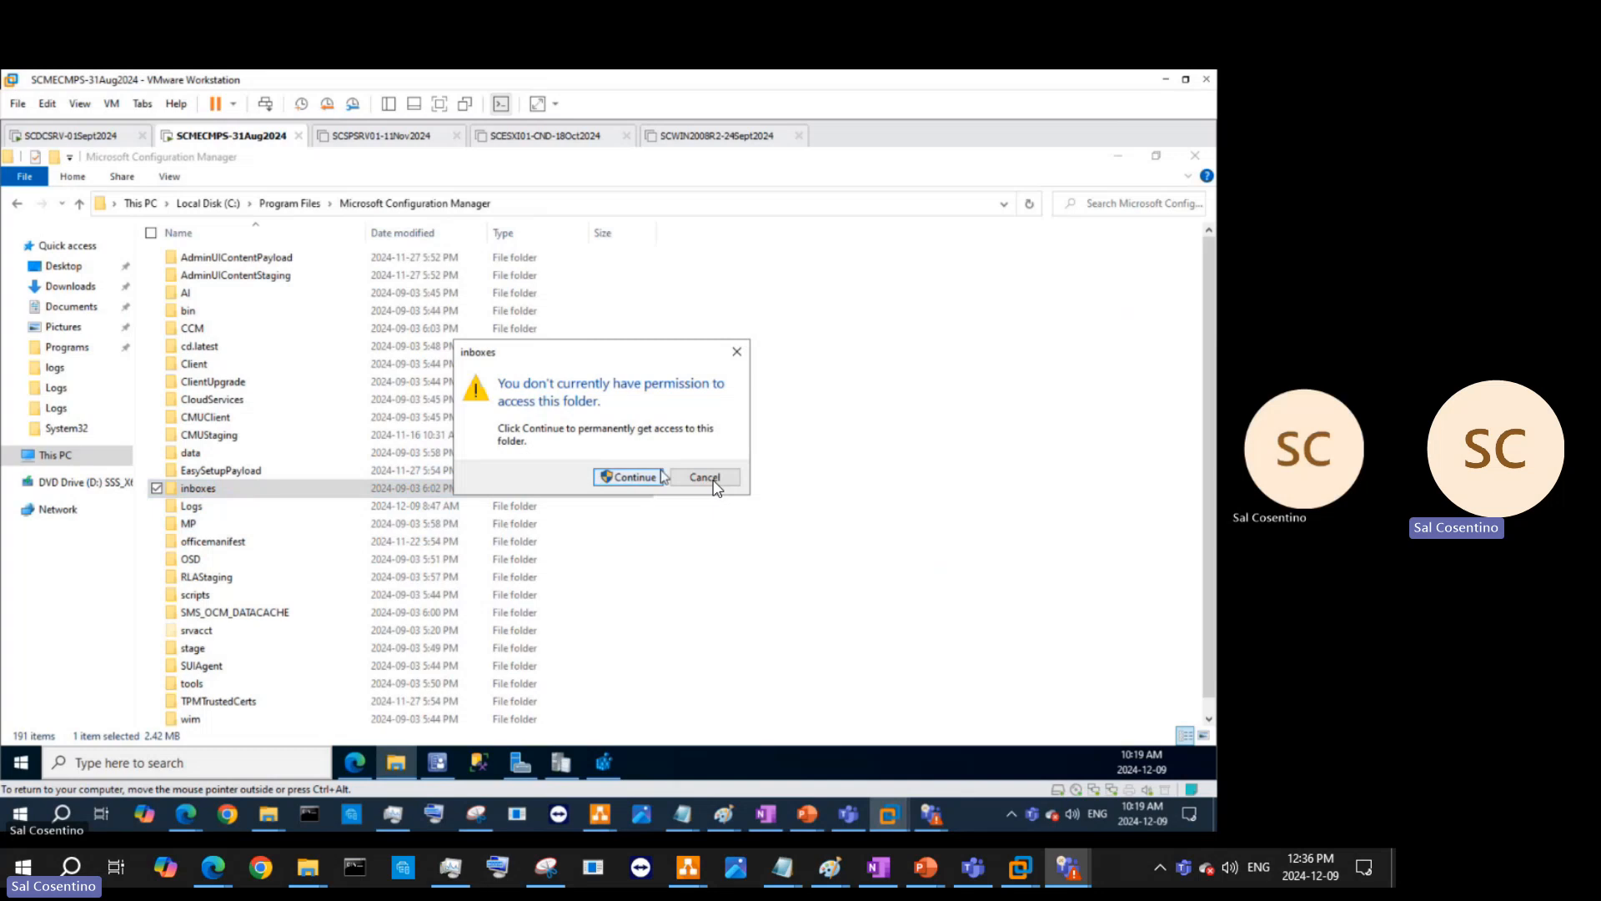
pyautogui.click(634, 477)
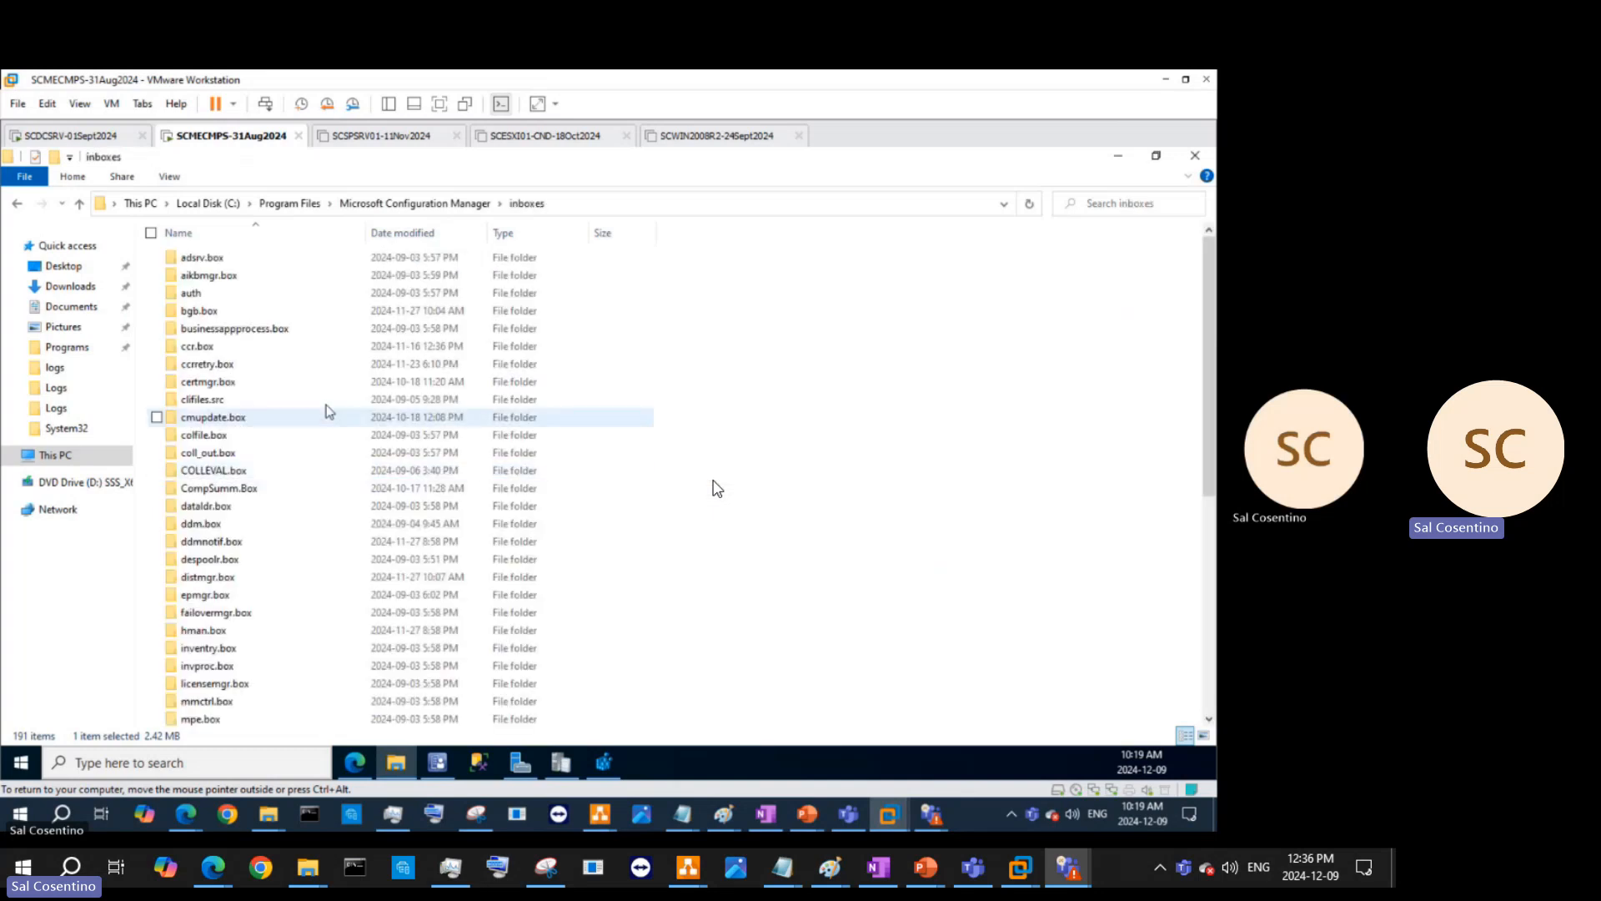
pyautogui.scroll(-4, 321, 425)
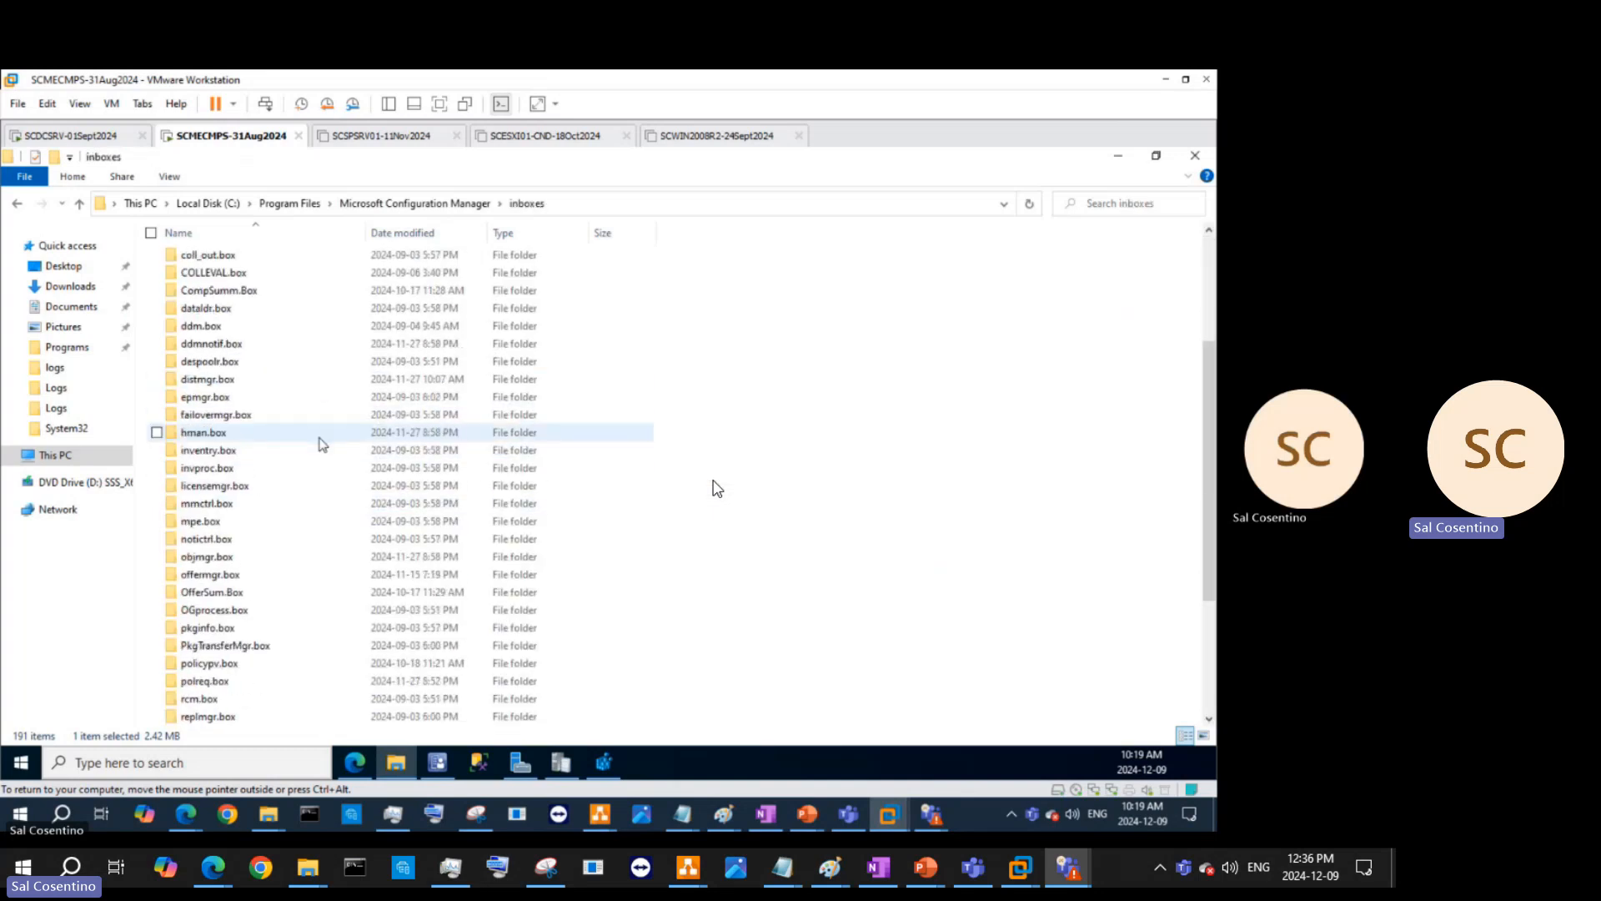
pyautogui.scroll(-4, 322, 444)
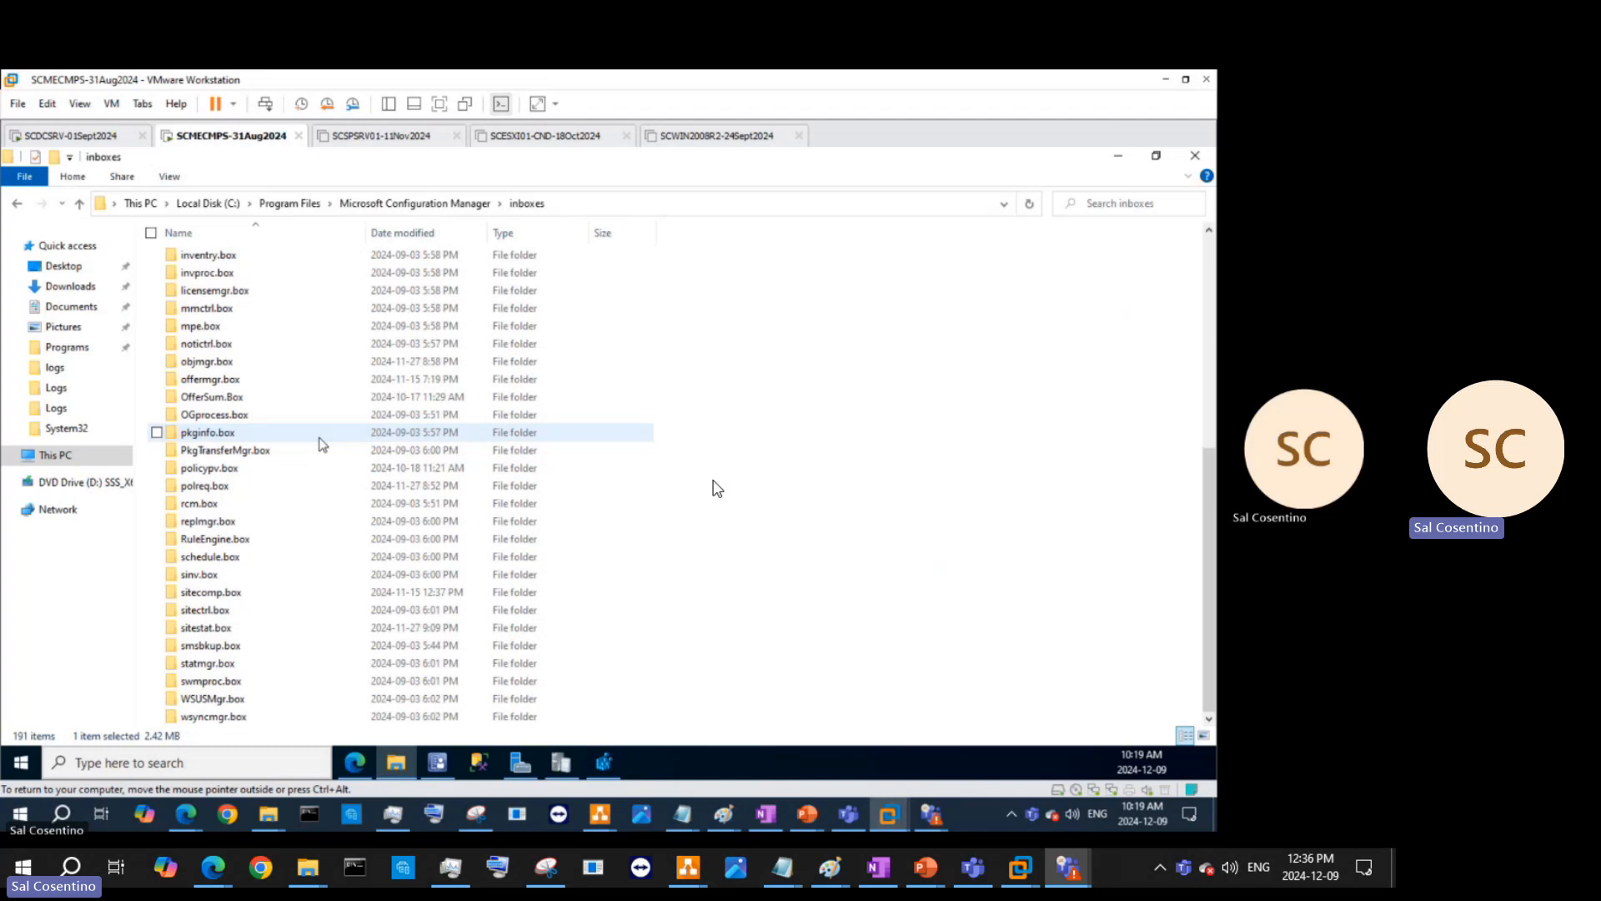
pyautogui.scroll(3, 322, 459)
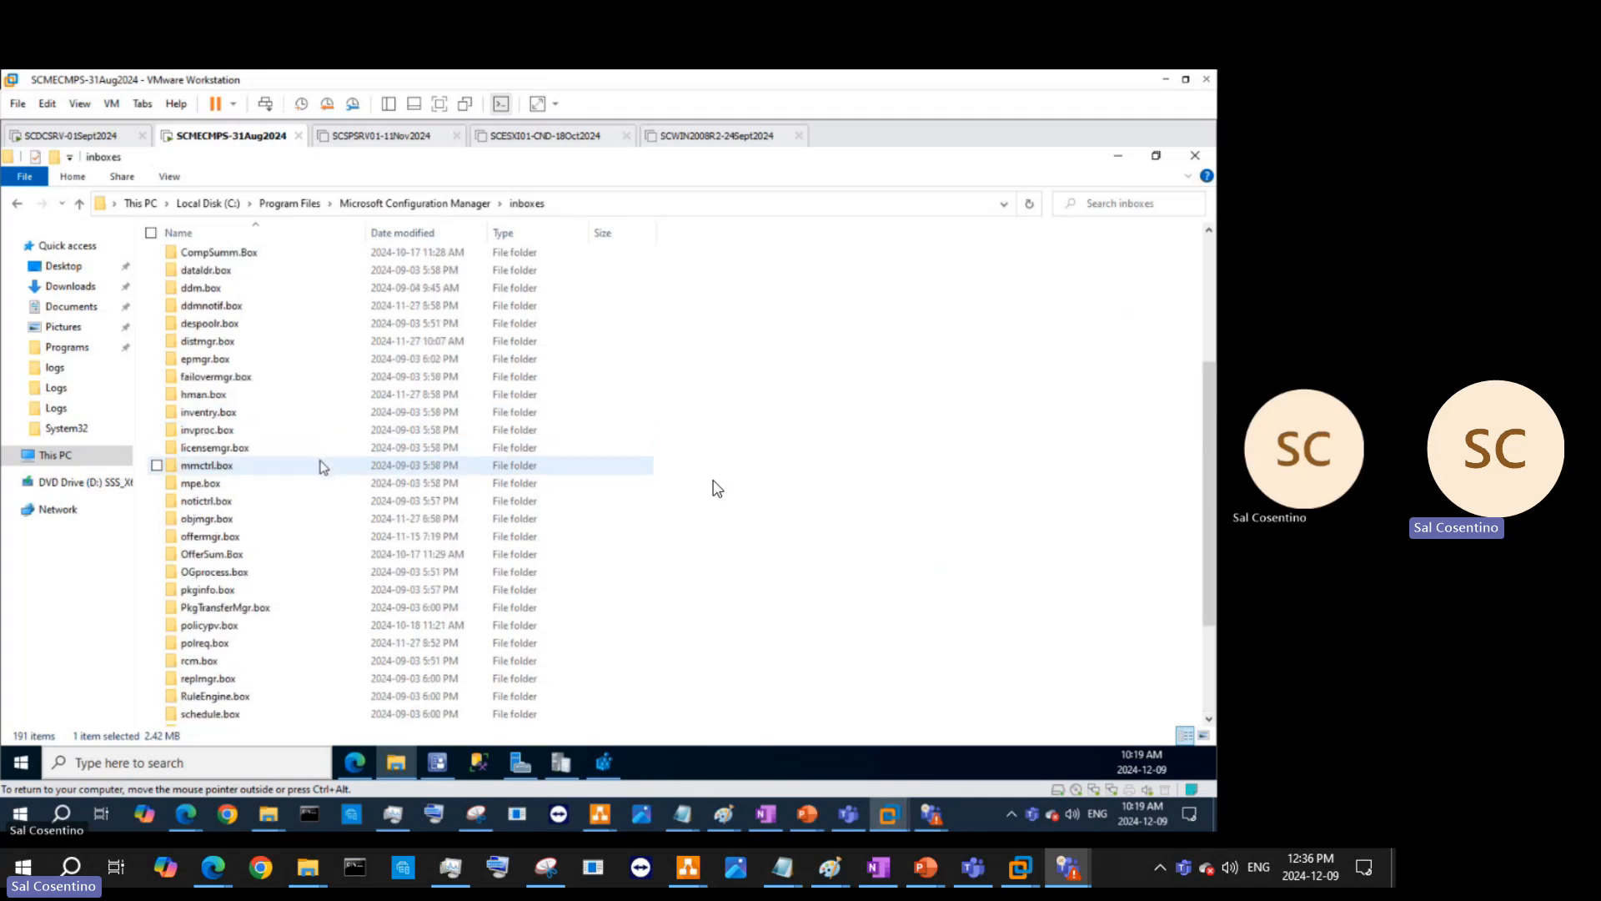
pyautogui.scroll(-3, 331, 499)
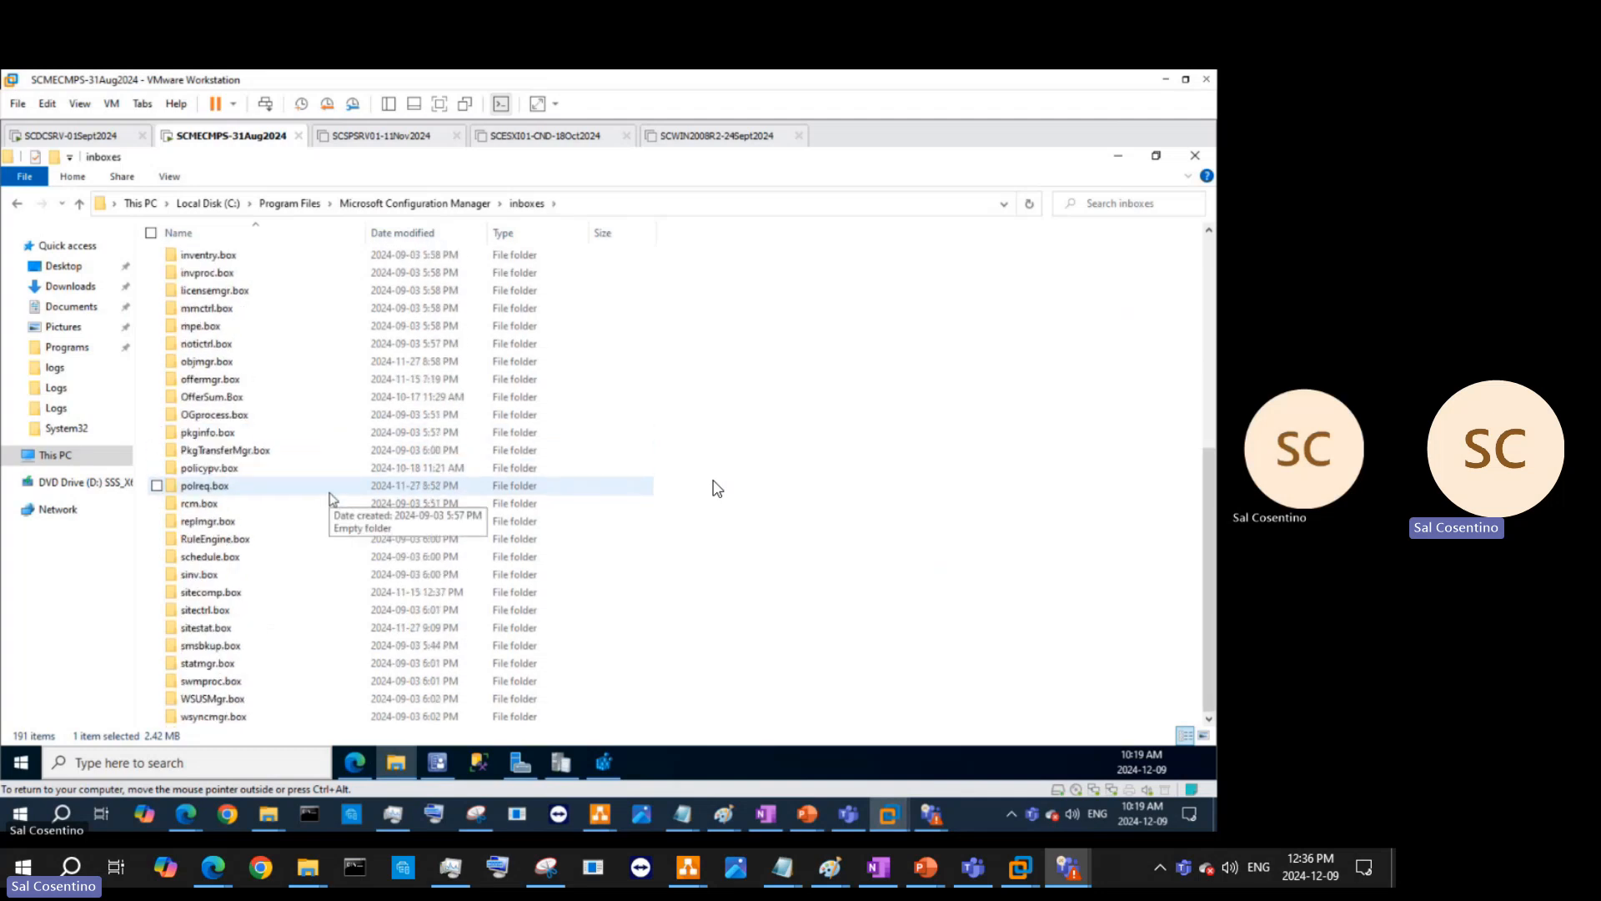
pyautogui.scroll(3, 325, 484)
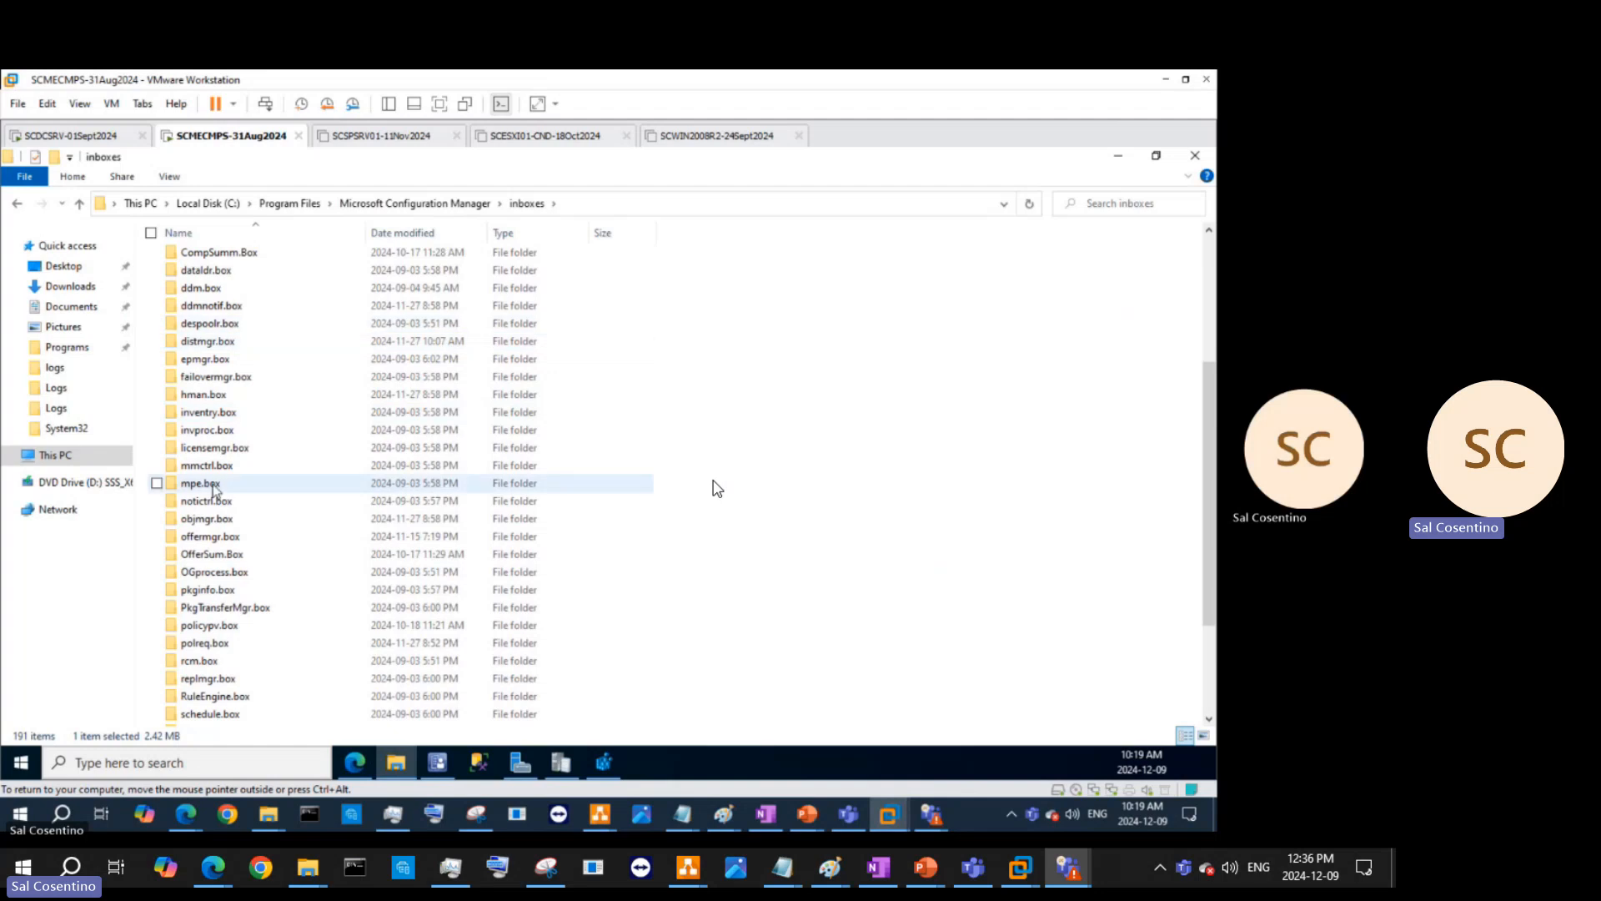
# - Check that inventry.box\bad is empty, granting access, and go back to inboxes
pyautogui.doubleClick(225, 413)
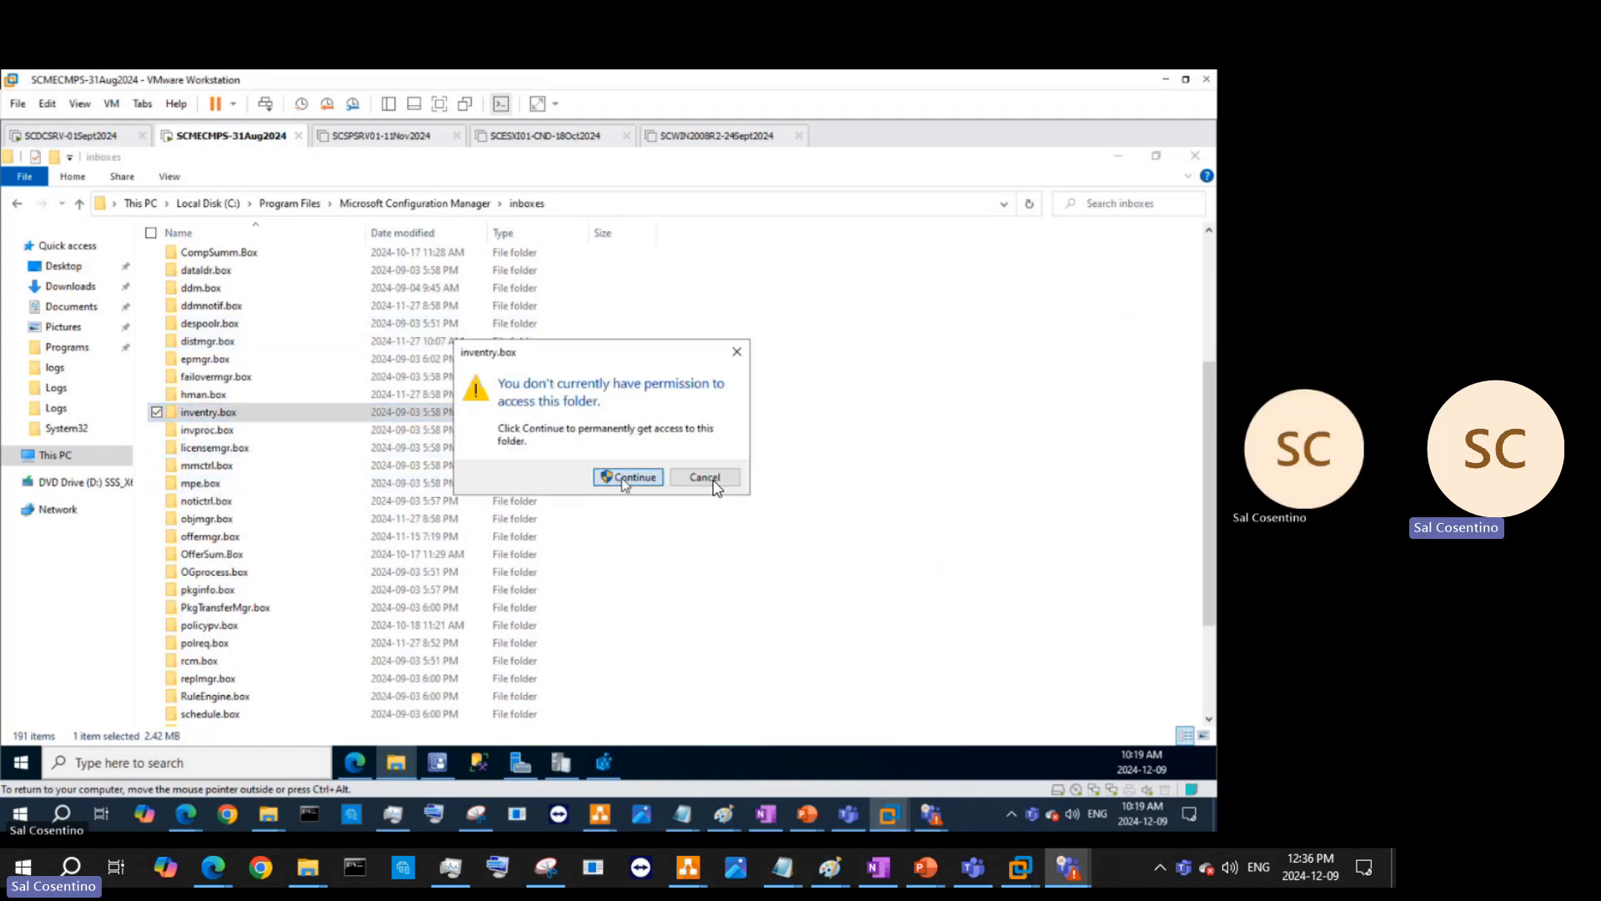
pyautogui.click(627, 477)
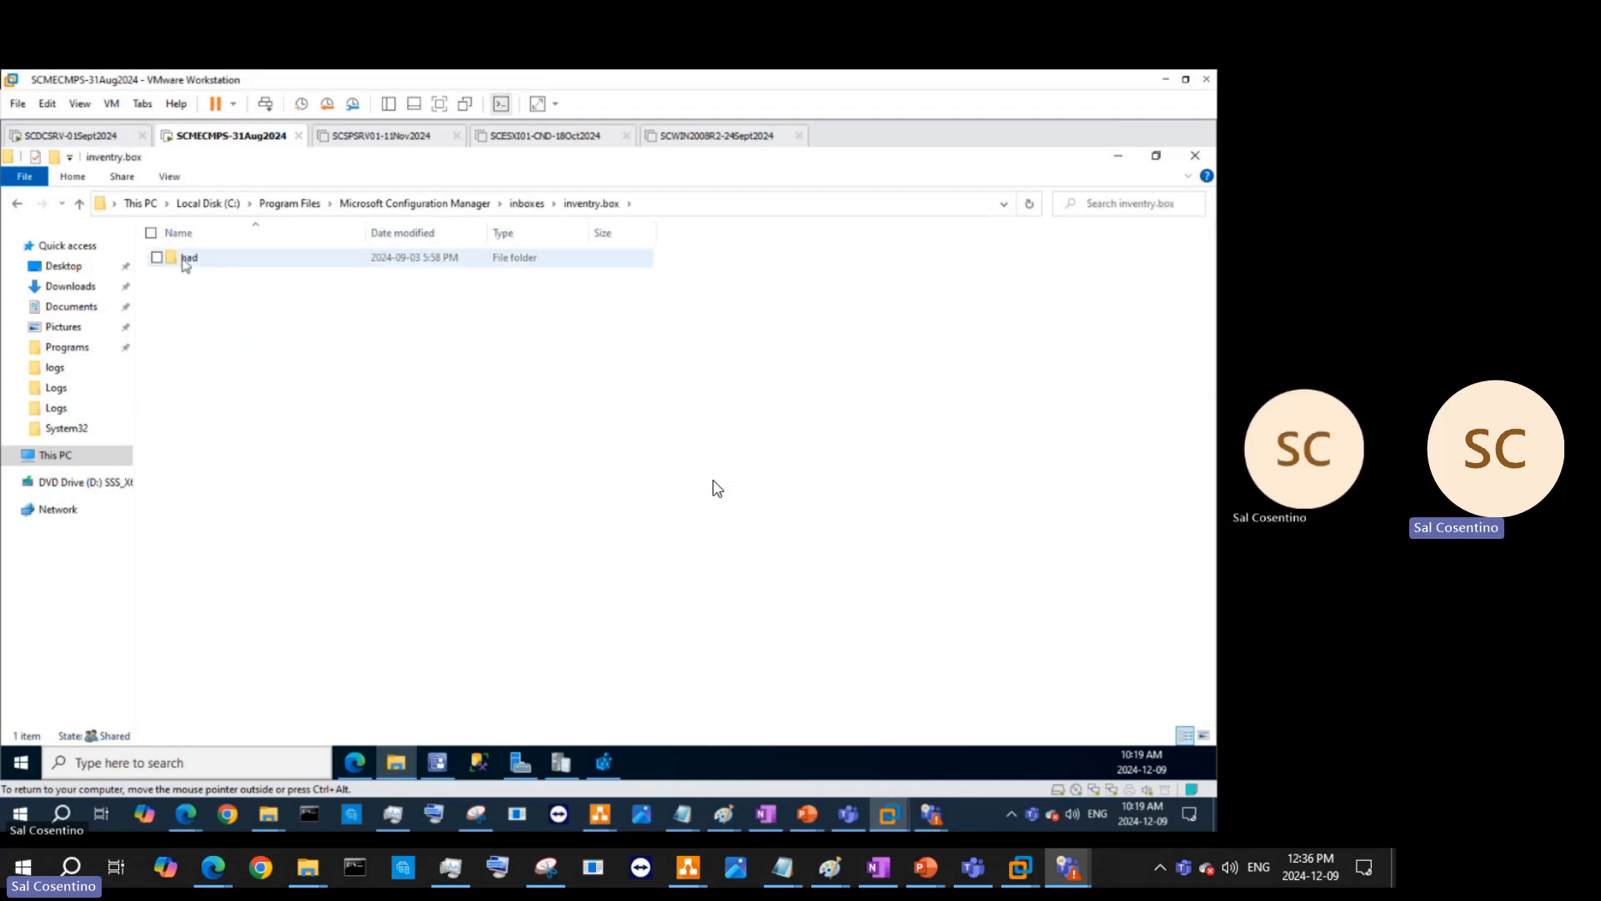
pyautogui.click(185, 260)
pyautogui.doubleClick(185, 259)
pyautogui.click(629, 477)
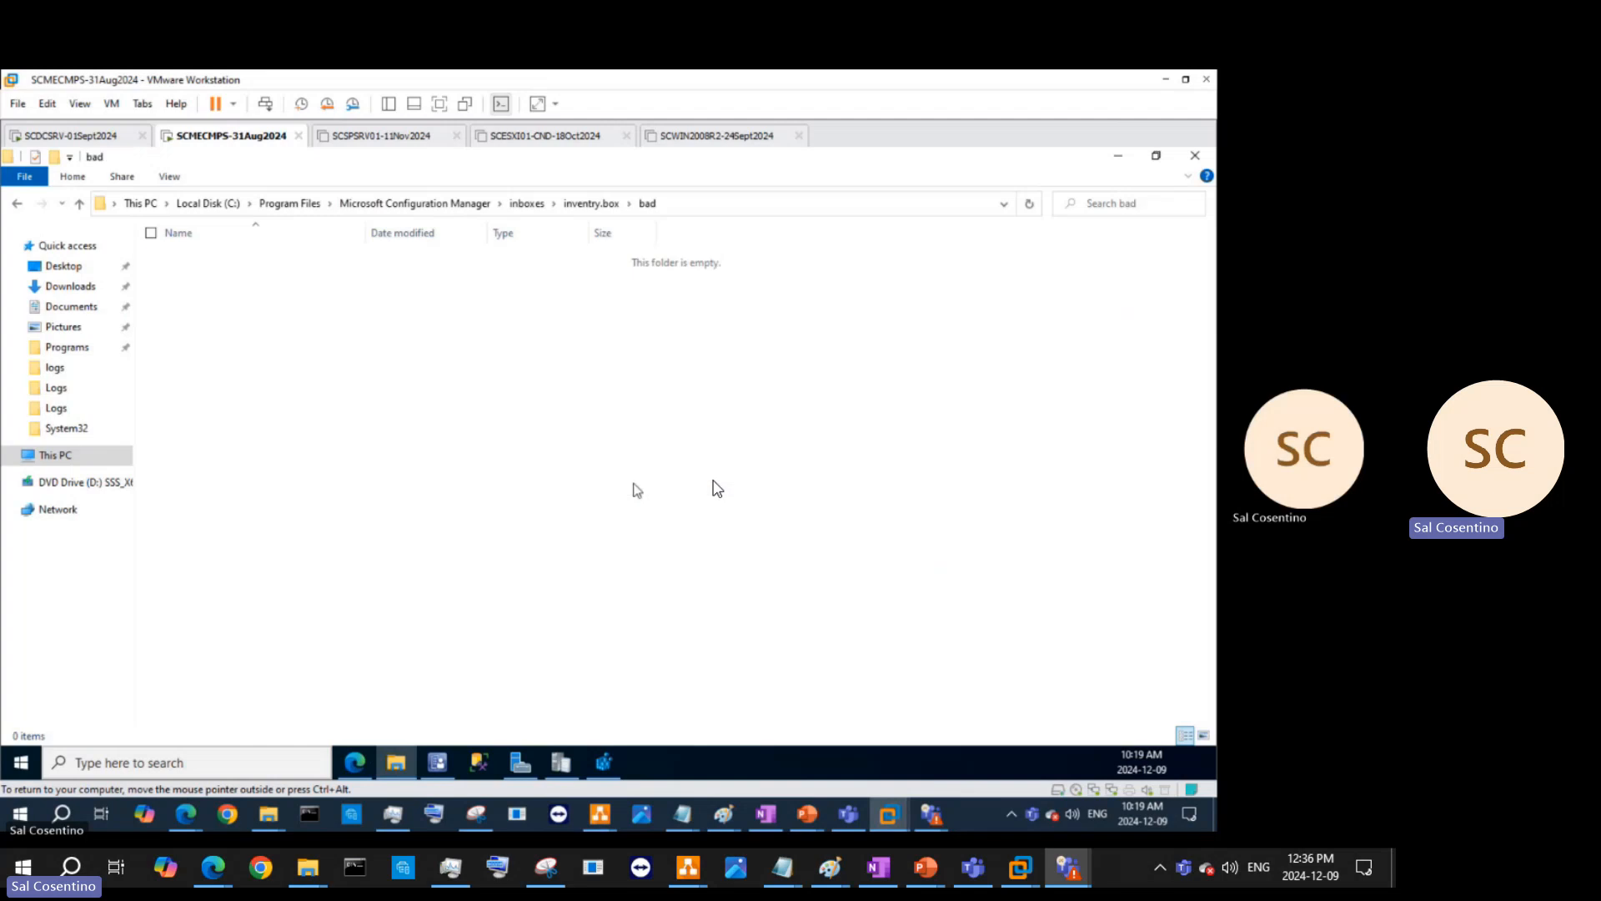
pyautogui.click(526, 204)
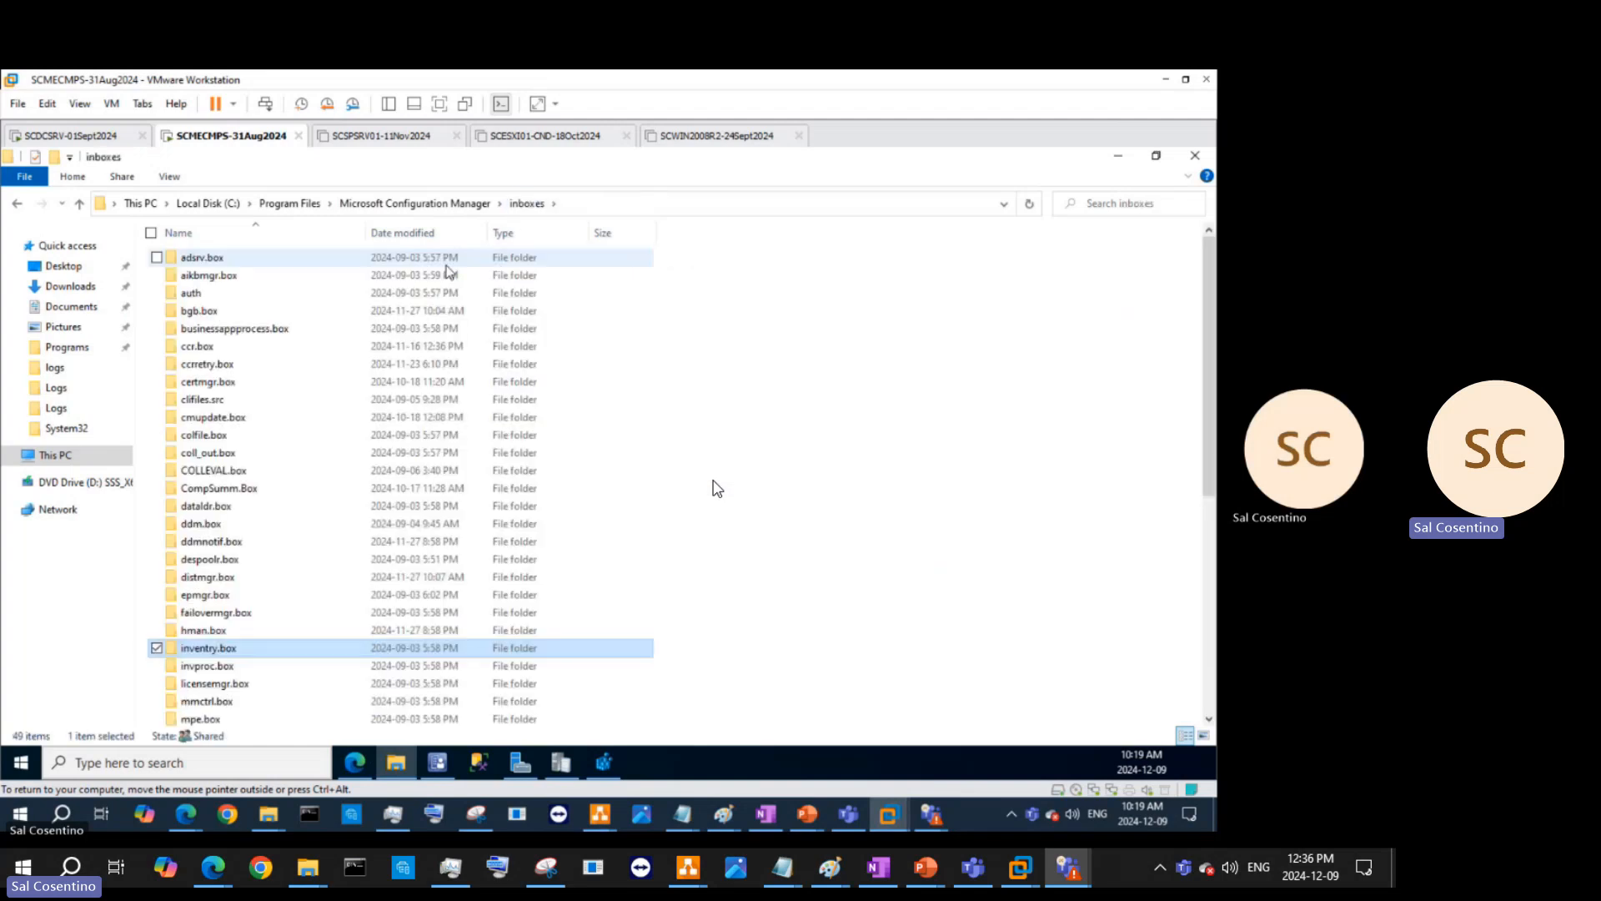
# - Check that wsyncmgr.box\outbox is empty, then return to the inboxes folder
pyautogui.scroll(-7, 350, 523)
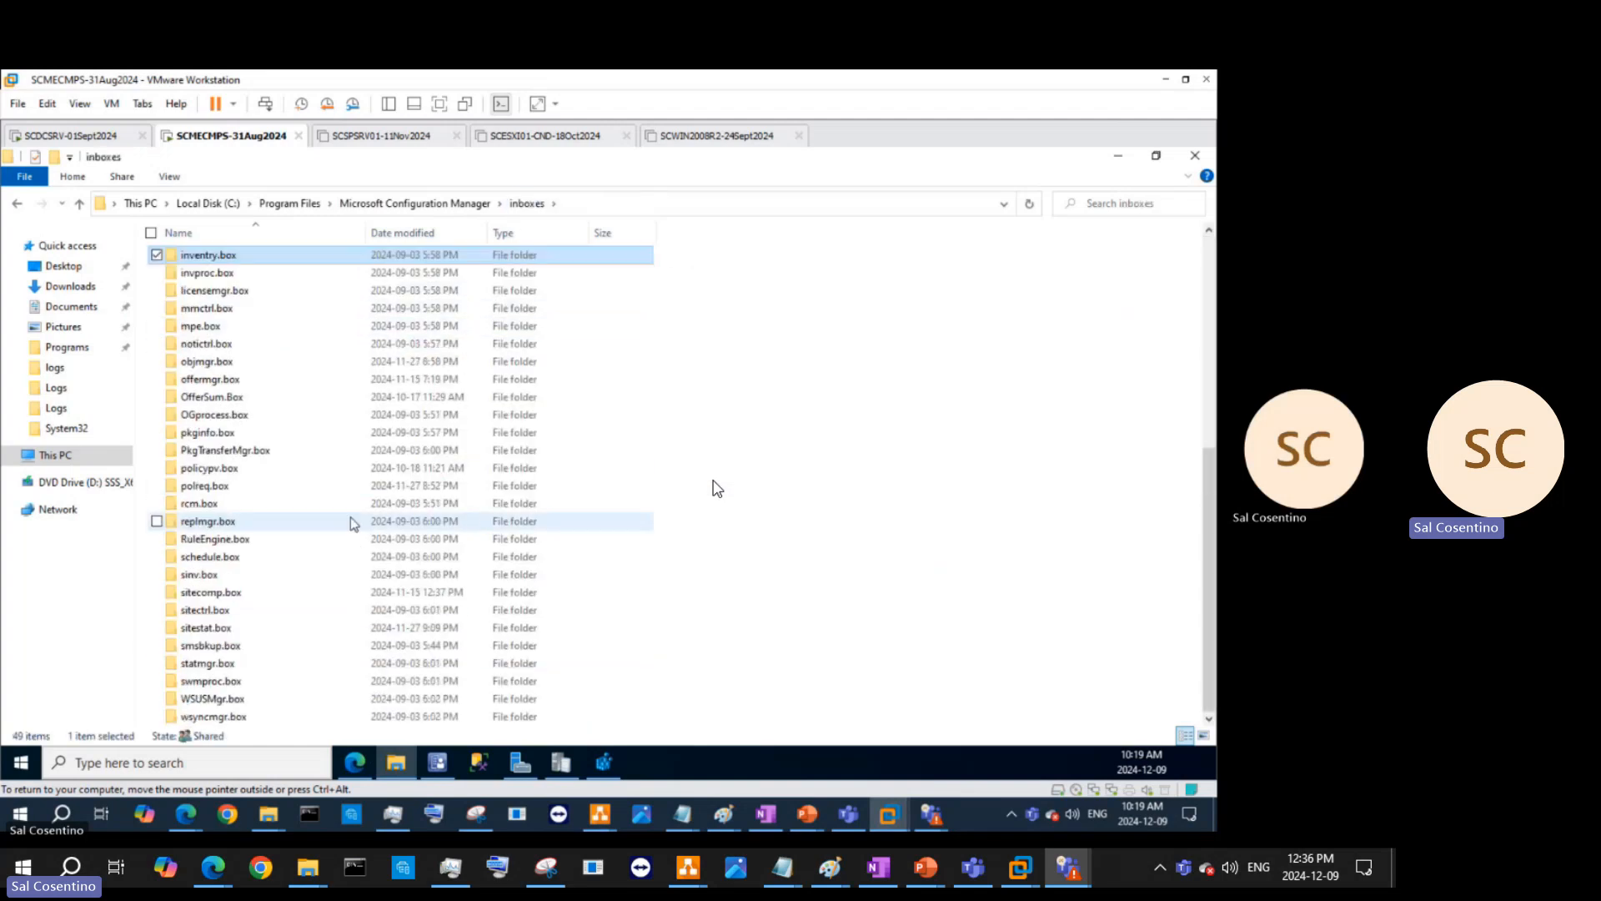
pyautogui.doubleClick(236, 719)
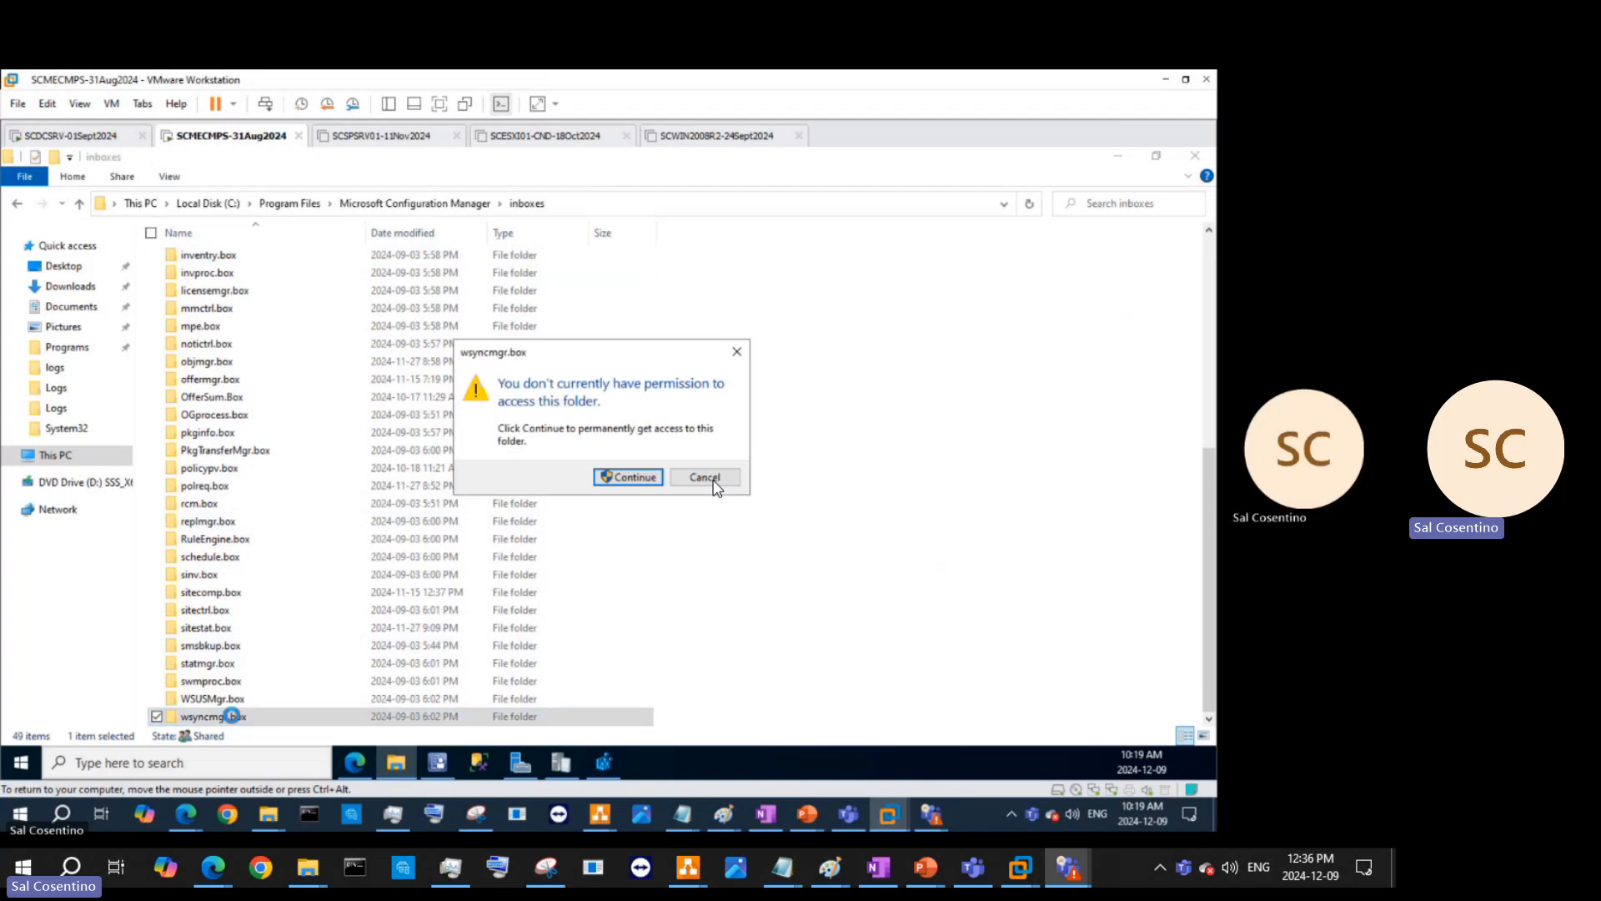
pyautogui.click(621, 476)
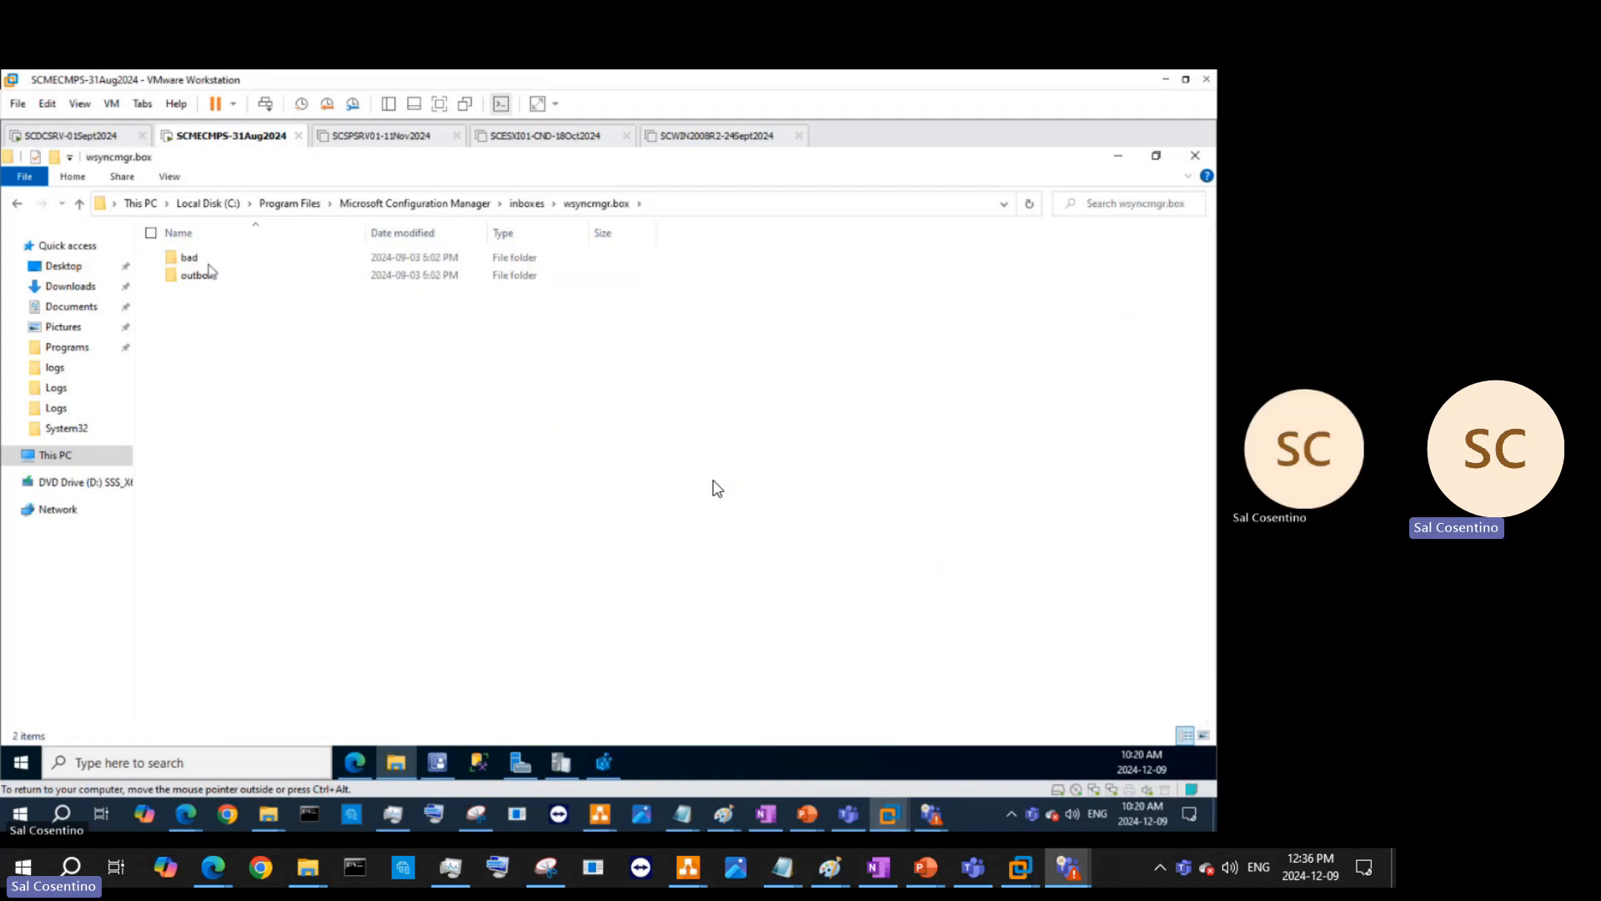
pyautogui.doubleClick(208, 271)
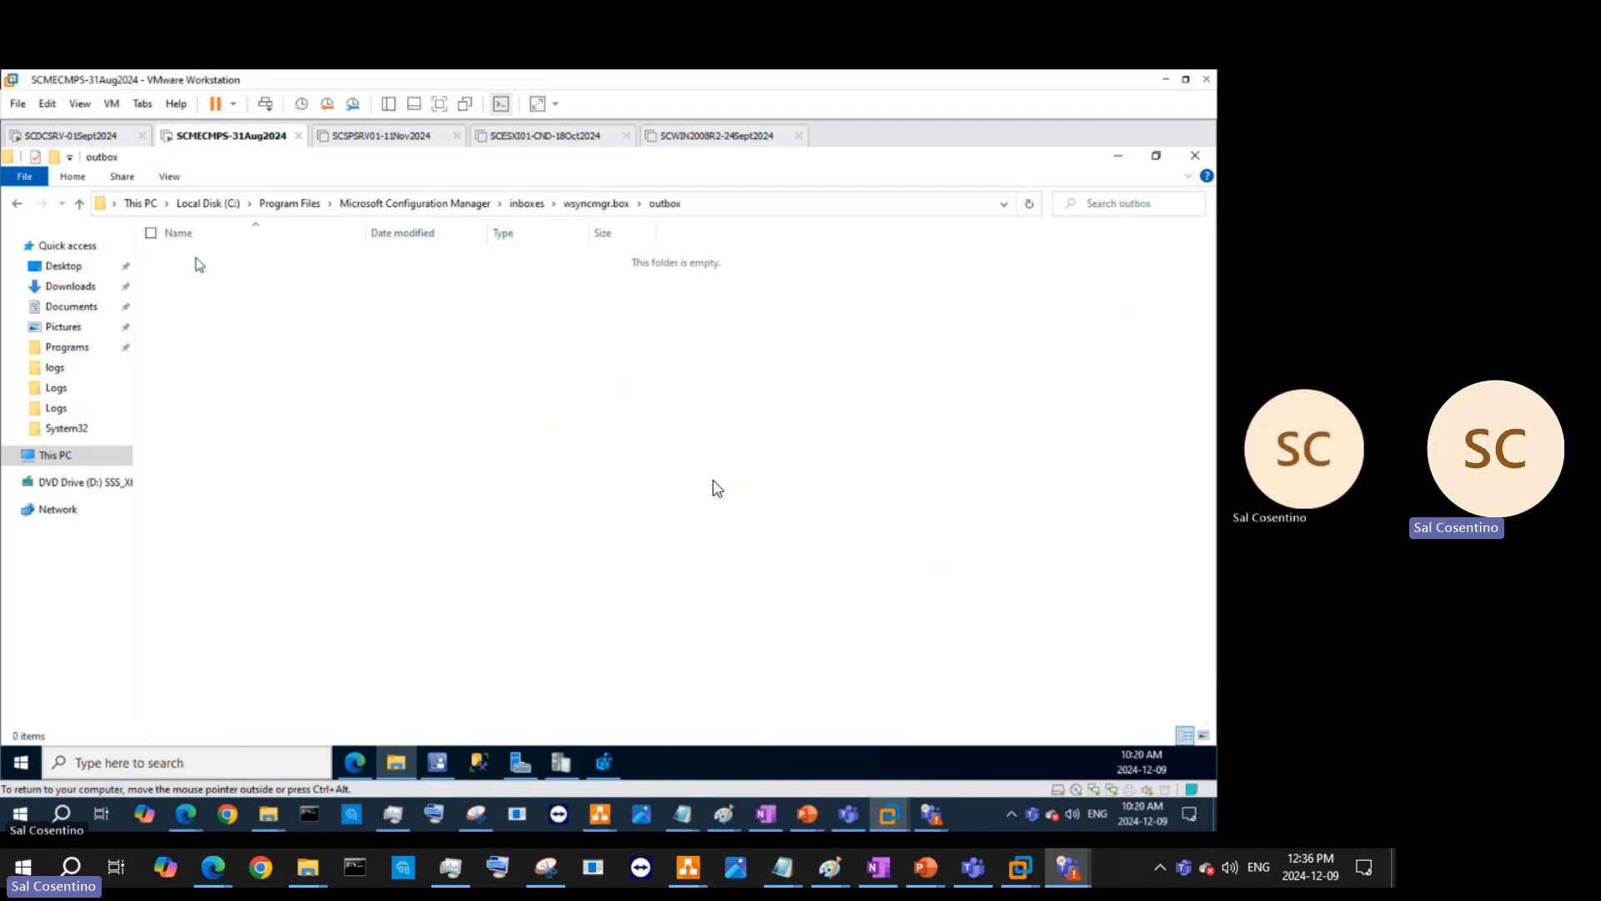
pyautogui.click(526, 203)
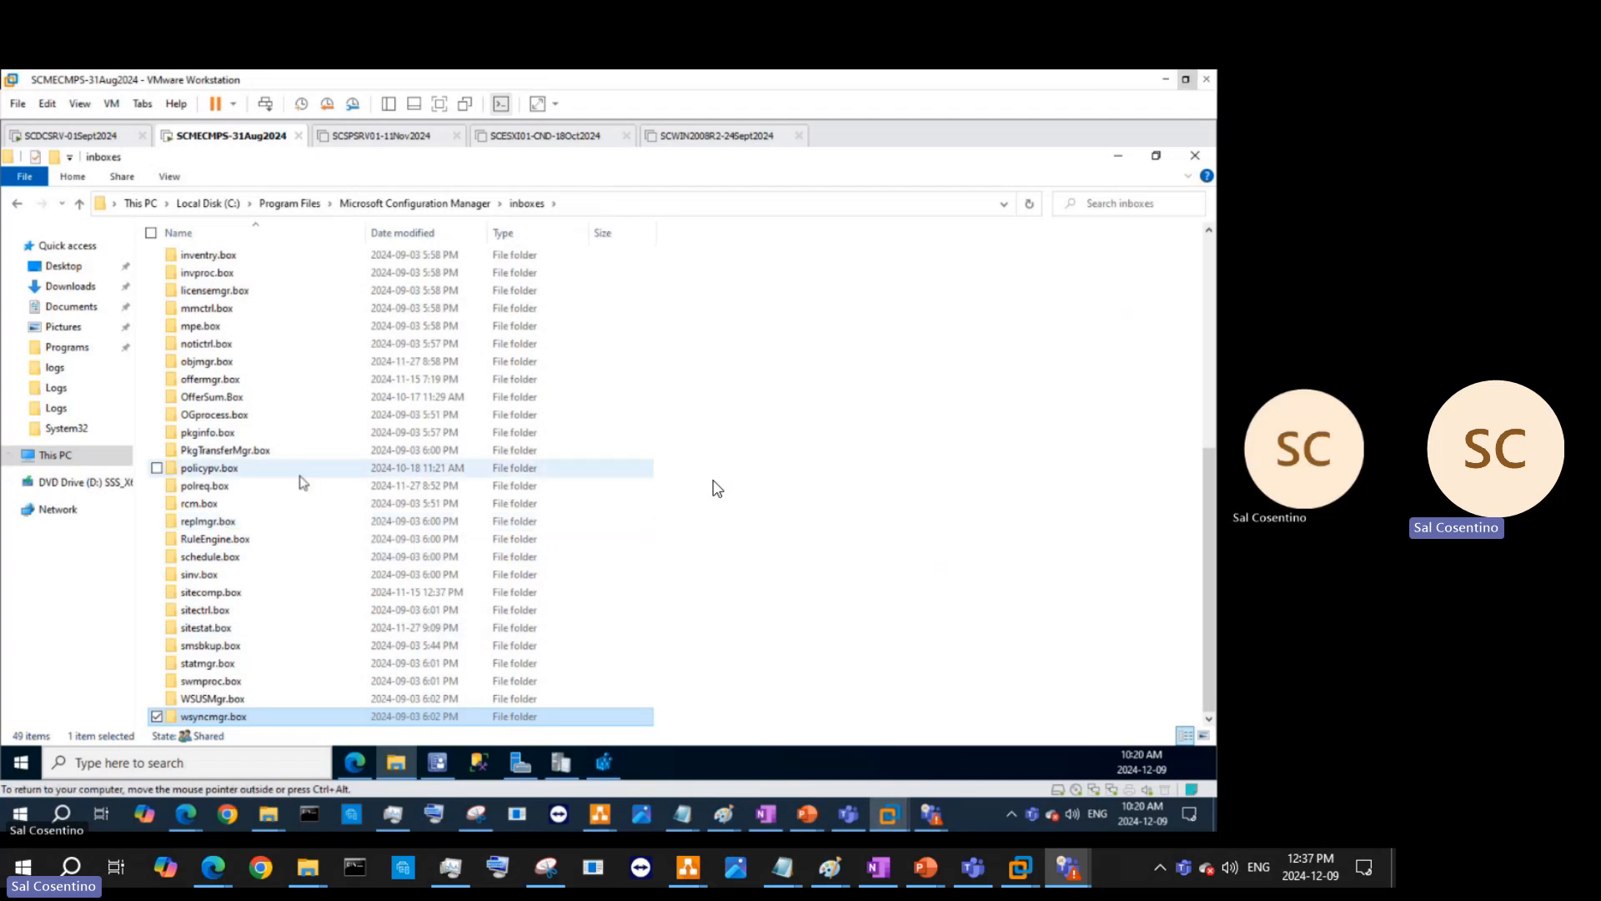
pyautogui.scroll(5, 284, 659)
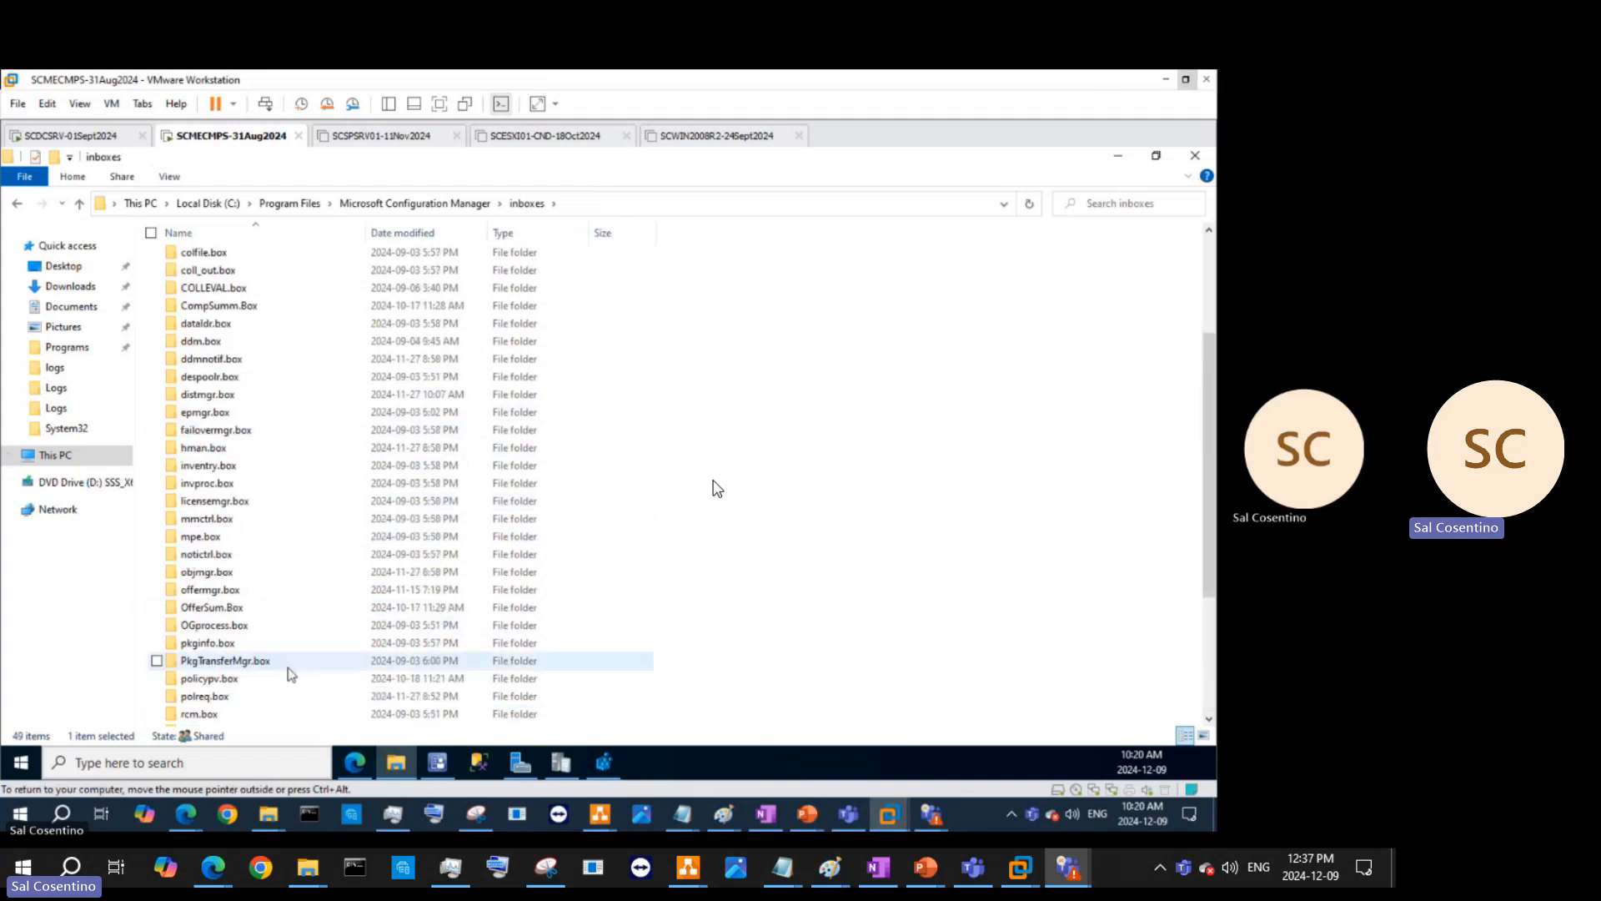
pyautogui.scroll(2, 291, 674)
pyautogui.hotkey('ctrl', 'alt')
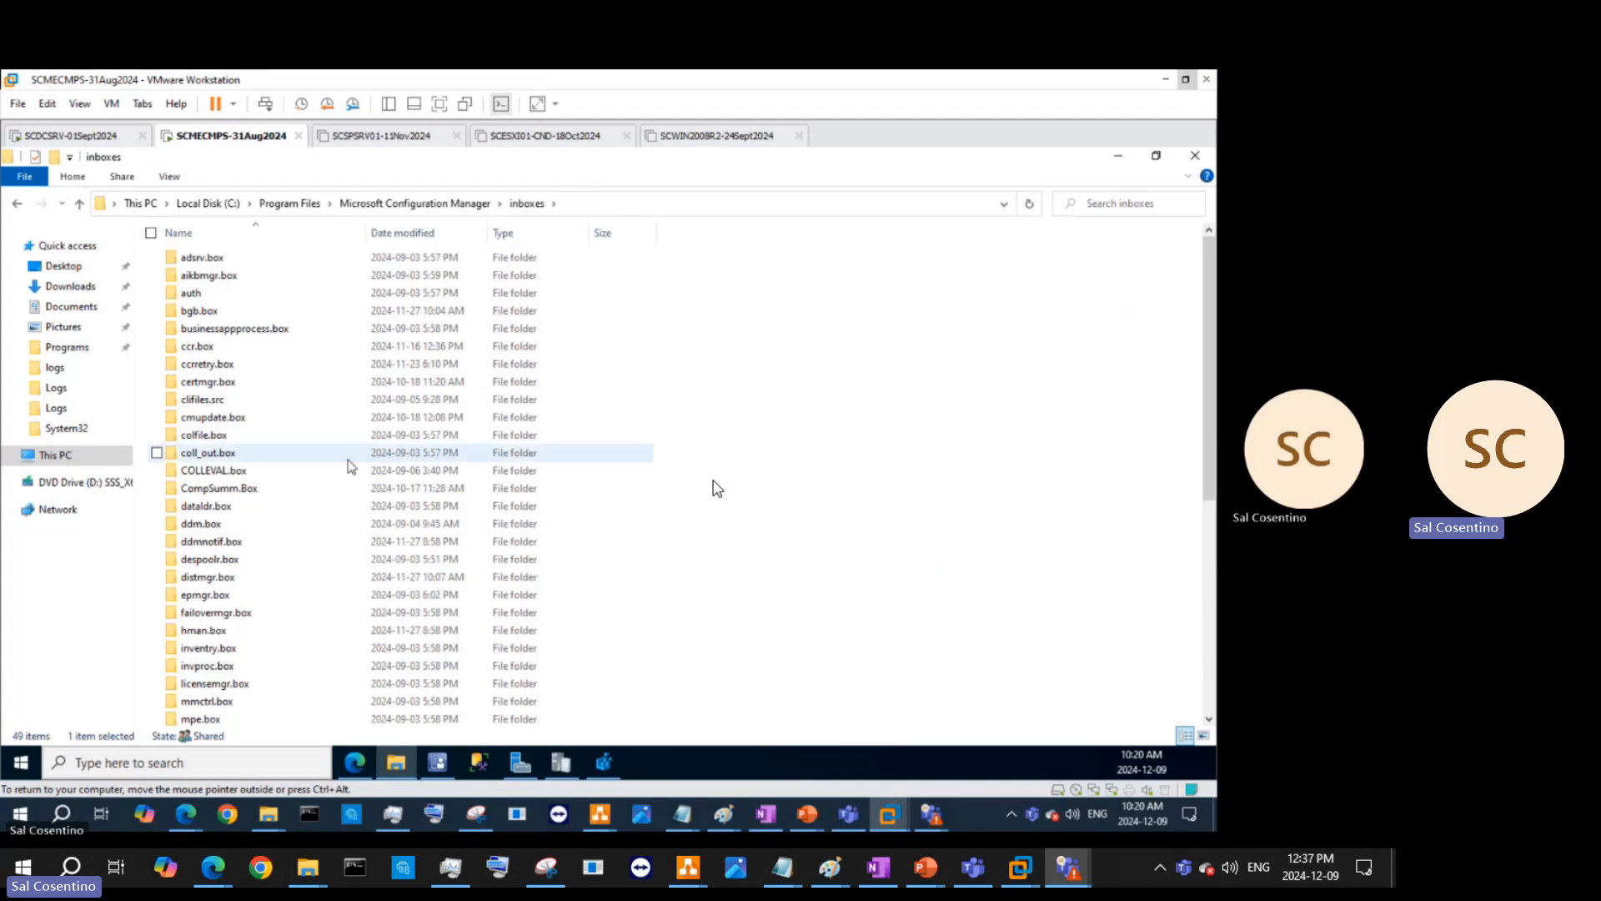
pyautogui.scroll(-8, 404, 489)
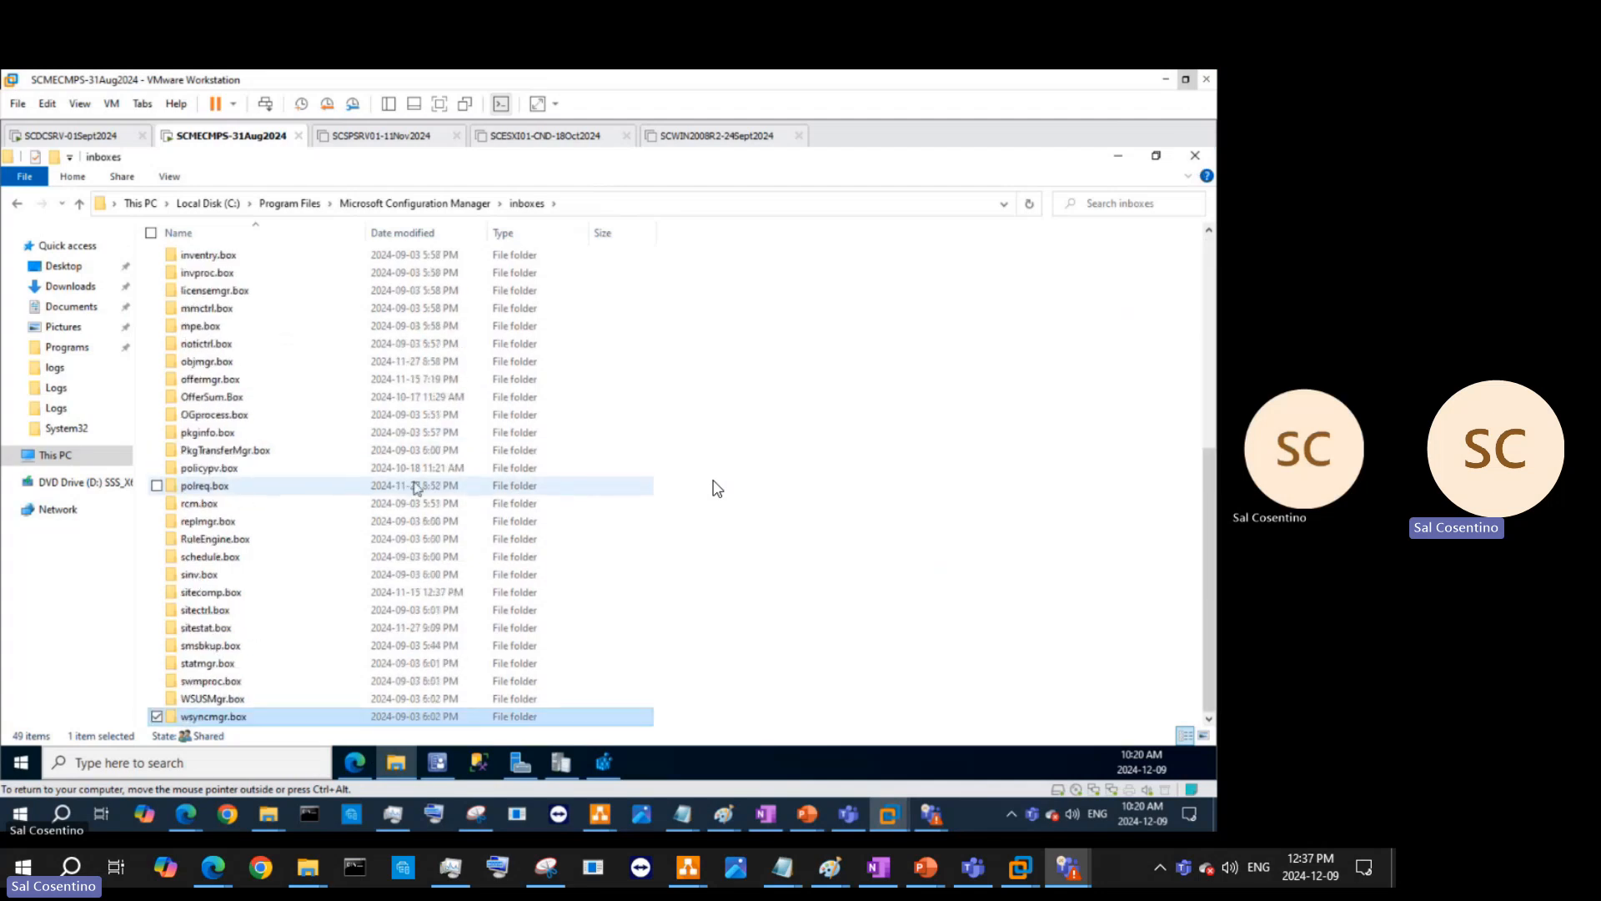
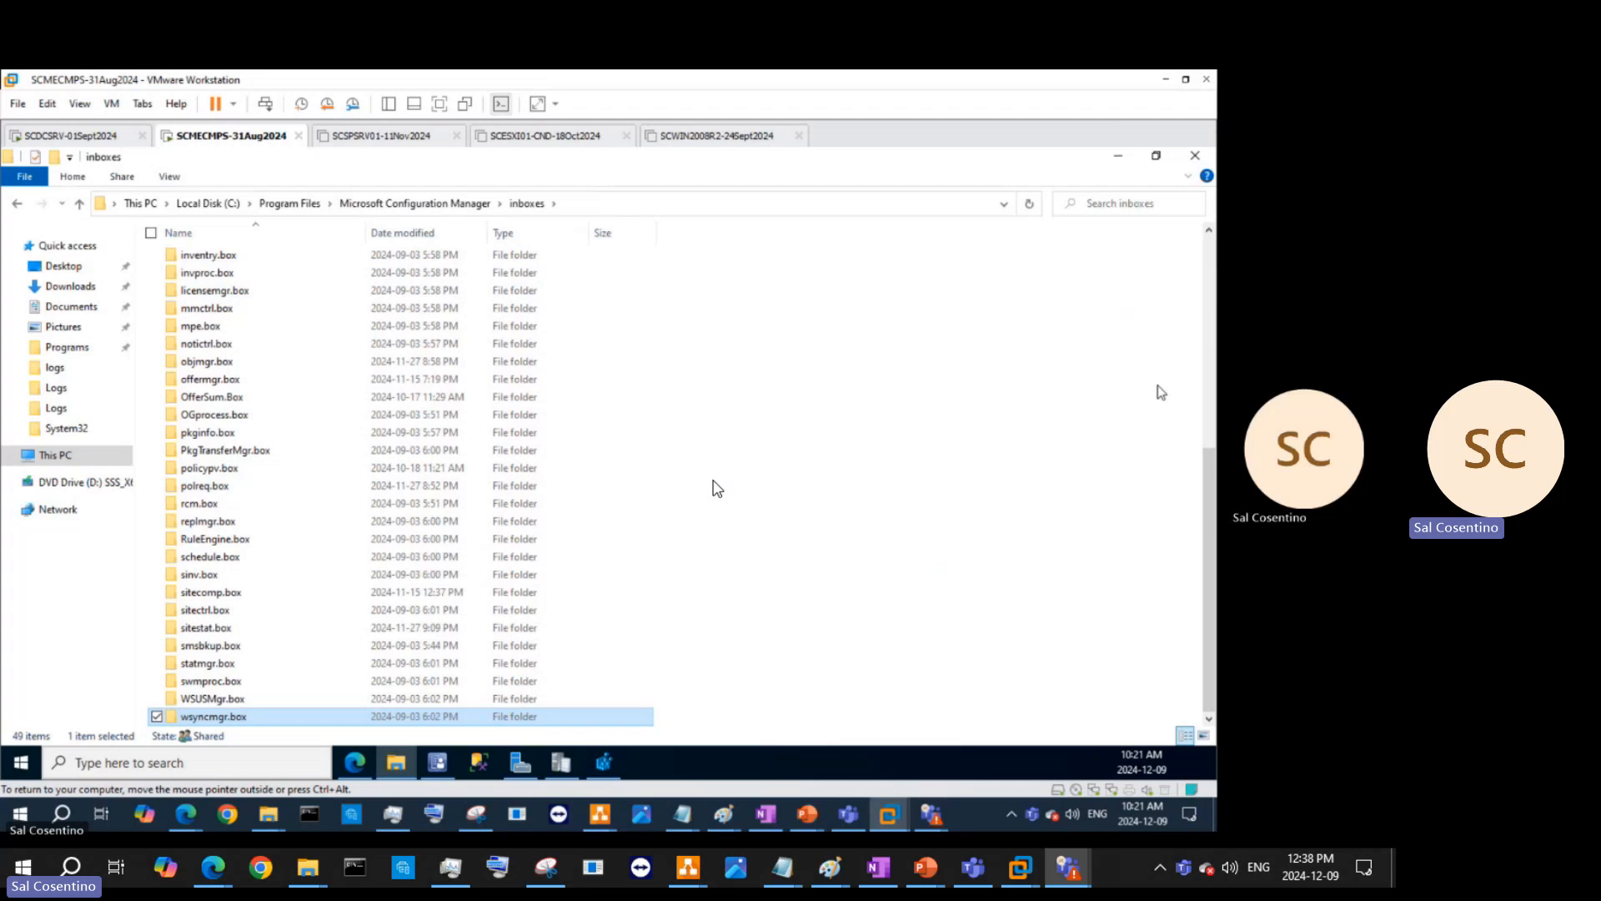
# - Minimize the VM's inboxes folder window and bring up the OneNote DMPDownloader.log notes
pyautogui.click(1122, 156)
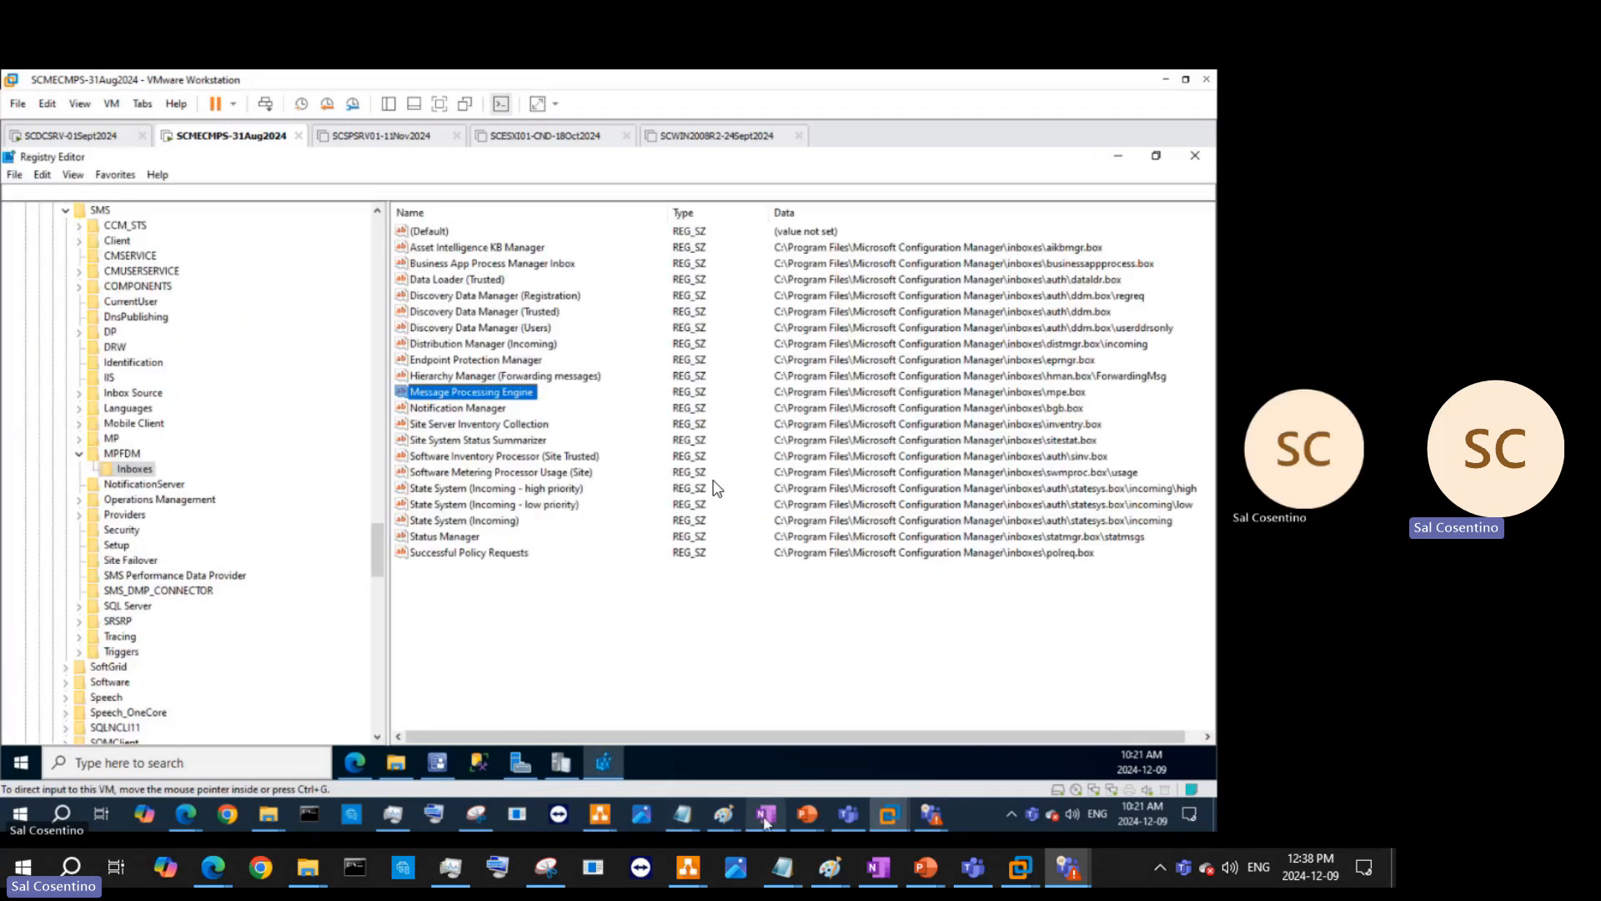
pyautogui.click(766, 814)
pyautogui.scroll(15, 715, 488)
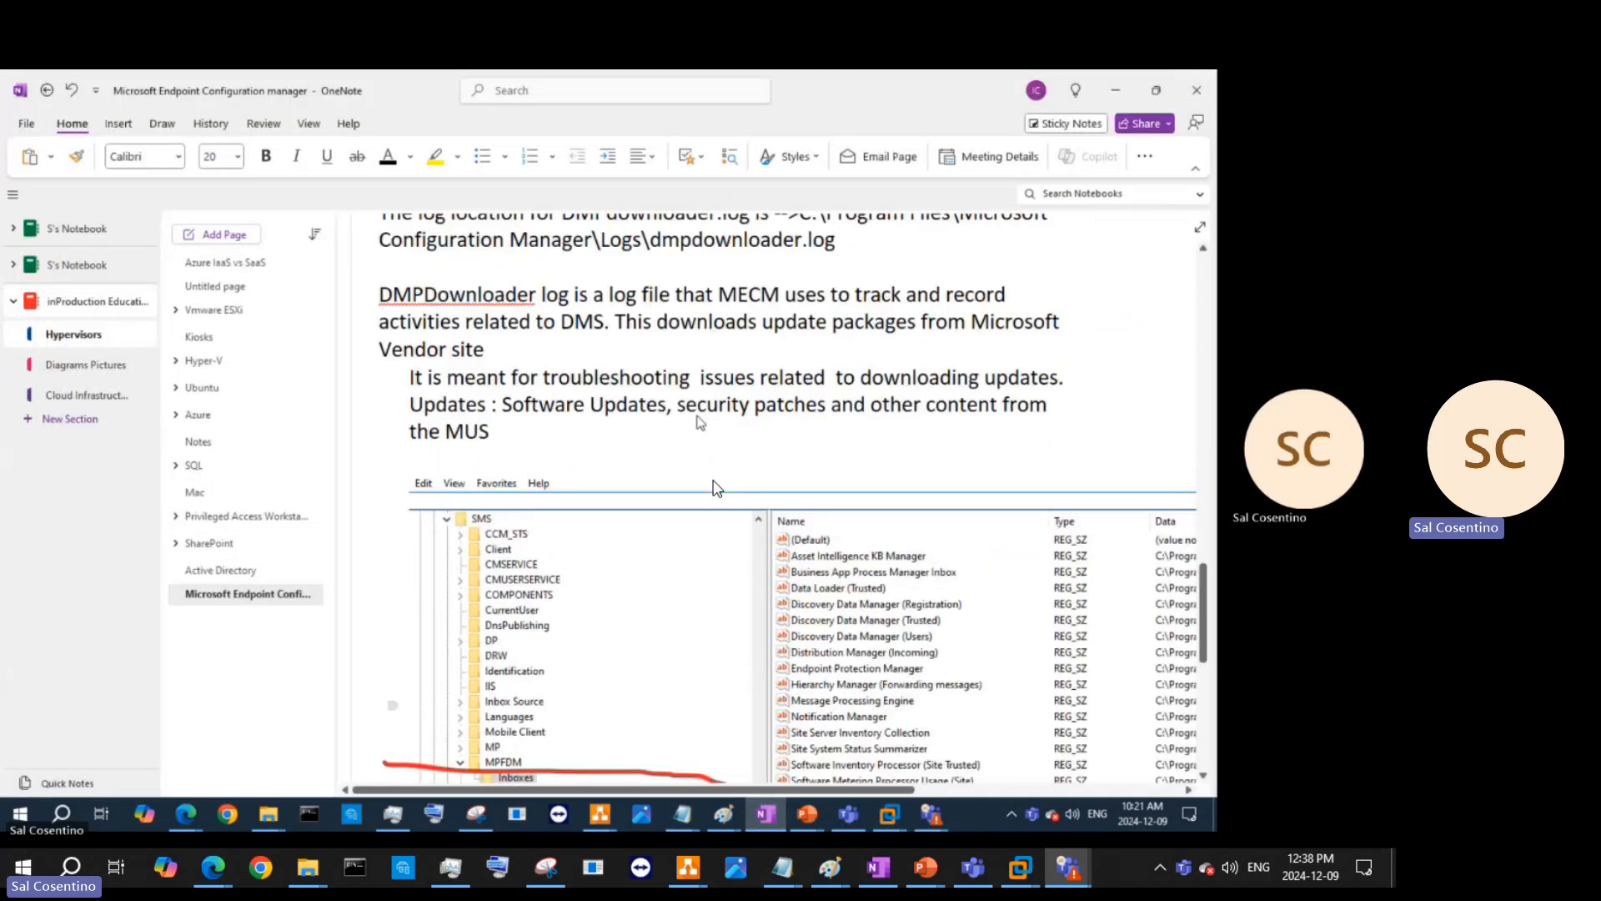
# - Below 'the MUS', add the line that the logs are critical for diagnosing and resolving update download issues
pyautogui.click(600, 720)
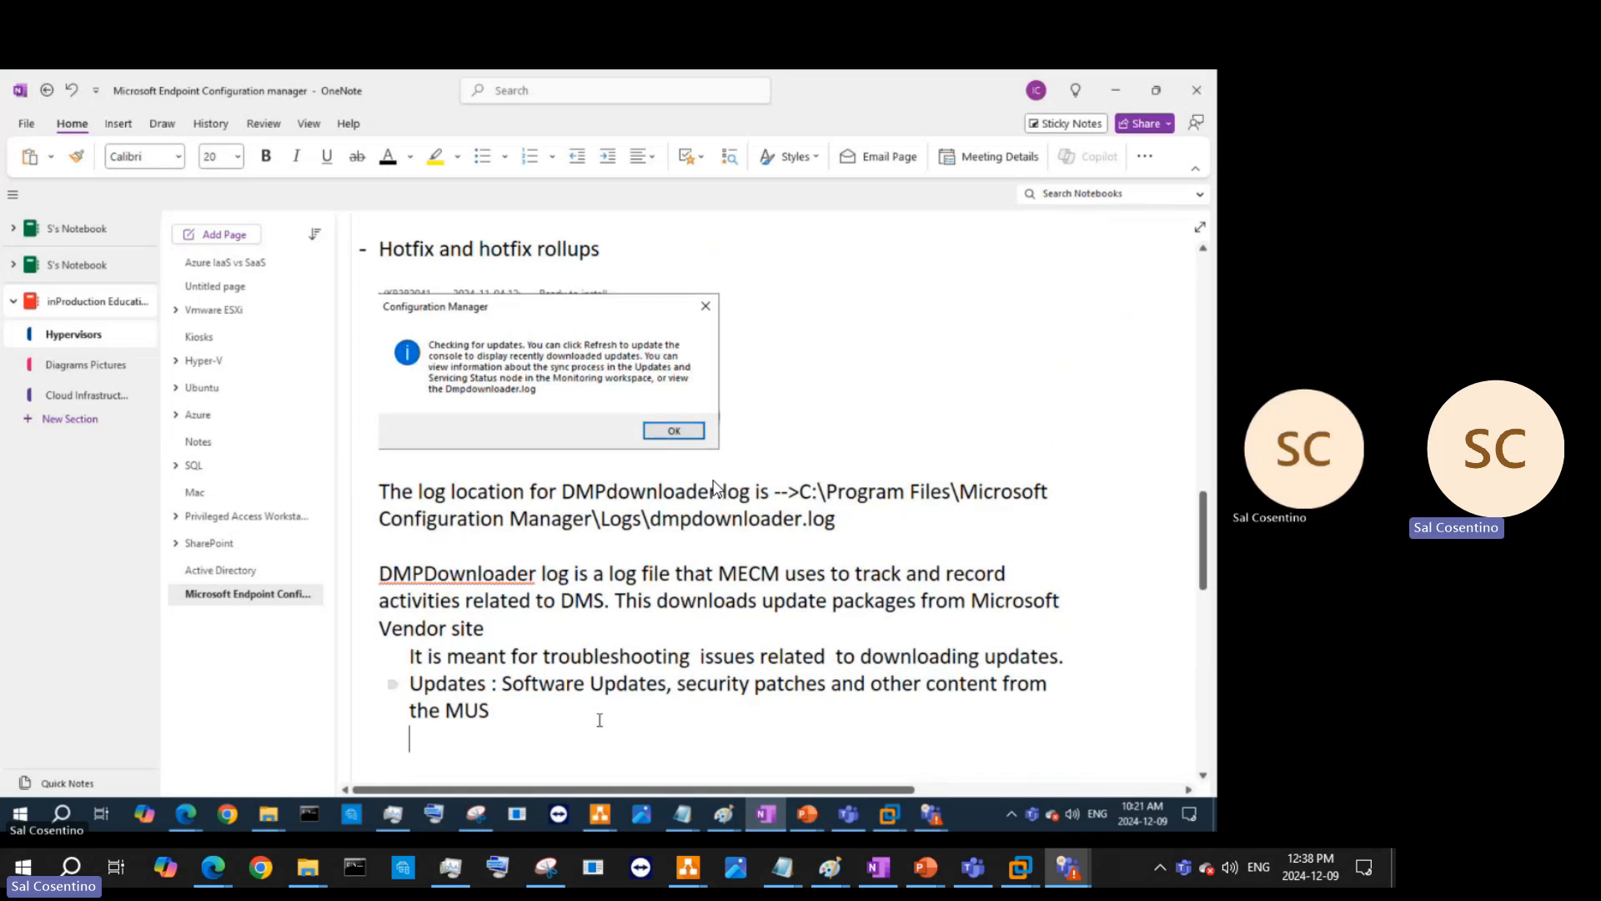
pyautogui.write('They are crit')
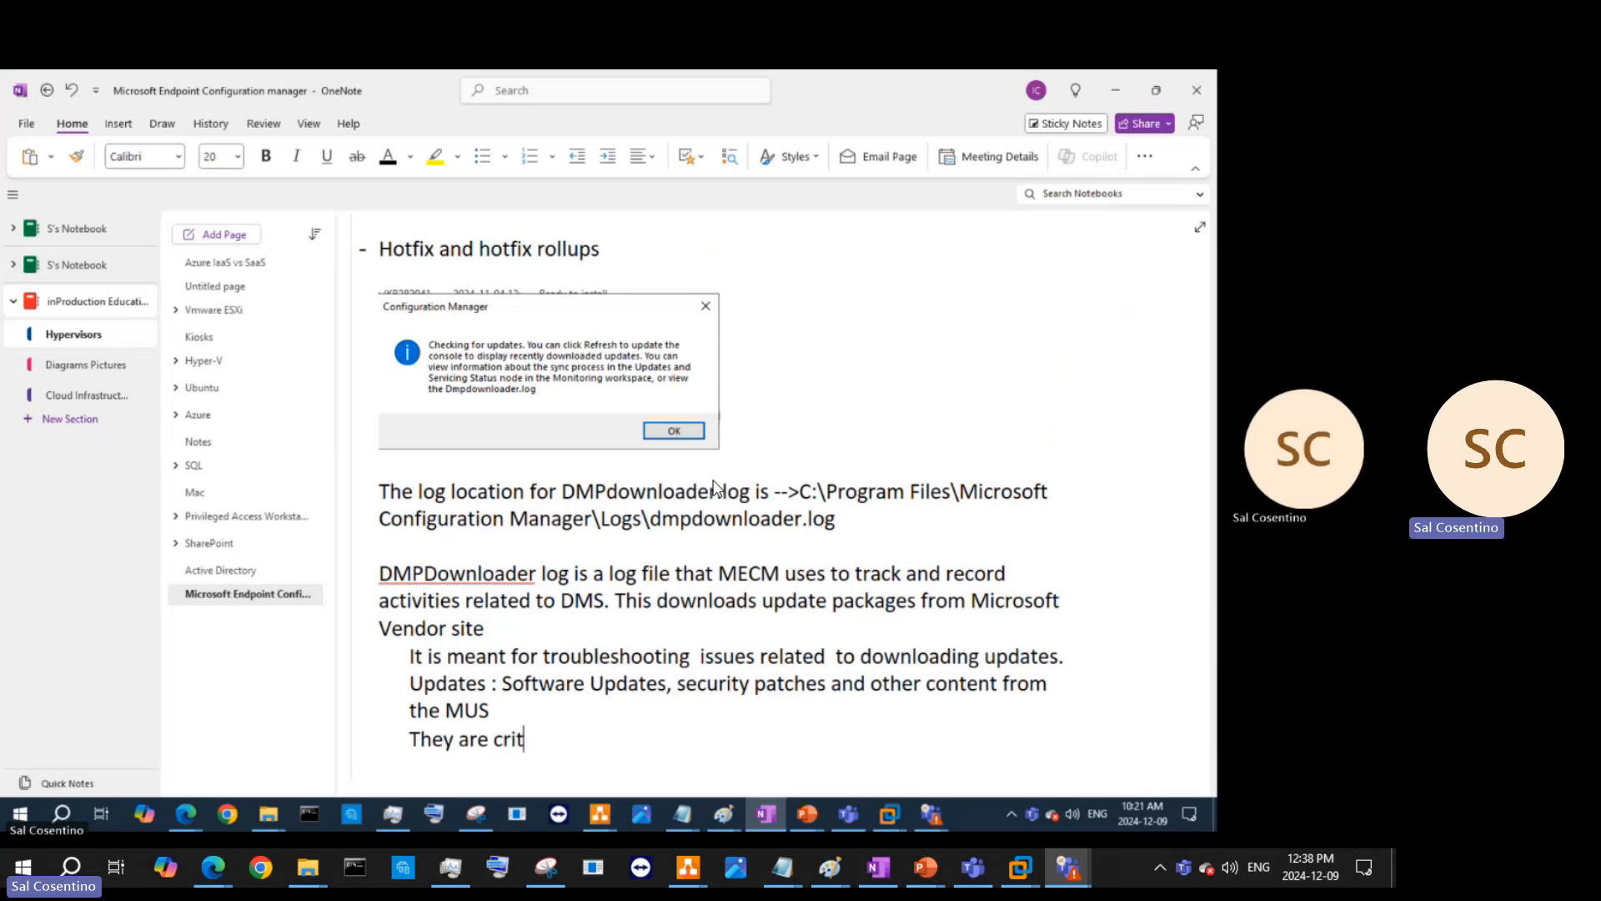
pyautogui.write('ical for diagnosing')
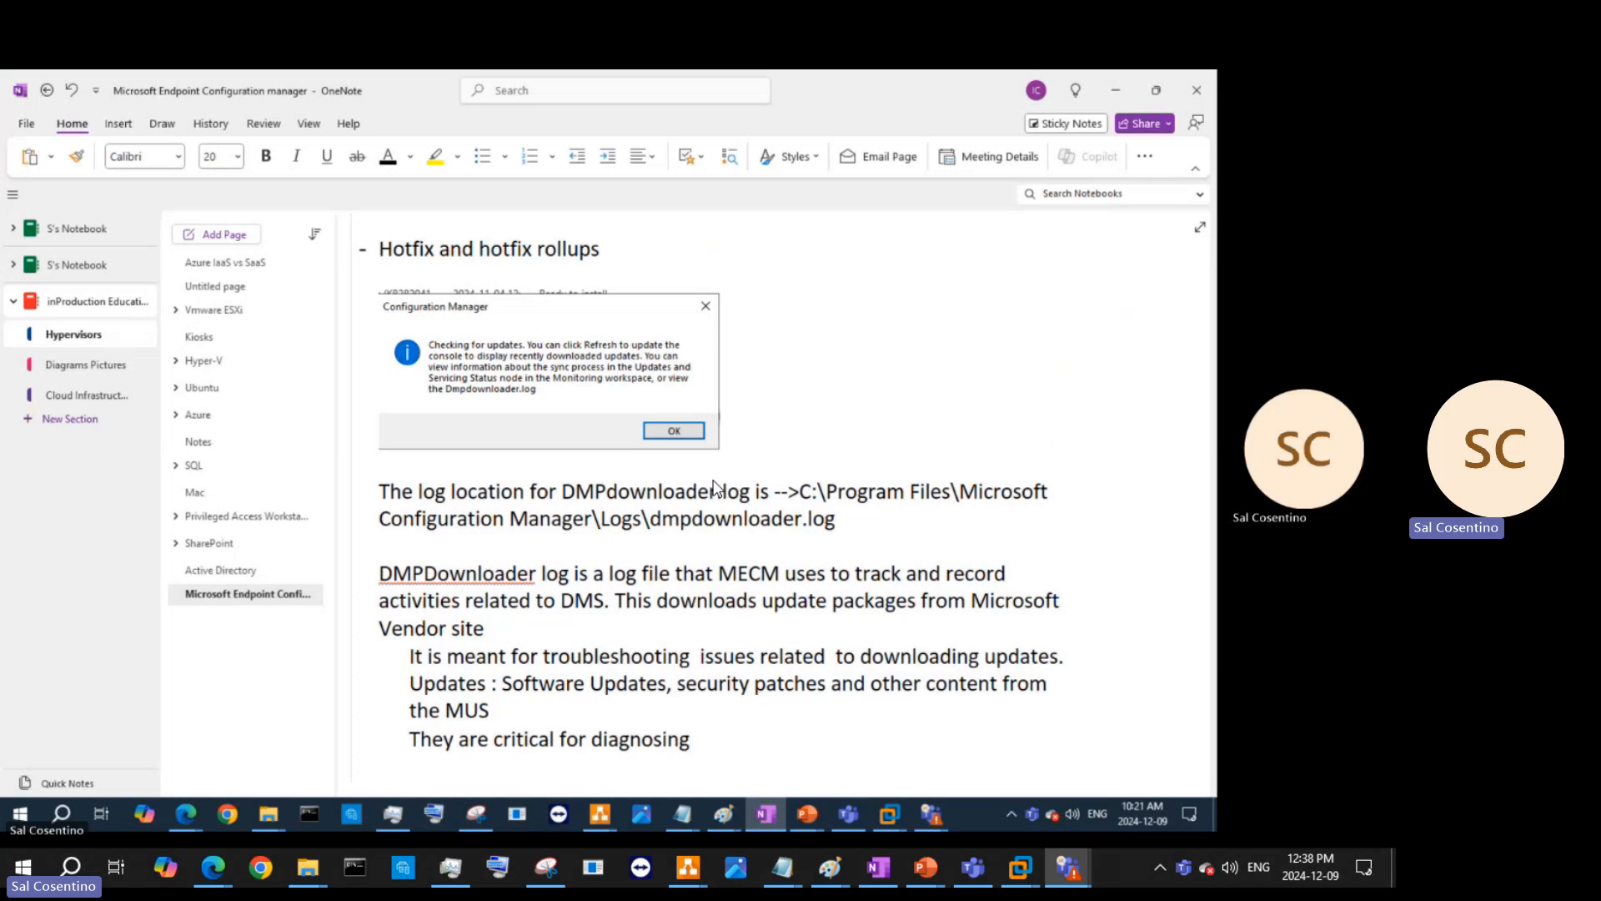
pyautogui.write(' and rsolving issues')
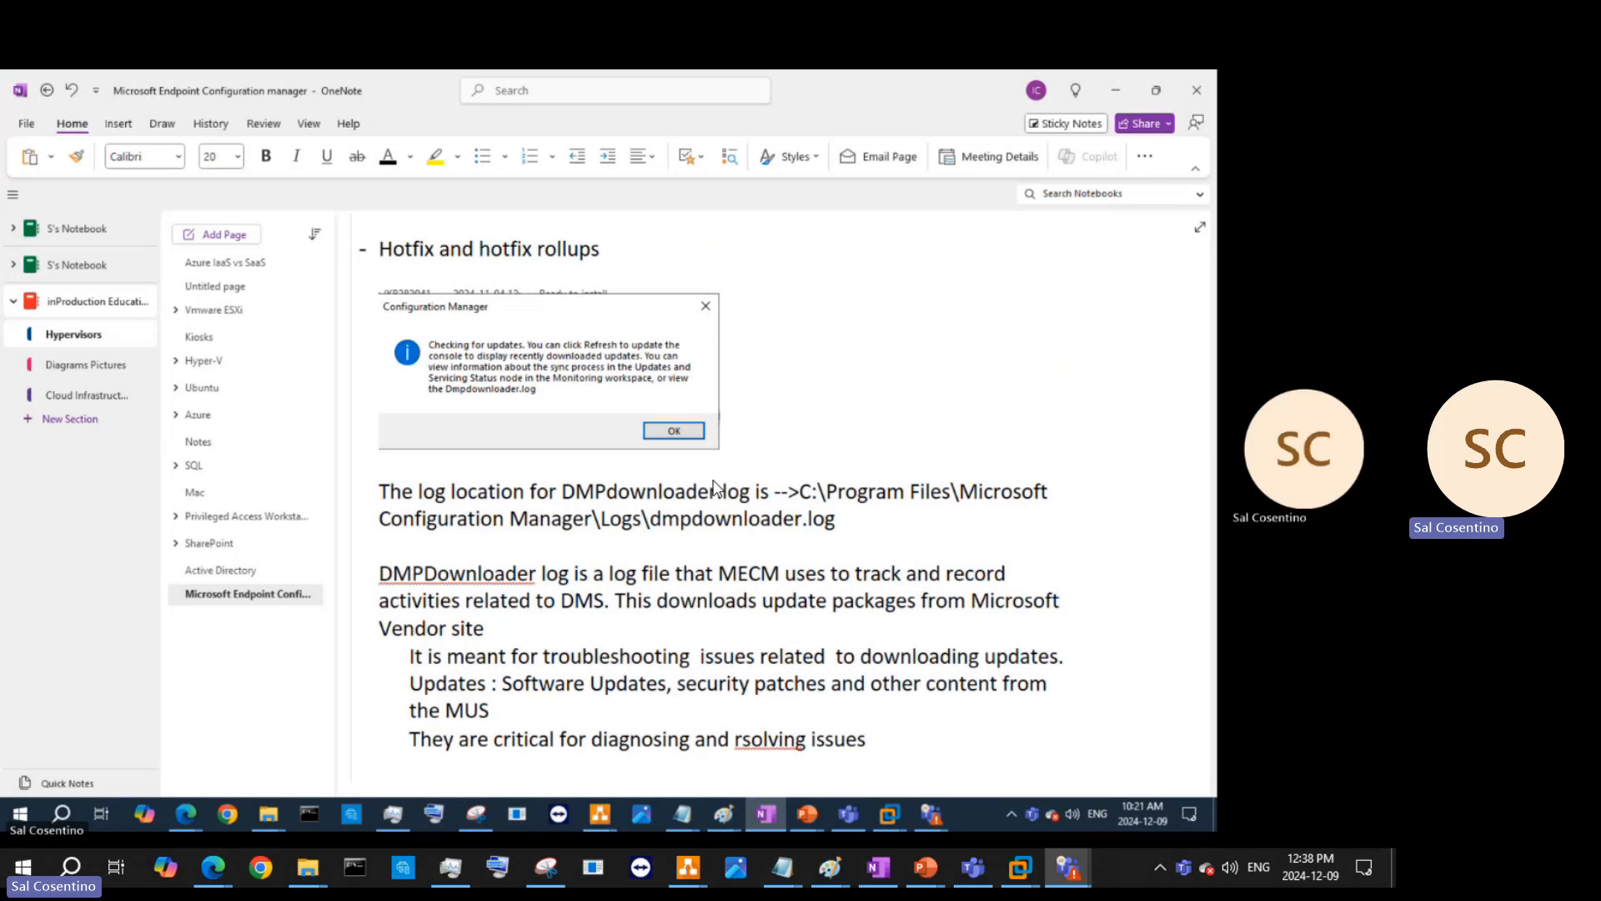
pyautogui.write(' related to our ')
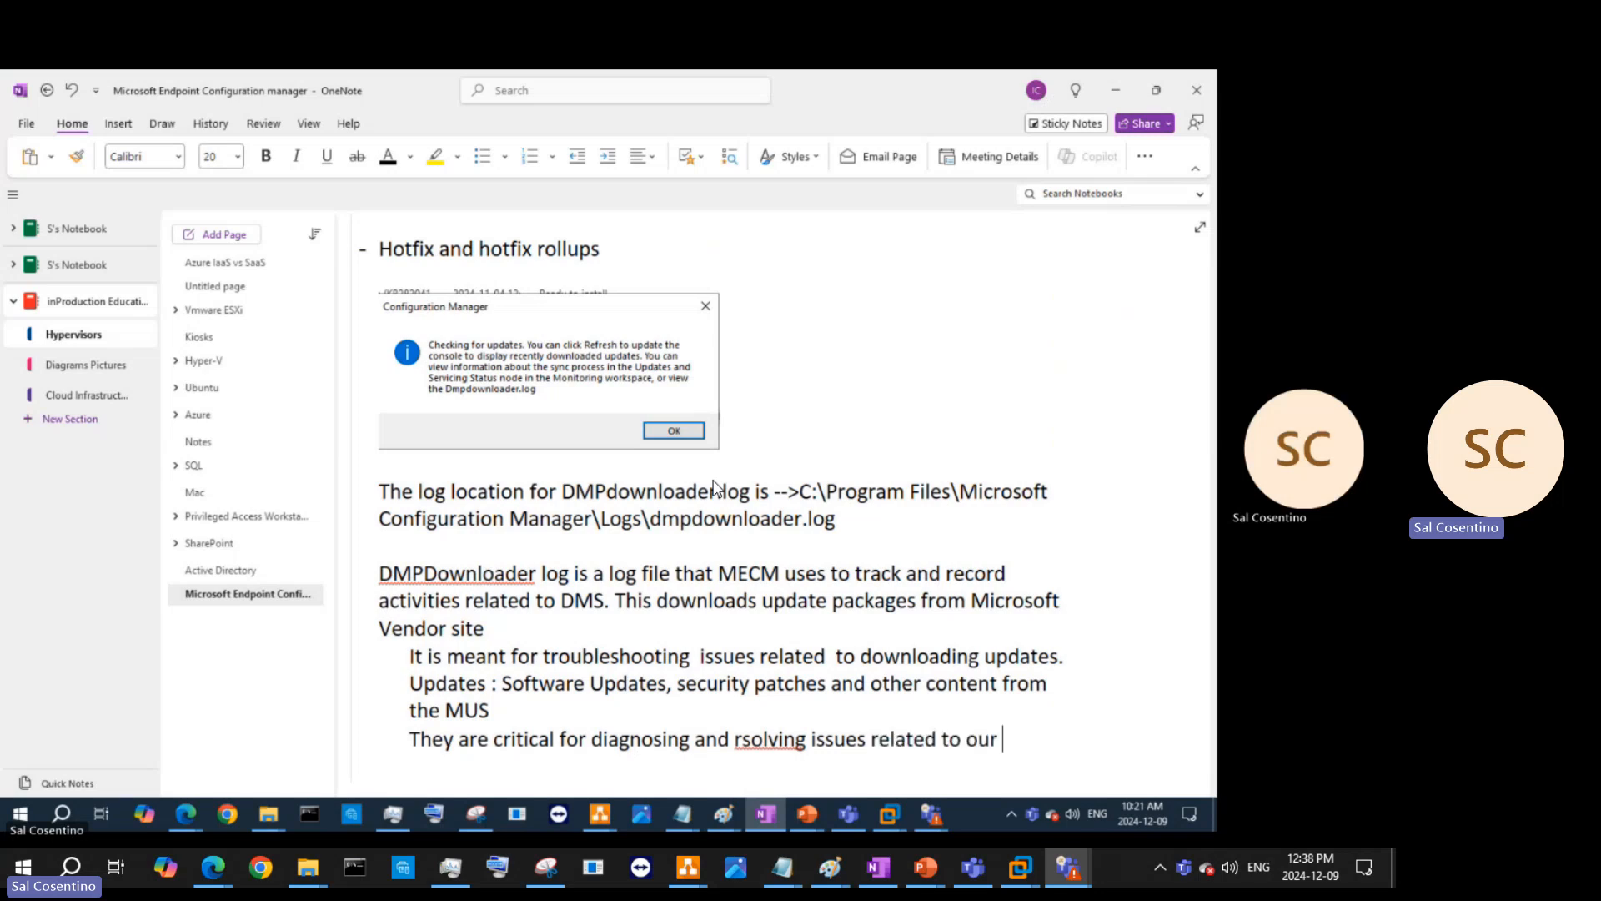
pyautogui.write('u')
pyautogui.write('pdate do')
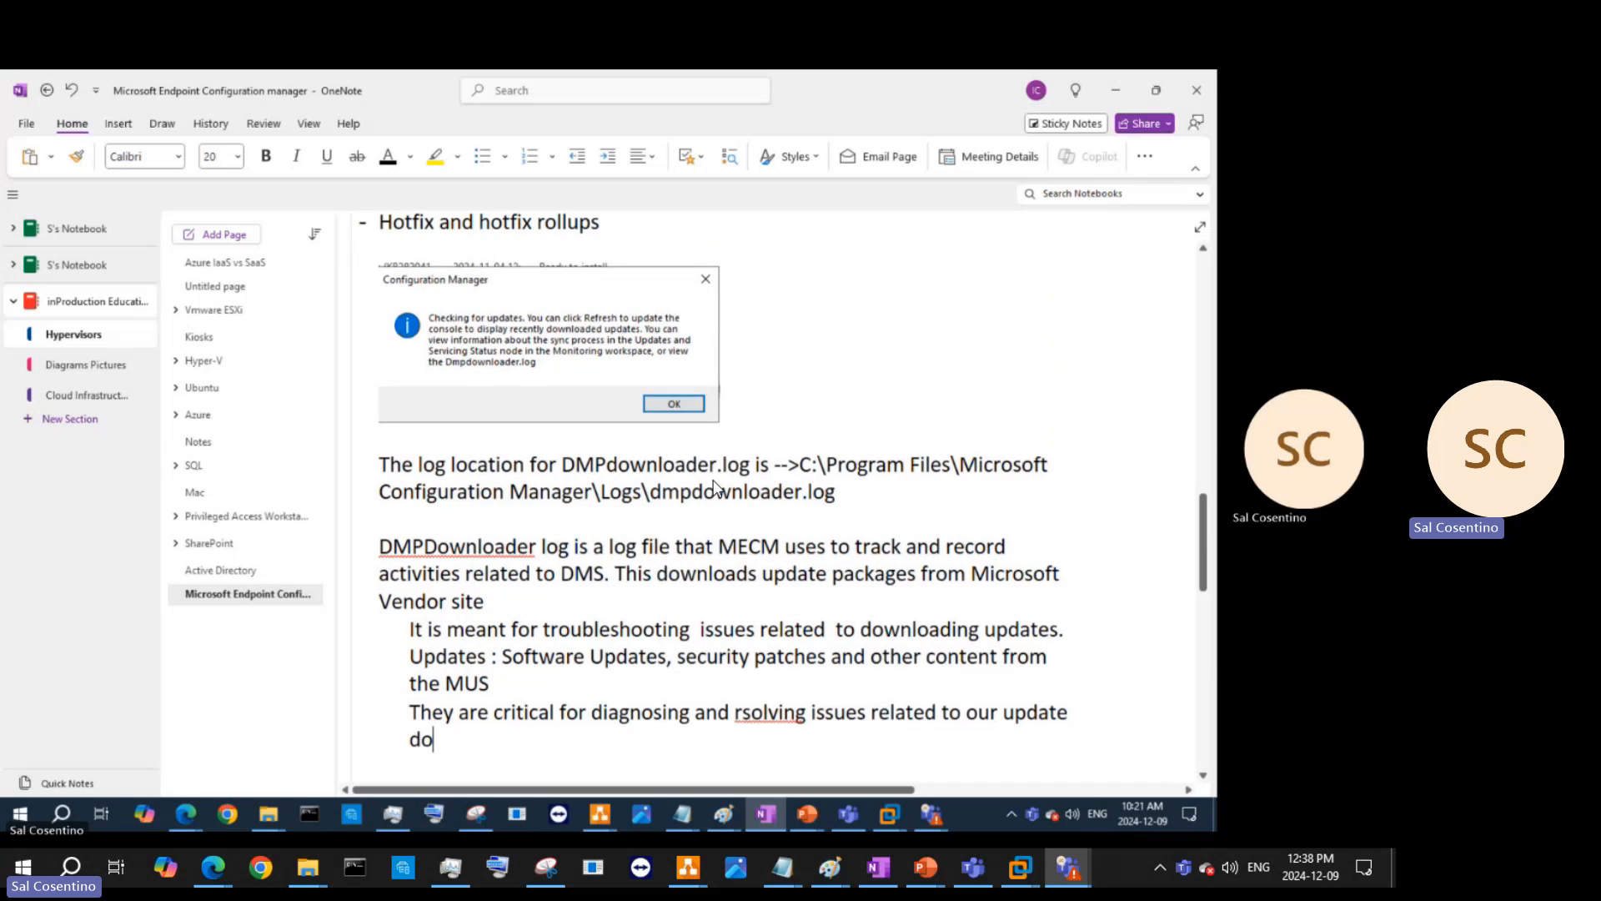
pyautogui.write('wnload in MECM')
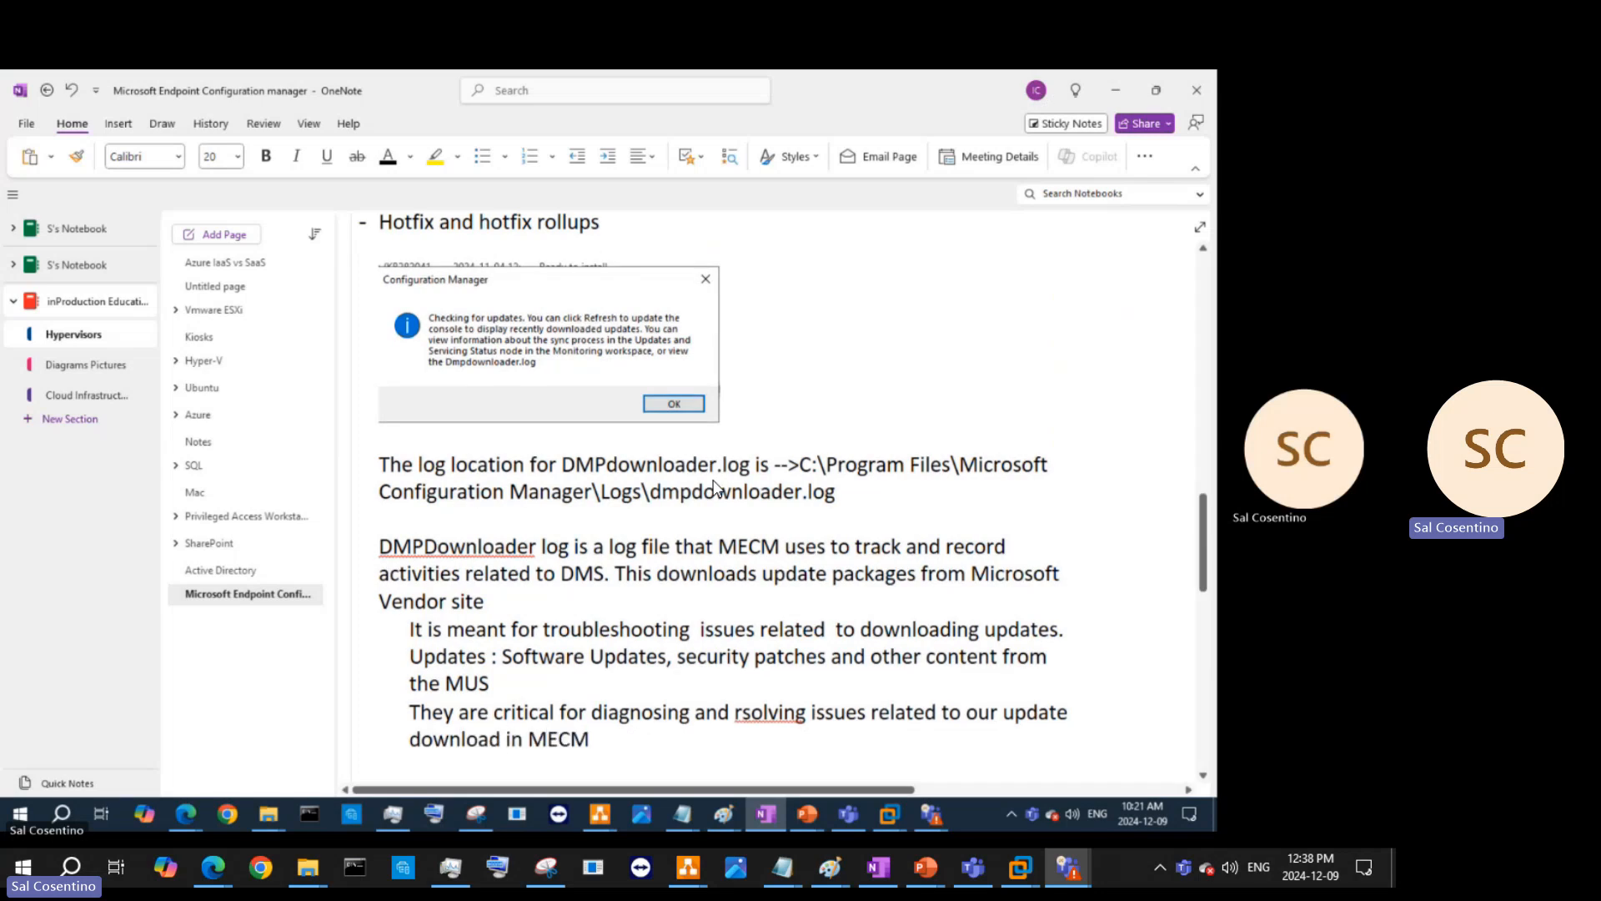
pyautogui.click(743, 711)
pyautogui.write('e')
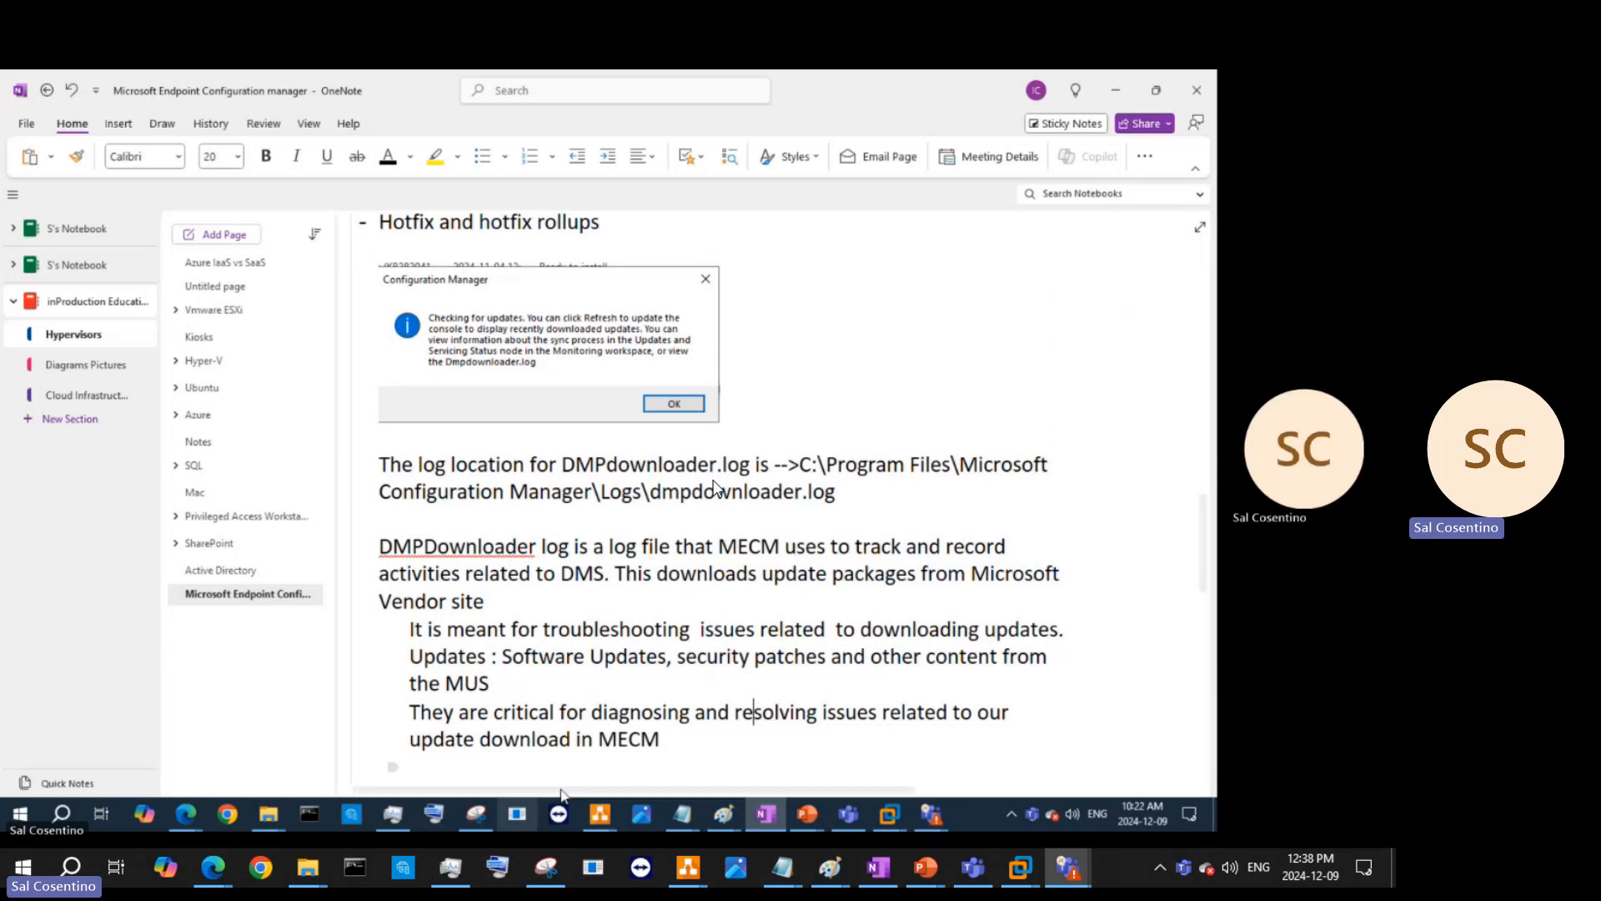
# - Insert a separate line: administrators can identify where the process fails, take appropriate actions and correct them
pyautogui.click(409, 712)
pyautogui.write('As adminis')
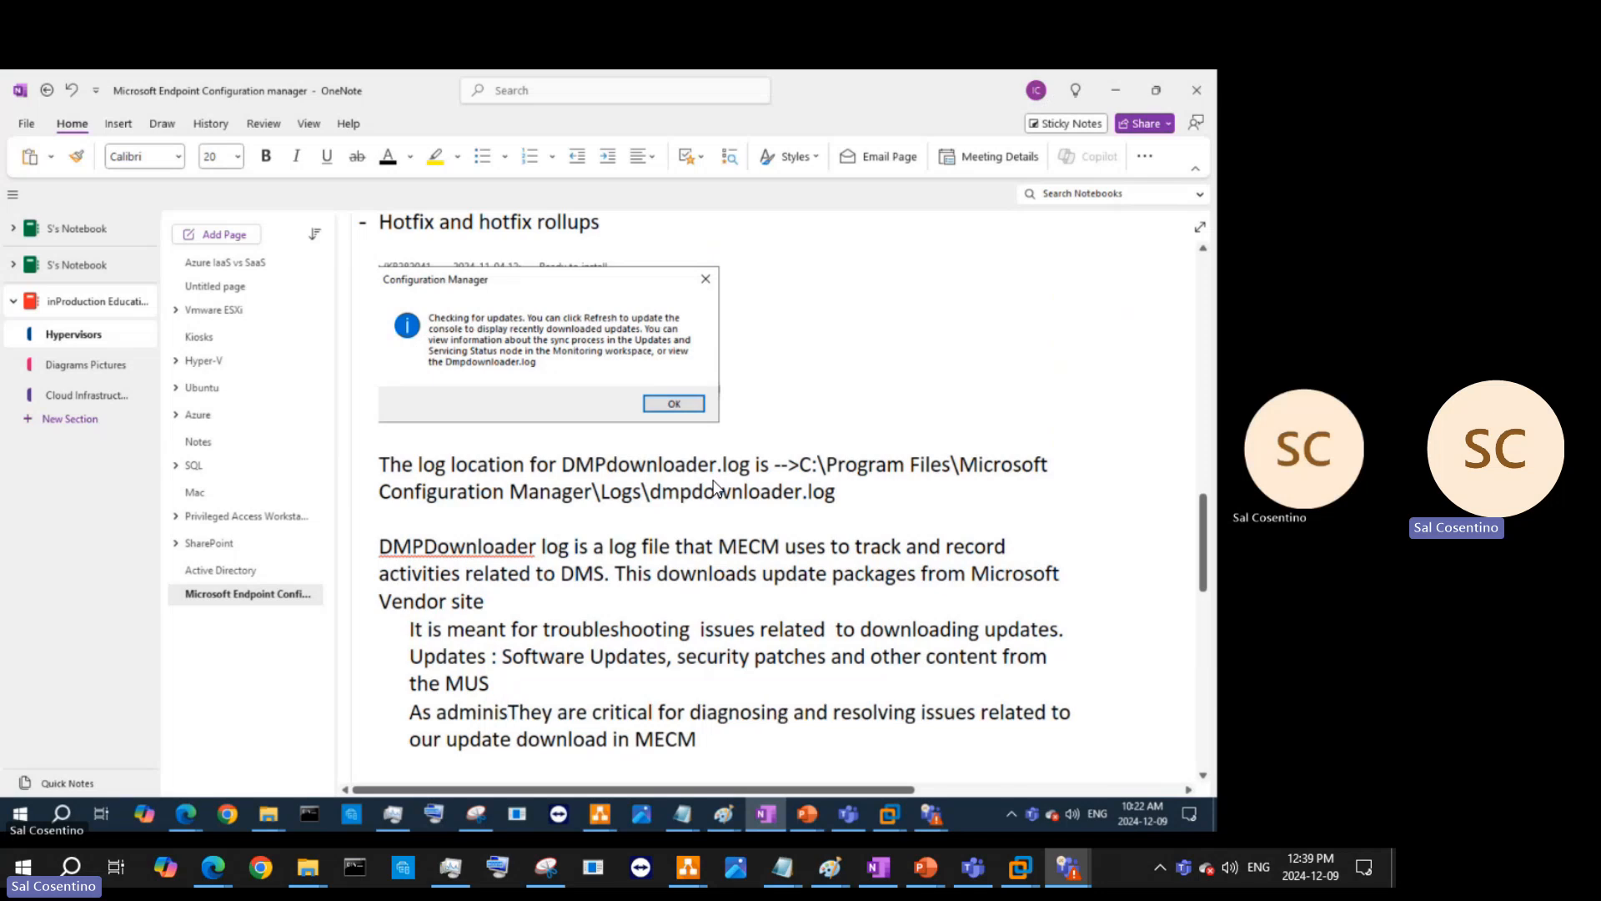
pyautogui.write('trators')
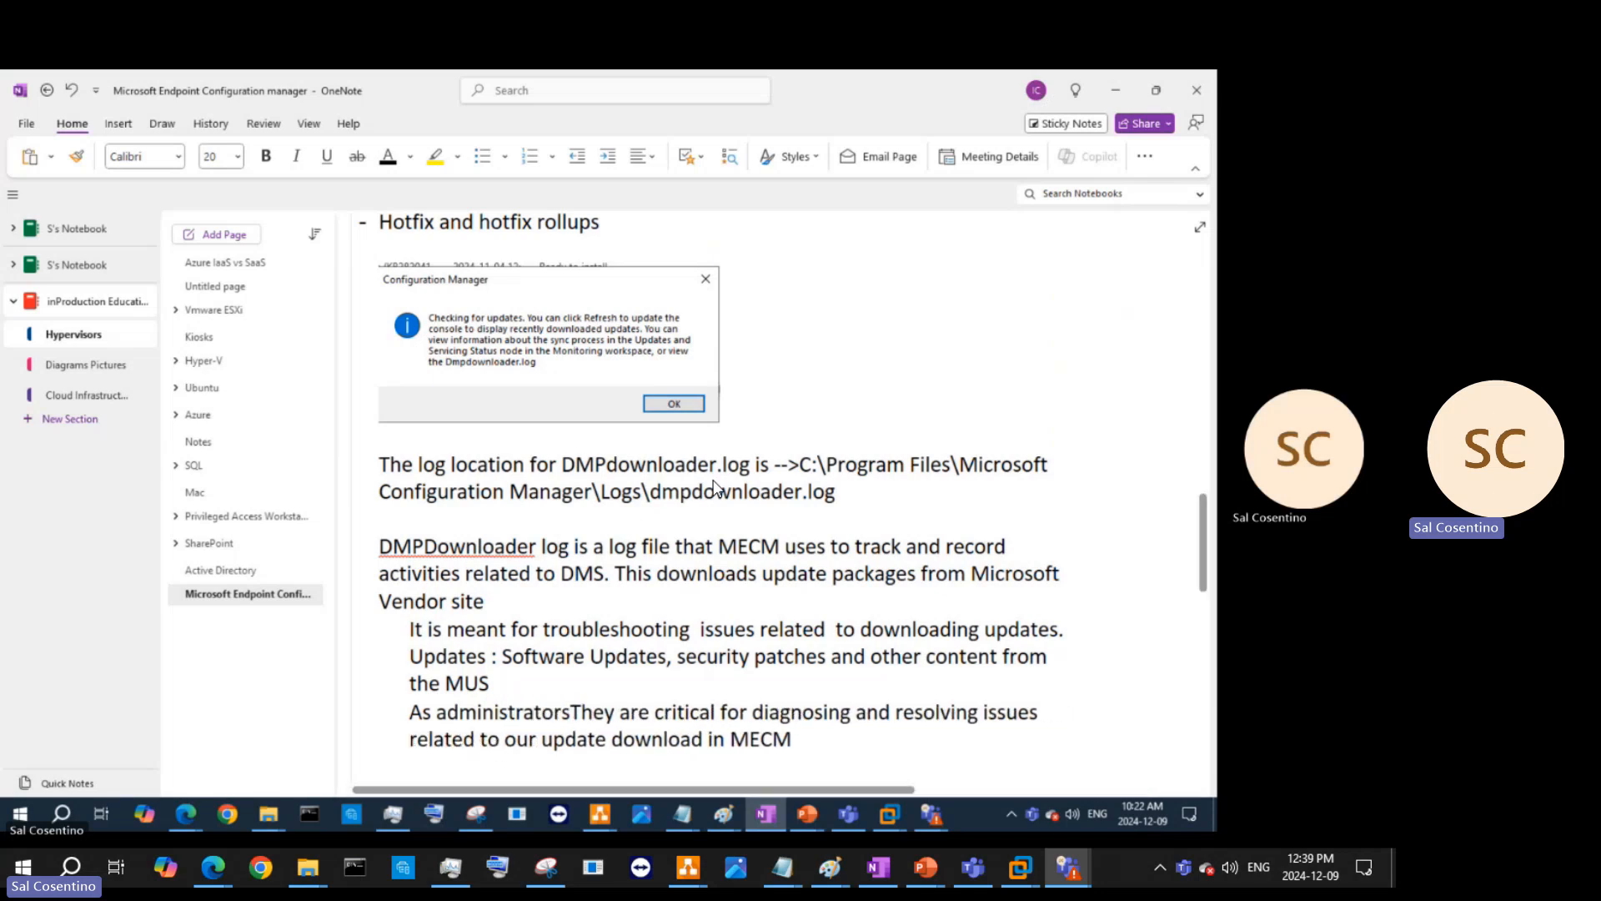
pyautogui.write(' we c')
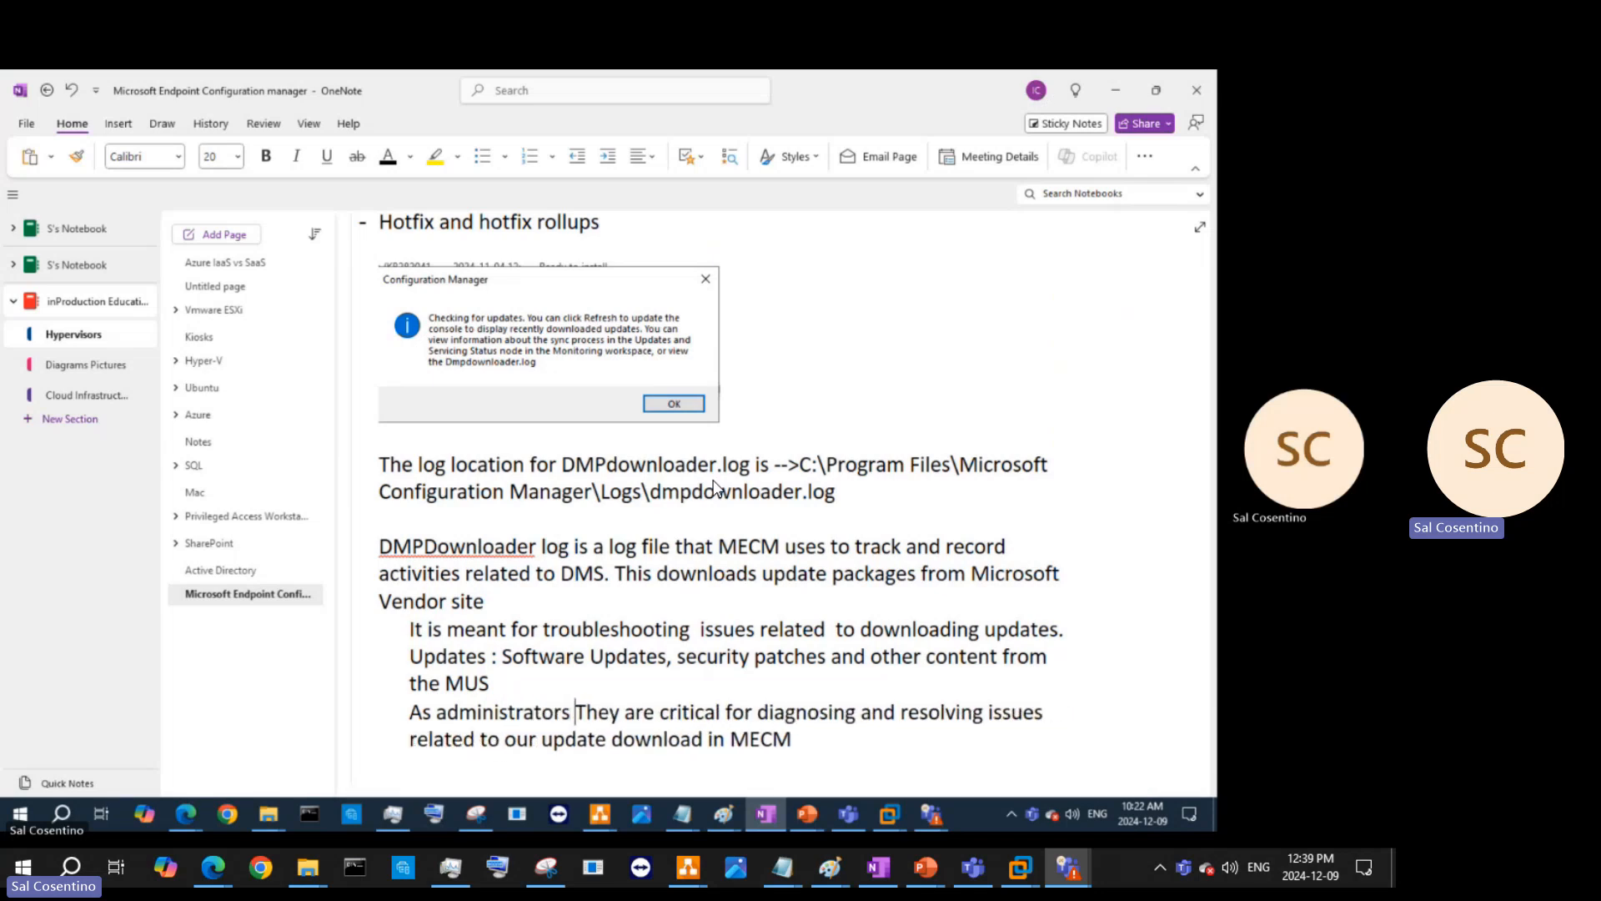
pyautogui.write('an identitfy ')
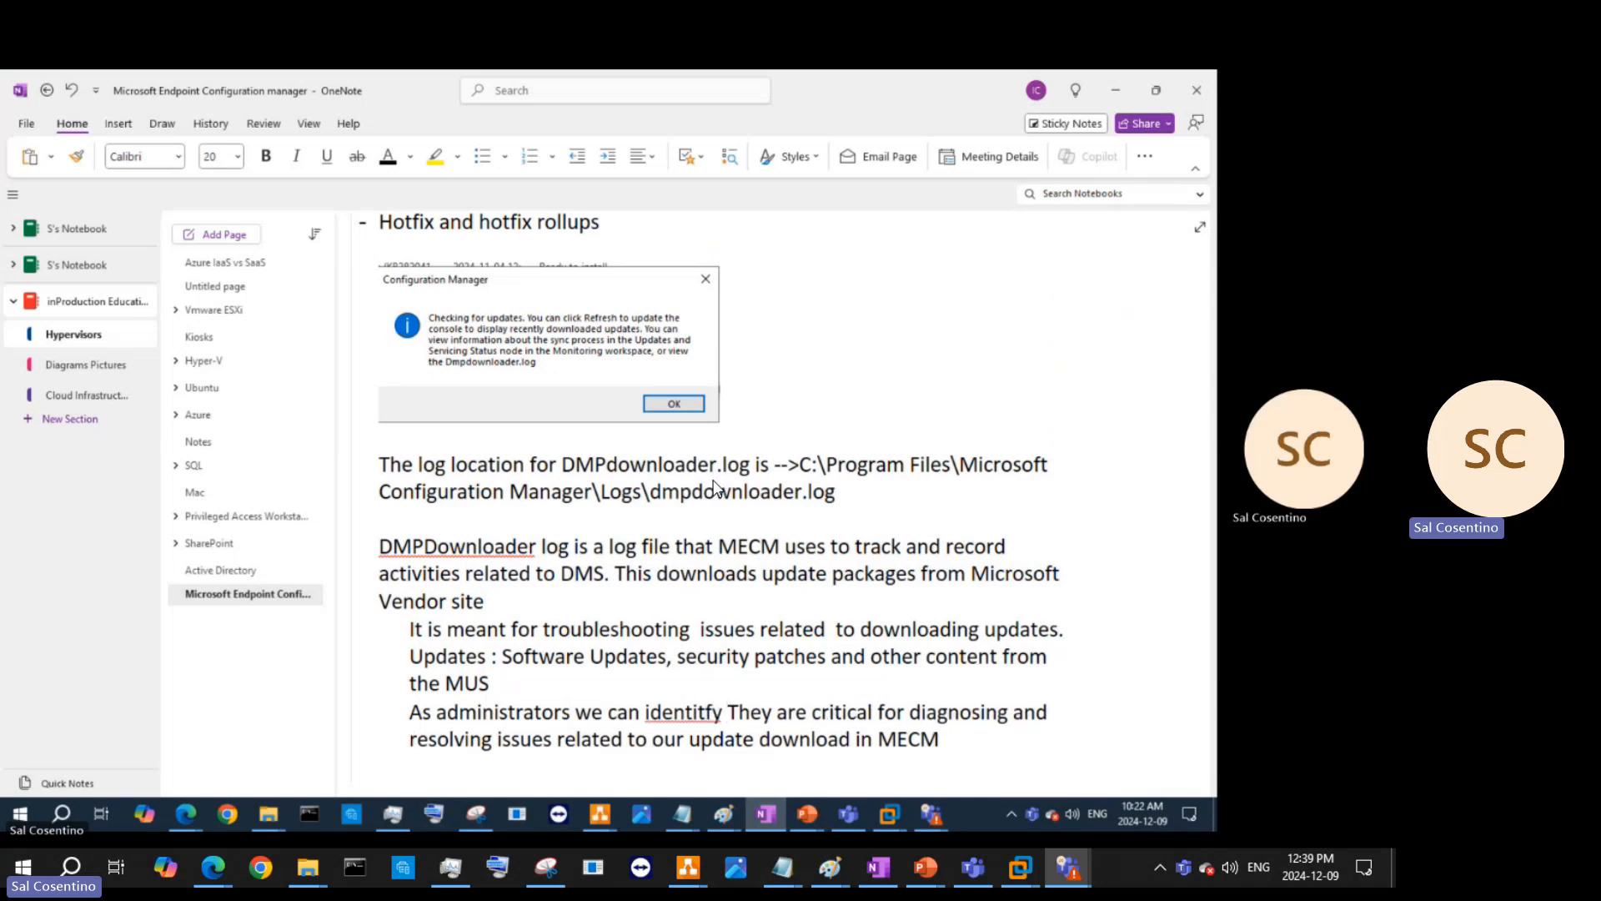
pyautogui.write('whe')
pyautogui.write('re the process')
pyautogui.scroll(-1, 713, 484)
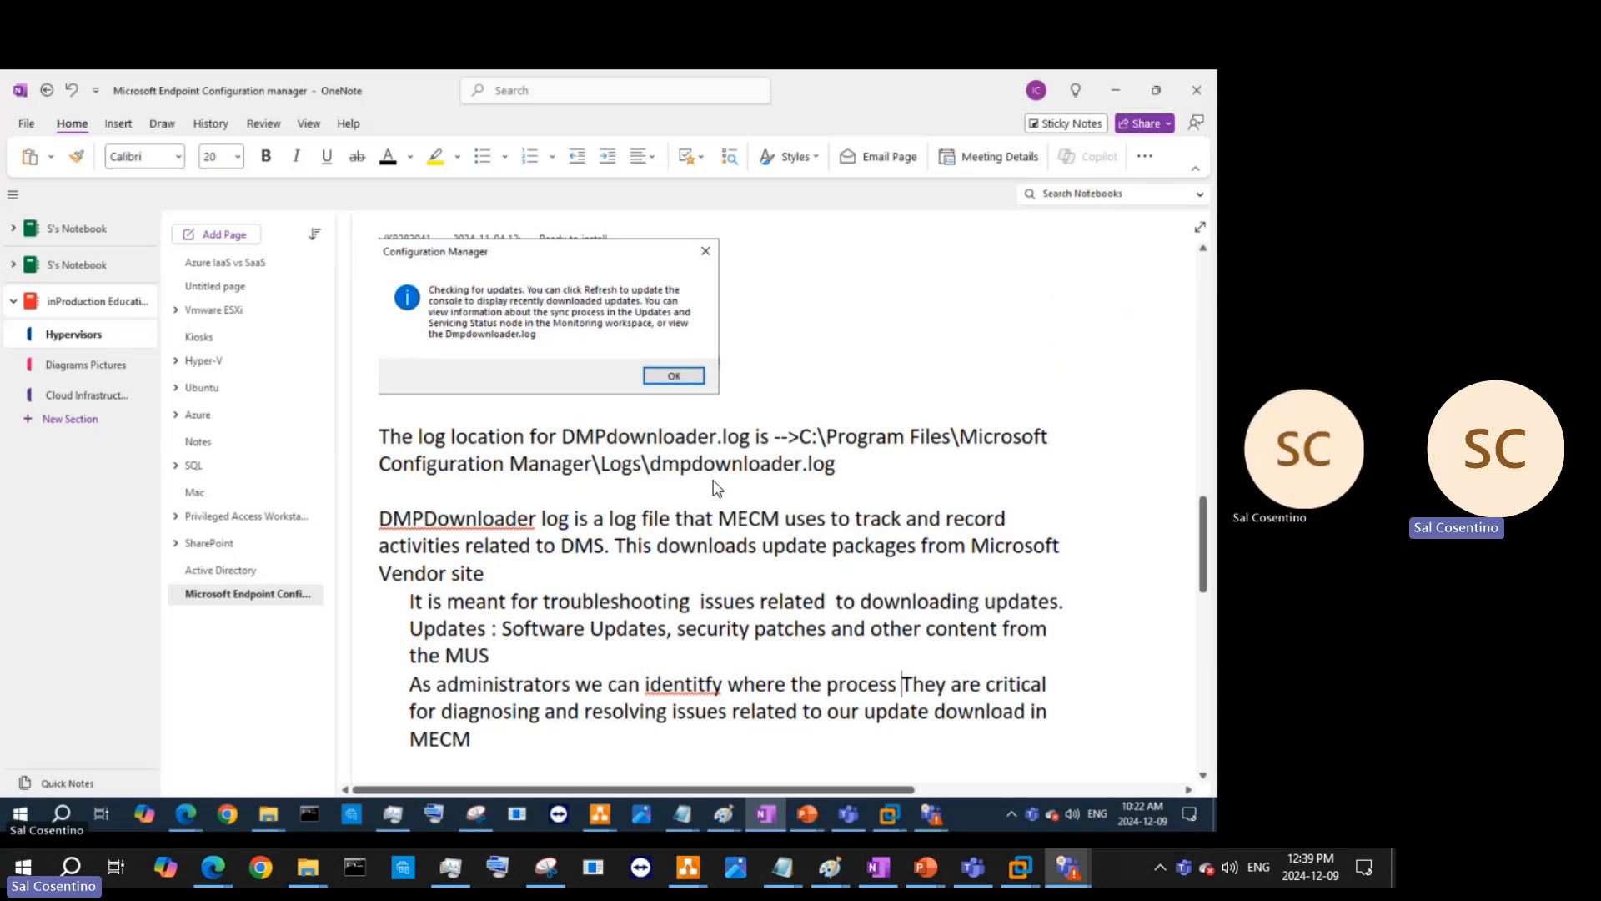
pyautogui.write('is failing')
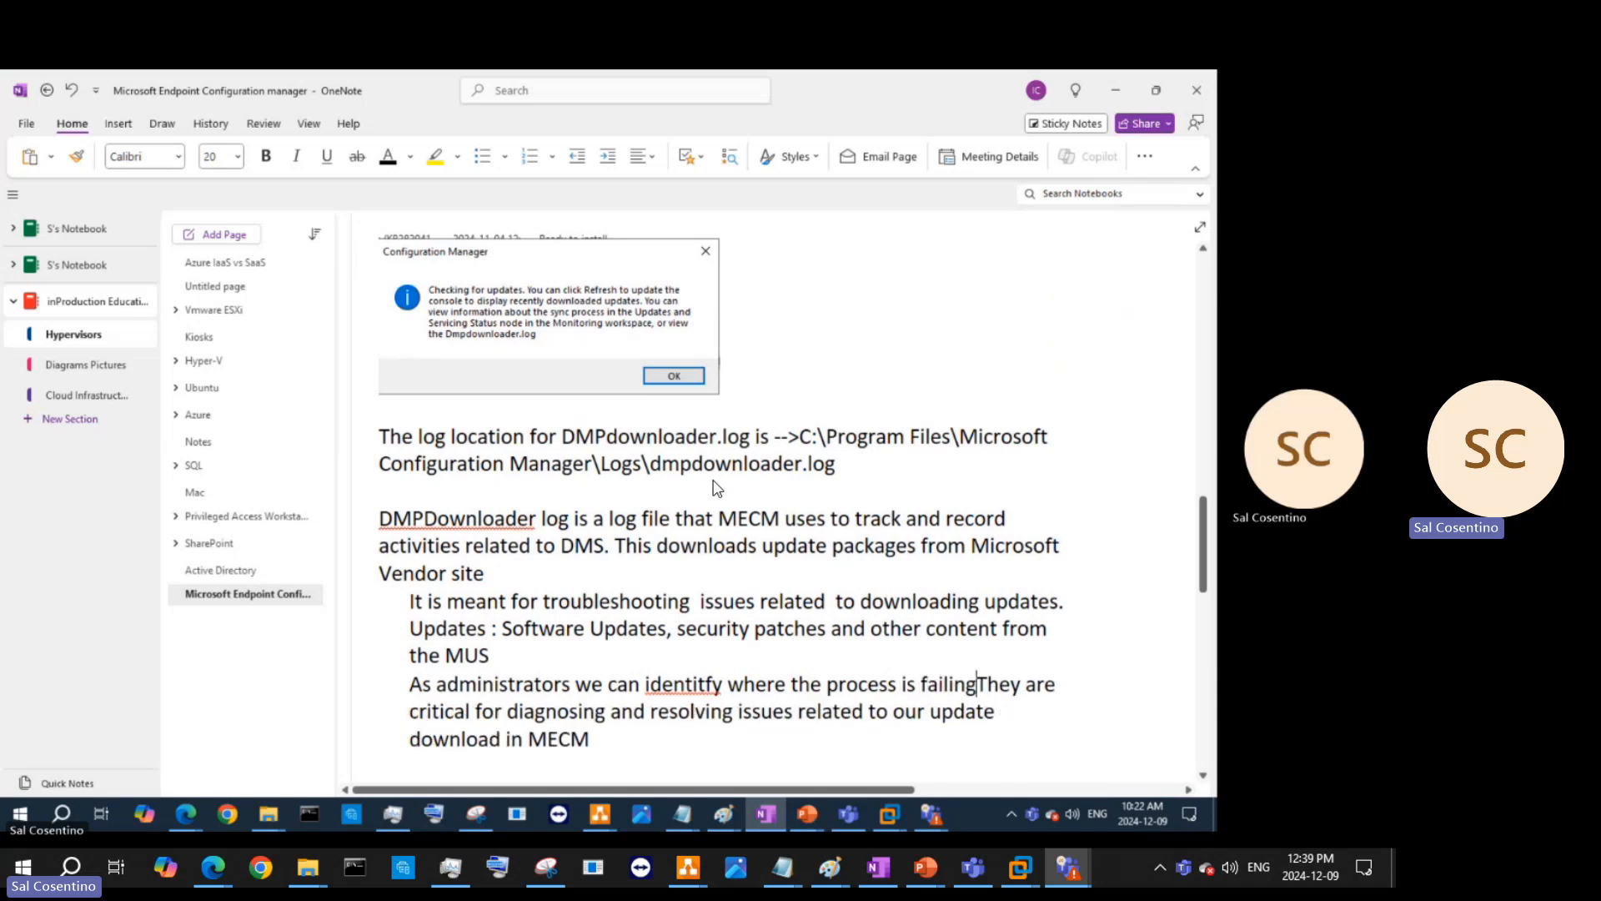
pyautogui.write('  and ')
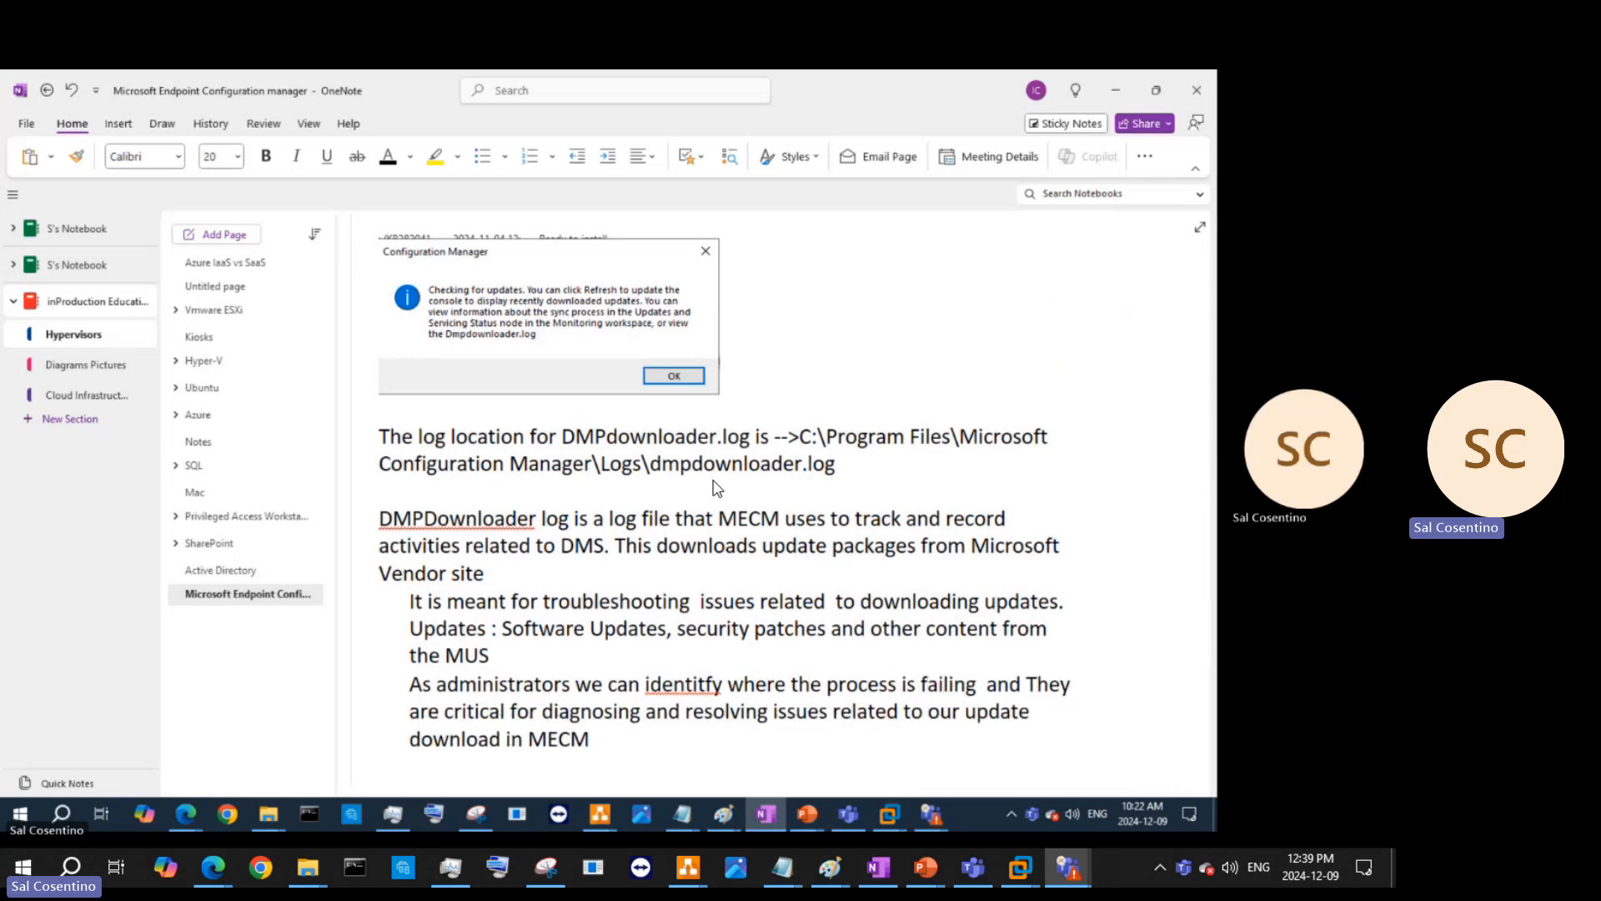
pyautogui.write('take')
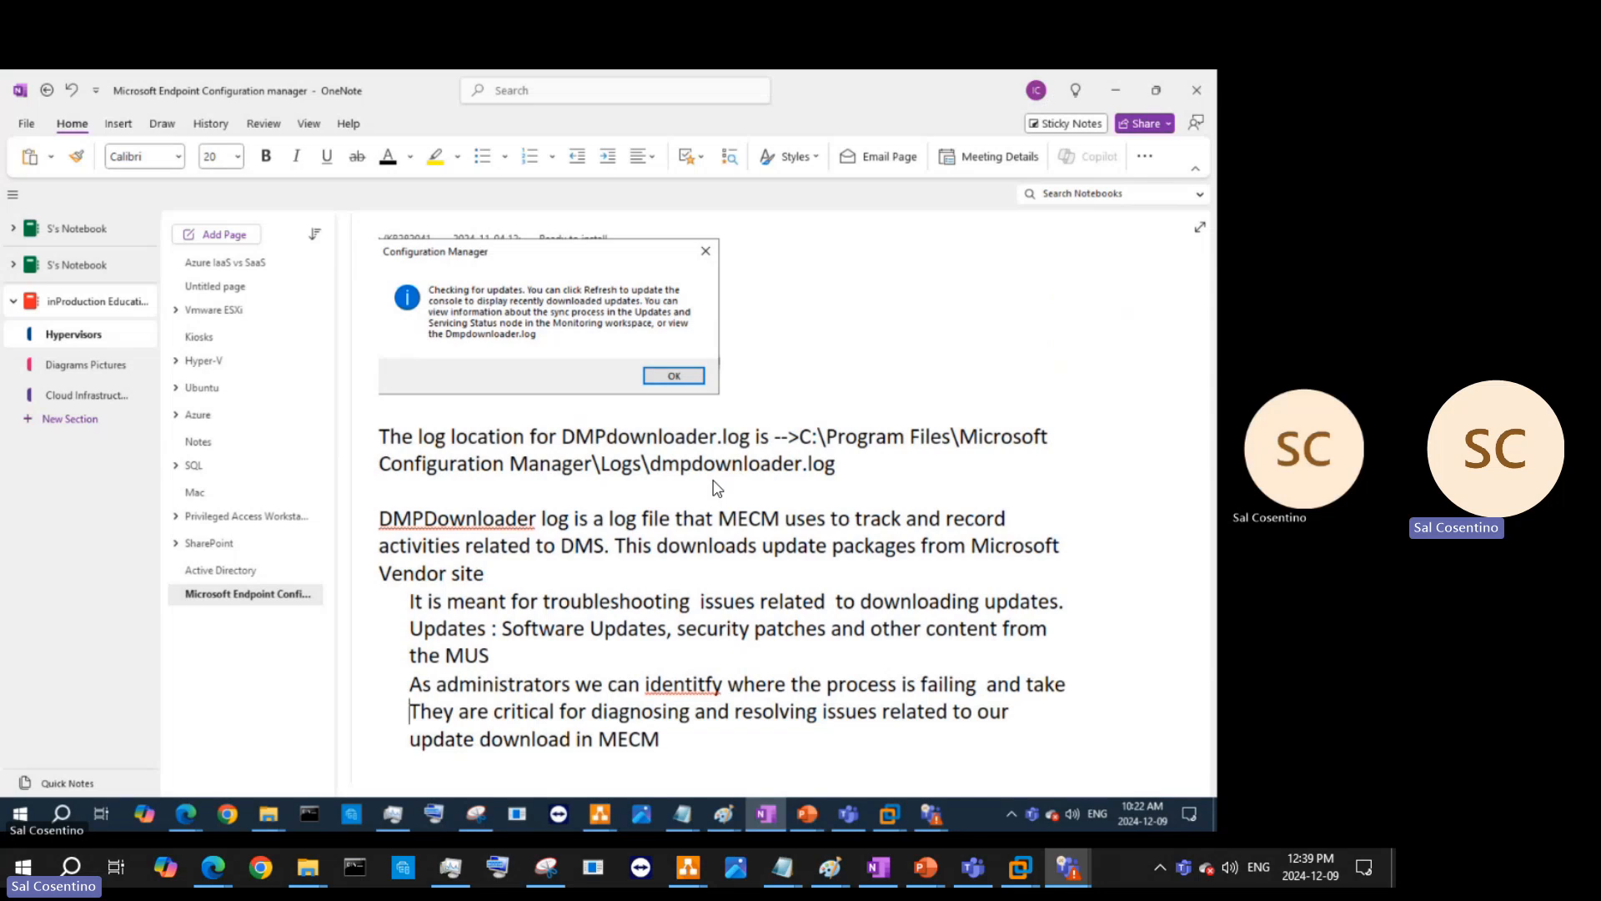
pyautogui.write('apporprai')
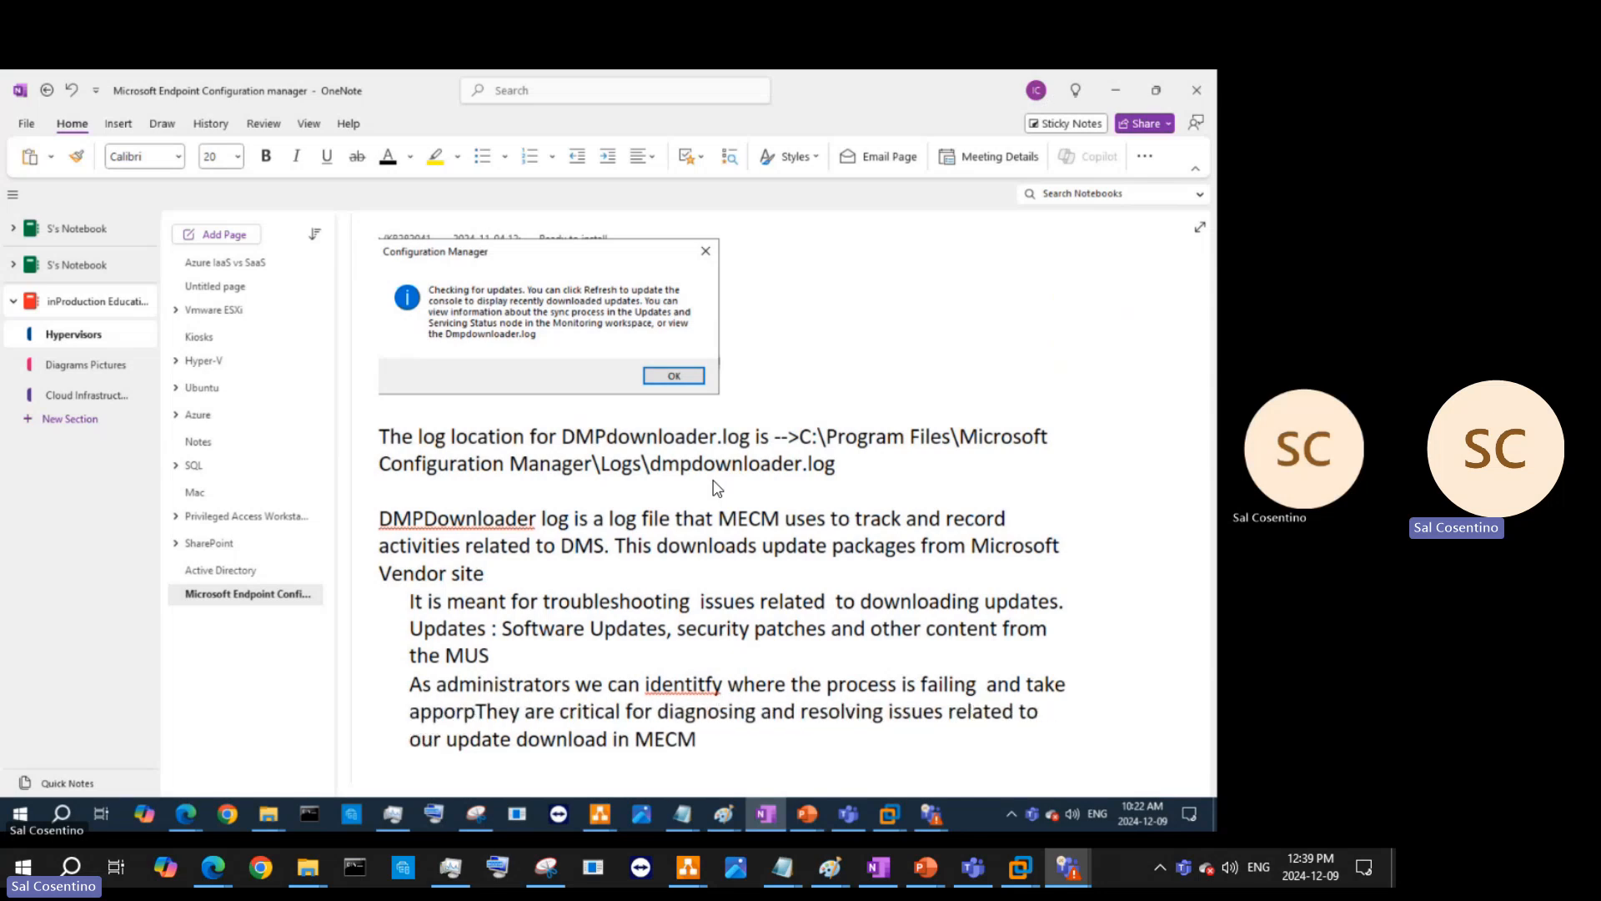
pyautogui.write('et ')
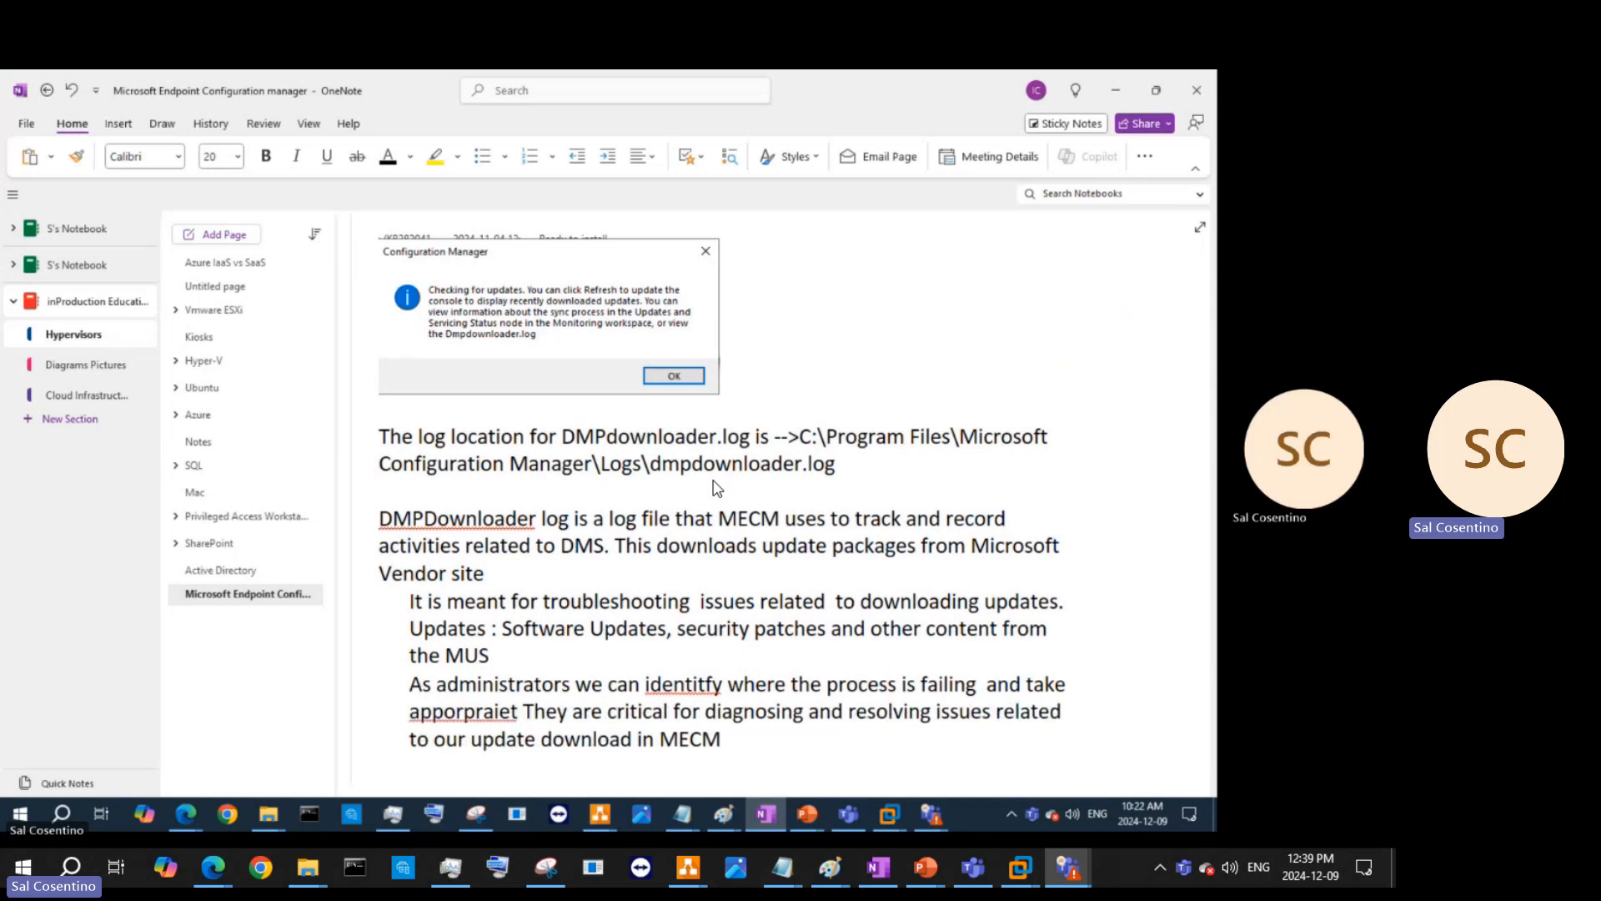
pyautogui.write('actions and')
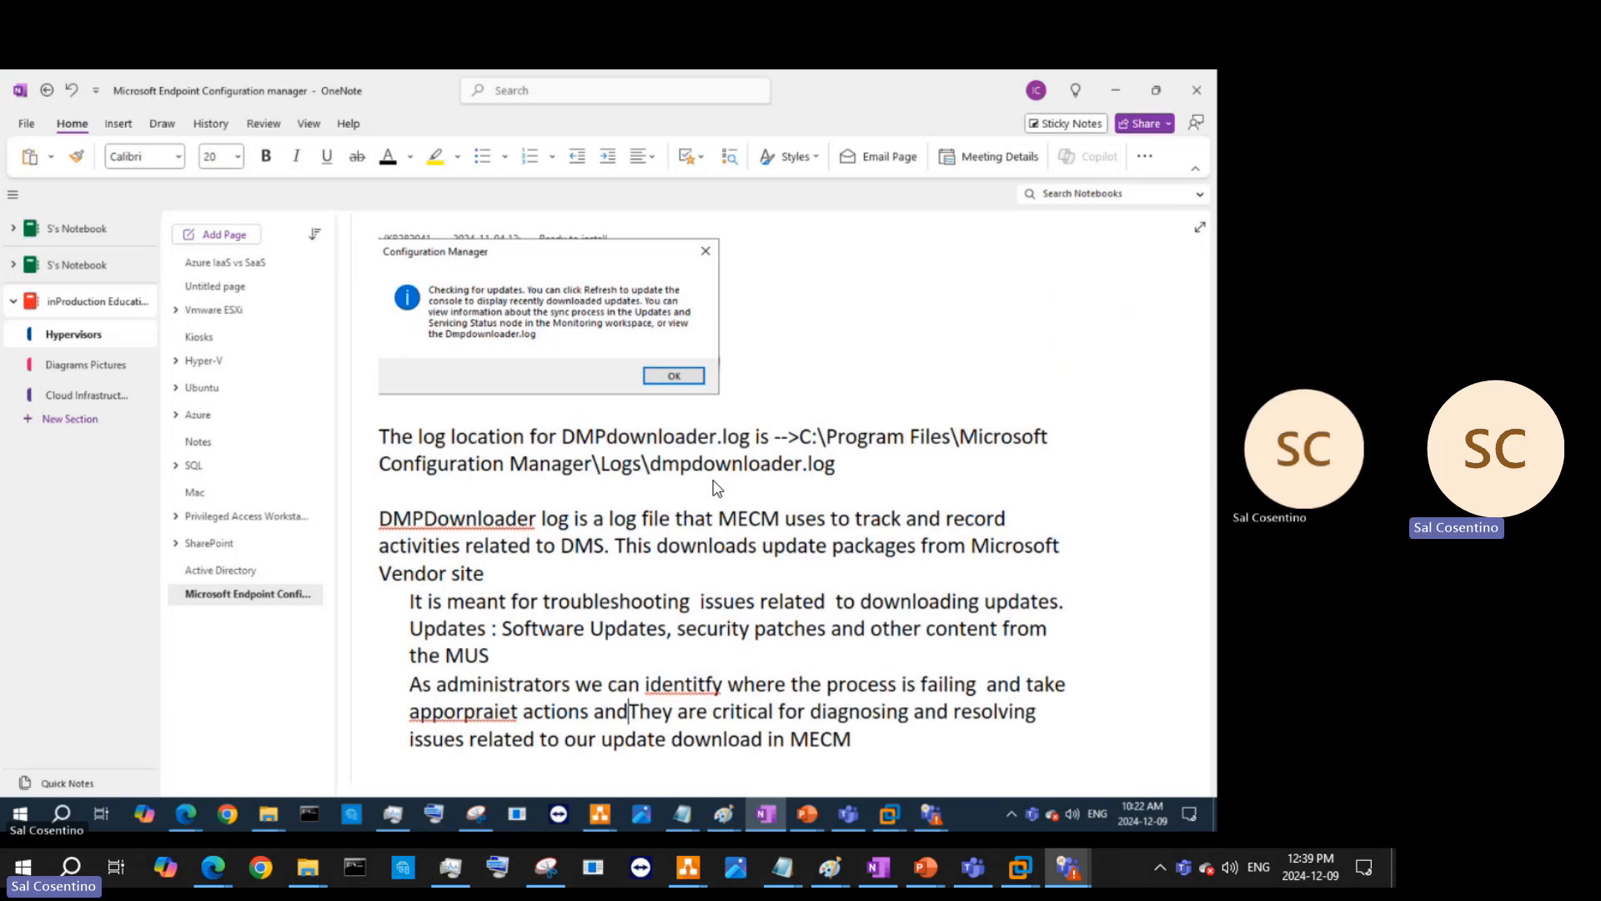
pyautogui.write(' correct')
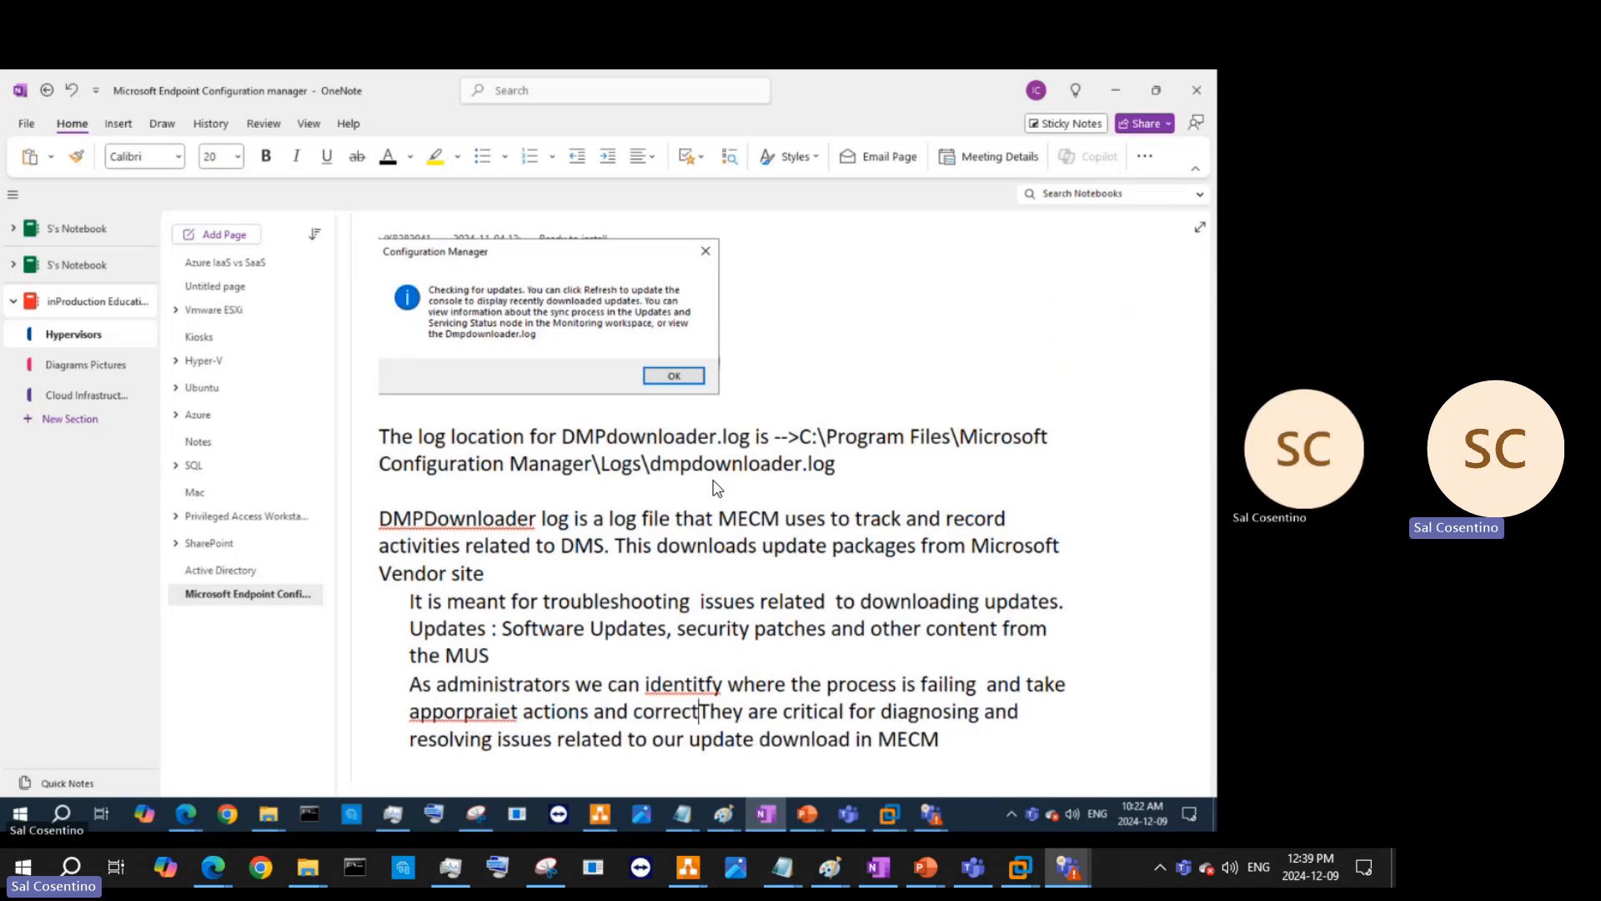
pyautogui.write('t hem')
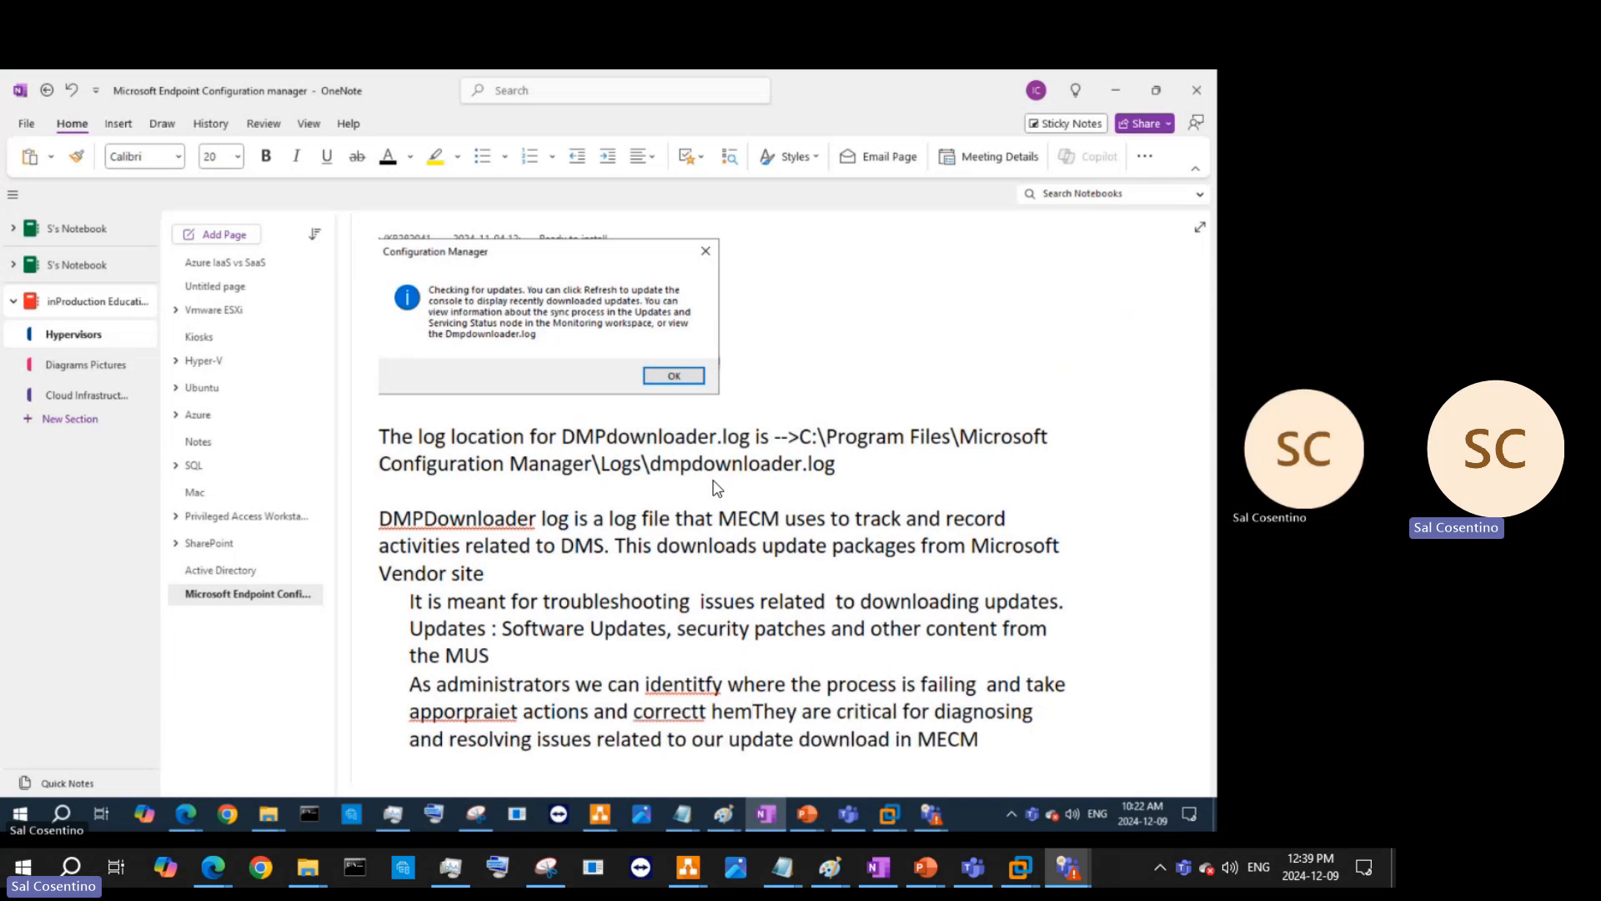
pyautogui.press('BackSpace')
pyautogui.press('BackSpace')
pyautogui.press('BackSpace')
pyautogui.press('BackSpace')
pyautogui.press('BackSpace')
pyautogui.write('them.')
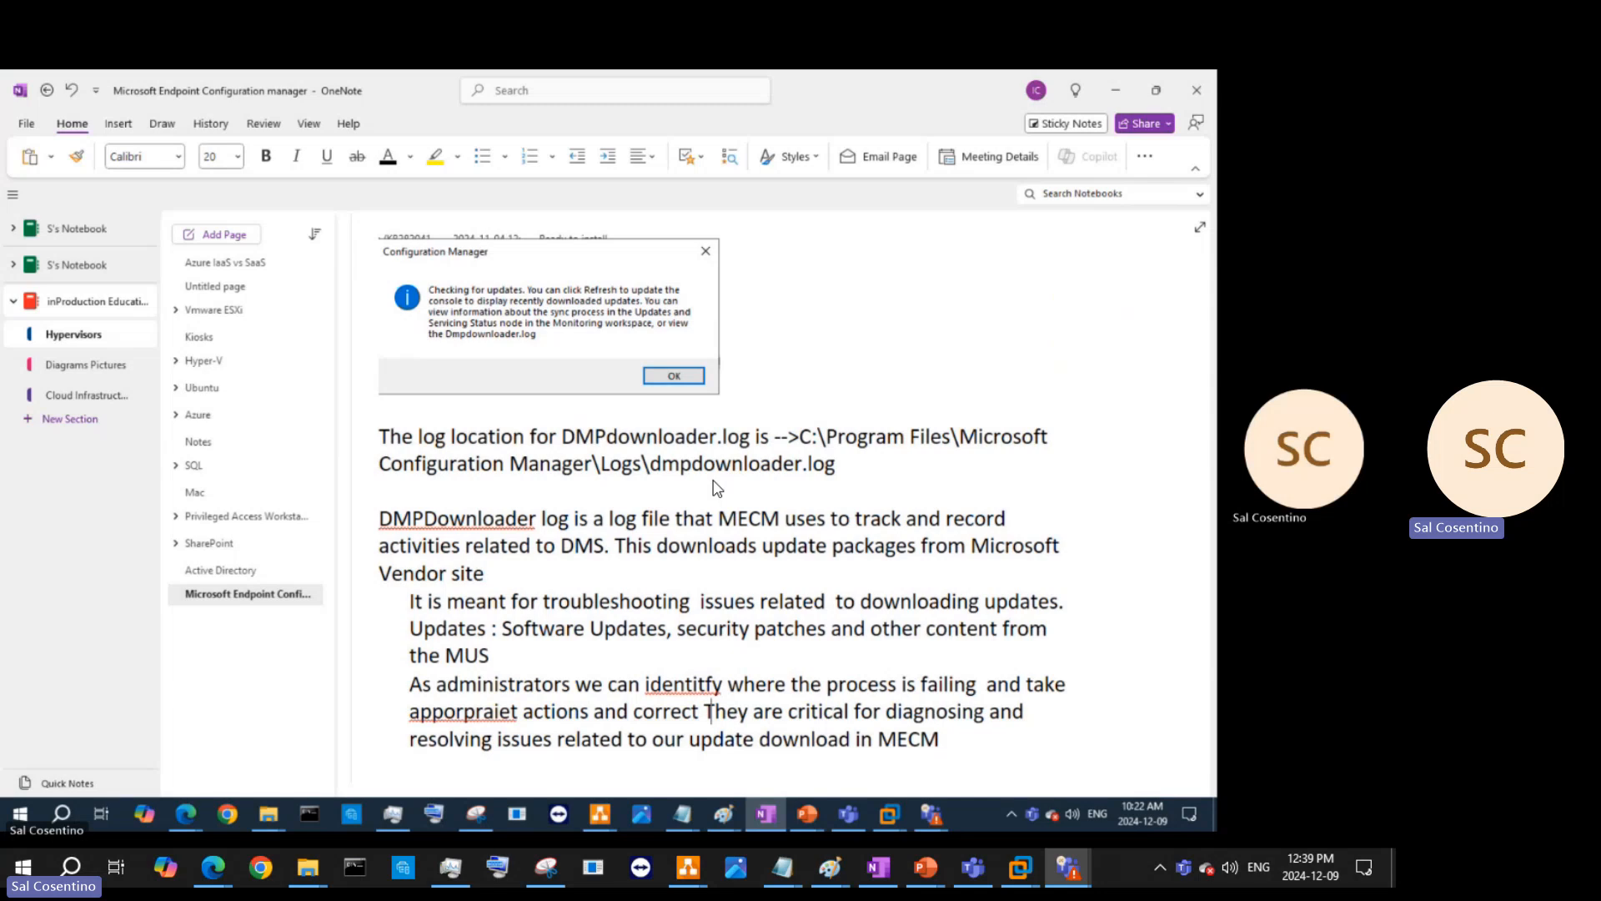
pyautogui.press('Return')
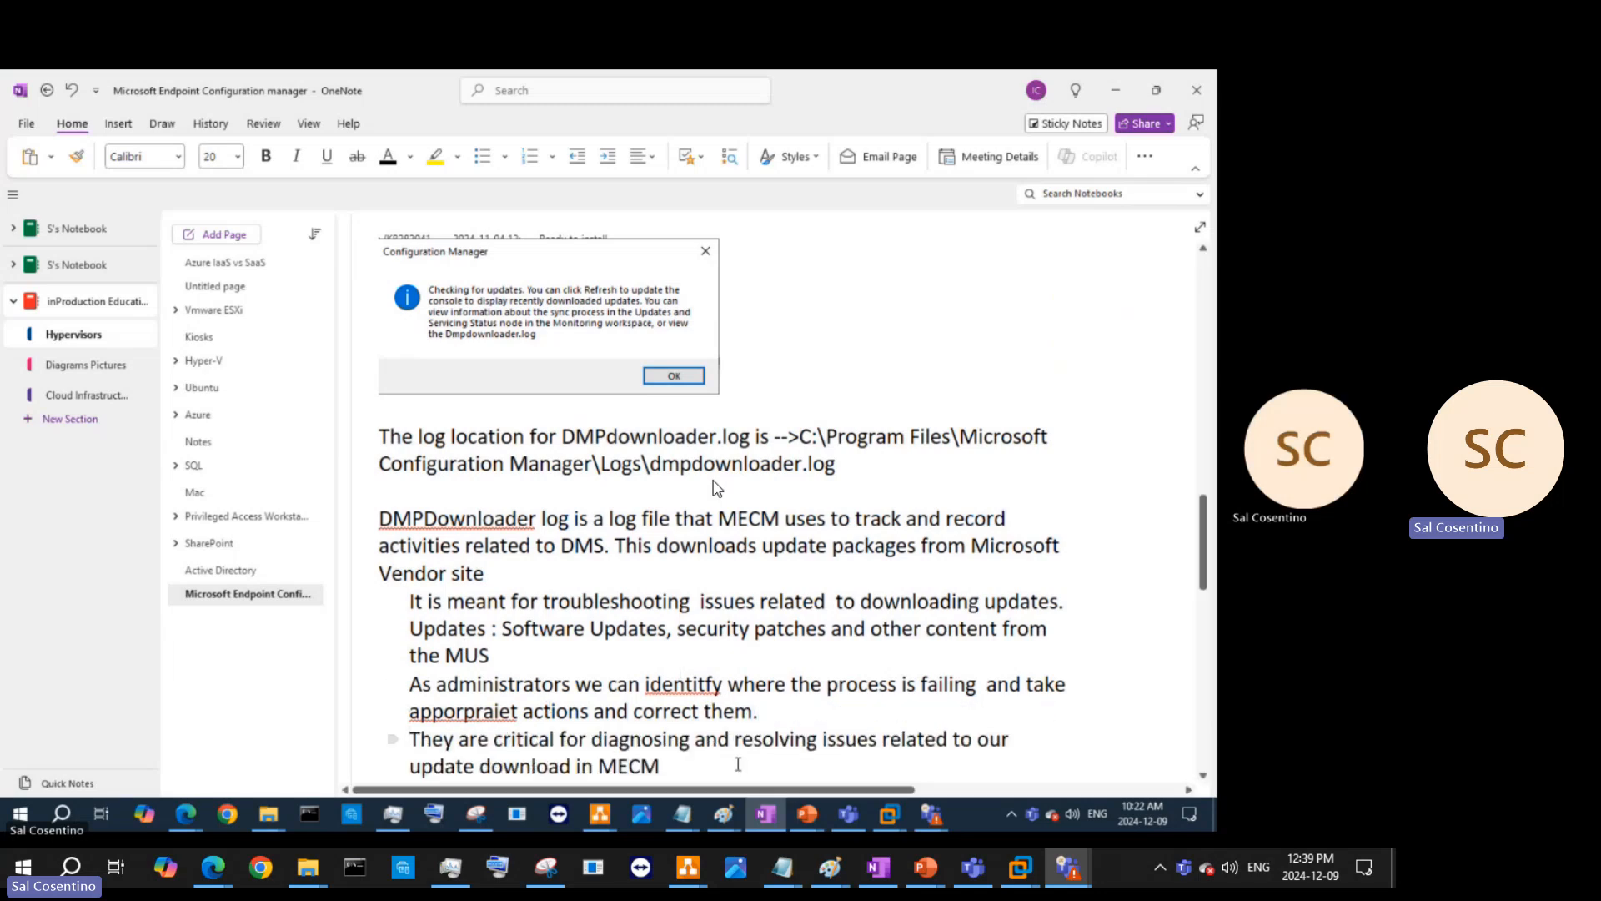
# - Turn the note lines from Updates to MECM into a bulleted list
pyautogui.moveTo(661, 765); pyautogui.dragTo(409, 601)
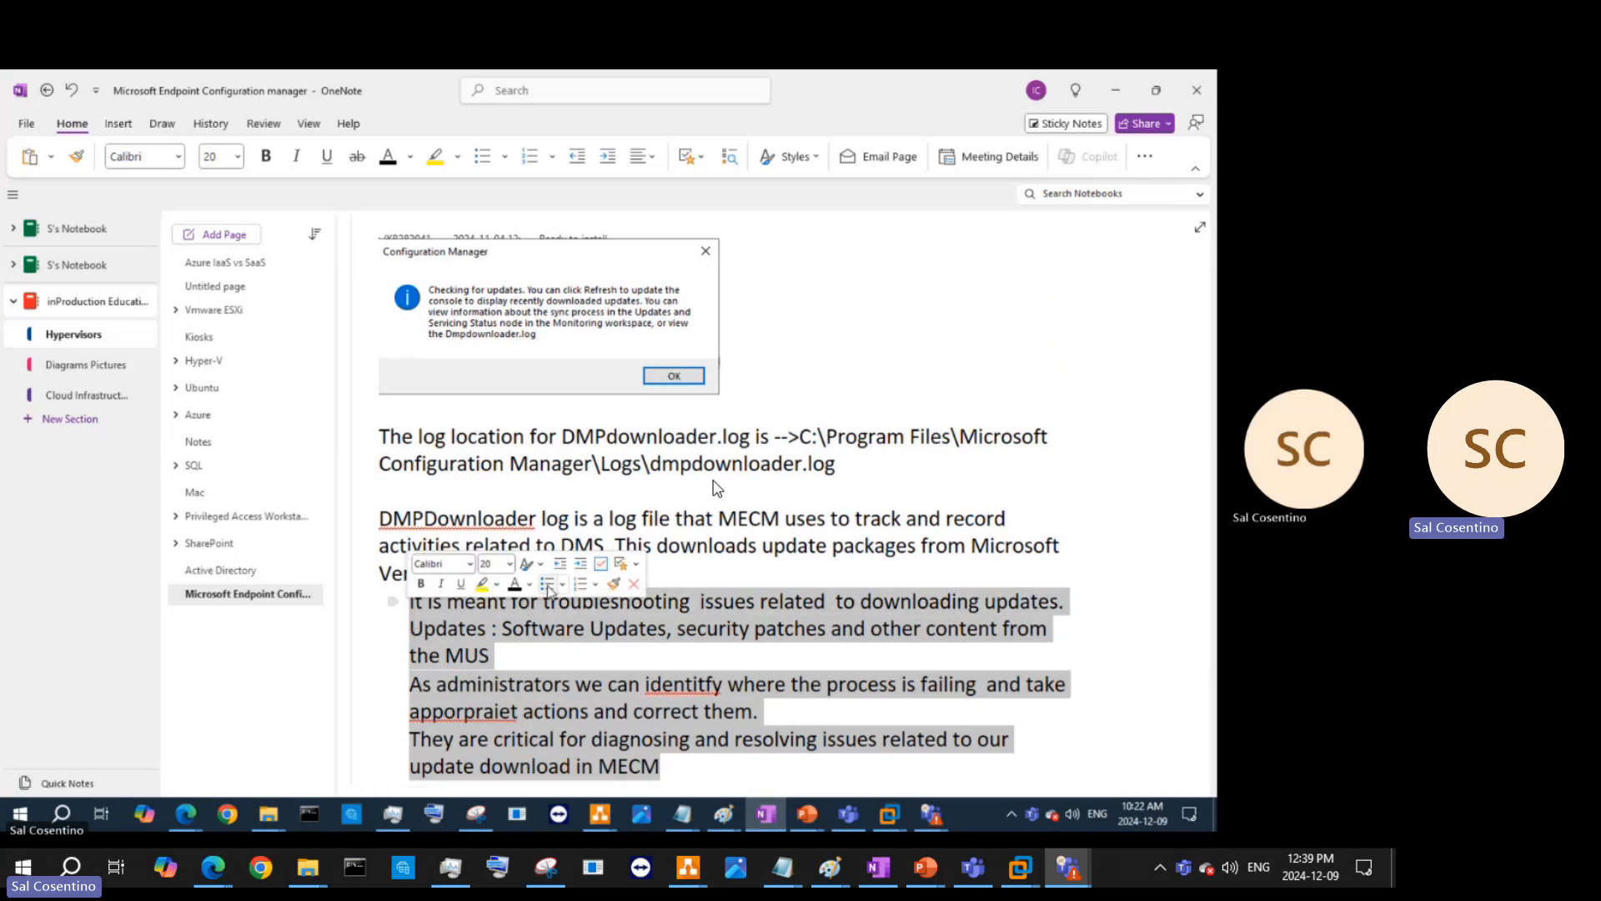
pyautogui.click(547, 583)
pyautogui.click(496, 655)
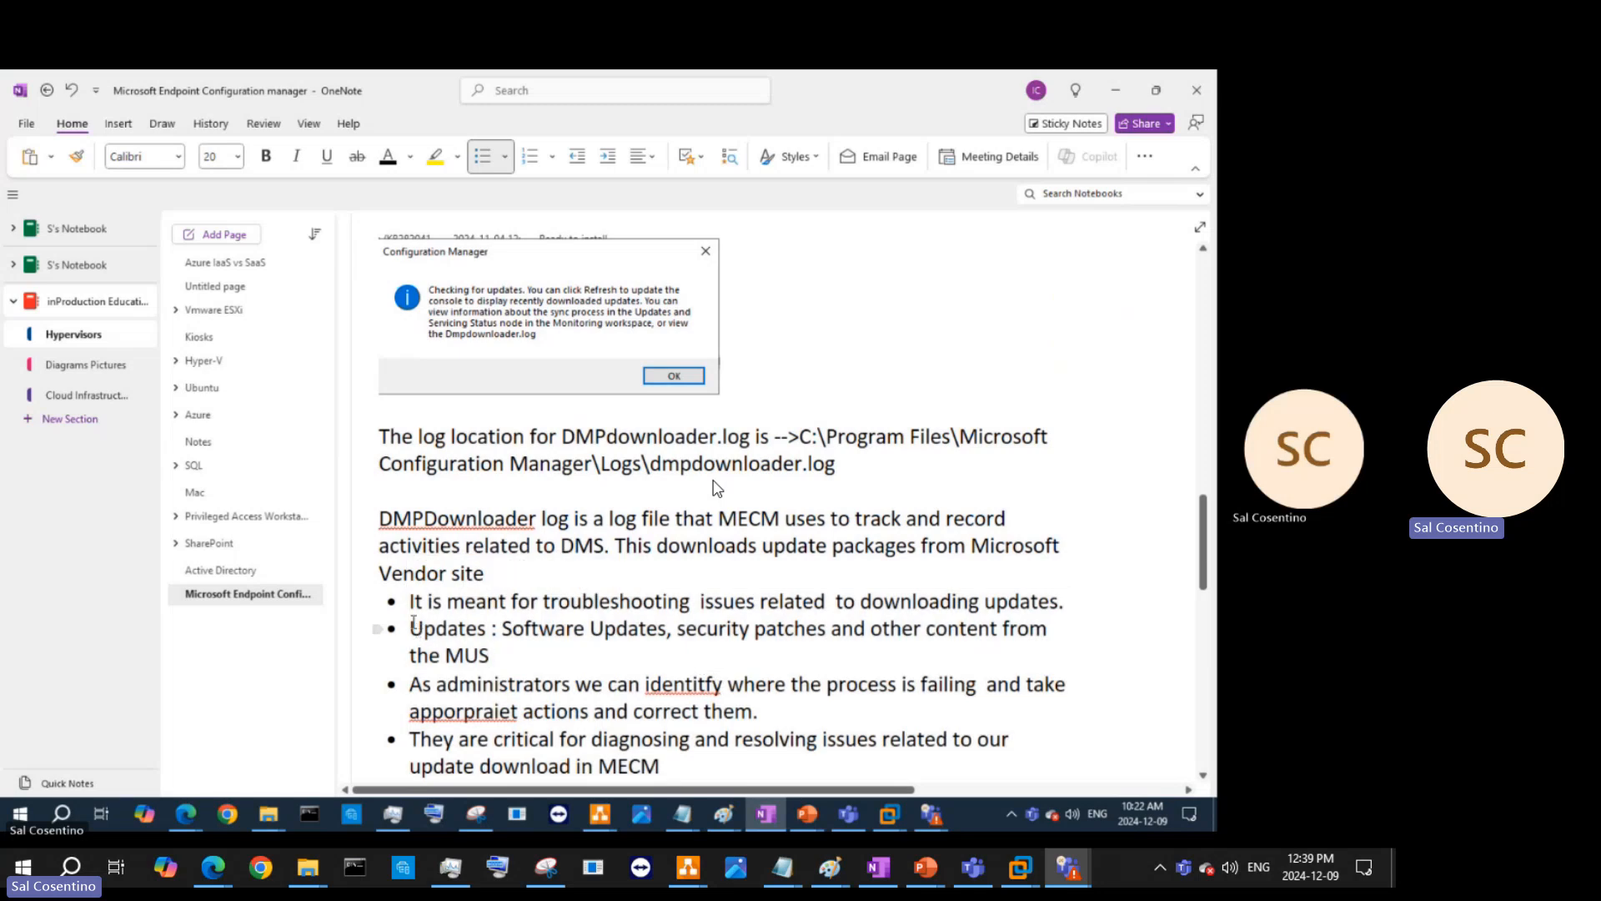
# - Correct the misspellings 'apporpraiet' to 'appropriate' and 'identitfy' to 'identify'
pyautogui.rightClick(500, 709)
pyautogui.click(638, 293)
pyautogui.rightClick(686, 685)
pyautogui.click(719, 294)
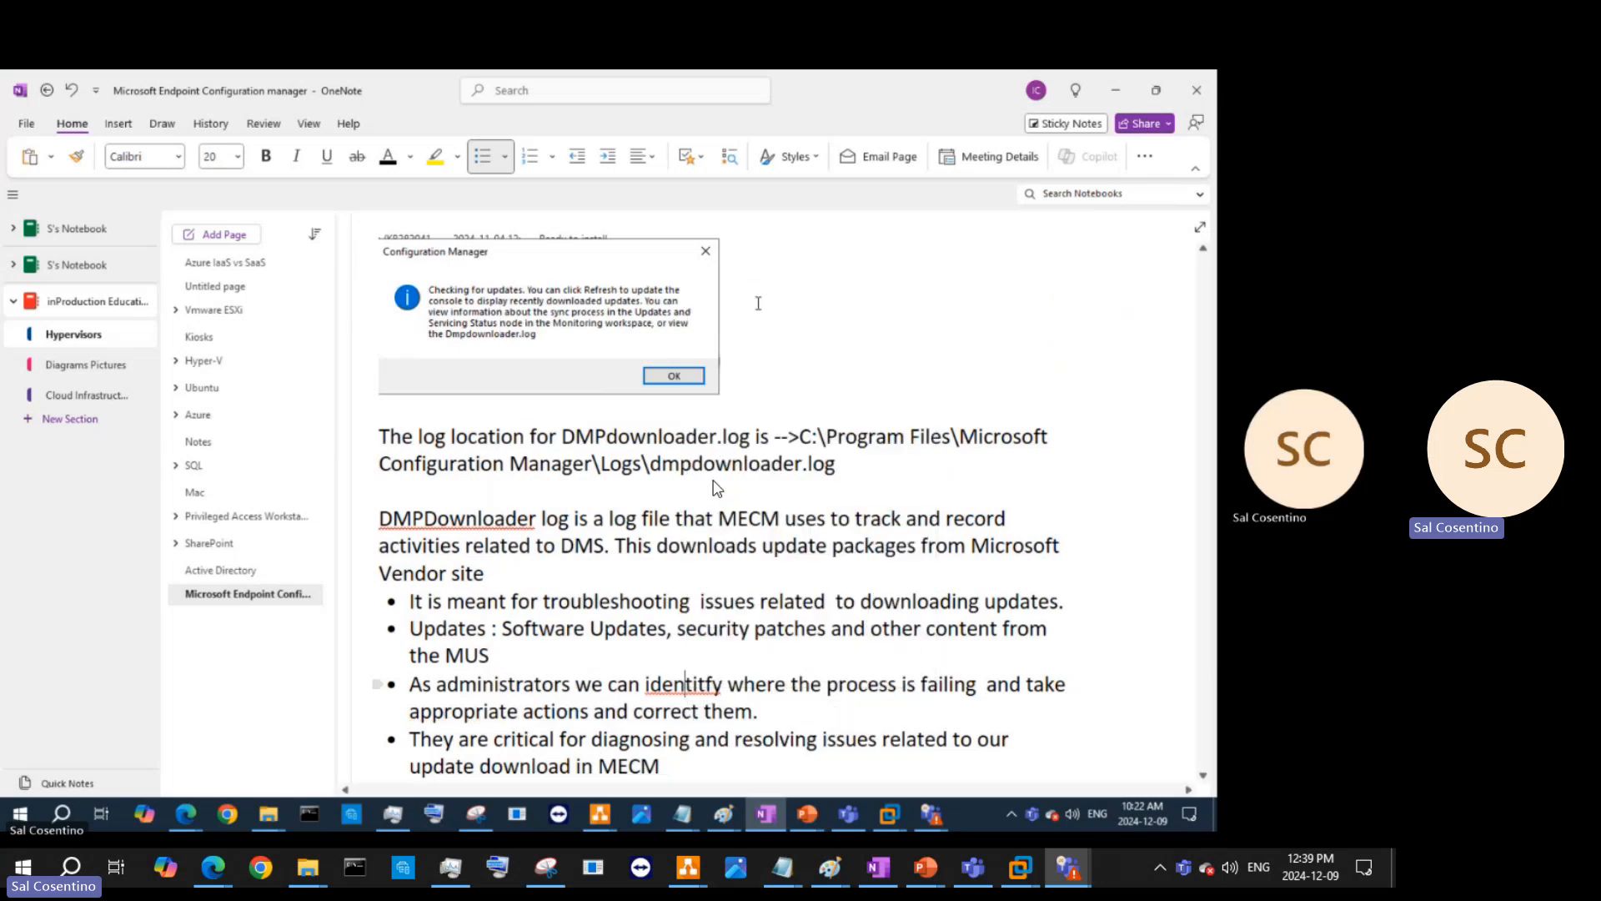
pyautogui.scroll(-10, 727, 546)
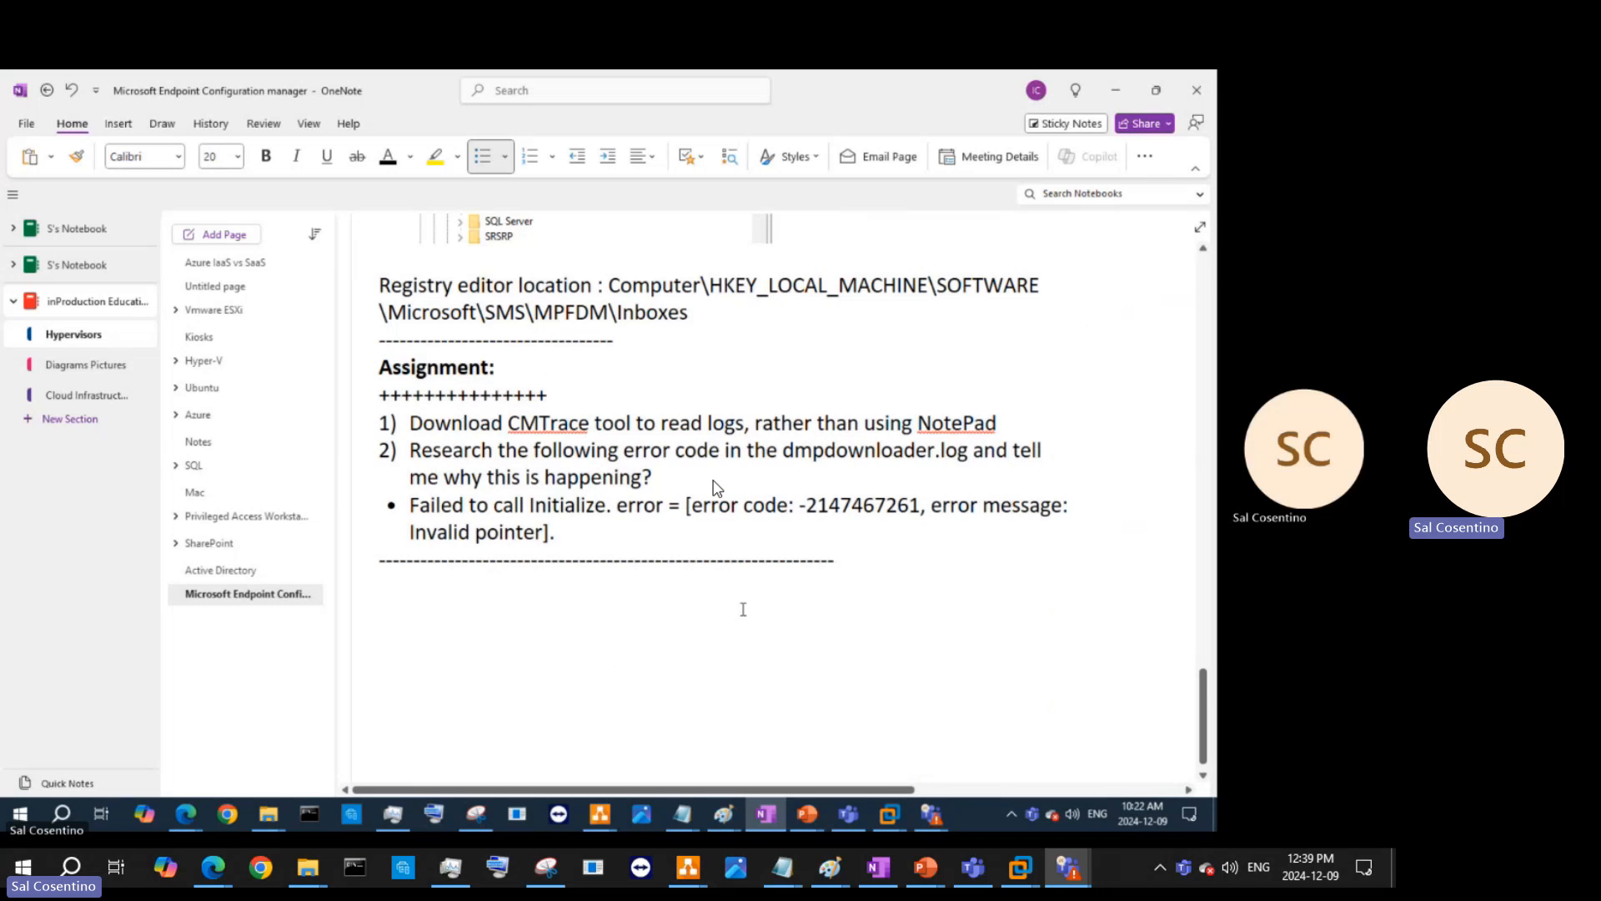
pyautogui.scroll(20, 715, 487)
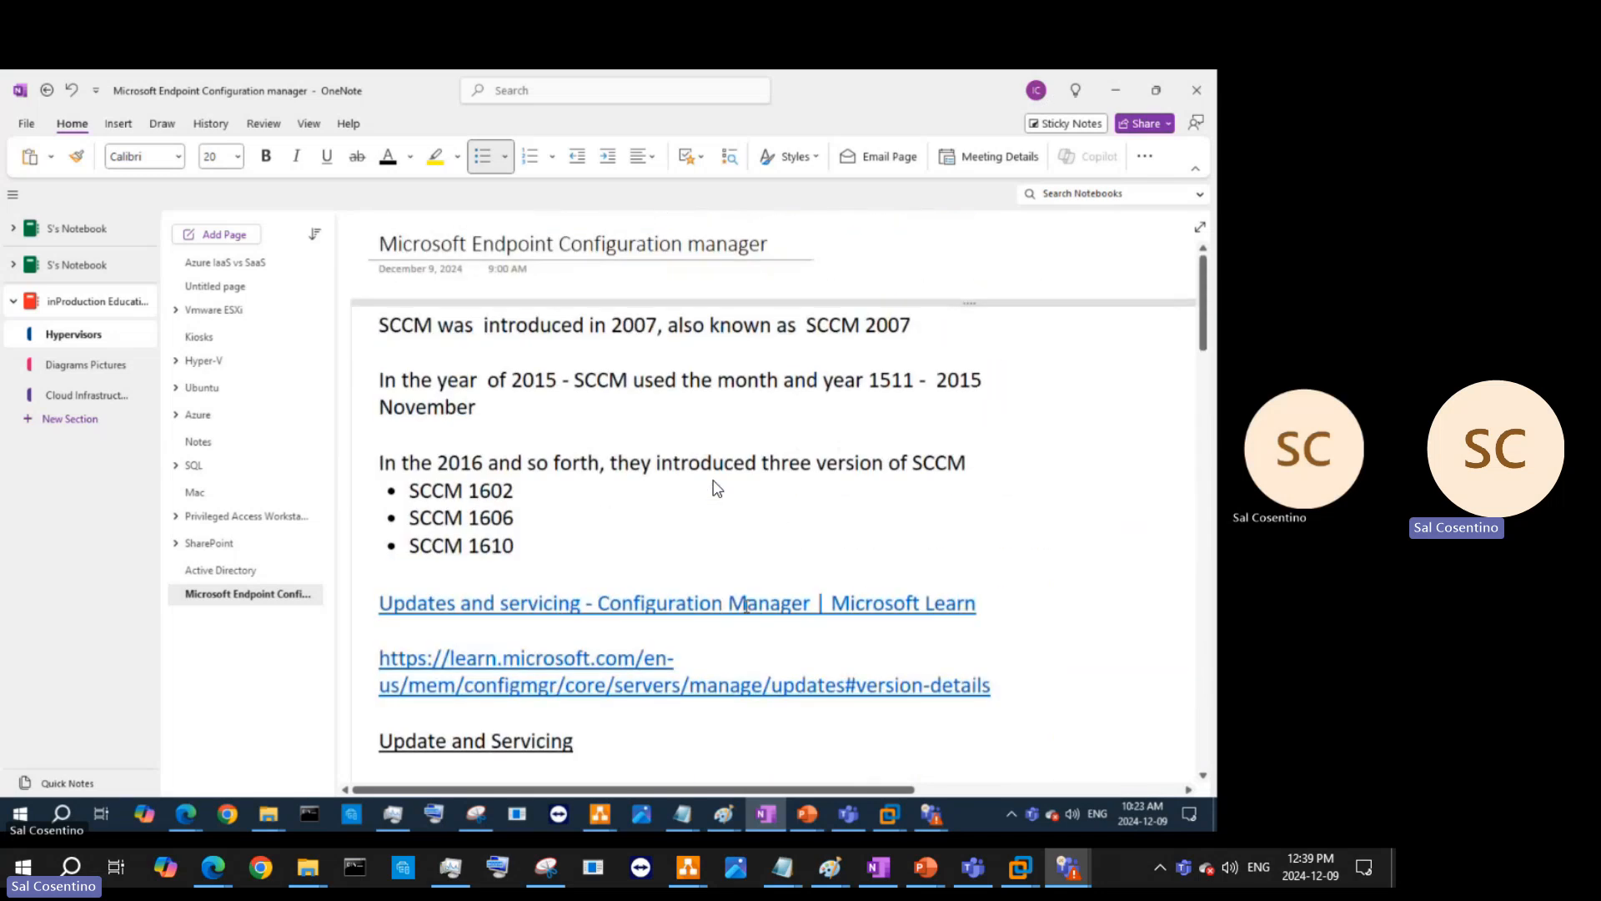
pyautogui.scroll(-15, 715, 487)
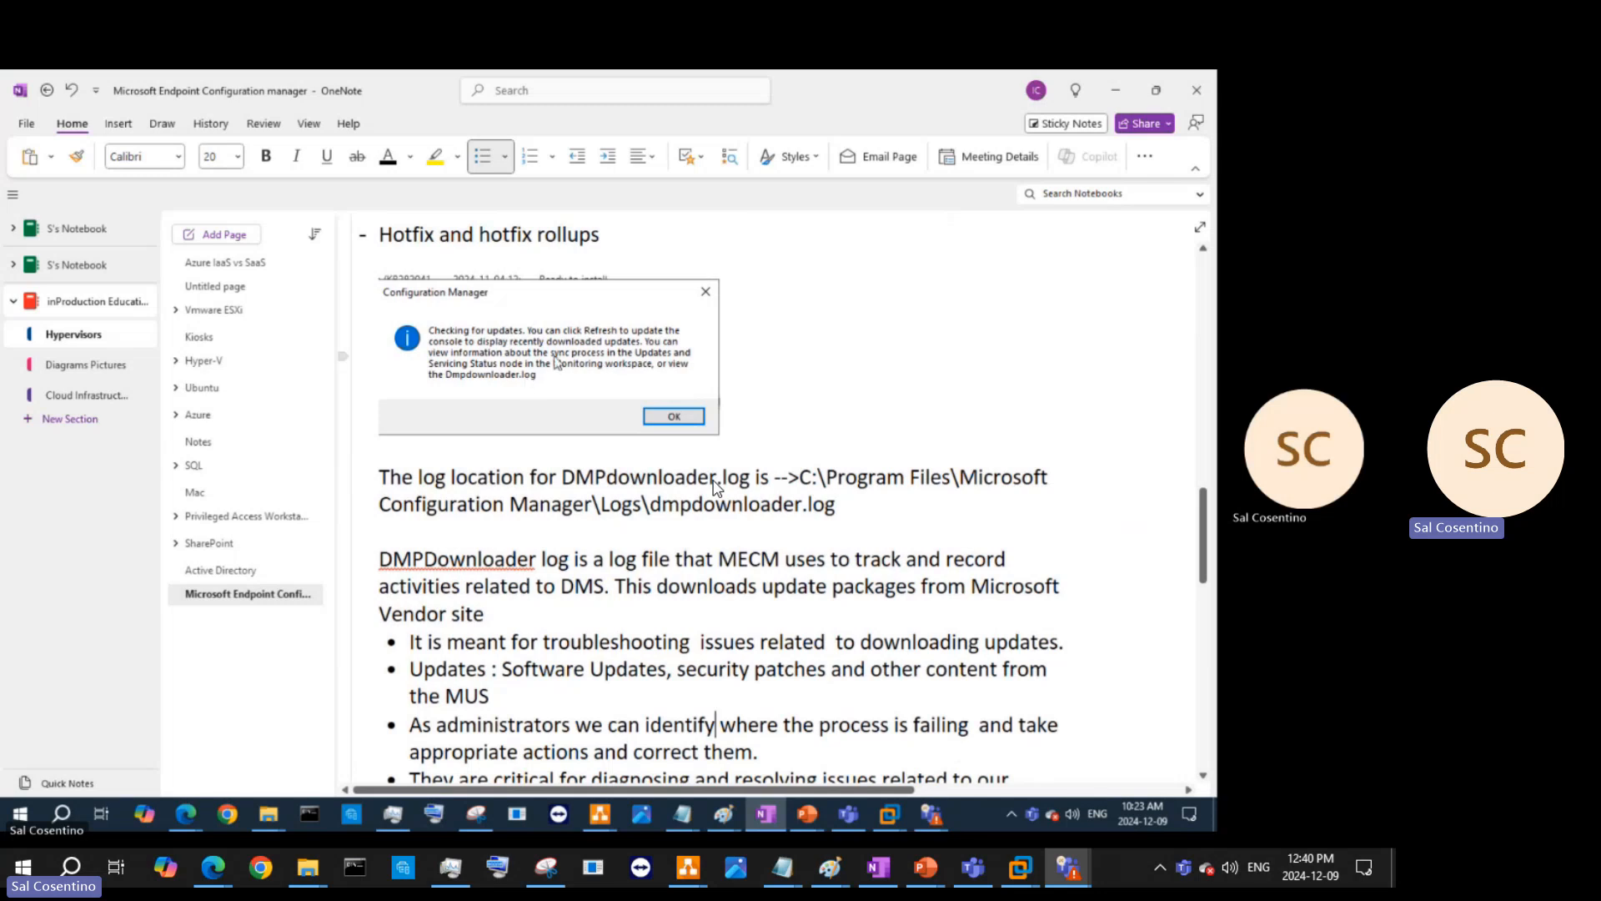
# - Bold the C:\...\dmpdownloader.log path in the log-location line
pyautogui.click(799, 477)
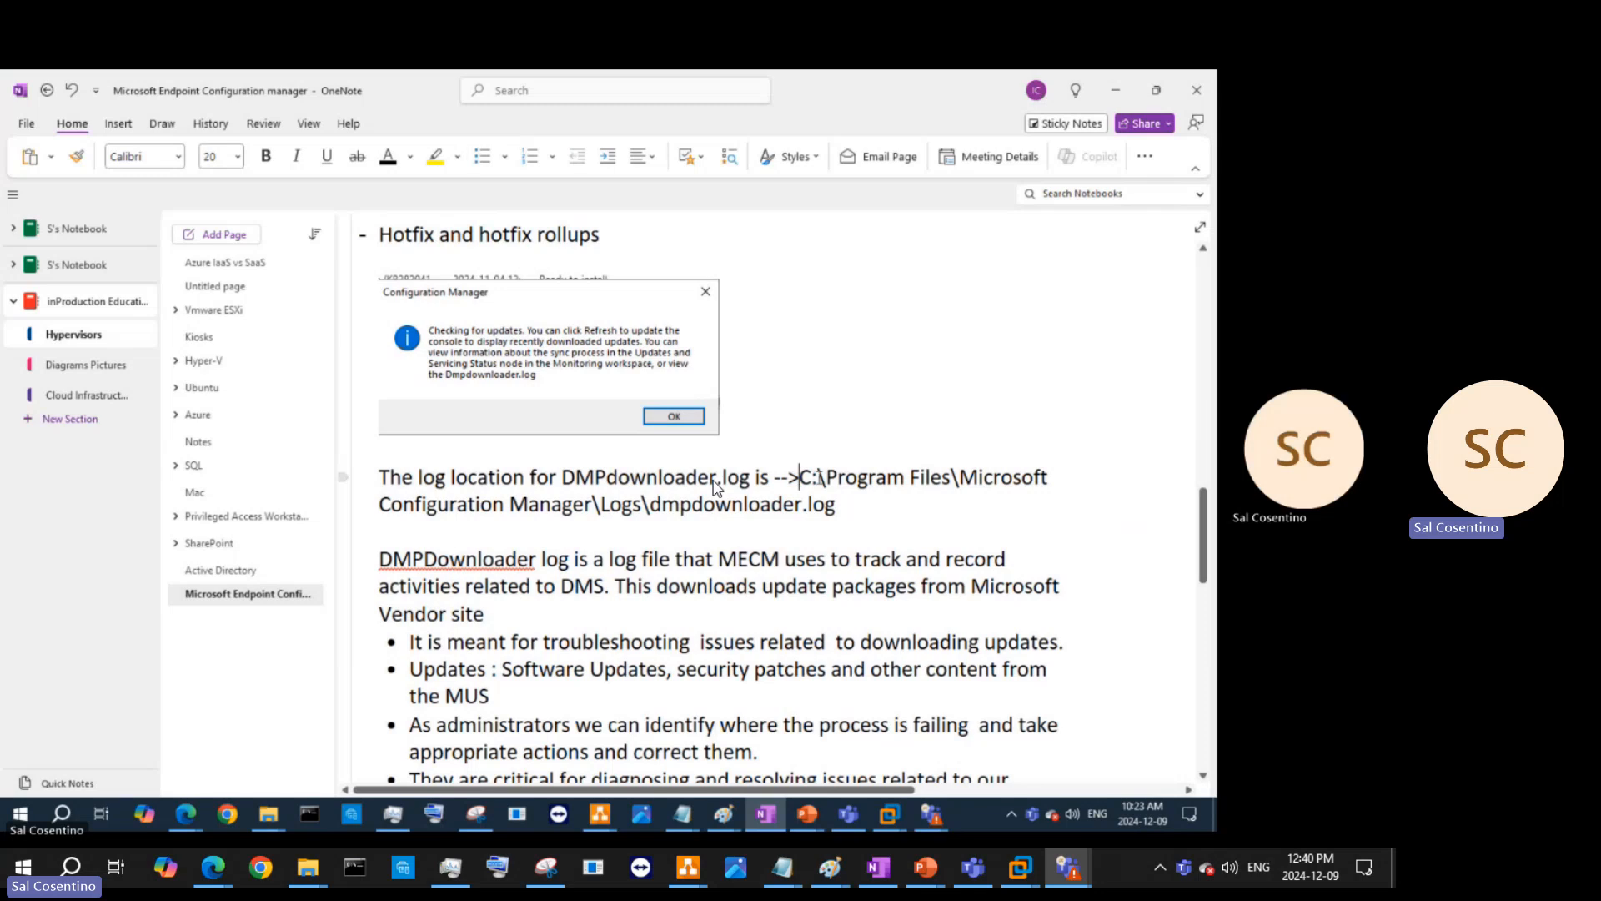
pyautogui.moveTo(838, 505); pyautogui.dragTo(803, 479)
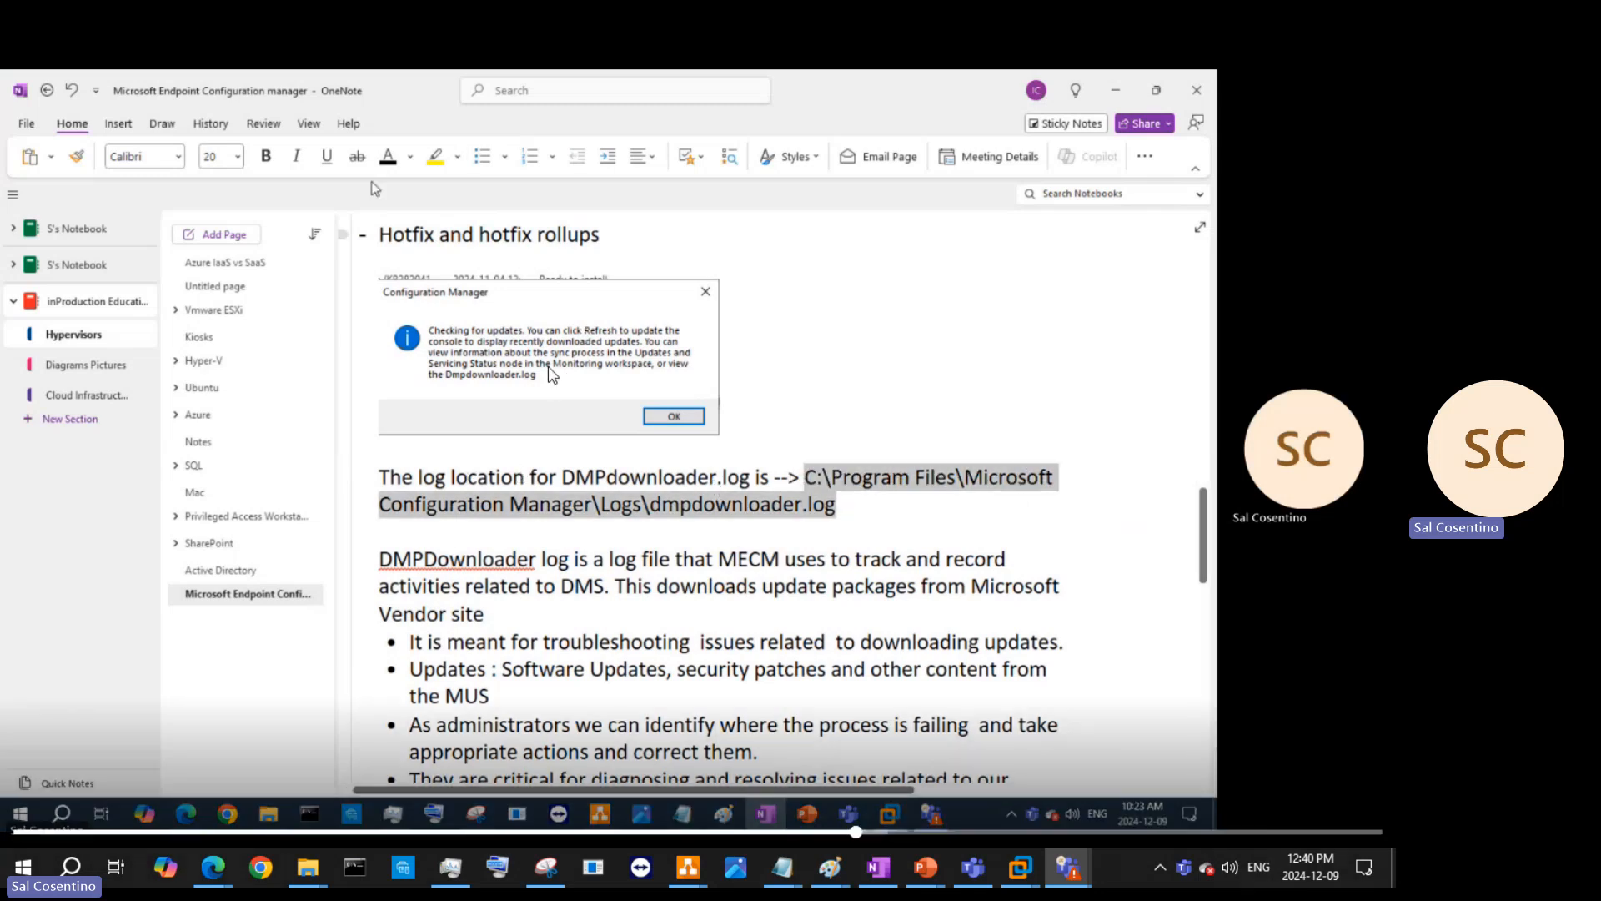
pyautogui.hotkey('ctrl', 'b')
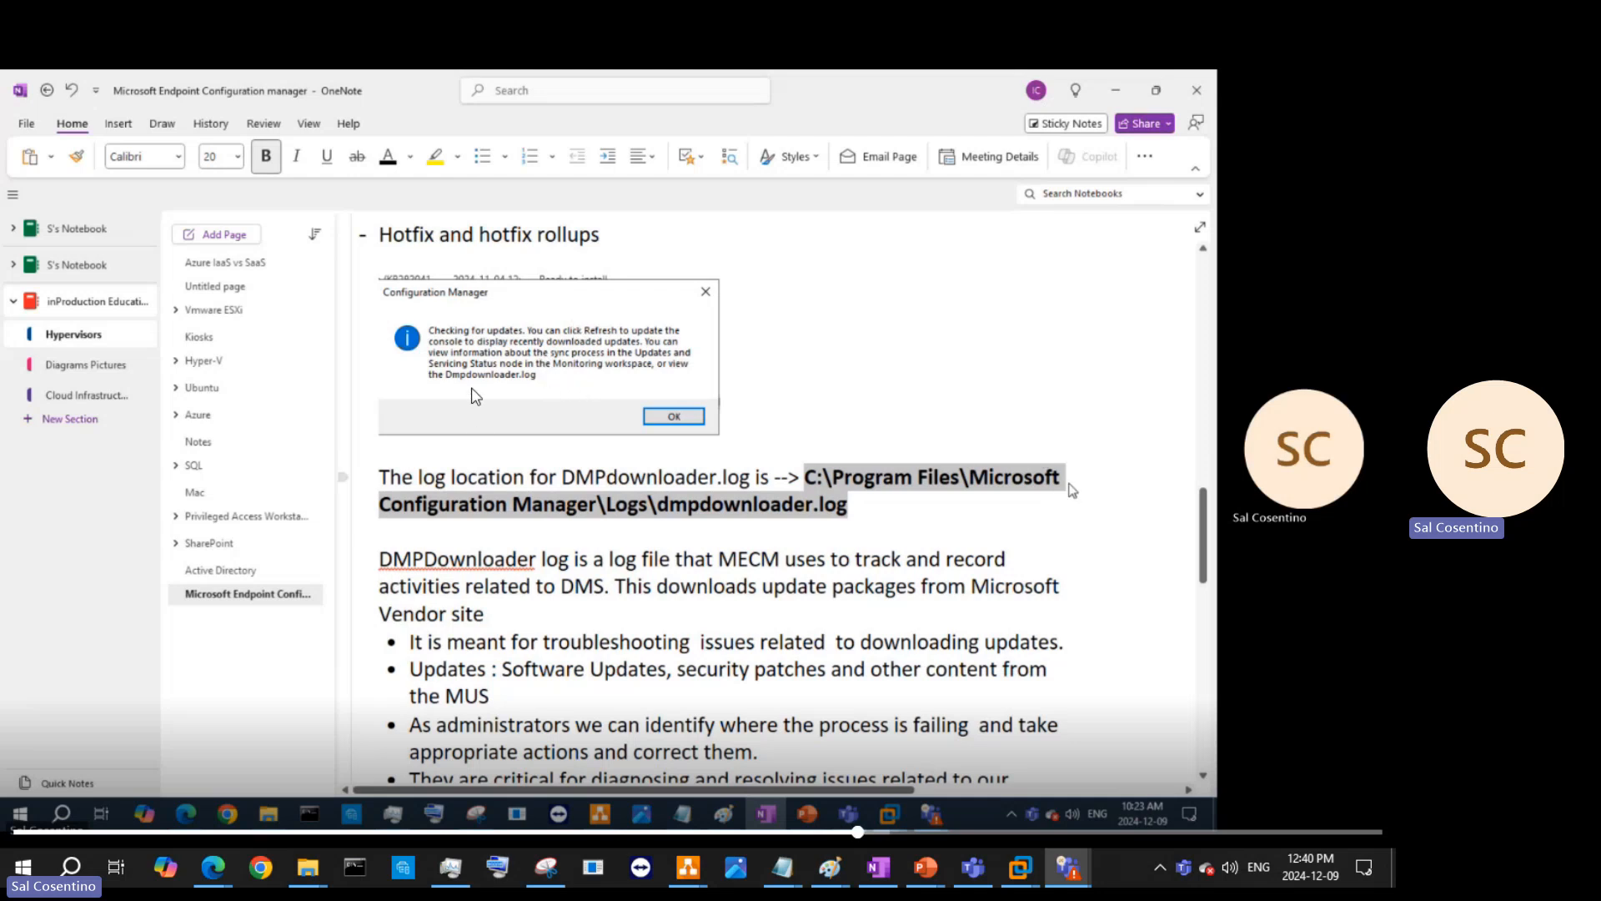
# - Scroll down the OneNote DMPDownloader notes page
pyautogui.scroll(-3, 523, 417)
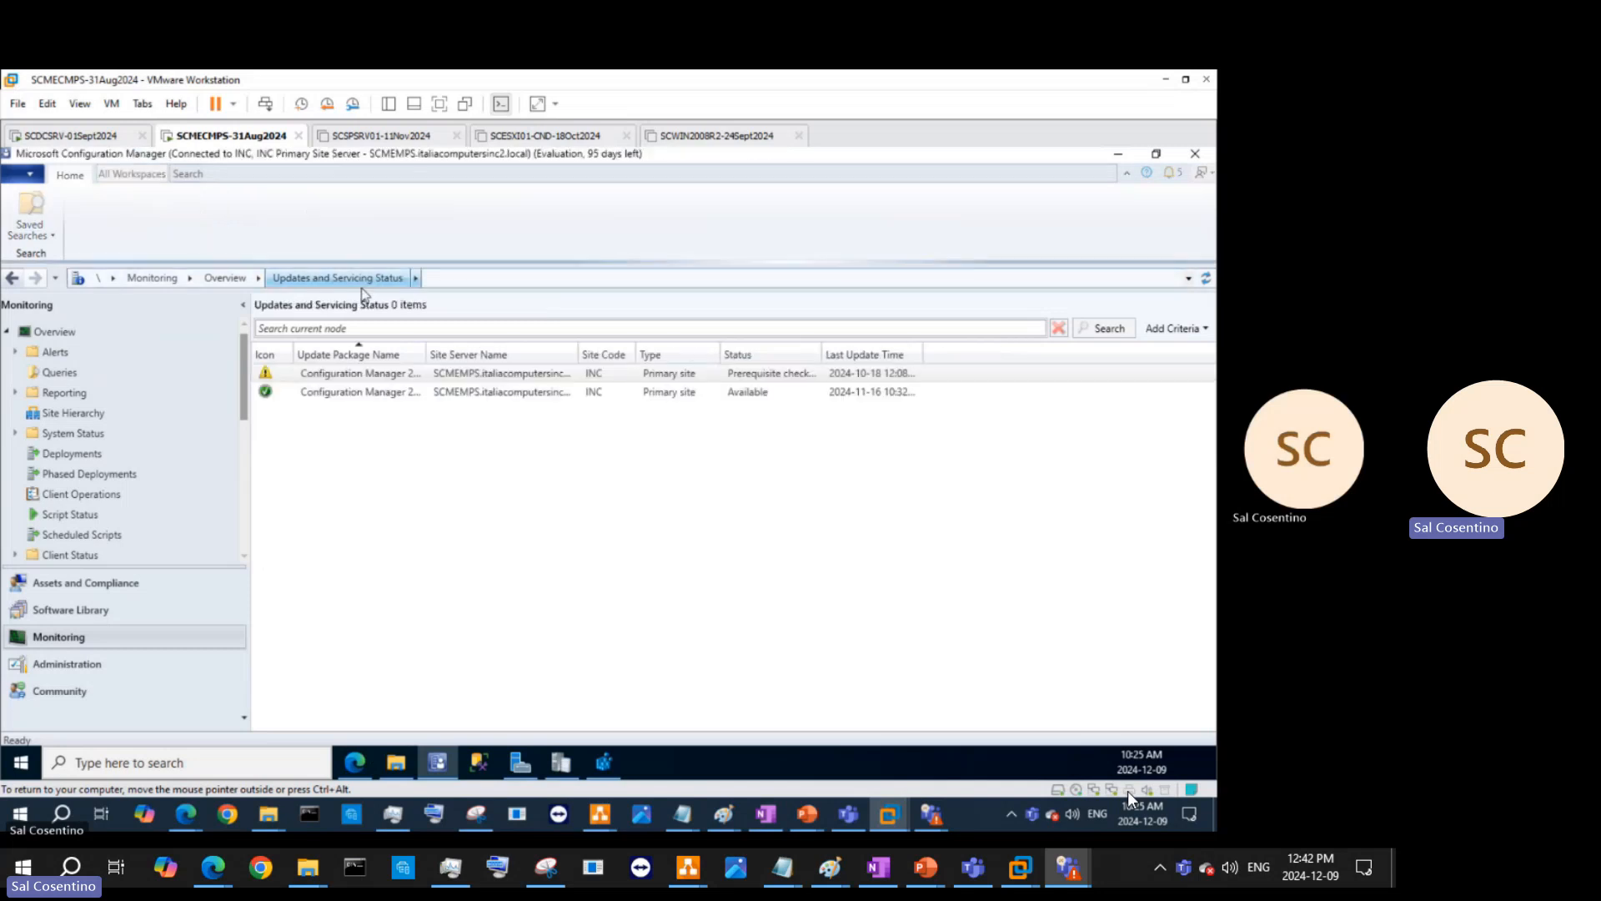
# - Open the installation status of the Configuration Manager 2403 Hotfix from Updates and Servicing Status
pyautogui.click(389, 376)
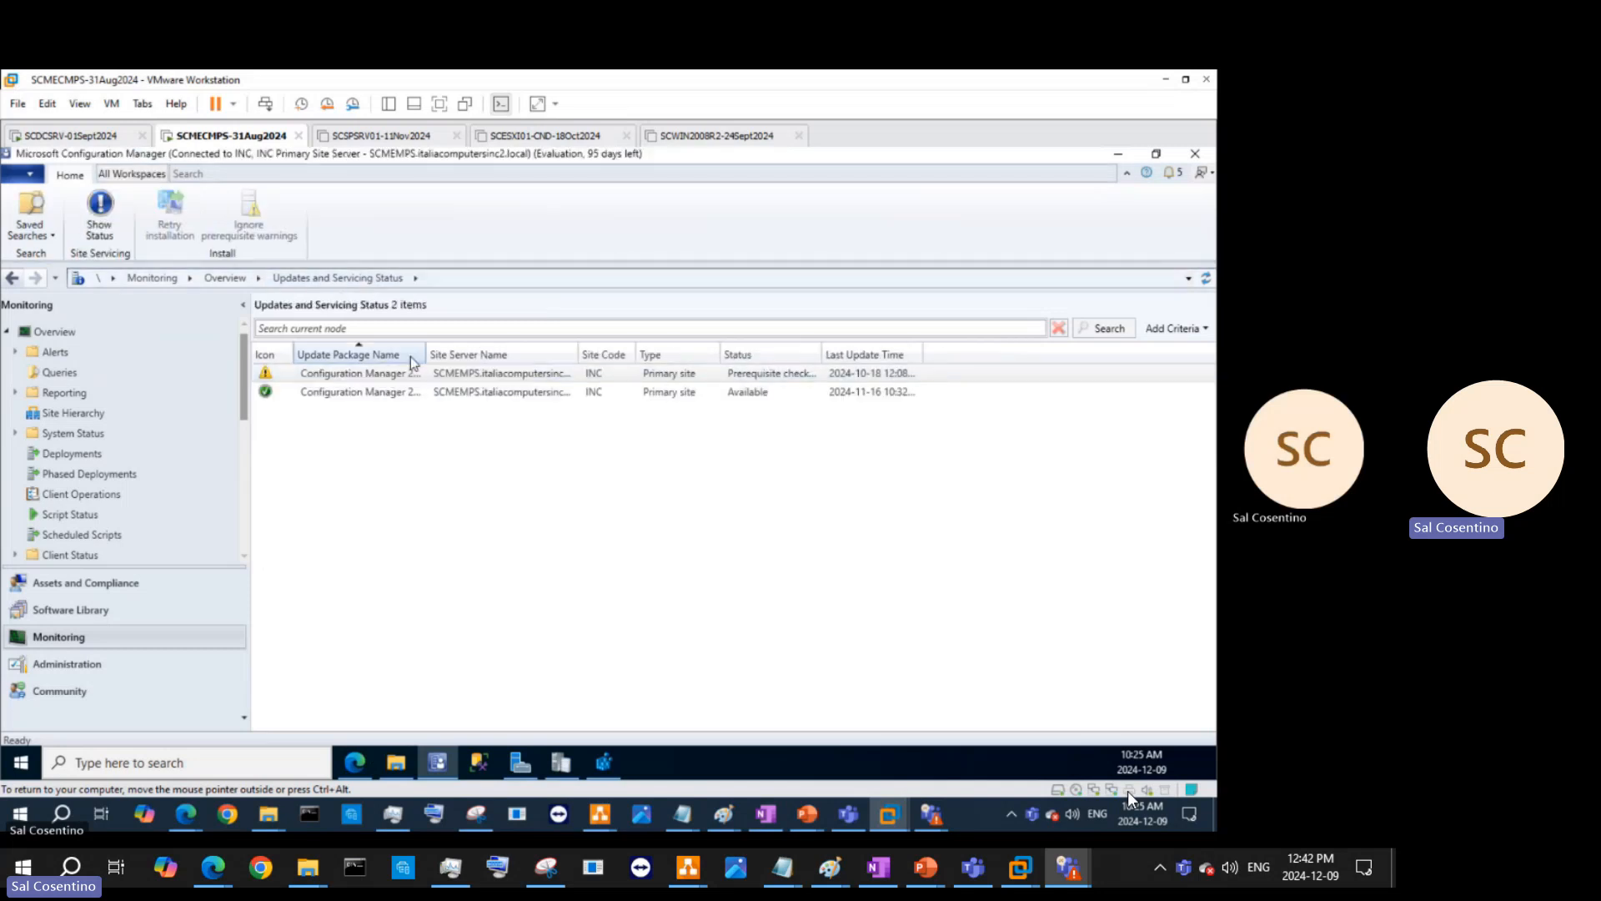
pyautogui.moveTo(426, 354); pyautogui.dragTo(592, 357)
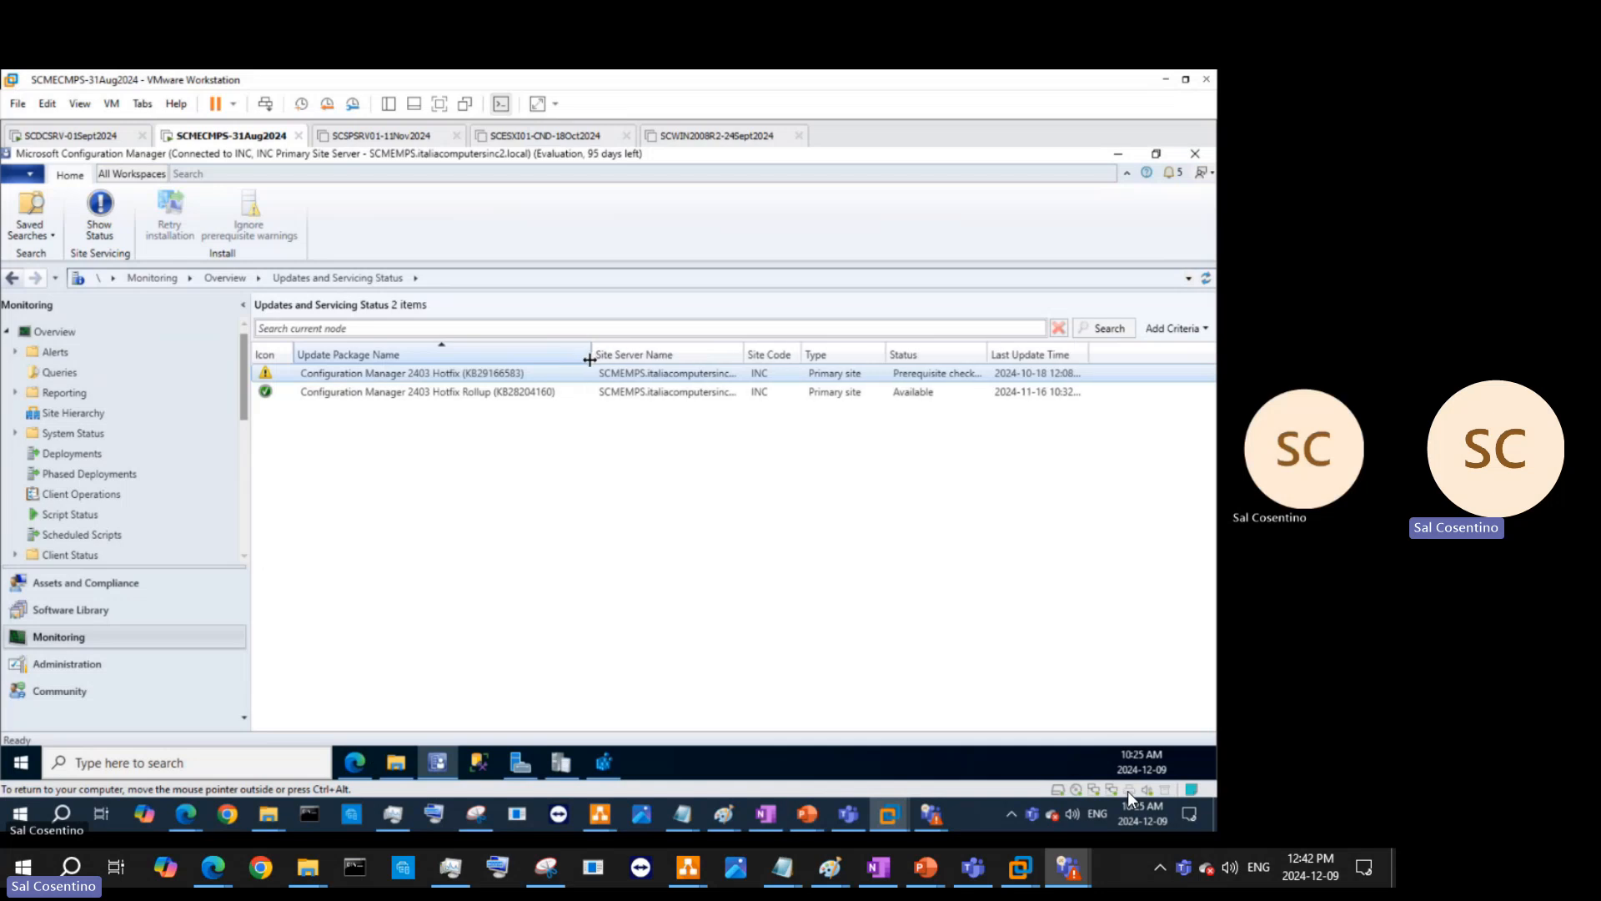
pyautogui.rightClick(350, 374)
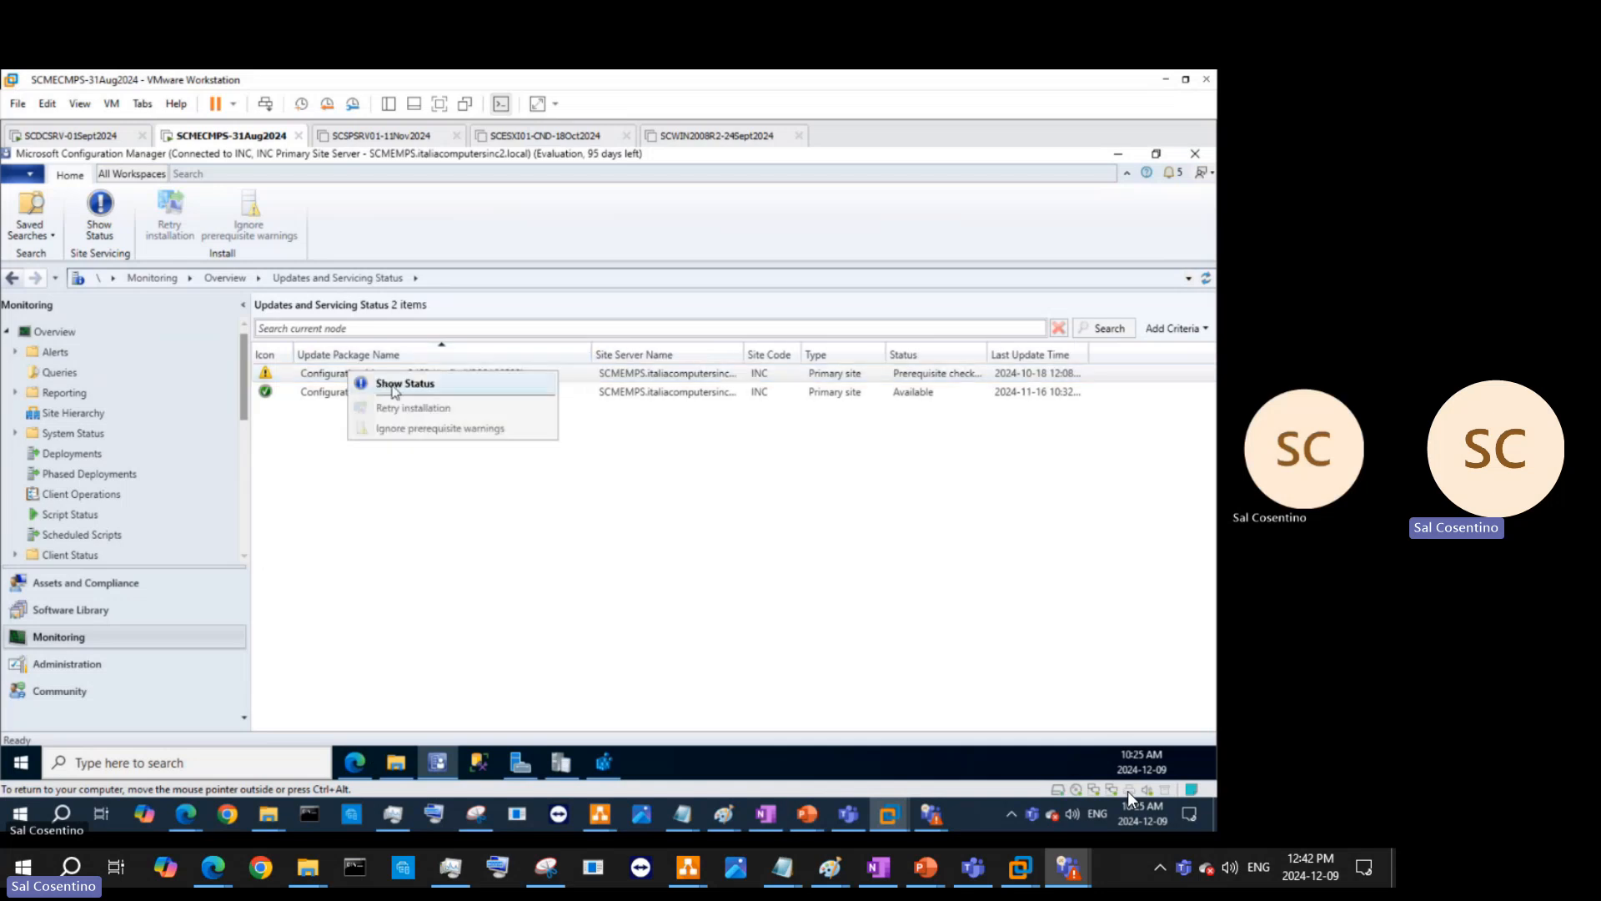
pyautogui.click(405, 384)
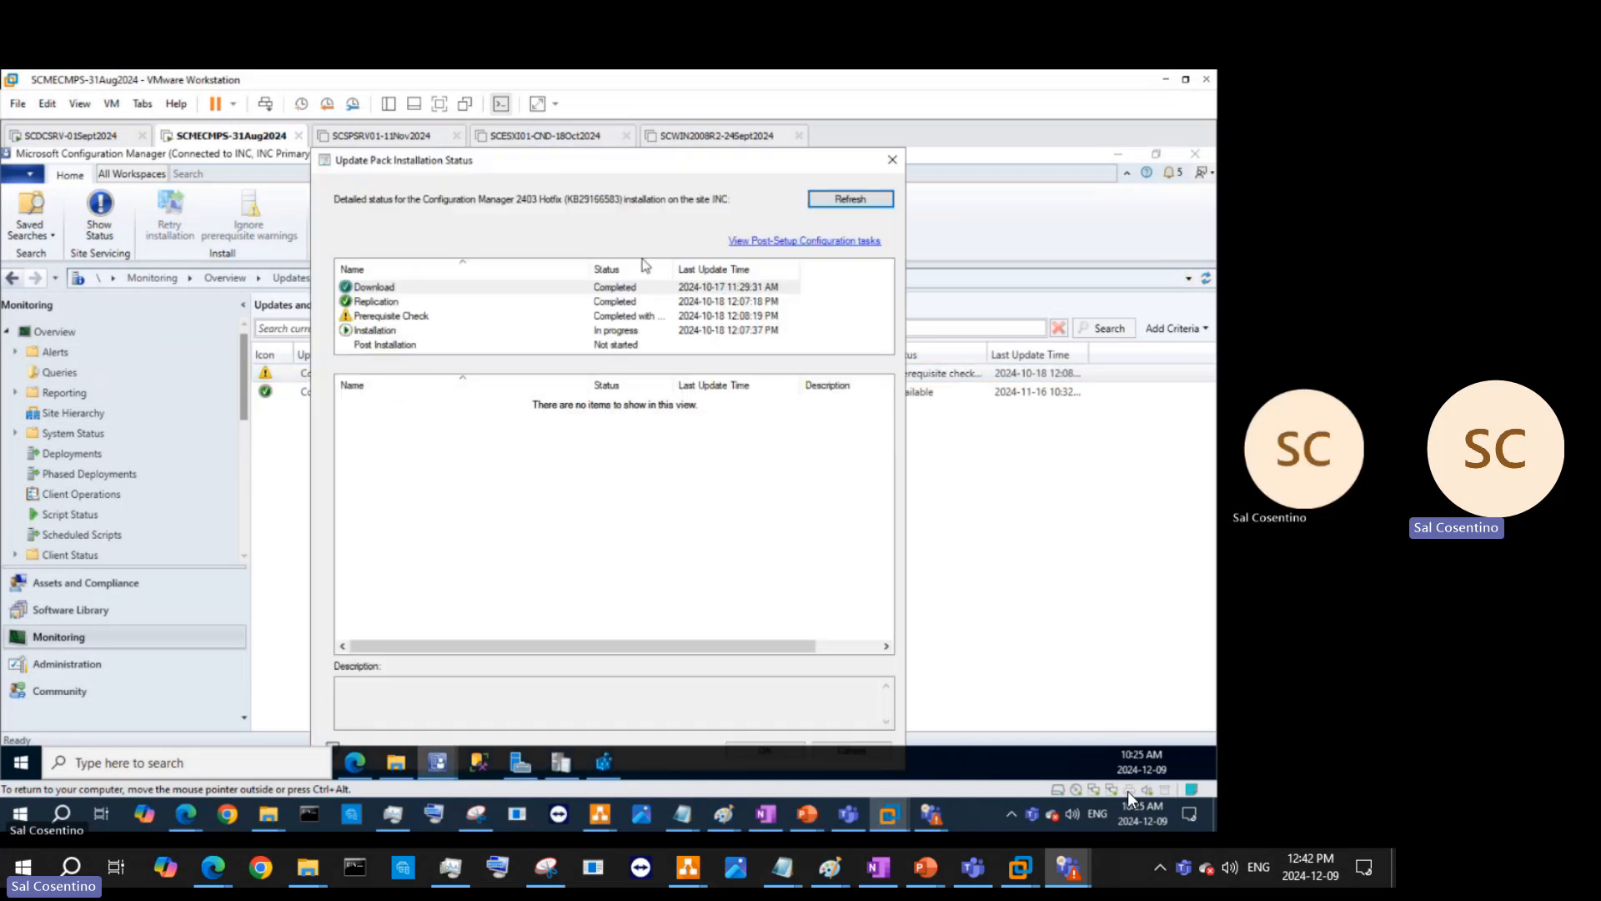
# - Show the Prerequisite Check sub-steps and read the SQL change tracking backlog warning, widening columns
pyautogui.click(419, 321)
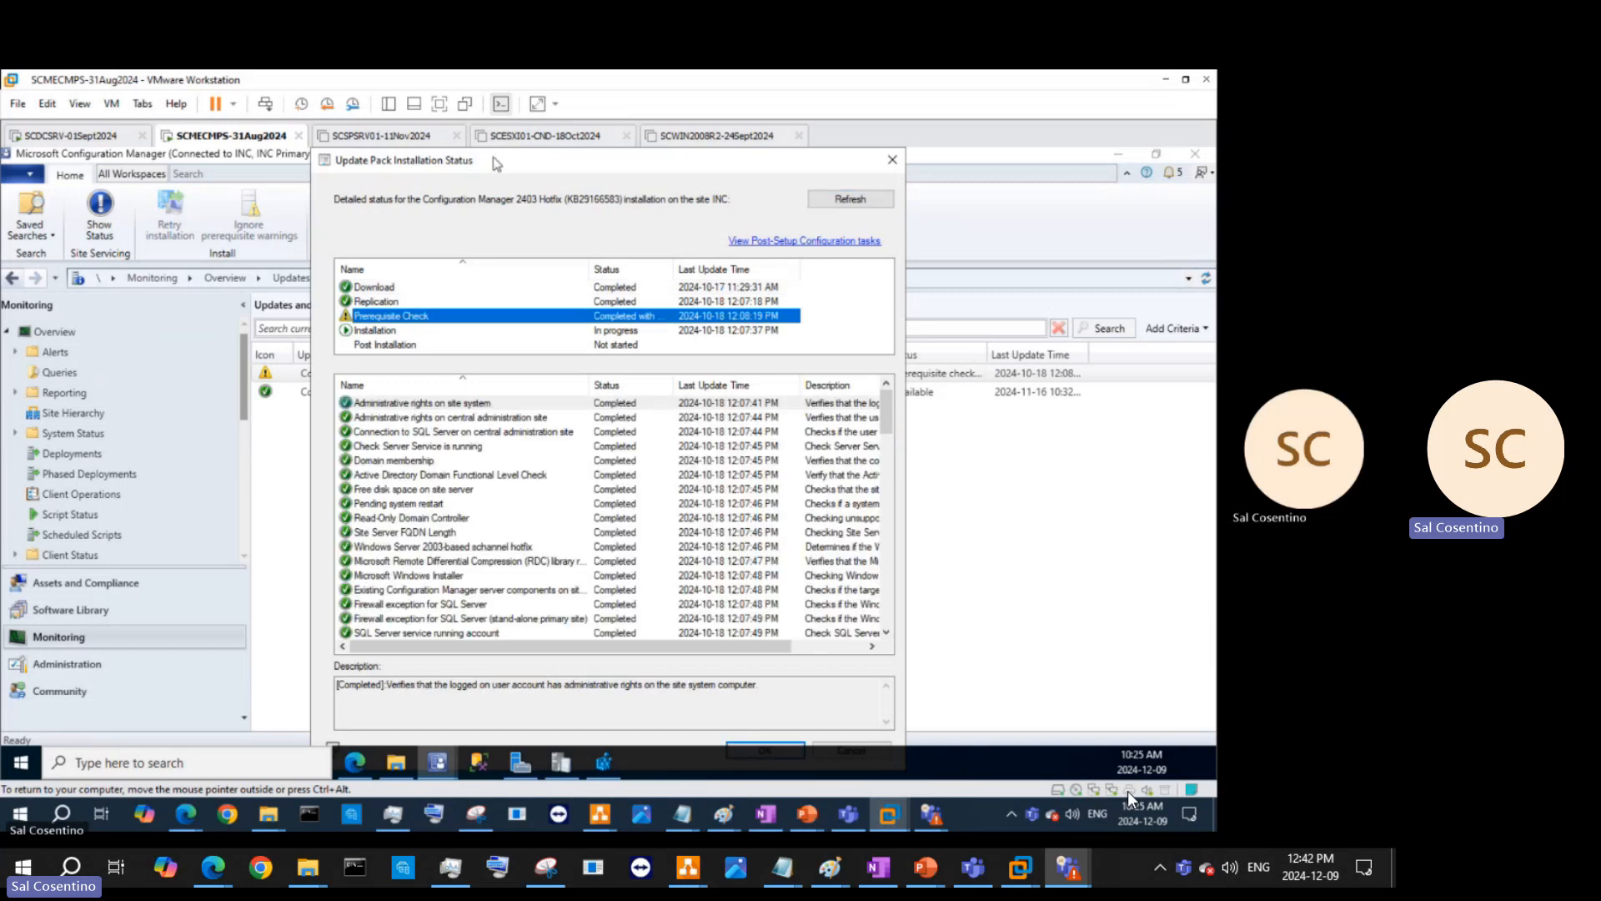
pyautogui.moveTo(497, 166); pyautogui.dragTo(646, 187)
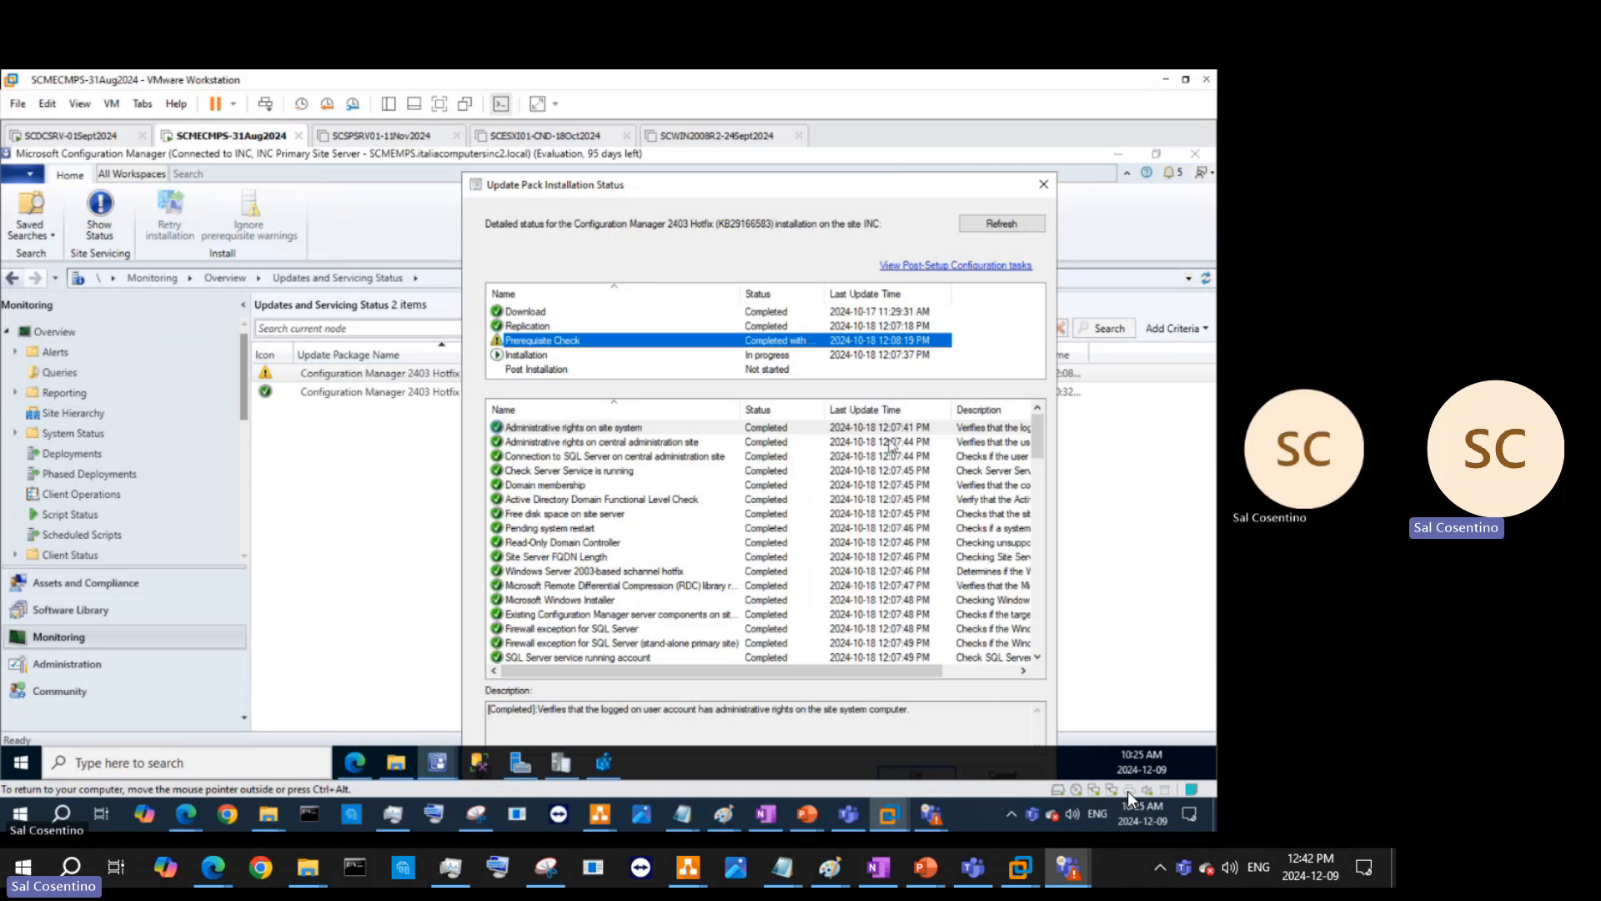
pyautogui.scroll(-12, 916, 488)
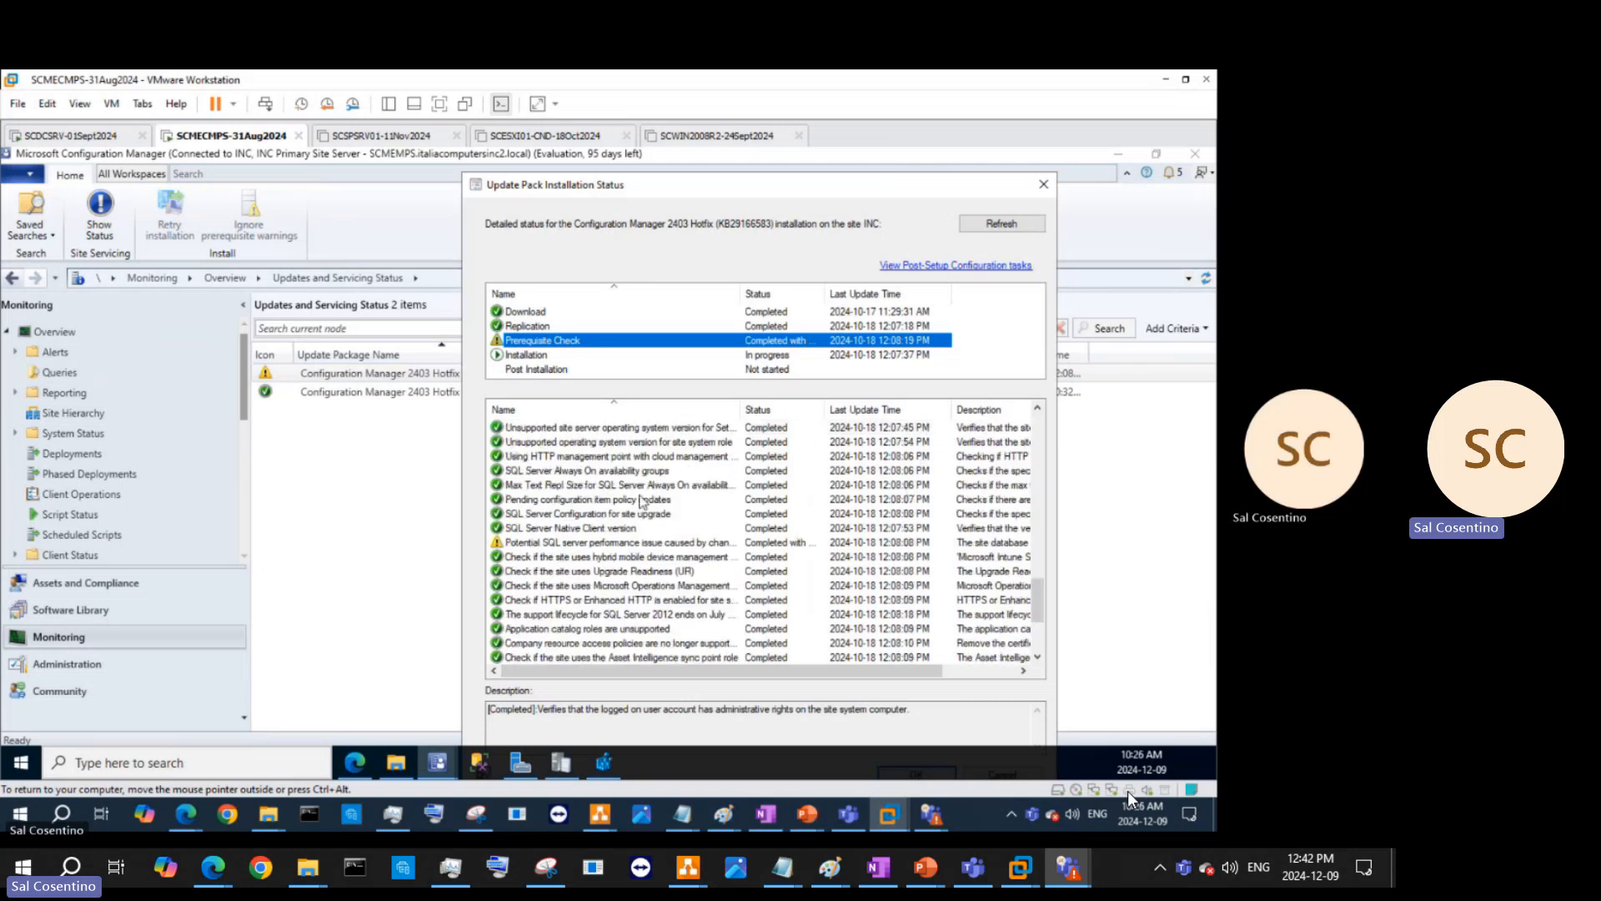
pyautogui.click(601, 543)
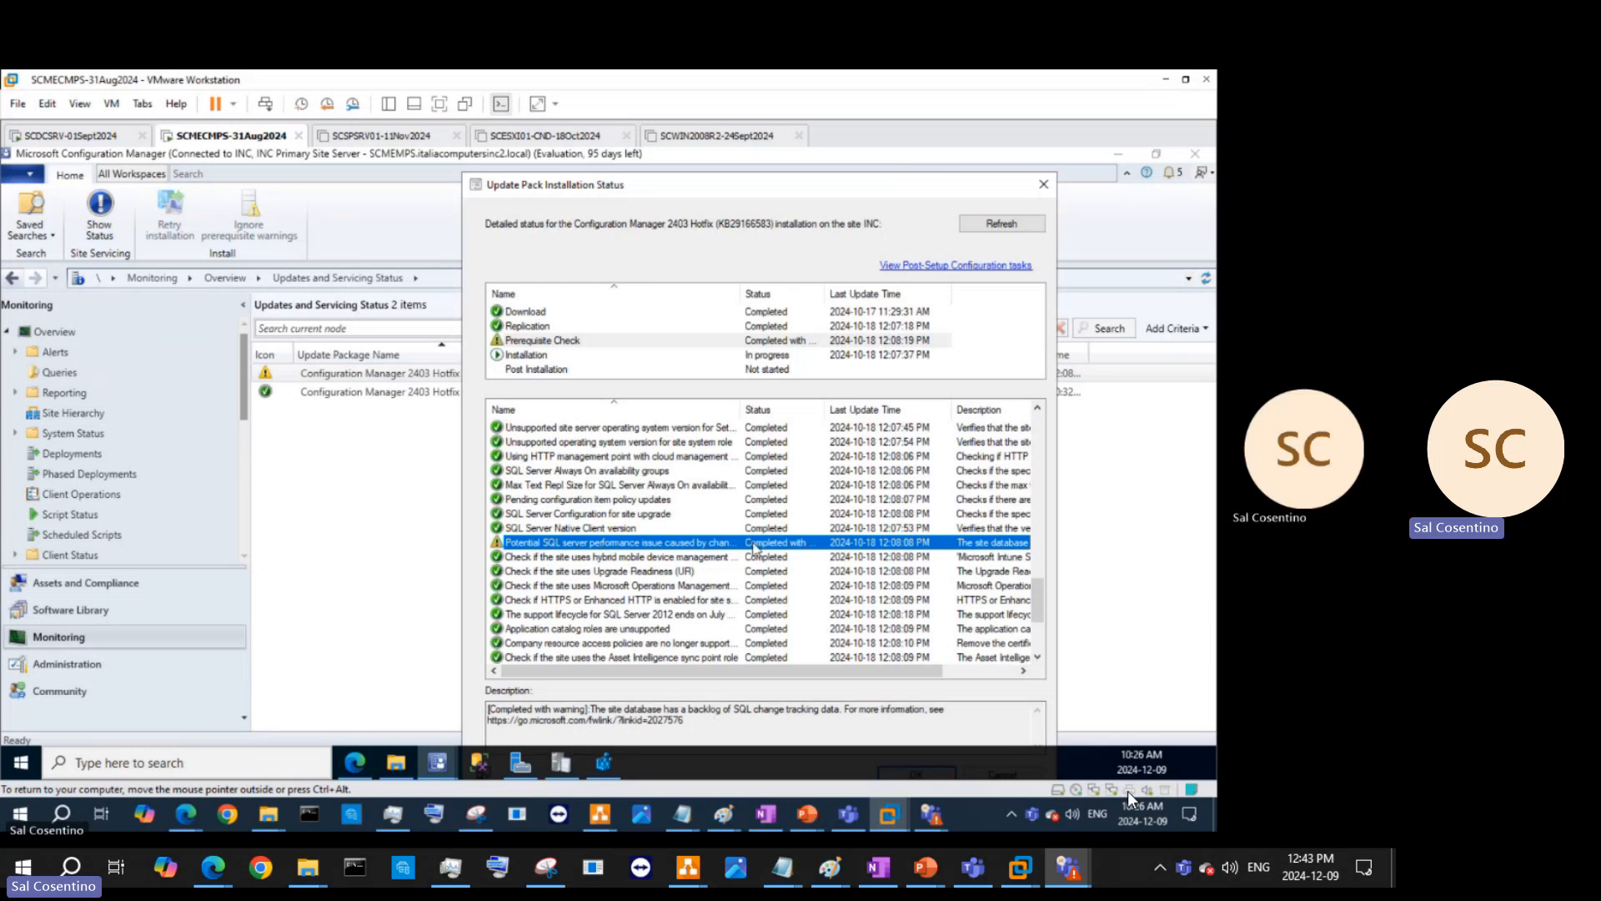
pyautogui.moveTo(824, 409); pyautogui.dragTo(889, 411)
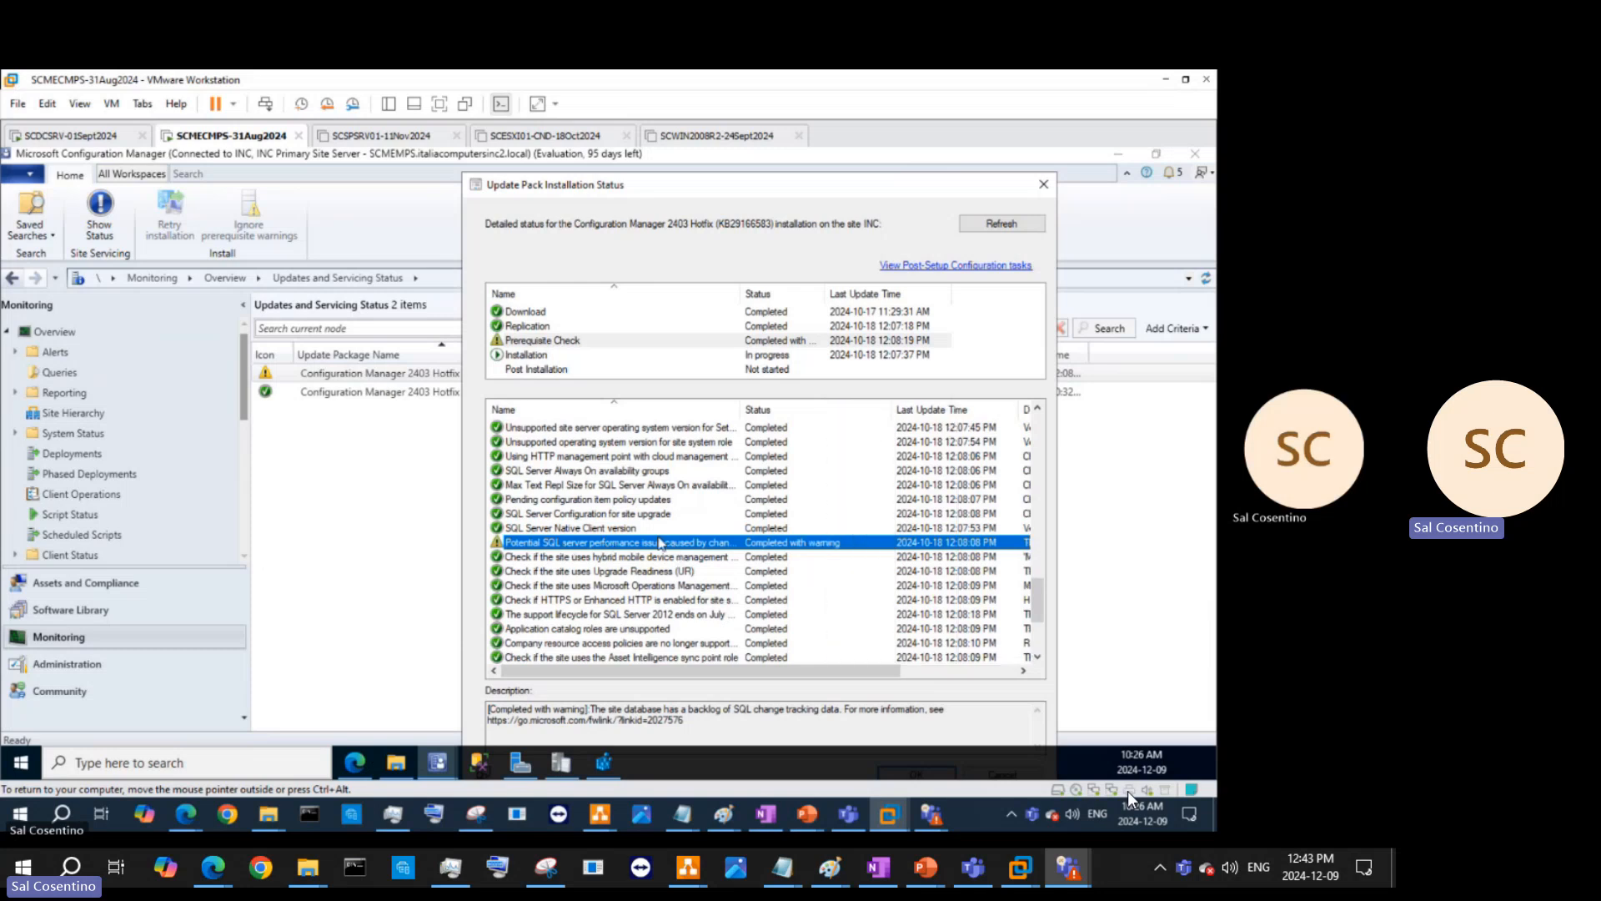
pyautogui.moveTo(742, 412); pyautogui.dragTo(820, 415)
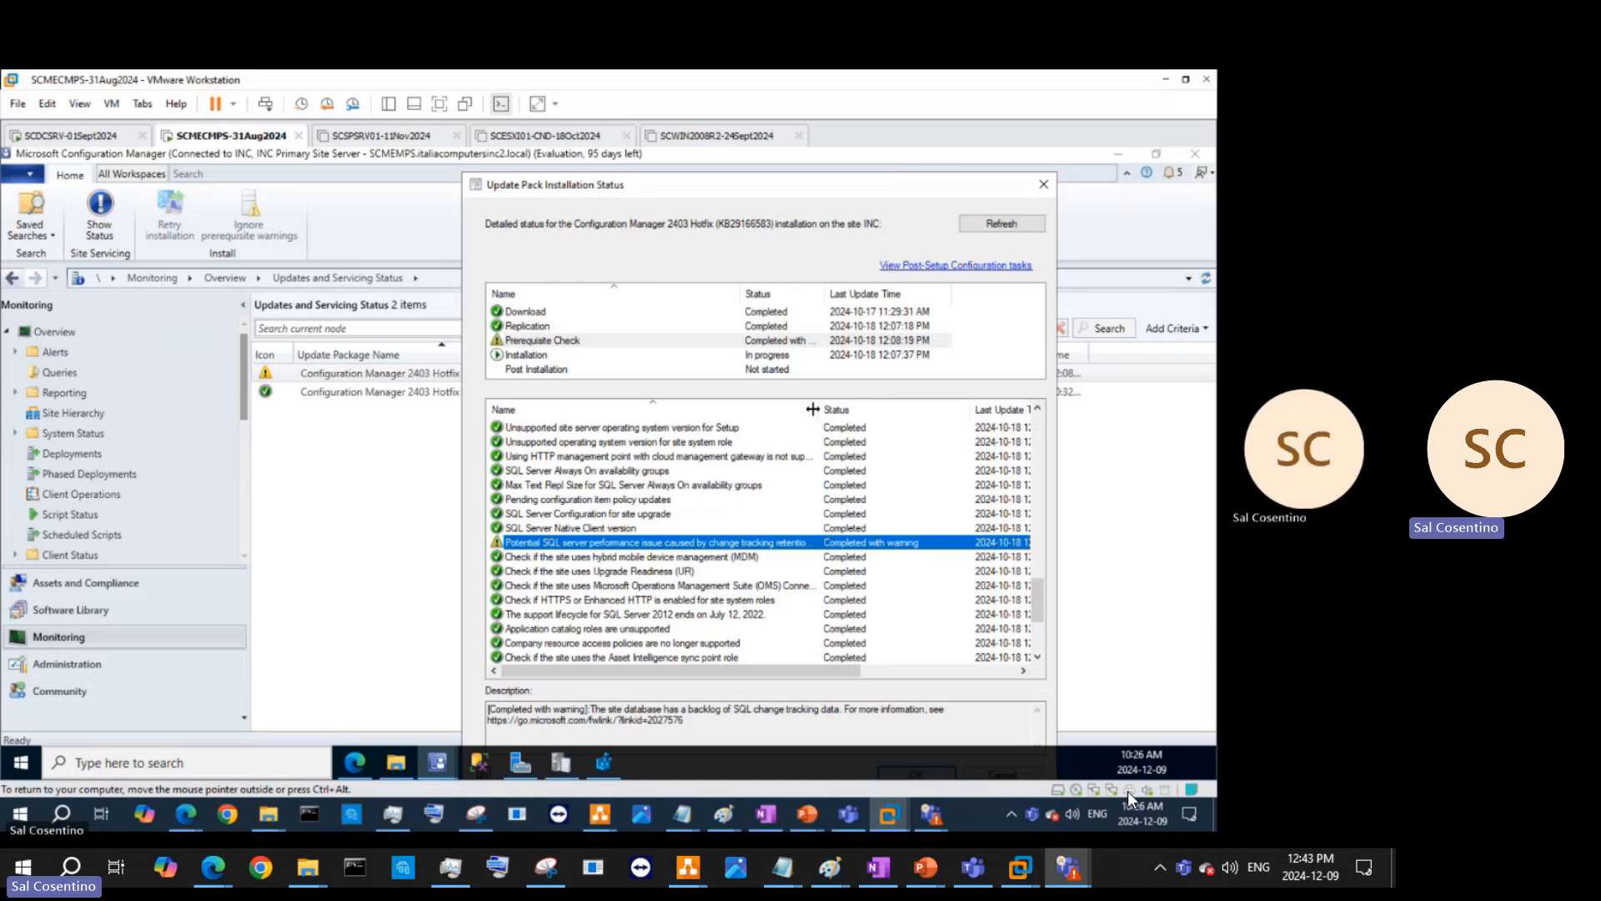
pyautogui.moveTo(812, 408); pyautogui.dragTo(918, 408)
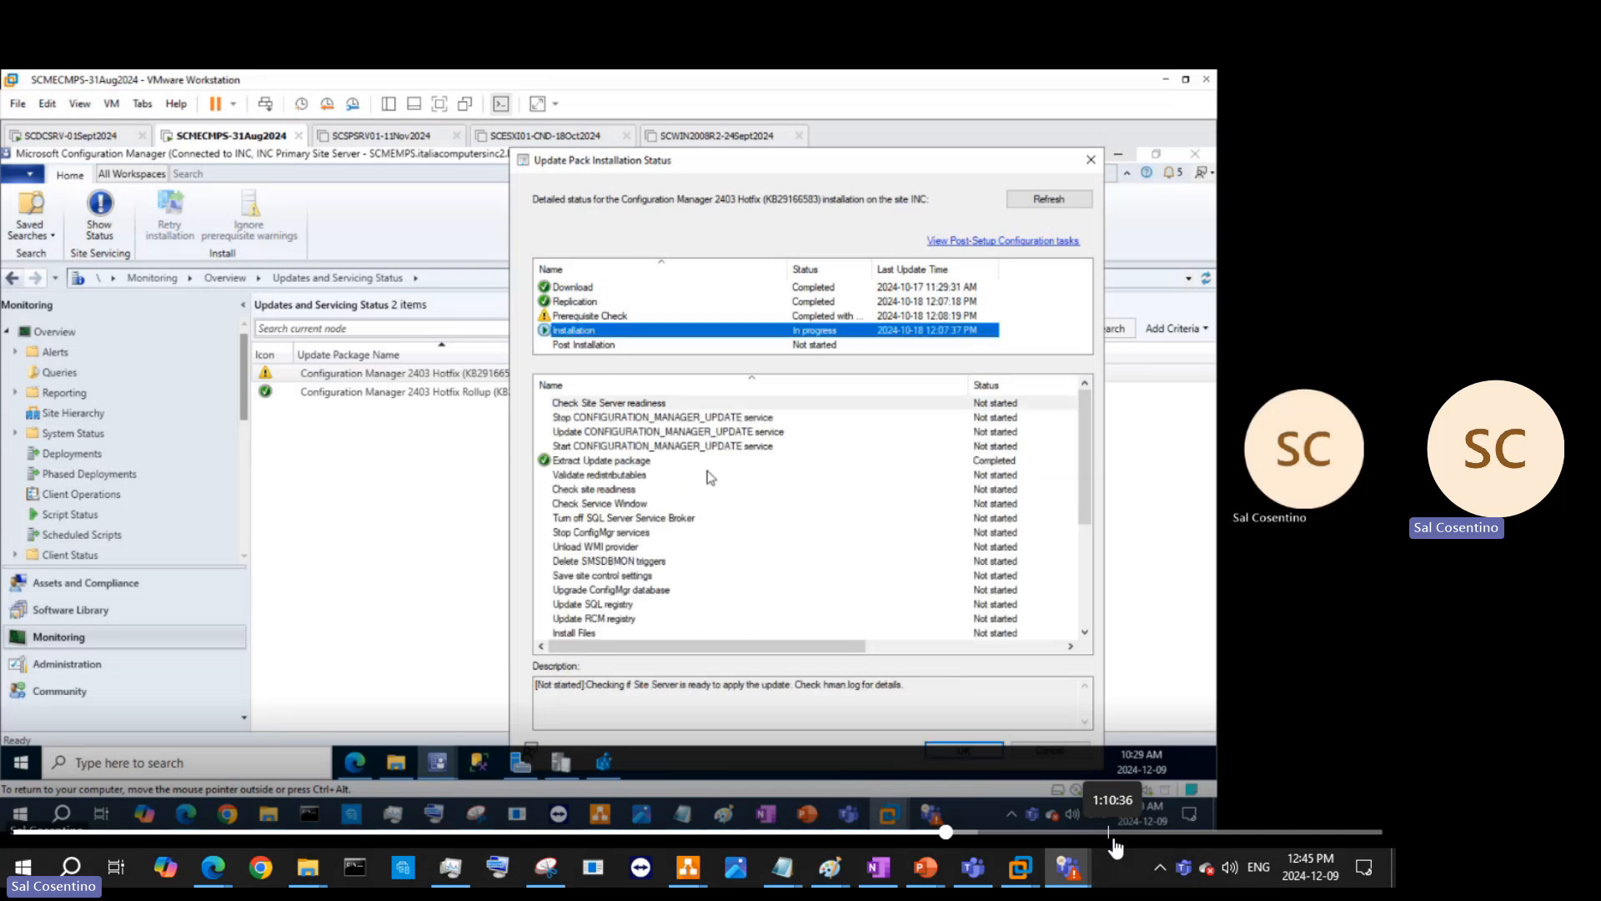
# - Read the Extract Update package details, then show C:\Program Files\Microsoft Configuration Manager in File Explorer
pyautogui.click(1004, 467)
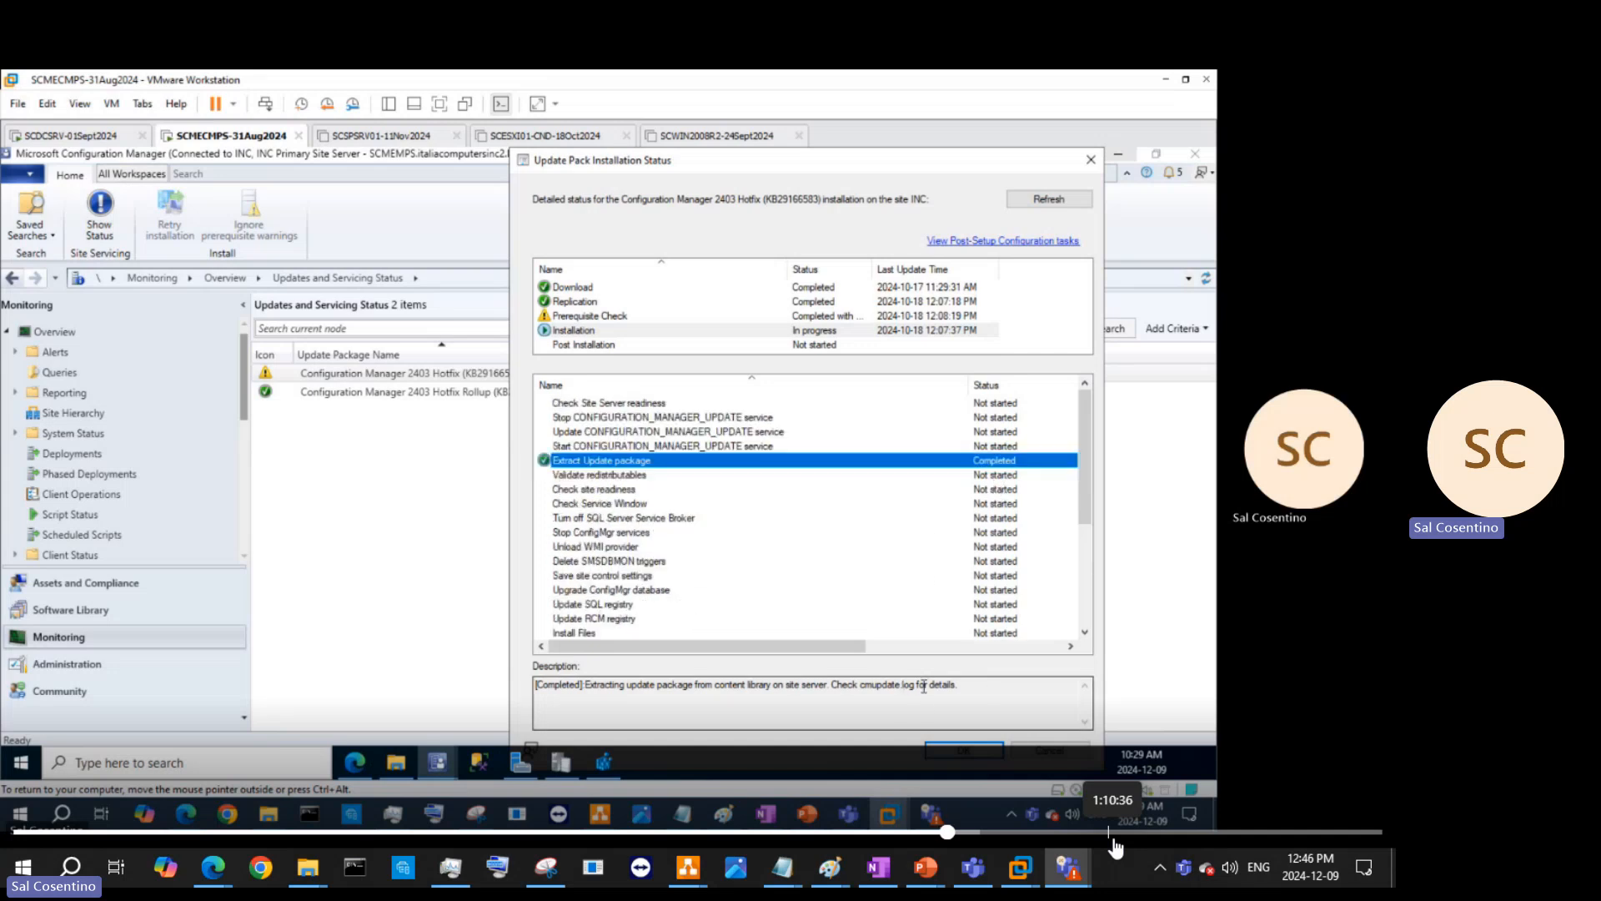
pyautogui.moveTo(917, 157); pyautogui.dragTo(933, 156)
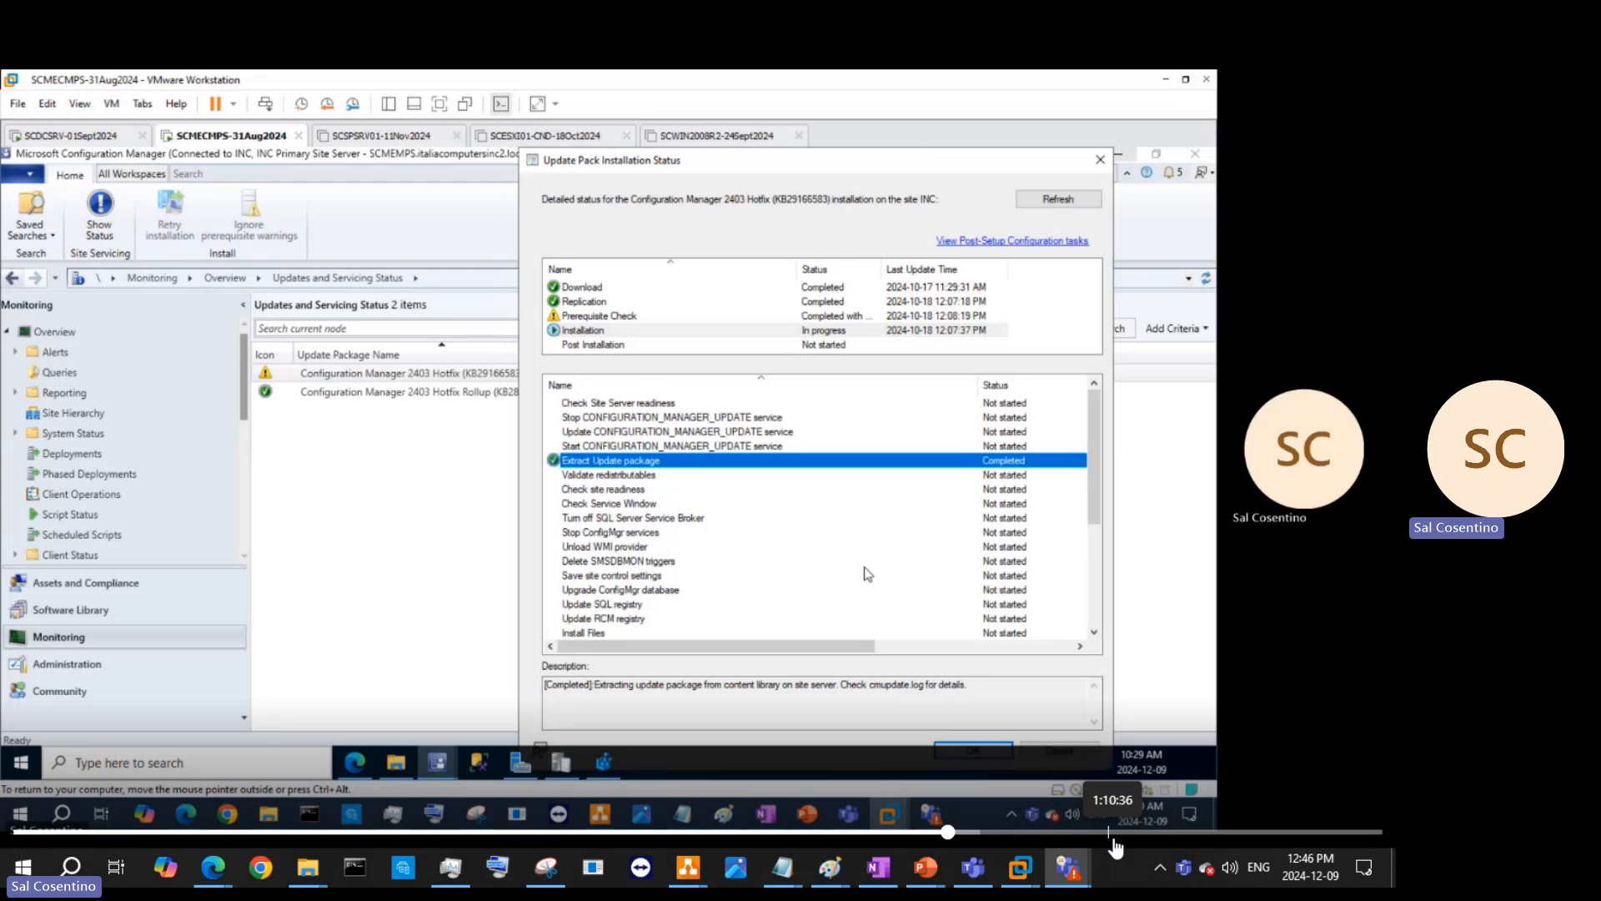
pyautogui.click(402, 763)
pyautogui.click(423, 208)
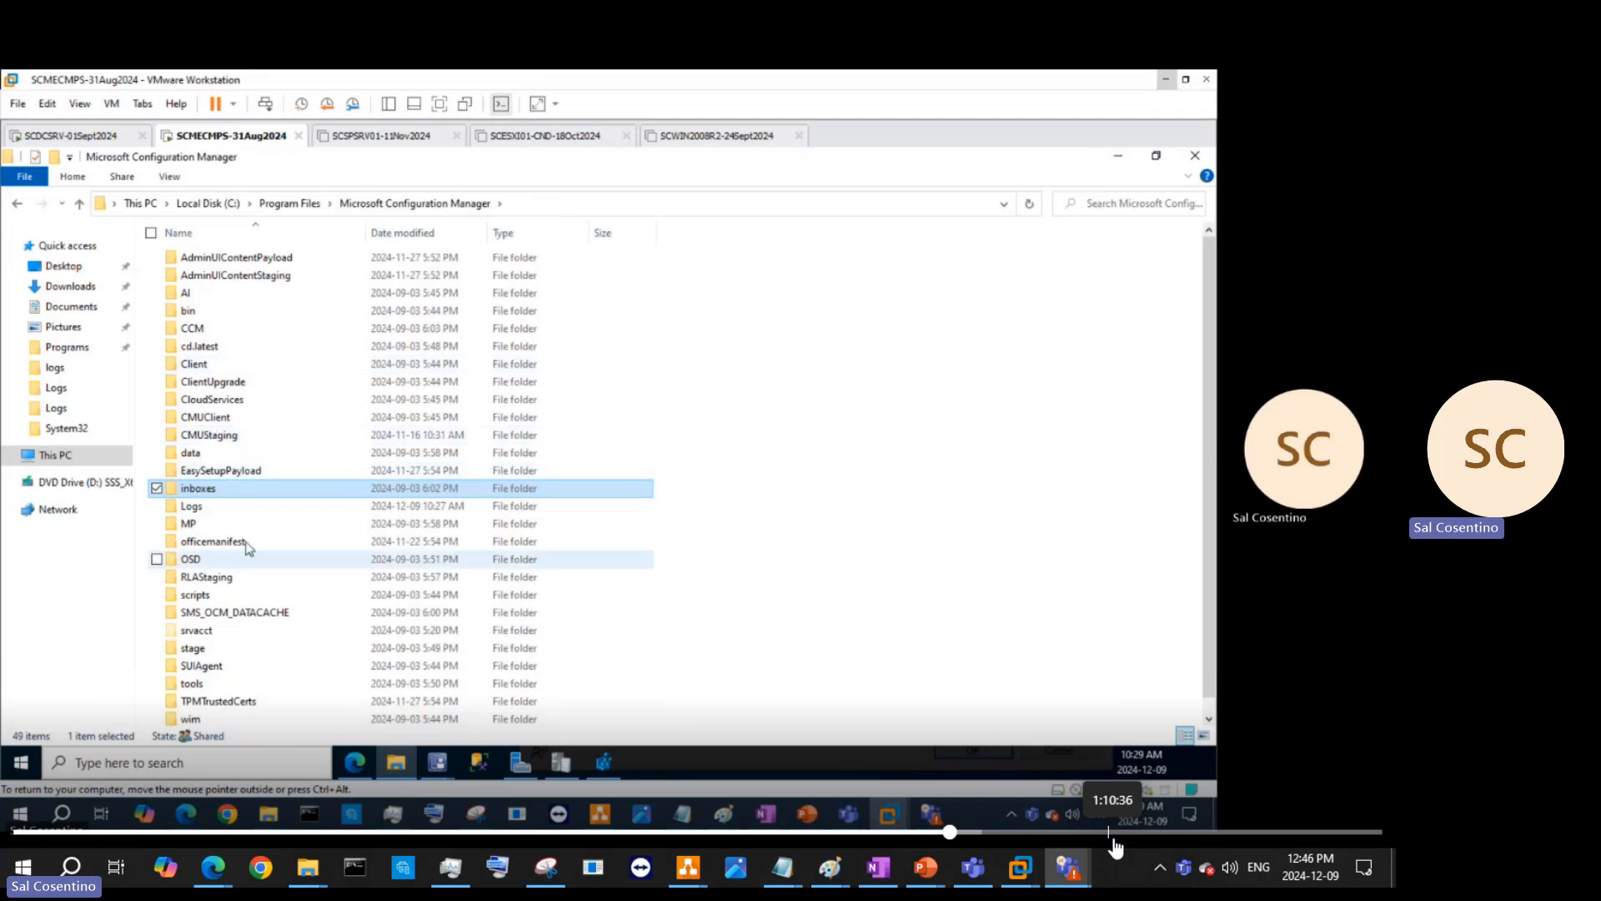
# - Open hman.log from the Logs folder and read the .SLG file, feature exposure and public key entries
pyautogui.click(258, 507)
pyautogui.doubleClick(258, 507)
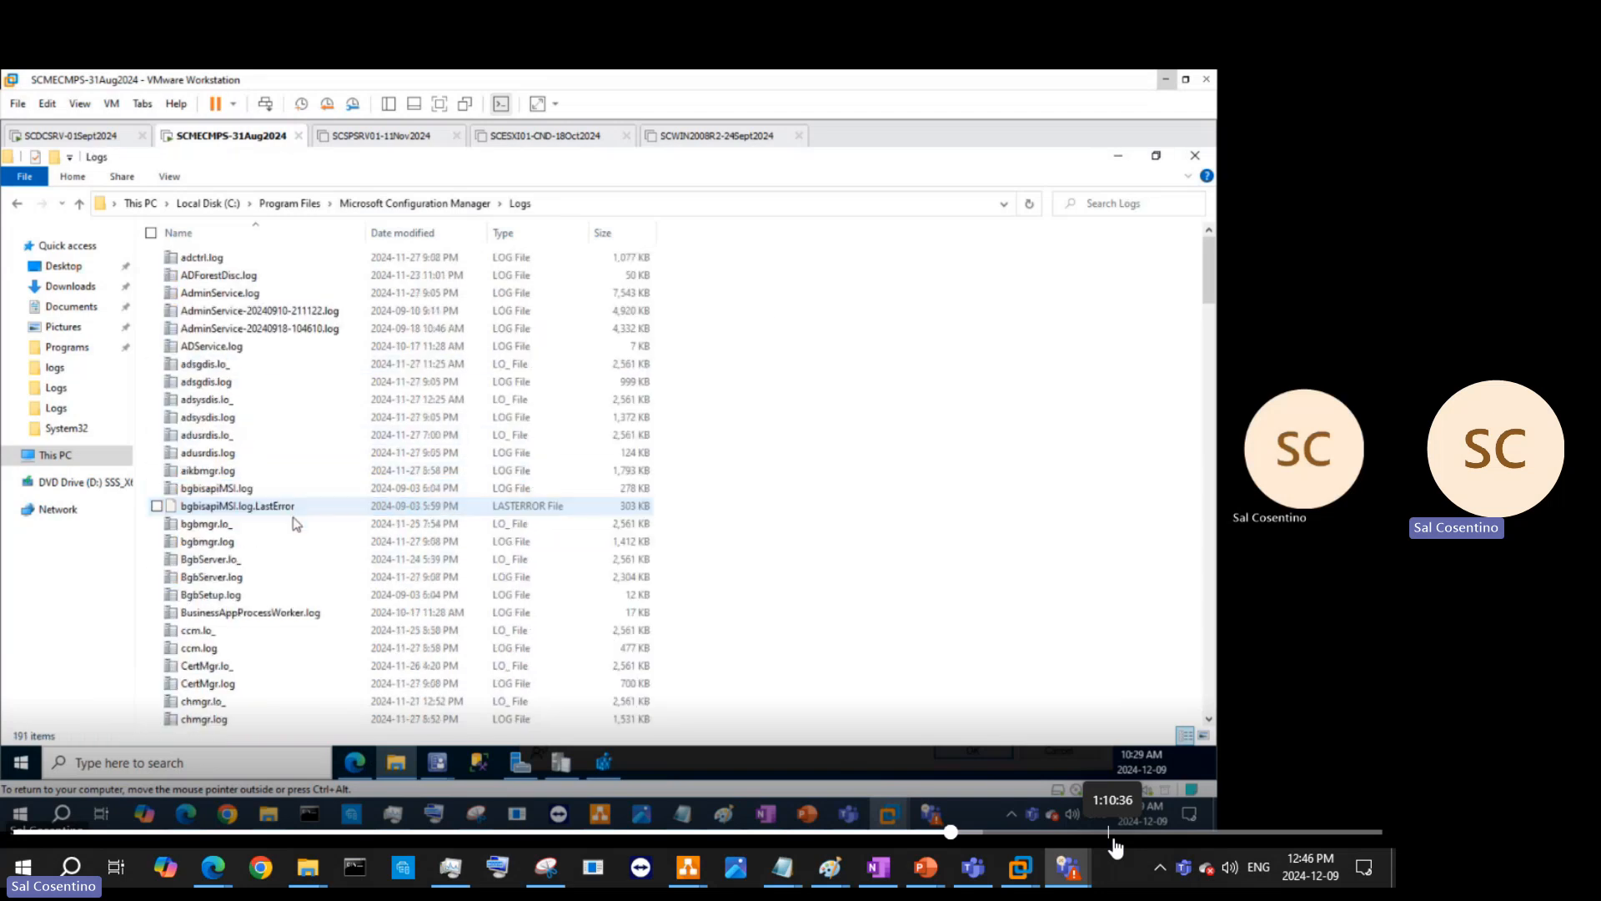
pyautogui.scroll(-20, 293, 524)
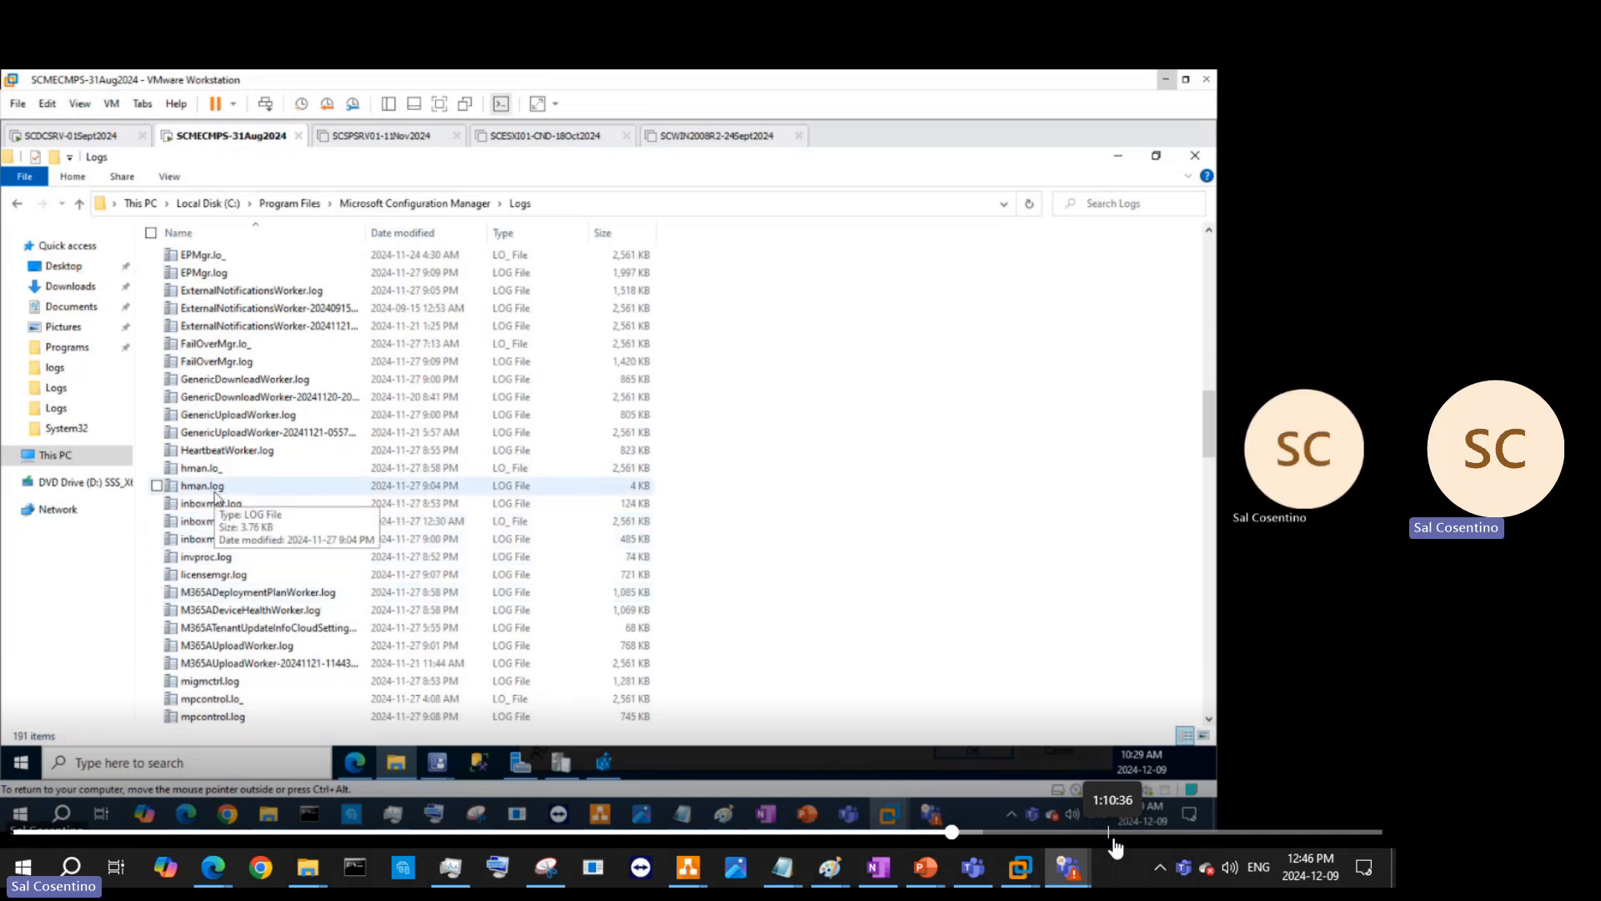
pyautogui.doubleClick(389, 490)
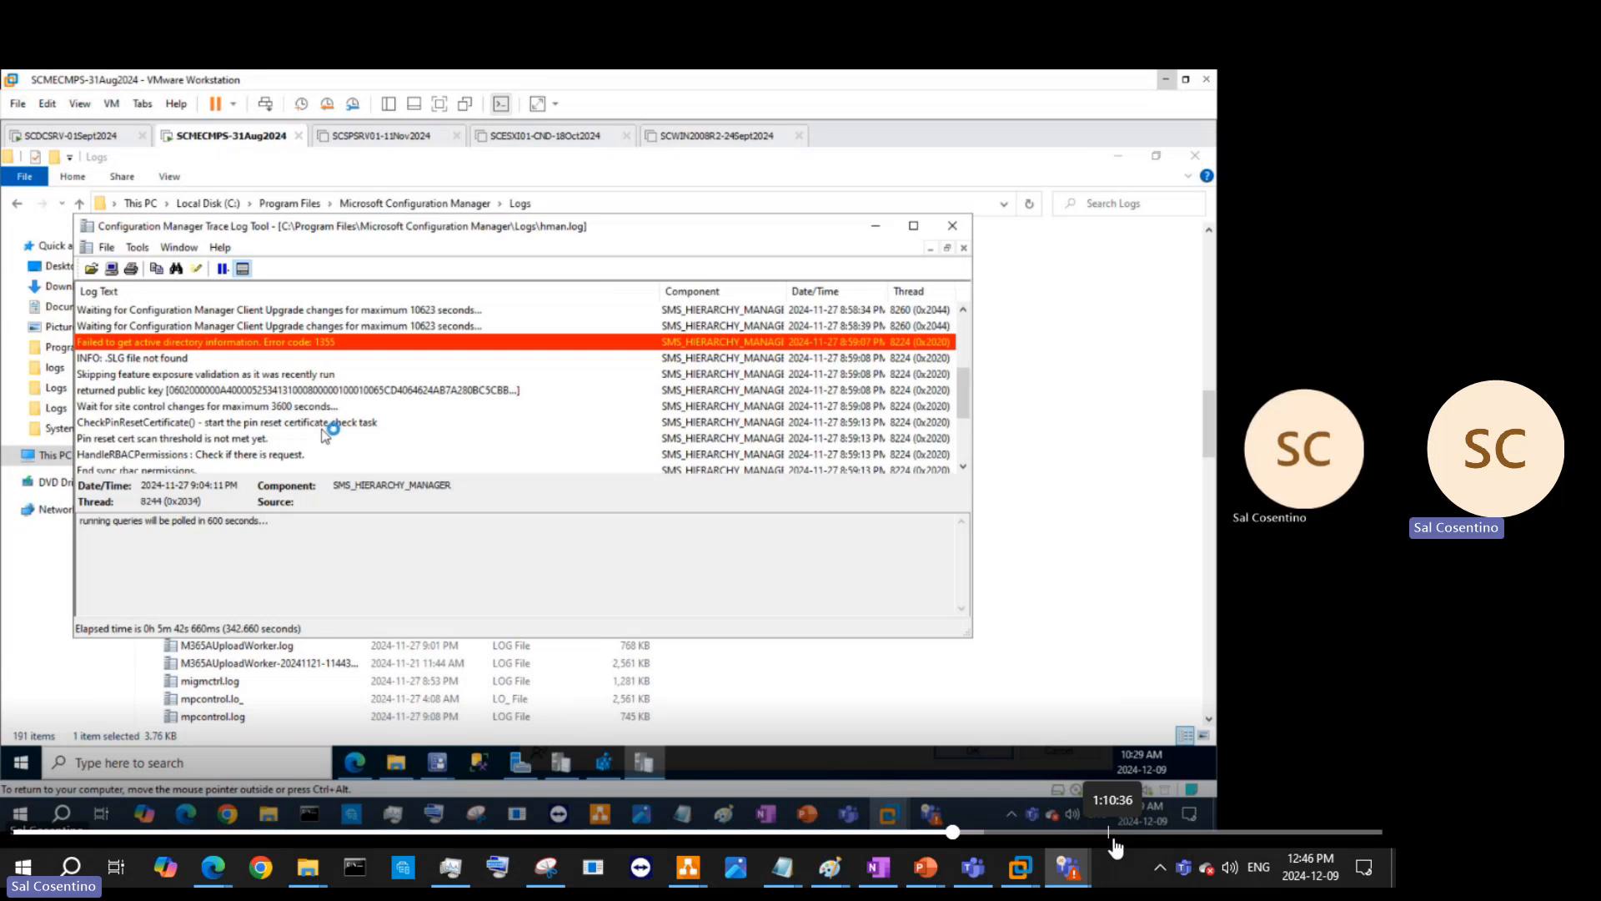
pyautogui.scroll(3, 364, 477)
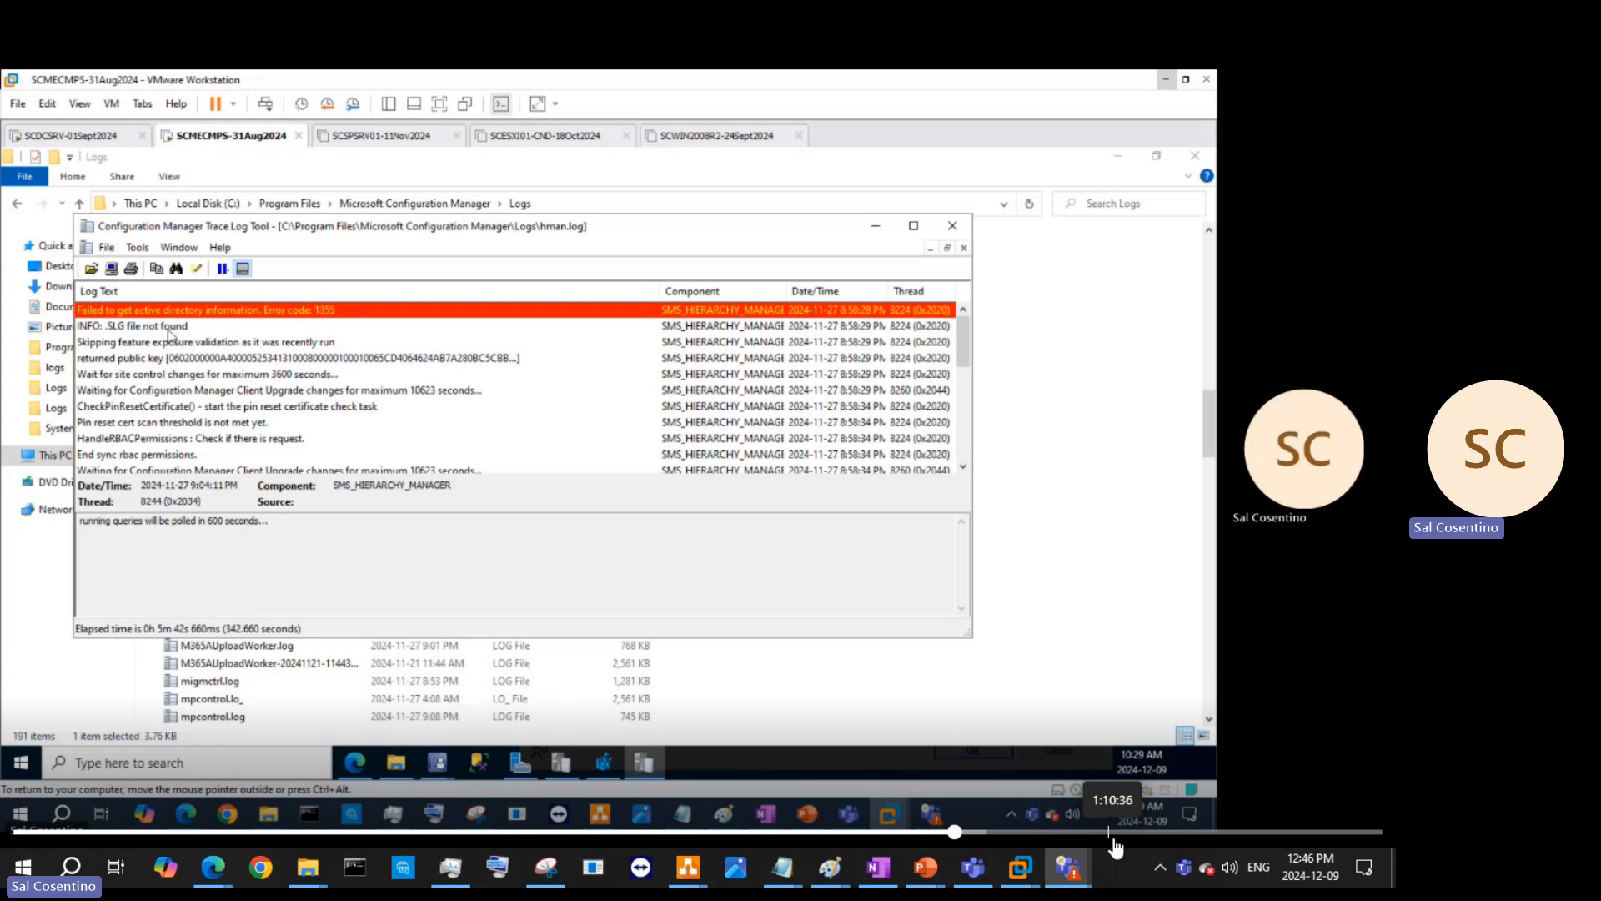
pyautogui.click(168, 329)
pyautogui.click(182, 345)
pyautogui.click(197, 361)
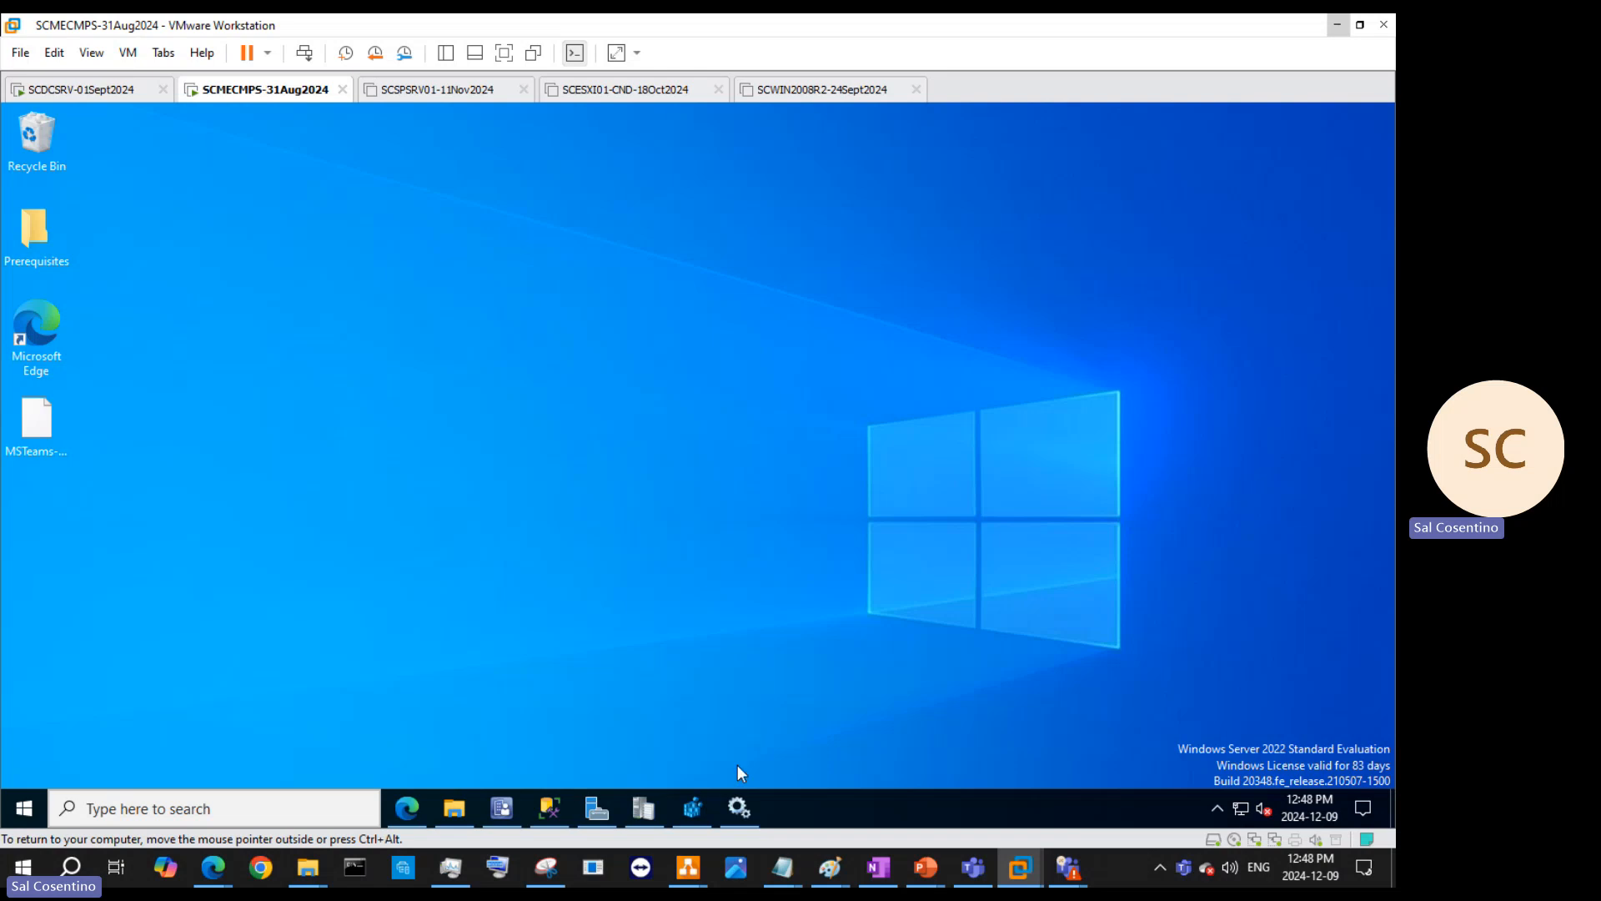
# - Minimize the VMware Workstation window to return to the meeting view
pyautogui.moveTo(744, 809)
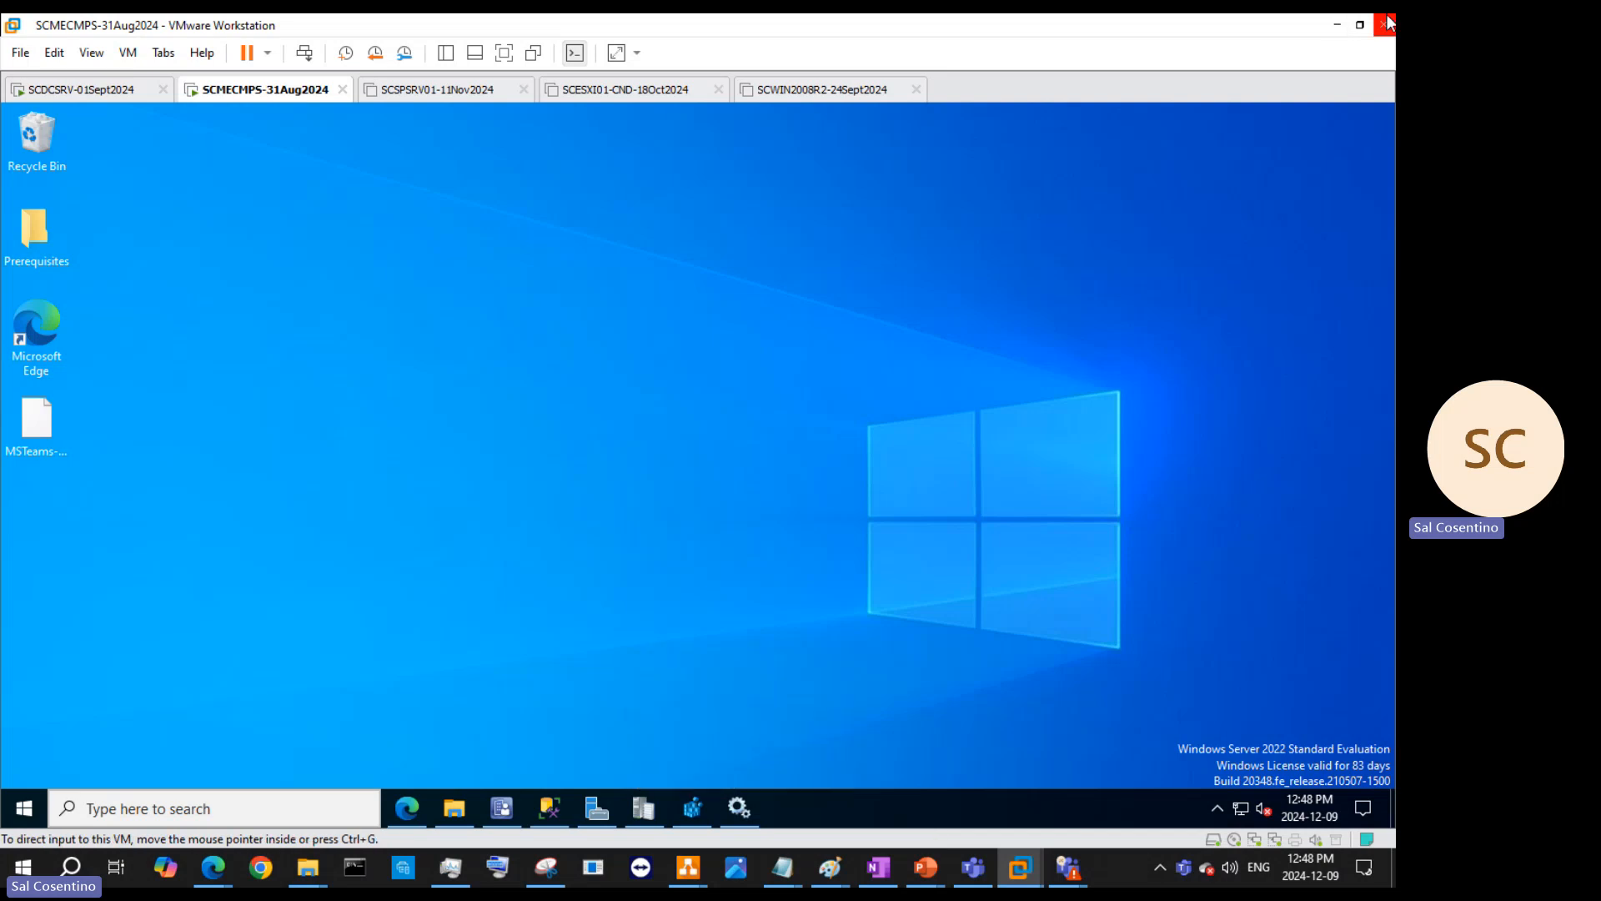
pyautogui.click(1339, 26)
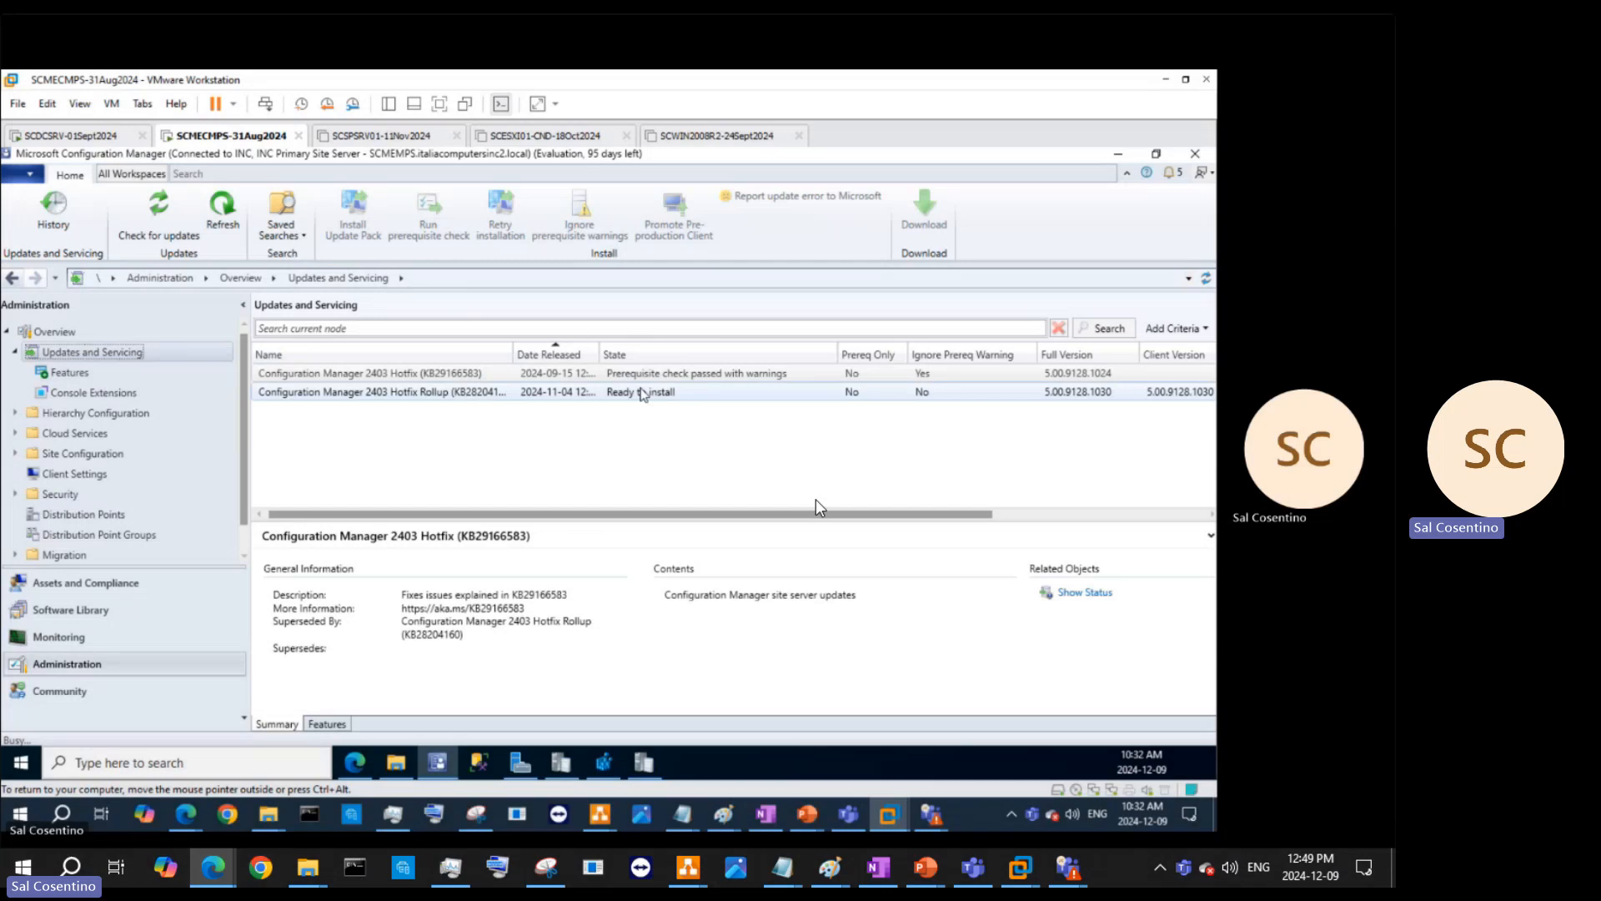
# - Bring up the actions for the ready-to-install 2403 Hotfix Rollup (KB28204160)
pyautogui.rightClick(642, 393)
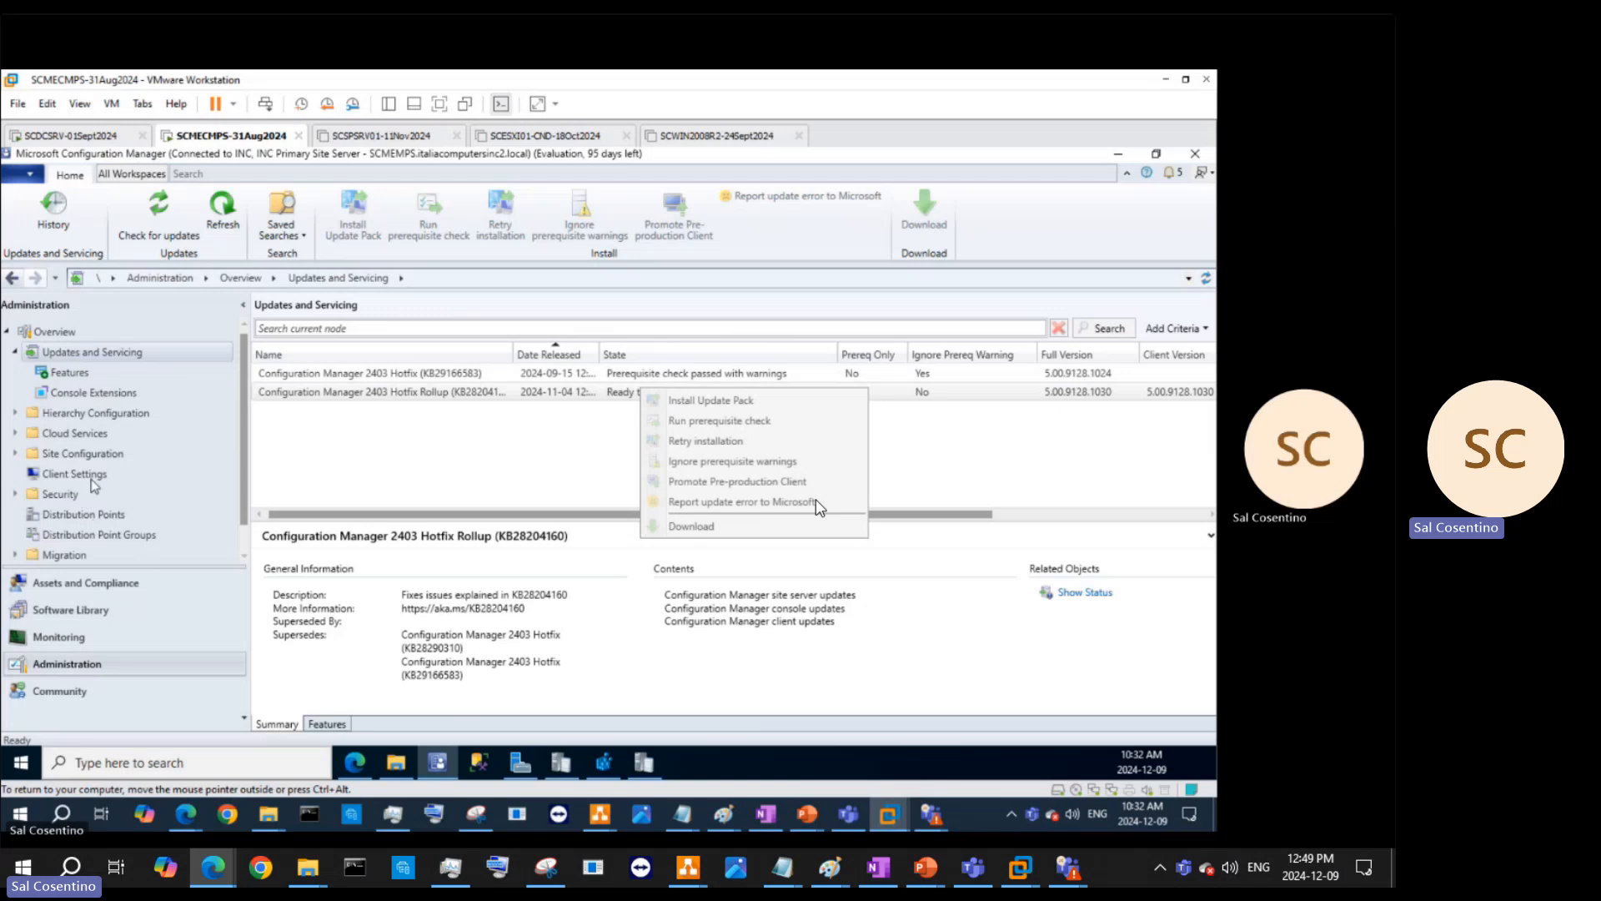
# - Expand Hierarchy Configuration to view Discovery Methods, then glance at Software Library and device collections
pyautogui.click(25, 415)
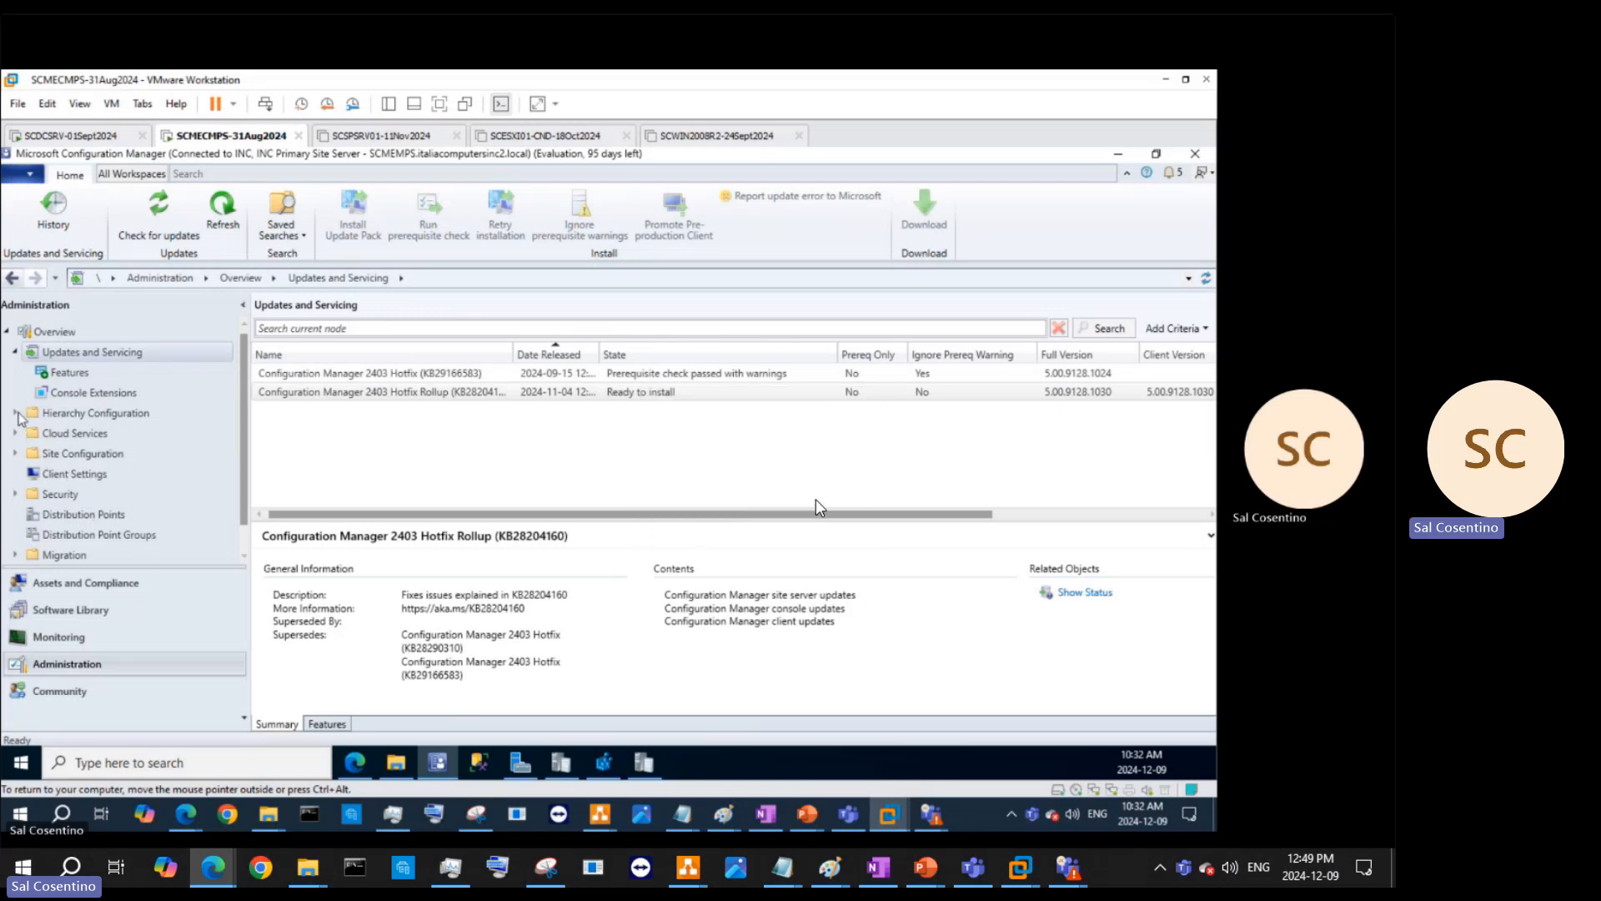
pyautogui.click(15, 413)
pyautogui.scroll(-1, 121, 494)
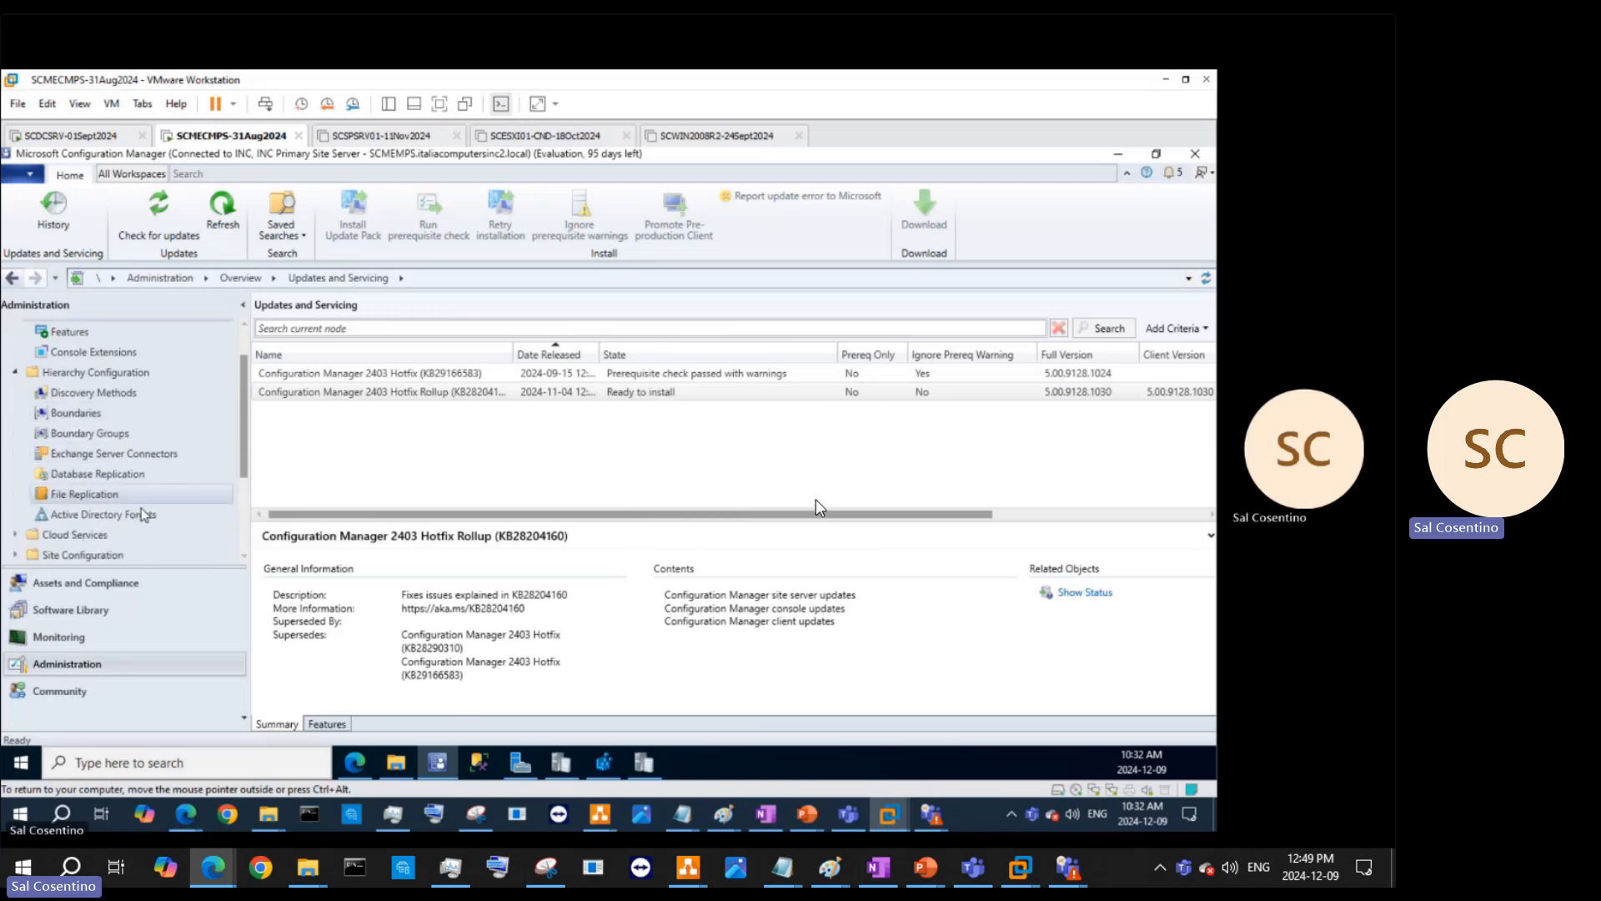
pyautogui.click(123, 397)
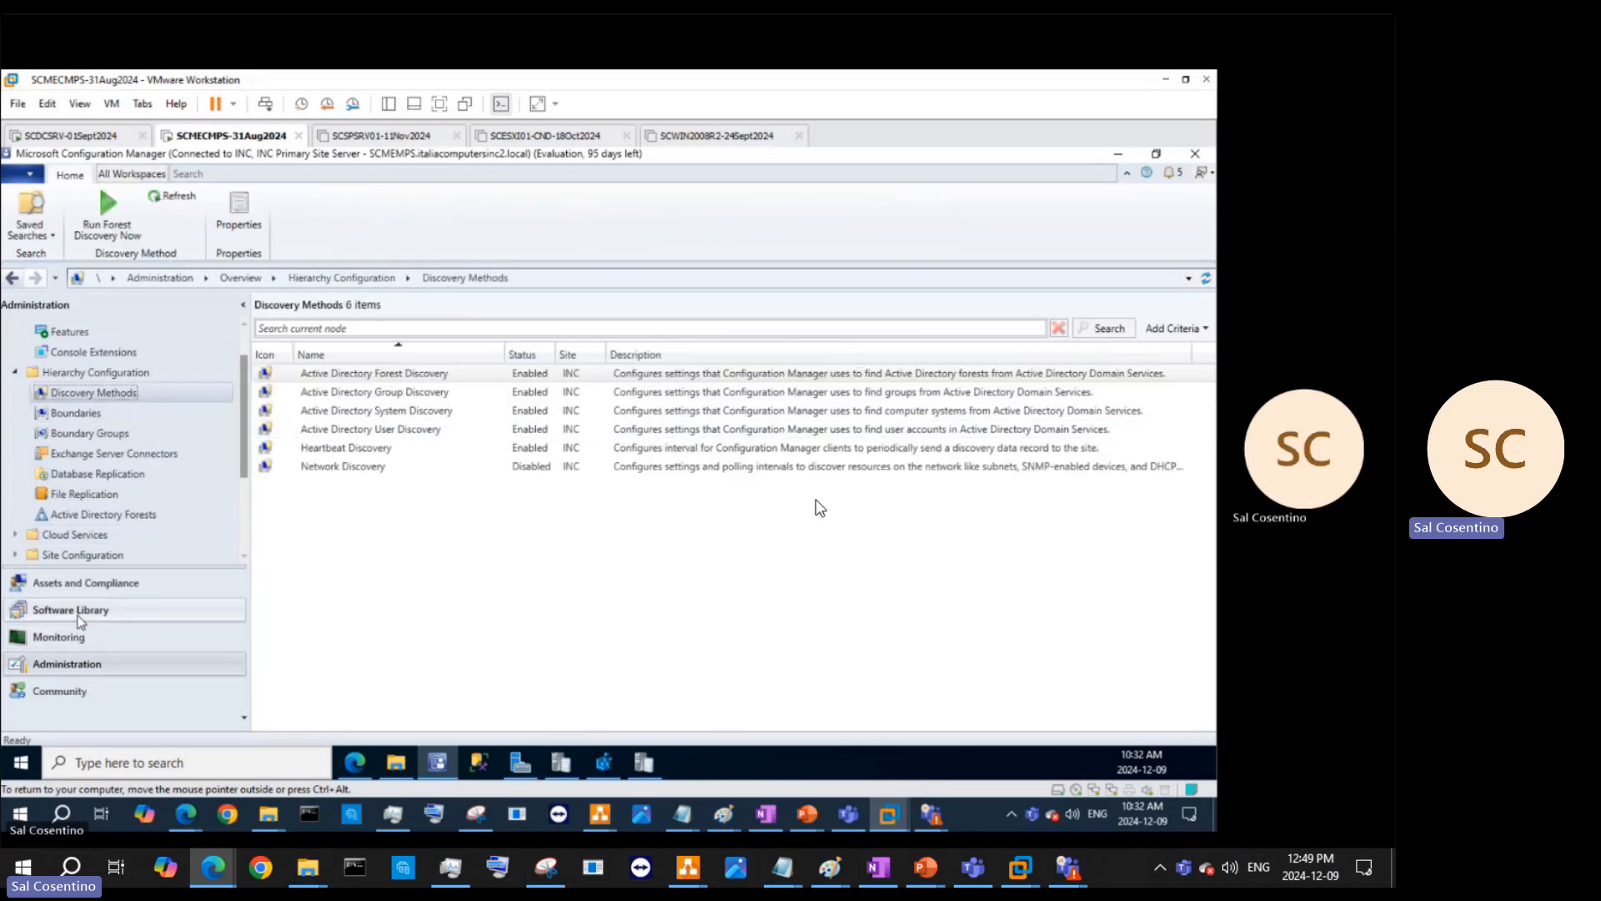
pyautogui.click(70, 609)
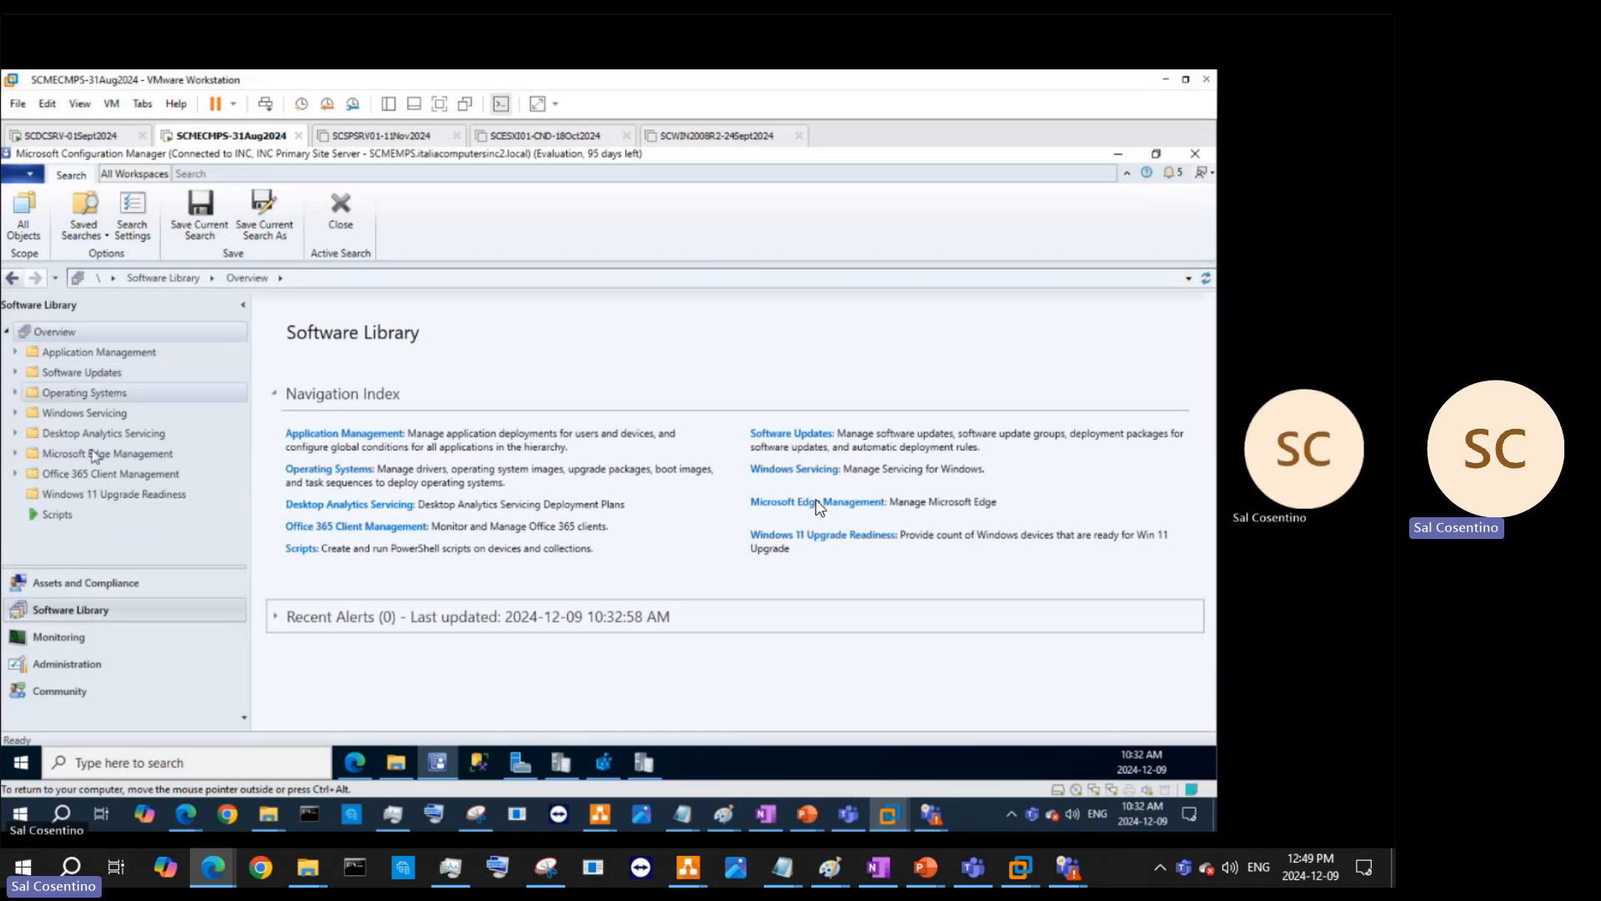
pyautogui.click(86, 584)
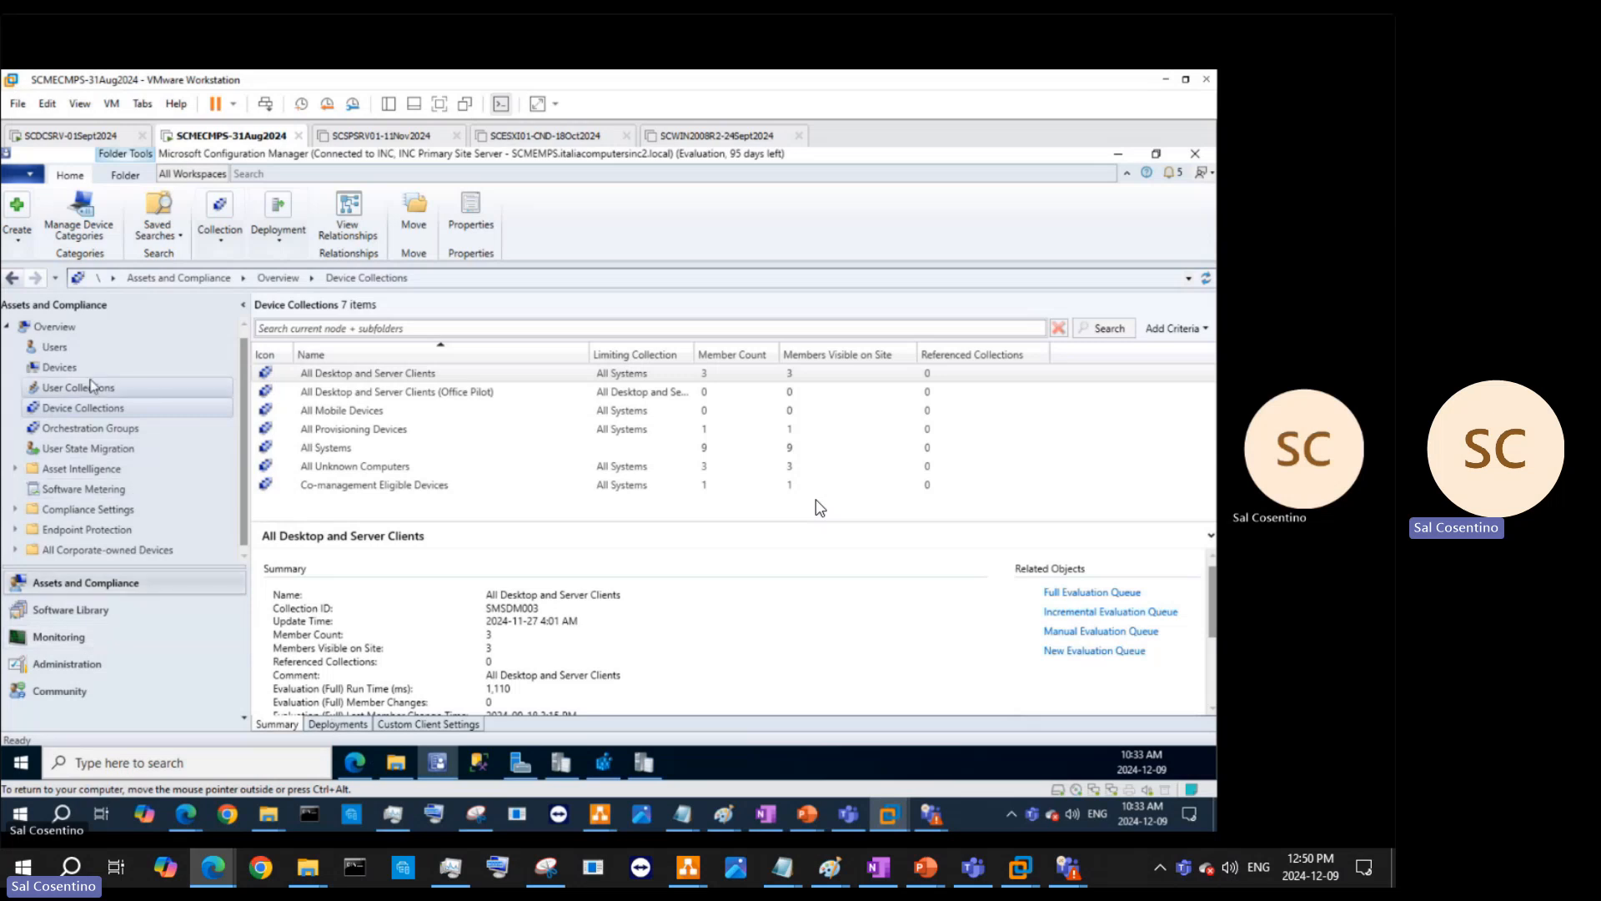
# - Browse Application Management, Windows Servicing, Operating Systems and Software Updates, ending on Updates and Servicing Status
pyautogui.click(71, 609)
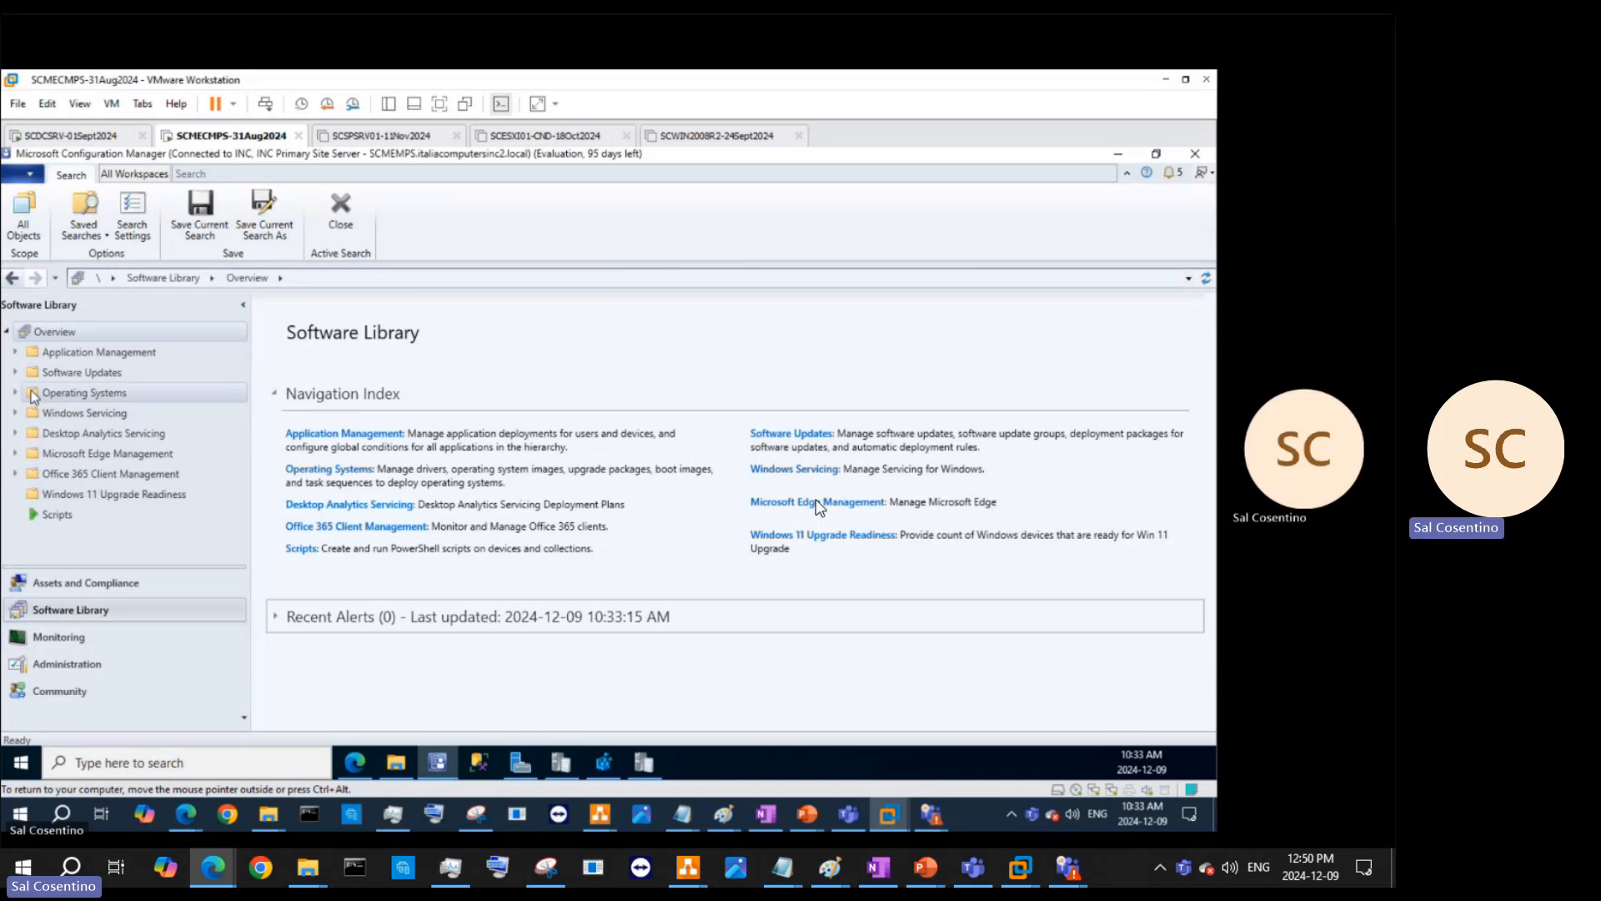
pyautogui.click(15, 352)
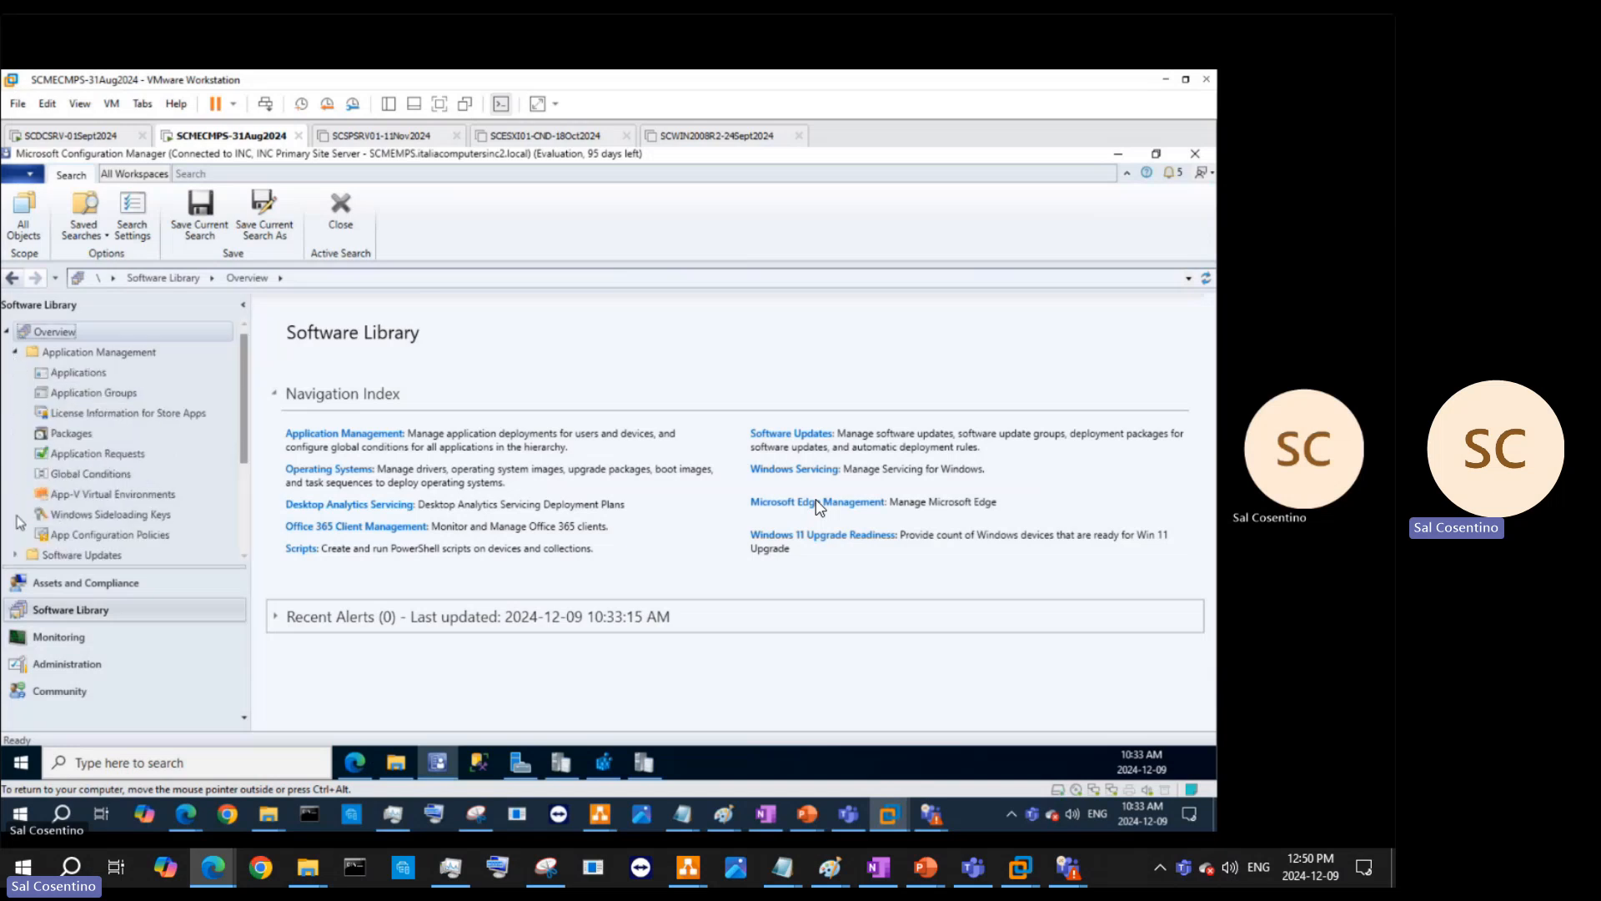
pyautogui.scroll(-3, 21, 534)
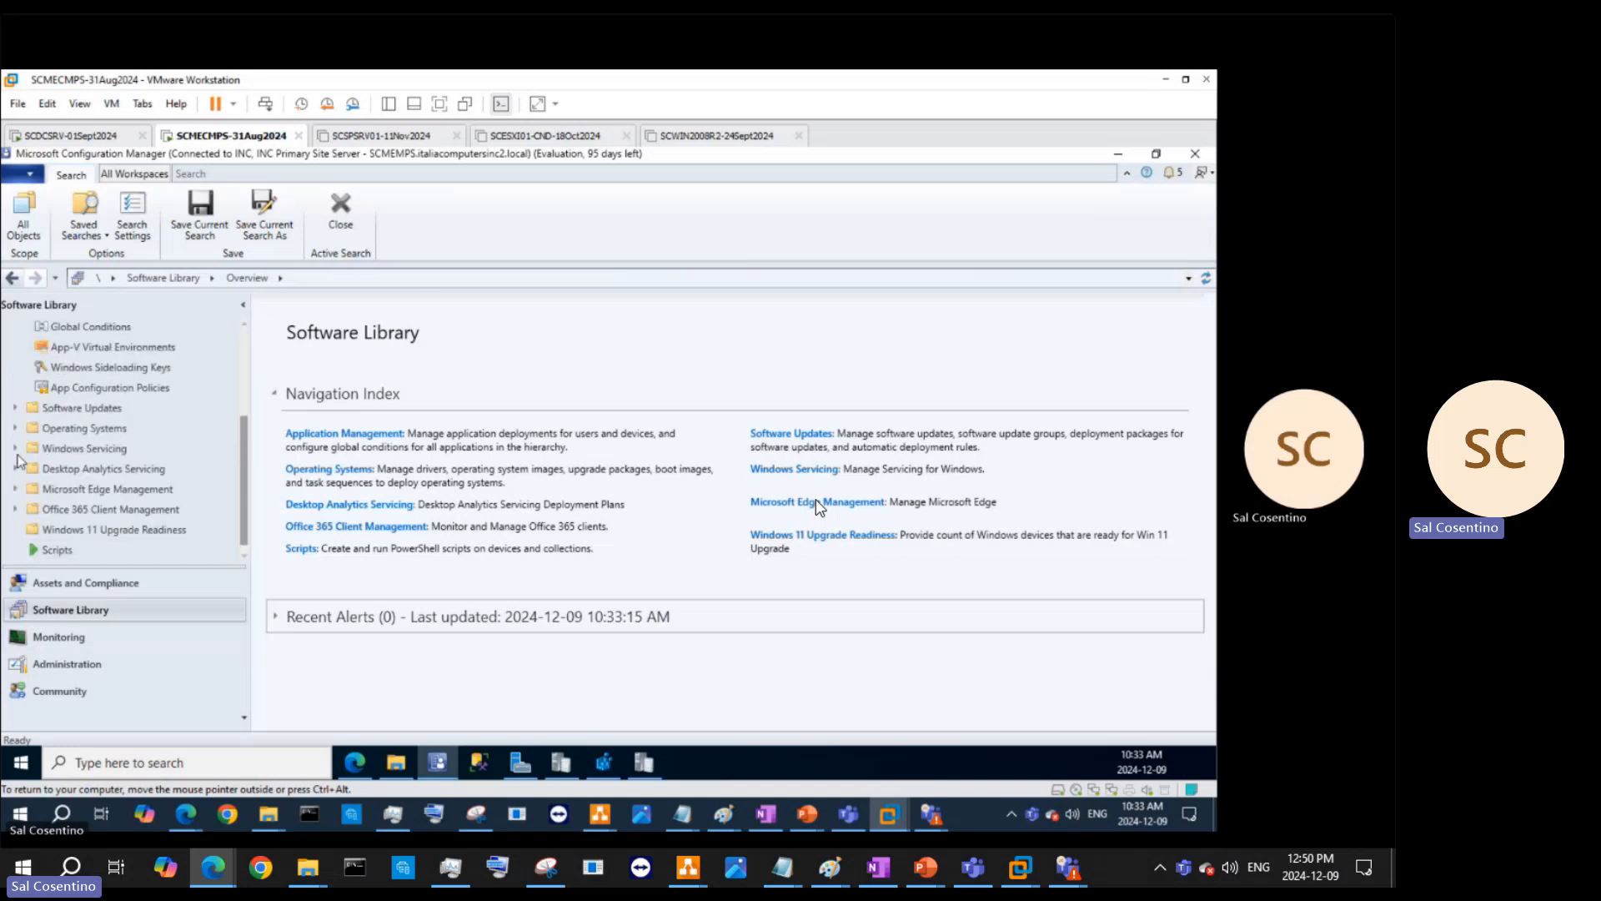
pyautogui.click(84, 448)
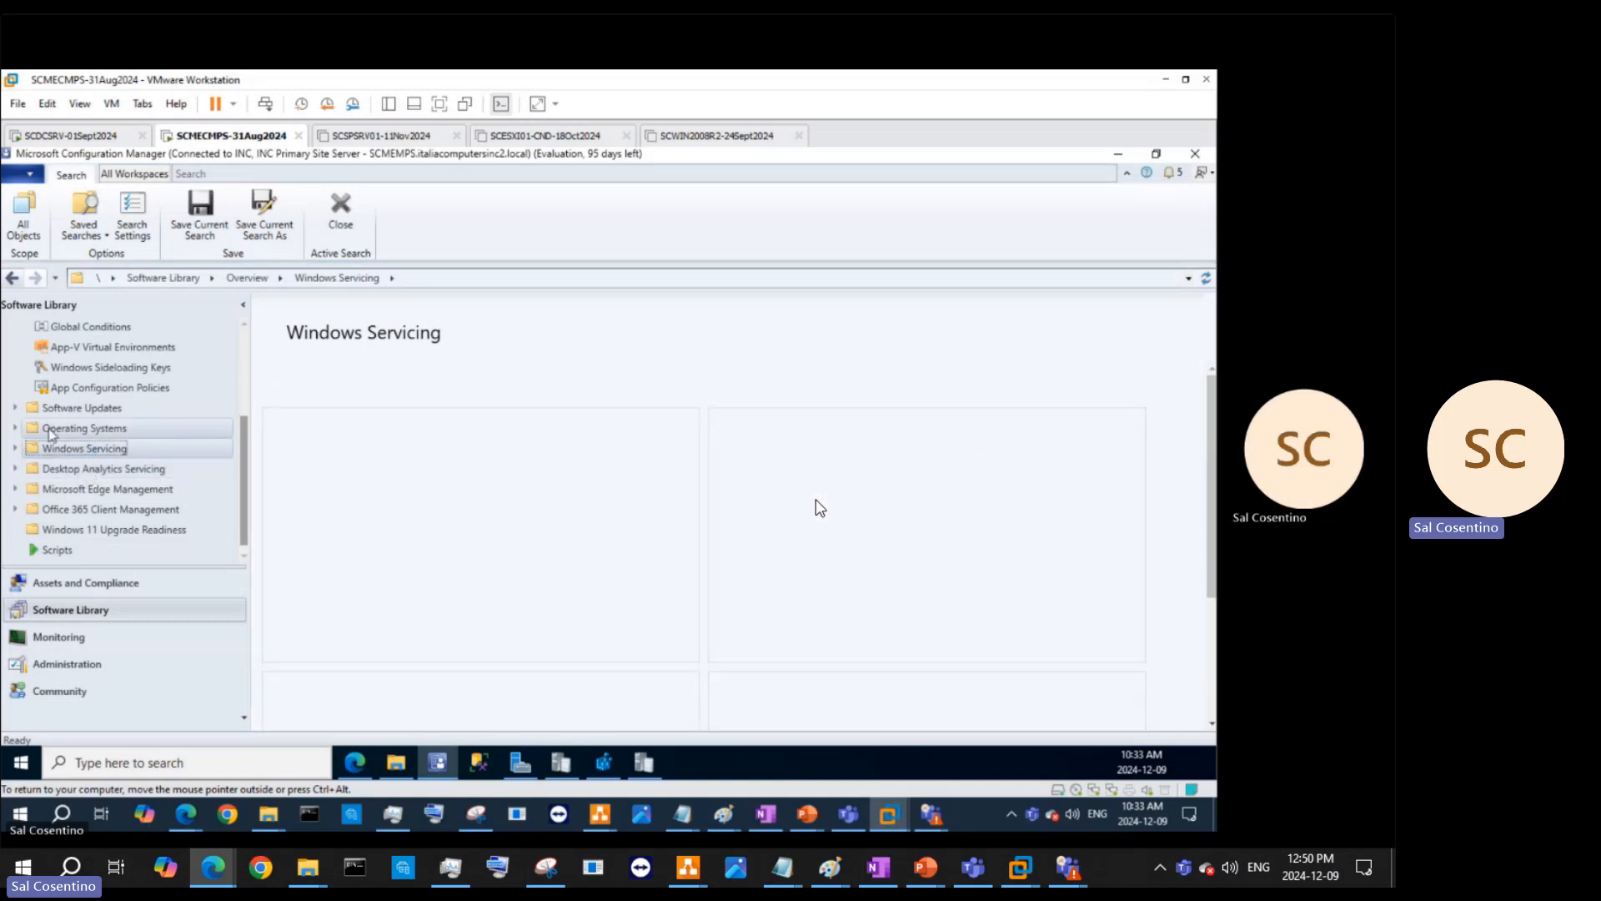
pyautogui.click(50, 429)
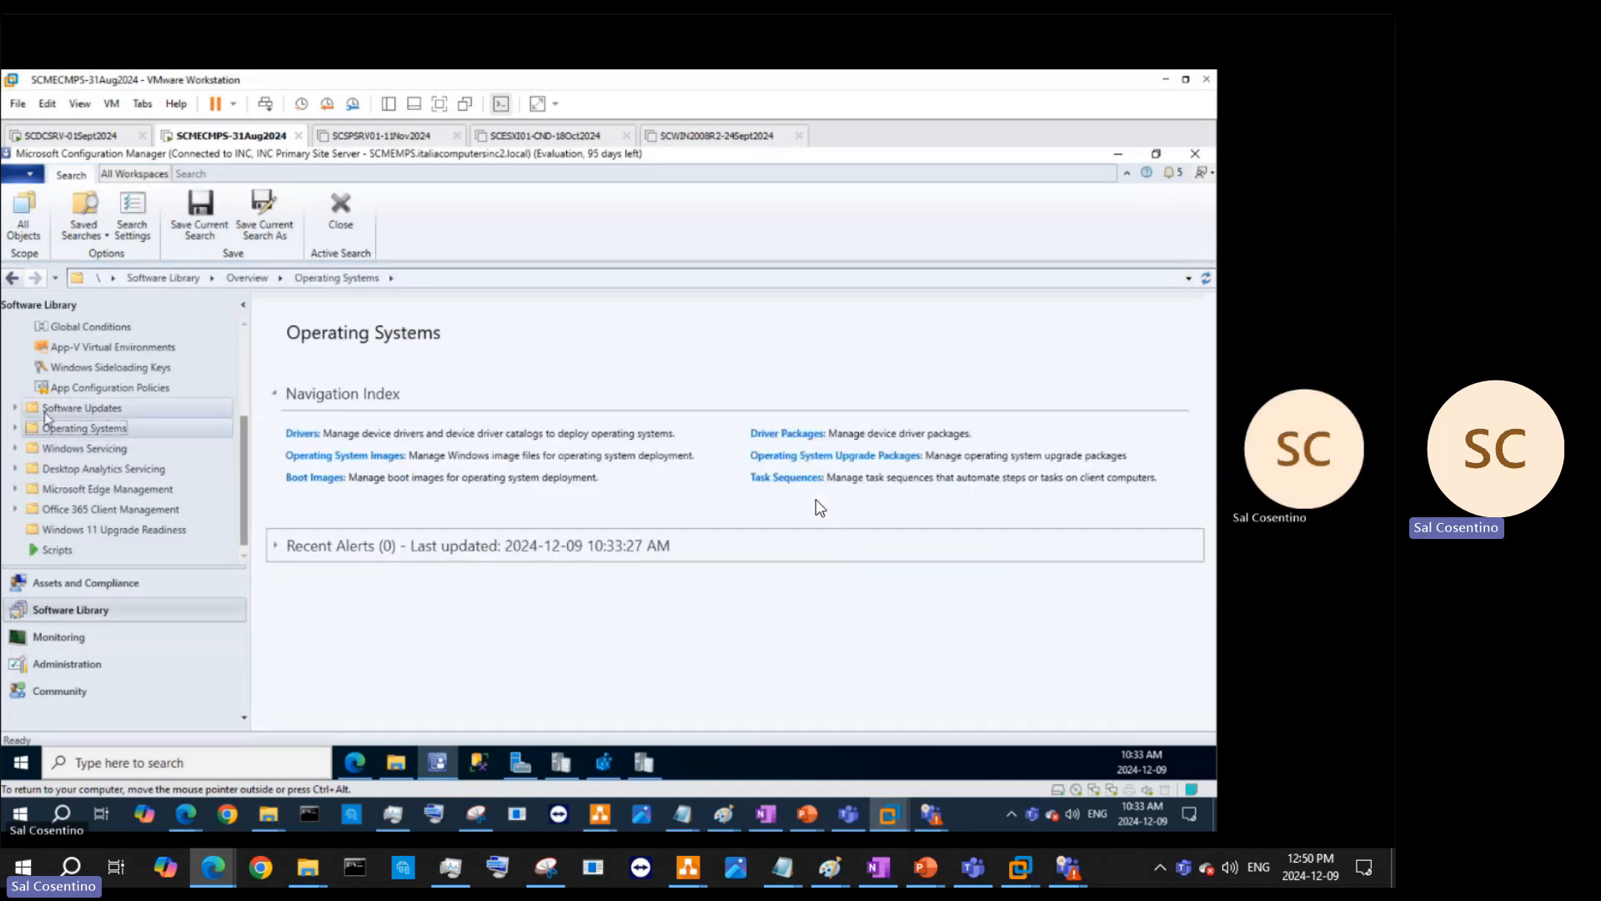
pyautogui.click(46, 410)
pyautogui.click(75, 636)
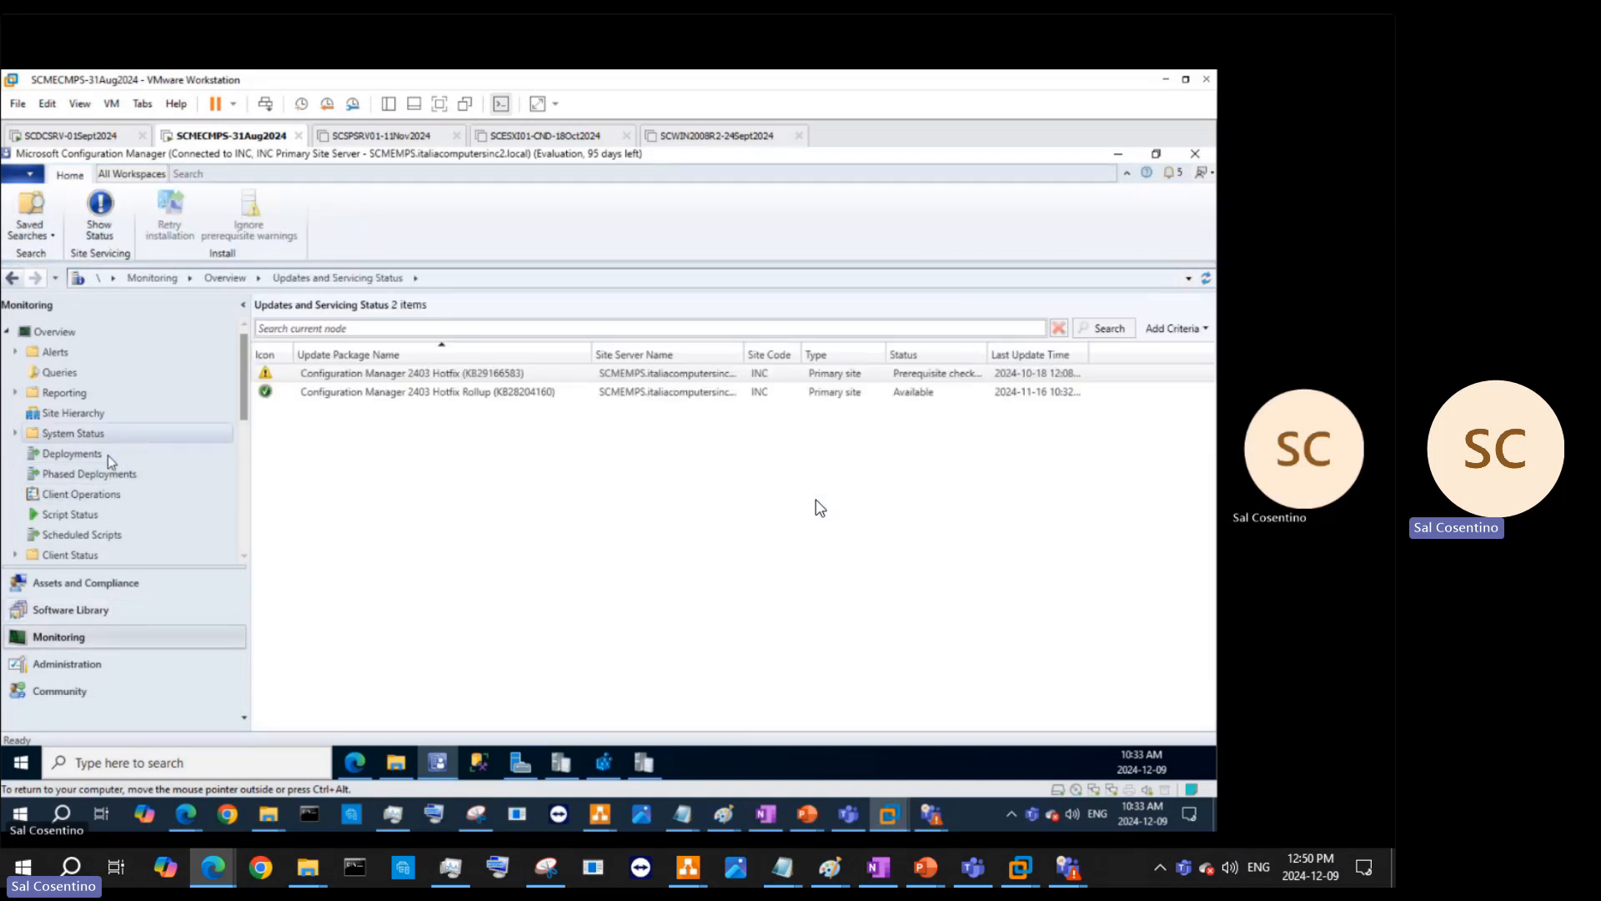
# - Open the Distribution Status overview, expand it, and show the empty Phased Deployments list
pyautogui.scroll(-1, 123, 475)
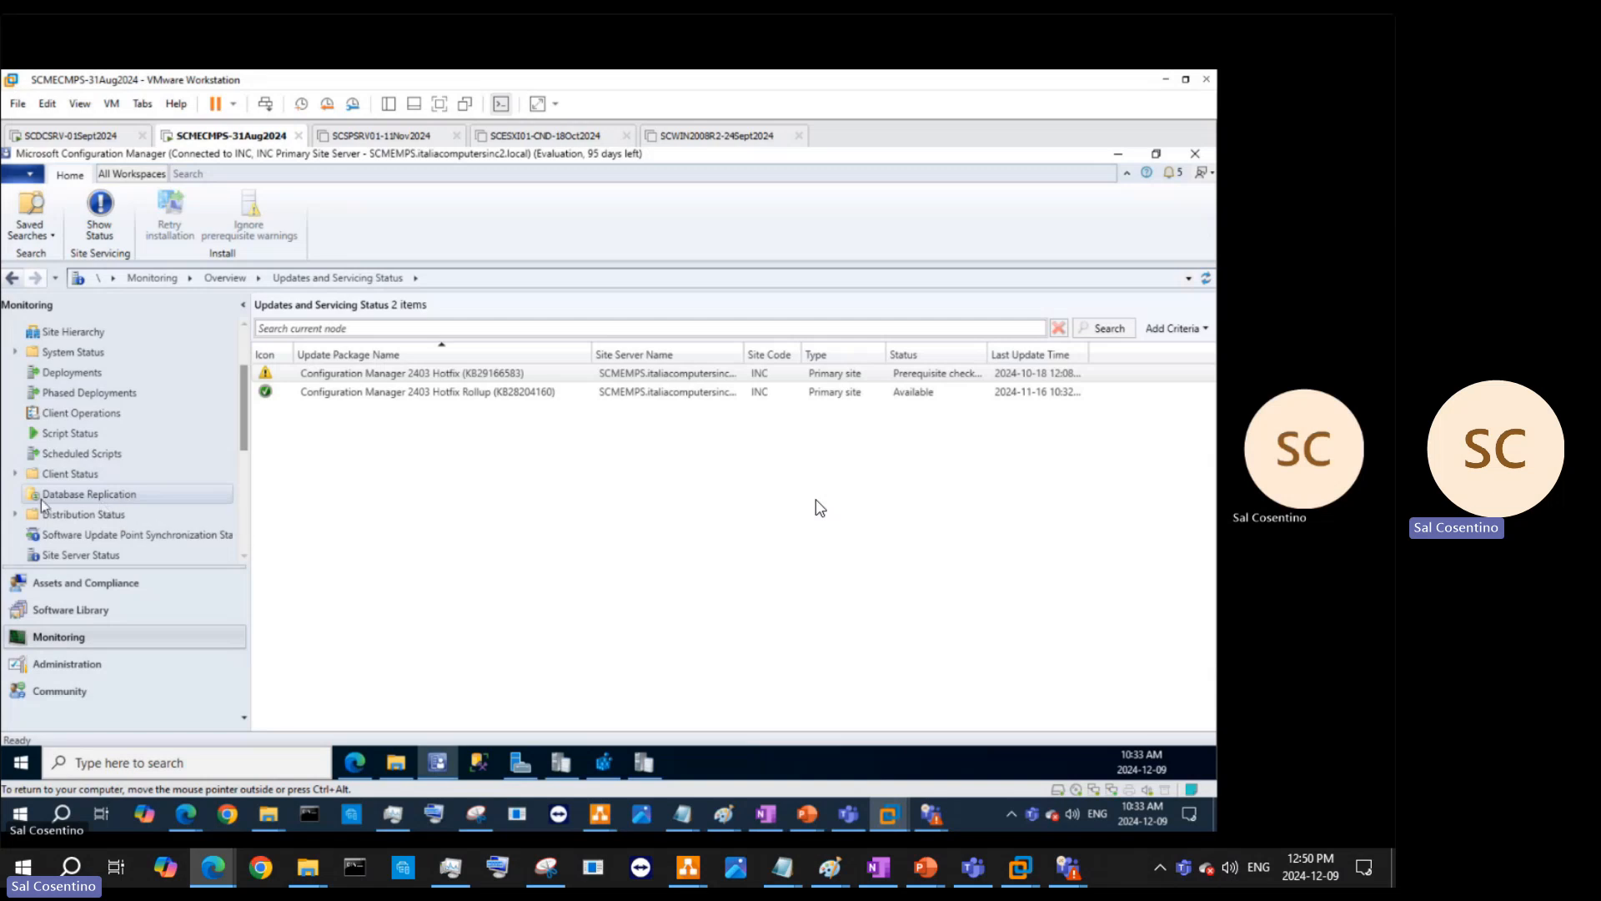
pyautogui.click(18, 515)
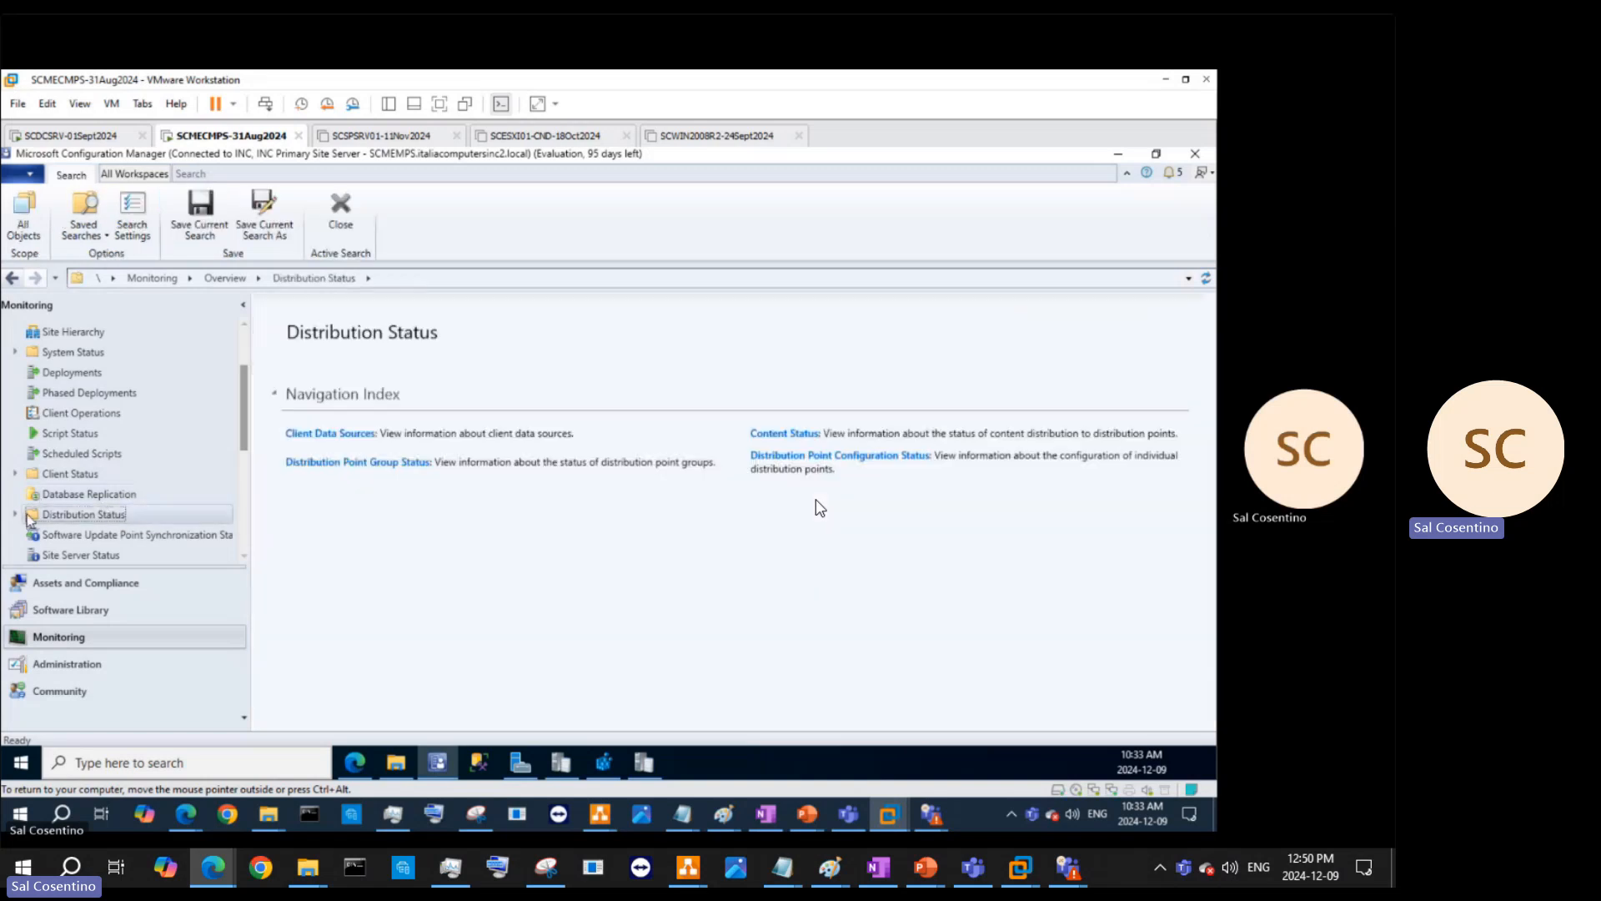
pyautogui.click(15, 514)
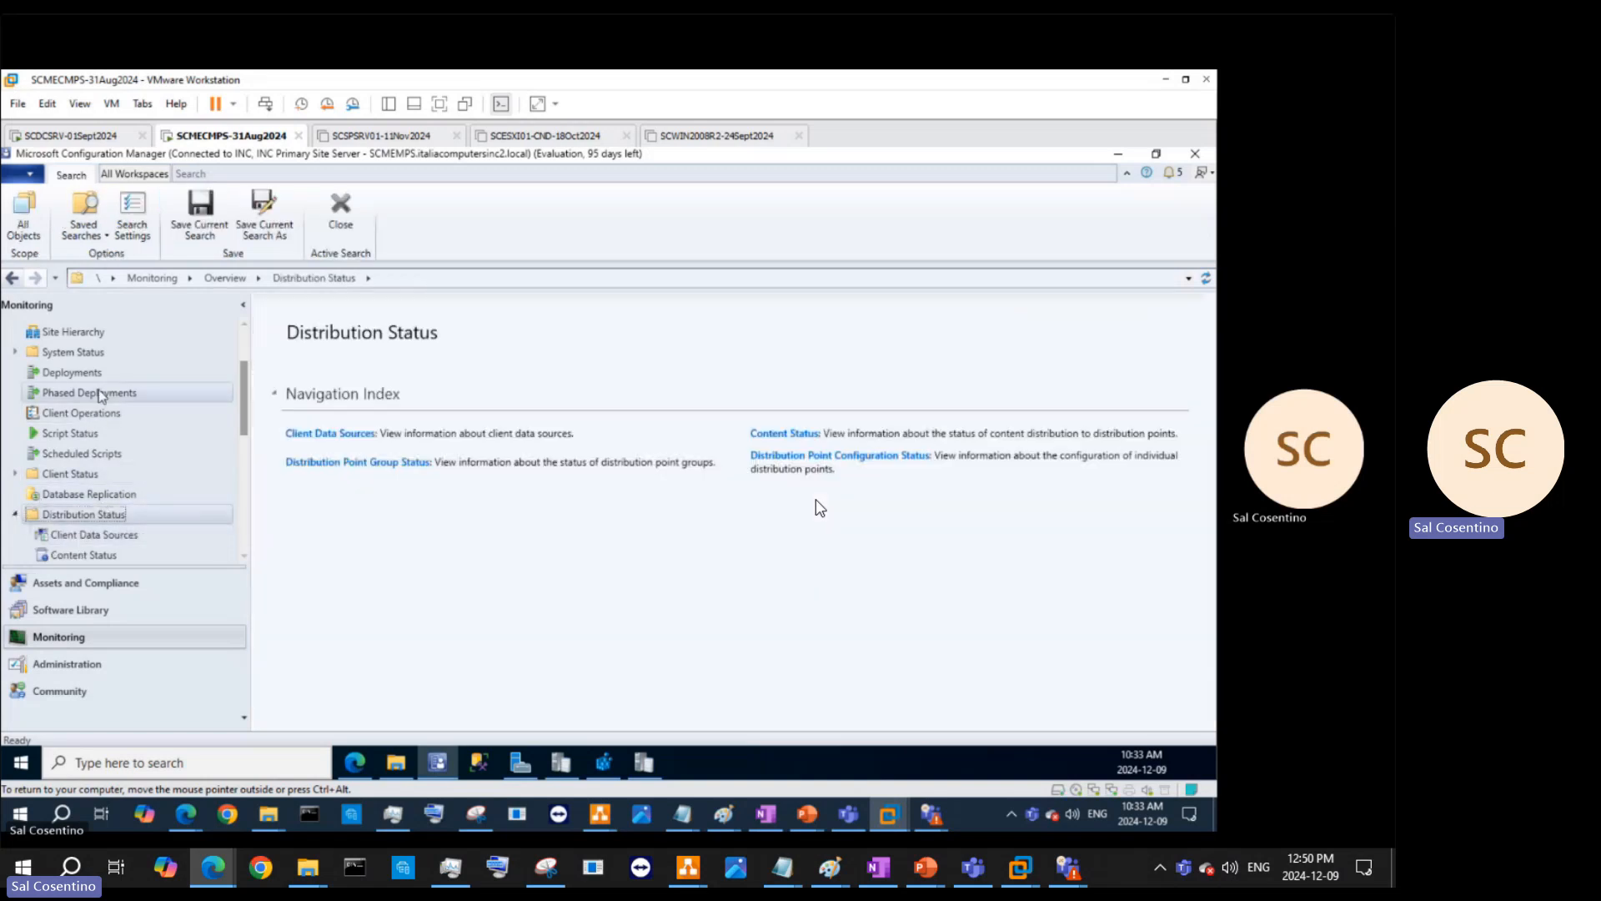
pyautogui.click(92, 393)
pyautogui.scroll(2, 125, 442)
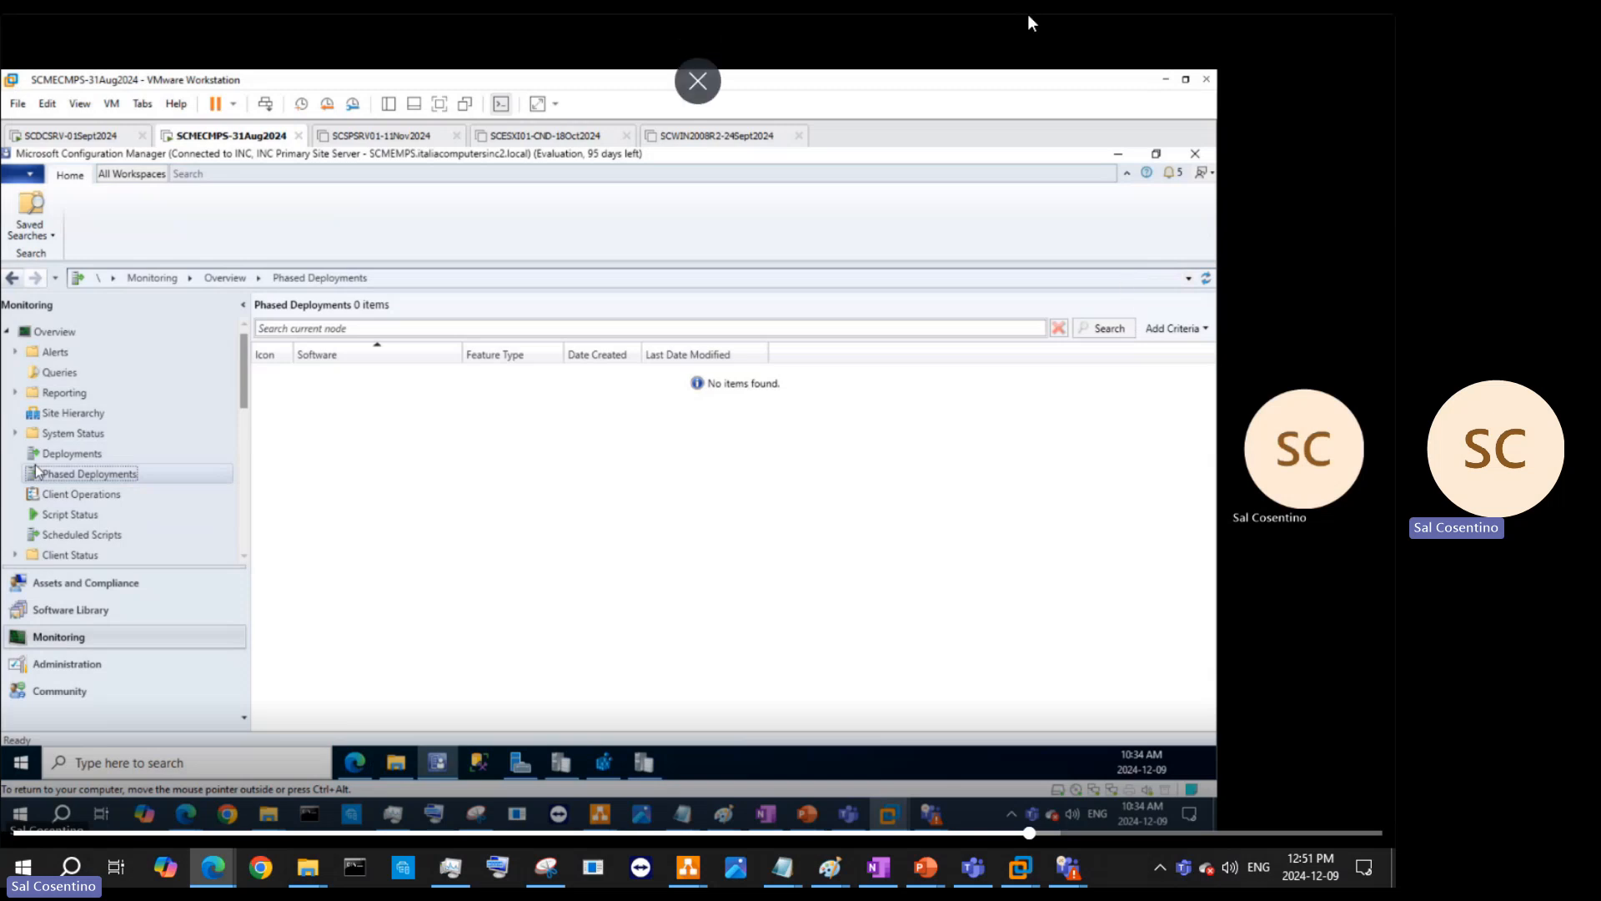
pyautogui.moveTo(782, 868)
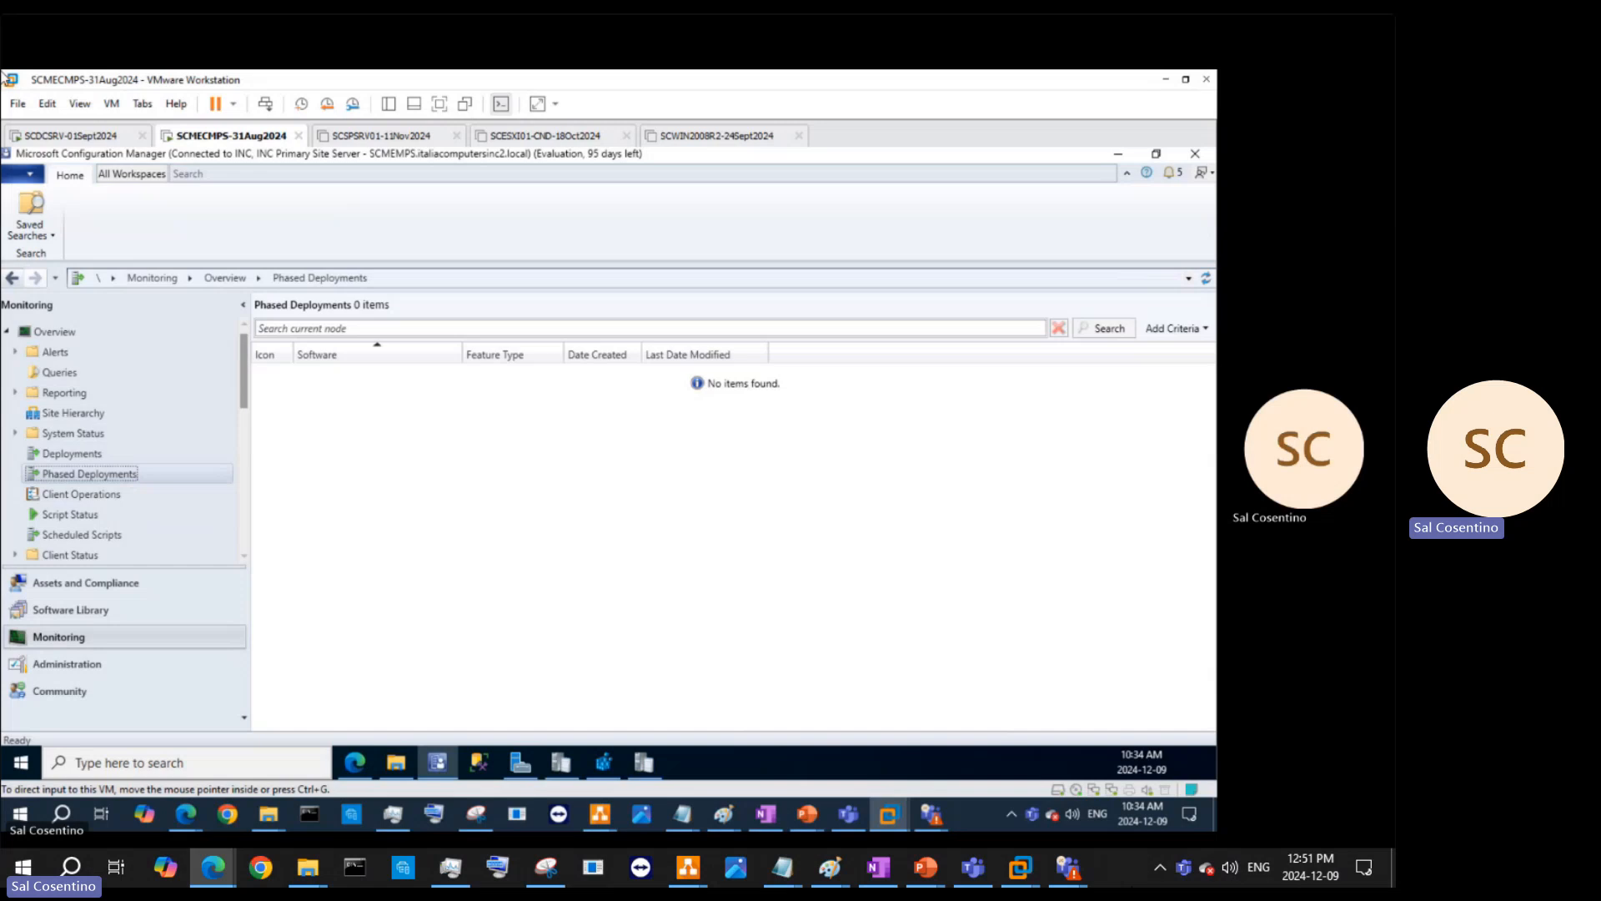
pyautogui.click(487, 763)
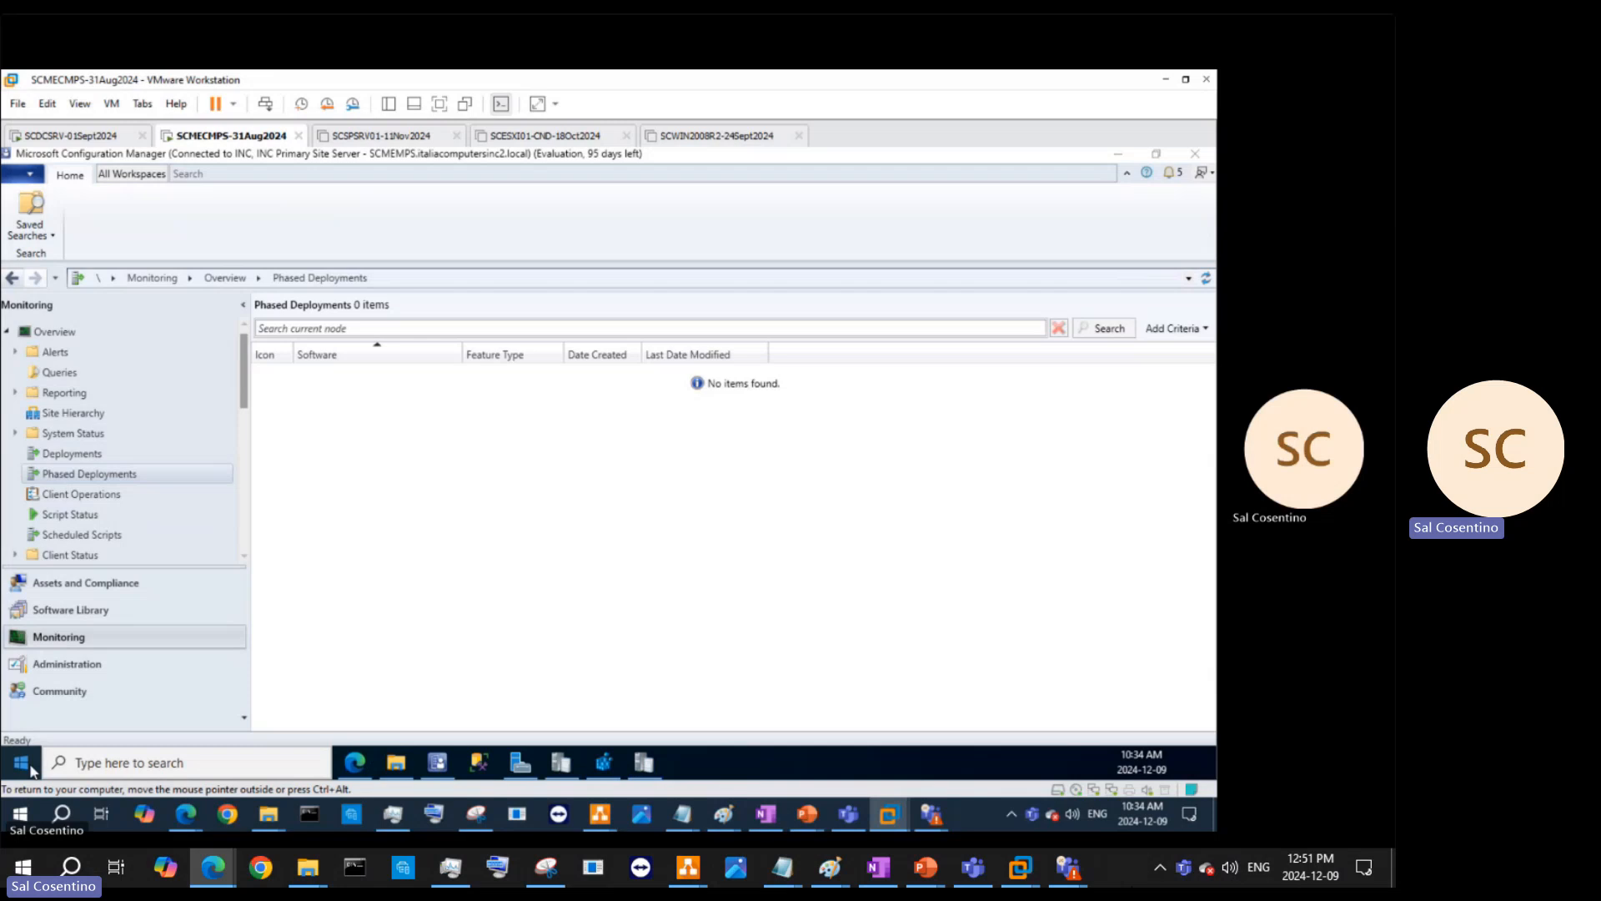
# - Launch services.msc from the Run box, maximise it, and scroll to the SMS_ services
pyautogui.press('super+r')
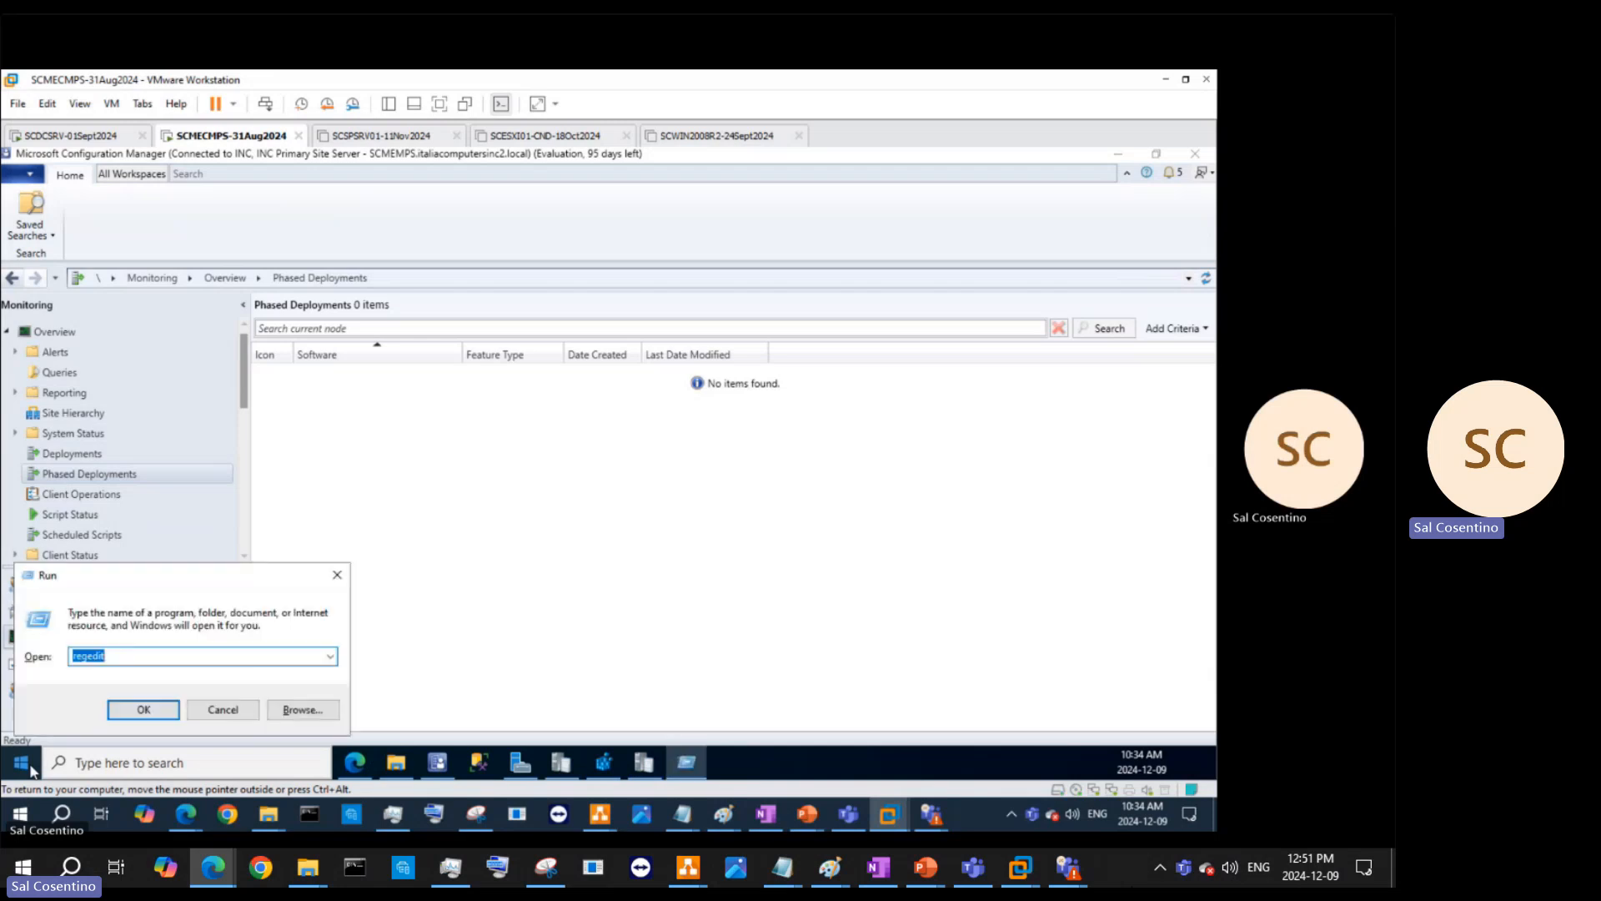
pyautogui.write('serv')
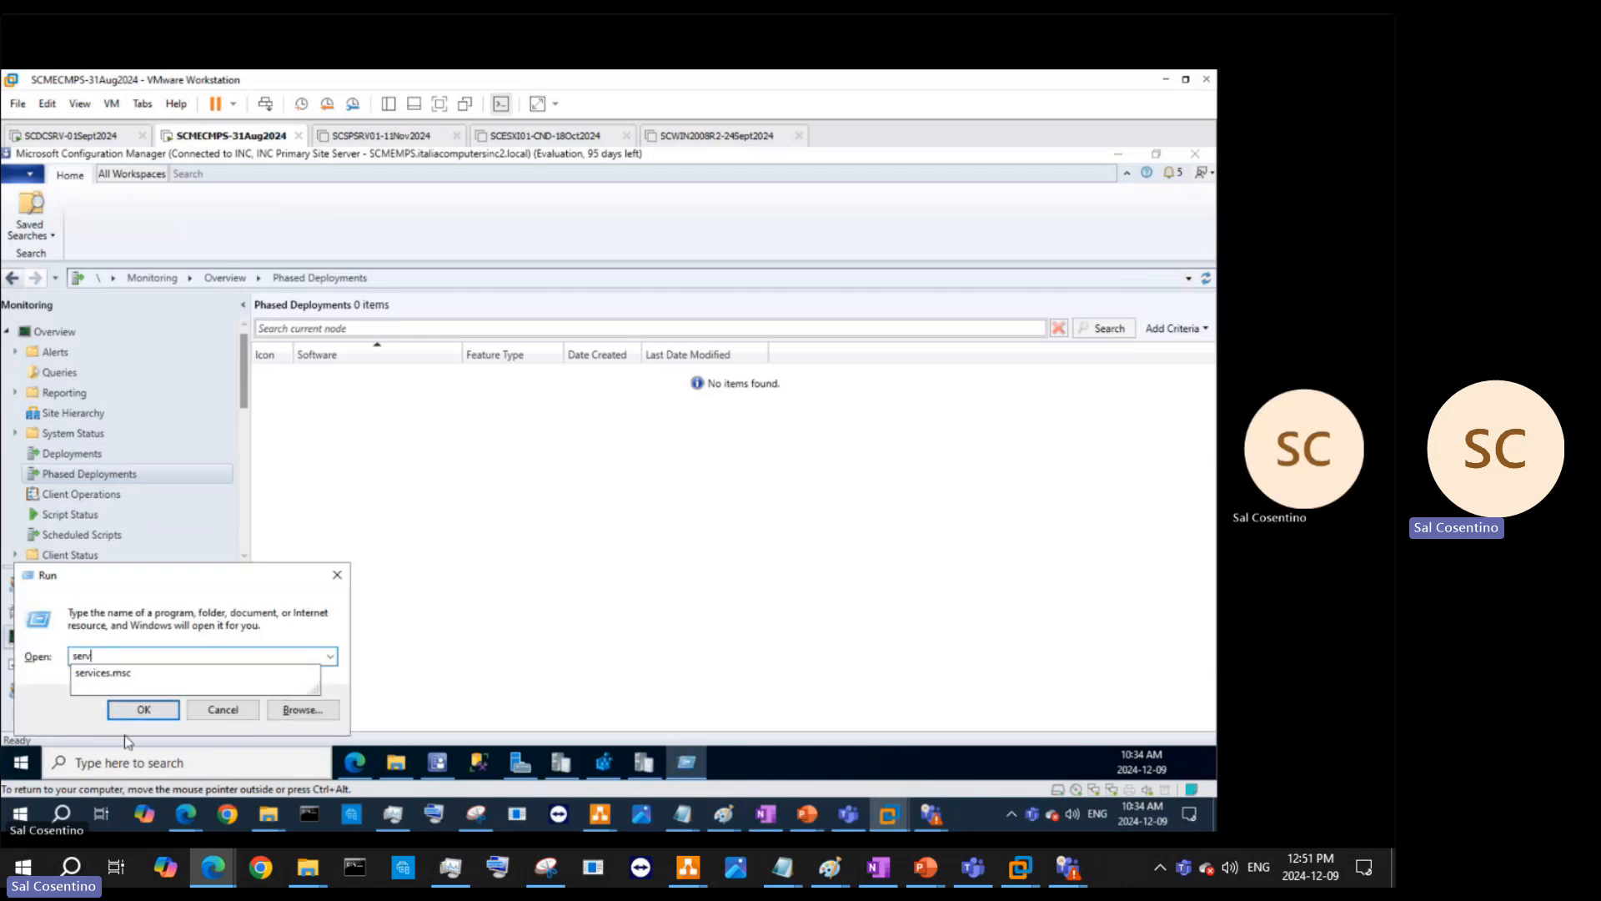
pyautogui.press('Down')
pyautogui.click(145, 707)
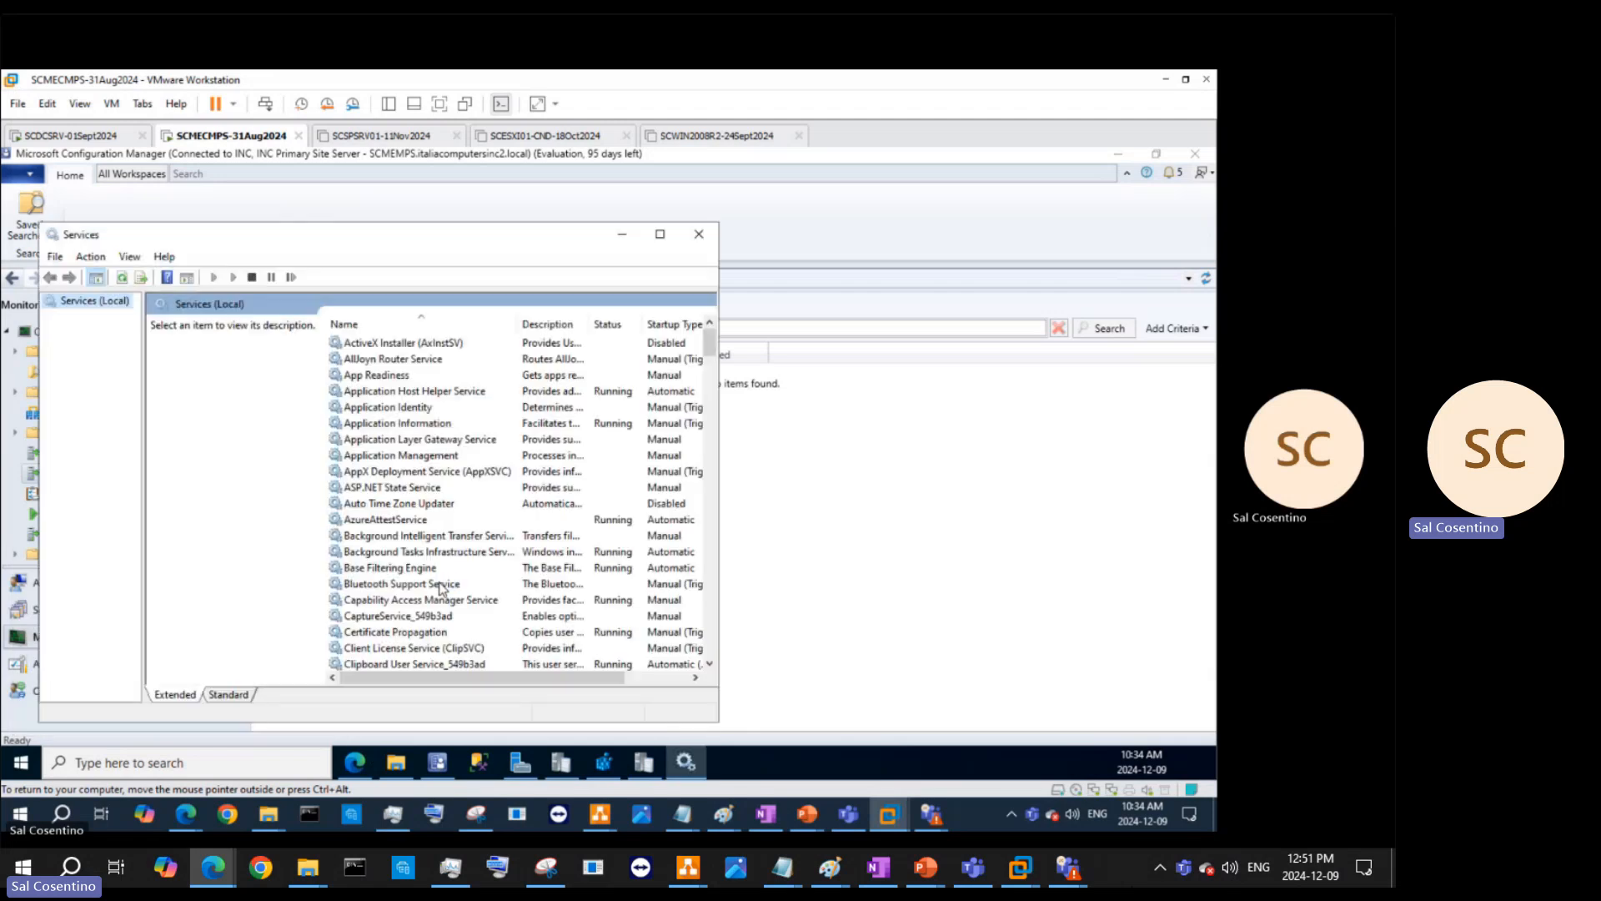
pyautogui.click(661, 235)
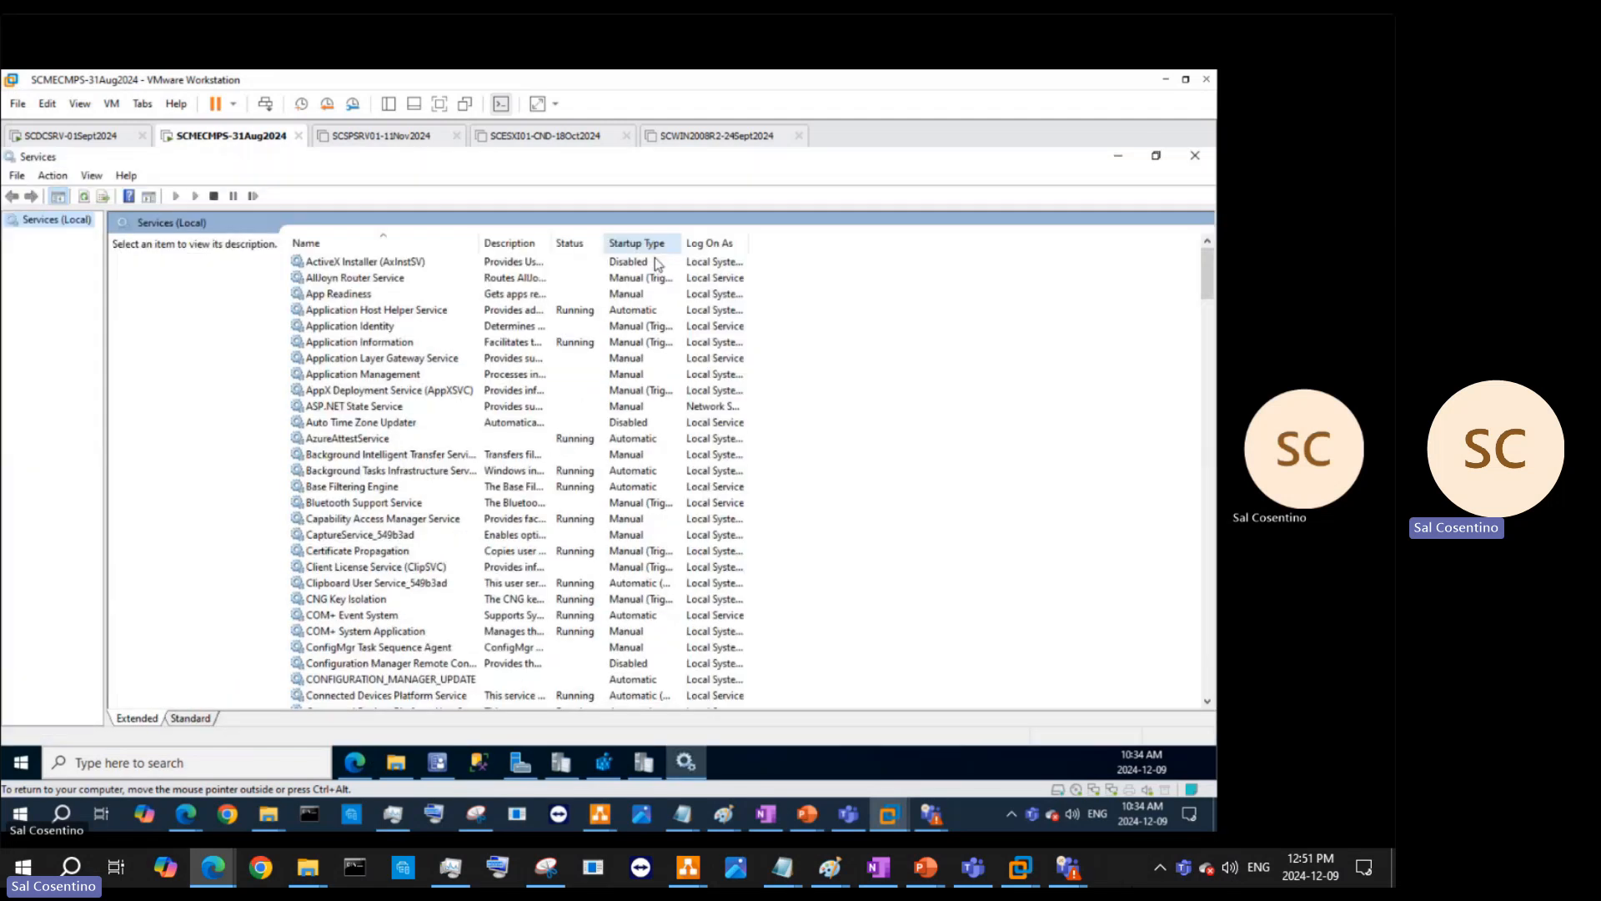
pyautogui.scroll(-18, 593, 551)
pyautogui.scroll(-13, 593, 550)
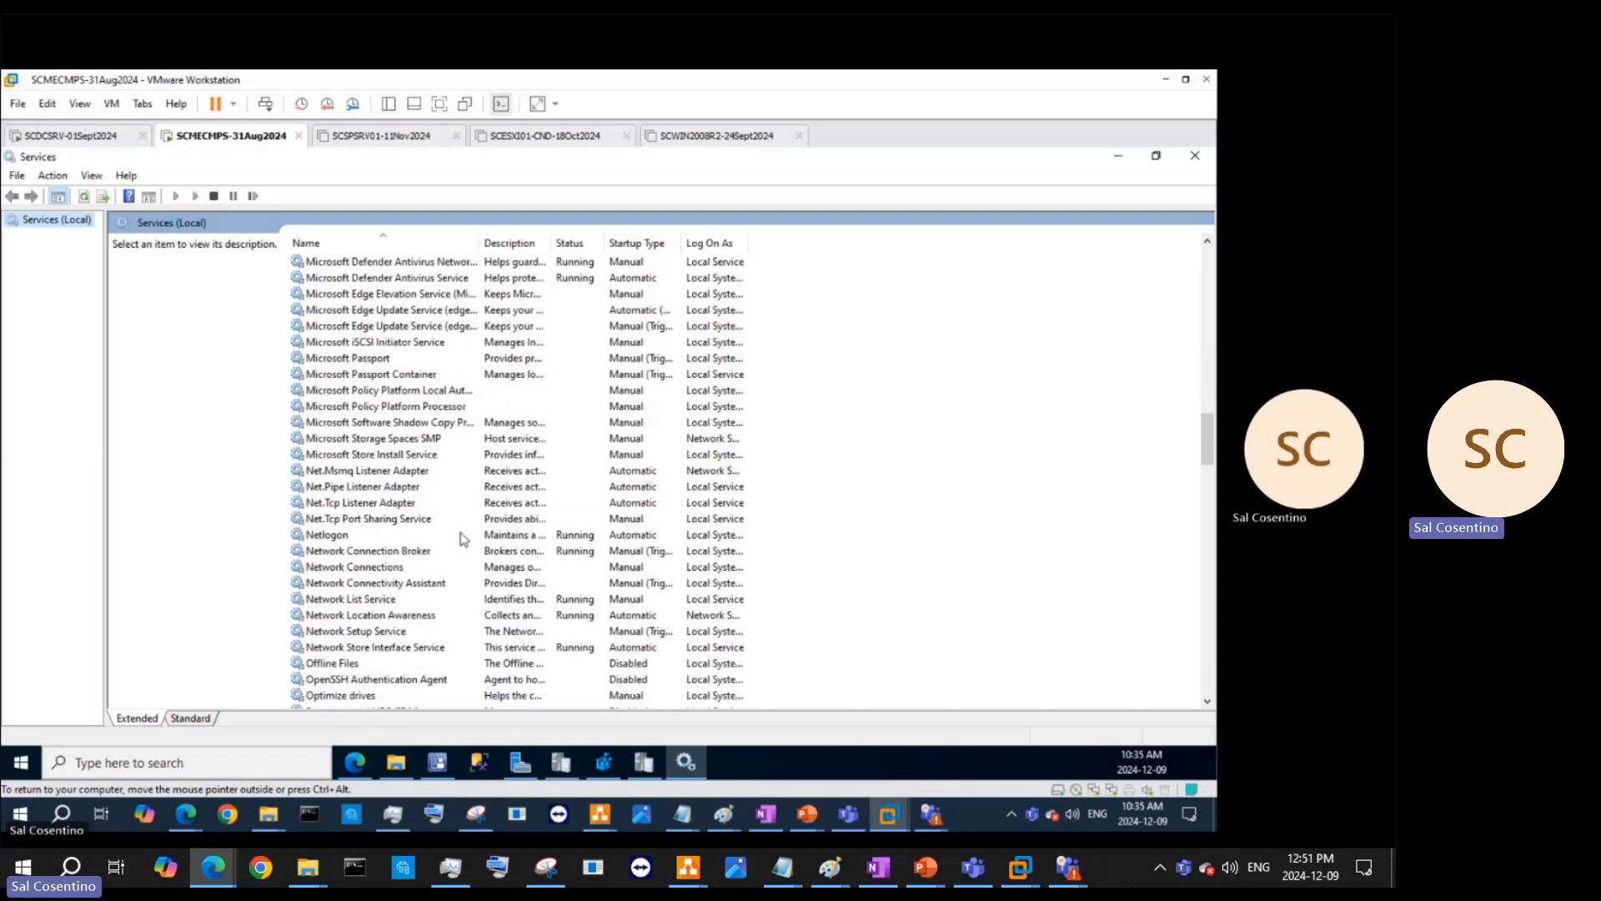
pyautogui.scroll(-4, 472, 564)
pyautogui.scroll(-5, 472, 564)
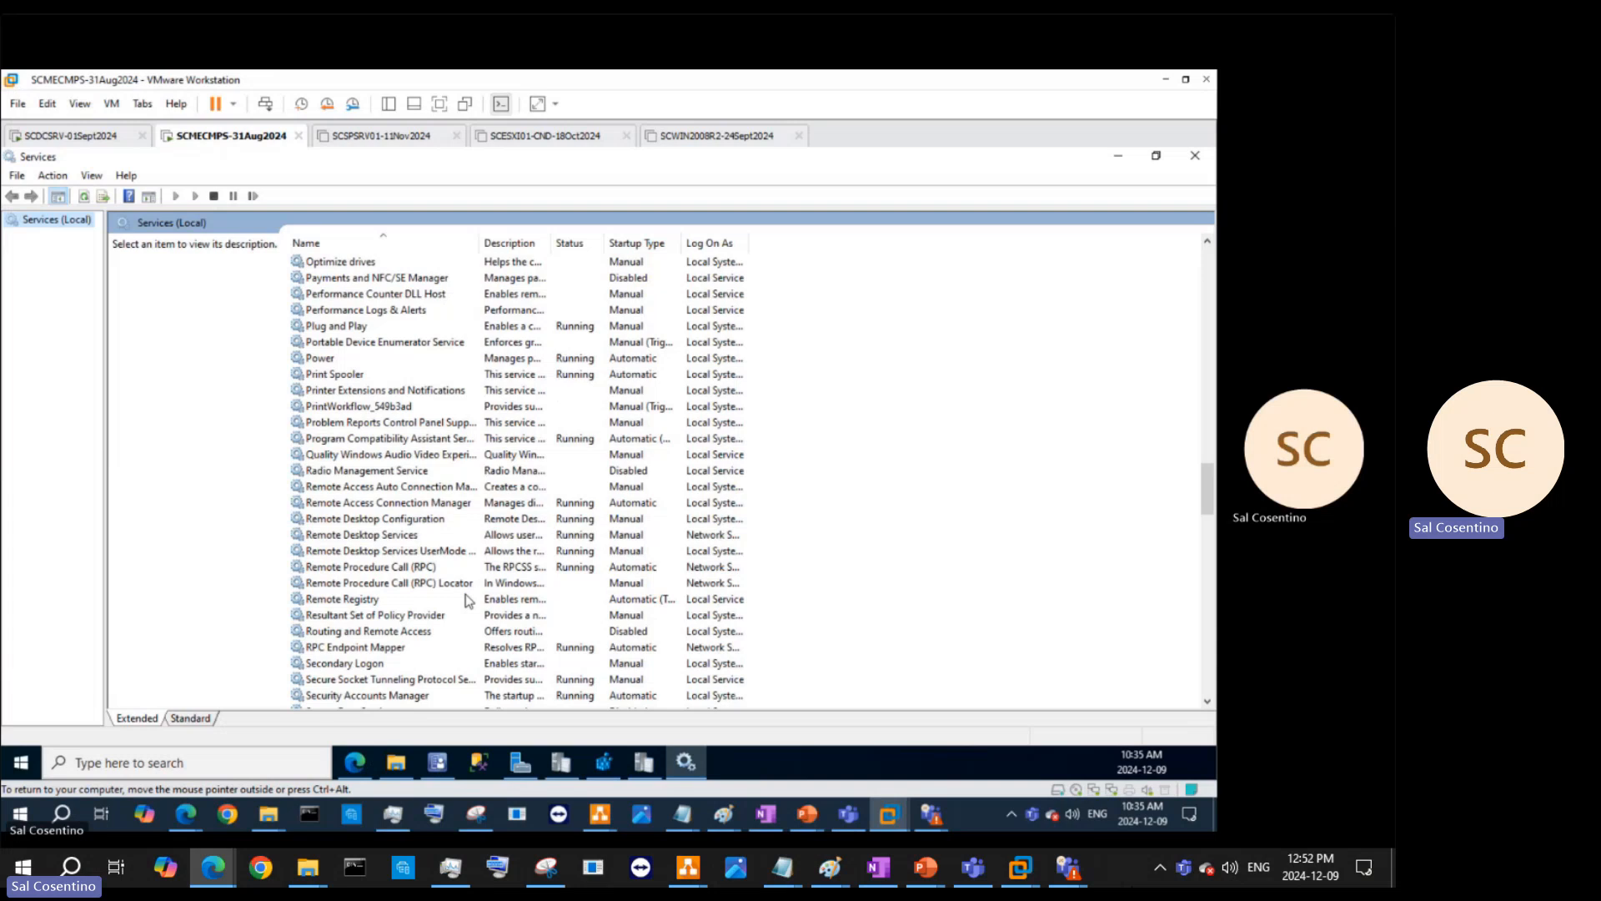
pyautogui.scroll(-4, 468, 602)
# - Start the SMS_EXECUTIVE, SMS_NOTIFICATION_SERVER and SMS_SITE_BACKUP services
pyautogui.scroll(-3, 482, 667)
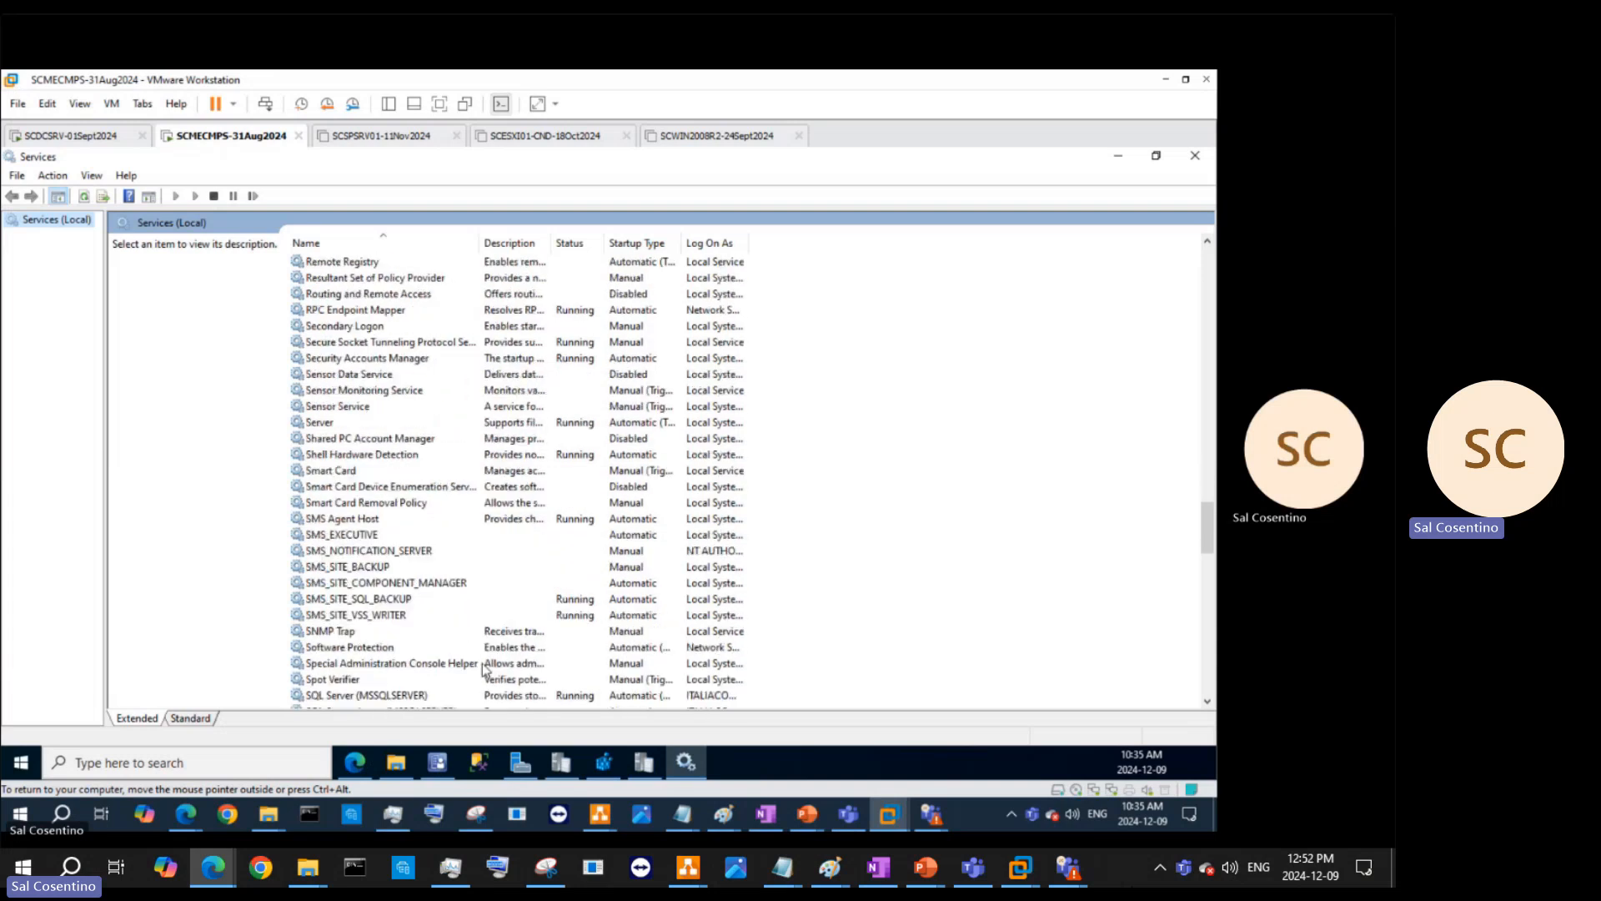
pyautogui.click(377, 537)
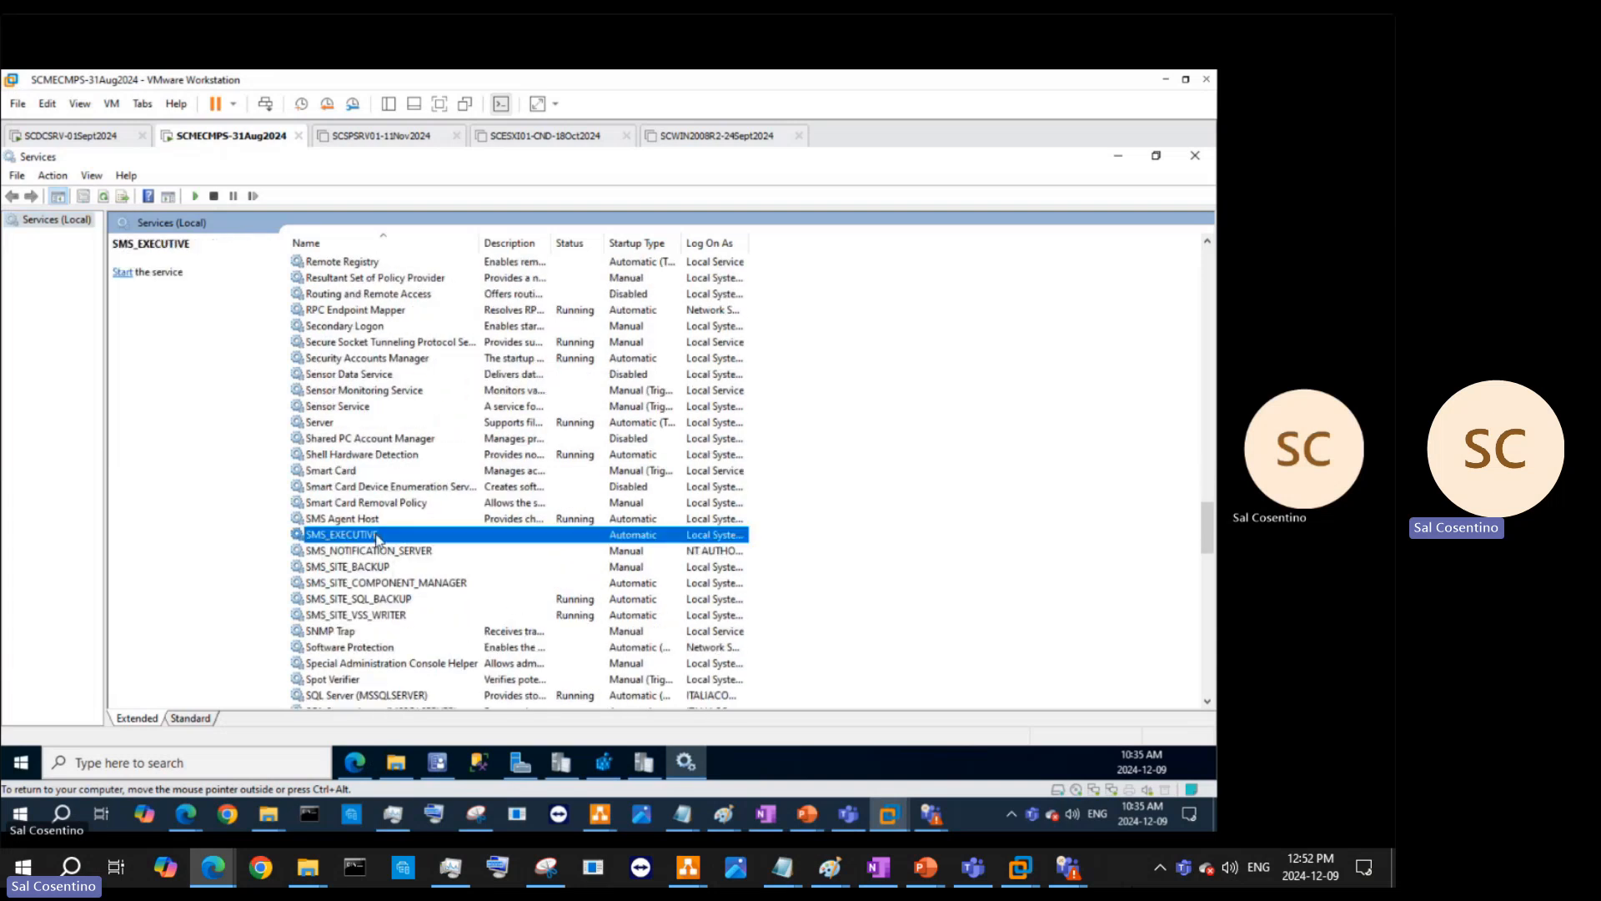
pyautogui.click(122, 273)
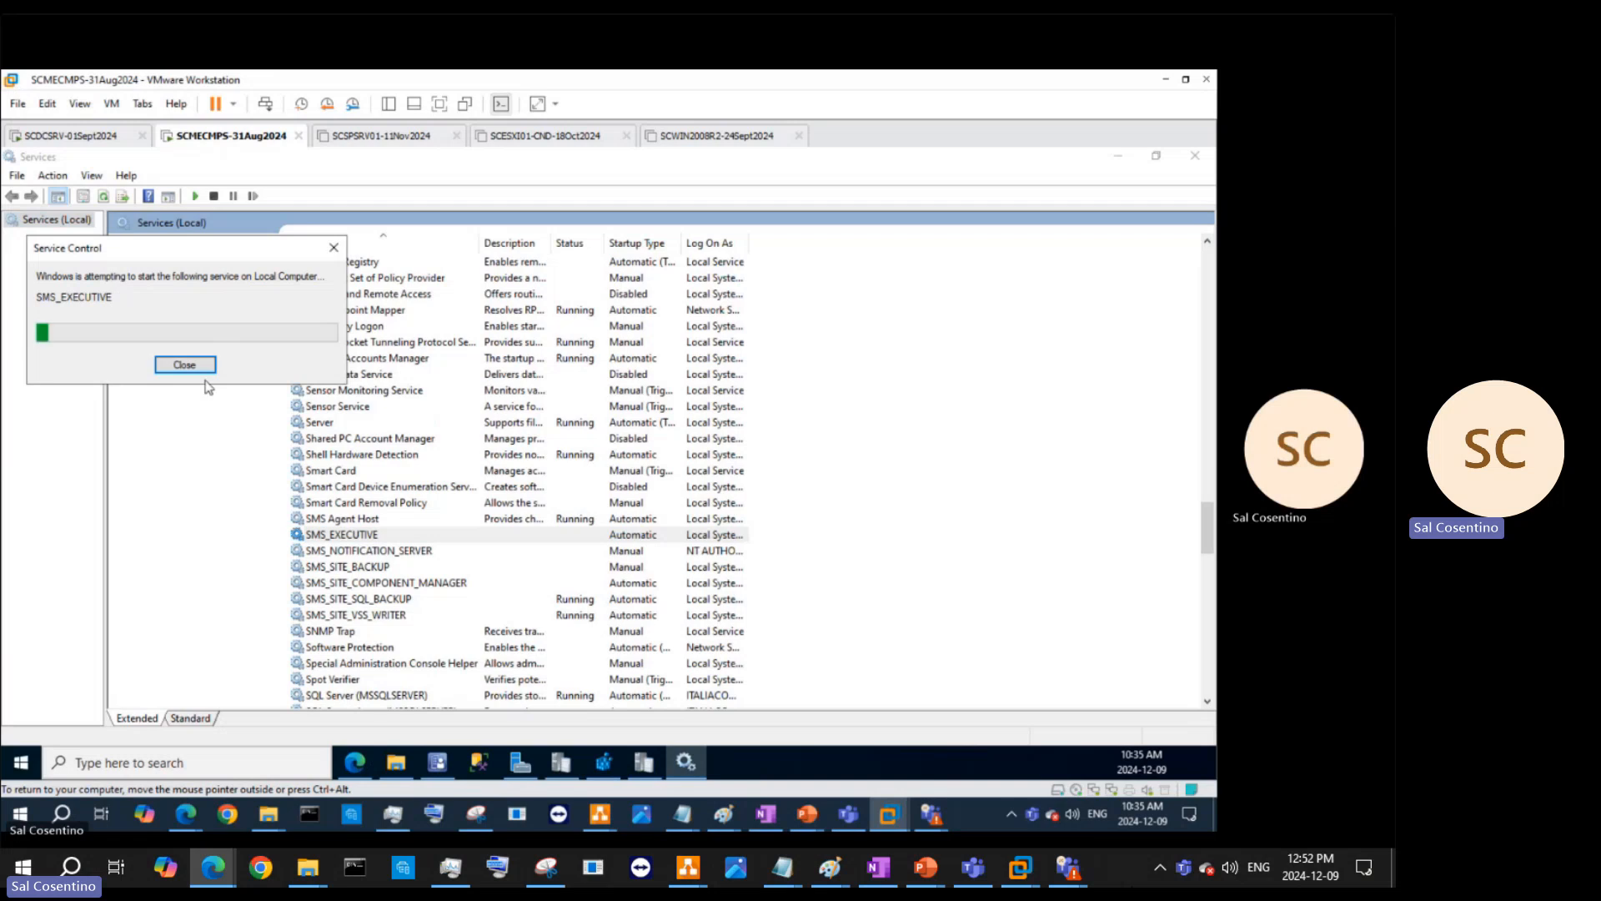
pyautogui.click(405, 552)
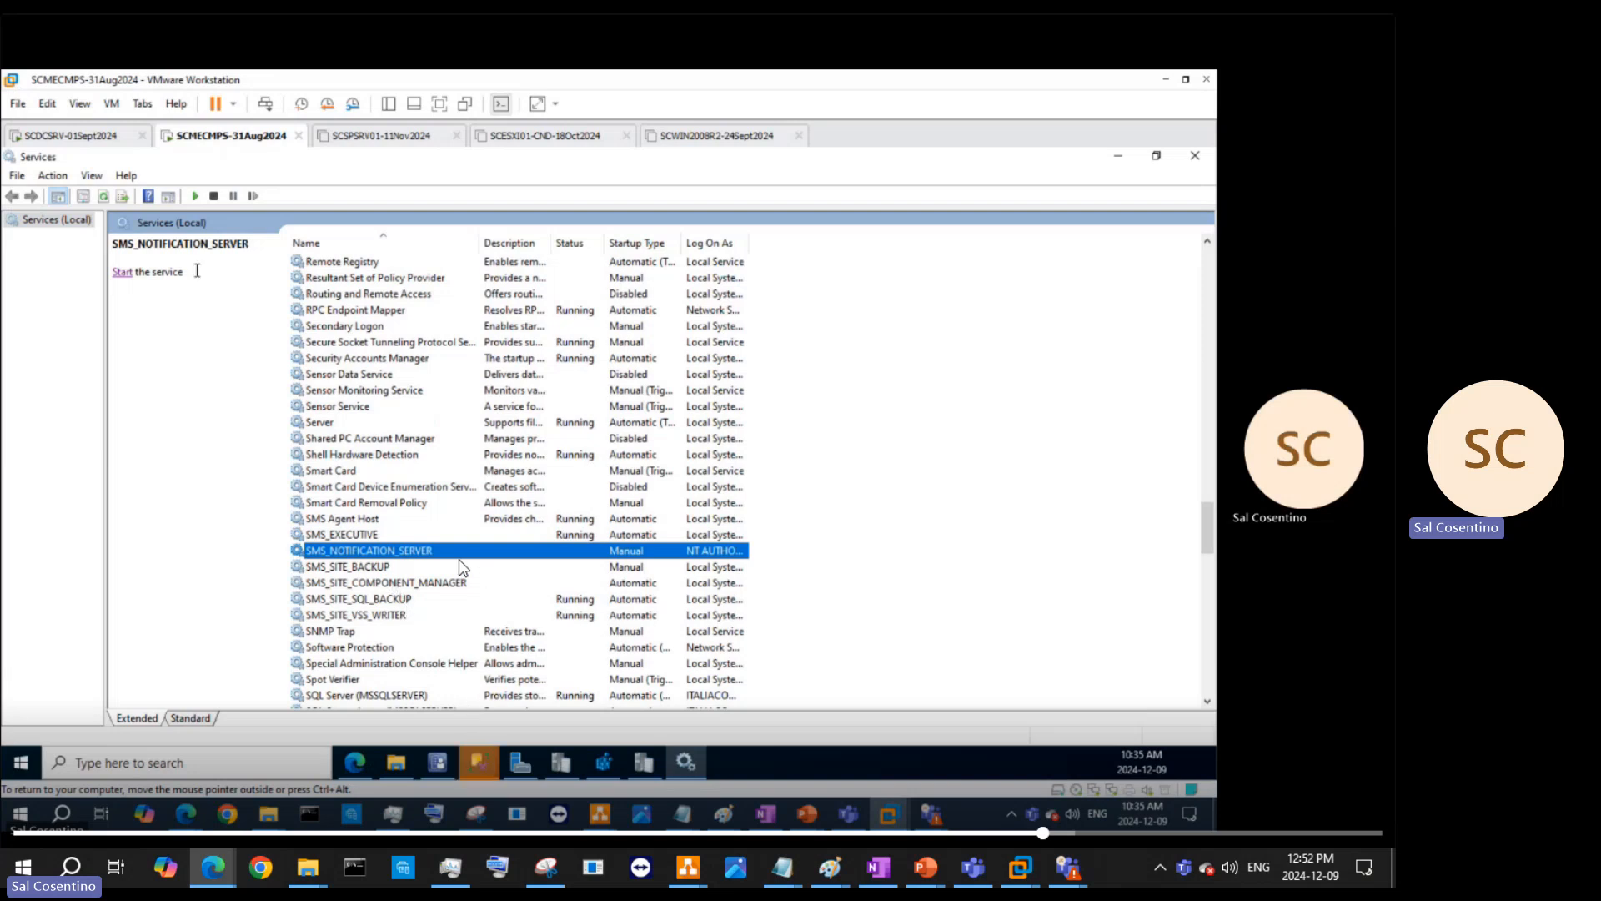
pyautogui.click(121, 272)
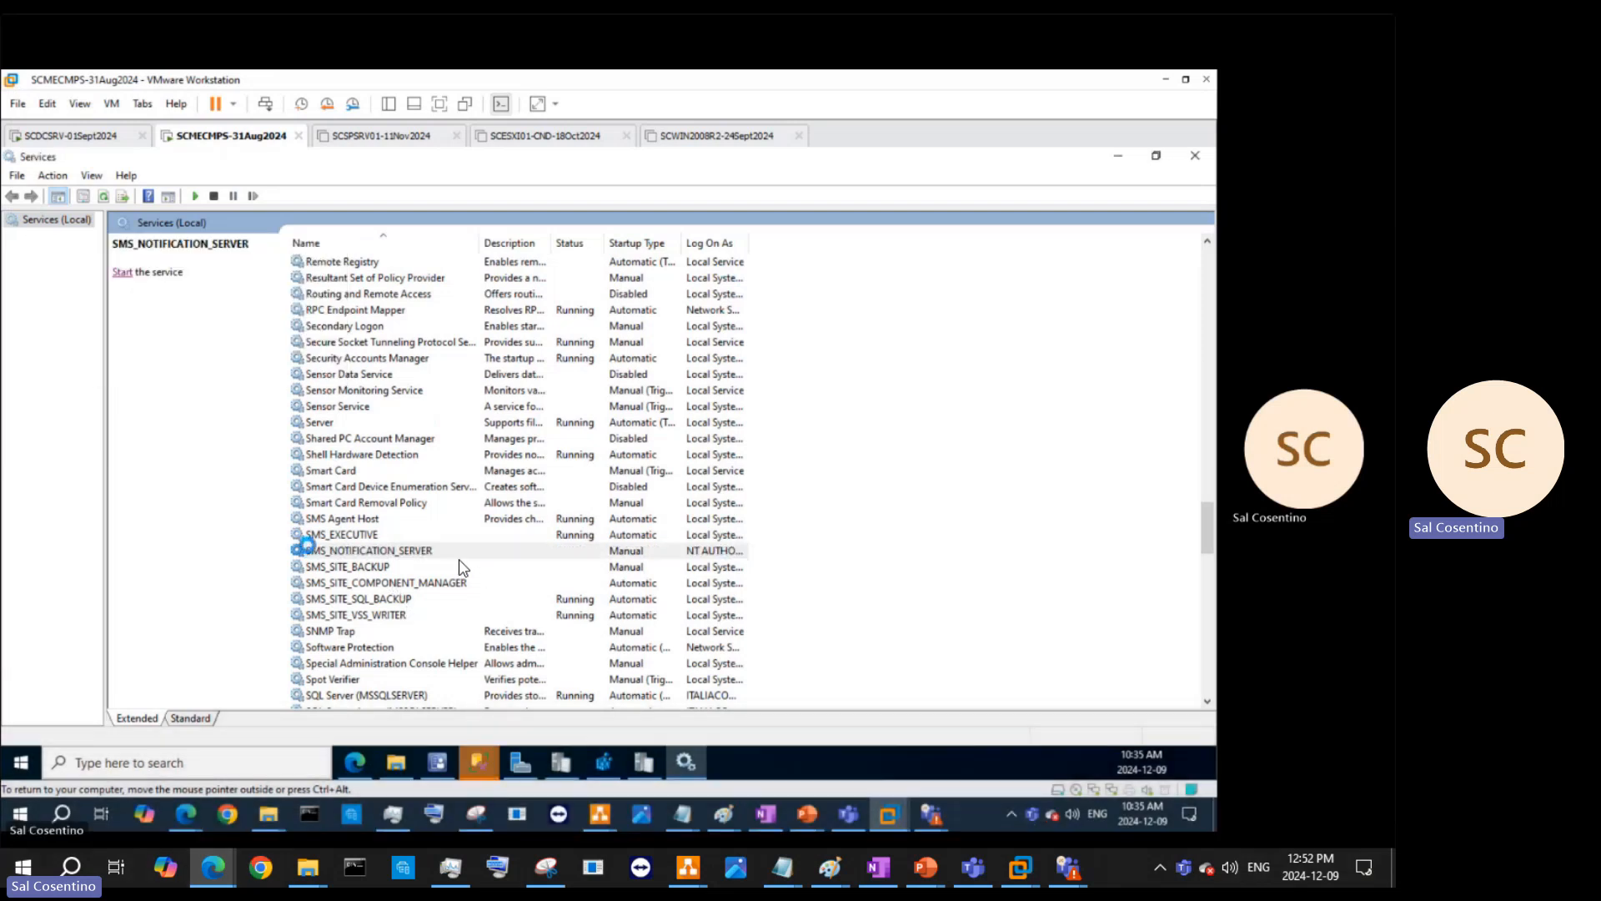
pyautogui.click(334, 567)
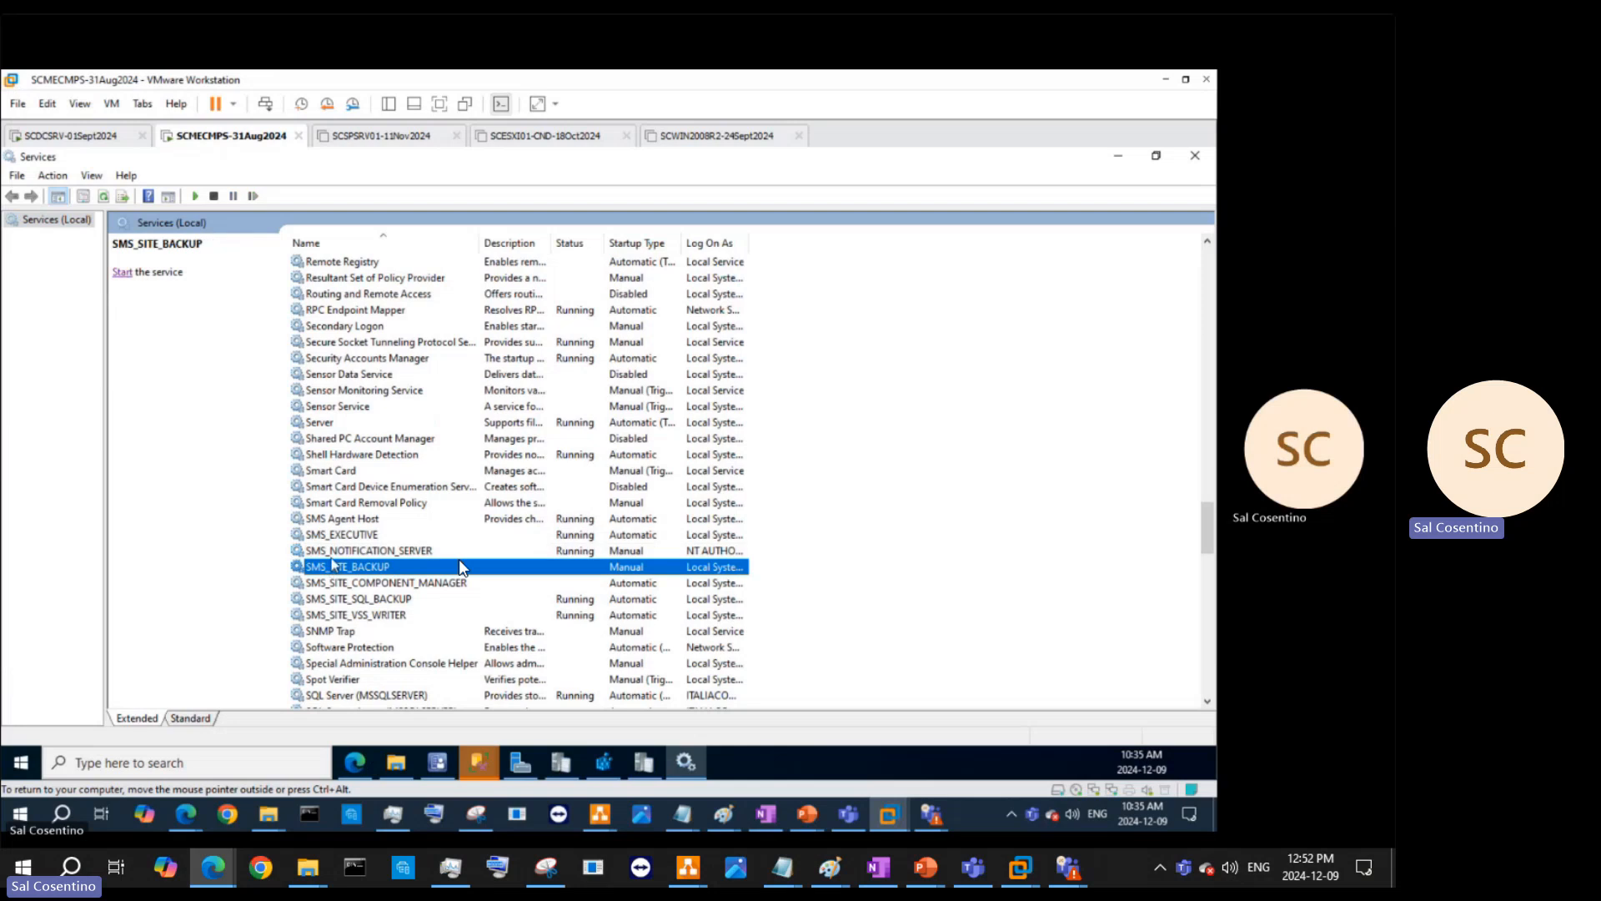
pyautogui.click(122, 273)
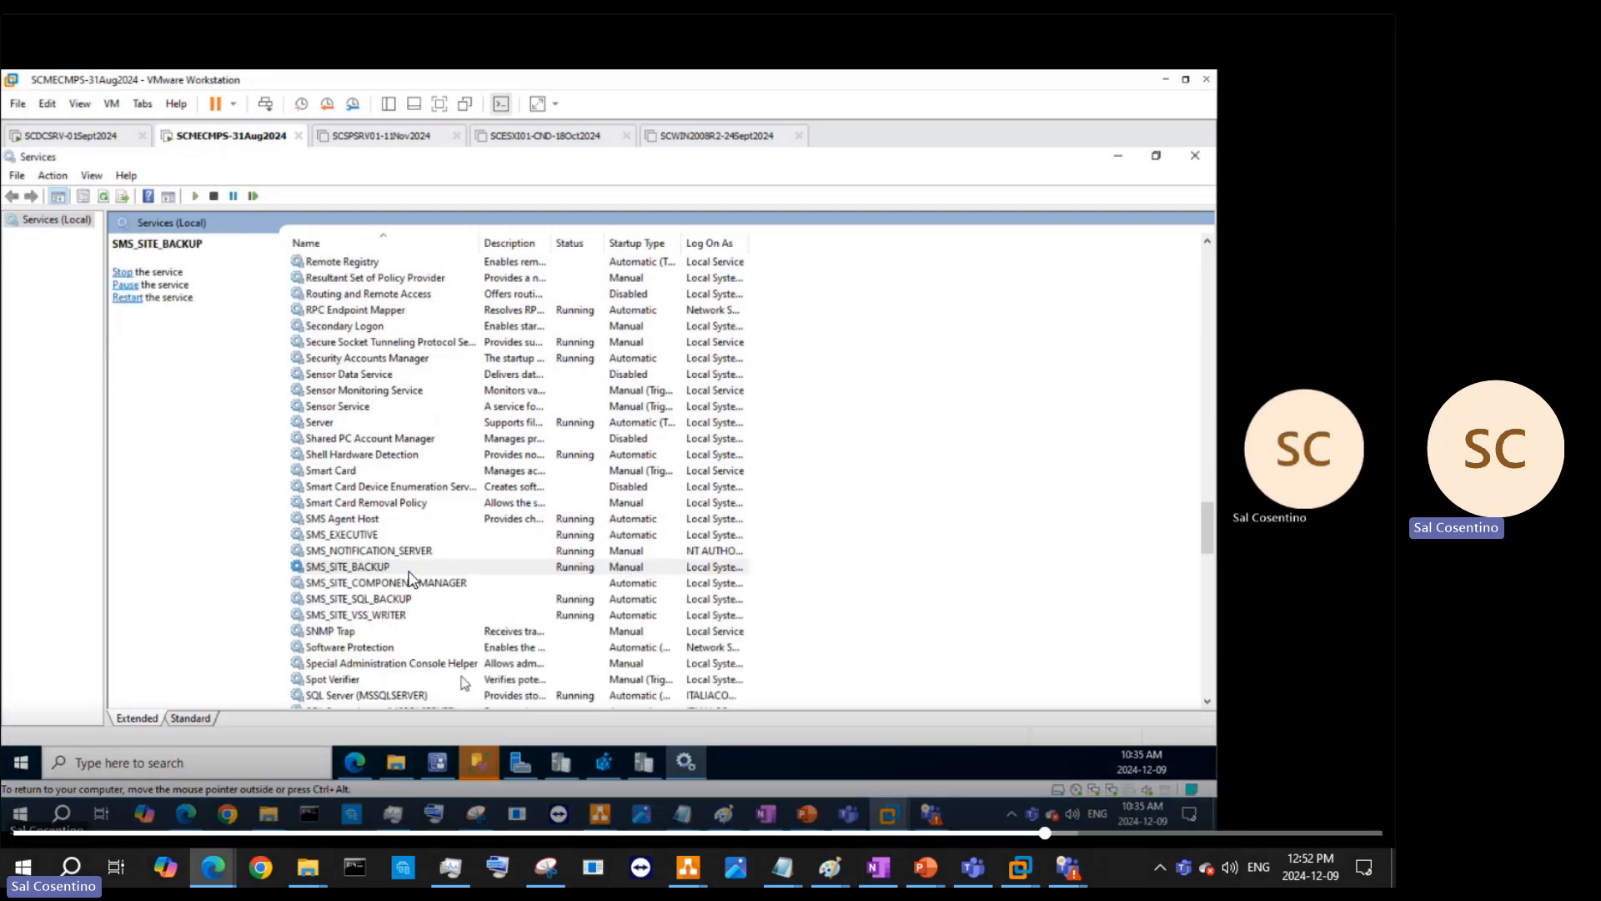
# - Start SQL Server Agent (MSSQLSERVER) and bring SQL Server Management Studio to the front
pyautogui.click(395, 697)
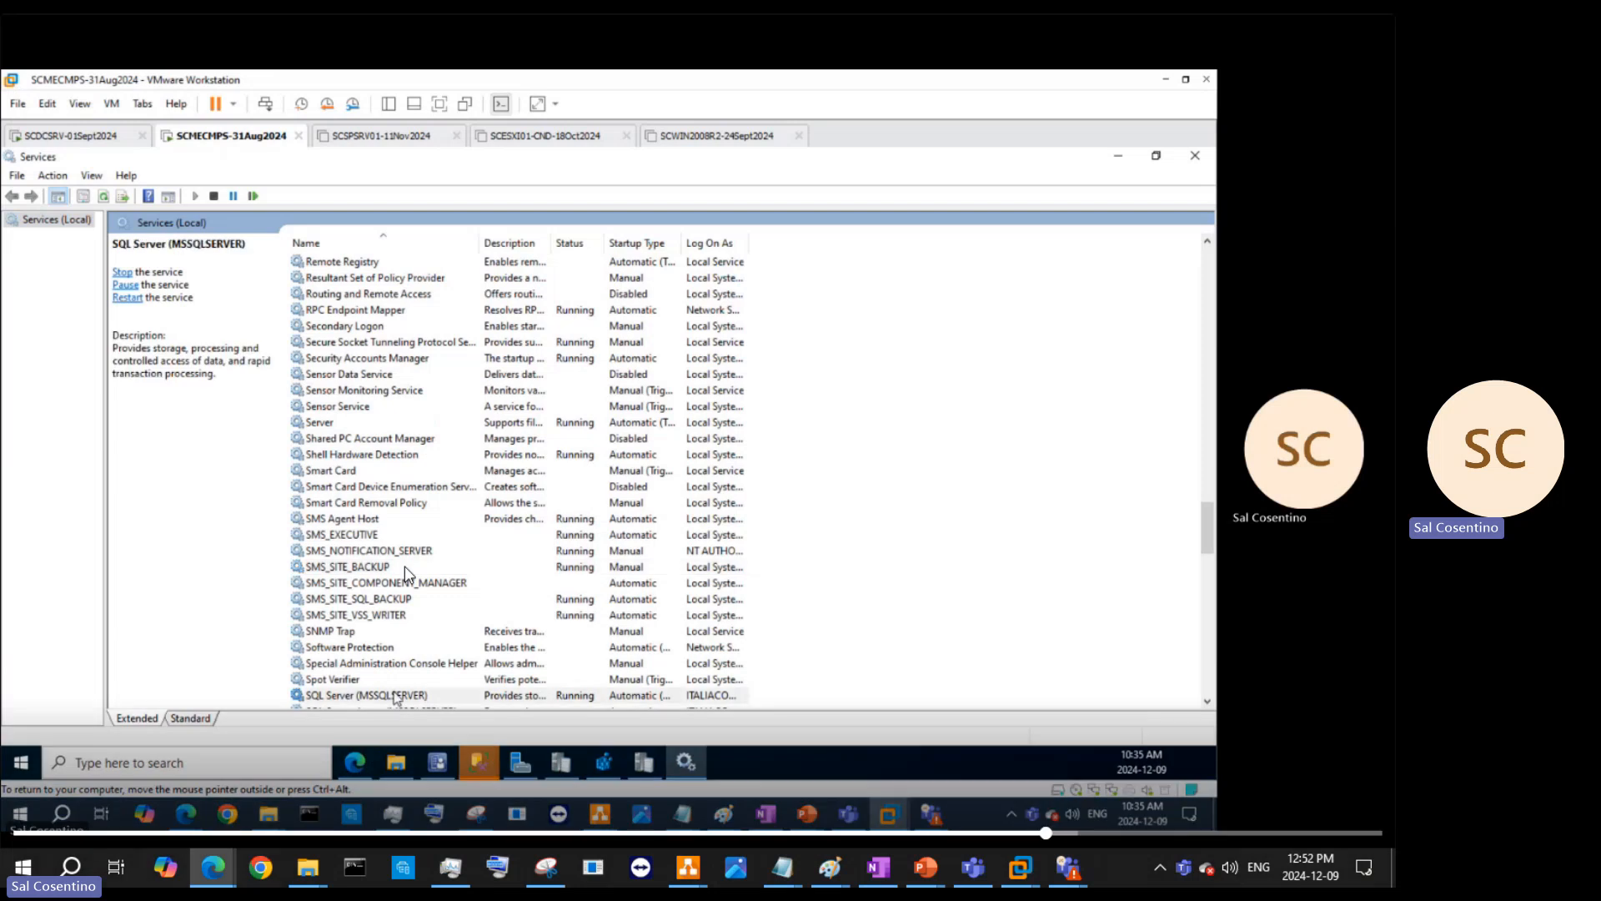
pyautogui.scroll(-4, 405, 574)
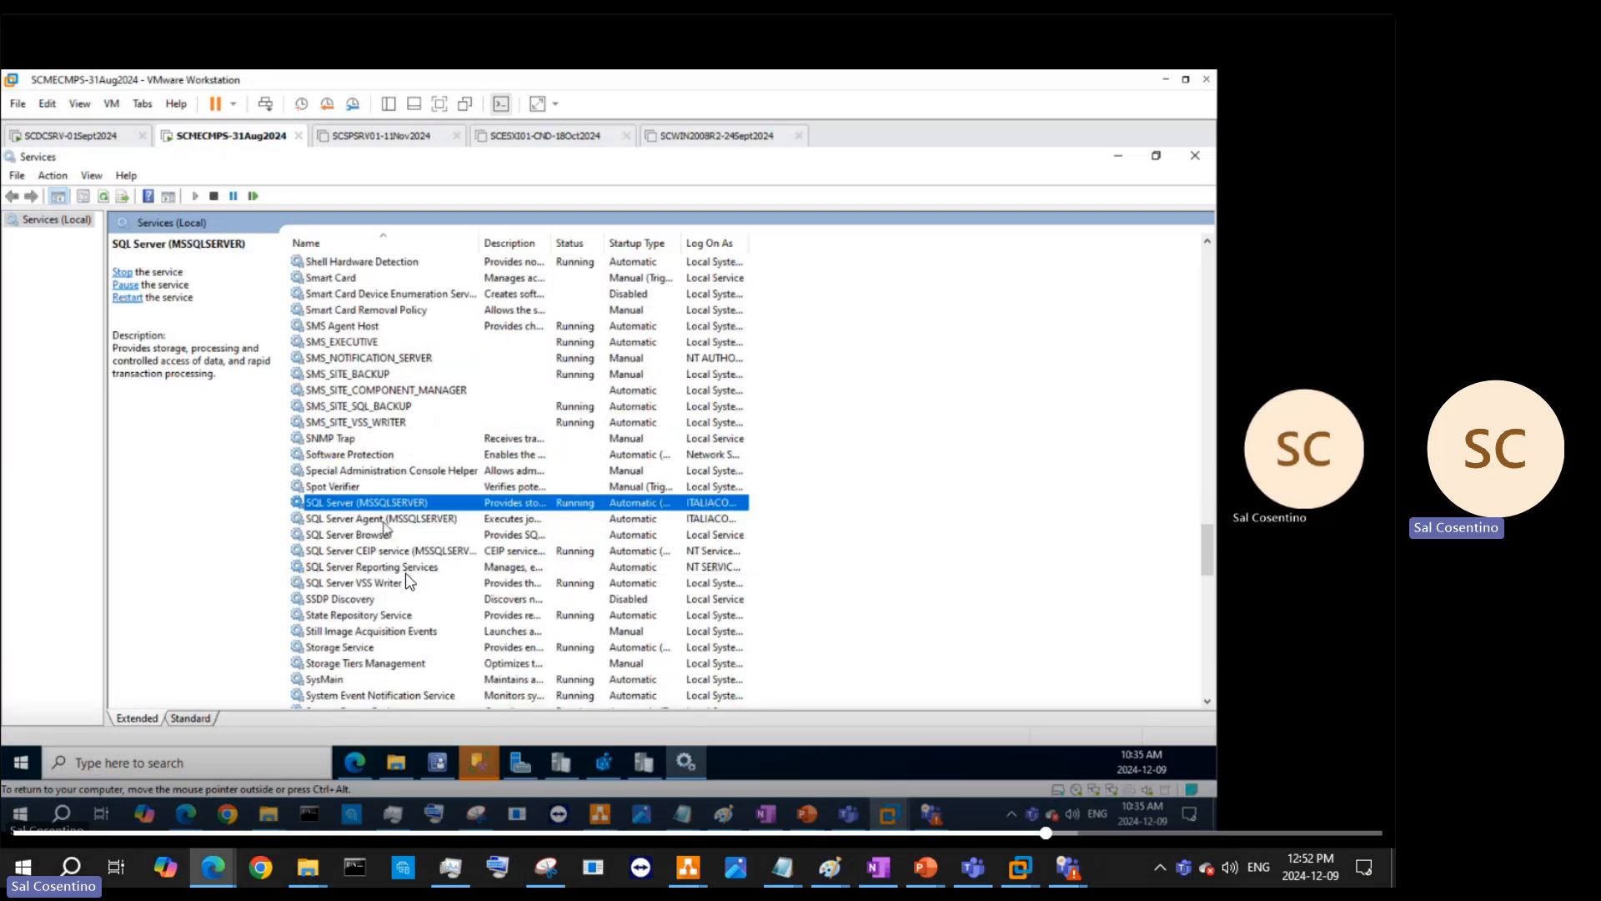
pyautogui.click(386, 520)
pyautogui.click(121, 273)
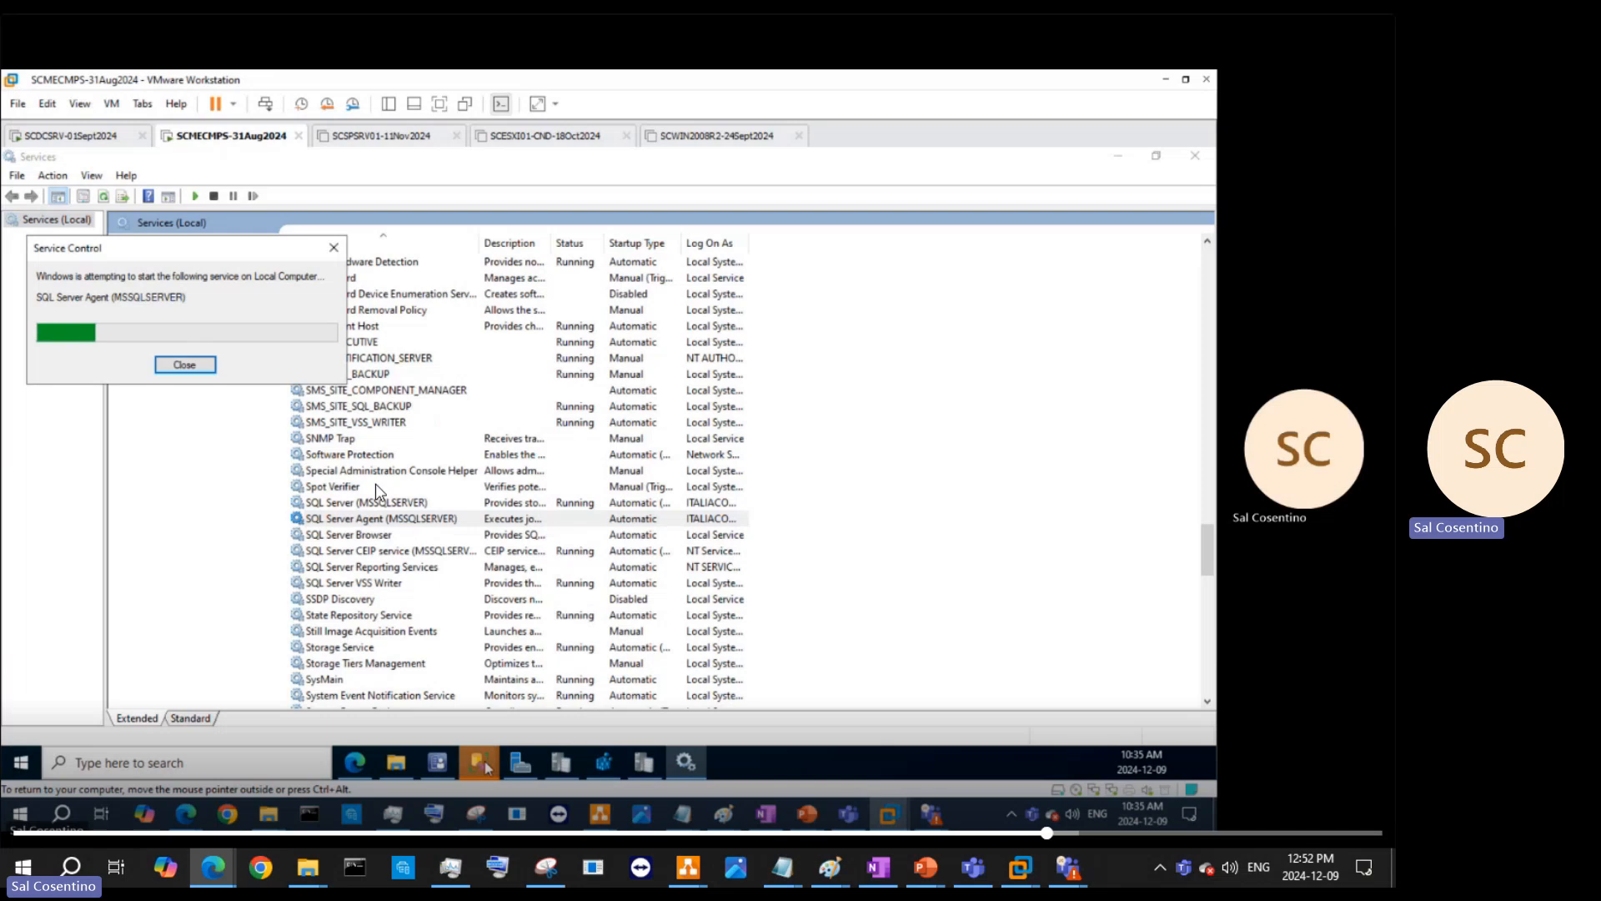
pyautogui.moveTo(479, 755)
pyautogui.click(594, 642)
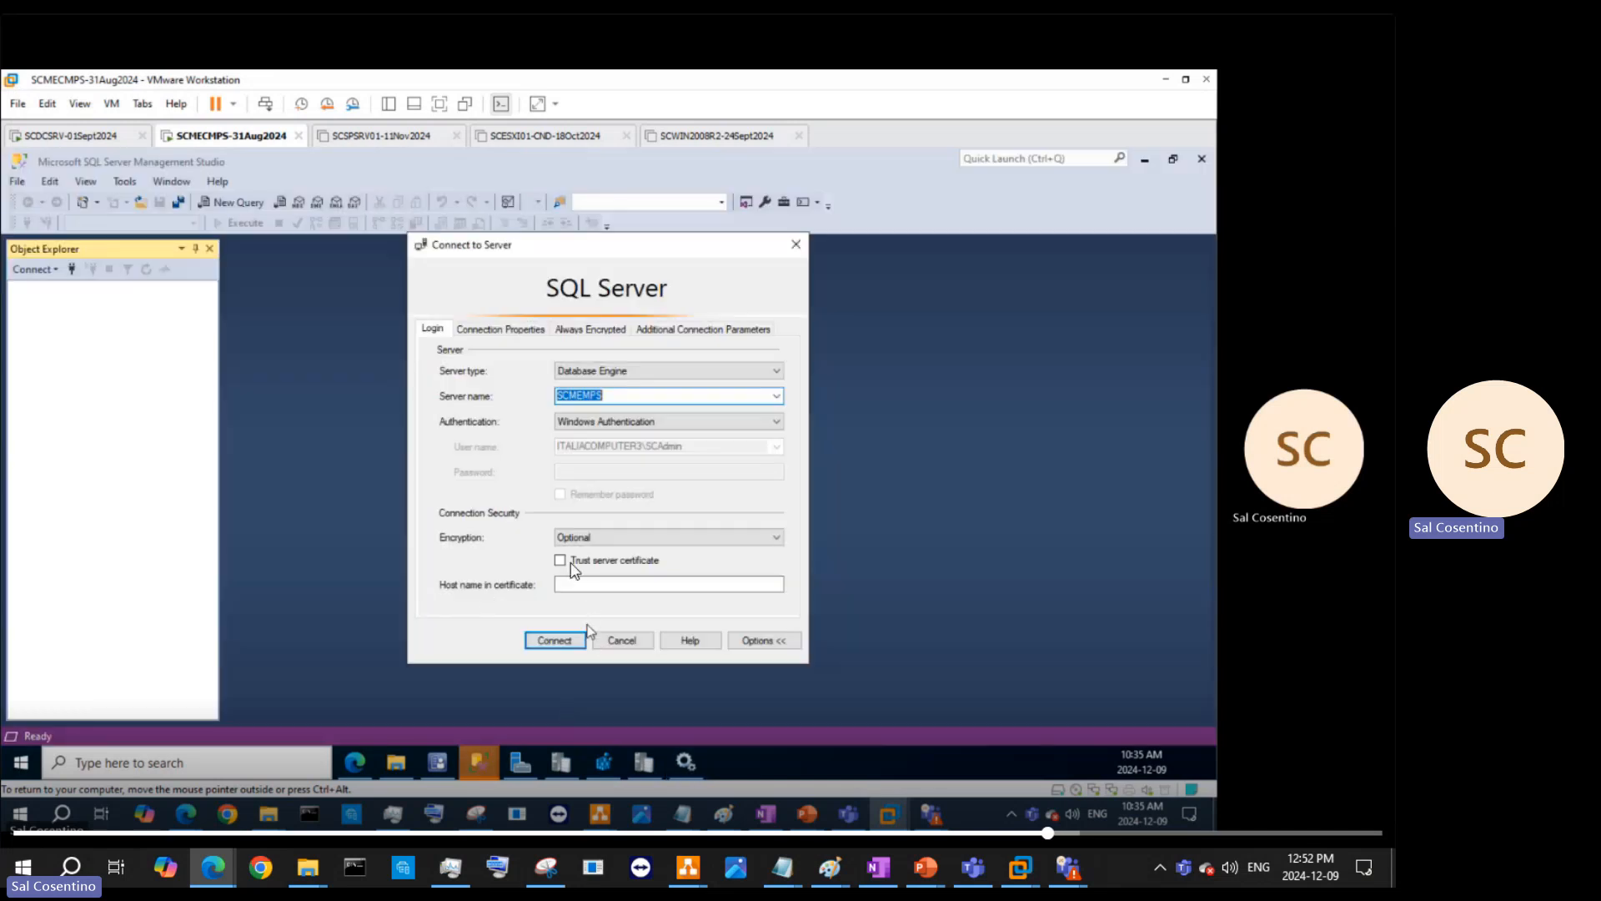
# - Connect to the SCMEMPS database engine using Windows Authentication
pyautogui.click(555, 641)
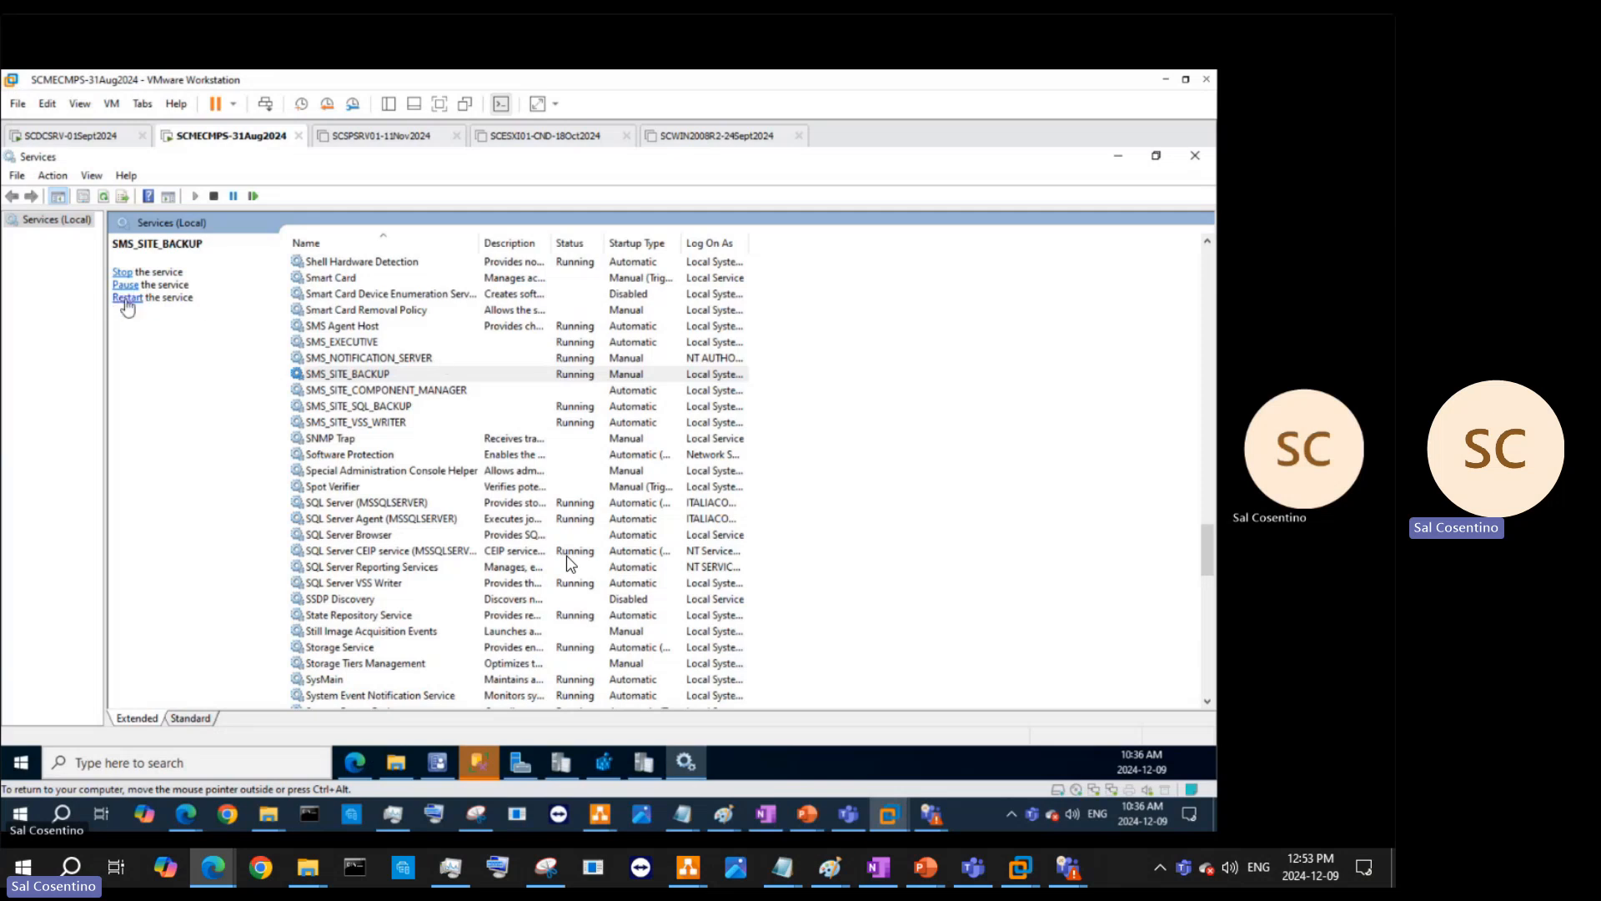
# - Restart SMS_SITE_BACKUP and start SMS_SITE_COMPONENT_MANAGER, toggling the Standard/Extended views
pyautogui.click(127, 298)
pyautogui.click(392, 392)
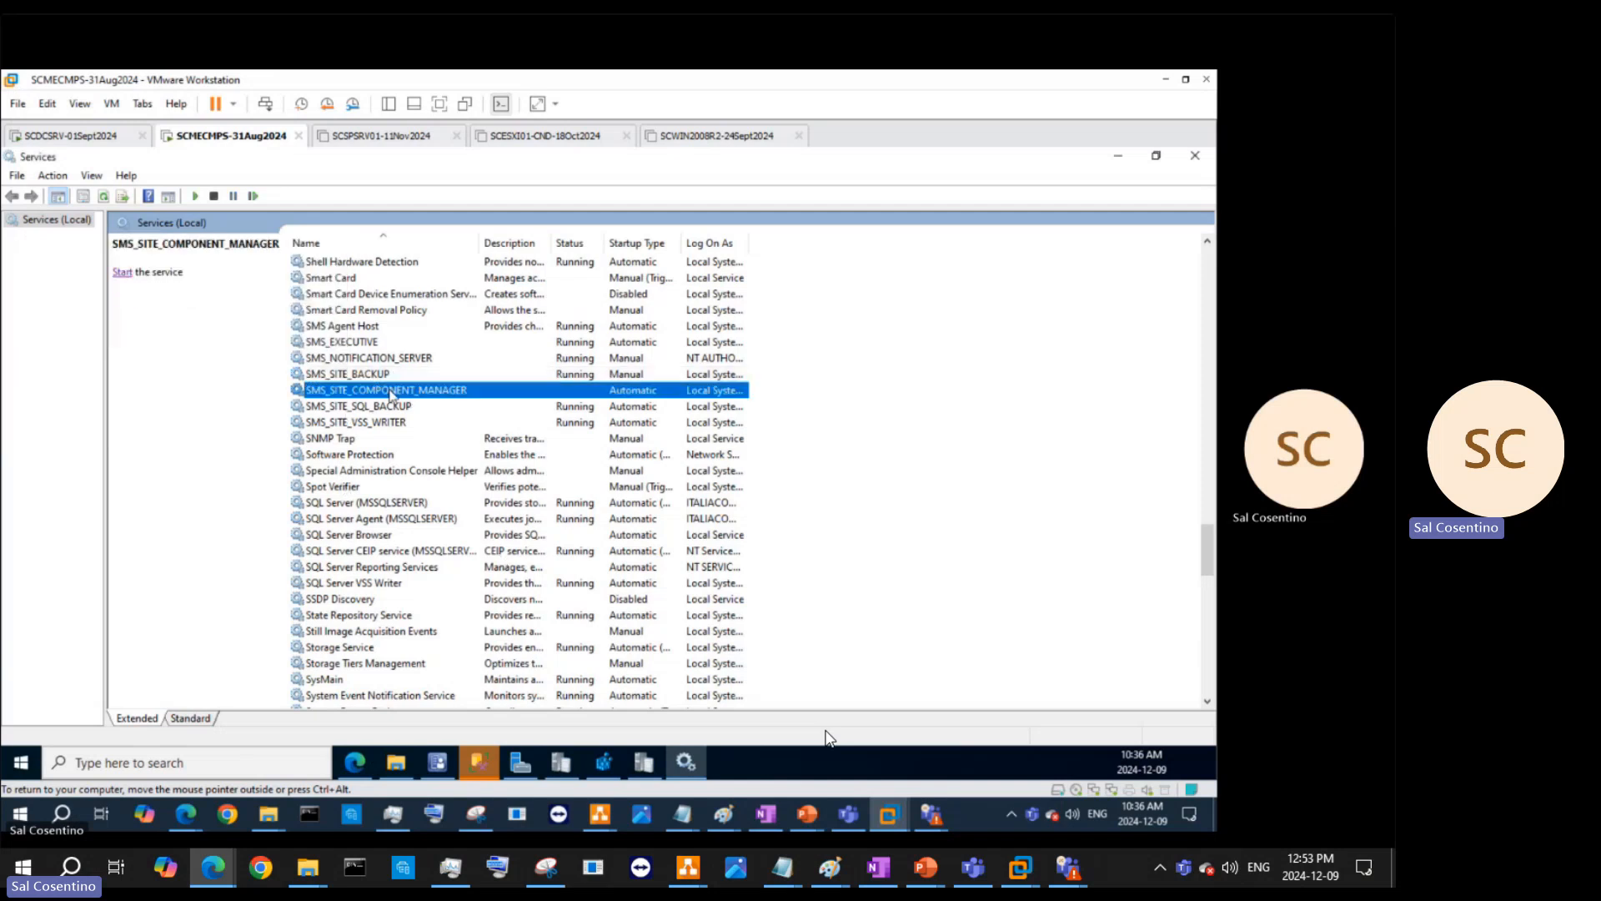
pyautogui.click(117, 274)
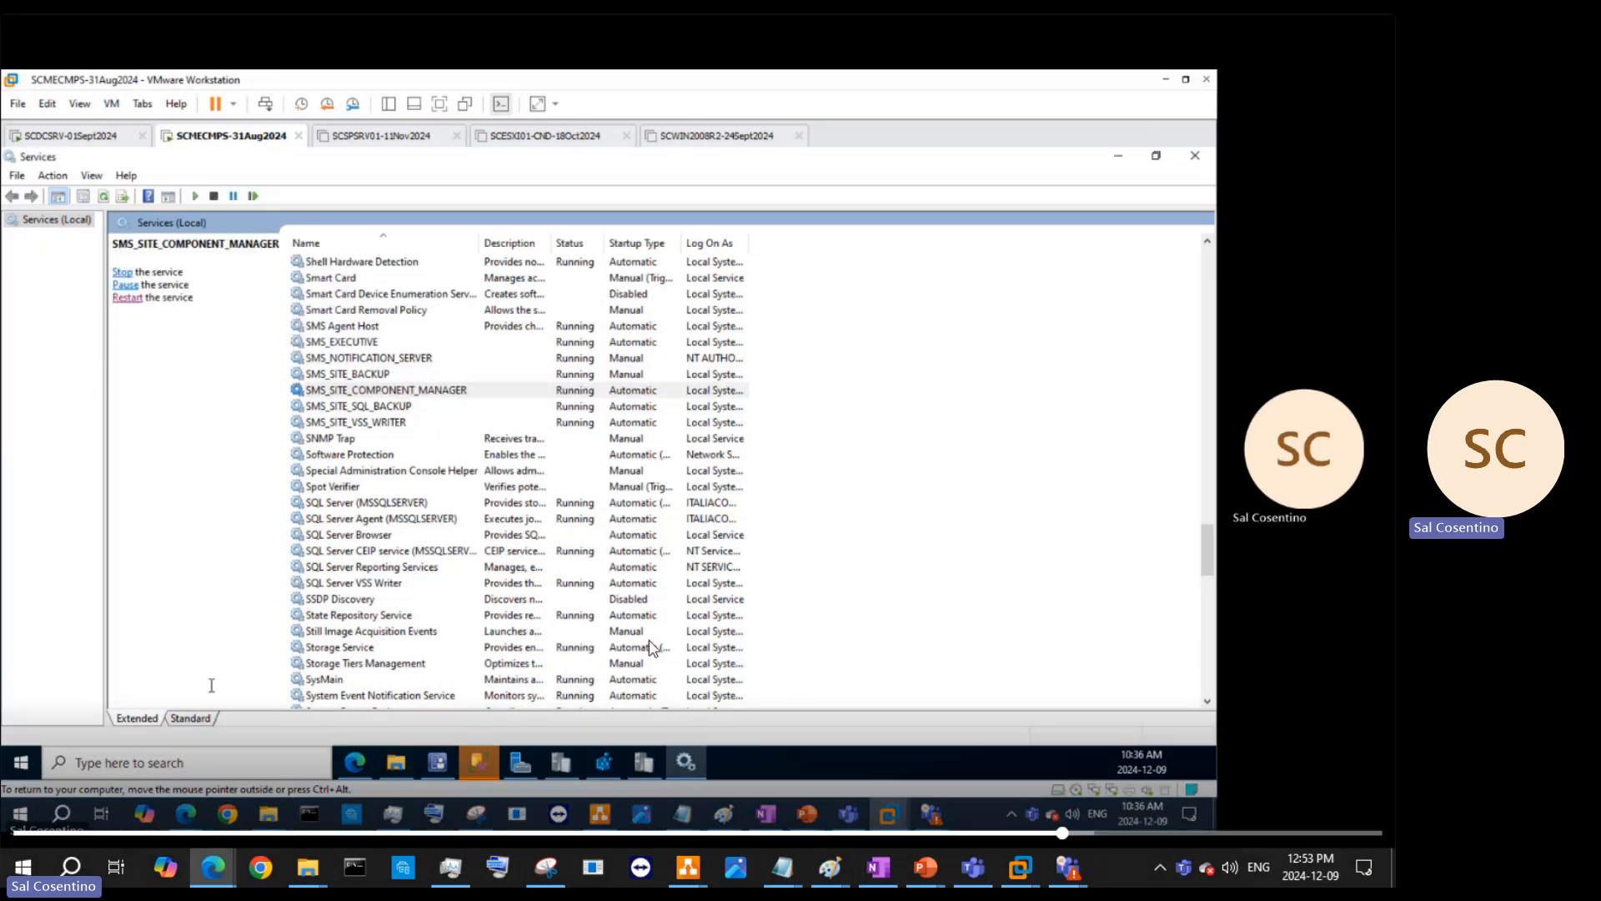
pyautogui.click(195, 718)
pyautogui.click(121, 722)
pyautogui.rightClick(405, 391)
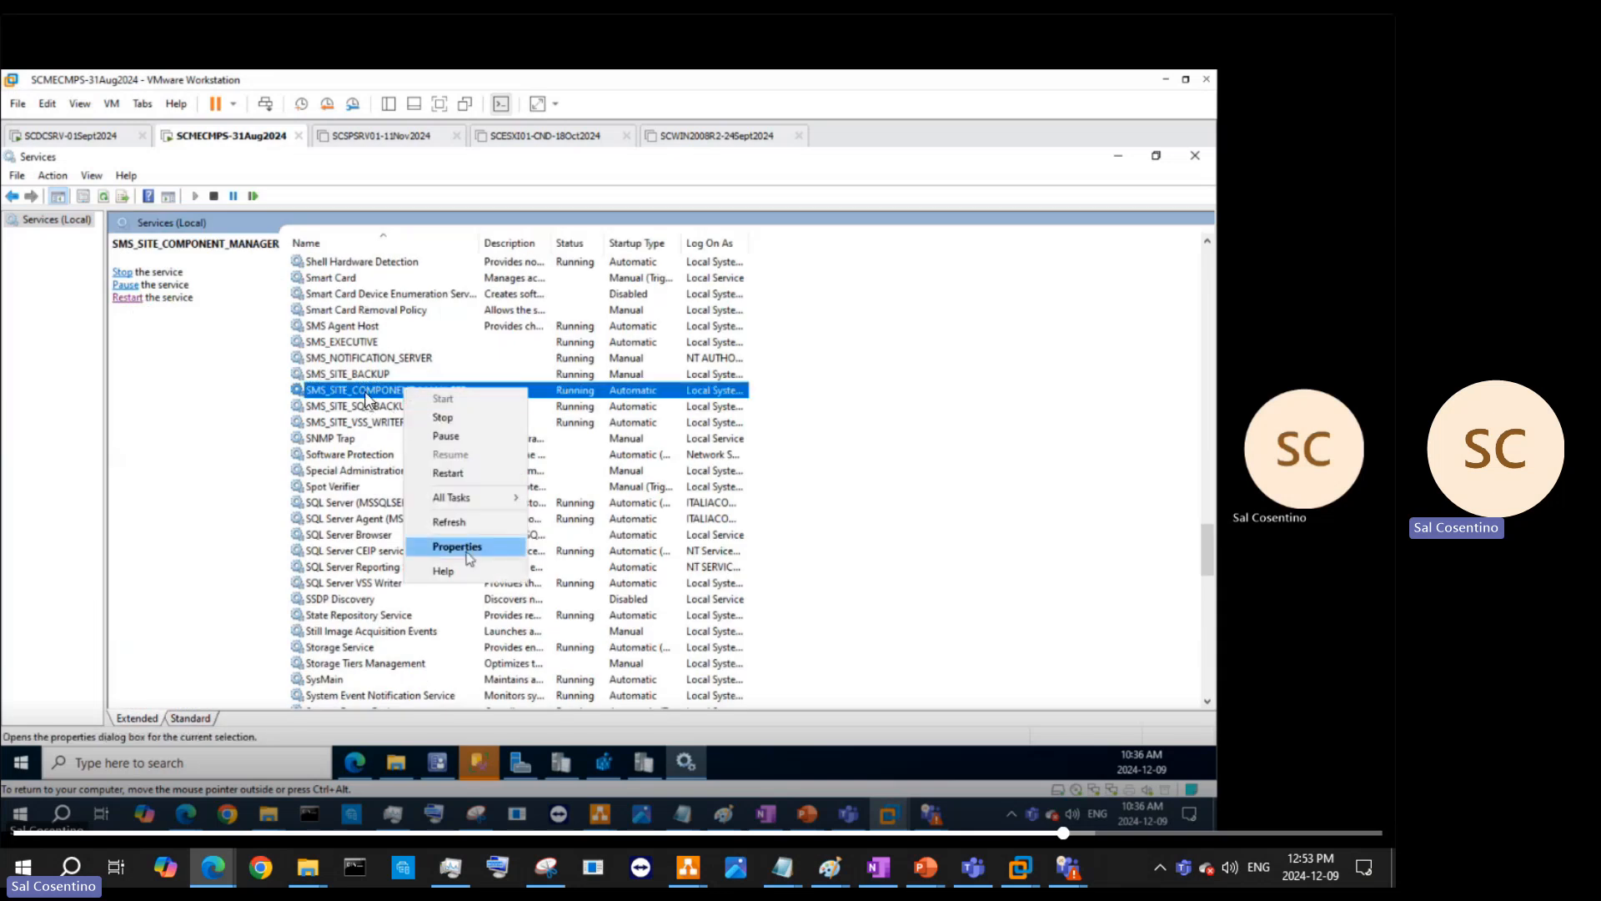
# - Open SMS_SITE_COMPONENT_MANAGER's properties and inspect its Dependencies, expanding Network
pyautogui.click(467, 550)
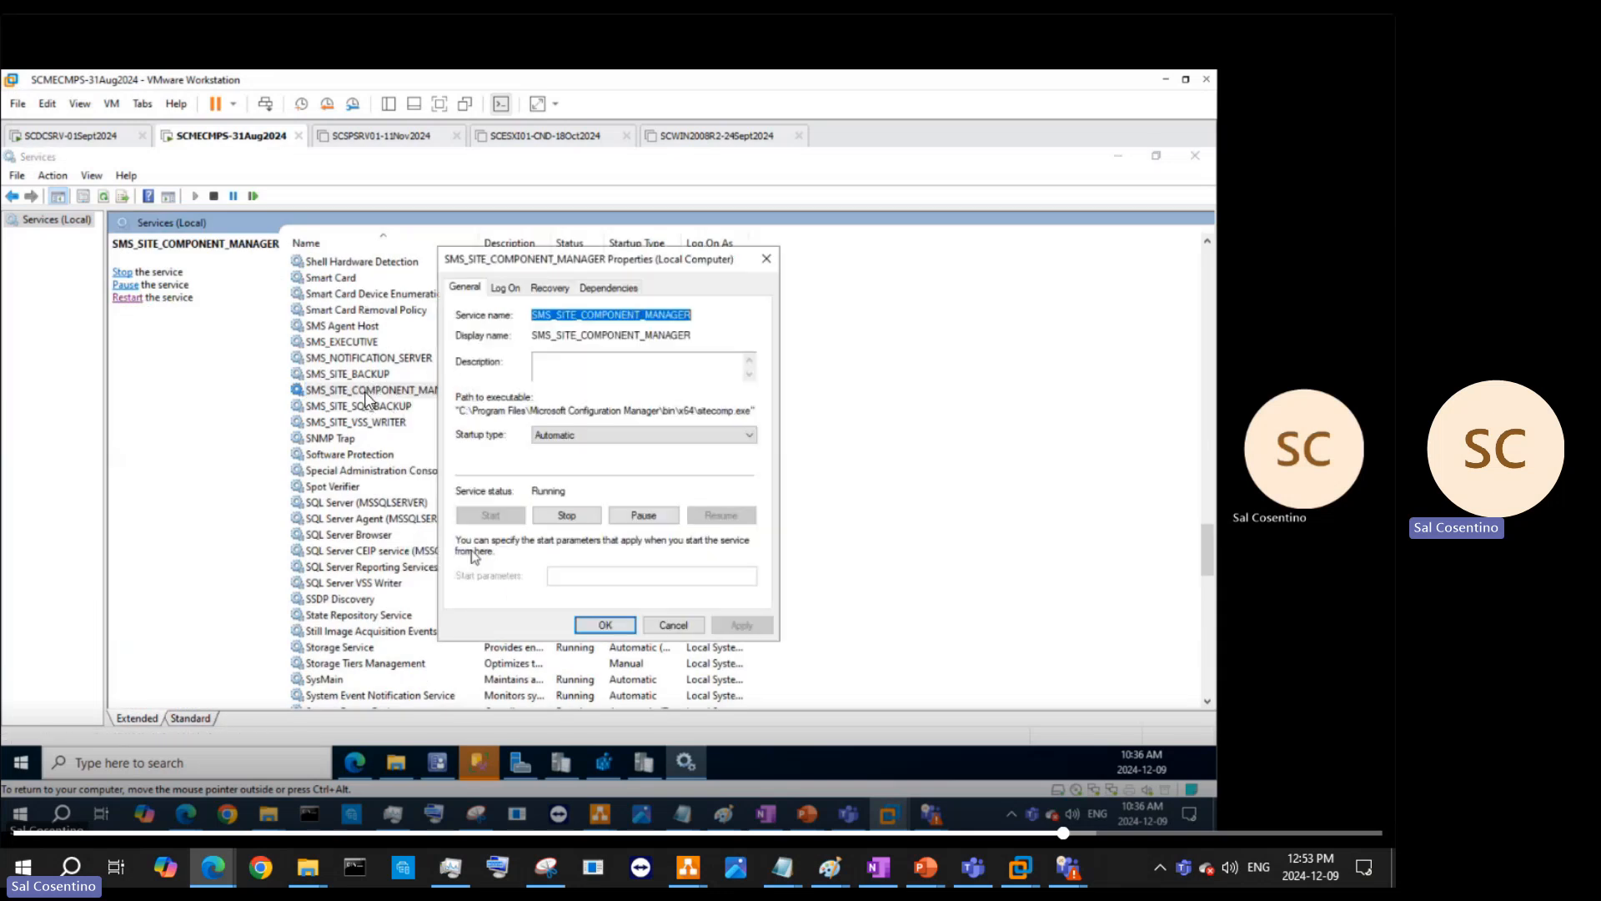
pyautogui.click(579, 288)
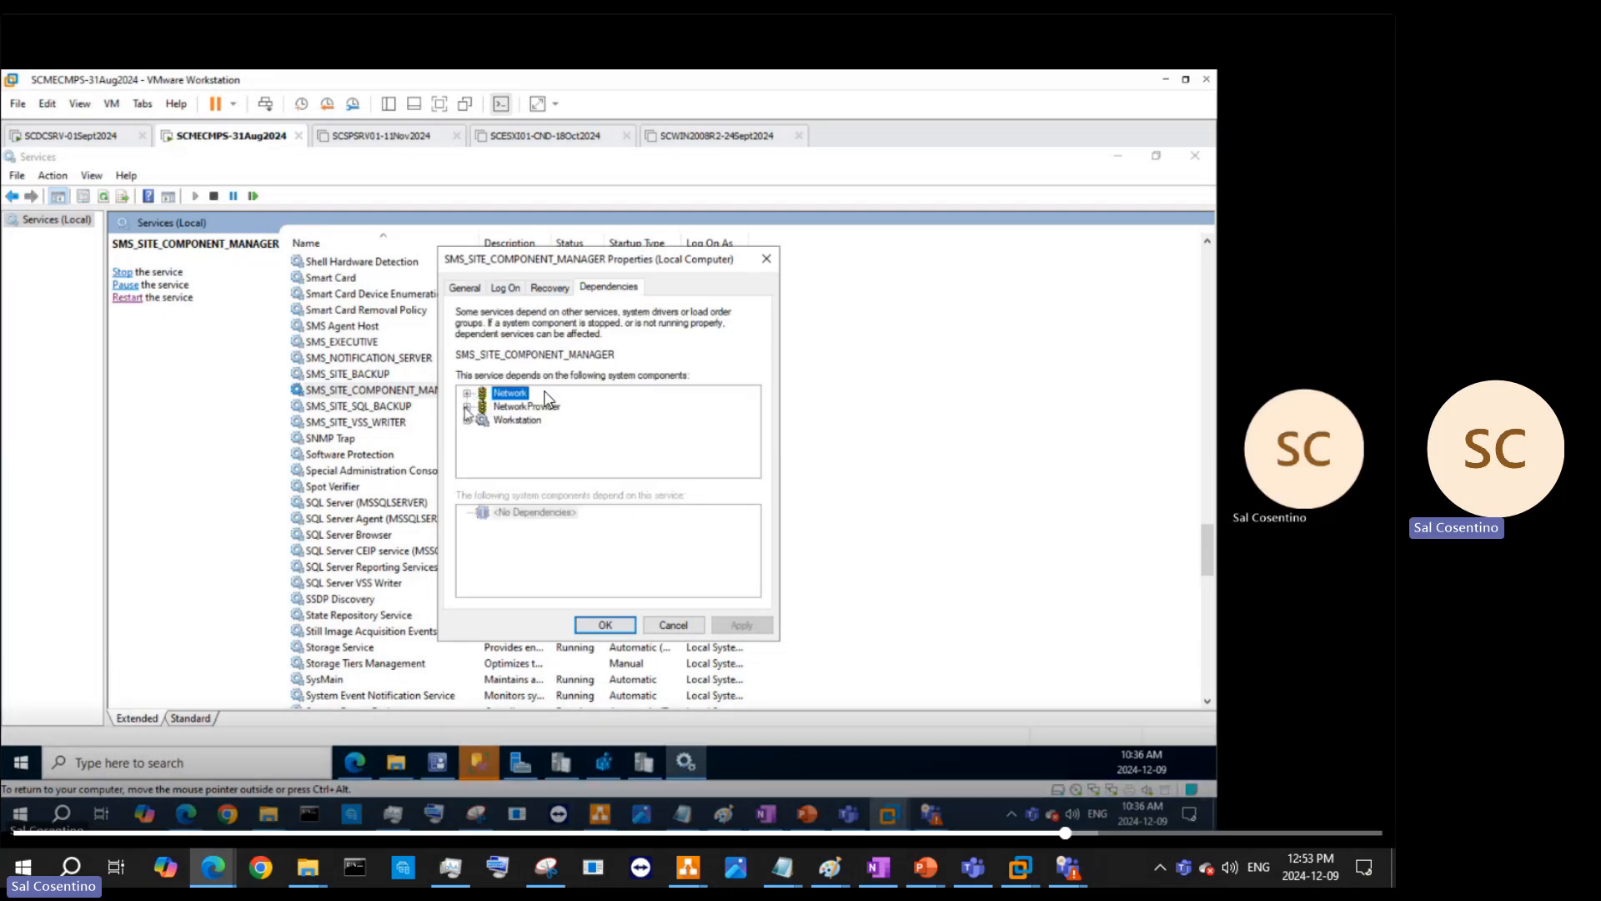
pyautogui.click(466, 394)
pyautogui.scroll(-3, 581, 448)
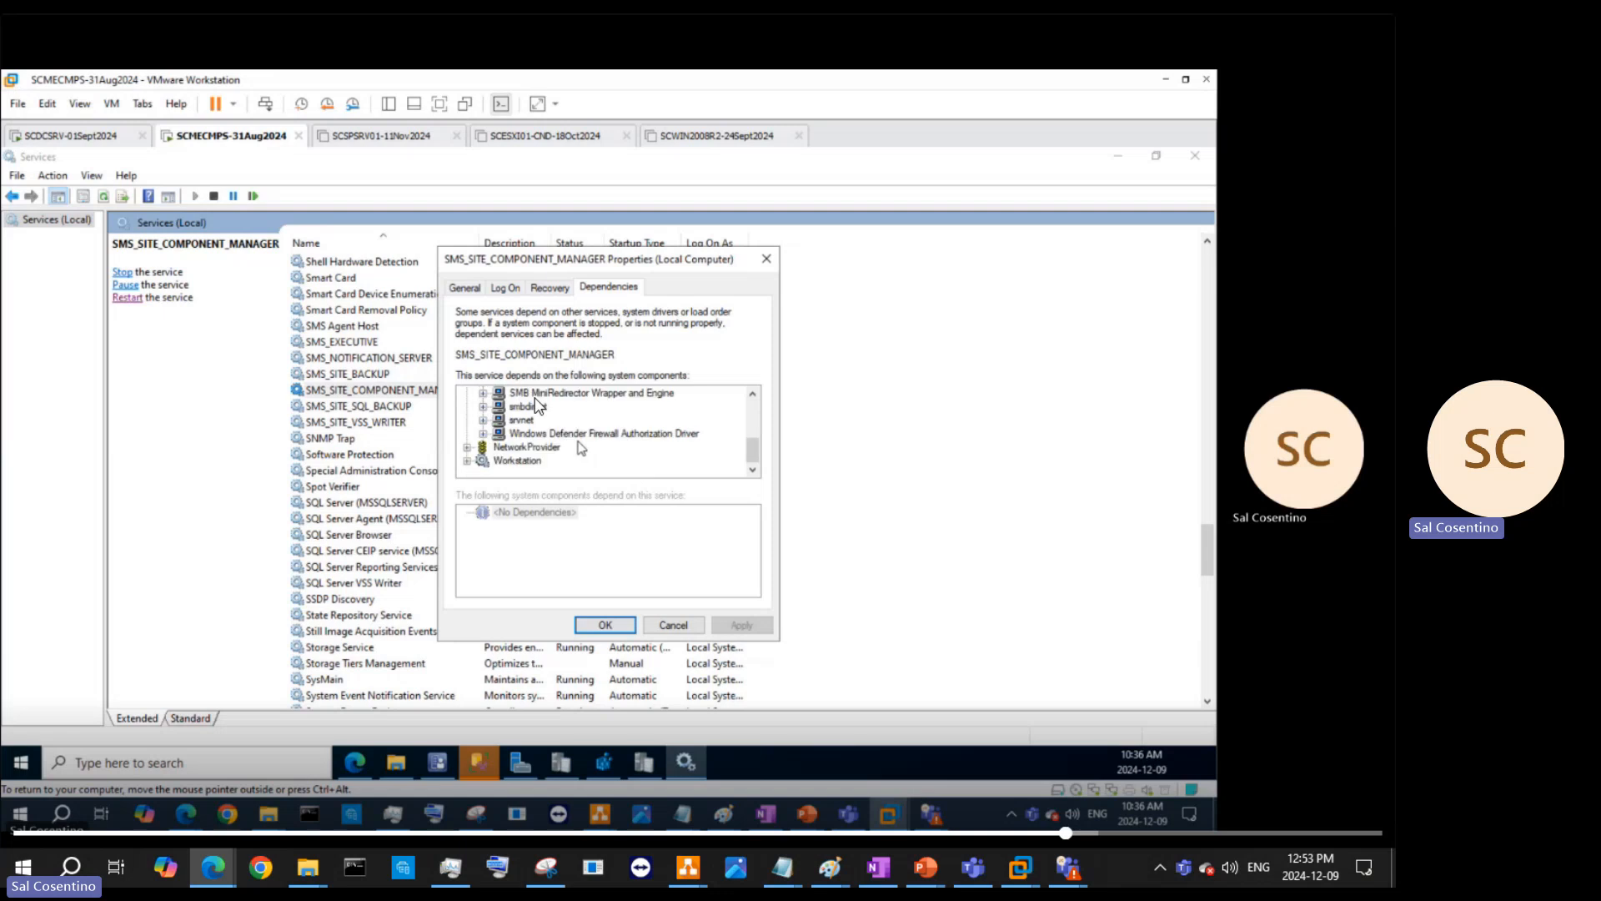
pyautogui.scroll(-1, 607, 473)
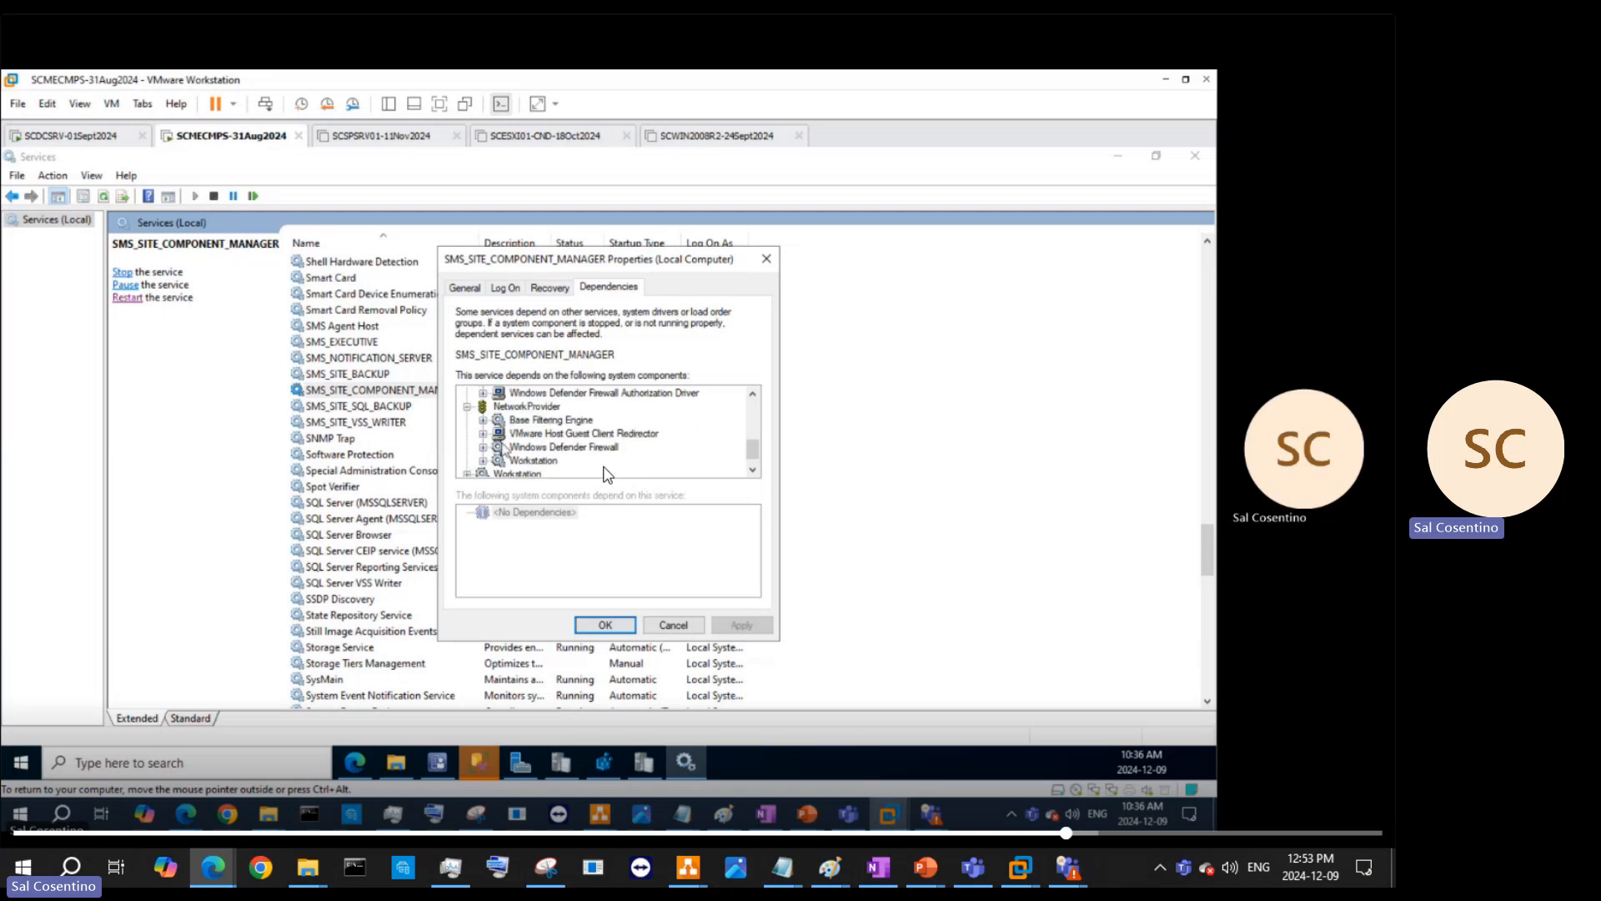
pyautogui.scroll(4, 607, 474)
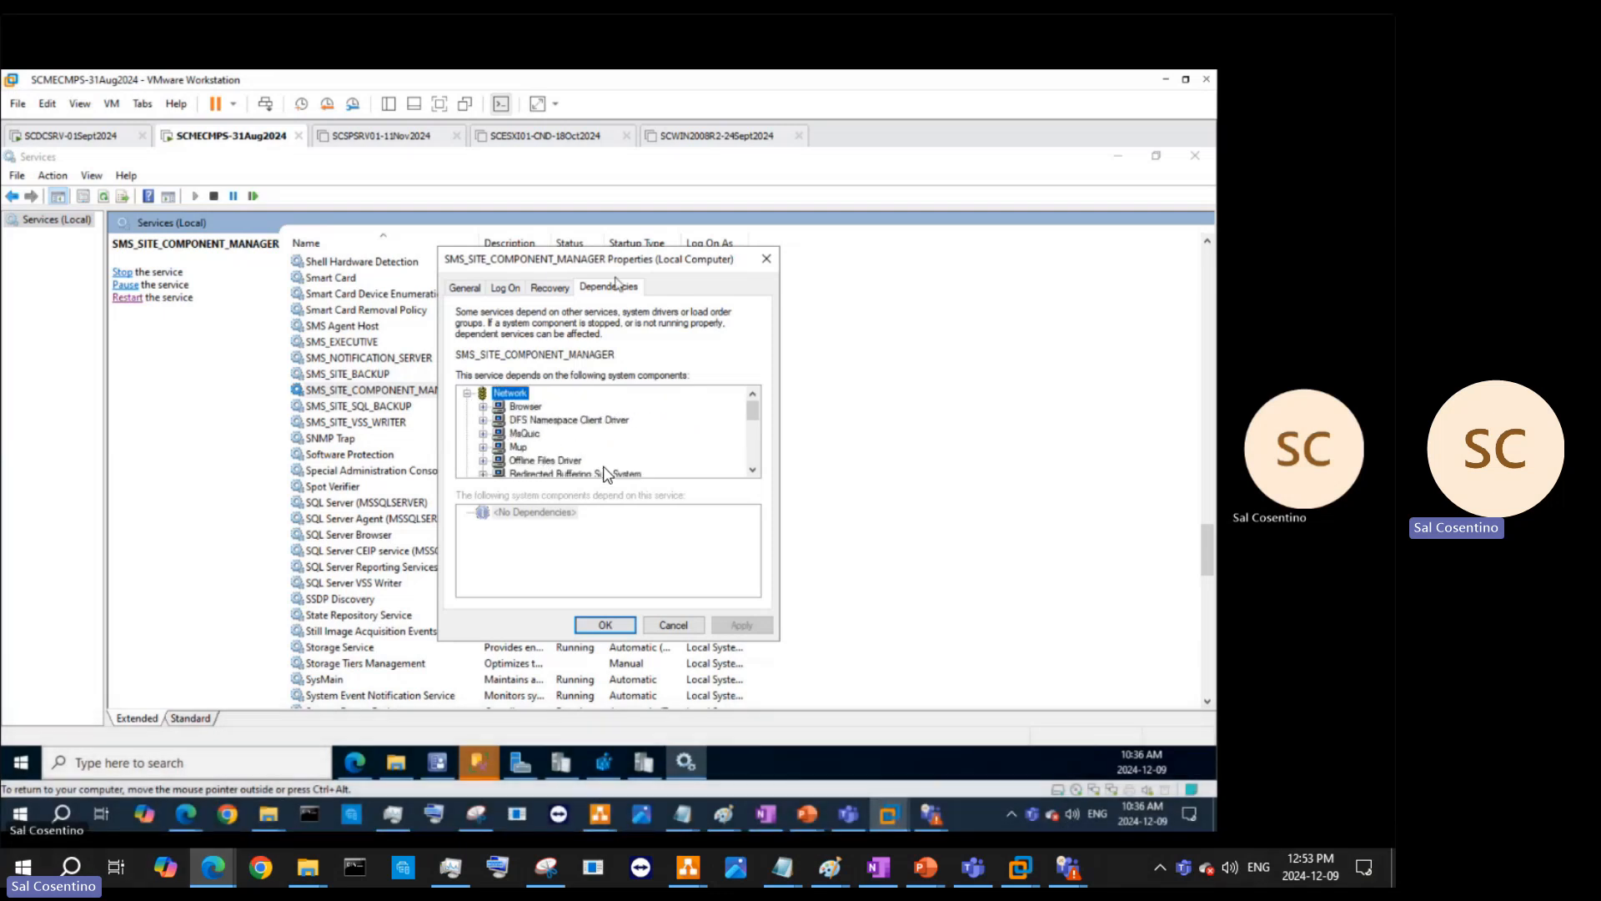
# - Review the Recovery and Log On tabs and browse for a specific log-on account
pyautogui.click(550, 288)
pyautogui.click(505, 287)
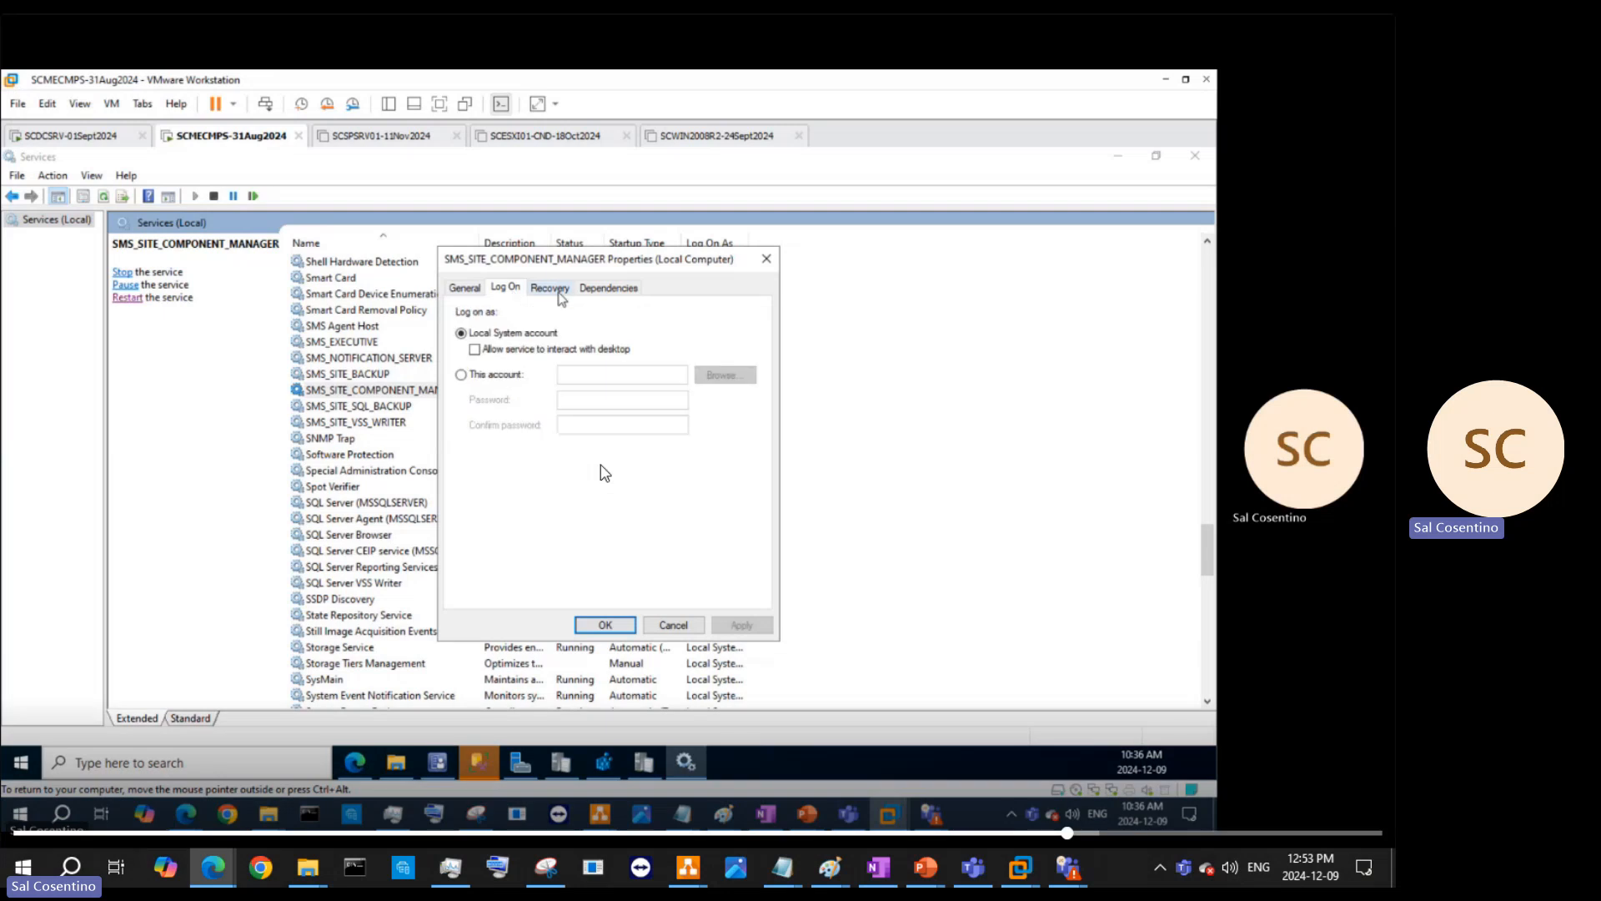
pyautogui.click(549, 288)
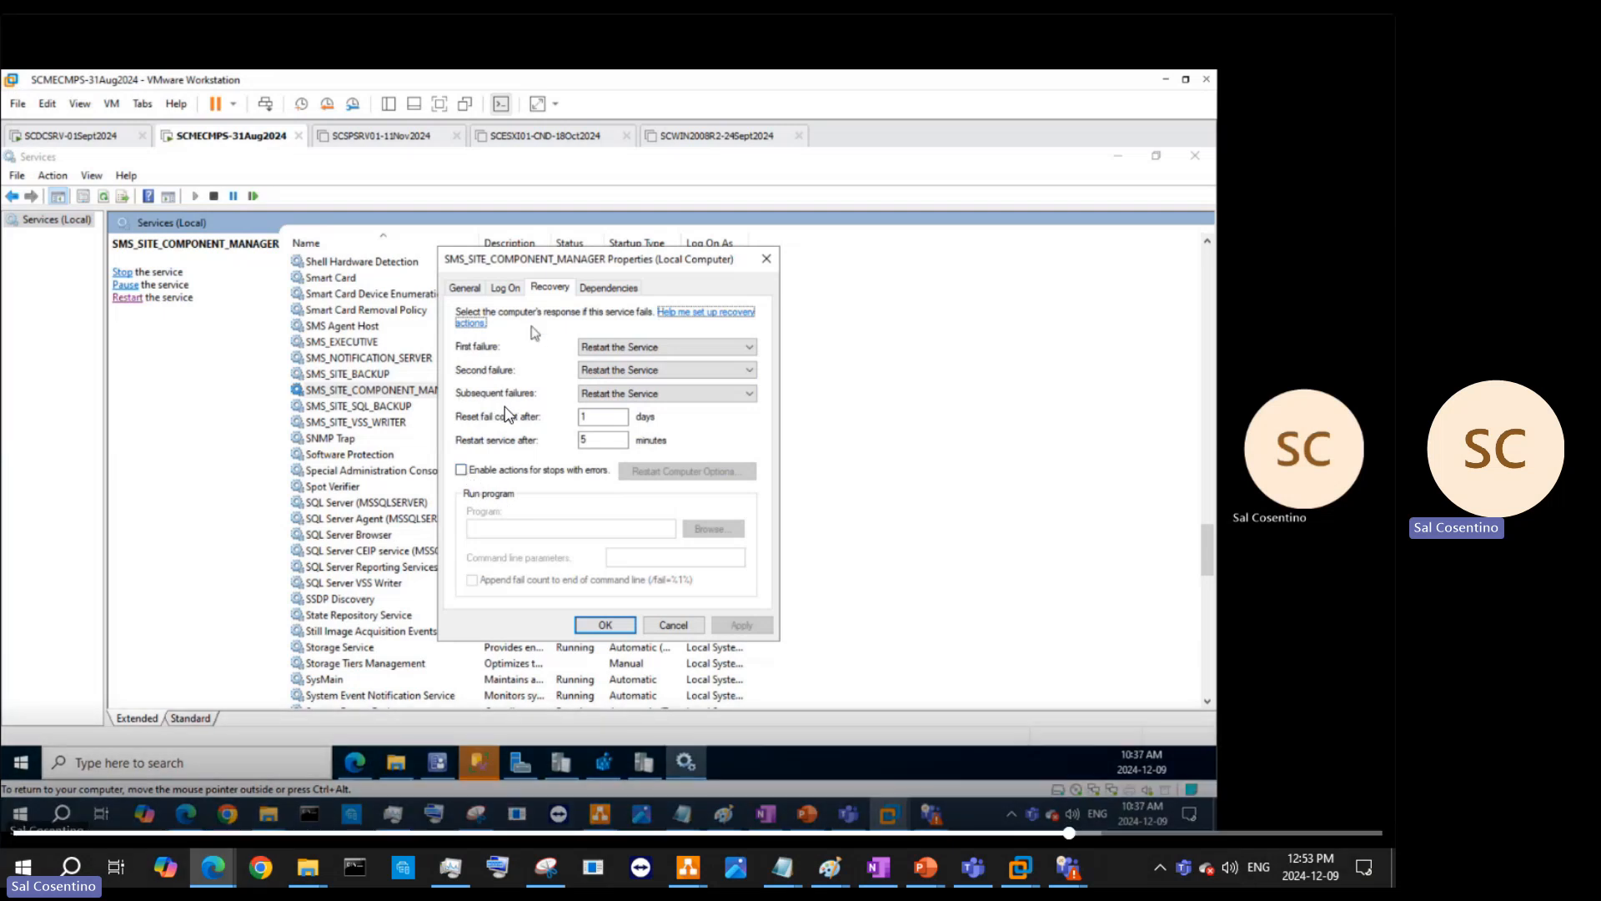
pyautogui.click(505, 287)
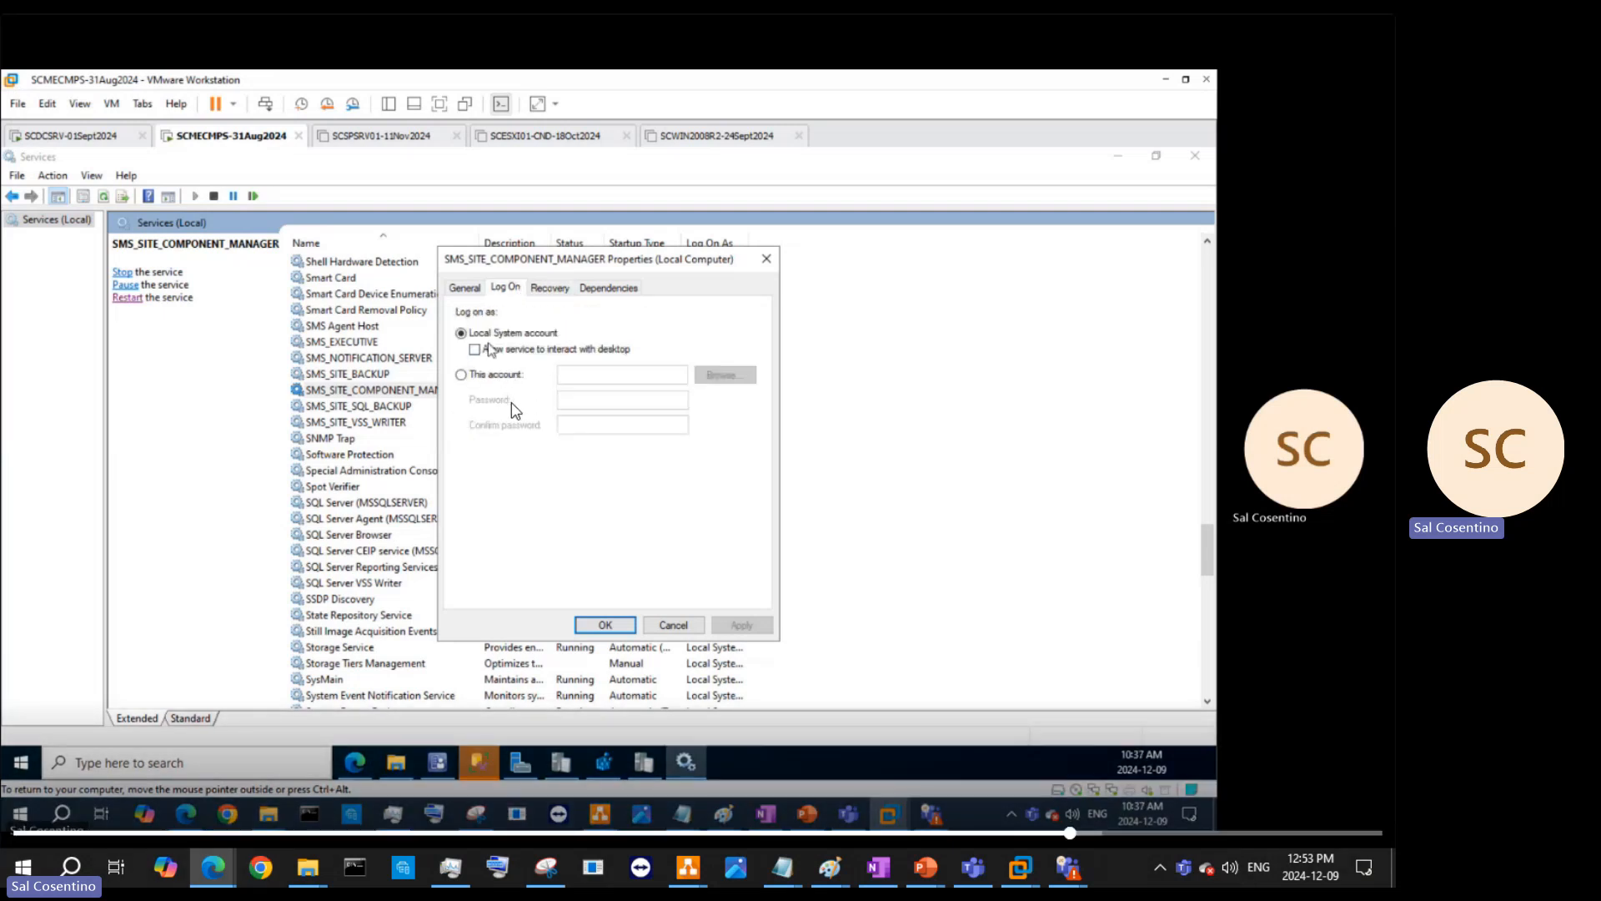
pyautogui.click(501, 375)
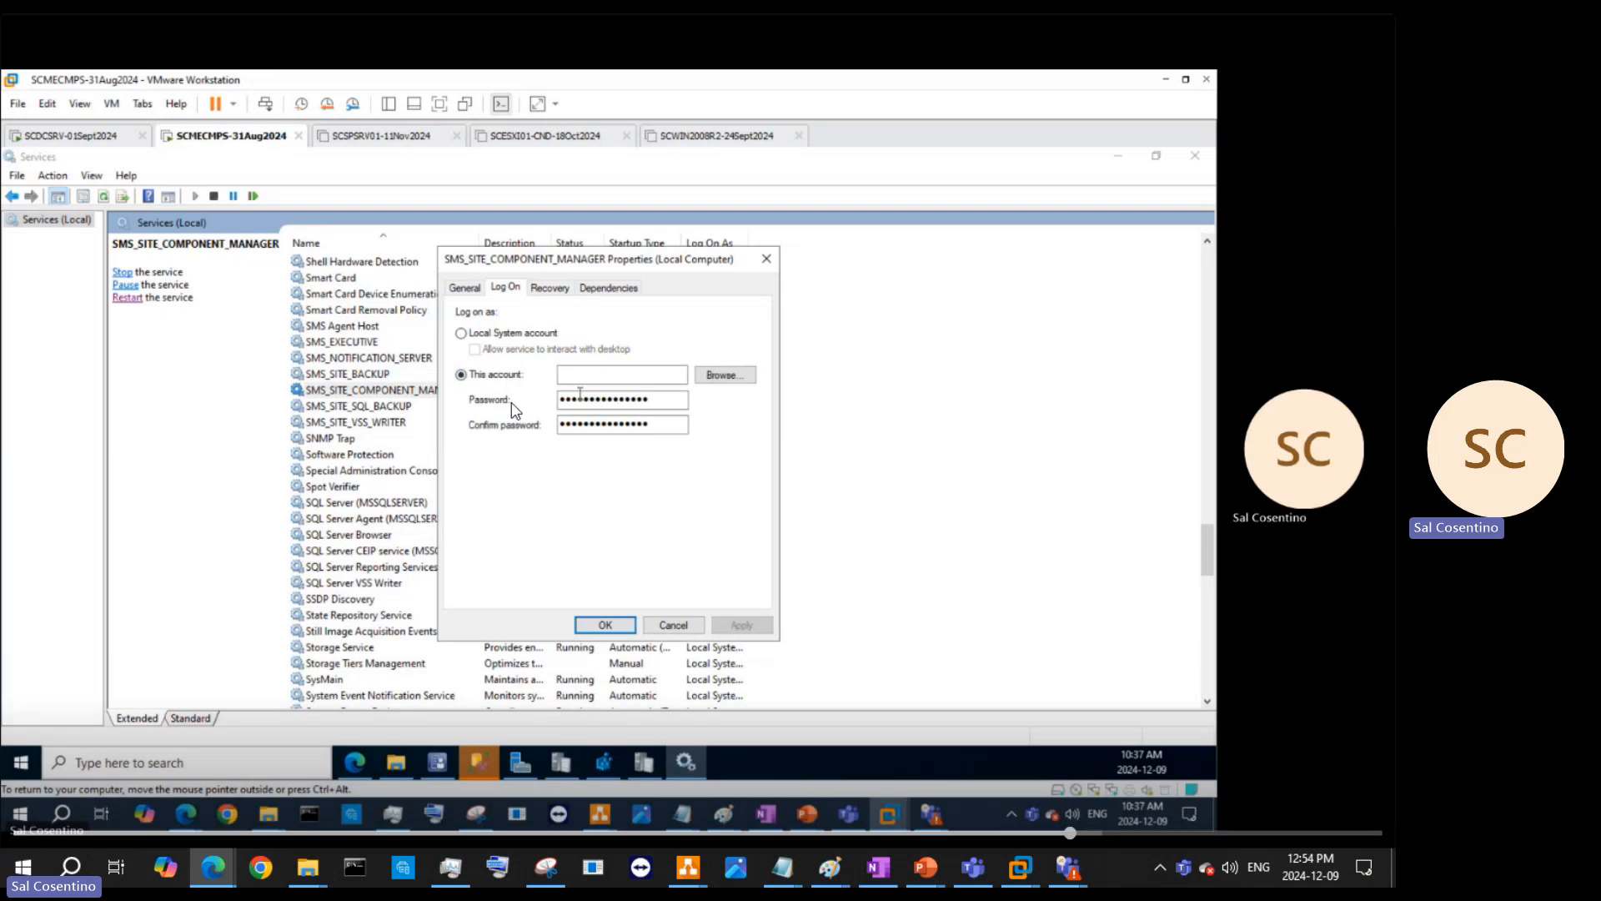
pyautogui.click(715, 376)
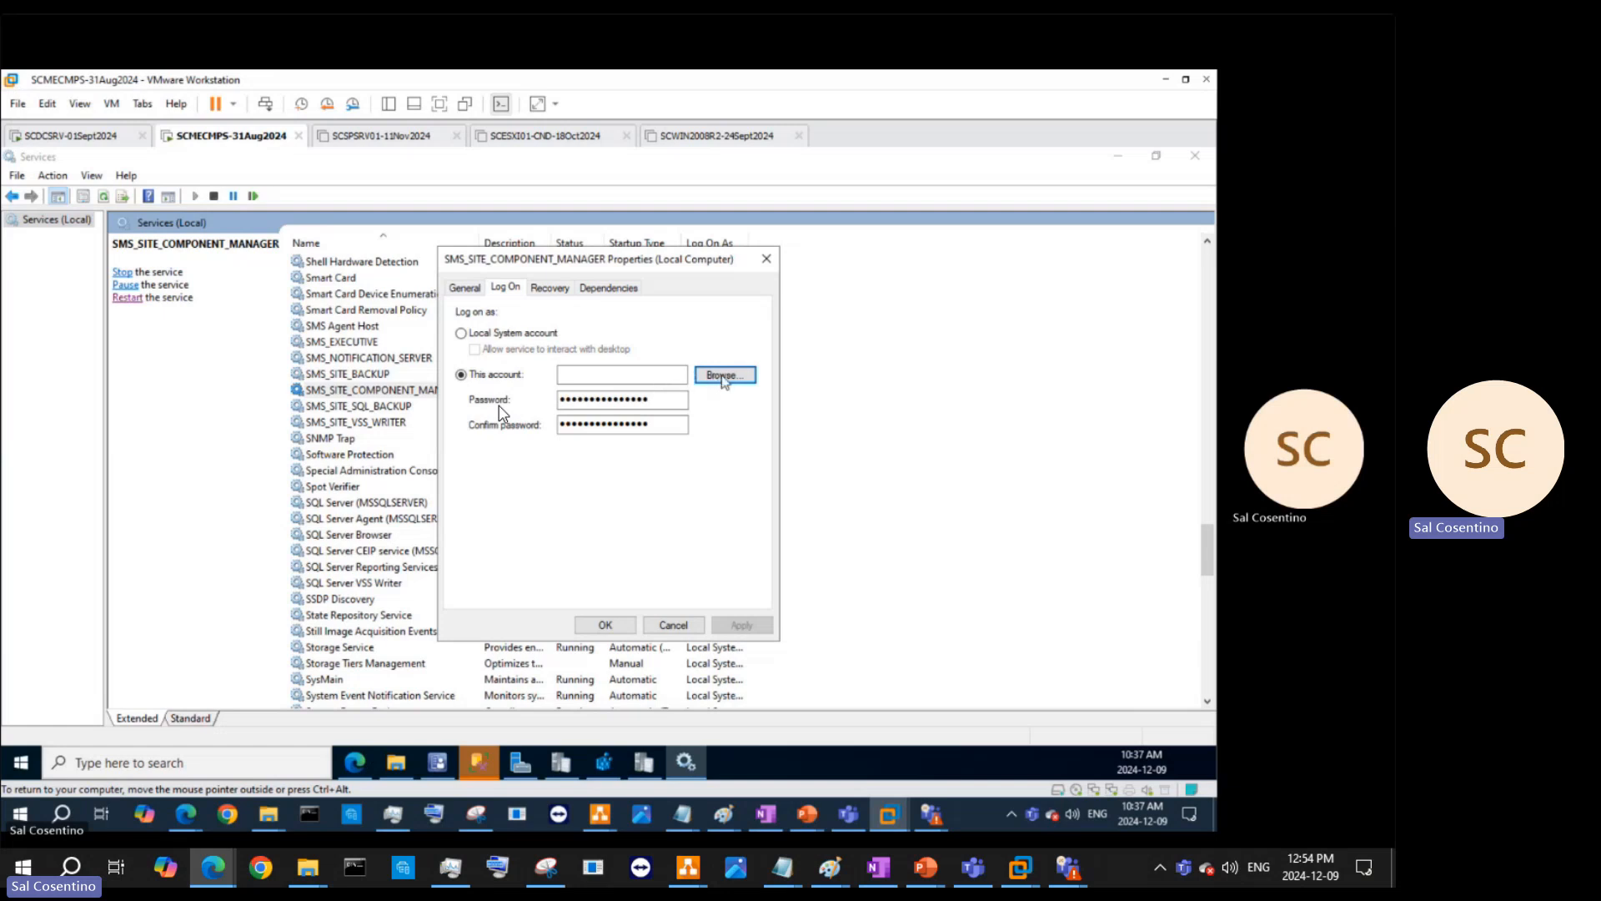
# - Cancel Locations, Object Types and Select User, revert to Local System, and cancel Properties
pyautogui.moveTo(687, 763)
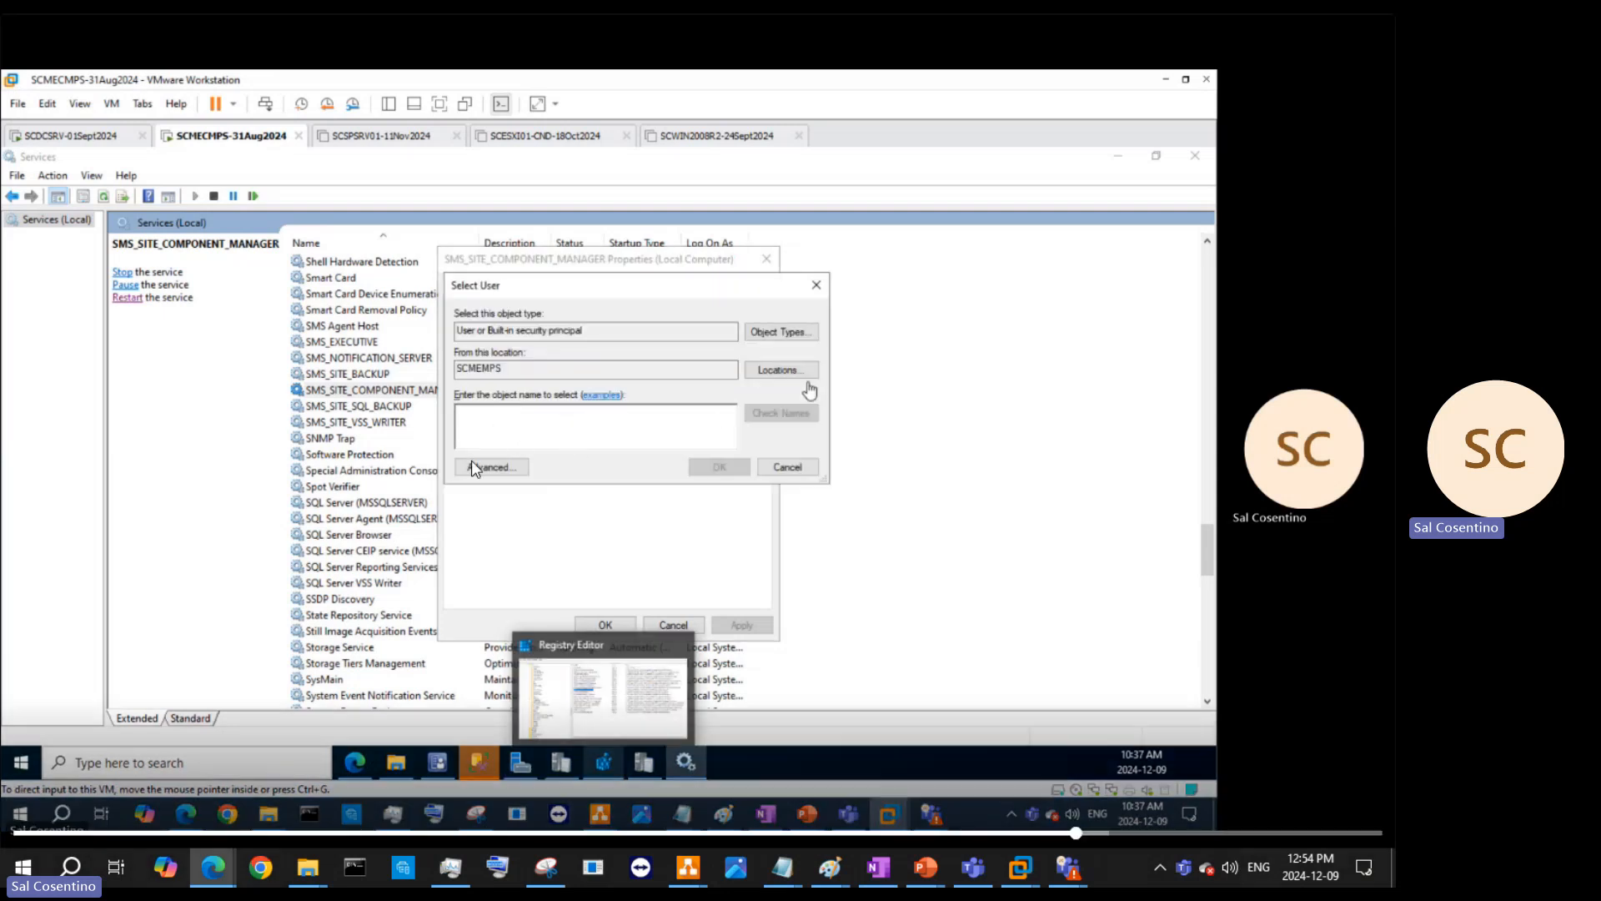
pyautogui.click(805, 372)
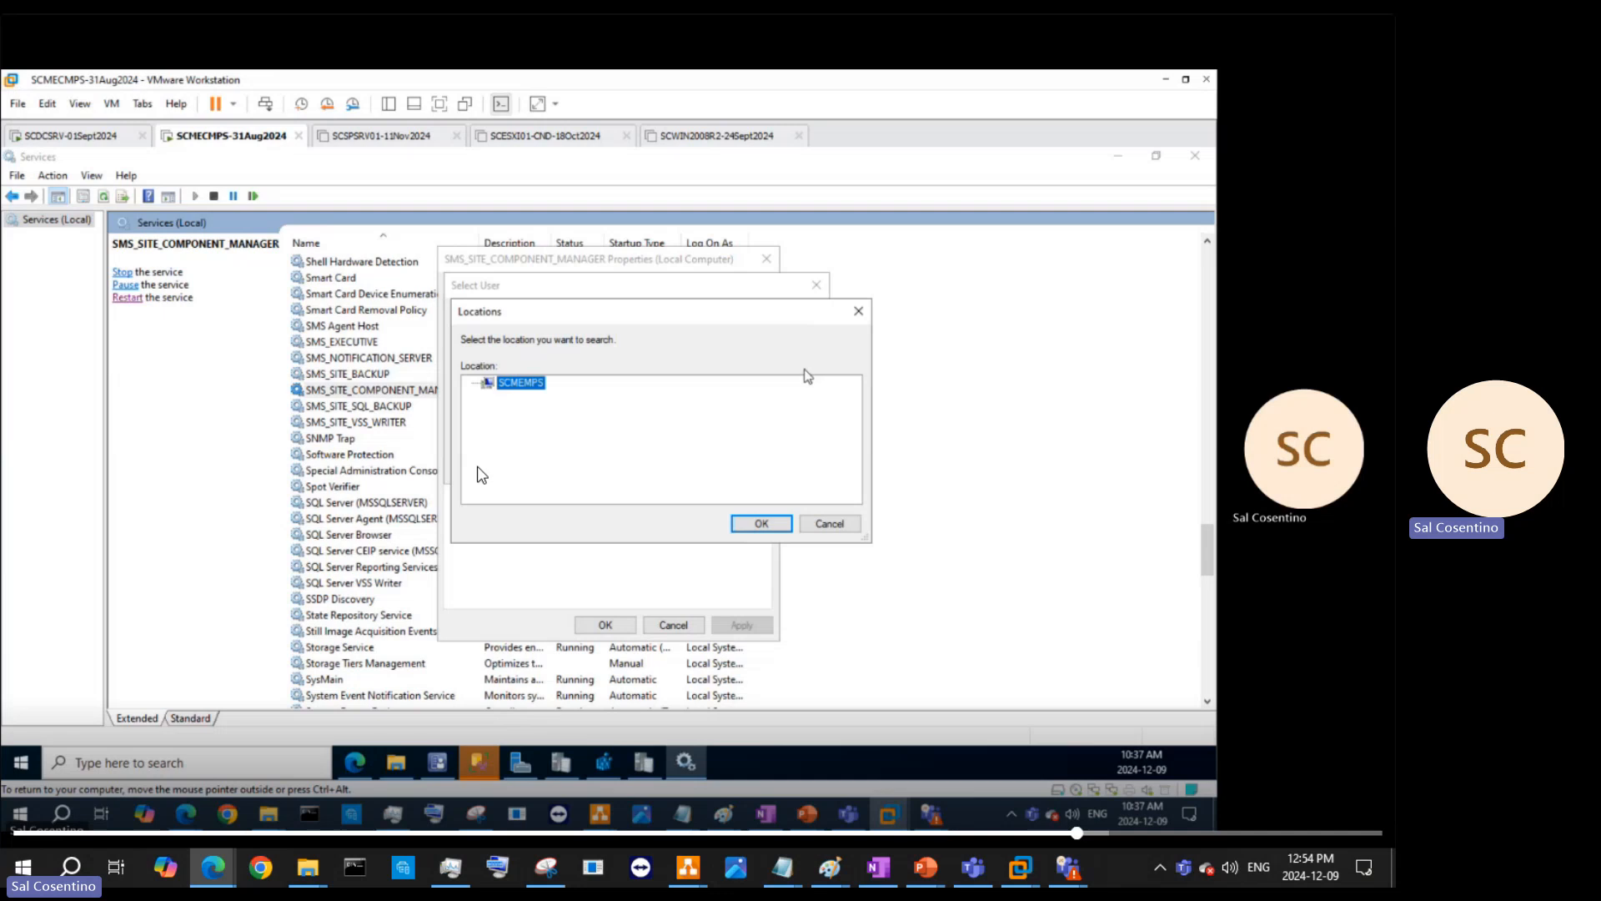
pyautogui.click(828, 523)
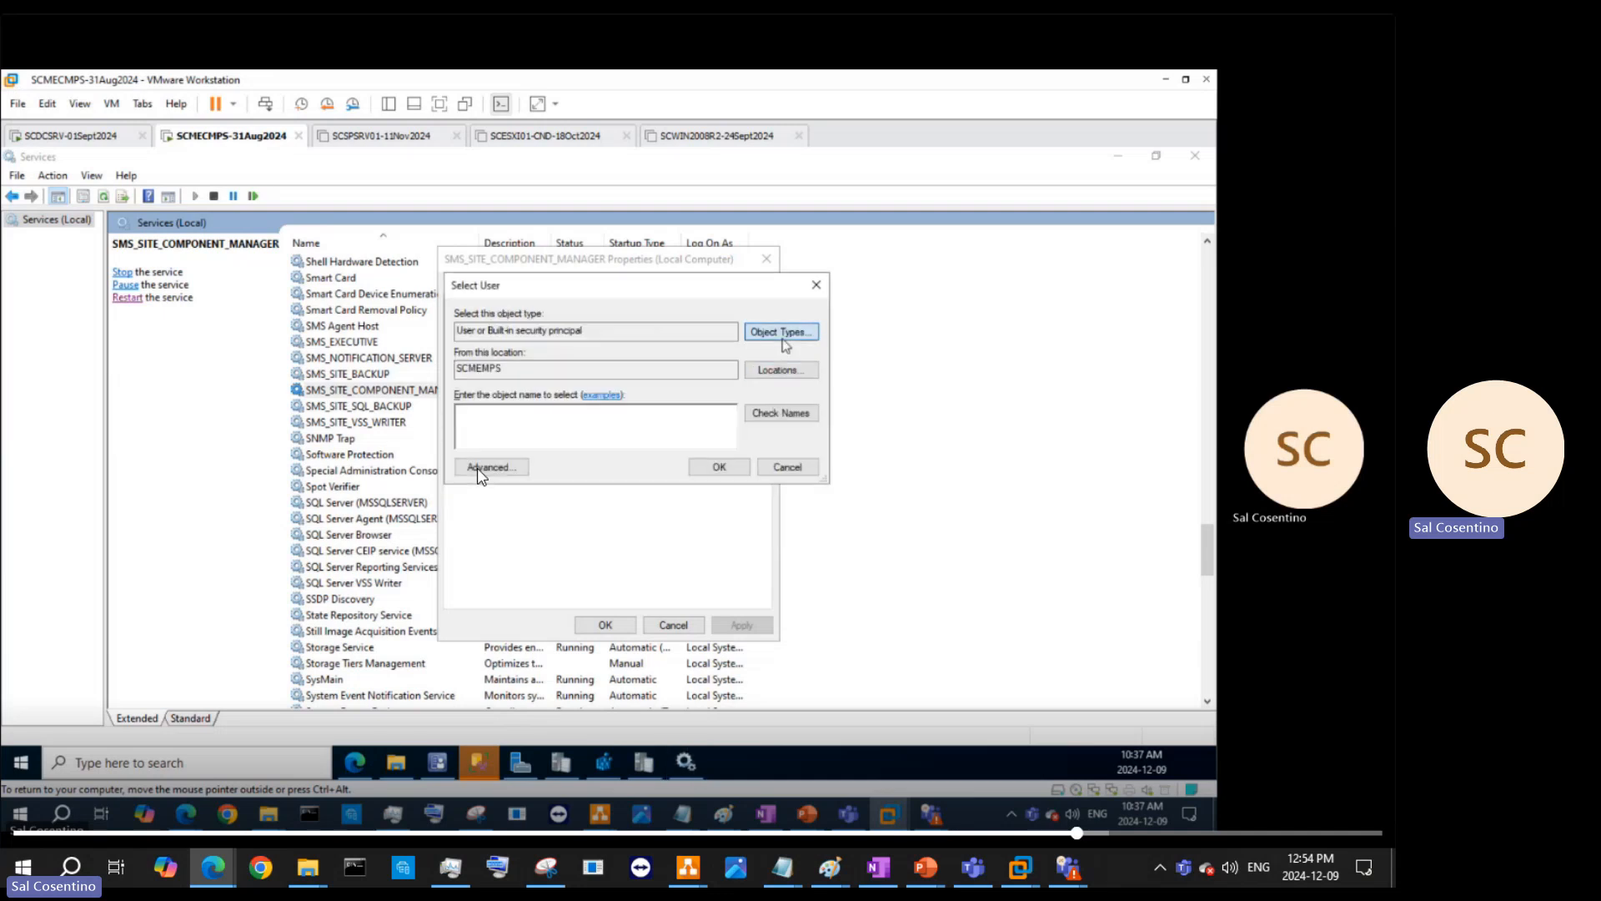
pyautogui.click(781, 334)
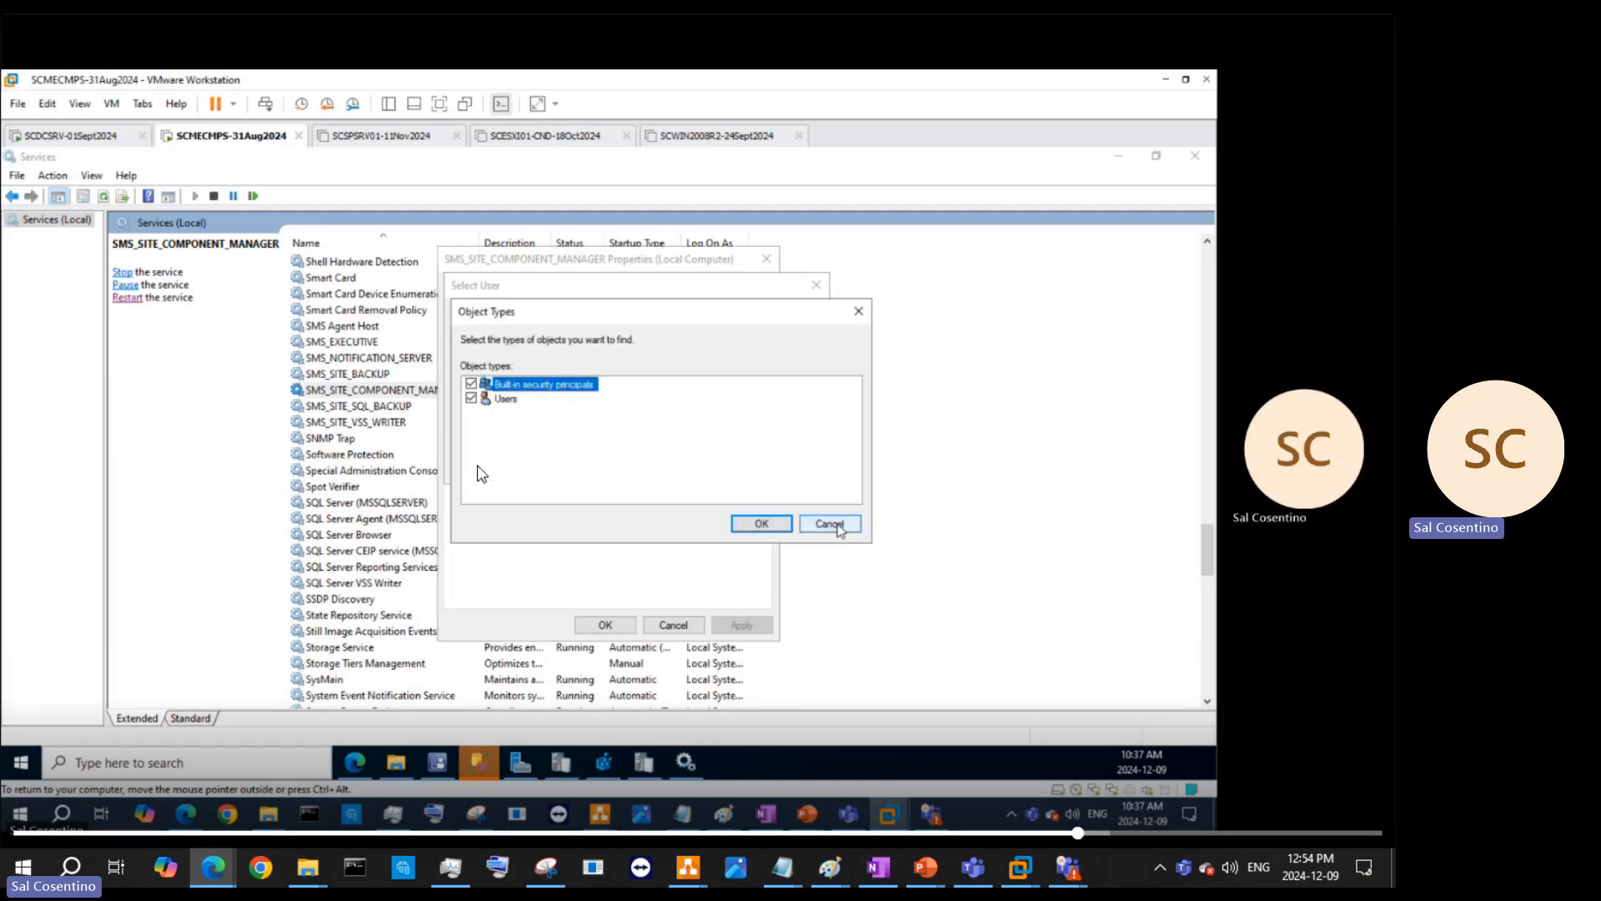
pyautogui.click(837, 525)
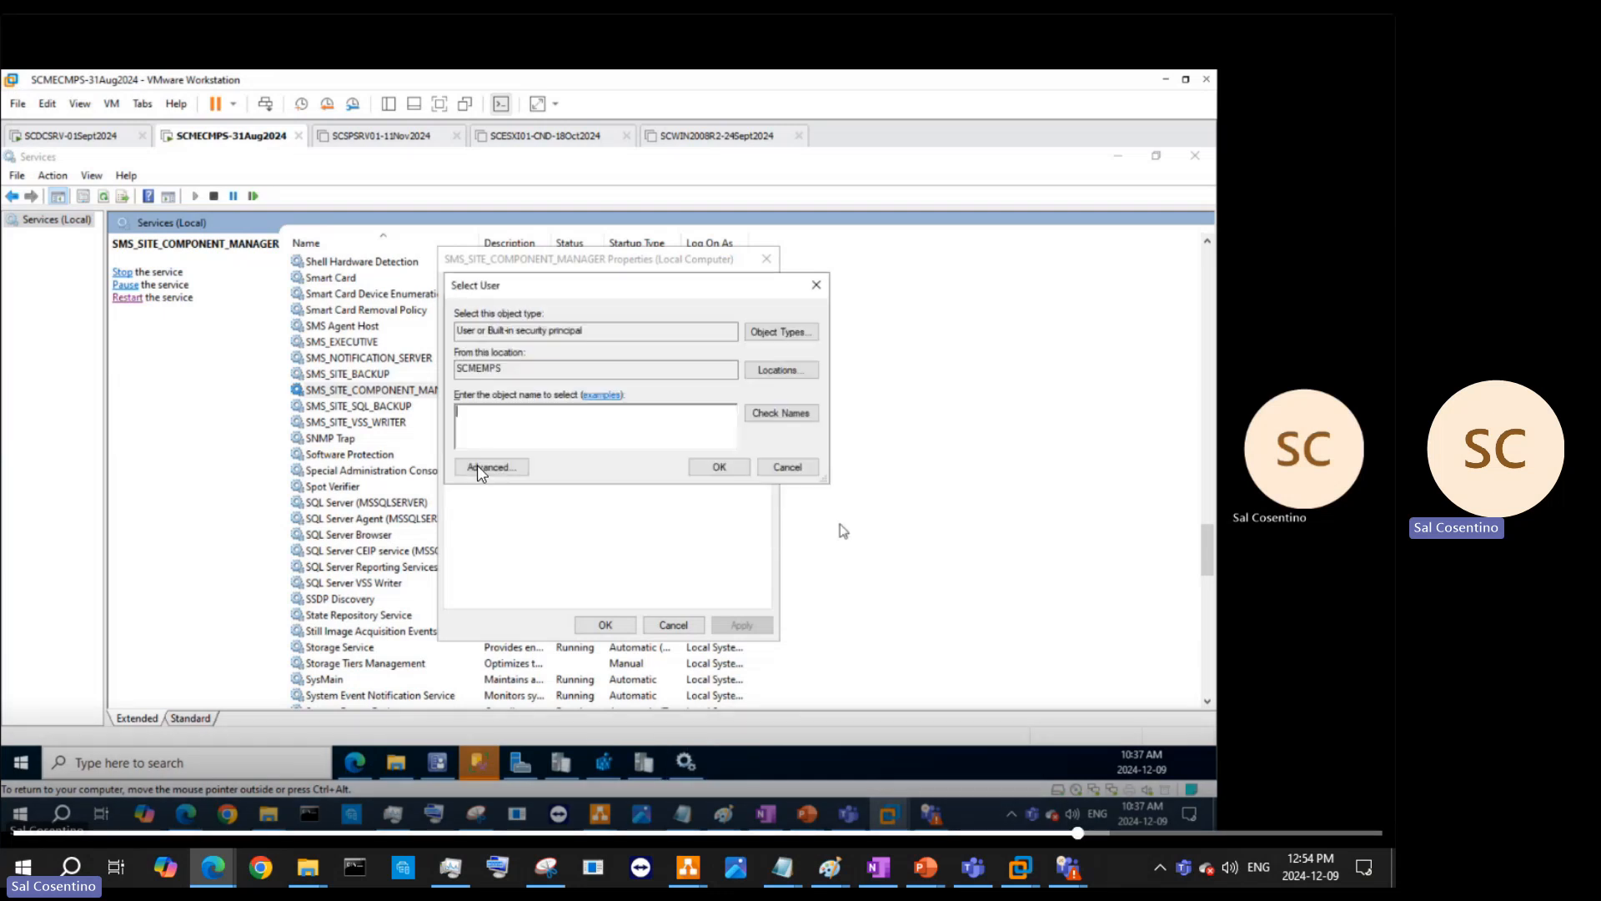
pyautogui.click(807, 472)
pyautogui.click(508, 333)
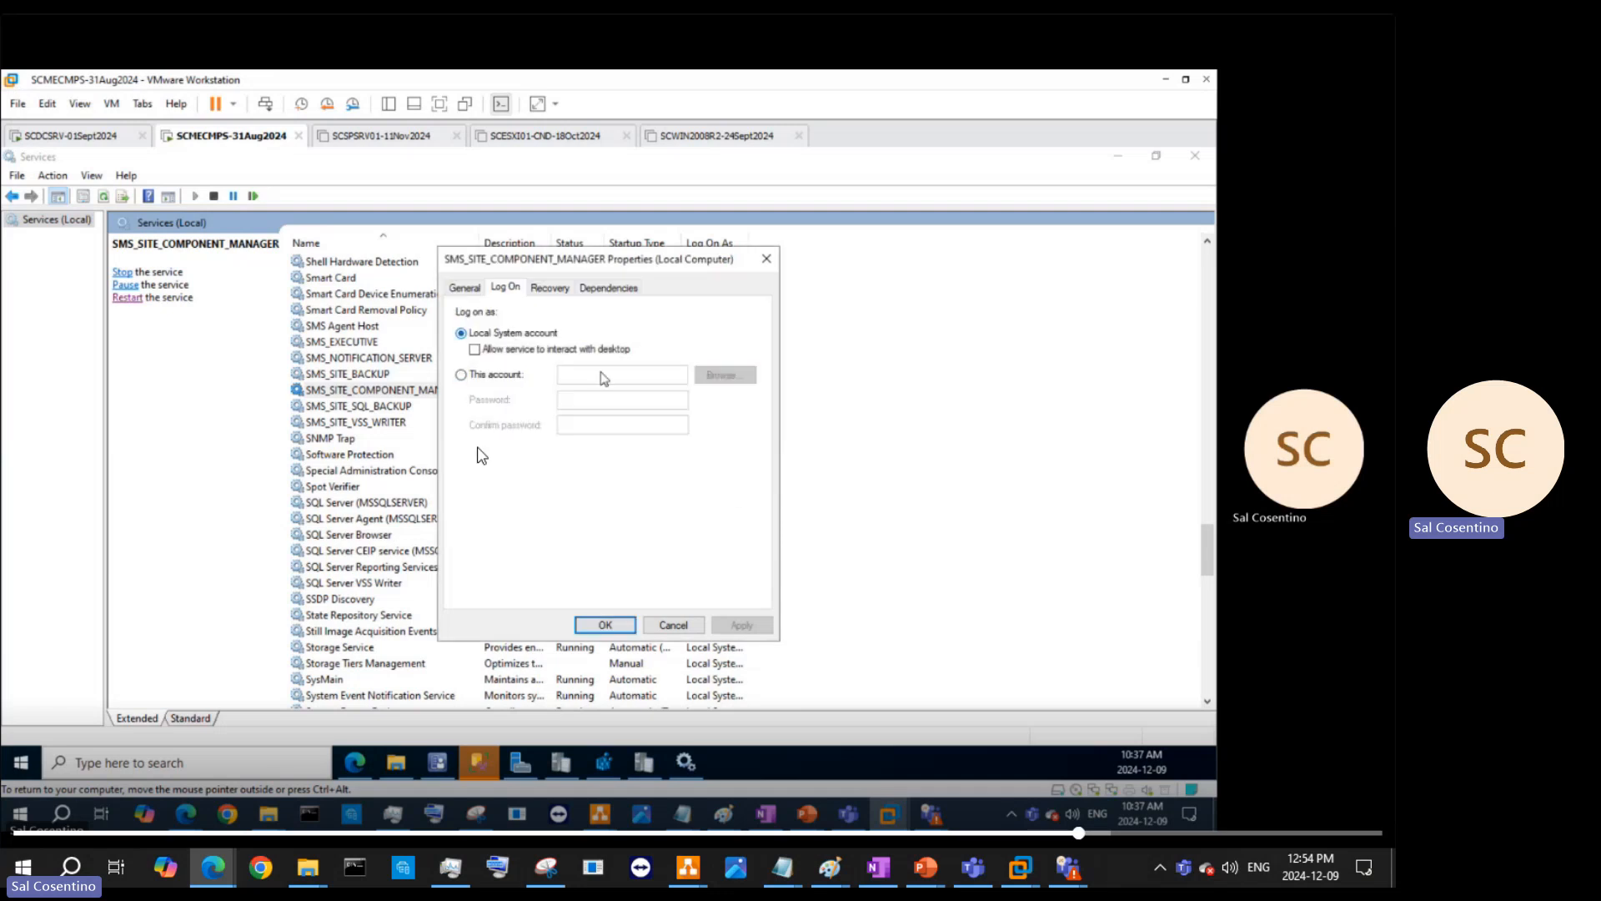
pyautogui.click(682, 624)
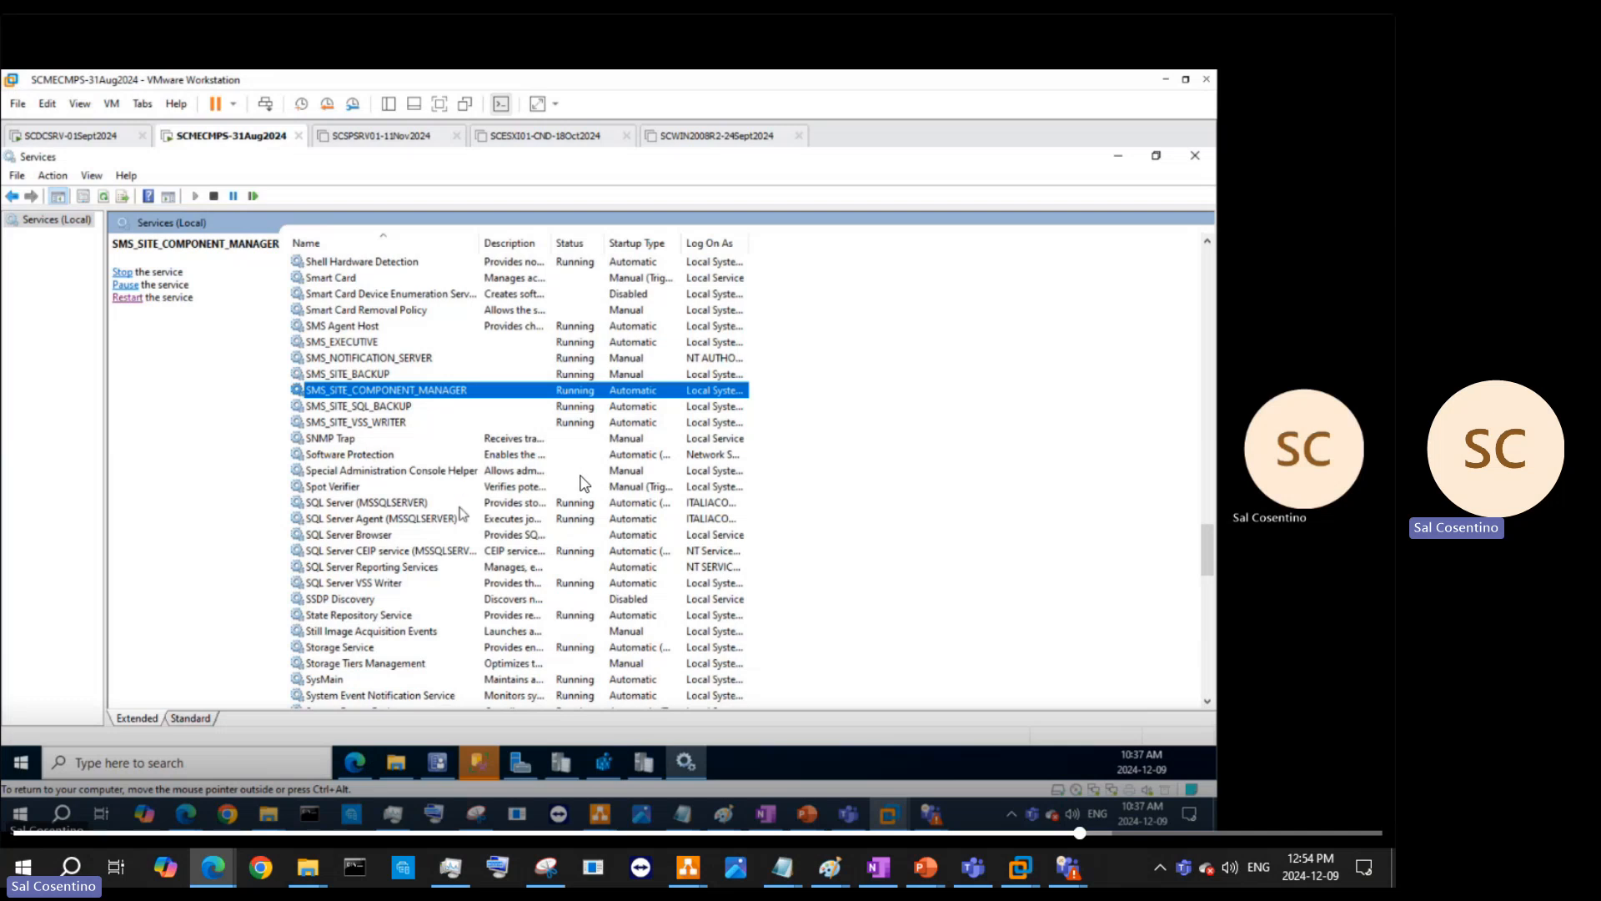
# - Start SQL Server Browser and SQL Server Reporting Services, then minimise the Services window
pyautogui.click(397, 538)
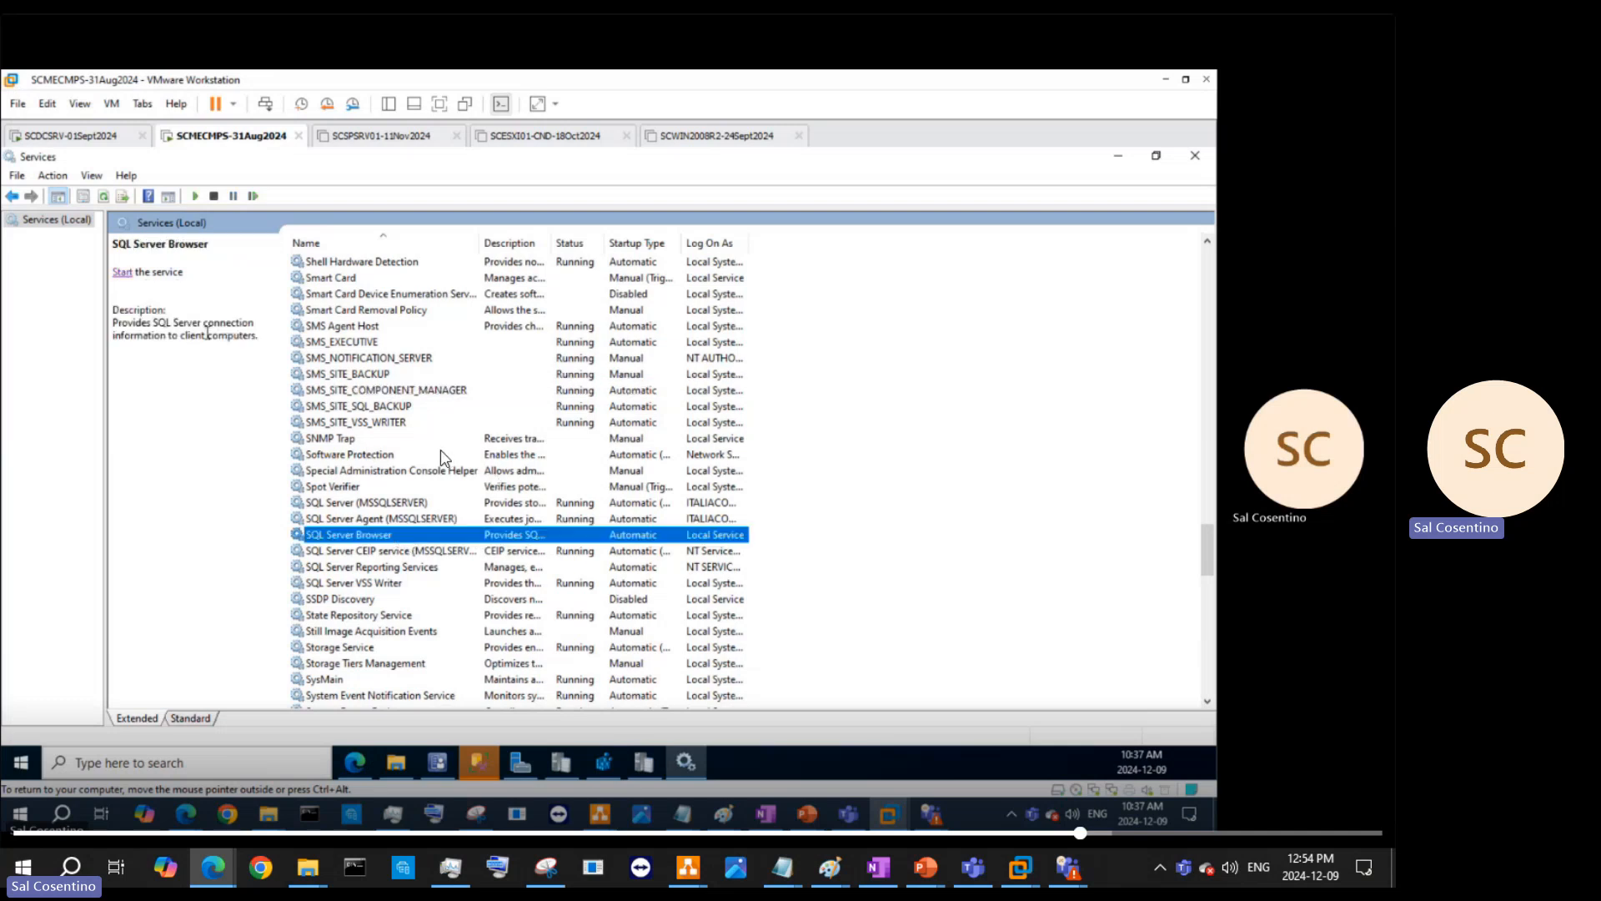
pyautogui.click(122, 273)
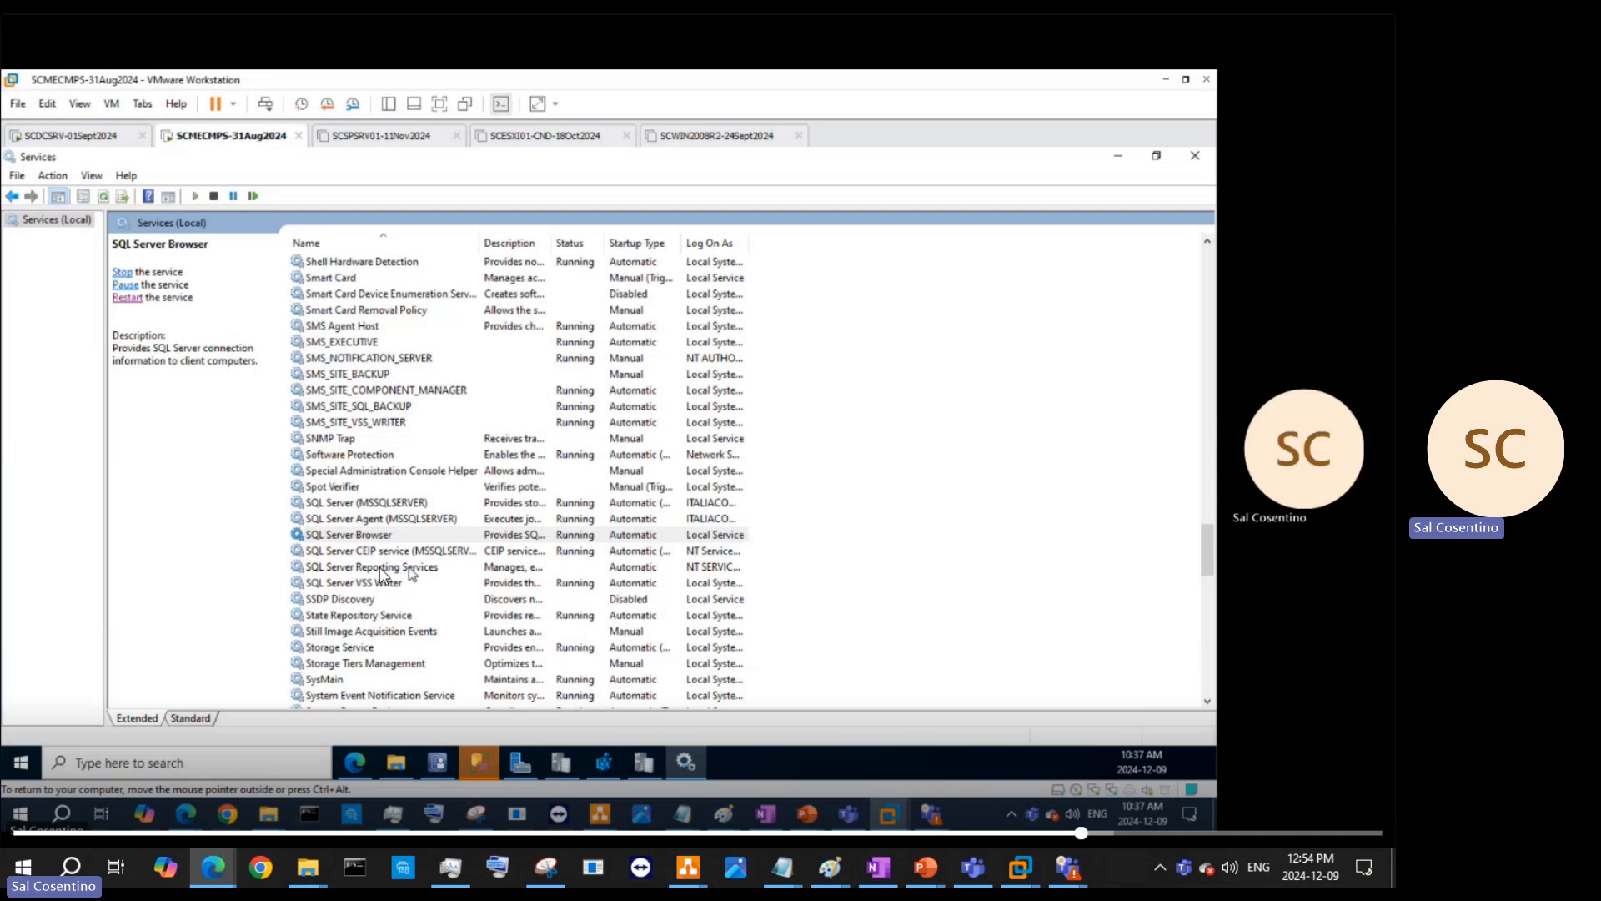
pyautogui.click(380, 569)
pyautogui.click(122, 273)
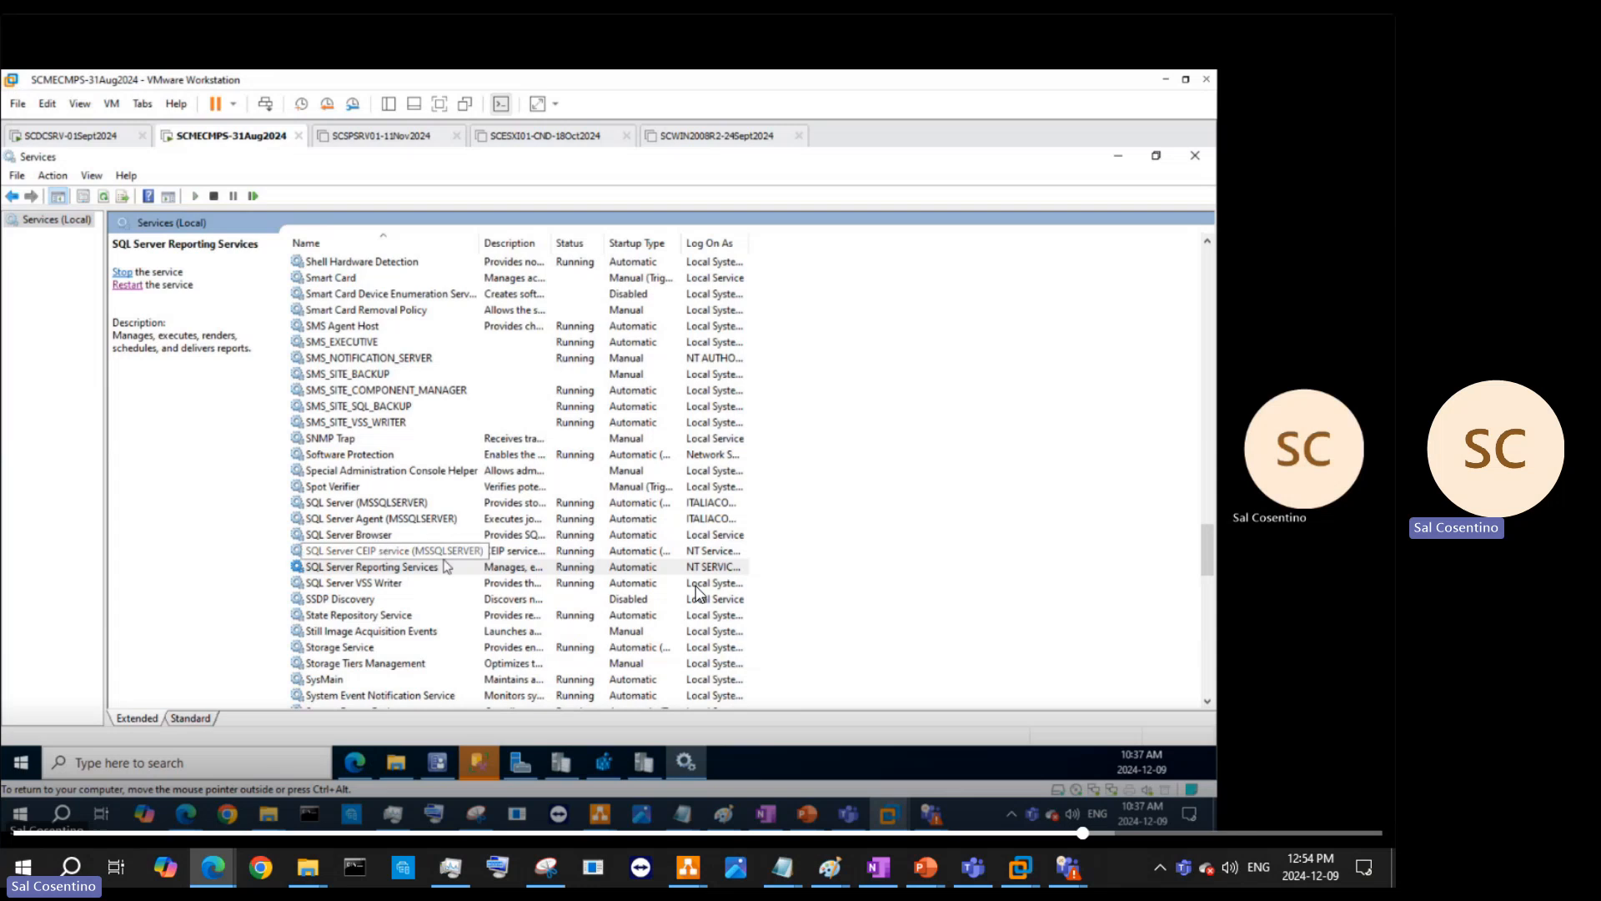
pyautogui.scroll(-4, 411, 623)
pyautogui.scroll(6, 410, 621)
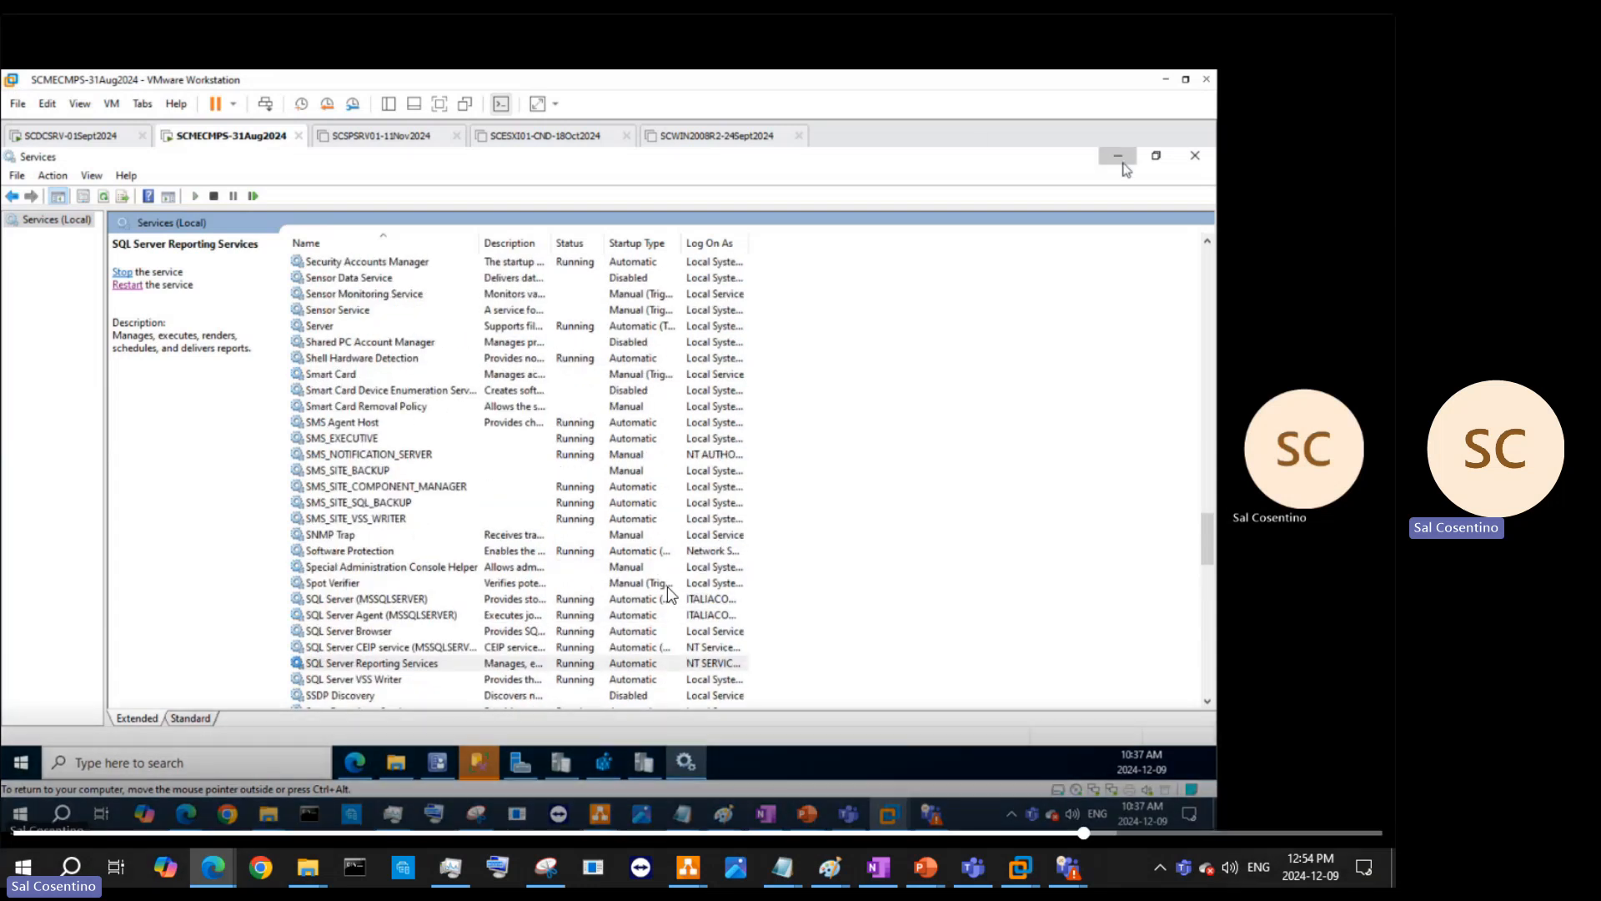
pyautogui.click(1118, 156)
# - Expand Databases in Object Explorer and open CM_INC down to its Database Diagrams folder
pyautogui.click(99, 306)
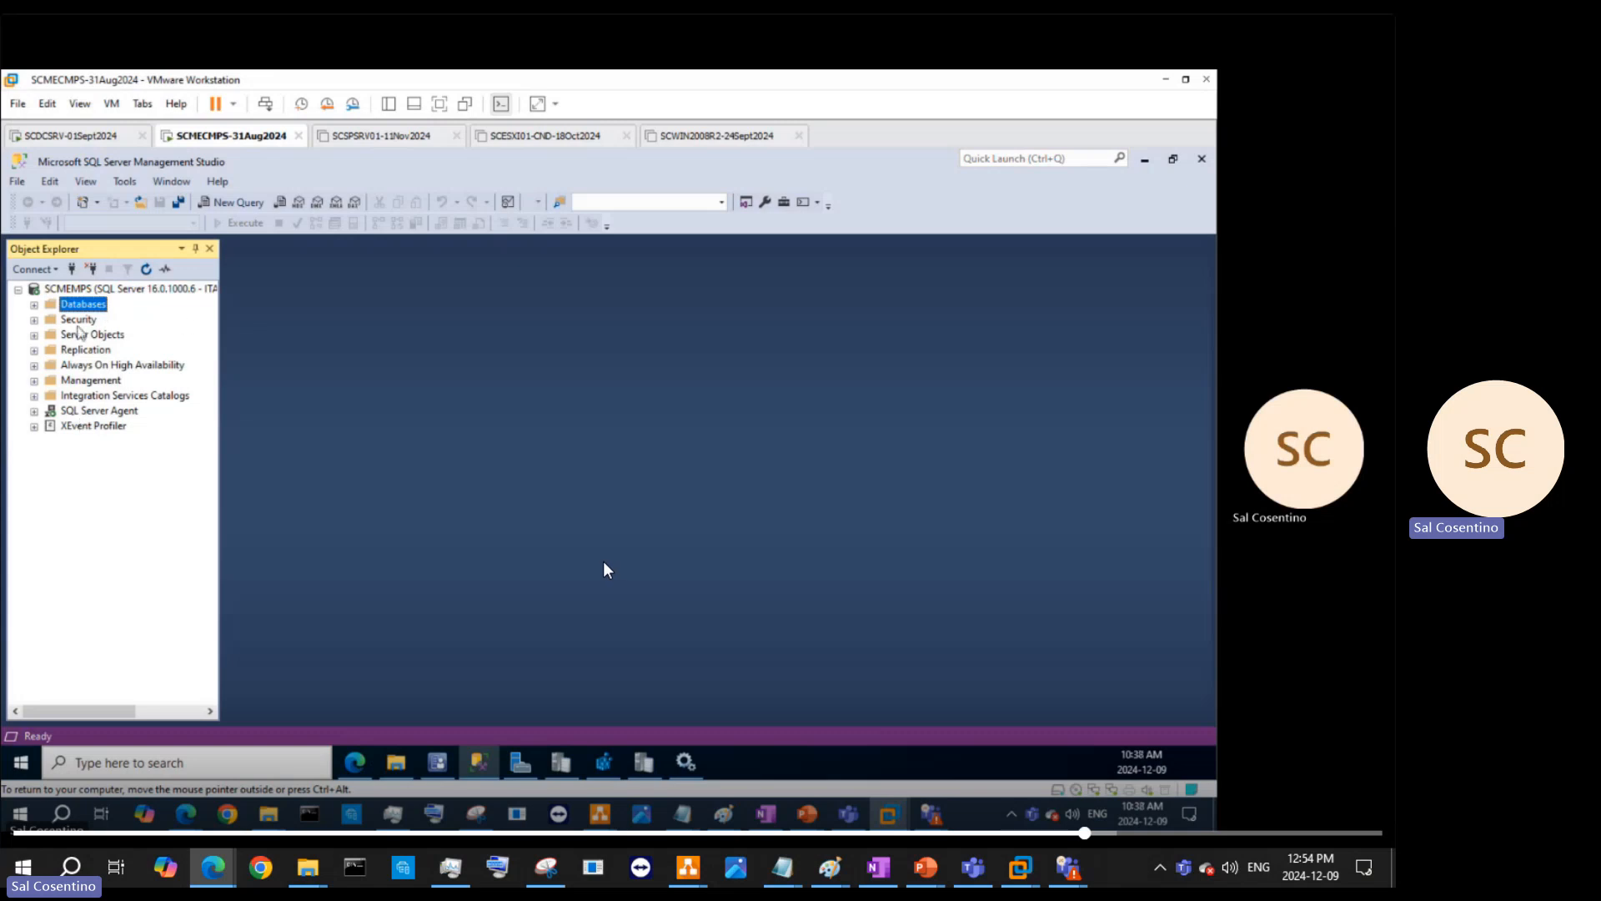
pyautogui.click(79, 320)
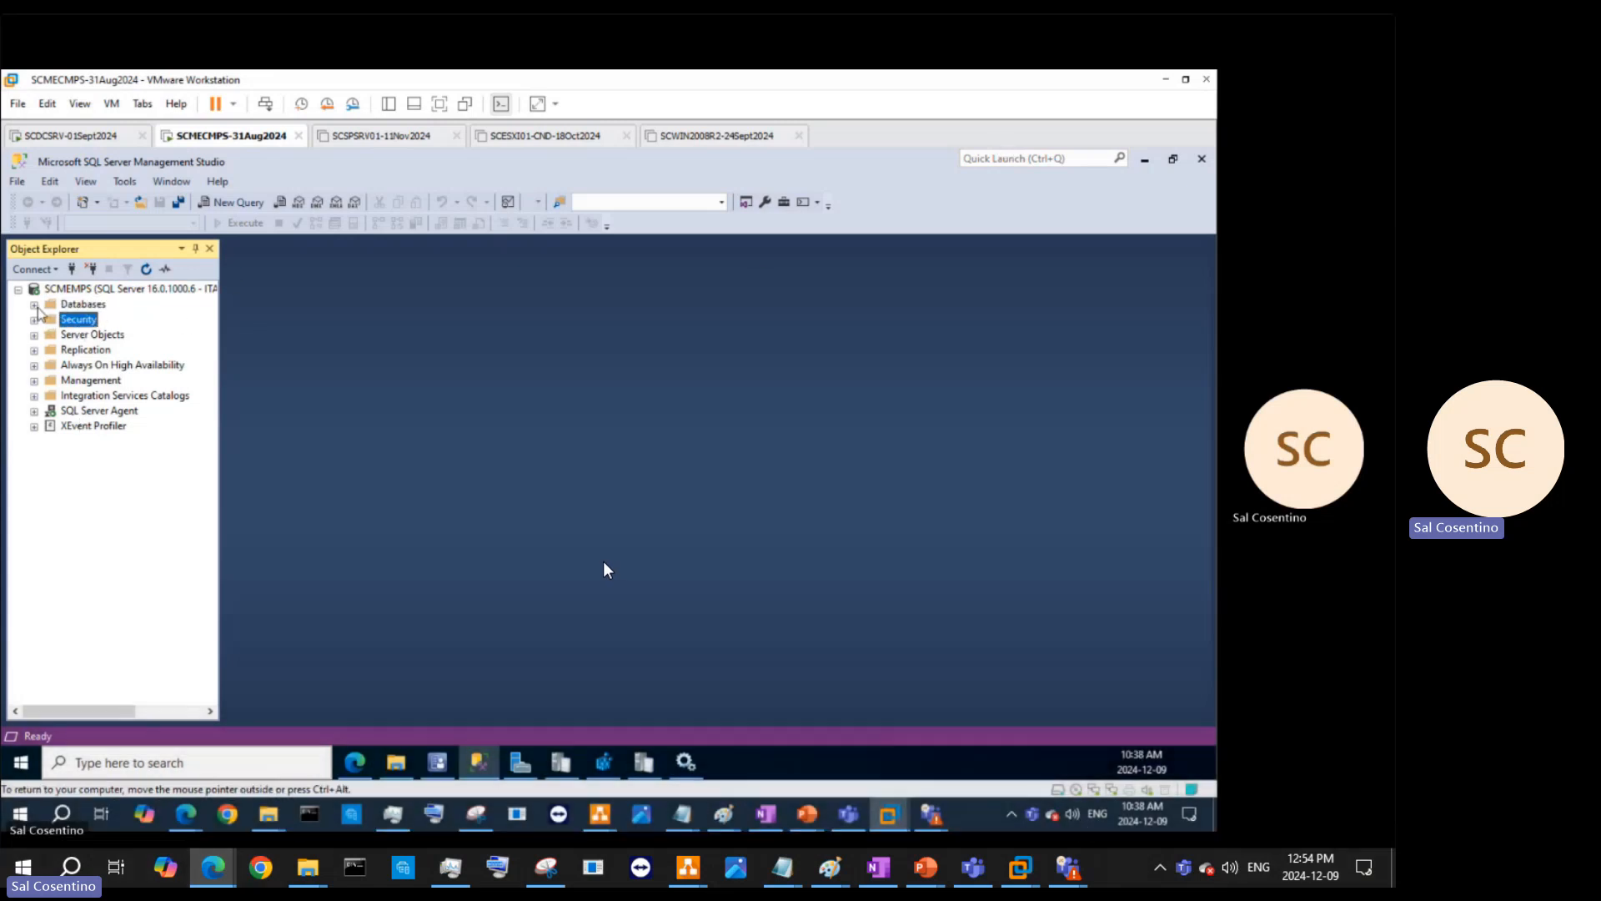
pyautogui.click(35, 305)
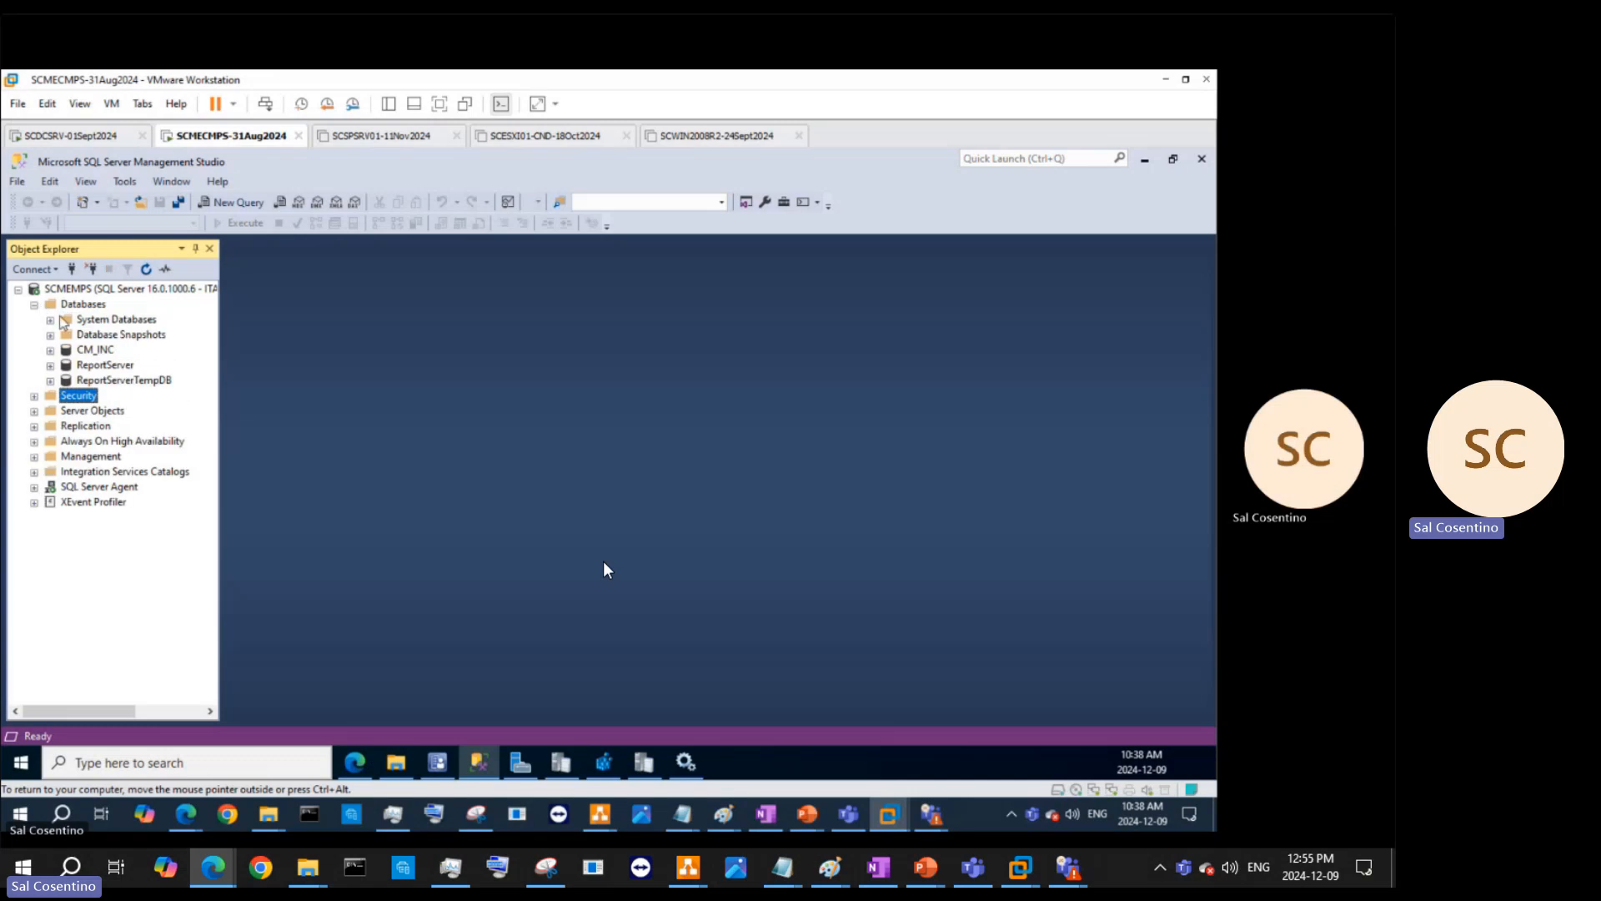
pyautogui.doubleClick(97, 350)
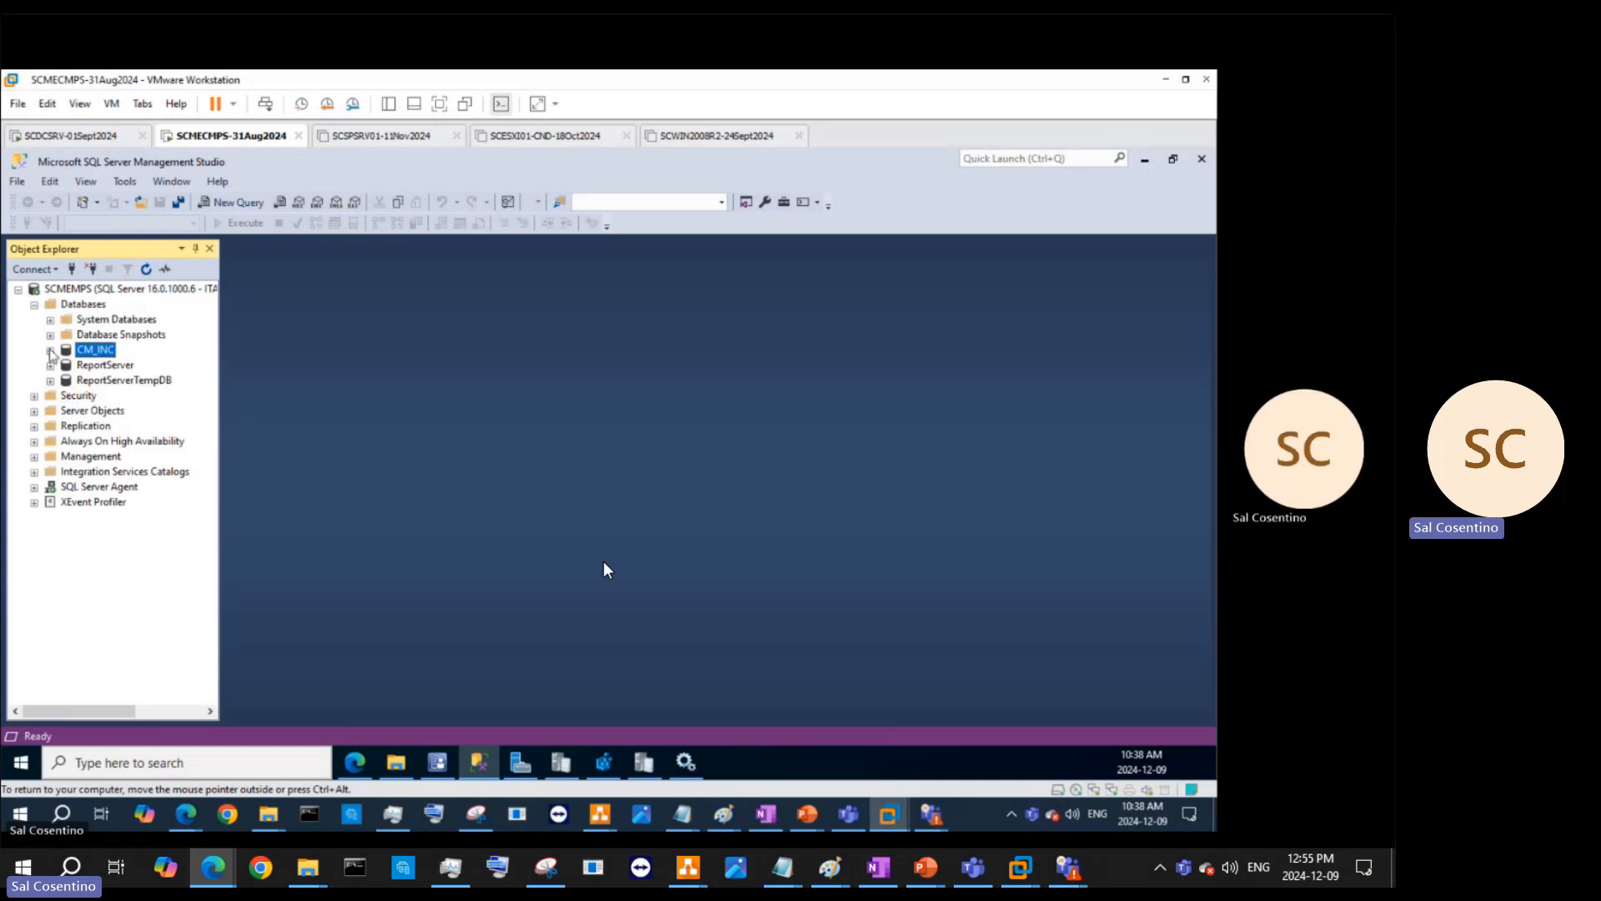
pyautogui.click(106, 372)
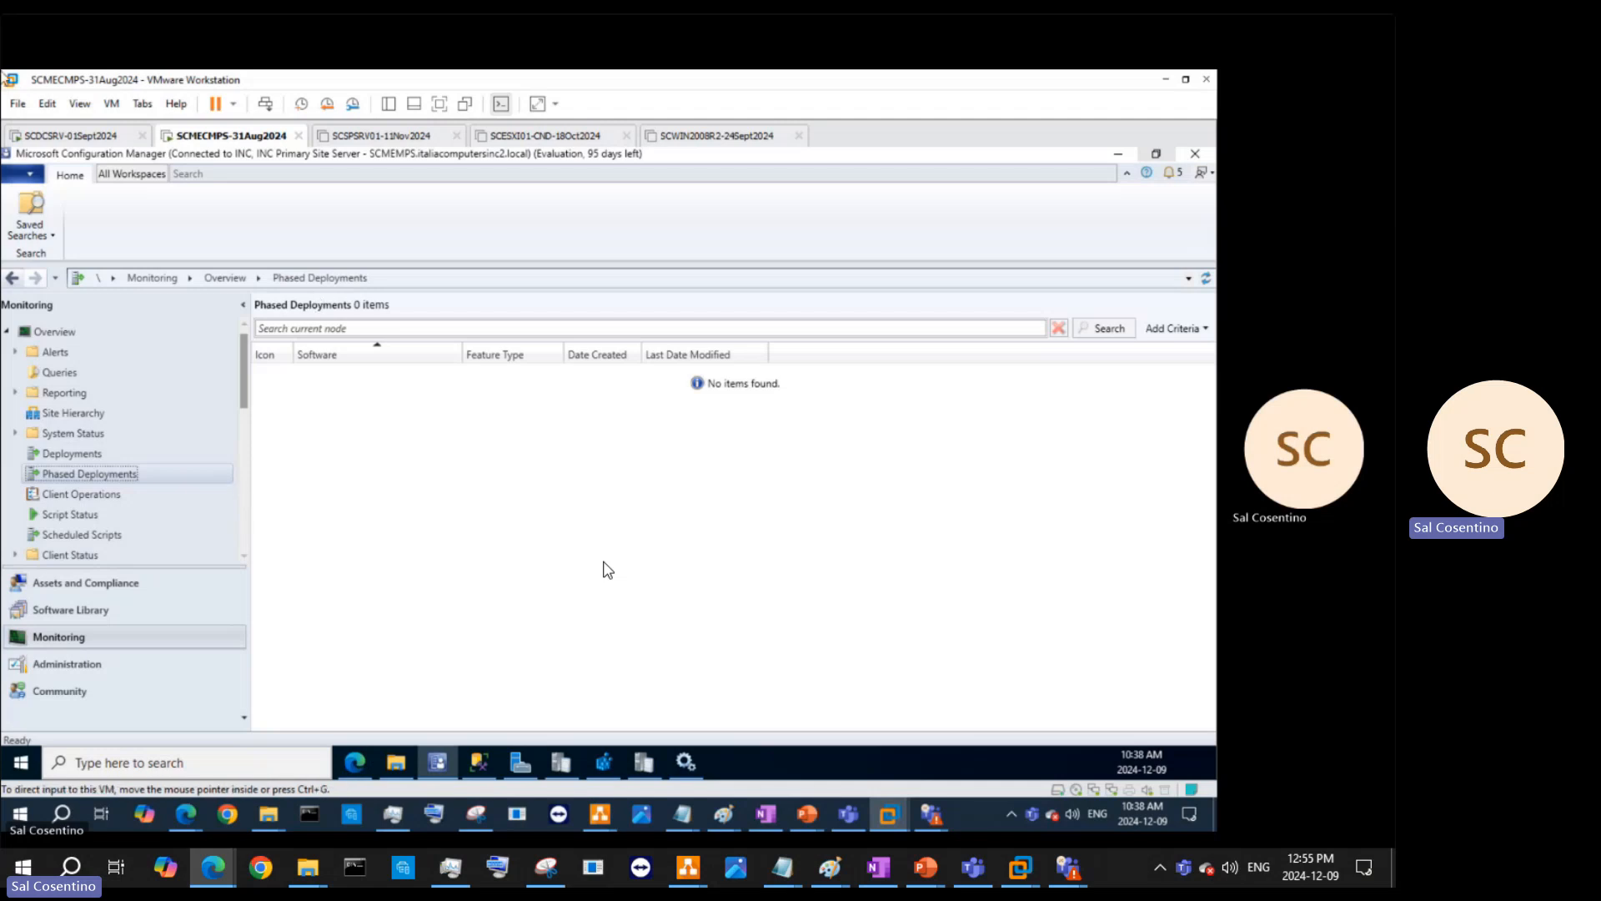
# - Show the 2403 Hotfix Rollup's installation status and refresh it
pyautogui.scroll(-10, 178, 480)
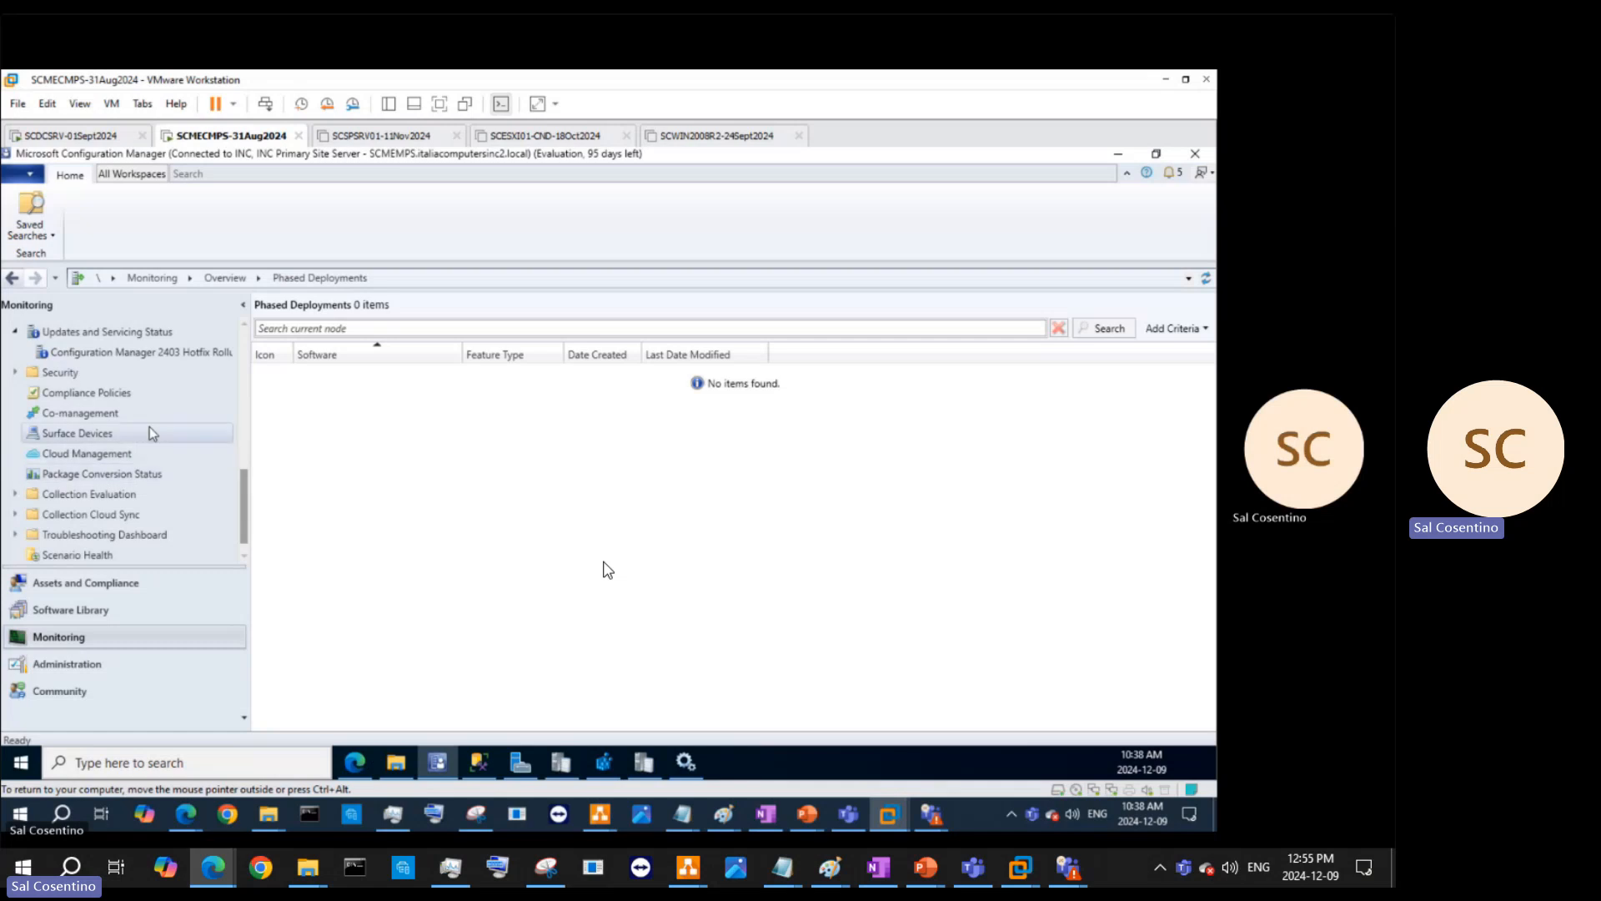
pyautogui.scroll(2, 164, 423)
pyautogui.click(157, 473)
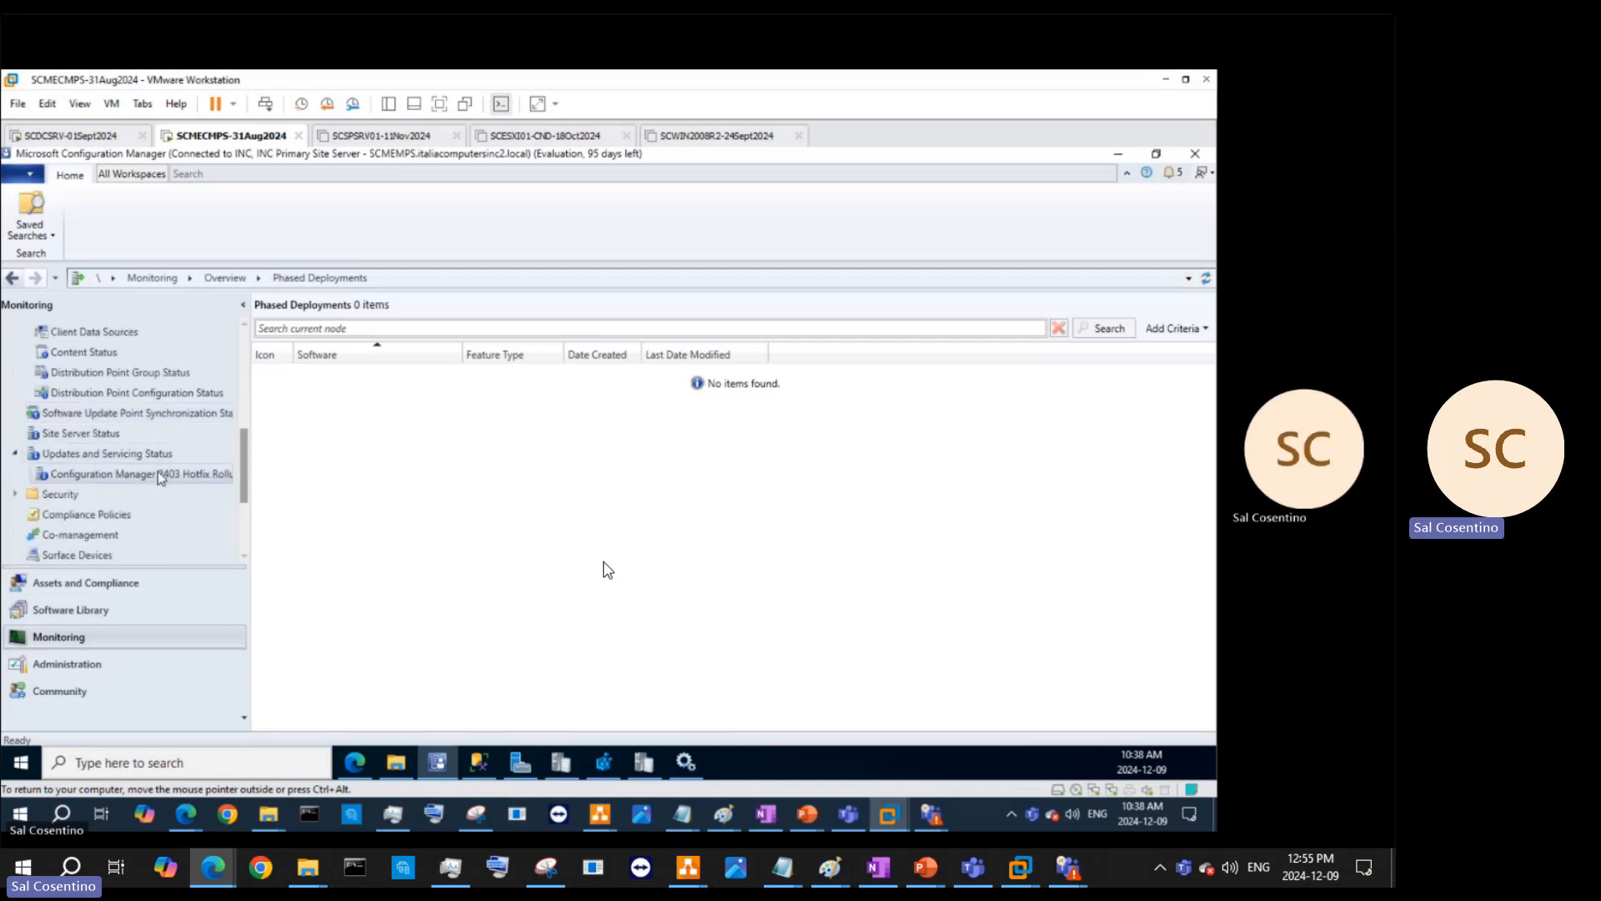
pyautogui.rightClick(406, 377)
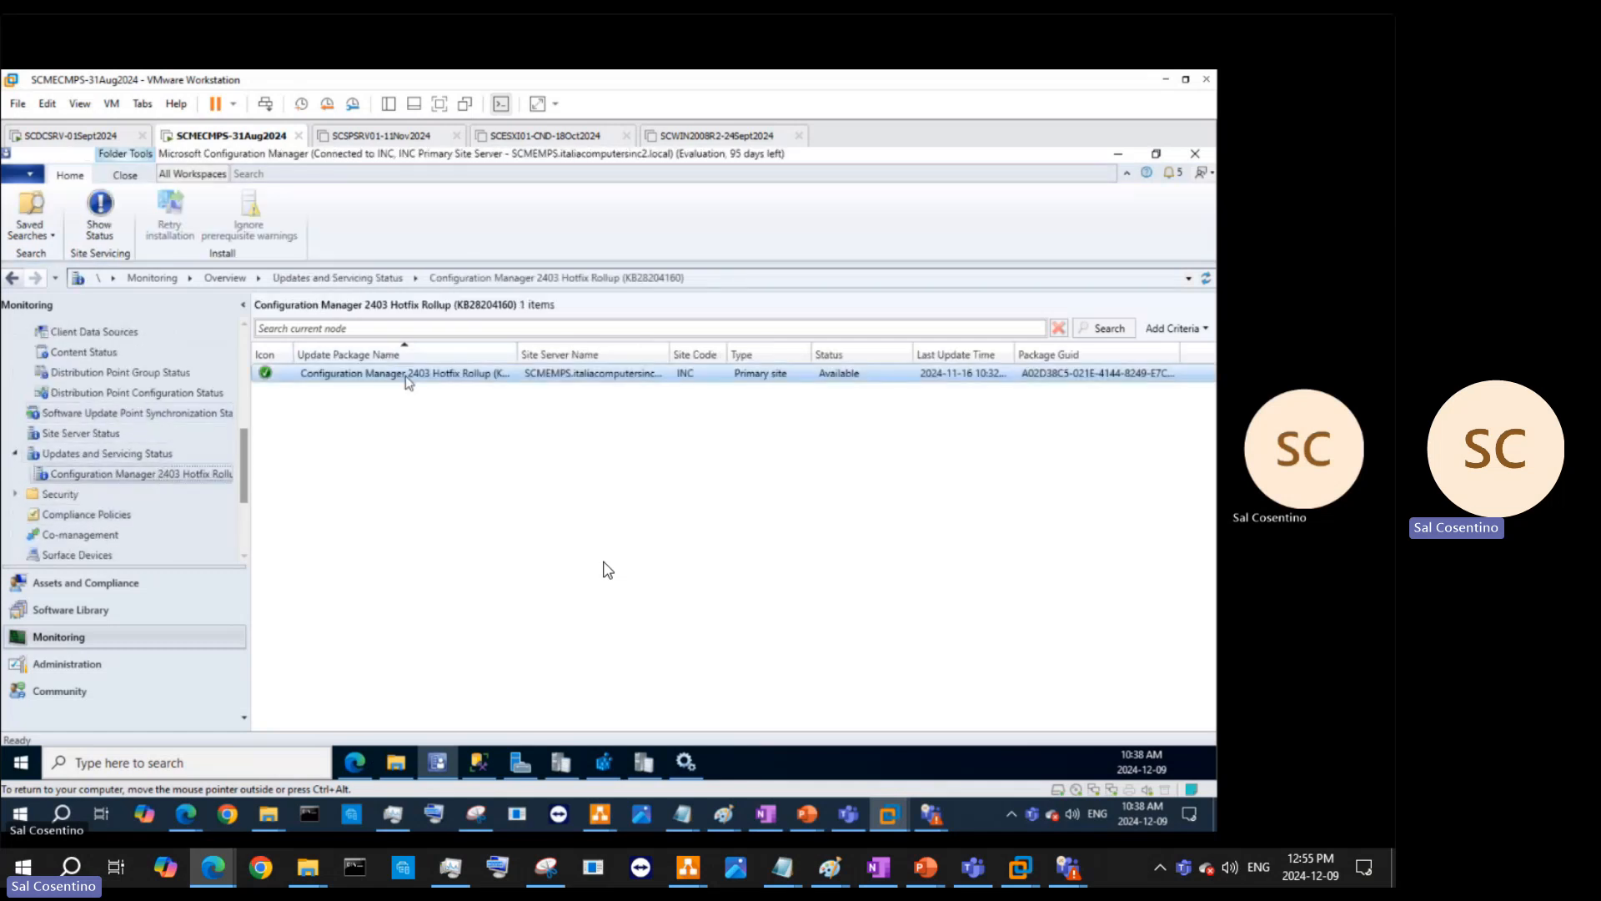
pyautogui.click(439, 390)
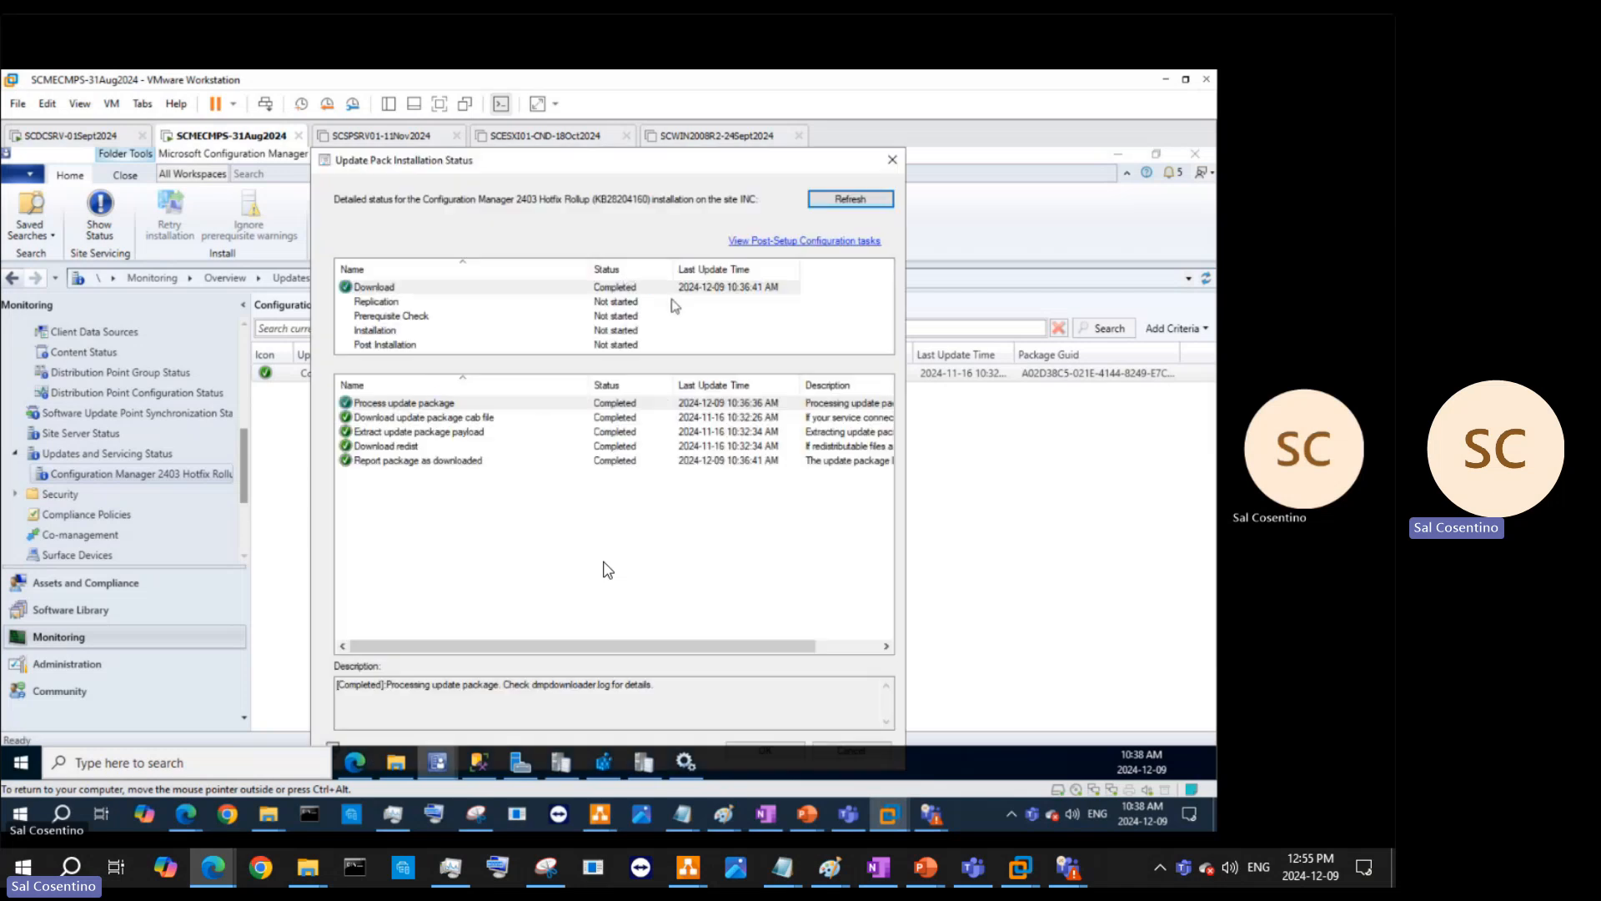
pyautogui.click(833, 200)
pyautogui.click(832, 200)
# - Check the 'Report package as downloaded' step, refresh repeatedly, and open post-setup configuration tasks
pyautogui.click(693, 461)
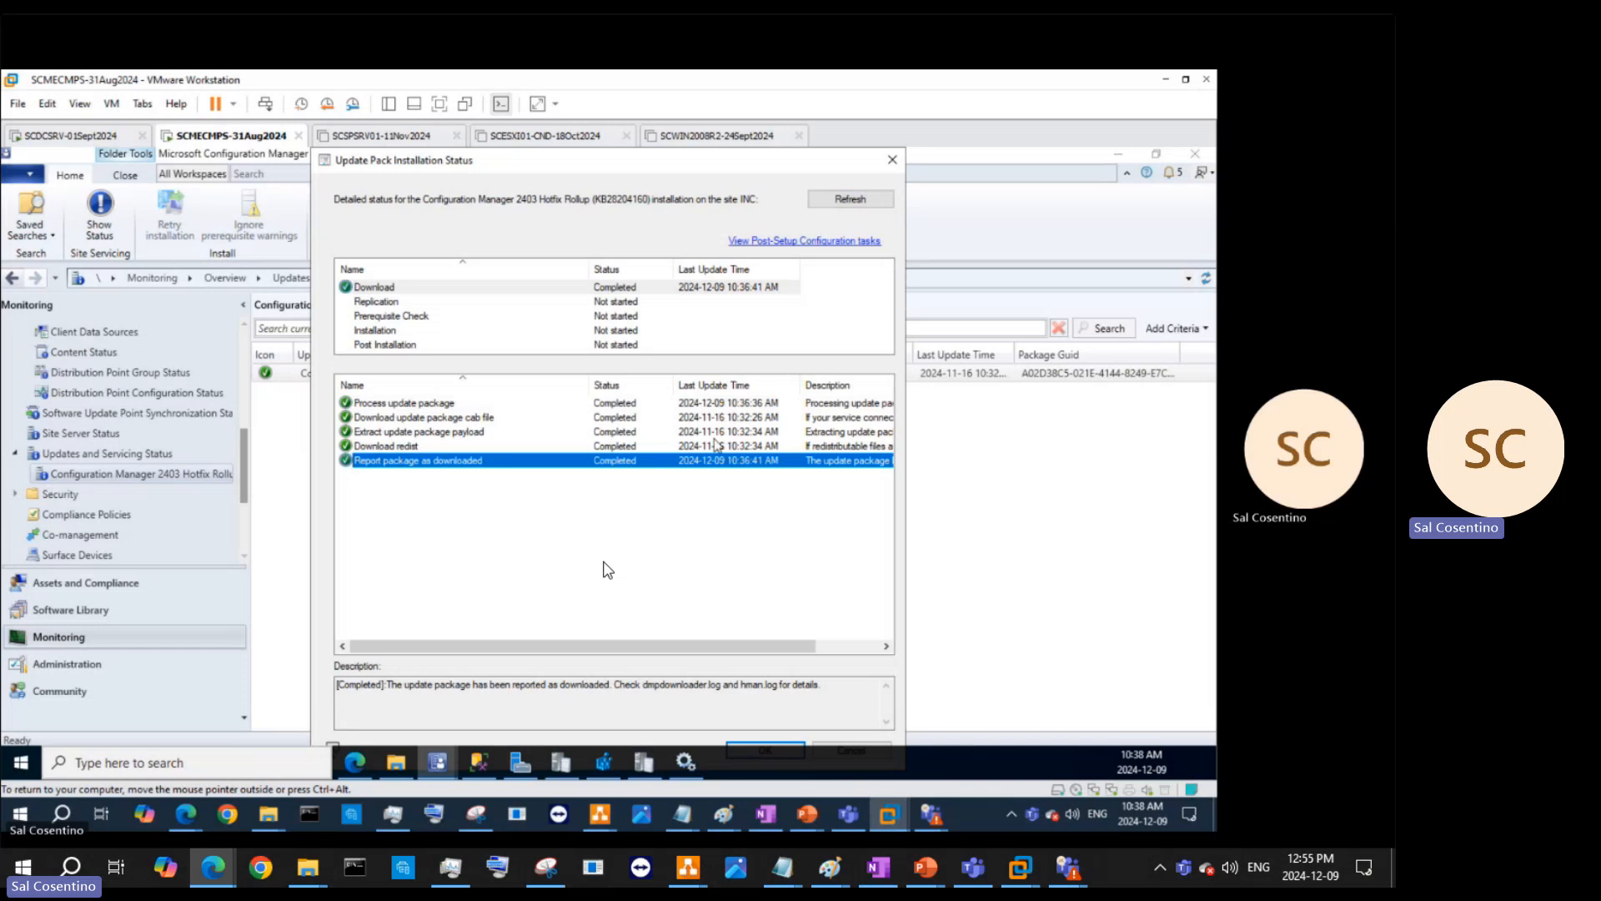
pyautogui.click(840, 203)
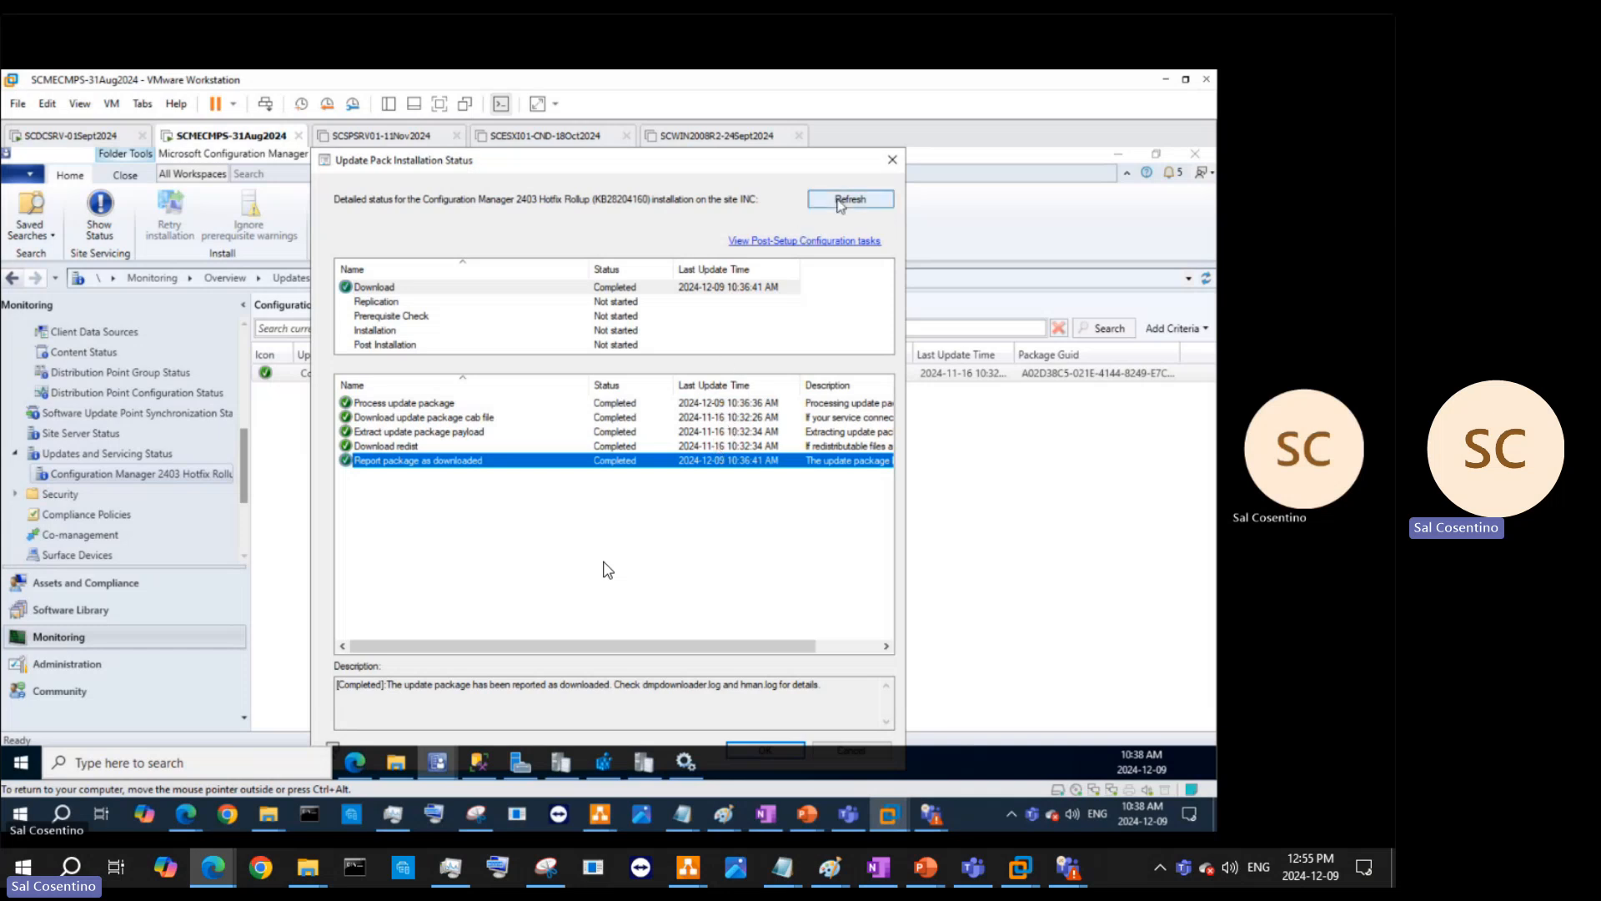
pyautogui.click(839, 203)
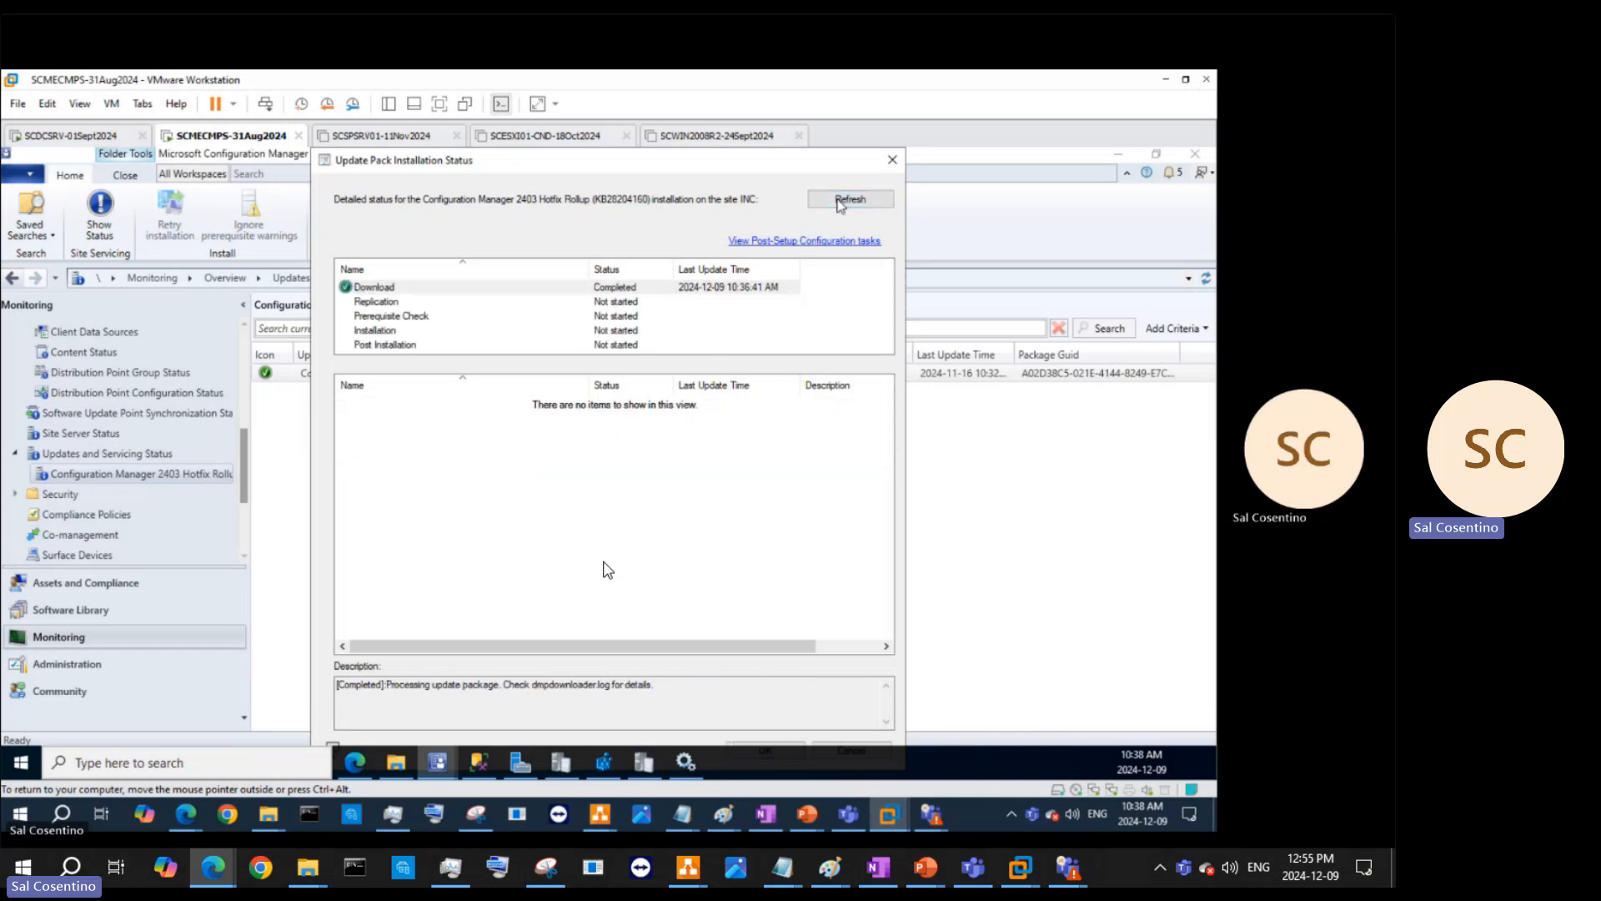
pyautogui.click(840, 203)
pyautogui.click(840, 204)
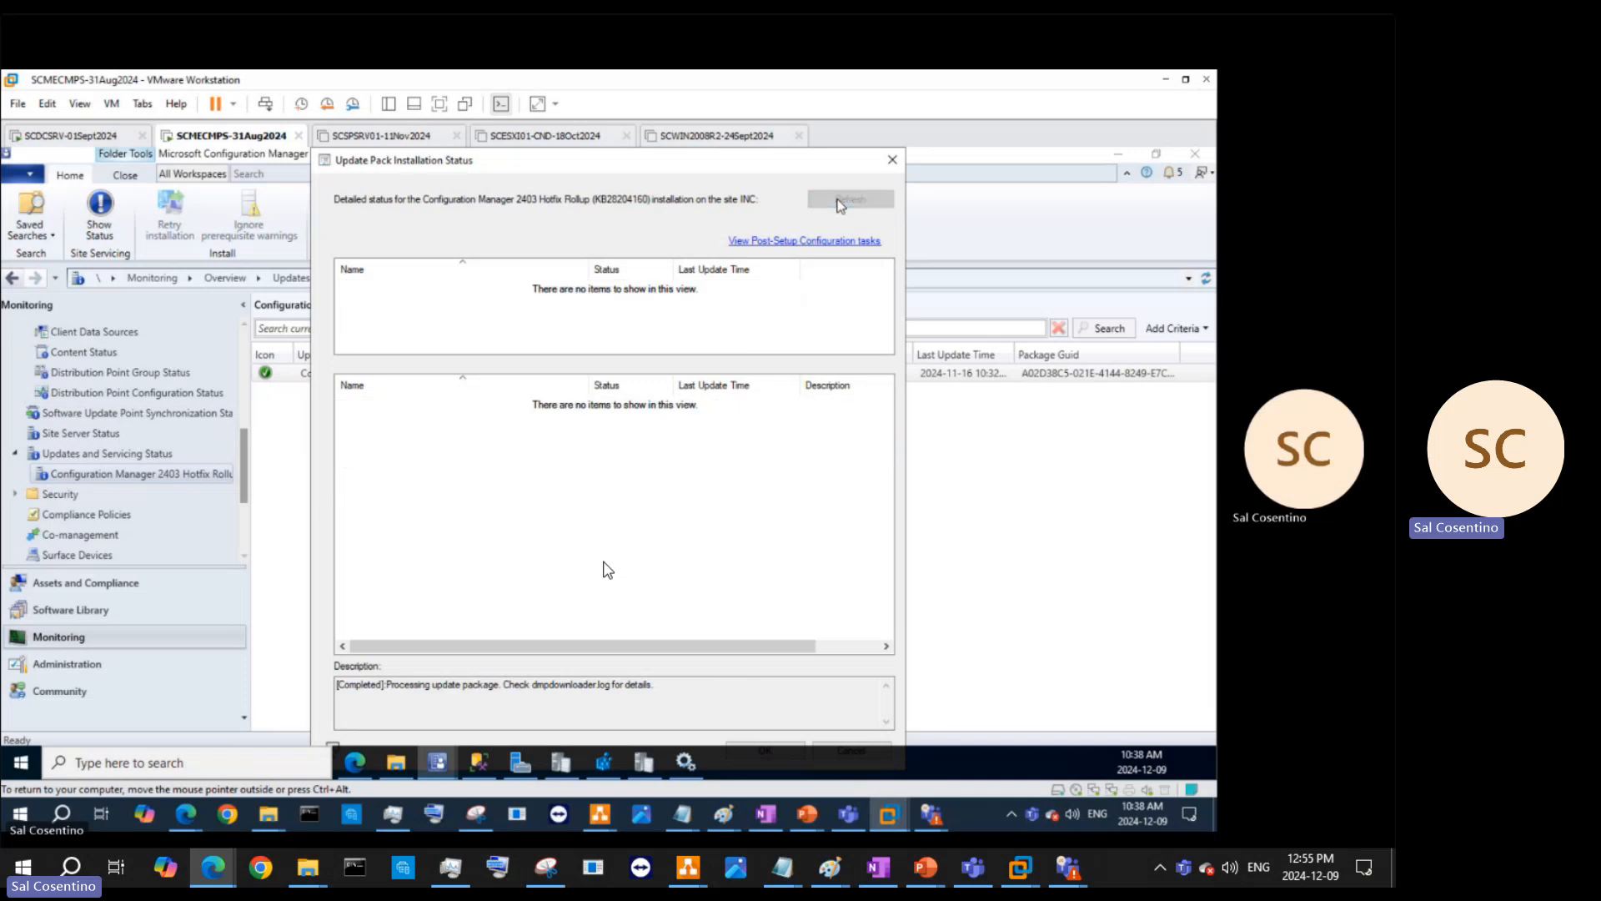
pyautogui.click(834, 241)
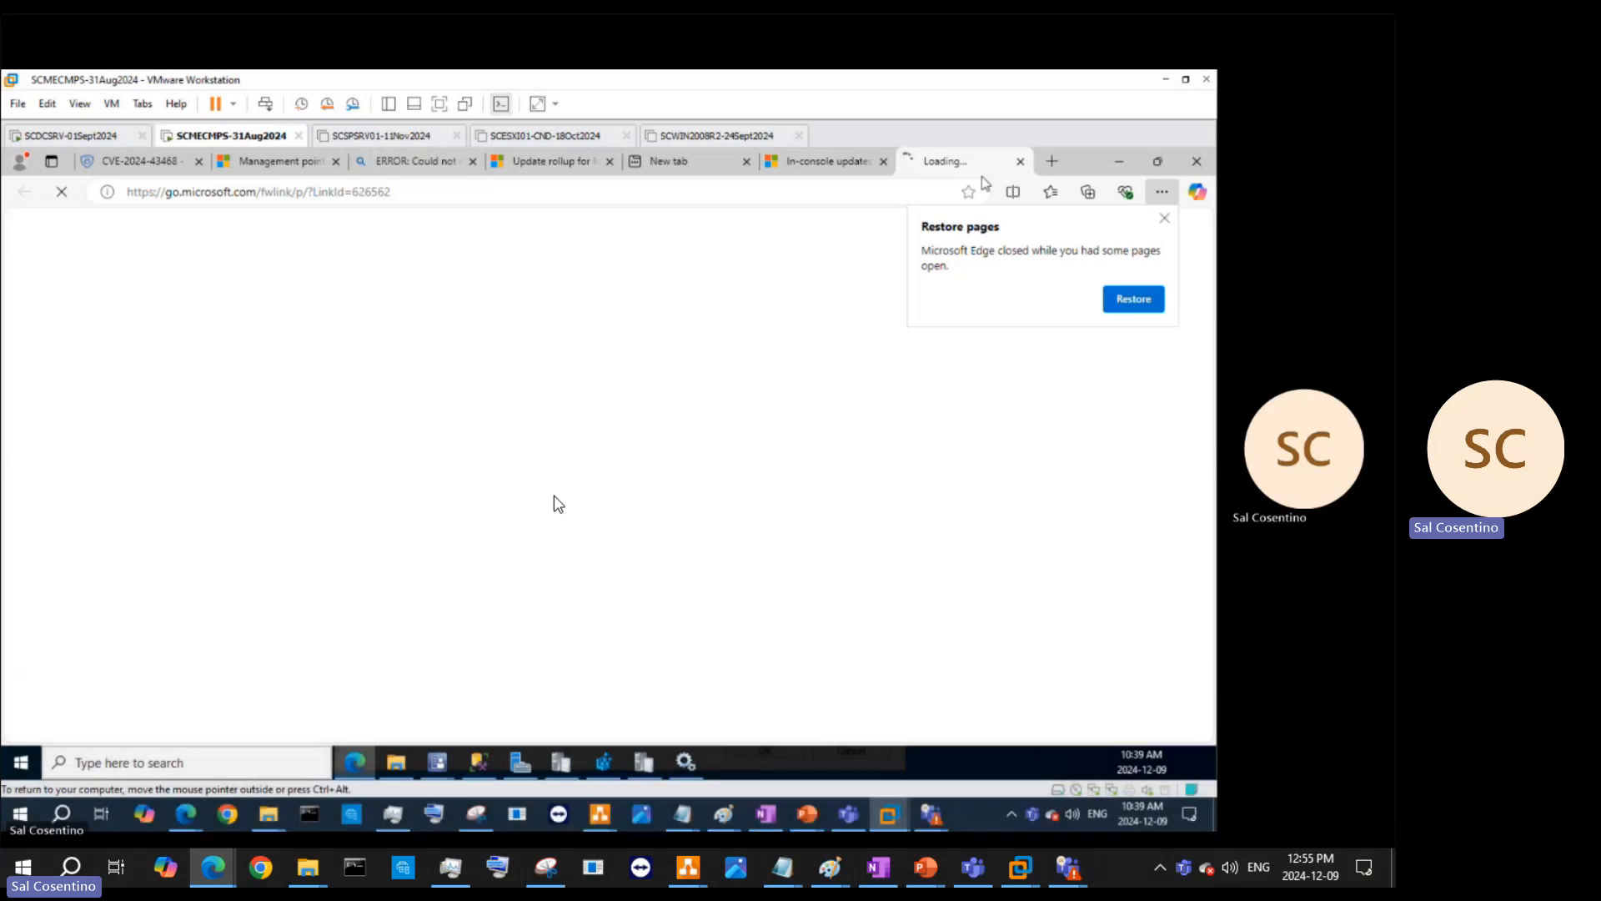
# - Minimize Edge to return to the 2403 Hotfix Rollup's installation status
pyautogui.click(1128, 162)
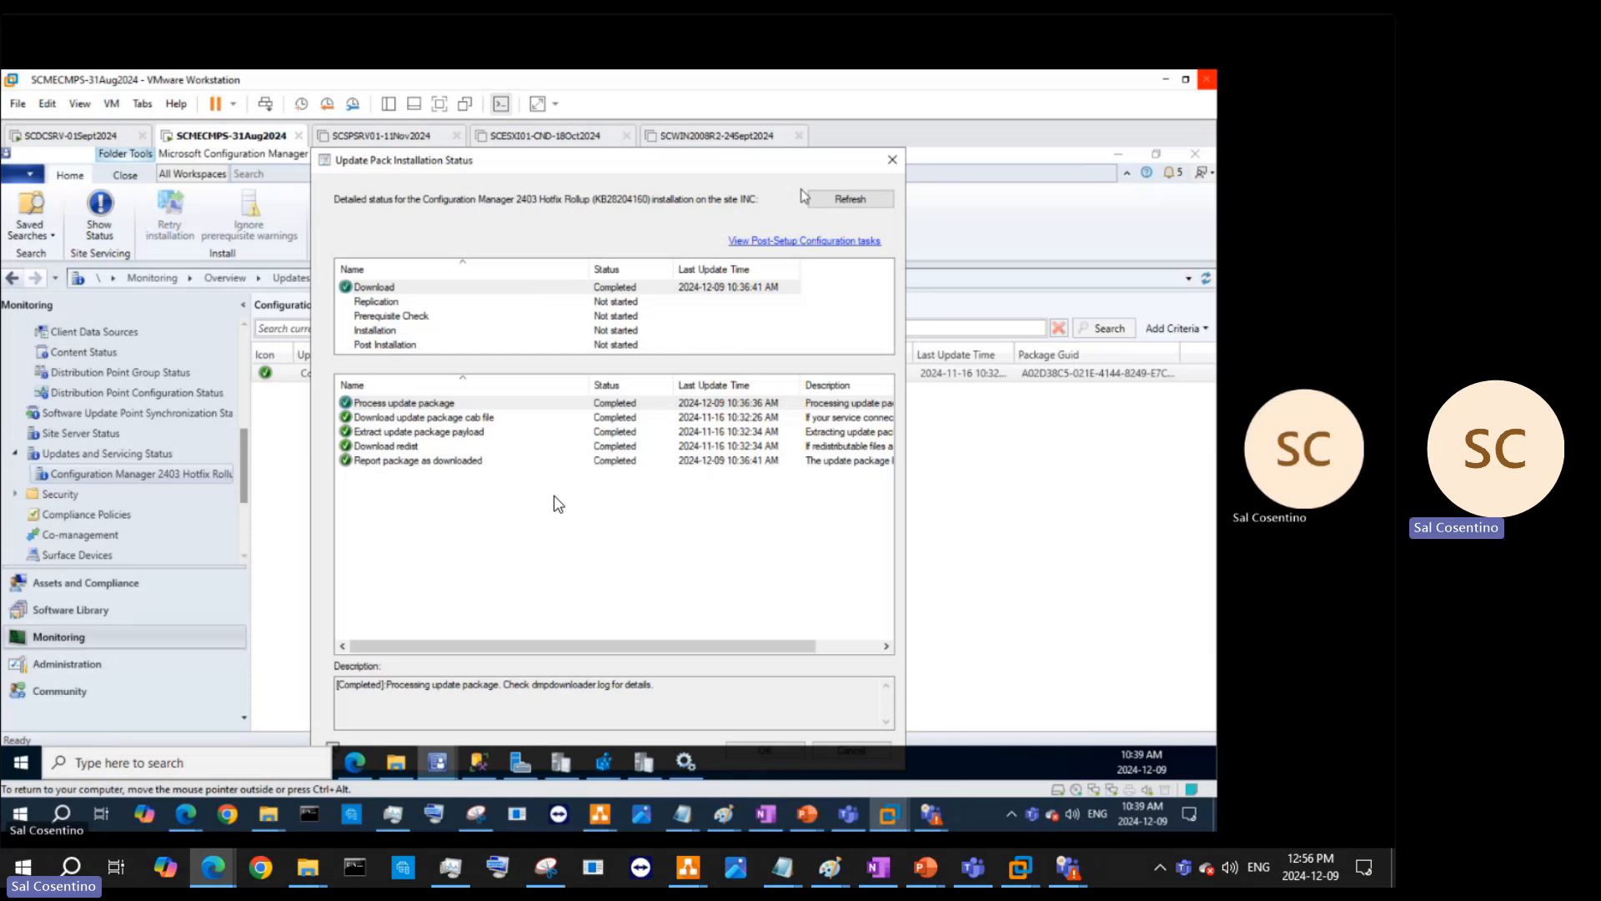
# - Refresh and close the installation status window, then go to the Administration workspace
pyautogui.click(875, 198)
pyautogui.click(892, 159)
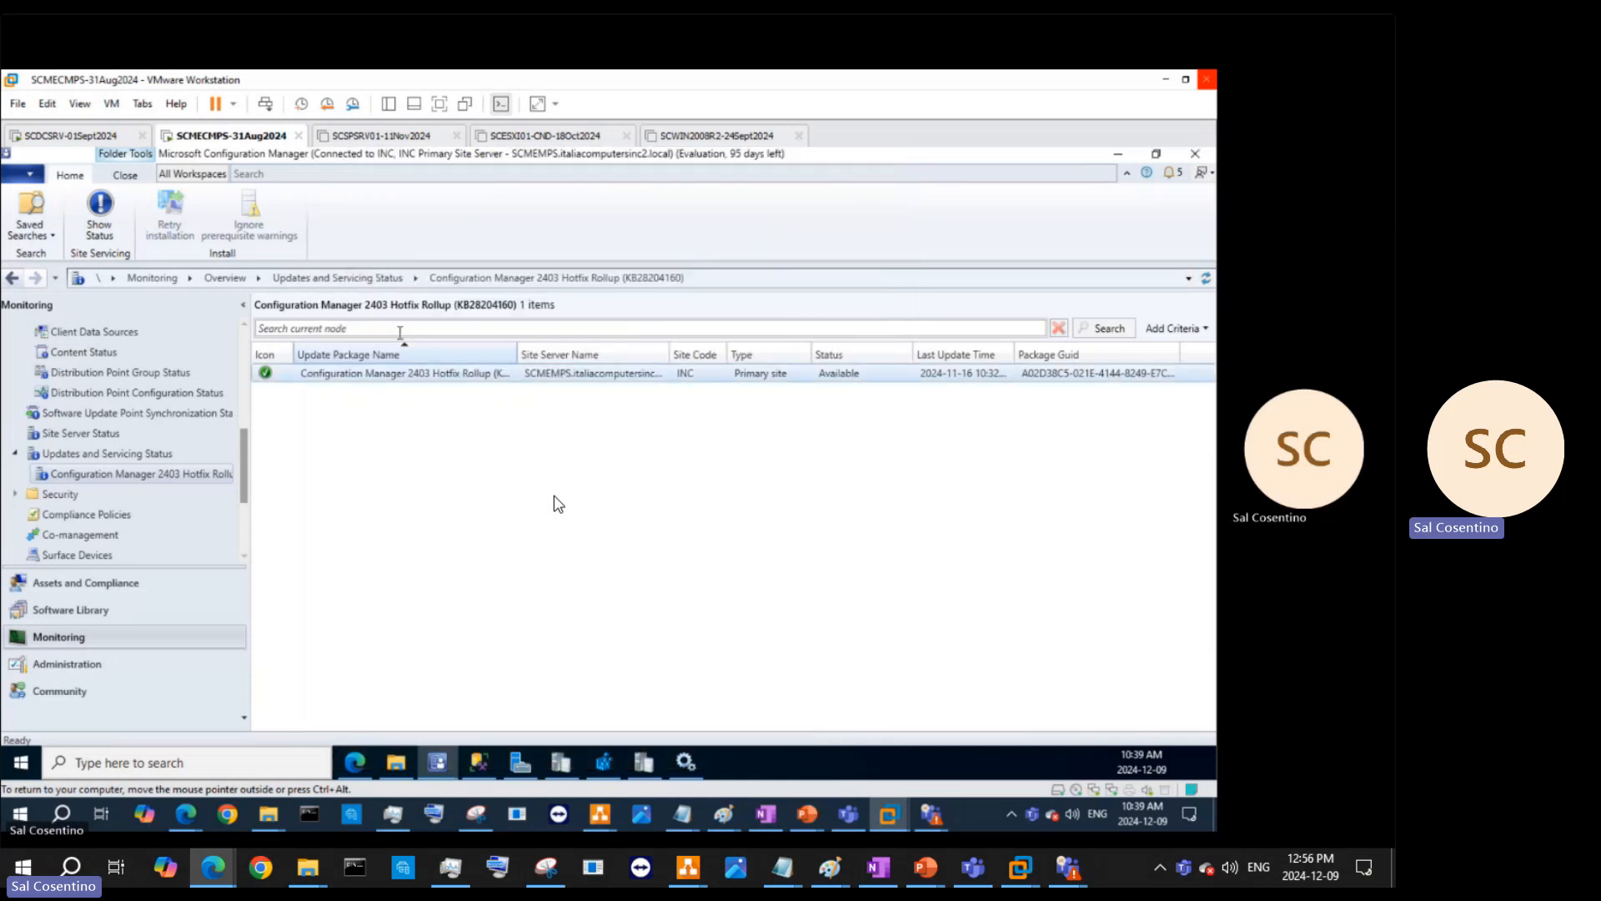
pyautogui.click(90, 664)
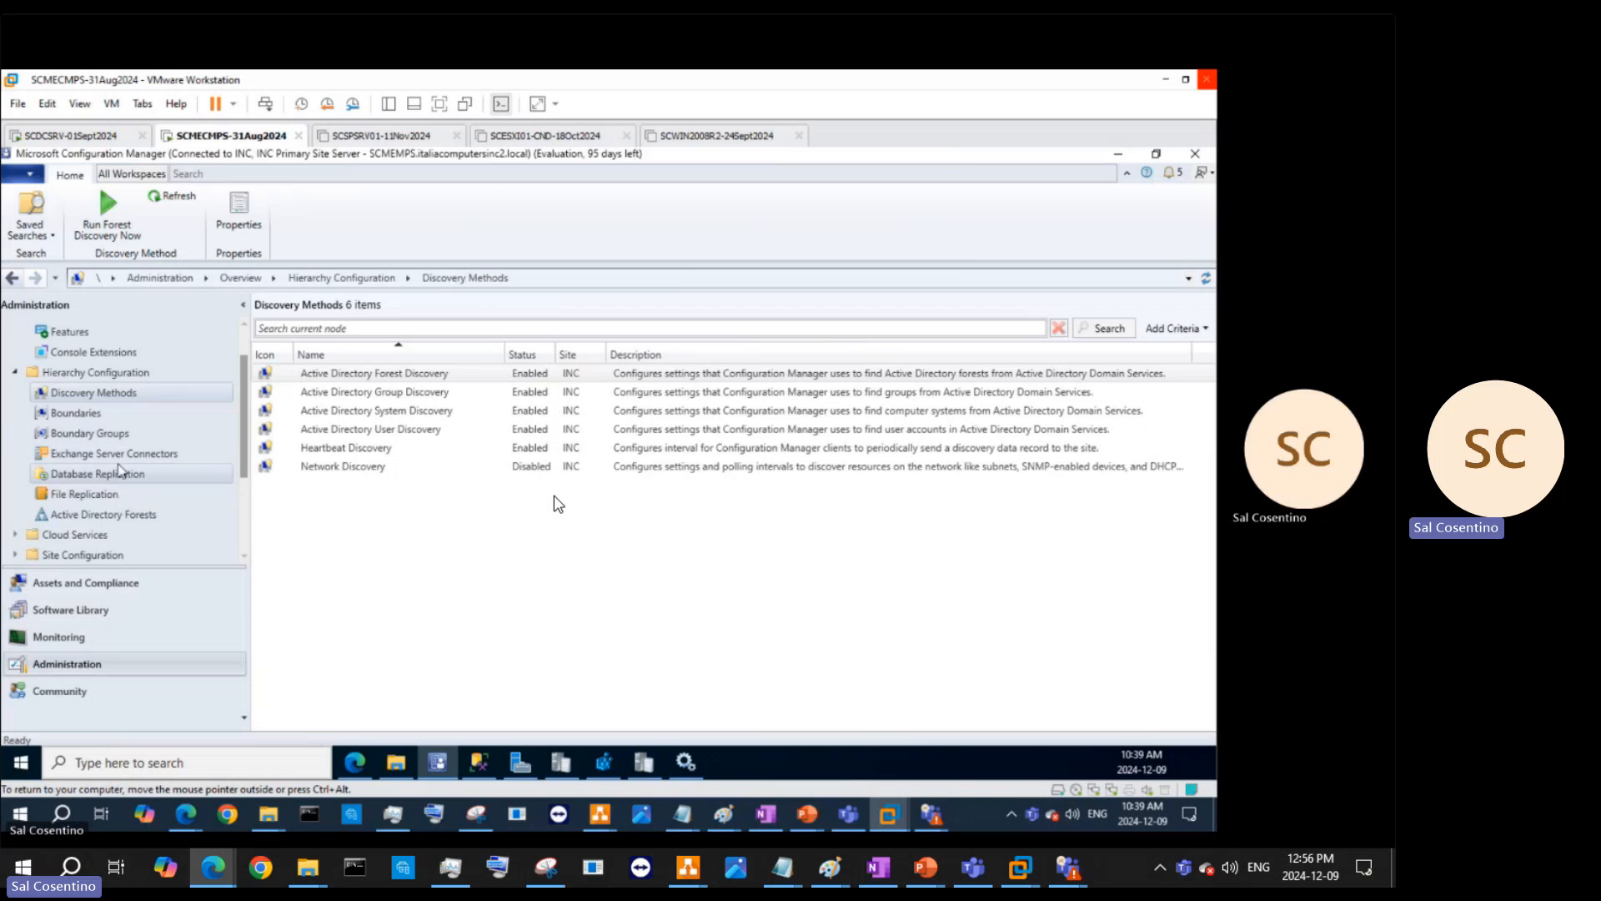
# - Show the Distribution Points list and bring up actions for the SCMEMPS distribution point
pyautogui.scroll(-2, 126, 476)
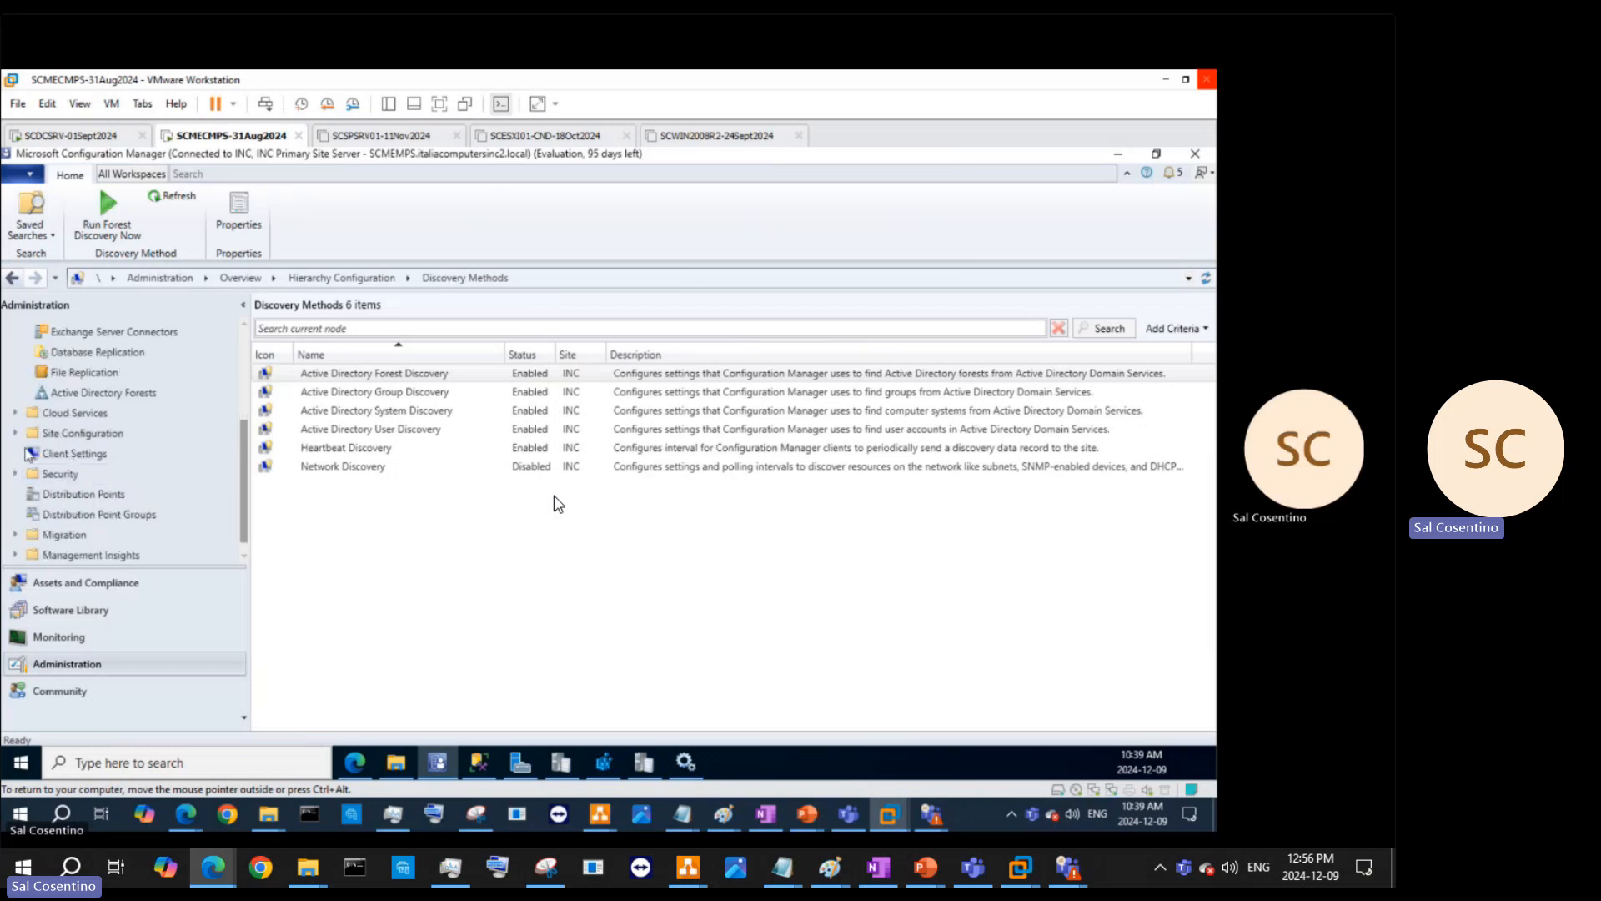
pyautogui.click(58, 457)
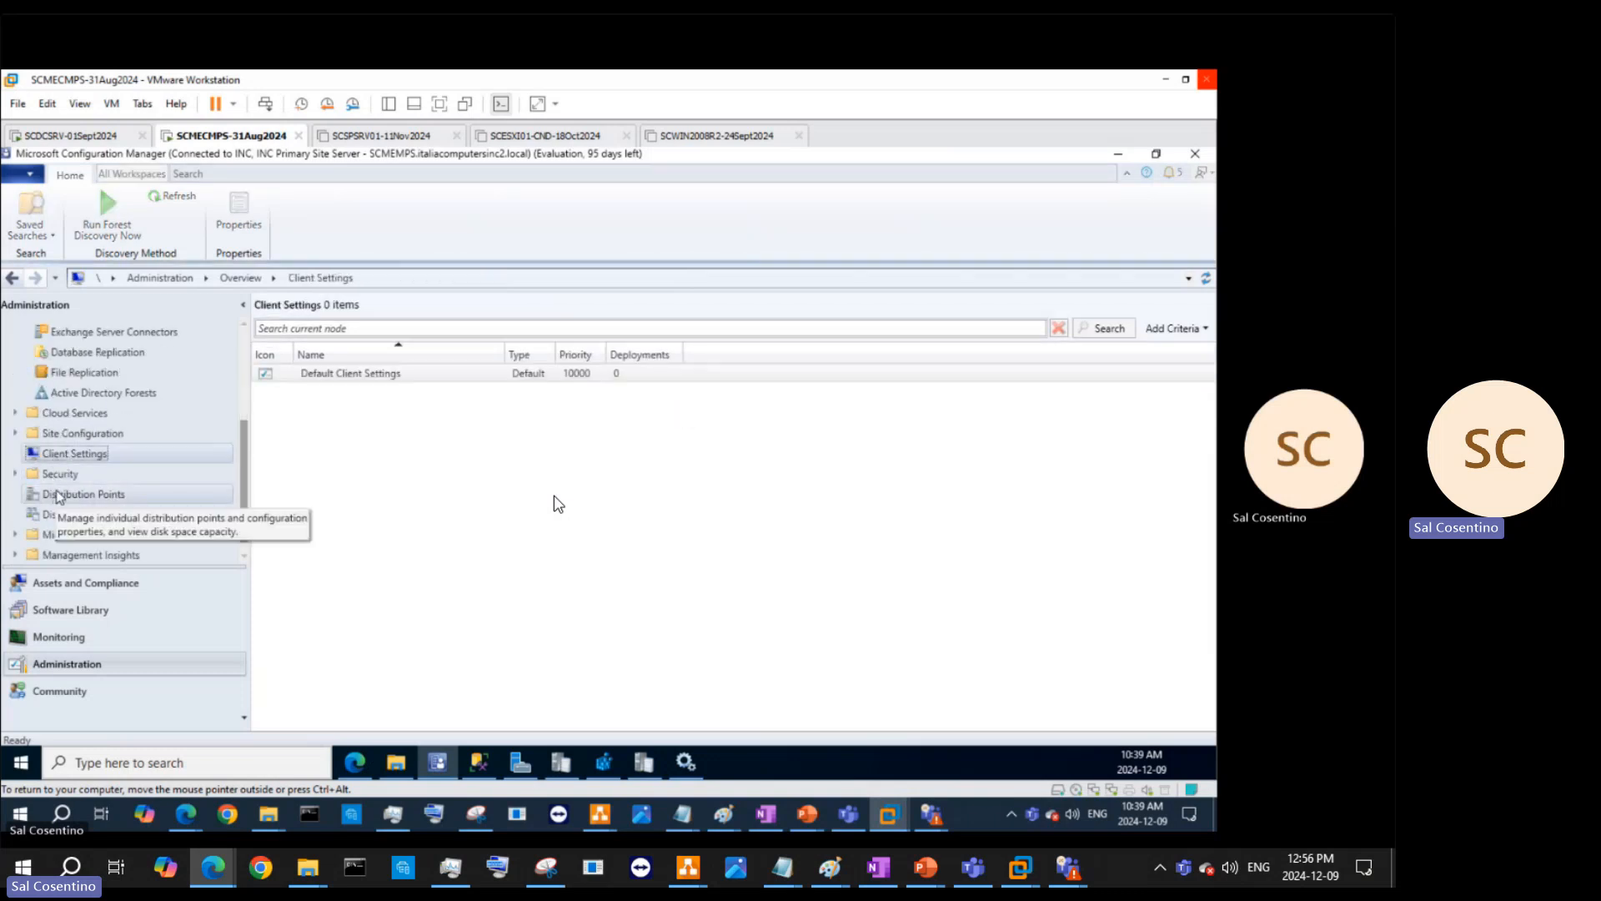
pyautogui.click(58, 494)
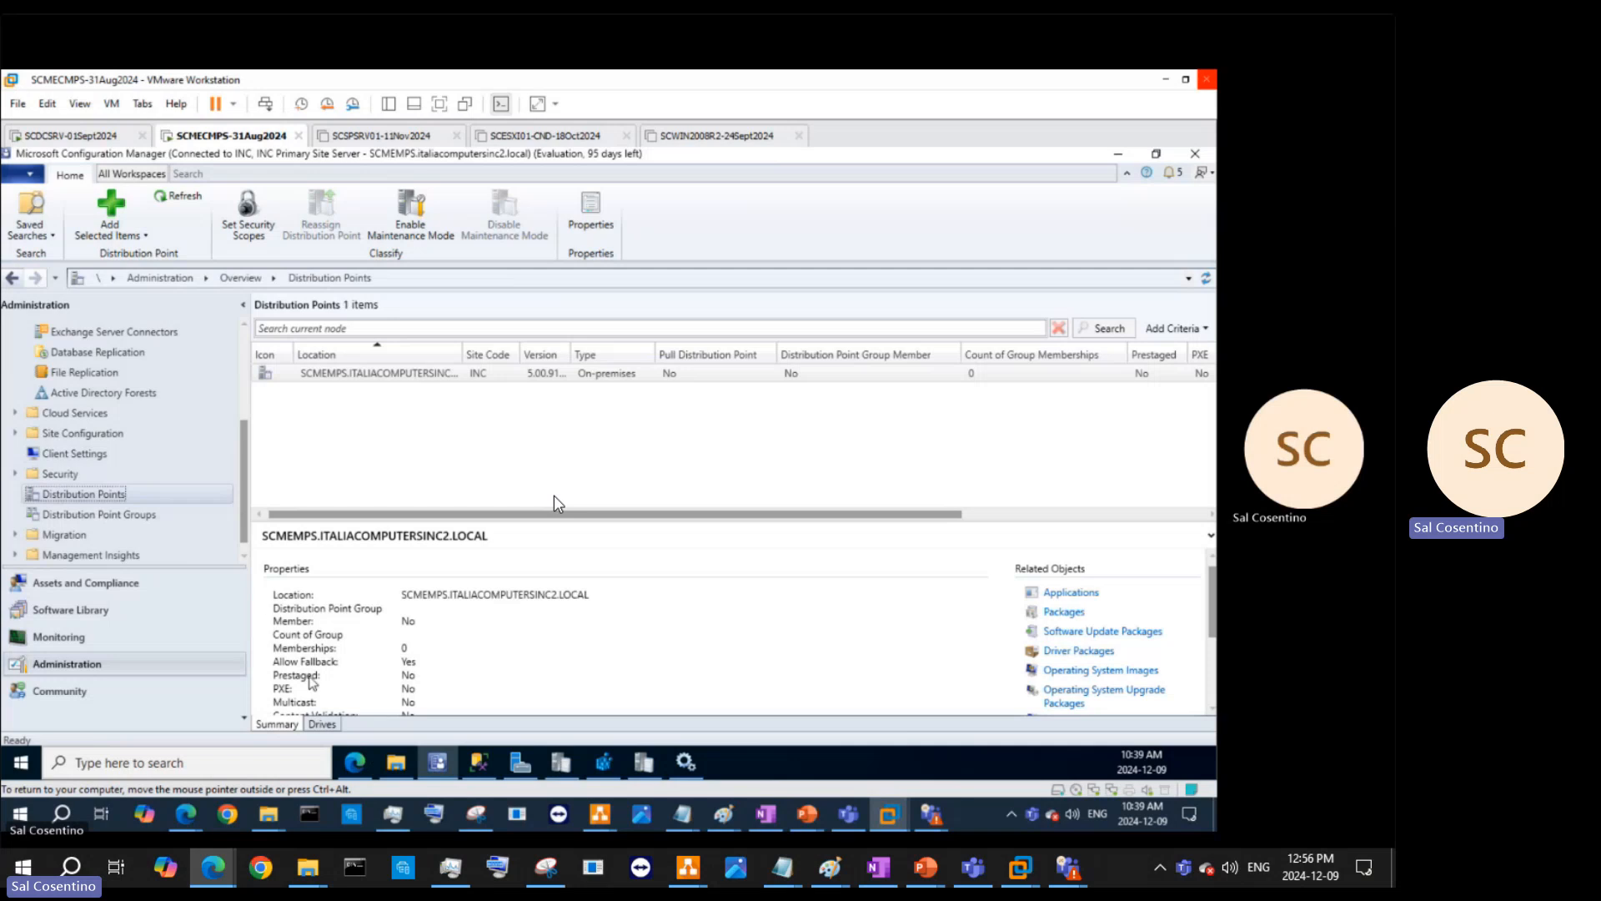
pyautogui.click(376, 375)
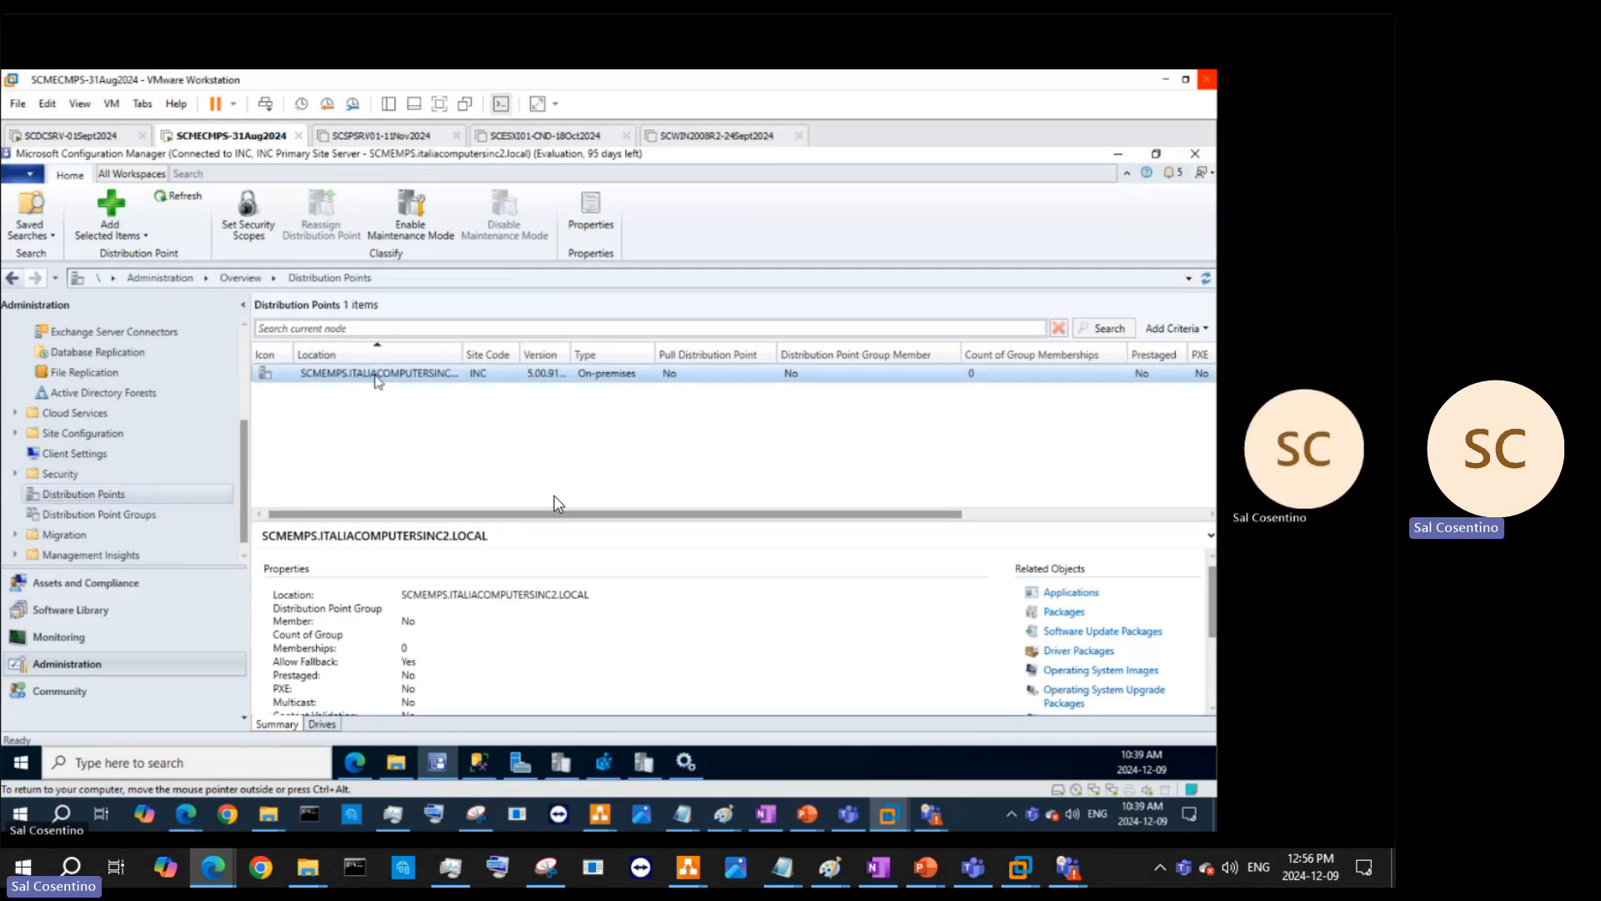
pyautogui.rightClick(376, 379)
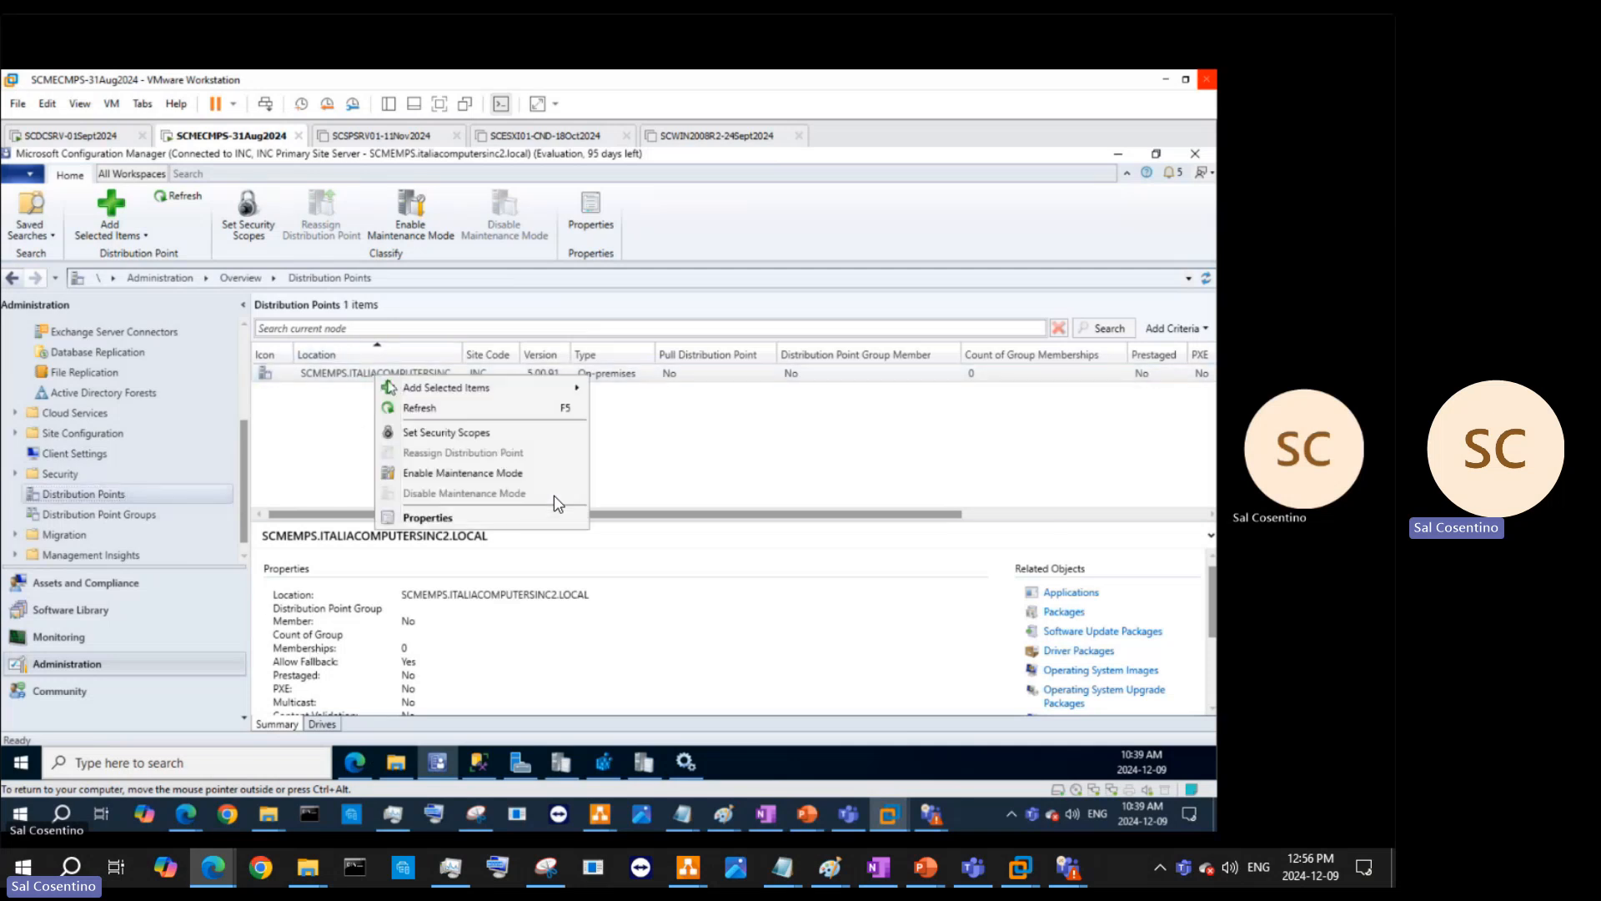
pyautogui.rightClick(309, 369)
pyautogui.click(417, 517)
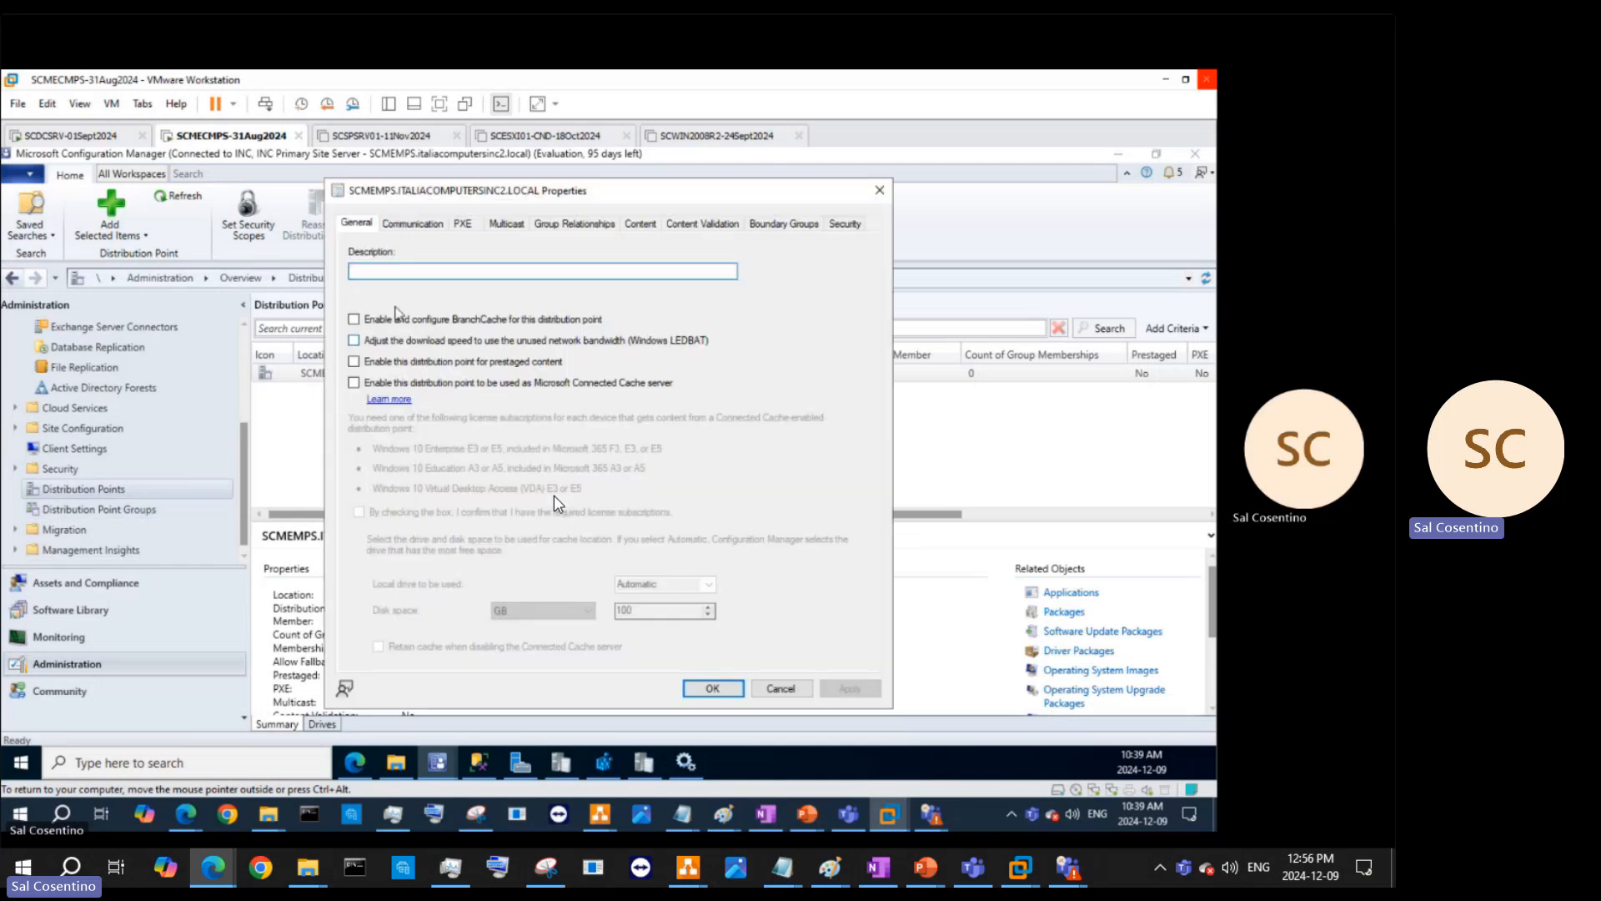
pyautogui.click(413, 224)
pyautogui.click(461, 223)
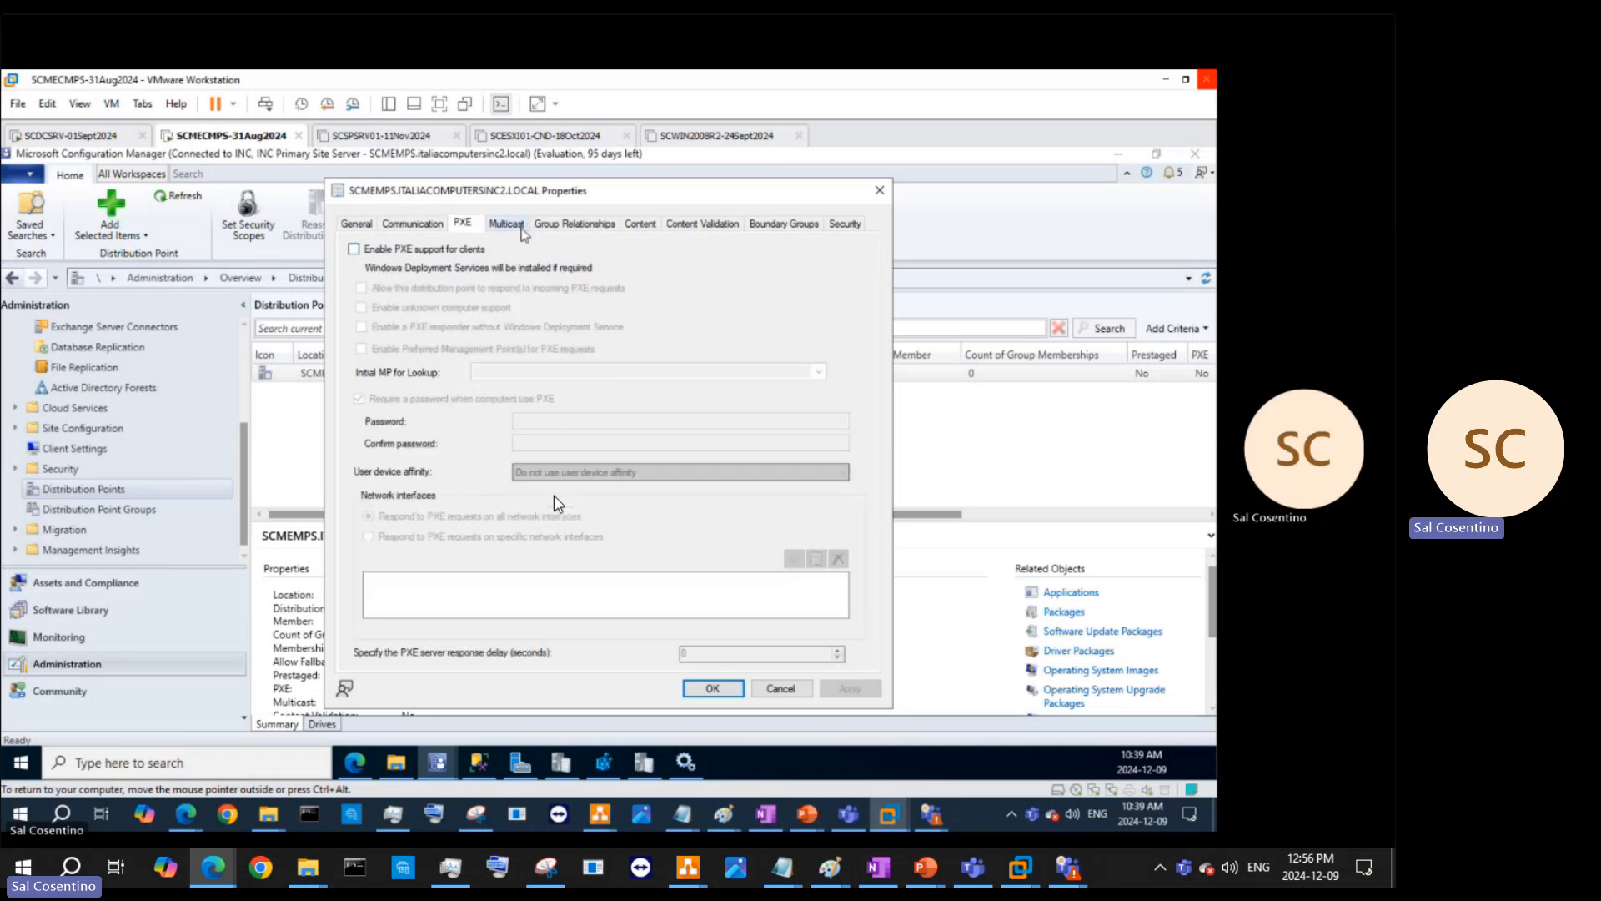
pyautogui.click(521, 224)
pyautogui.click(589, 223)
pyautogui.click(880, 190)
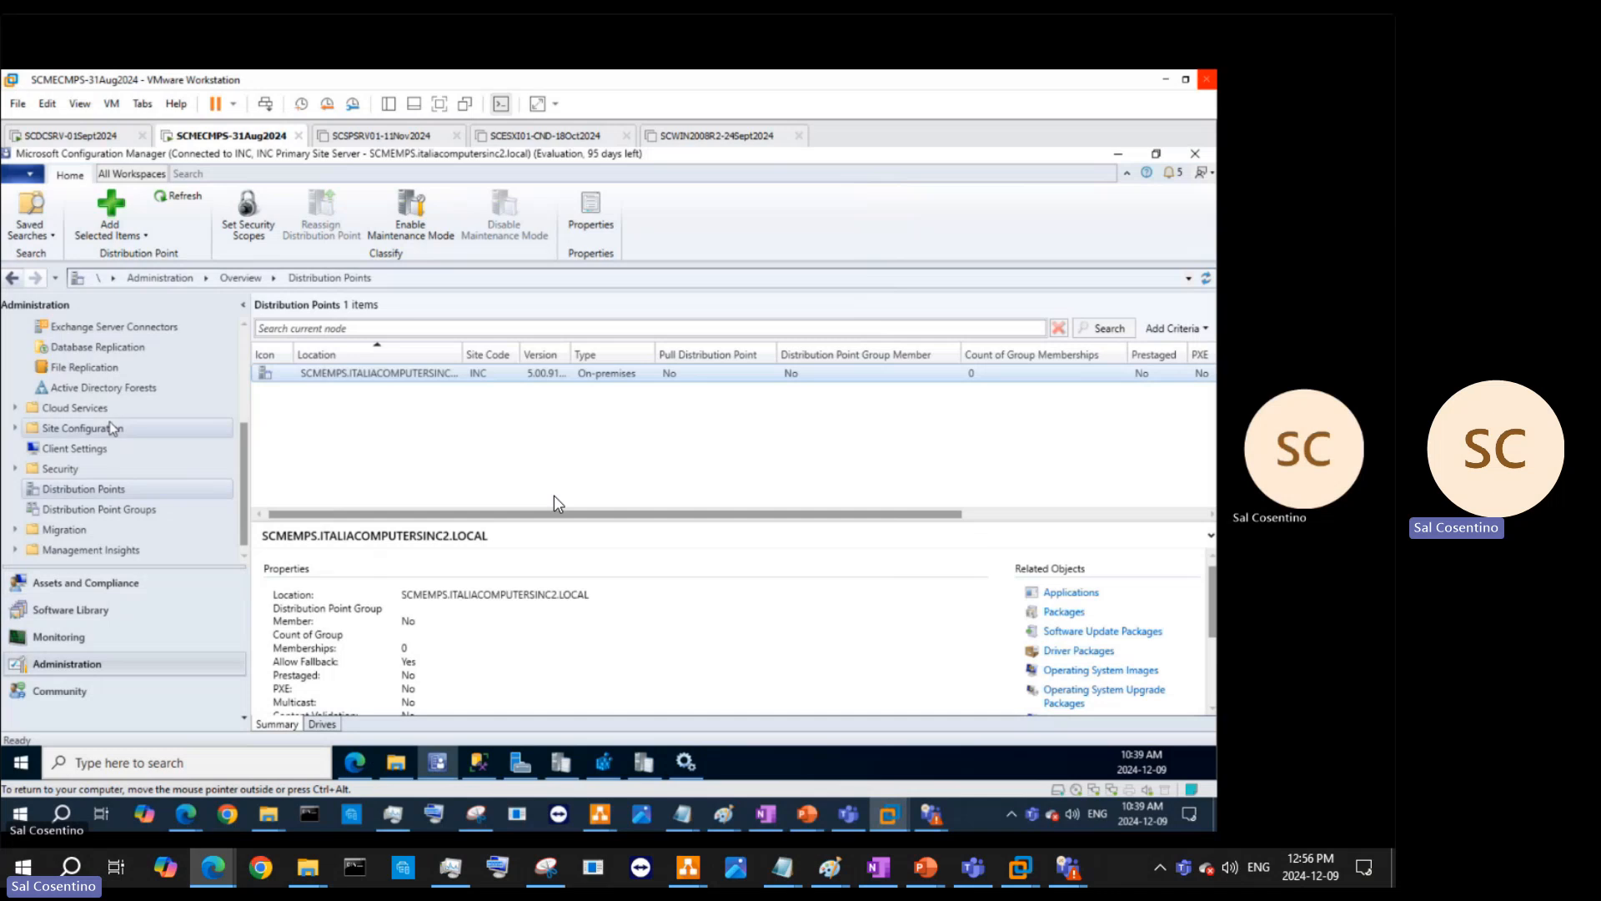
# - Expand Site Configuration and show the Servers and Site System Roles list
pyautogui.click(15, 407)
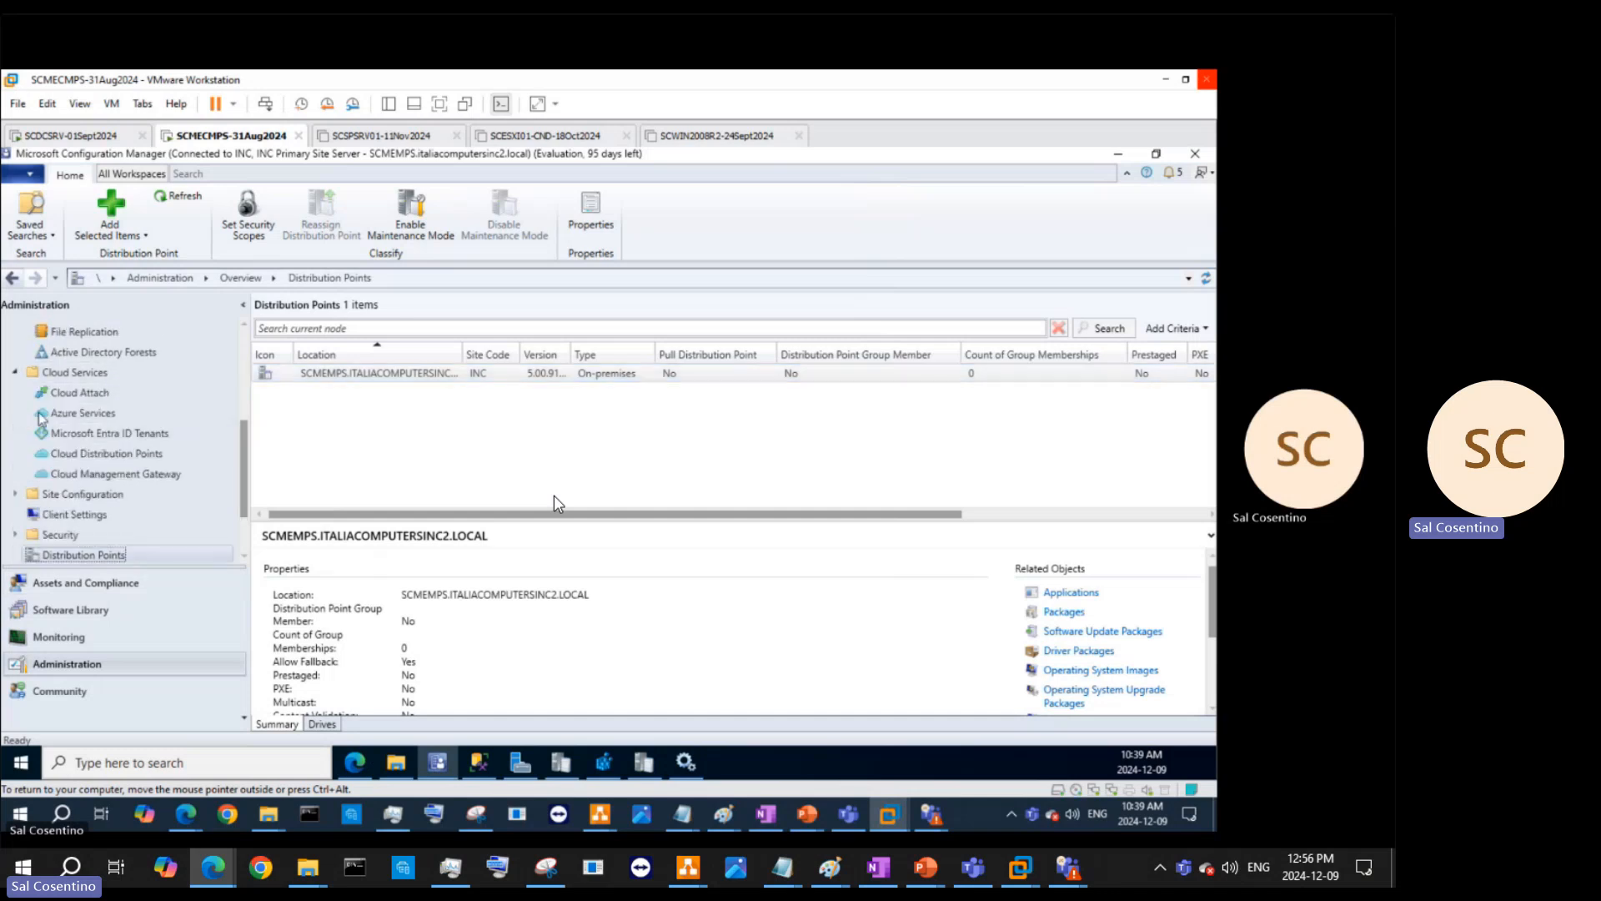
pyautogui.scroll(-1, 139, 427)
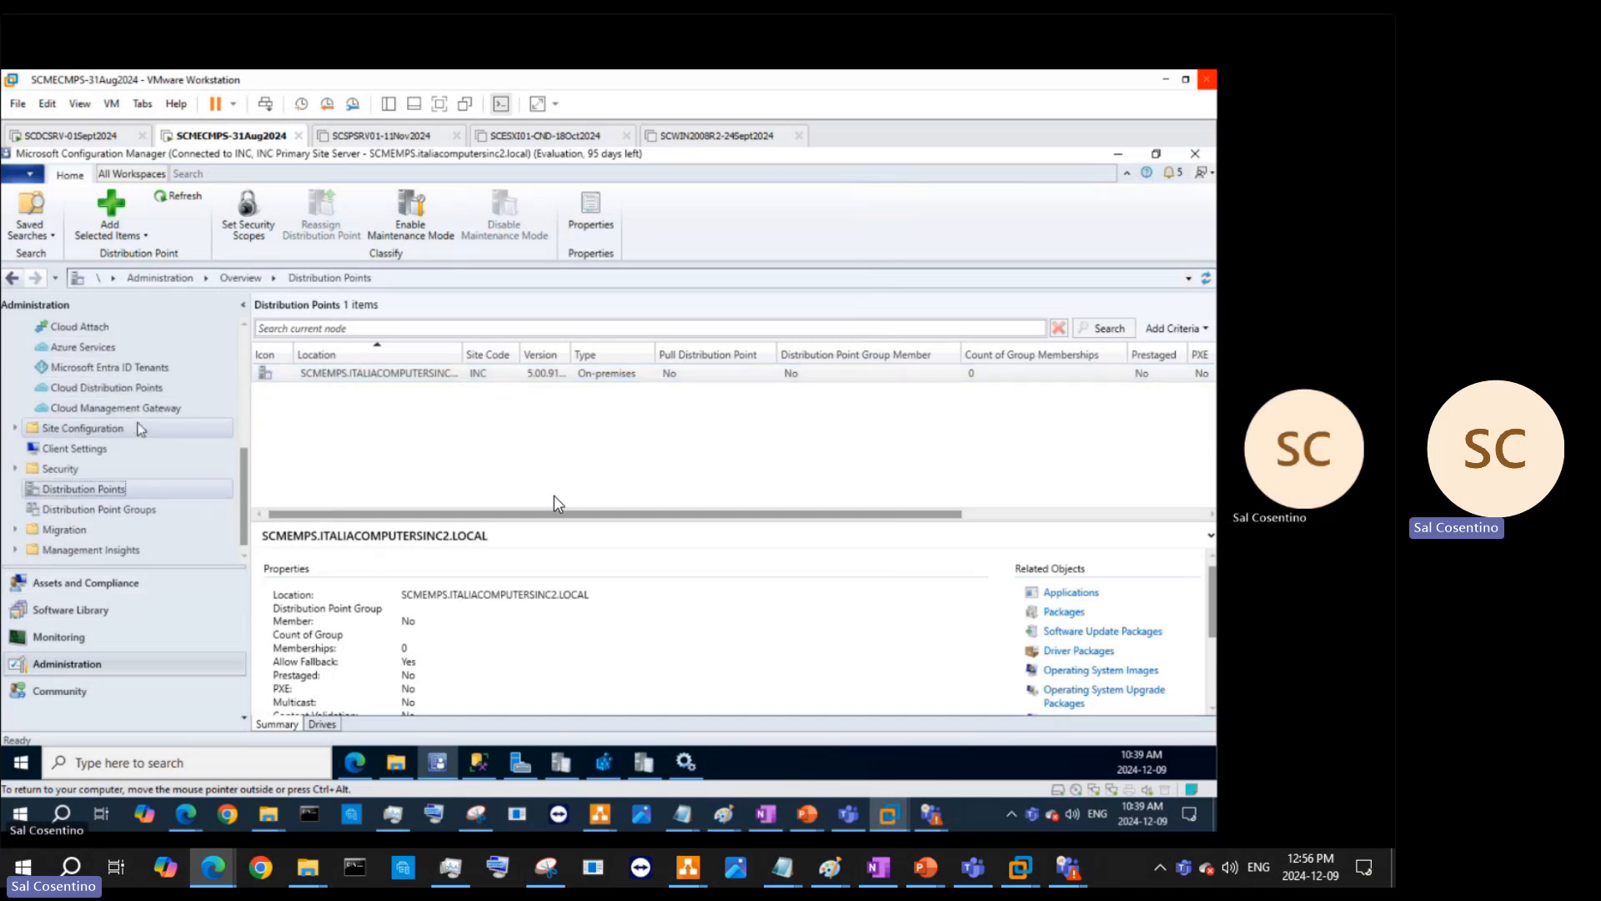
pyautogui.scroll(2, 167, 467)
pyautogui.scroll(-2, 167, 469)
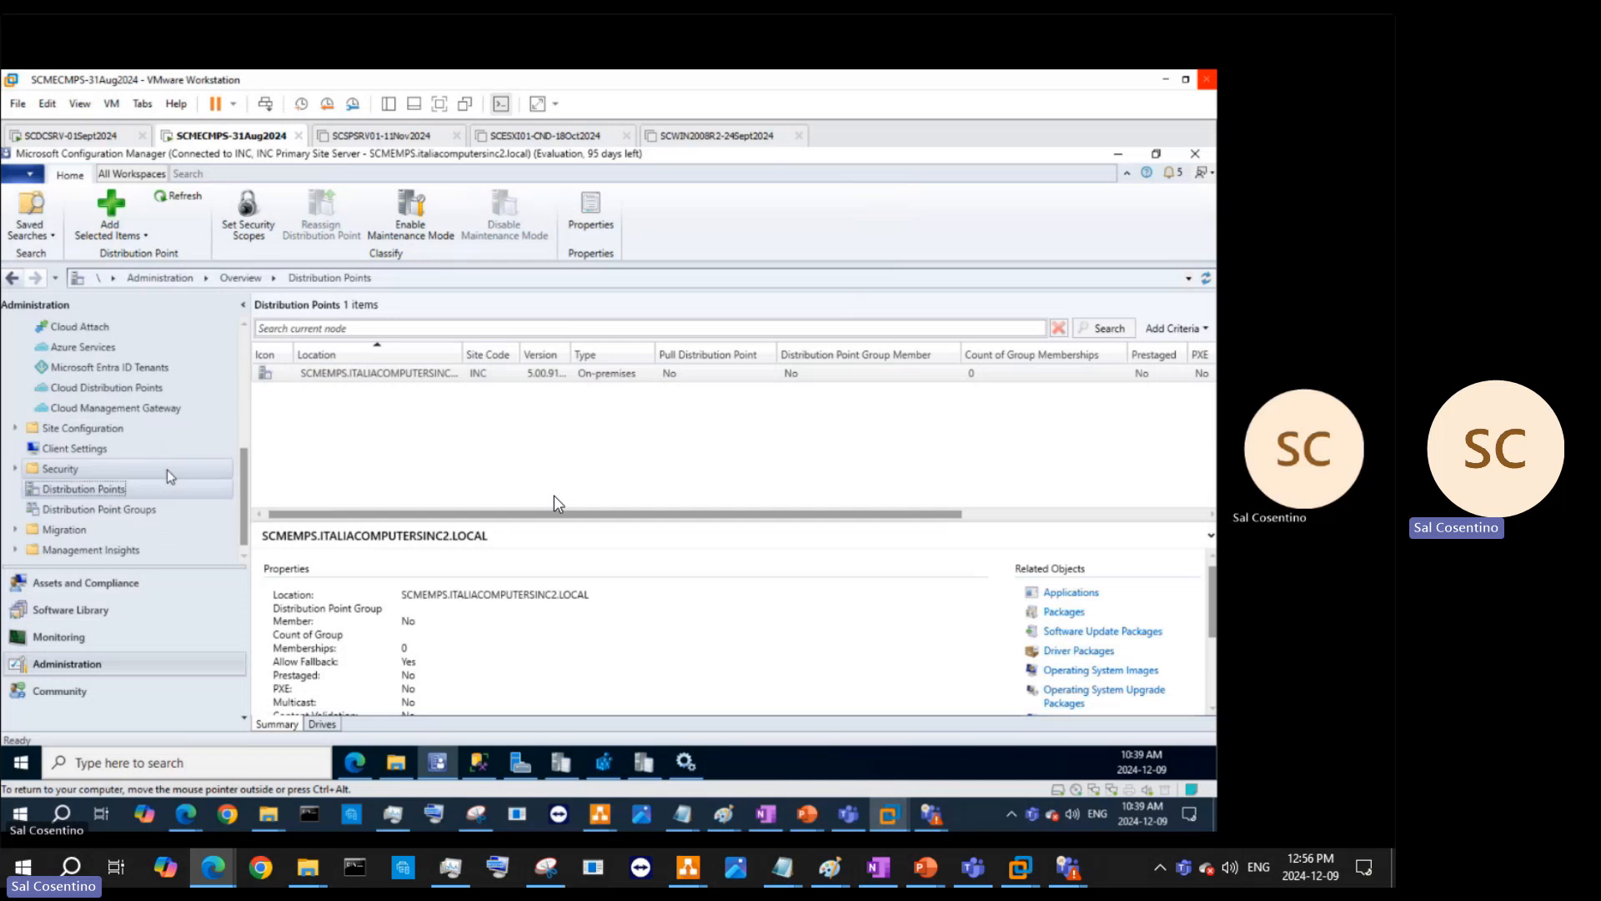
pyautogui.scroll(3, 171, 476)
pyautogui.scroll(3, 167, 458)
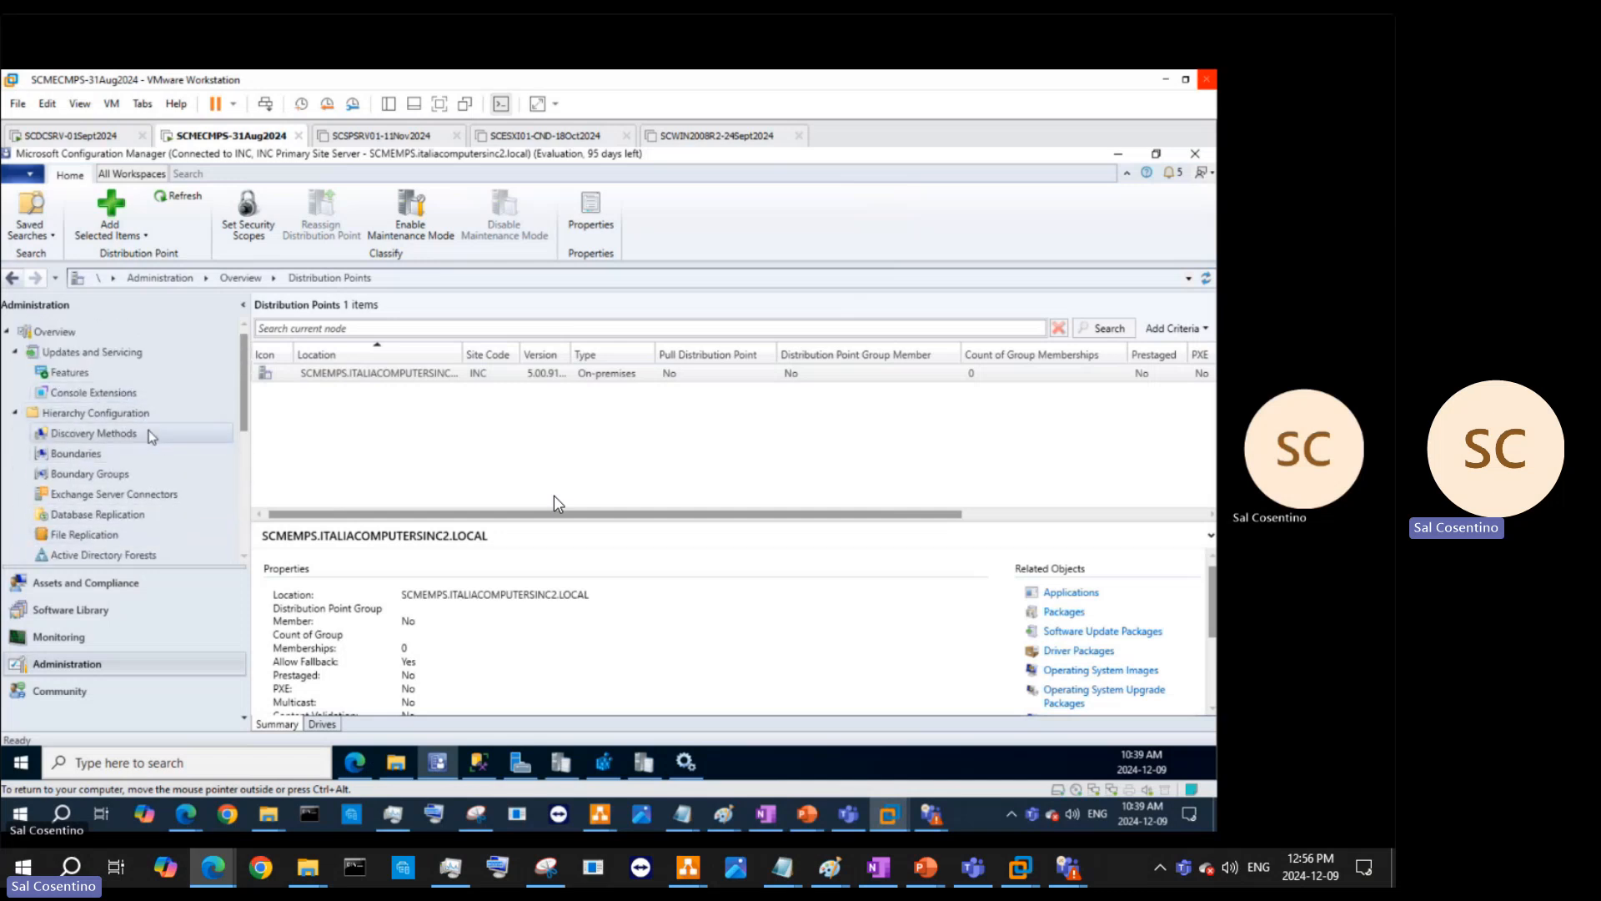
pyautogui.scroll(-5, 151, 435)
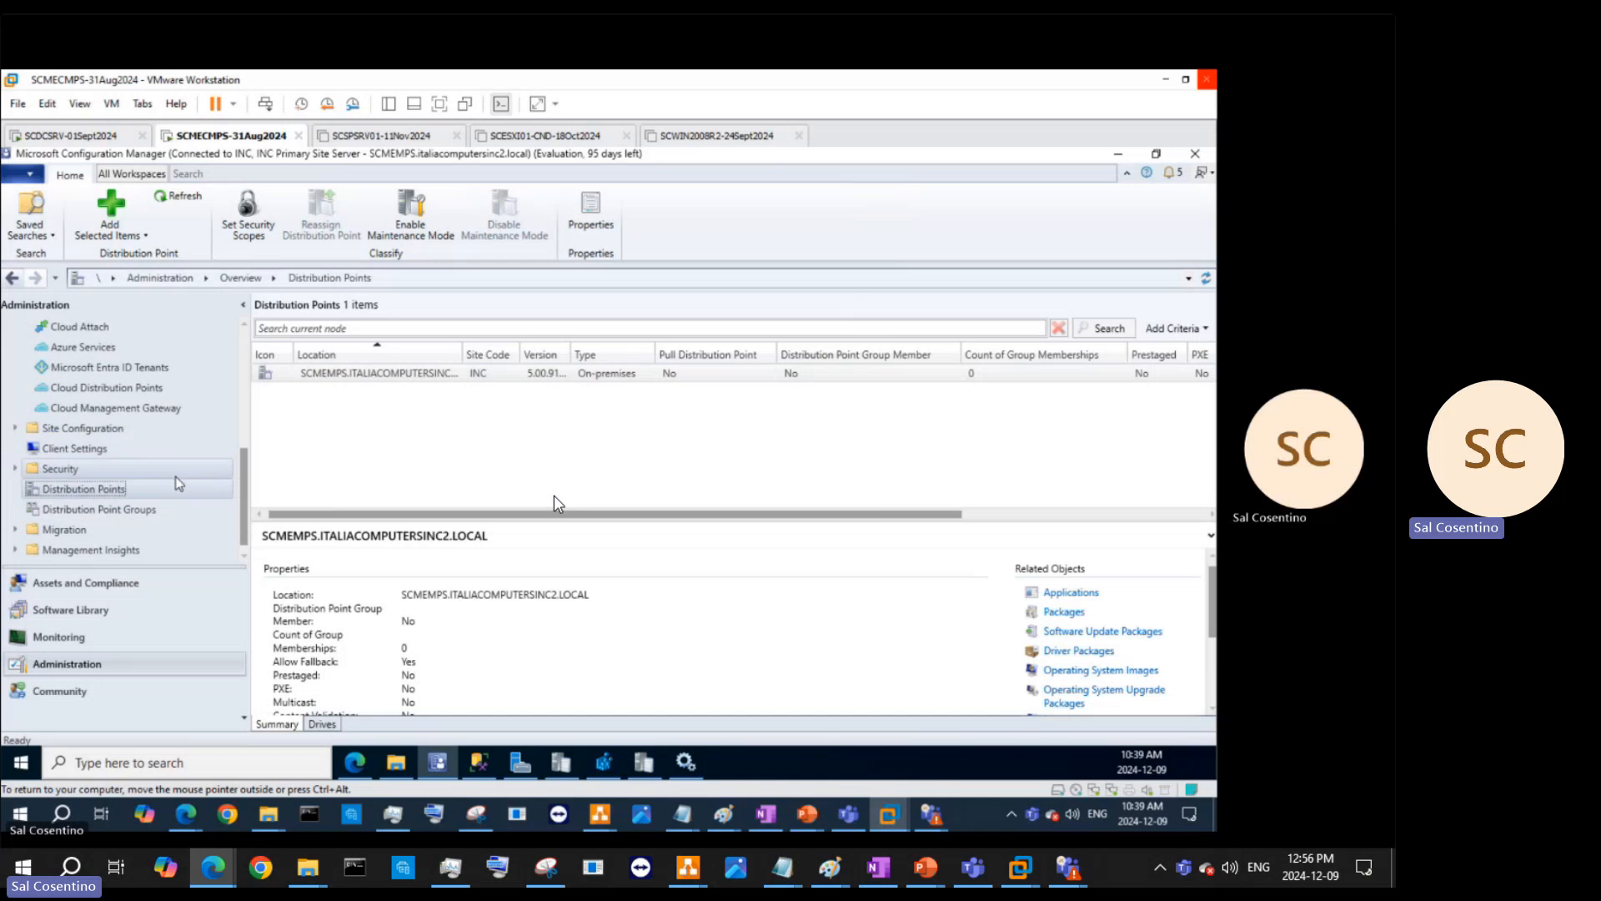
pyautogui.click(15, 428)
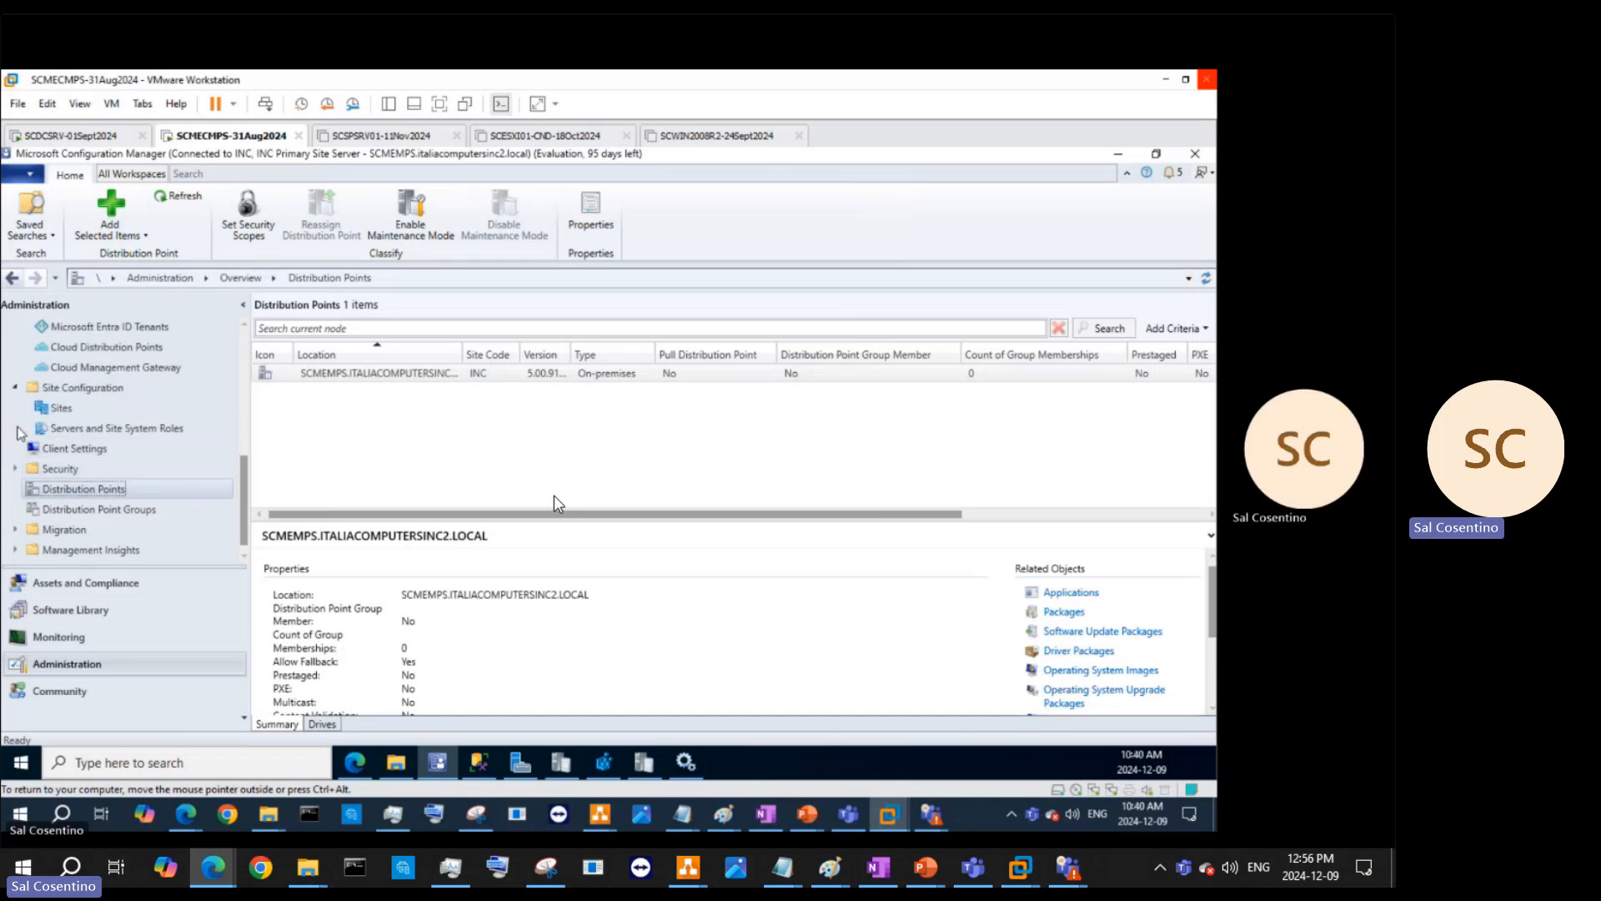
pyautogui.click(61, 408)
pyautogui.click(72, 428)
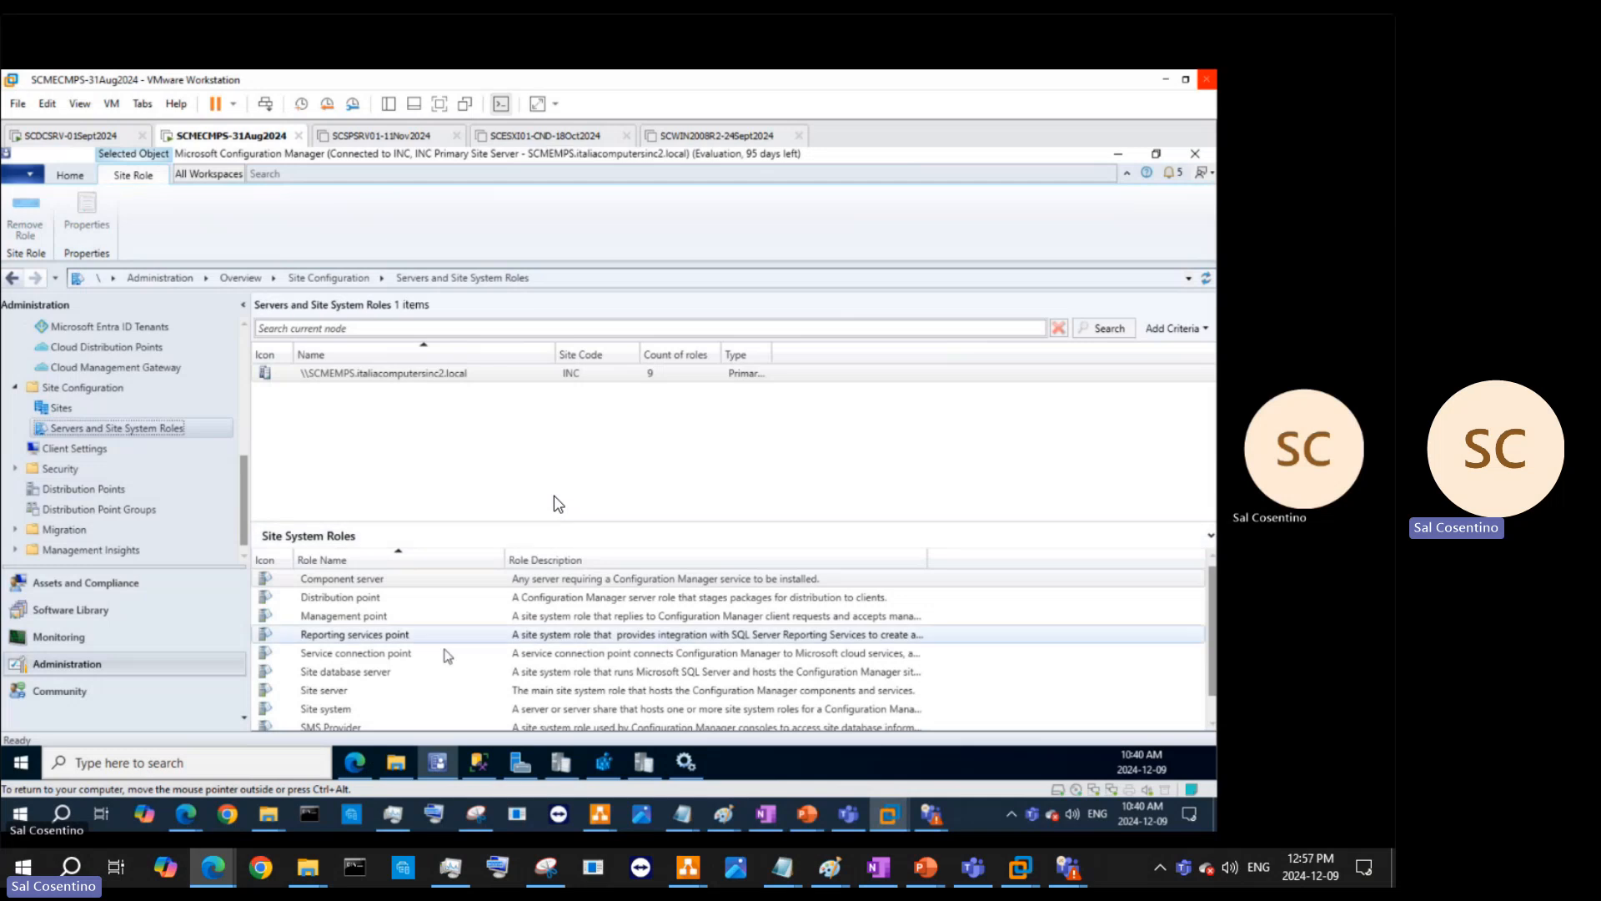
# - Refresh the SCMEMPS server's roles and open the Distribution point role's properties
pyautogui.scroll(-1, 489, 619)
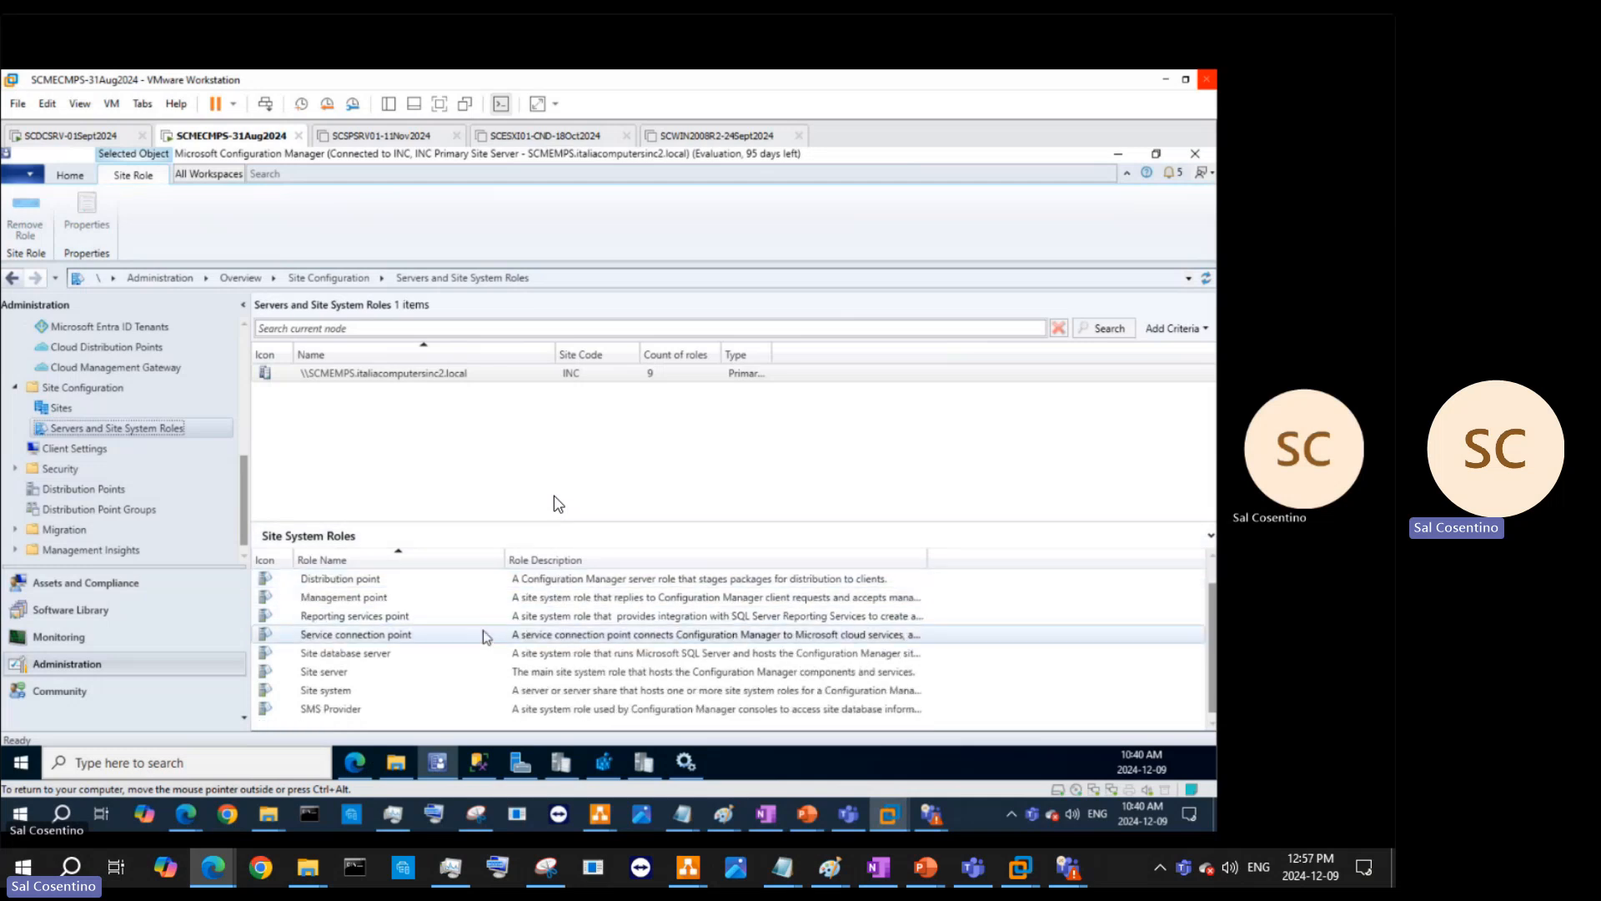
pyautogui.scroll(1, 484, 631)
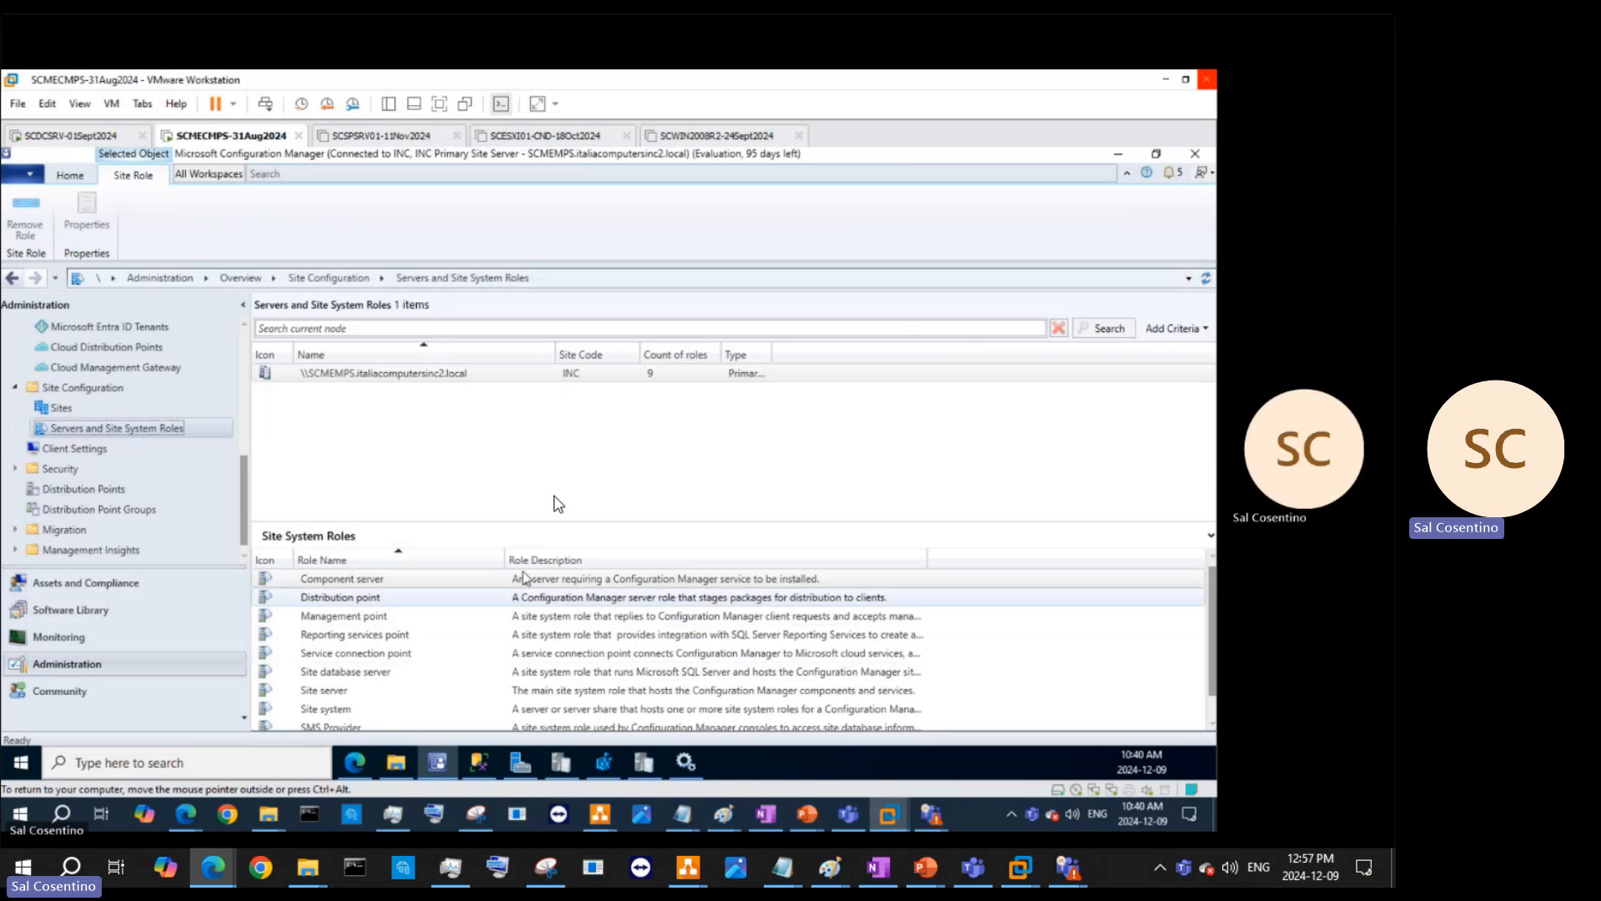
pyautogui.click(404, 375)
pyautogui.rightClick(402, 377)
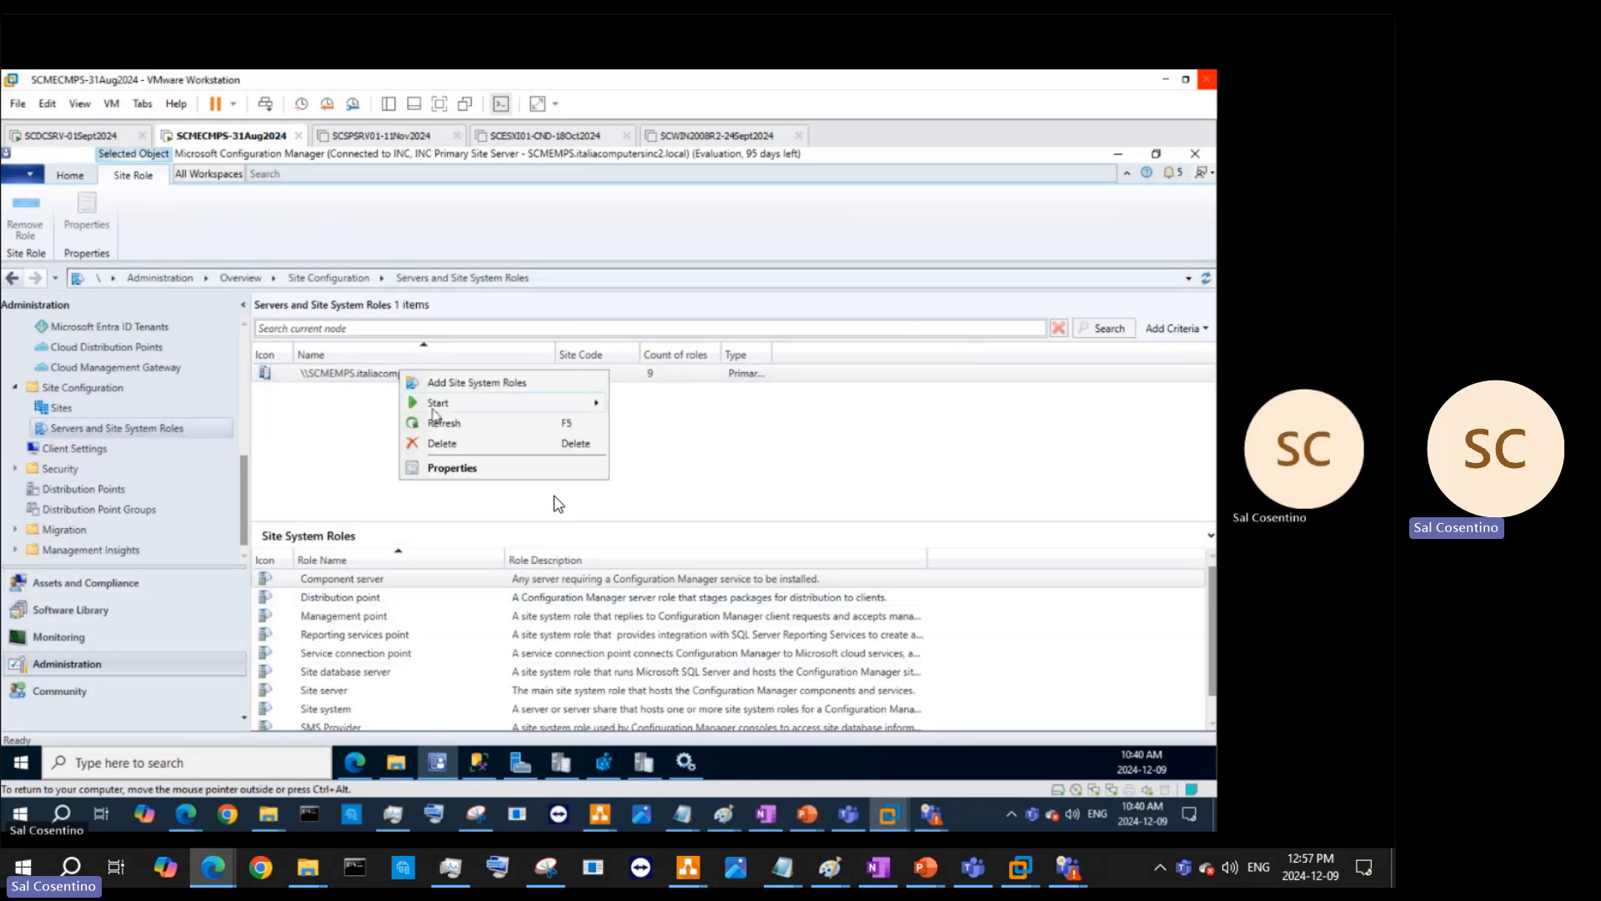
pyautogui.moveTo(433, 408)
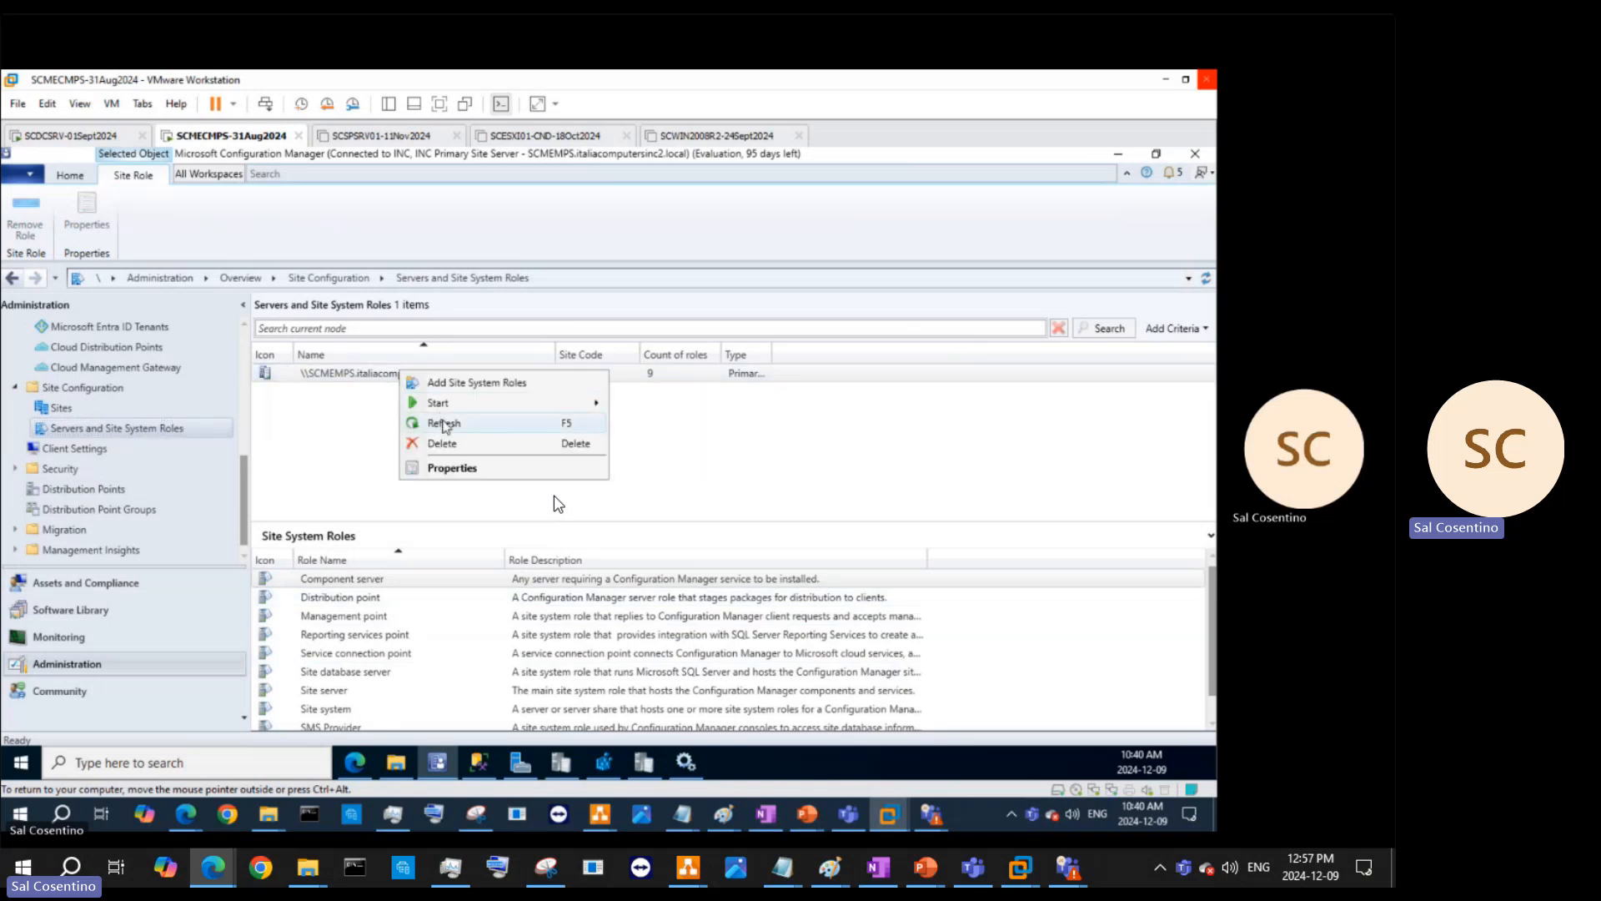
pyautogui.click(442, 423)
pyautogui.rightClick(330, 599)
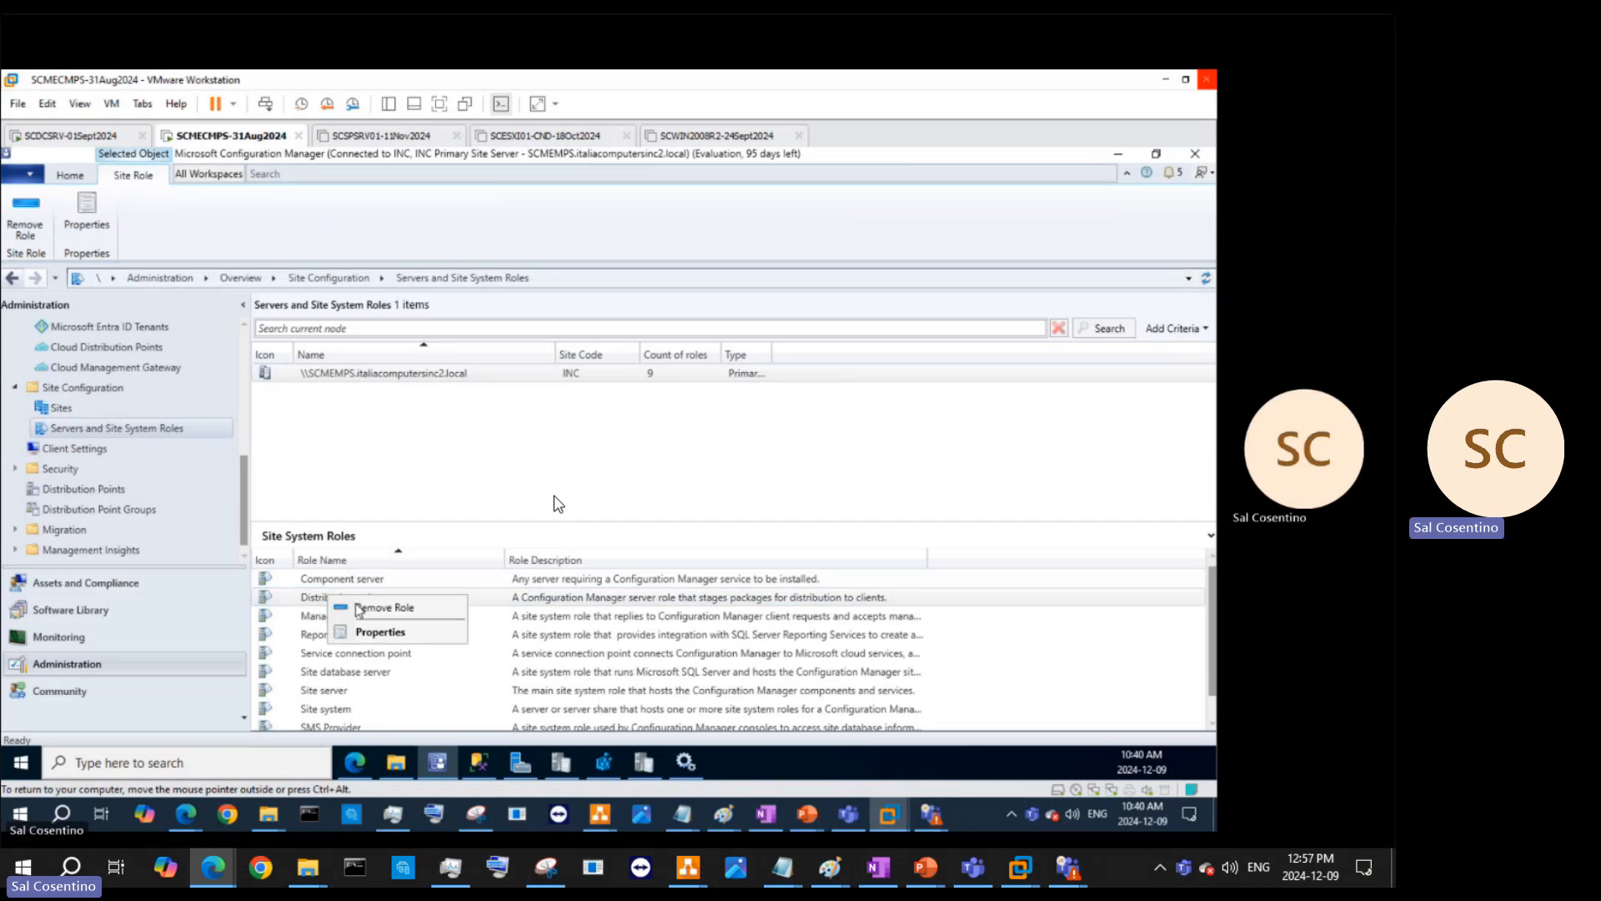
pyautogui.click(384, 635)
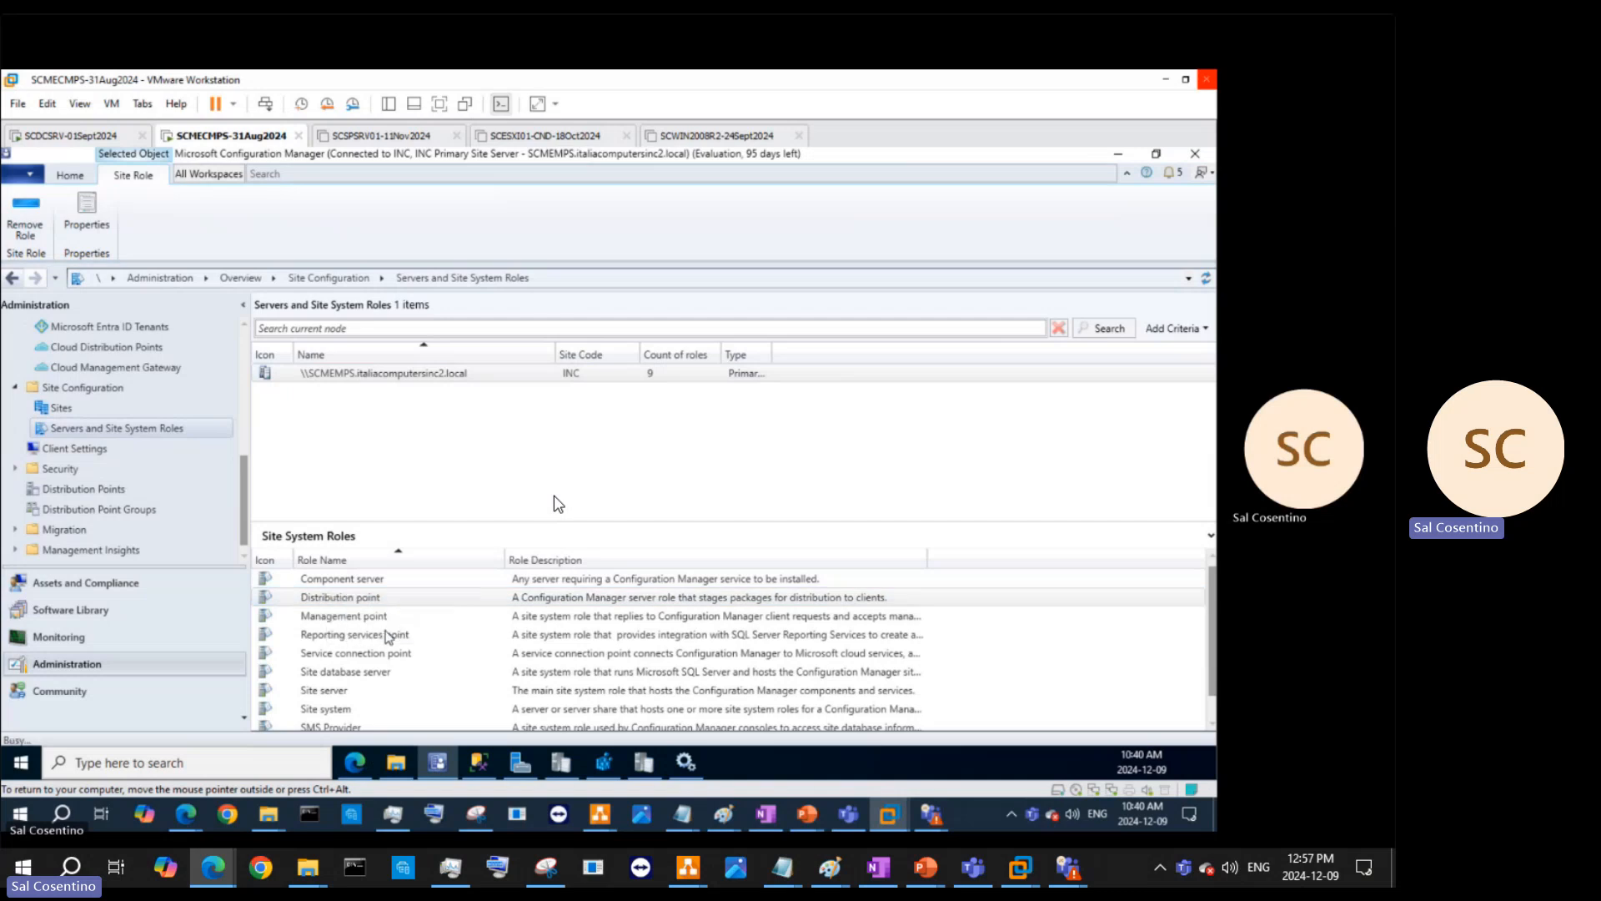
# - Close the role properties, widen the Role Description column, and enlarge the Site System Roles pane
pyautogui.press('Escape')
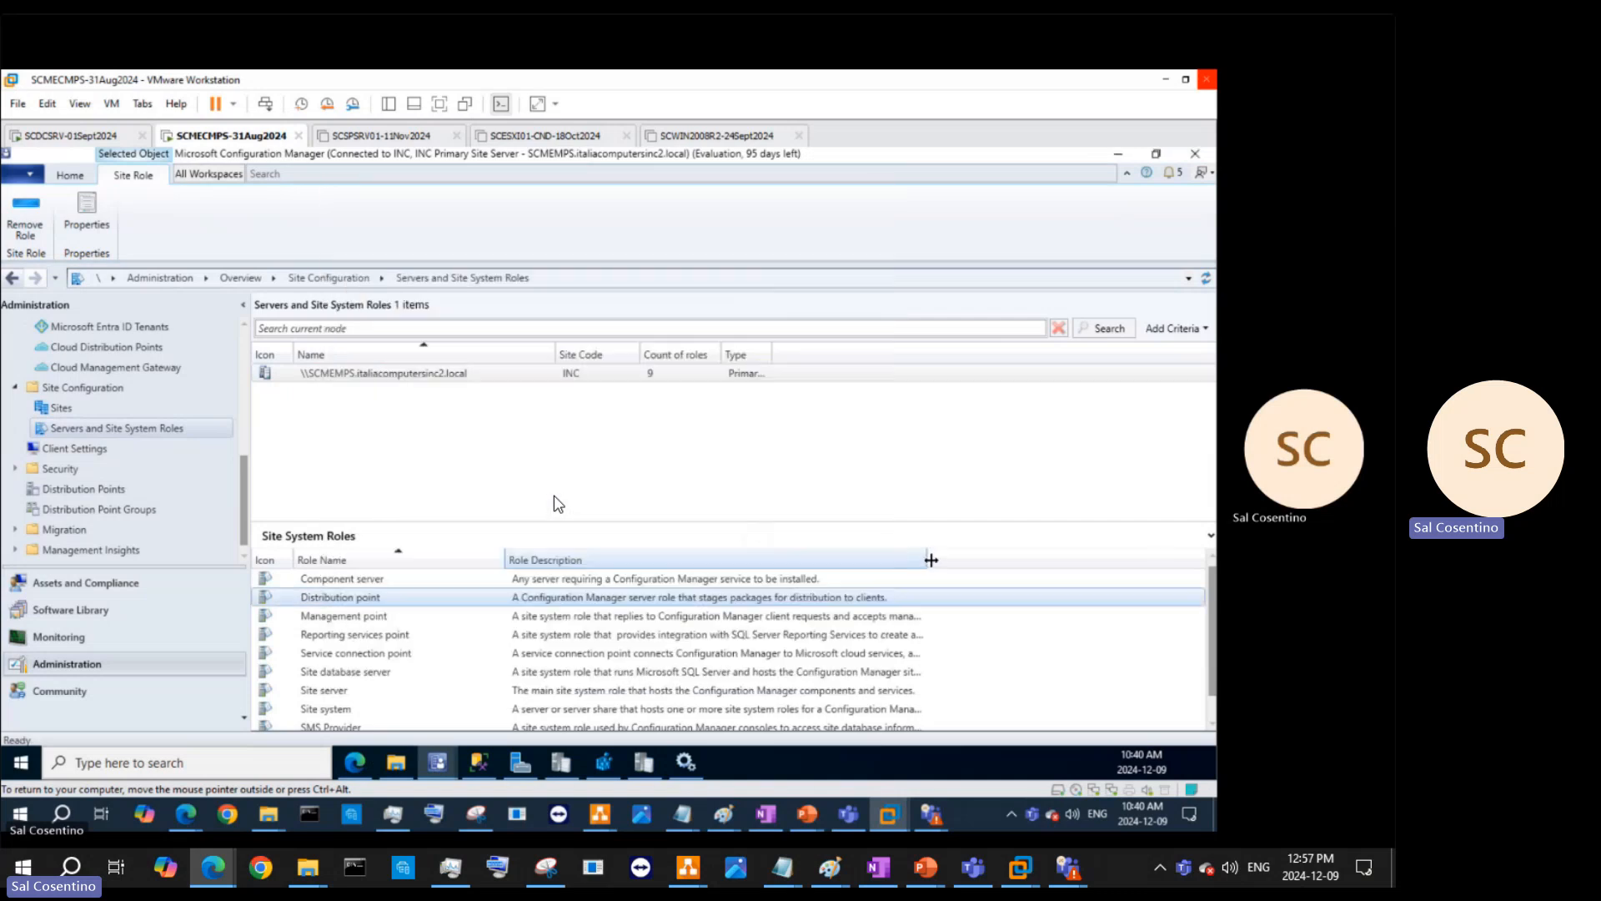
pyautogui.moveTo(928, 561); pyautogui.dragTo(1156, 561)
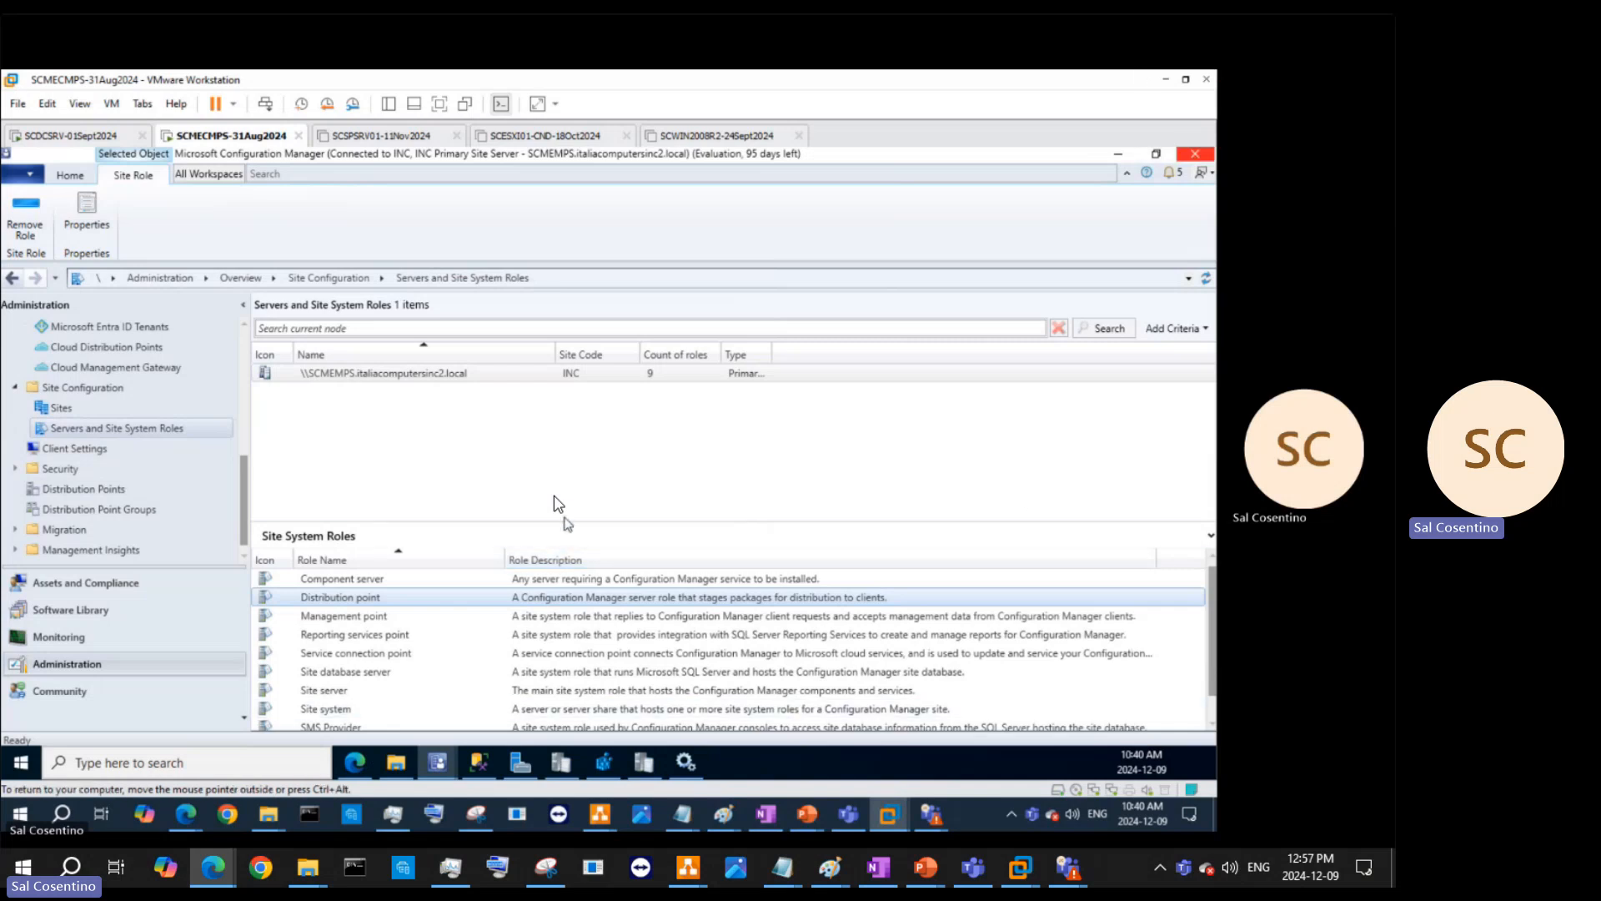
pyautogui.moveTo(557, 524); pyautogui.dragTo(550, 405)
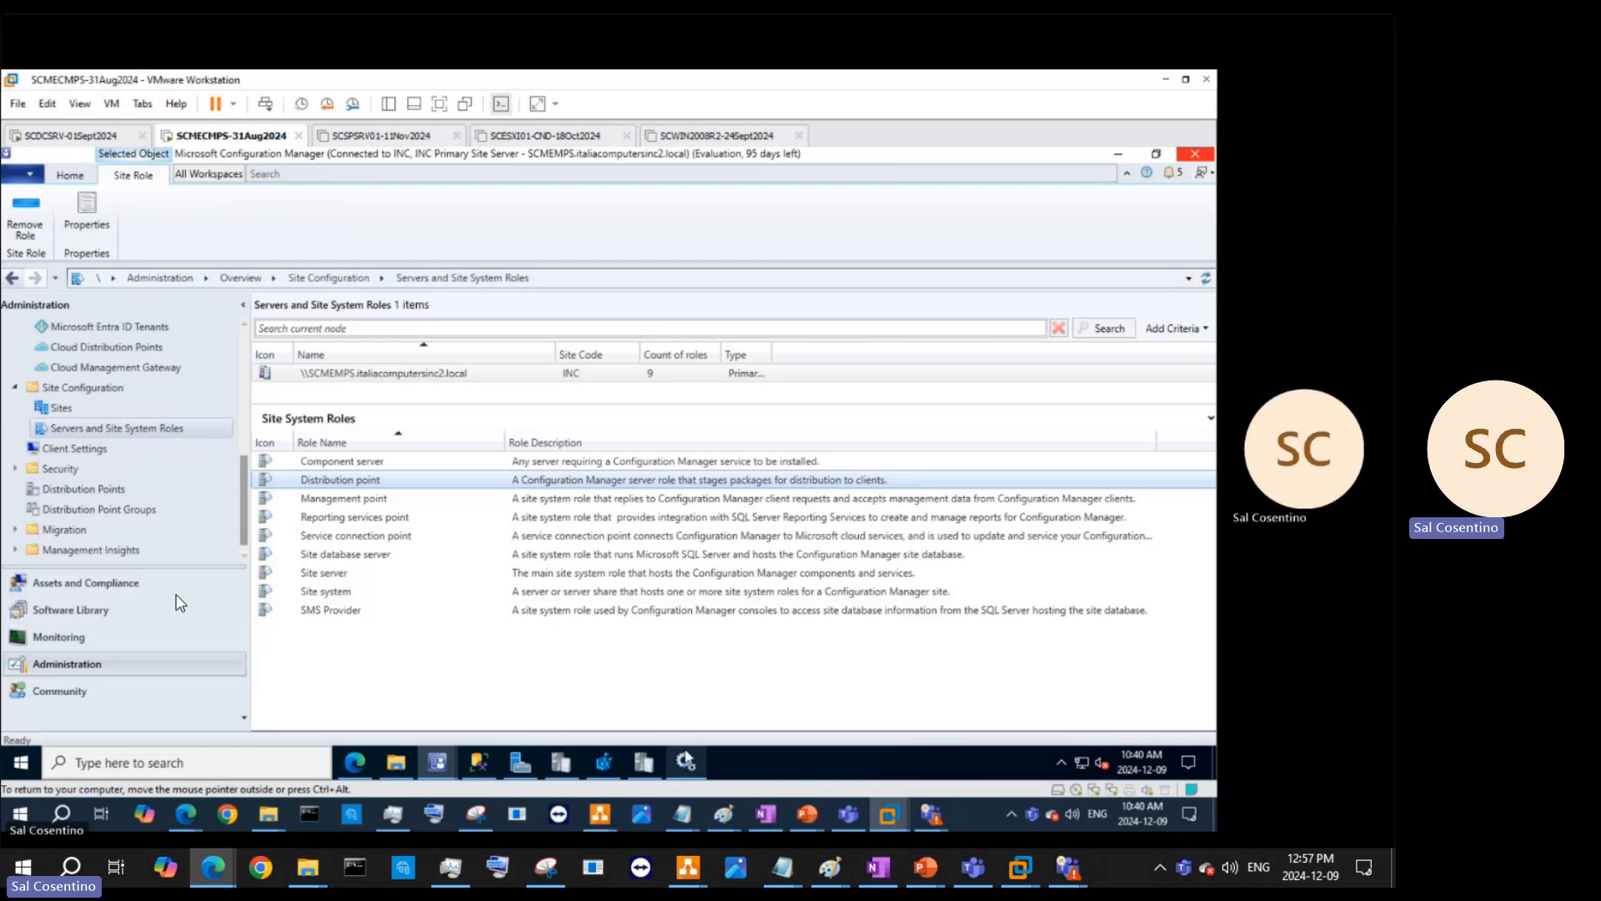
pyautogui.moveTo(627, 777)
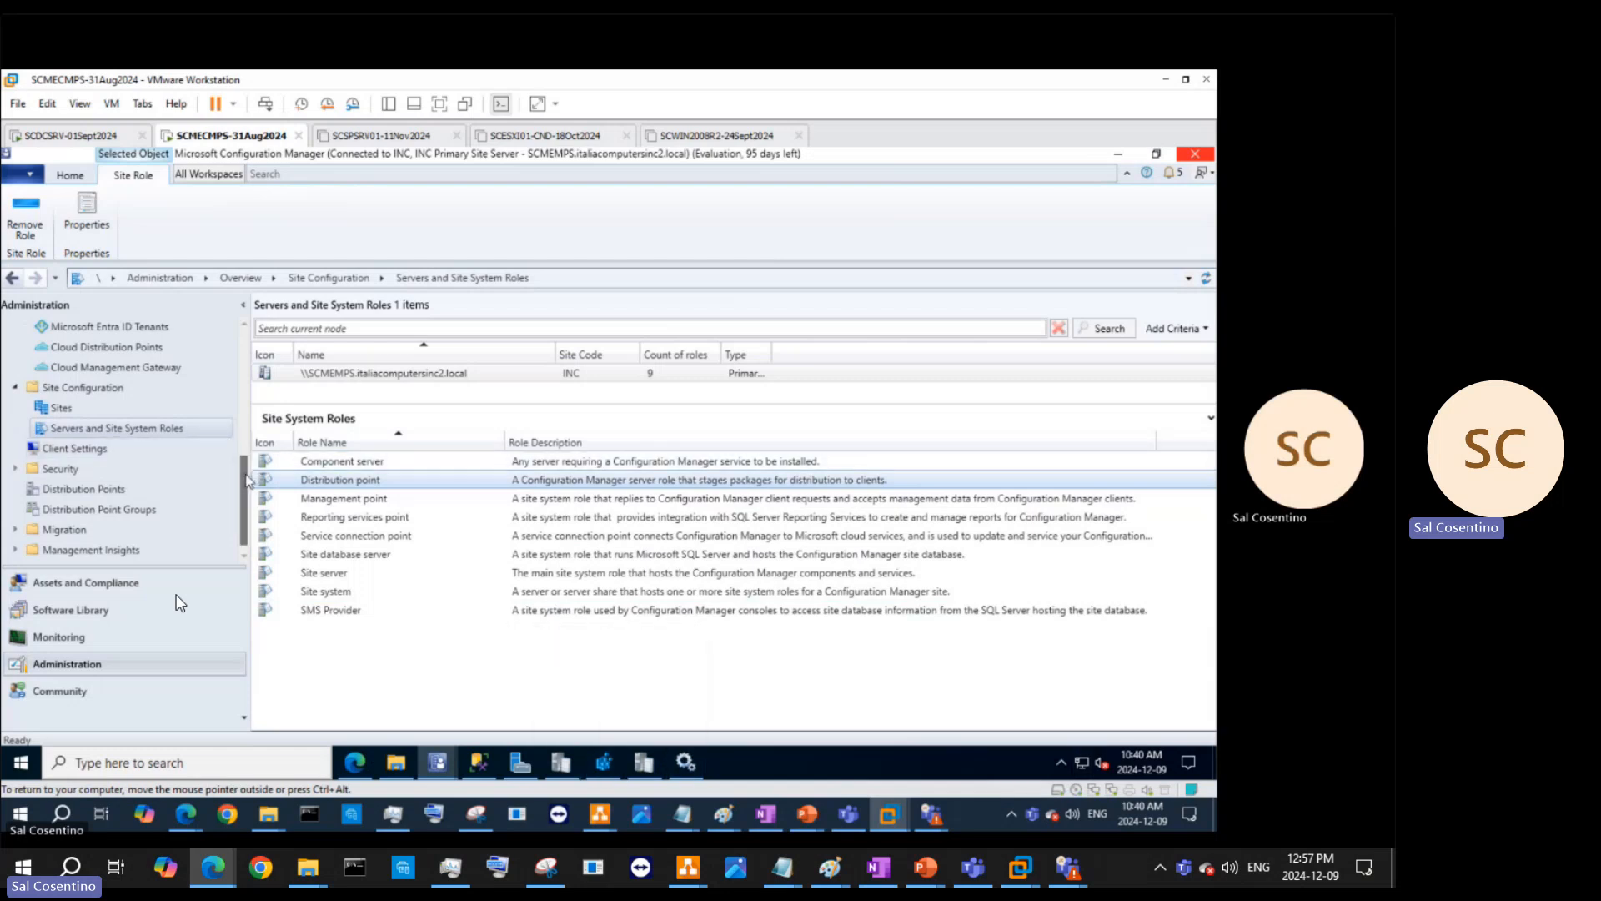
pyautogui.scroll(5, 246, 478)
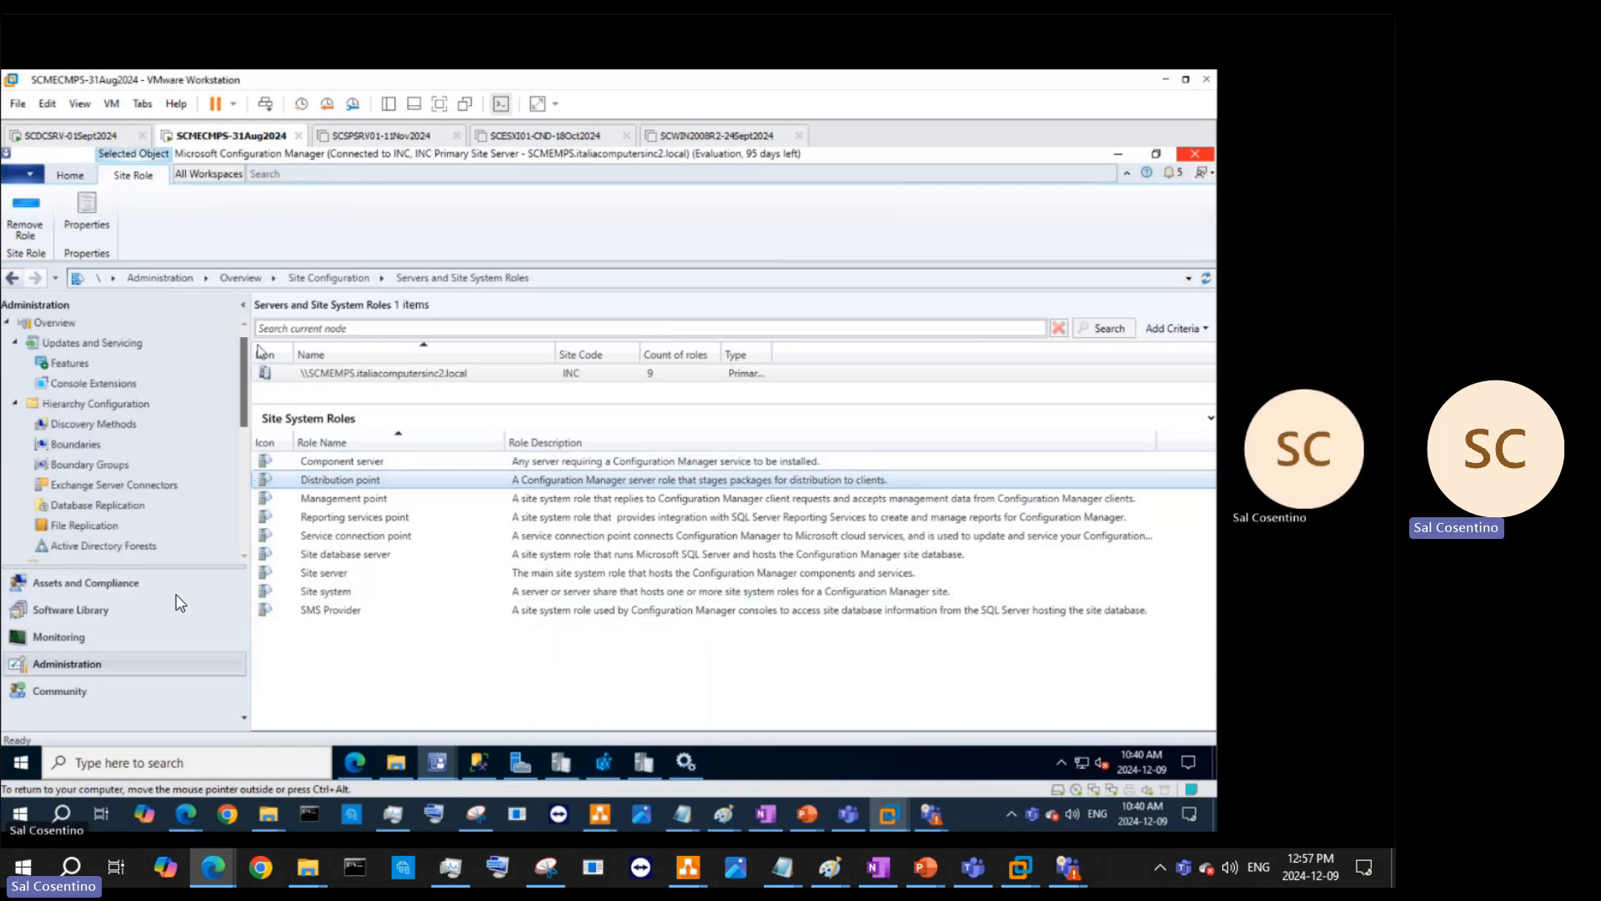
# - Show Updates and Servicing, enlarge the updates list, and view the 2403 Hotfix Rollup details
pyautogui.click(127, 373)
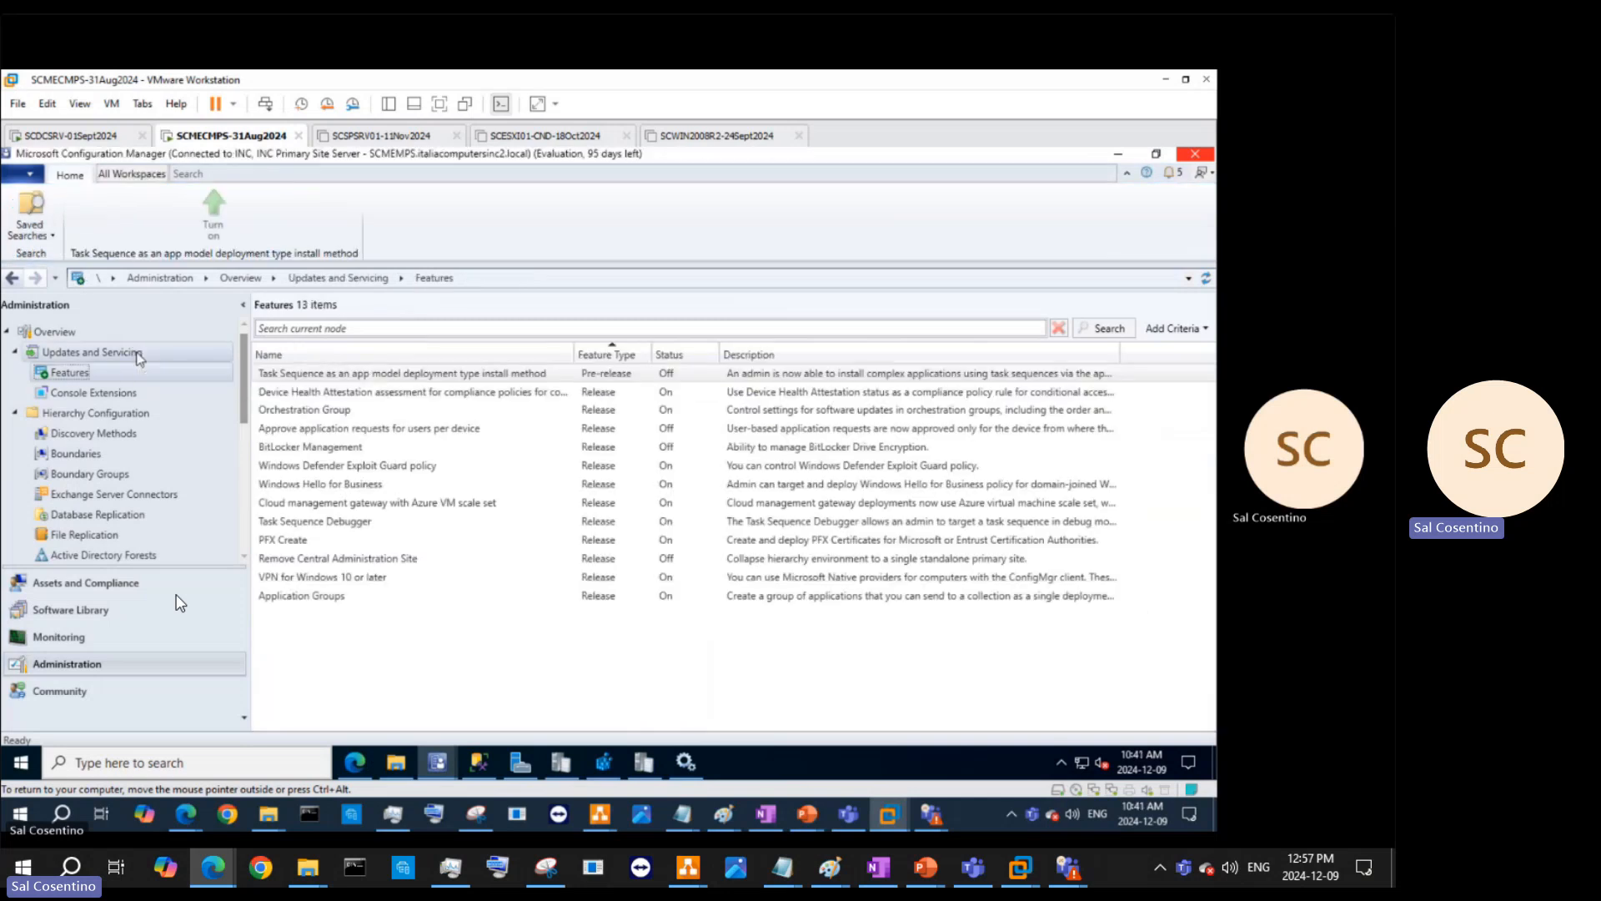
pyautogui.click(138, 354)
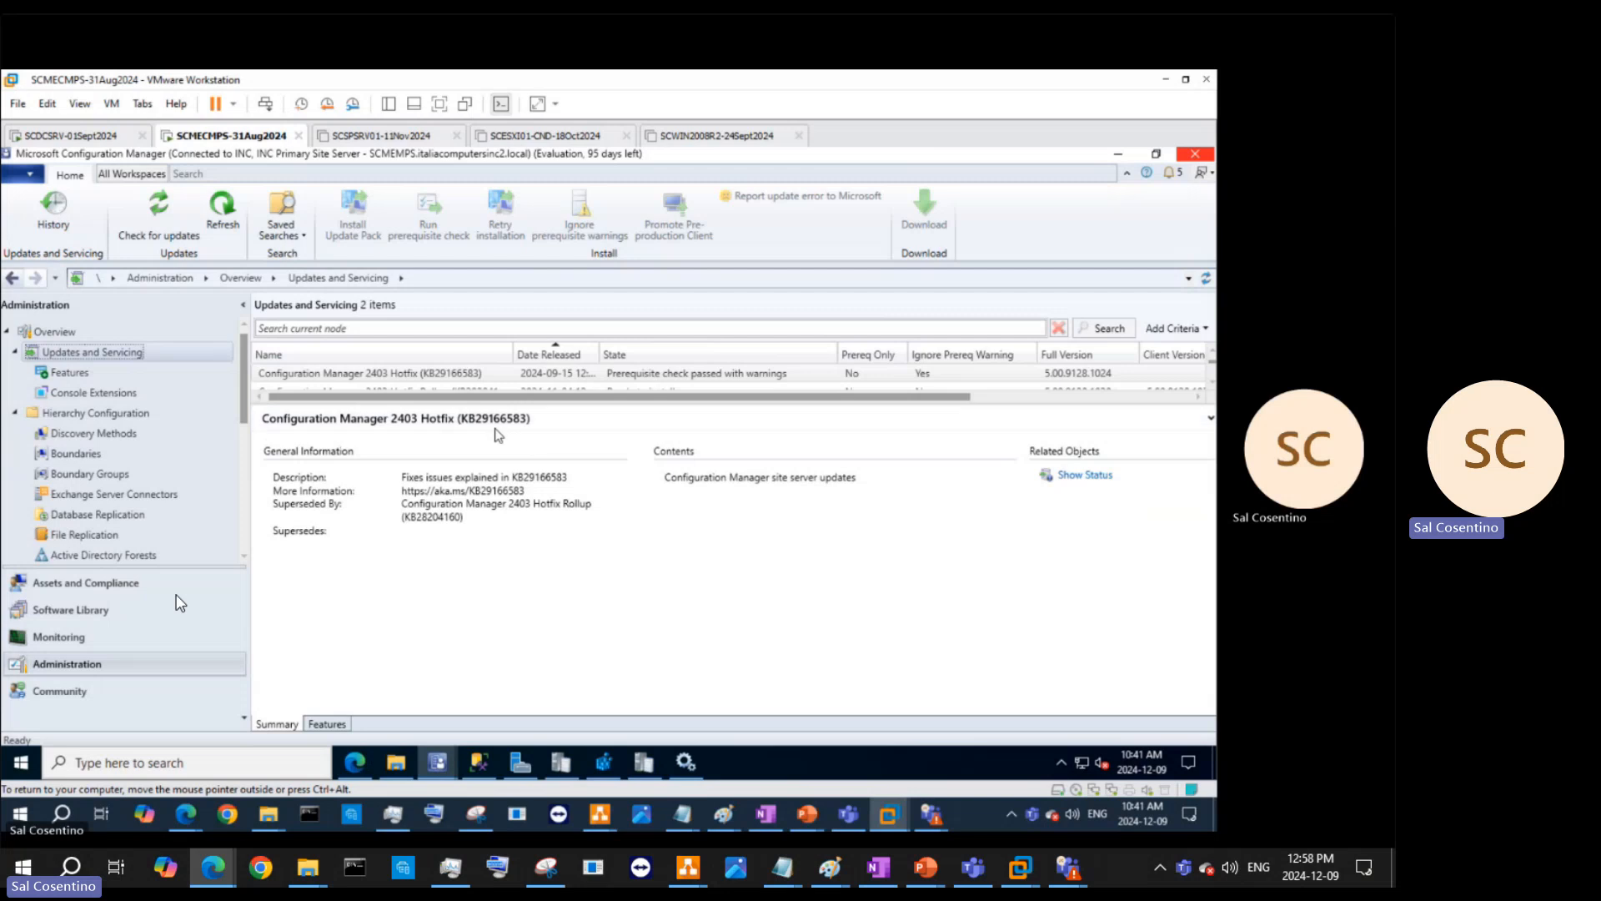
pyautogui.moveTo(761, 402); pyautogui.dragTo(761, 525)
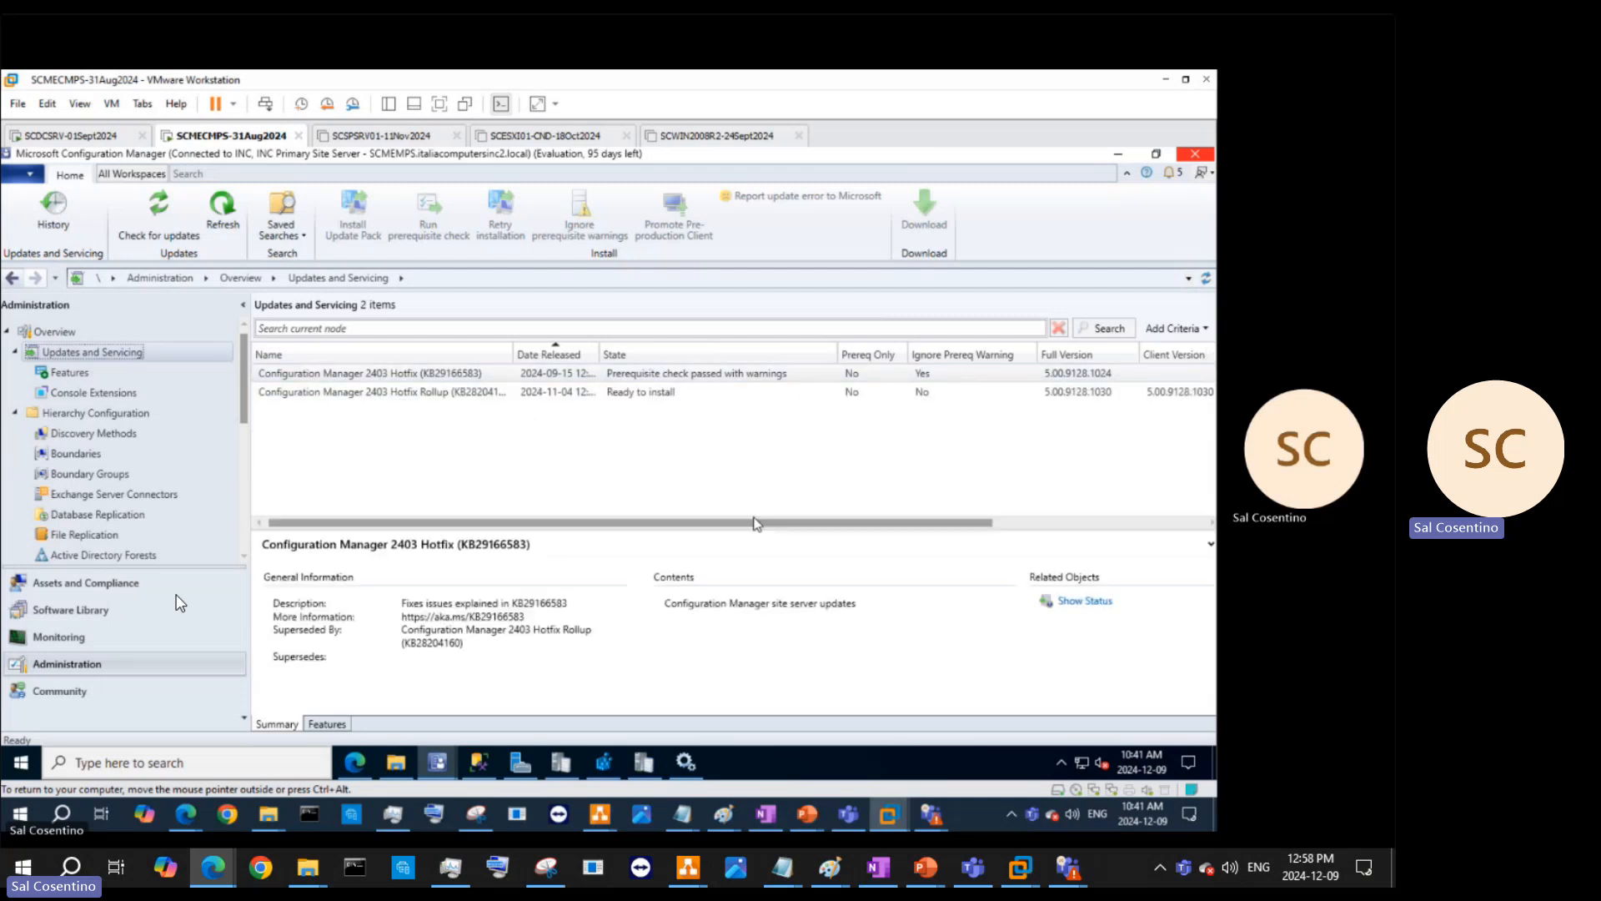
pyautogui.click(427, 392)
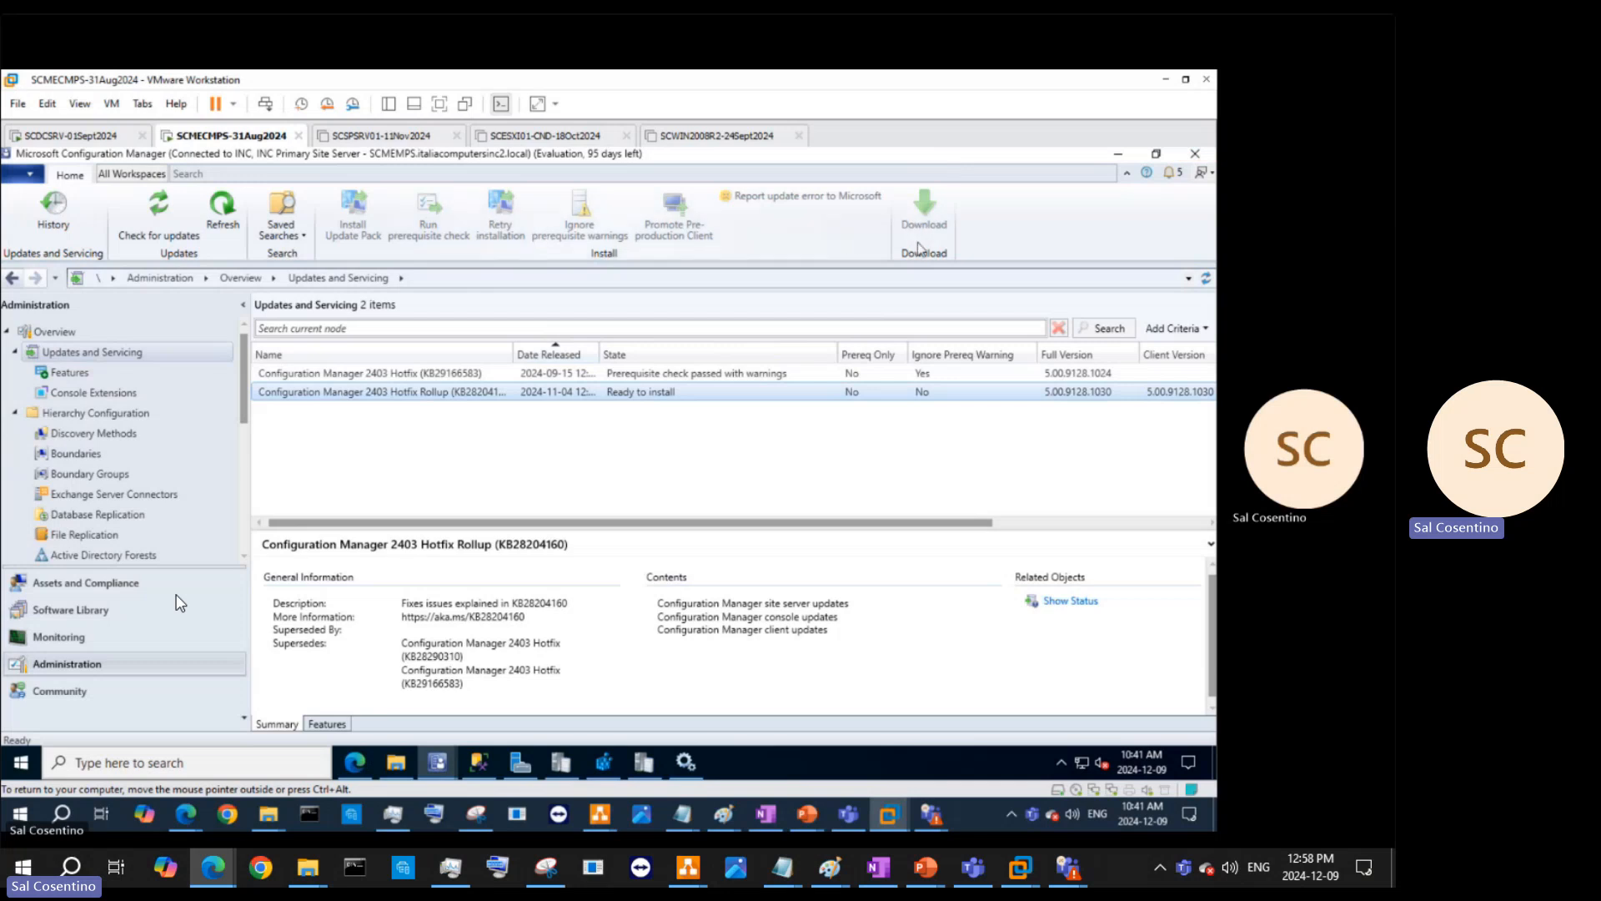
# - Check the site for new updates, close the Trace Log tool, and refresh the updates list
pyautogui.rightClick(691, 397)
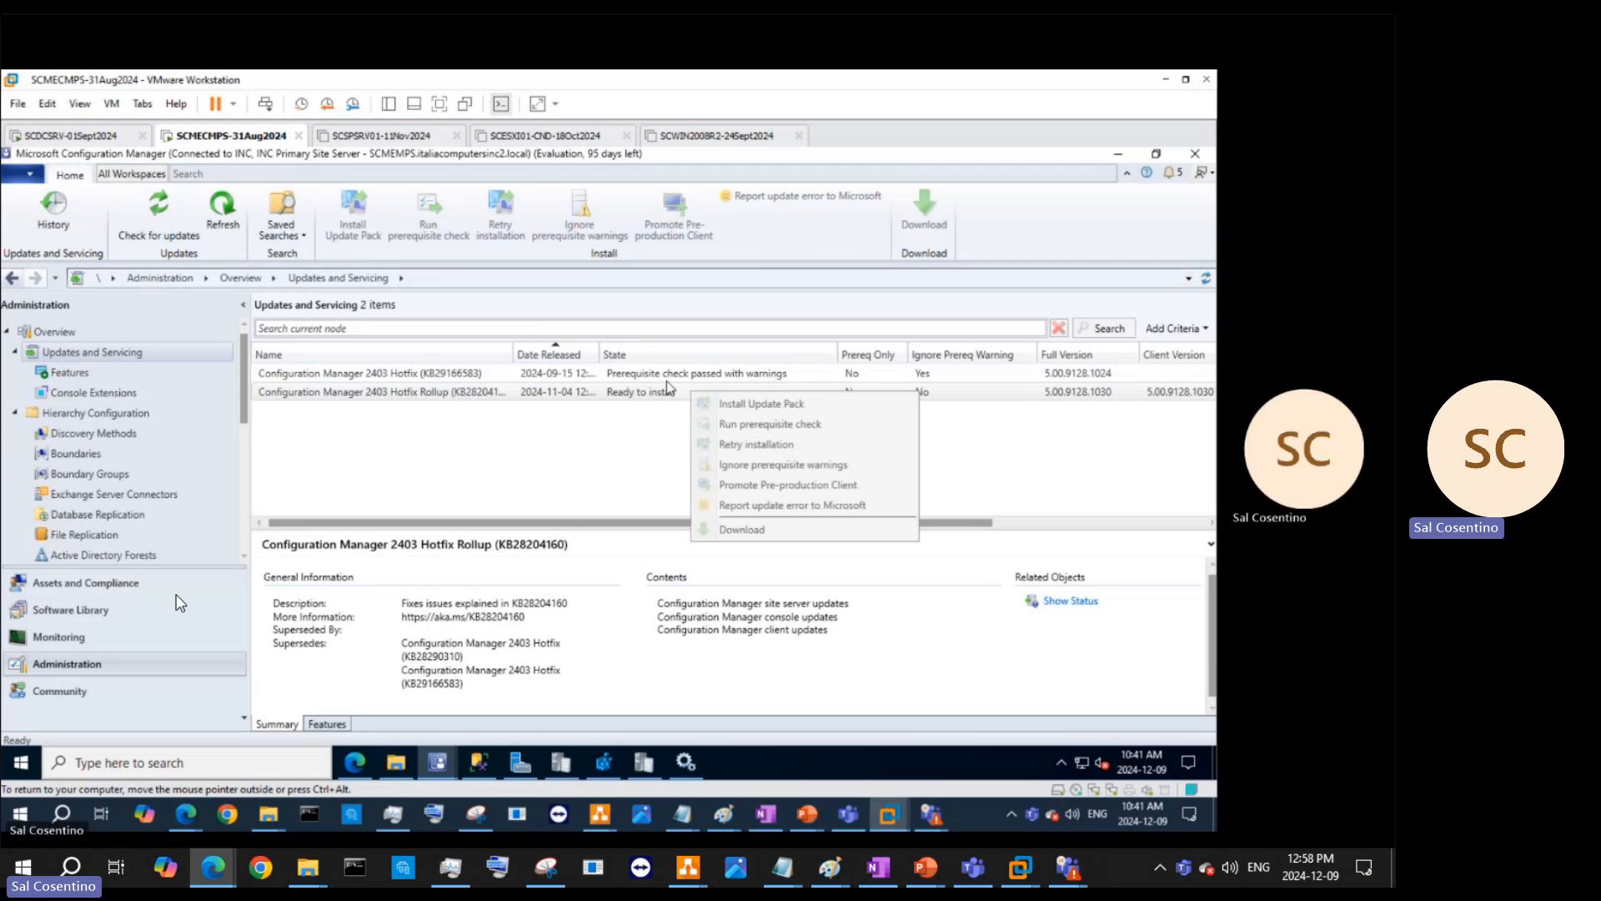
pyautogui.click(172, 238)
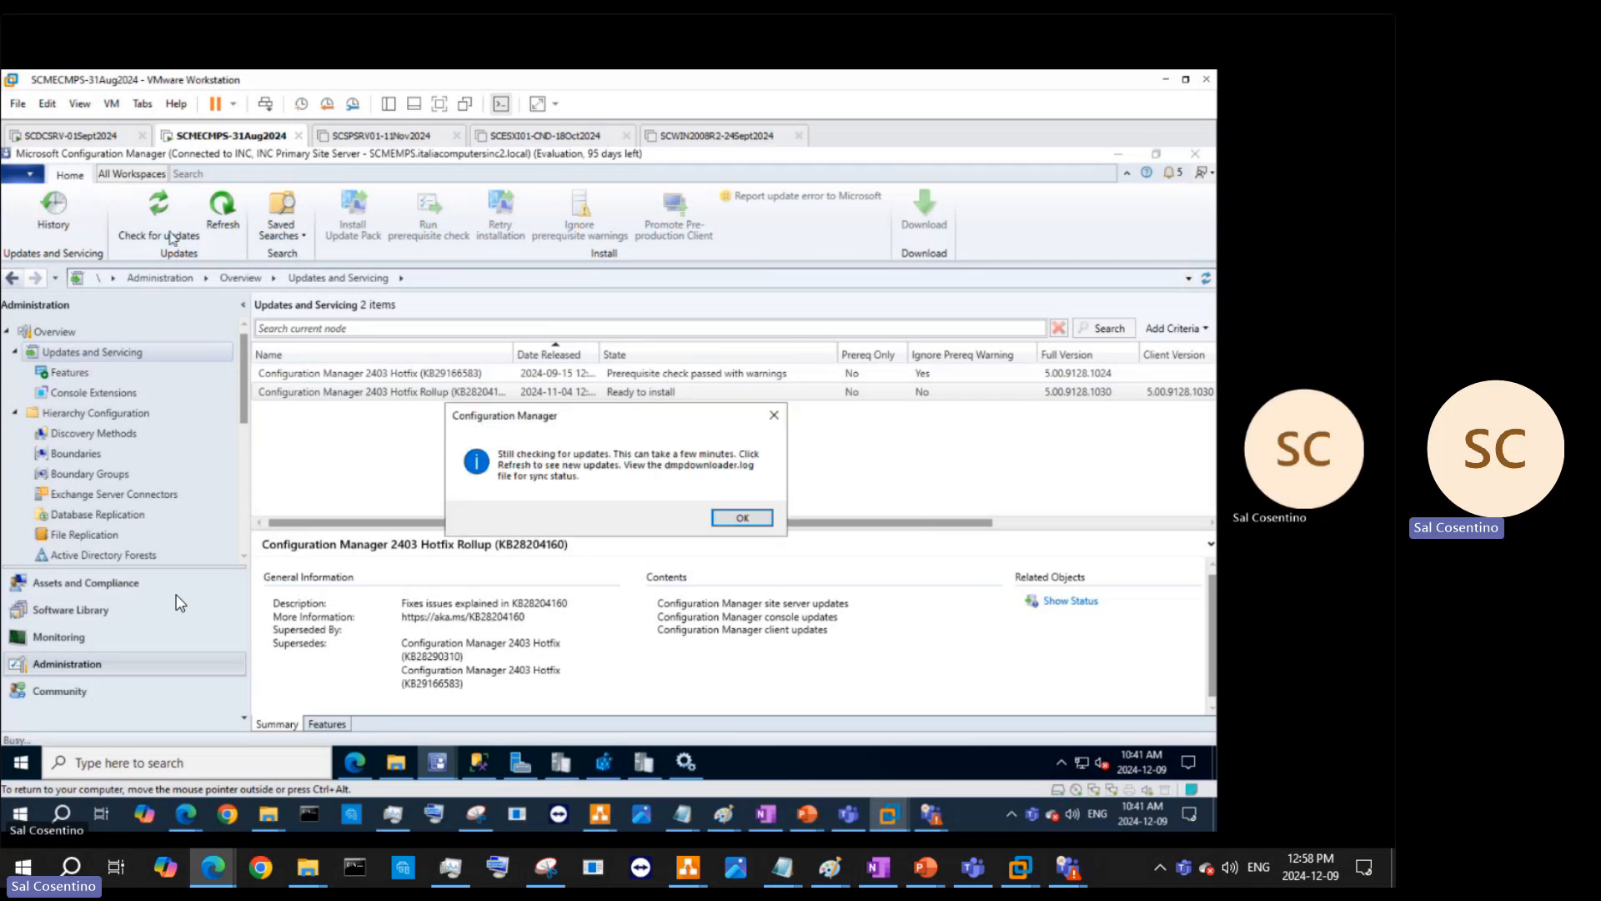
pyautogui.click(741, 518)
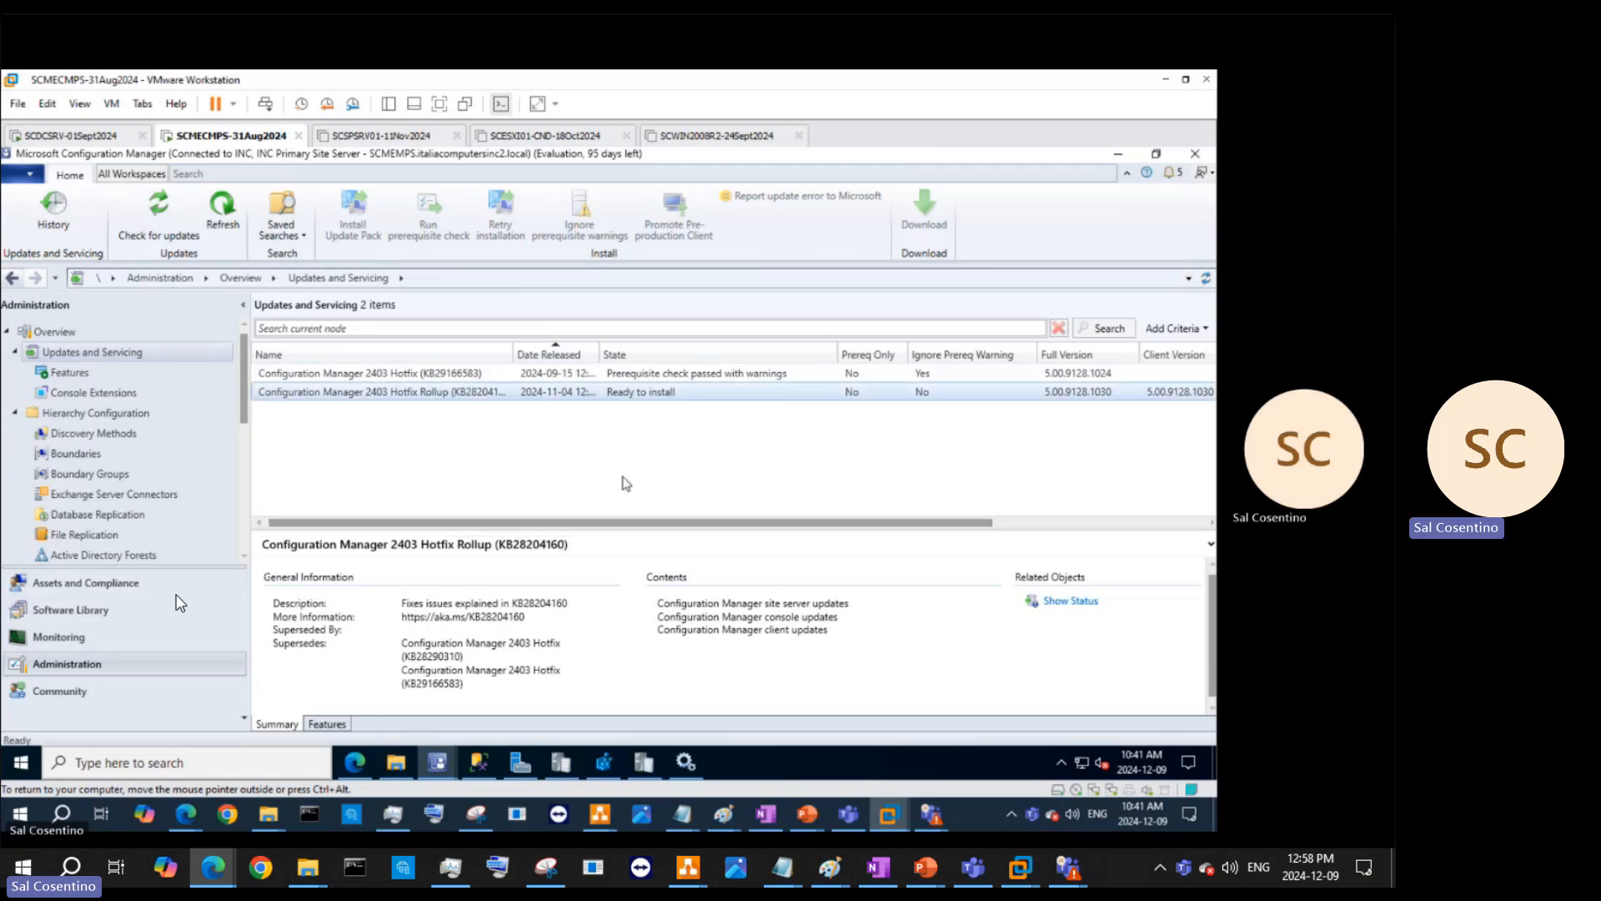
pyautogui.moveTo(648, 765)
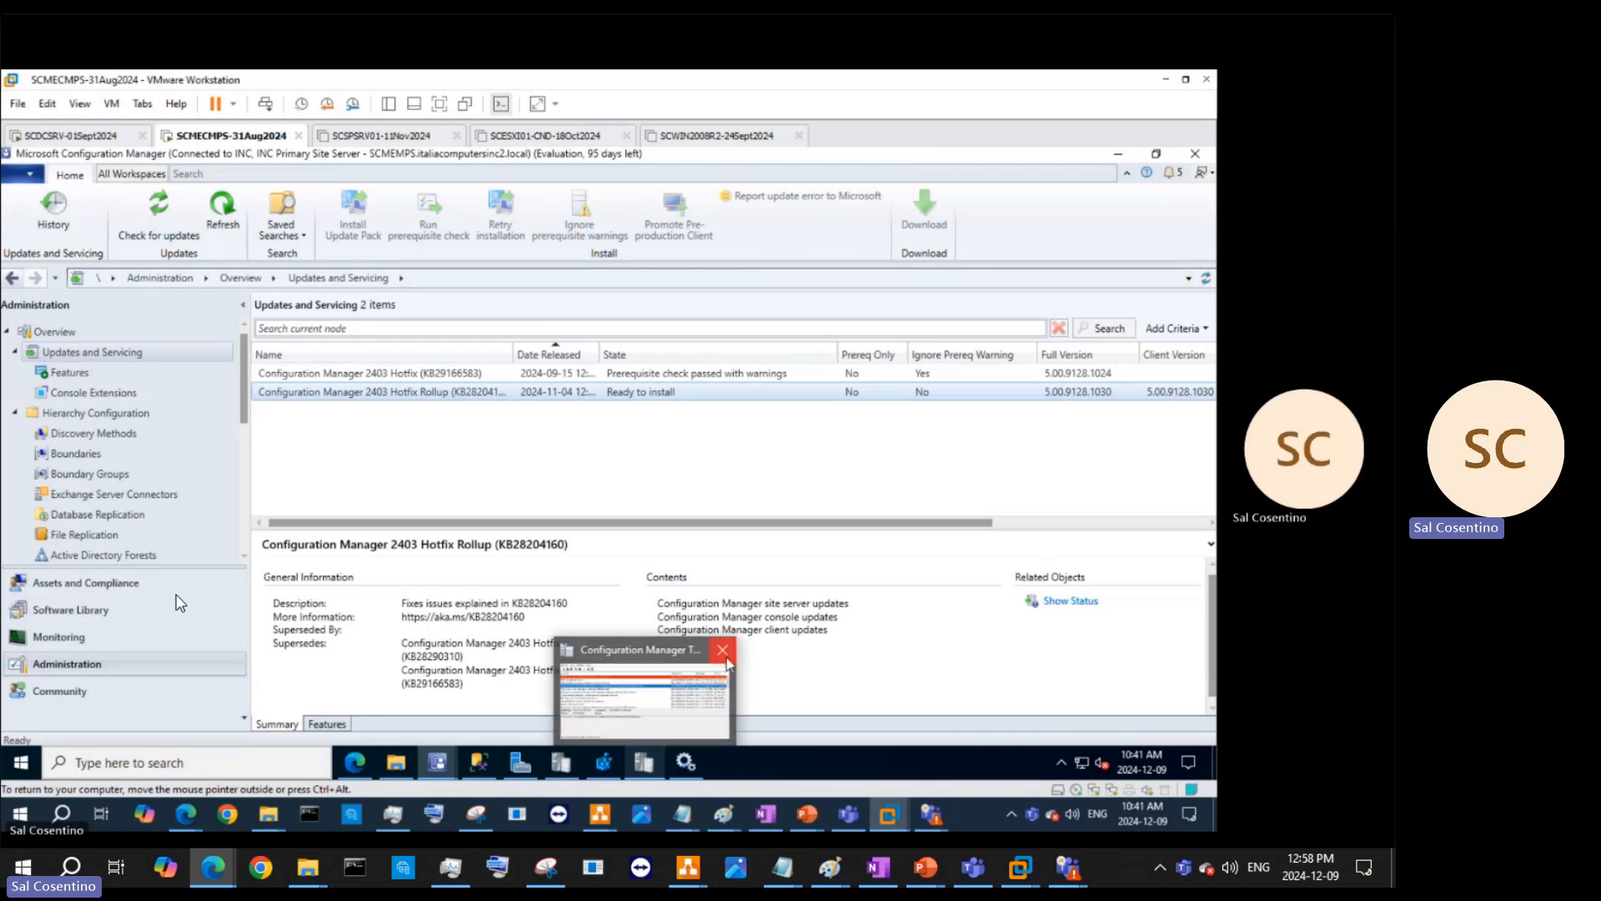
pyautogui.click(727, 659)
pyautogui.click(236, 224)
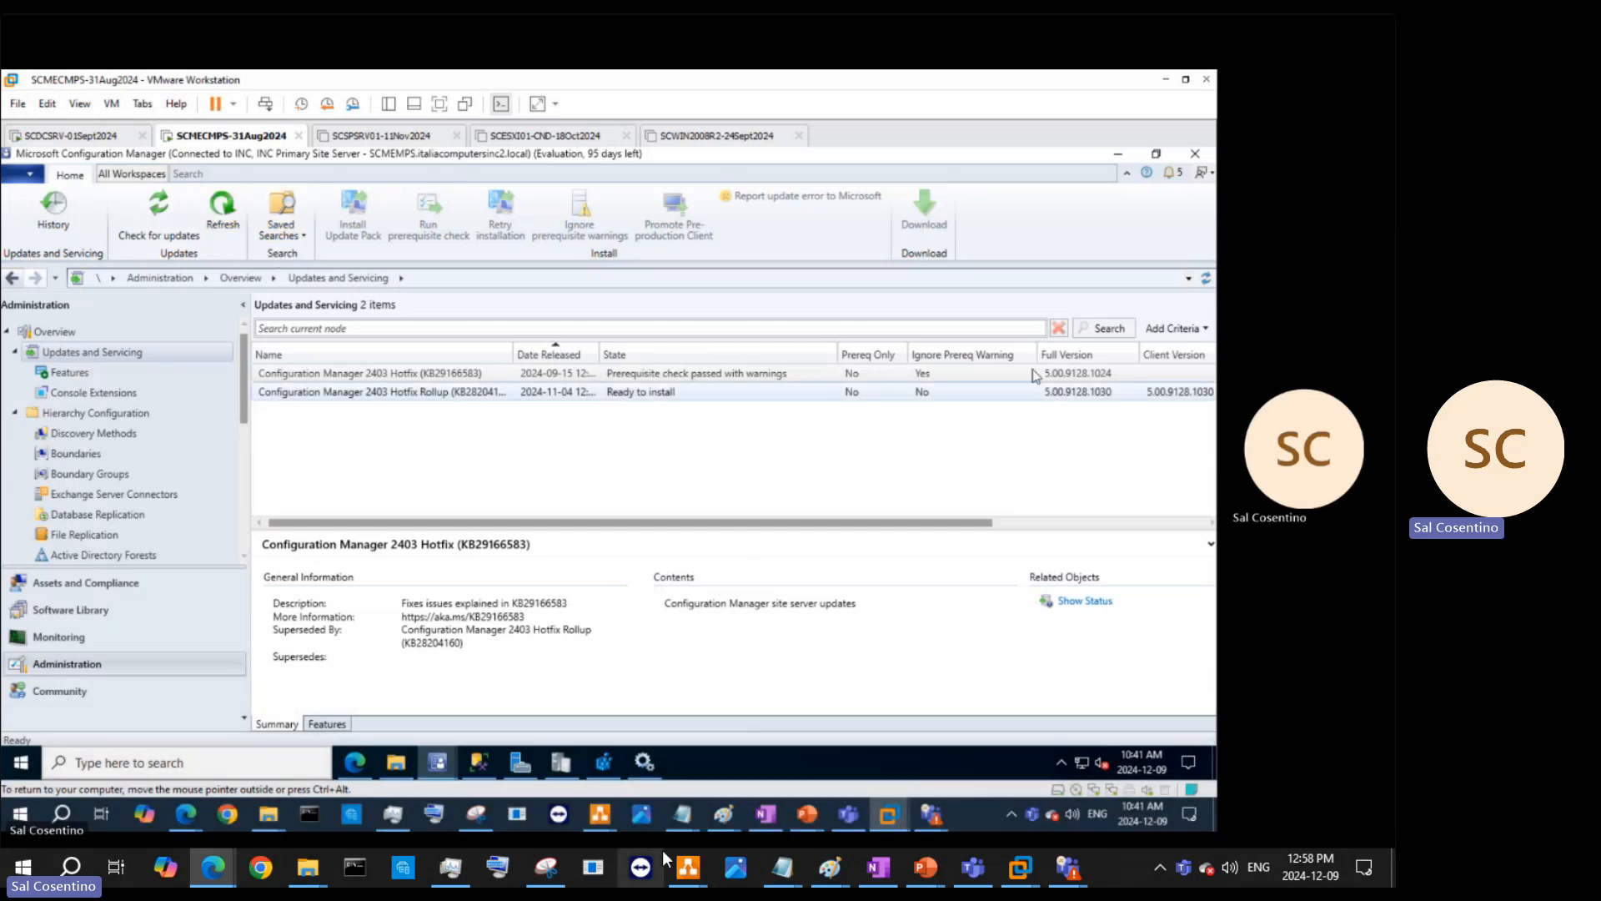
# - Bring up the Services window and minimize it to return to the console
pyautogui.moveTo(1017, 867)
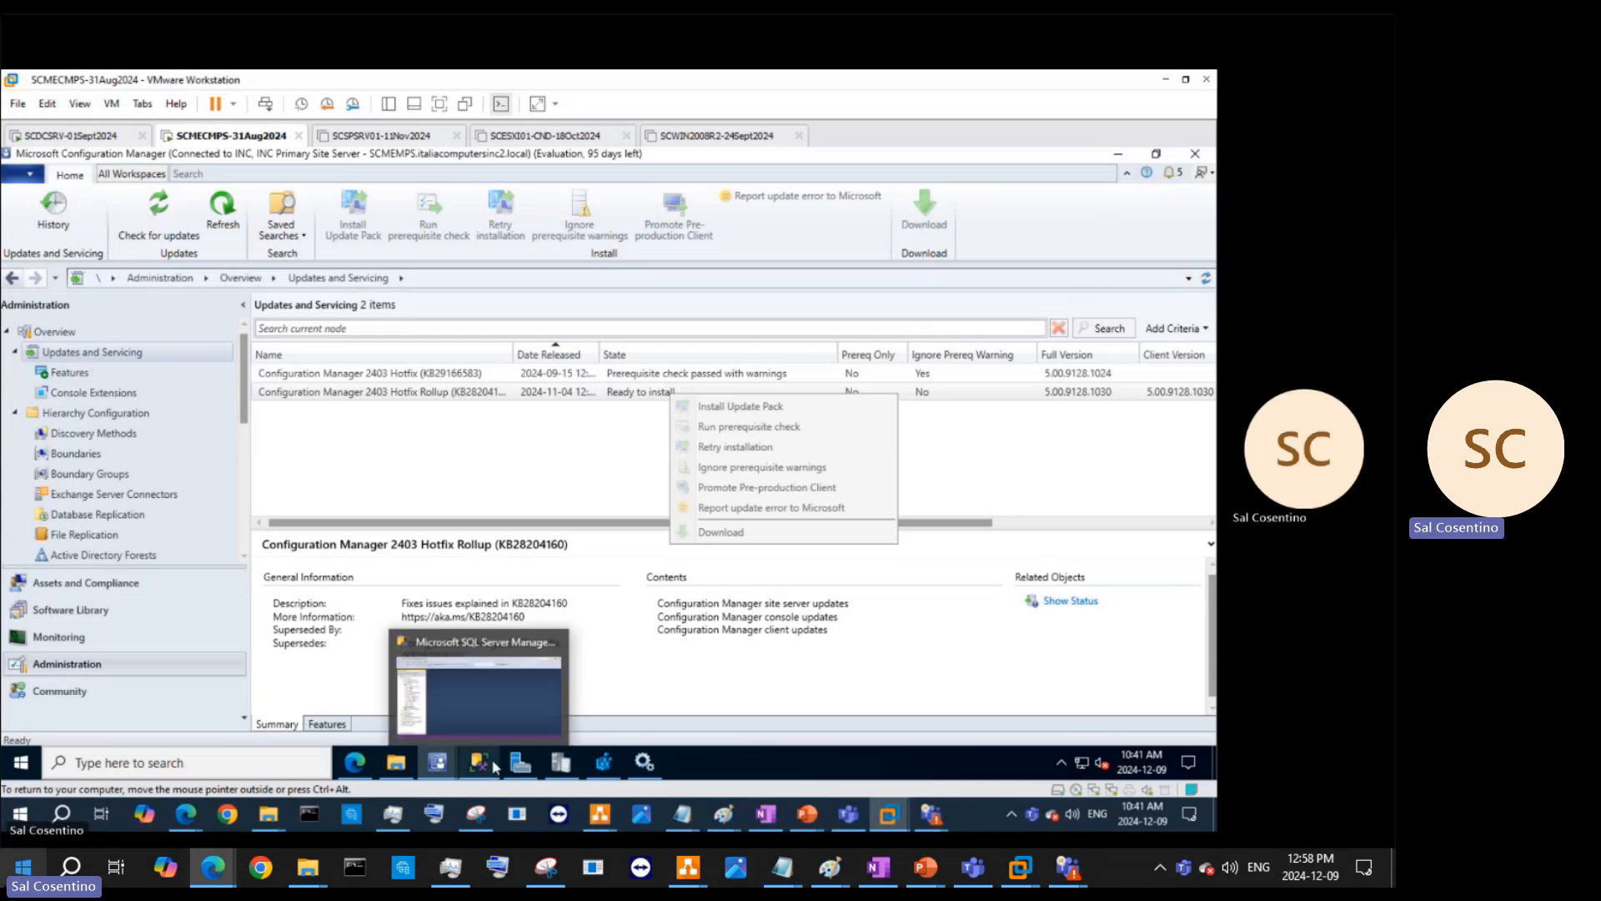
pyautogui.click(552, 767)
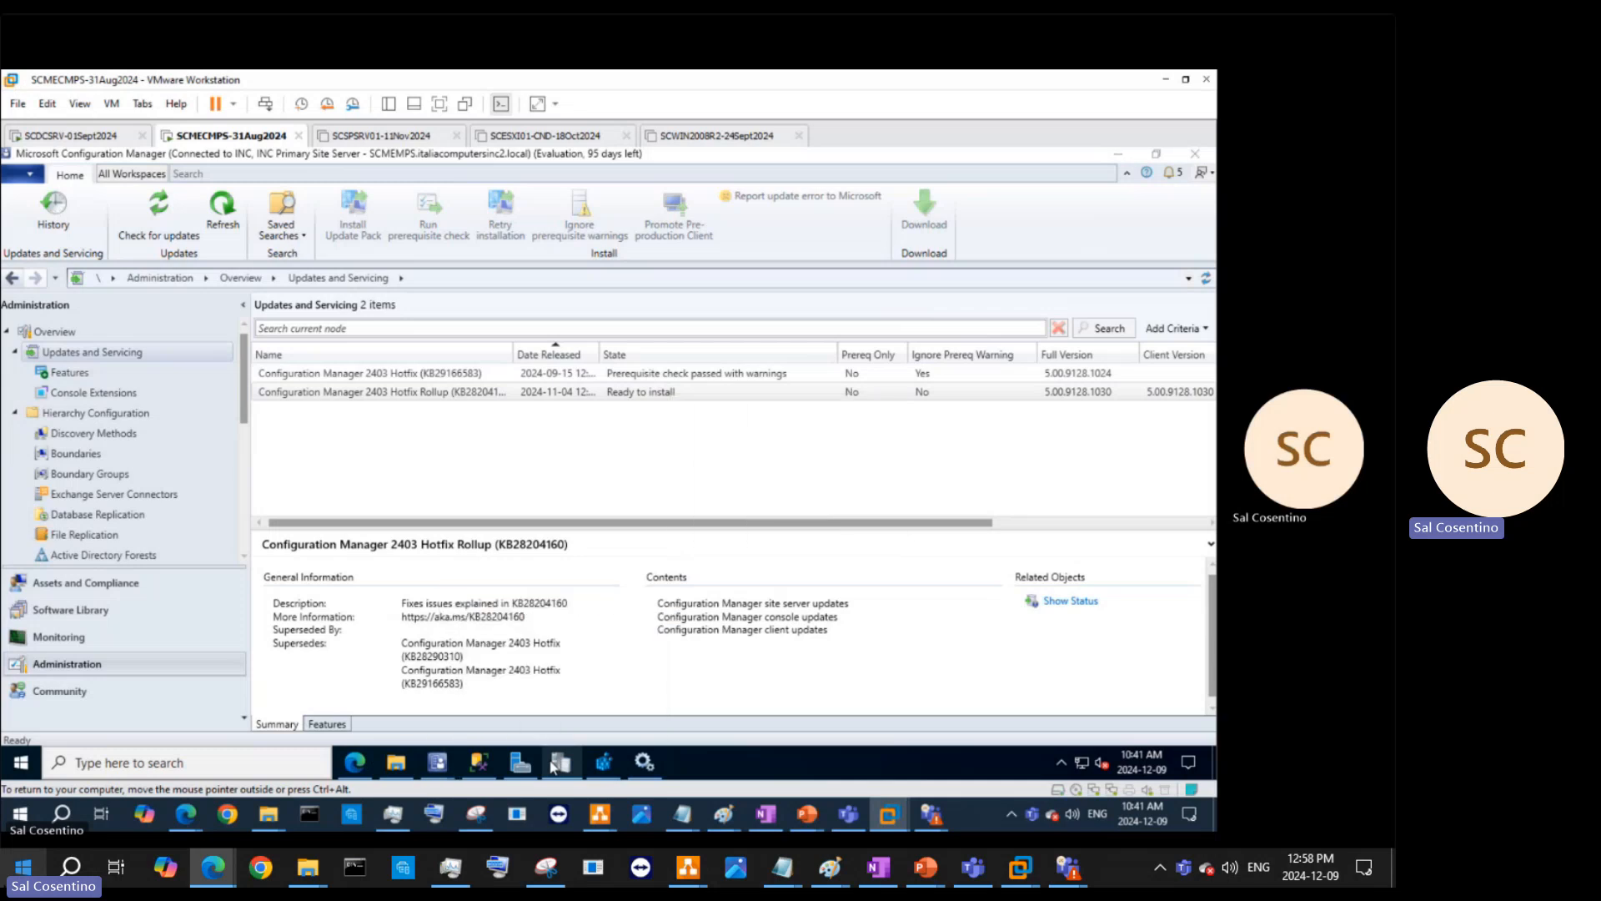
pyautogui.click(642, 766)
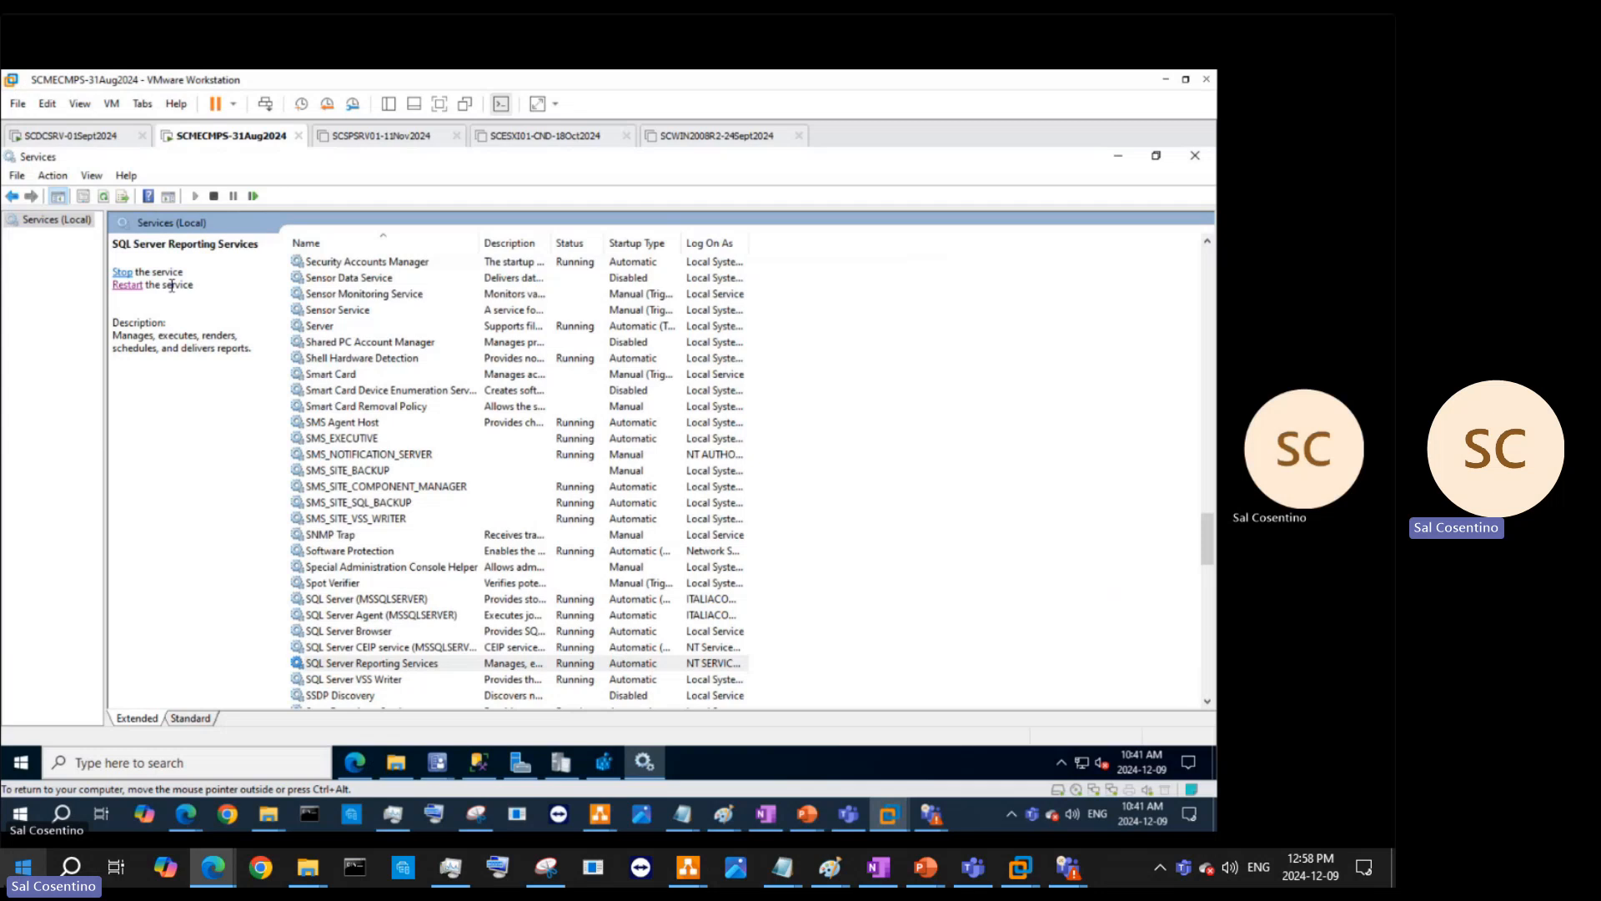
pyautogui.click(1116, 157)
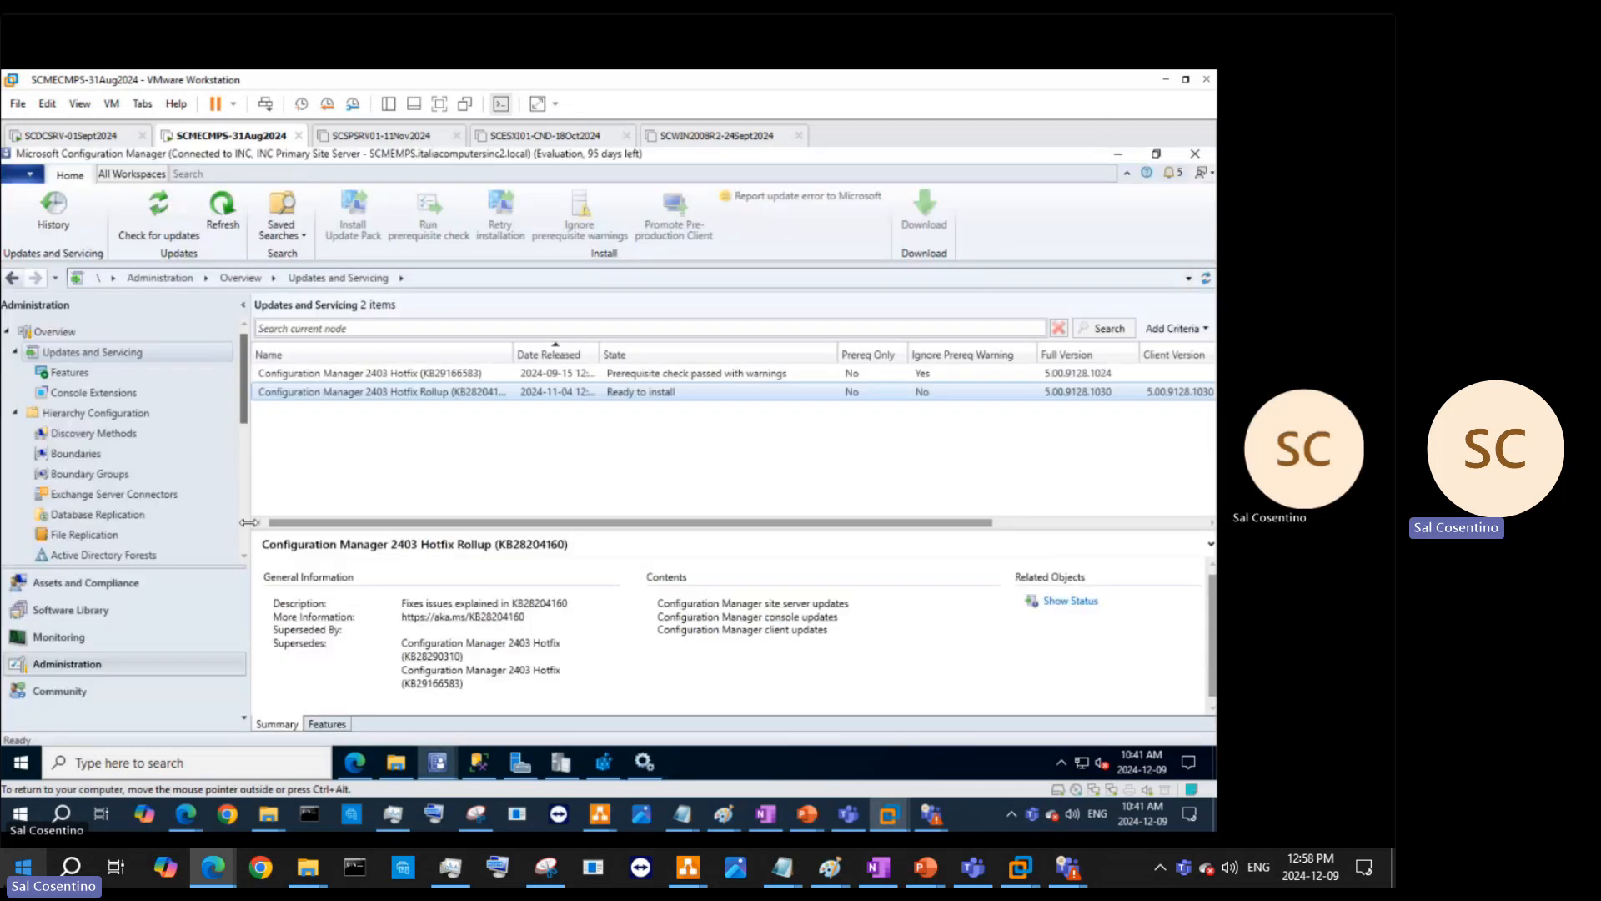
# - Show the Features list and widen its Feature Type and Description columns
pyautogui.click(113, 369)
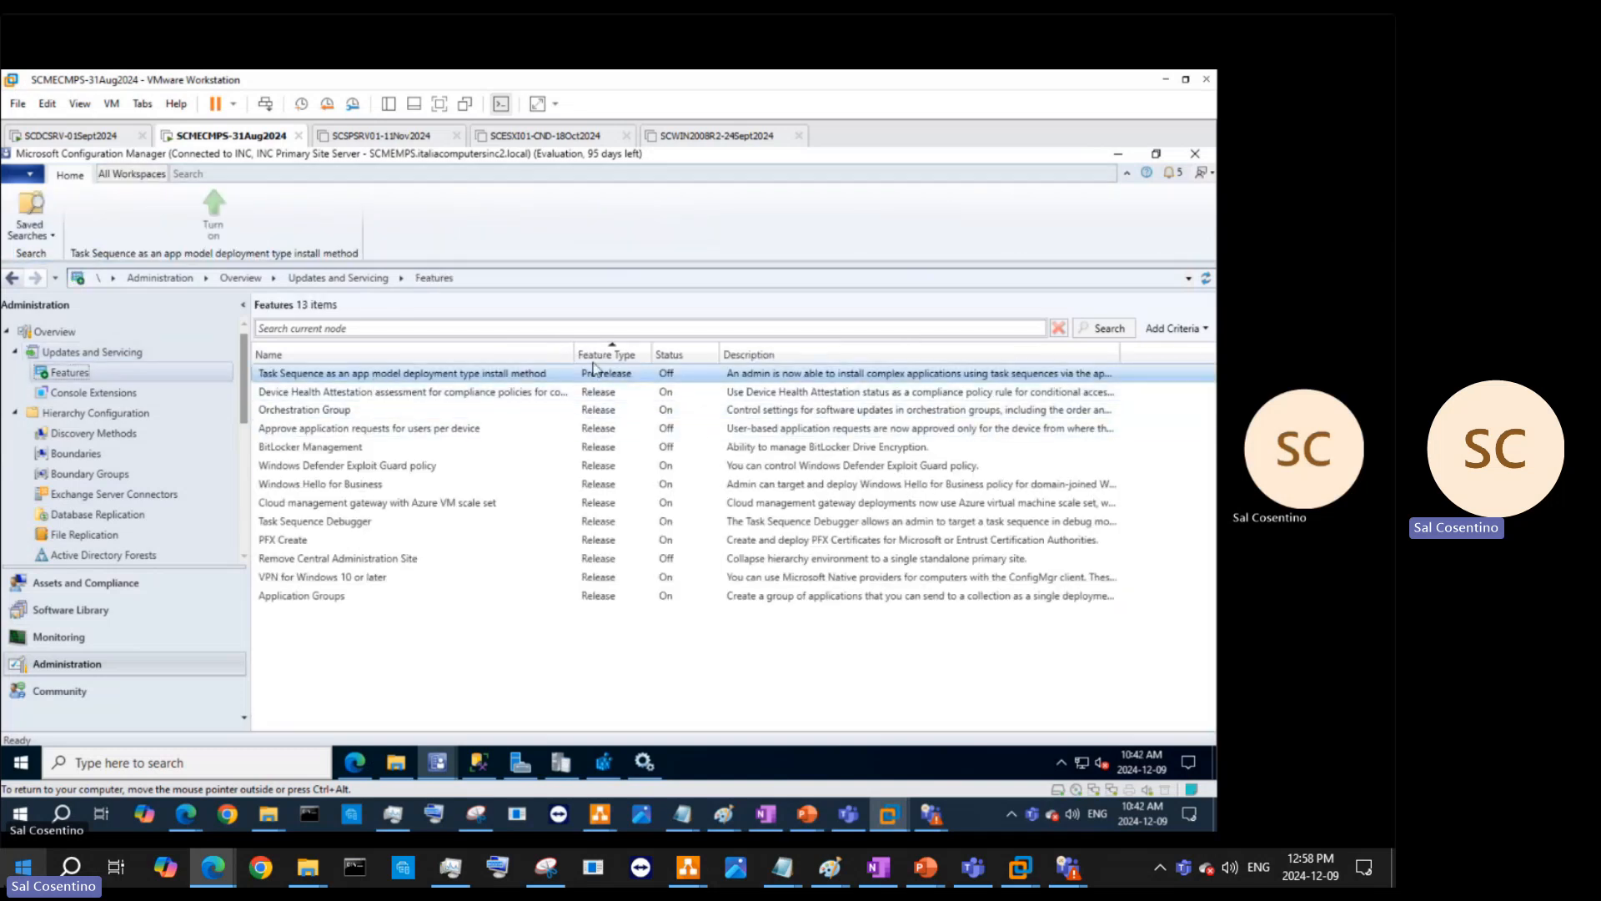
pyautogui.moveTo(648, 353); pyautogui.dragTo(674, 353)
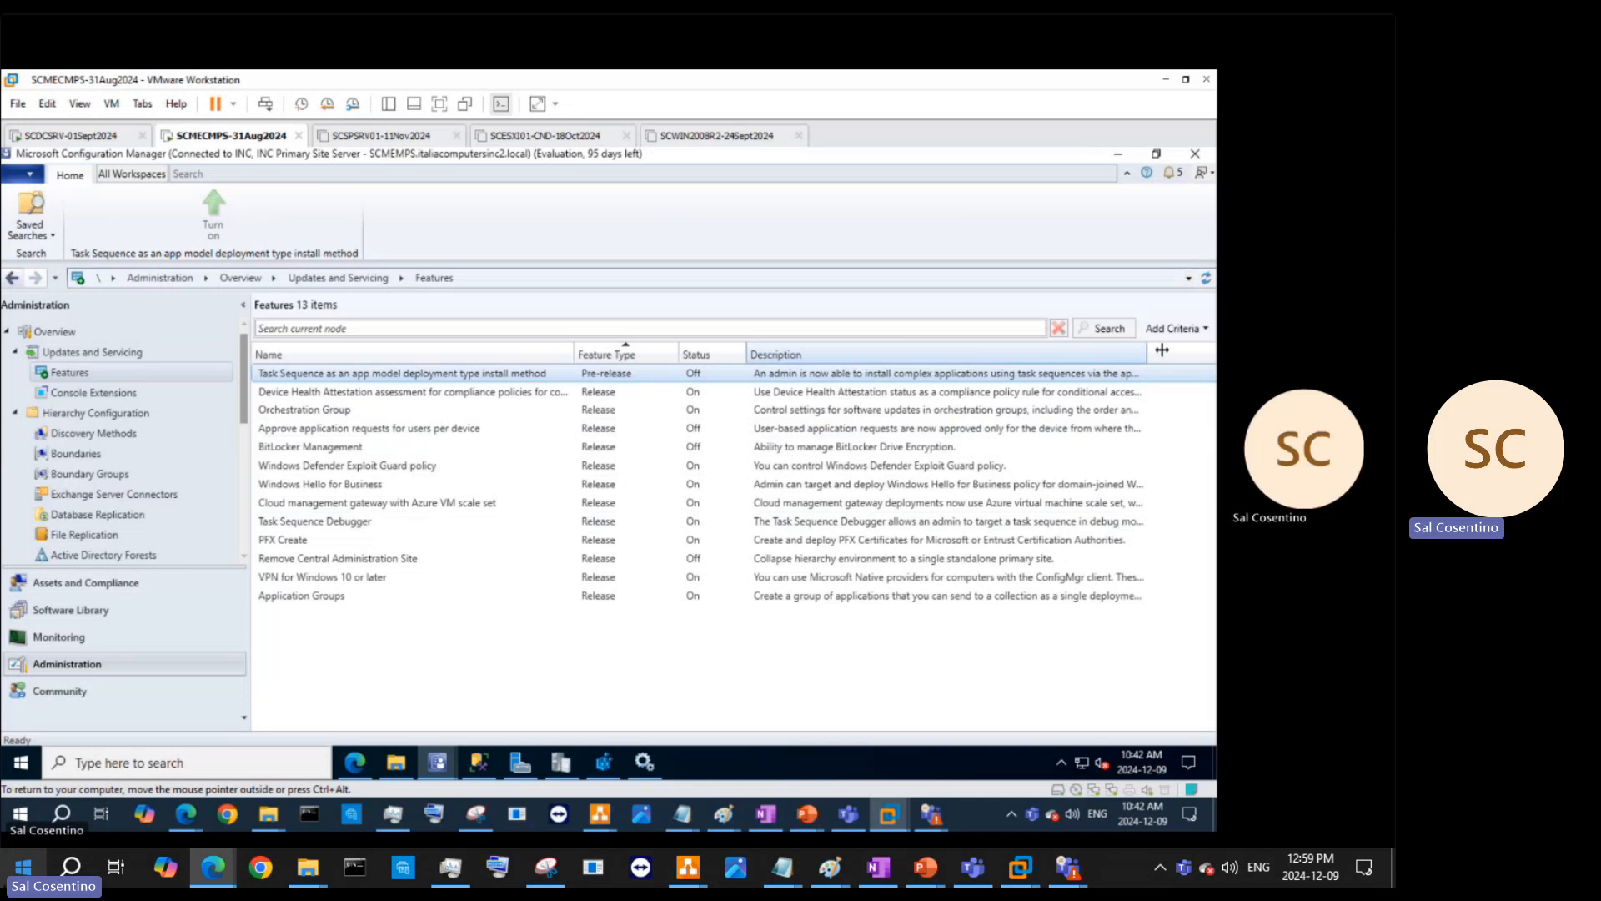
pyautogui.moveTo(1162, 350); pyautogui.dragTo(1207, 351)
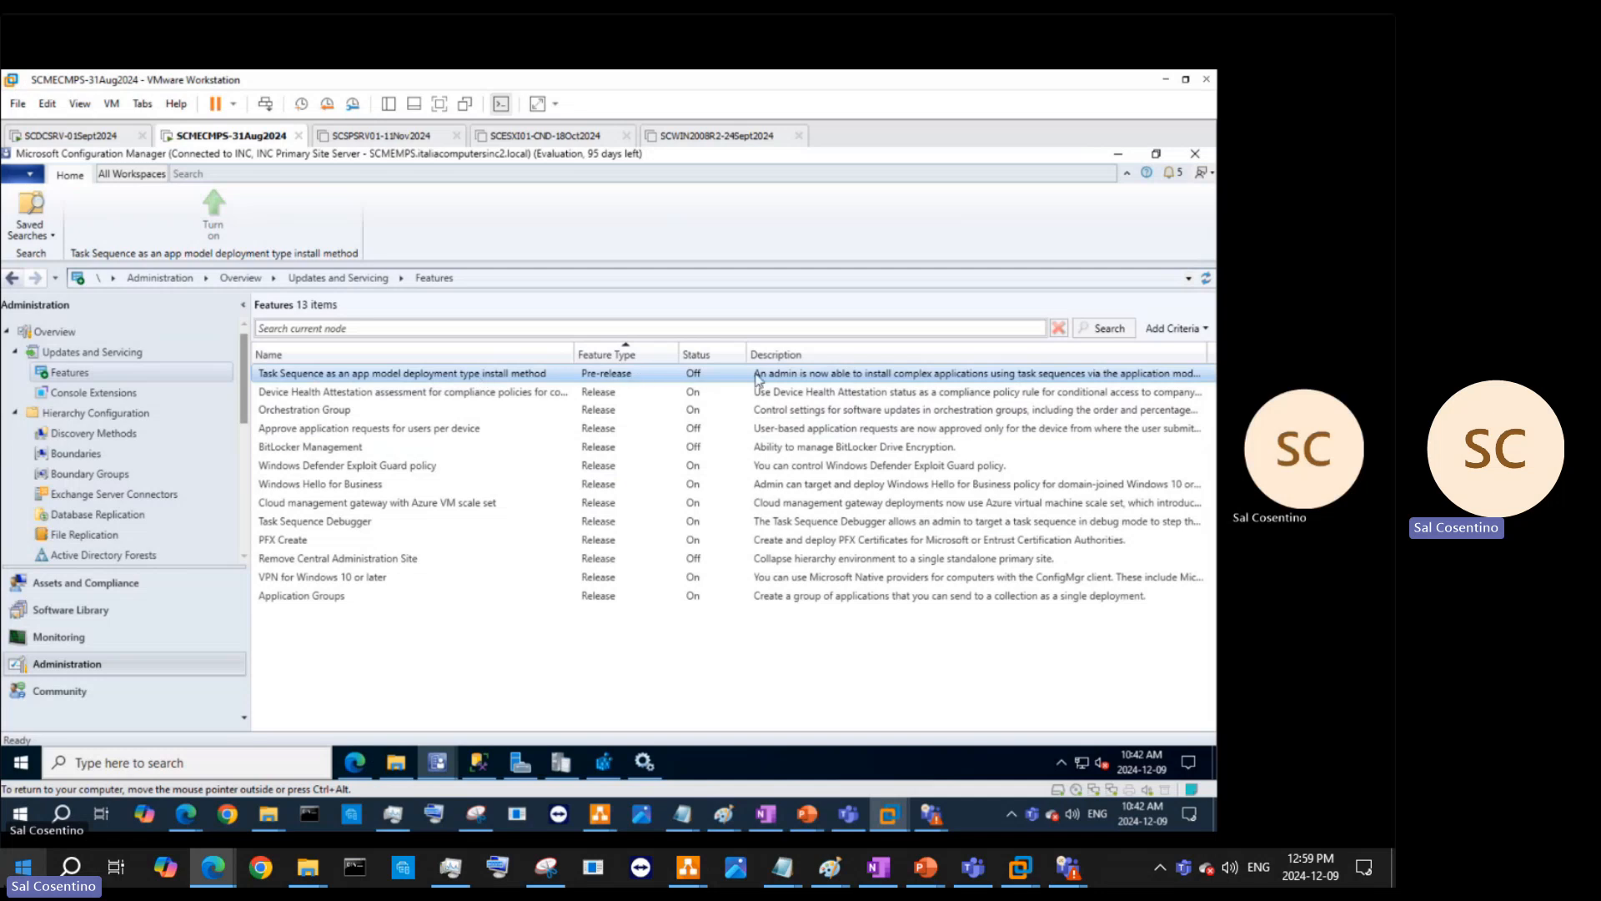
# - Check the first feature's turn-on option, then select BitLocker Management and bring up its actions
pyautogui.rightClick(678, 377)
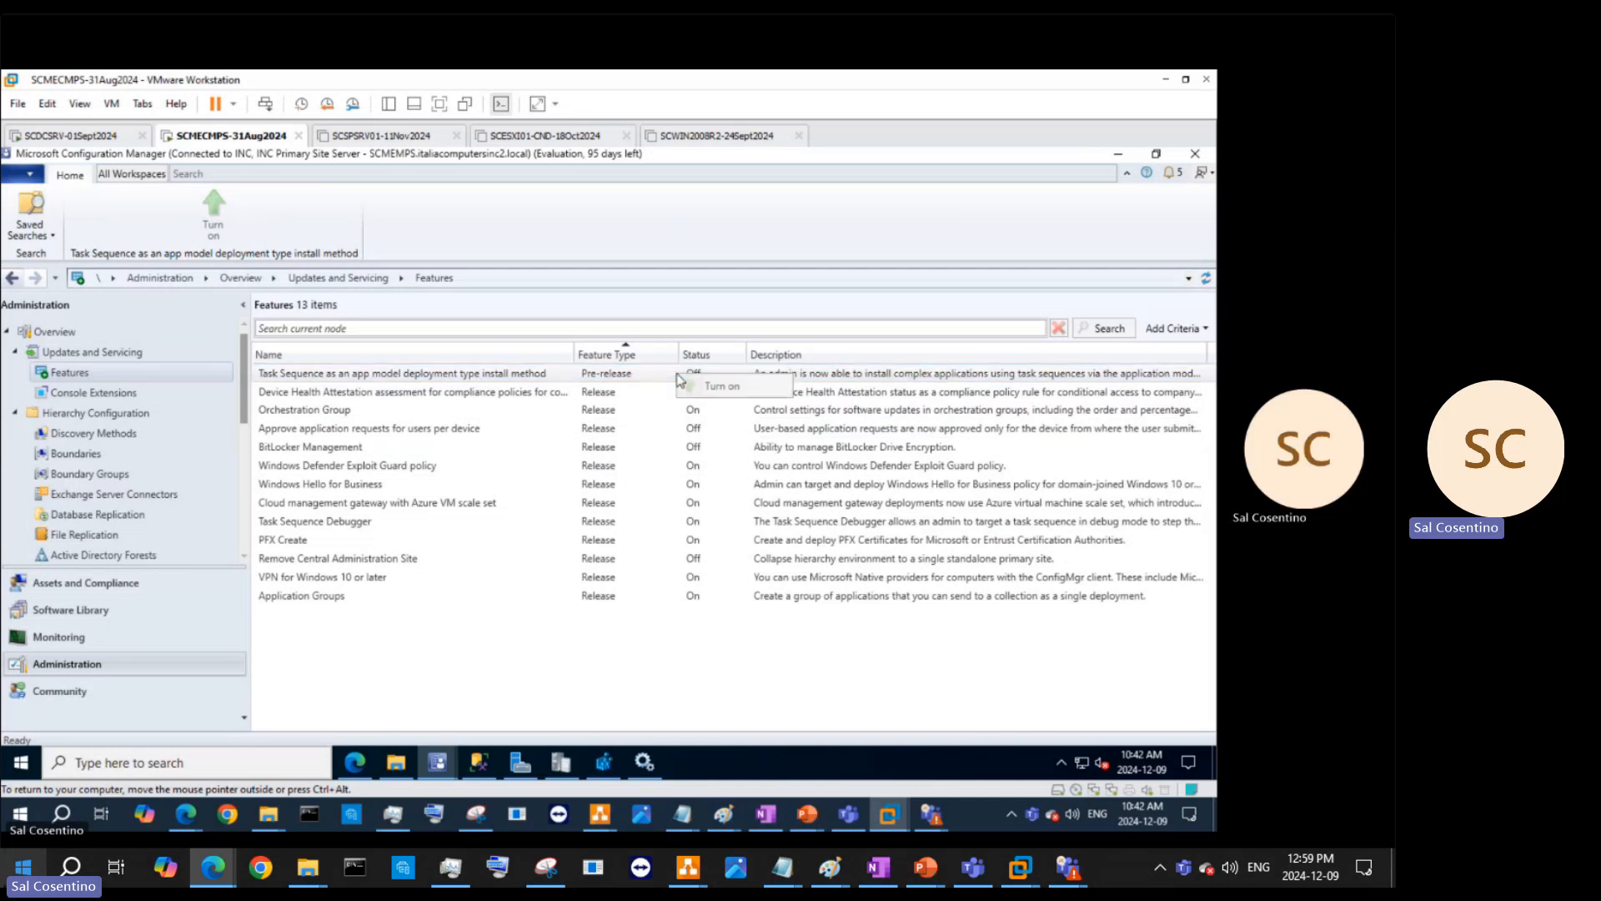
pyautogui.click(814, 377)
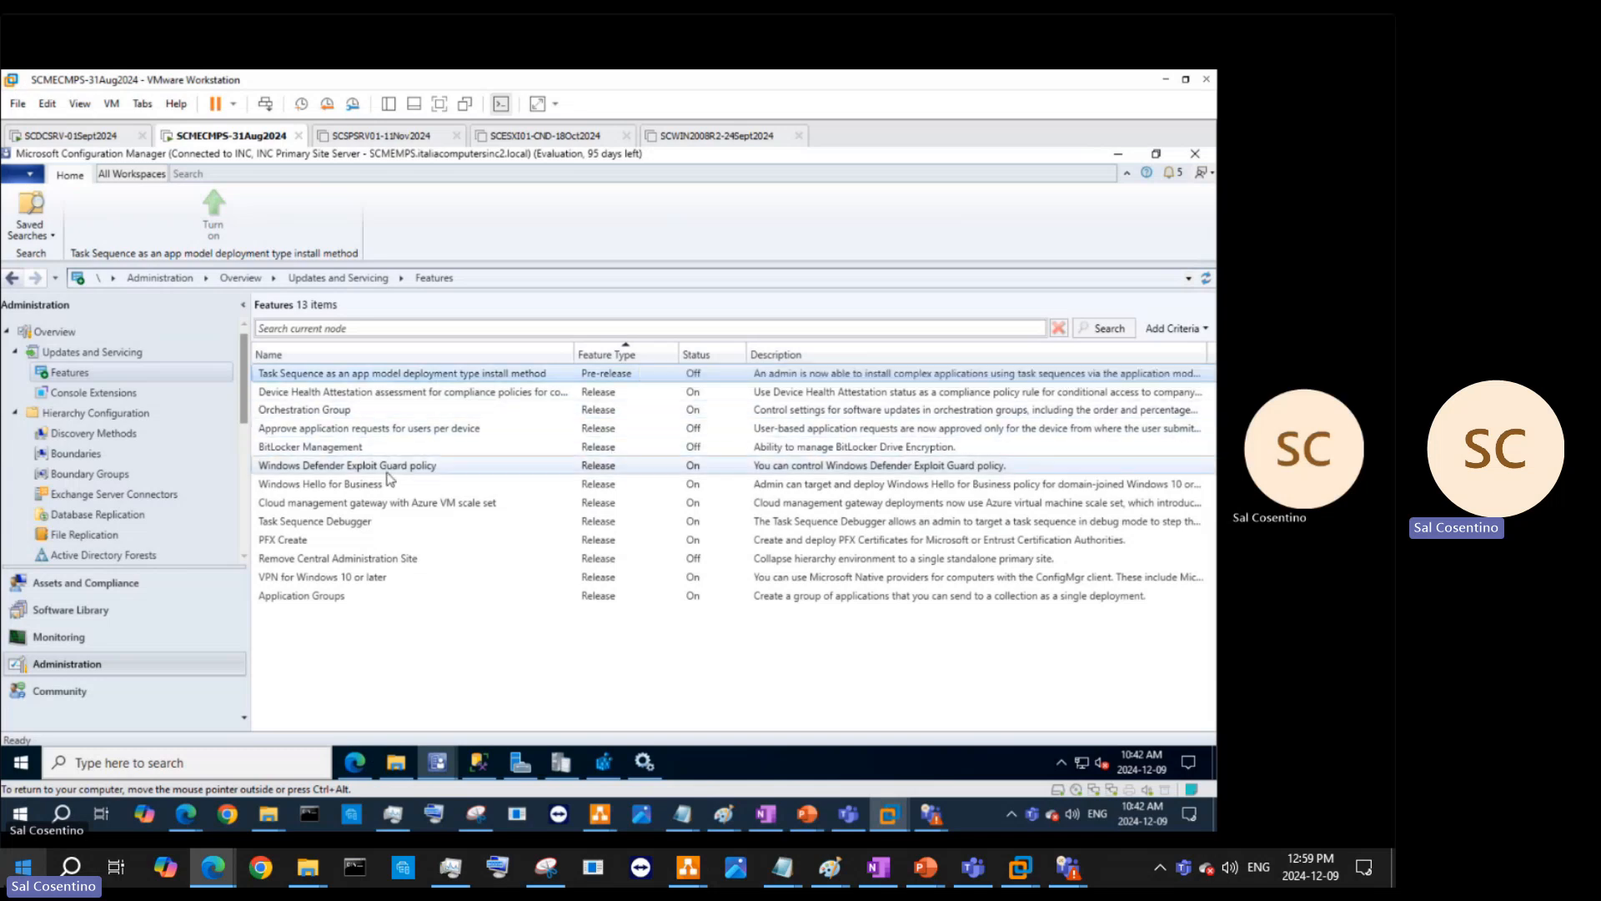
pyautogui.click(362, 450)
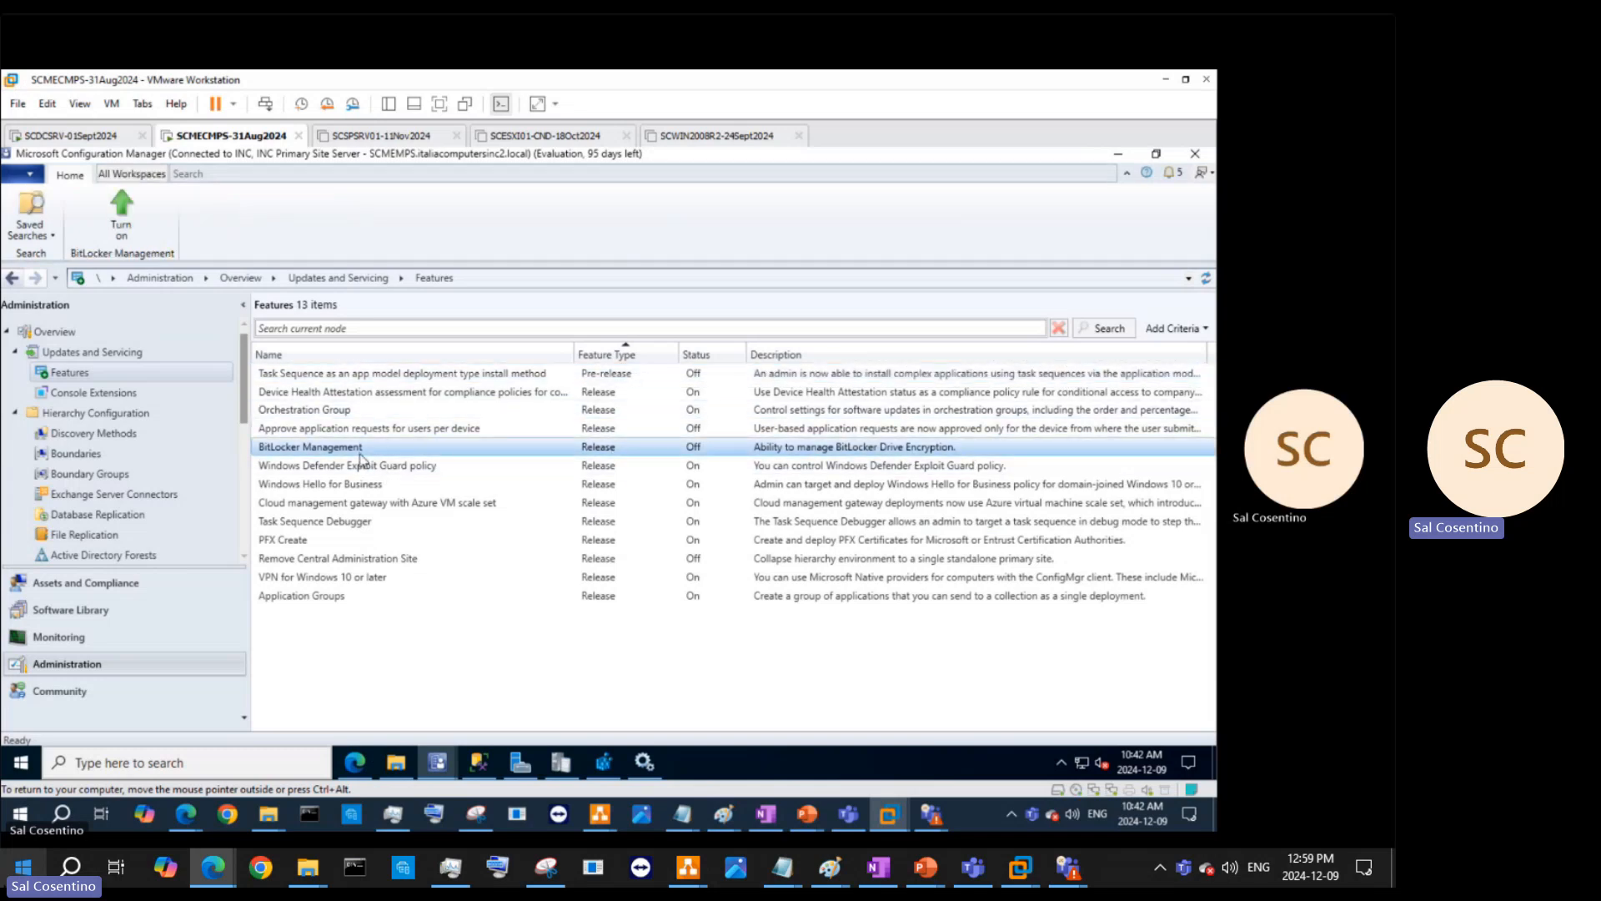
pyautogui.rightClick(361, 456)
# - Turn on BitLocker Management, confirm it, and sort the features by status
pyautogui.click(379, 473)
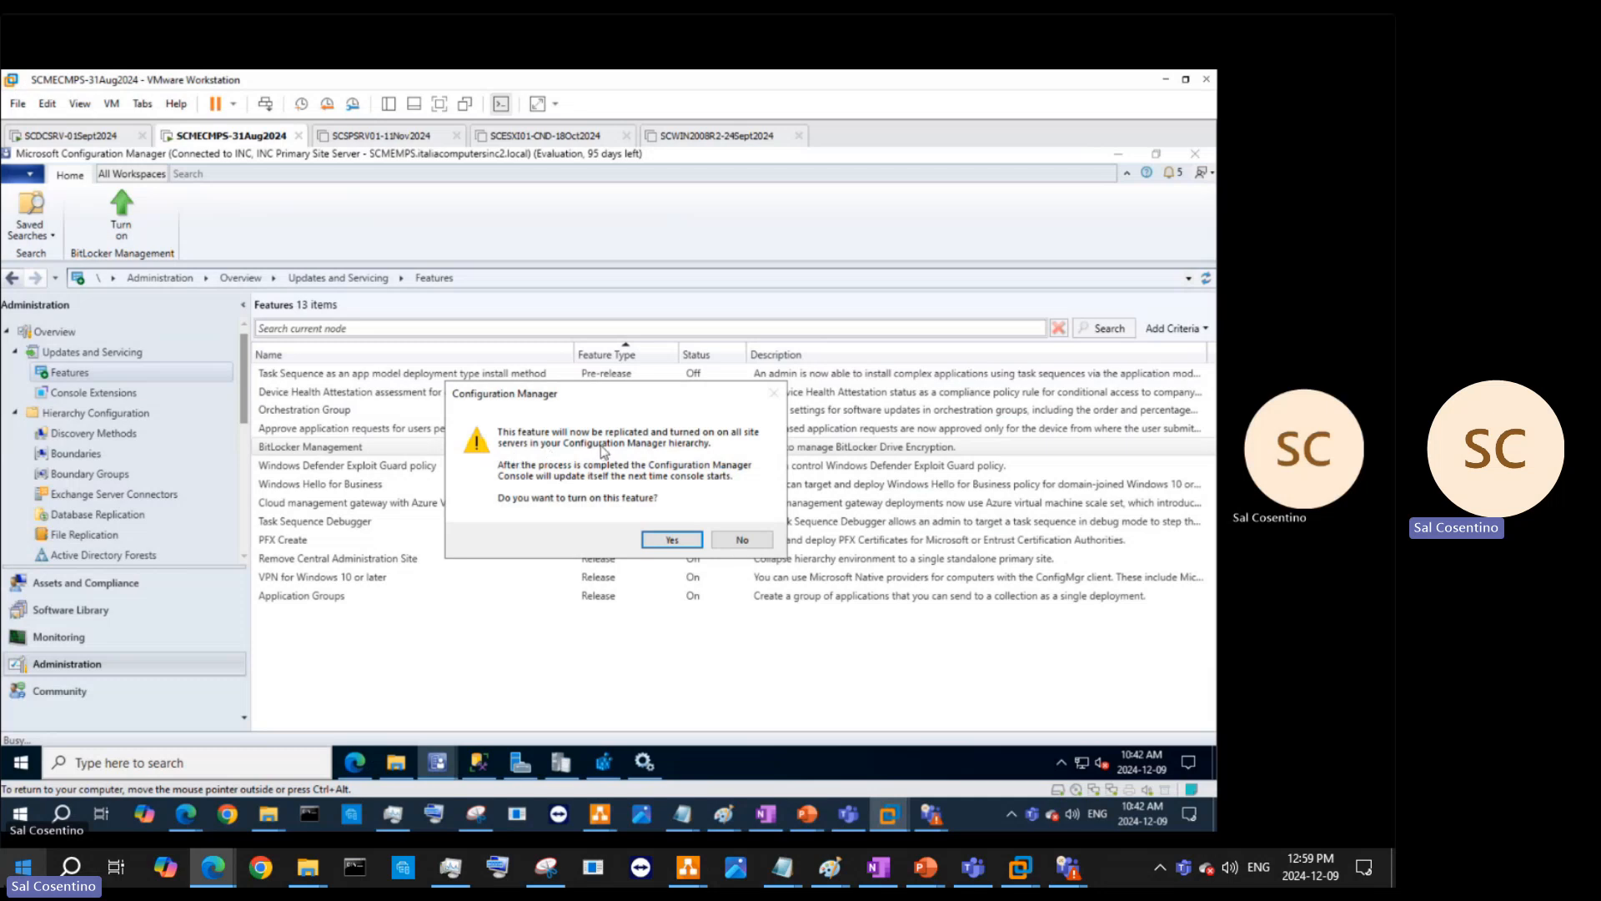
pyautogui.click(670, 539)
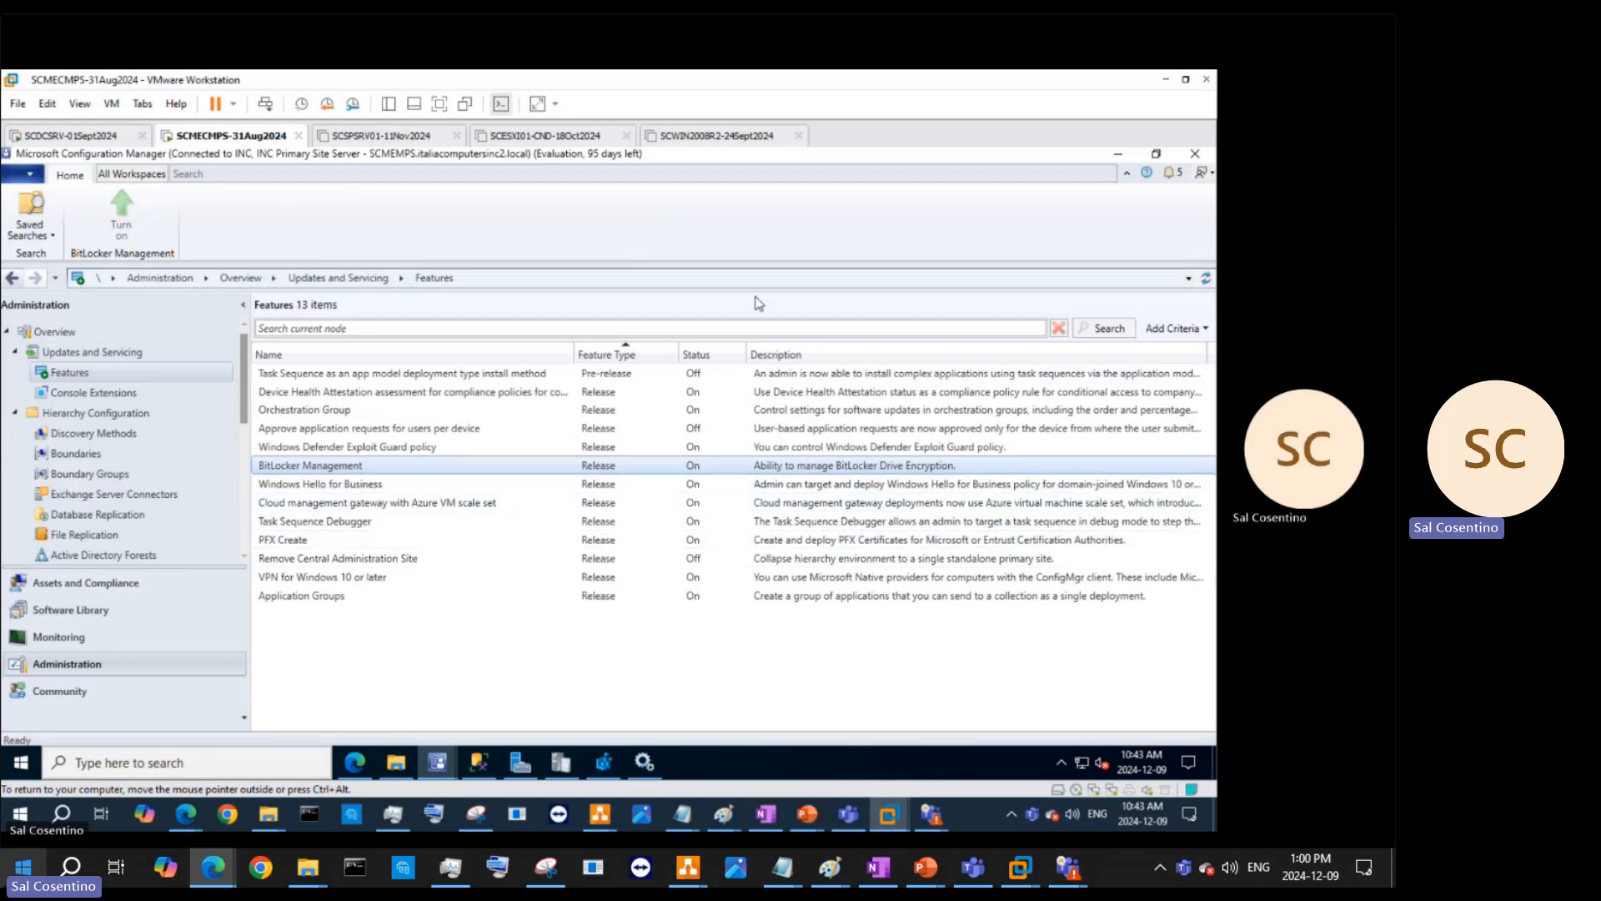
pyautogui.click(698, 354)
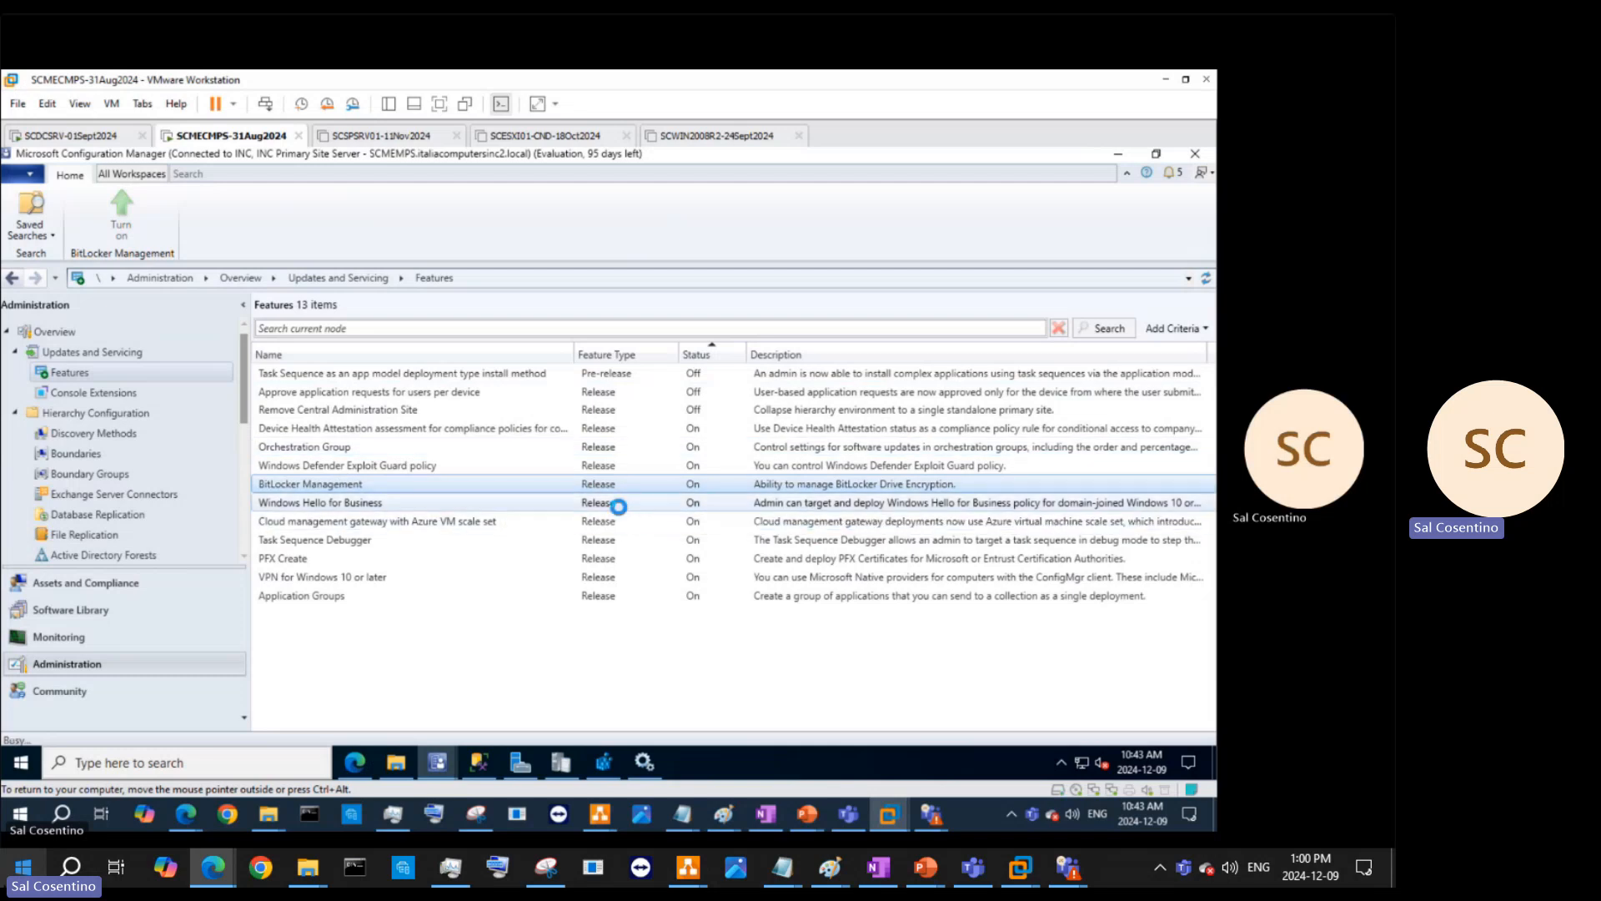
# - Look over the Windows Hello for Business and Exploit Guard features, then show Console Extensions
pyautogui.click(618, 506)
pyautogui.rightClick(619, 509)
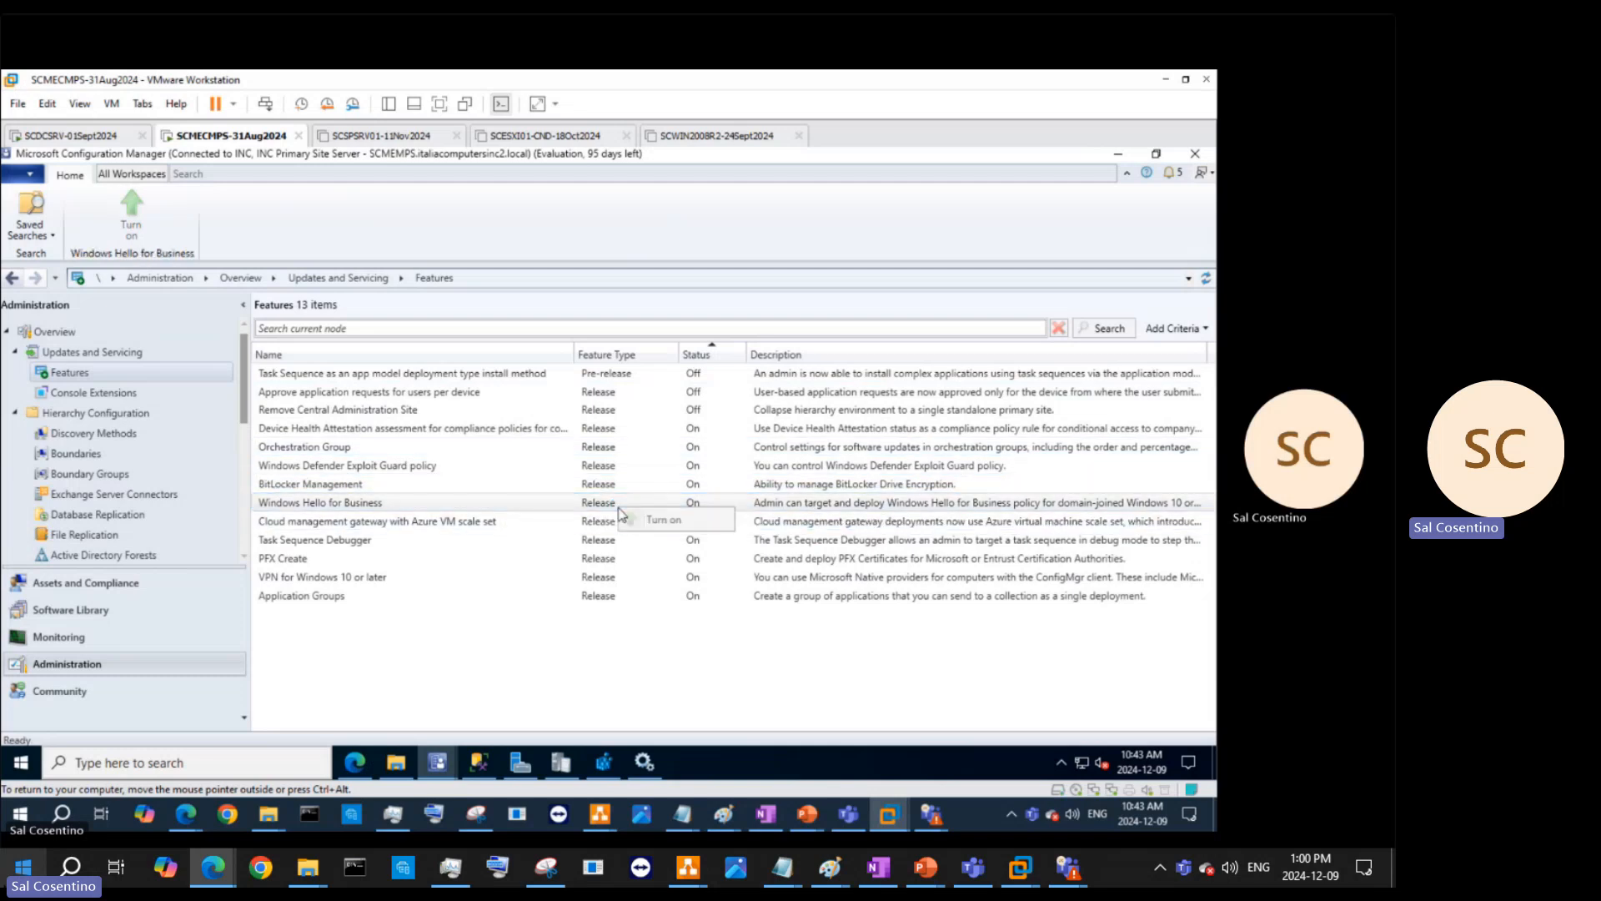
pyautogui.click(342, 485)
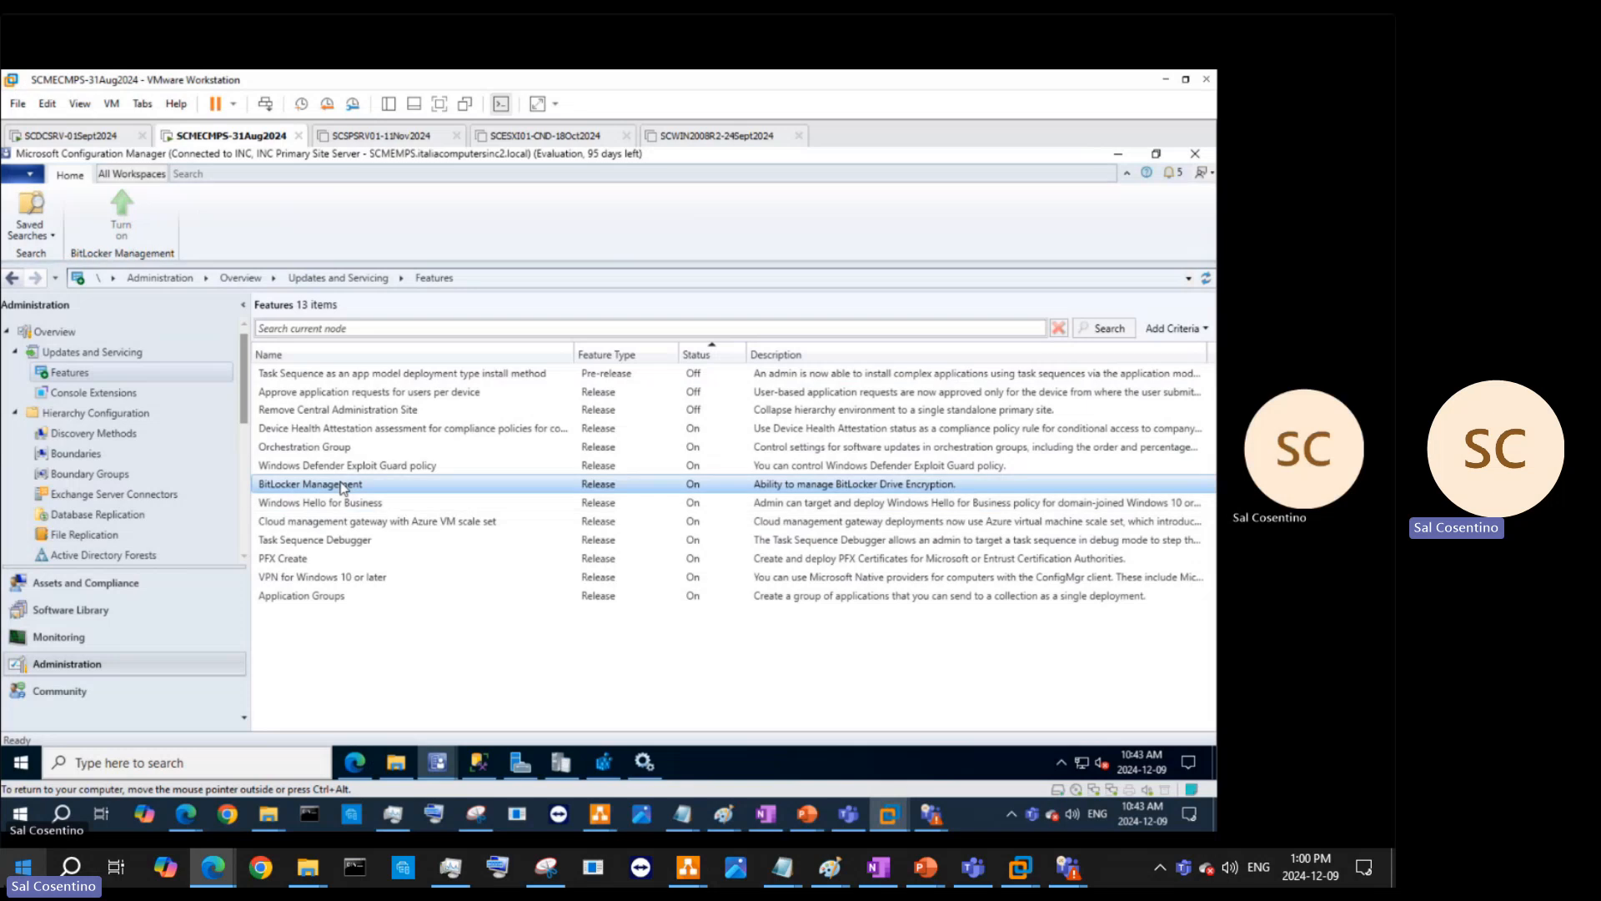
pyautogui.click(342, 466)
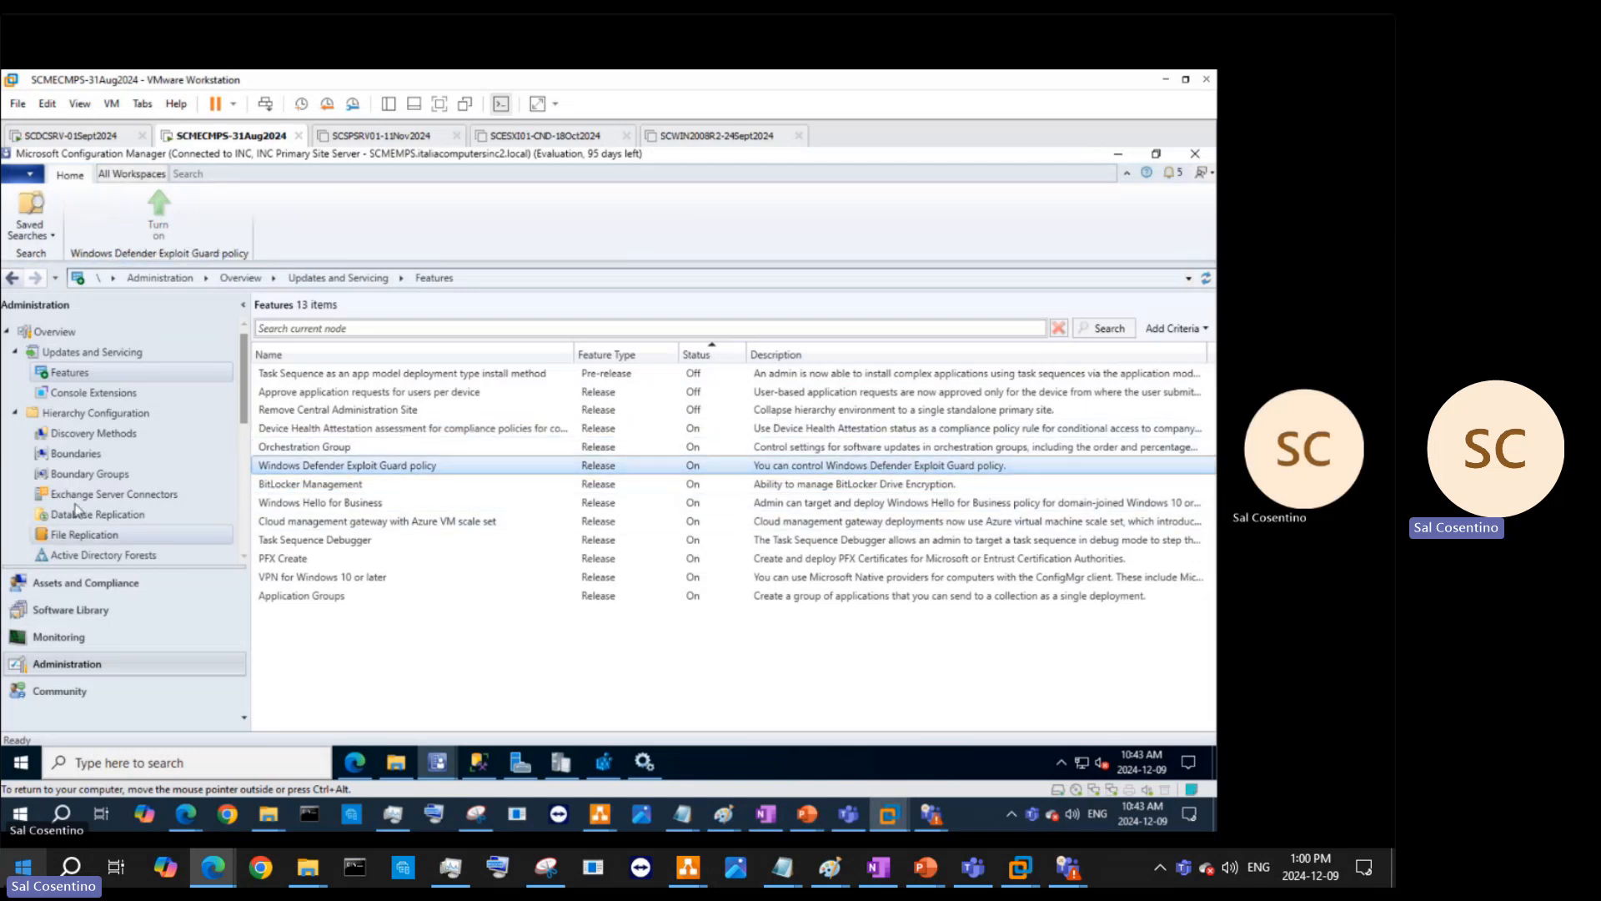
pyautogui.click(105, 400)
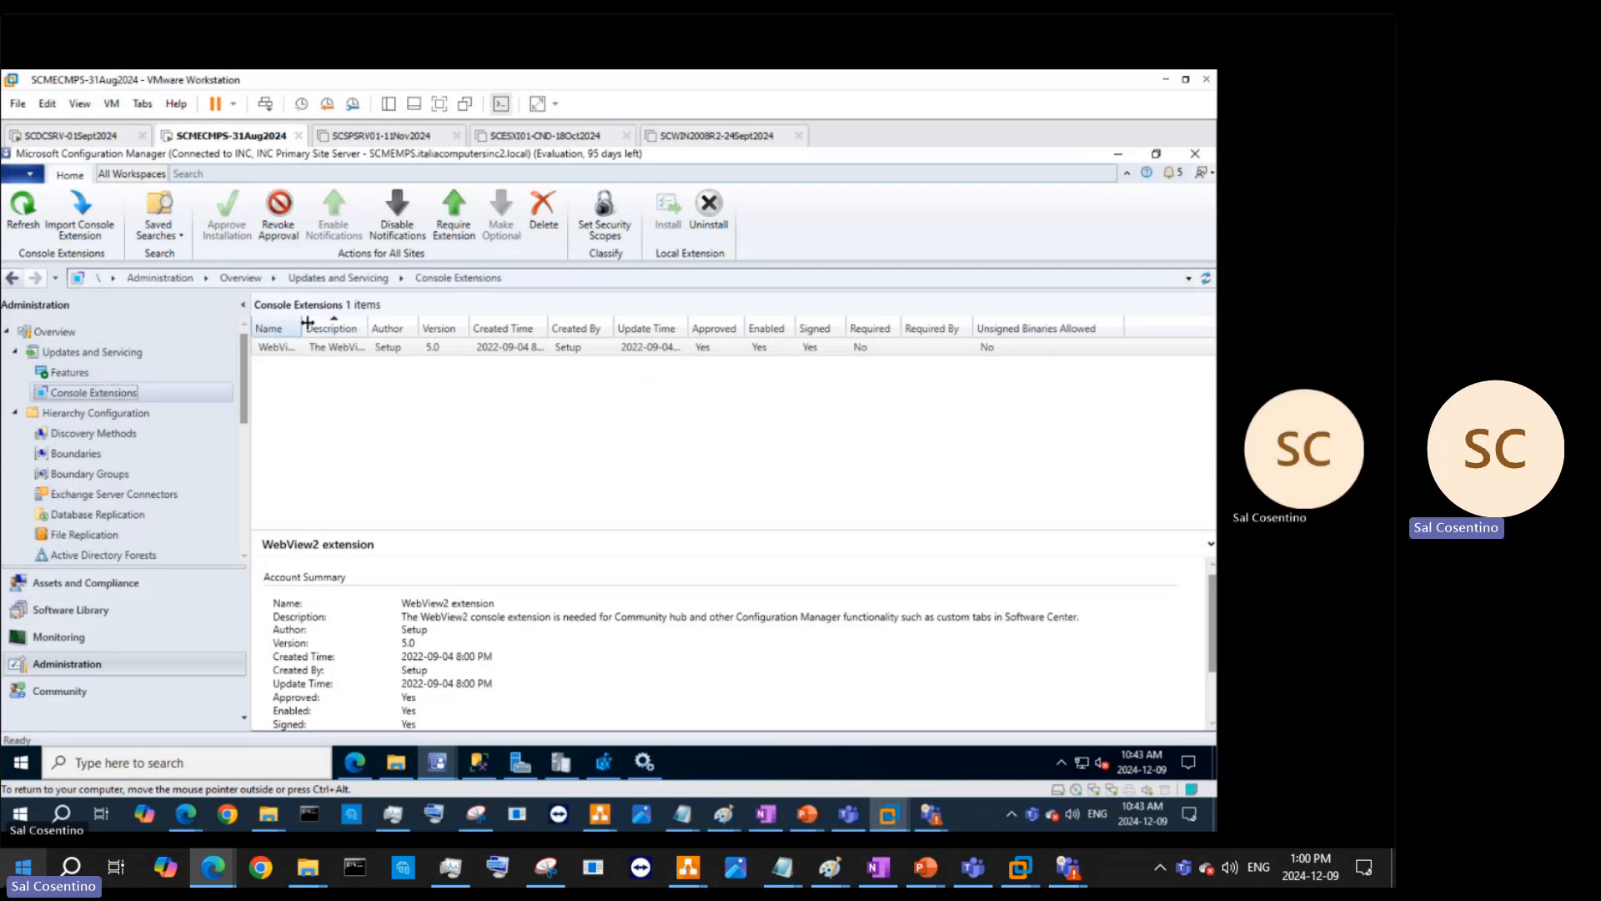
# - Make the WebView2 console extension required, confirm it, and refresh the list
pyautogui.moveTo(303, 323); pyautogui.dragTo(426, 321)
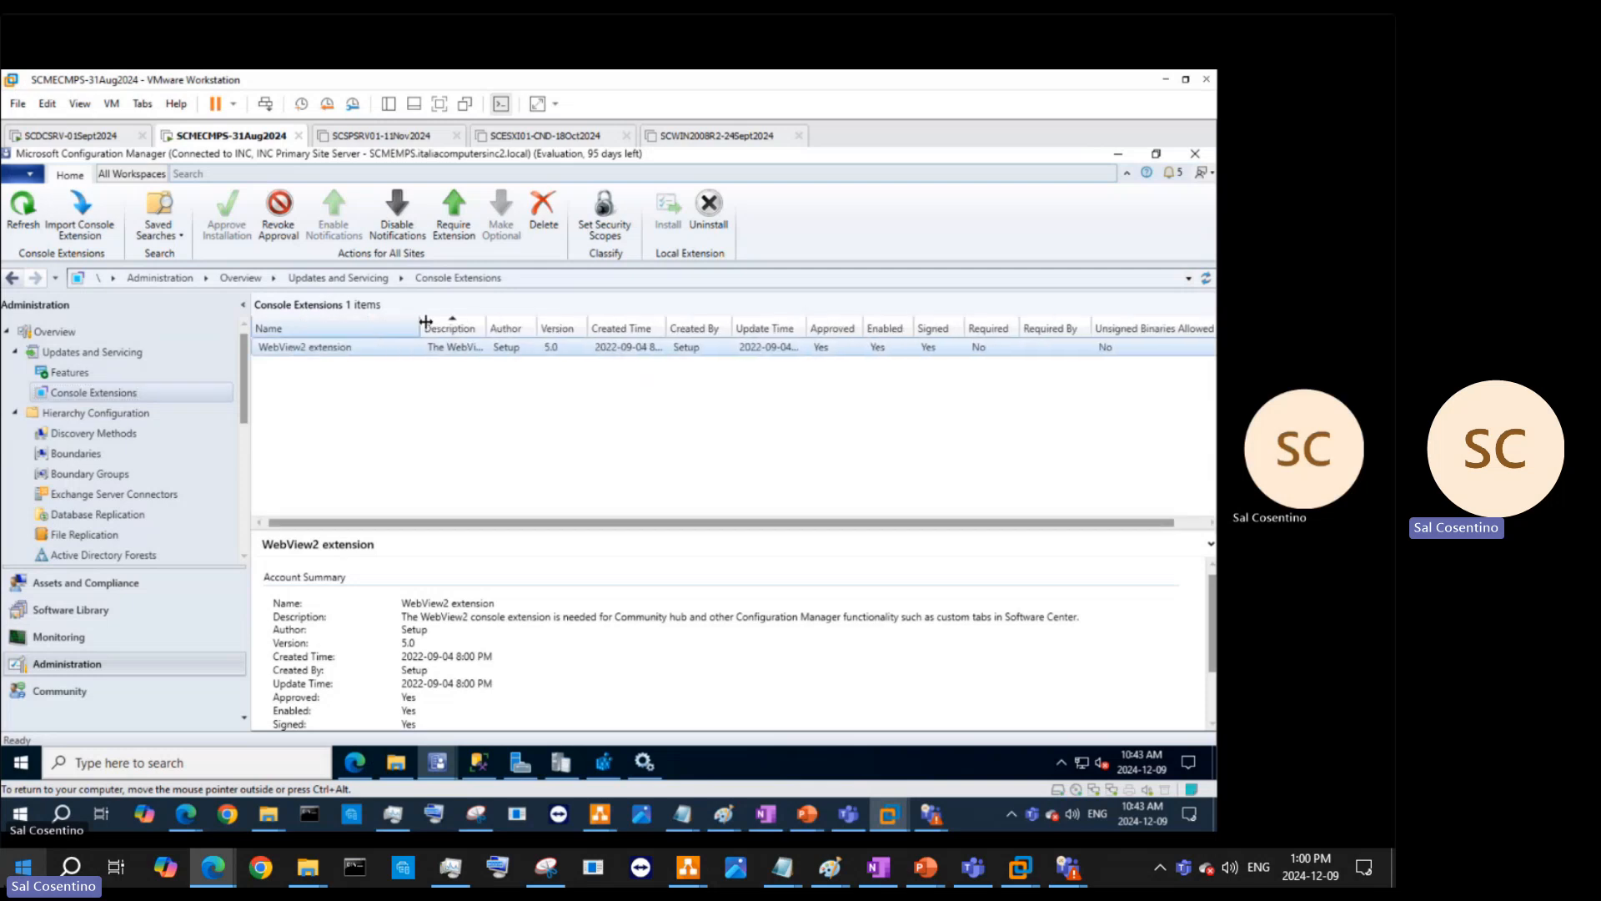
pyautogui.rightClick(354, 347)
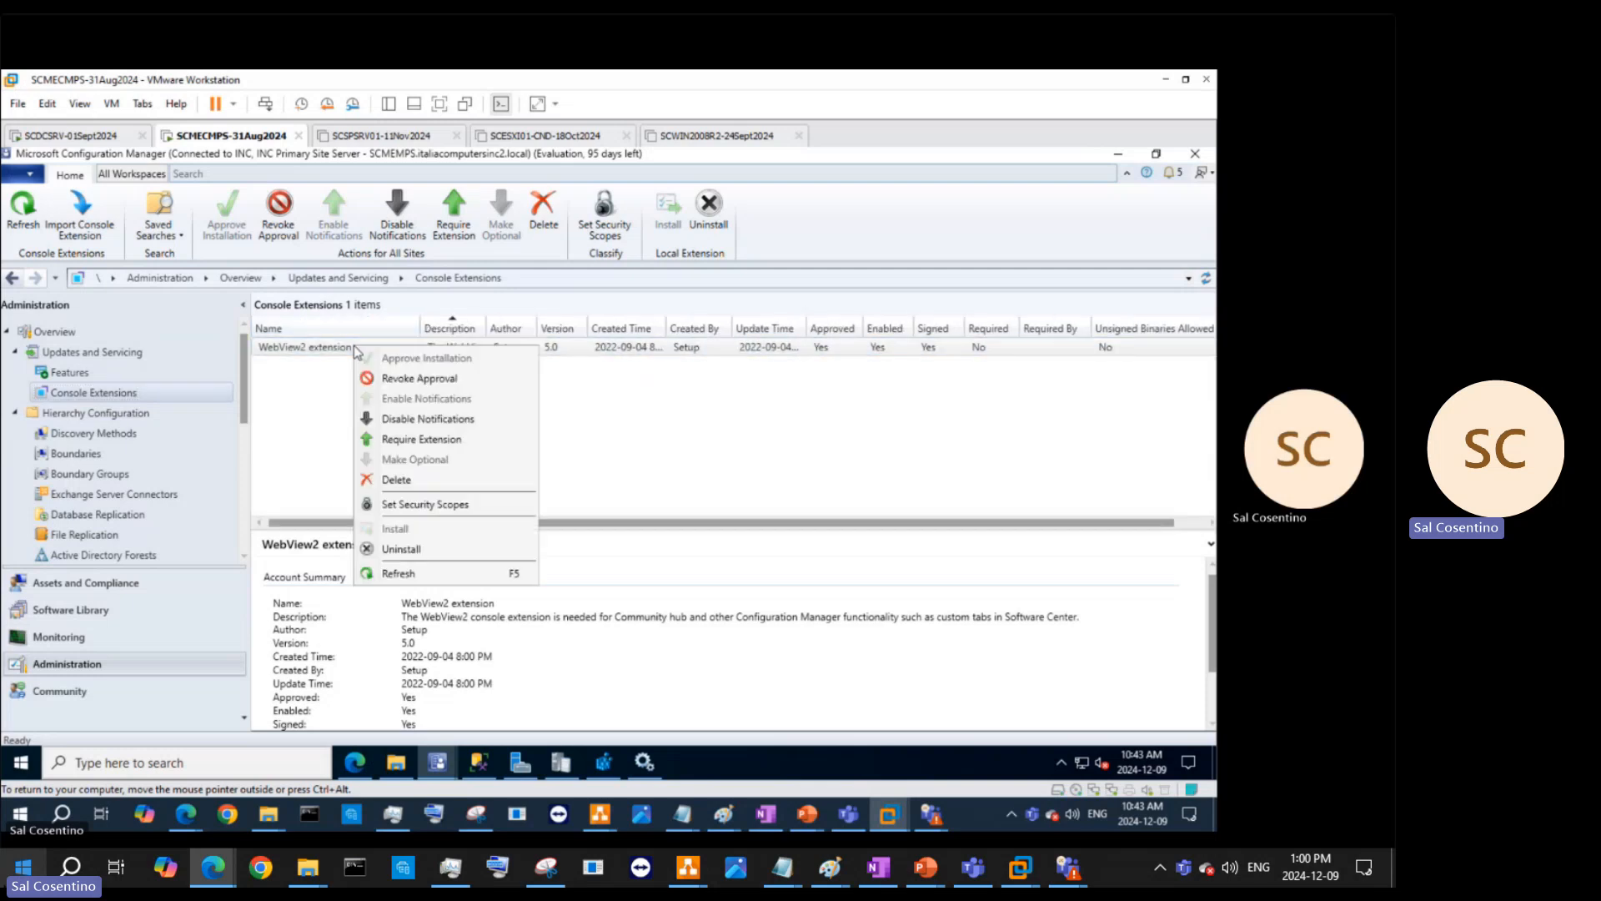
pyautogui.click(397, 439)
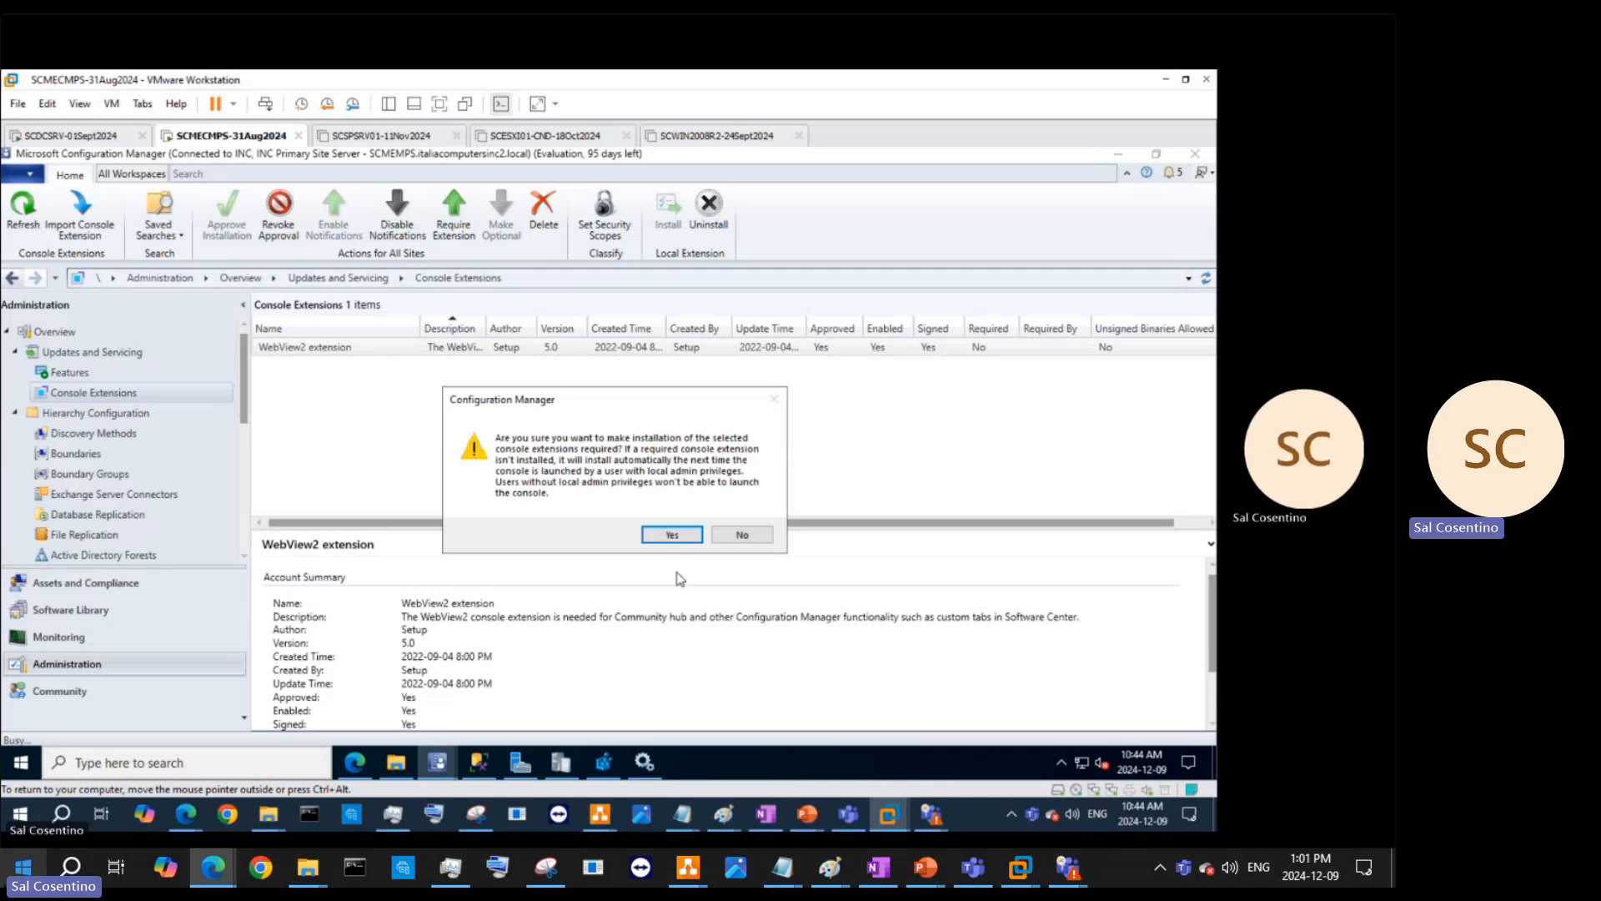
pyautogui.click(665, 533)
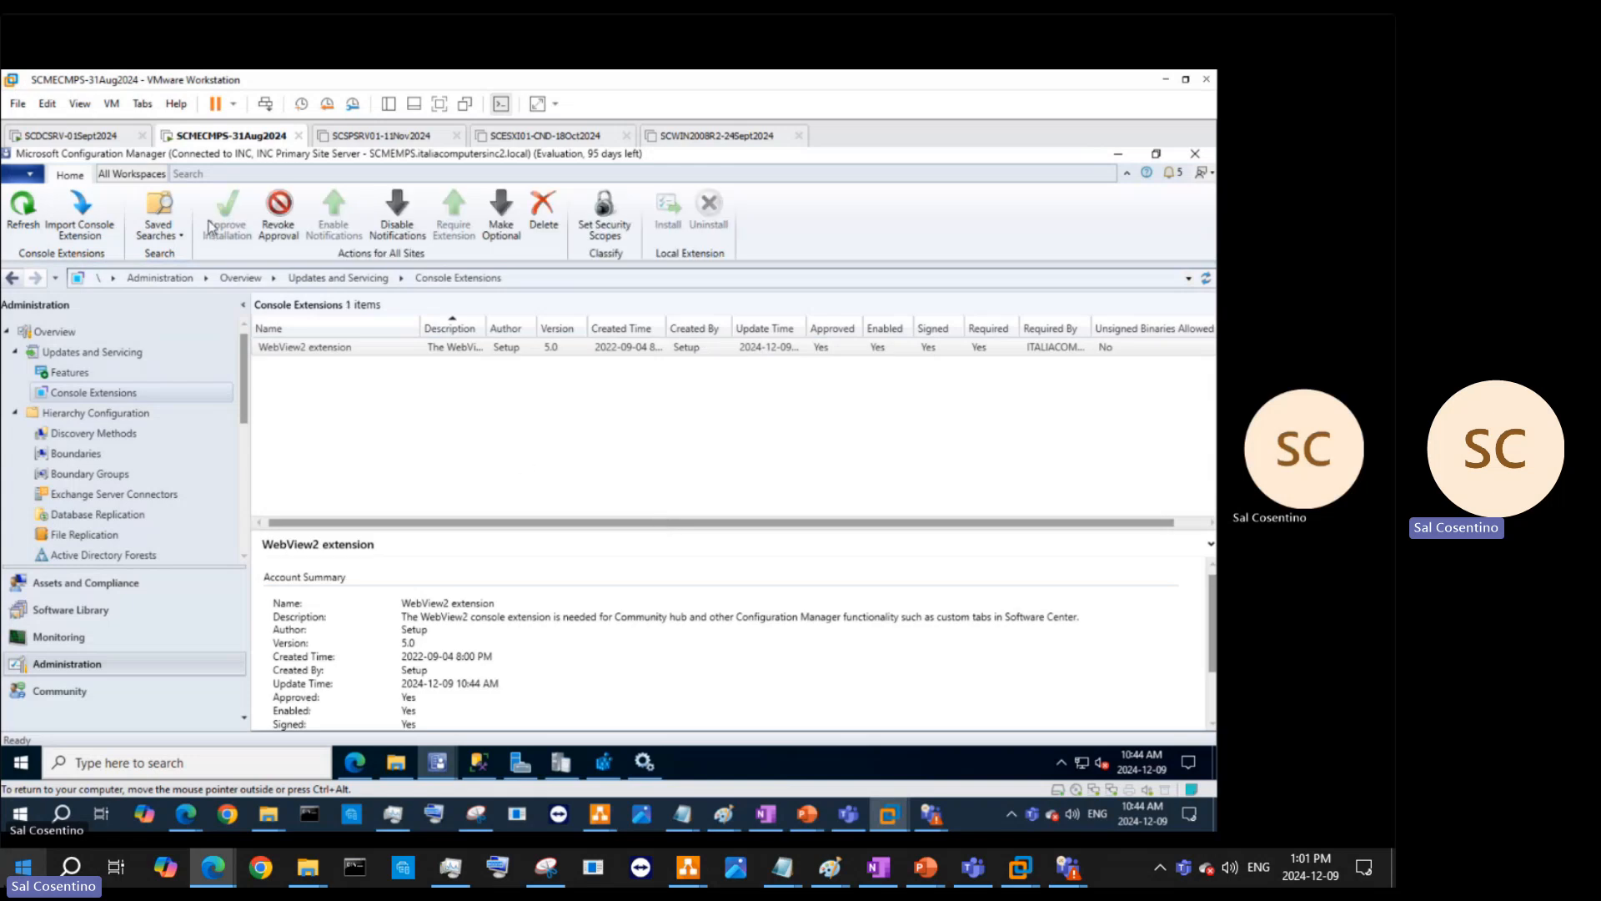
pyautogui.click(38, 228)
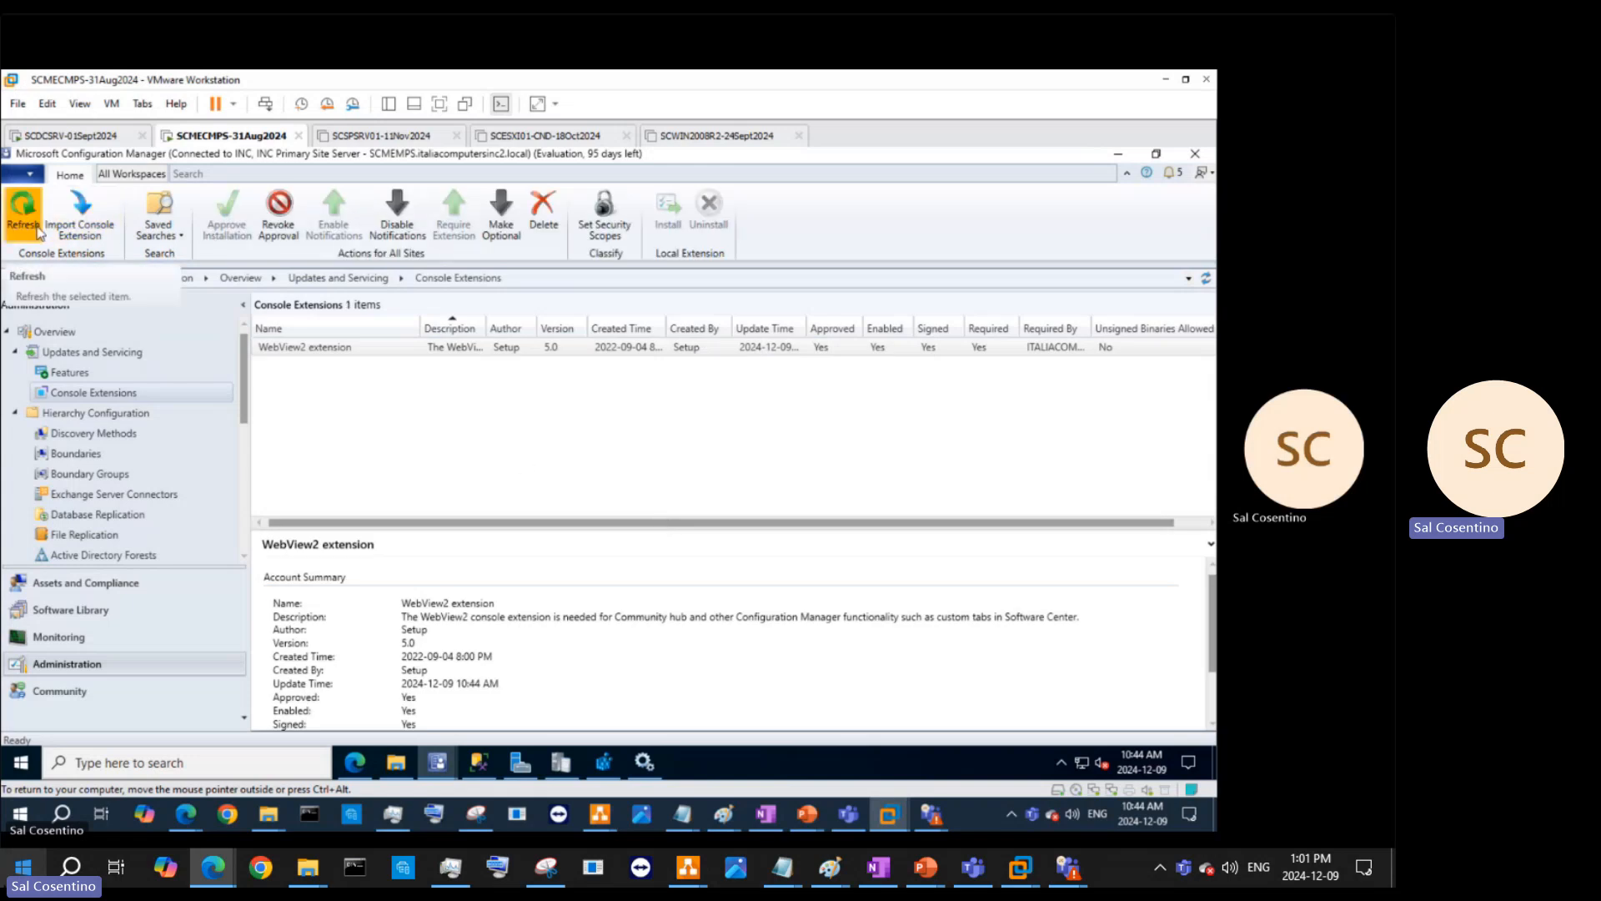
# - Review the extension's actions and widen the Update Time column to show the full time
pyautogui.rightClick(386, 349)
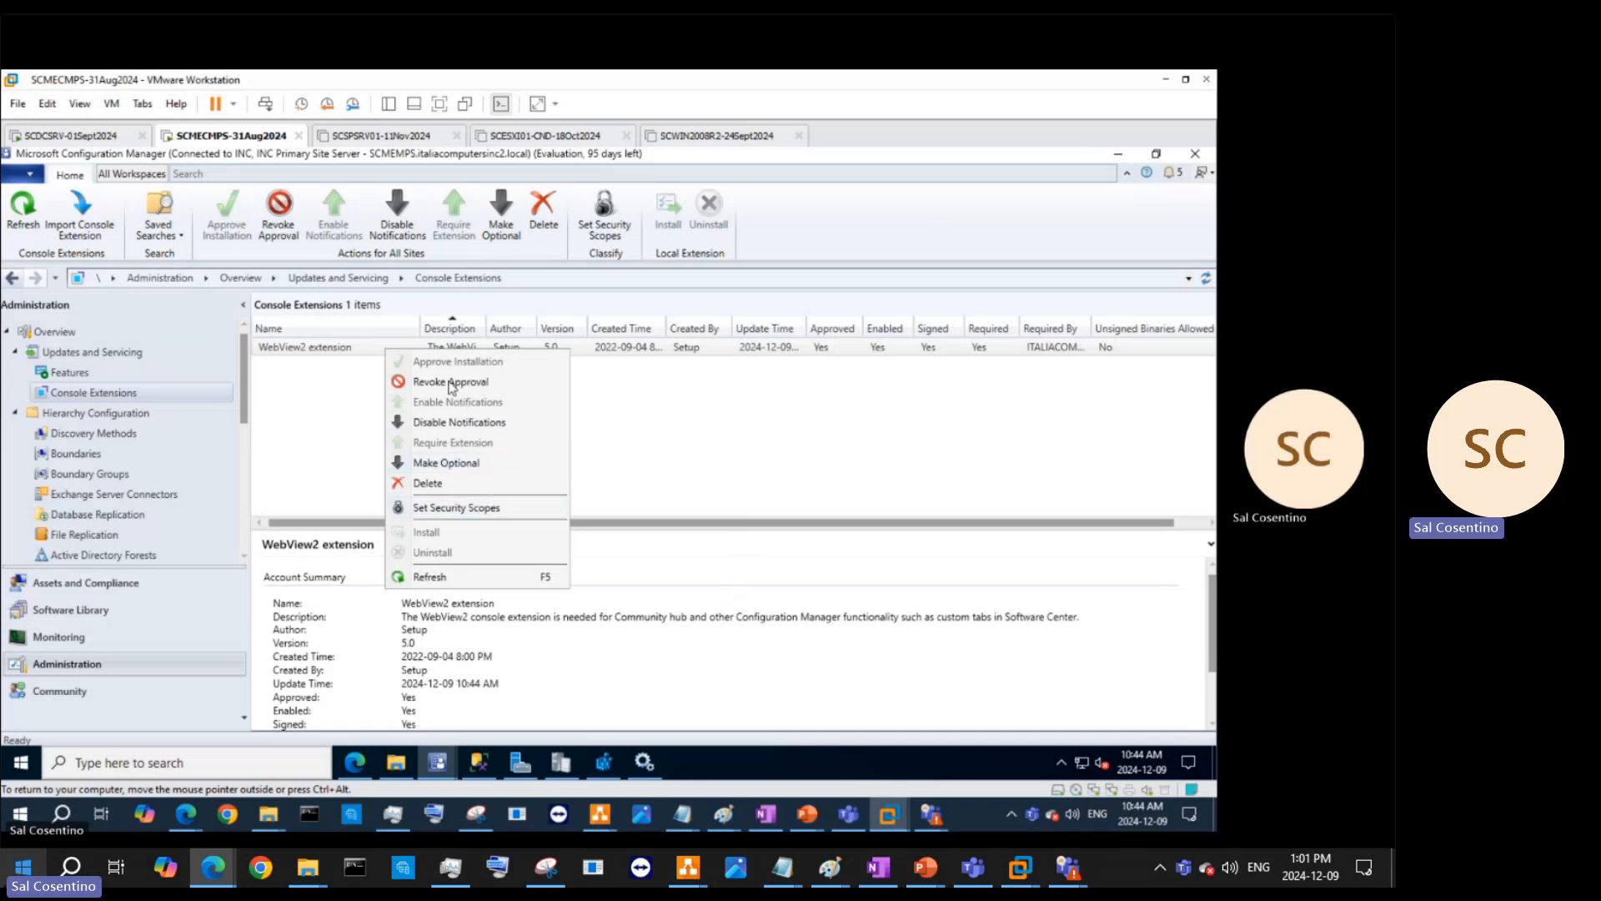
pyautogui.click(790, 427)
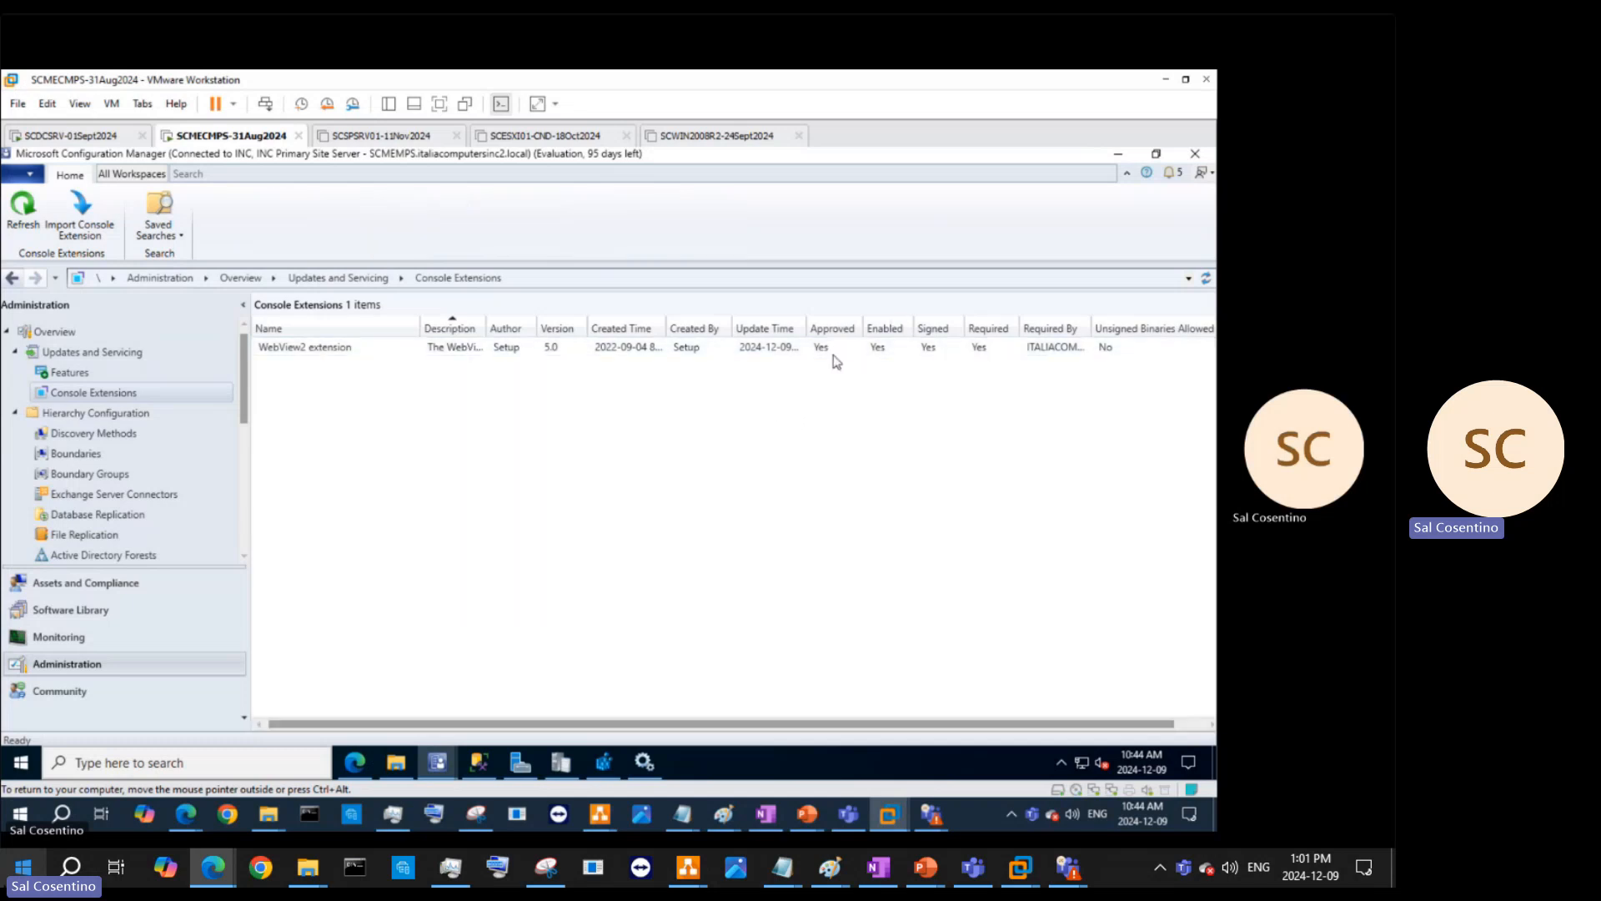
pyautogui.moveTo(805, 328); pyautogui.dragTo(855, 332)
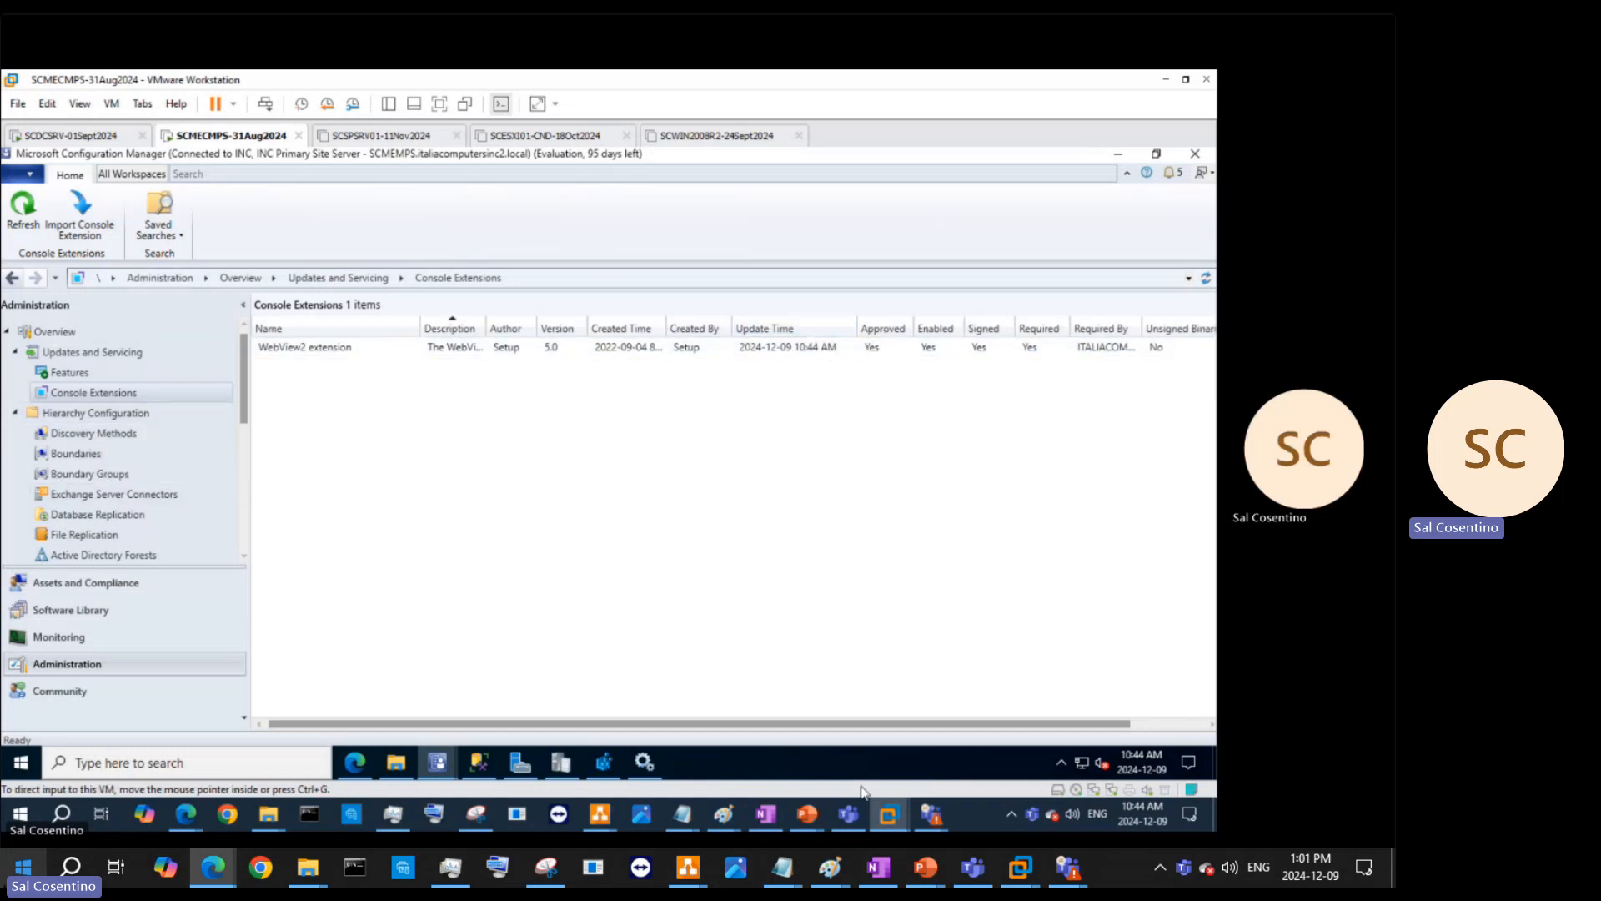
# - In OneNote, add 'QUESTIONS... please feel free to message me on whatsApp at' followed by the contact phone number
pyautogui.click(765, 814)
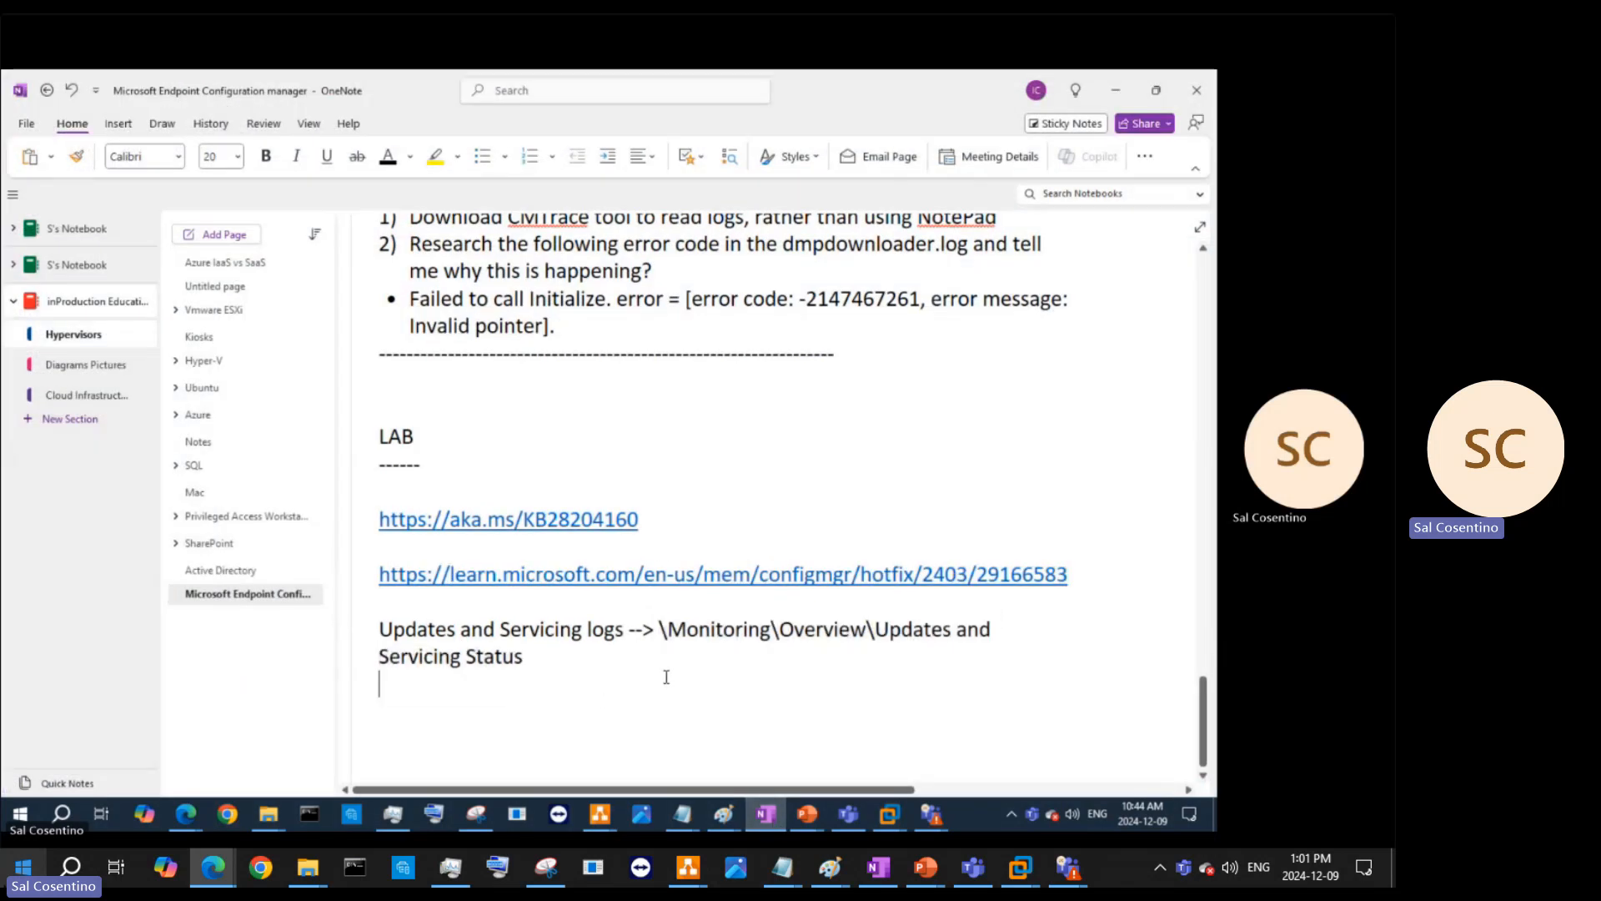
pyautogui.press('Return')
pyautogui.press('Return')
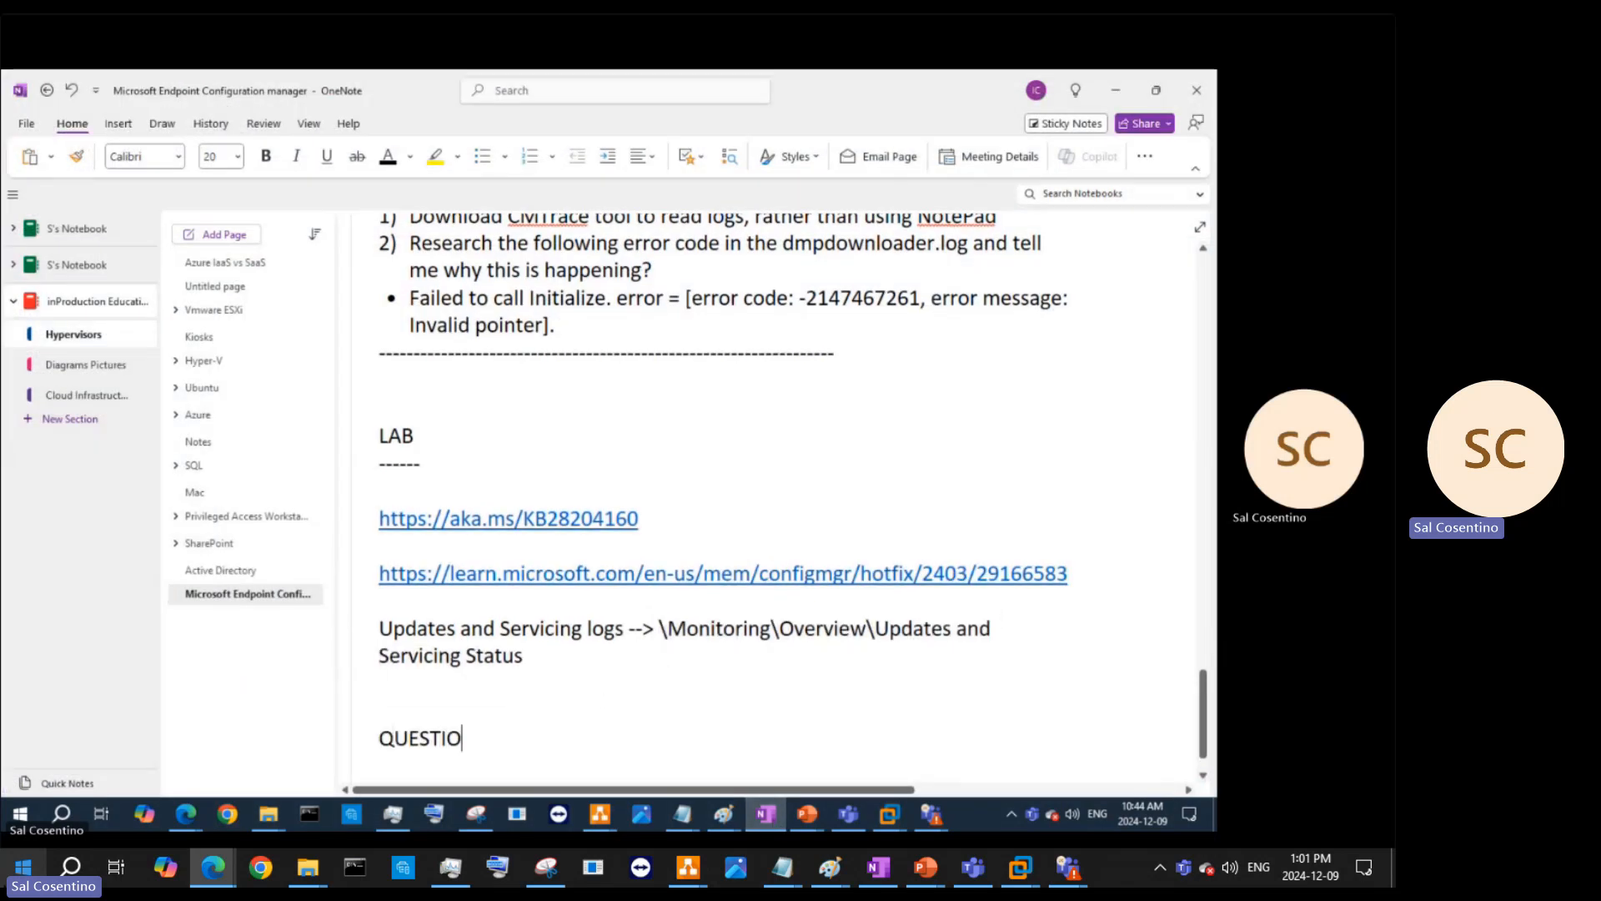
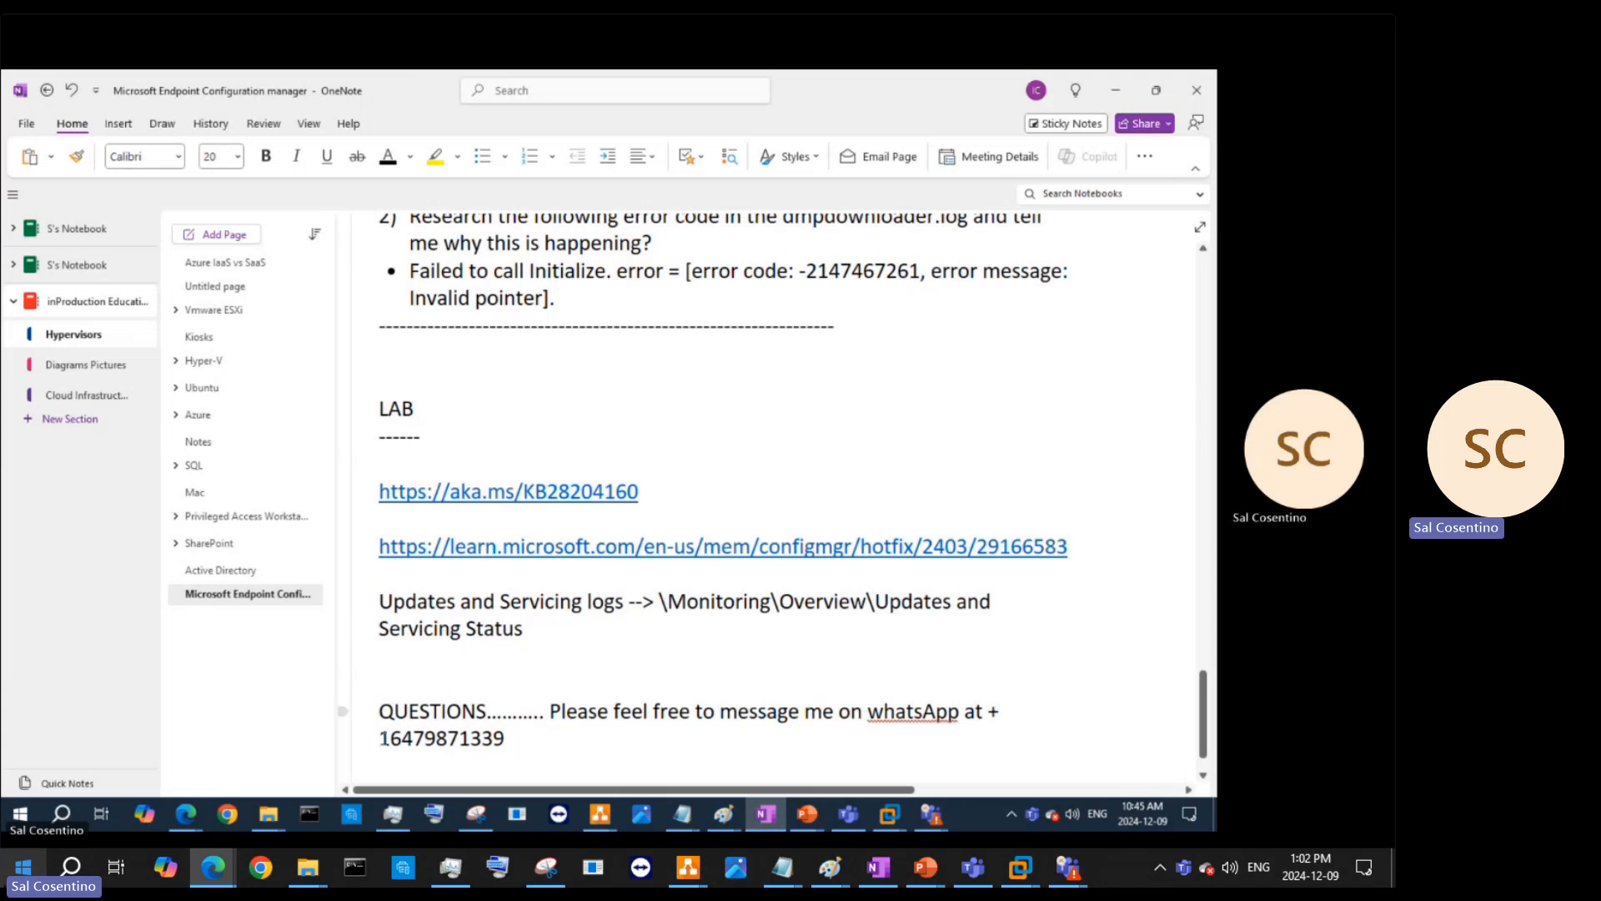
pyautogui.press('BackSpace')
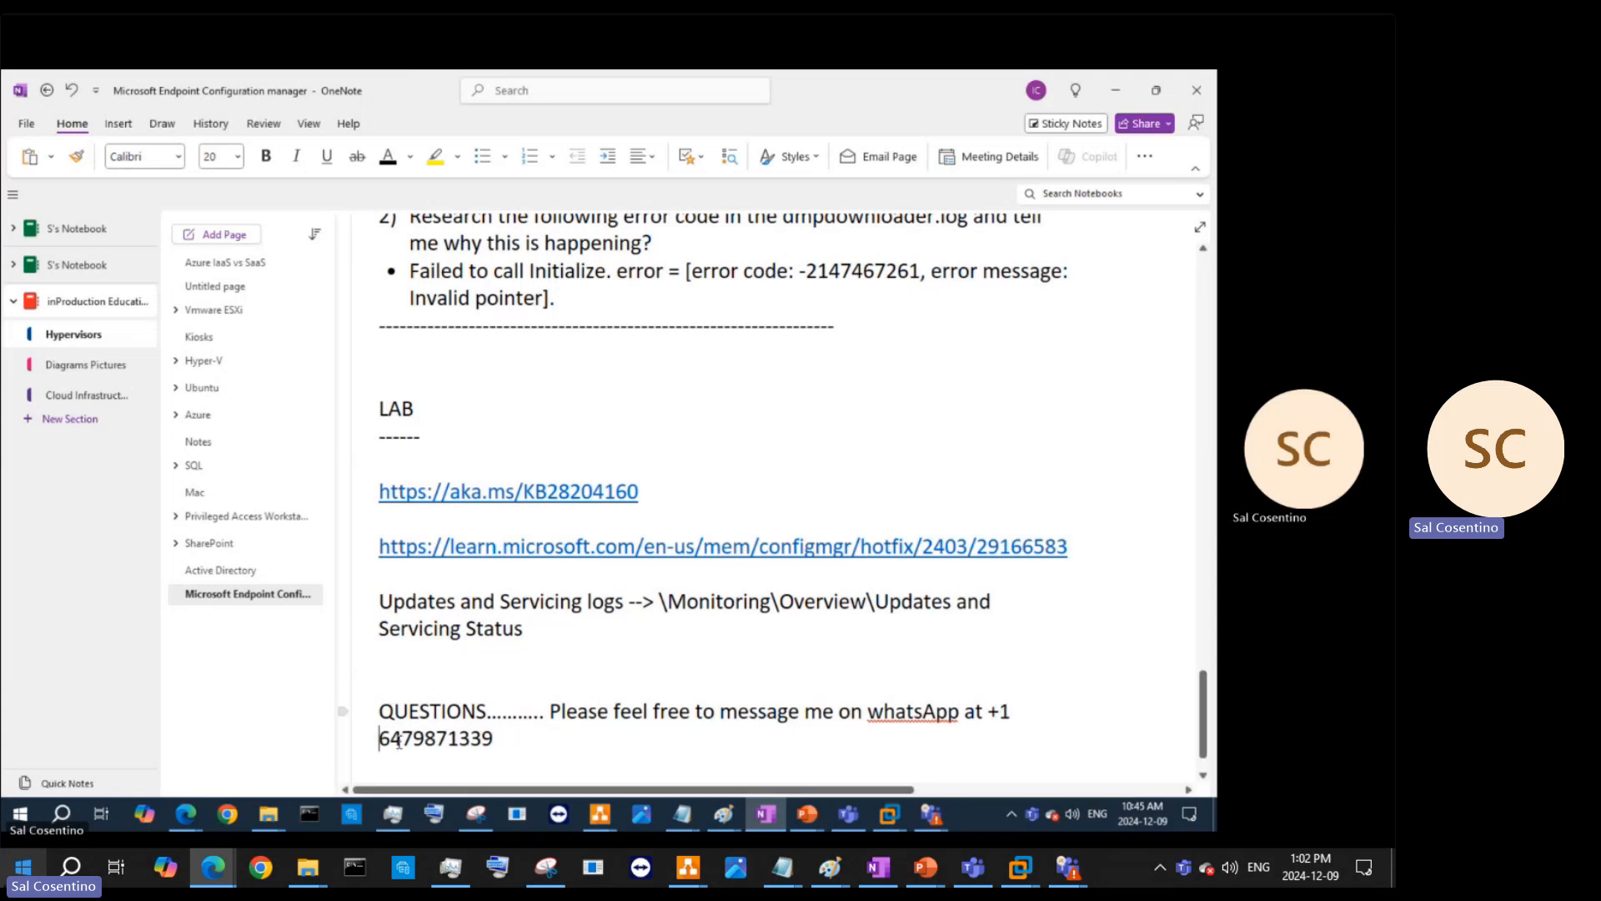
# - Insert hyphens into the phone number and add blank lines below it
pyautogui.click(415, 737)
pyautogui.write('-')
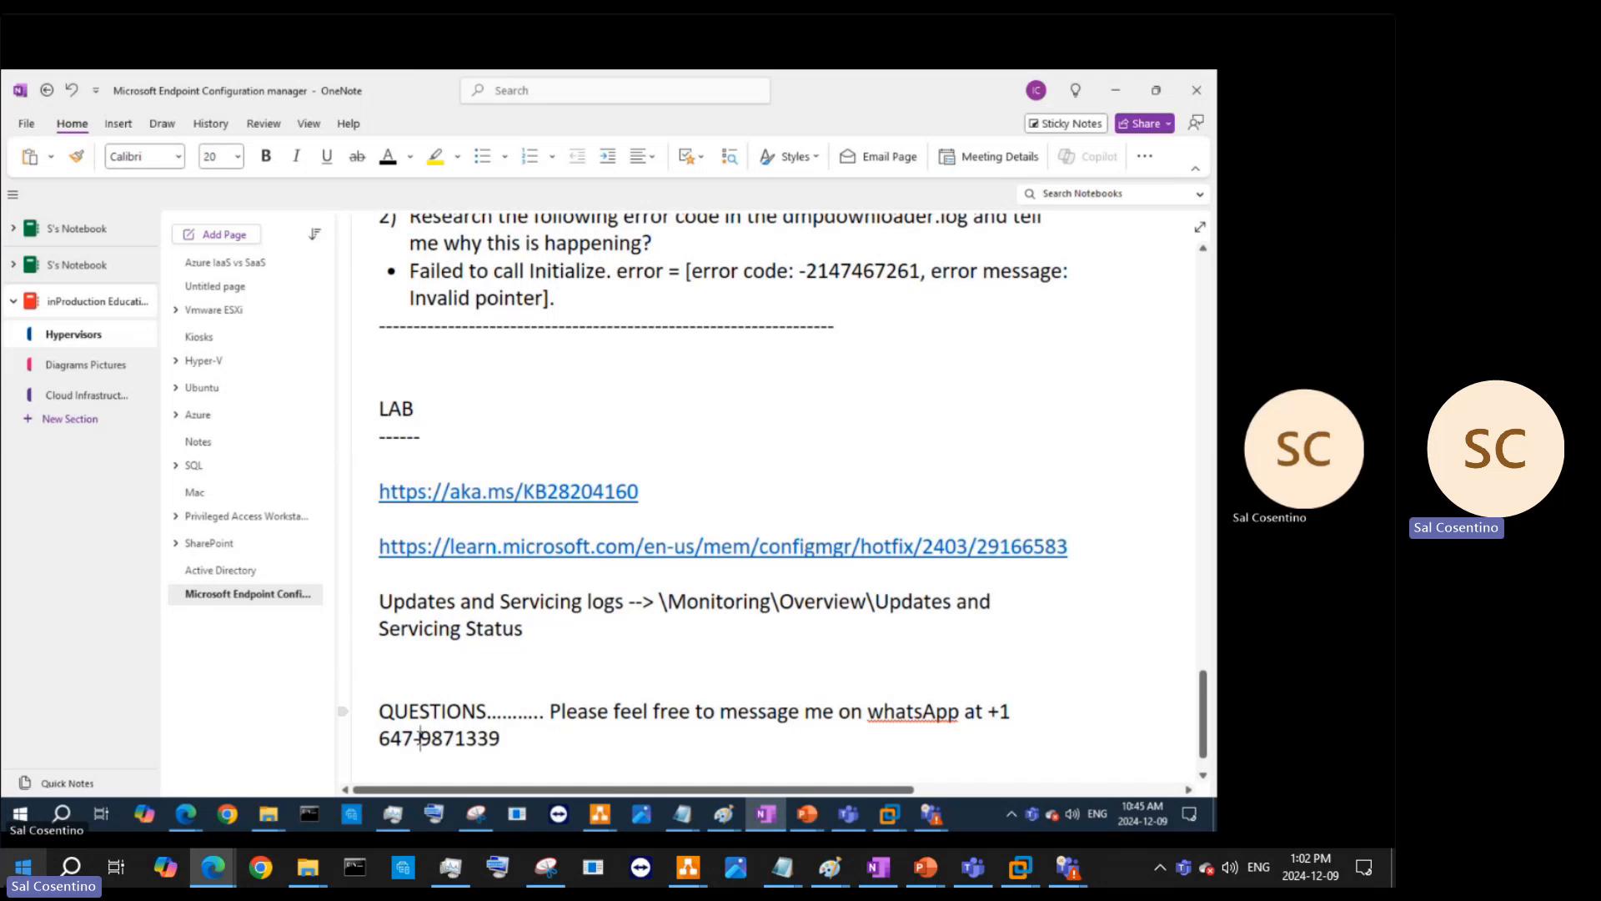
pyautogui.click(459, 737)
pyautogui.write('-')
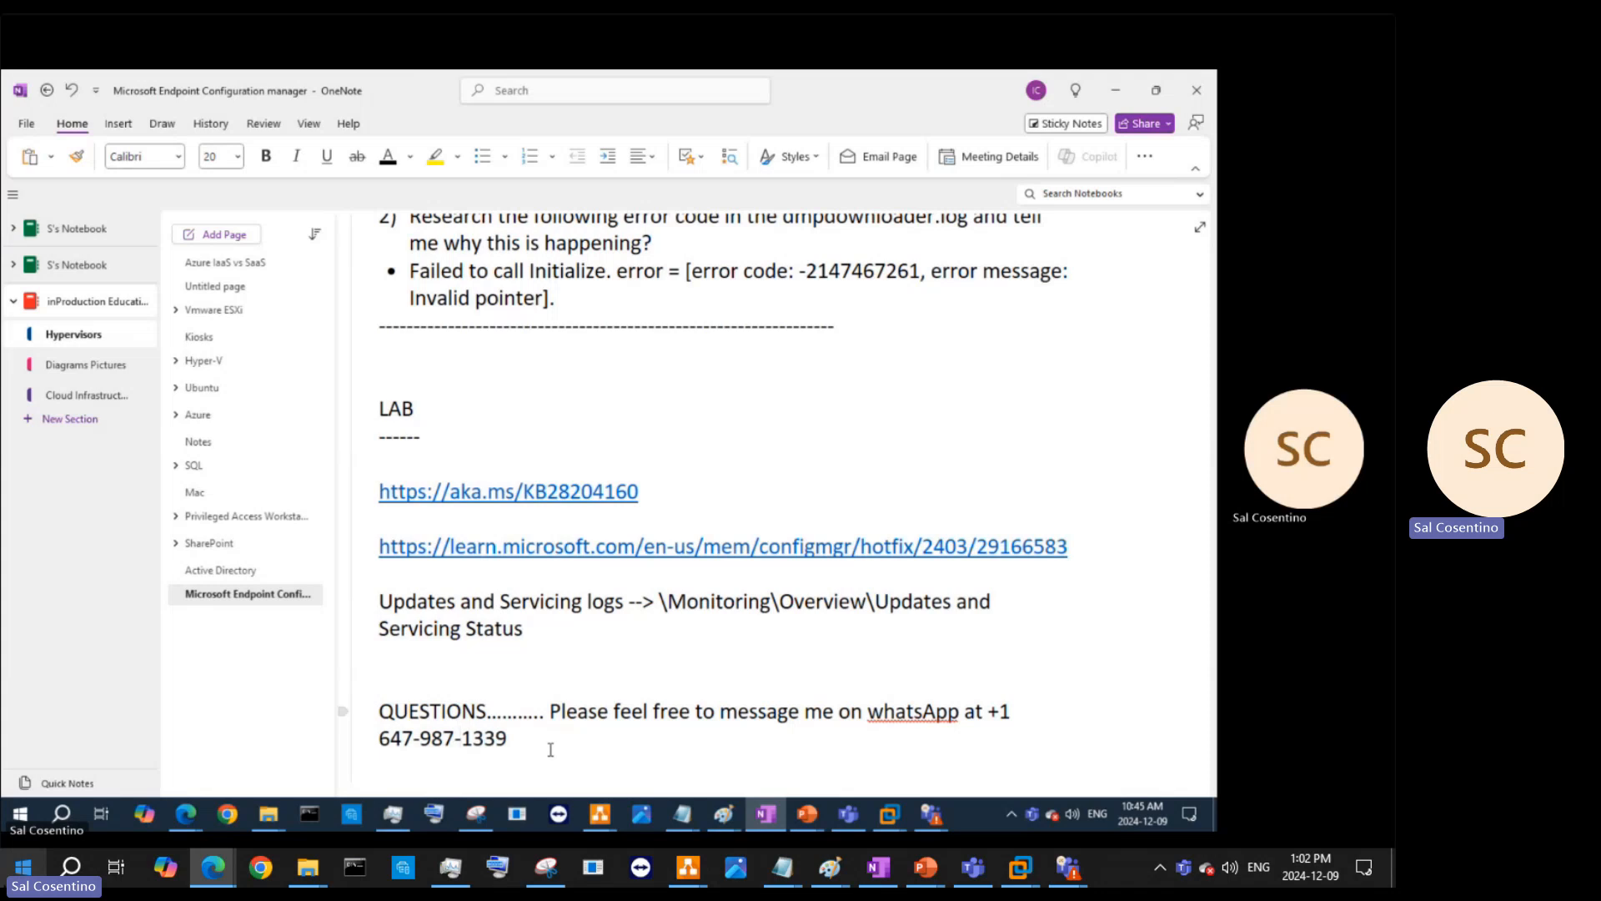
pyautogui.press('Right')
pyautogui.press('Return')
pyautogui.press('Return')
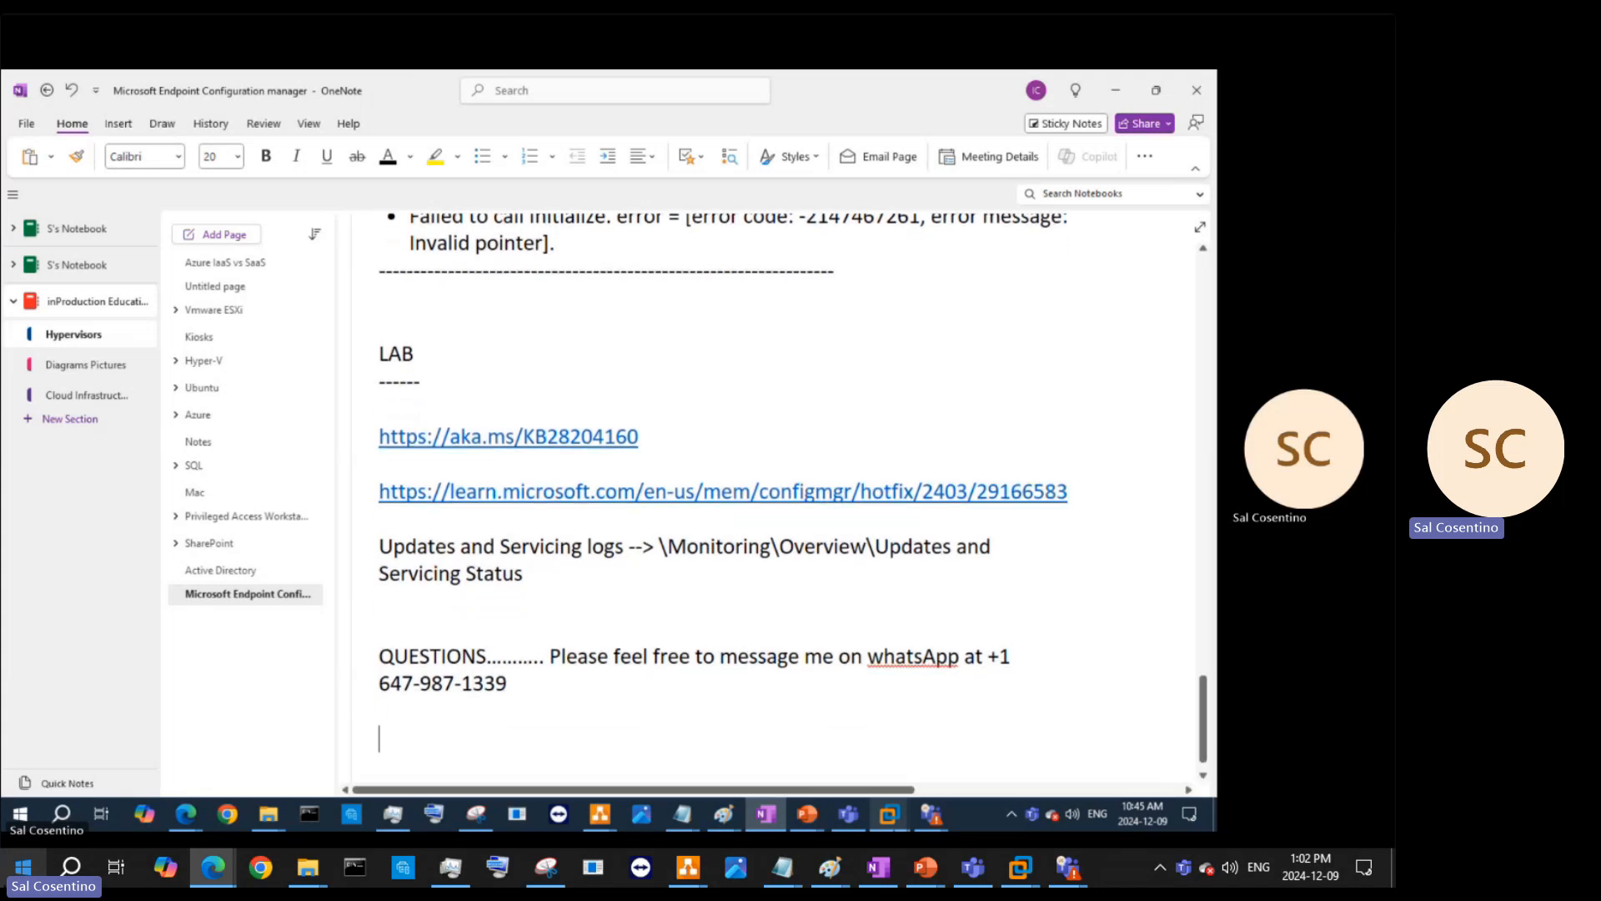
# - Type the line 'Tell me who you are, location, what do you like about this video or'
pyautogui.write('Telol me who y')
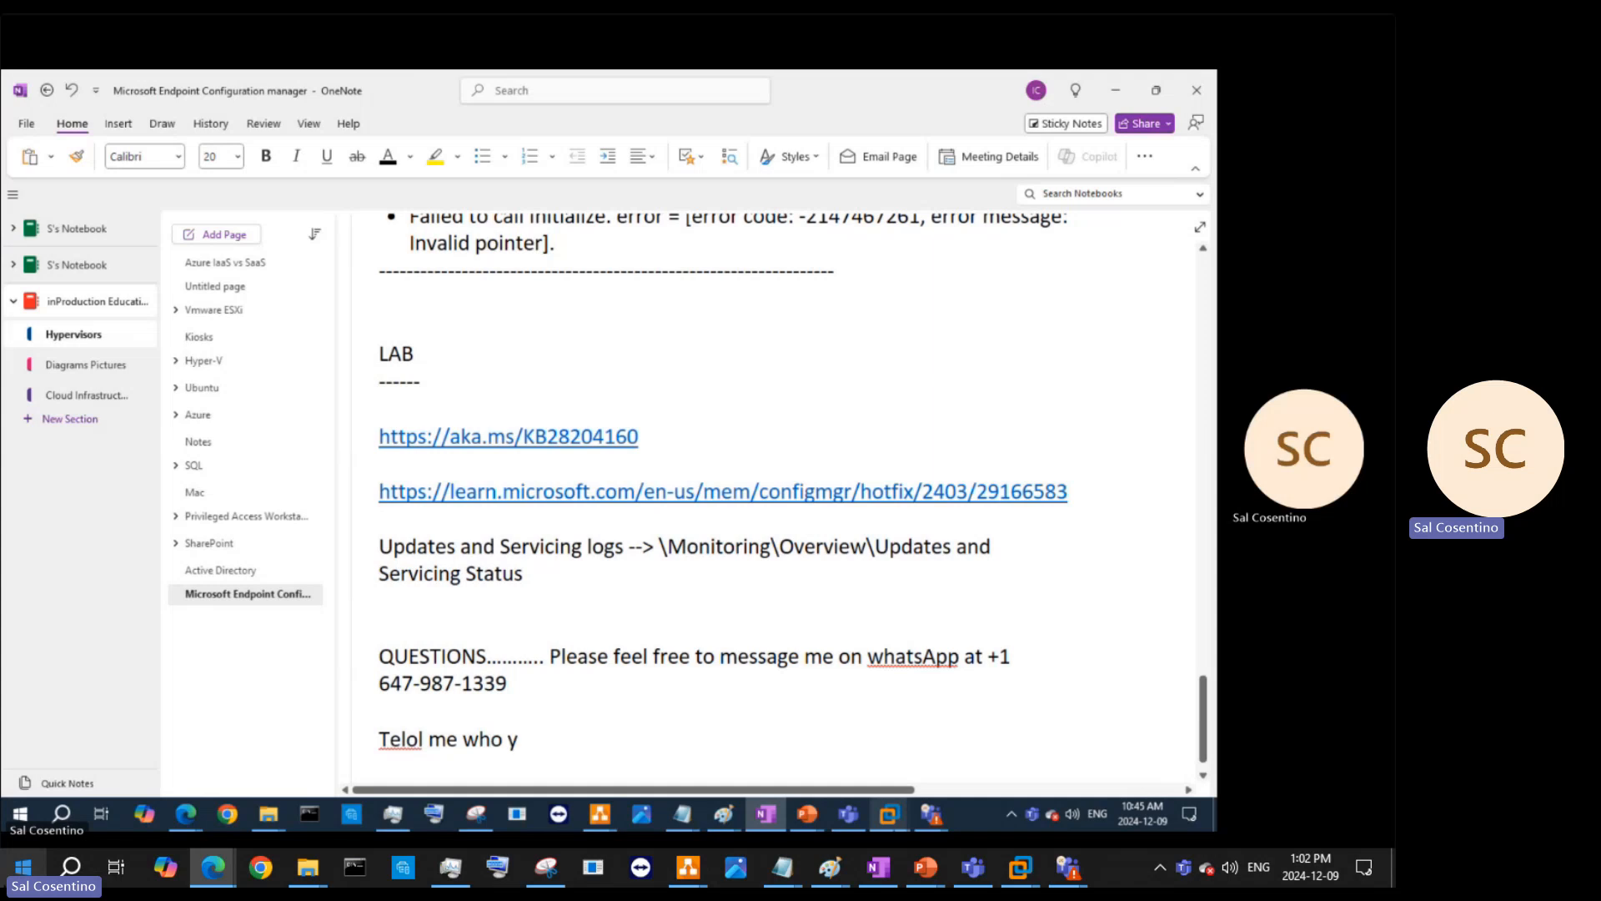
pyautogui.write('ou are, location')
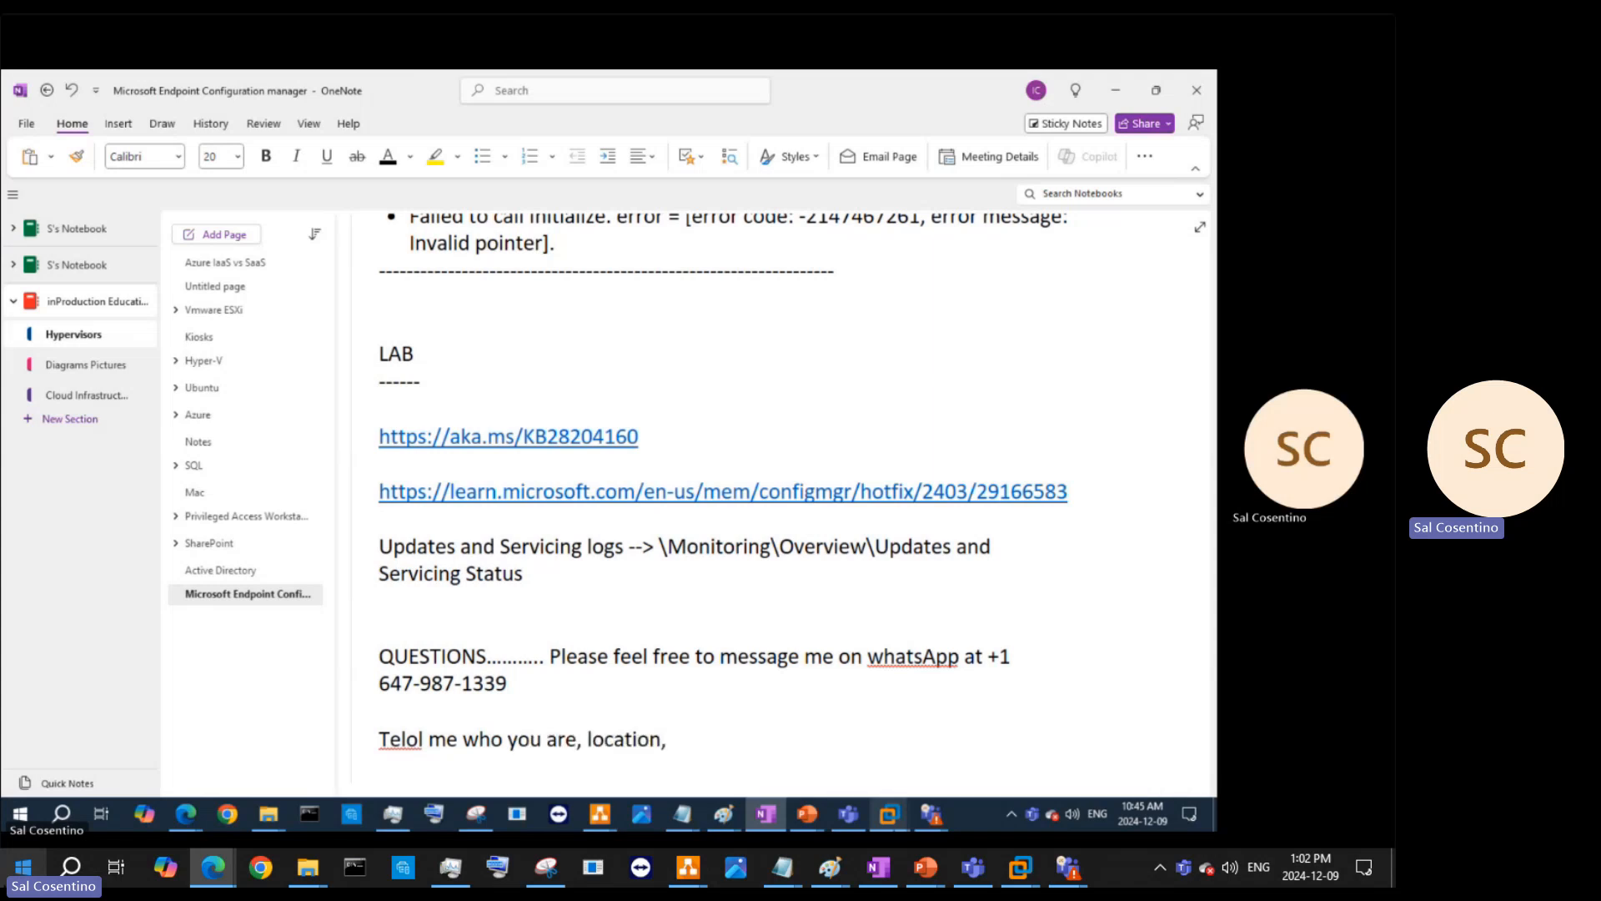
pyautogui.write(', what do you l')
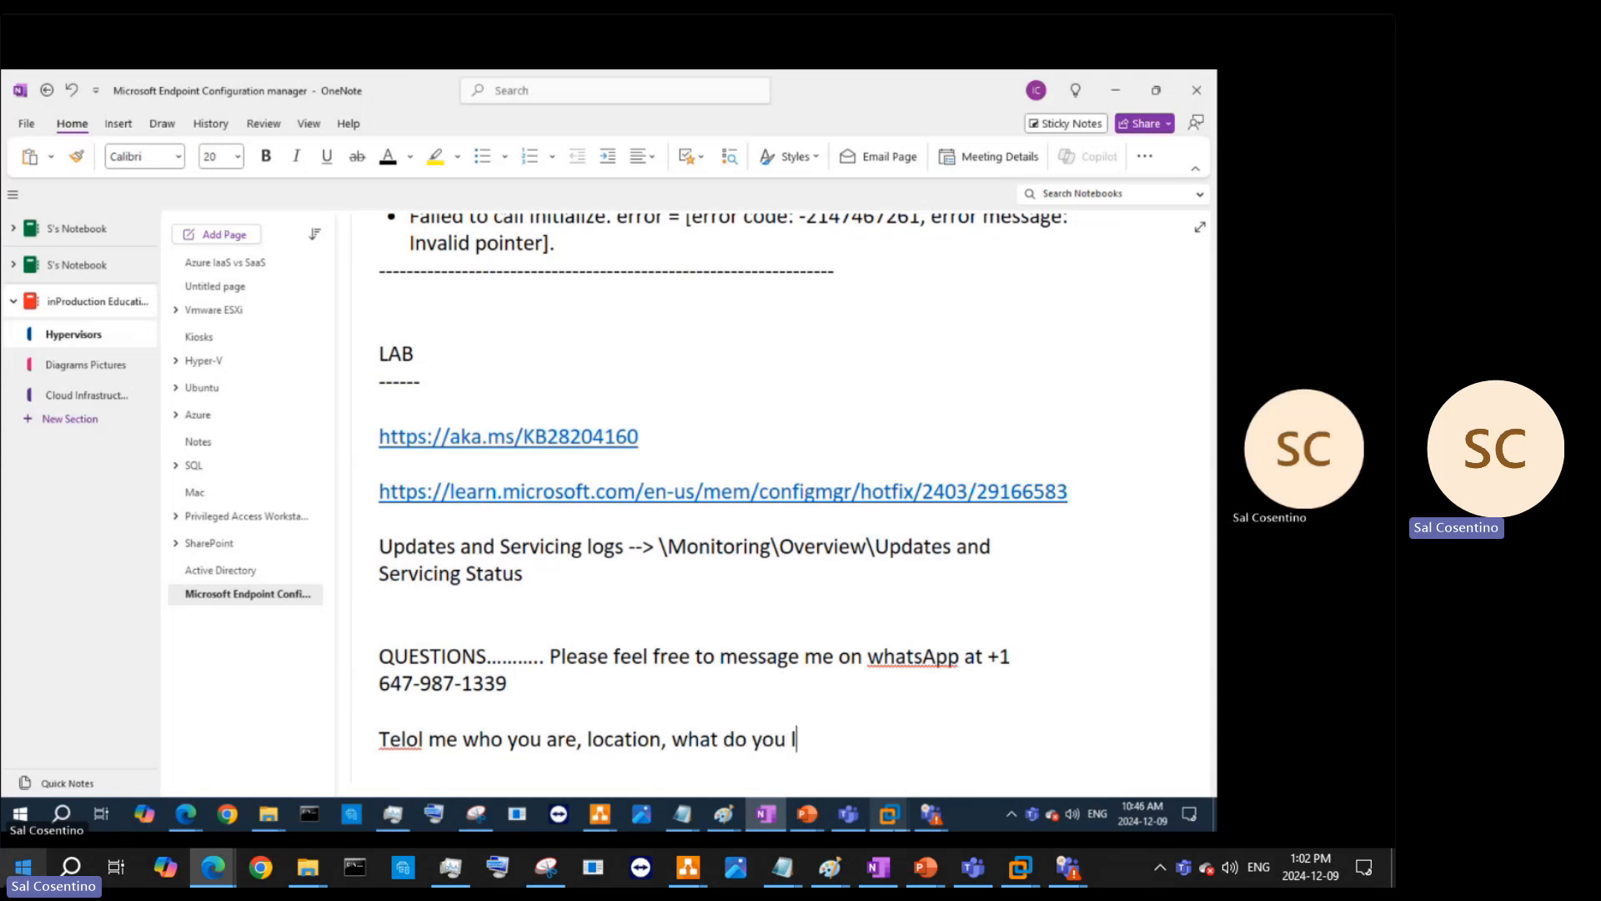
pyautogui.write('ike about this a')
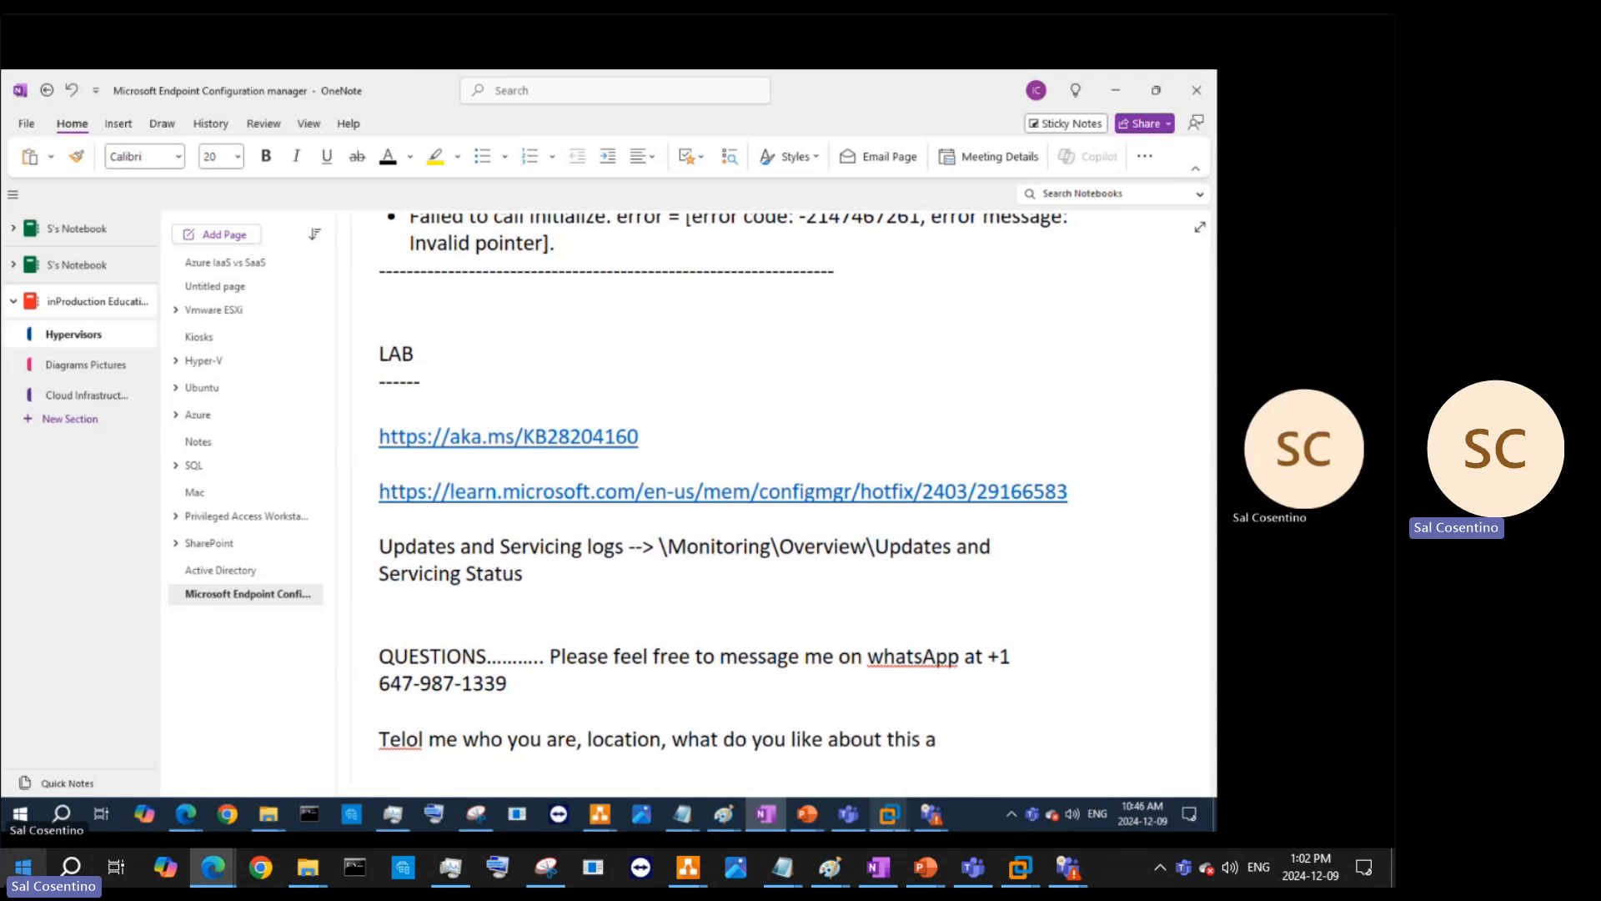
pyautogui.press('BackSpace')
pyautogui.write('video or')
# - Add 'What are you long term goals when using SCCM/ MECM' and correct 'Telol' to 'Tell'
pyautogui.press('Return')
pyautogui.write('What ar')
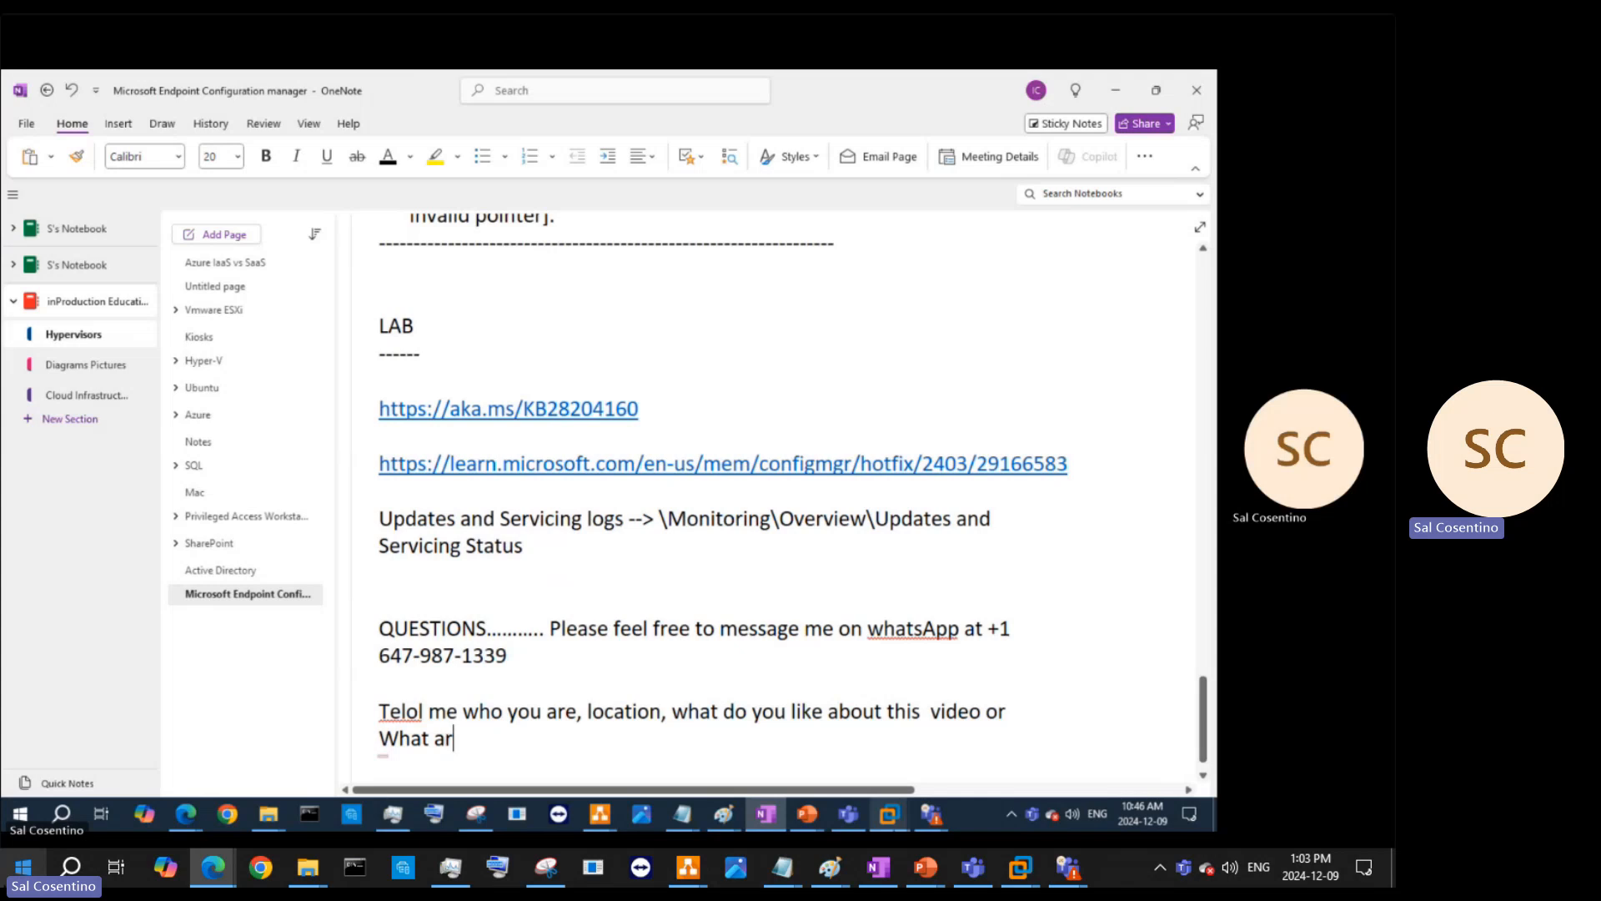
pyautogui.write('e you long term ')
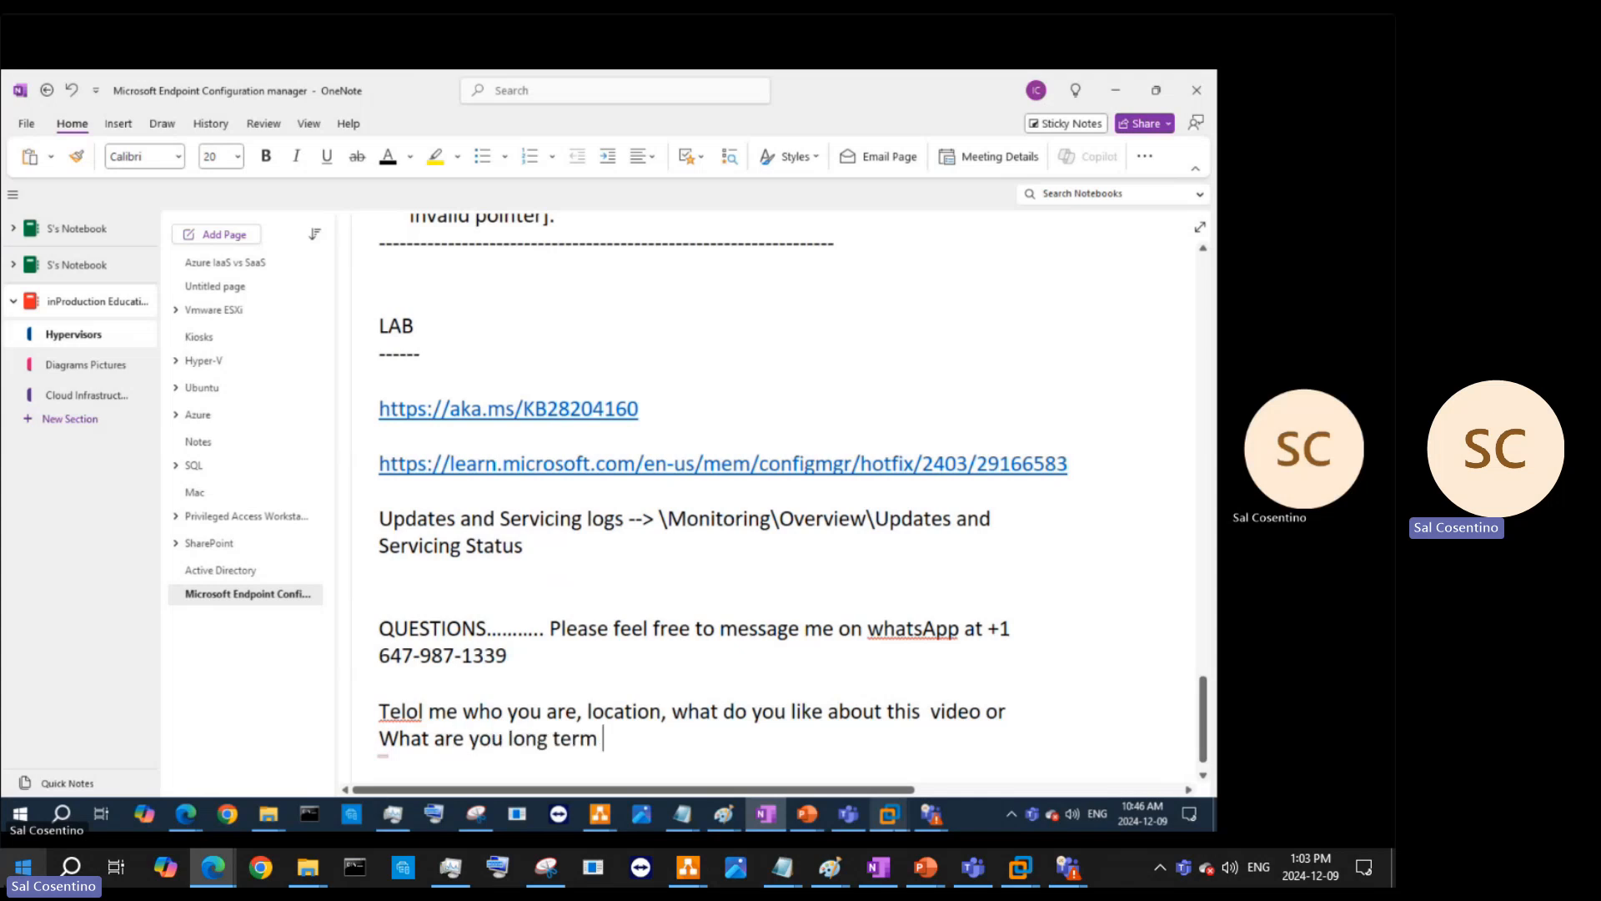
pyautogui.write('goals')
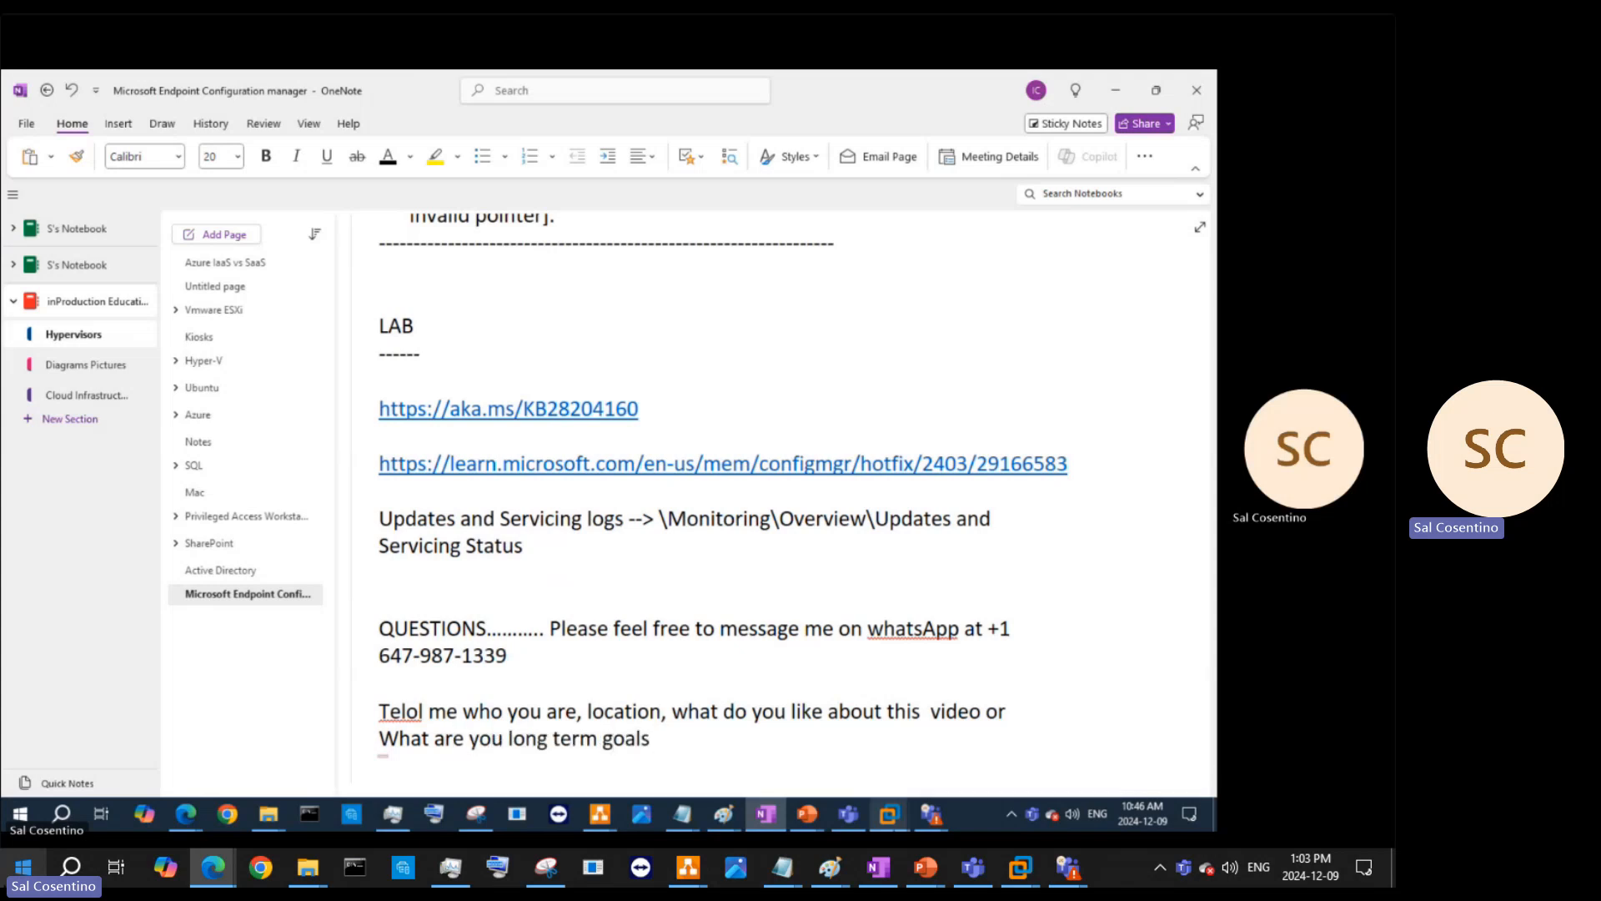
pyautogui.write(' when using')
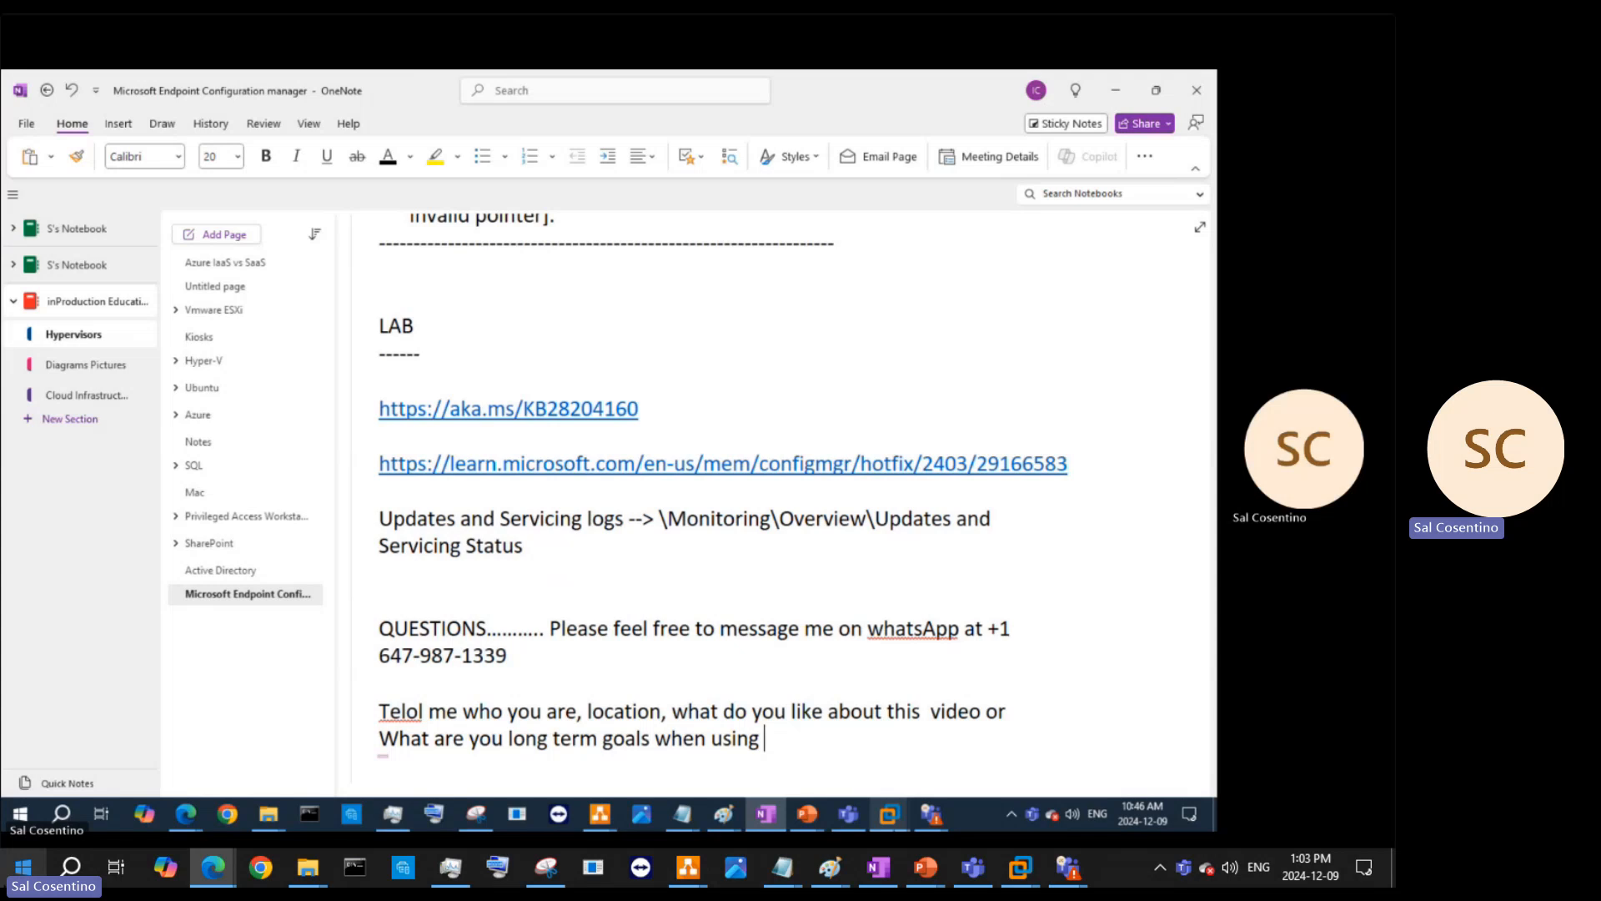
pyautogui.write('SCCM/ MECM')
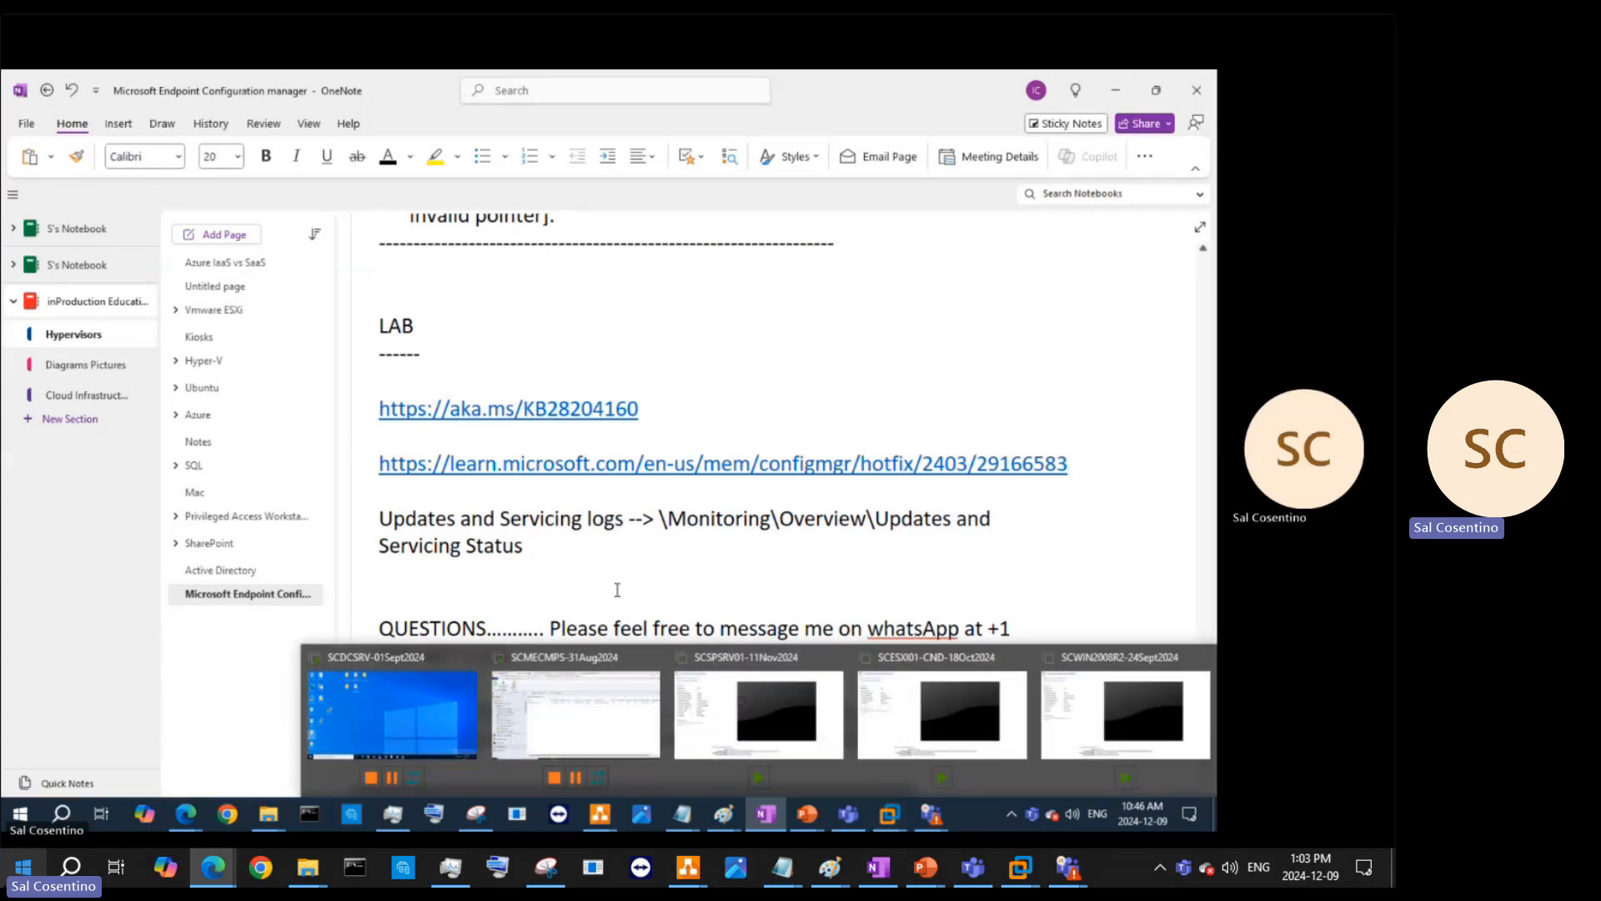
pyautogui.click(408, 711)
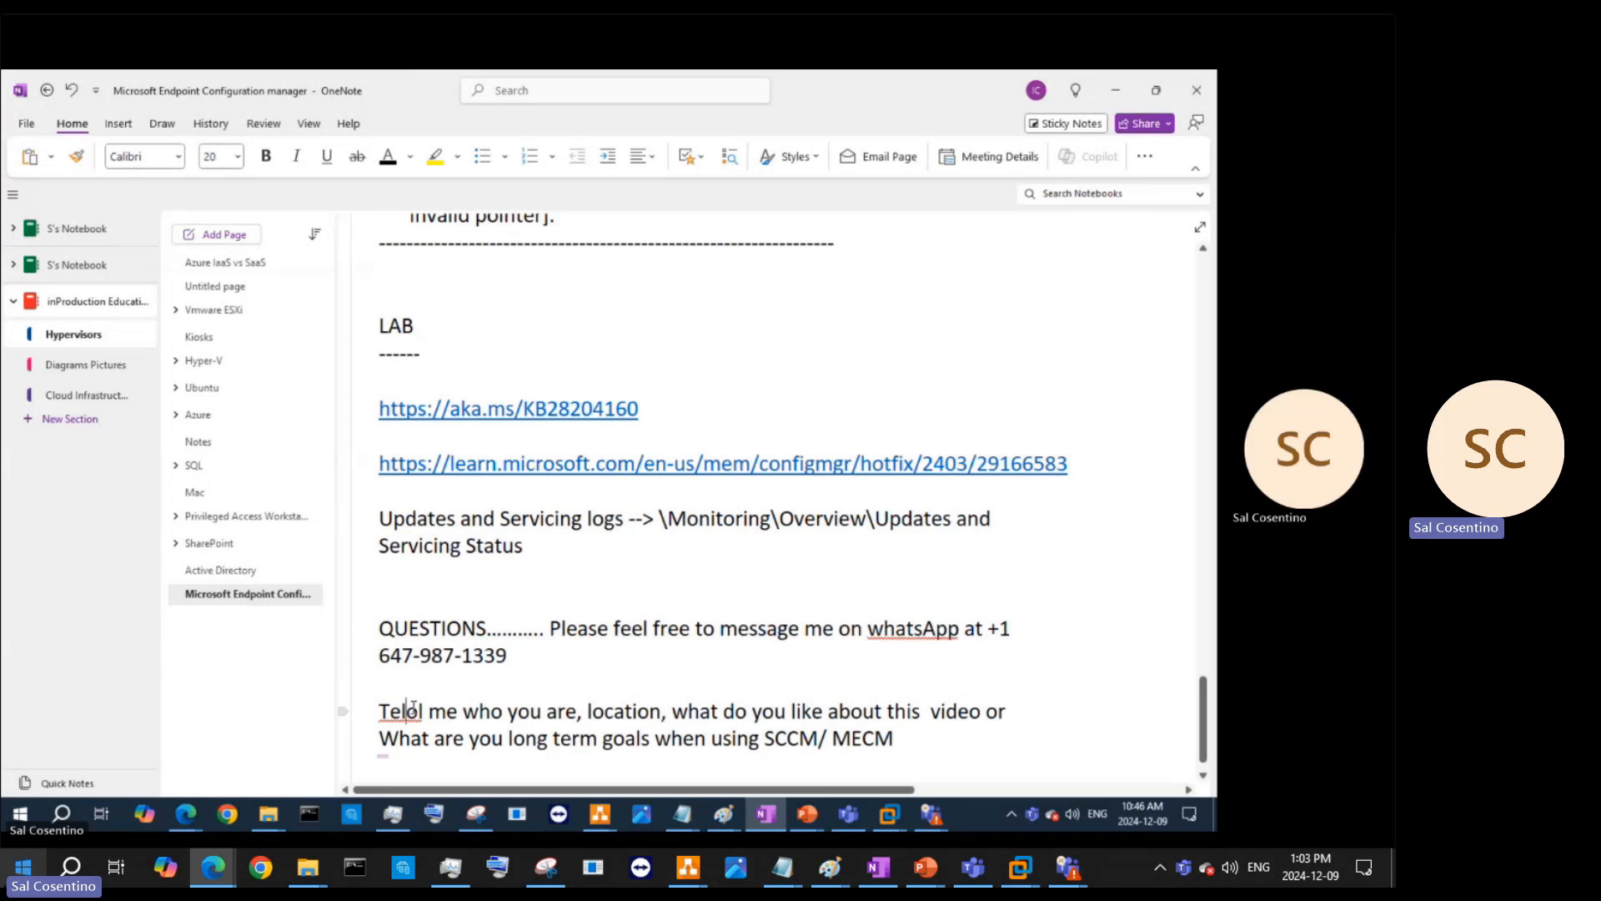
pyautogui.press('Delete')
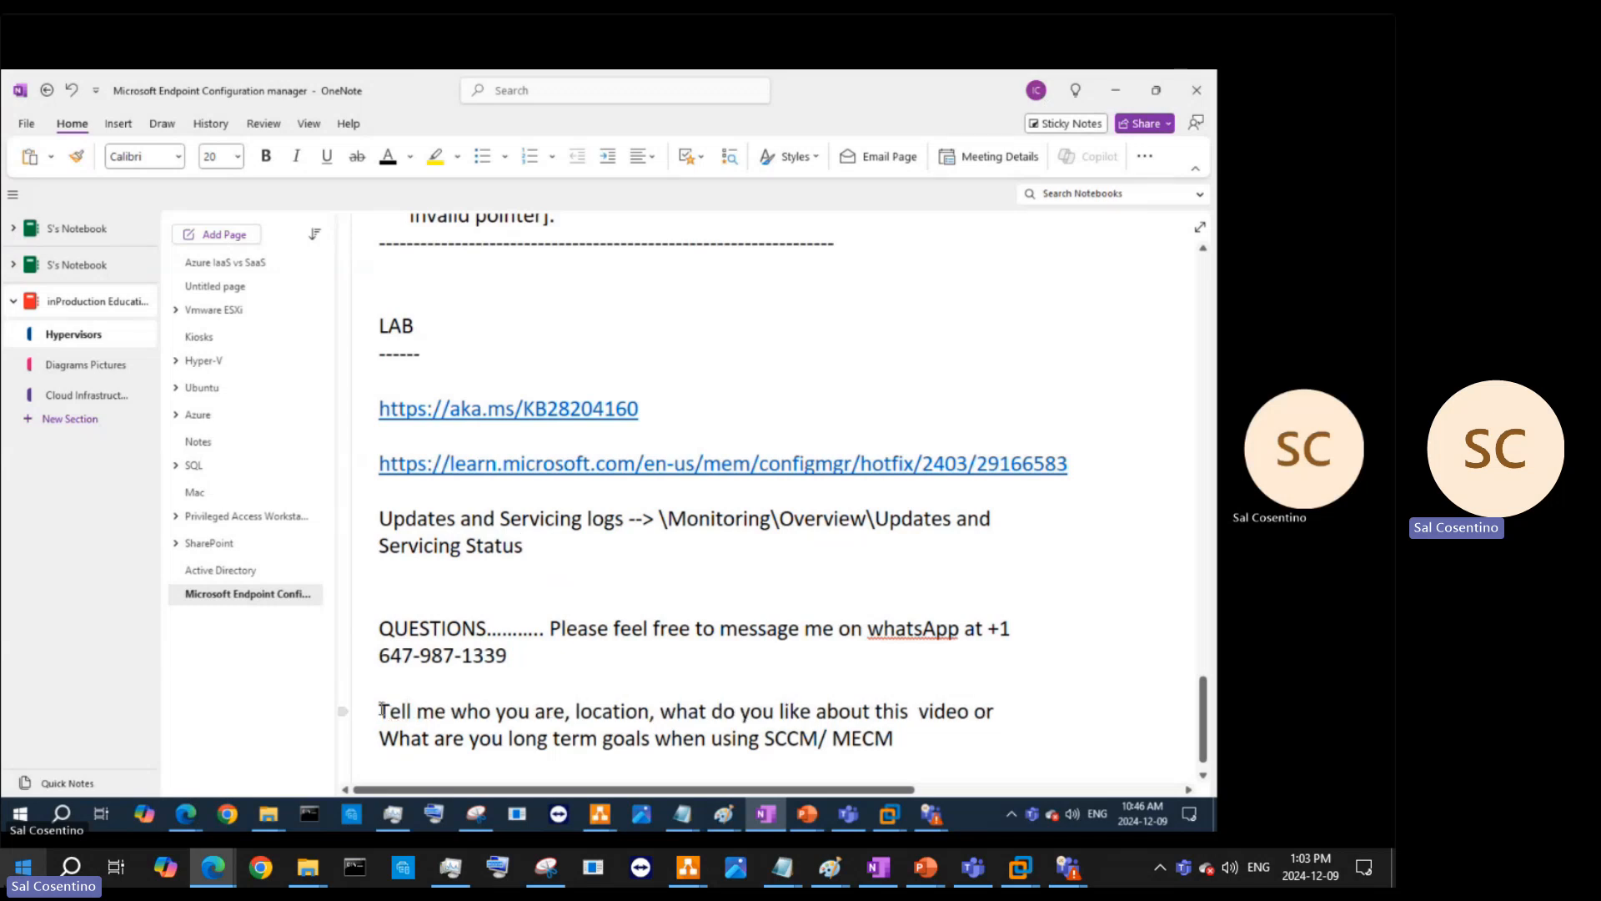
# - Add '(first name and last name)' after who you are, and put 'What is your country location?' on its own line
pyautogui.click(381, 710)
pyautogui.click(566, 713)
pyautogui.write('(first name')
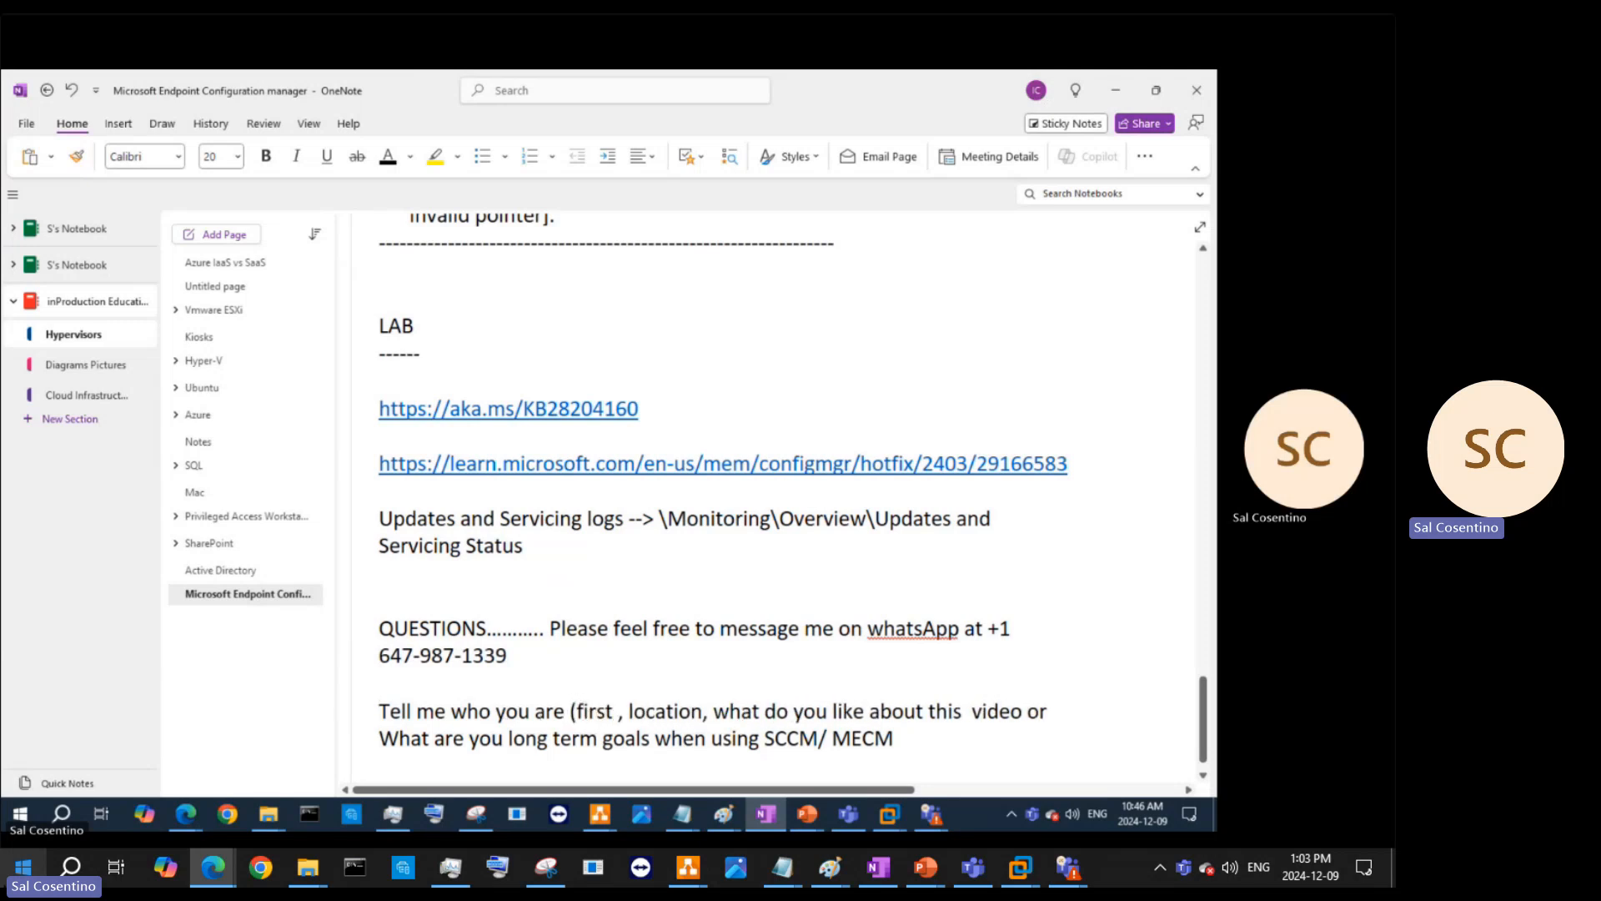
pyautogui.write(' and last name')
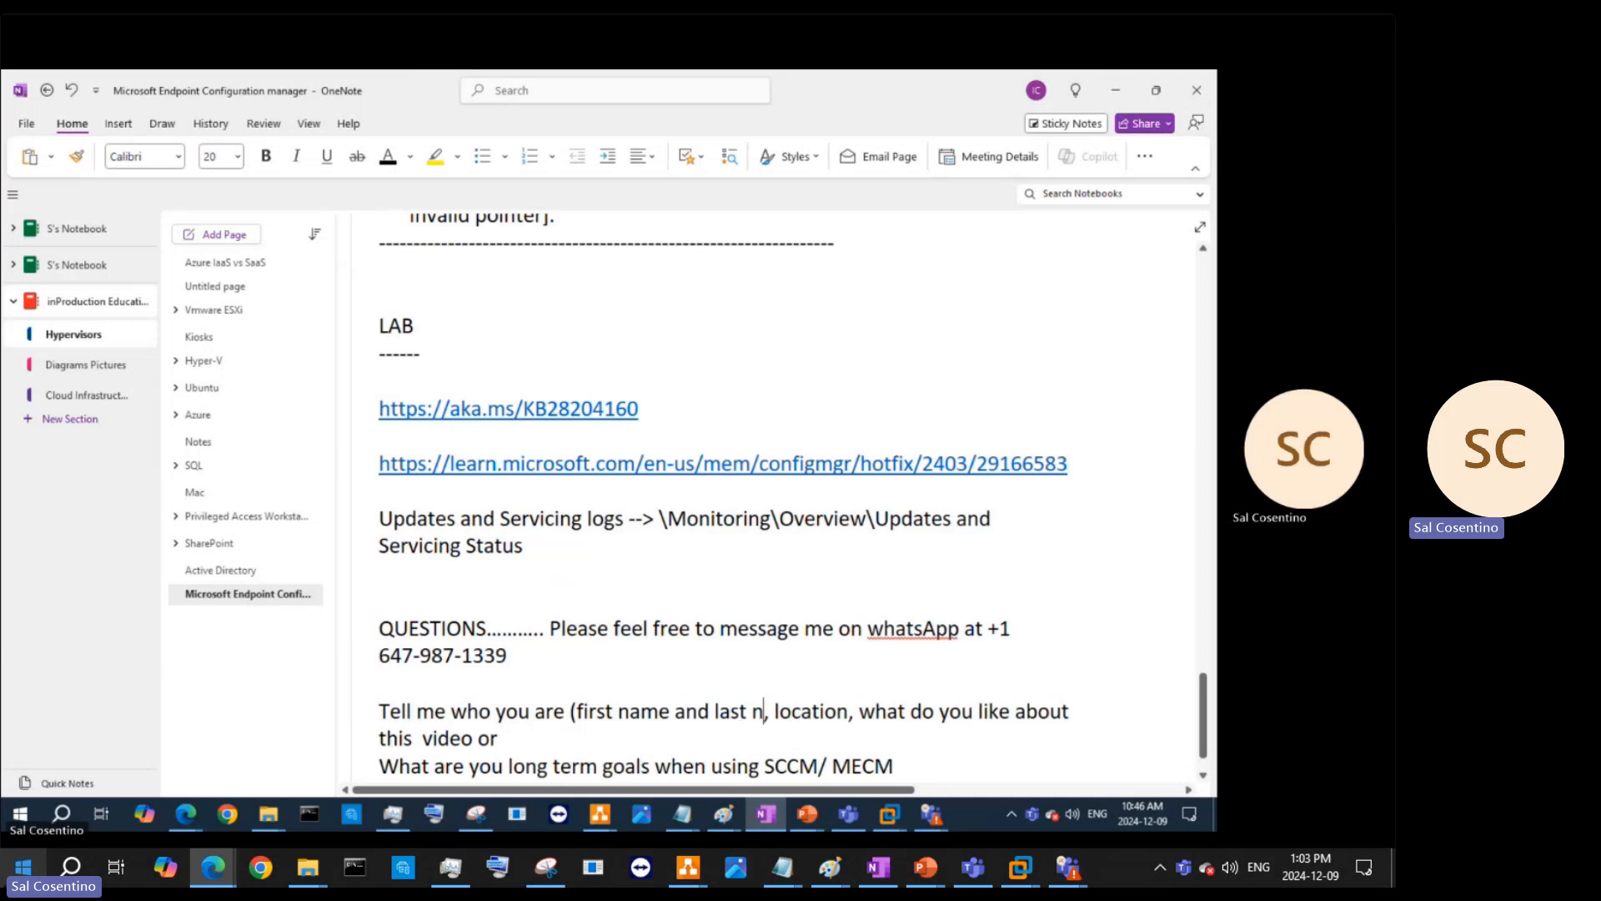
pyautogui.write(')')
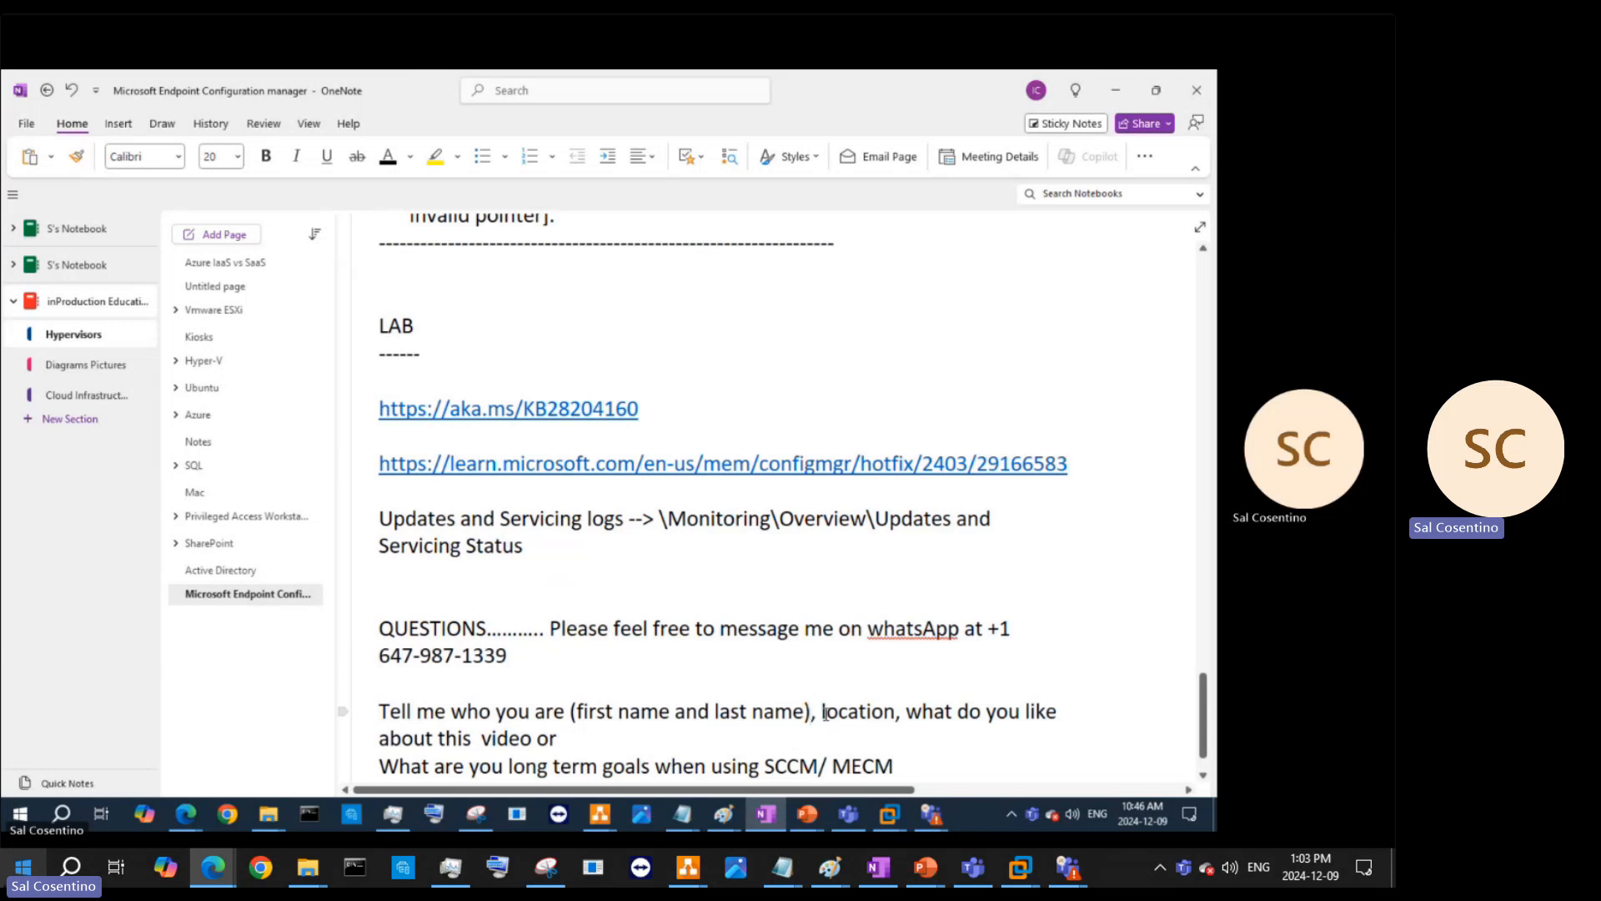
pyautogui.write('>')
pyautogui.press('Return')
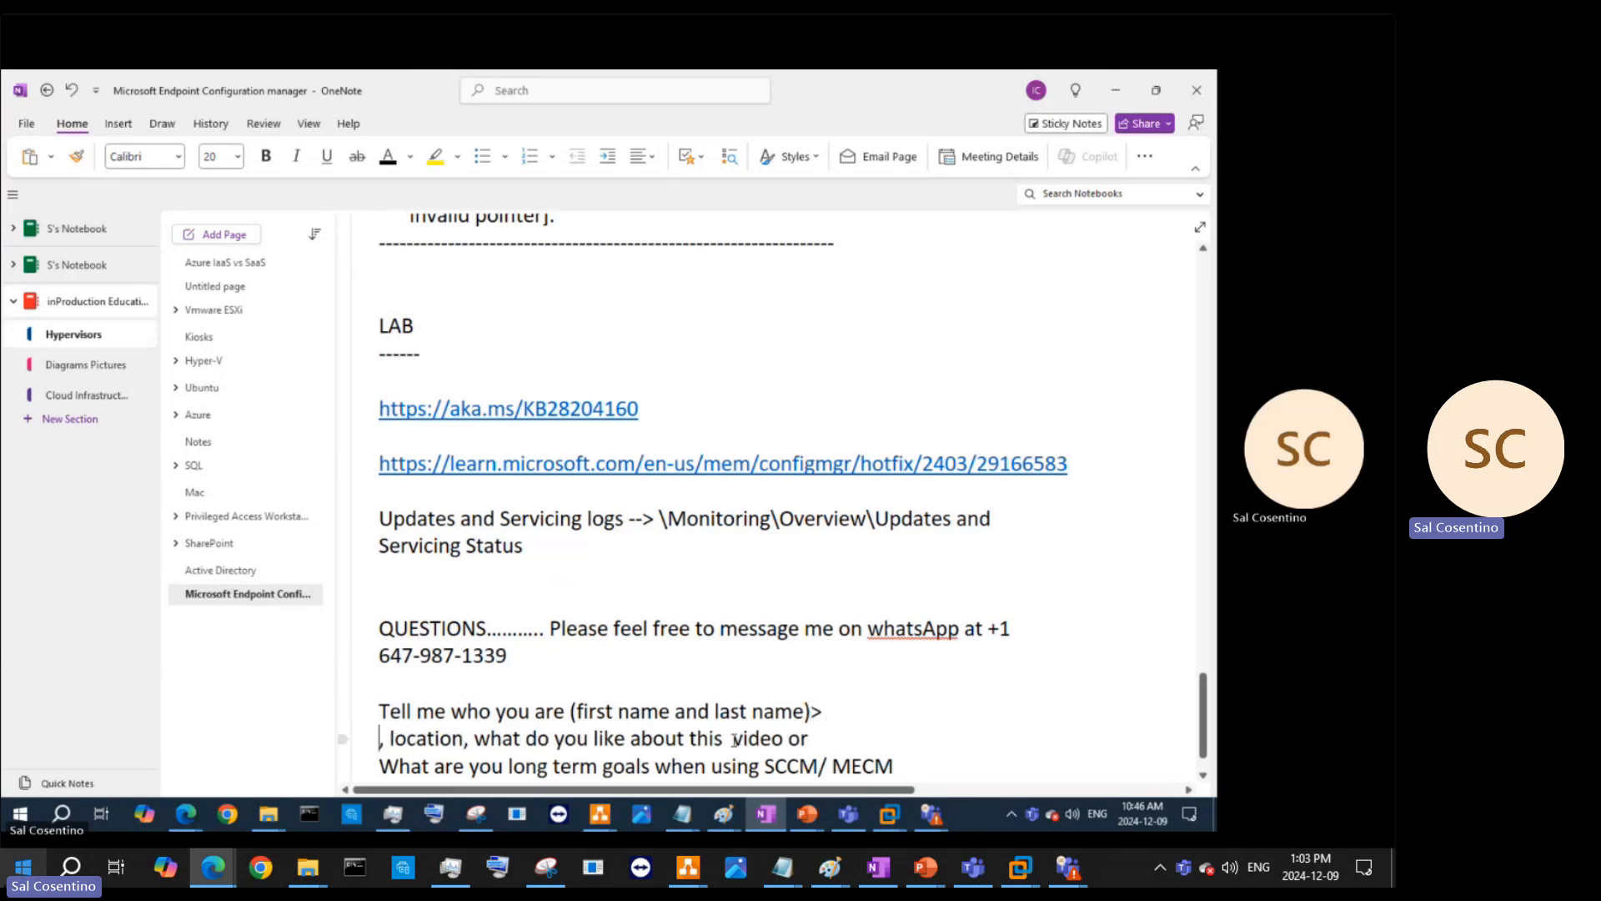
pyautogui.write('What is ')
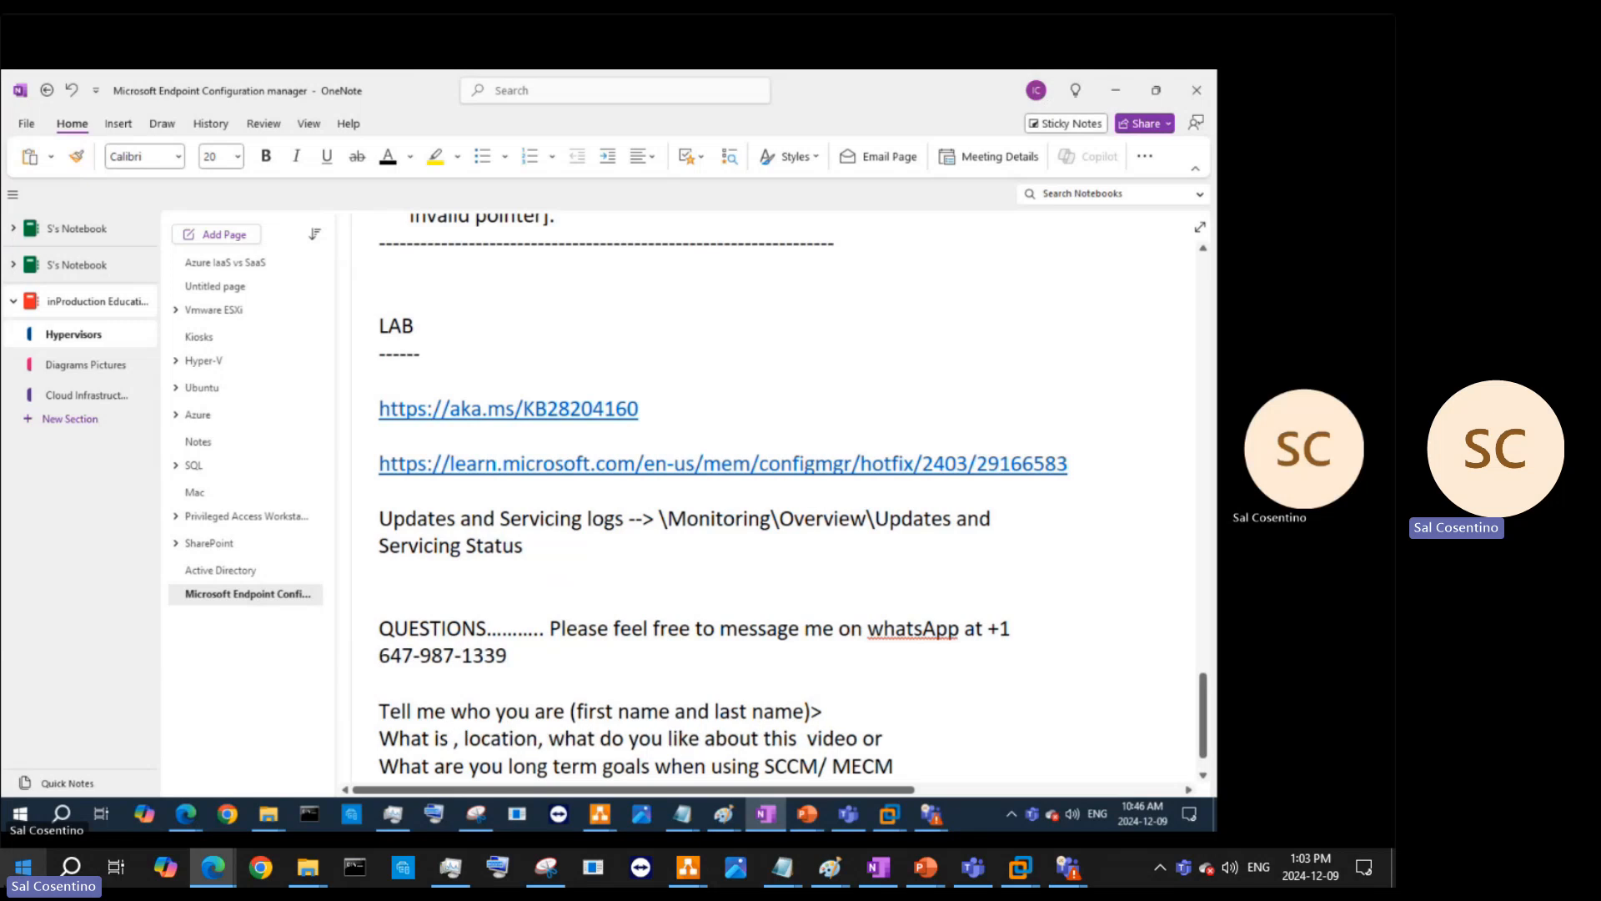
pyautogui.write('your')
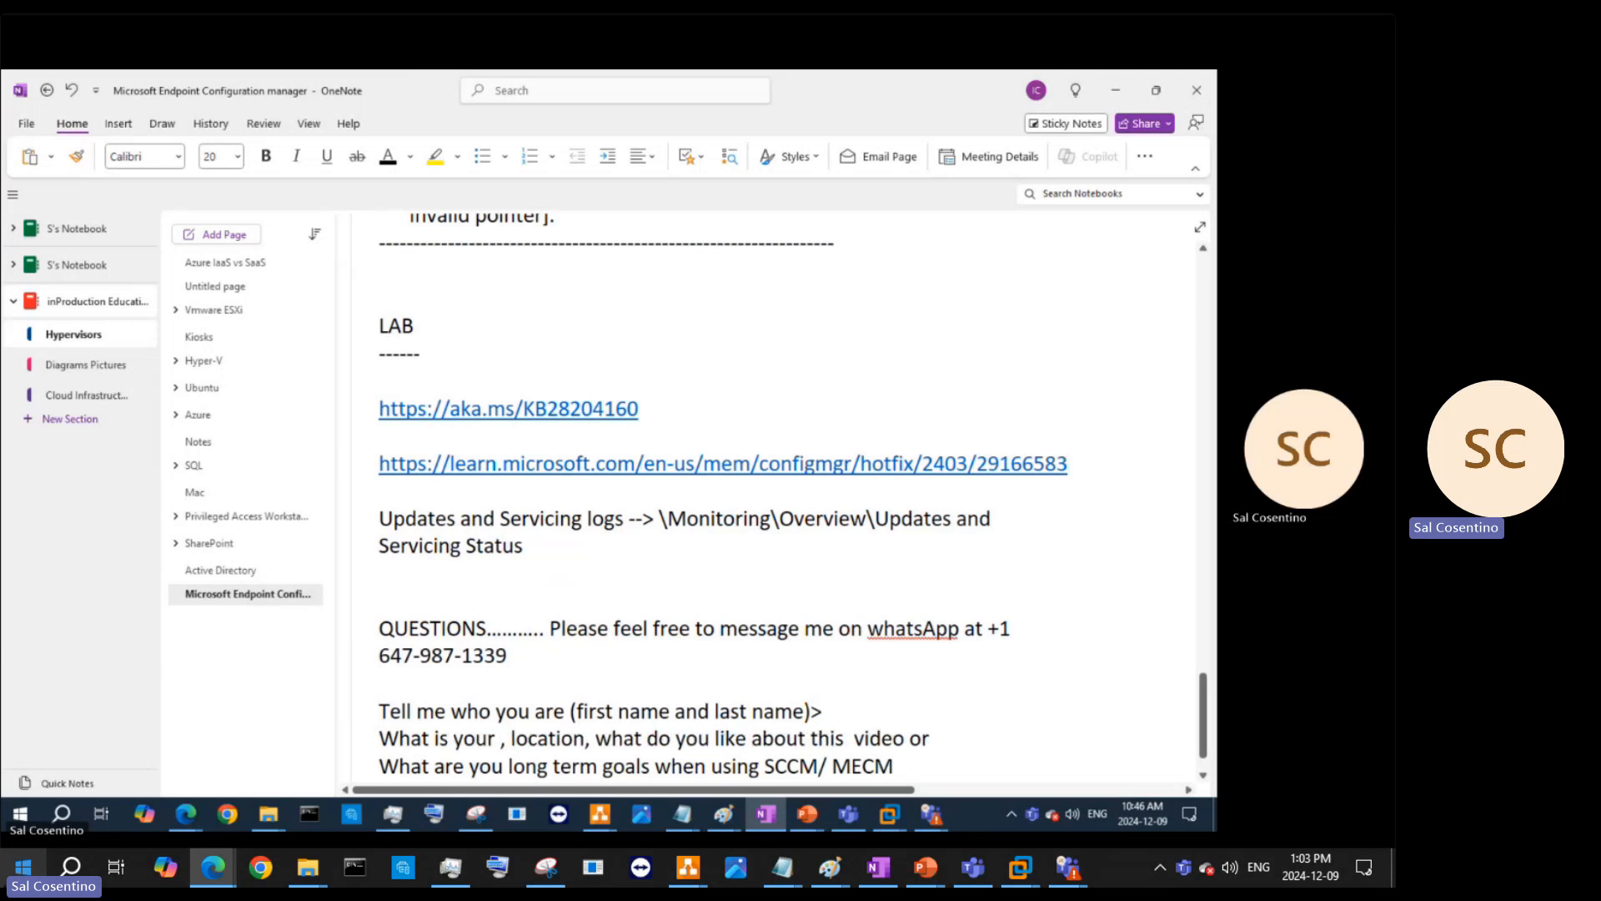
pyautogui.write(' country locati')
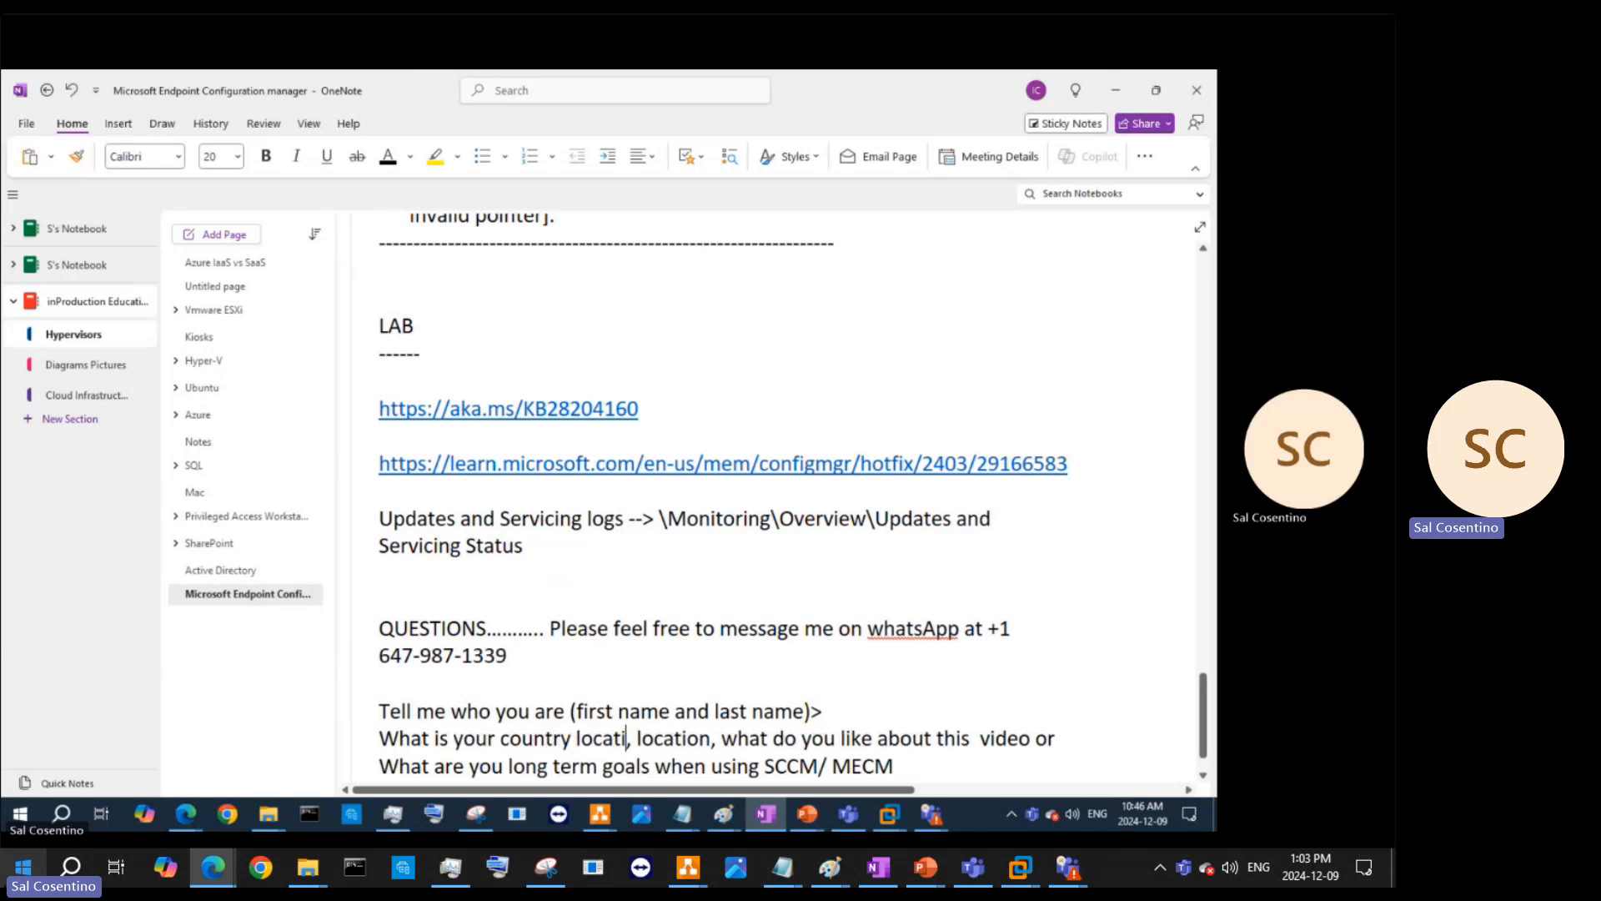
pyautogui.write('on')
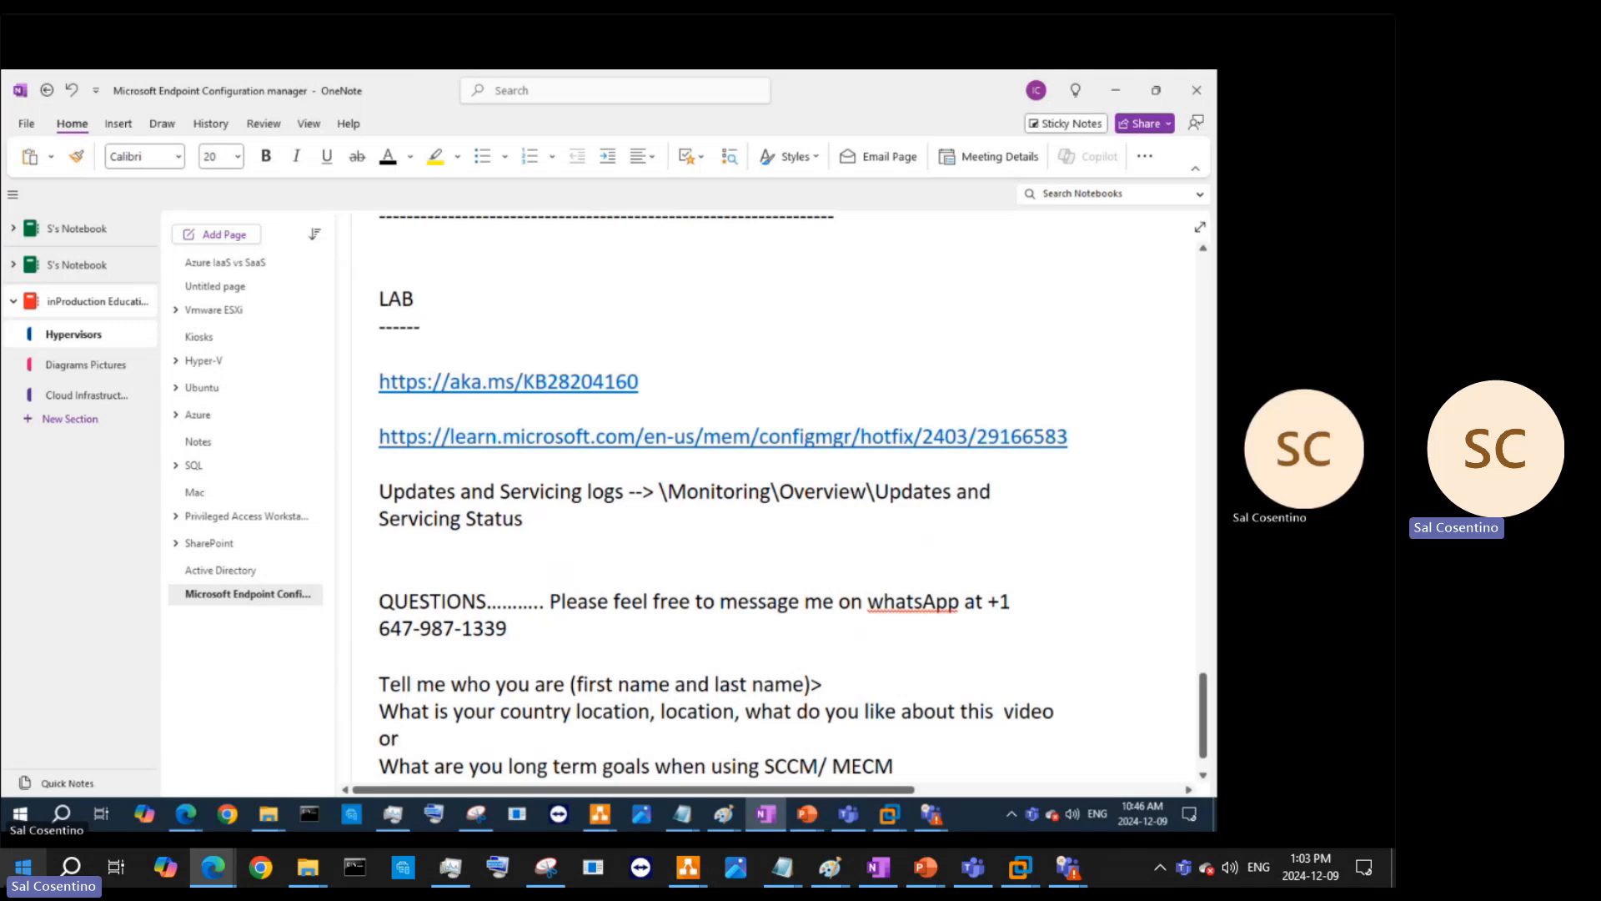
pyautogui.write('?')
pyautogui.press('Return')
# - Delete the leftover ', location,' fragment and select the trailing 'or' after video
pyautogui.click(474, 739)
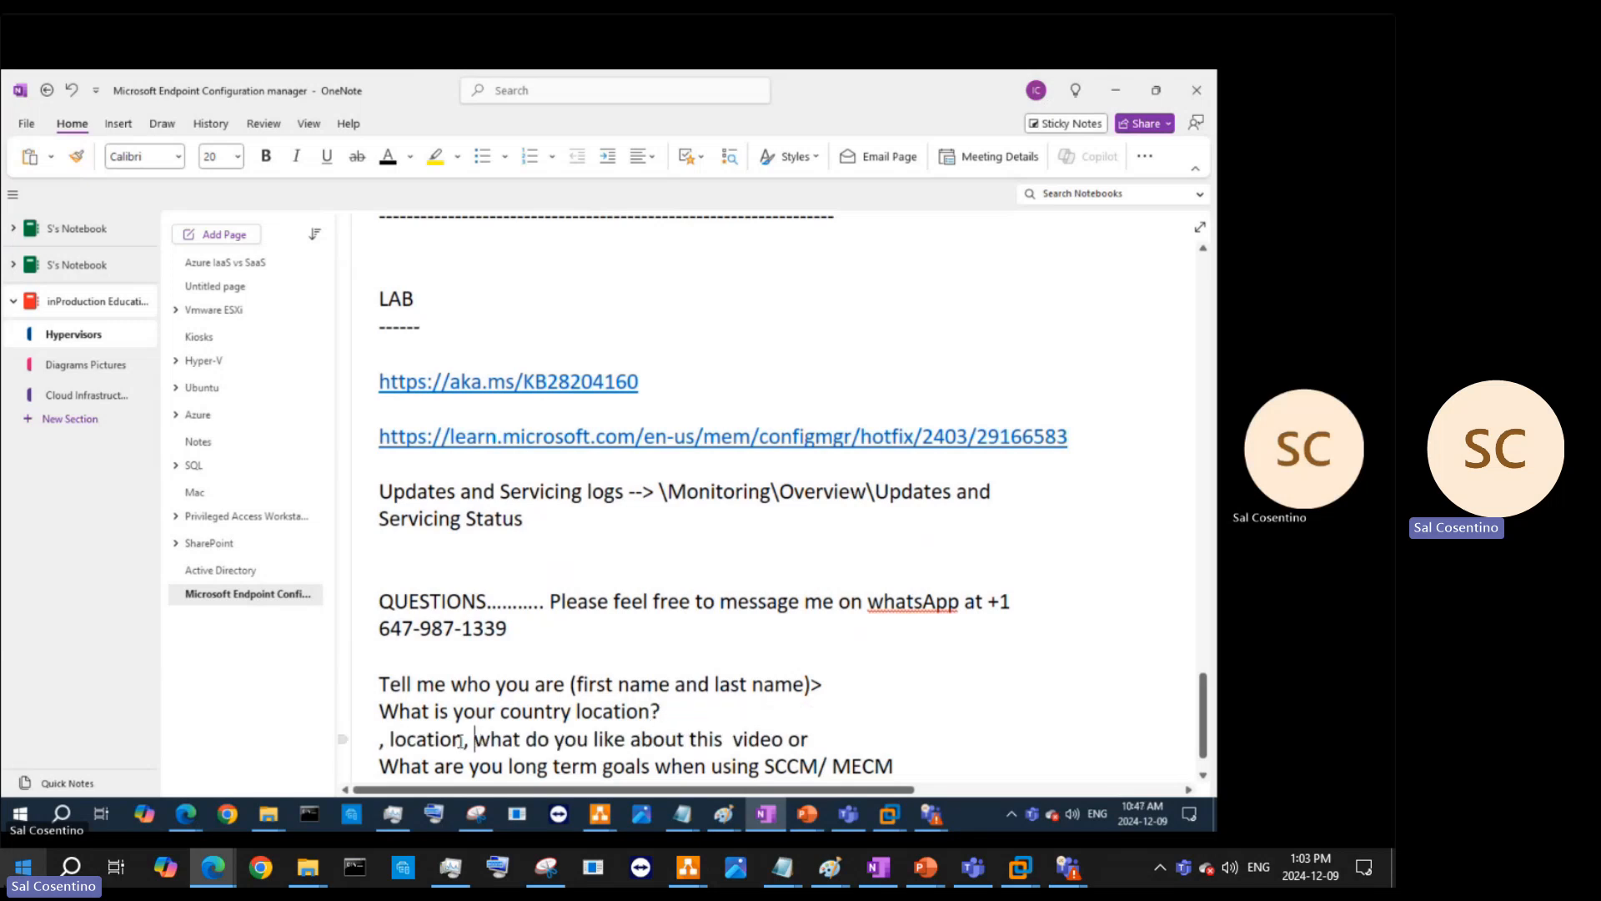
pyautogui.moveTo(475, 739); pyautogui.dragTo(380, 739)
pyautogui.press('BackSpace')
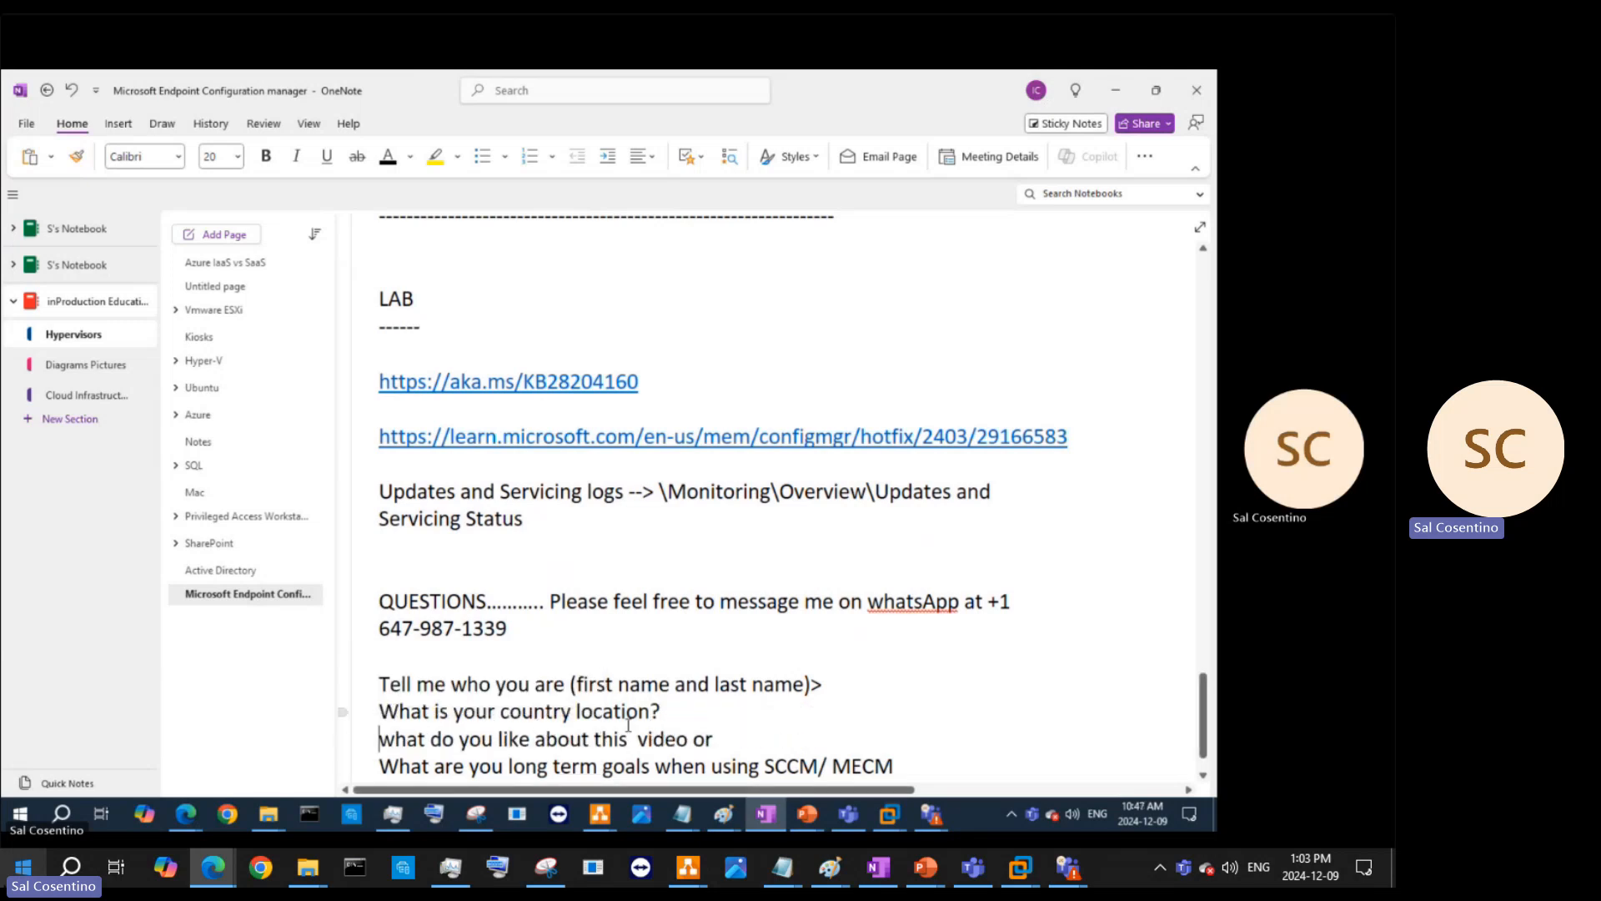
pyautogui.moveTo(689, 739); pyautogui.dragTo(722, 742)
pyautogui.scroll(-1, 704, 722)
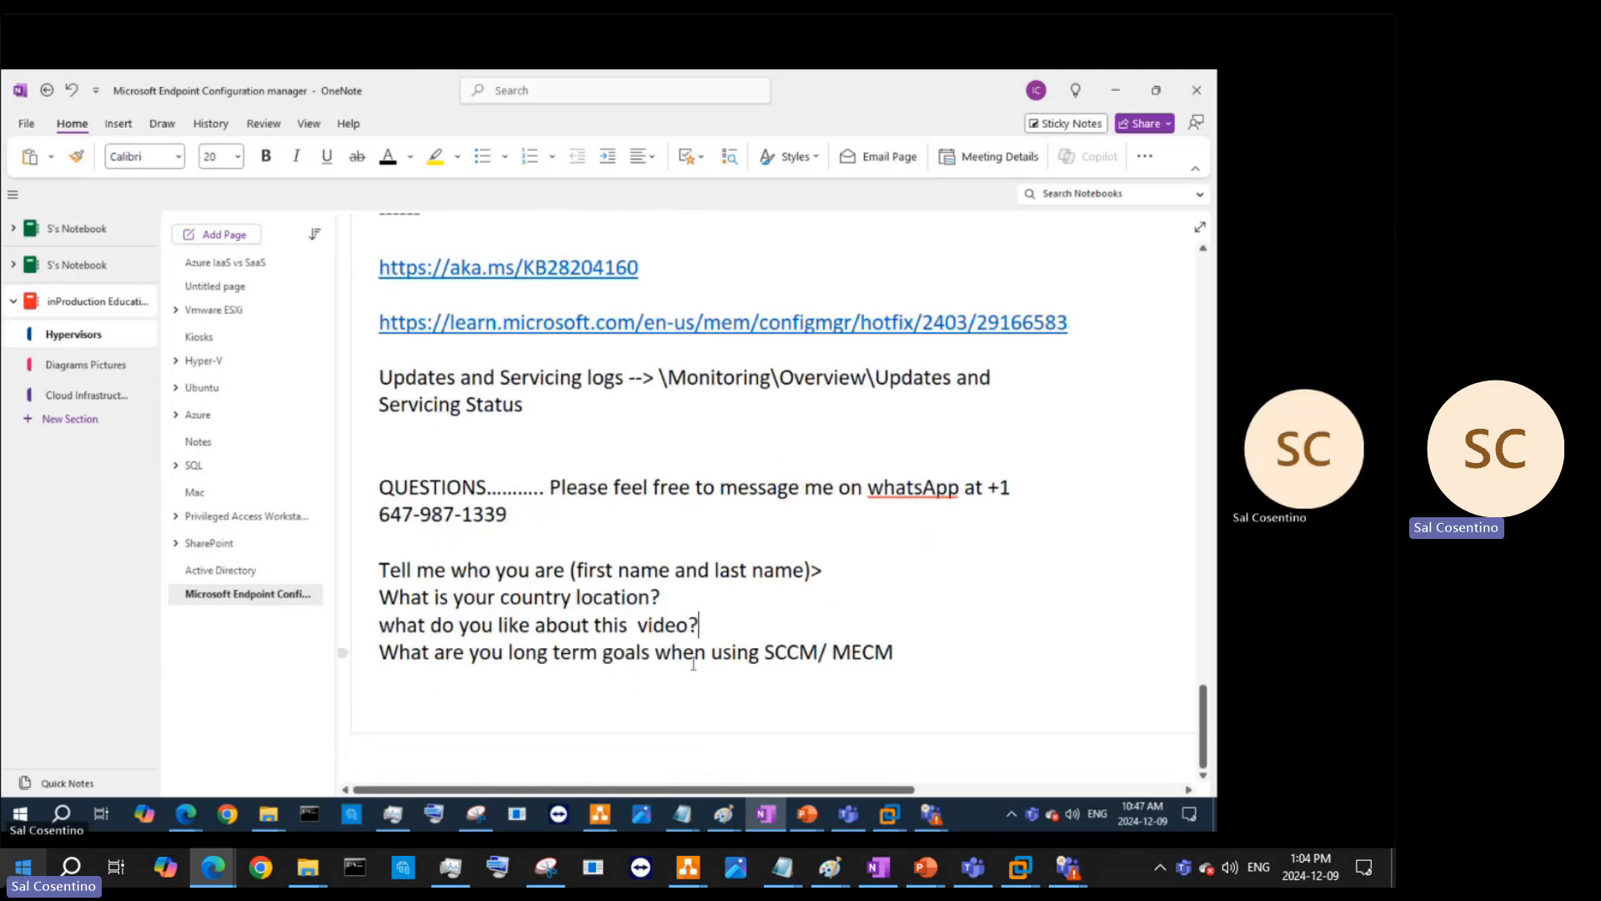
pyautogui.click(942, 647)
# - End the SCCM/ MECM question with '?' and add the assignment 9 note: snapshots in a Word document or PDF, or share OneNote sheets
pyautogui.write('? ')
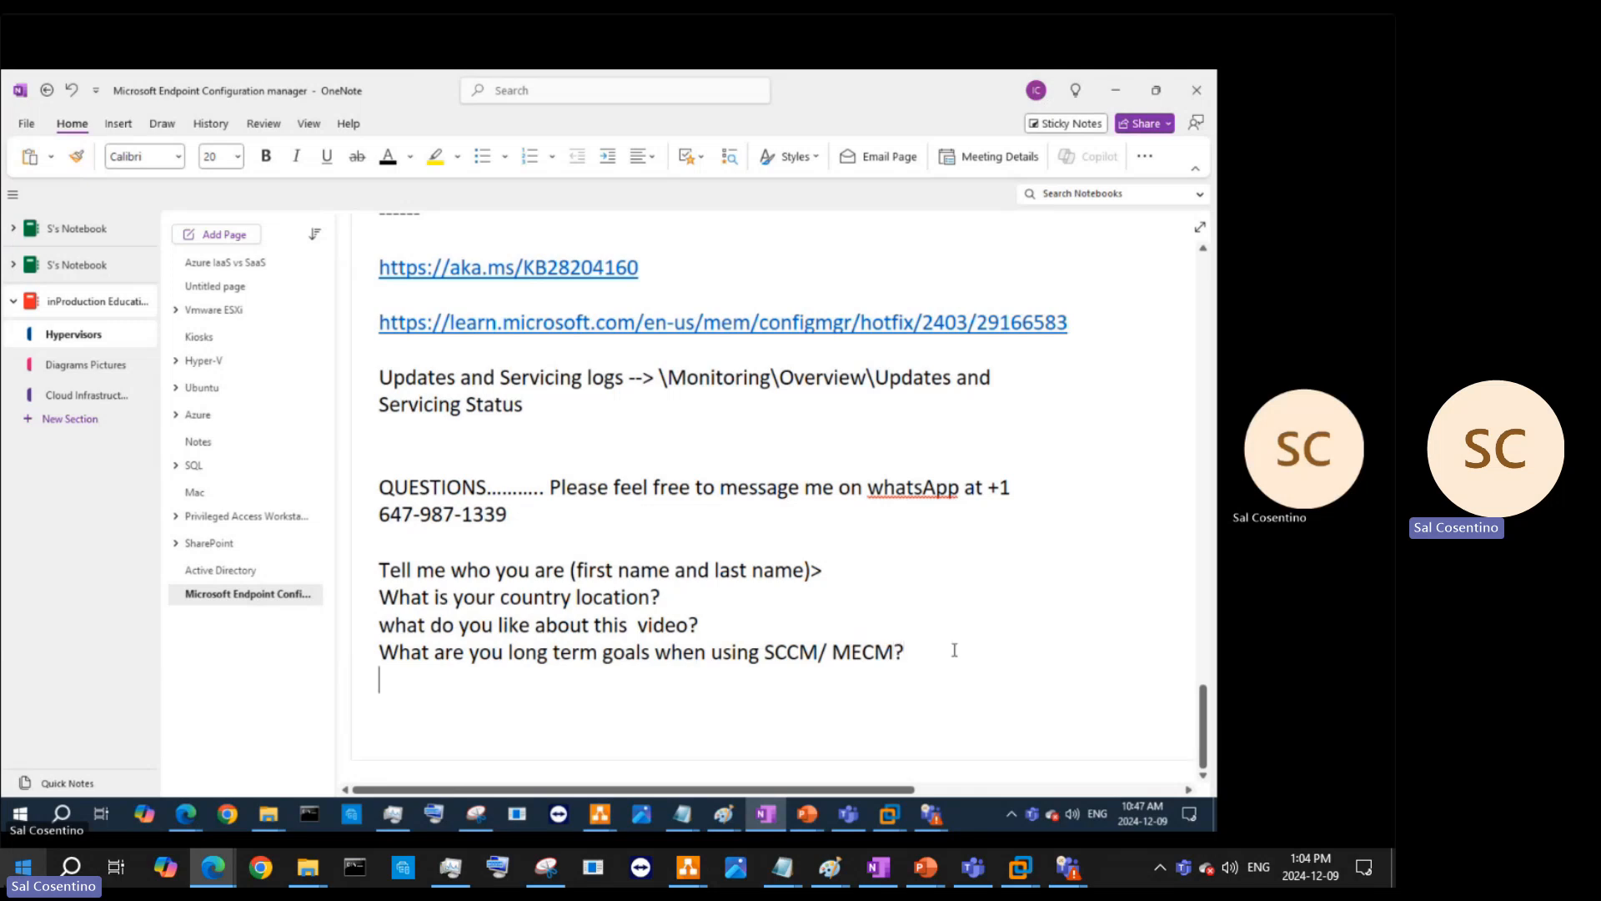
pyautogui.write('Question about')
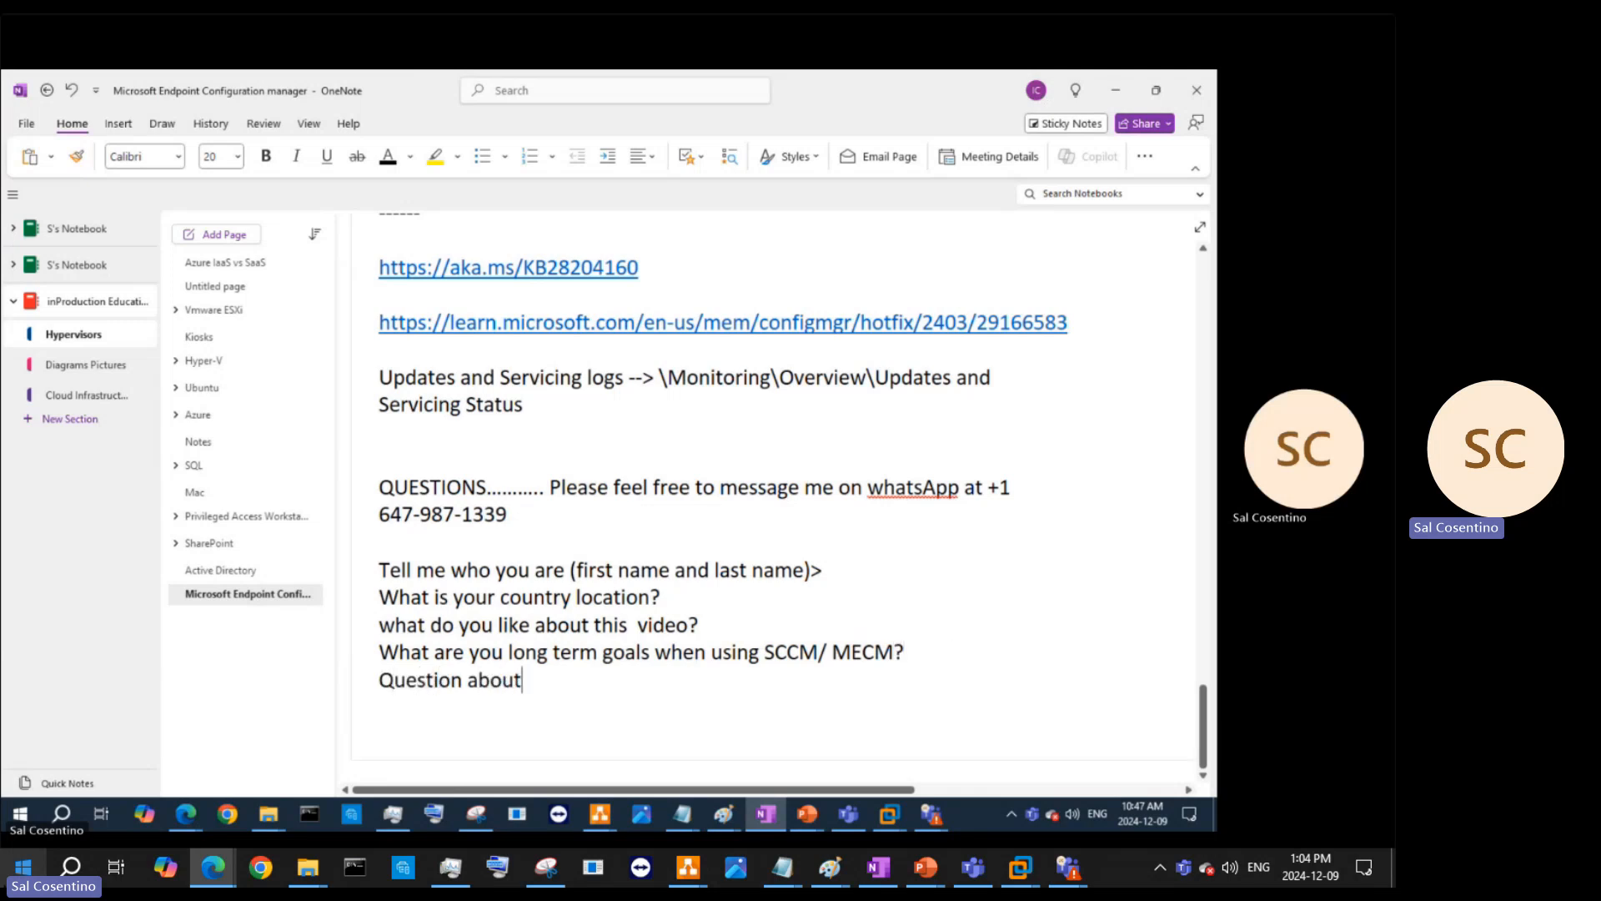
pyautogui.write(' the assignment')
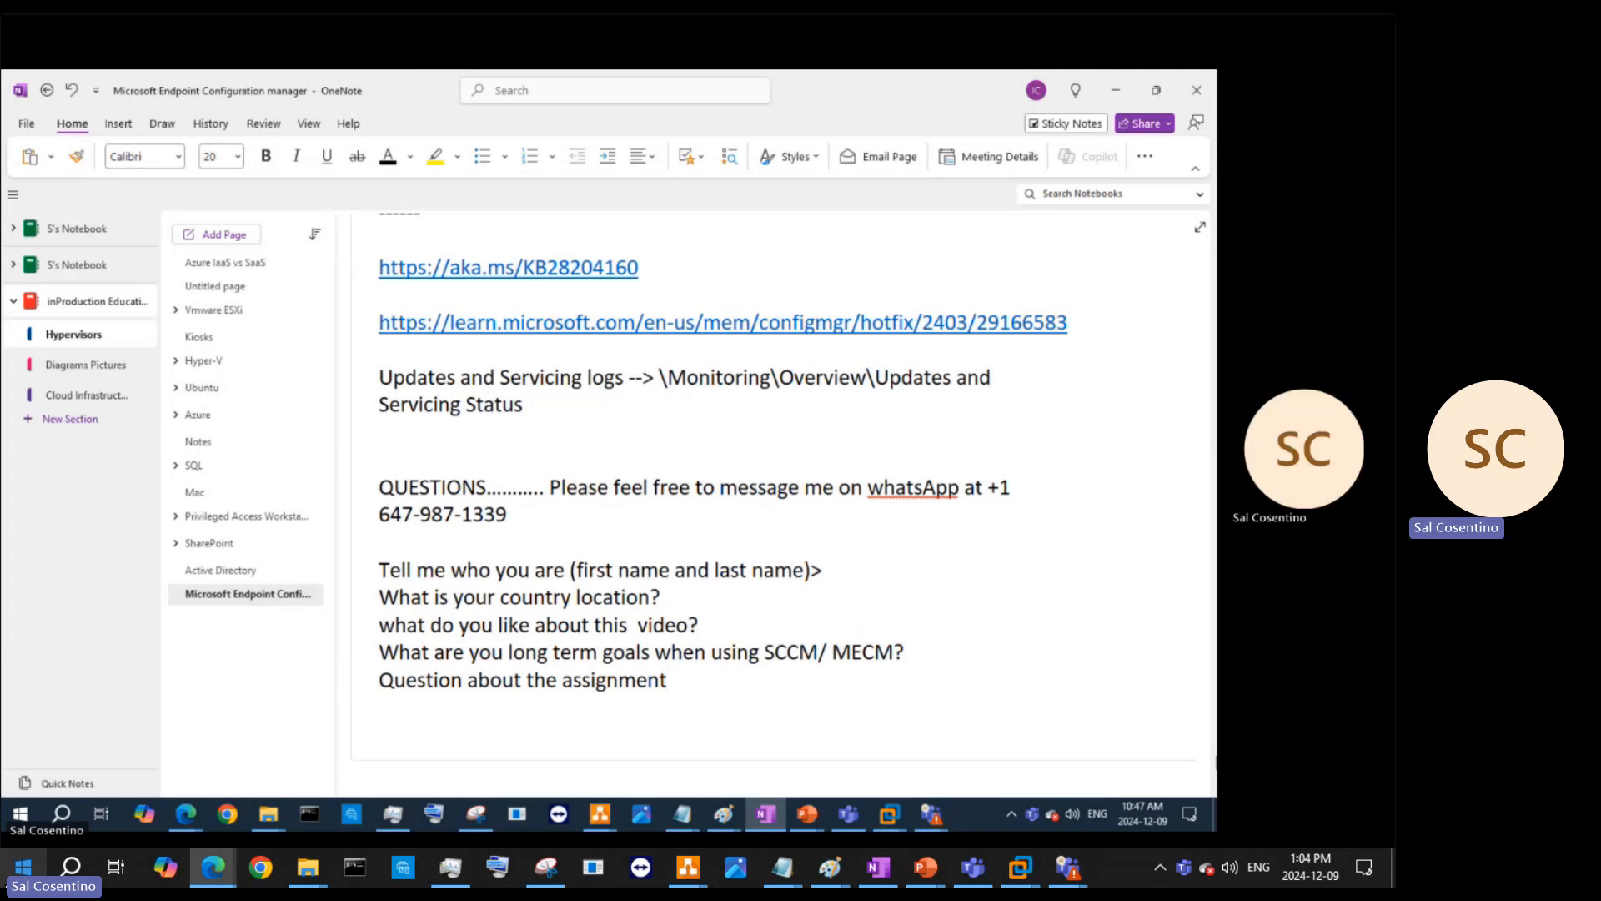
pyautogui.write('9 add snaps')
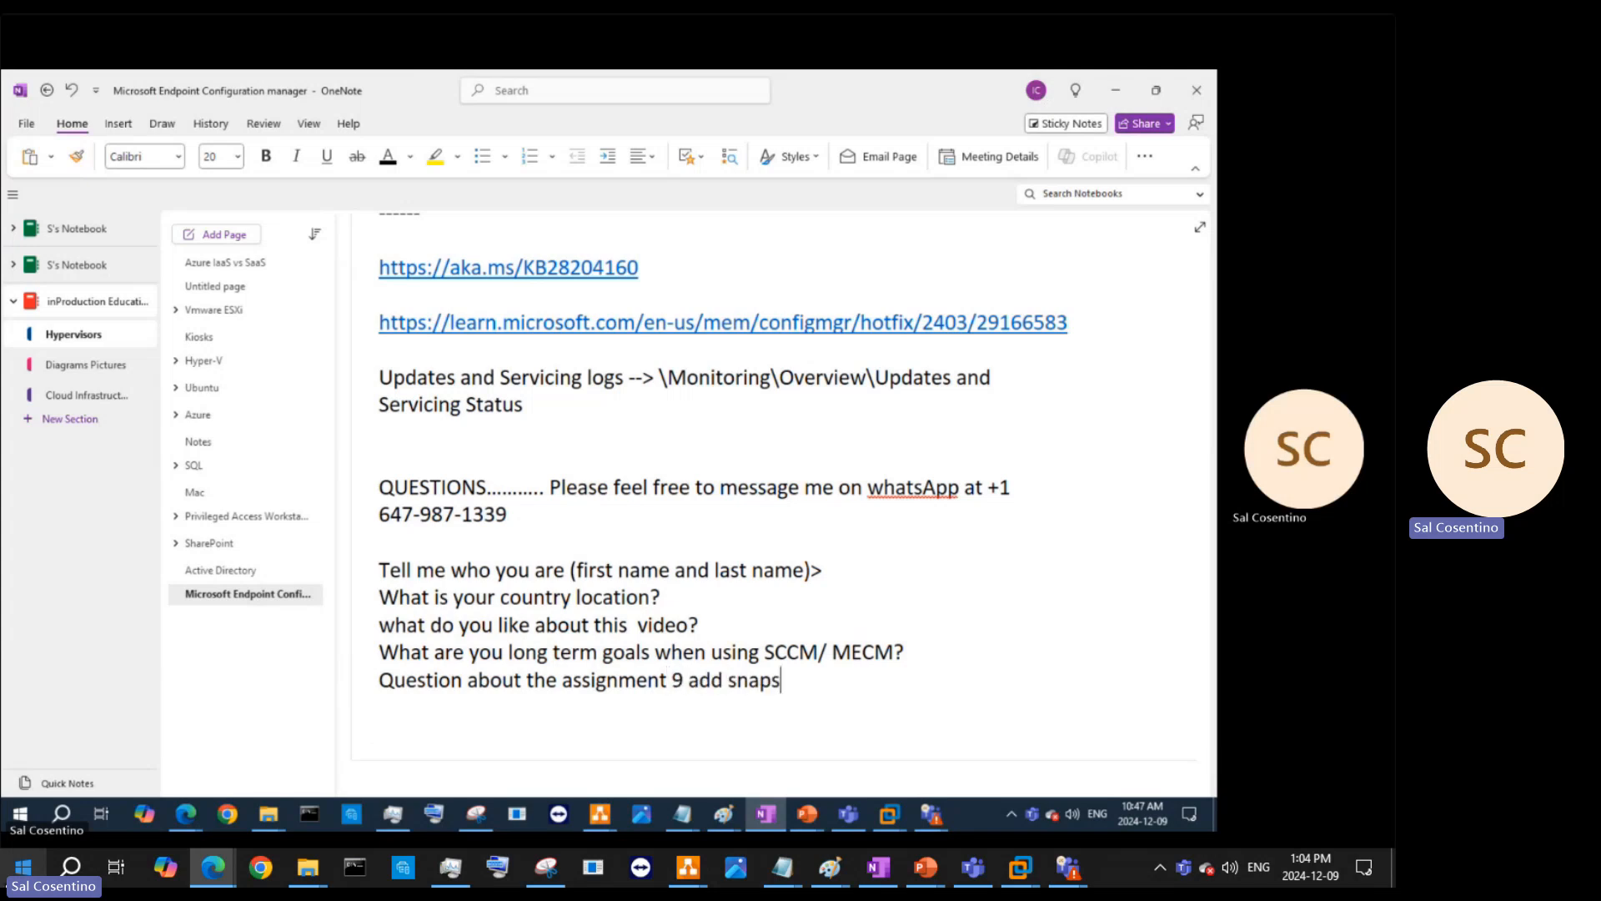
pyautogui.write('hots intoa word document')
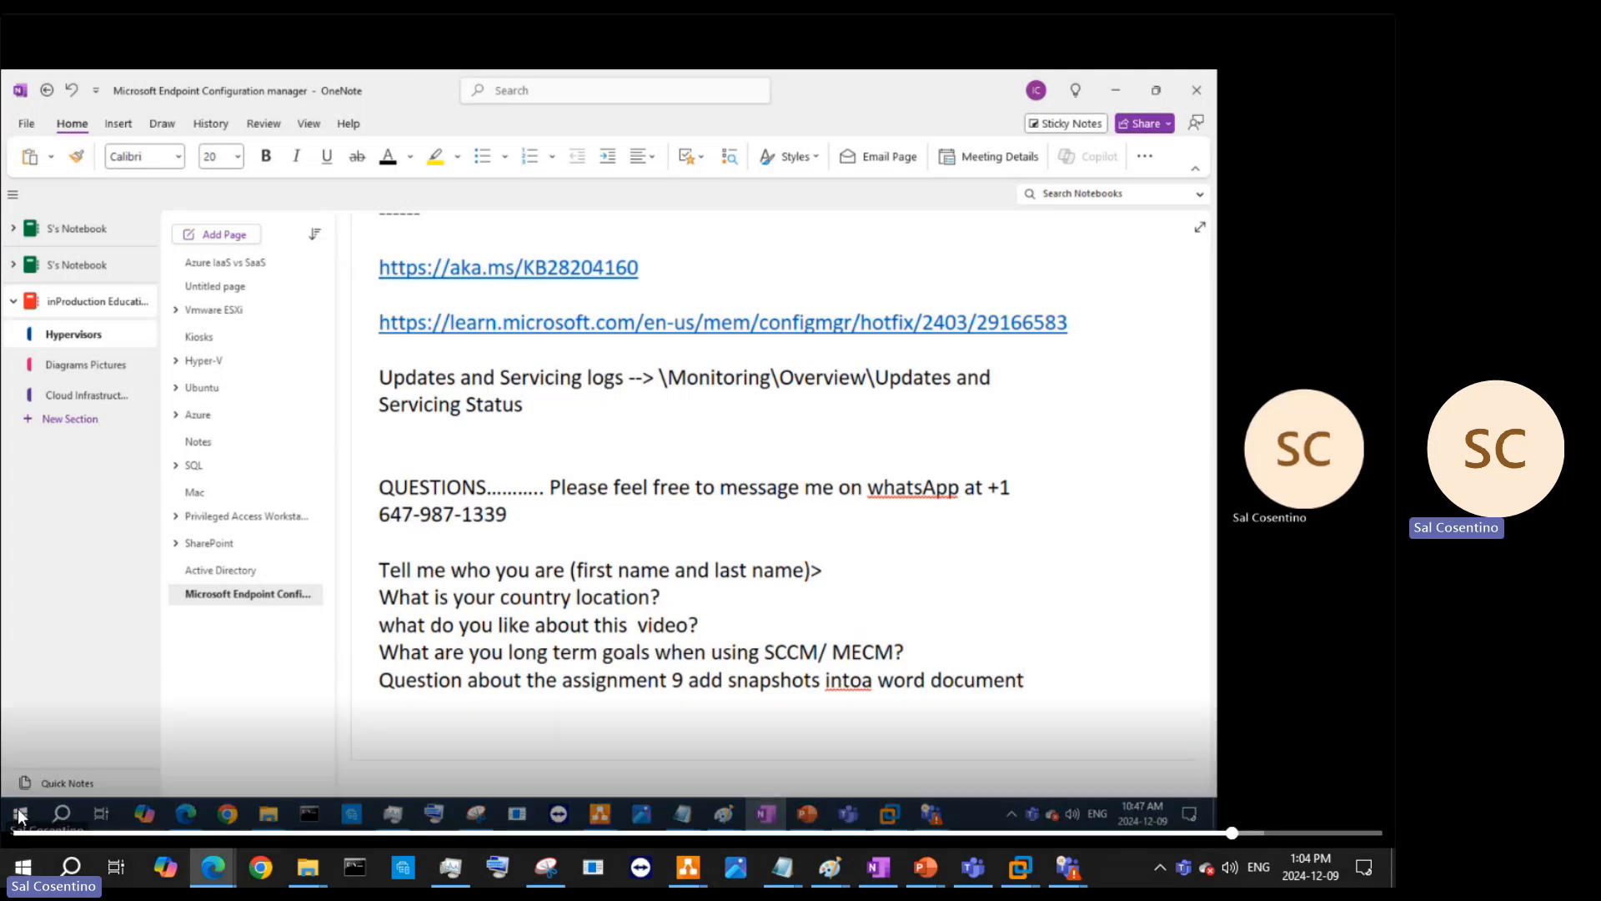
pyautogui.write(' or as a ')
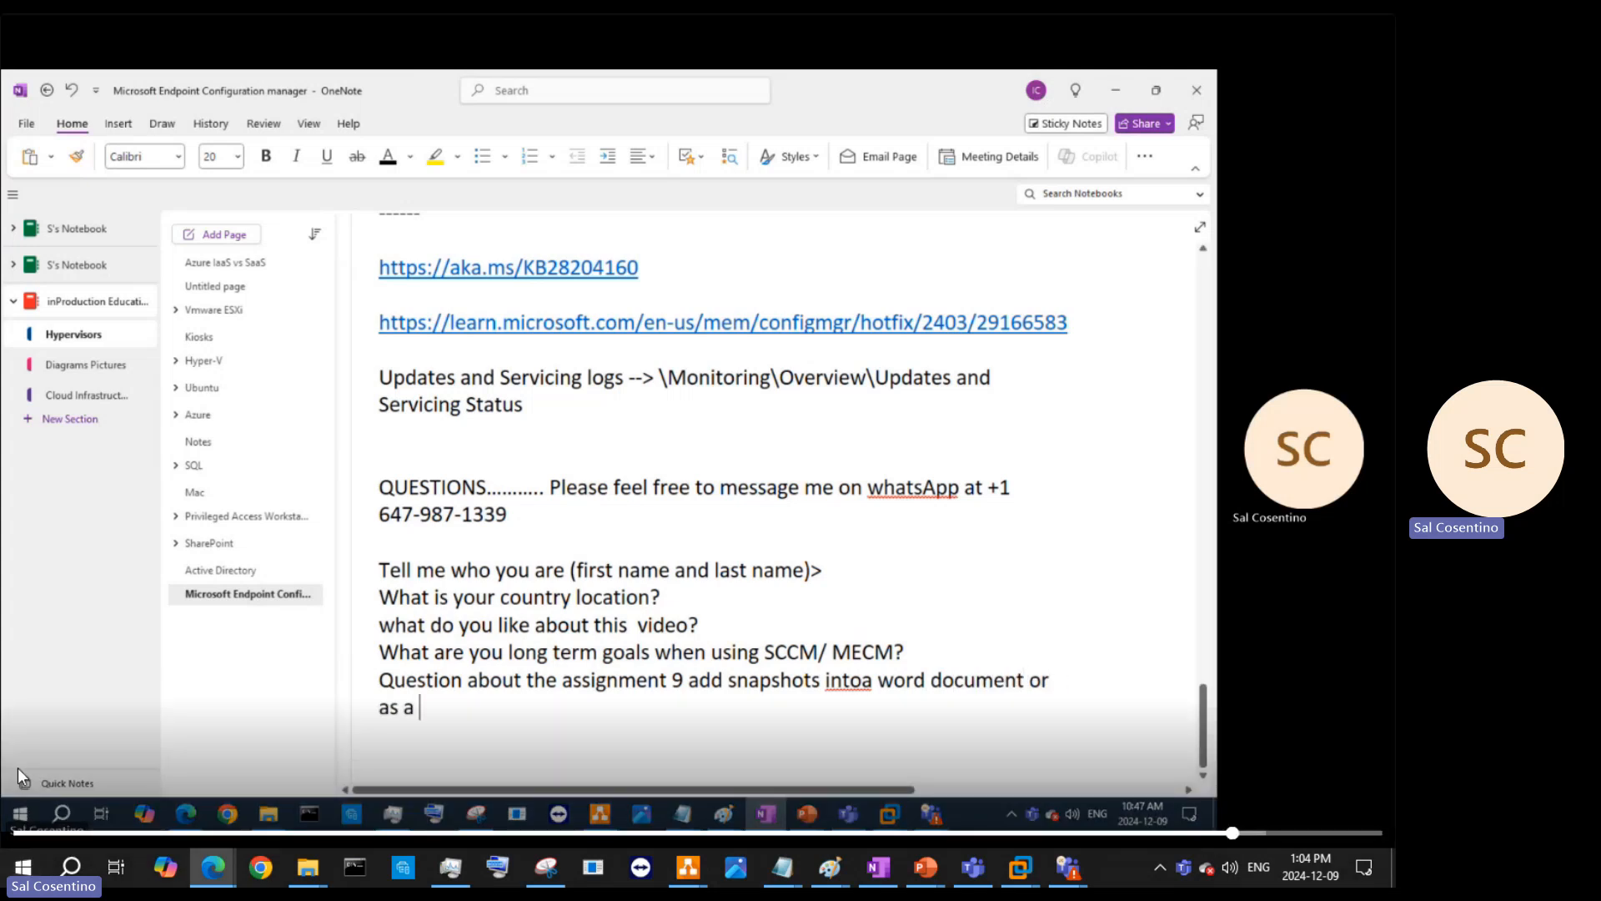
pyautogui.write('pdf')
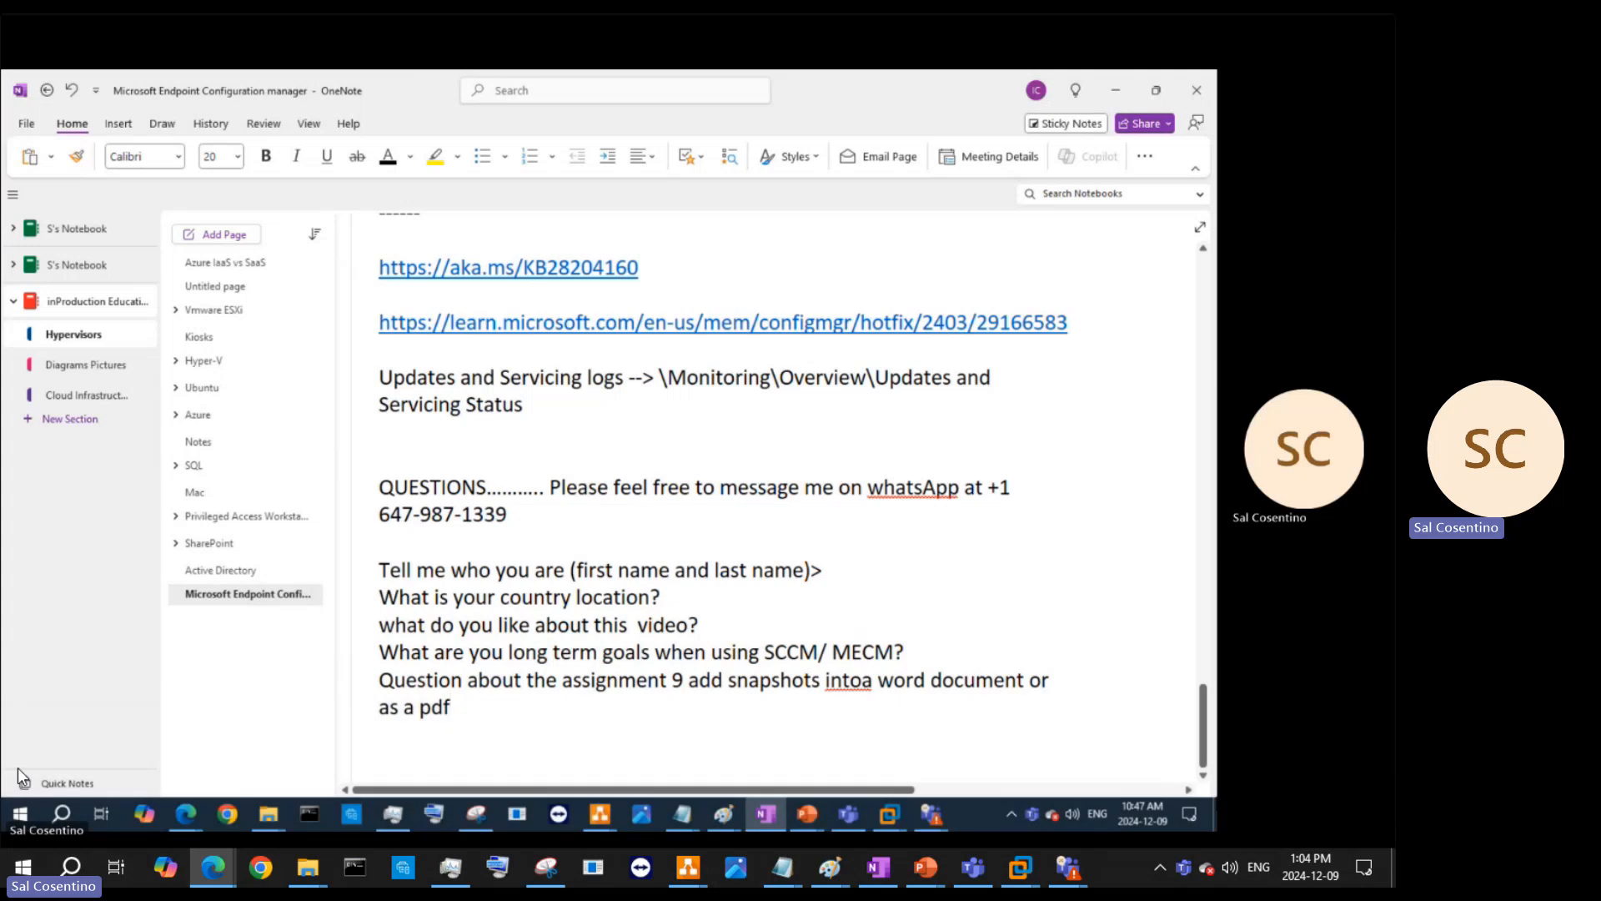
pyautogui.click(862, 679)
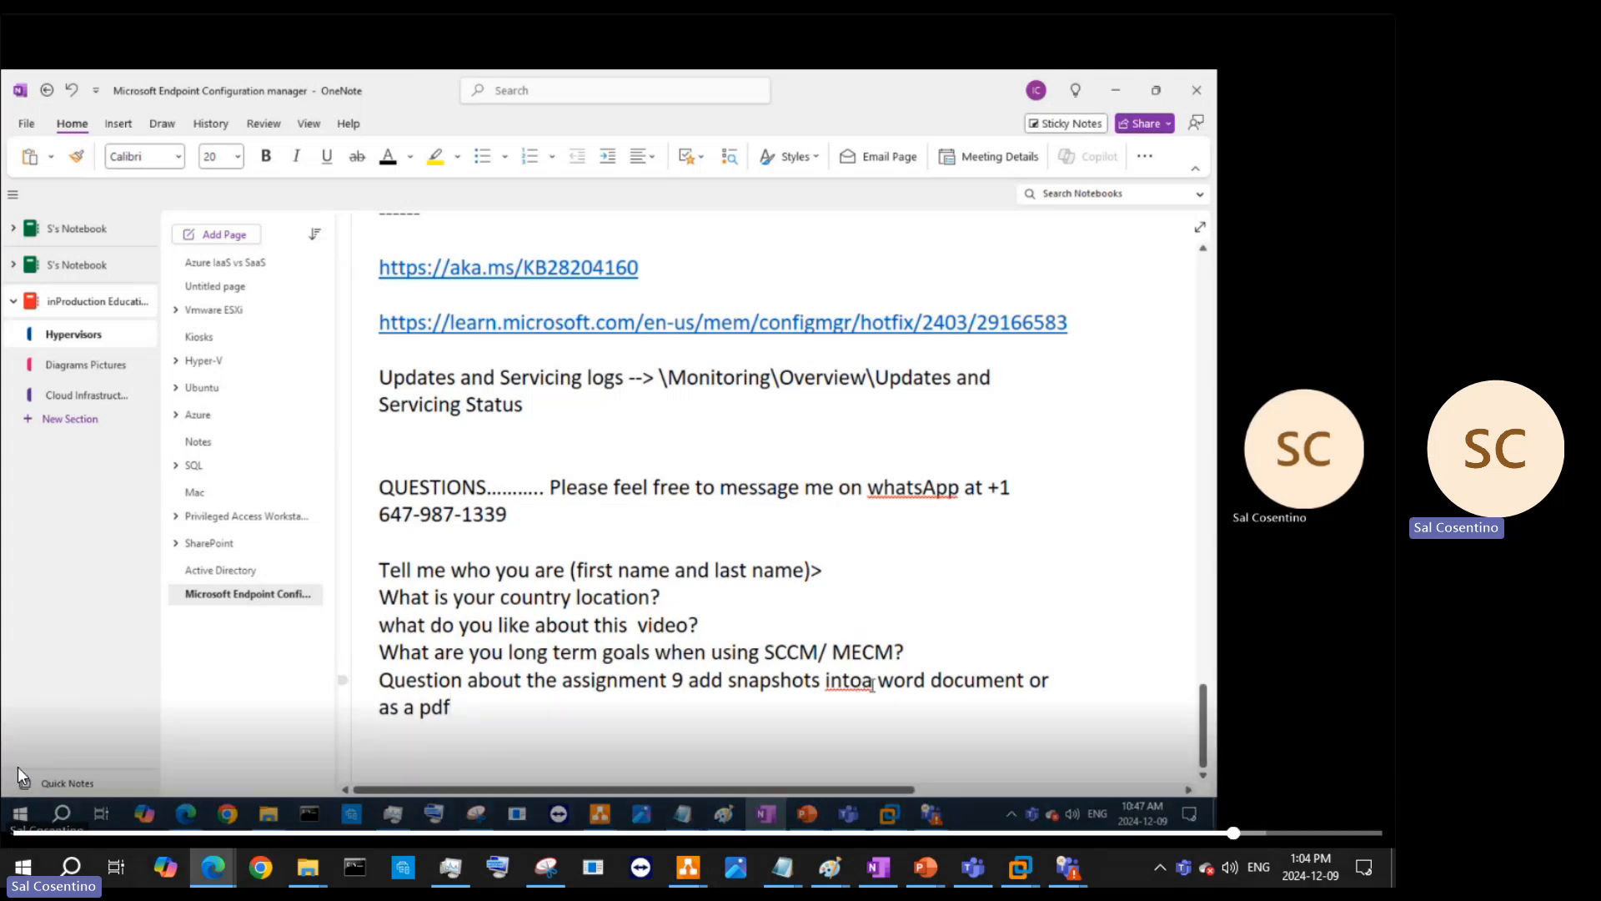
pyautogui.write('pdf')
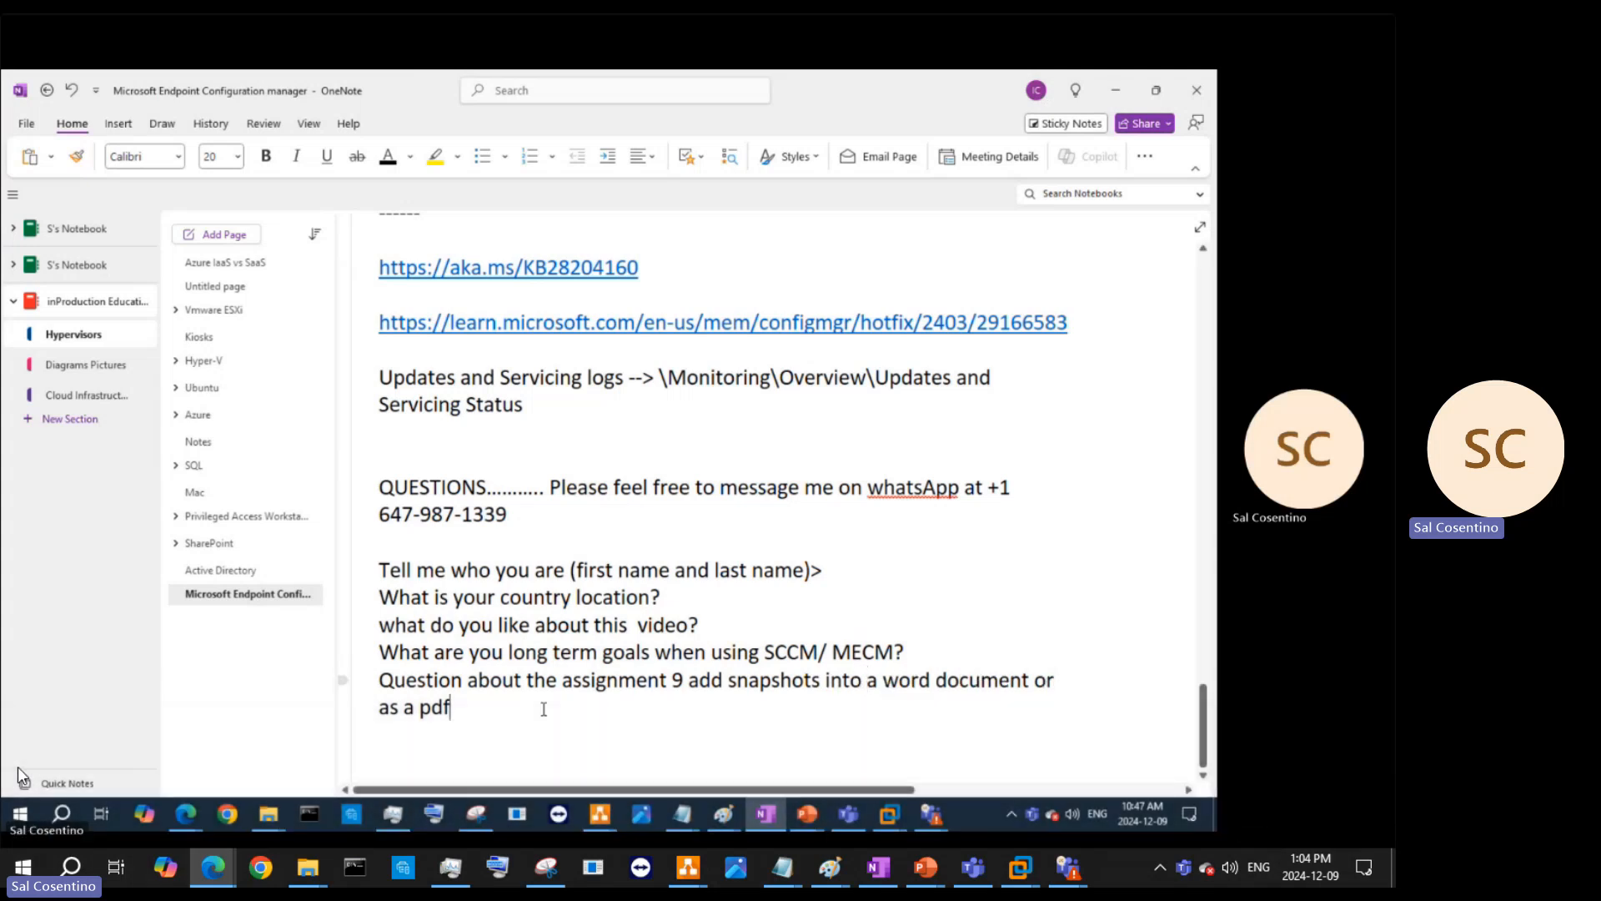
pyautogui.write('. You can also share yo')
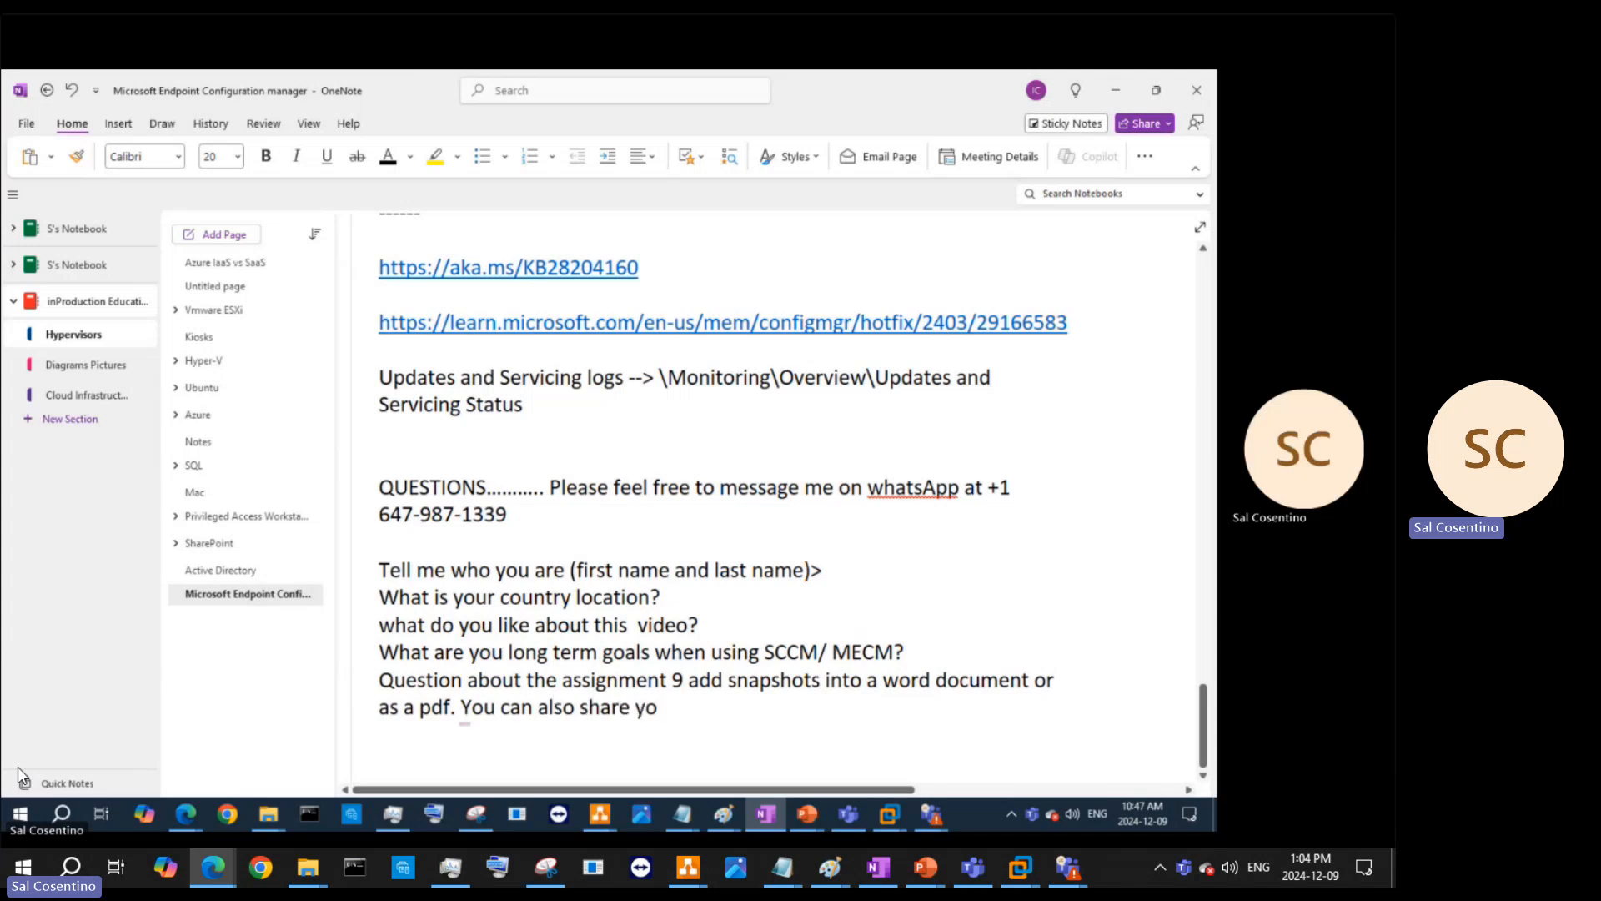
pyautogui.write('ur oneNote ss')
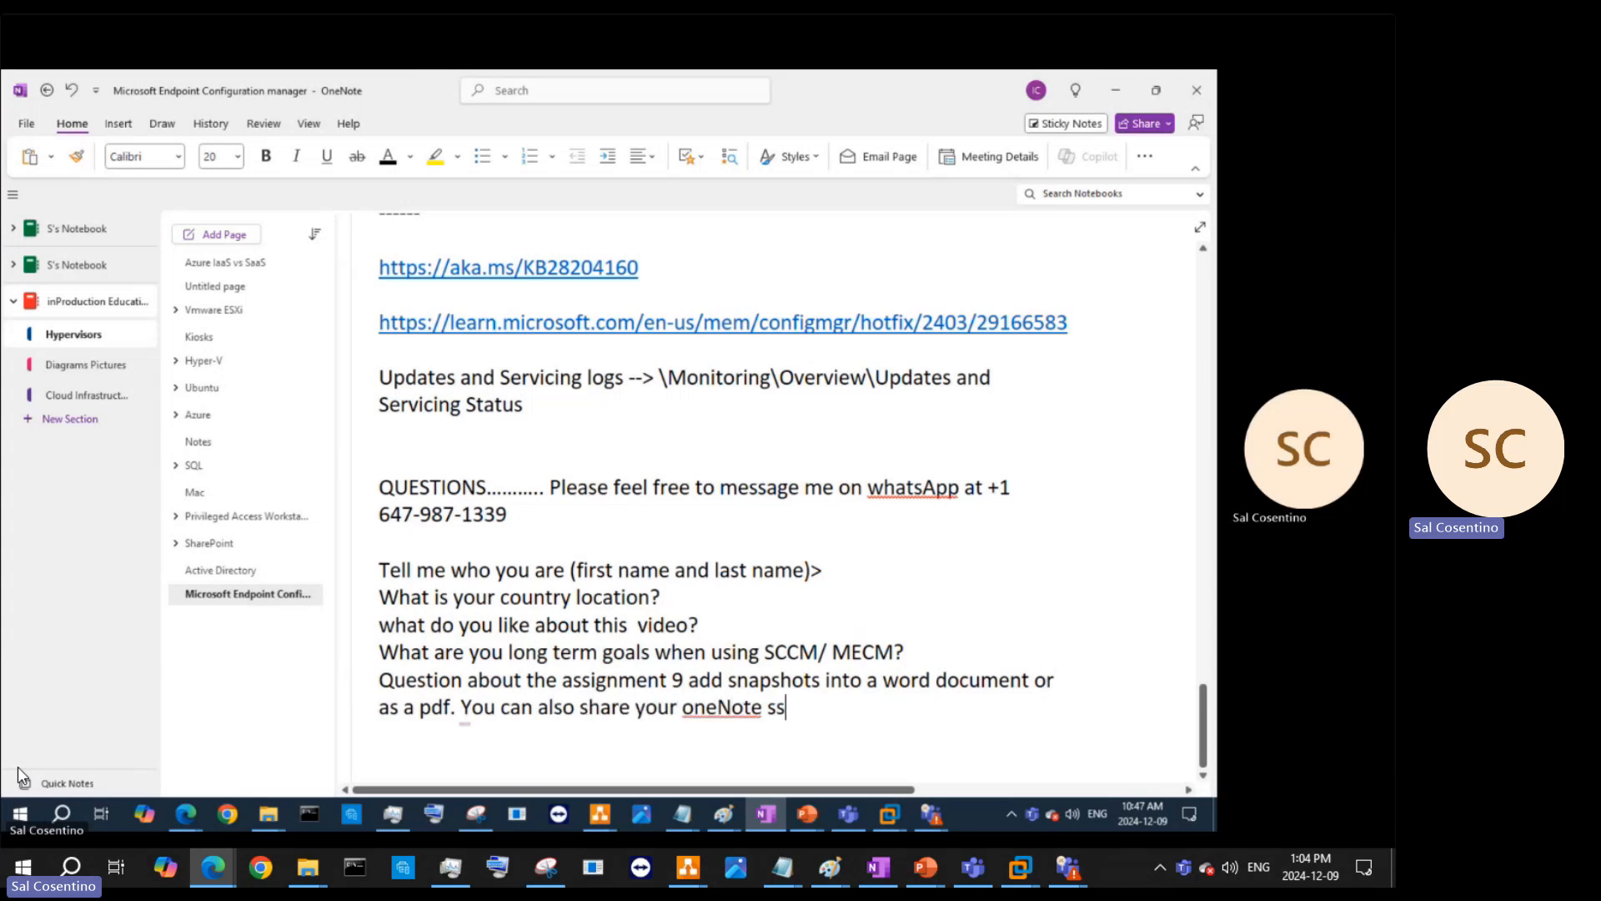
pyautogui.write('heets')
pyautogui.press('BackSpace')
pyautogui.press('BackSpace')
pyautogui.press('BackSpace')
pyautogui.press('BackSpace')
pyautogui.press('BackSpace')
pyautogui.press('BackSpace')
pyautogui.write('he')
pyautogui.press('BackSpace')
pyautogui.write('ets')
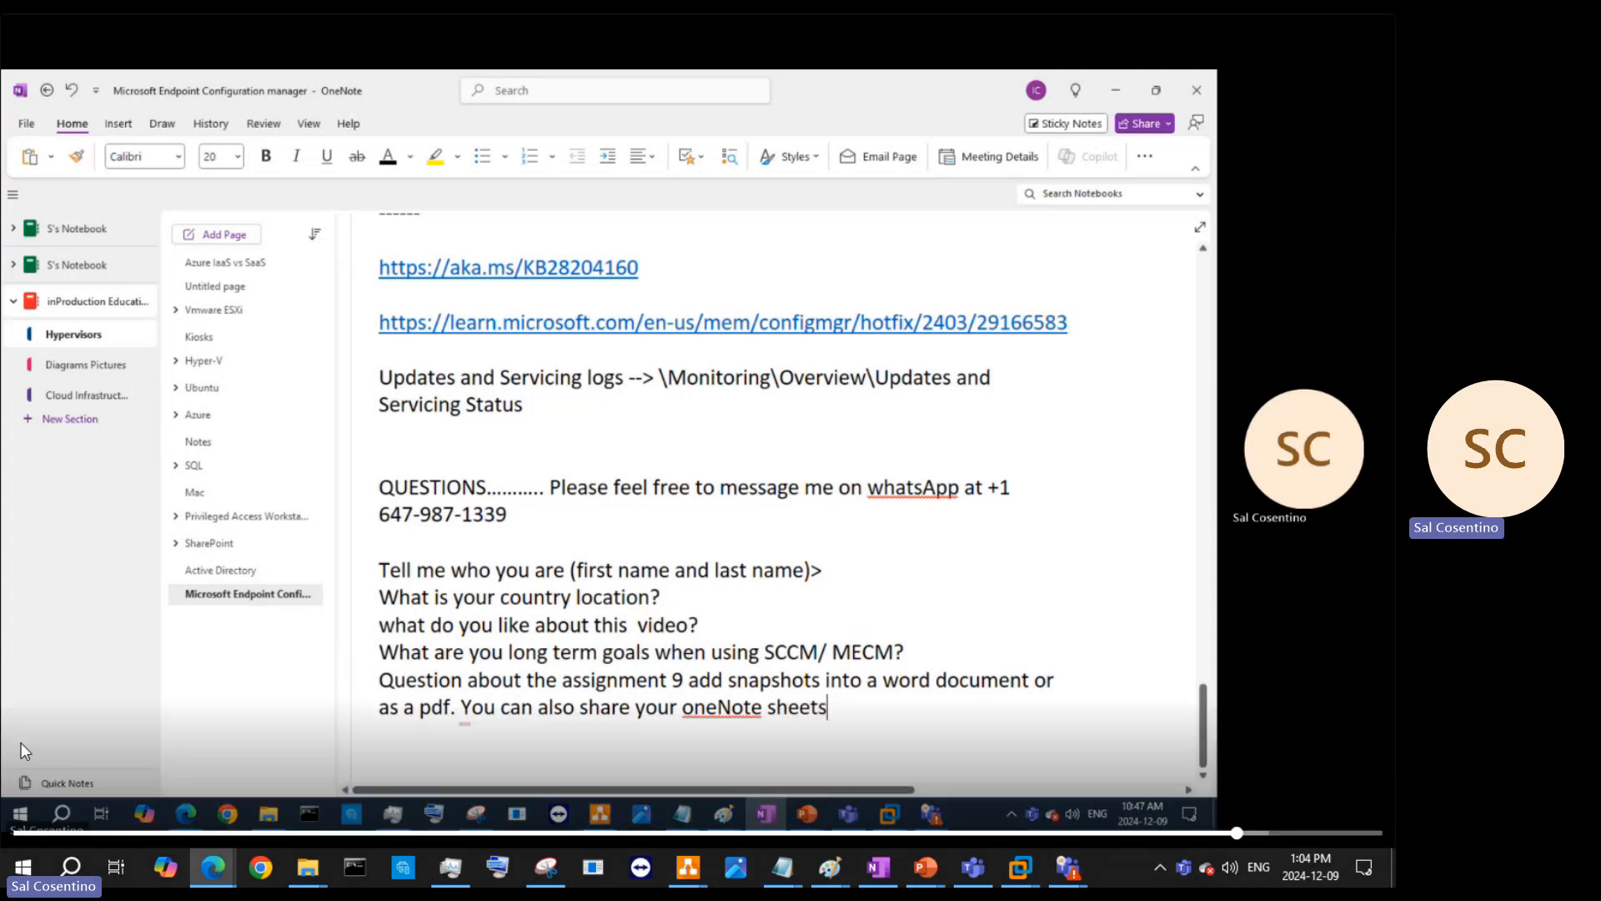